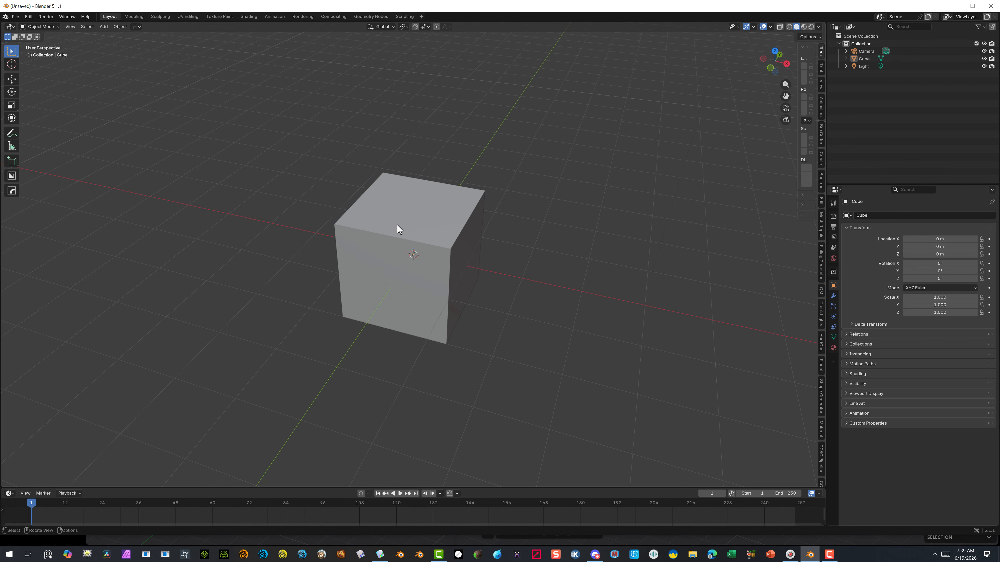
Duplicate the default cube and move the copy along the X axis to about -4.73 m, leaving nothing selected
left_click(383, 205)
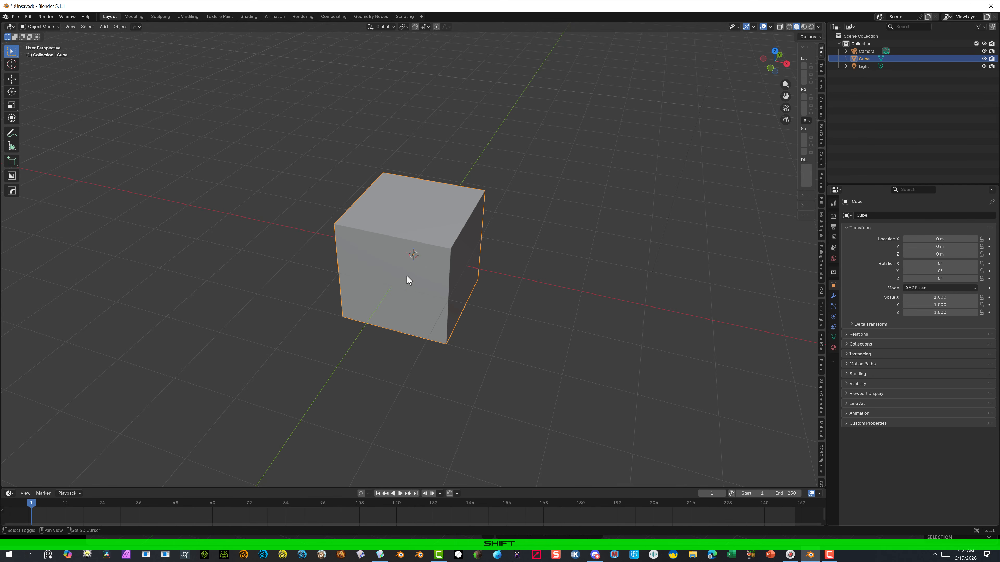
key("shift+d")
key("g")
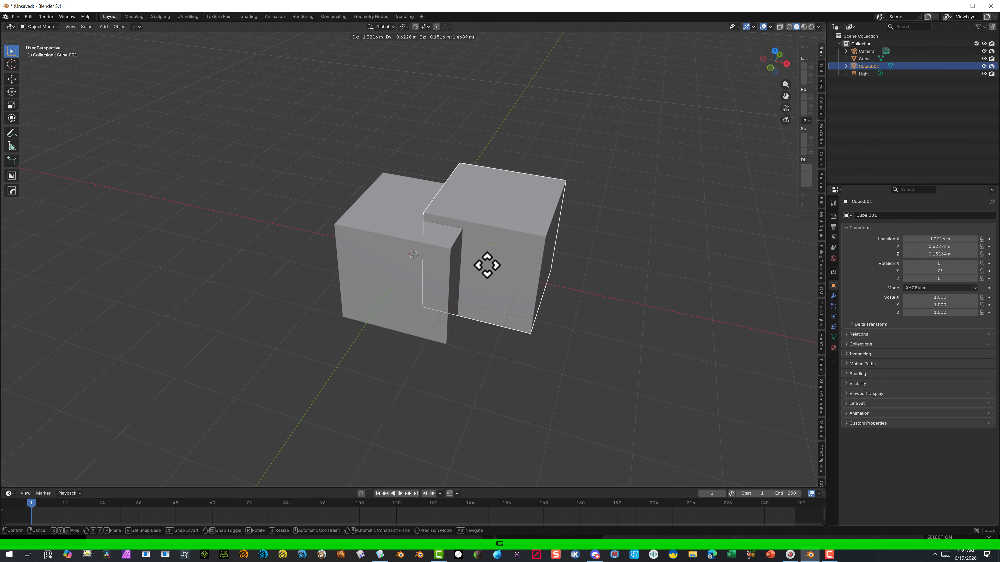
key("x")
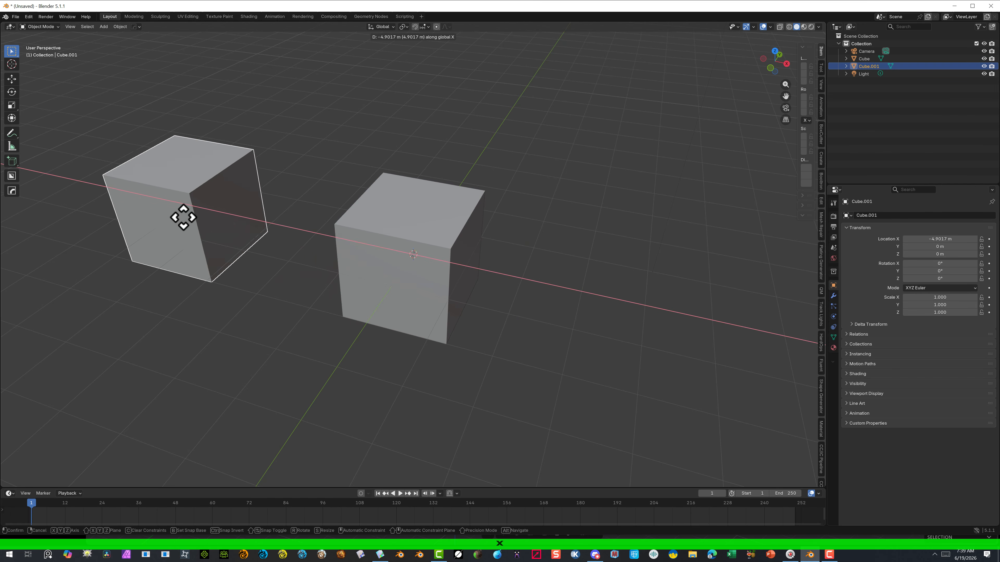
left_click(195, 225)
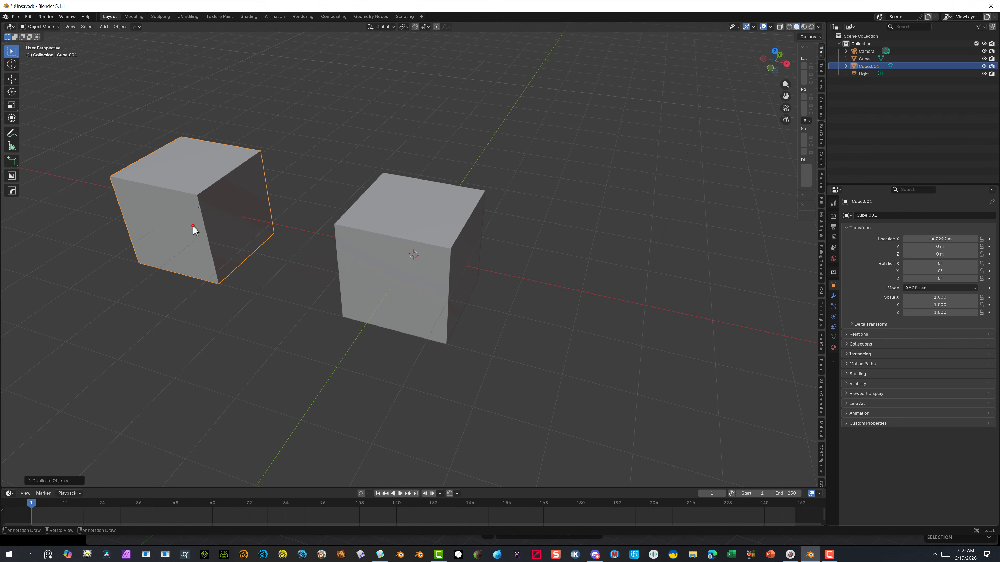
left_click(322, 196)
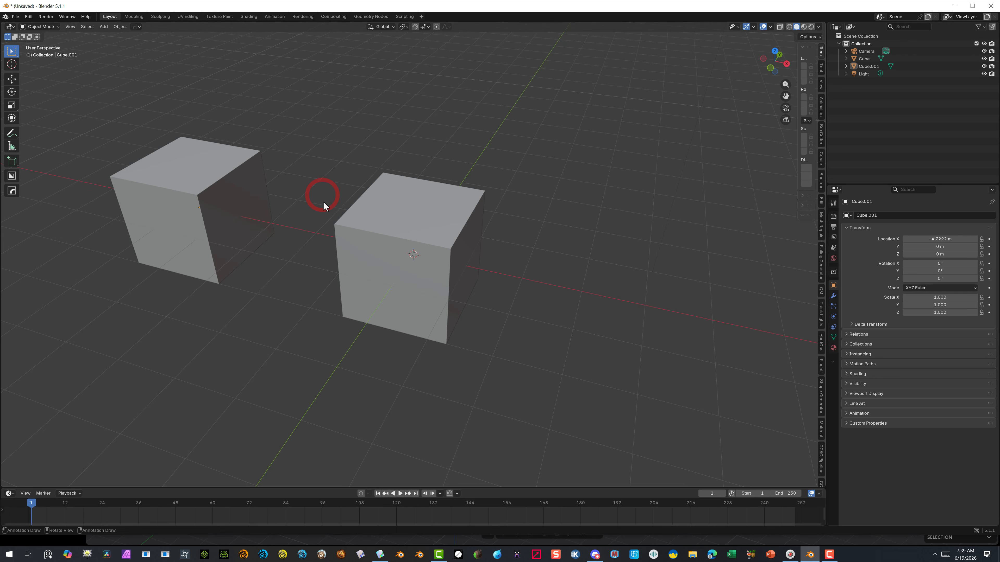
Duplicate the original cube and move the copy along the X axis to about 4.05 m, leaving nothing selected
left_click(381, 246)
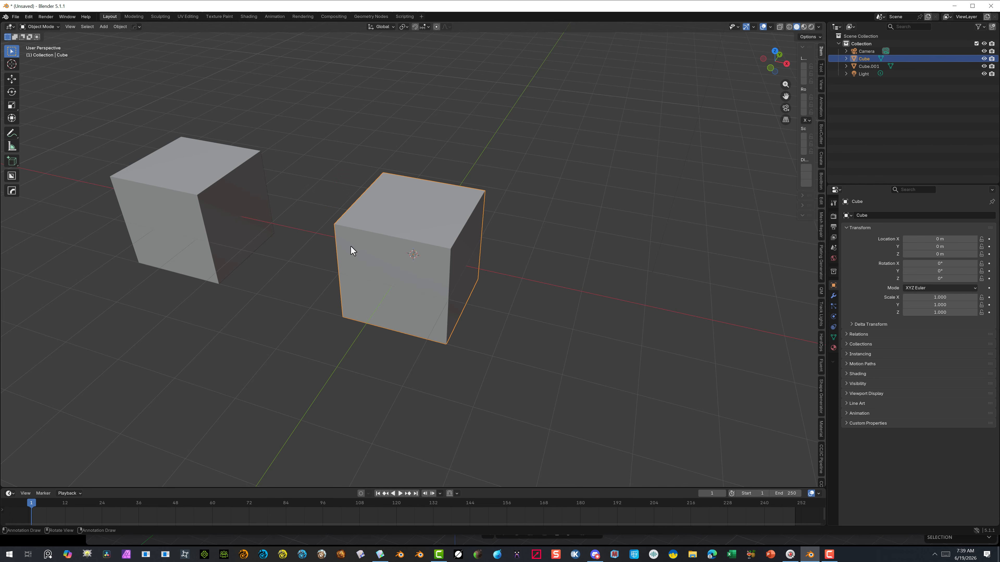
key("shift+d")
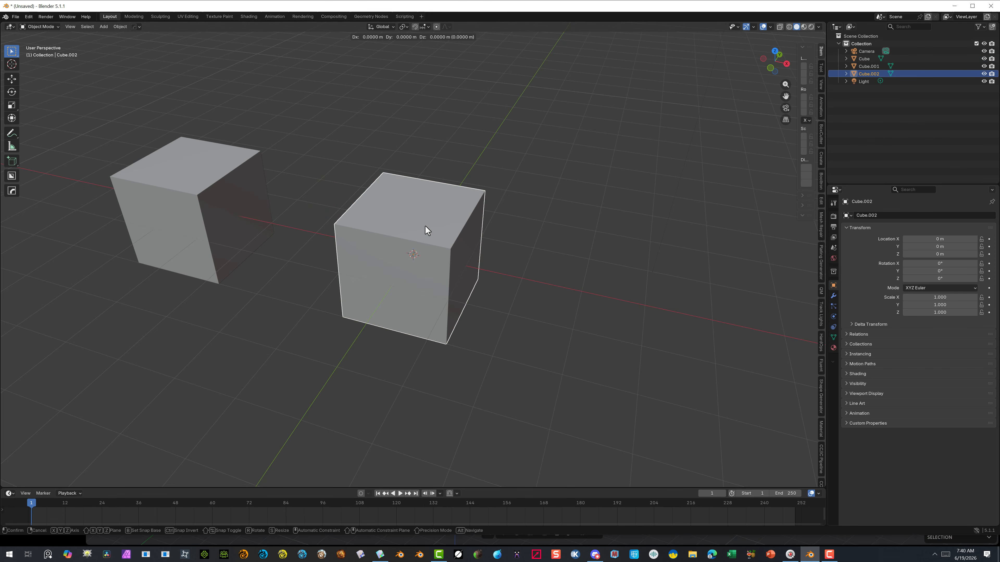
key("g")
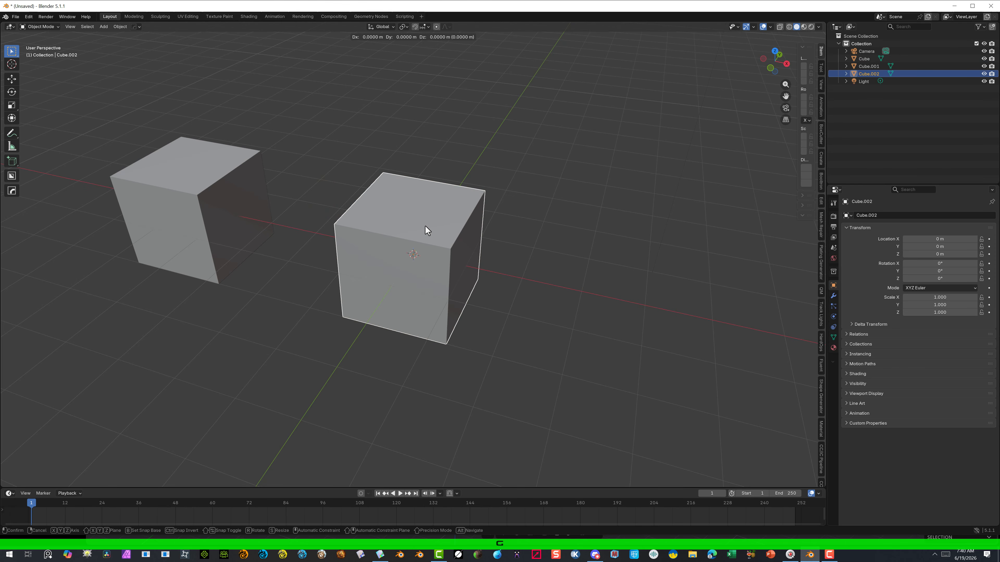
key("x")
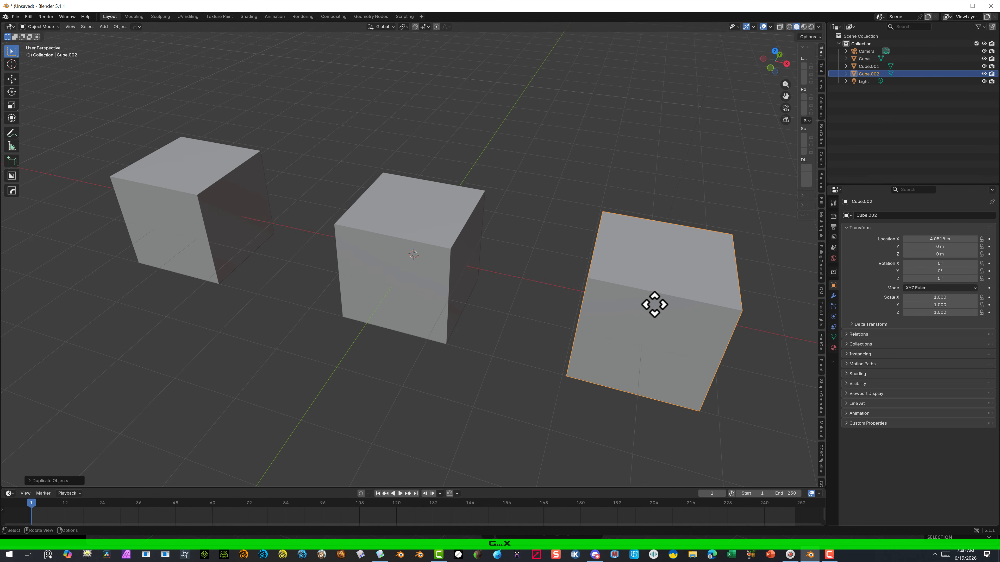
left_click(654, 303)
left_click(417, 350)
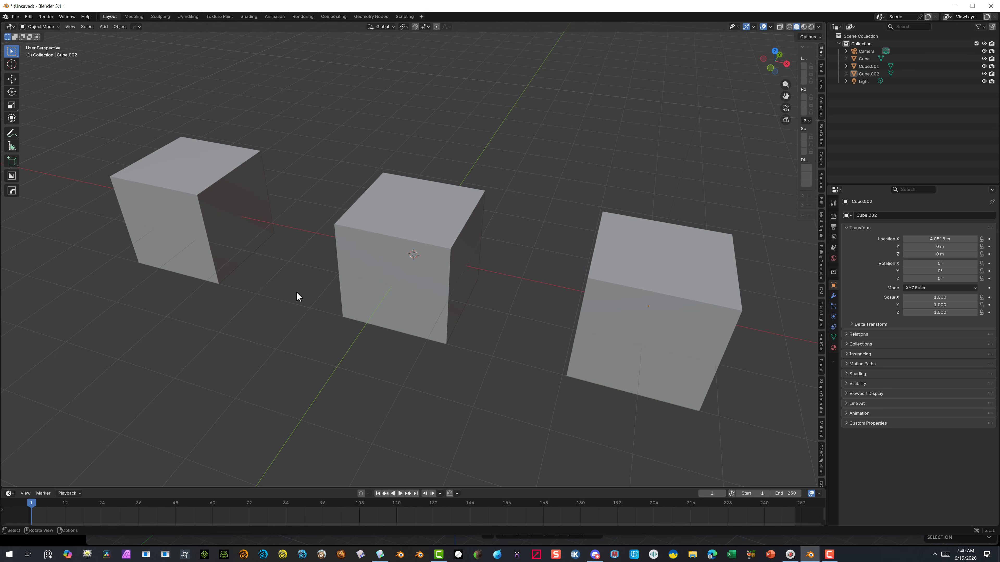
Examine the mesh of the cube at the positive X end in Edit Mode, and return to Object Mode
left_click(42, 27)
left_click(44, 43)
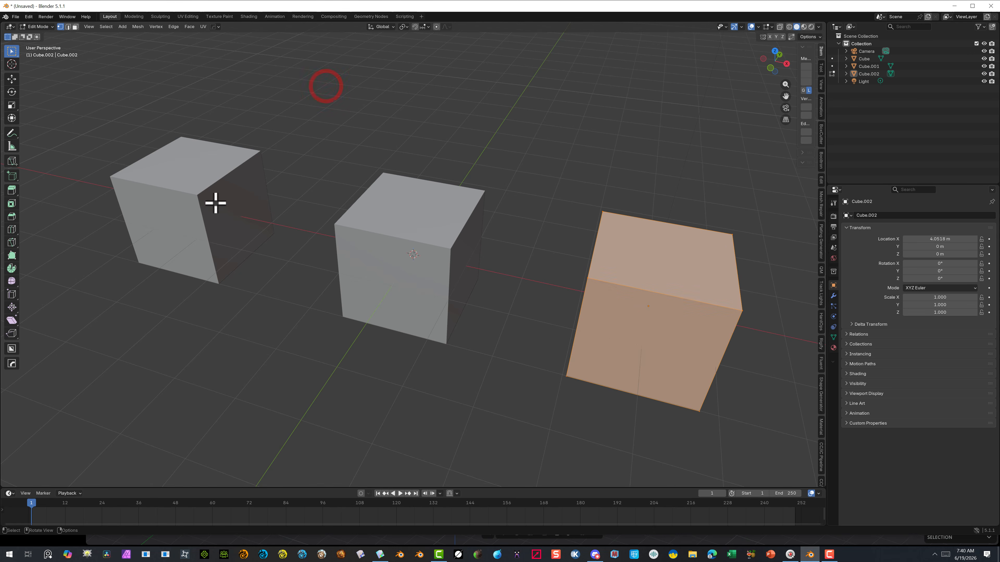
key("alt+a")
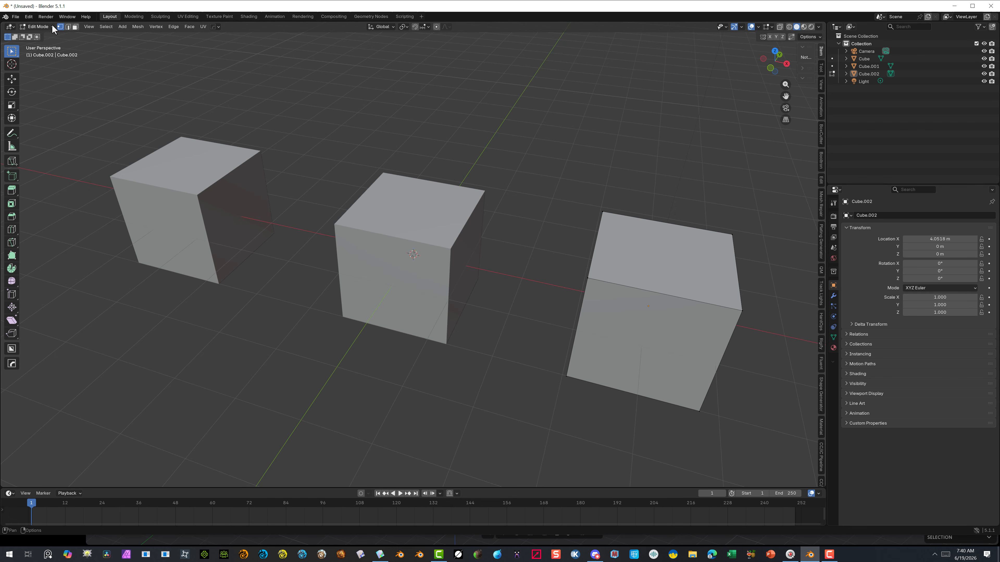
left_click(39, 26)
left_click(42, 35)
left_click(201, 170)
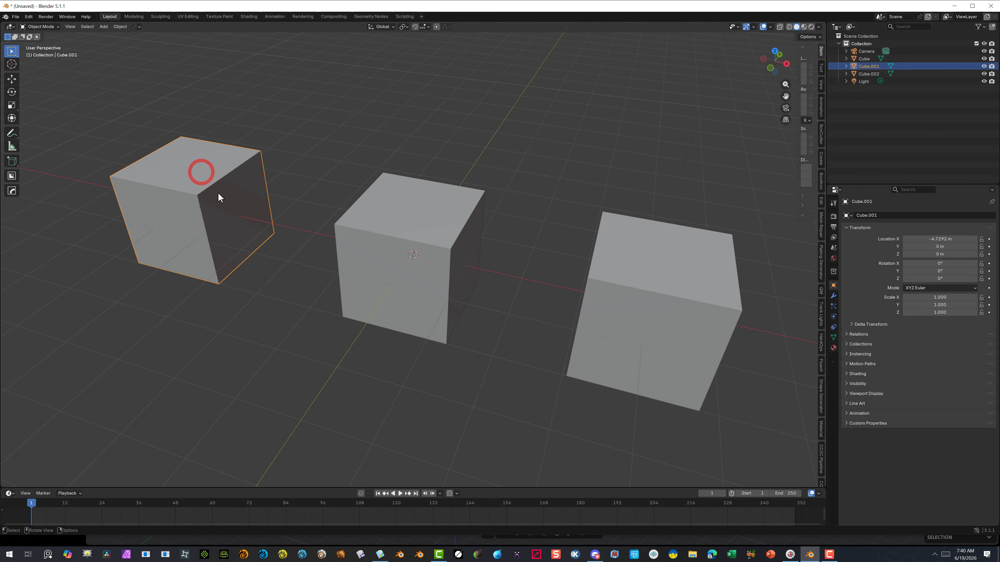
left_click(446, 257)
left_click(644, 285)
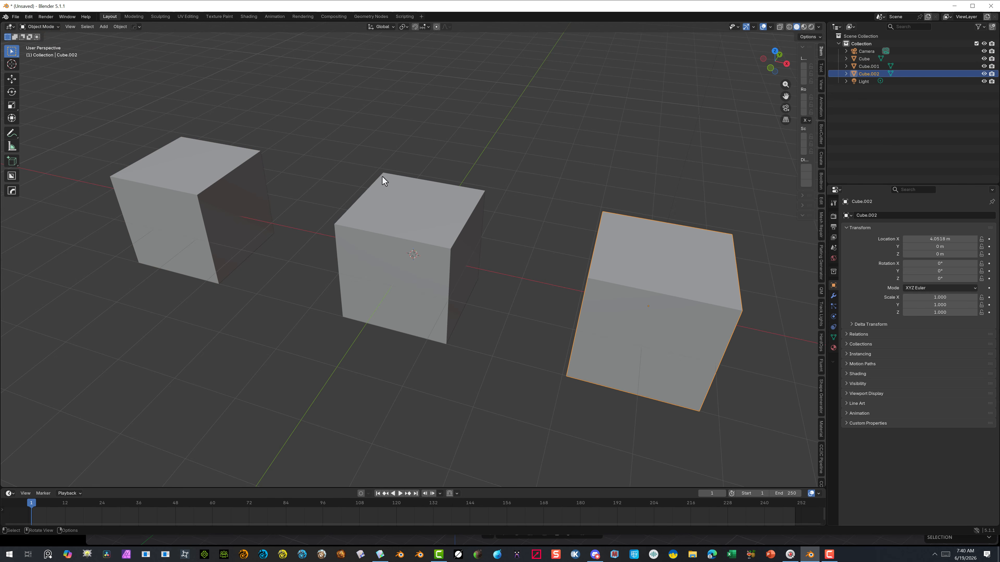
Start a Wavefront OBJ export for the cube at the negative X end, naming the file "cube1 no lines"
left_click(157, 208)
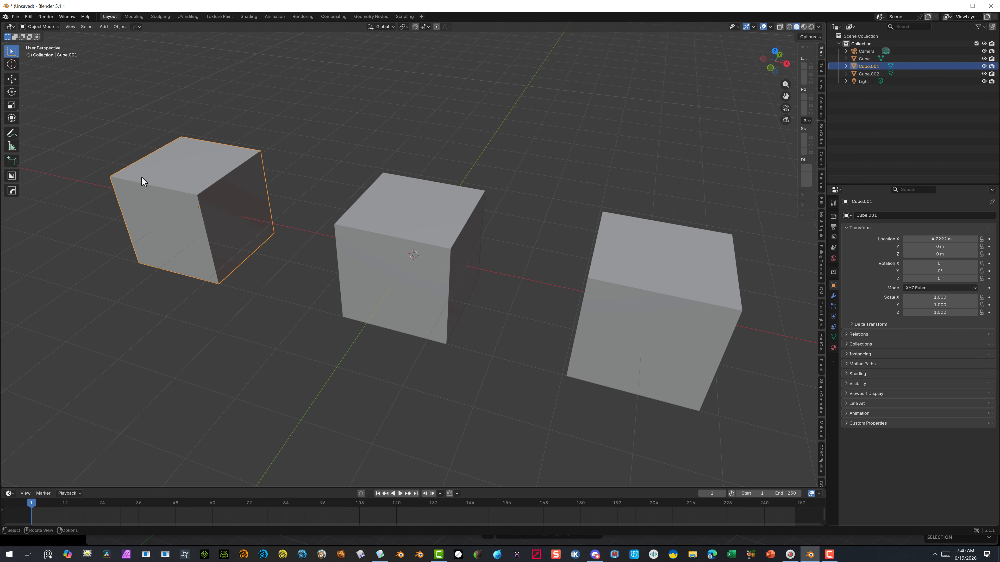
left_click(15, 16)
mouse_move(46, 133)
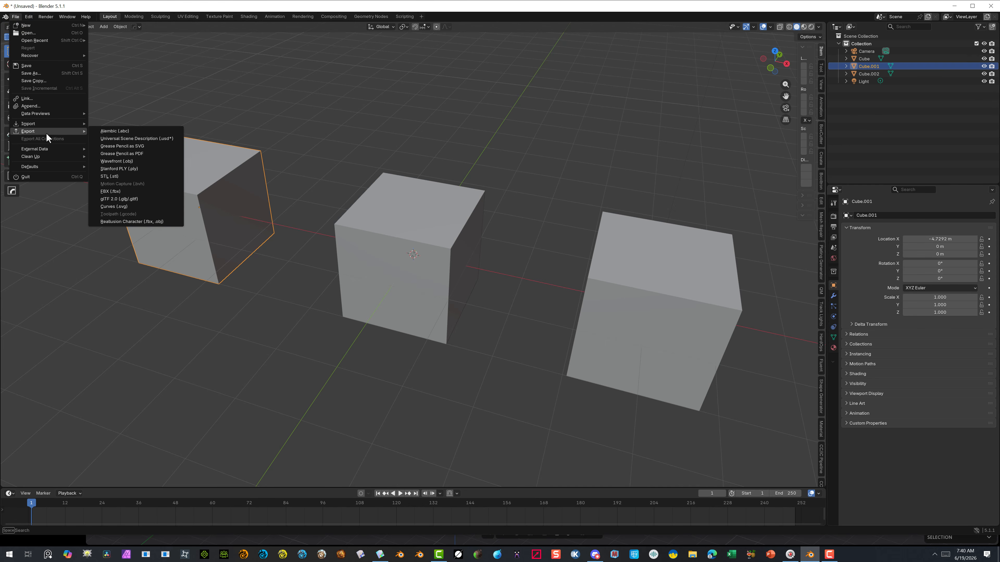
left_click(123, 161)
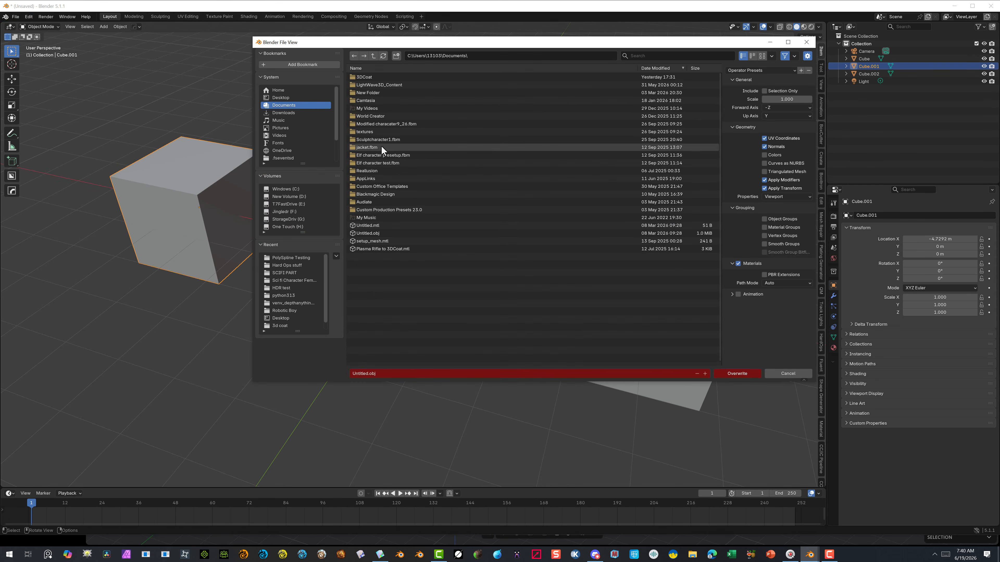
left_click(380, 374)
type("cu")
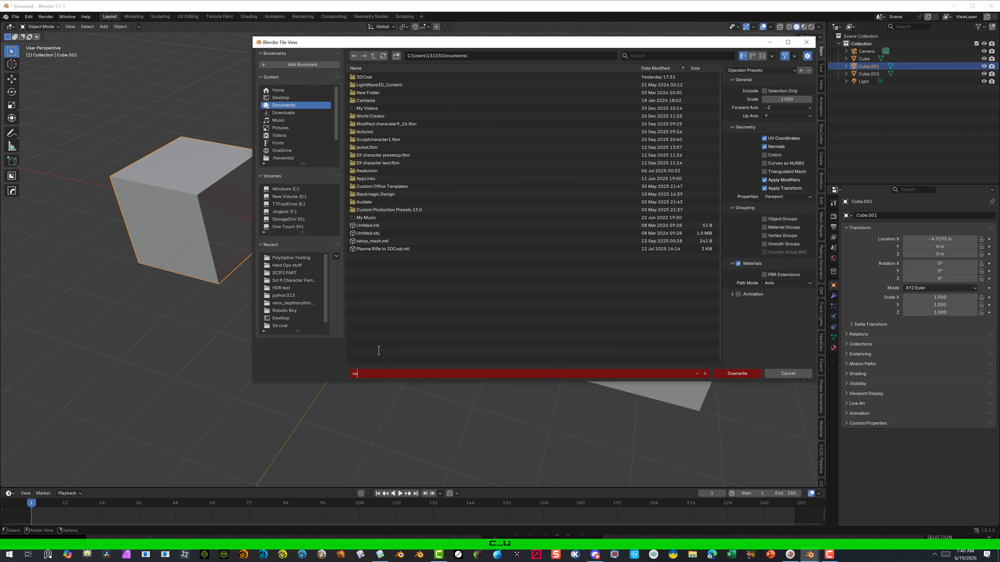
type("be")
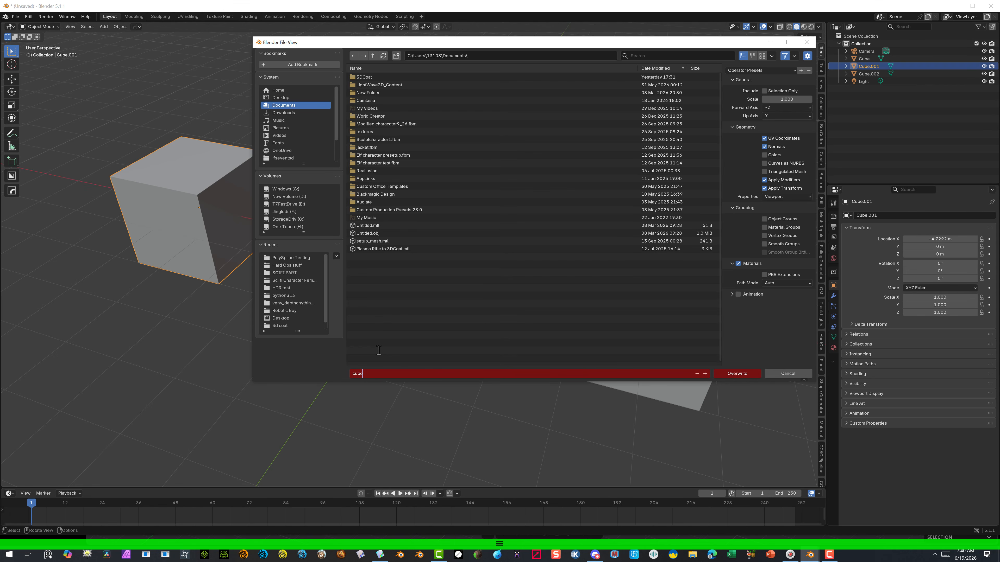
type("1 no ")
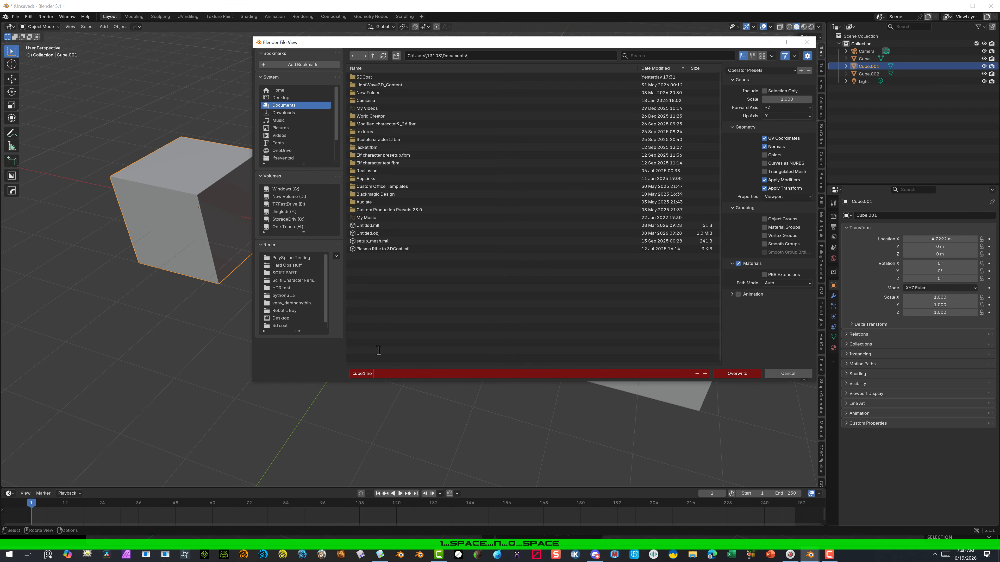
type("lines")
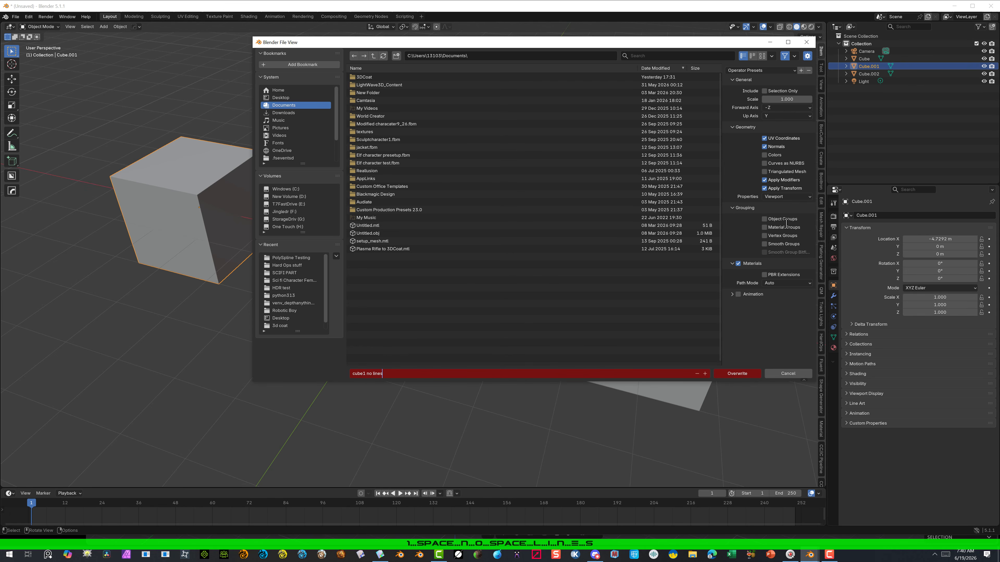
Limit the OBJ export to Selection Only with Z as the Up Axis, and export the file
left_click(764, 90)
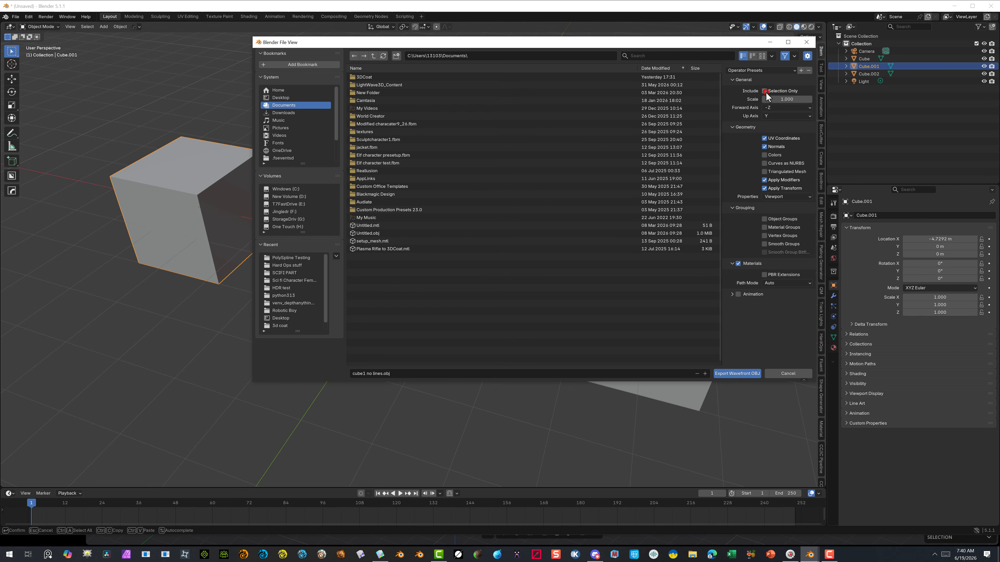
left_click(763, 90)
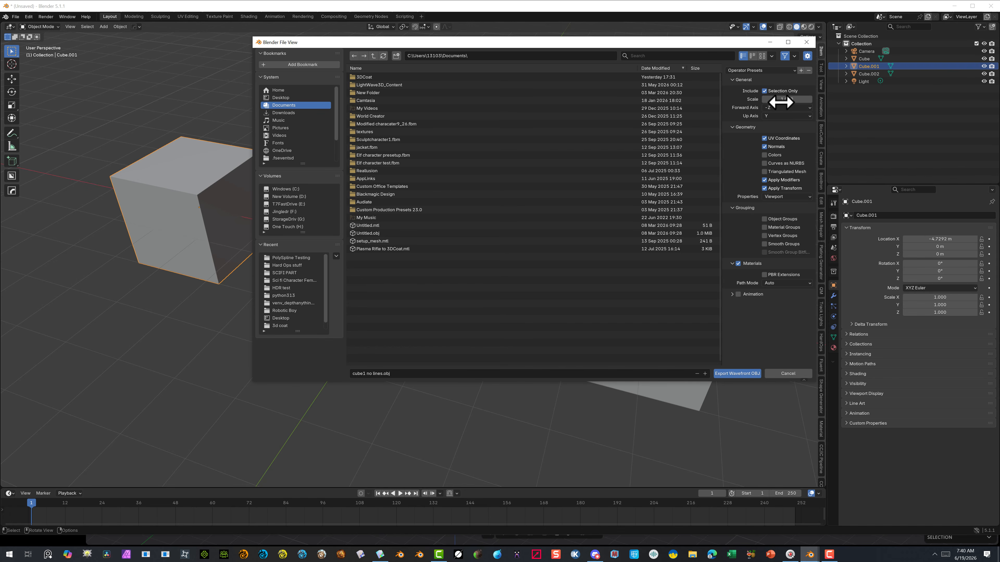
left_click(806, 116)
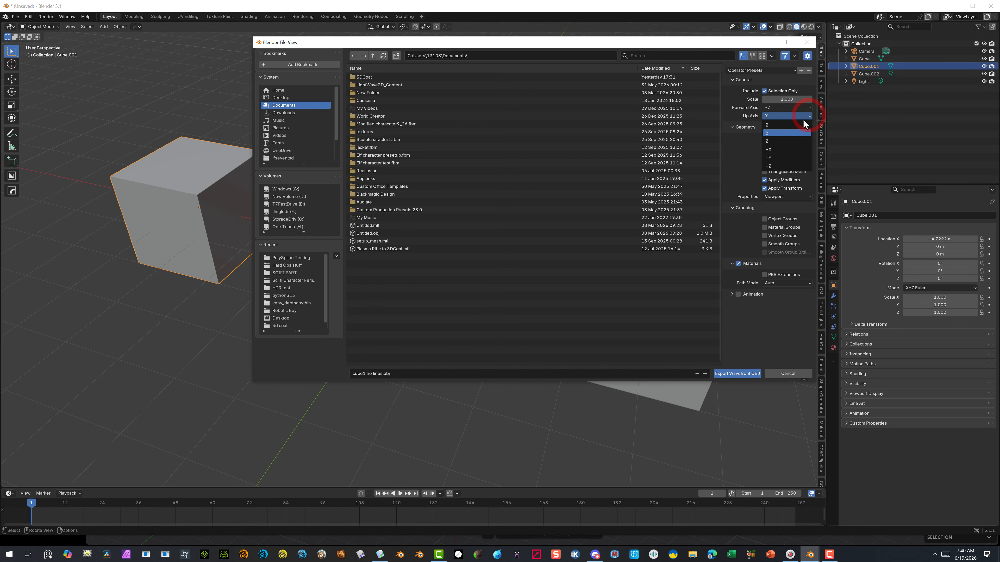
left_click(777, 142)
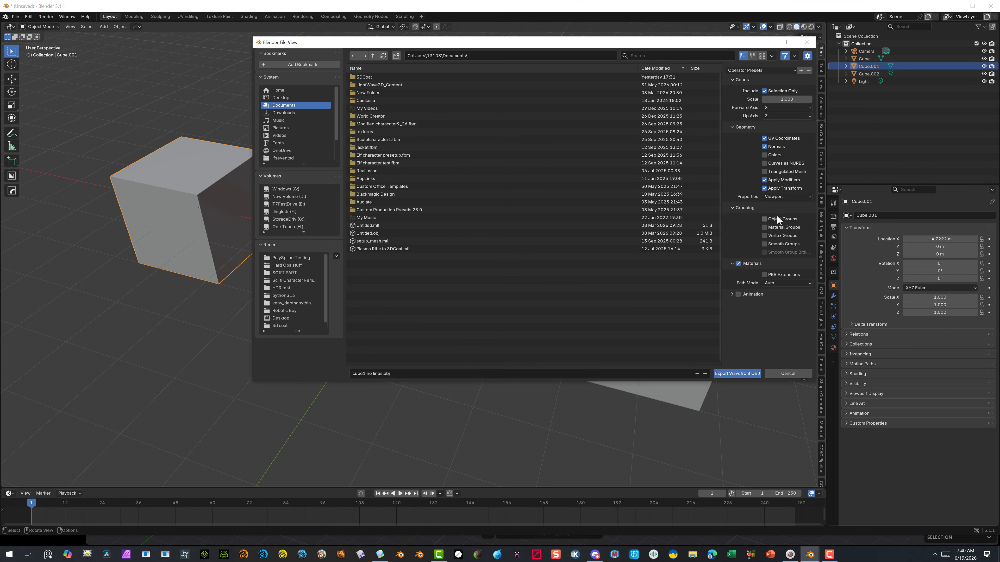
left_click(726, 376)
Subdivide all edges of the middle cube in Edit Mode
left_click(393, 228)
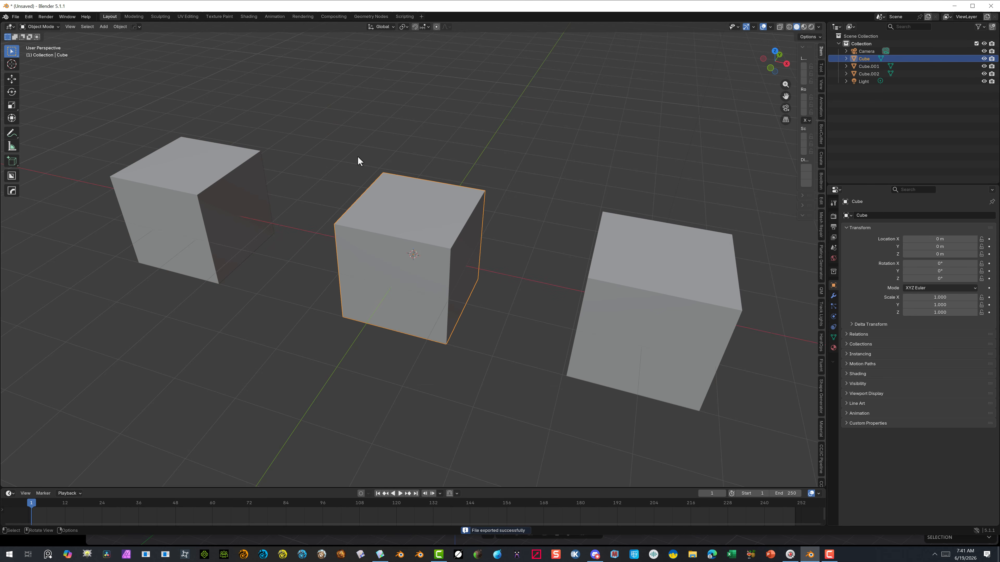
left_click(43, 26)
left_click(39, 43)
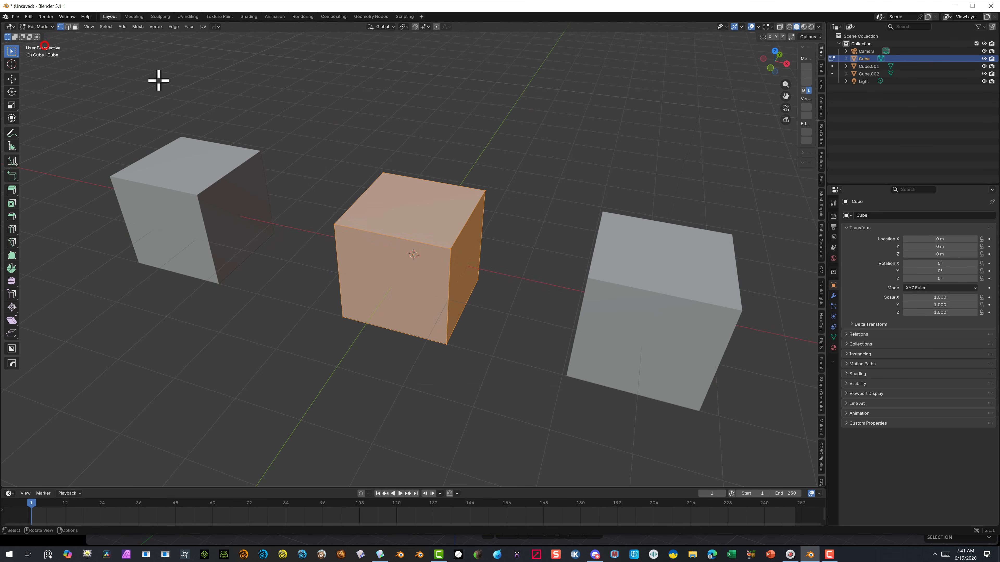
scroll(412, 205, "up", 1)
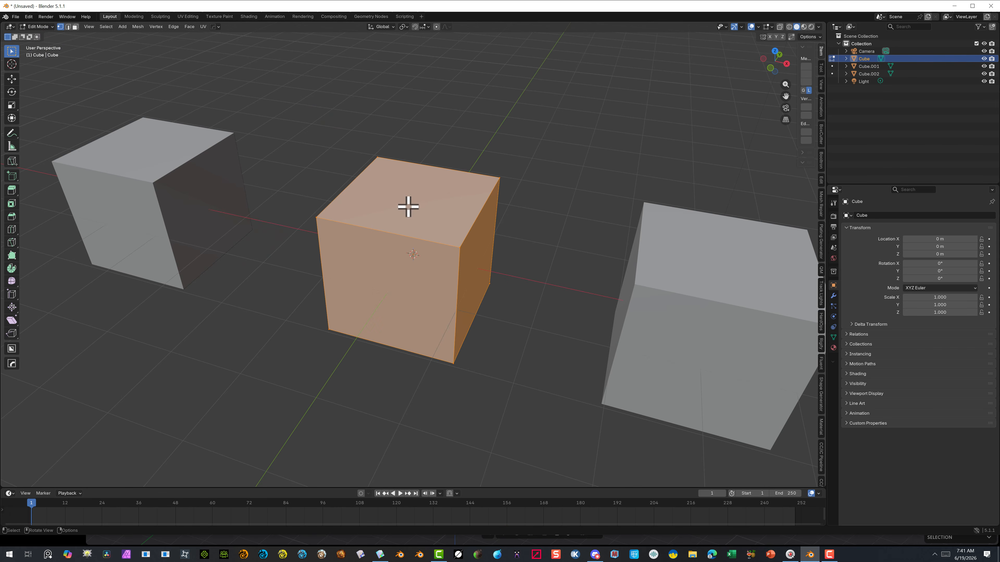
left_click(12, 232)
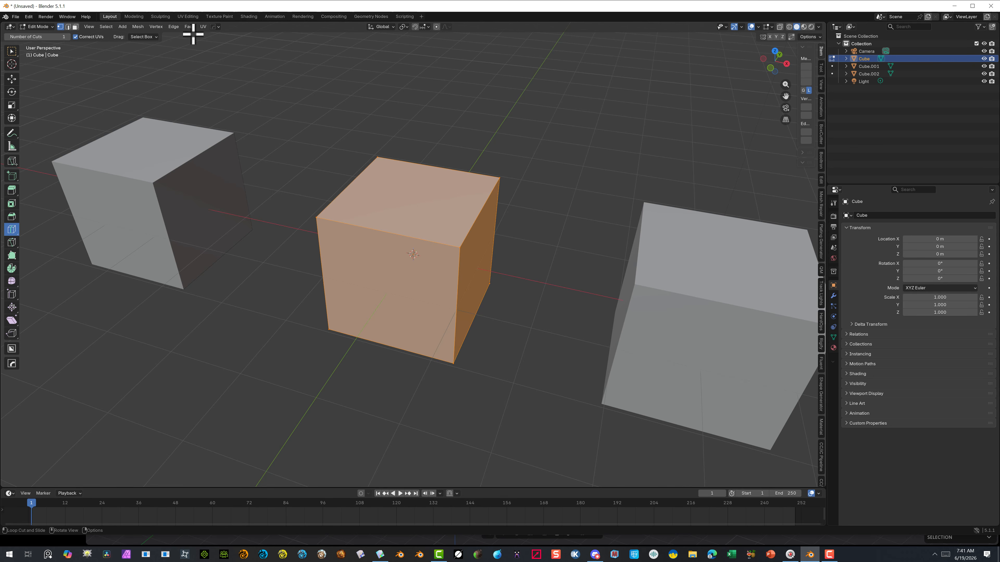
left_click(137, 29)
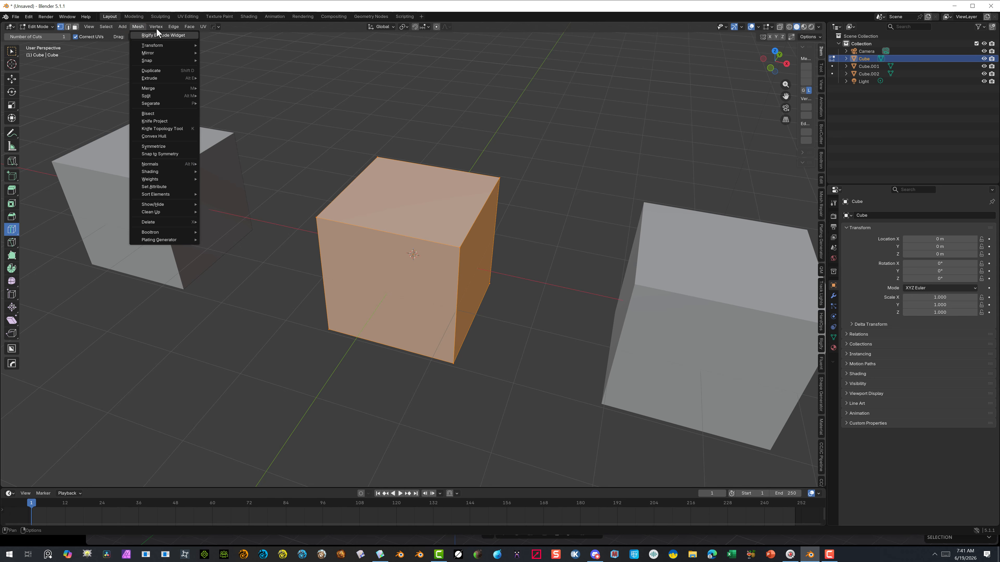
left_click(173, 27)
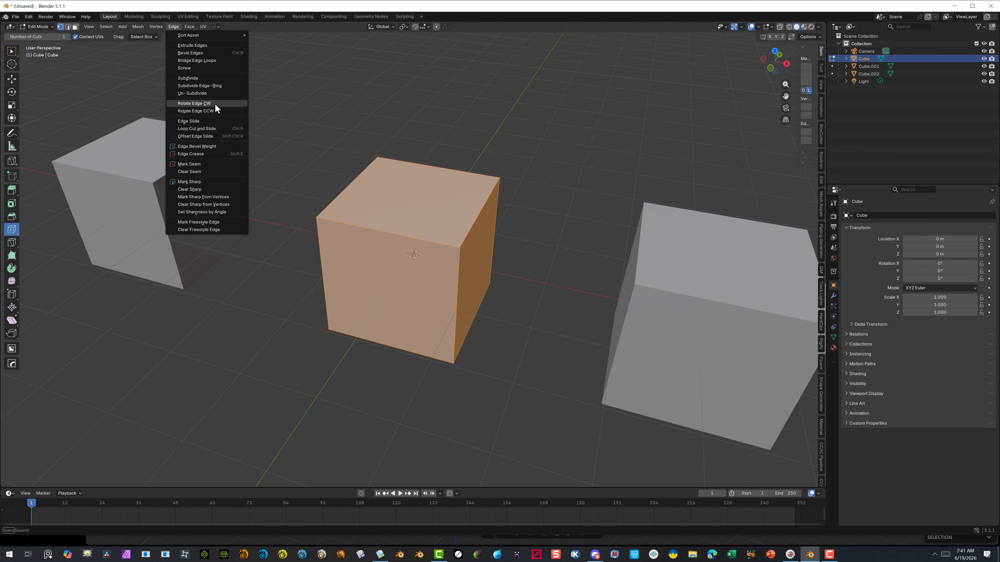
left_click(203, 78)
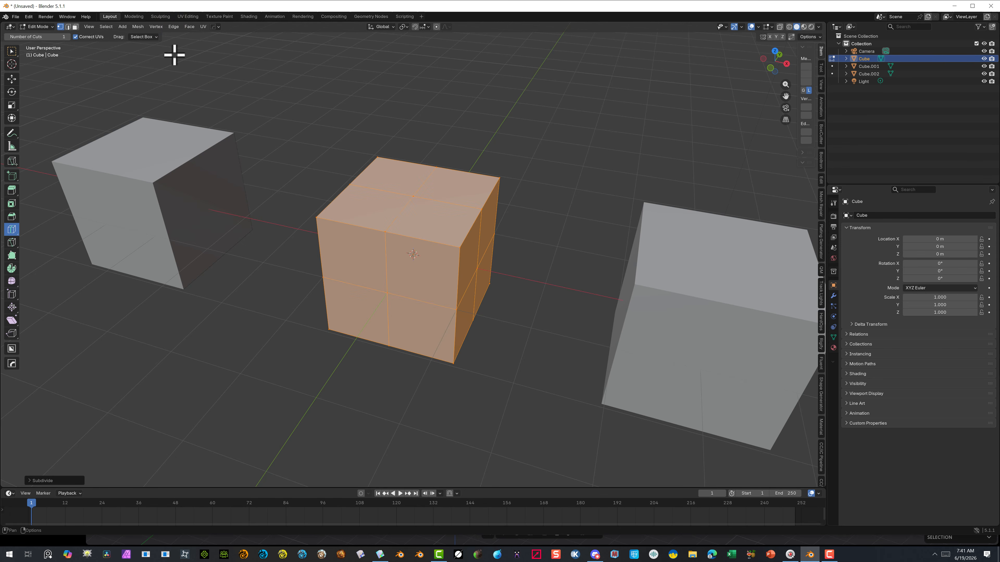
Set the subdivision's Number of Cuts to 10 and return to Object Mode
left_click(28, 481)
left_click_drag(100, 428, 149, 424)
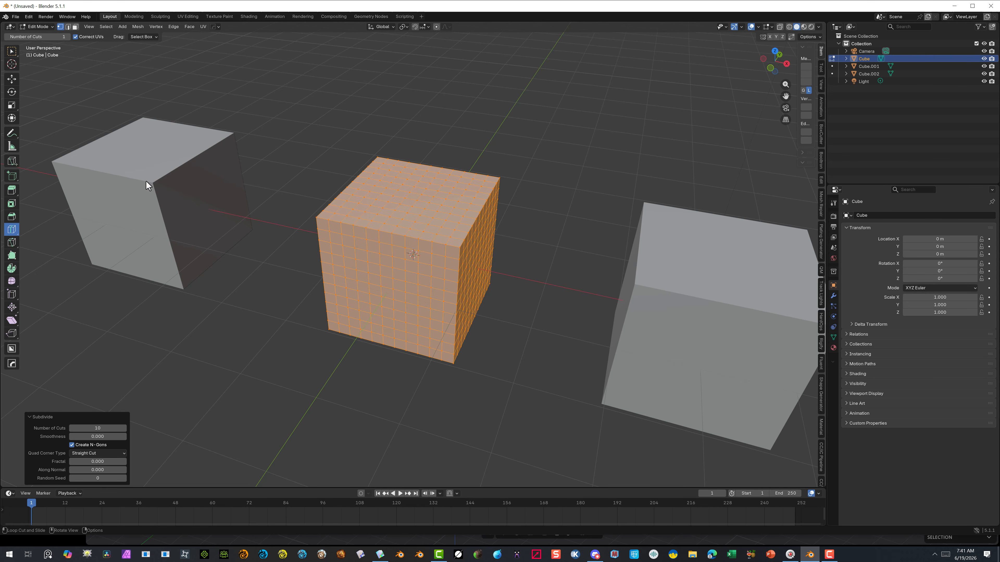
left_click(38, 27)
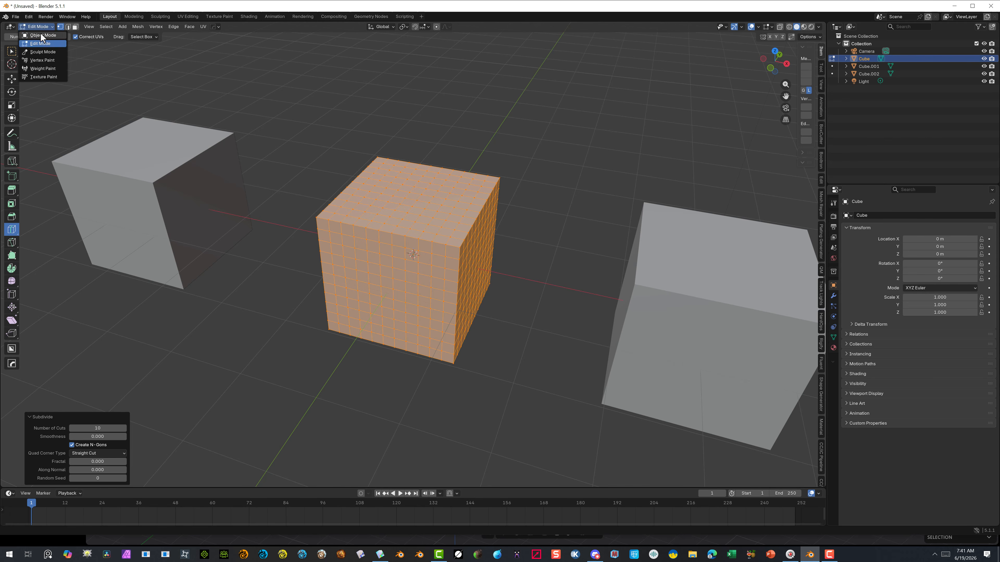
left_click(41, 35)
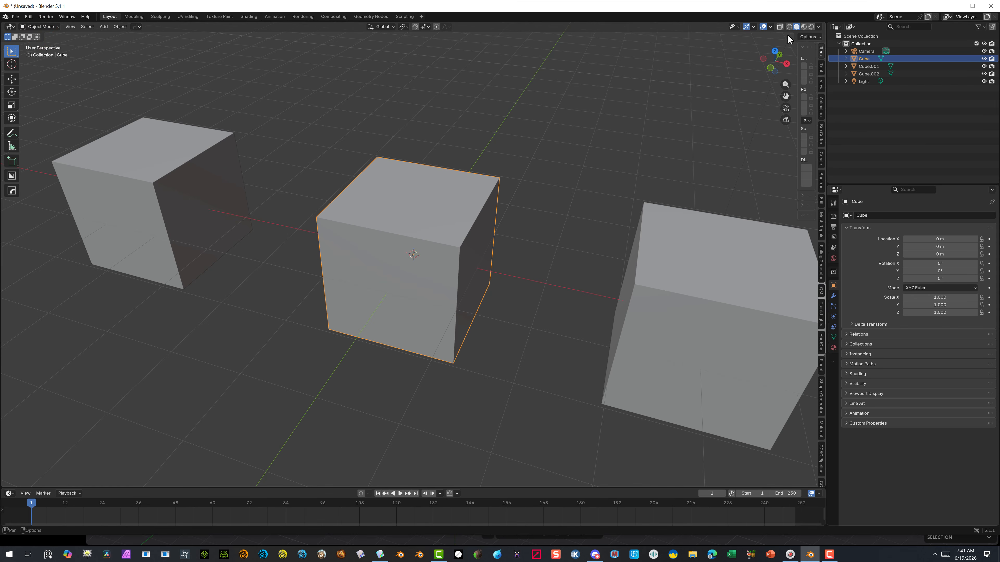
Switch the viewport to Wireframe shading and deselect the middle cube
left_click(789, 26)
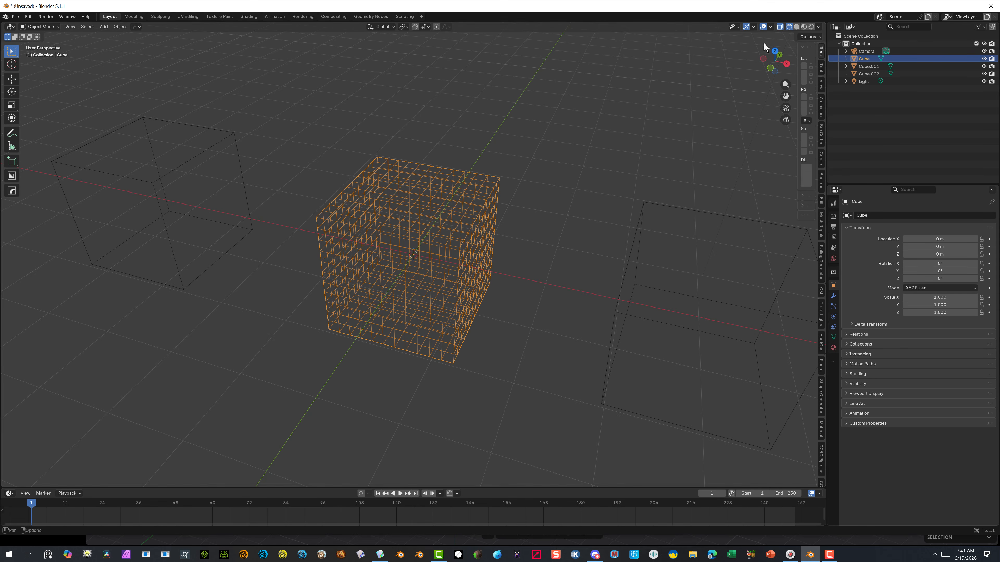
left_click(648, 92)
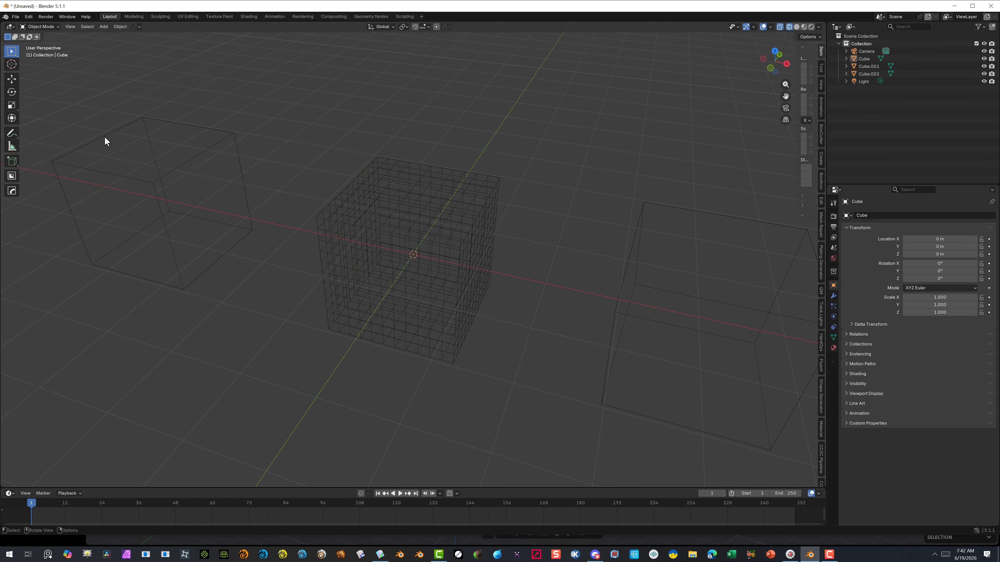
left_click(46, 27)
left_click(46, 41)
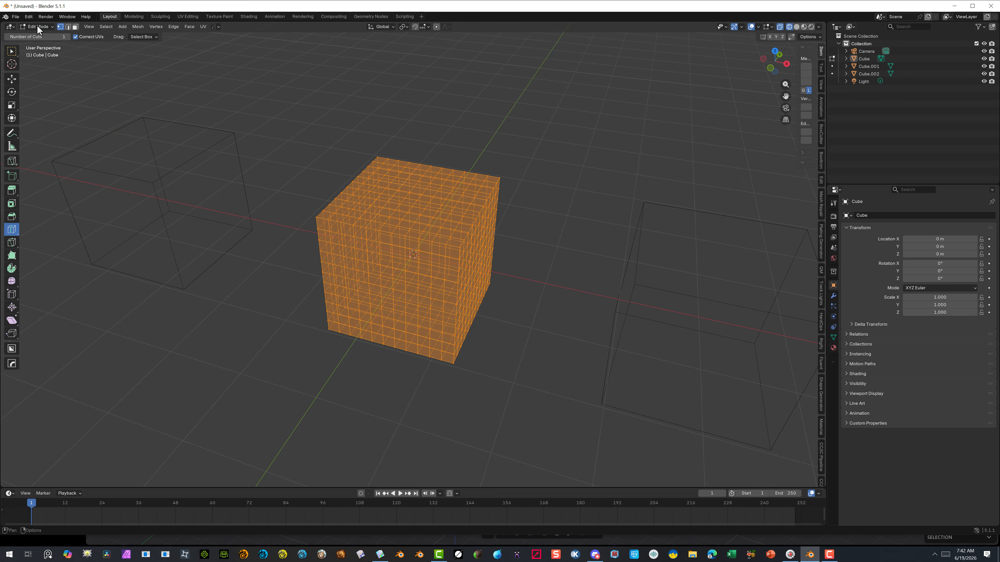
left_click(38, 27)
left_click(38, 34)
Turn on the Statistics overlay and check the mesh counts of the middle cube and the cube at the negative X end
left_click(125, 131)
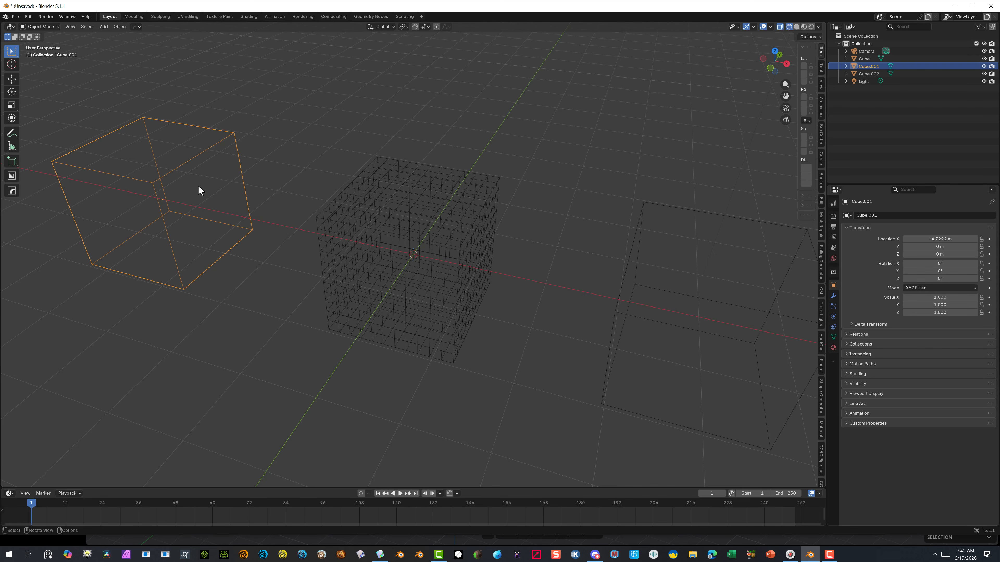
middle_click_drag(114, 215, 286, 143)
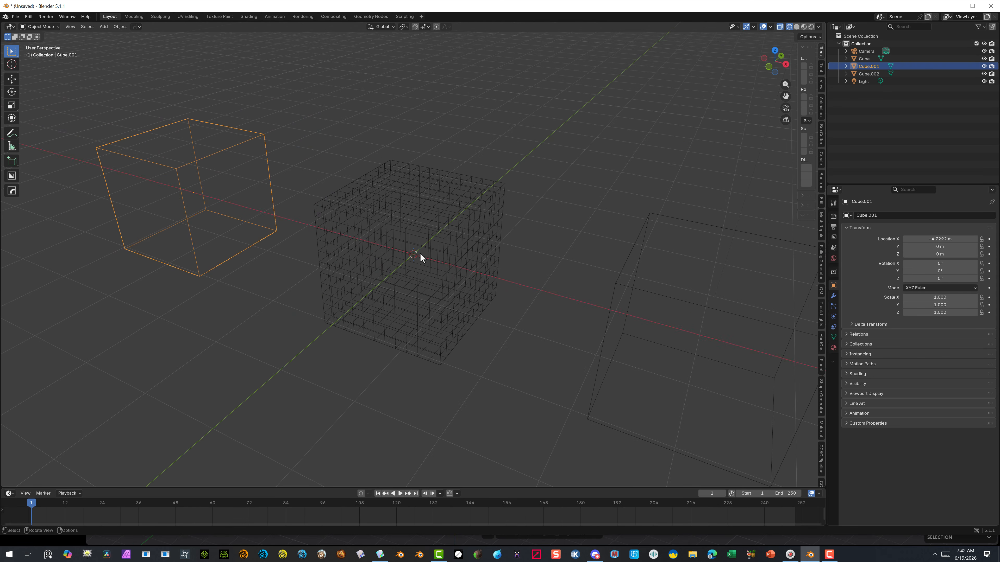
left_click(395, 180)
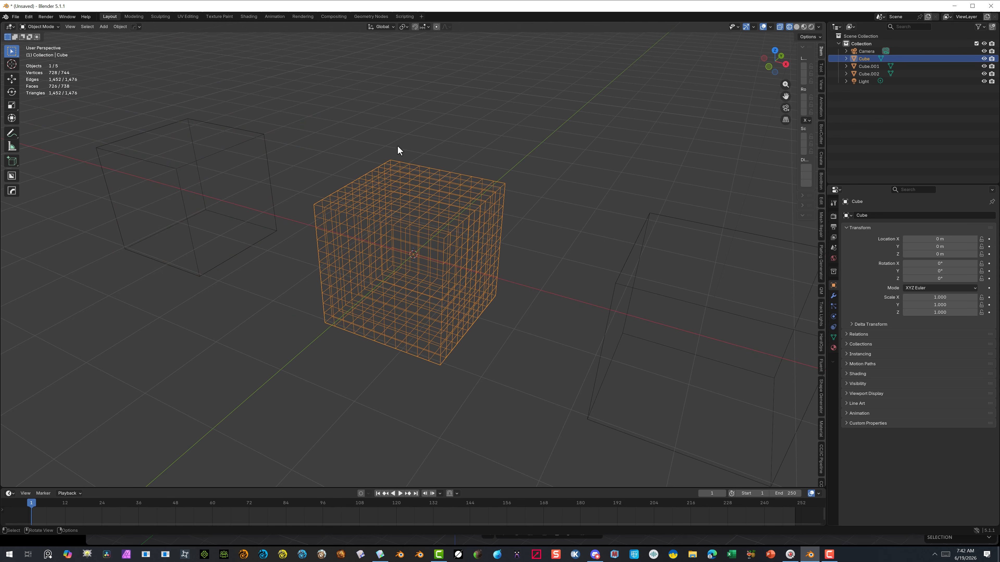
left_click(224, 136)
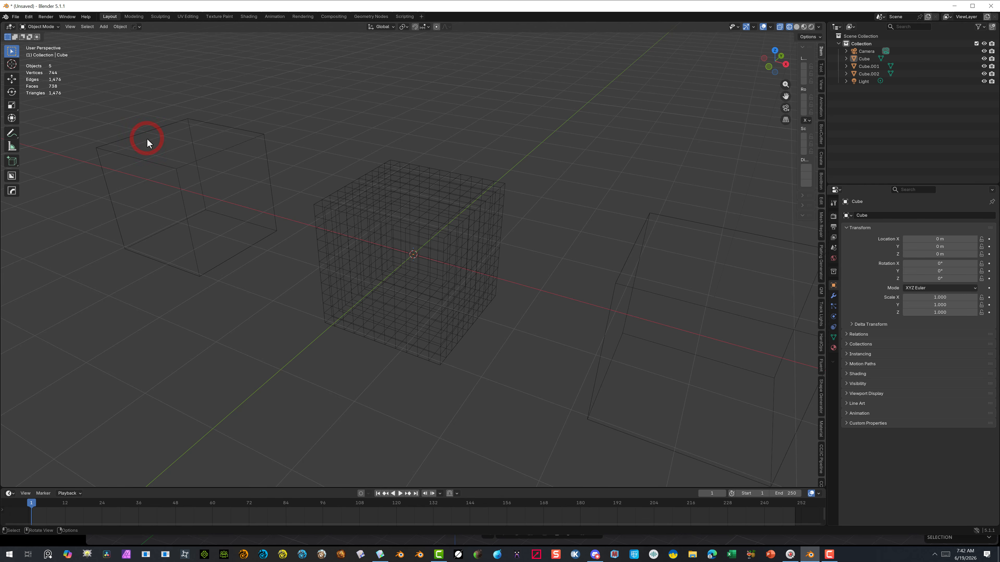
left_click(138, 137)
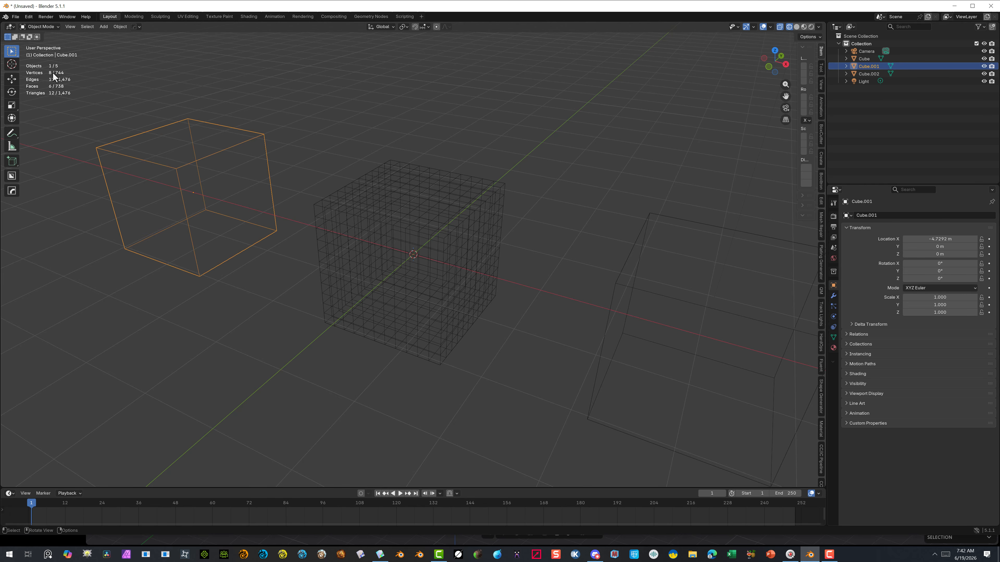
scroll(53, 79, "up", 1)
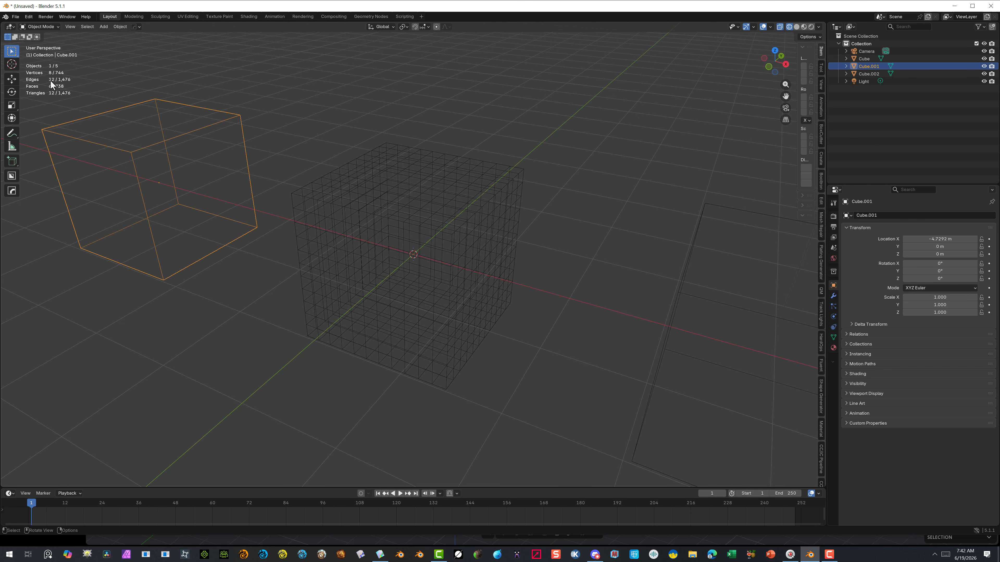
scroll(199, 105, "down", 2)
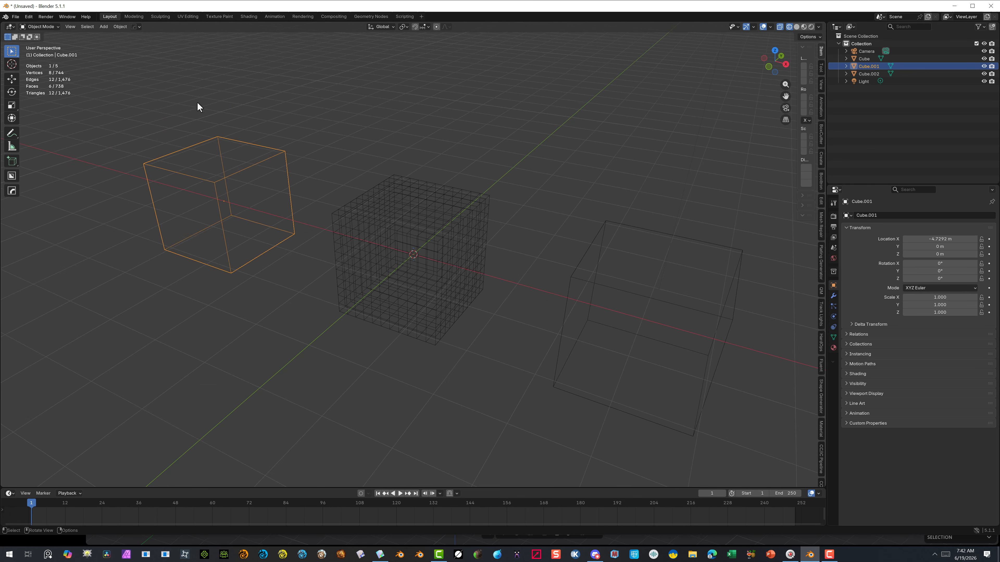
Compare the mesh statistics of the subdivided middle cube with those of the plain cube at the negative X end
left_click(366, 86)
left_click(380, 200)
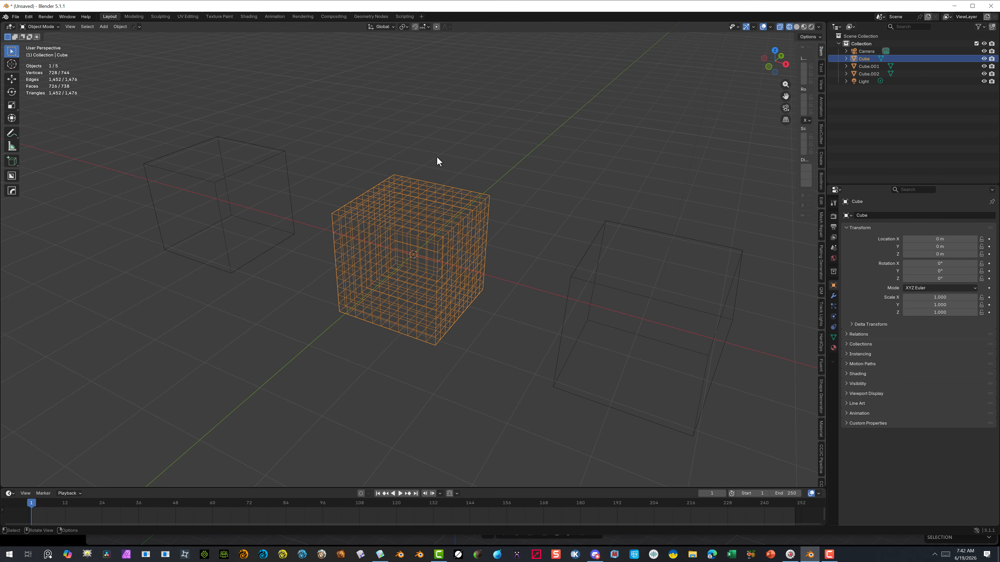
key("ctrl+z")
key("ctrl+z")
key("ctrl+z")
left_click(222, 174)
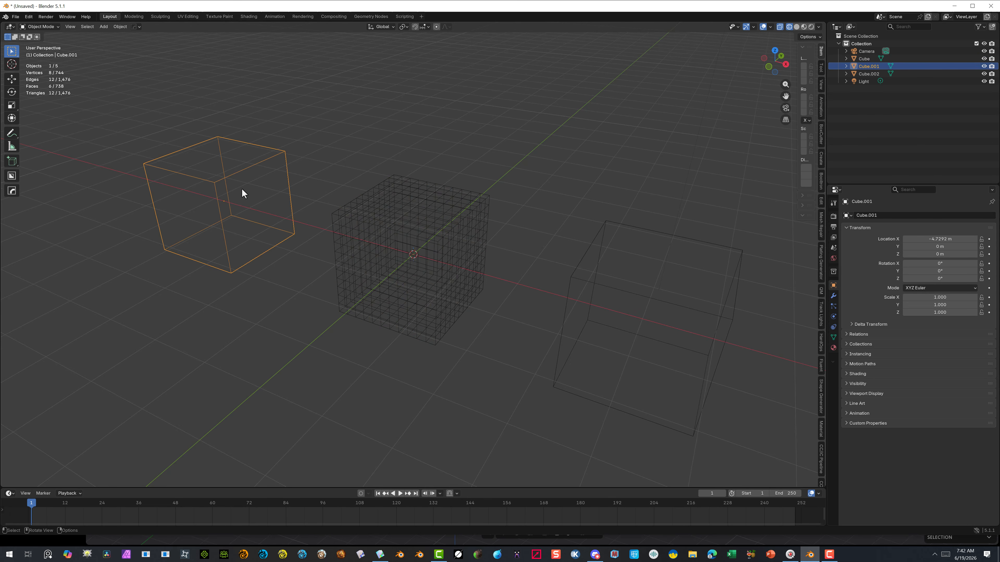
left_click(380, 235)
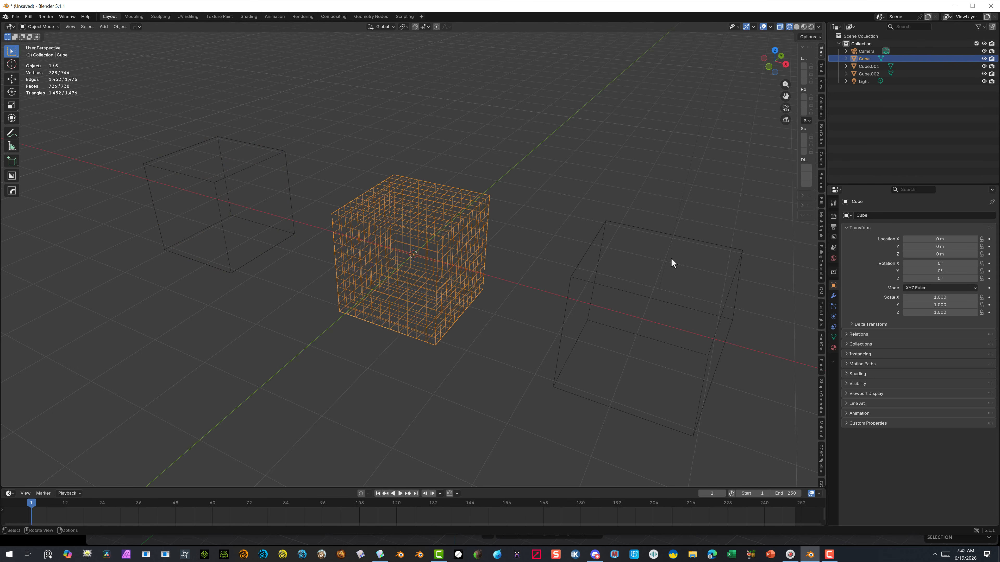
Select the cube at the positive X end and enter Edit Mode on it
left_click(681, 239)
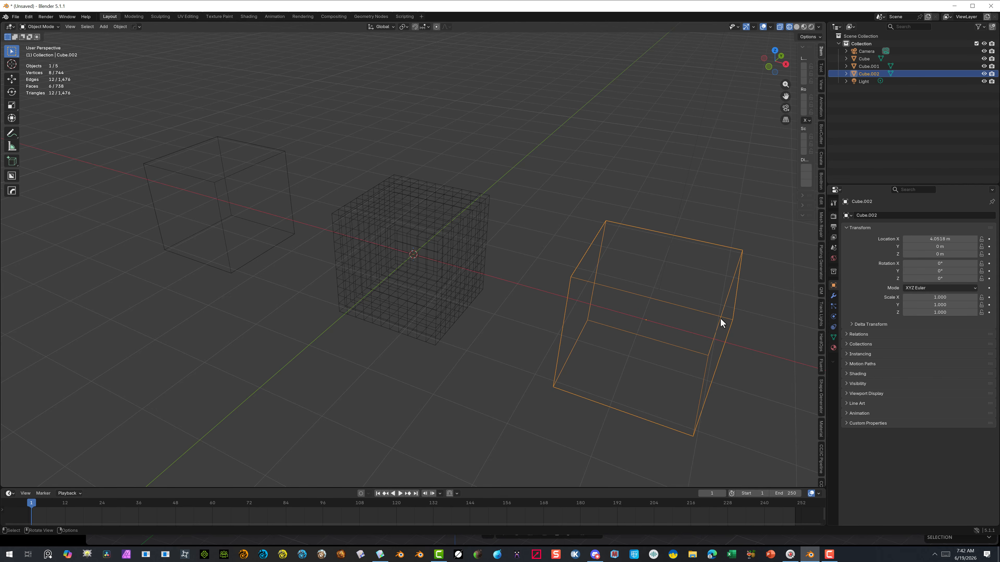
scroll(721, 319, "down", 1)
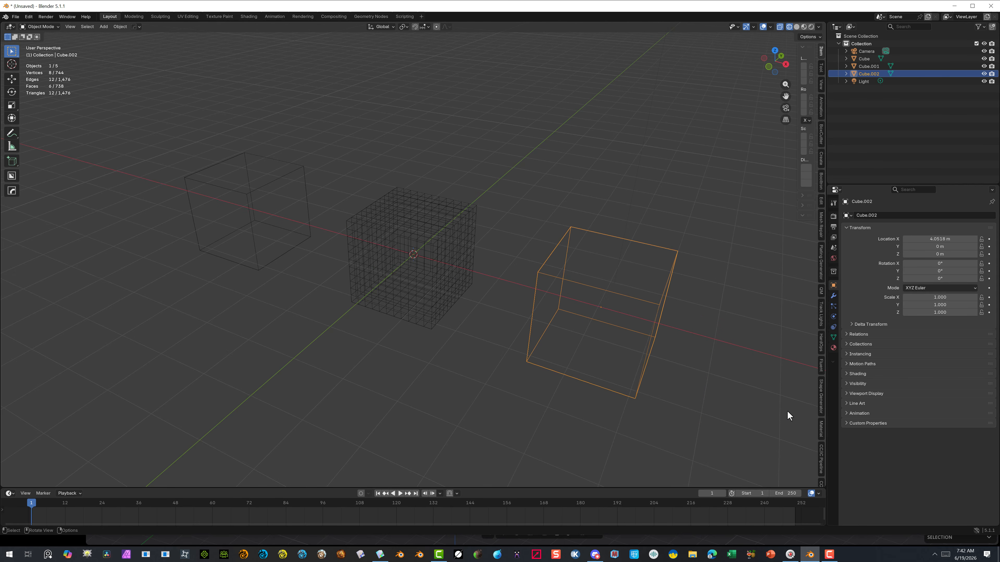
left_click_drag(785, 95, 711, 61)
scroll(665, 188, "up", 2)
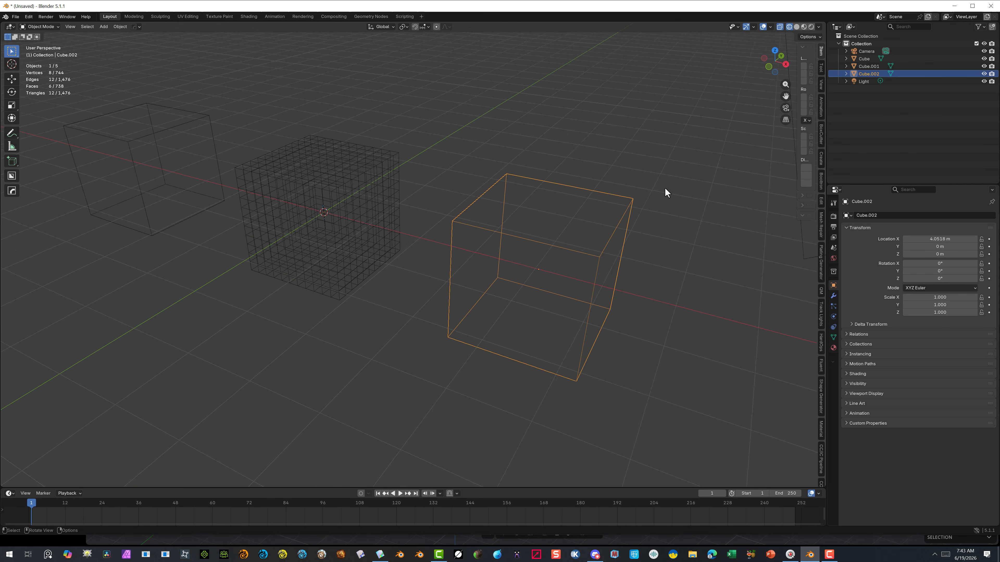
left_click_drag(786, 96, 709, 79)
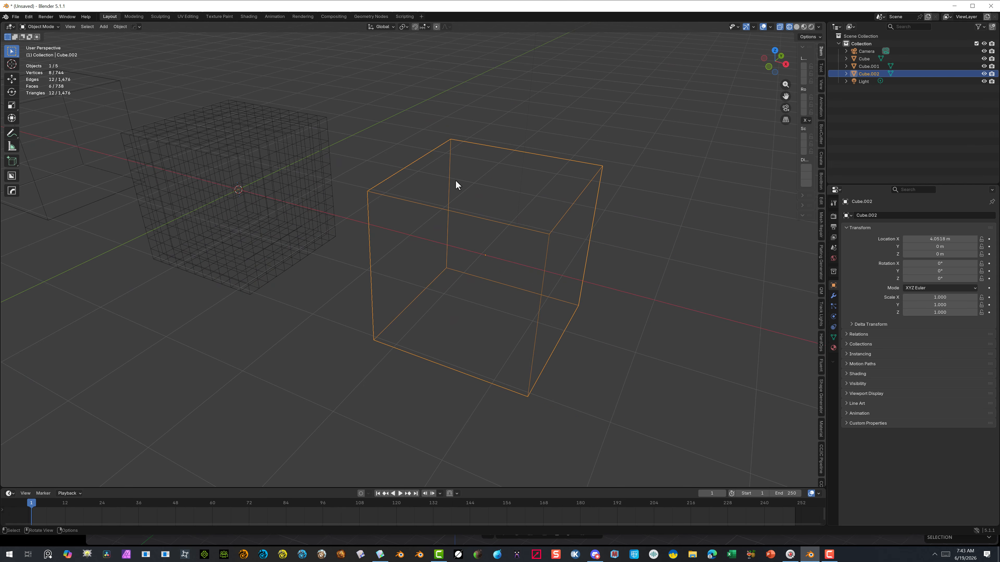
left_click(540, 146)
left_click(371, 224)
left_click(39, 27)
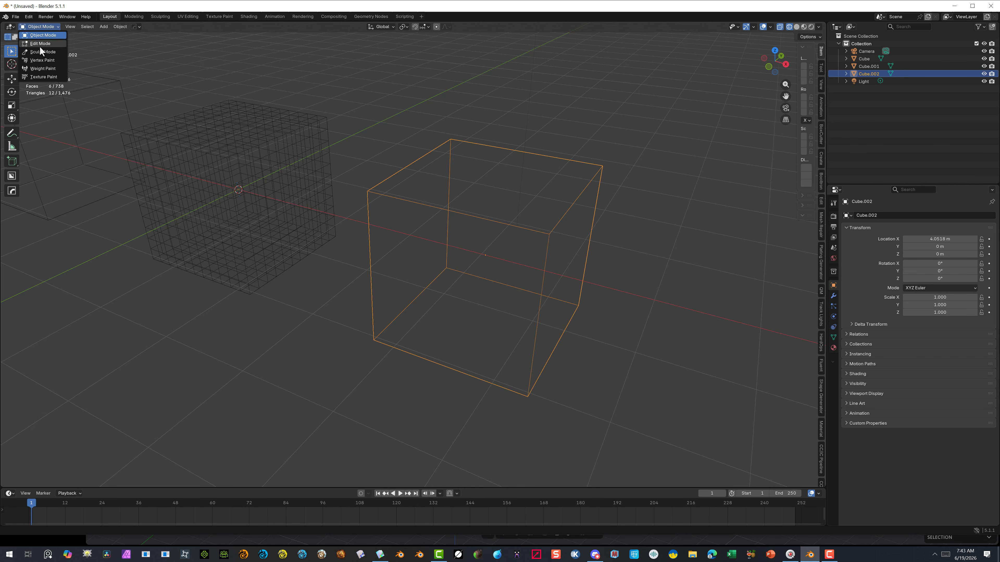
left_click(38, 43)
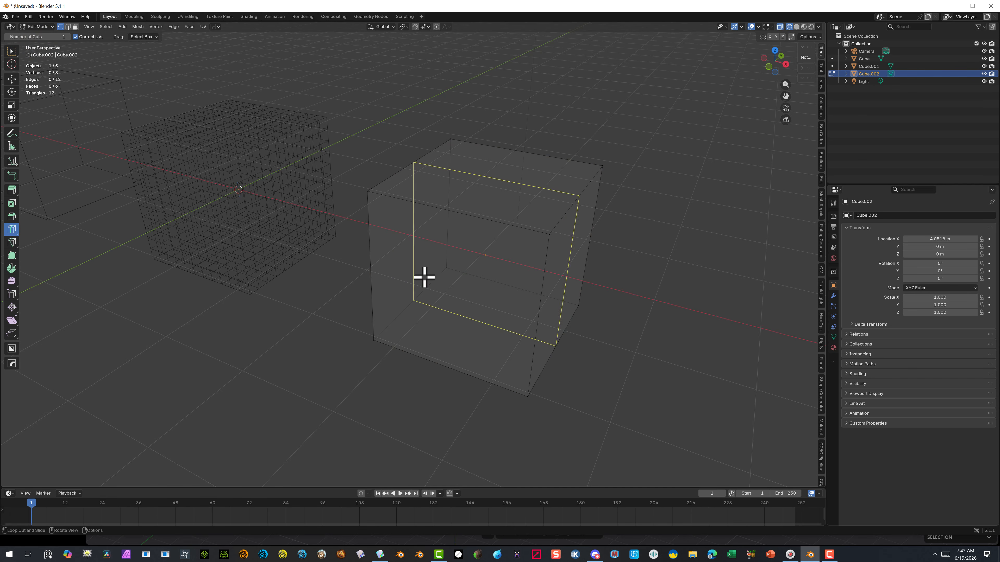
Add single loop cuts near the cube's upper and lower faces and near both X-facing sides, each with a slide factor of about 0.8
left_click_drag(371, 270, 369, 209)
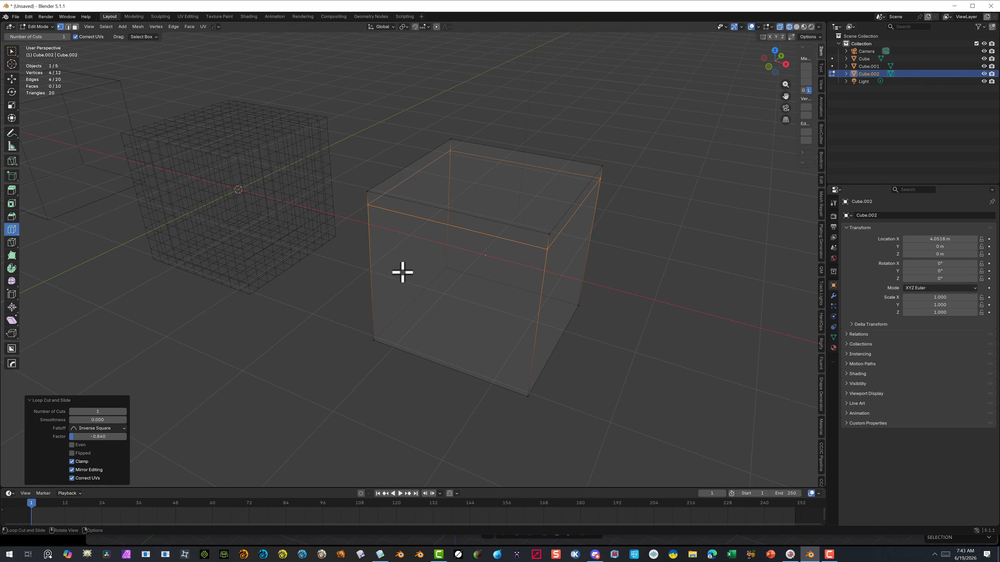
left_click_drag(384, 275, 380, 330)
left_click_drag(482, 256, 595, 257)
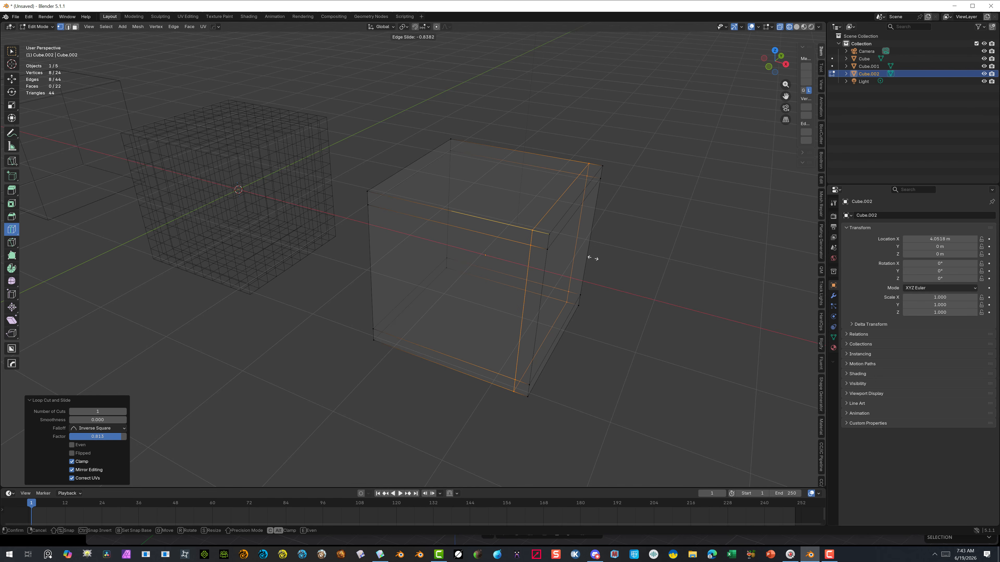
left_click(592, 258)
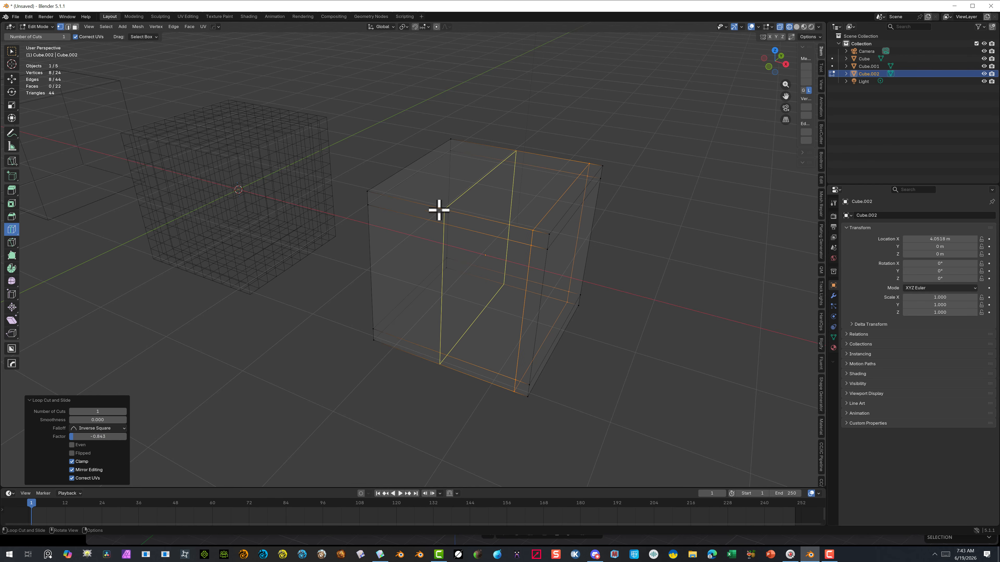
left_click_drag(439, 210, 371, 196)
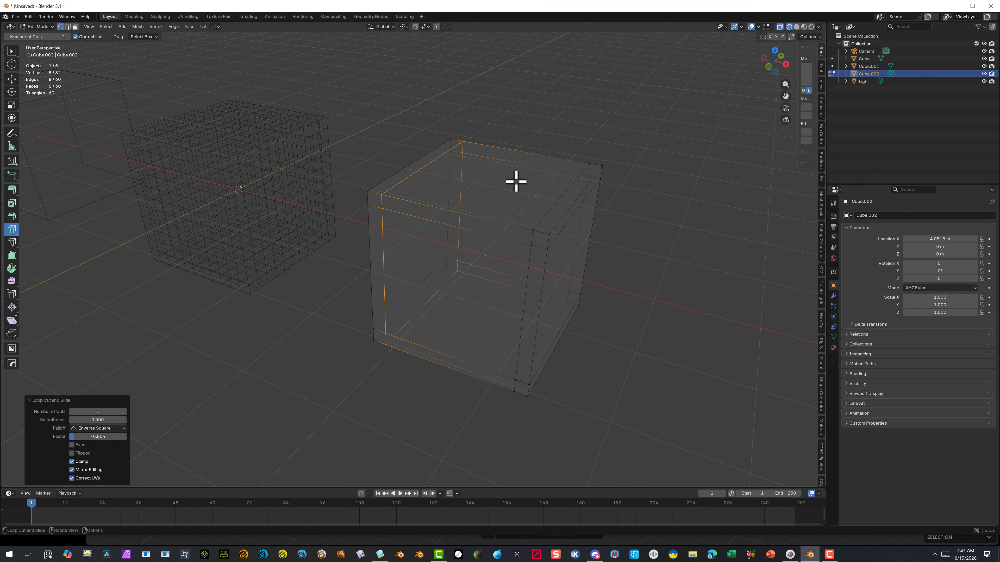
Add single loop cuts near both Y-facing sides of the cube, each with a slide factor of about 0.8
middle_click_drag(681, 229, 622, 229)
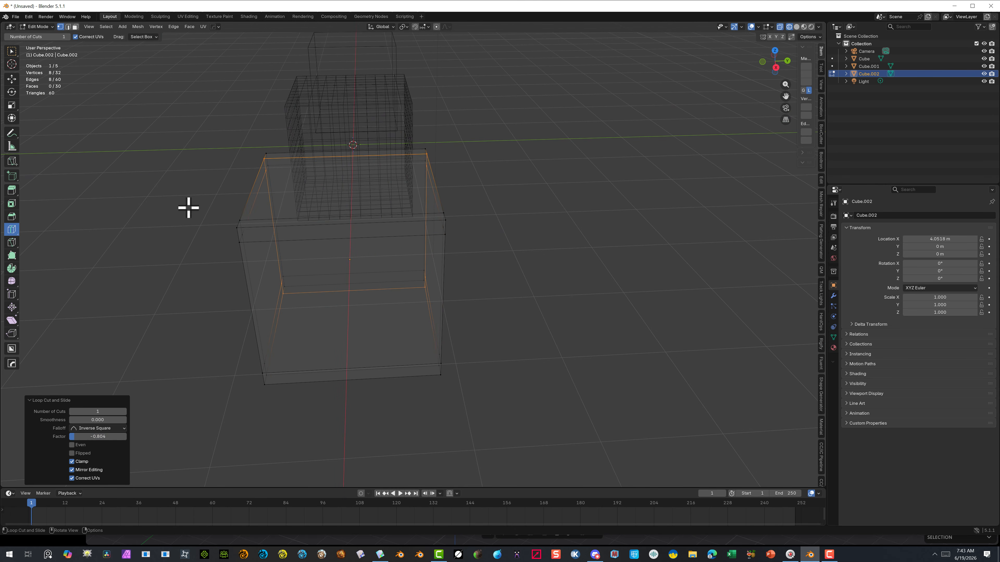
left_click_drag(362, 250, 268, 236)
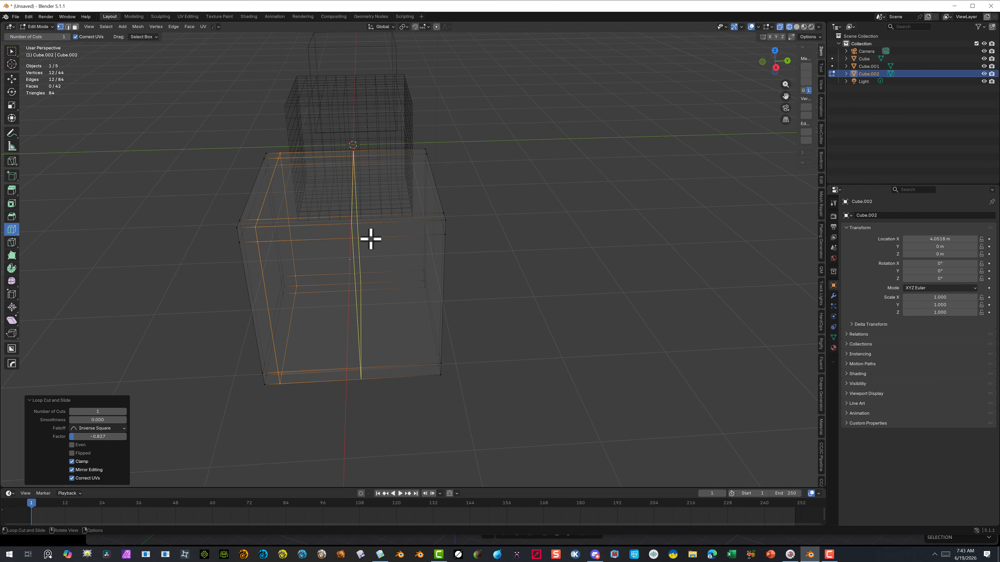
left_click_drag(380, 251, 451, 251)
middle_click_drag(493, 295, 520, 311)
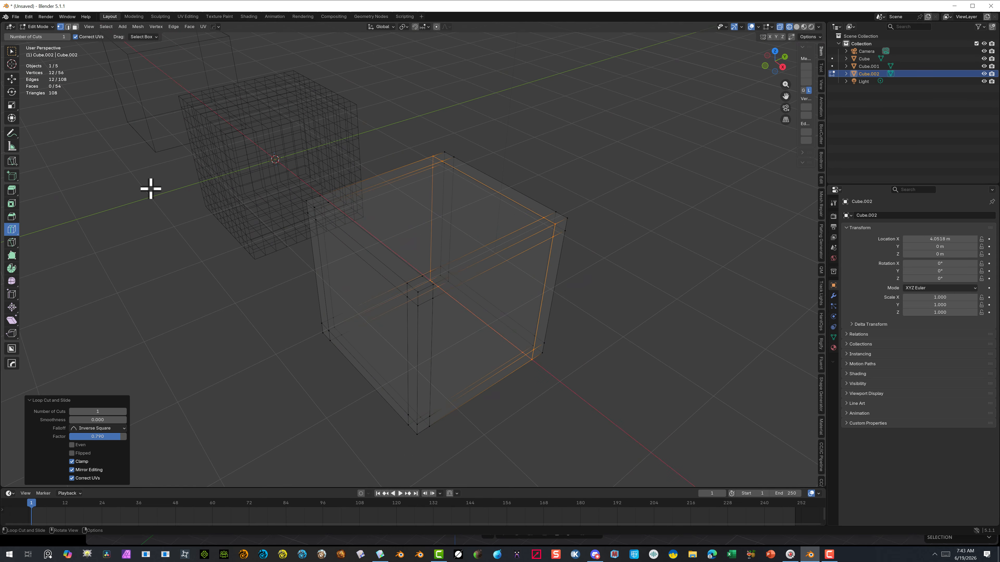
Use face selection to select all faces of the loop-cut cube, examine its mesh and statistics, and clear the selection
left_click(9, 54)
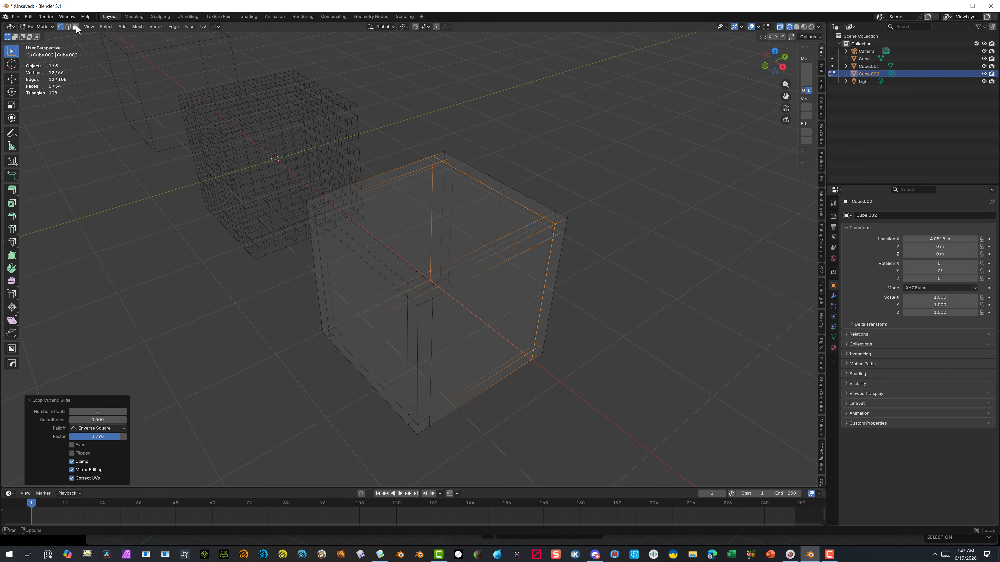
left_click(75, 26)
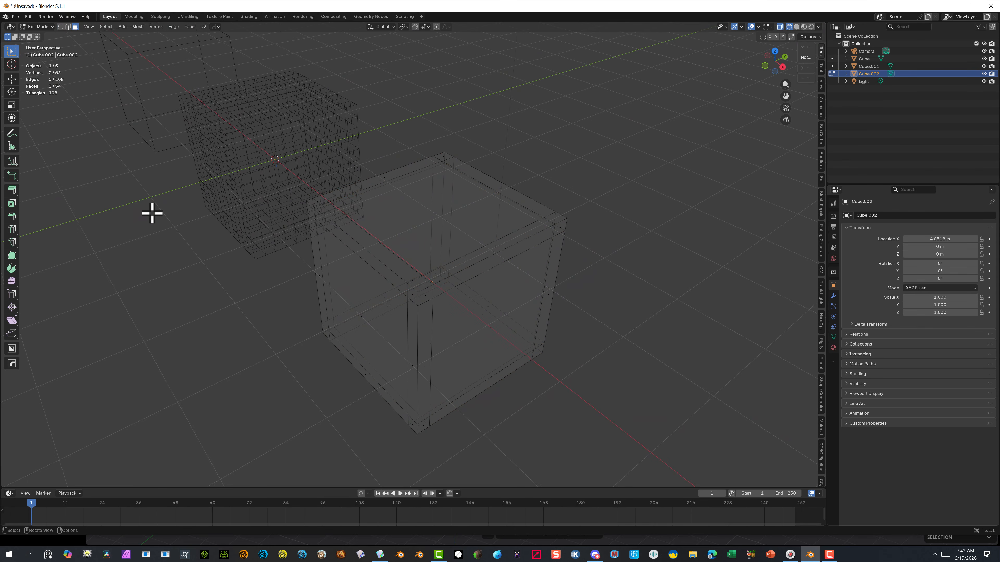
key("a")
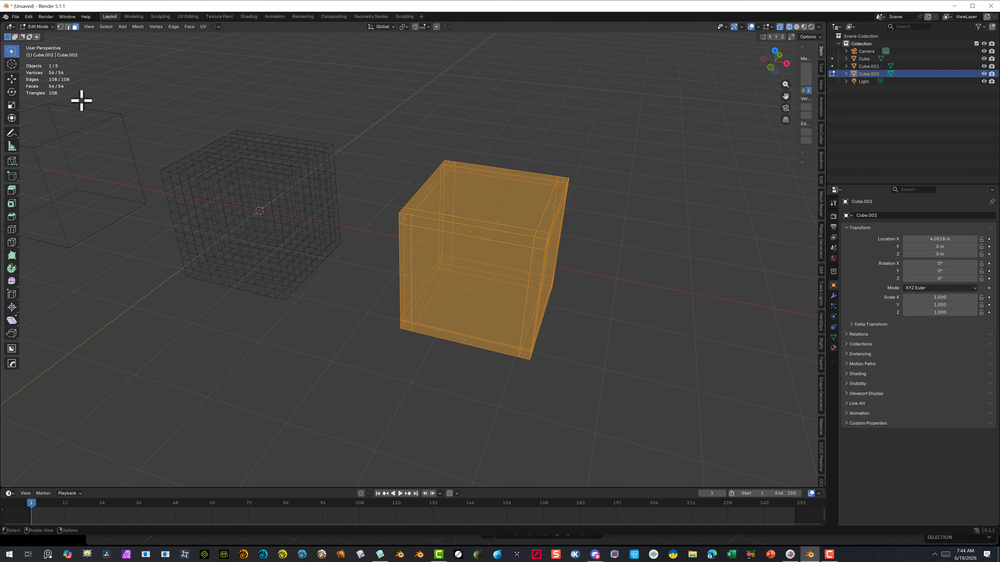
mouse_move(679, 102)
middle_mouse_down()
mouse_move(612, 55)
mouse_move(650, 33)
mouse_move(560, 107)
mouse_move(627, 118)
mouse_move(661, 110)
middle_mouse_up()
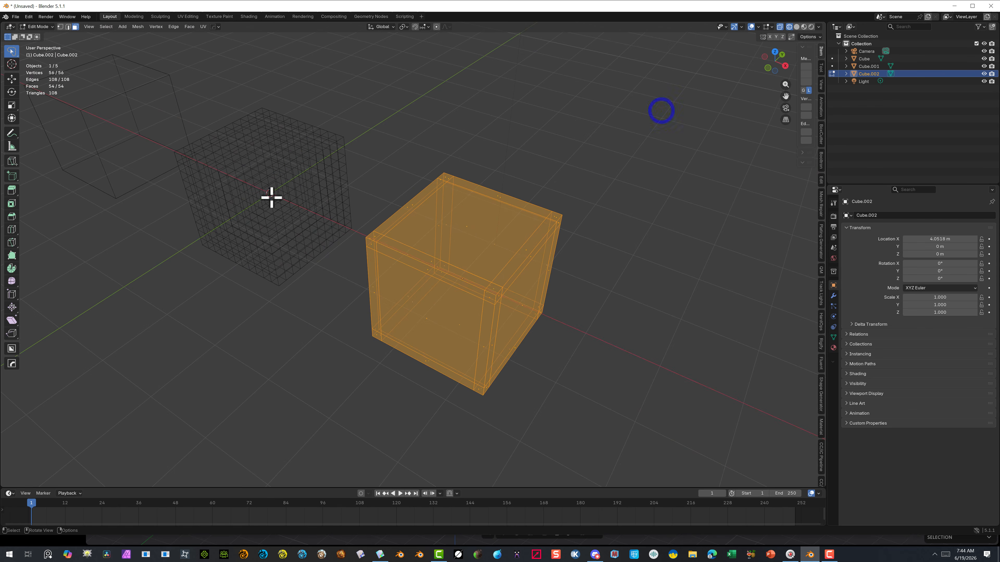
scroll(299, 193, "down", 3)
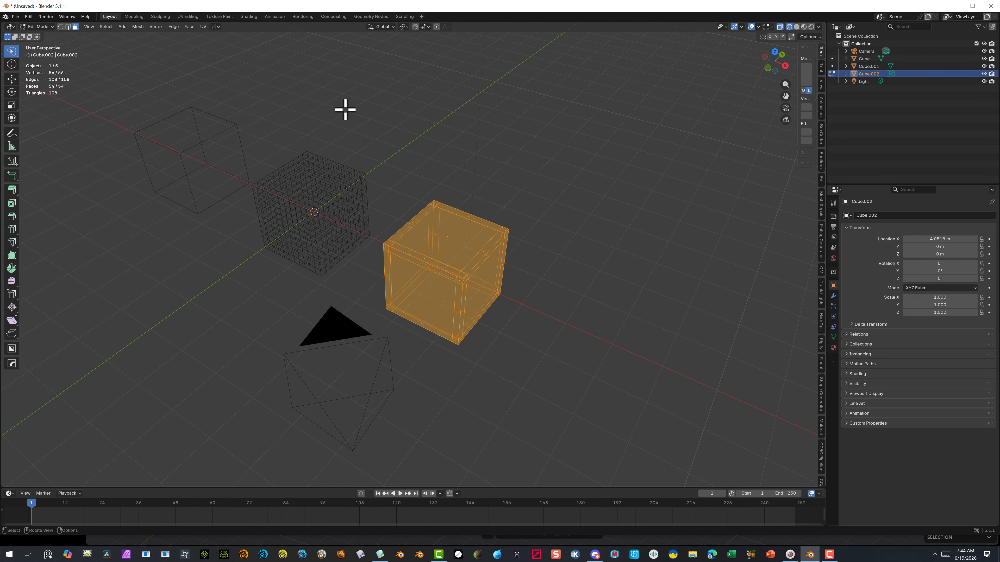
left_click(390, 114)
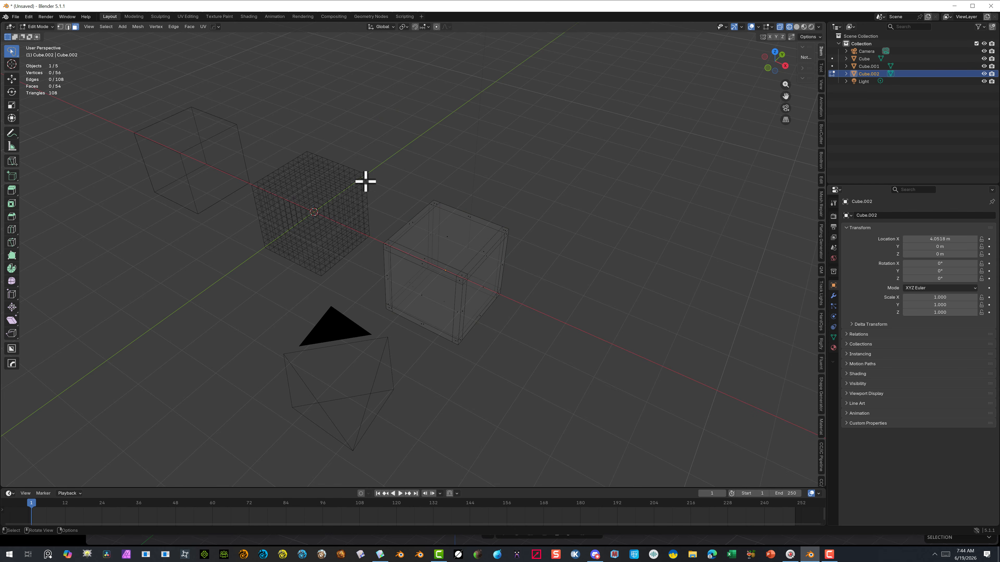
Return to Object Mode and export only the subdivided middle cube as a Wavefront OBJ named "cube1 subdivide.obj"
left_click(35, 26)
key("ctrl+z")
key("ctrl+z")
key("ctrl+z")
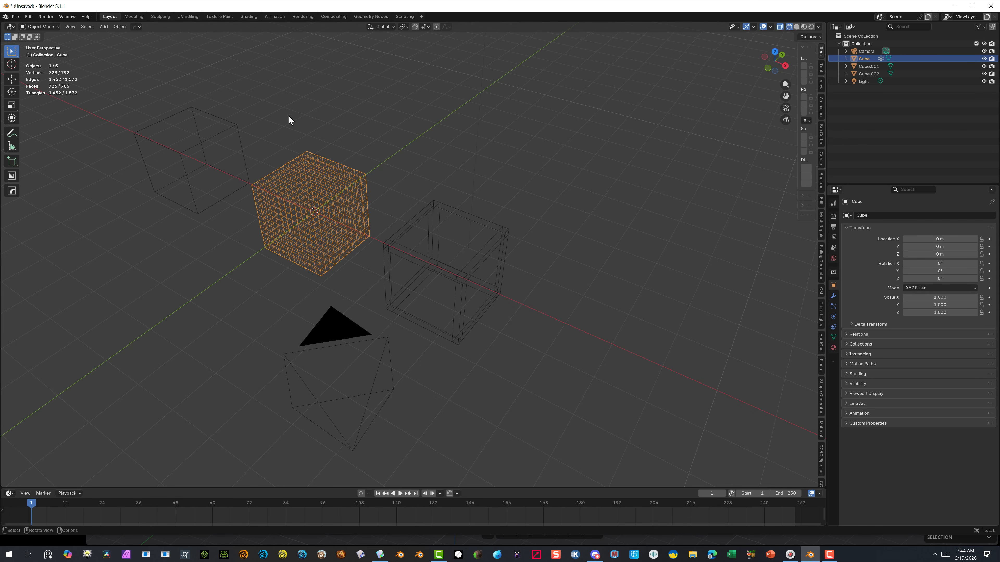
left_click(16, 17)
mouse_move(36, 122)
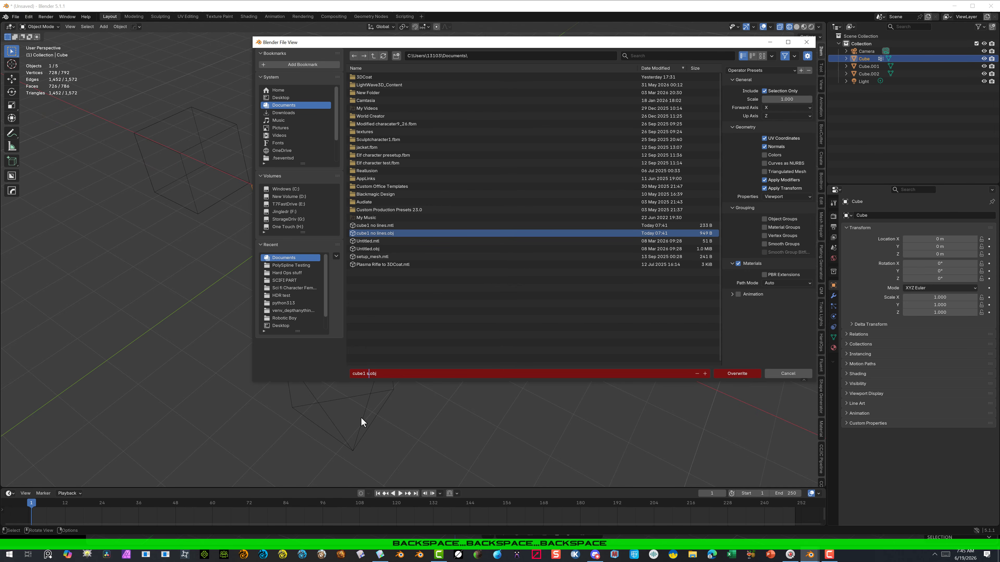
type("ubdivide.obj")
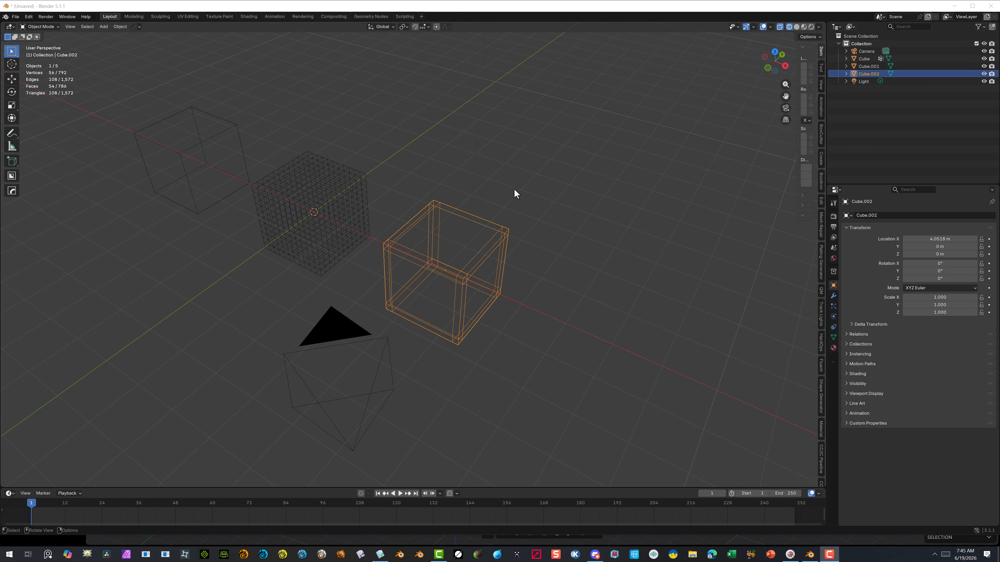
Select only the loop-cut cube and export it as a Wavefront OBJ named "cube1 control sections.obj"
left_click(420, 237)
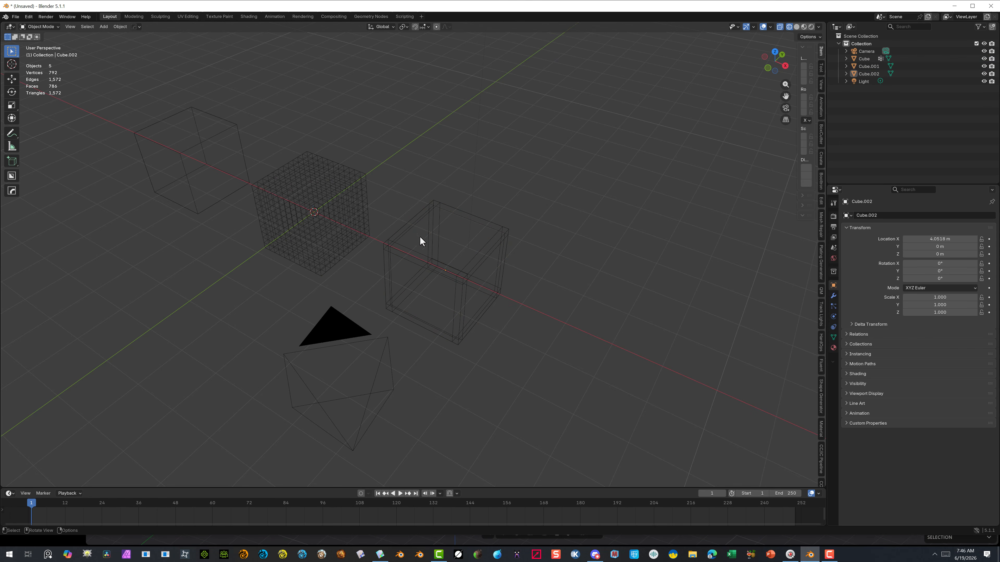
left_click(397, 236)
middle_click_drag(408, 227, 401, 172)
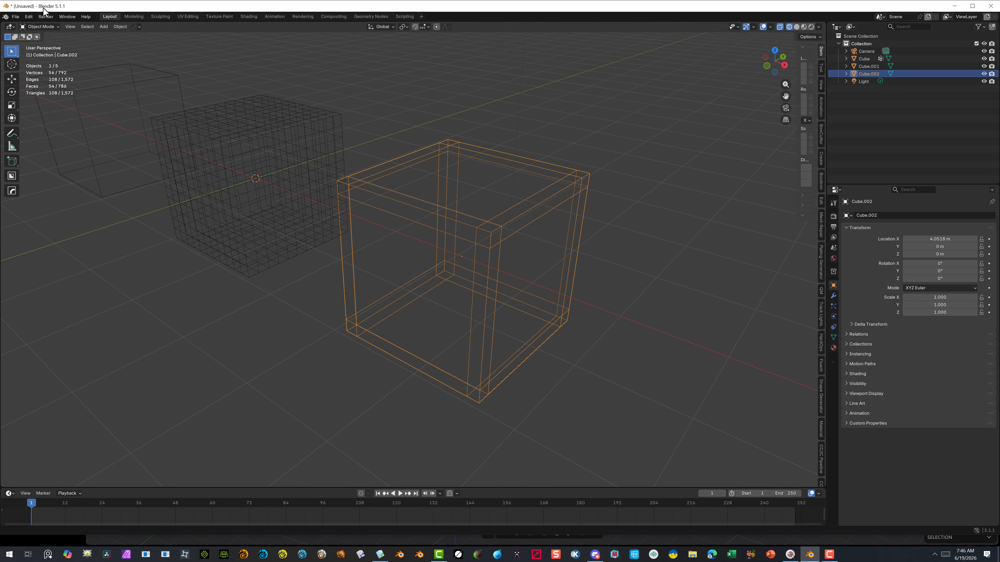
left_click(13, 16)
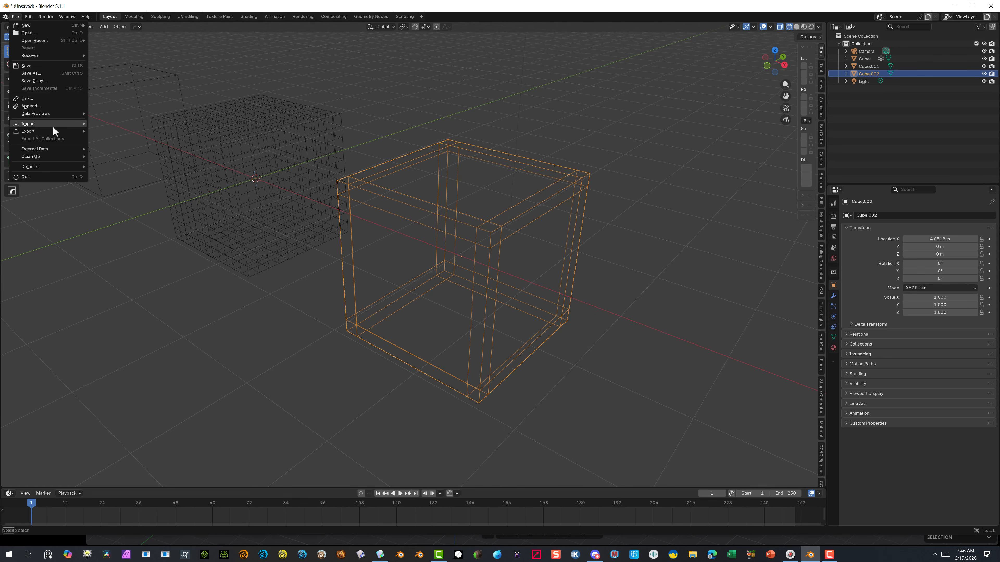
mouse_move(53, 132)
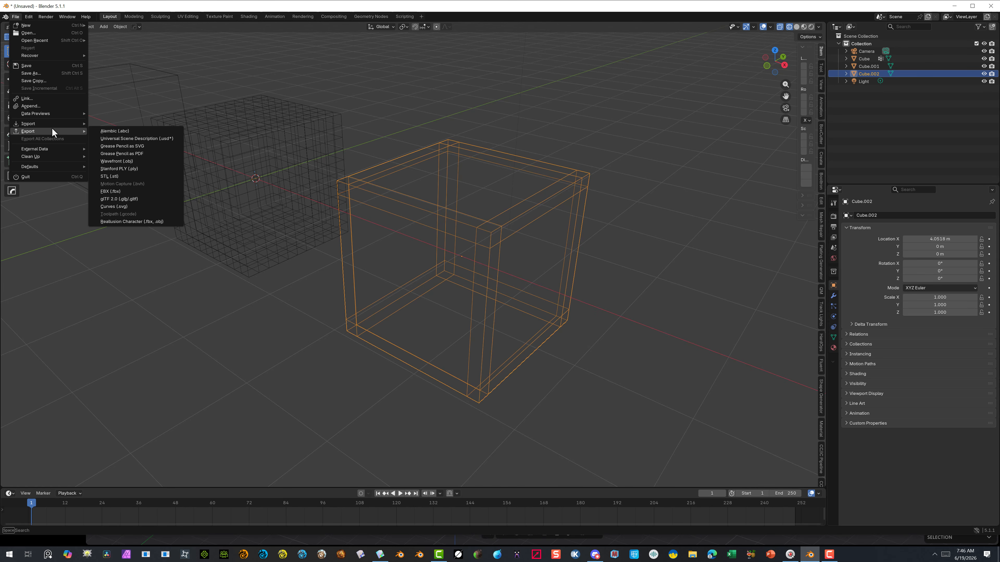
left_click(140, 162)
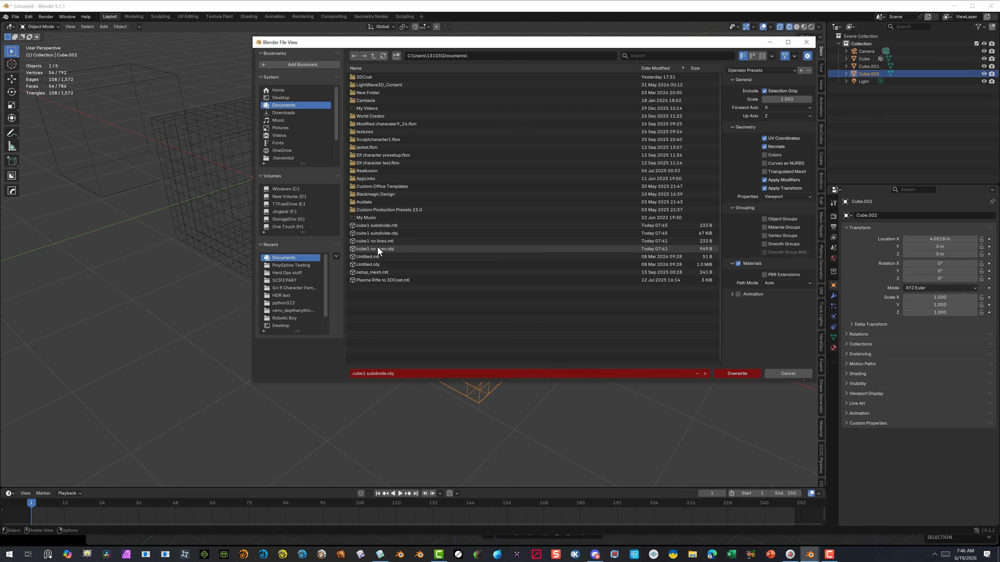
left_click(376, 249)
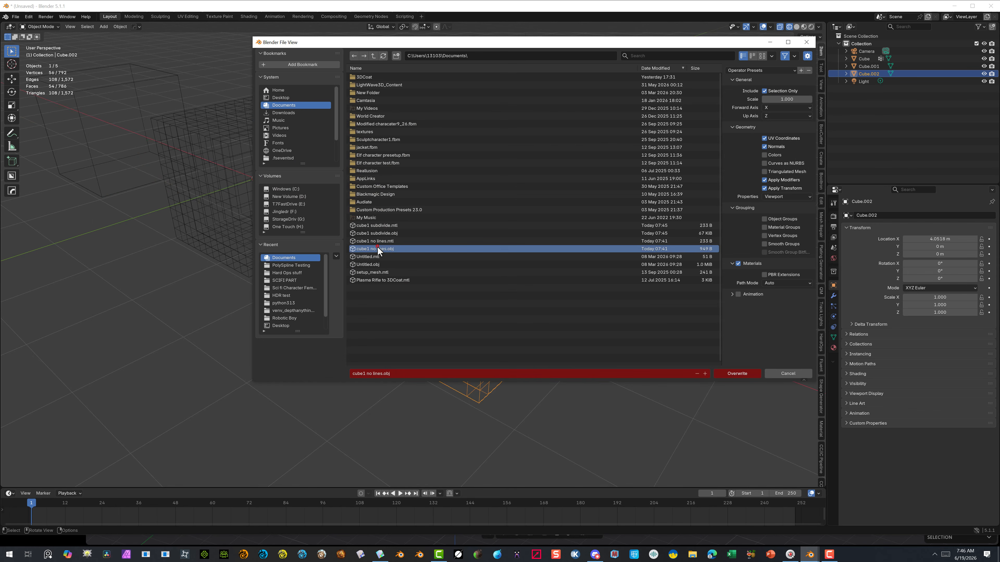
left_click(368, 373)
left_click_drag(367, 373, 380, 373)
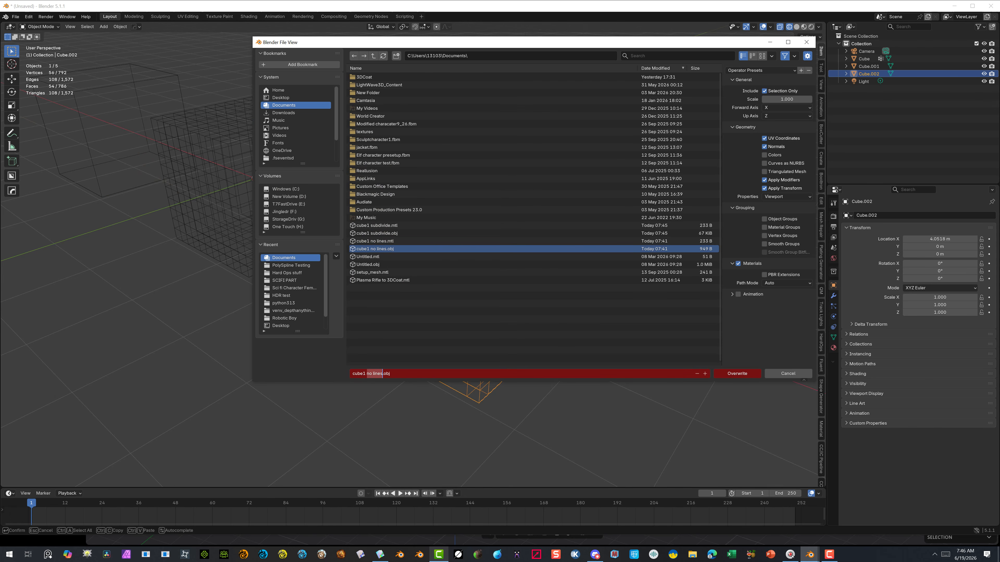
type("control ")
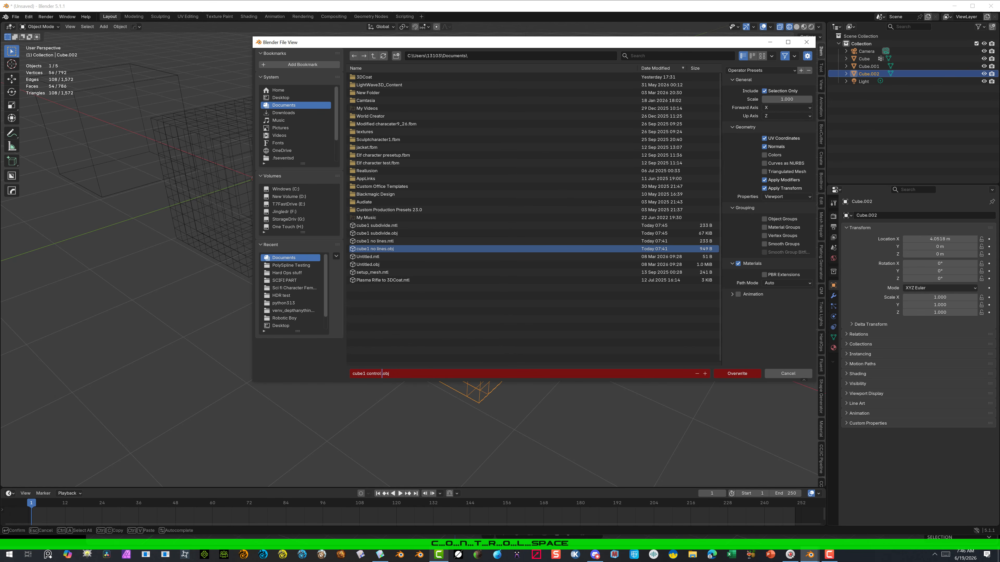
type("sections")
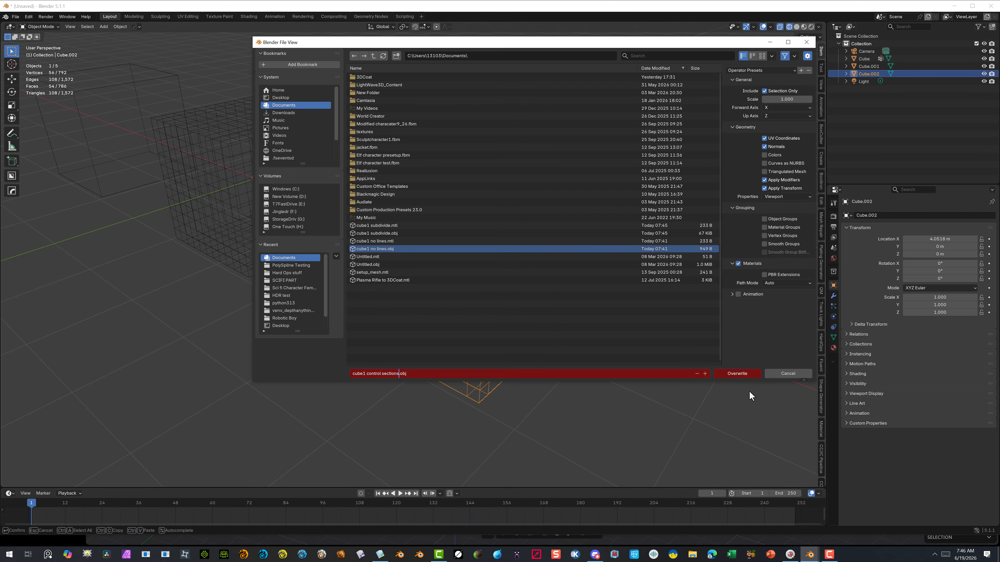
left_click(749, 375)
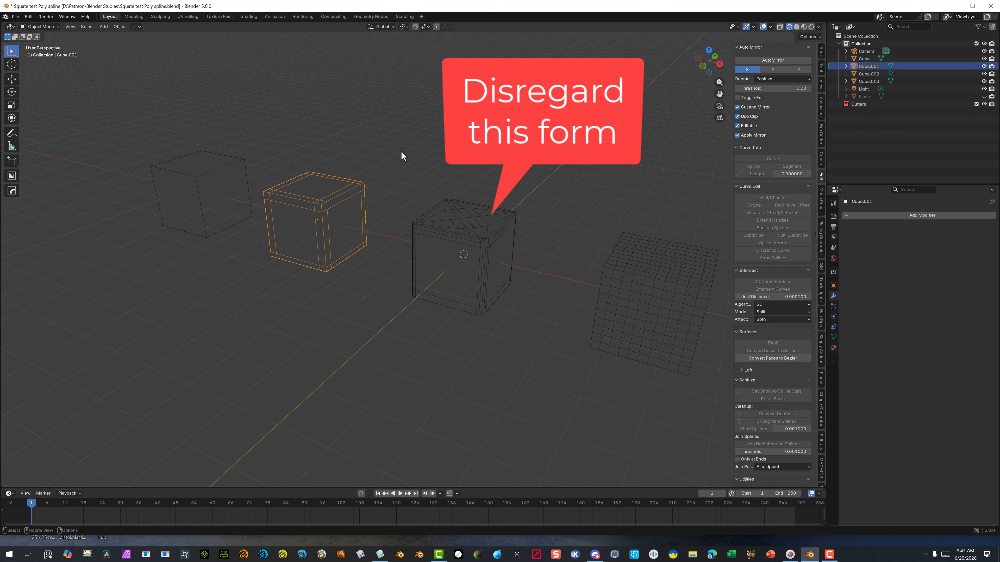
Add a Catmull-Clark Subdivision modifier with a viewport level of 2 to the cube with the edge loop cuts
left_click(389, 177)
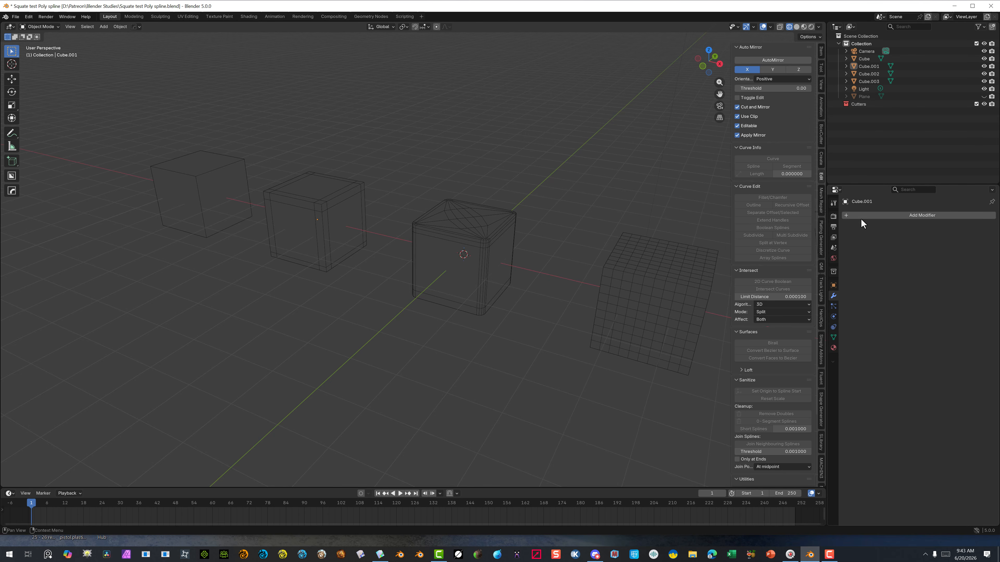
left_click(845, 215)
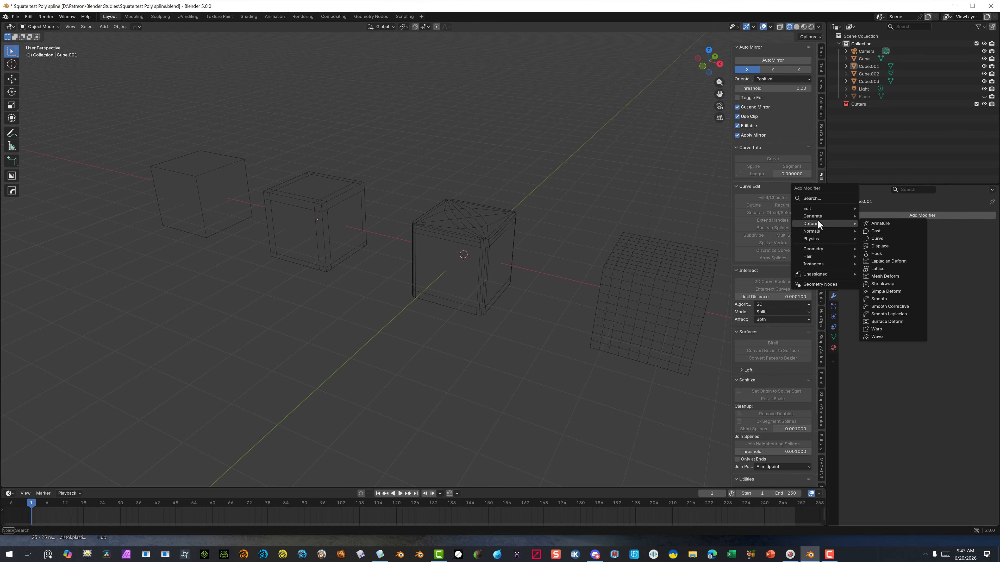
key("ctrl+2")
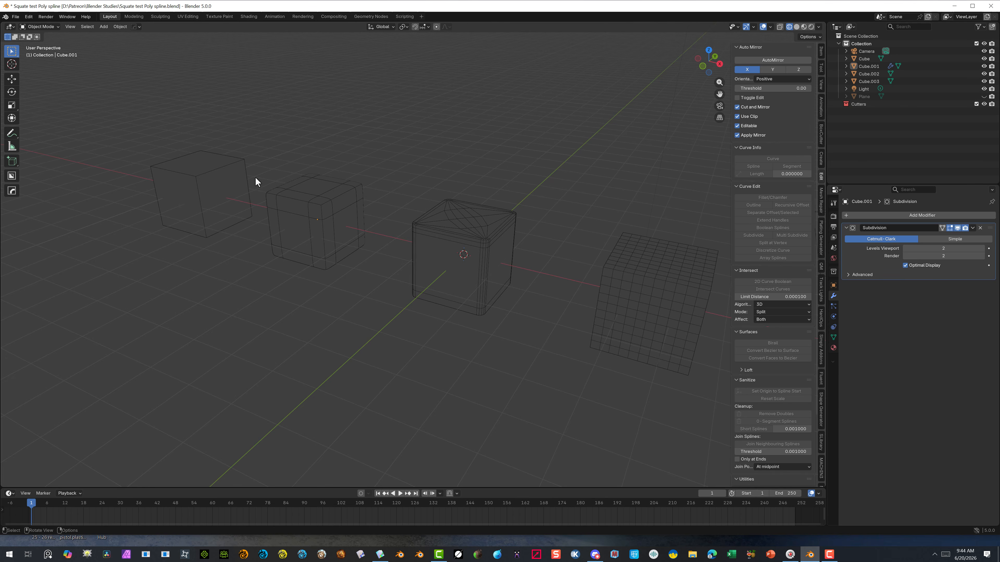
Select all four cubes with the rounded-edge cube active, join them into one object, and clear the selection
left_click(226, 212)
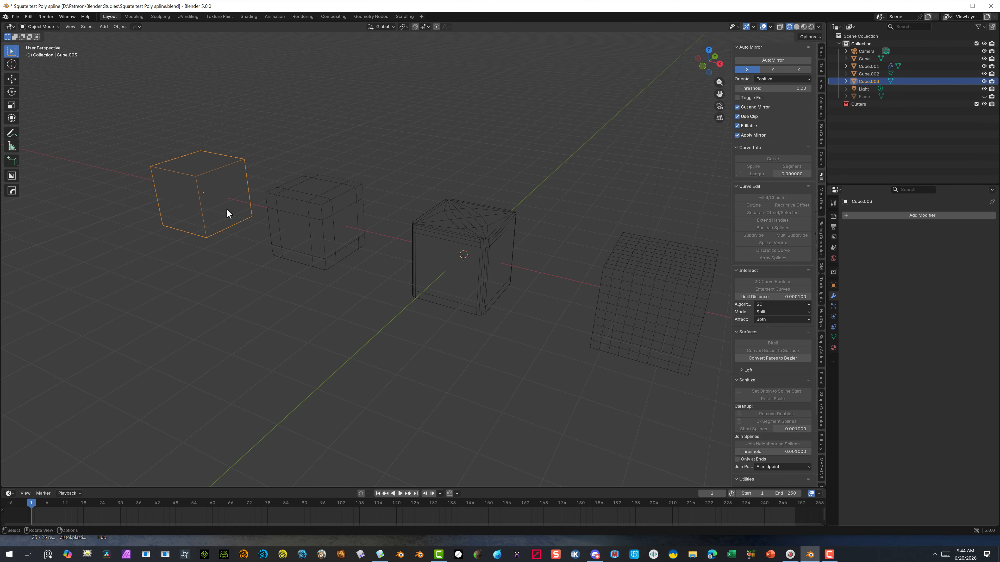
left_click(307, 220, "shift")
left_click(459, 251, "shift")
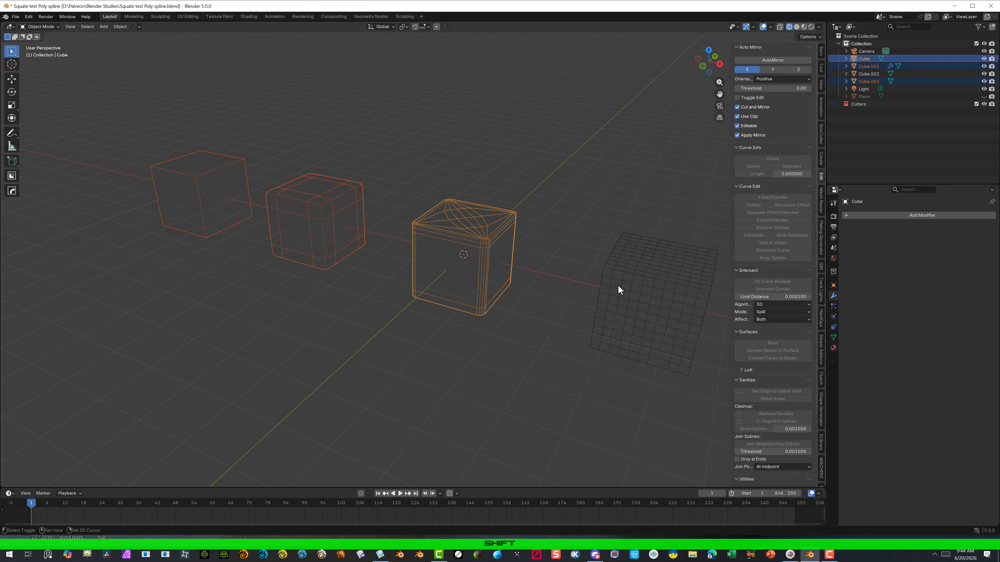
left_click(647, 296)
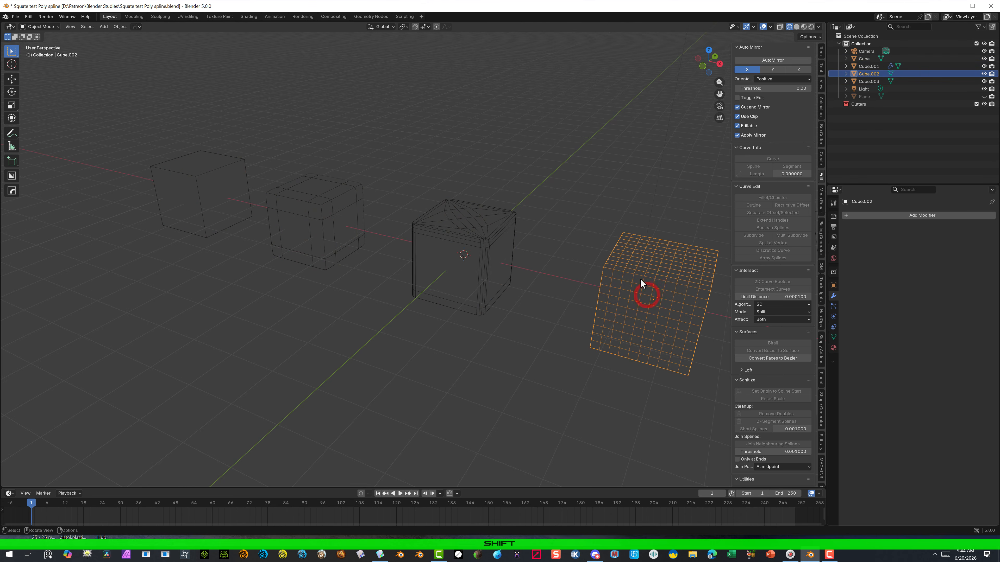
left_click(467, 237)
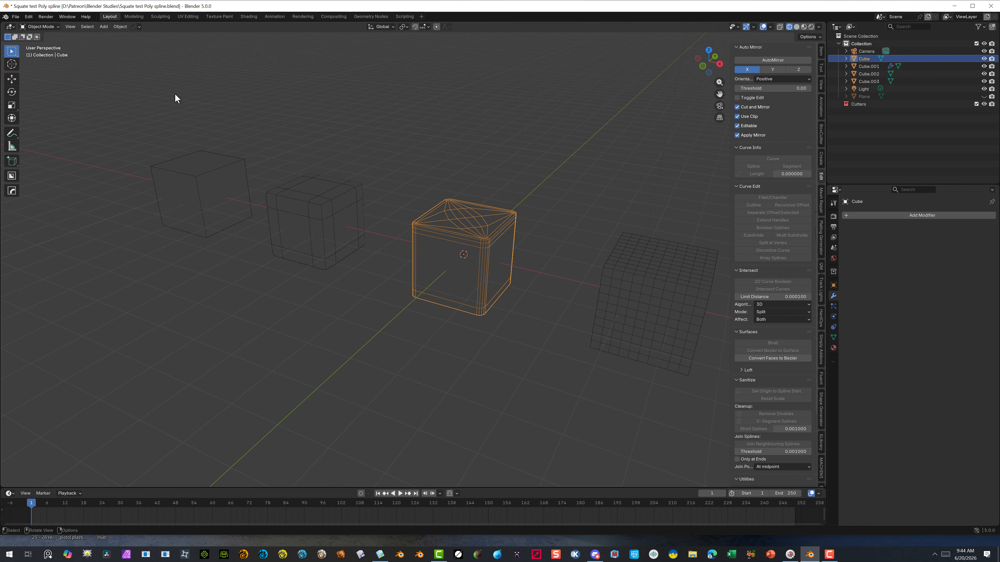
left_click_drag(144, 108, 679, 375)
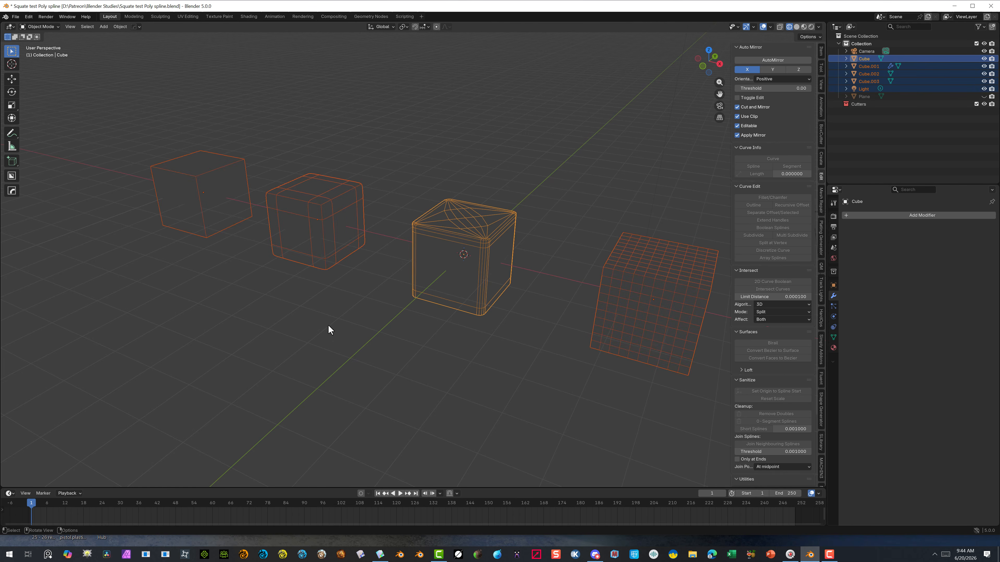
key("ctrl+j")
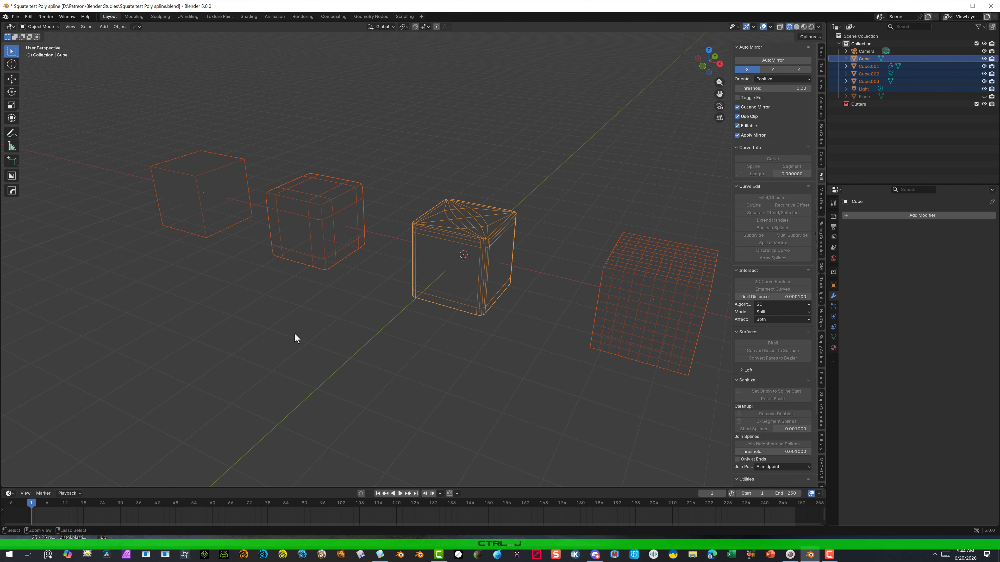
left_click(441, 127)
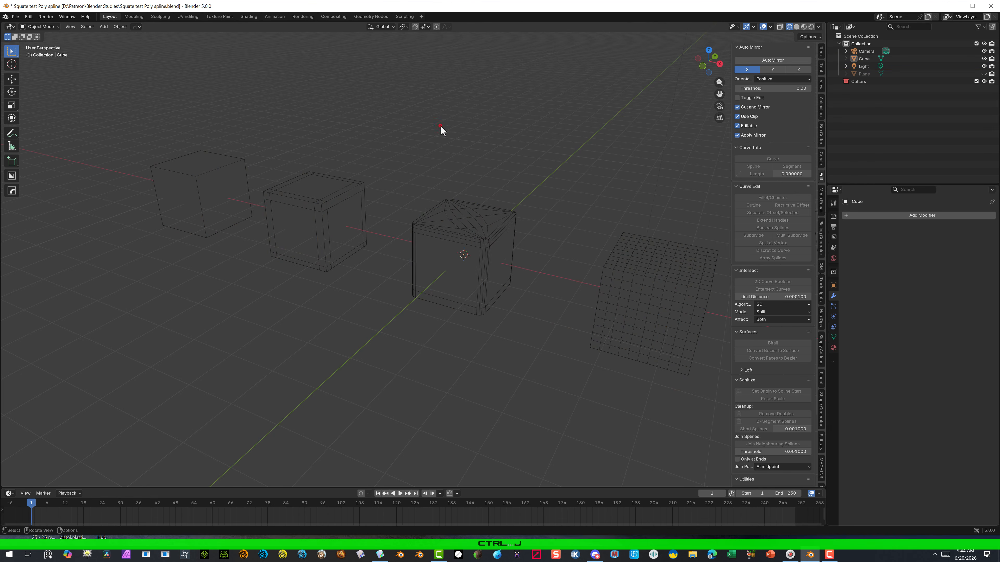
Add a Subdivision Surface modifier to the joined cubes object
left_click(483, 240)
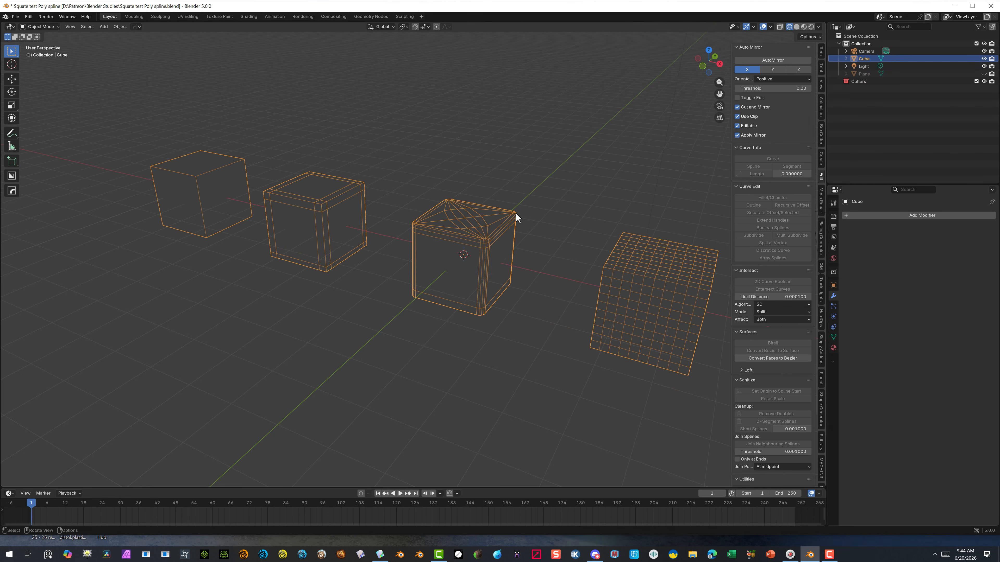
left_click(848, 215)
mouse_move(845, 214)
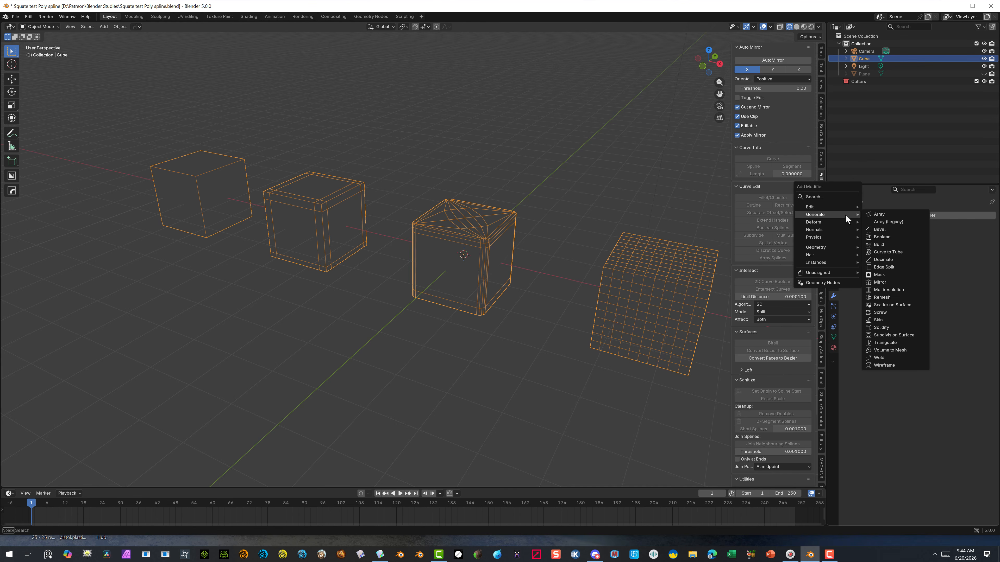
left_click(910, 337)
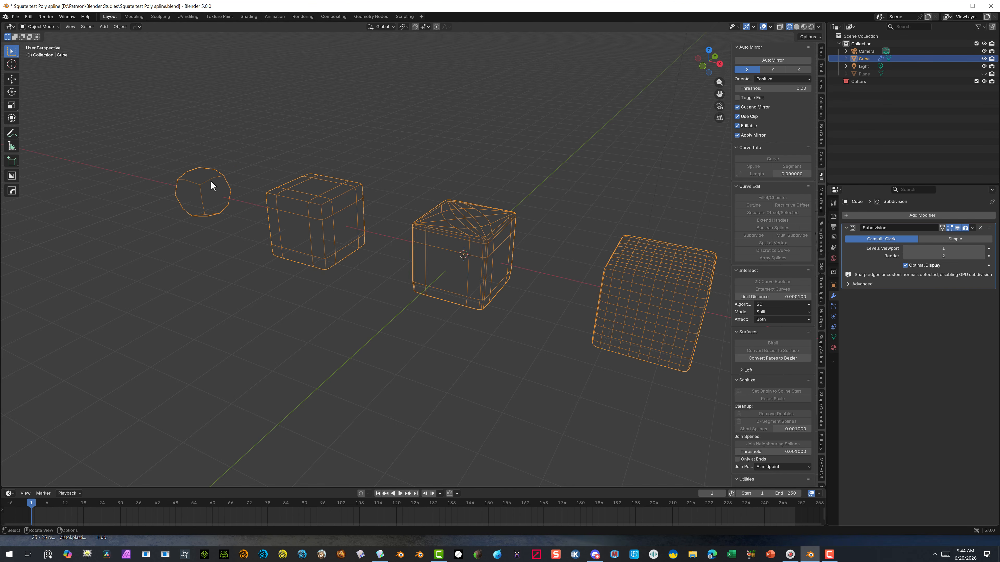
Examine from several angles how the subdivision smoothing affects the plain, loop-cut, rounded-edge and evenly subdivided cubes
scroll(169, 159, "up", 2)
middle_click_drag(405, 173, 529, 154)
left_click(531, 224)
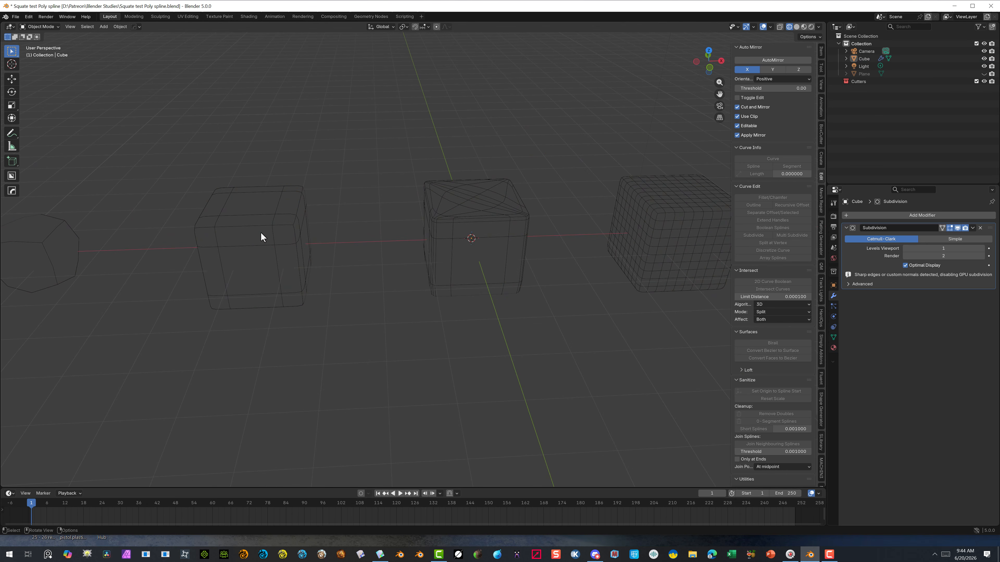
scroll(292, 236, "down", 2)
middle_click_drag(306, 235, 285, 231)
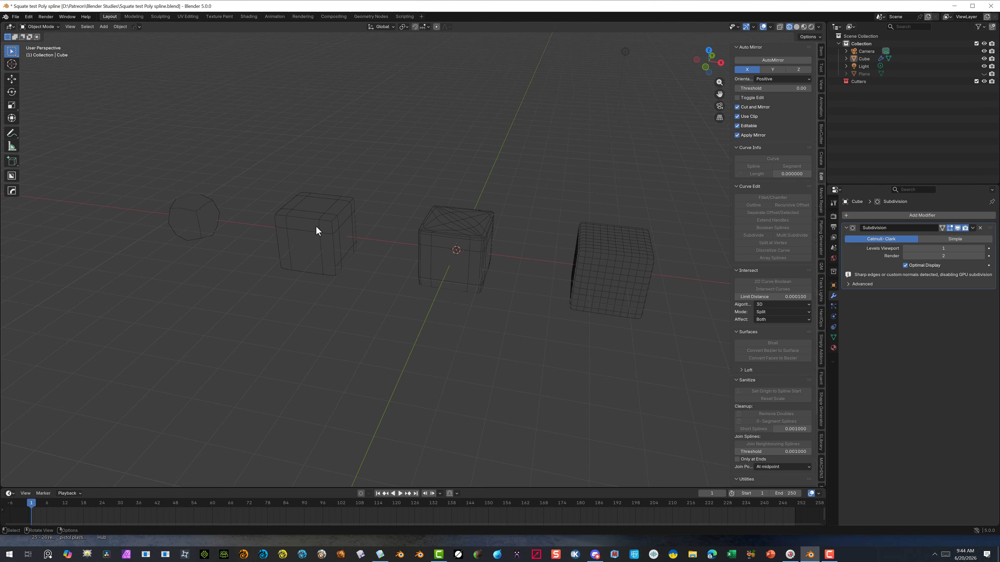
scroll(301, 222, "up", 2)
left_click(275, 216)
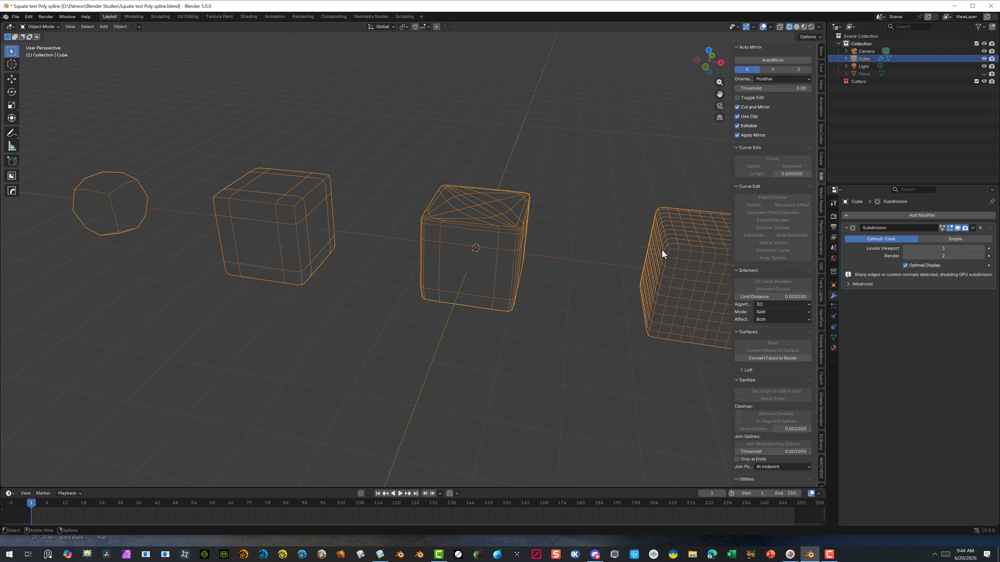
scroll(651, 237, "down", 2)
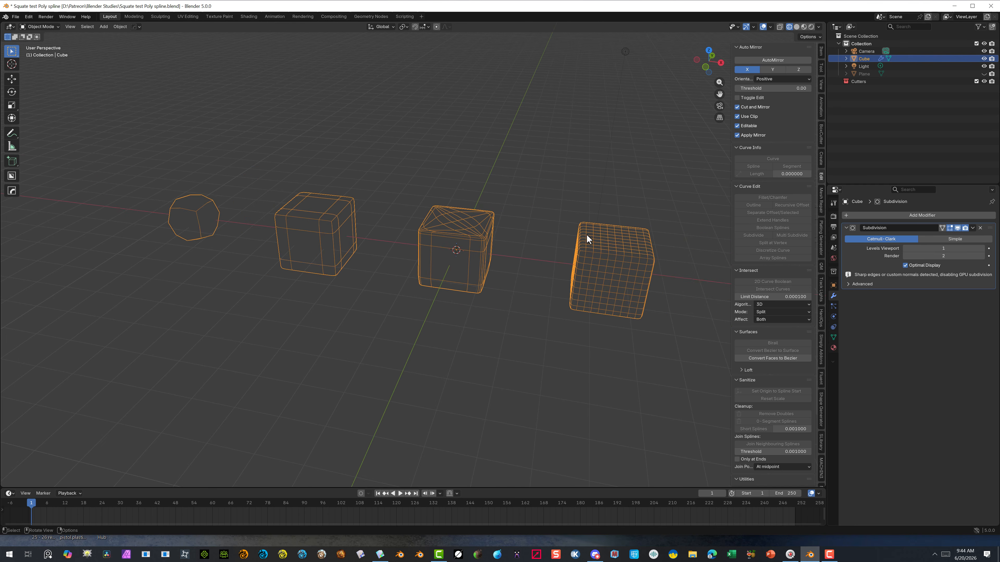
scroll(626, 254, "up", 2)
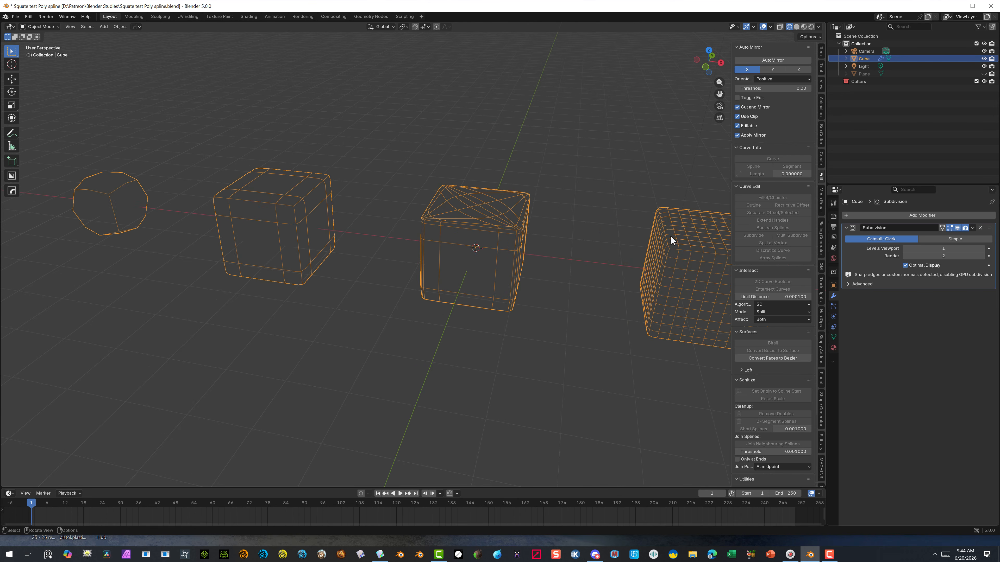
middle_click_drag(673, 150, 649, 285)
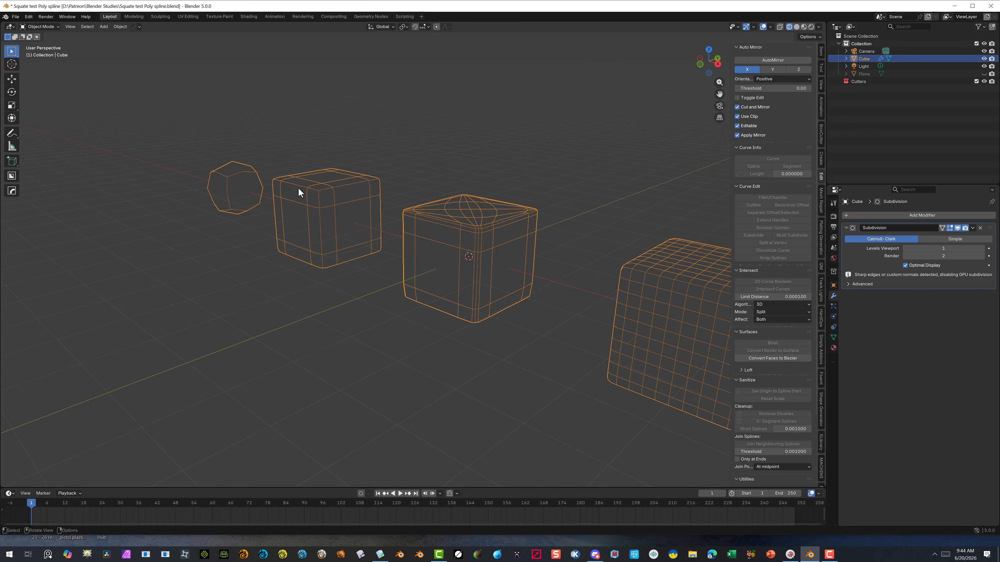
middle_click_drag(298, 189, 312, 223)
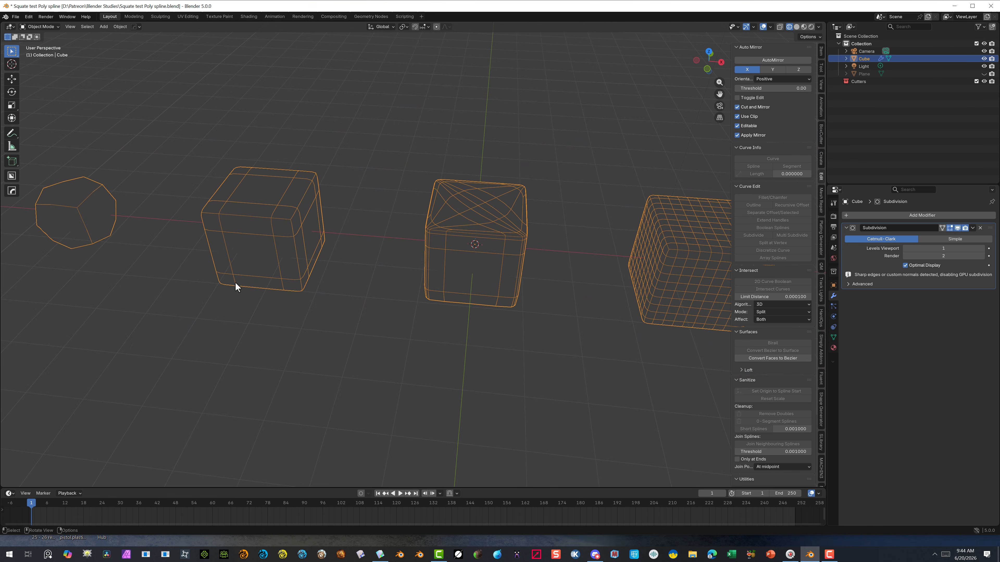
middle_click_drag(445, 124, 513, 197)
right_click(497, 170)
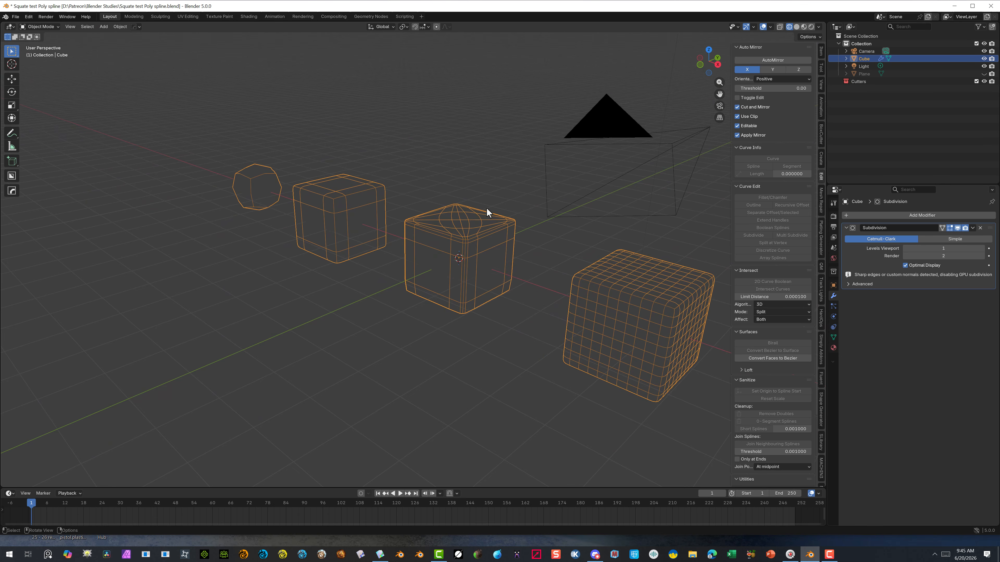
middle_click_drag(489, 209, 459, 213)
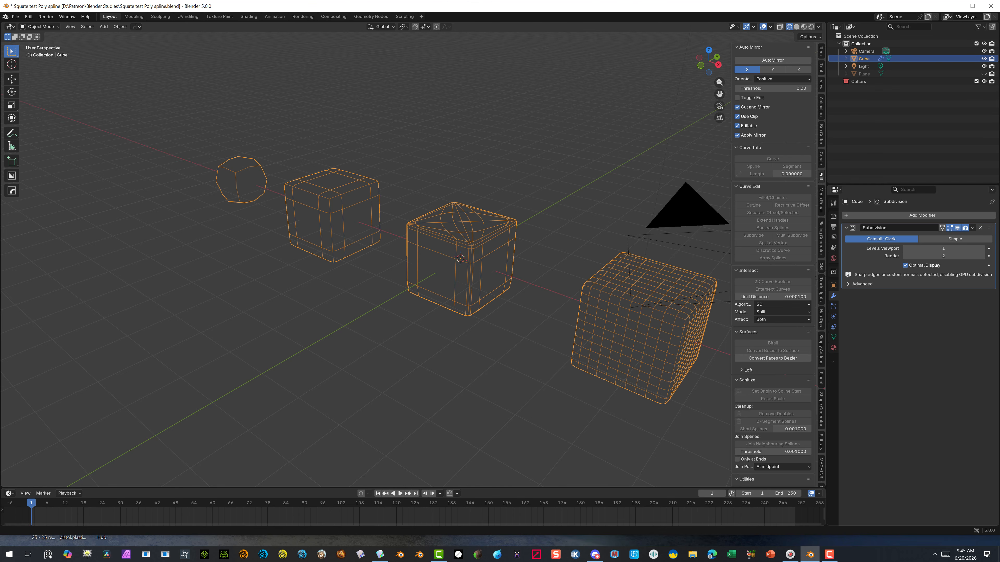
Start a Wavefront OBJ export of the scene, naming the file Test and choosing the Documents folder
left_click(16, 17)
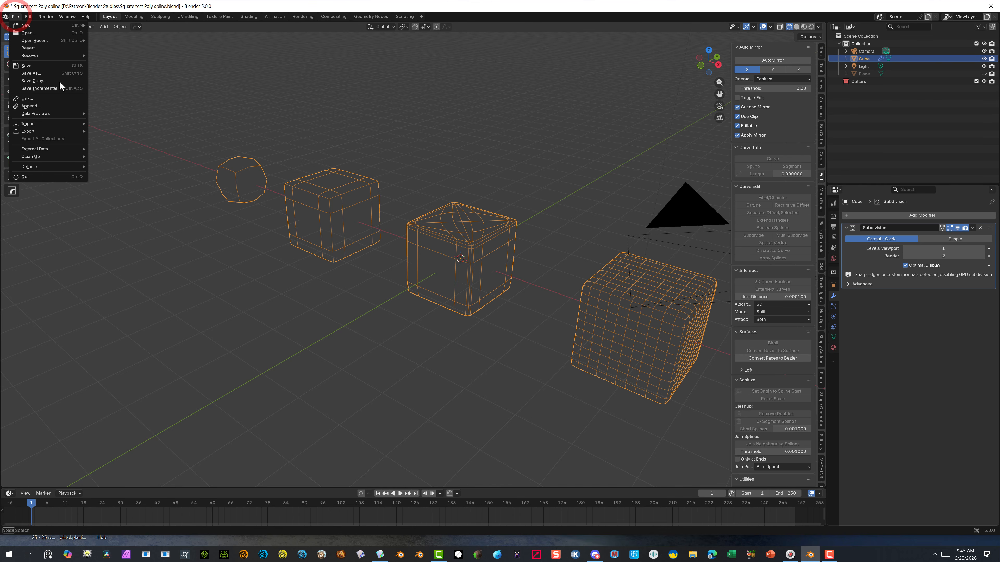
mouse_move(46, 131)
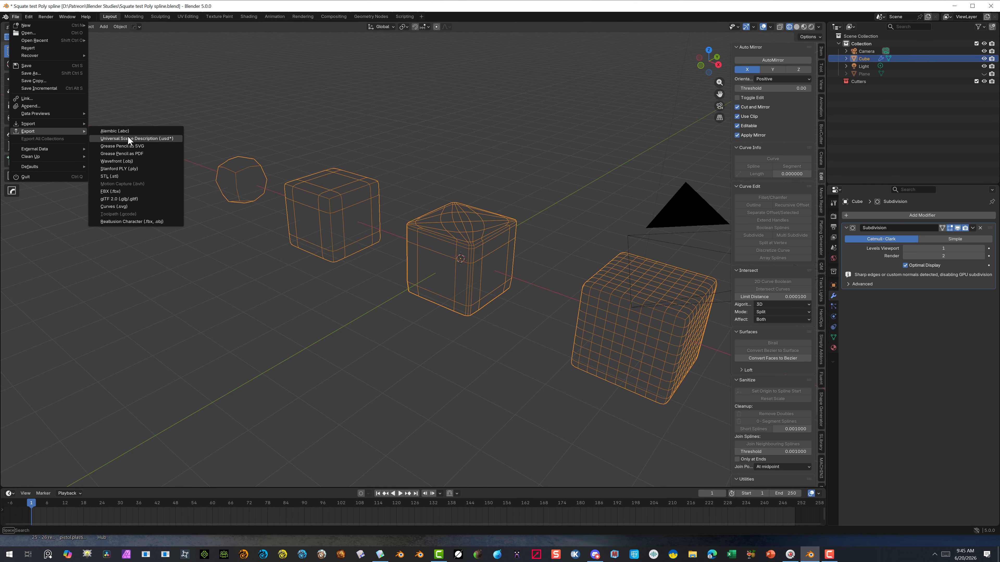
left_click(159, 161)
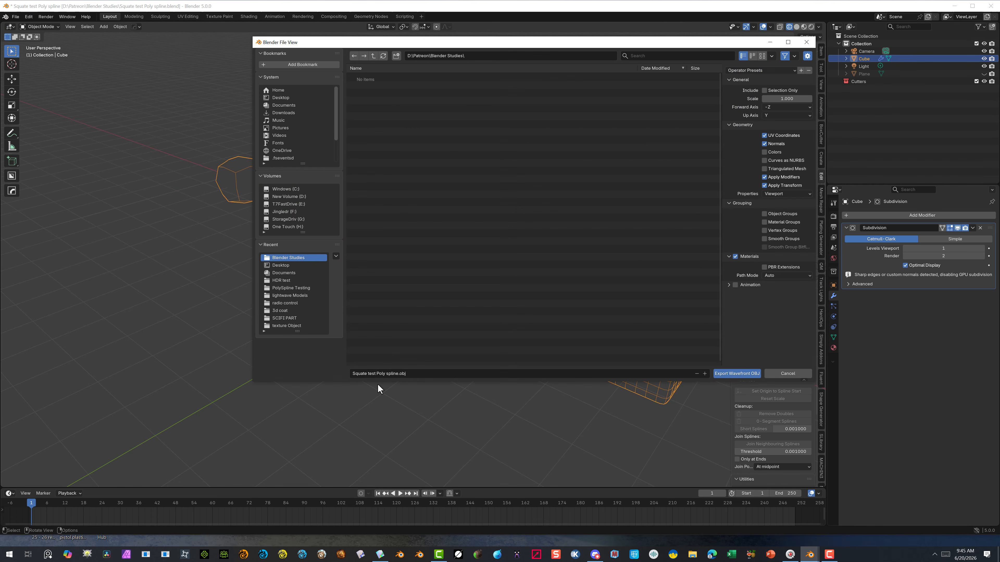
left_click(418, 373)
type("Test")
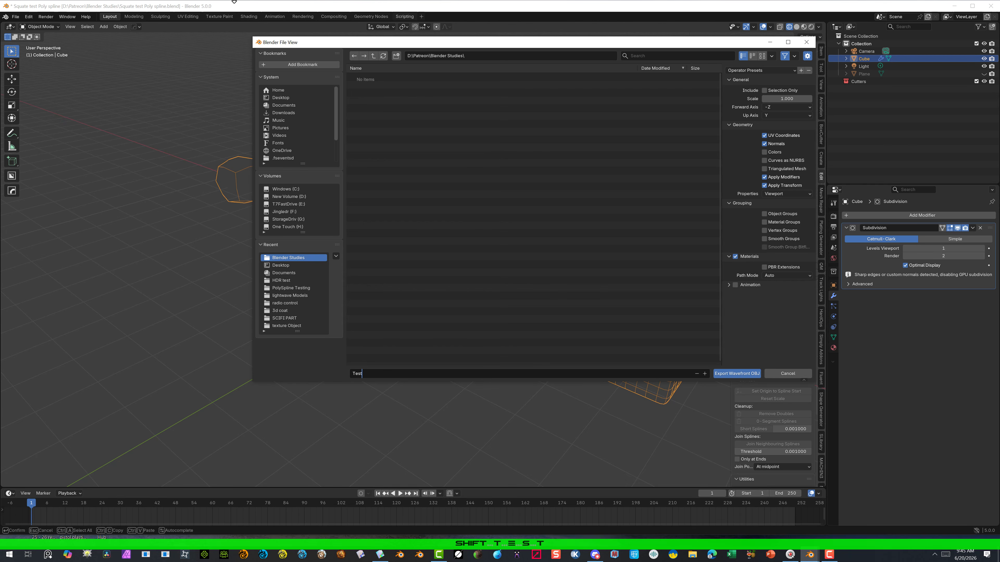
left_click(291, 105)
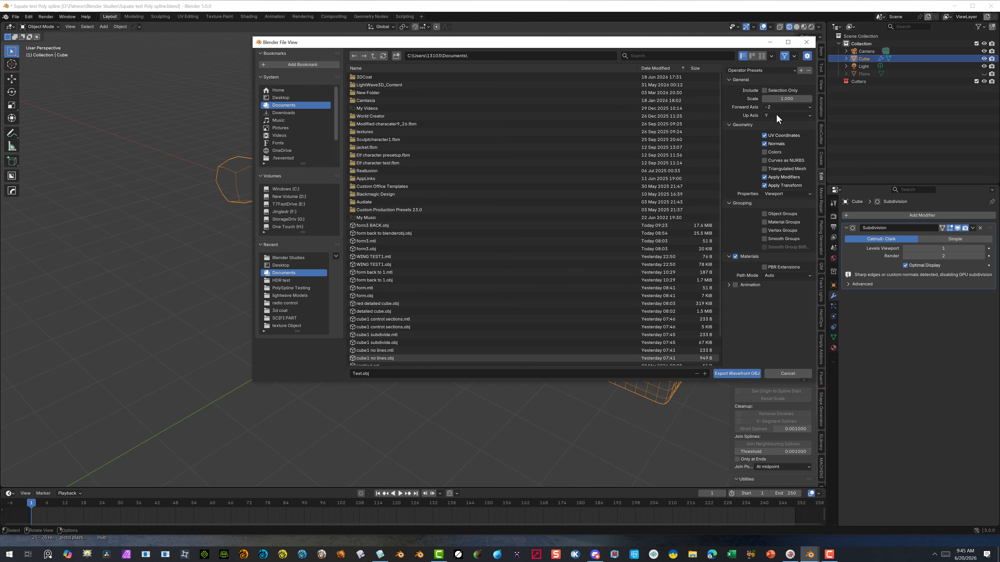
Set the export's up axis to Z, limit it to the selection only, and export the OBJ file
left_click(808, 114)
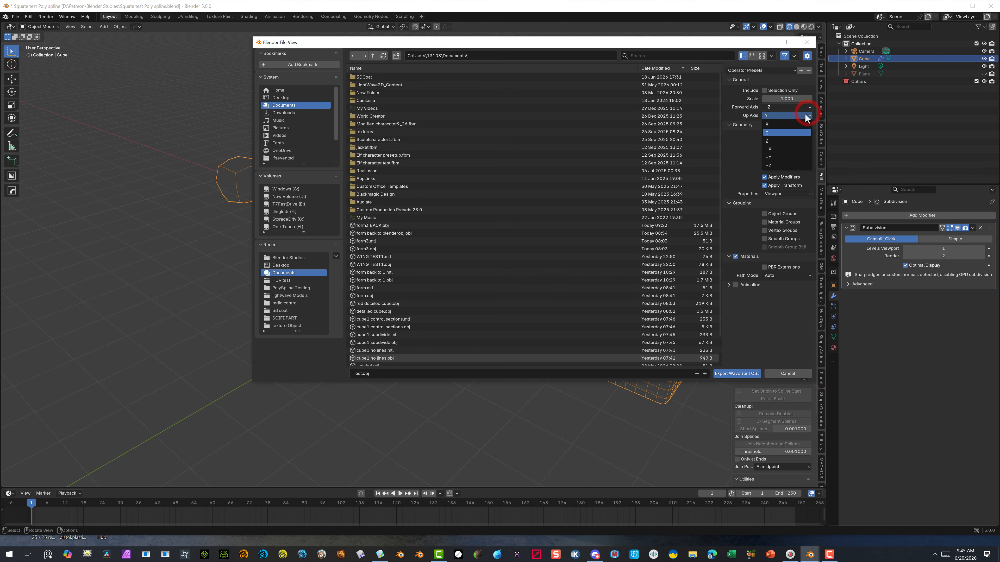
left_click(782, 139)
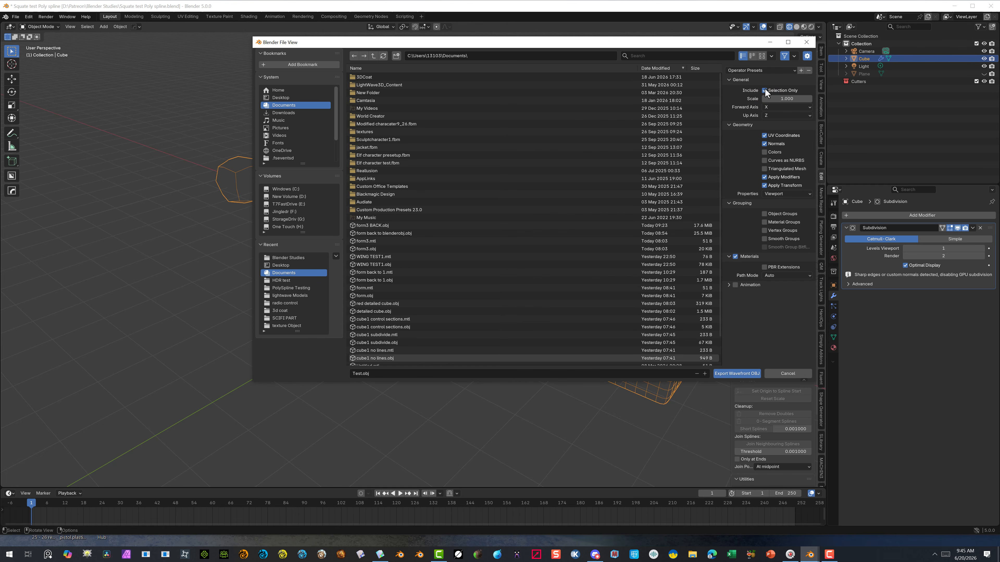
left_click(737, 373)
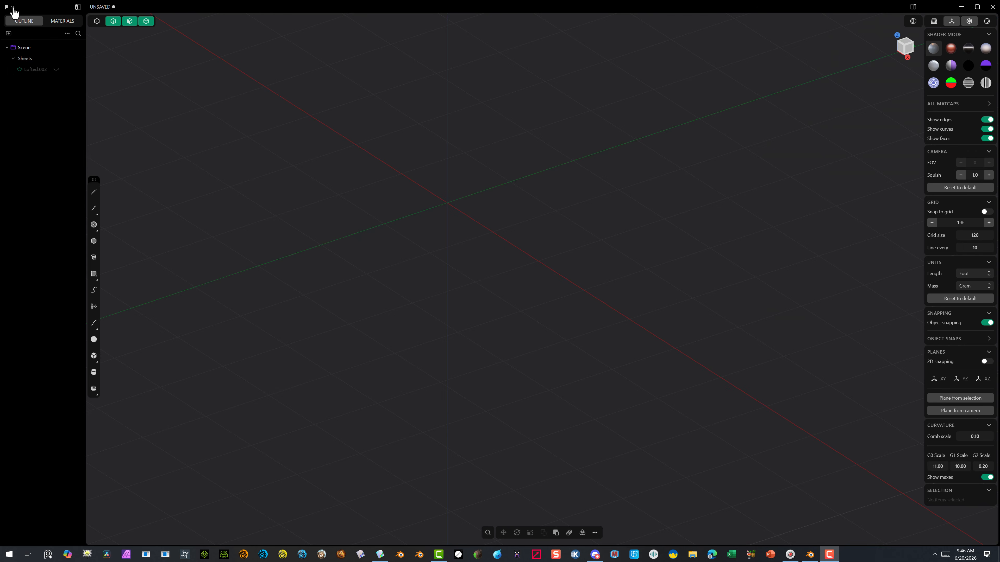
Switch to Plasticity and import Test.obj from the Documents folder with feet as the unit
left_click(8, 7)
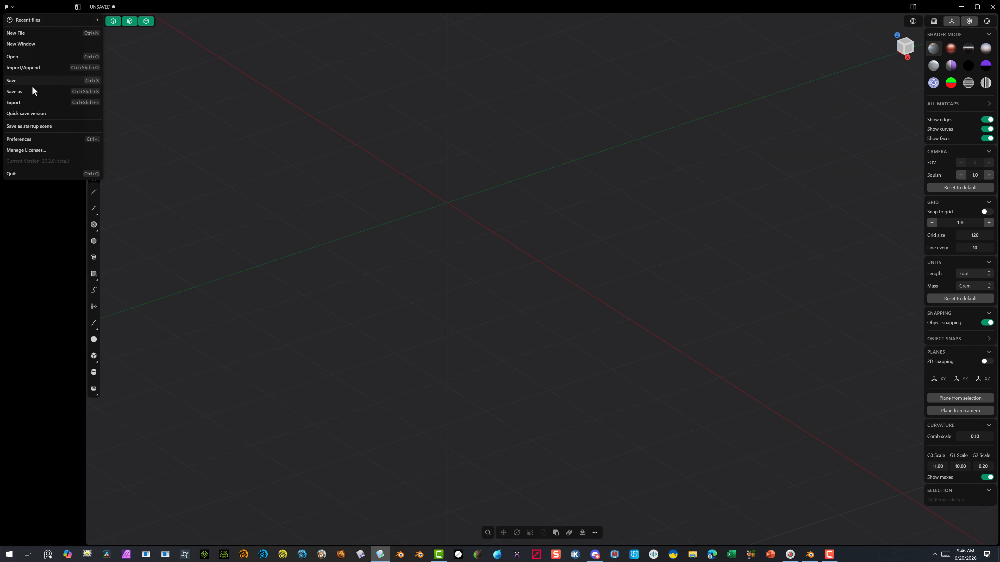
left_click(36, 68)
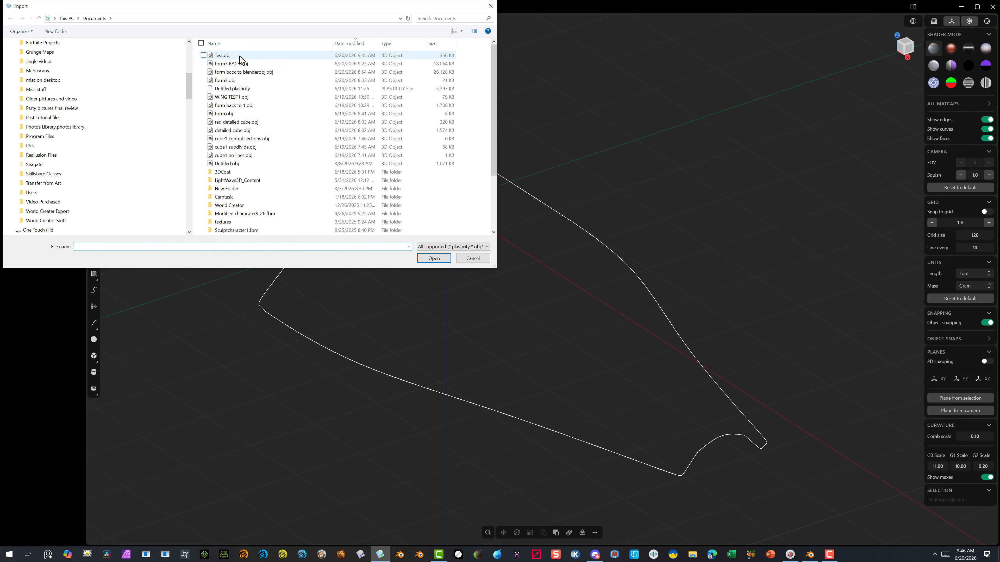
left_click(236, 55)
left_click(434, 258)
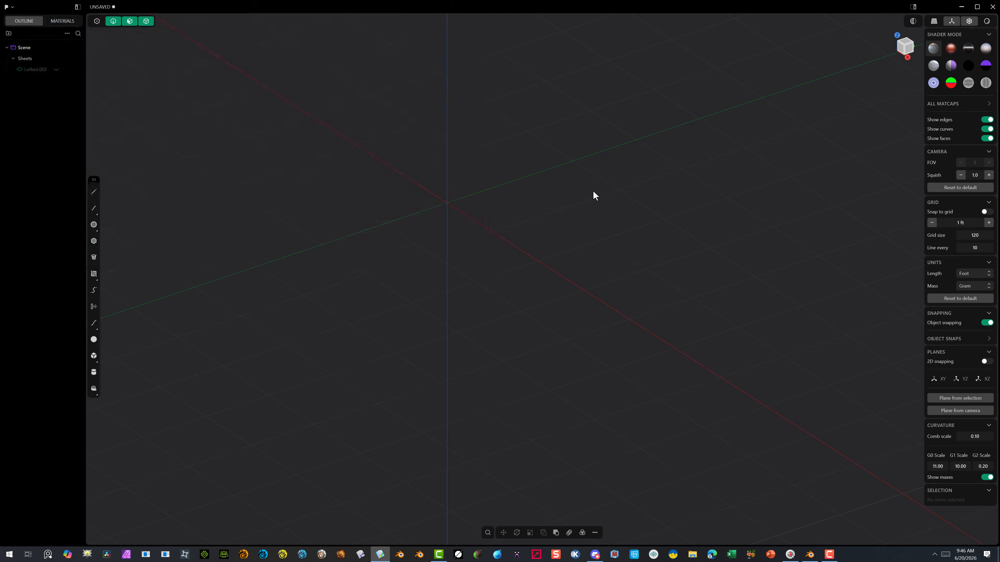
middle_click_drag(530, 180, 459, 182)
scroll(646, 154, "up", 8)
mouse_move(660, 148)
middle_mouse_down()
mouse_move(634, 128)
mouse_move(741, 143)
mouse_move(903, 134)
mouse_move(652, 156)
middle_mouse_up()
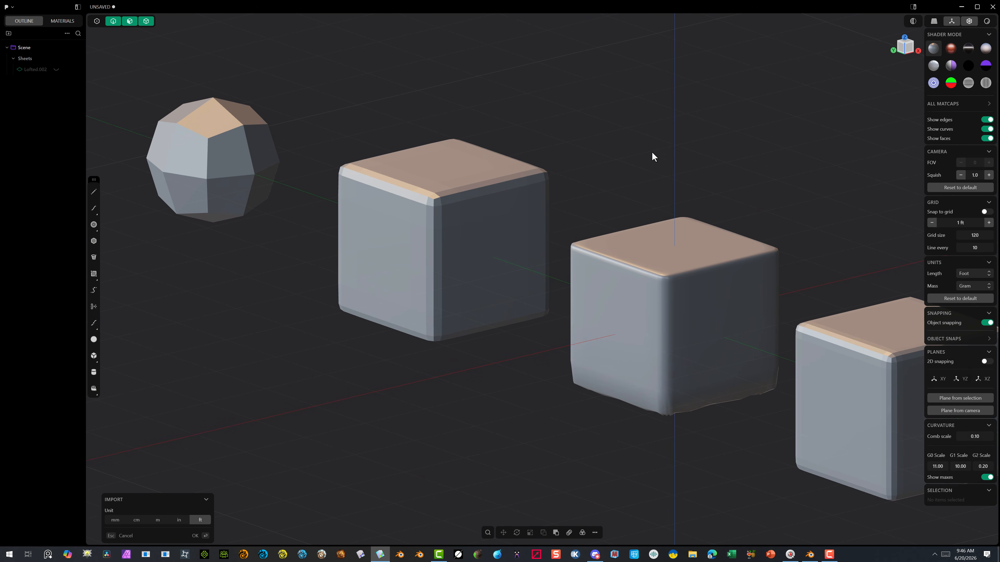
scroll(482, 217, "down", 2)
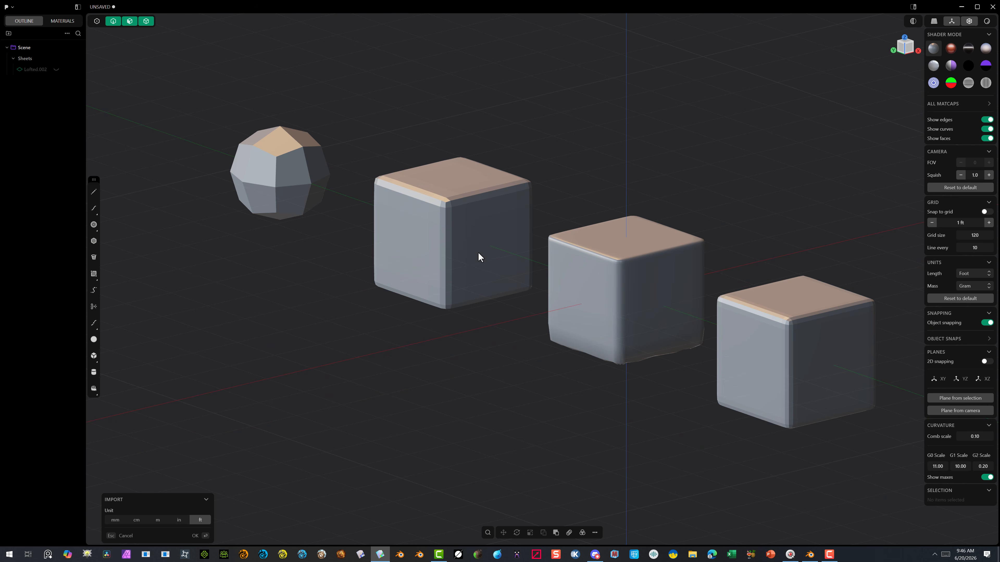
middle_click_drag(485, 244, 496, 257)
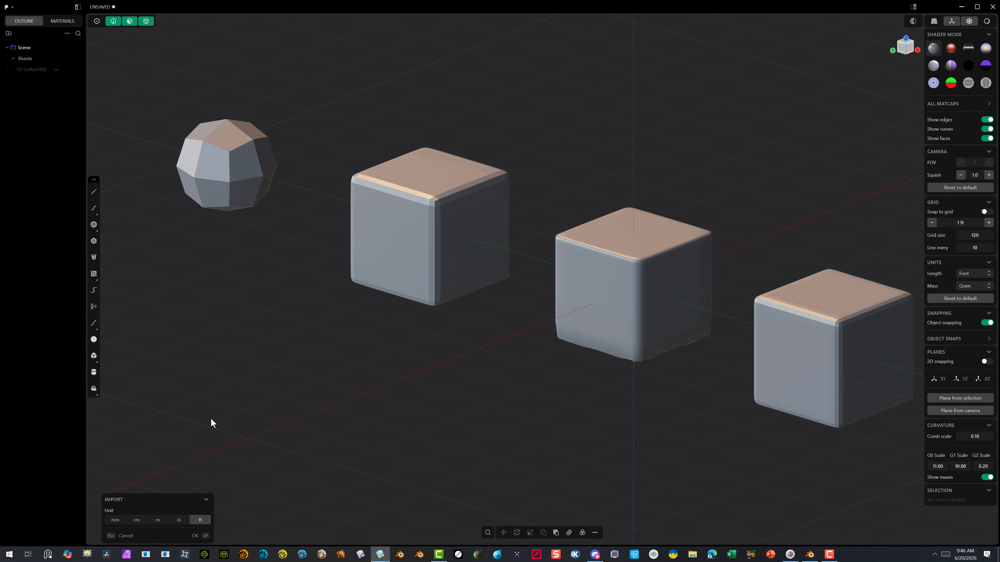
left_click(195, 536)
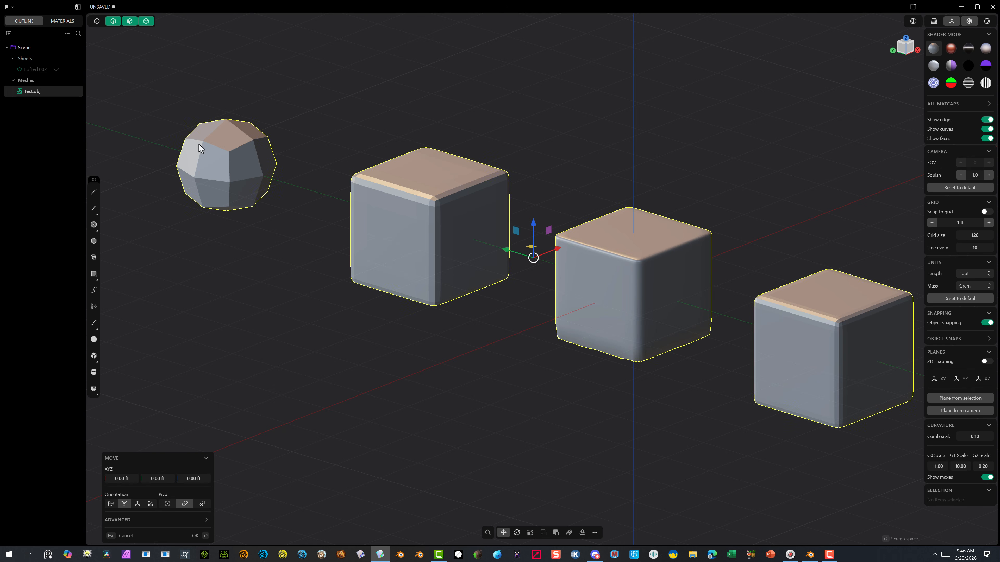
Find the PolySplines command and run it on the imported Test.obj mesh
scroll(610, 282, "down", 3)
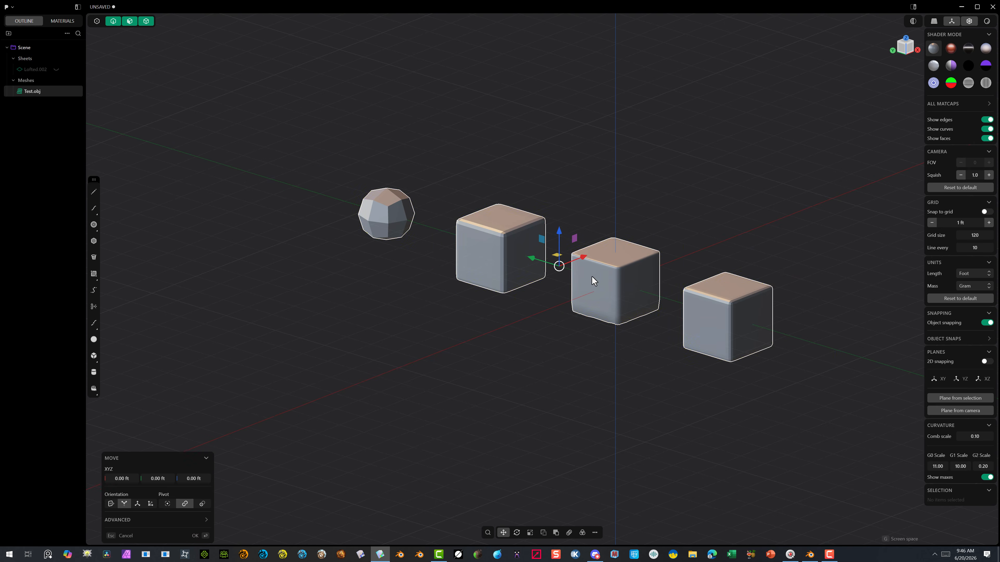
scroll(680, 256, "up", 3)
scroll(680, 258, "down", 3)
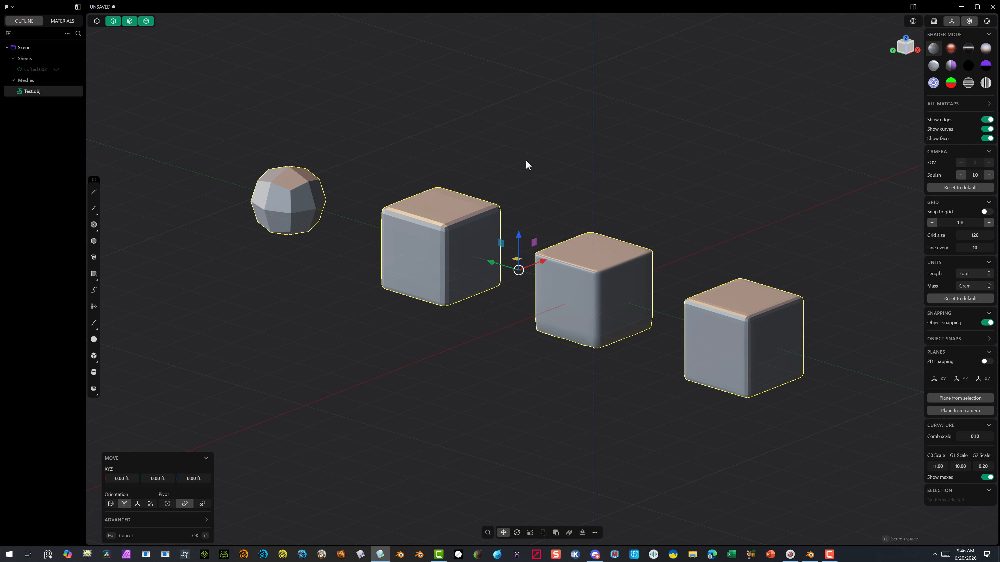
left_click(670, 92)
left_click(553, 276)
right_click(679, 316)
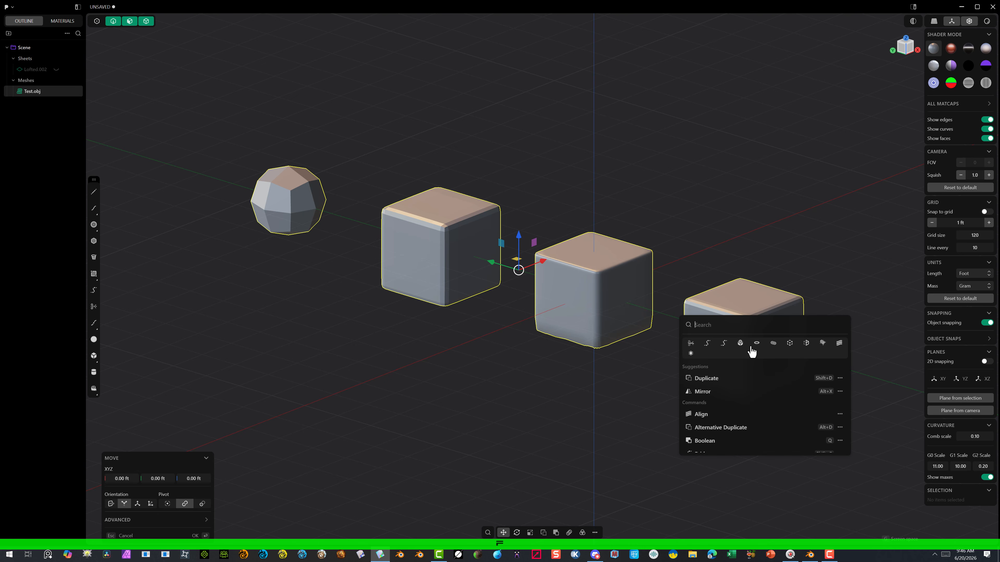
left_click(730, 324)
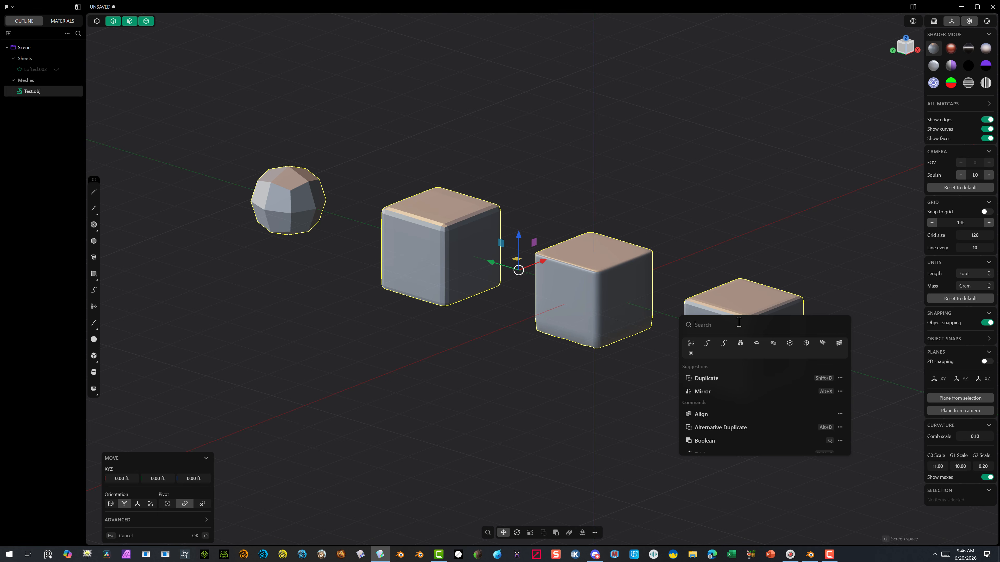
type("pol")
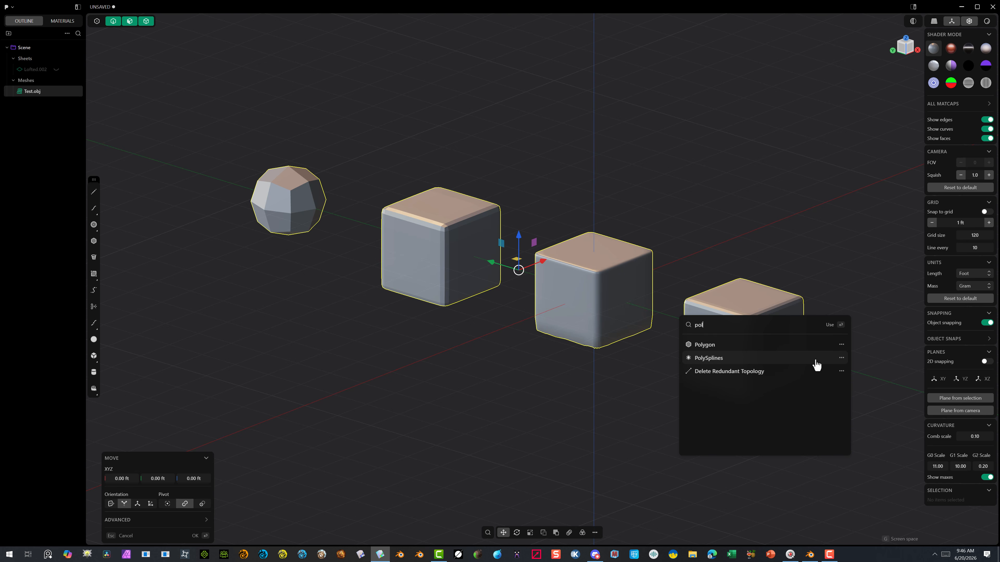
left_click(841, 358)
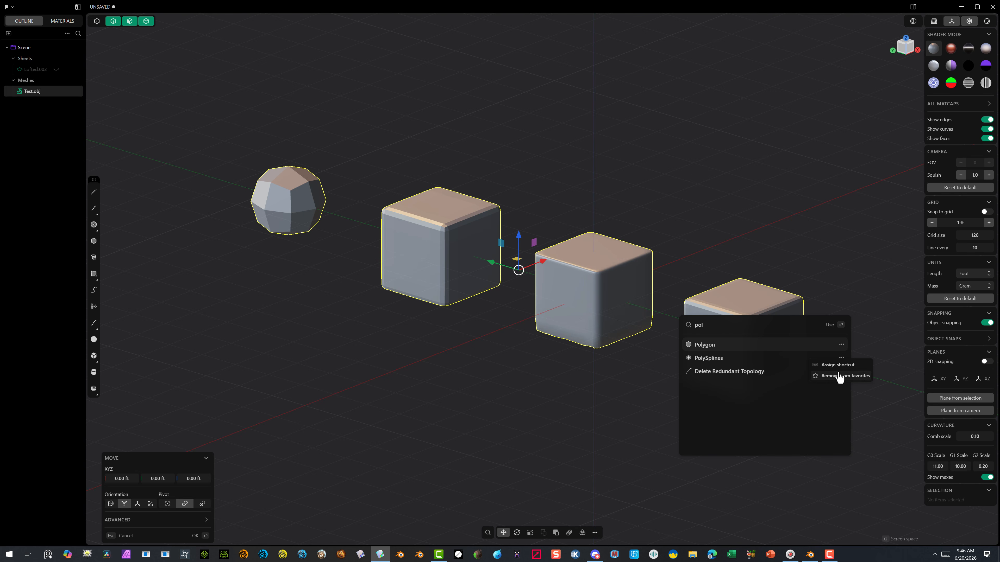
left_click(715, 358)
left_click(706, 359)
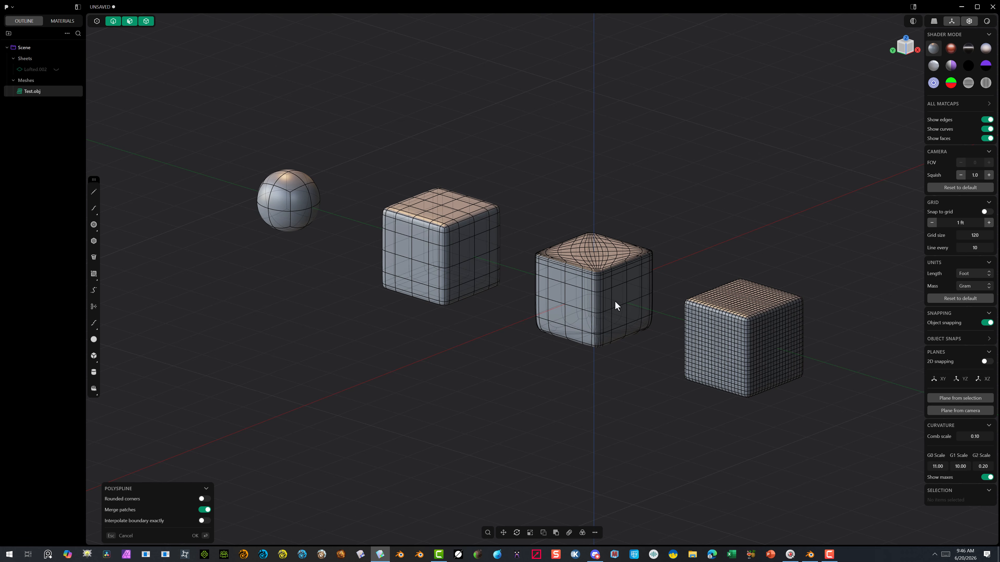
Check the patch layout on the four shapes and accept the PolySplines conversion with merged patches
scroll(618, 276, "up", 3)
scroll(485, 234, "down", 3)
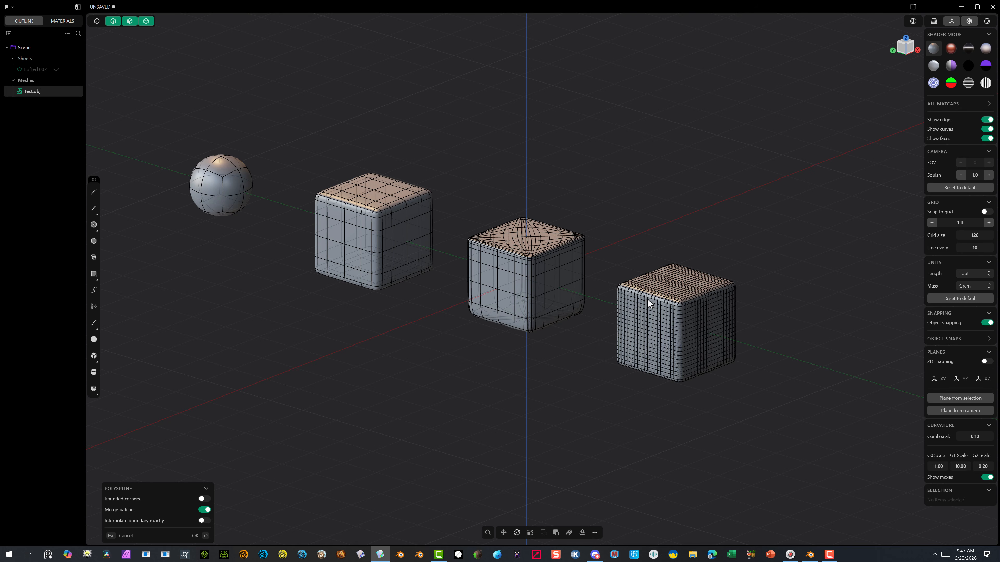
scroll(682, 313, "up", 2)
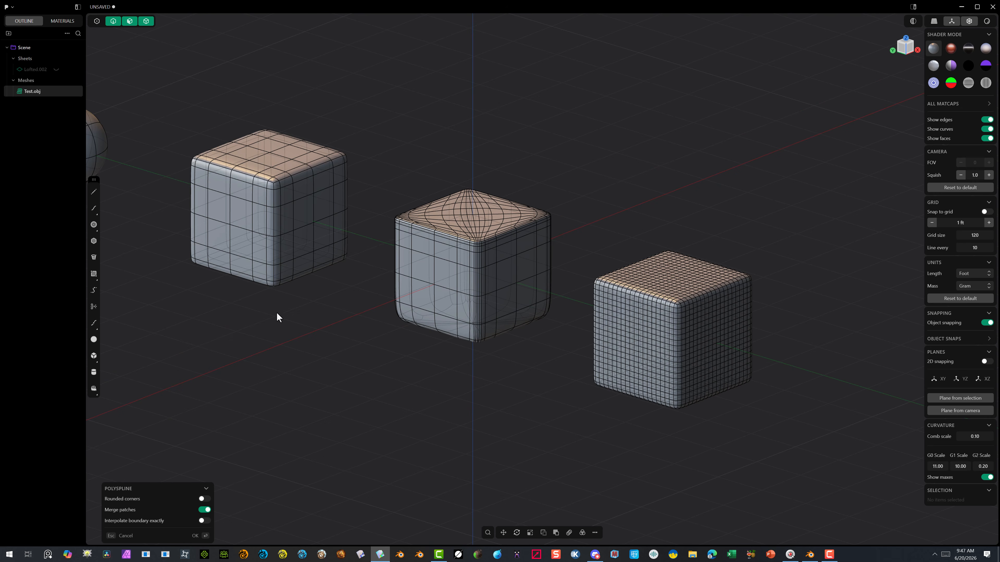
scroll(277, 207, "down", 3)
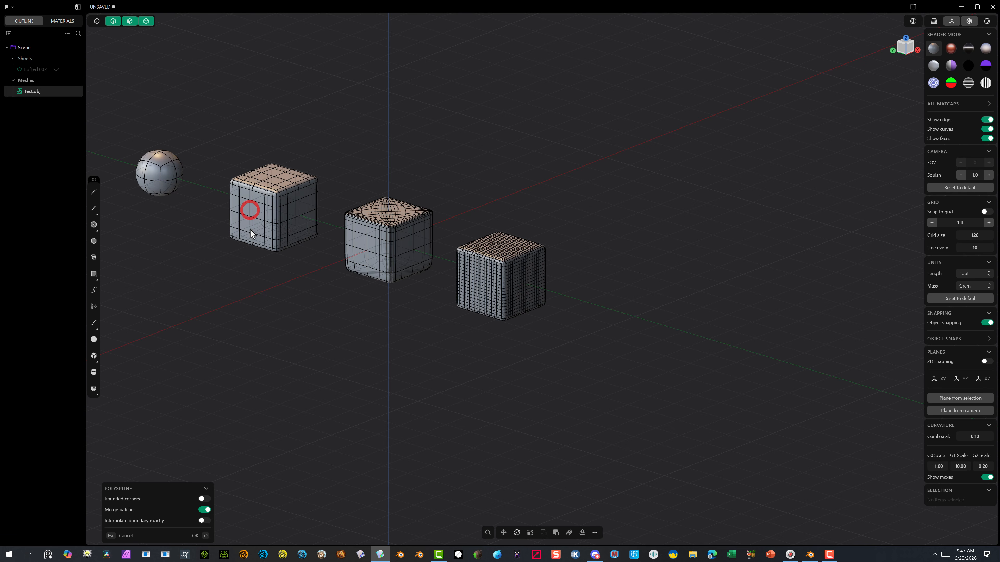
left_click(196, 536)
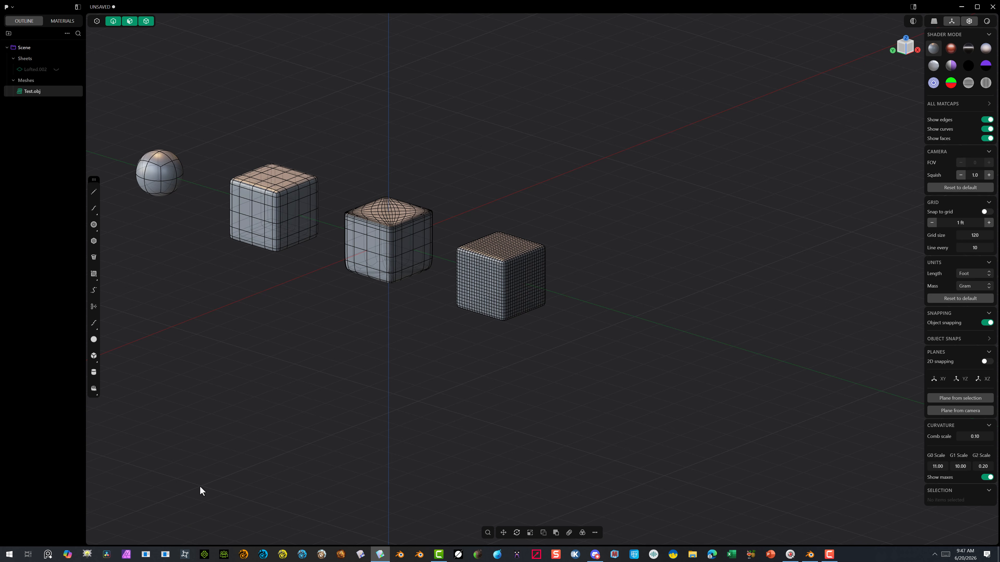
Examine the converted solids from several angles, selecting a vertical corner edge and the loop-cut cube's solid for inspection
key("g")
scroll(226, 215, "down", 2)
scroll(226, 216, "up", 5)
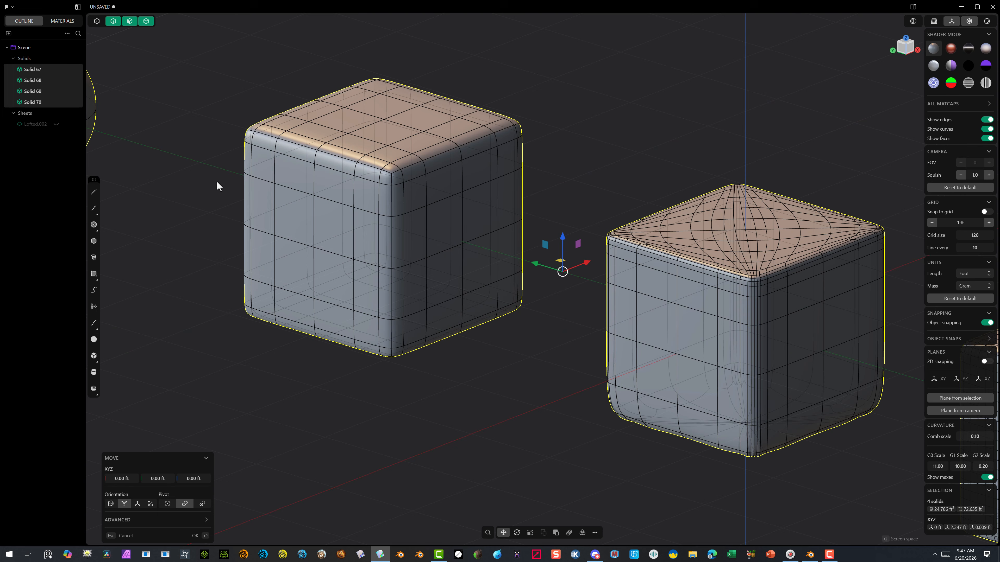
left_click(403, 232)
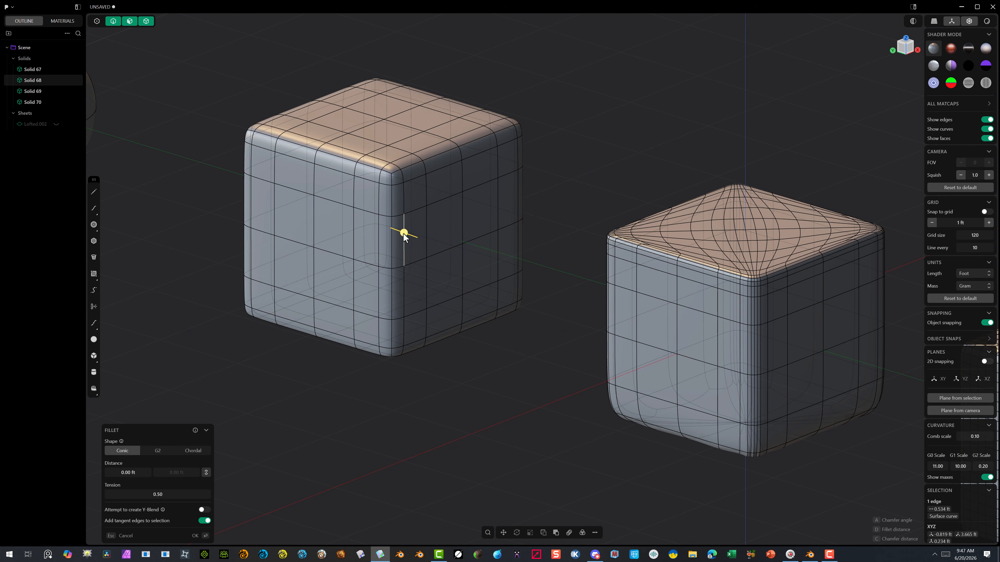
left_click(548, 112)
left_click(419, 175)
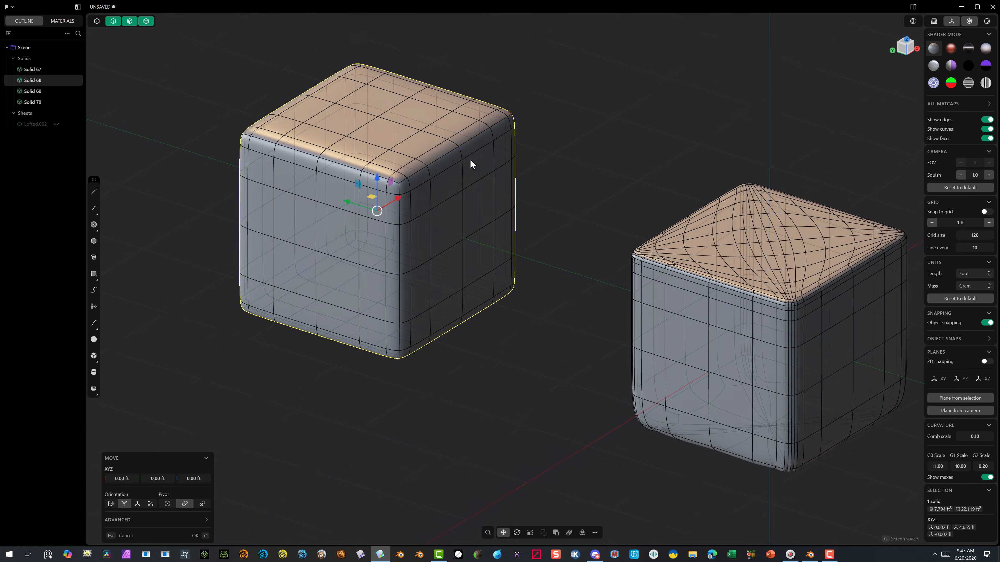
scroll(469, 161, "down", 4)
middle_click_drag(460, 179, 431, 163)
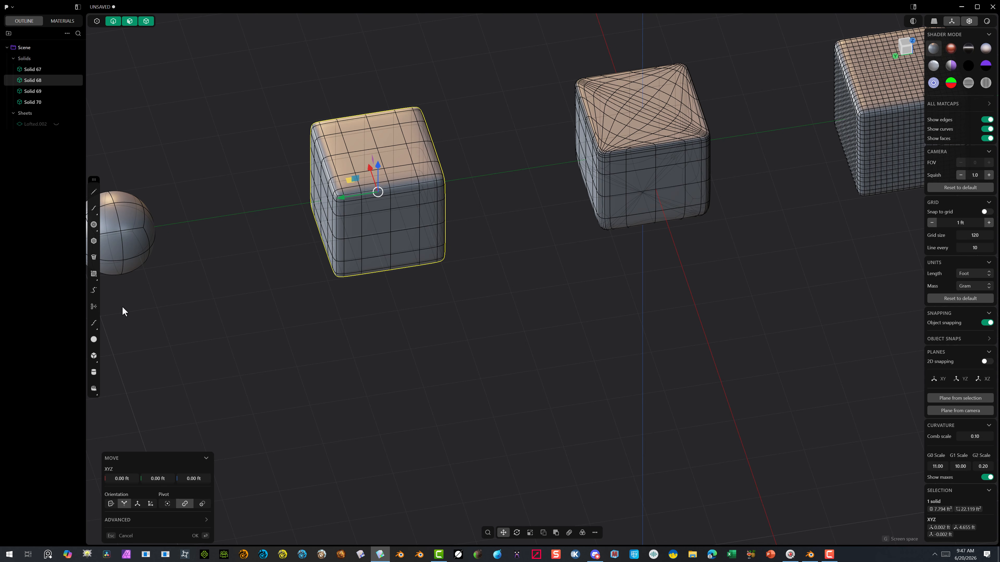
Create a corner box about 0.81 ft on each side, drawn in the left view between the sphere and the loop-cut cube
left_click(95, 359)
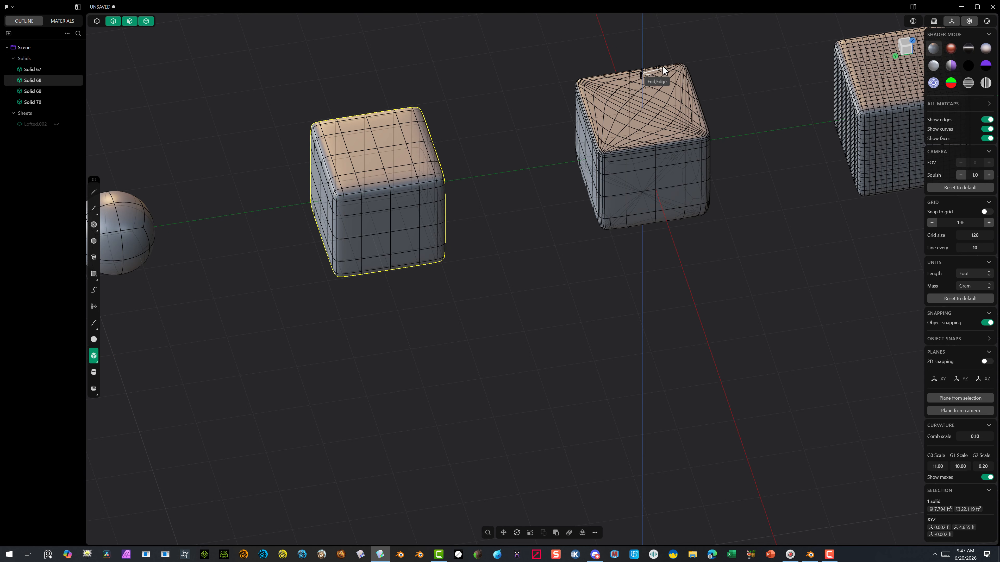
left_click(910, 49)
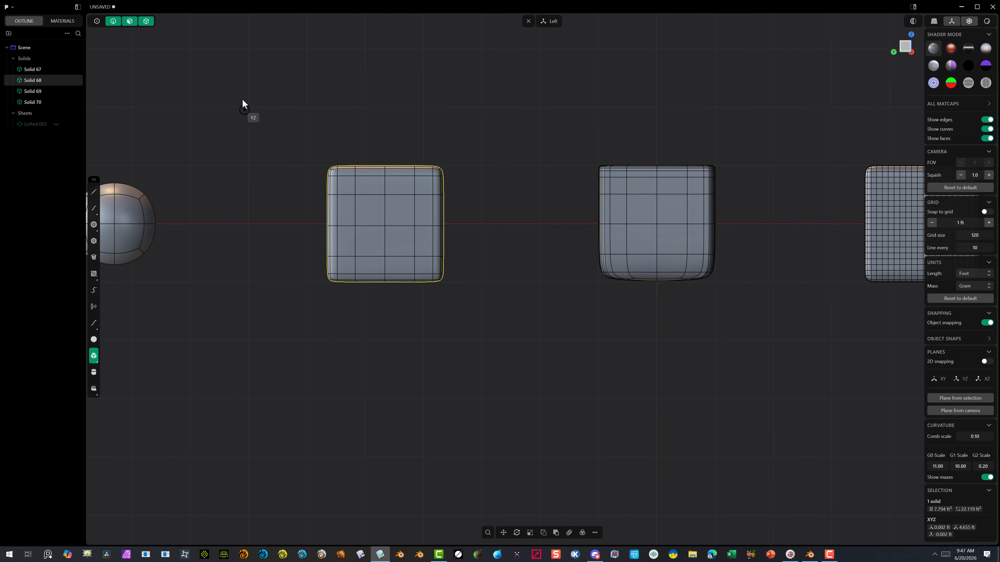
left_click(214, 98)
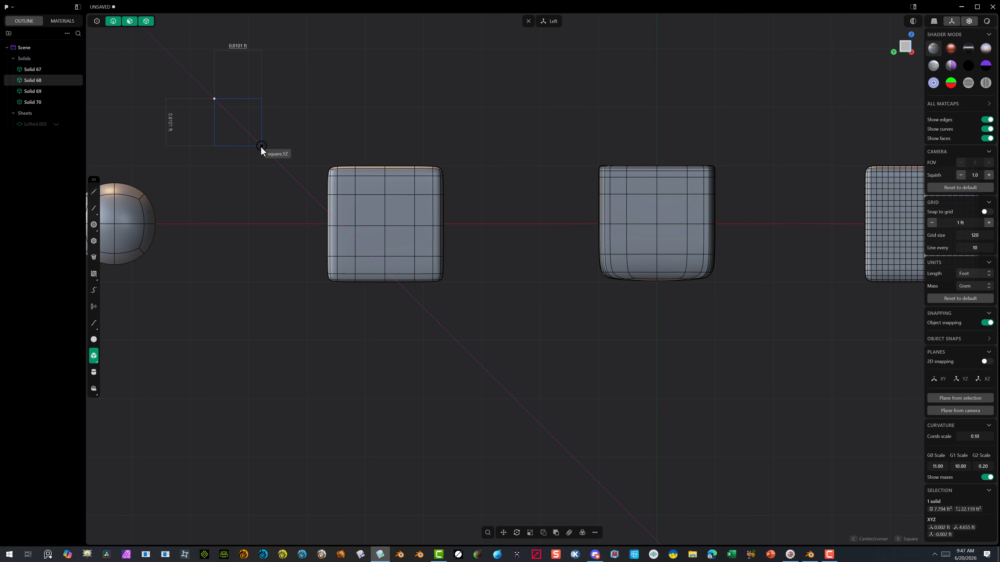
left_click(260, 145)
middle_click_drag(262, 151, 165, 212)
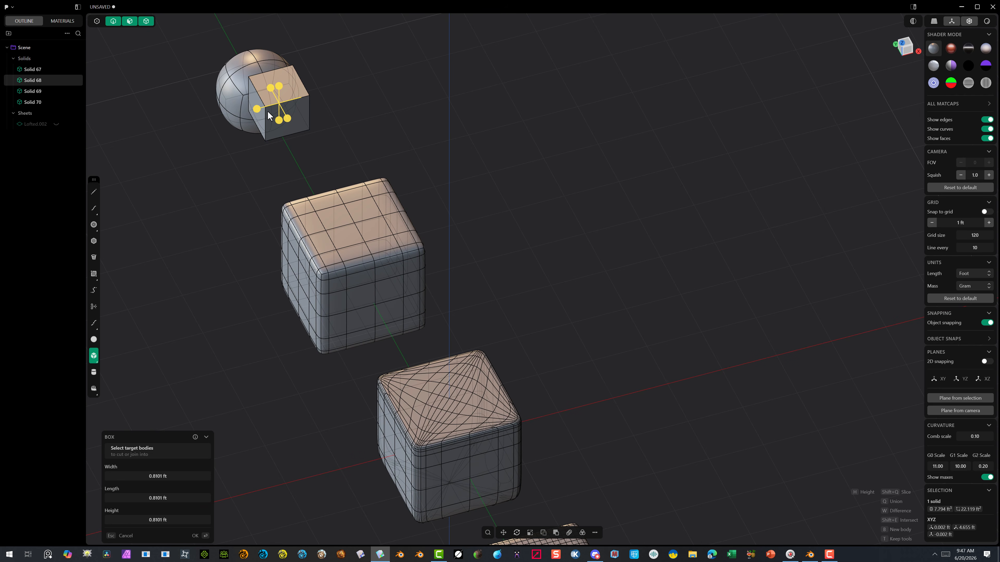
left_click(196, 536)
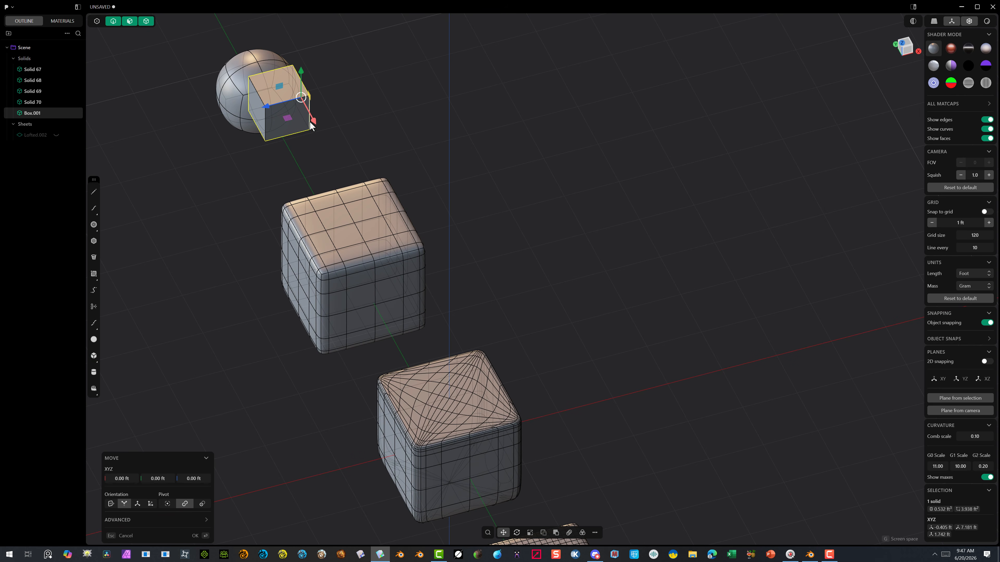
Move the box away from the sphere and lower it to overlap the upper corner of the loop-cut cube
left_click_drag(310, 122, 330, 206)
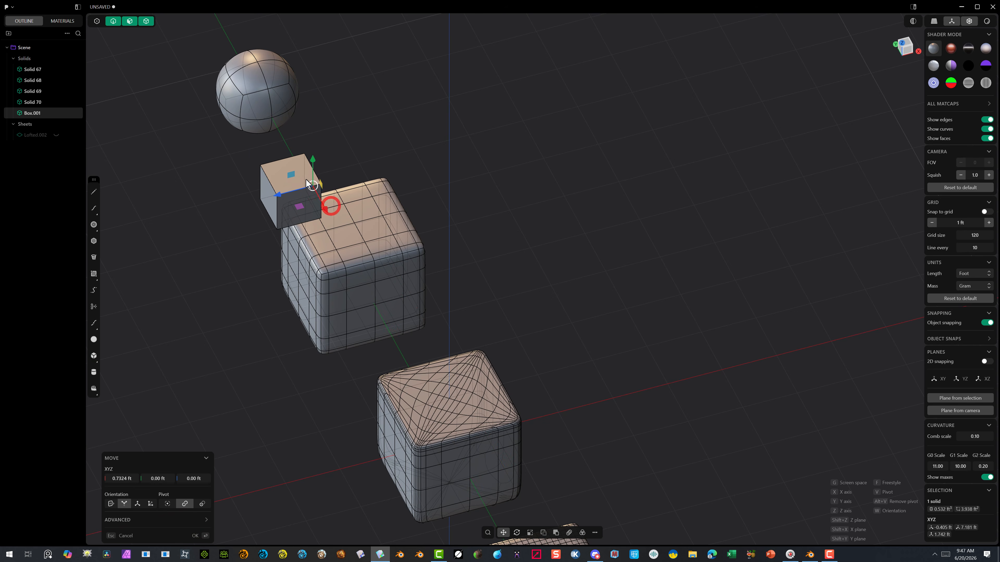
left_click_drag(313, 159, 314, 192)
middle_click_drag(284, 272, 360, 189)
left_click_drag(345, 180, 319, 185)
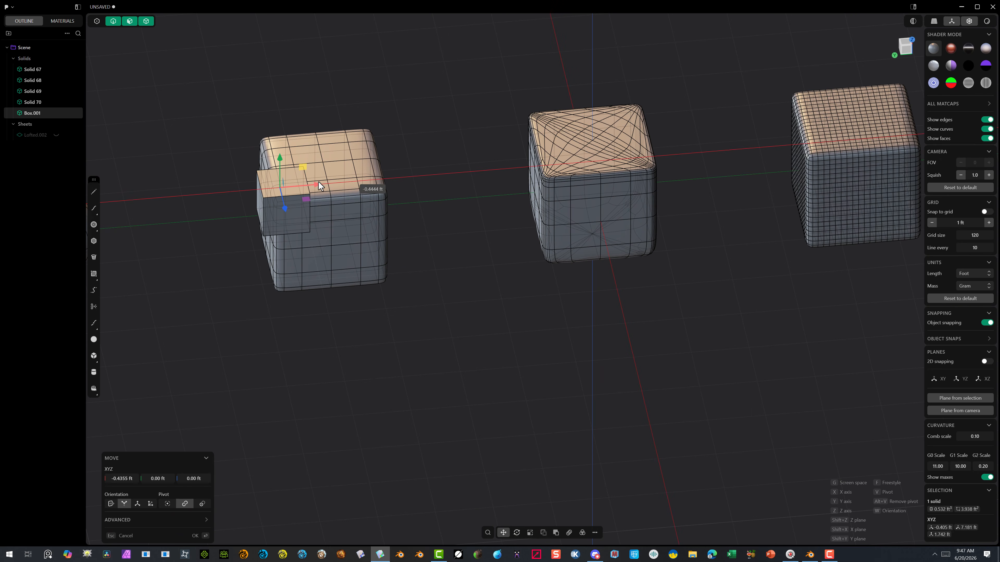
middle_click_drag(319, 185, 189, 162)
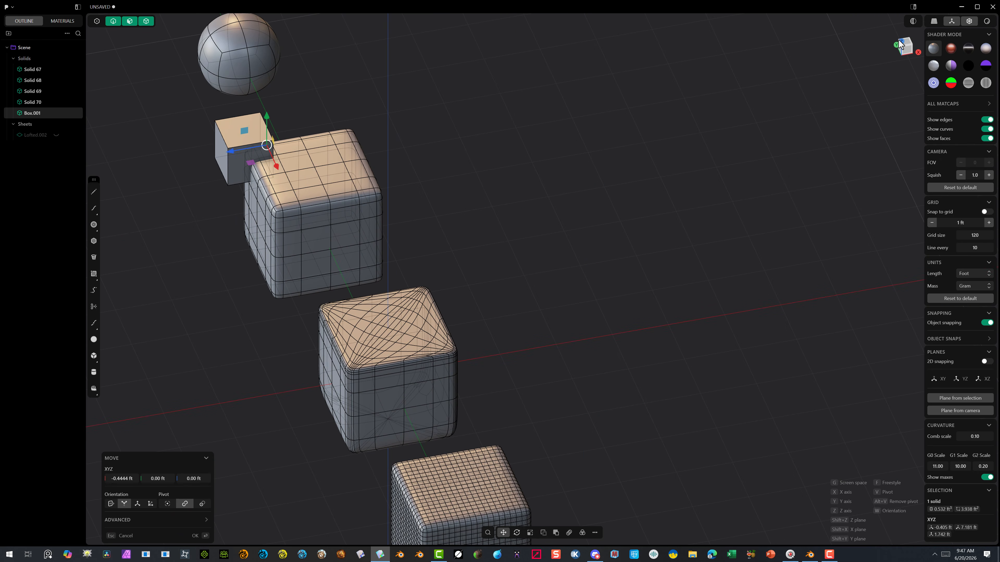
Align the box's sides in top view with the loop-cut cube's patch lines nearest the corner
left_click(899, 42)
scroll(252, 119, "up", 6)
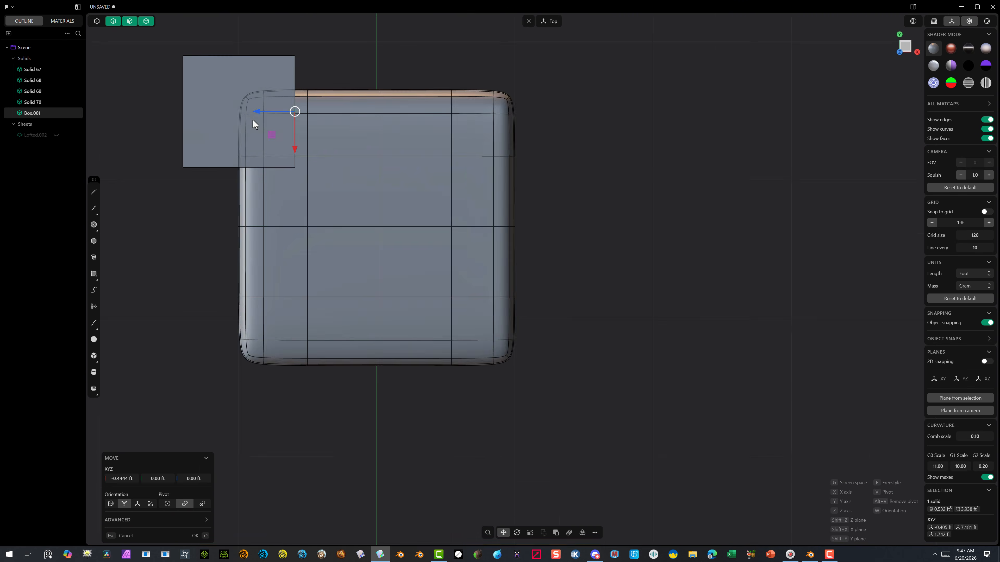
left_click_drag(299, 153, 291, 134)
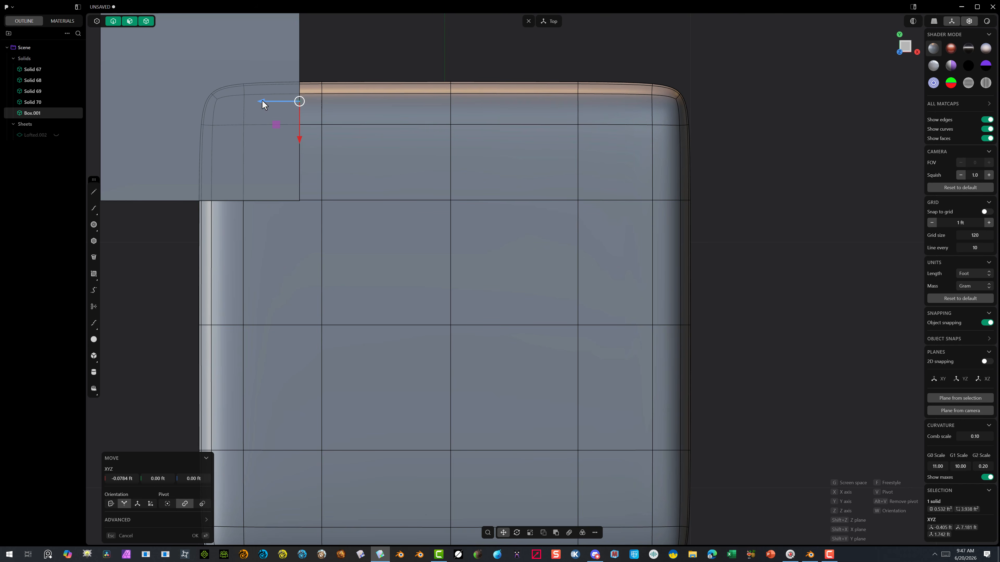
left_click_drag(261, 100, 286, 98)
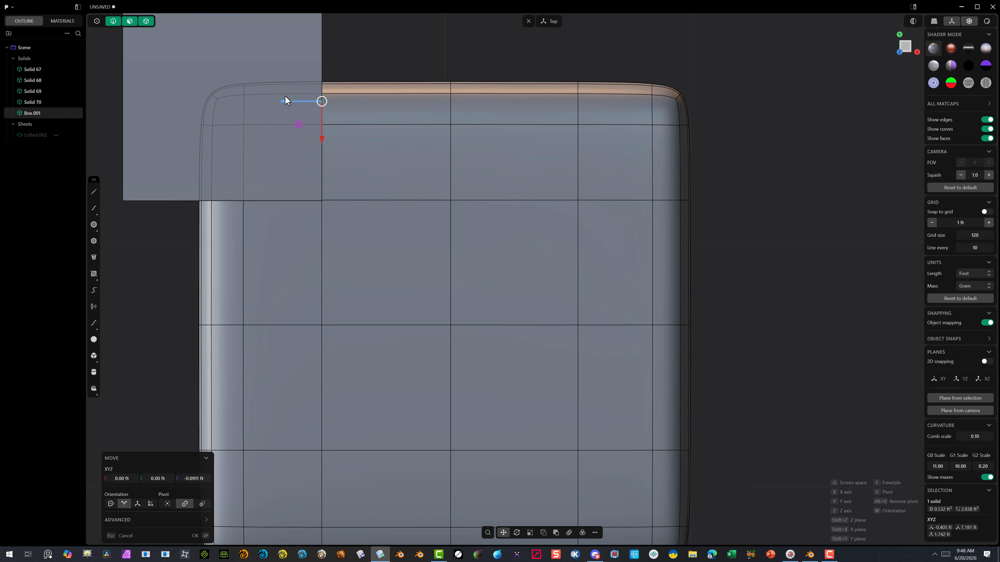
middle_click_drag(286, 98, 379, 16)
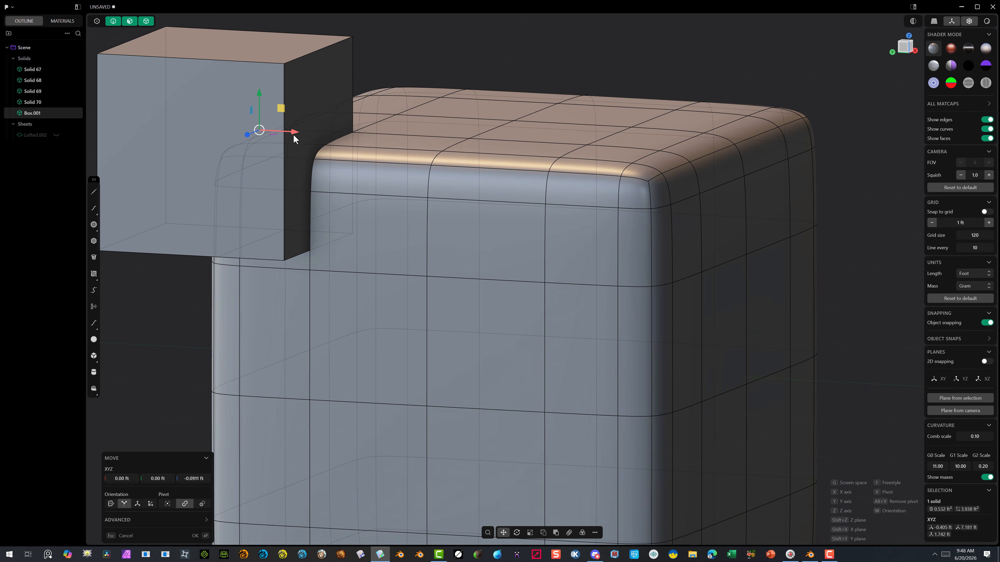
scroll(295, 135, "down", 3)
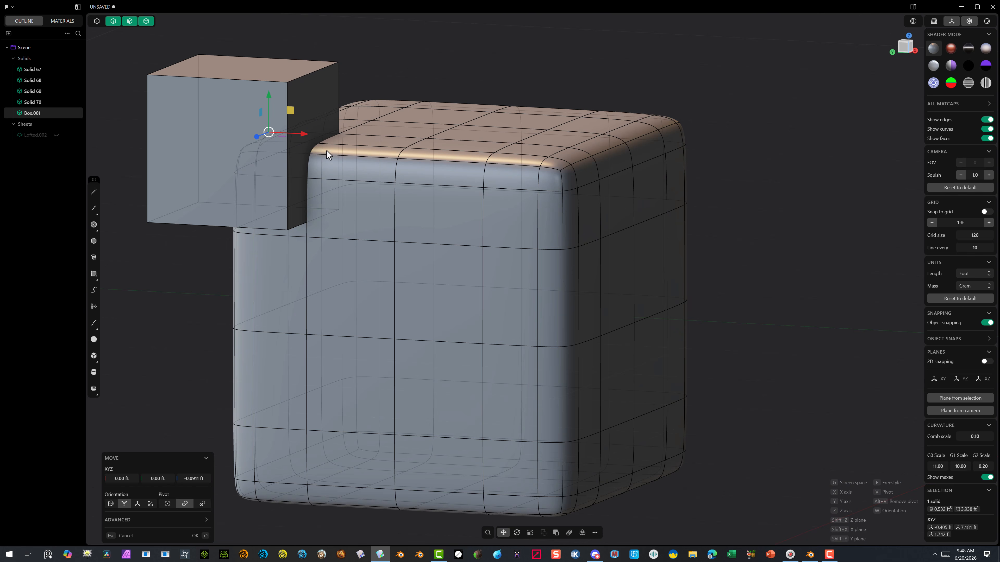
Rotate the box 45 degrees in the left view around its current pivot
left_click(905, 47)
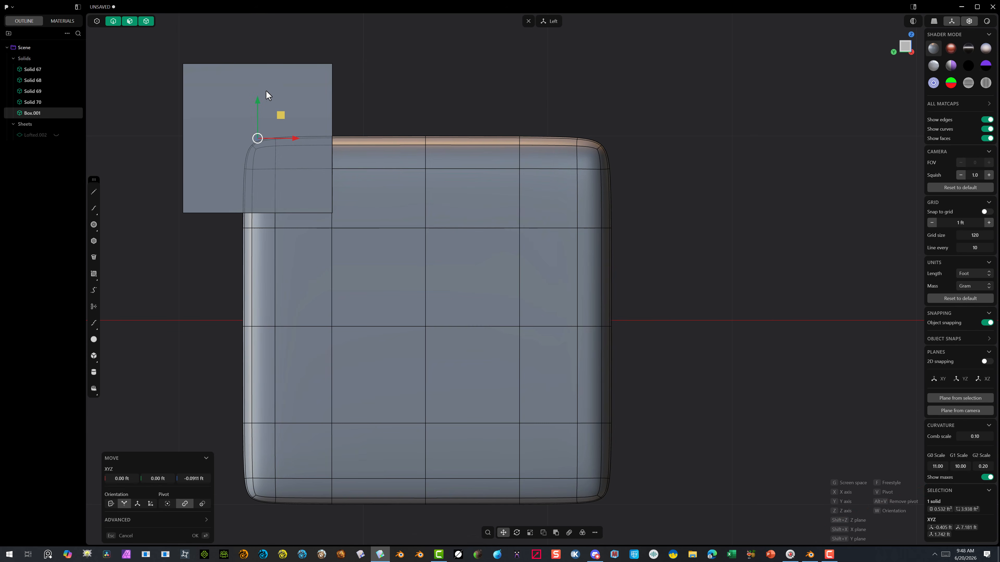
key("r")
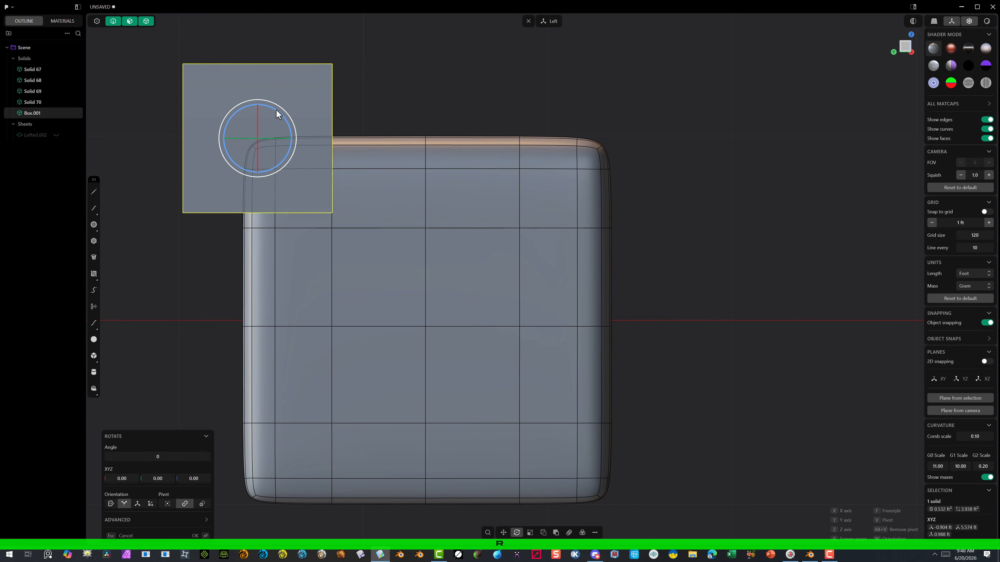
left_click(223, 94)
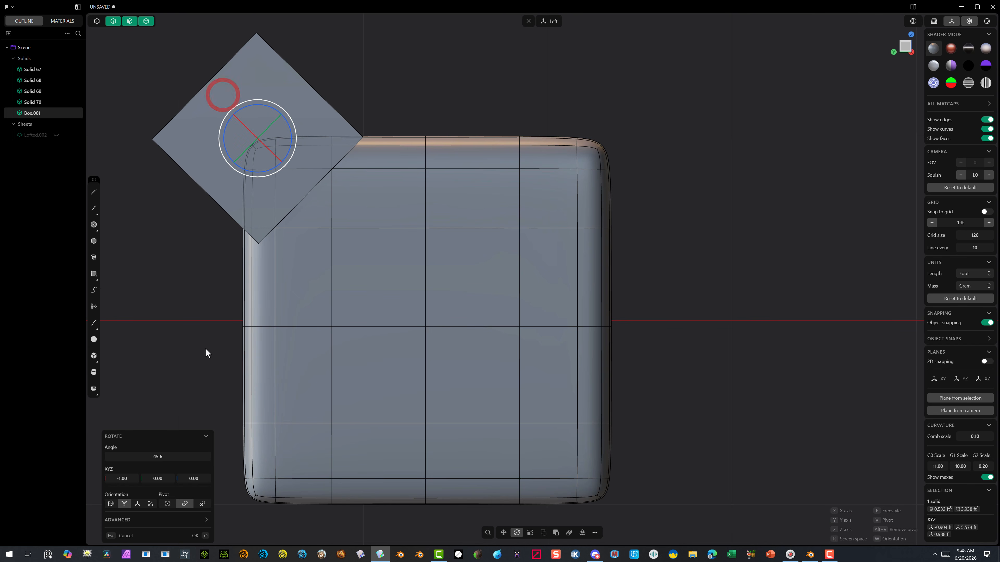
left_click(171, 461)
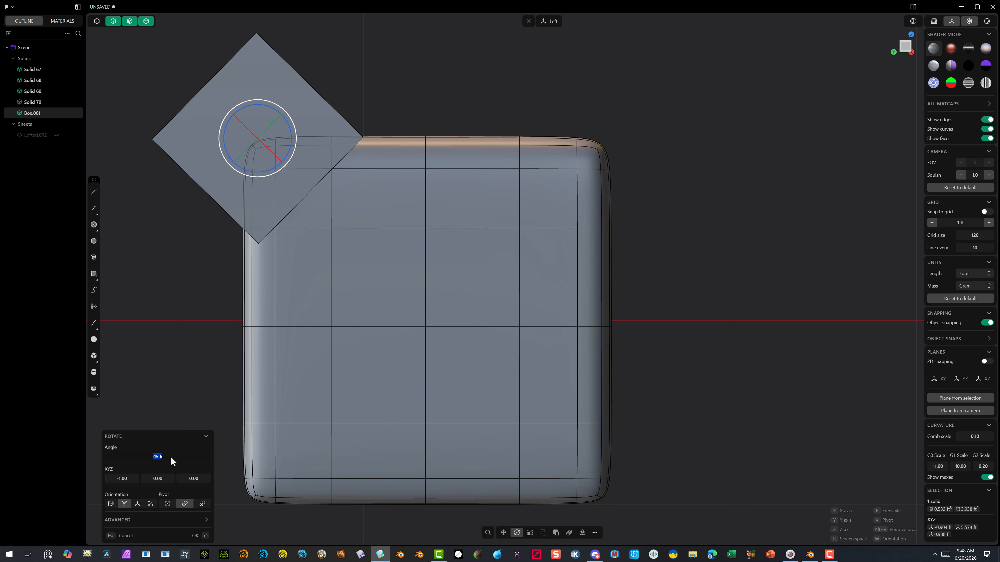
type("45")
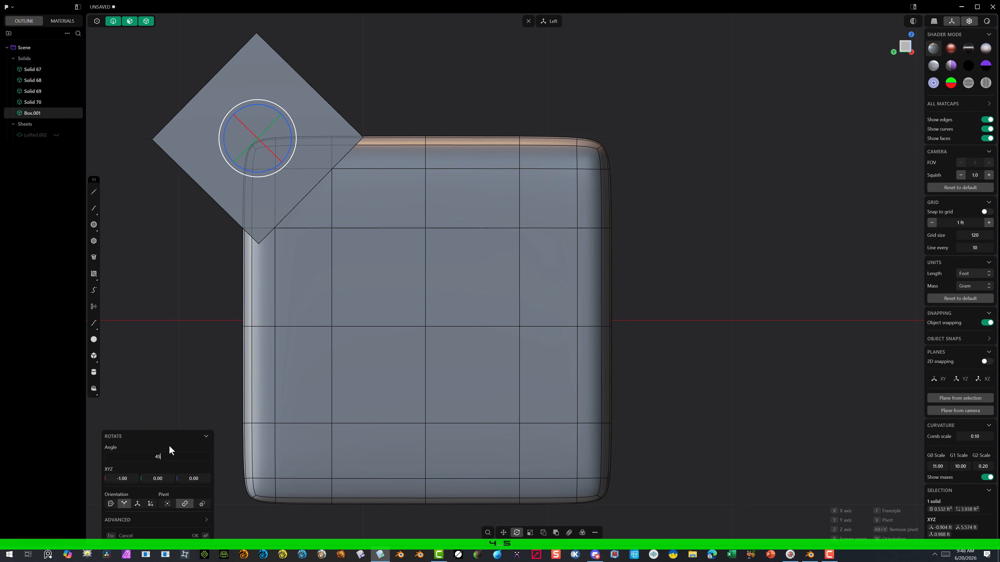
key("Return")
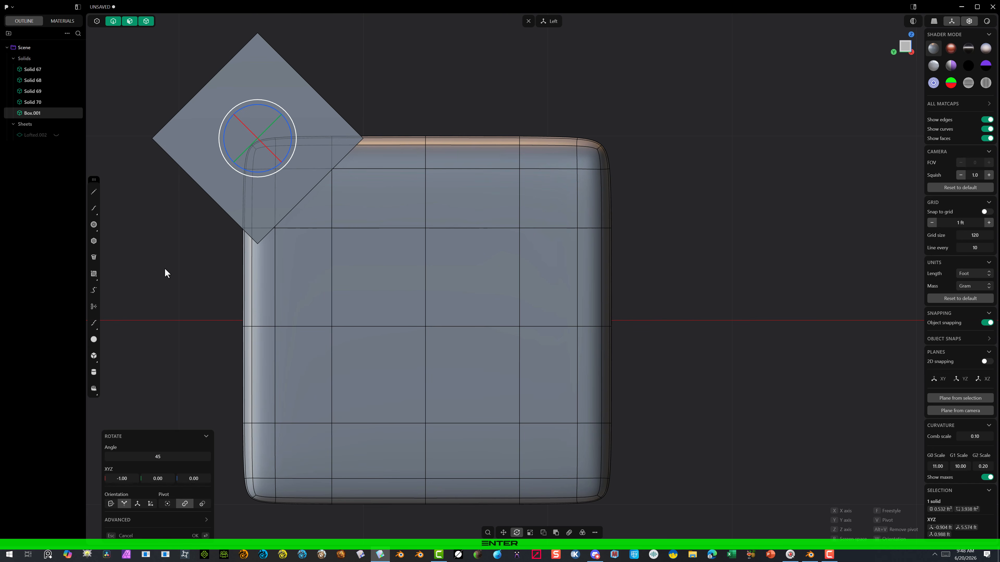
Shift the tilted box outward along its own axes so it cuts diagonally across the cube's upper corner
key("g")
left_click_drag(230, 112, 207, 105)
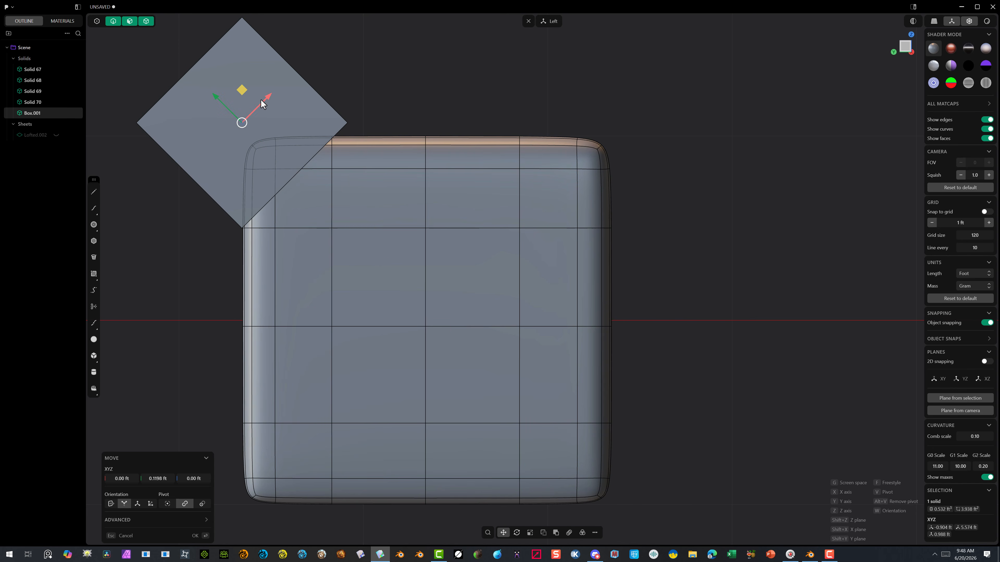
left_click_drag(268, 96, 214, 103)
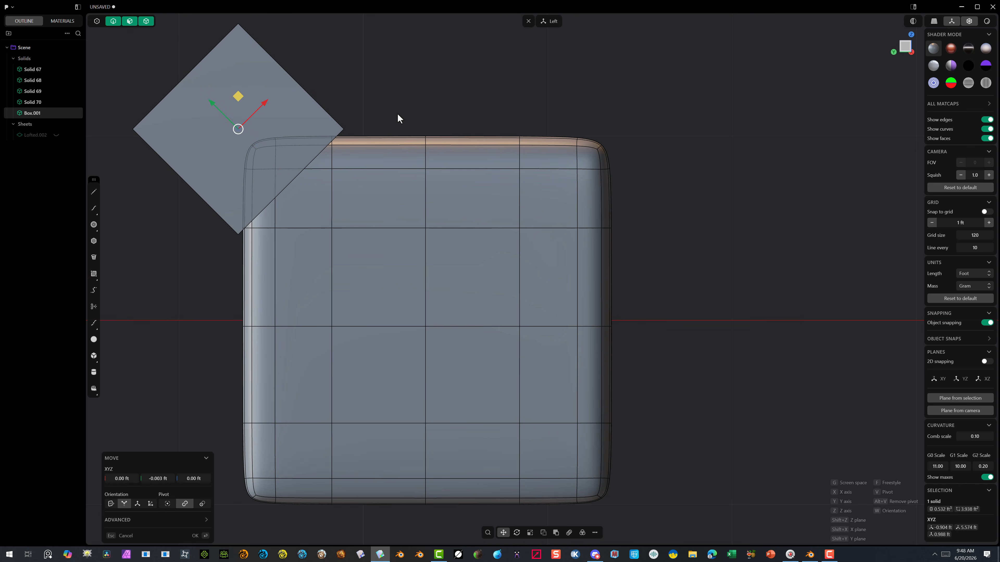
middle_click_drag(397, 116, 237, 128)
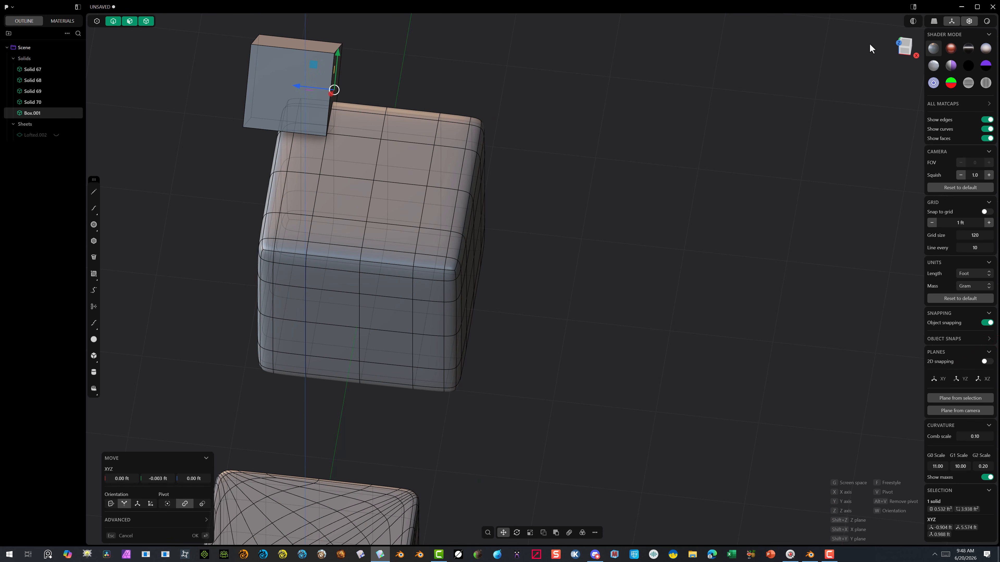
Set the rotation pivot to the midpoint of the box's upper edge and rotate the box 45 degrees in the top view
left_click(905, 42)
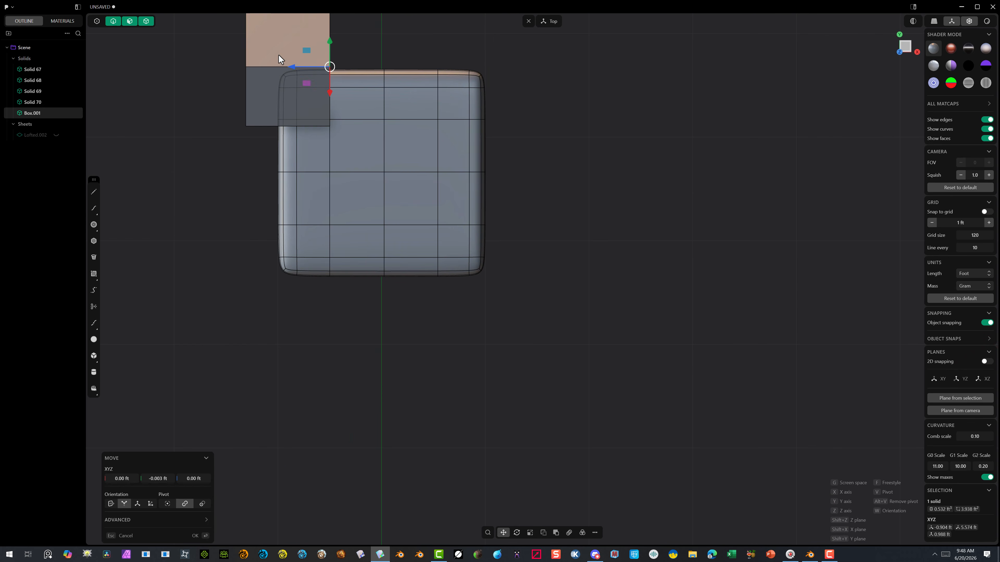
scroll(310, 79, "down", 3)
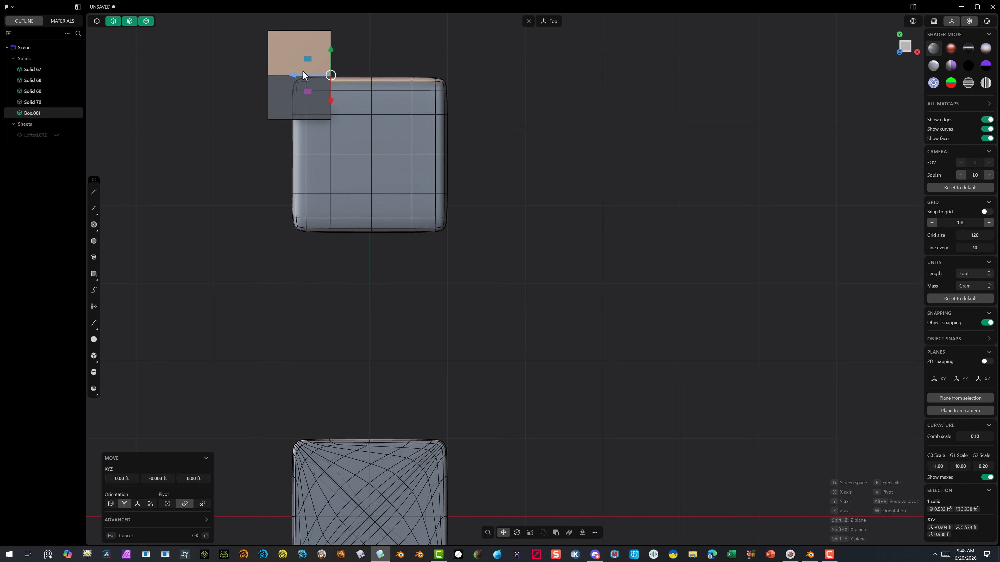
key("r")
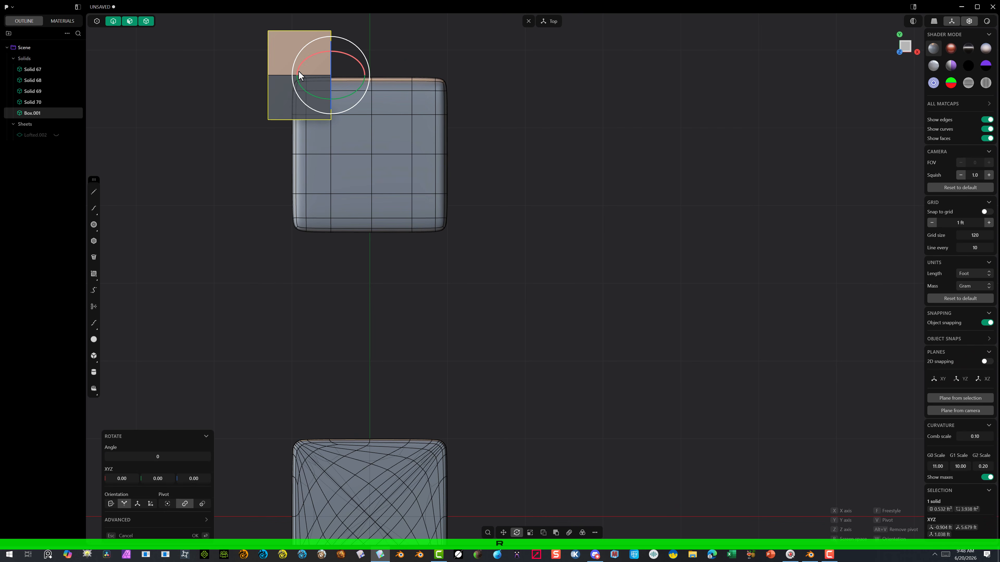
key("v")
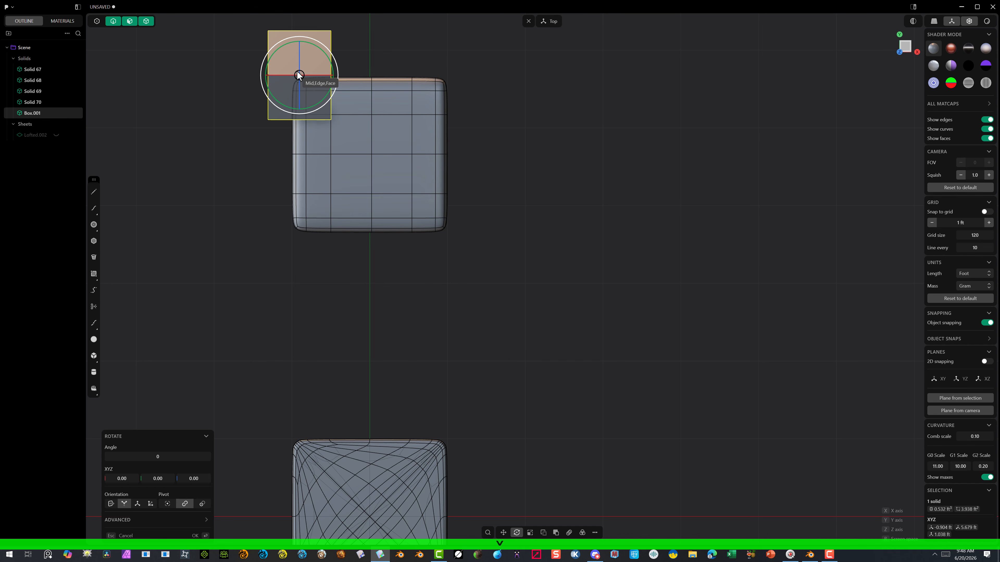
left_click(299, 75)
left_click_drag(322, 51, 273, 37)
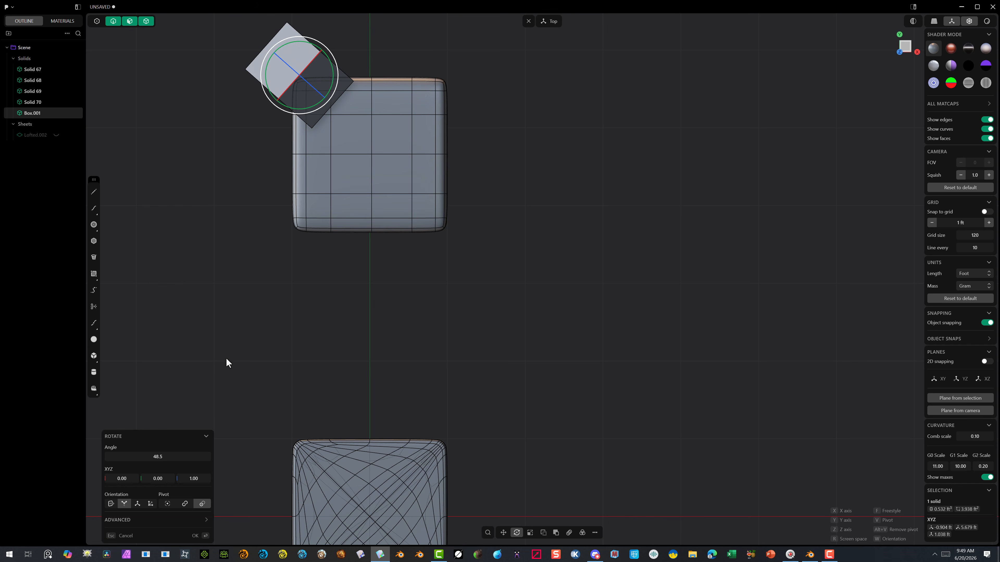
left_click(174, 459)
type("45")
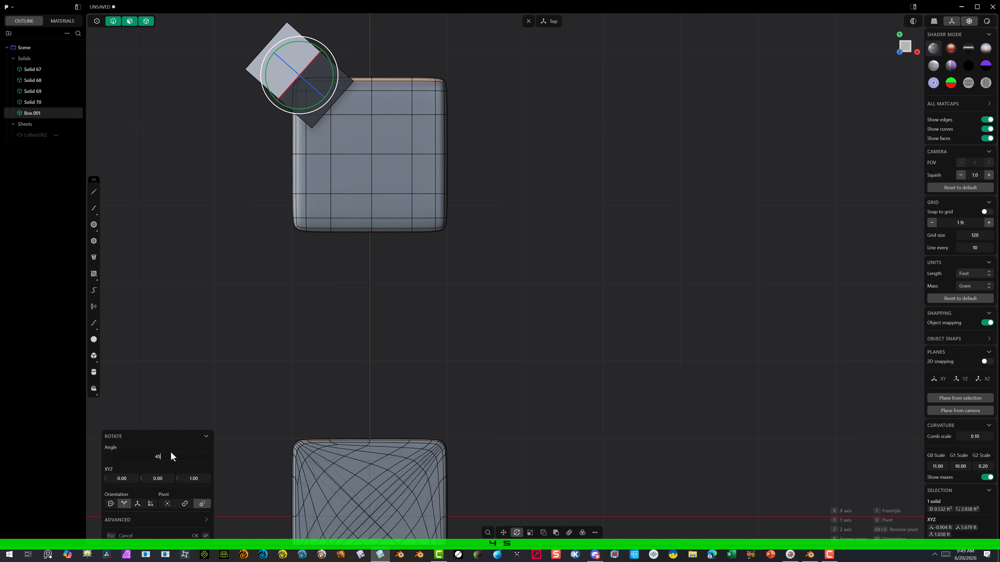
key("Return")
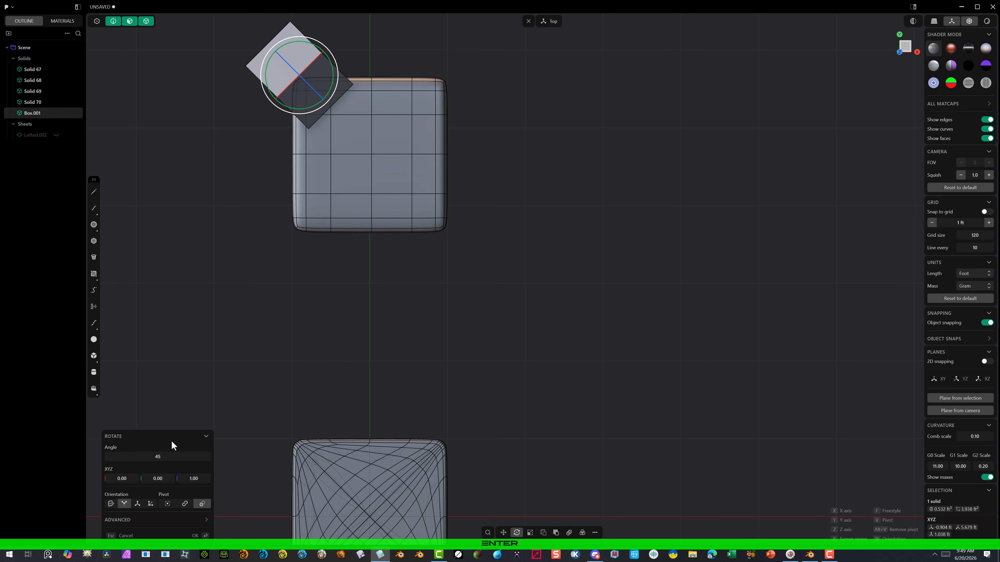
Slide the box along its own Z axis across the loop-cut cube's corner, and accept the move
middle_click_drag(285, 179, 533, 103)
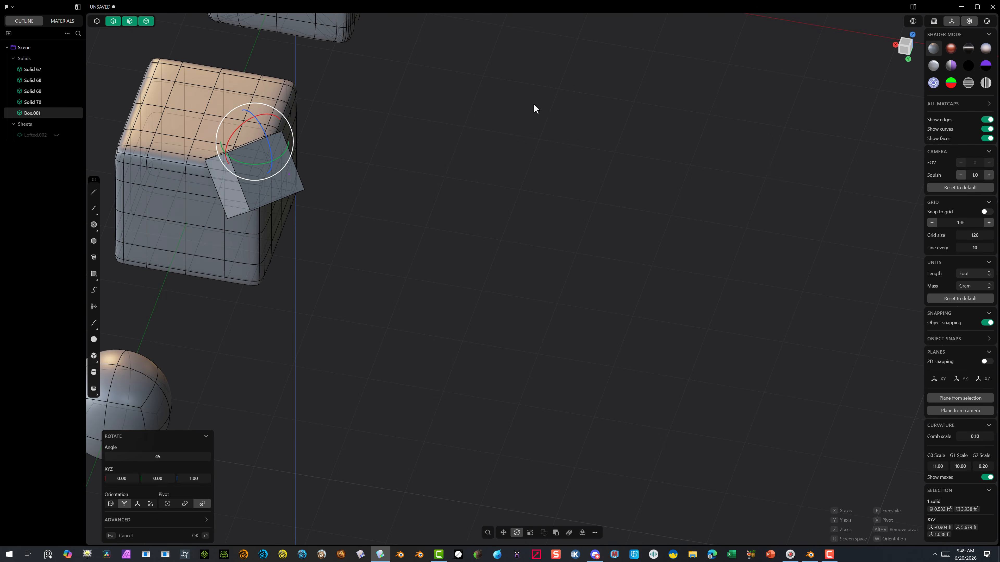
scroll(263, 162, "up", 4)
middle_click_drag(262, 162, 205, 172)
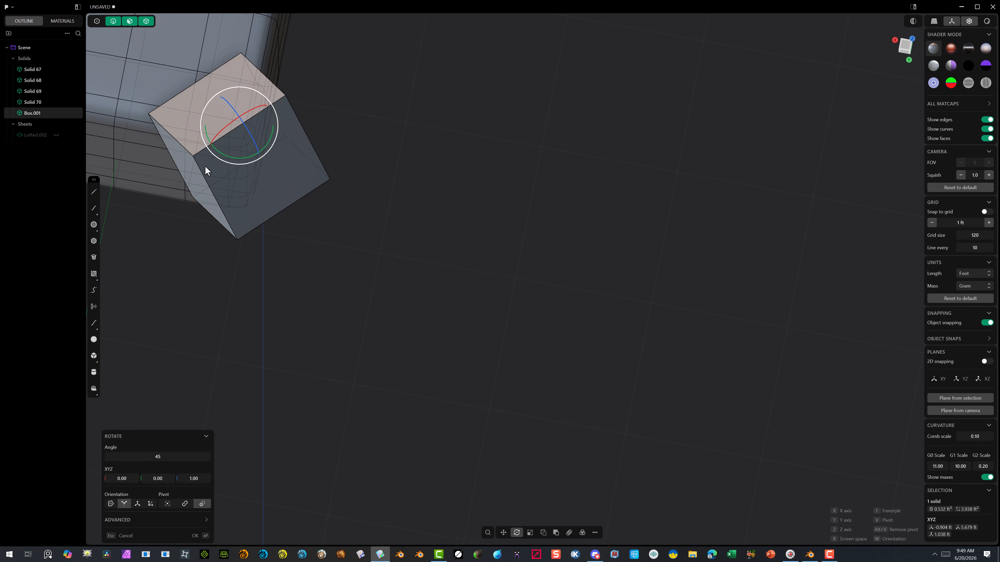
key("g")
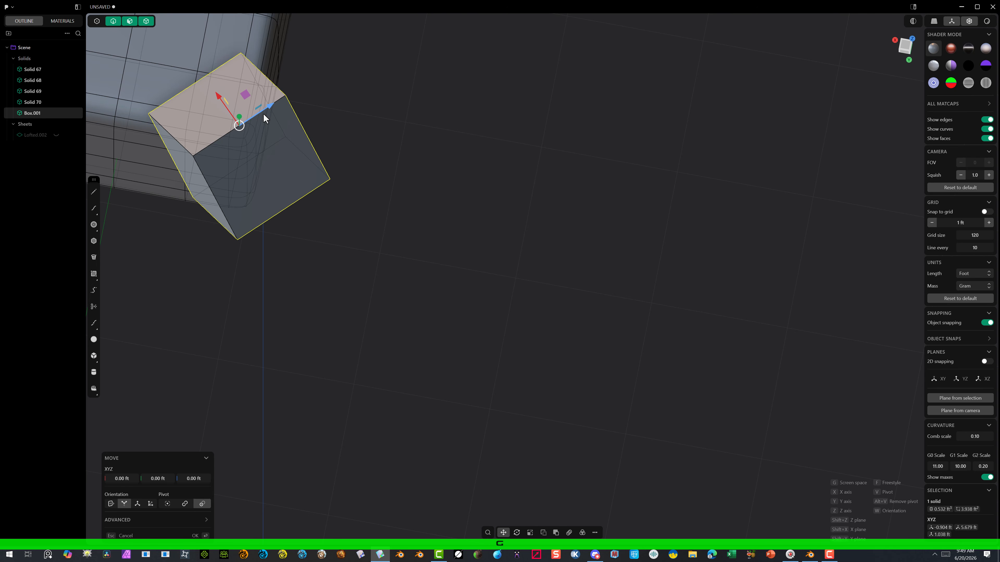
left_click_drag(271, 104, 284, 94)
middle_click_drag(284, 94, 175, 54)
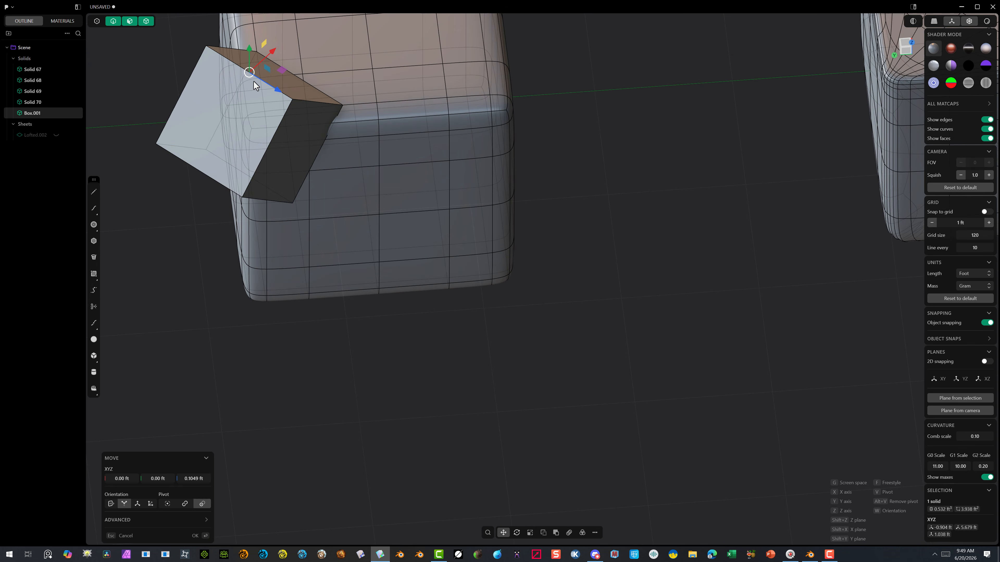
left_click_drag(271, 86, 287, 88)
middle_click_drag(287, 88, 416, 89)
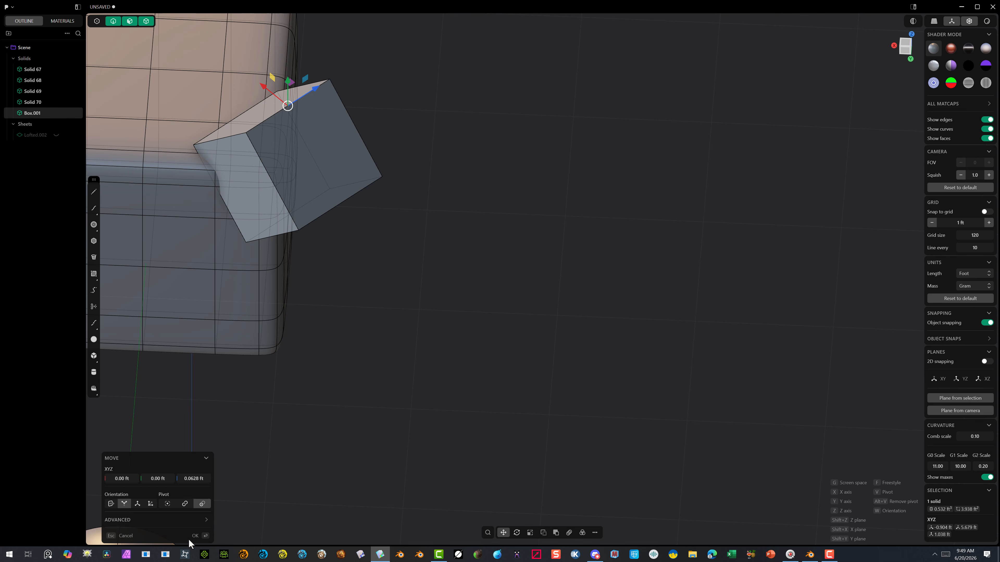
left_click(290, 429)
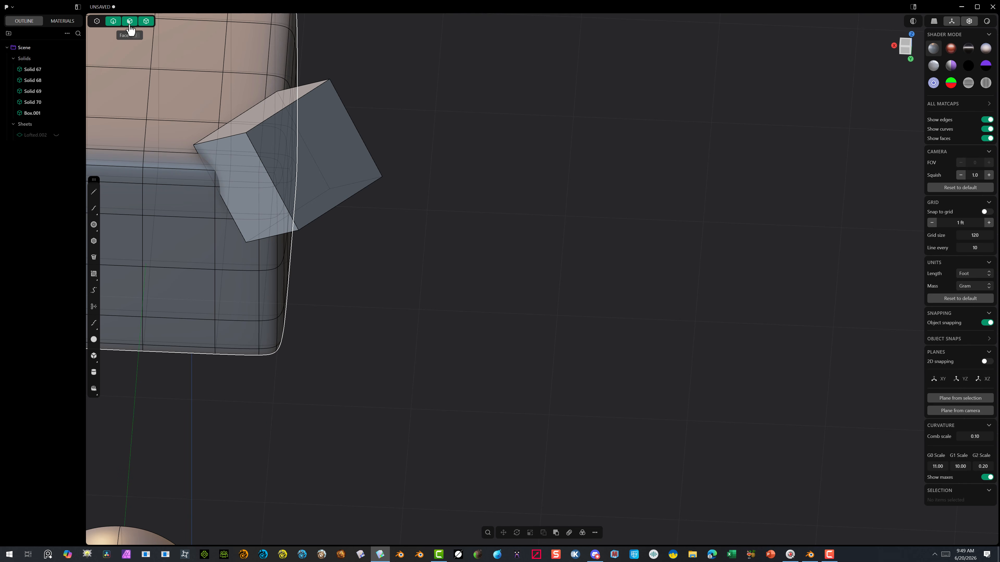
Push the box's side face outward about 0.41 ft, then move that face slightly back so the box spans the cube's corner
left_click(130, 24)
left_click(256, 204)
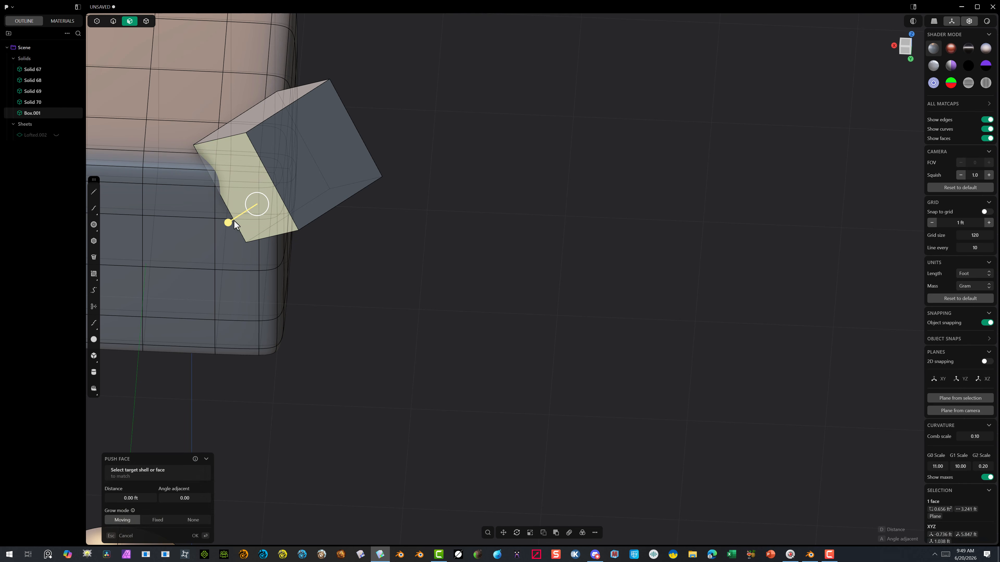
left_click_drag(228, 222, 185, 249)
middle_click_drag(386, 142, 310, 4)
scroll(323, 133, "up", 2)
scroll(333, 169, "up", 3)
middle_click_drag(323, 134, 84, 308)
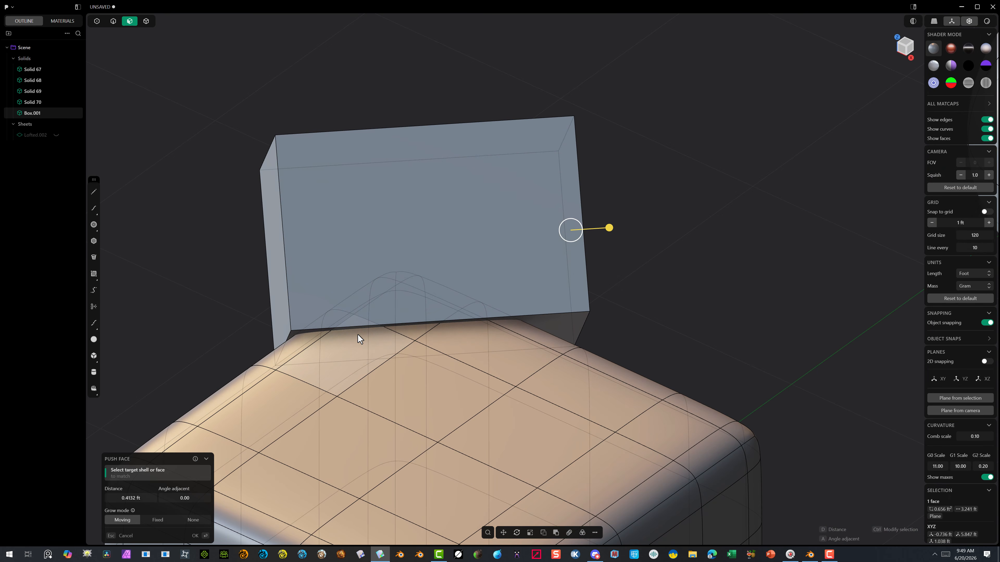
key("g")
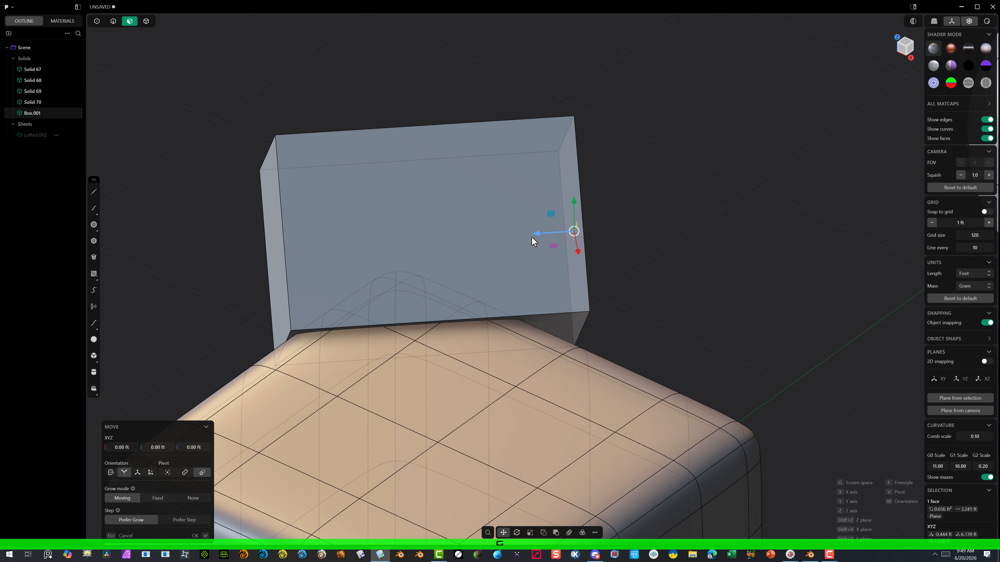
left_click_drag(543, 233, 519, 238)
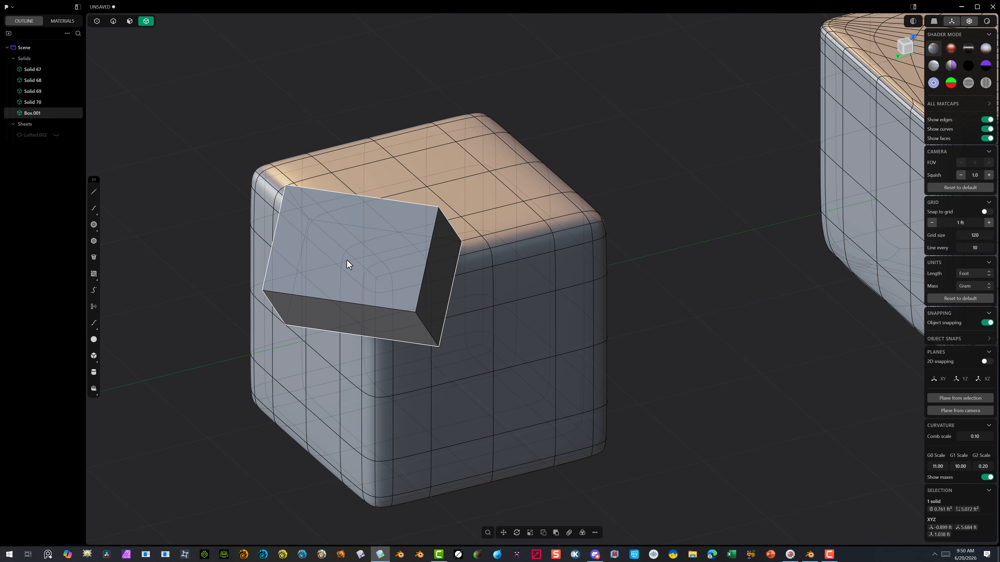
middle_click_drag(346, 260, 346, 327)
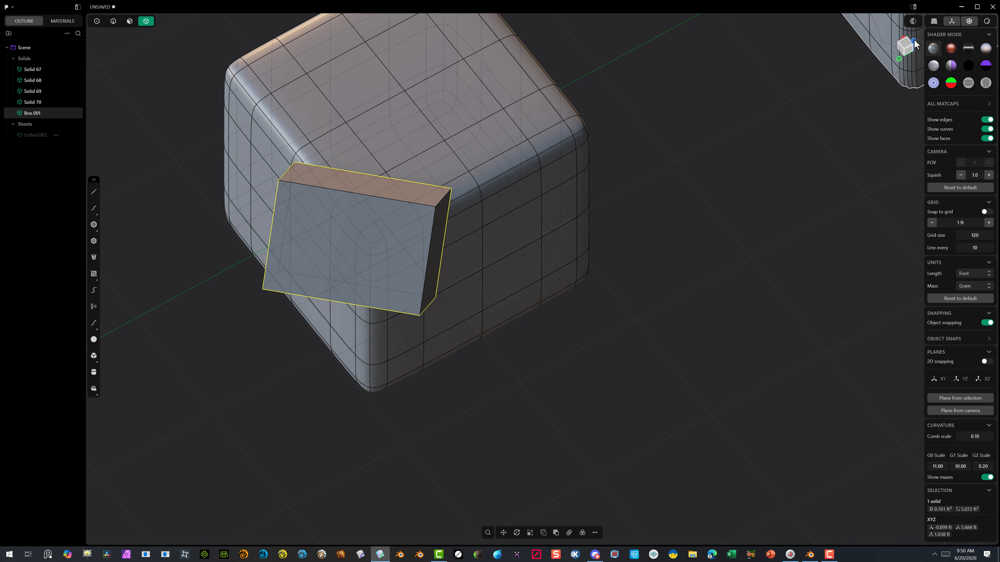
Slide the tilted box 0.0573 ft along its own Z axis in the top view and check its position against the cube's corner
left_click(905, 44)
key("g")
left_click_drag(339, 356, 321, 357)
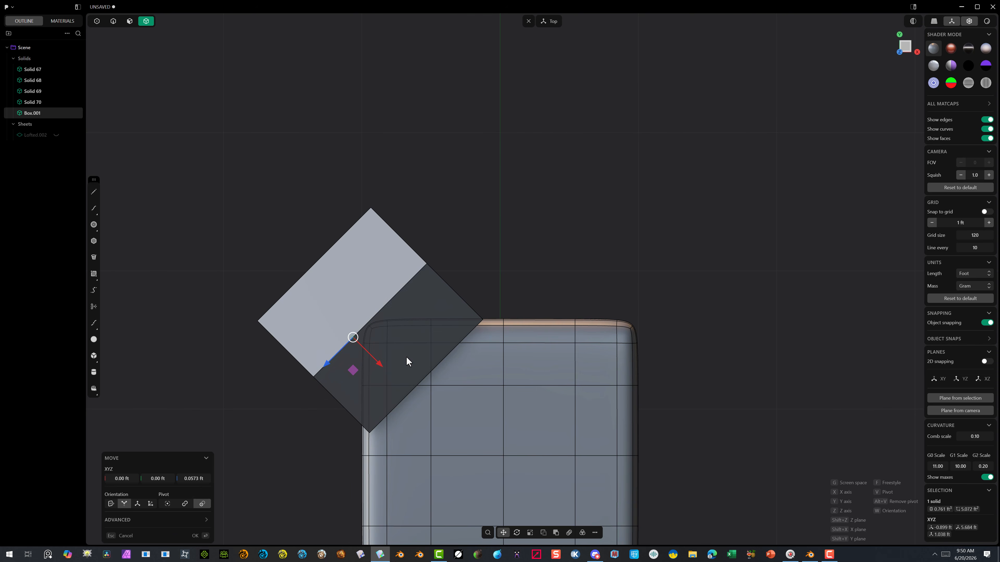
middle_click_drag(407, 357, 648, 344)
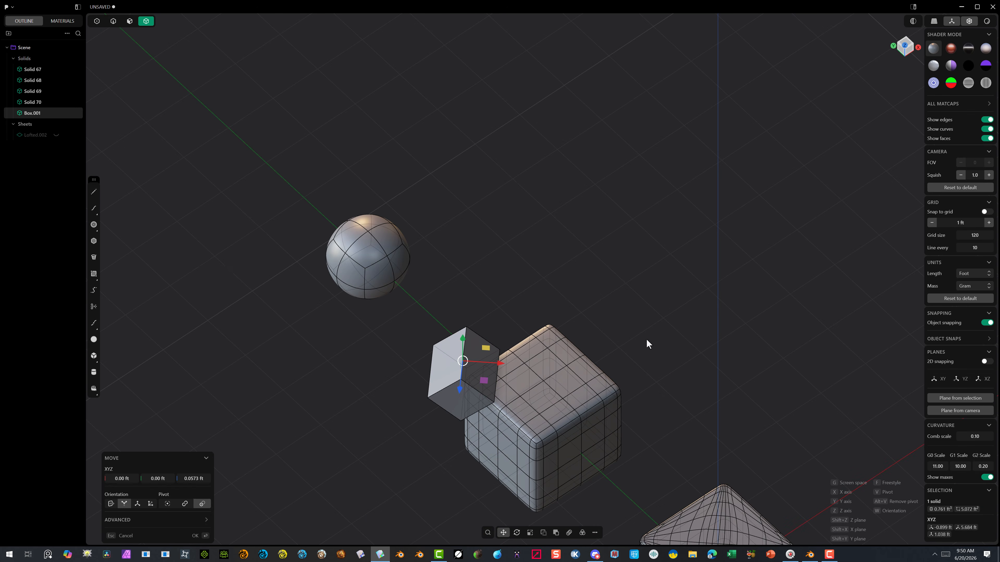
left_click(905, 48)
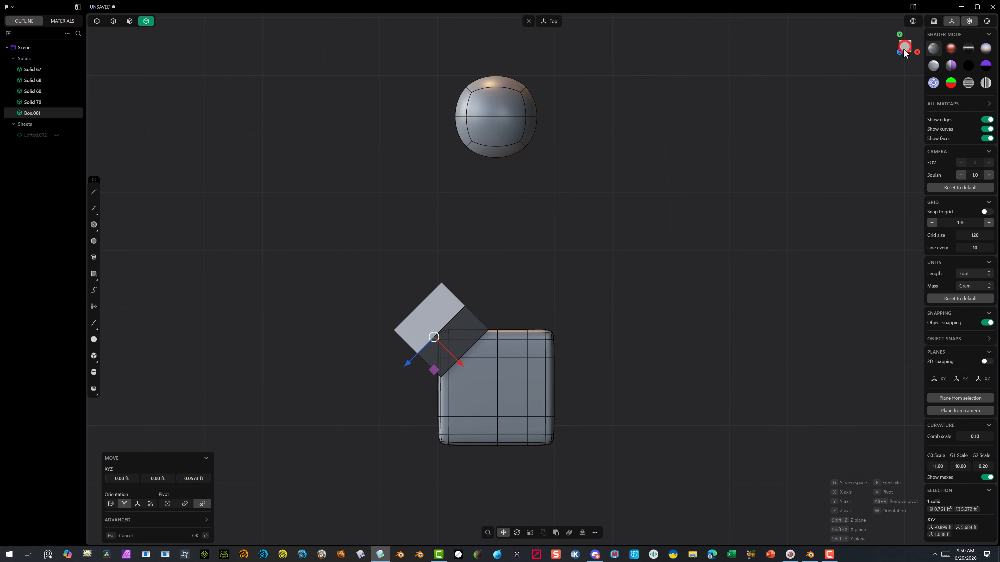
scroll(552, 374, "down", 2)
scroll(512, 492, "up", 6)
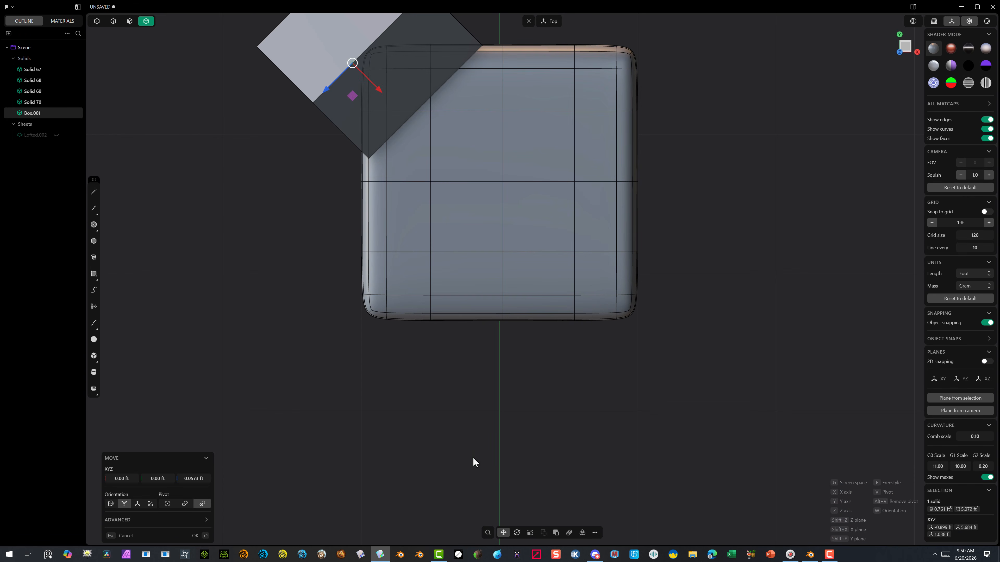
Mirror the box along the world X axis onto the cube's opposite upper corner, with cut down mirror plane enabled
left_click(595, 532)
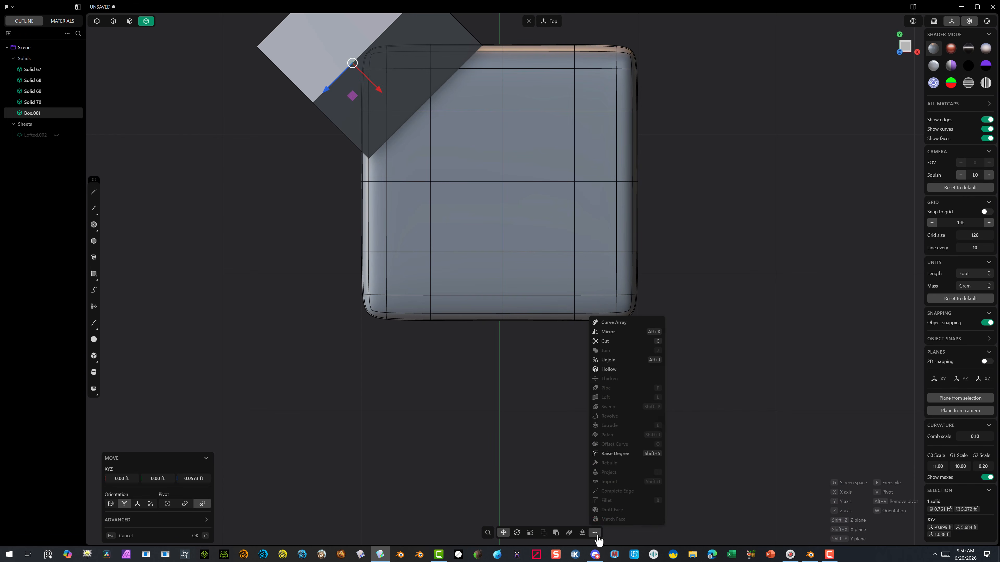
left_click(627, 338)
scroll(568, 219, "down", 4)
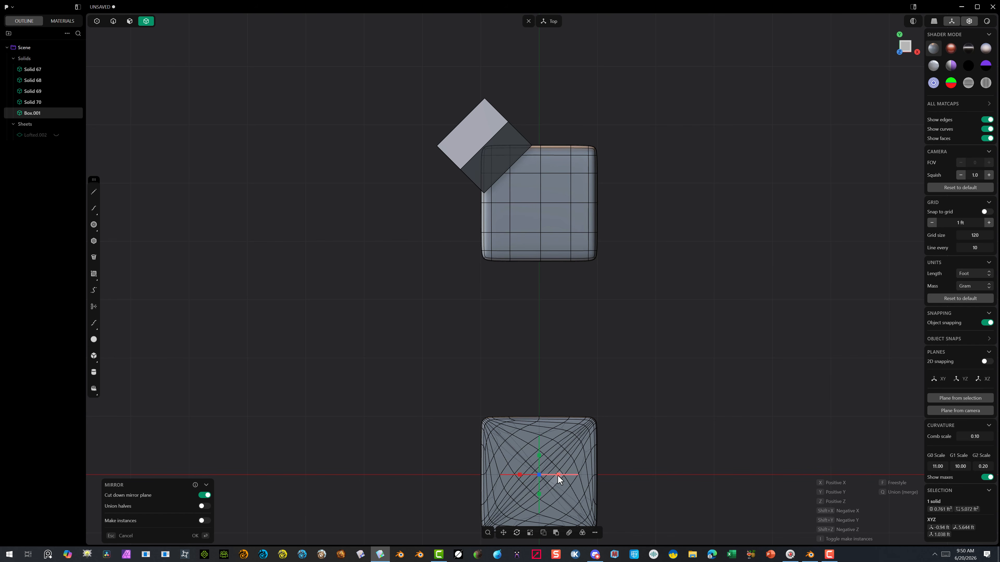
left_click(520, 476)
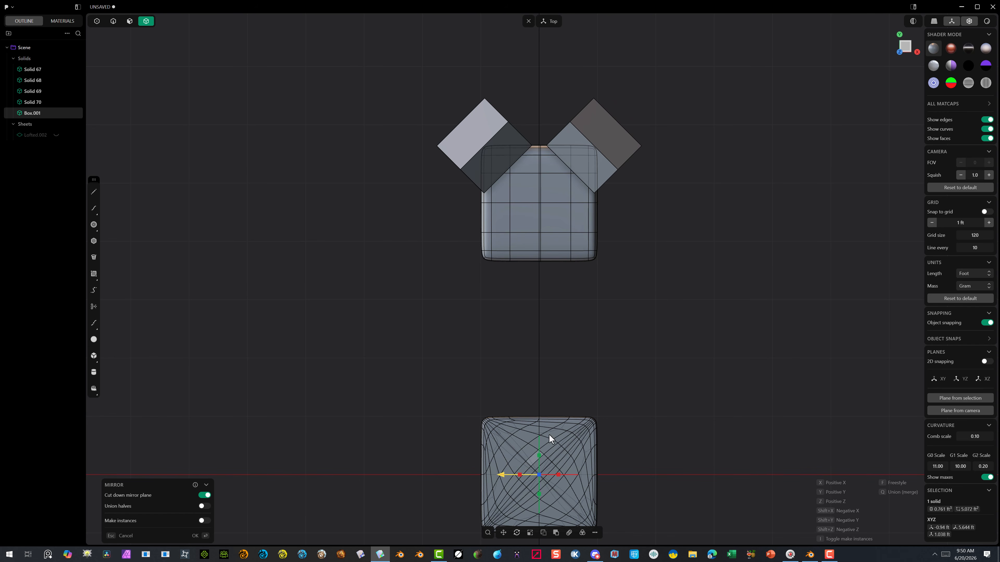
scroll(612, 326, "down", 2)
left_click(197, 536)
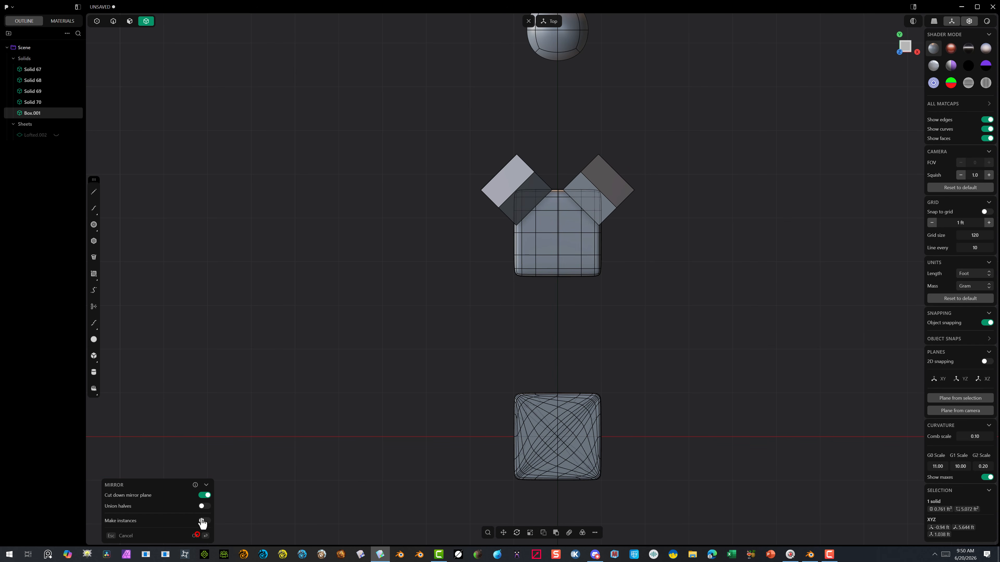
key("g")
scroll(563, 189, "up", 3)
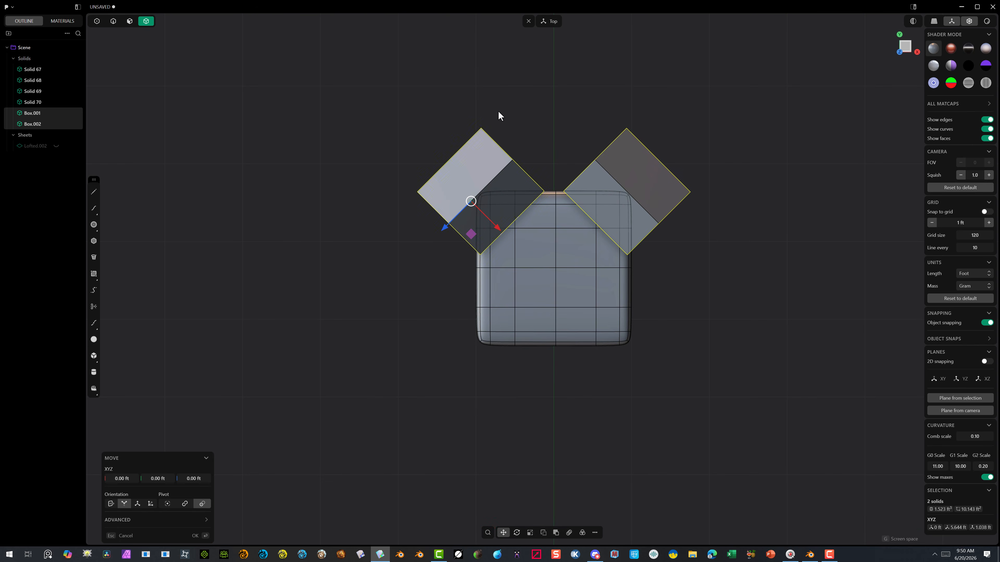
left_click(502, 100)
left_click(541, 213)
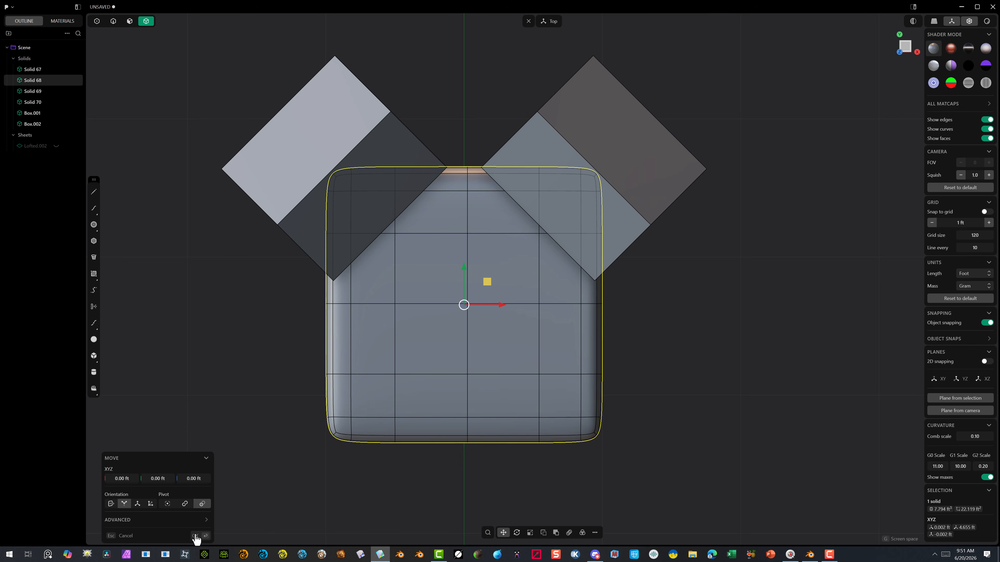
left_click(195, 536)
key("Escape")
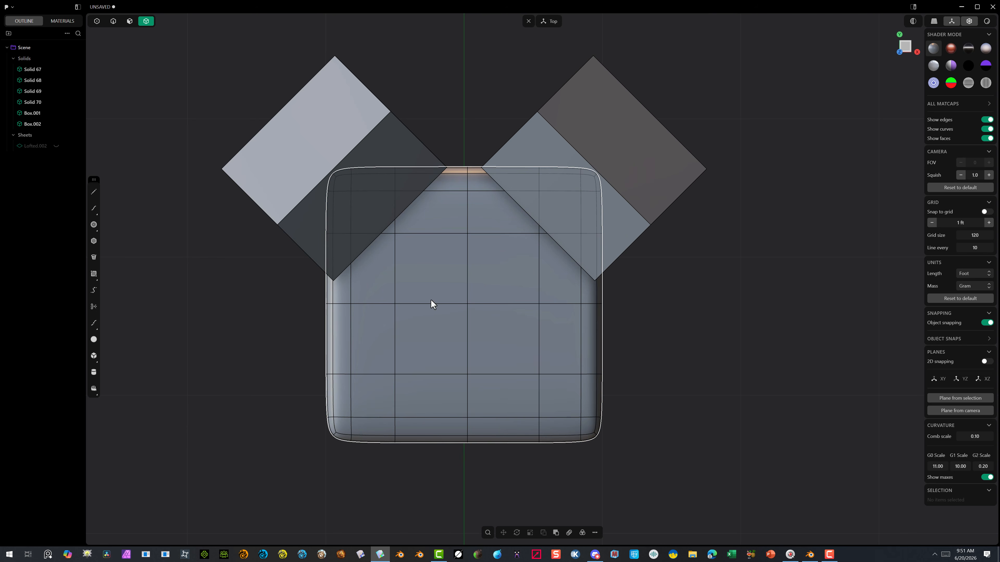
left_click(457, 311)
key("g")
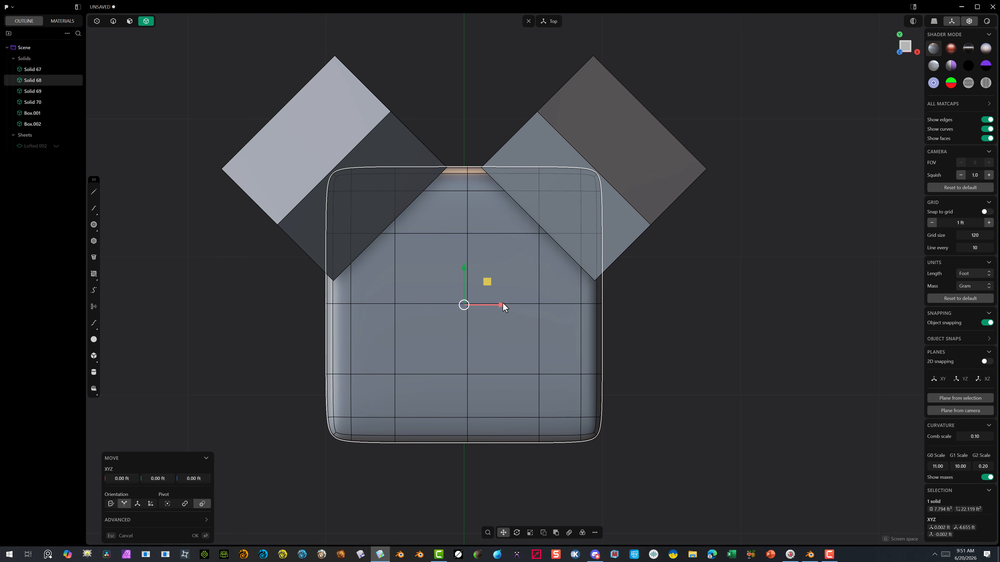
left_click(268, 360)
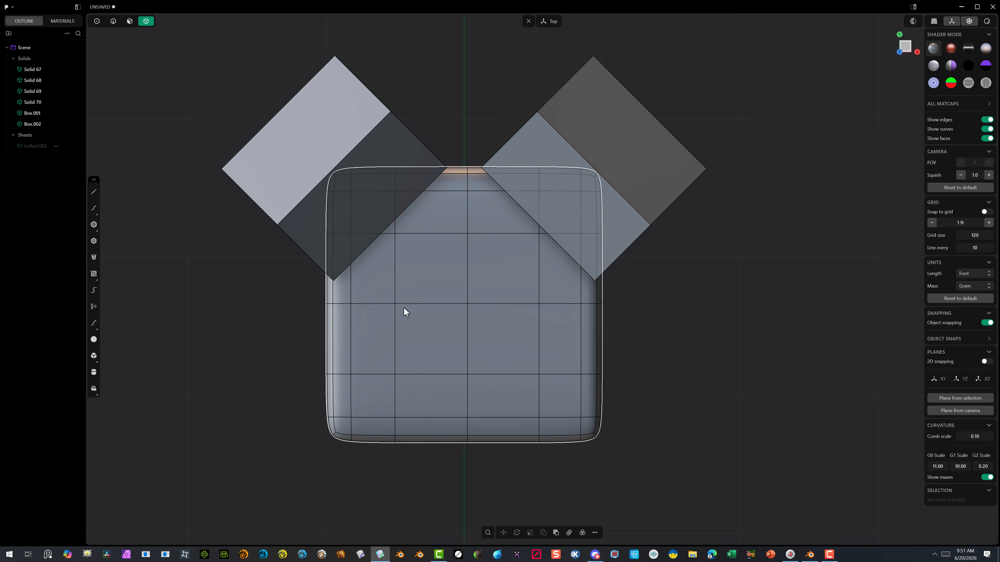
Move the loop-cut cube -0.0245 ft along X so its middle edge line sits on the world Y axis
left_click(436, 317)
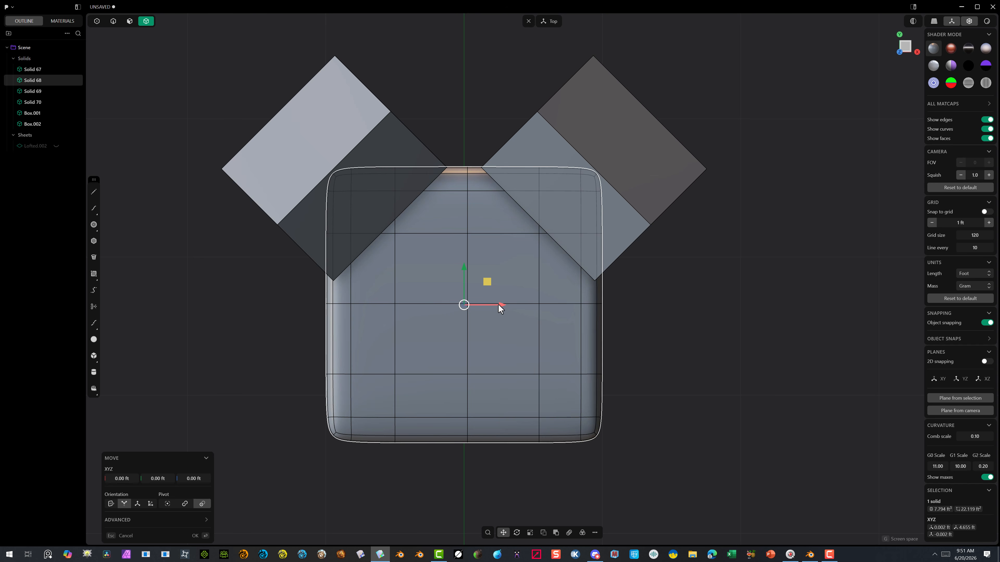
left_click_drag(498, 305, 496, 304)
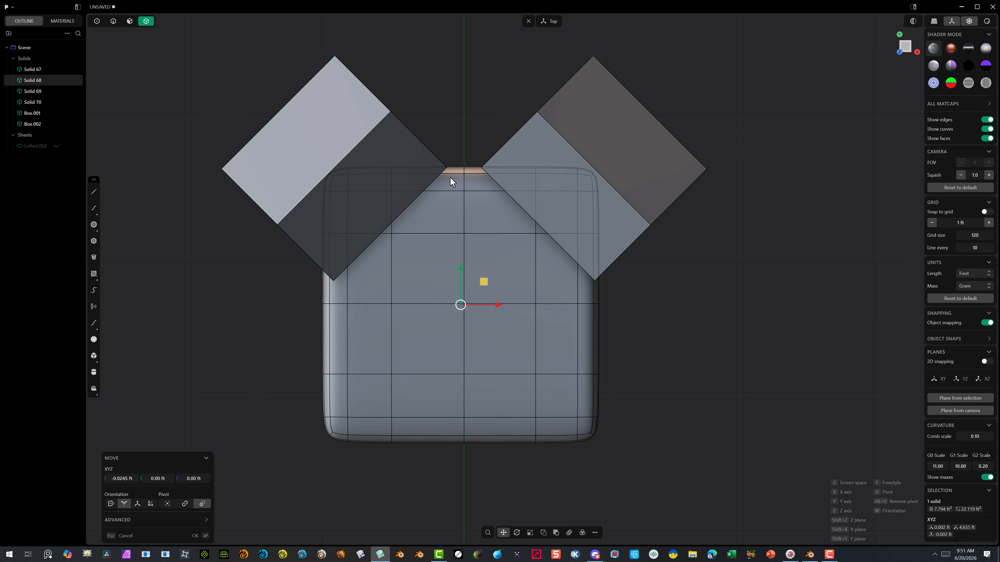
left_click(195, 537)
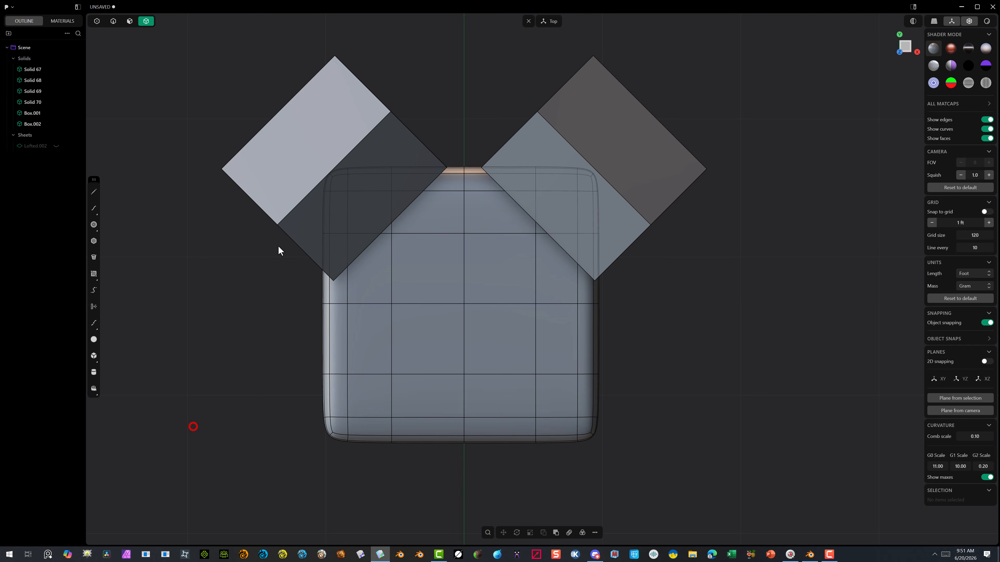
Shift the original tilted box slightly outward along its own axes so it cuts less deeply into the cube's corner
left_click(333, 180)
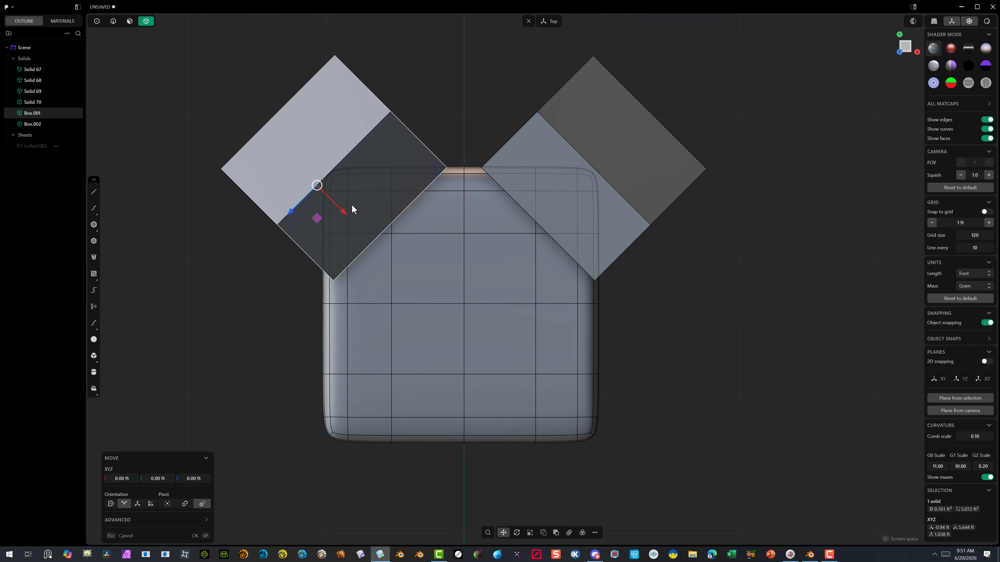
left_click_drag(345, 212, 277, 206)
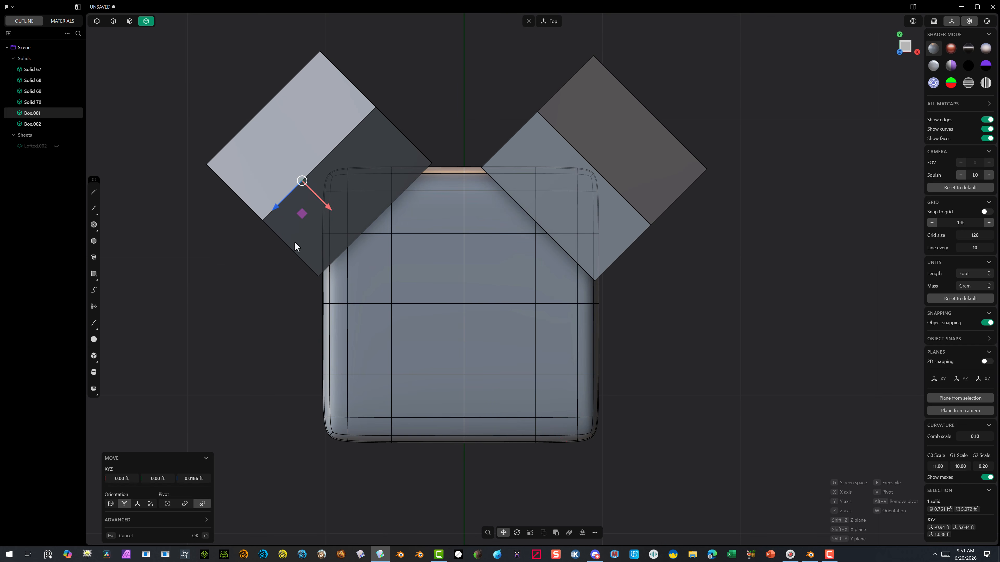
left_click(195, 536)
Delete the mirrored copy of the box from the cube's opposite corner
left_click(598, 146)
key("g")
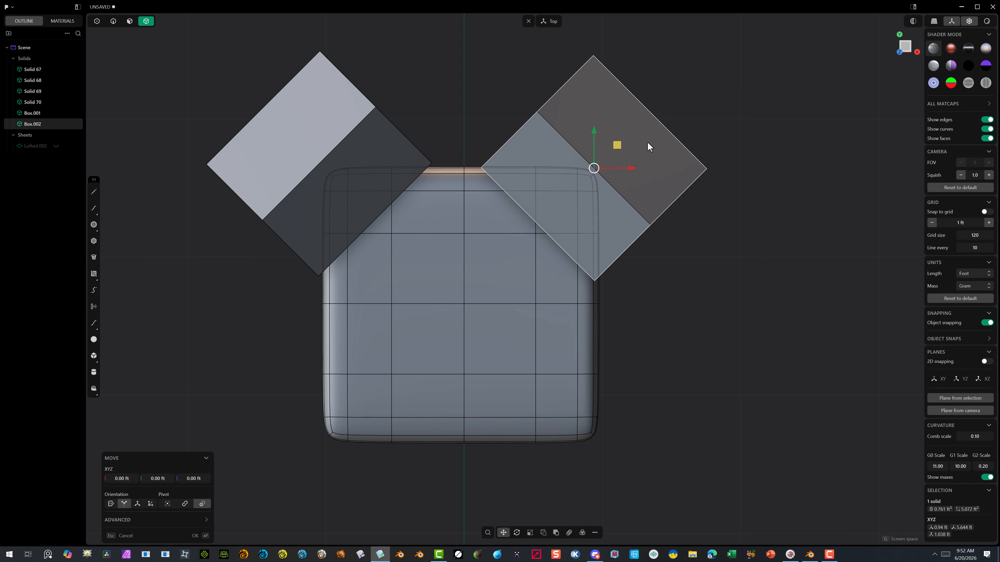
key("Delete")
Mirror the repositioned box along the world X axis so a matching box crosses the cube's opposite upper corner
left_click(344, 136)
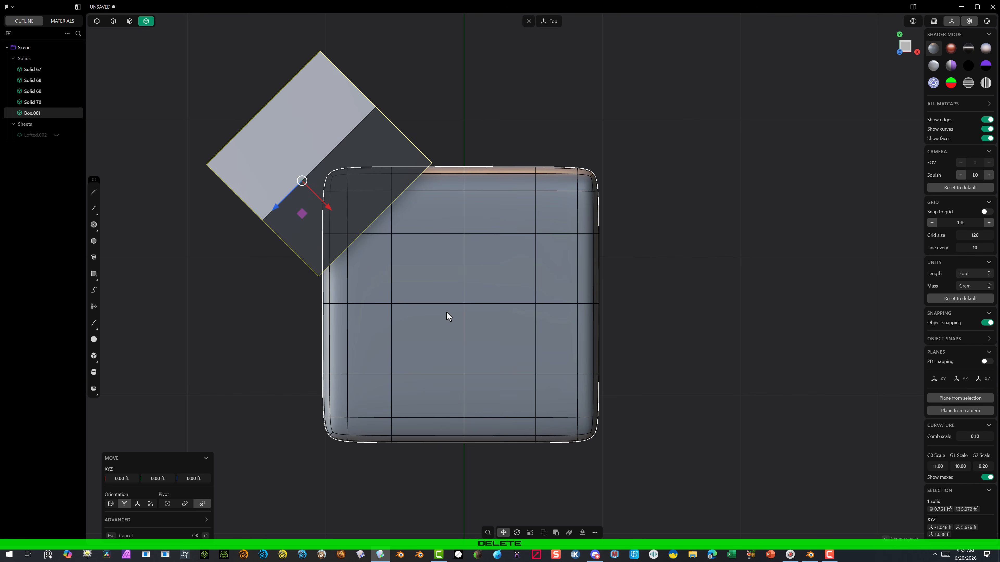
left_click(595, 532)
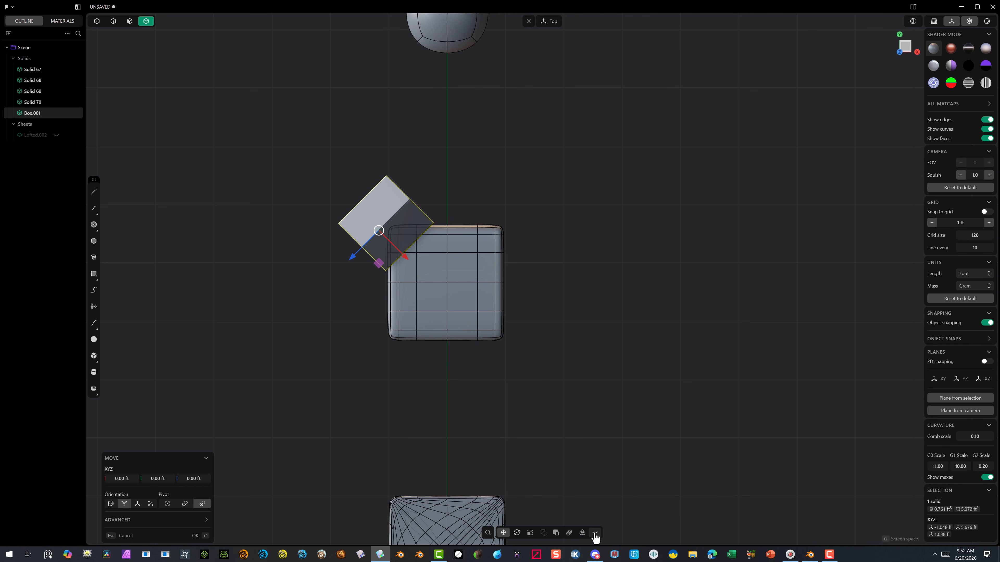
left_click(595, 533)
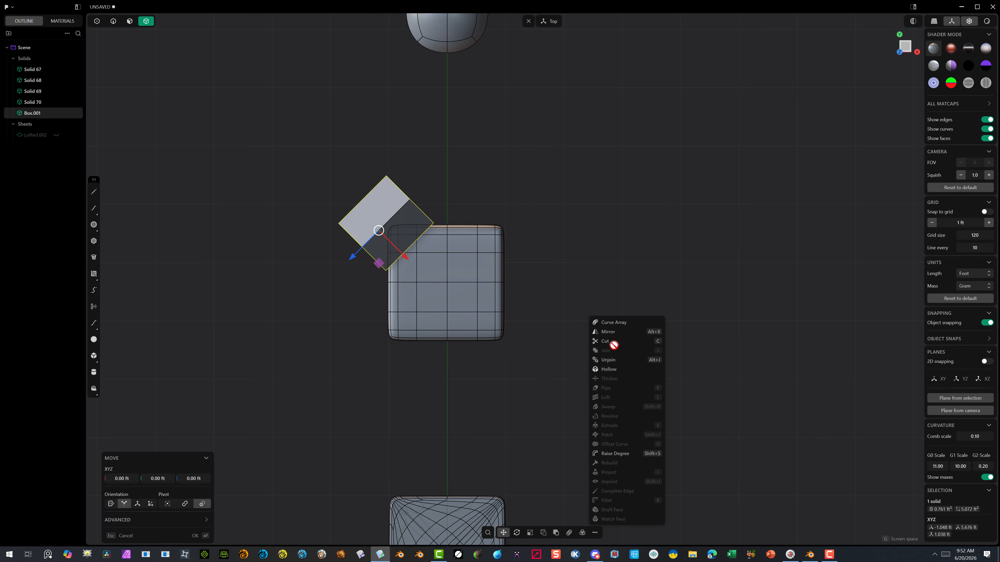
left_click(610, 332)
scroll(567, 395, "down", 5)
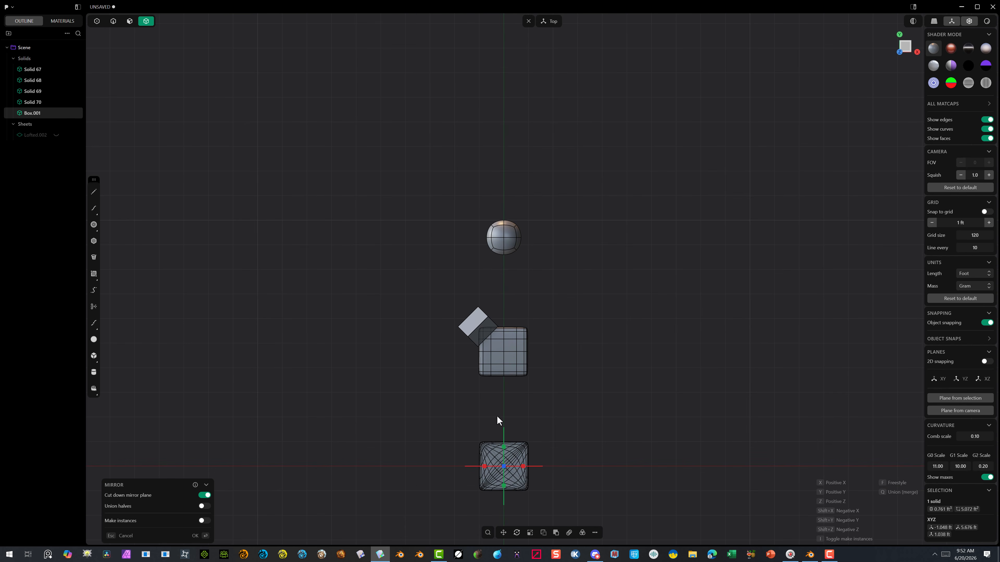
left_click(484, 467)
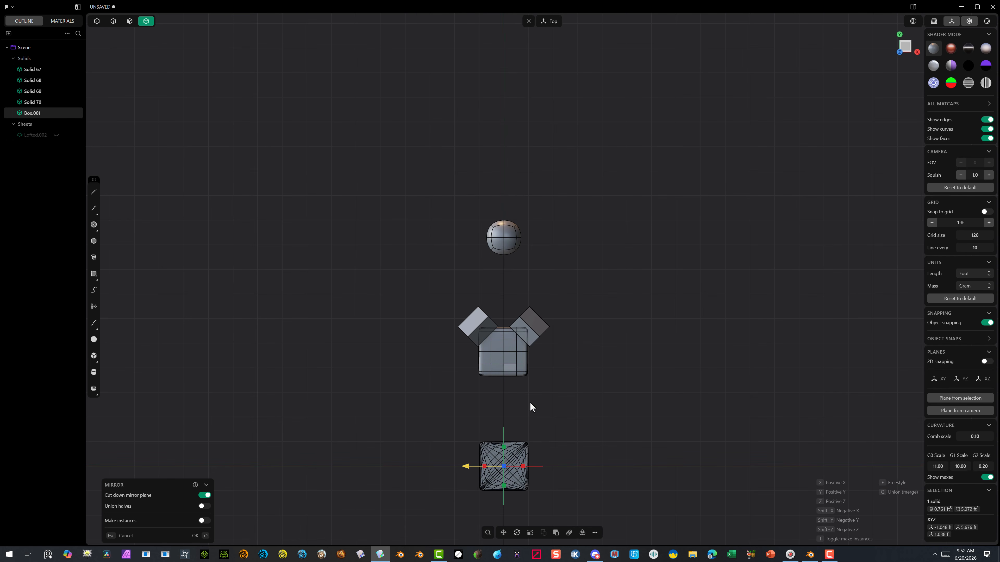
left_click(194, 536)
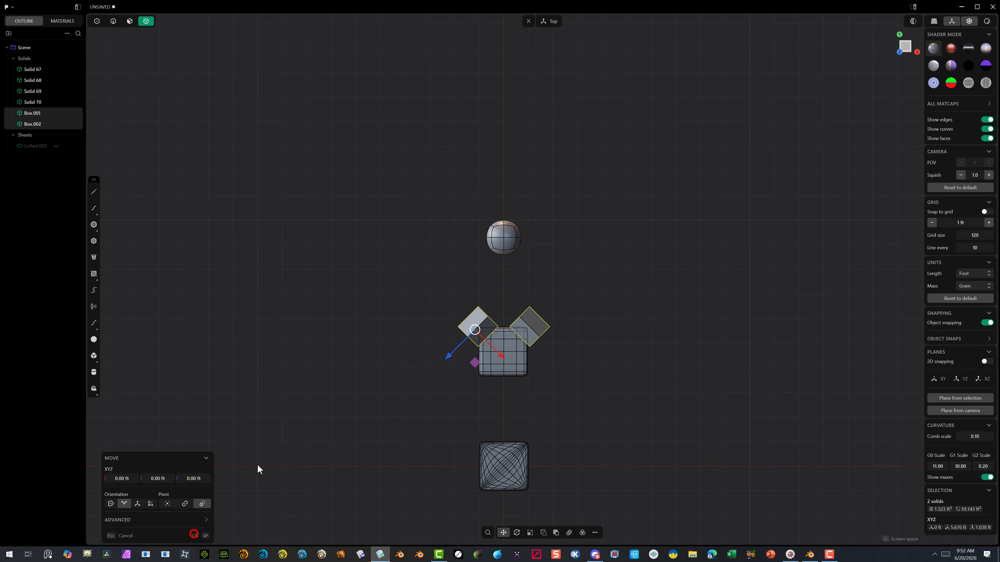
Set the move pivot of the two boxes to the central vertex of the cube's top face
scroll(424, 411, "up", 8)
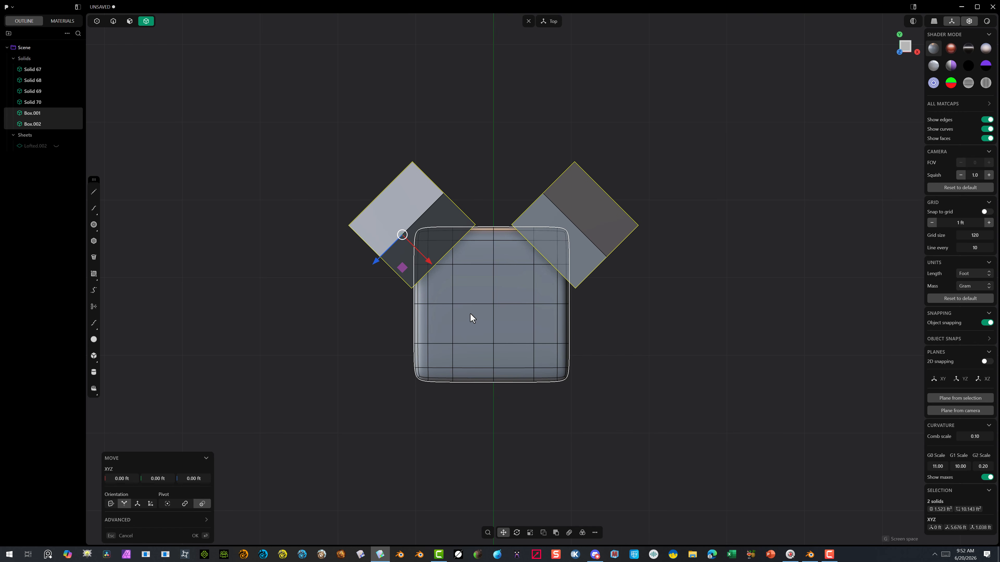
key("g")
key("v")
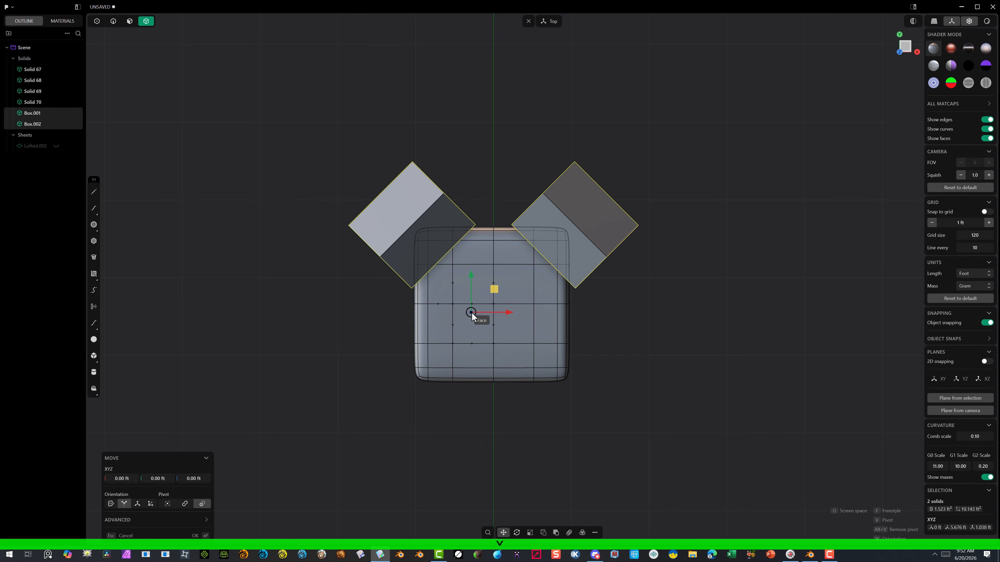
left_click(493, 307)
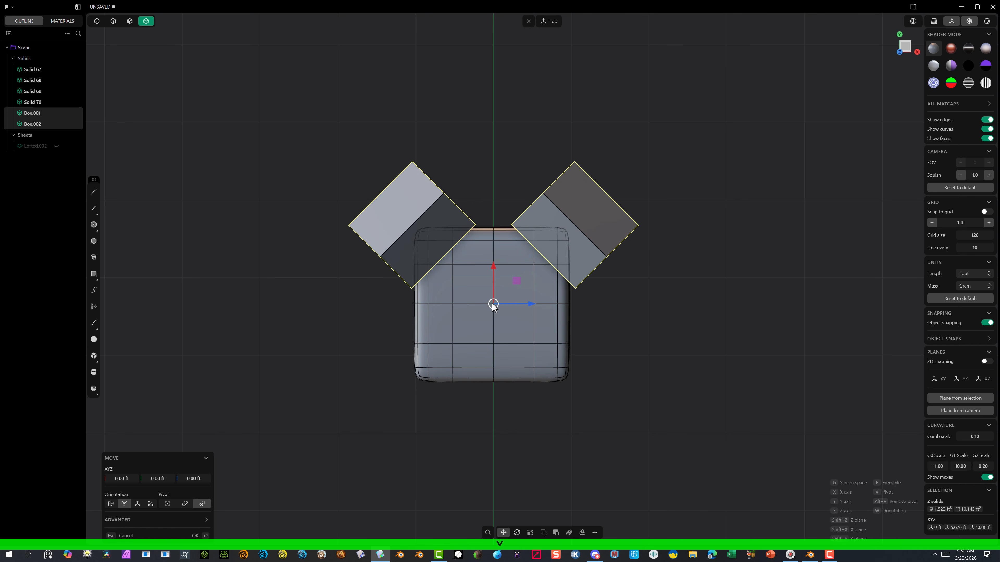
Mirror both boxes along the world Y axis onto the outer corners of the cube on the other side of the origin
left_click(595, 533)
left_click(608, 333)
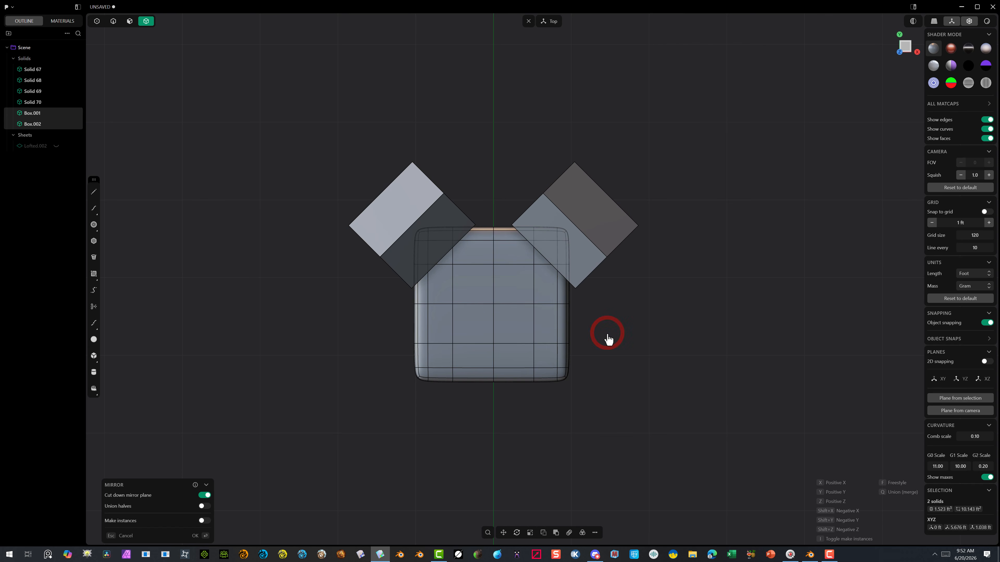
scroll(545, 449, "down", 5)
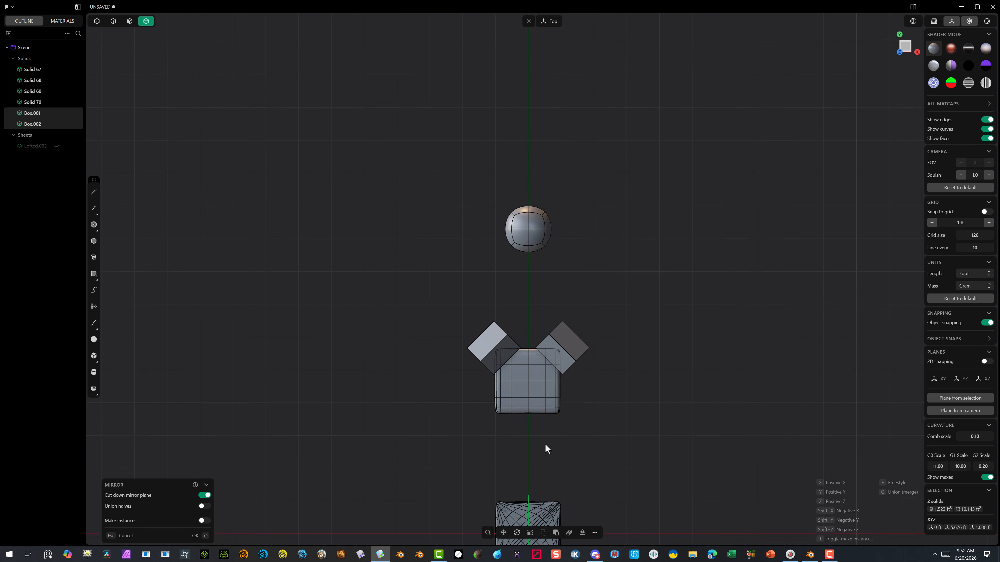
middle_click_drag(616, 458, 618, 320)
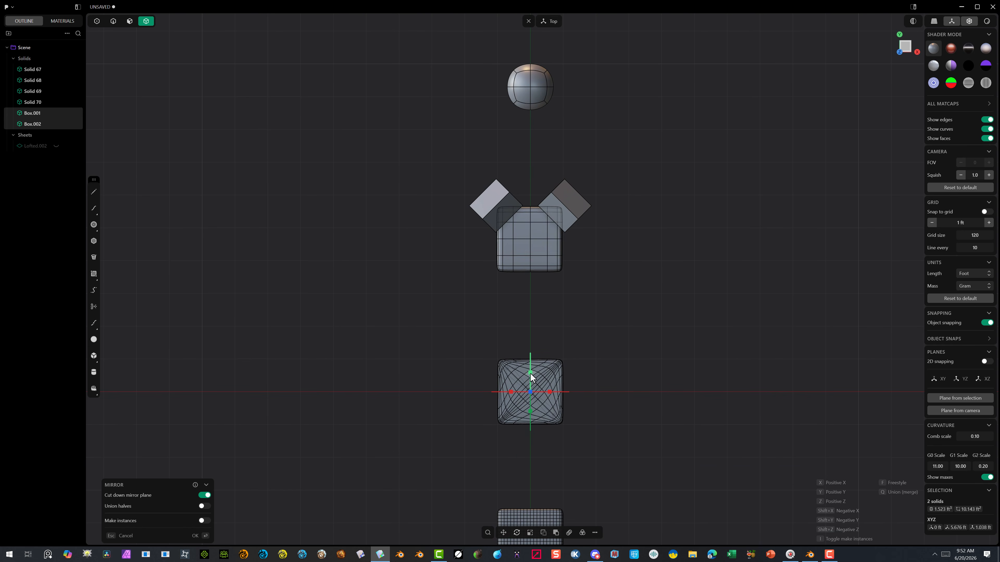
scroll(567, 405, "down", 4)
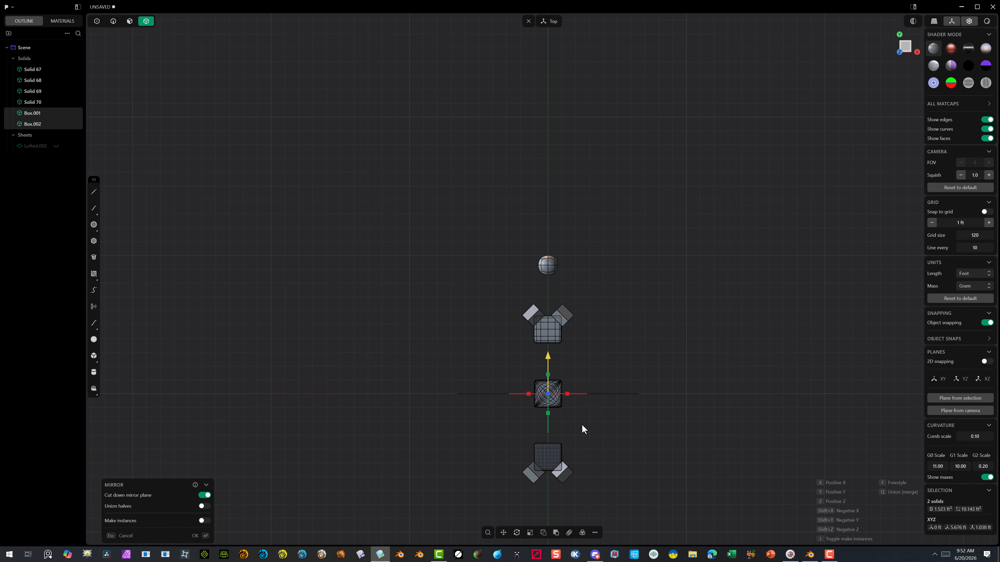
left_click(195, 537)
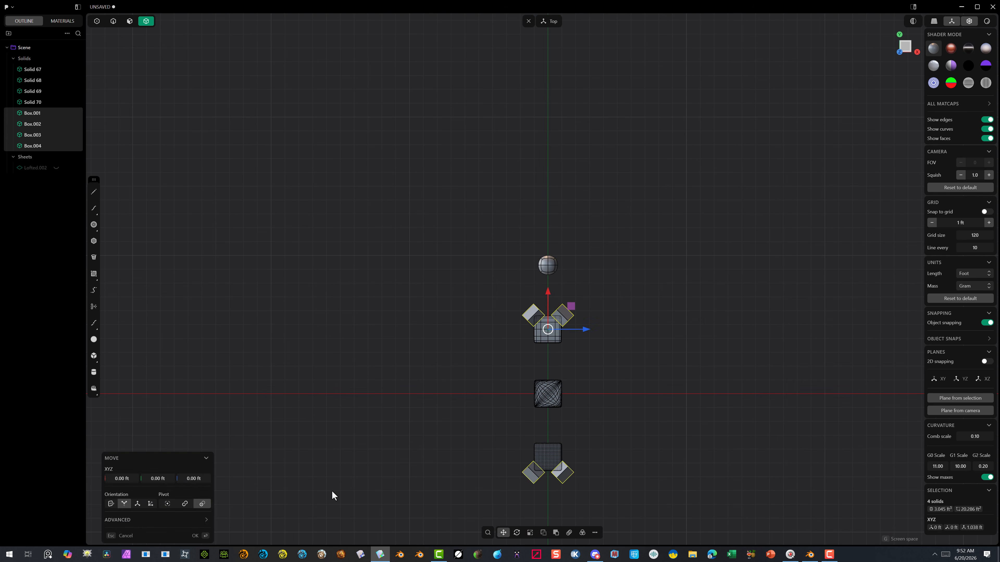
key("Escape")
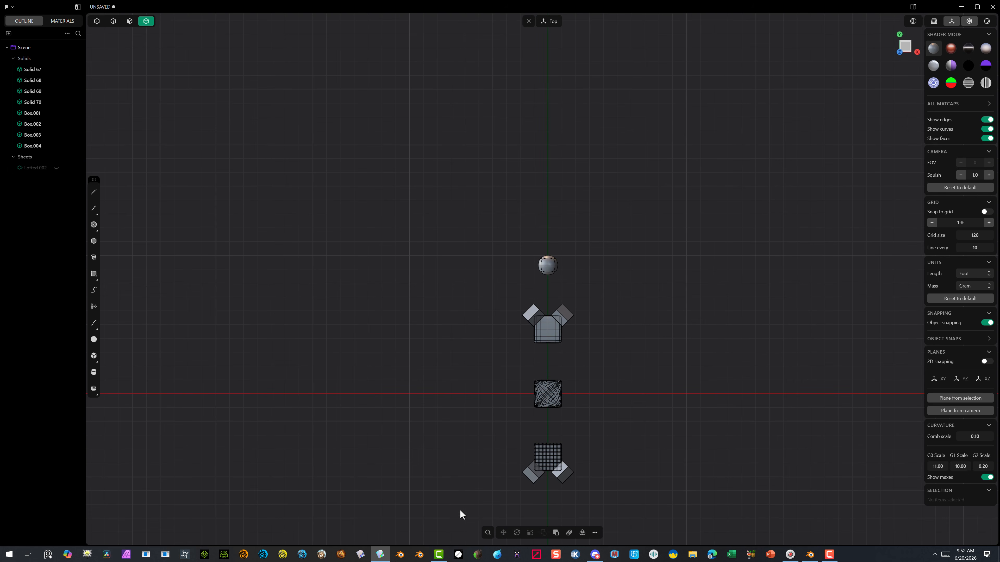
Move the two boxes at the densely meshed cube about 9.22 ft along the Y axis onto the coarse cube's two uncut upper corners
left_click(534, 476)
key("g")
key("shift")
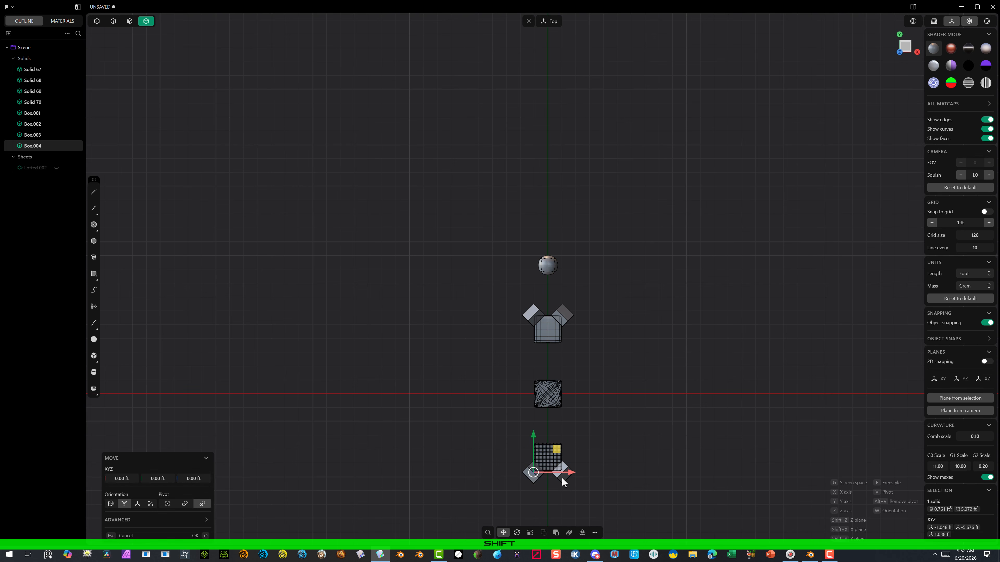
scroll(574, 474, "up", 5, "shift")
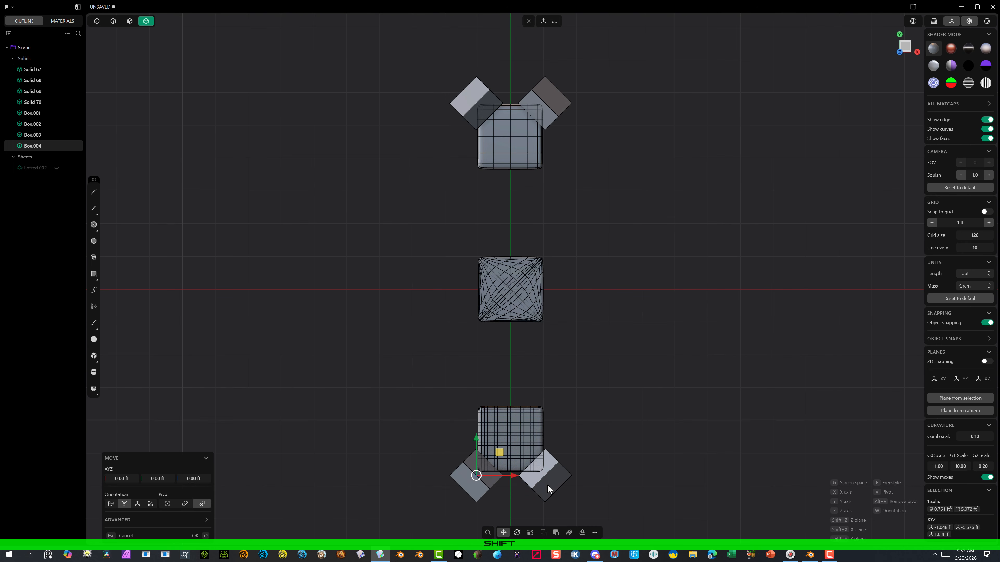
left_click(196, 536)
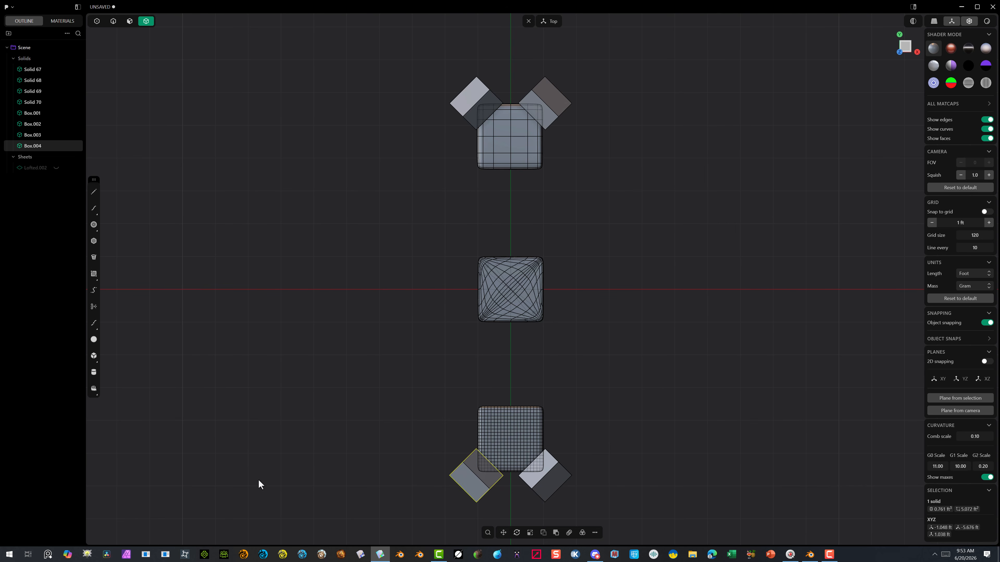
left_click(534, 484)
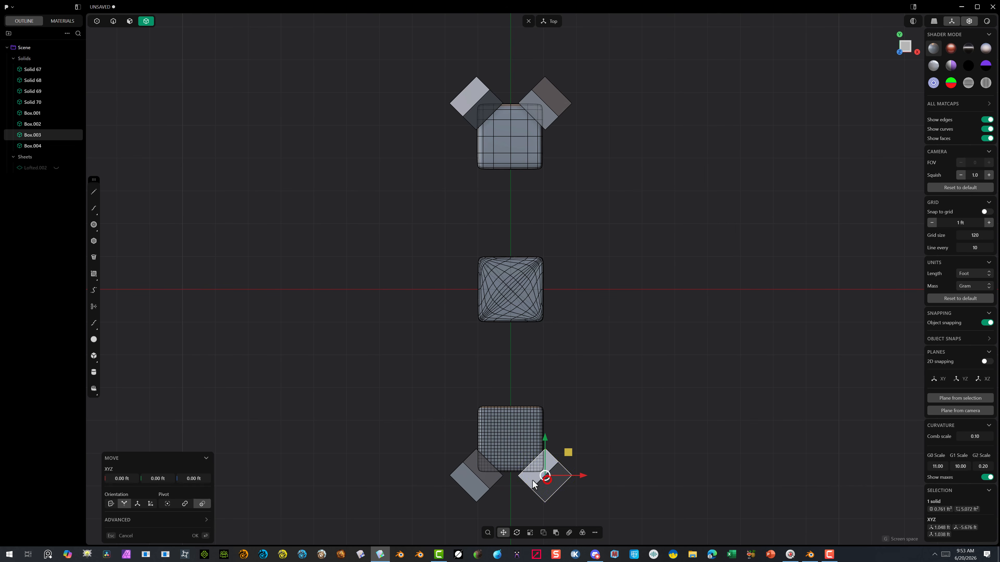
left_click(480, 482, "shift")
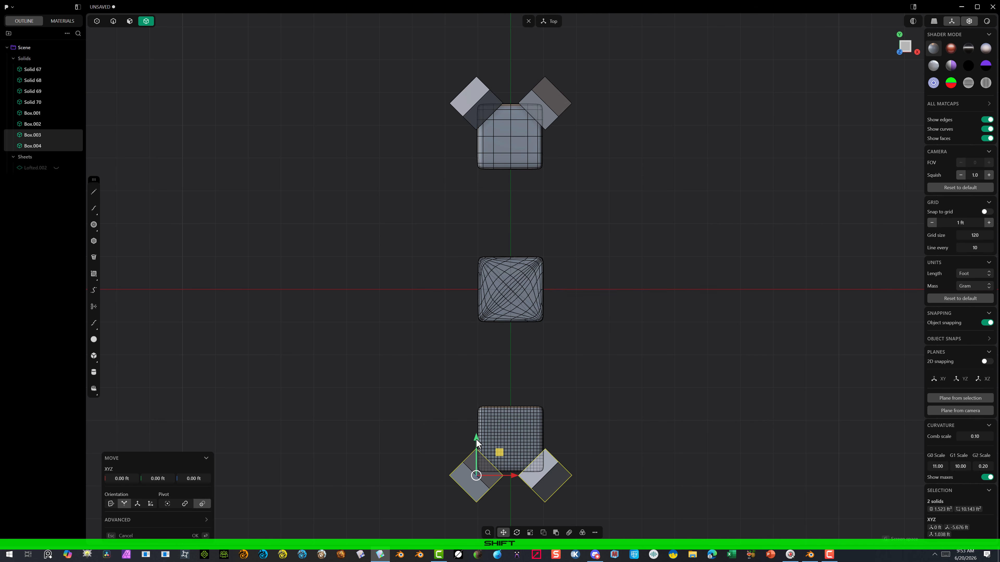
left_click_drag(499, 457, 472, 99)
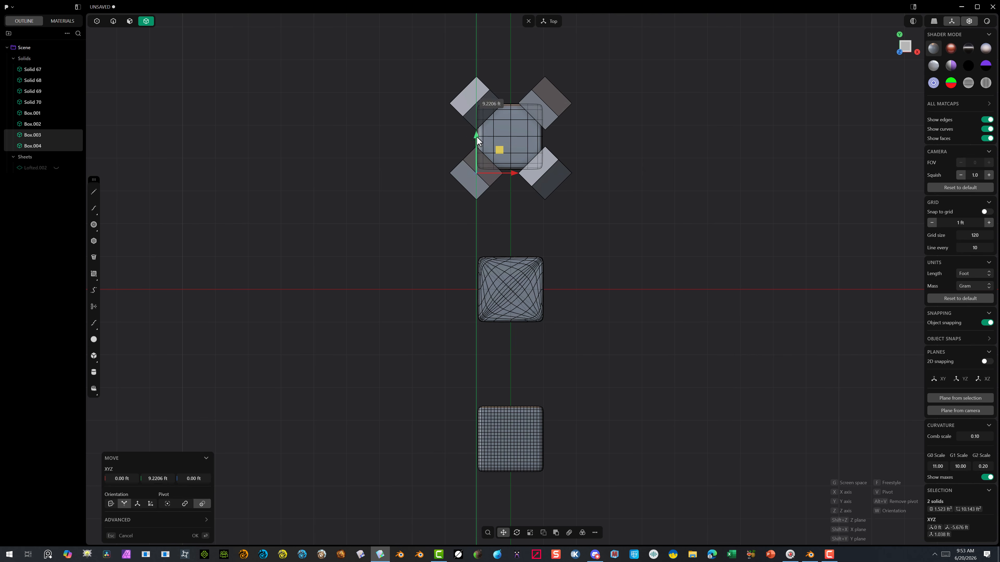
Nudge the two moved boxes about 0.08 ft further along the Y axis into the cube's corners and clear the selection
scroll(532, 105, "up", 5)
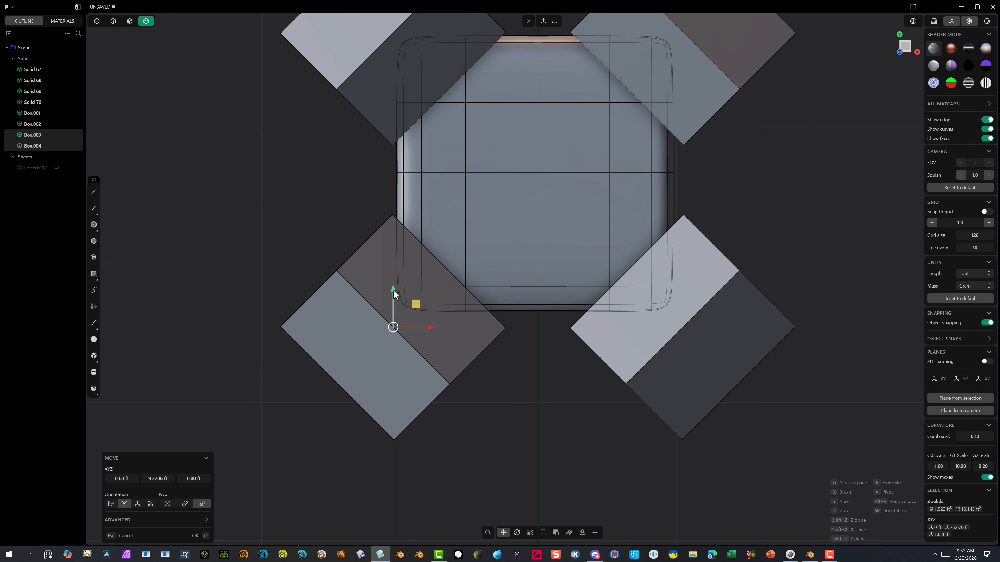
left_click_drag(394, 292, 390, 280)
scroll(439, 238, "down", 5)
middle_click_drag(459, 218, 477, 156)
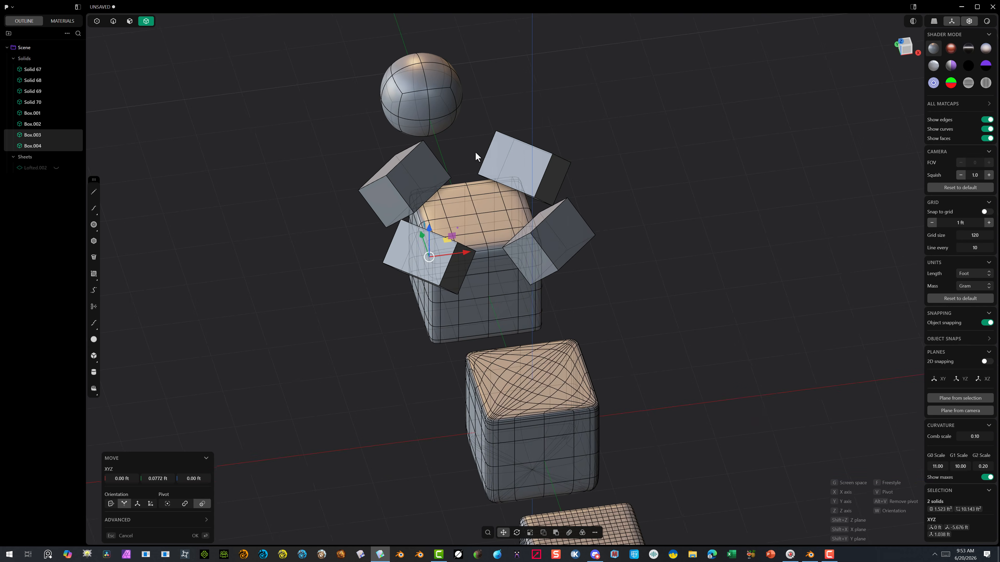
middle_click_drag(540, 252, 570, 230)
scroll(471, 268, "up", 6)
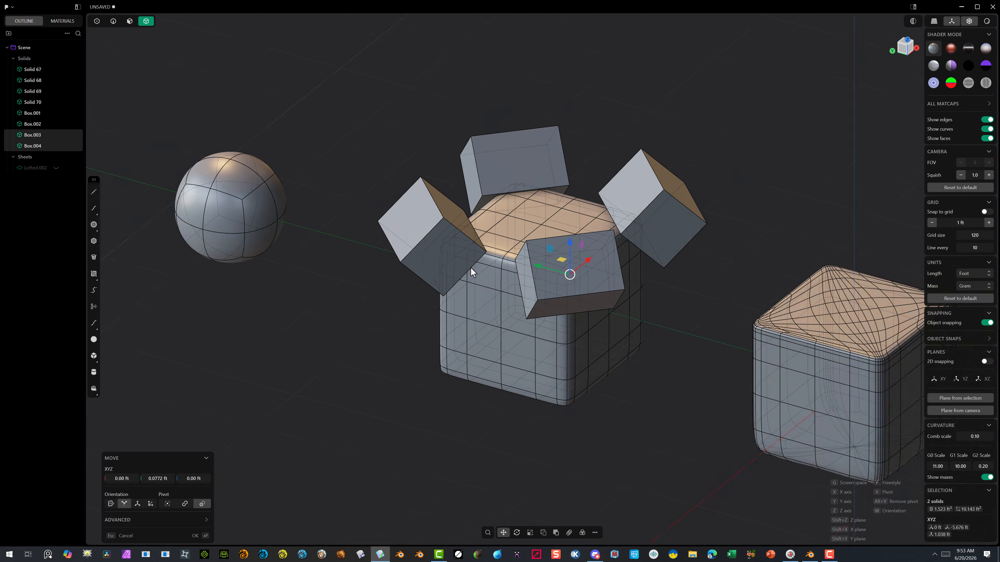
scroll(494, 246, "down", 4)
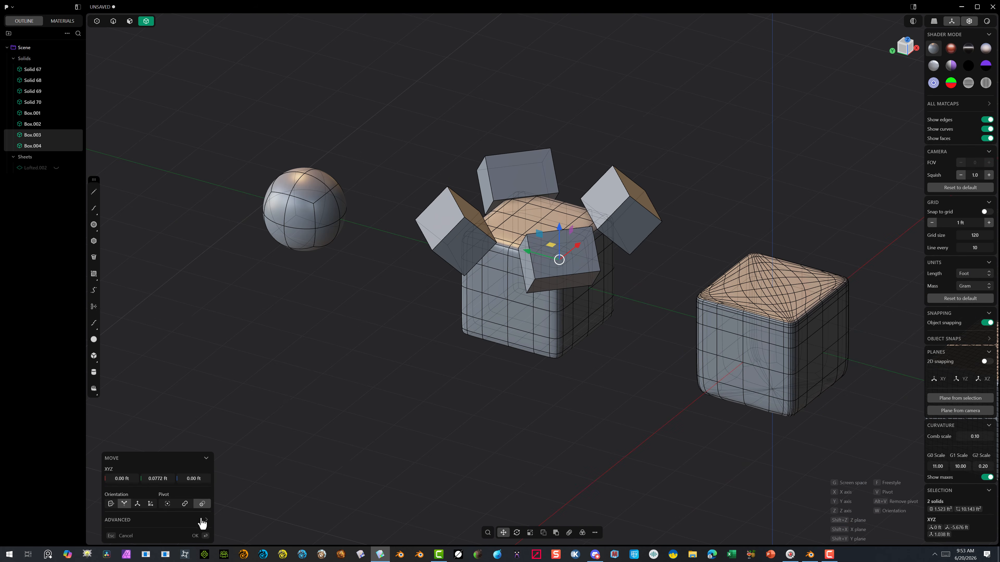
left_click(357, 400)
Subtract the four rotated boxes from the cube's upper corners with a Boolean difference, without keeping the tools
left_click(503, 308)
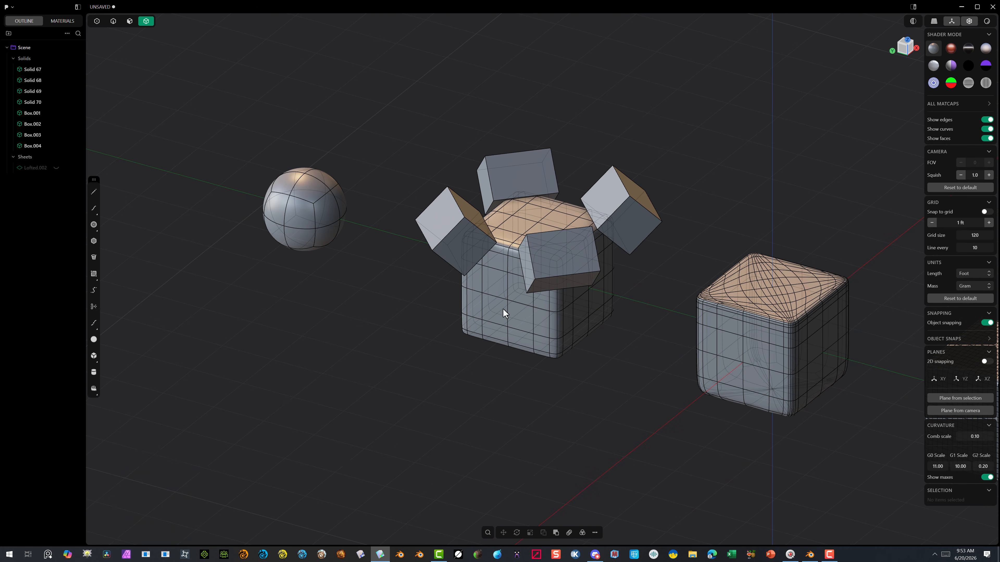
left_click(457, 227, "shift")
left_click(501, 164, "shift")
left_click(630, 196, "shift")
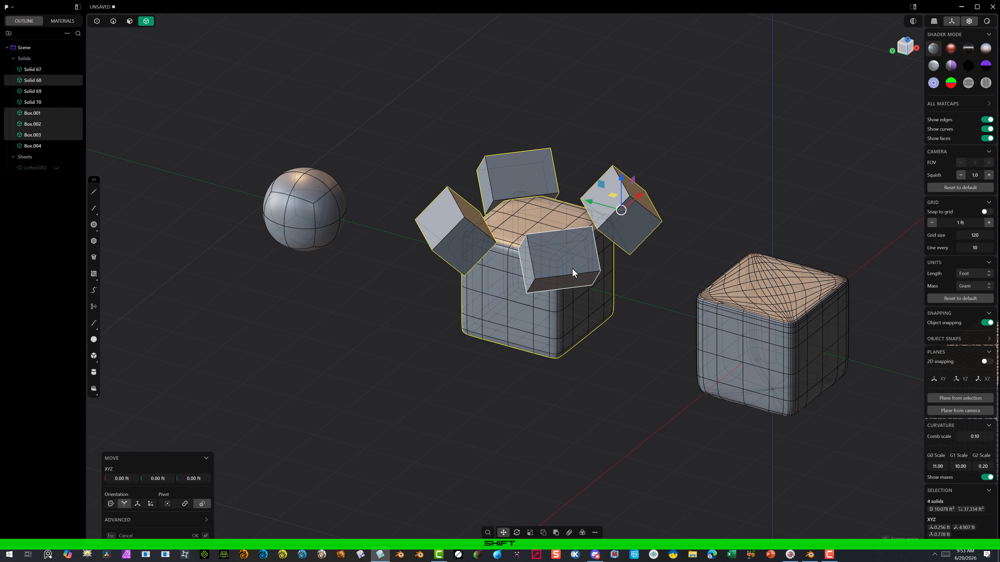
left_click(572, 272, "shift")
key("shift+d")
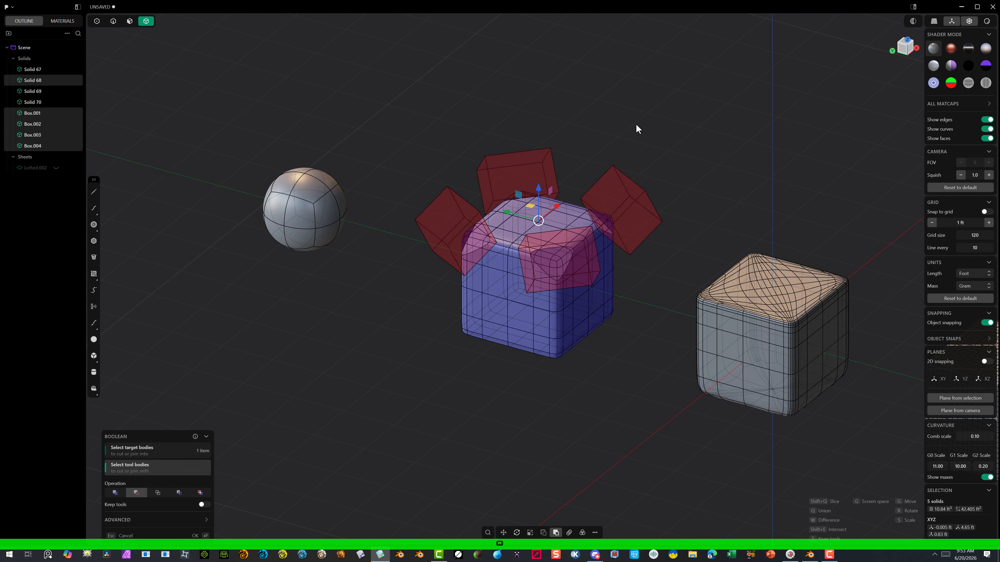
middle_click_drag(636, 124, 289, 175)
left_click(200, 537)
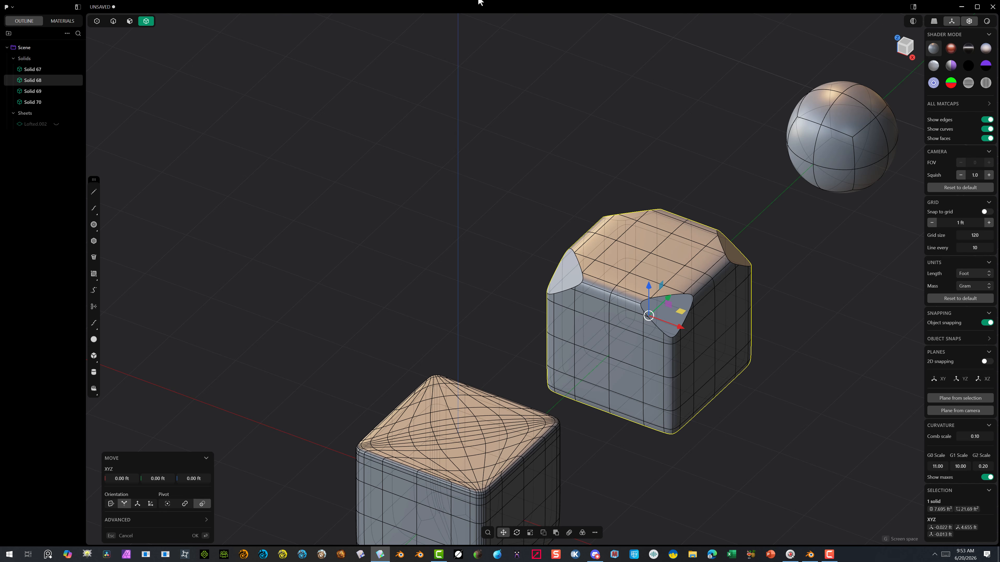
middle_click_drag(668, 220, 752, 277)
scroll(752, 277, "up", 5)
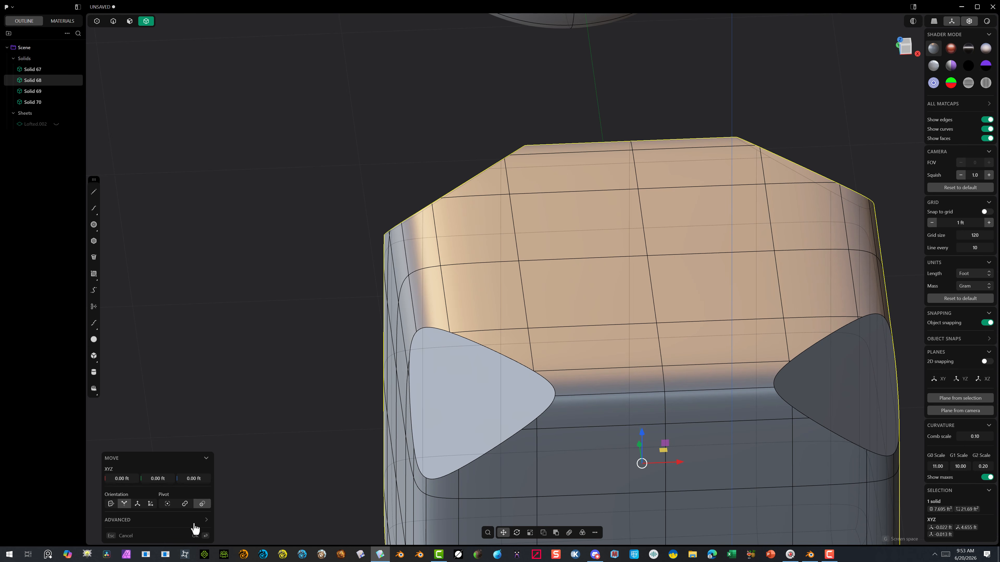
left_click(195, 536)
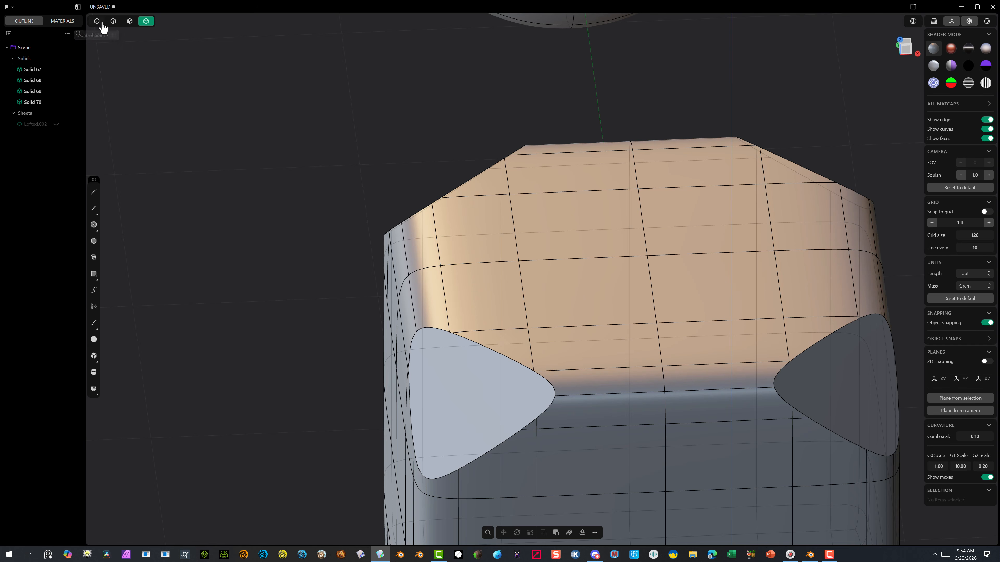
Fillet the edge loops around all four corner cuts with a conic fillet of about 0.0762 ft
left_click(113, 20)
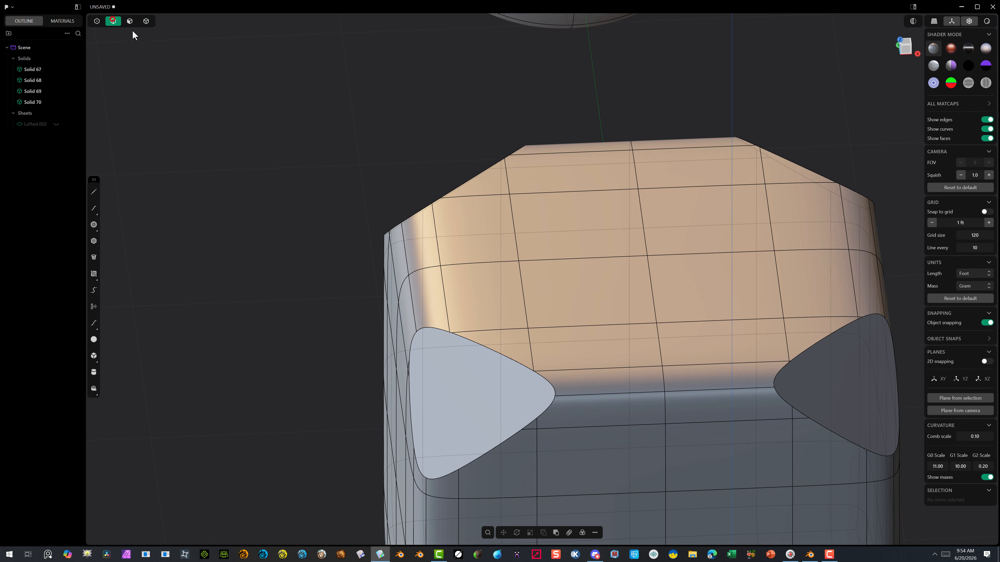
left_click(495, 355, "alt")
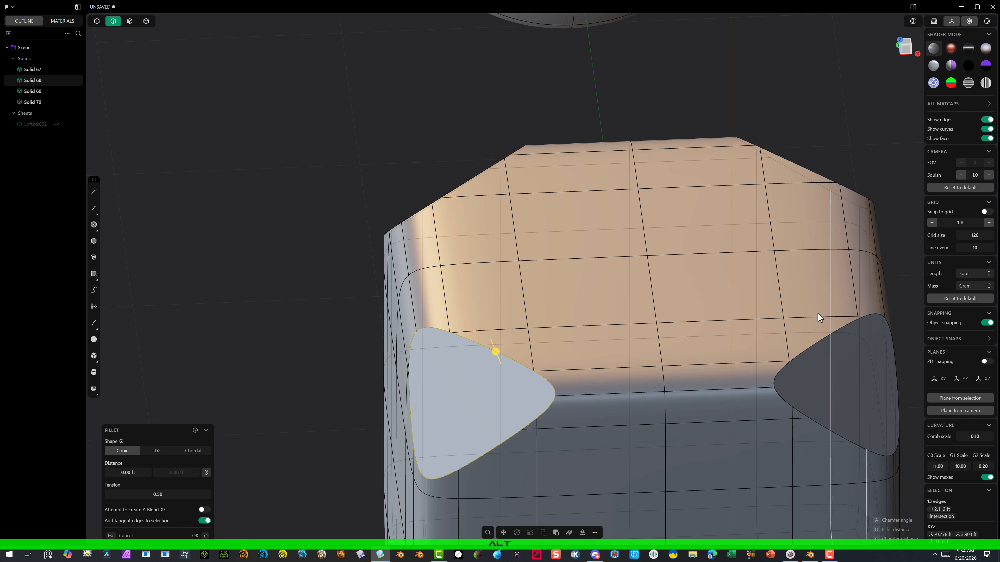
left_click(826, 337, "alt+shift")
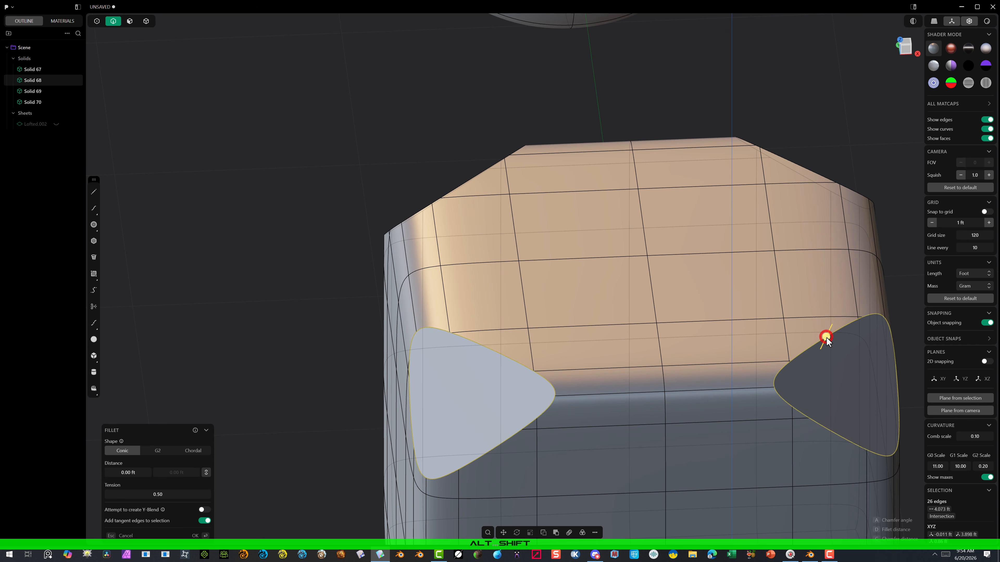
left_click(796, 160, "alt+shift")
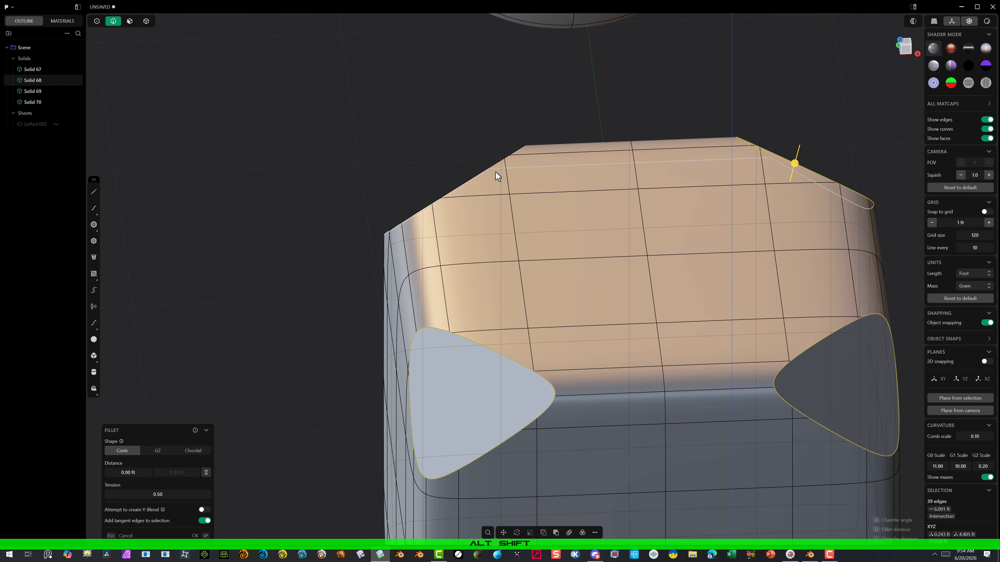
left_click_drag(477, 179, 473, 177)
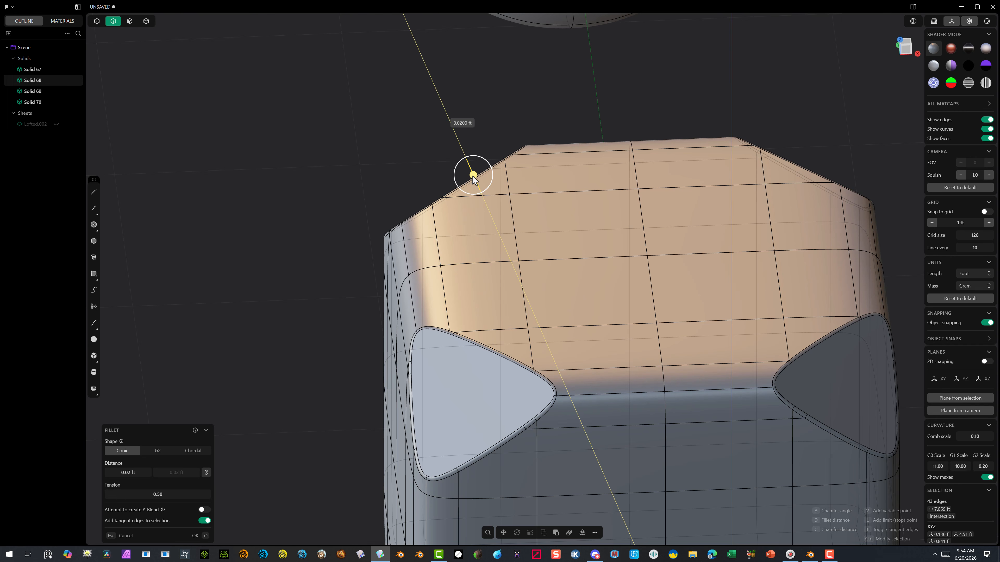
left_click_drag(472, 174, 466, 166)
scroll(449, 235, "down", 7)
middle_click_drag(467, 269, 613, 278)
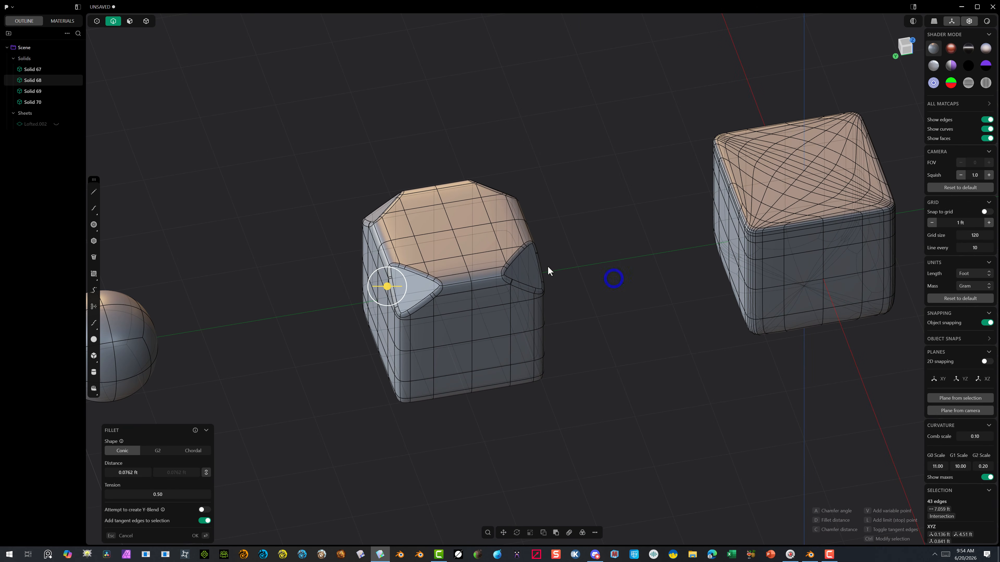
left_click(195, 535)
Examine the shading of the filleted corner cuts from several angles with edges hidden, restoring the edge display when done
key("g")
scroll(544, 156, "up", 3)
scroll(544, 152, "up", 3)
middle_click_drag(506, 171, 486, 176)
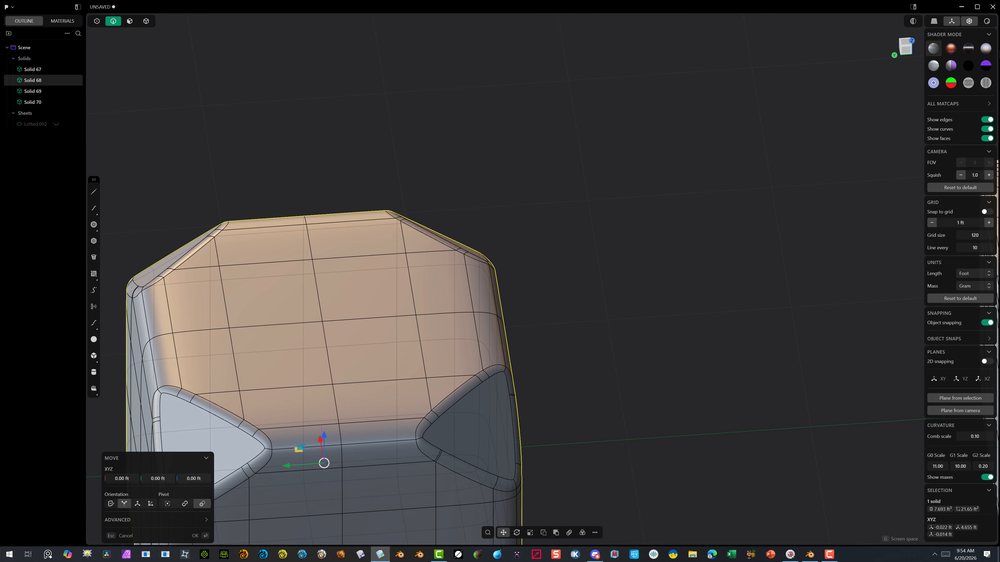
left_click(986, 120)
mouse_move(728, 252)
middle_mouse_down()
mouse_move(600, 218)
mouse_move(609, 224)
middle_mouse_up()
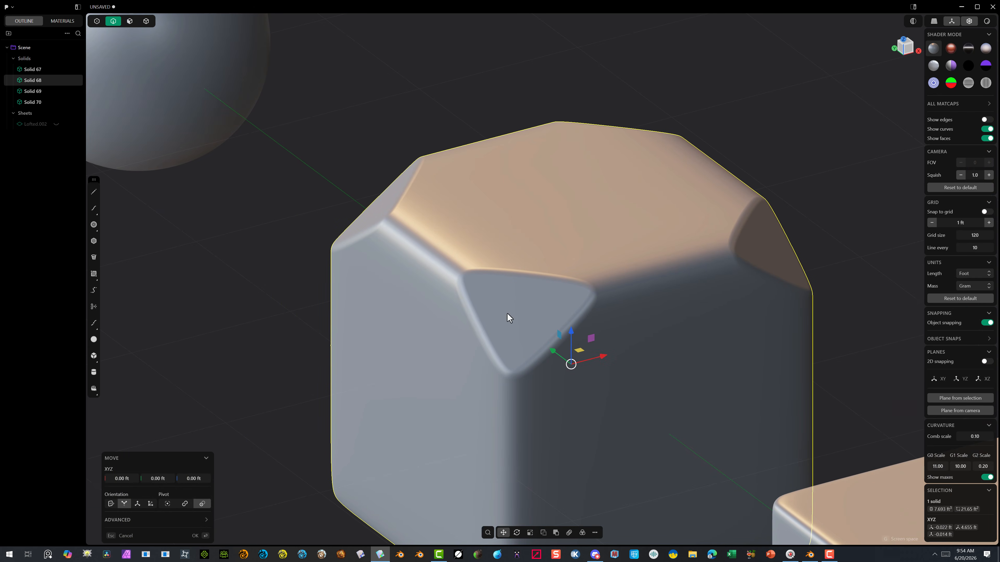
mouse_move(507, 314)
middle_mouse_down()
mouse_move(513, 330)
mouse_move(420, 268)
mouse_move(472, 311)
mouse_move(496, 310)
middle_mouse_up()
scroll(435, 293, "down", 5)
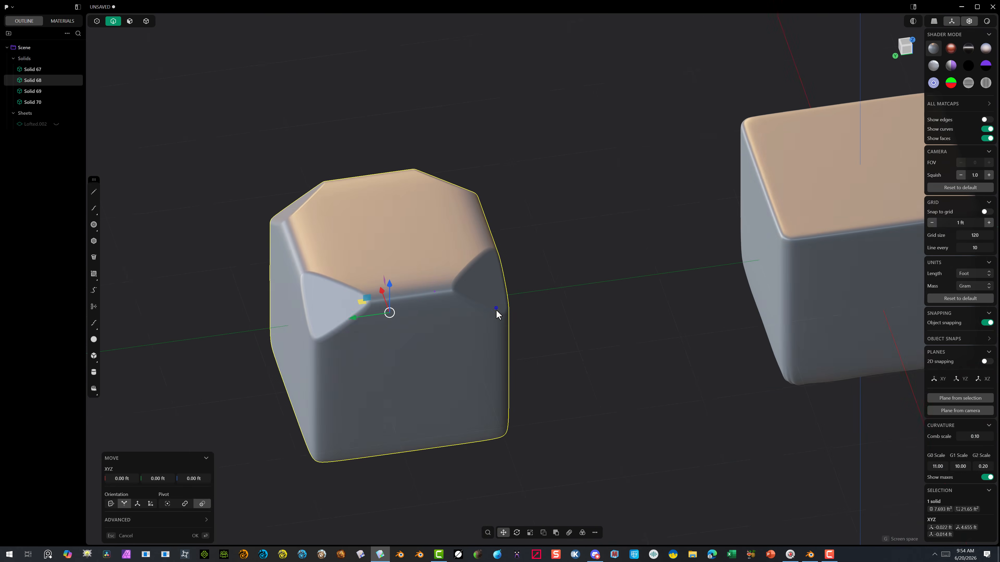
scroll(307, 285, "up", 5)
middle_click_drag(307, 285, 275, 276)
scroll(275, 275, "up", 3)
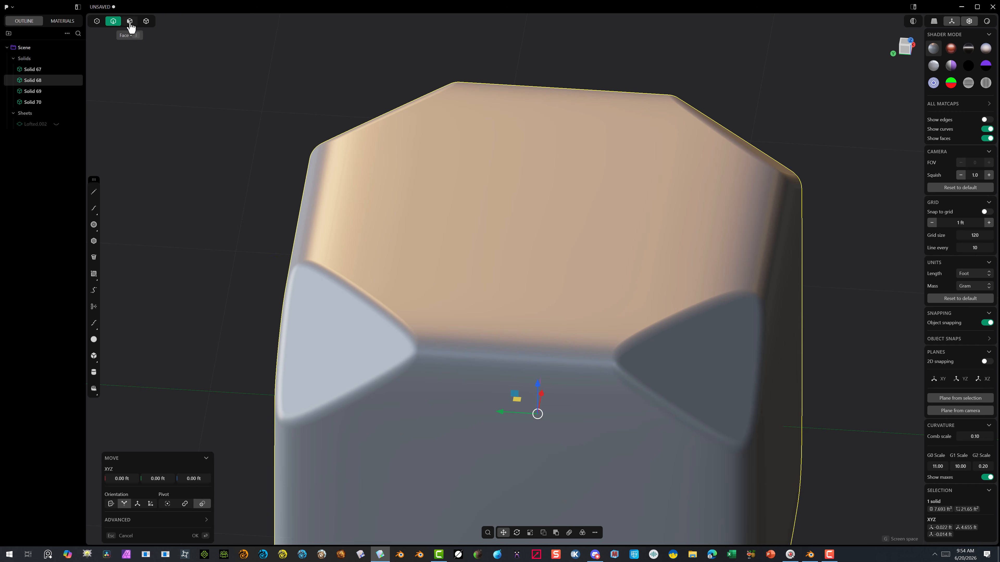
left_click(195, 537)
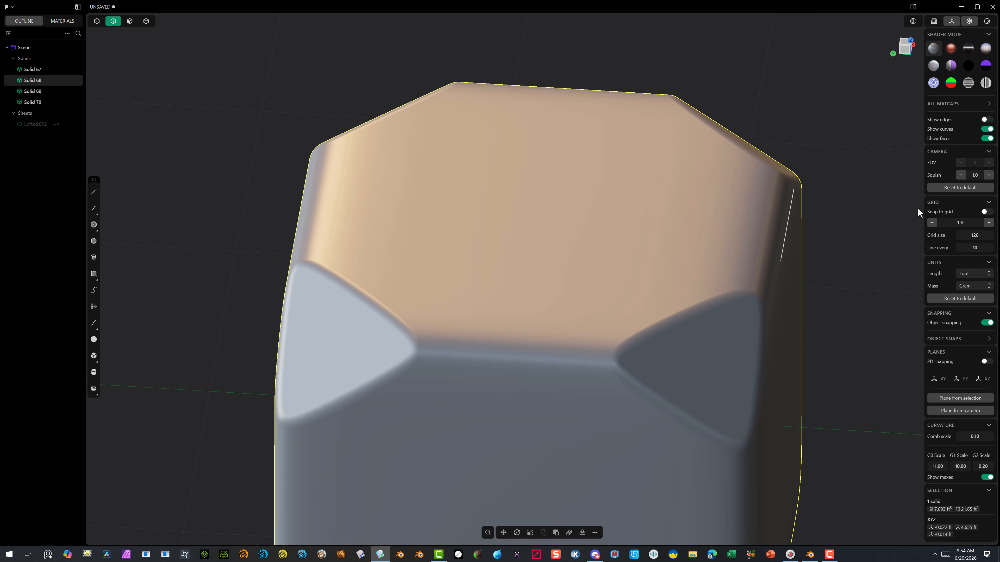
left_click(985, 119)
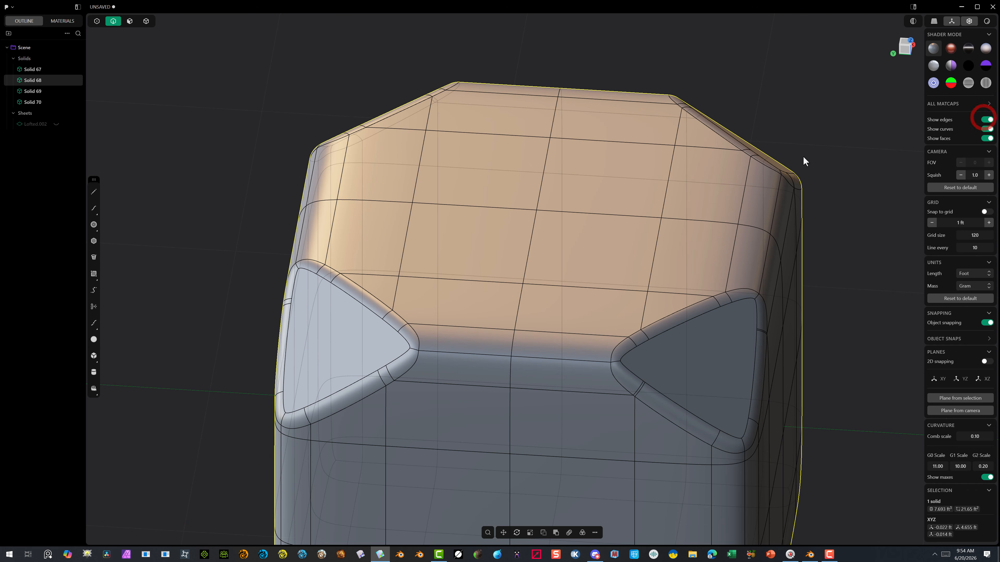
left_click(134, 260)
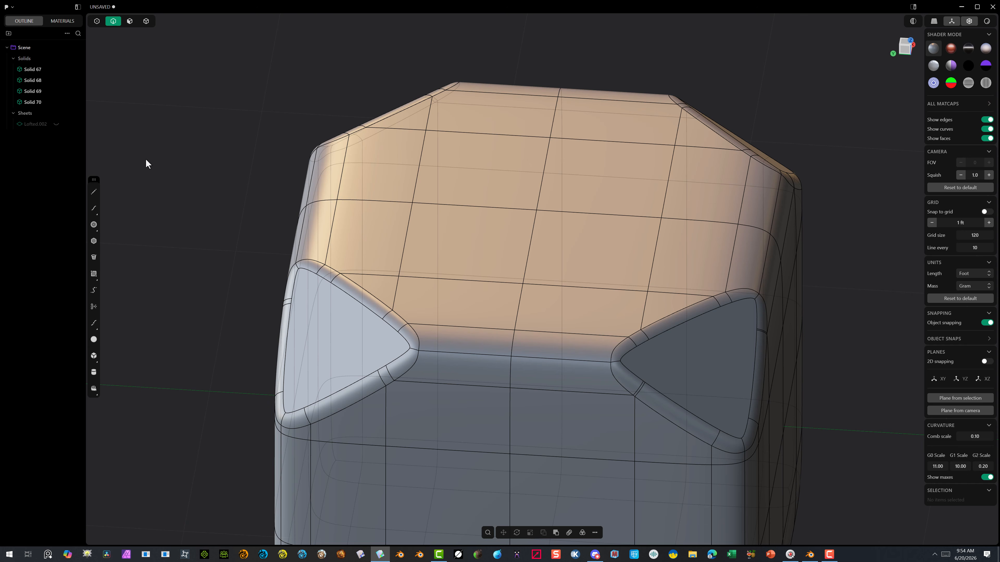
Offset the outline of one triangular corner face inward by about 0.0953 ft with round gap fill, and copy the offset distance
left_click(129, 22)
left_click(341, 332)
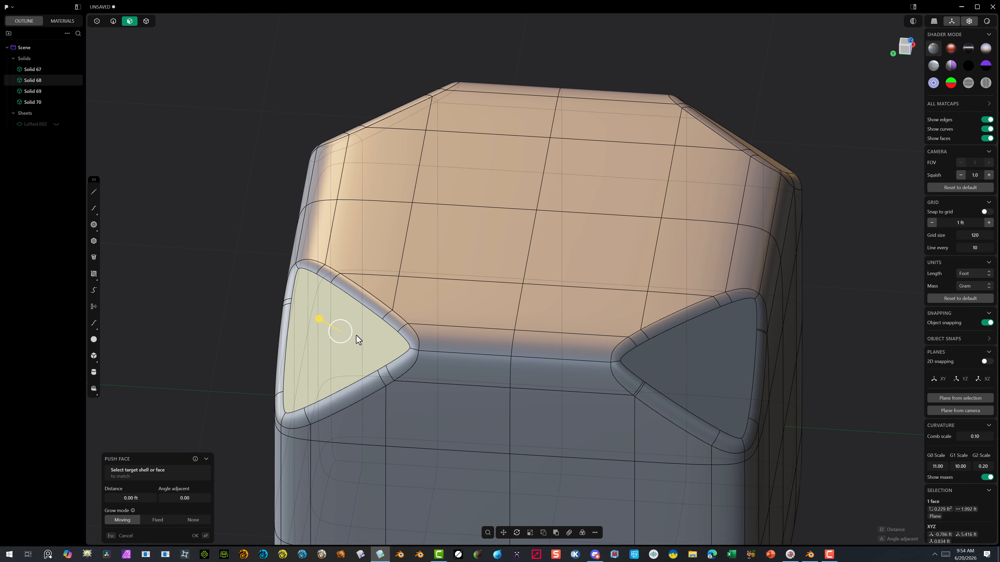
key("ctrl+z")
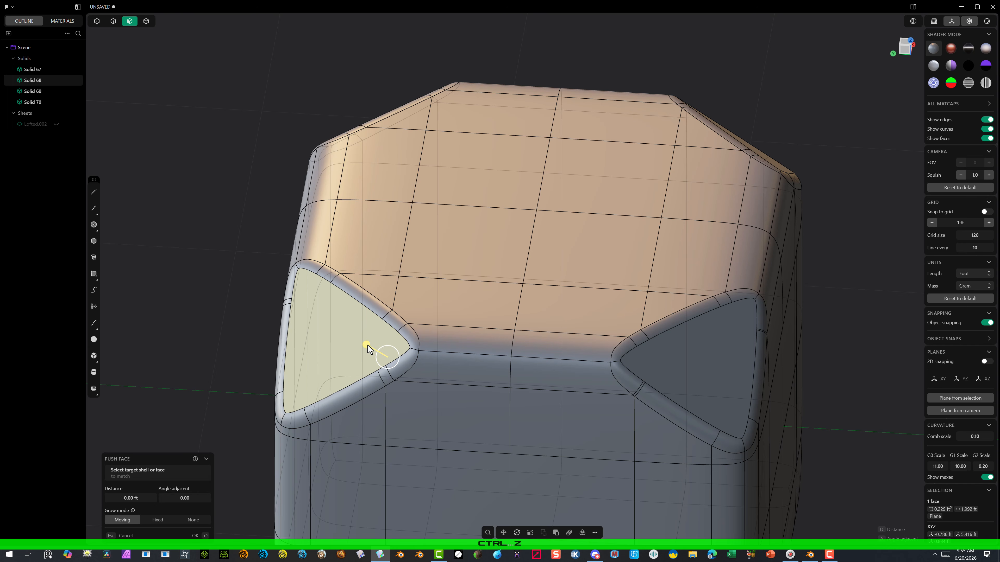
key("o")
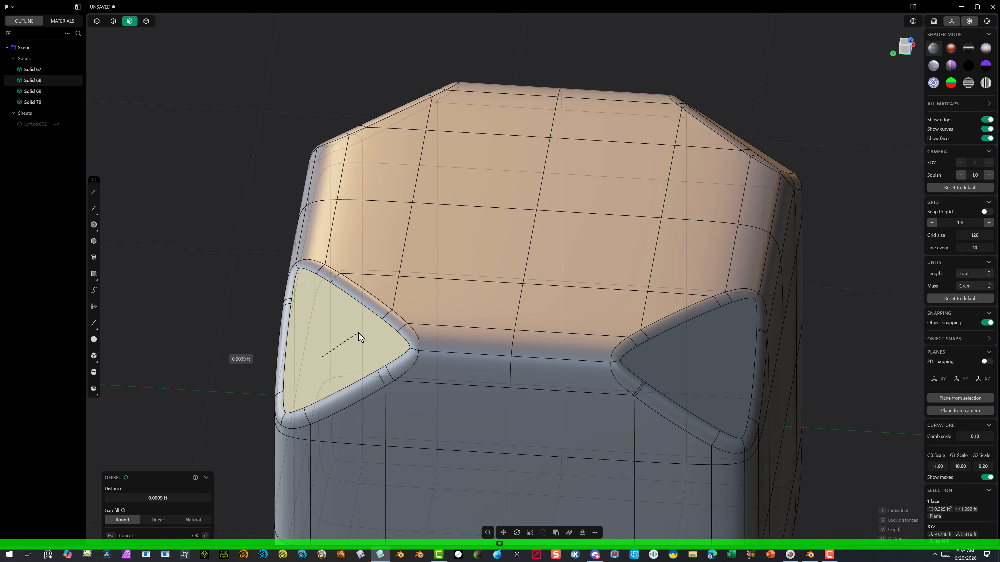
left_click(370, 317)
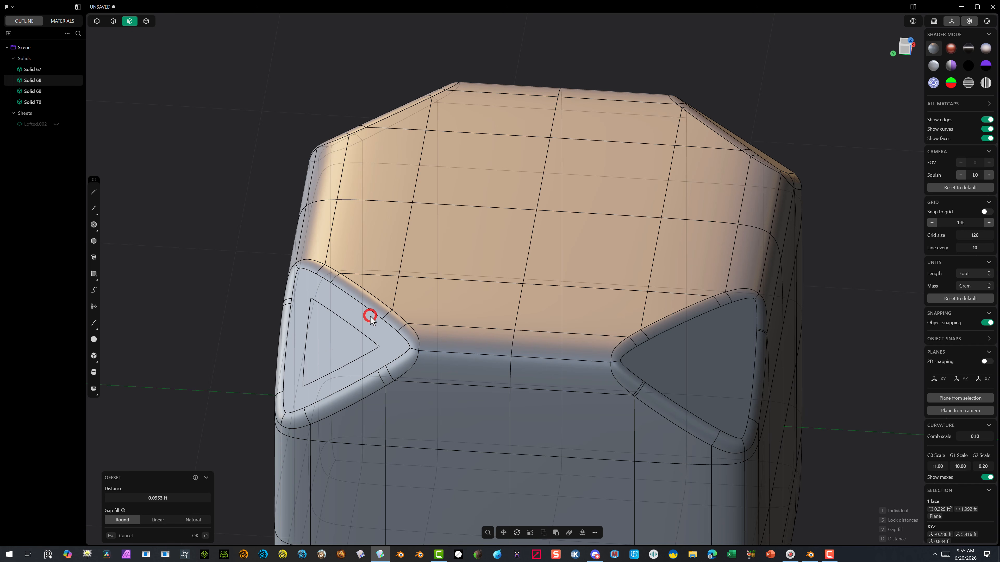
left_click(181, 498)
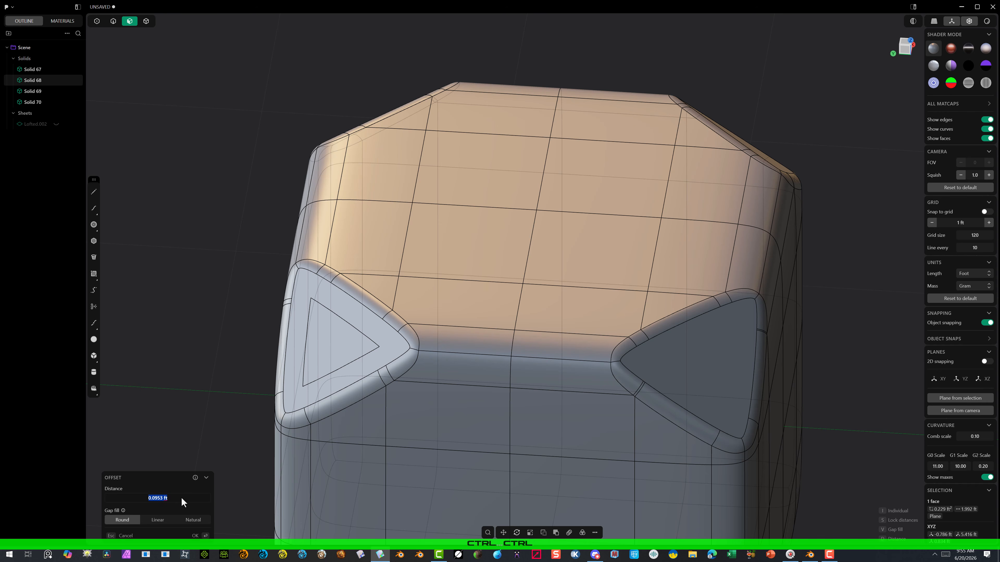
key("ctrl+c")
left_click(195, 535)
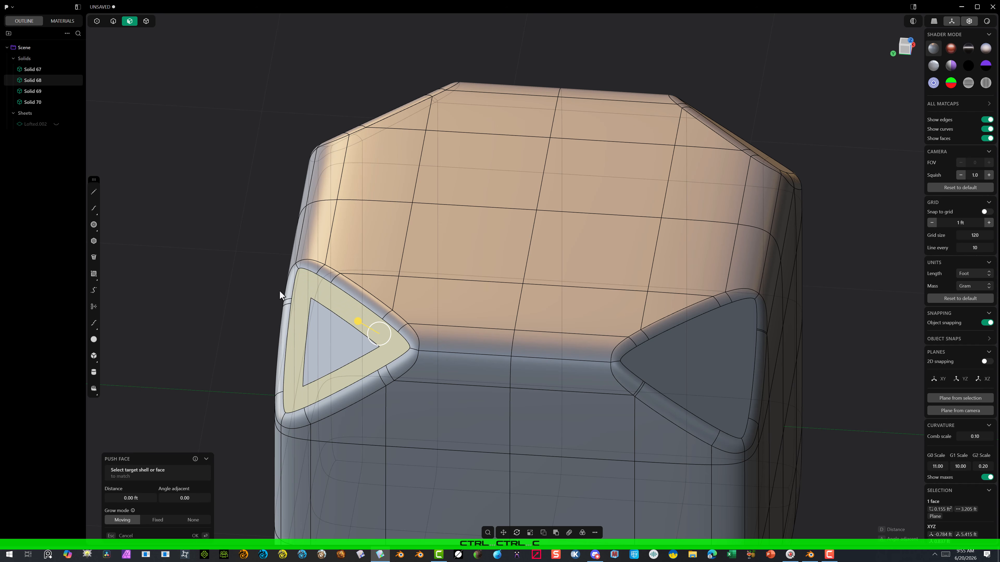
Offset the outline of the triangular face on the neighbouring corner inward by 0.0953 ft with round gap fill, reusing the copied distance
left_click(708, 339)
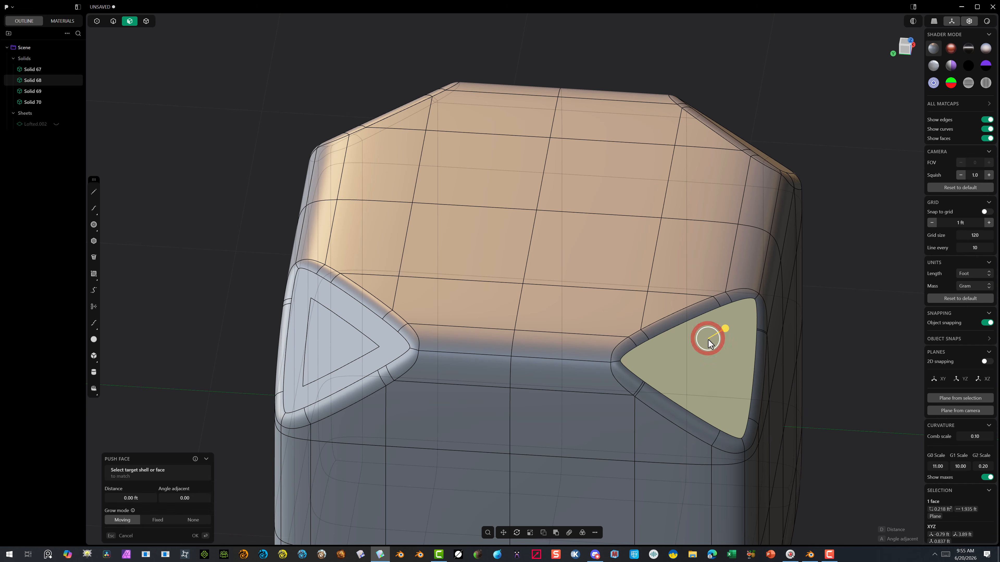
key("o")
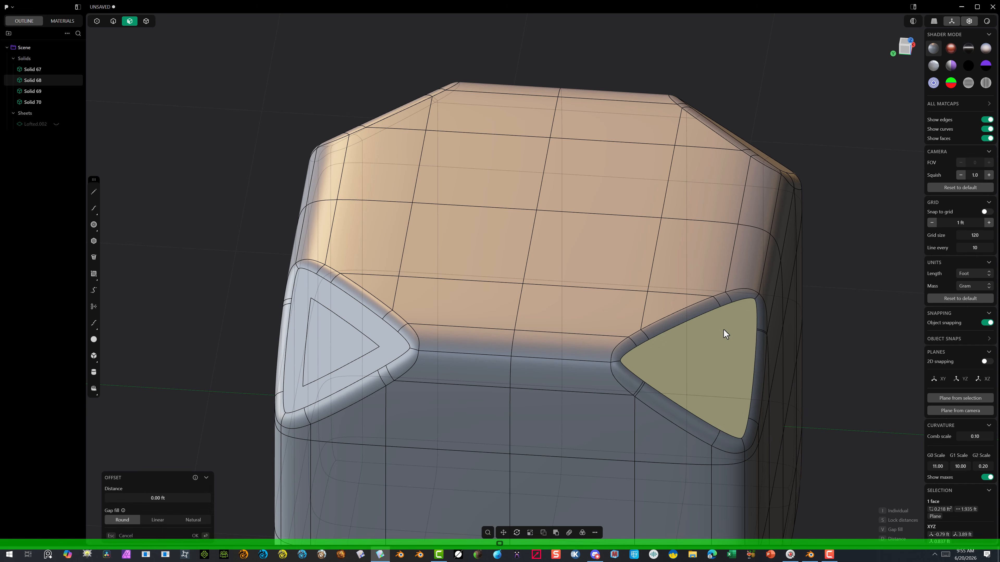
left_click(739, 311)
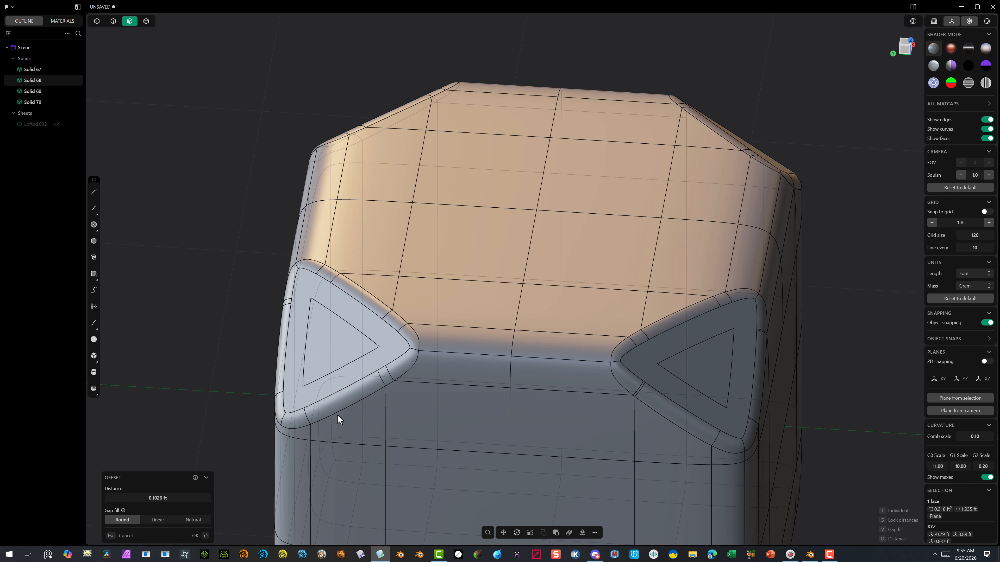
left_click(189, 498)
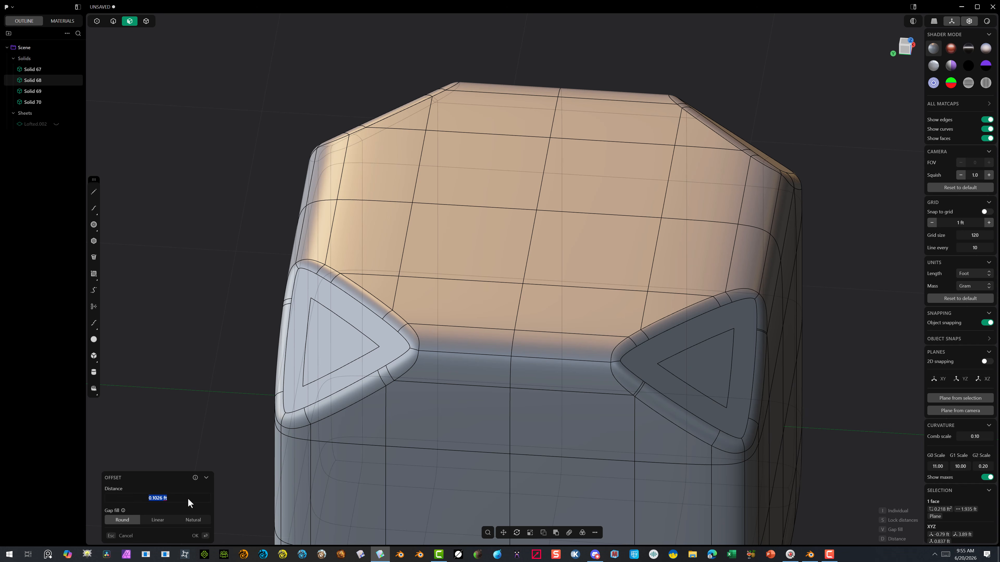
key("ctrl+v")
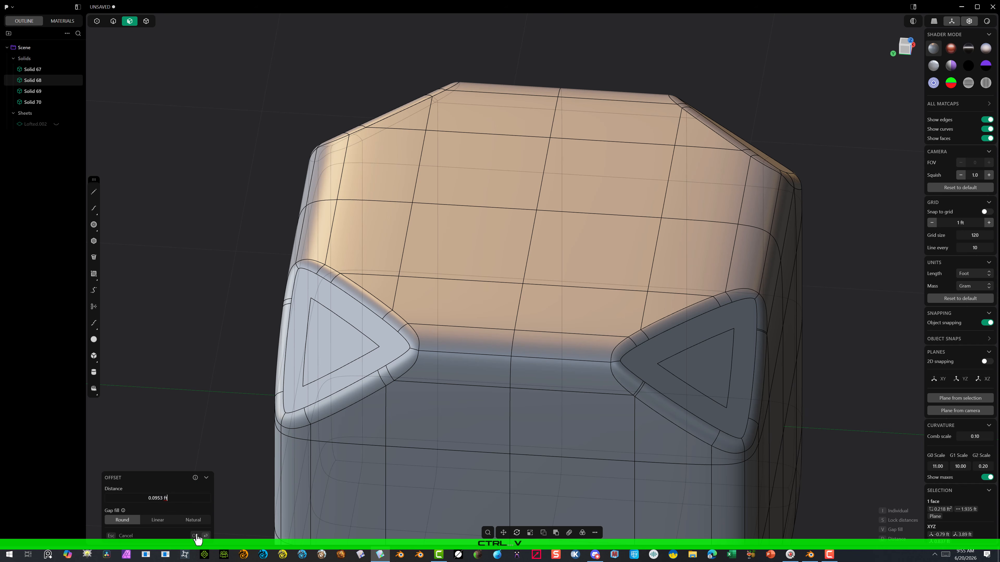
left_click(206, 387)
Extrude the inner triangle of the first offset corner into the cube by about 0.1998 ft to cut a pocket
middle_click_drag(415, 283, 483, 235)
scroll(858, 199, "up", 2)
scroll(555, 393, "down", 5)
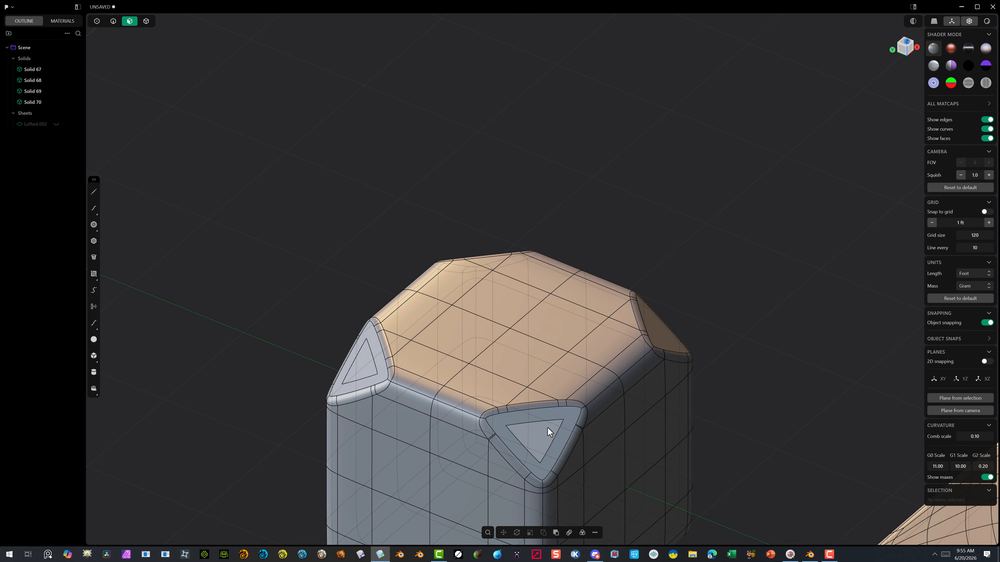
left_click(540, 432)
key("ctrl+z")
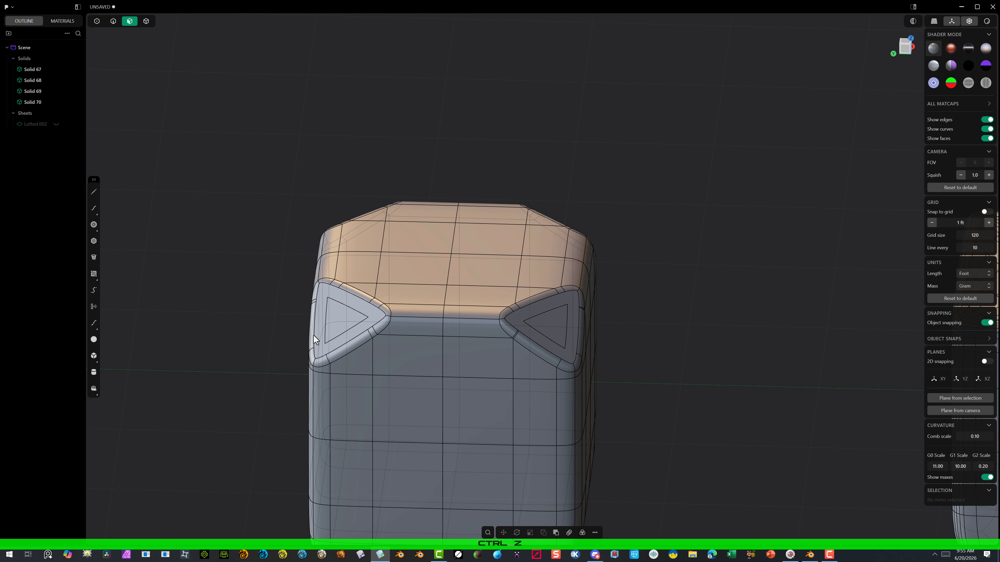
left_click(341, 317)
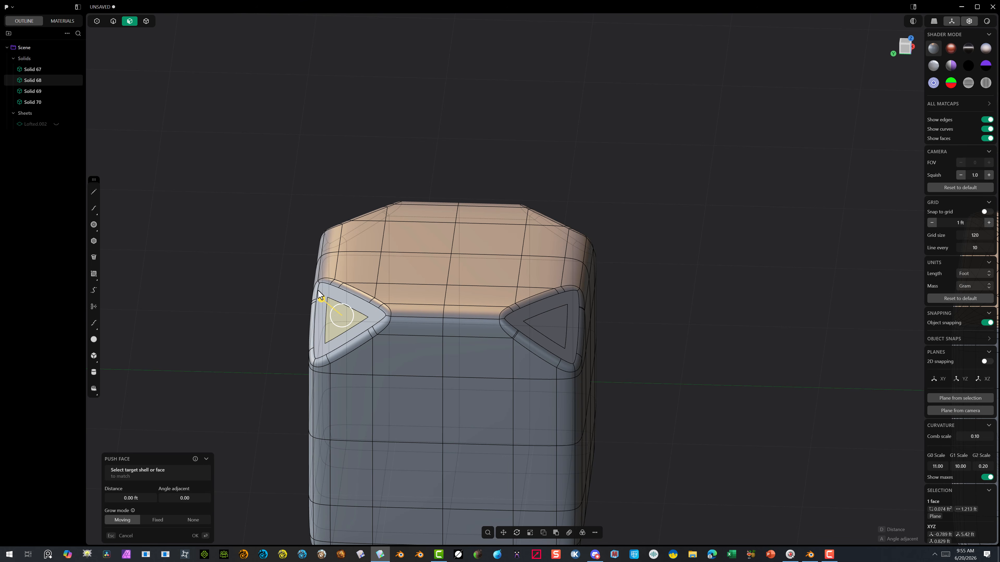
key("e")
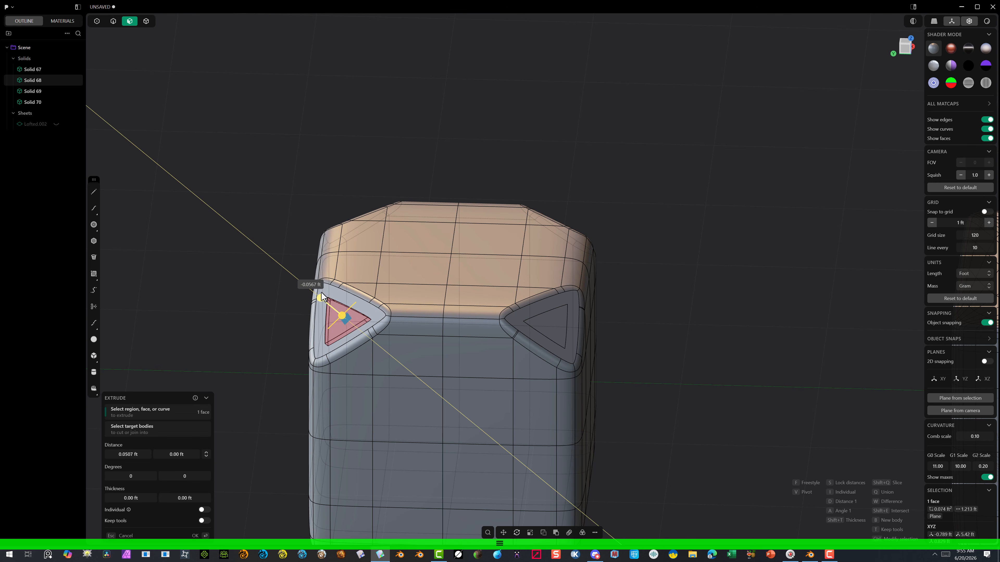
left_click_drag(322, 296, 331, 307)
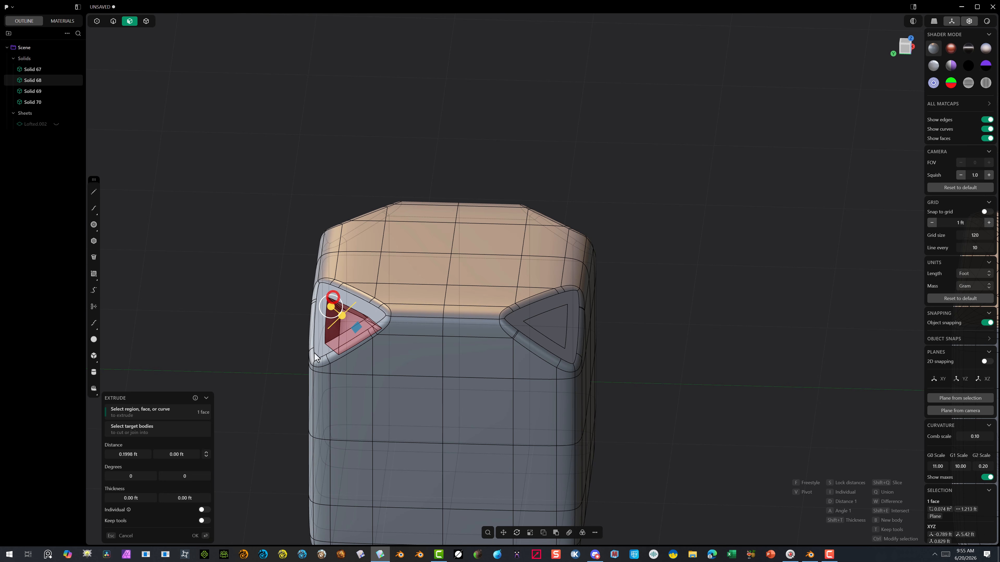
left_click(195, 536)
Extrude the inner triangle of the neighbouring corner into the cube by about 0.1453 ft to cut a matching pocket
left_click(549, 322)
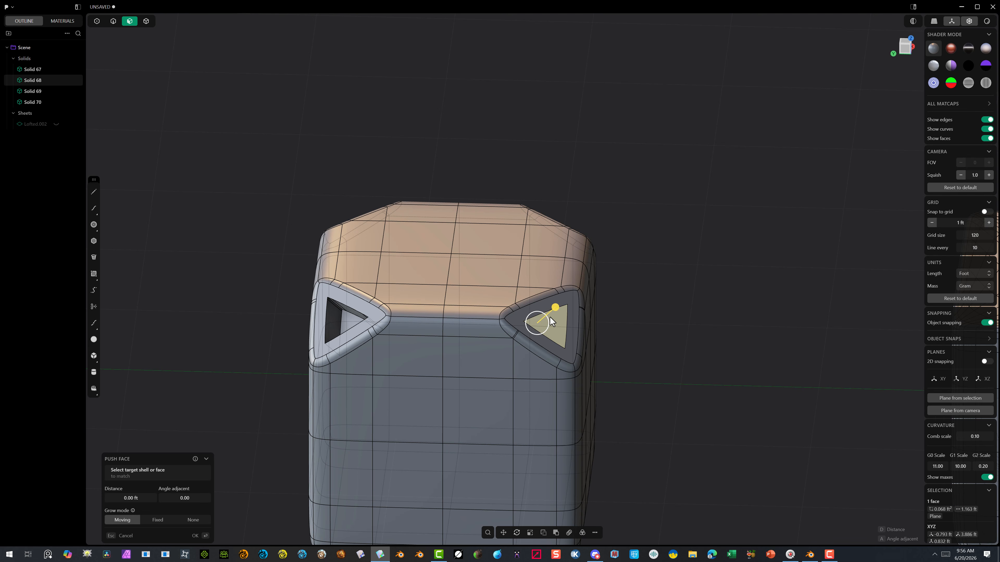
key("e")
left_click_drag(555, 307, 537, 326)
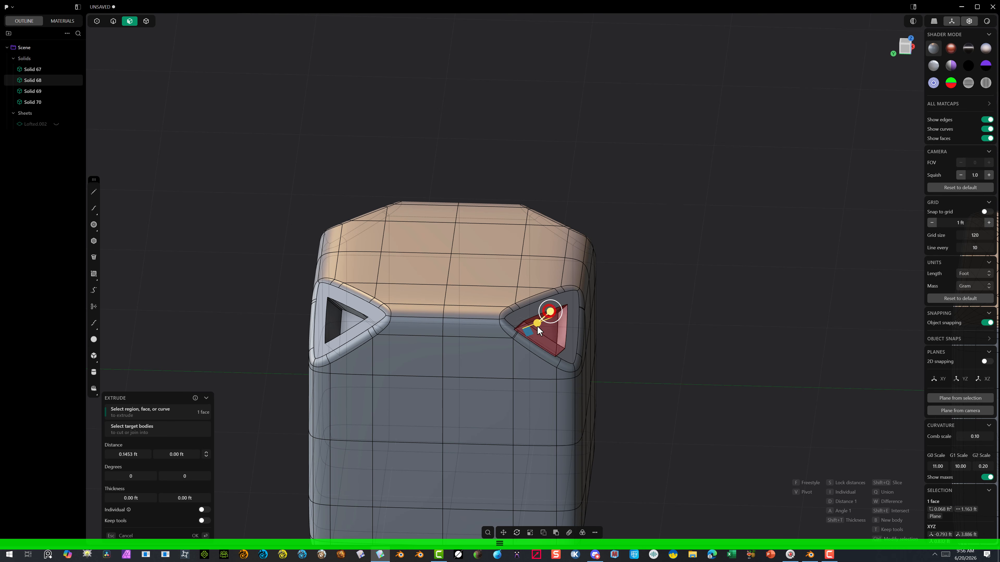
left_click(202, 532)
Fillet the three depth edges at the corners of the first triangular pocket with a conic fillet of about 0.0209 ft
scroll(212, 368, "up", 5)
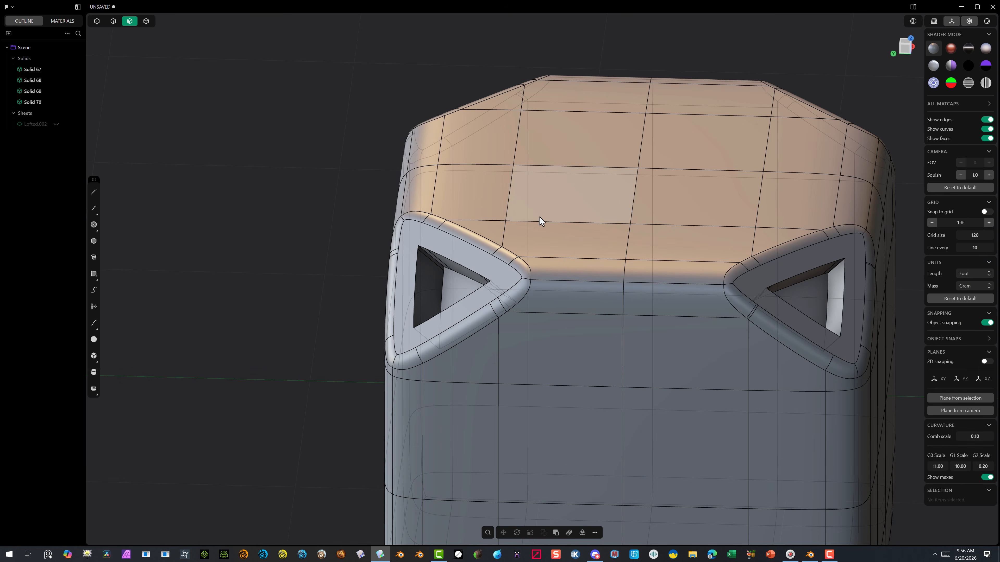
scroll(547, 208, "down", 2)
scroll(728, 244, "down", 3)
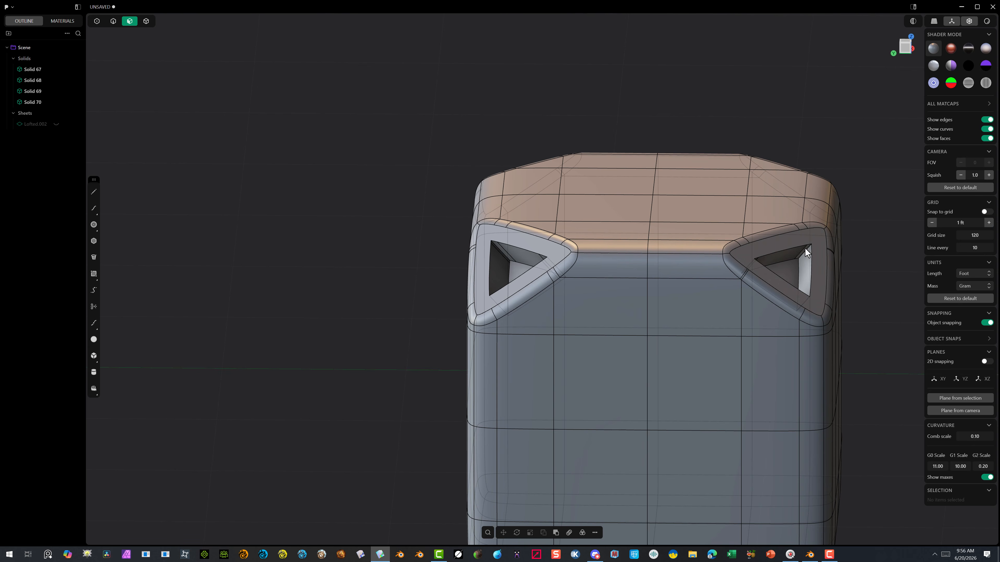
scroll(500, 235, "up", 4)
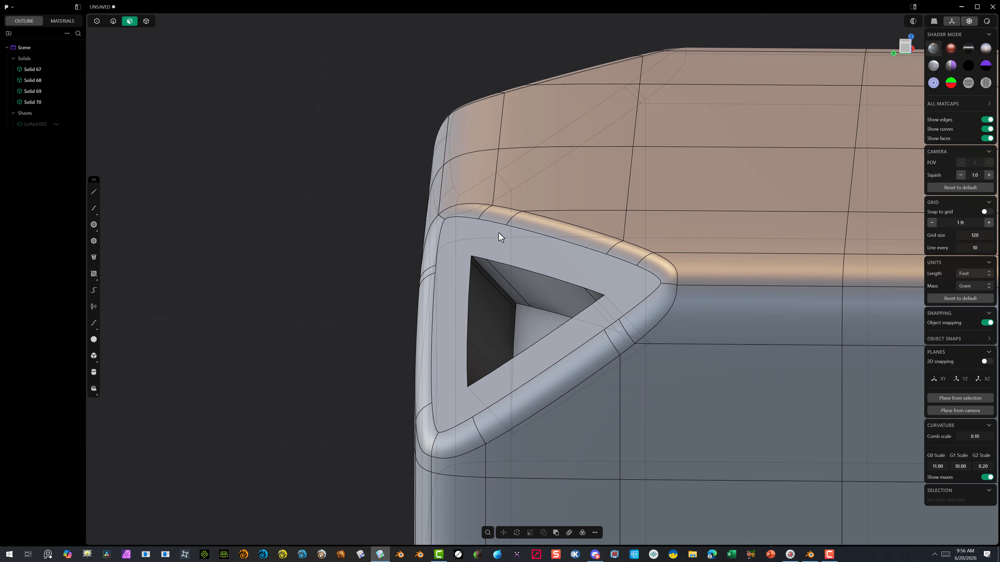
left_click(114, 25)
scroll(492, 279, "up", 3)
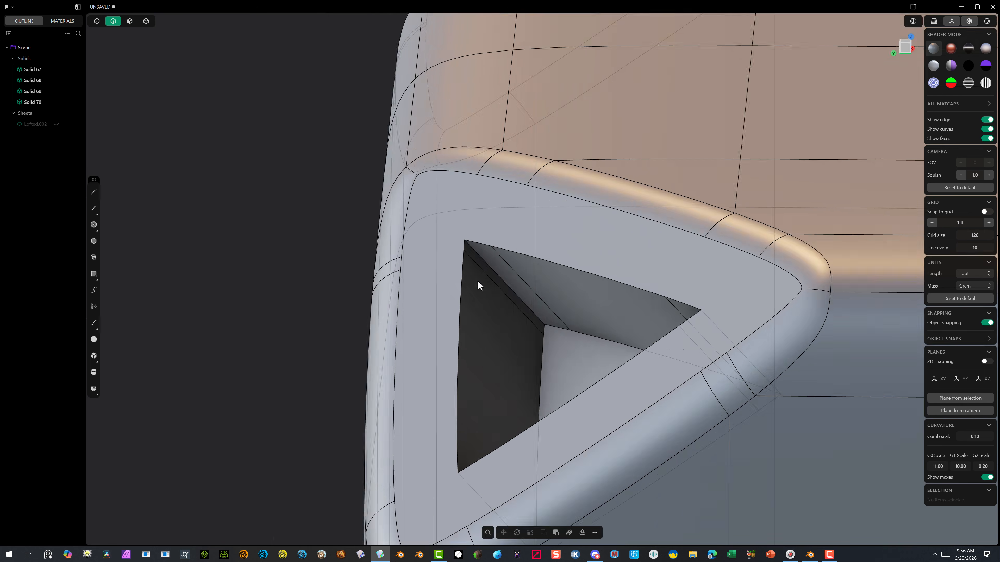
scroll(474, 237, "up", 3)
left_click(473, 231)
key("f")
scroll(559, 254, "up", 4)
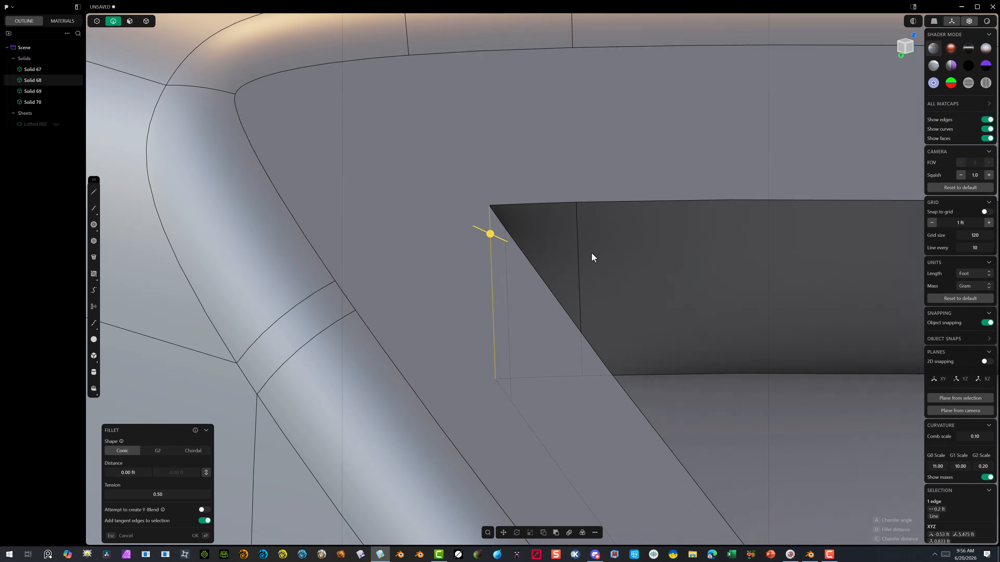
scroll(592, 252, "up", 6)
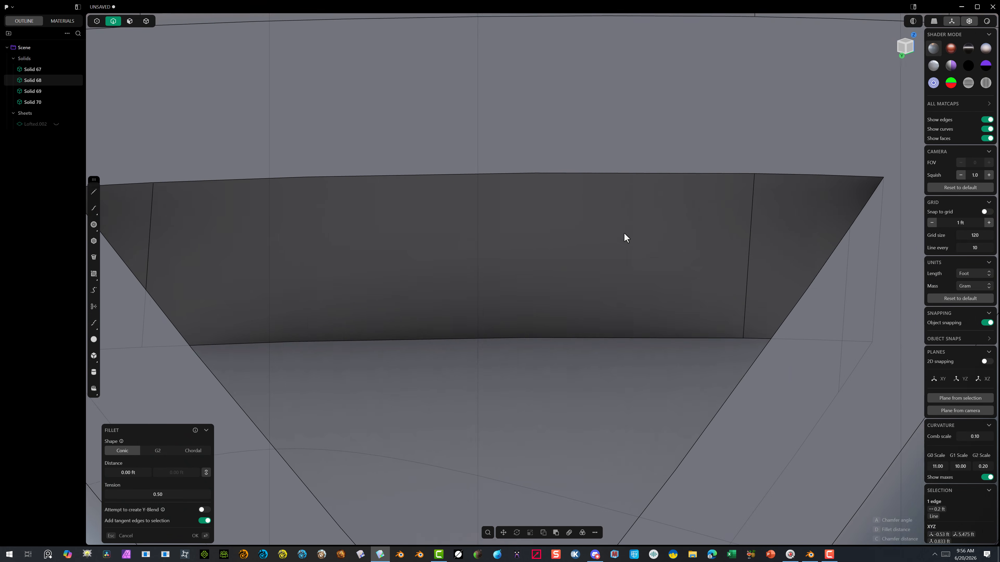
middle_click_drag(624, 232, 564, 226)
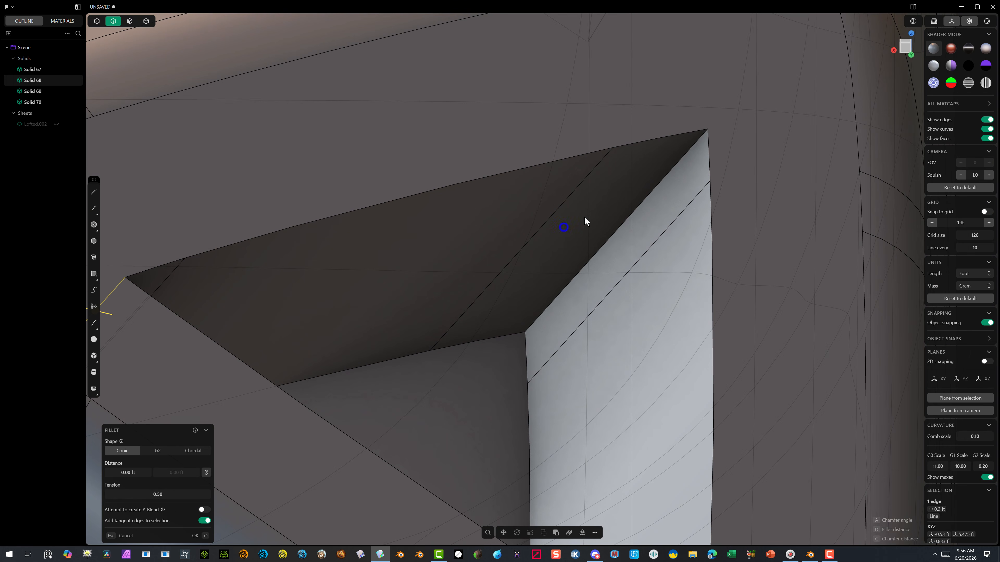
left_click(661, 181, "shift")
middle_click_drag(661, 181, 770, 324)
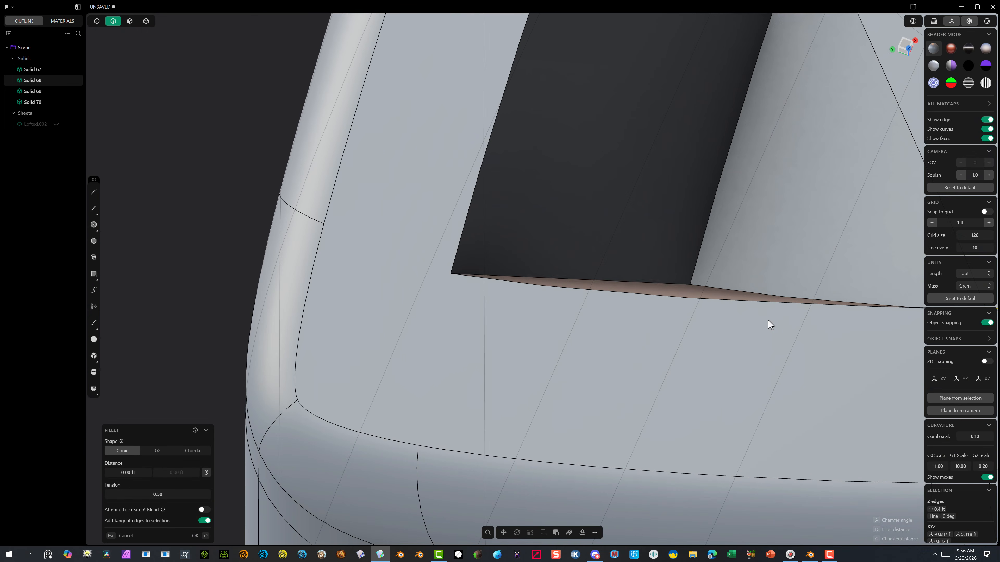
left_click(618, 279, "shift")
left_click_drag(618, 279, 636, 251)
scroll(638, 253, "down", 5)
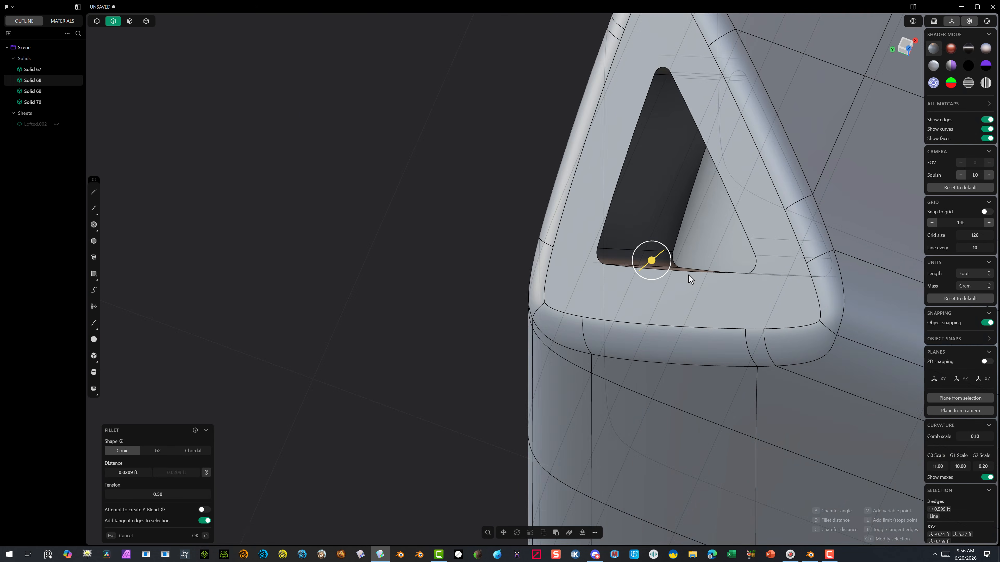
middle_click_drag(688, 275, 781, 169)
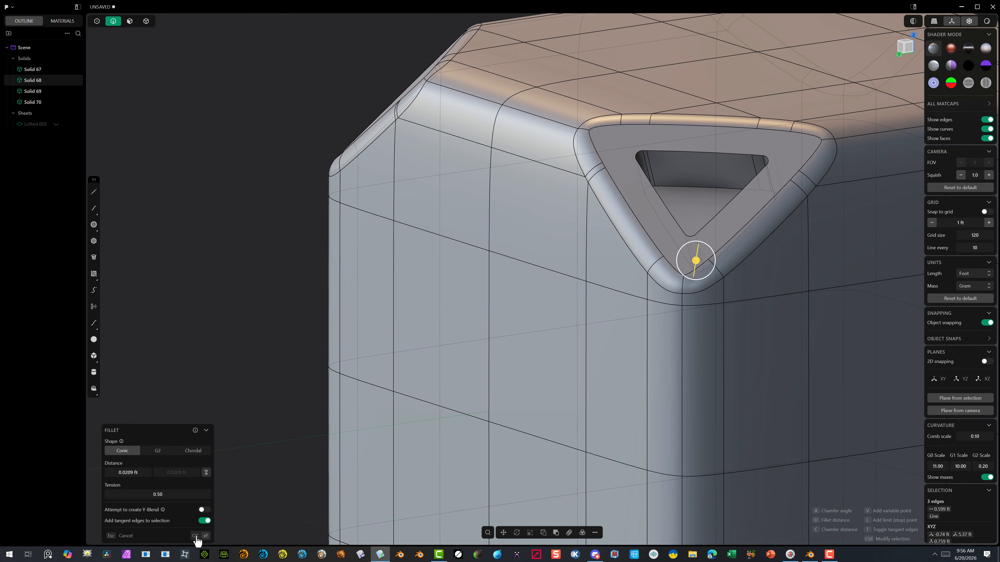
left_click(197, 534)
Chamfer the edge loop around the opening of the rounded pocket by about 0.023 ft with the offset shape
left_click(660, 196)
key("b")
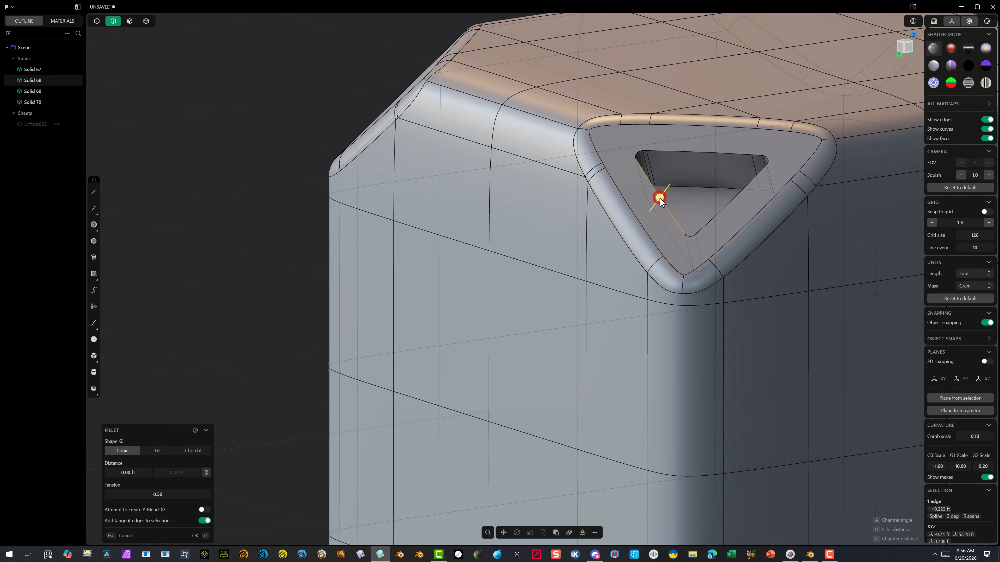
left_click_drag(660, 196, 655, 200)
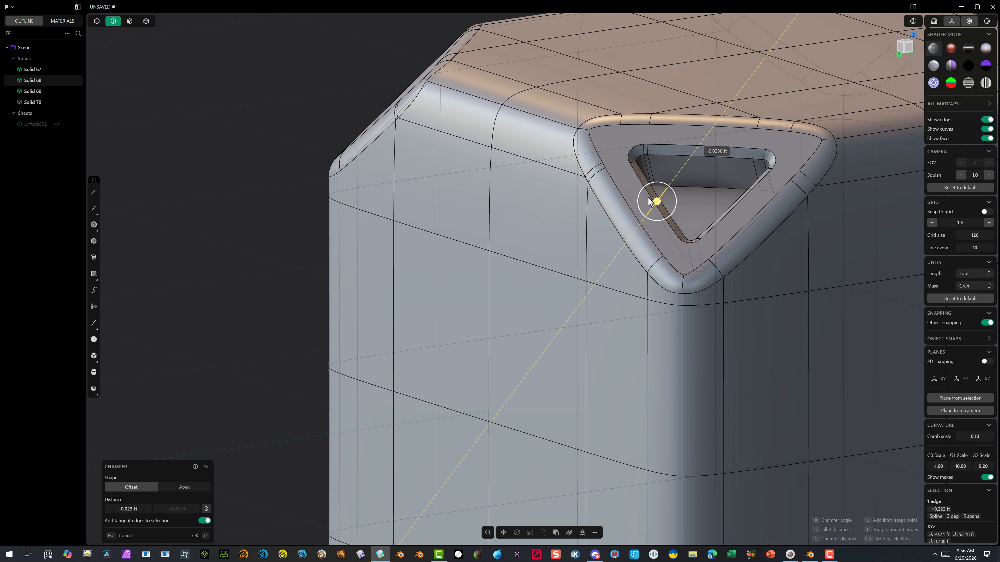
left_click(192, 536)
Examine the triangular pockets on both corners from several angles and up close
scroll(258, 435, "down", 5)
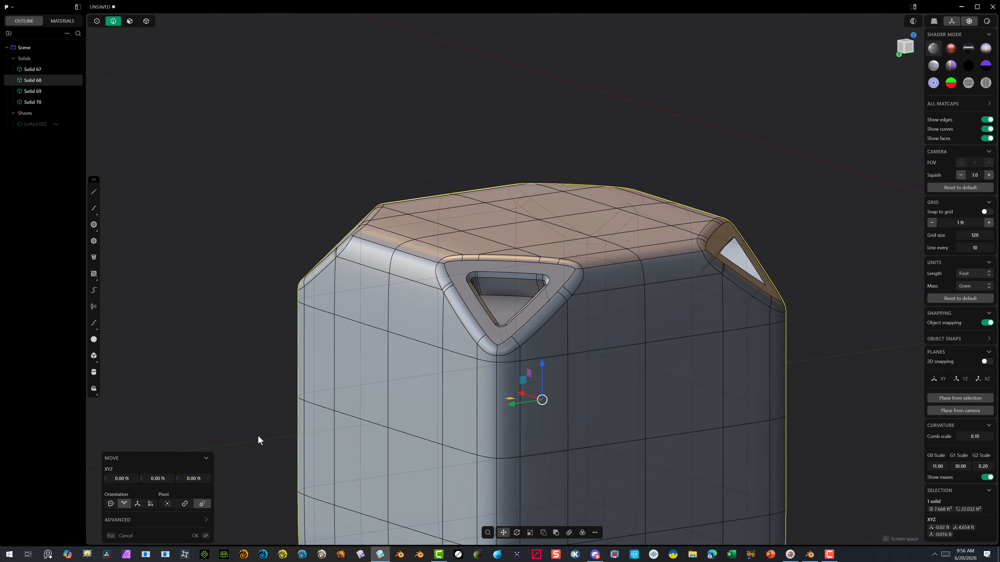
middle_click_drag(256, 434, 191, 444)
scroll(703, 451, "up", 3)
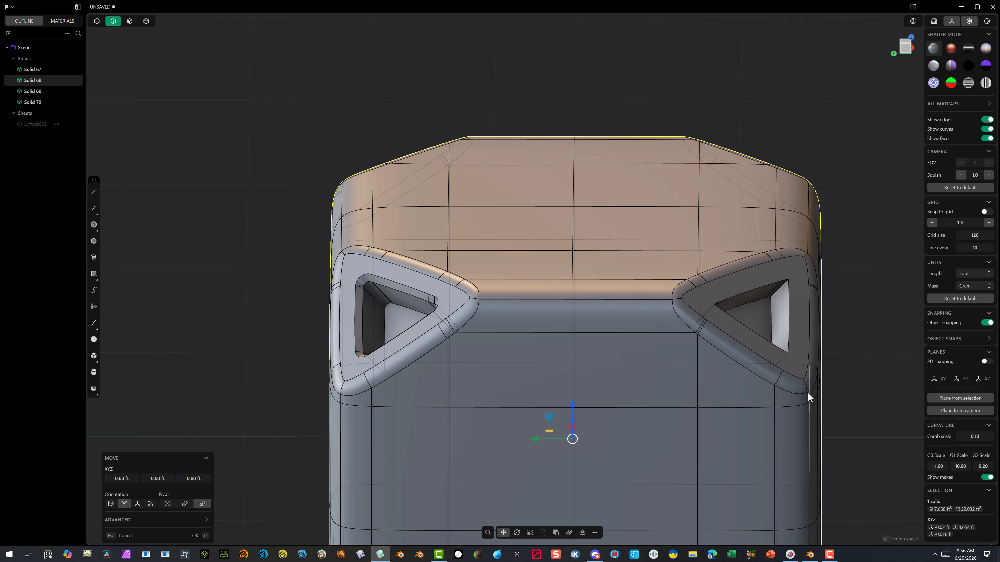
middle_click_drag(808, 393, 761, 359)
scroll(811, 313, "up", 5)
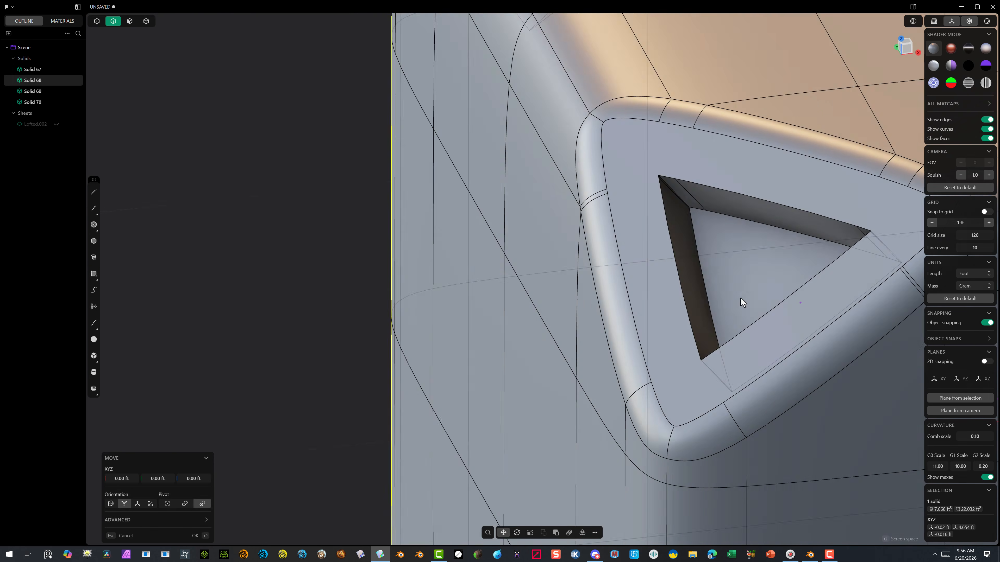
scroll(705, 223, "down", 10)
middle_click_drag(750, 240, 889, 283)
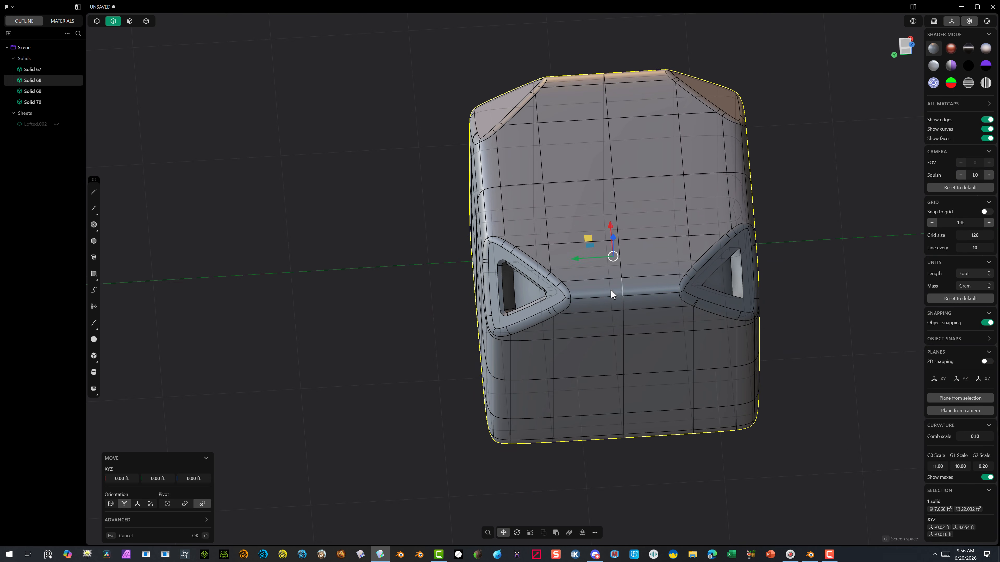
scroll(484, 290, "up", 10)
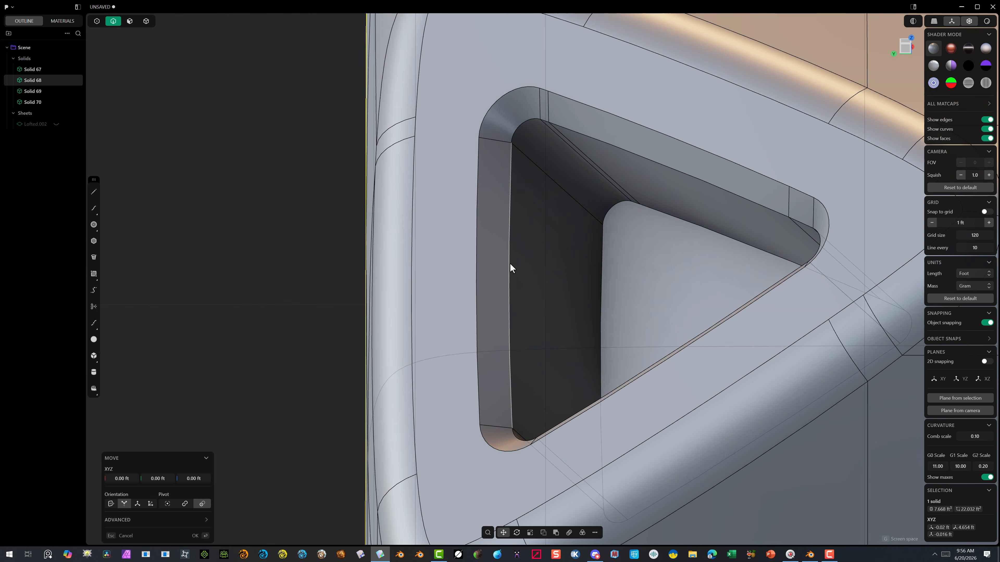
Try to fillet the inner and outer edge loops of the pocket's chamfer together with a conic fillet of about 0.0026 ft
left_click(510, 264)
key("f")
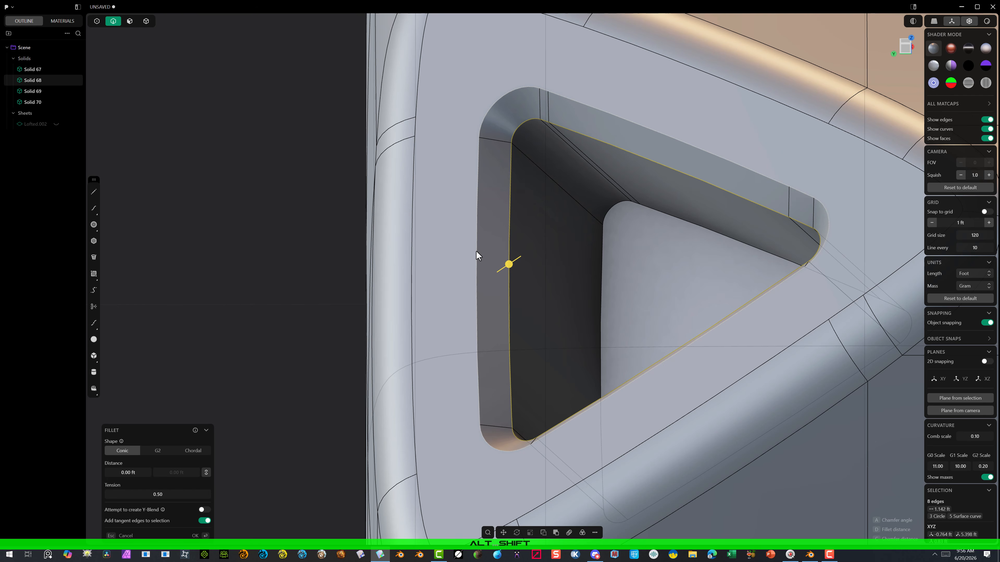
left_click(476, 252, "shift")
left_click_drag(479, 251, 476, 250)
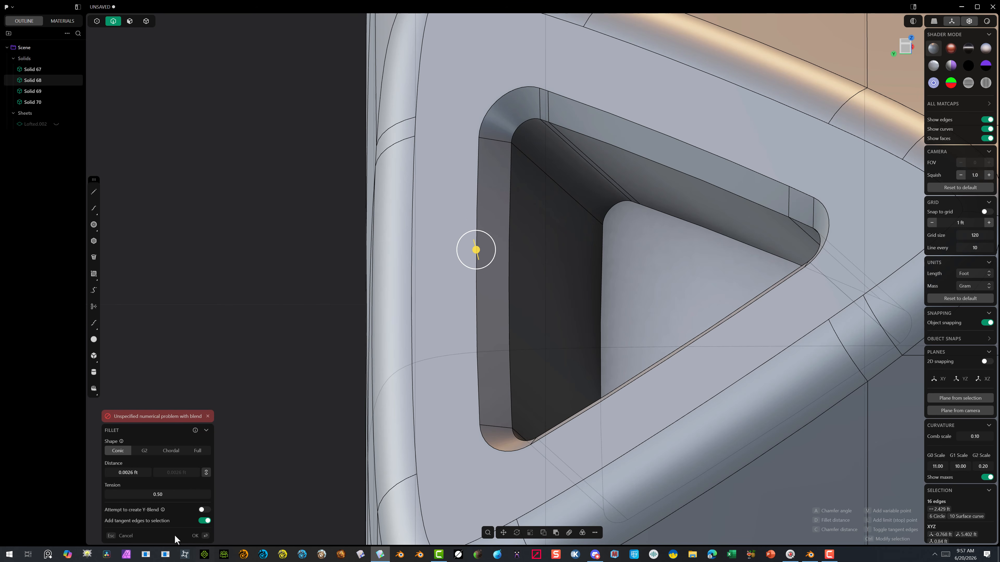
left_click(131, 534)
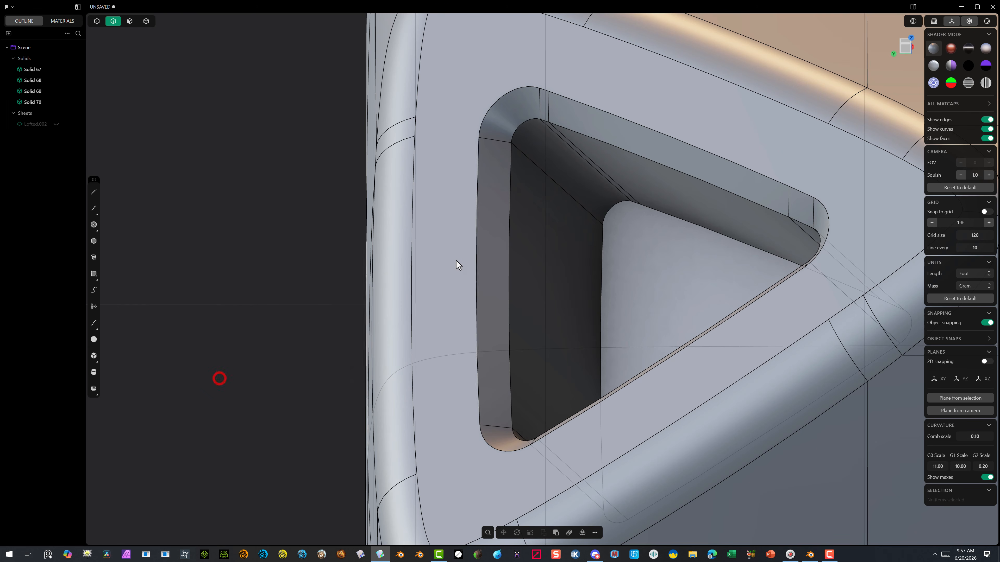
Fillet only the outer edge loop of the pocket's chamfer with a conic fillet of about 0.0077 ft
left_click(479, 249)
key("f")
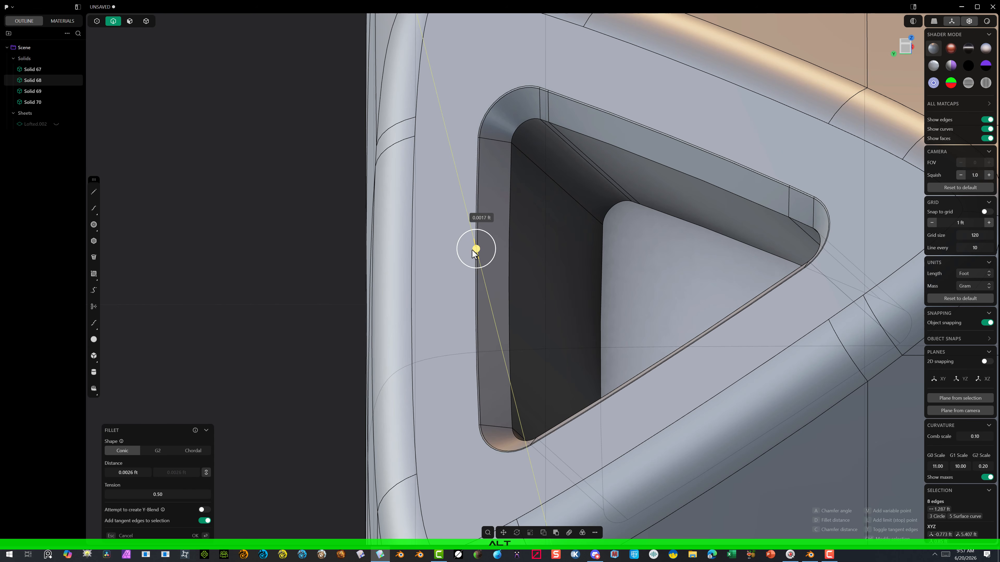
left_click_drag(466, 256, 461, 254)
left_click(196, 535)
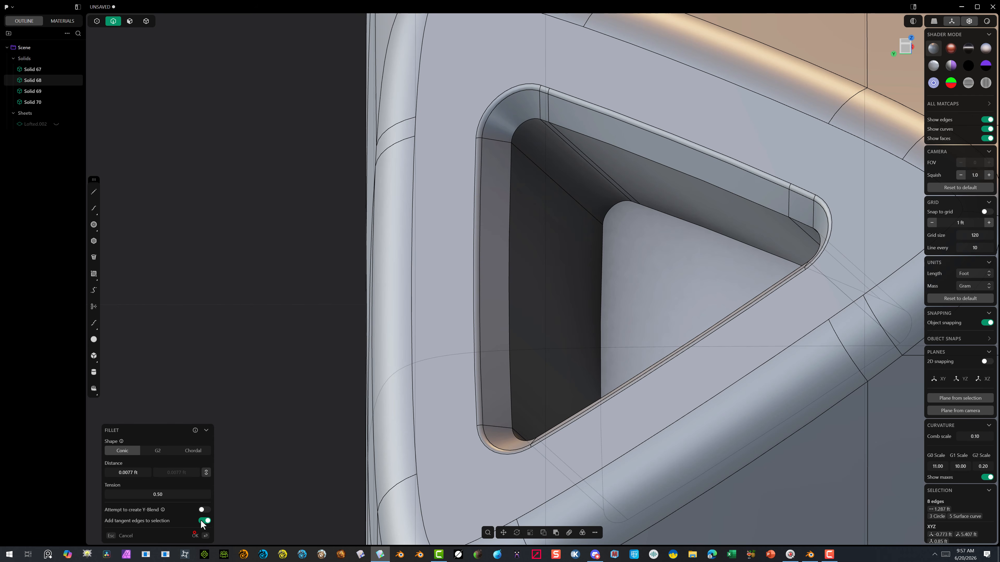
Try to fillet the inner edge loop of the pocket's chamfer with a conic fillet of about 0.0083 ft
left_click(505, 296)
key("f")
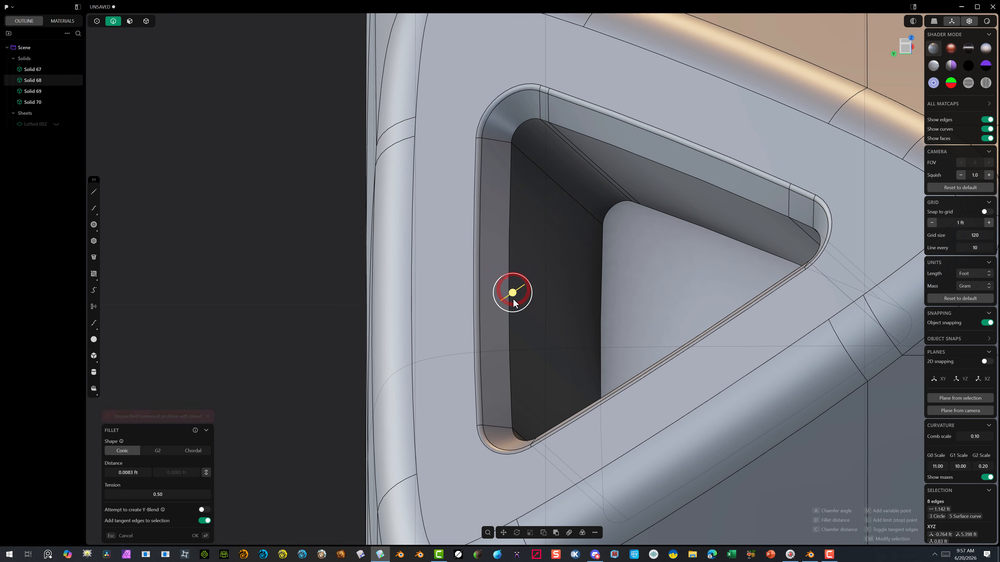
left_click(128, 537)
scroll(244, 401, "down", 4)
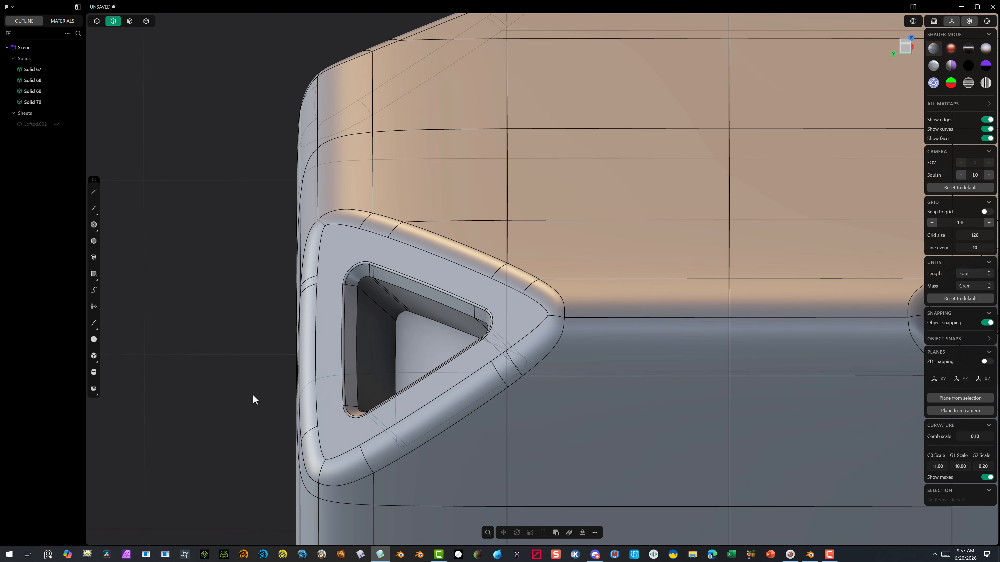
Fillet the edges around the floor of the chamfered pocket with a conic fillet of about 0.0149 ft
left_click(421, 318)
key("f")
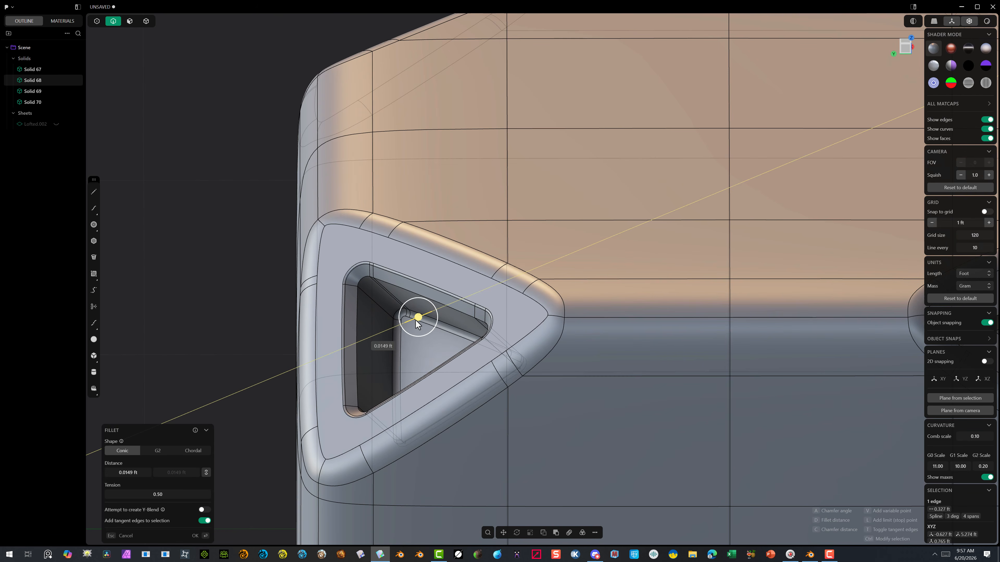
left_click_drag(415, 320, 415, 320)
left_click(196, 537)
Examine the cube and its two corner pockets up close, from an angle and from the Top view
key("g")
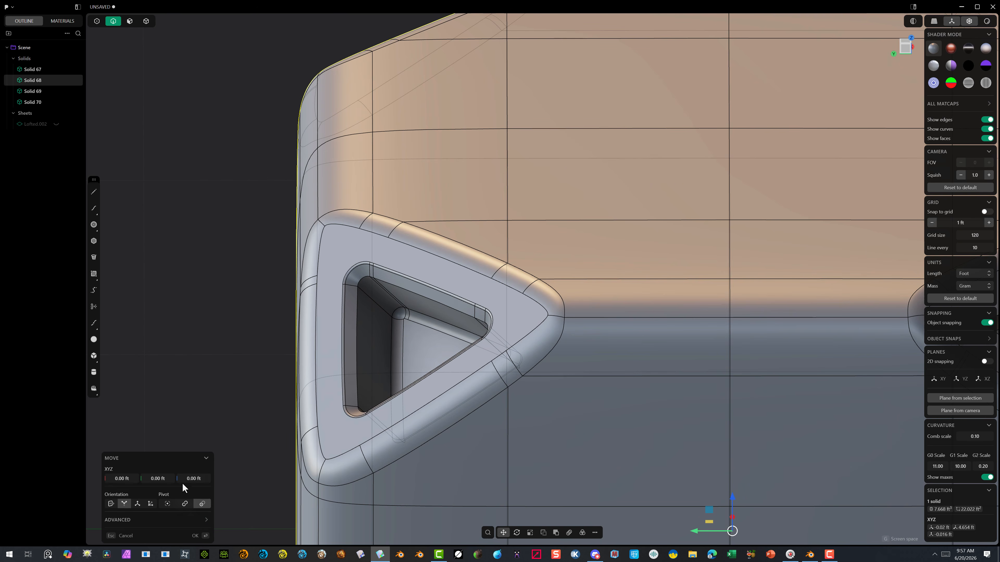
scroll(196, 429, "down", 5)
middle_click_drag(736, 288, 738, 304)
middle_click_drag(783, 335, 869, 202, "shift")
left_click(171, 295)
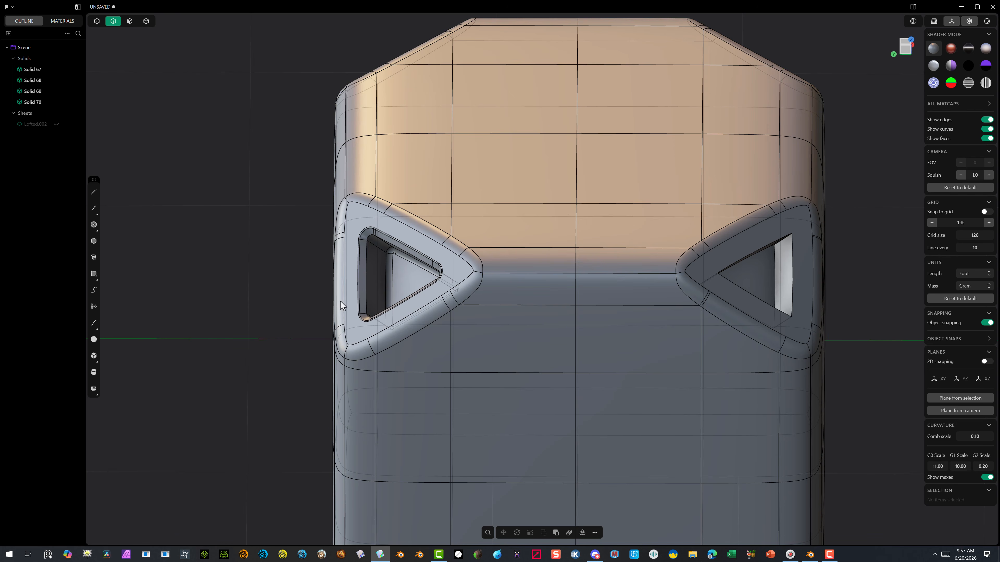
mouse_move(446, 224)
middle_mouse_down()
mouse_move(481, 197)
mouse_move(494, 161)
mouse_move(465, 226)
middle_mouse_up()
scroll(461, 252, "down", 5)
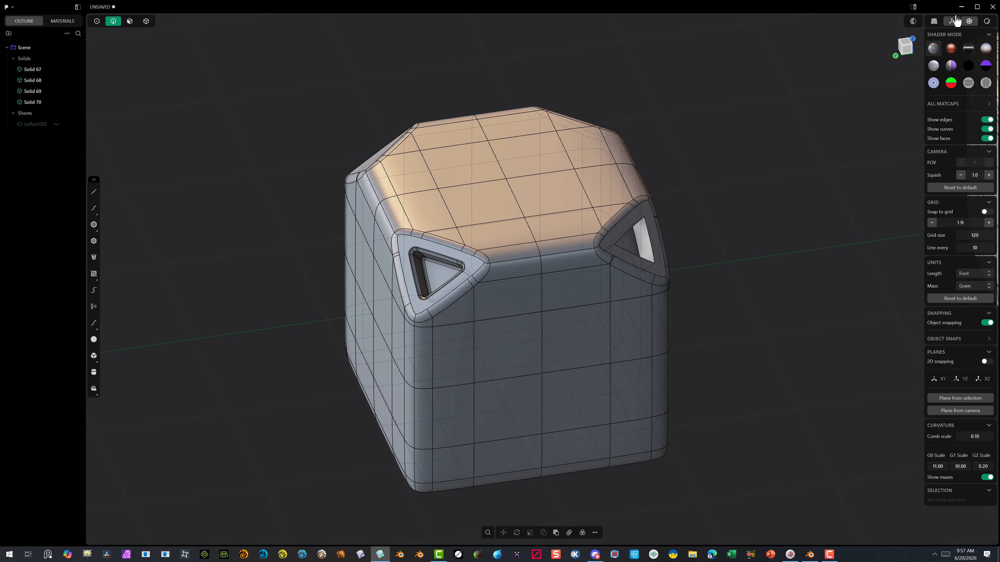
left_click(905, 46)
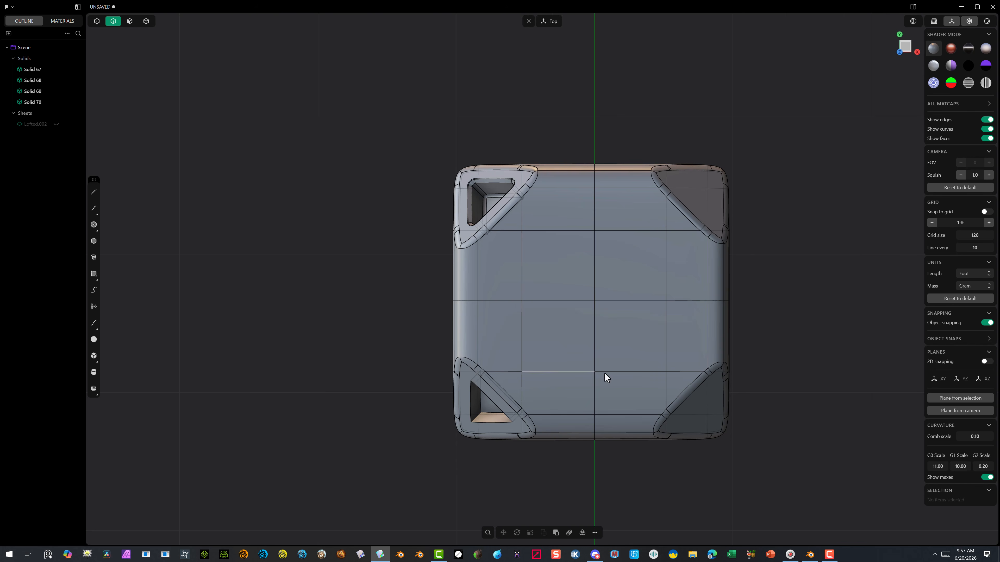
scroll(606, 379, "down", 5)
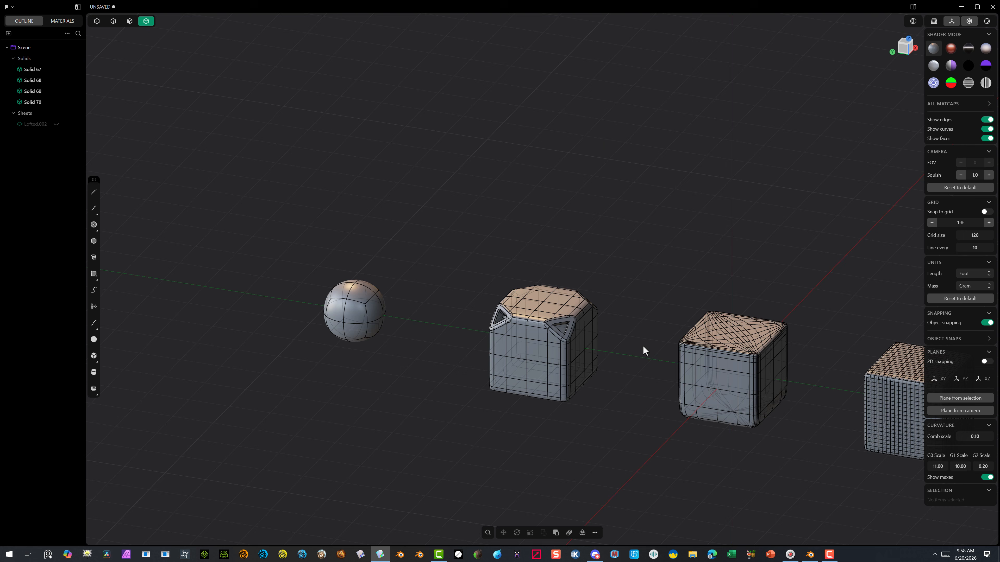
Delete the uncut cube at the origin, the densely subdivided cube and the sphere, keeping only the cube with the pockets
left_click(709, 358)
key("g")
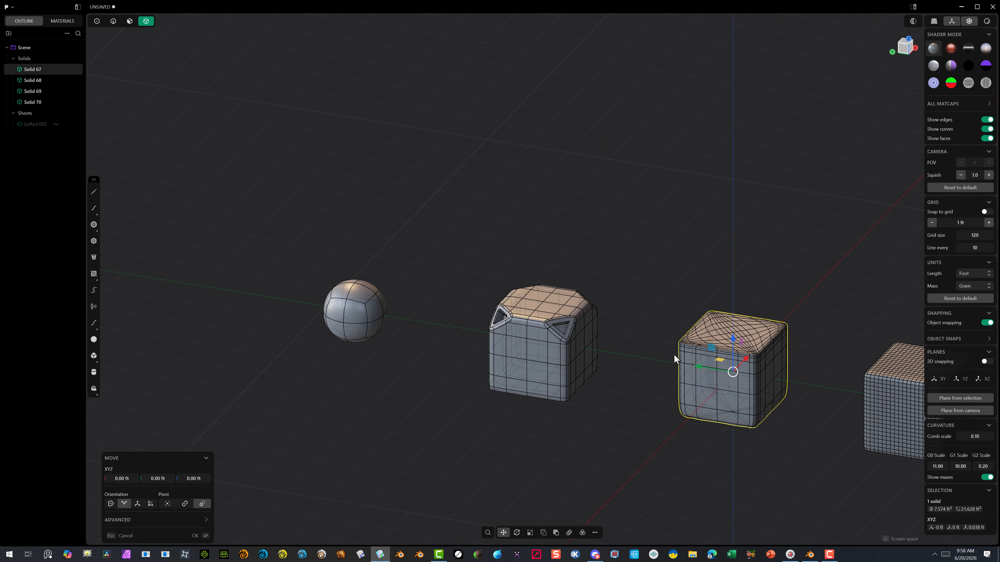
key("Delete")
left_click(873, 423)
key("Delete")
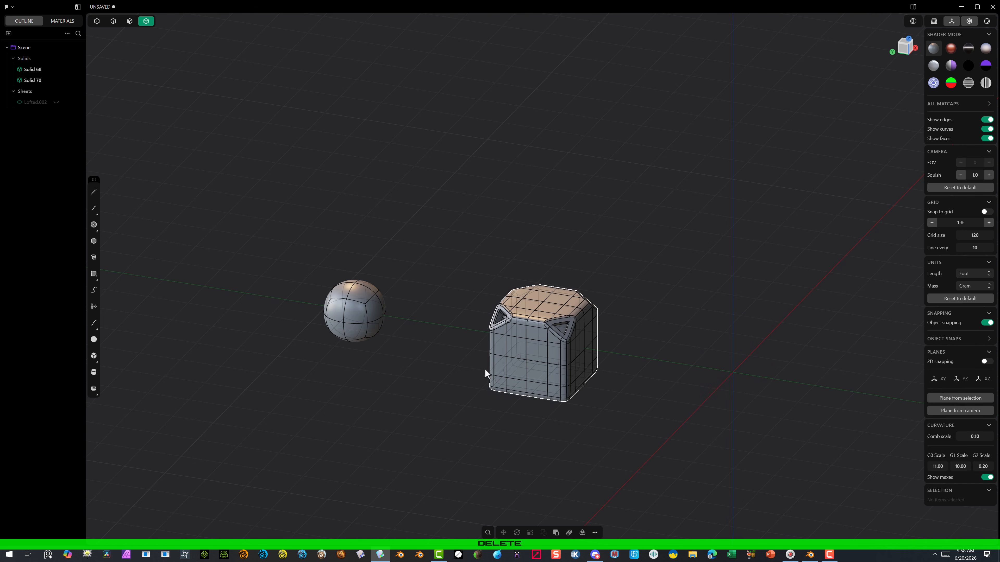
left_click(332, 323)
Move the pocketed cube along Y and slightly along X in the Top view to centre it on the world origin
left_click(530, 363)
key("g")
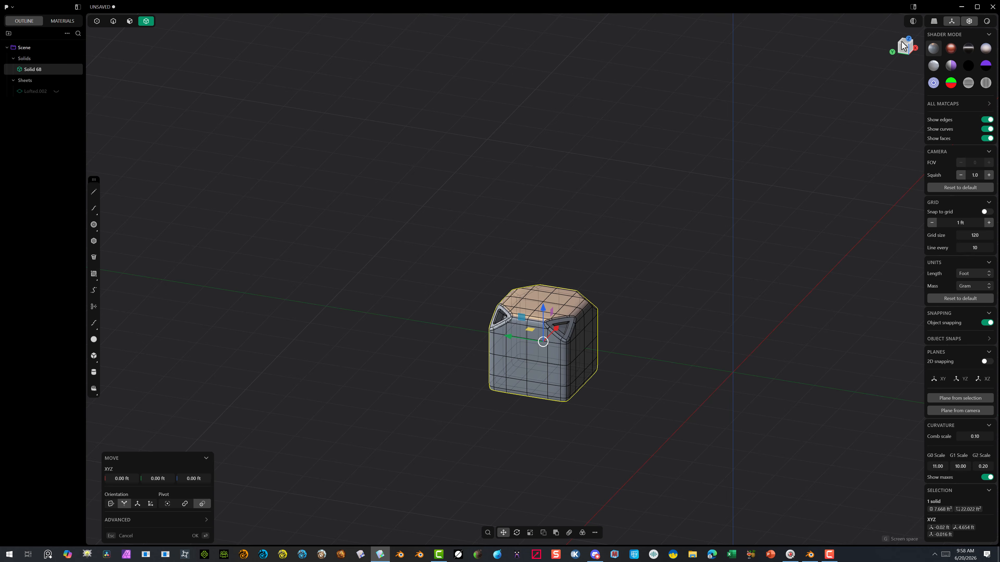
left_click(902, 41)
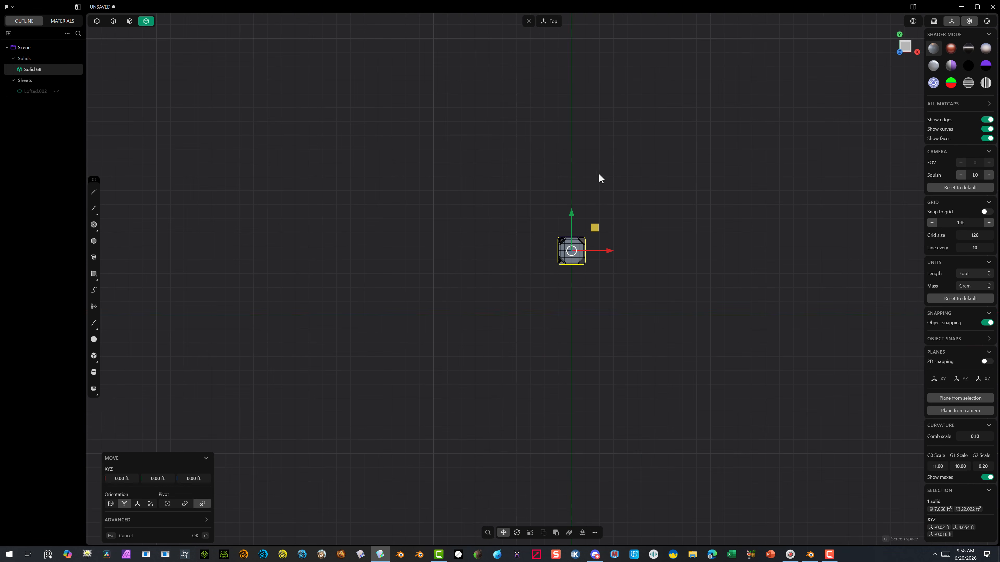
left_click_drag(517, 122, 511, 276)
scroll(515, 265, "up", 5)
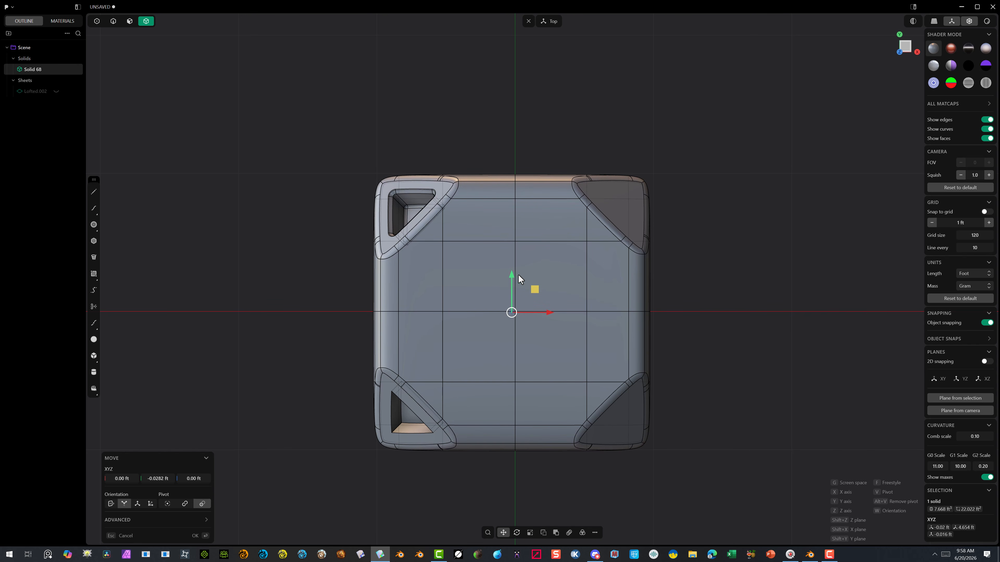
left_click_drag(547, 312, 547, 312)
scroll(603, 293, "down", 5)
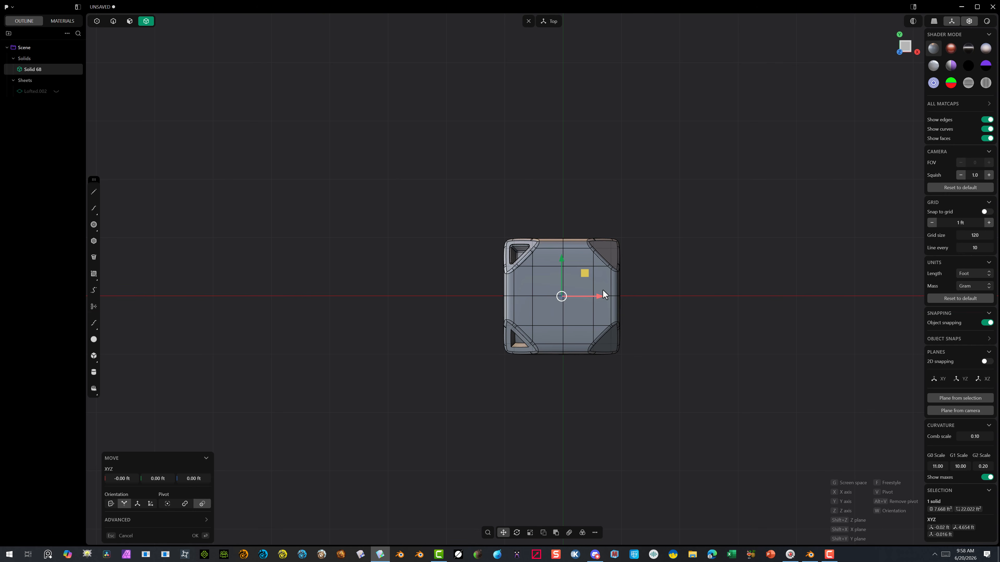
left_click(196, 535)
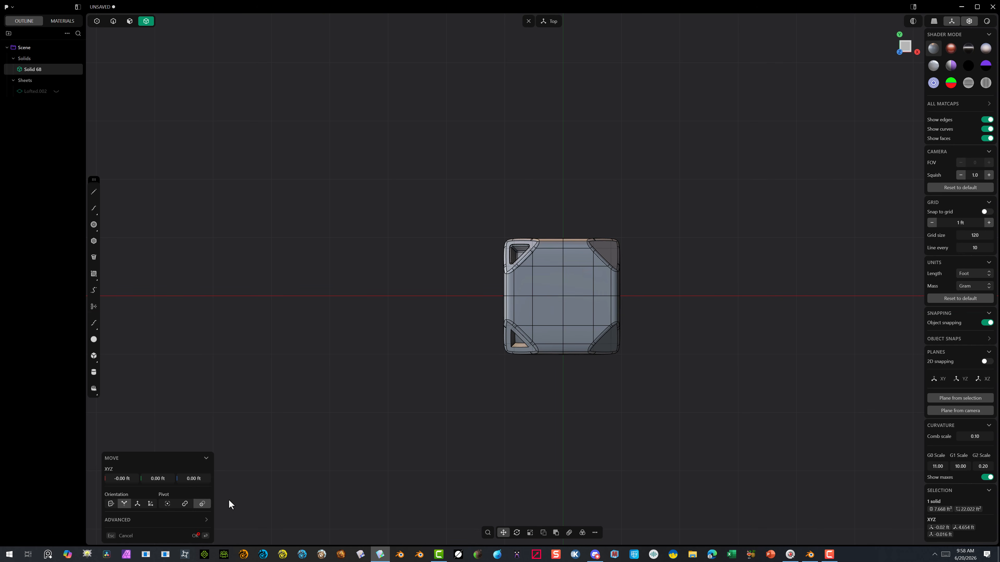
Try to mirror the cube's pocketed half across X with Cut down mirror plane on and Union halves off, and undo the mirror
left_click(595, 532)
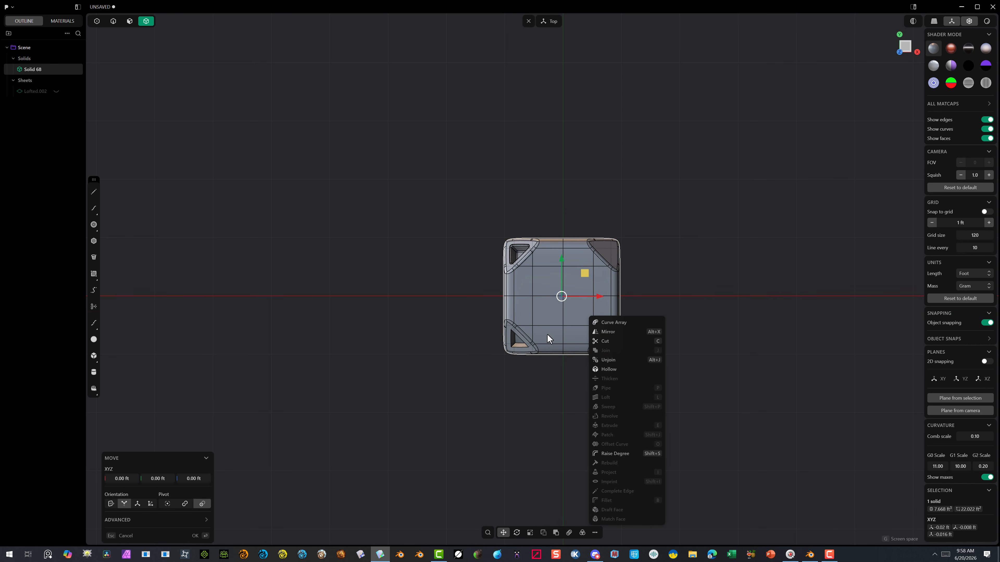
left_click(608, 332)
scroll(583, 277, "up", 5)
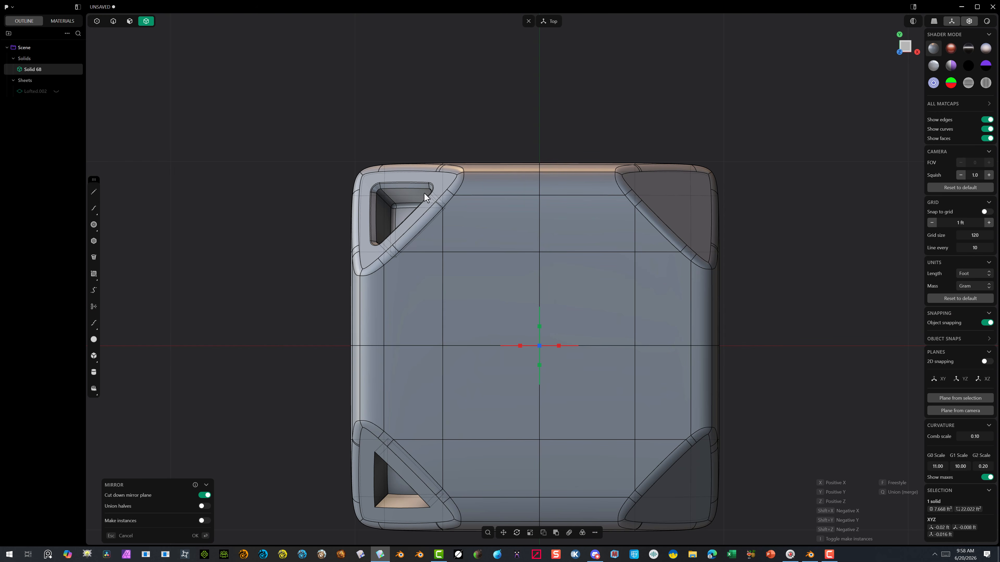
left_click(520, 347)
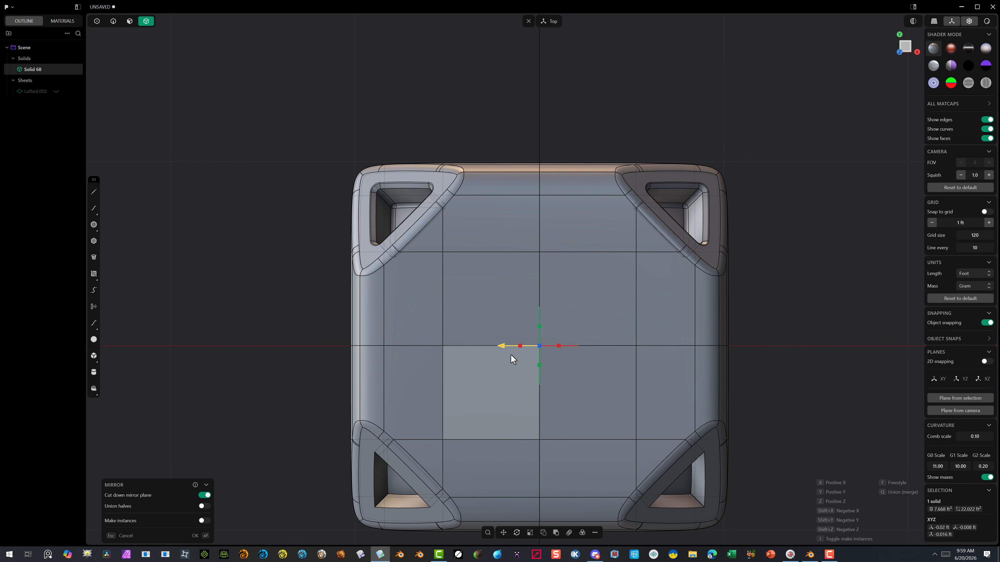
left_click(539, 327)
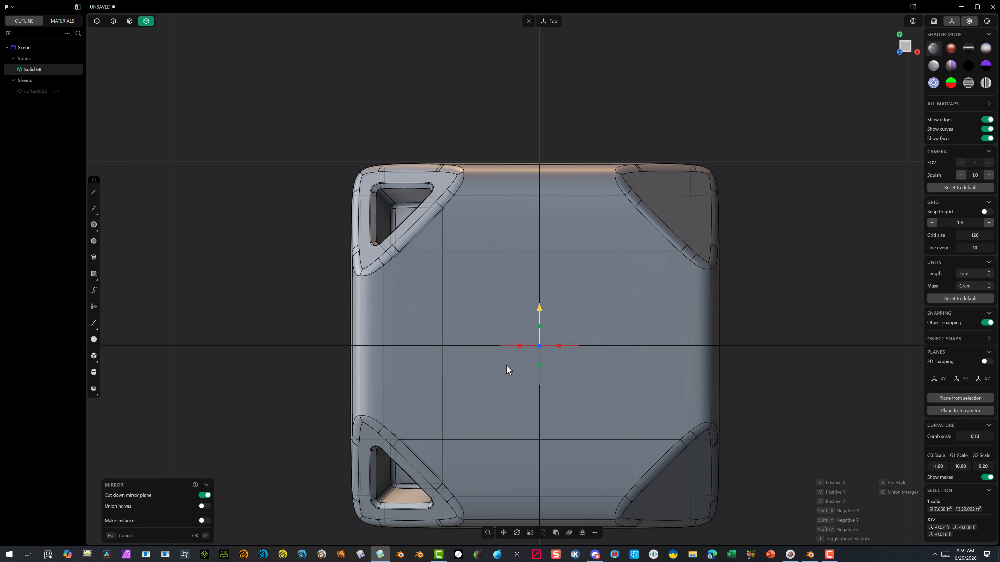
left_click(520, 346)
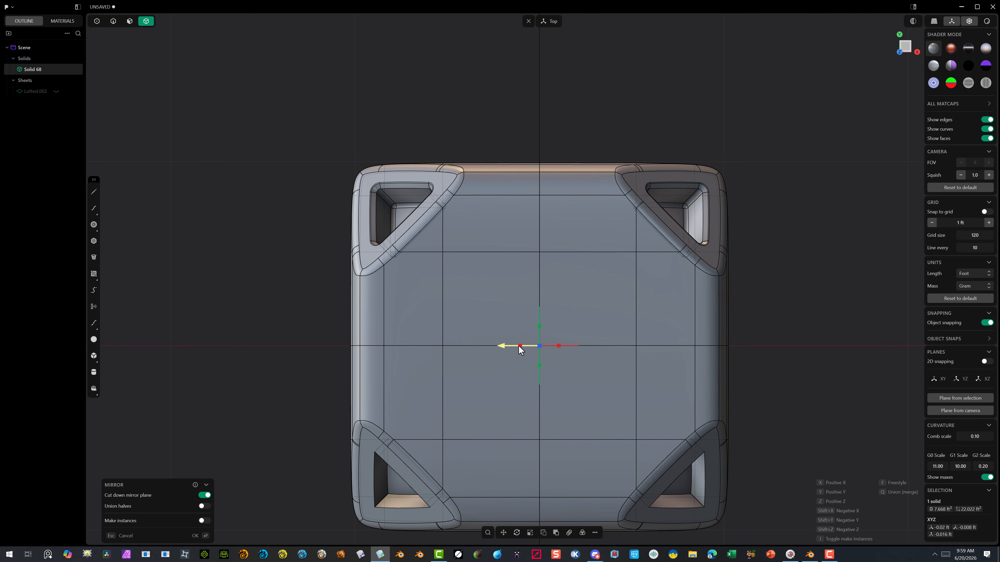
left_click(195, 536)
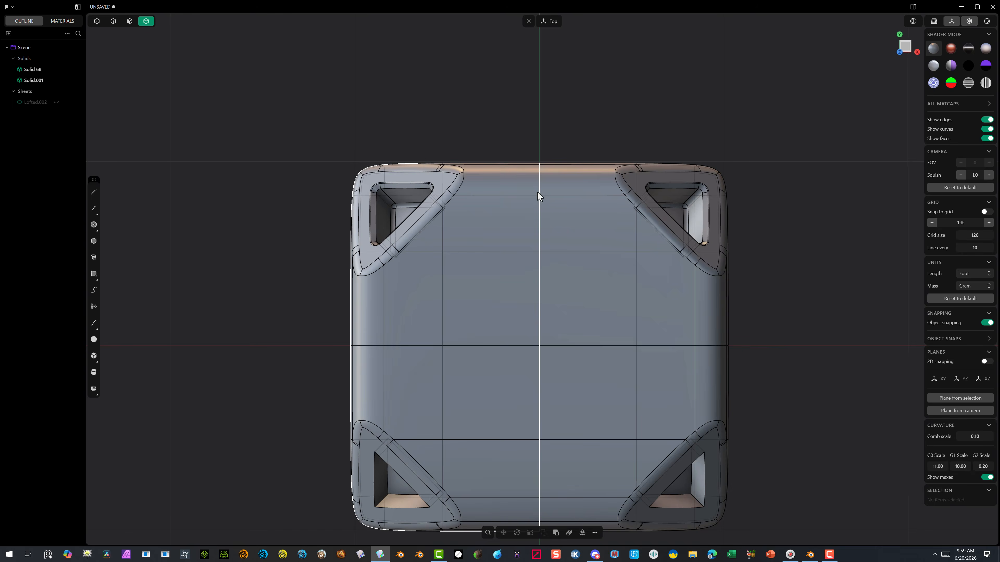
key("ctrl+z")
key("ctrl+z")
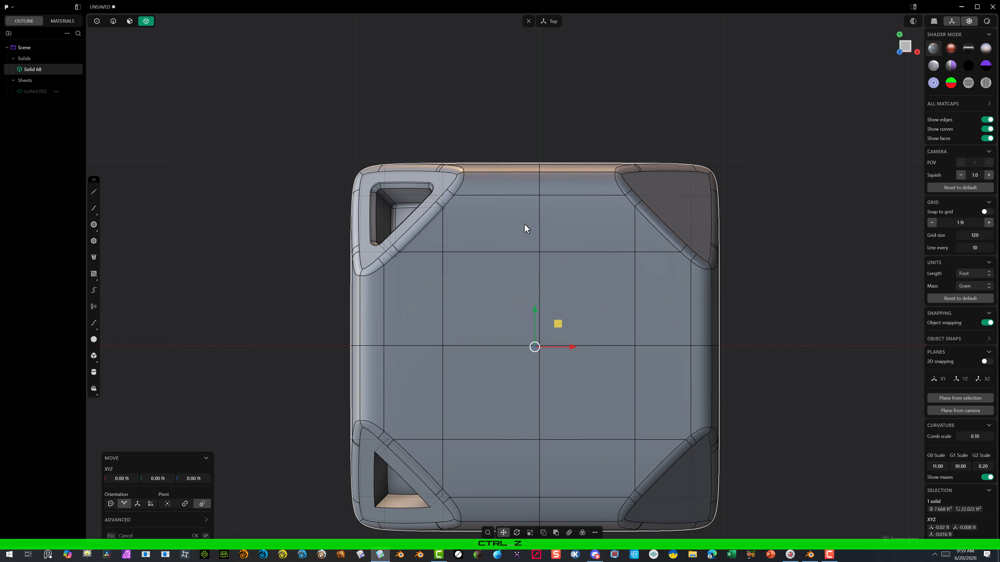
Mirror the cube's half with the two pockets across X, with Cut down mirror plane and Union halves turned on
left_click(595, 531)
left_click(615, 332)
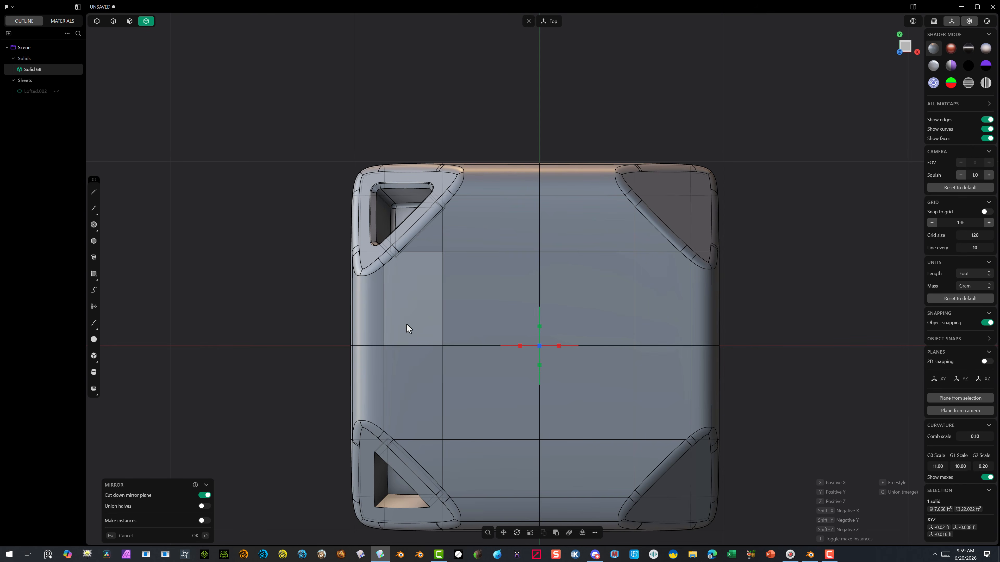
left_click(520, 345)
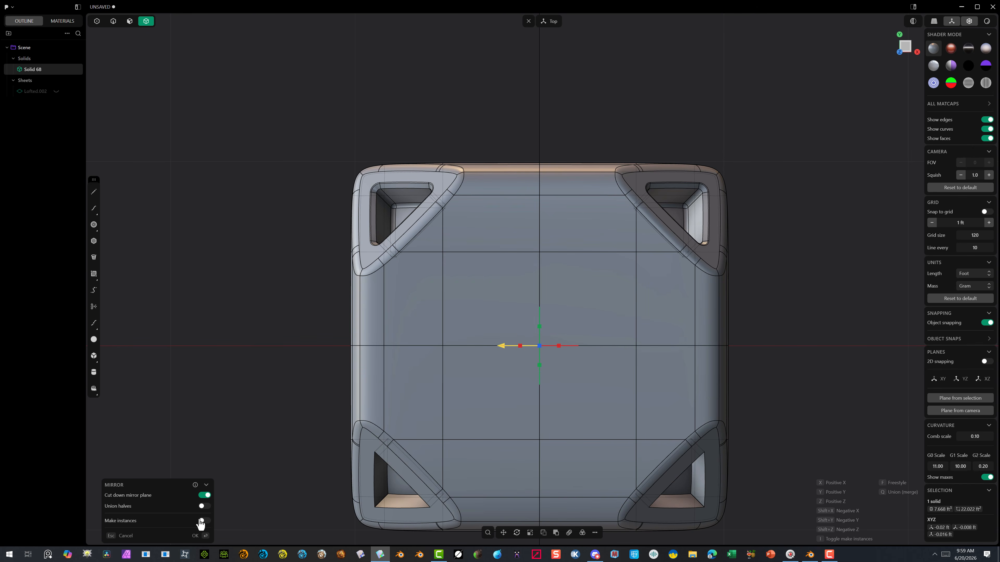
left_click(200, 506)
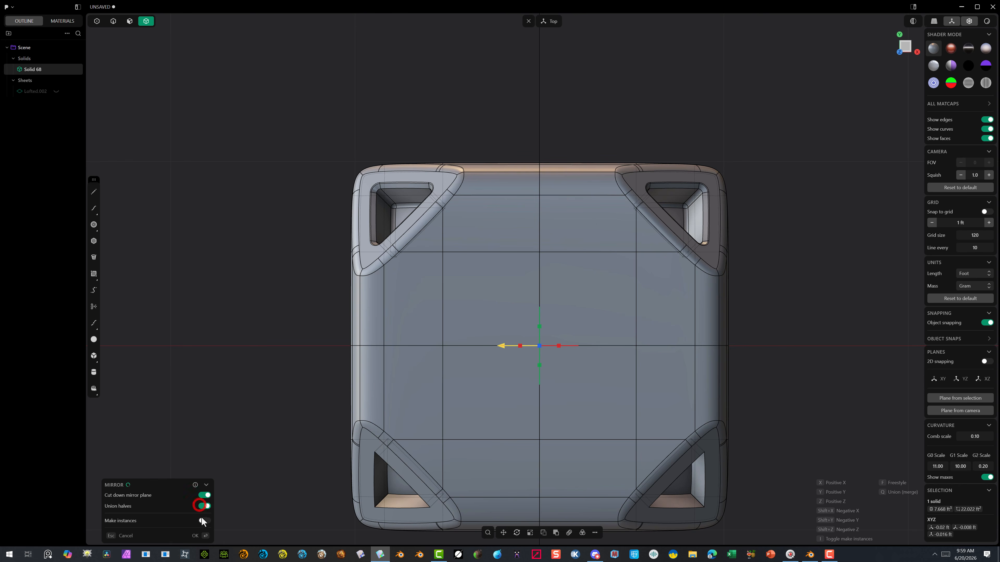
left_click(195, 537)
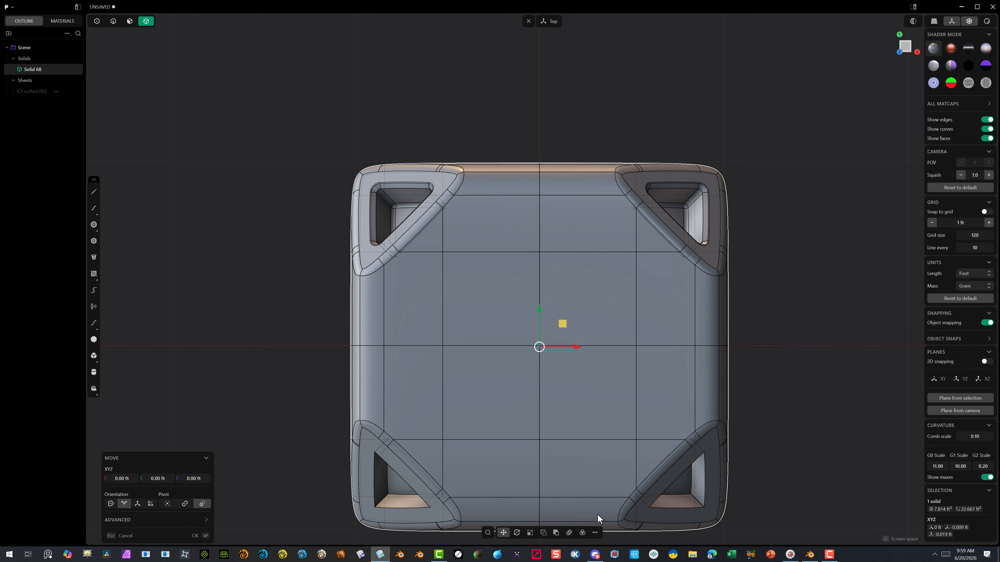
Mirror the cube's half with the chamfered pockets across Y, with Cut down mirror plane and Union halves turned on
left_click(593, 533)
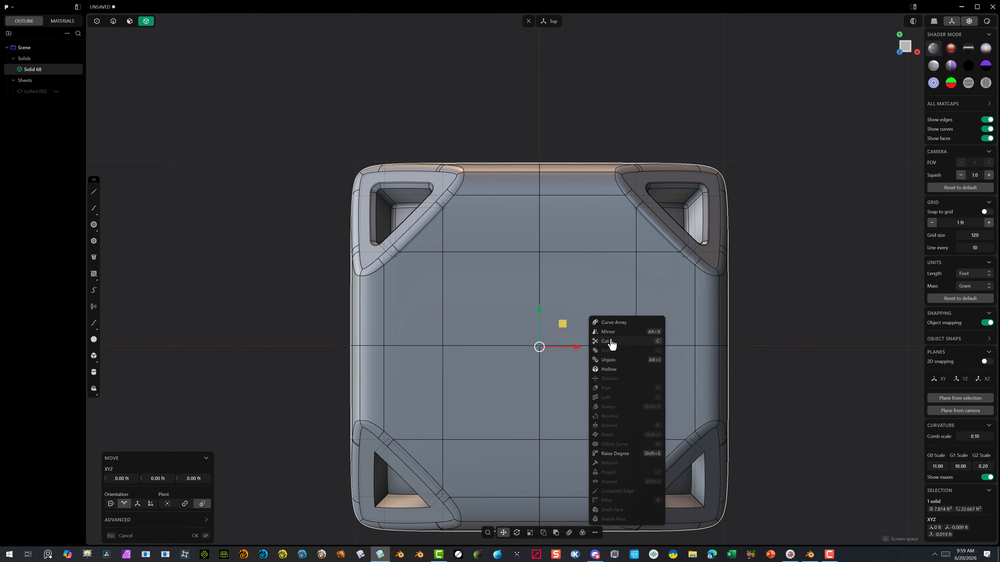
left_click(609, 332)
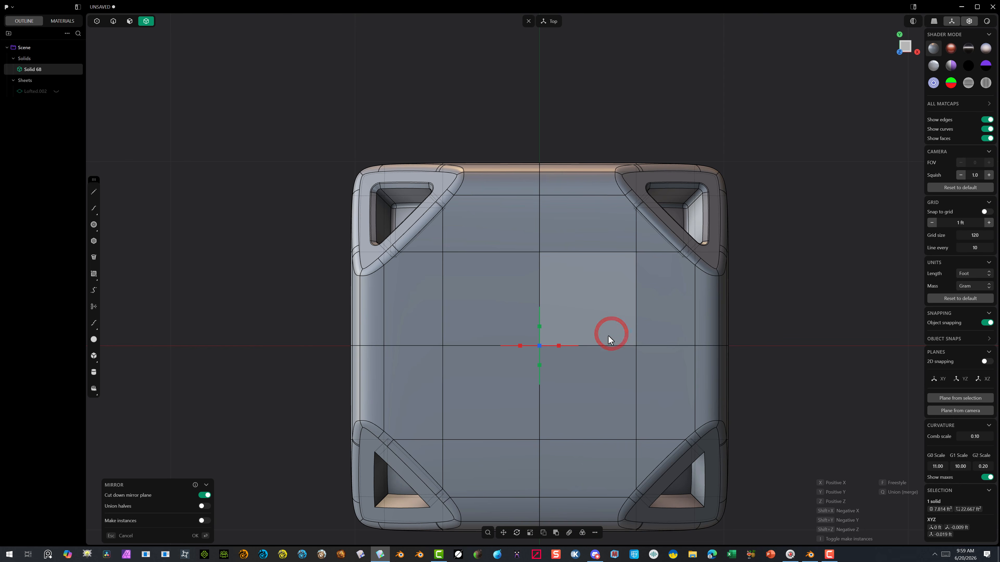
left_click(539, 326)
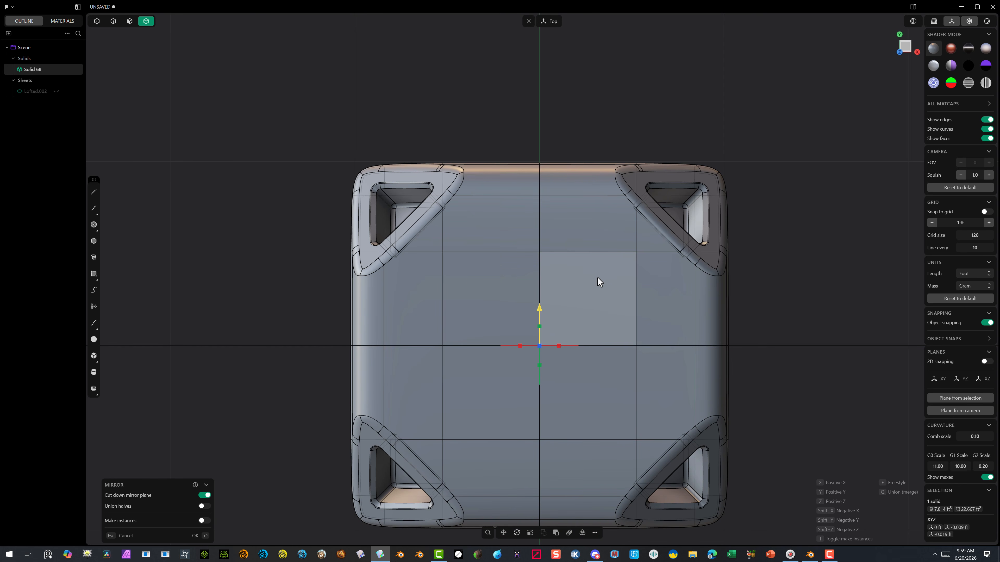
left_click(201, 508)
left_click(195, 536)
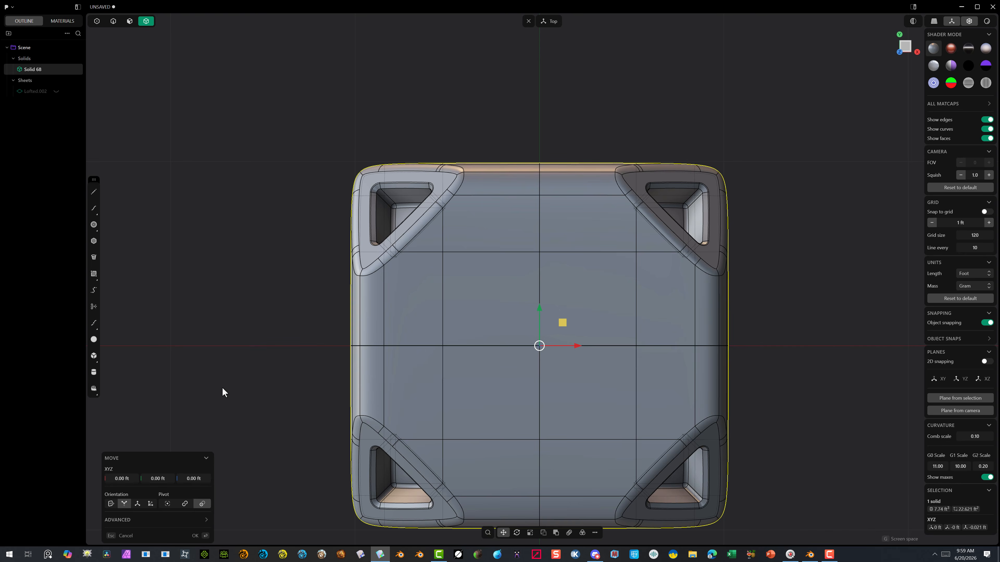
Hide the edge display and examine the cube's mirrored corner pockets from several angles and up close
middle_click_drag(507, 318, 569, 297)
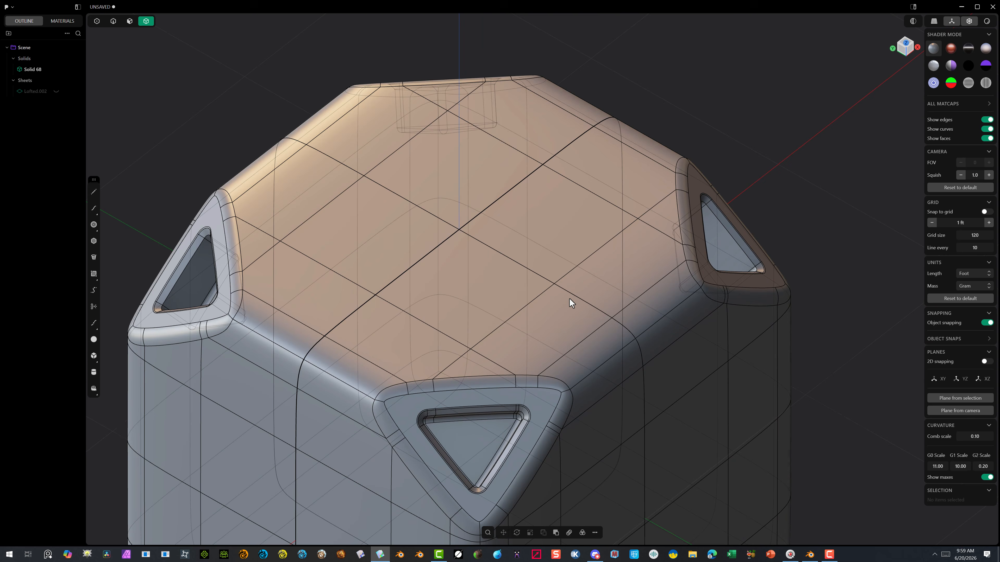
scroll(567, 303, "down", 3)
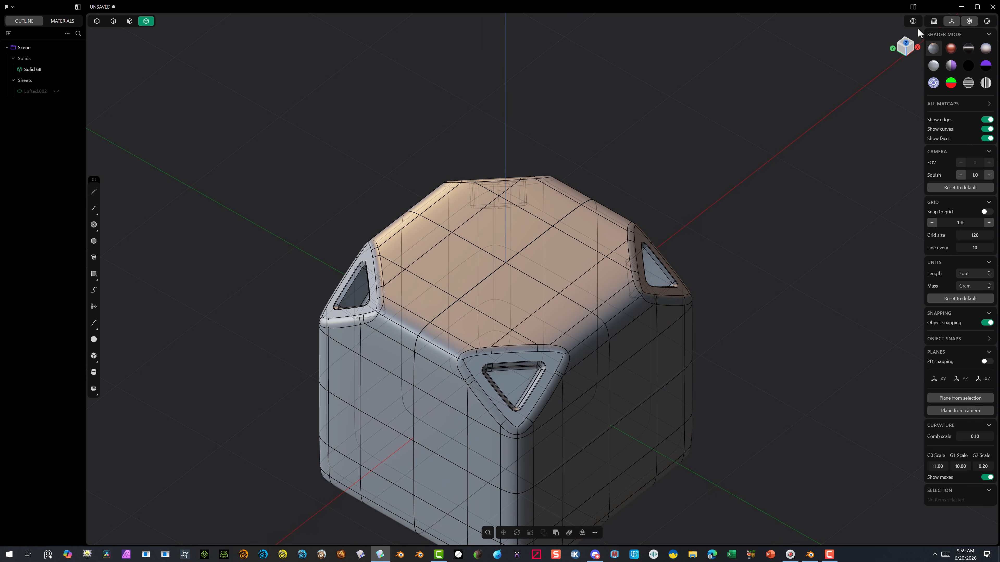
left_click(987, 119)
middle_click_drag(781, 199, 529, 172)
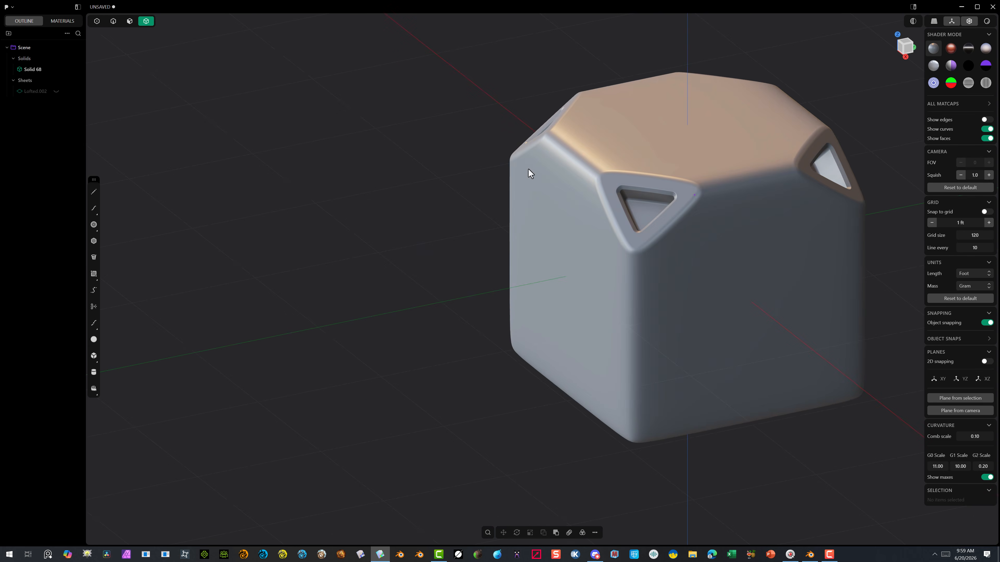
scroll(611, 150, "up", 8)
scroll(701, 170, "down", 8)
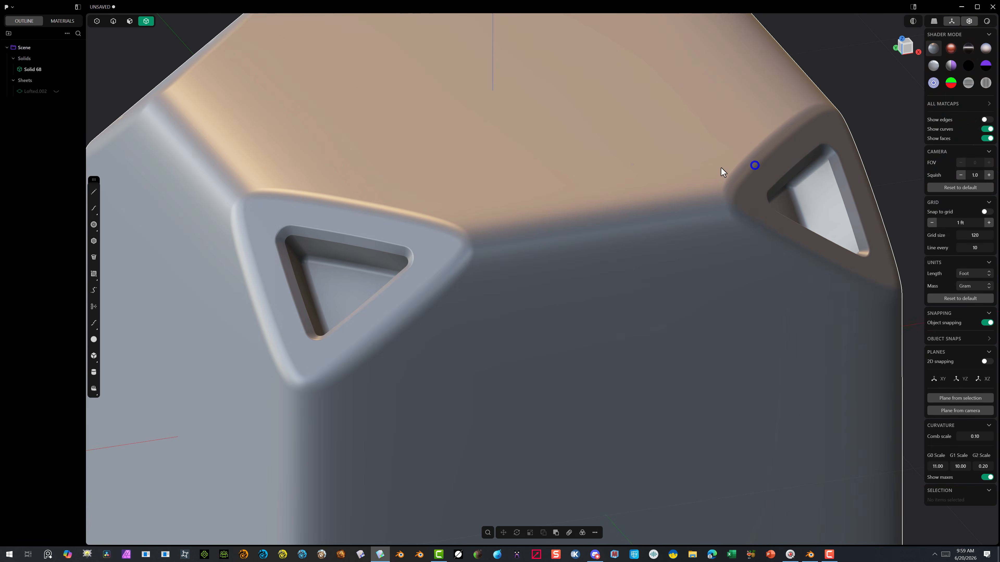
middle_click_drag(699, 189, 851, 81)
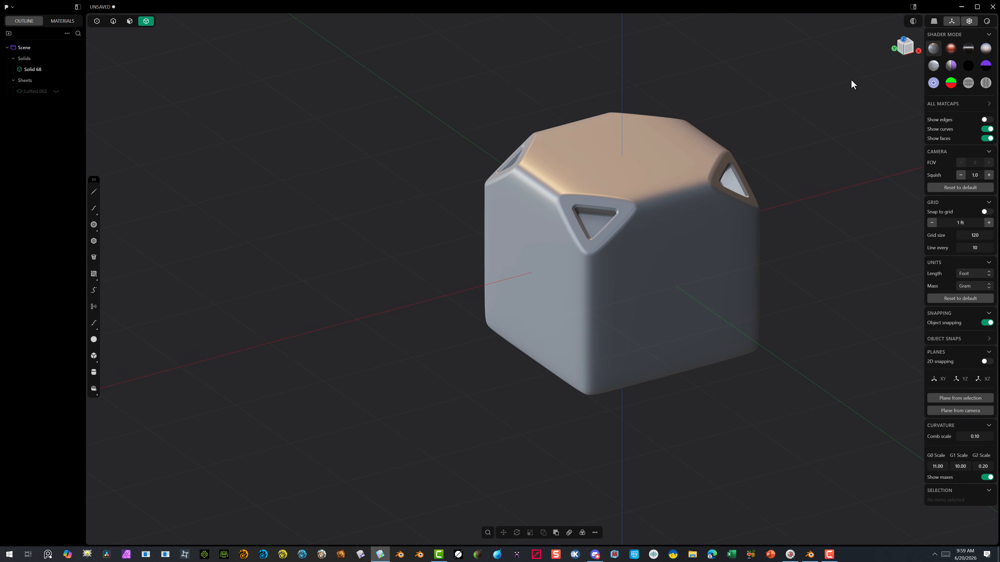
In the front view, draw a horizontal line about 3.38 ft long across the cube, slightly above its centre and past both sides
left_click(904, 49)
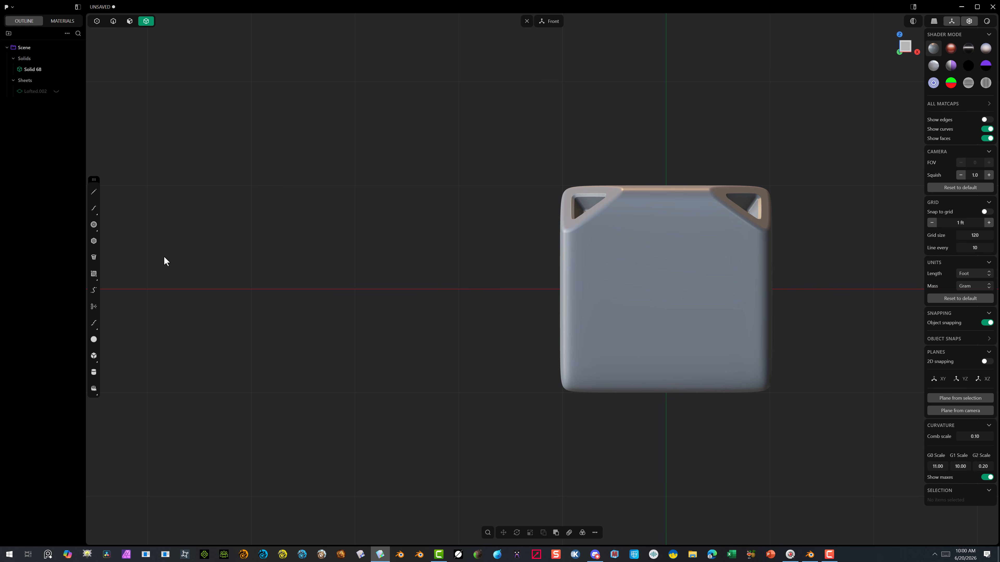
left_click(94, 191)
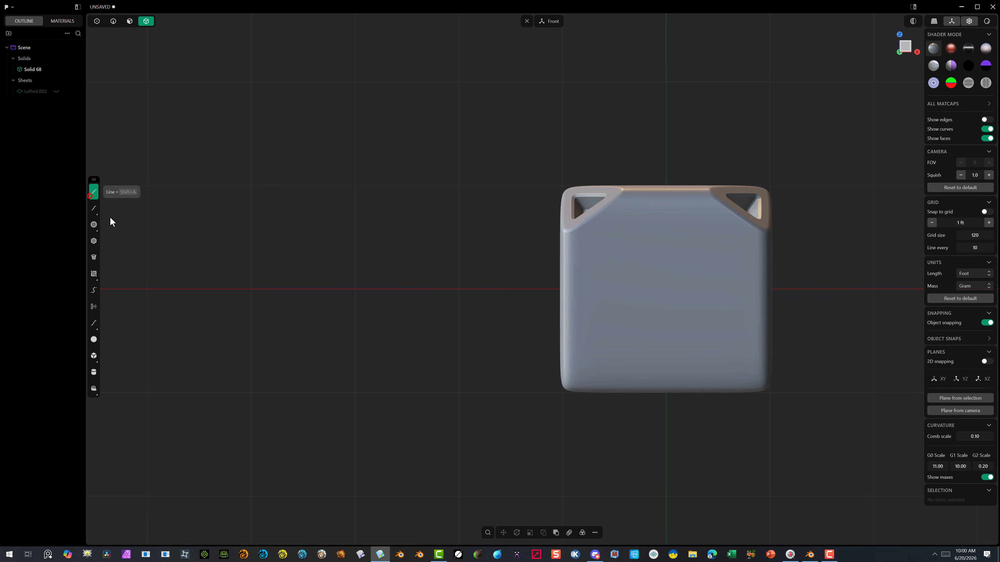
left_click(495, 272)
left_click(845, 271)
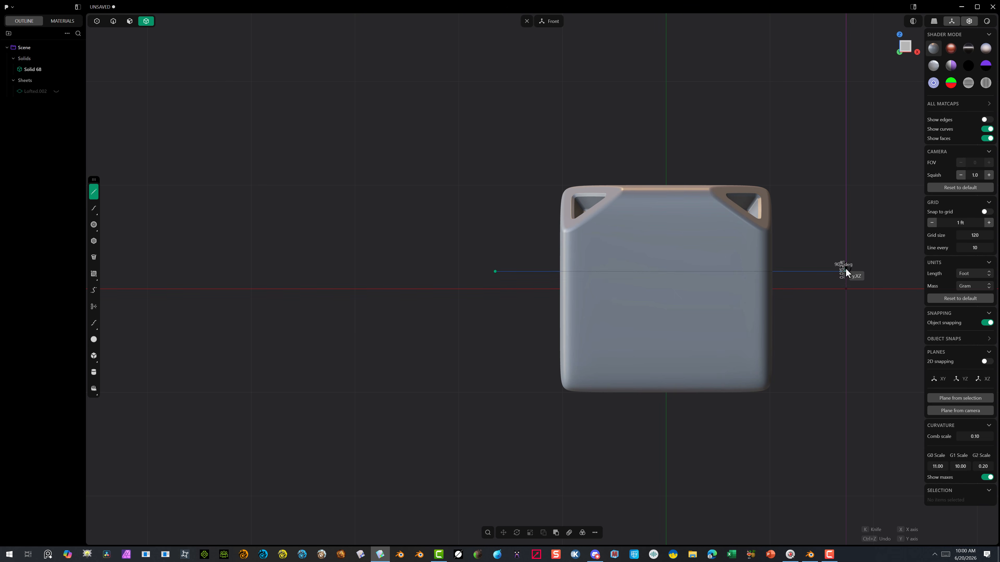
Cut the cube into an upper and a lower solid with the horizontal line as the cutter
key("g")
left_click(743, 303)
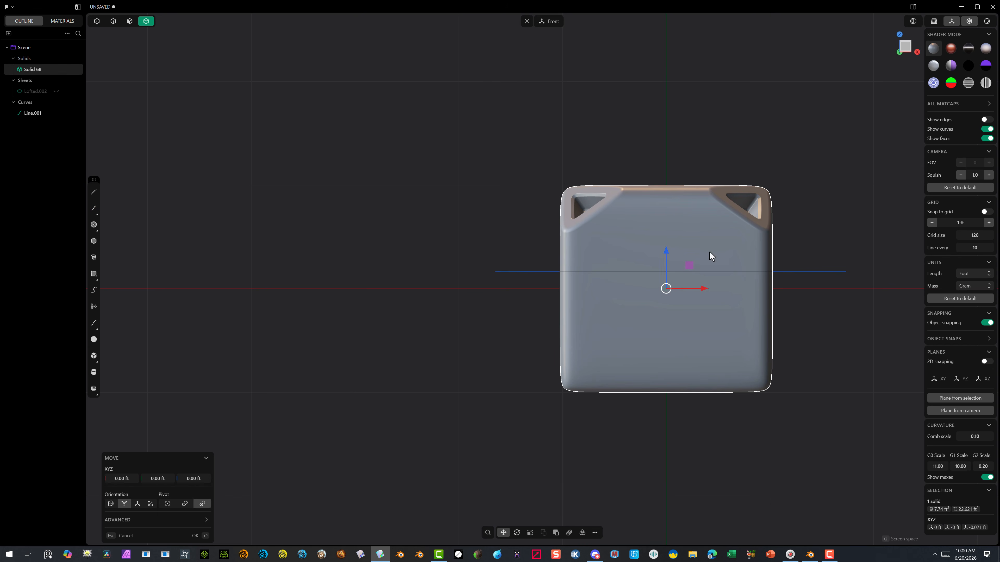
key("c")
left_click(510, 271)
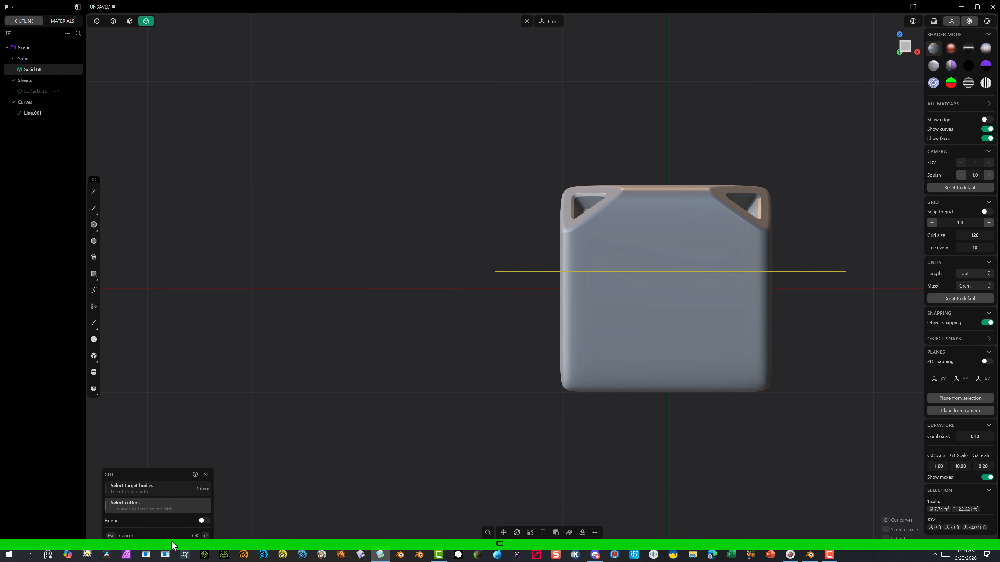
left_click(194, 536)
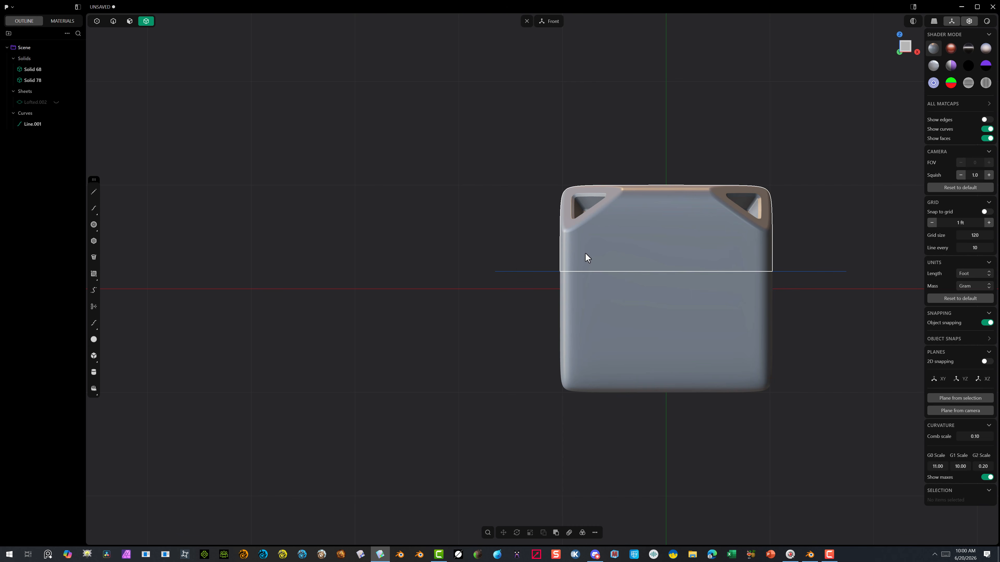
Switch to edge selection and delete the cutting line
left_click(114, 21)
scroll(507, 278, "up", 5)
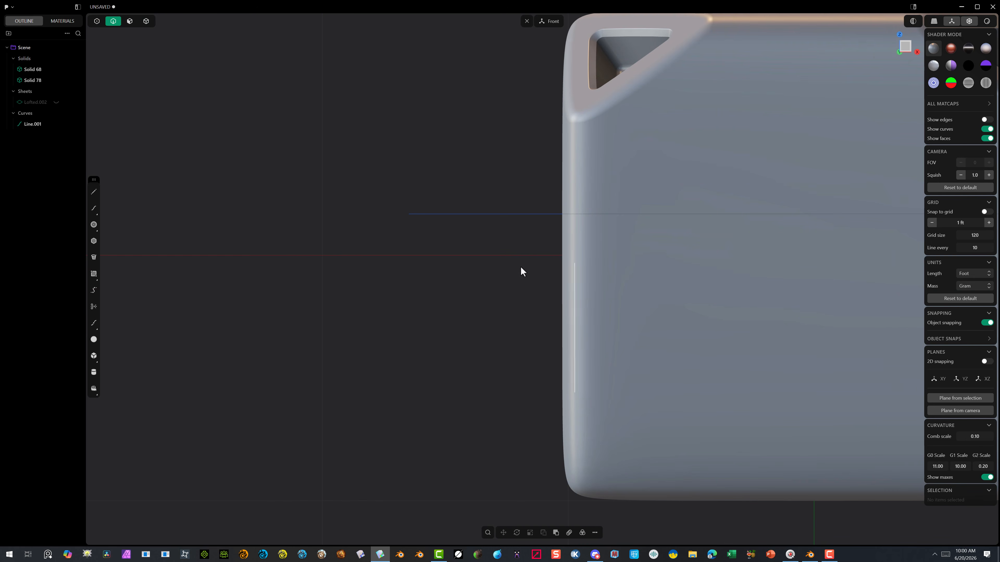
left_click(637, 215)
key("g")
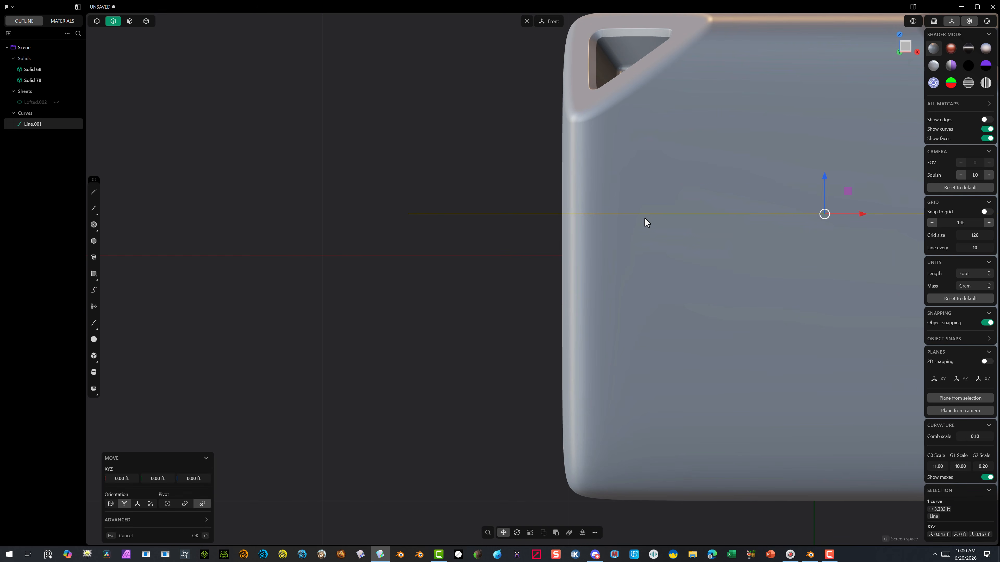
key("Delete")
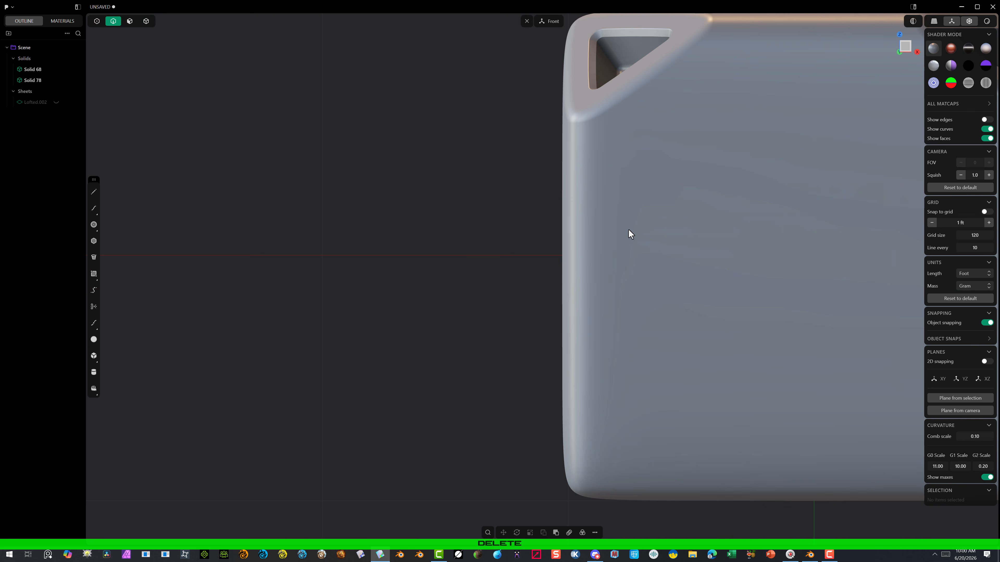
Fillet the lower solid's edge along the cut with a conic fillet of about 0.0255 ft
key("f")
left_click(627, 215)
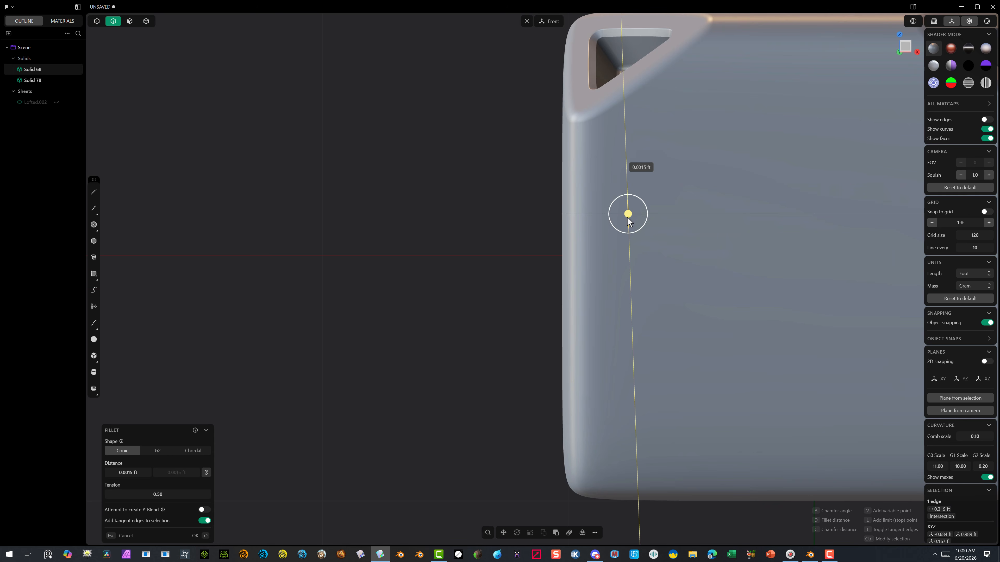
left_click_drag(633, 209, 640, 216)
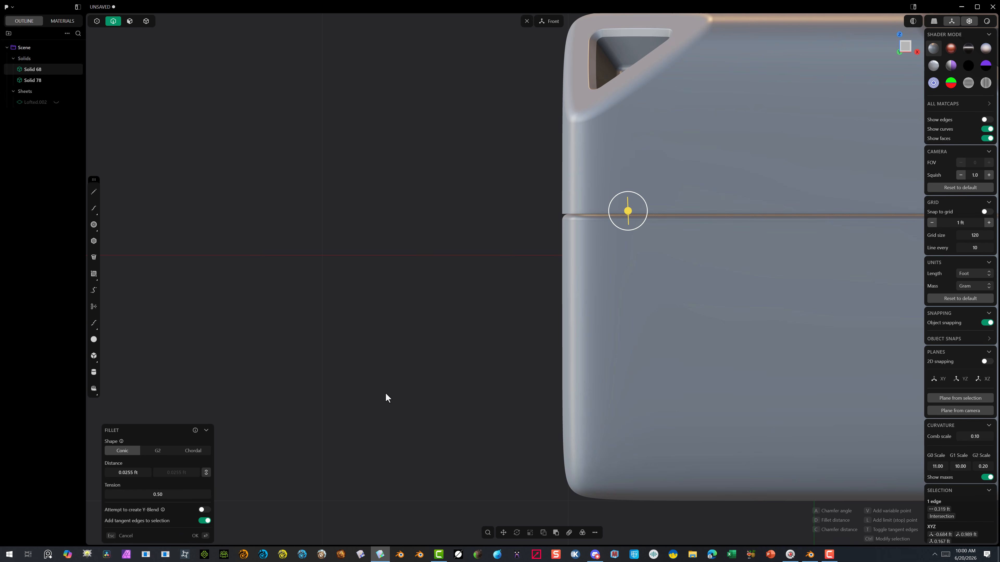
left_click(198, 536)
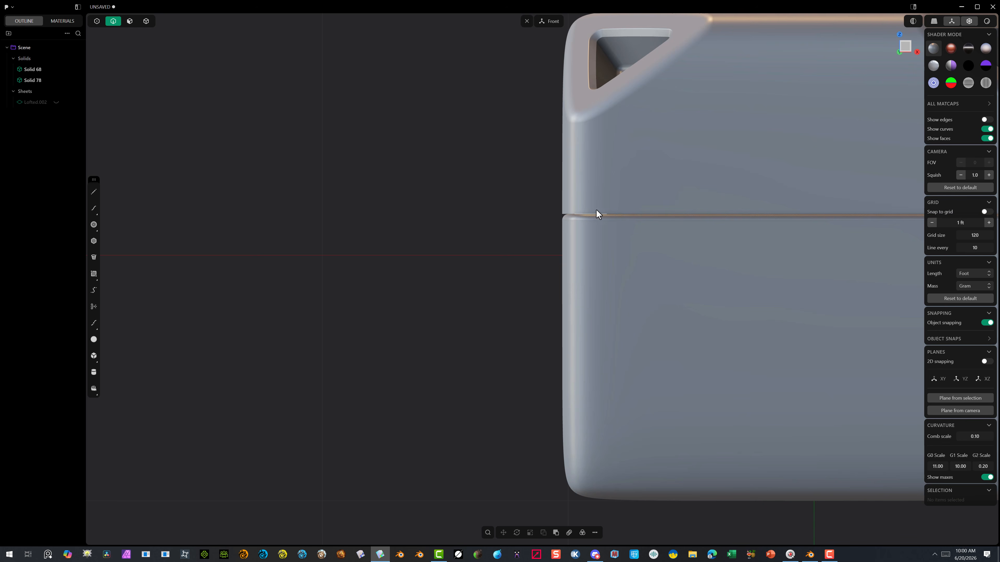
Fillet the upper solid's edge along the cut with a conic fillet of about 0.034 ft and check the seam
left_click(614, 211)
key("f")
key("c")
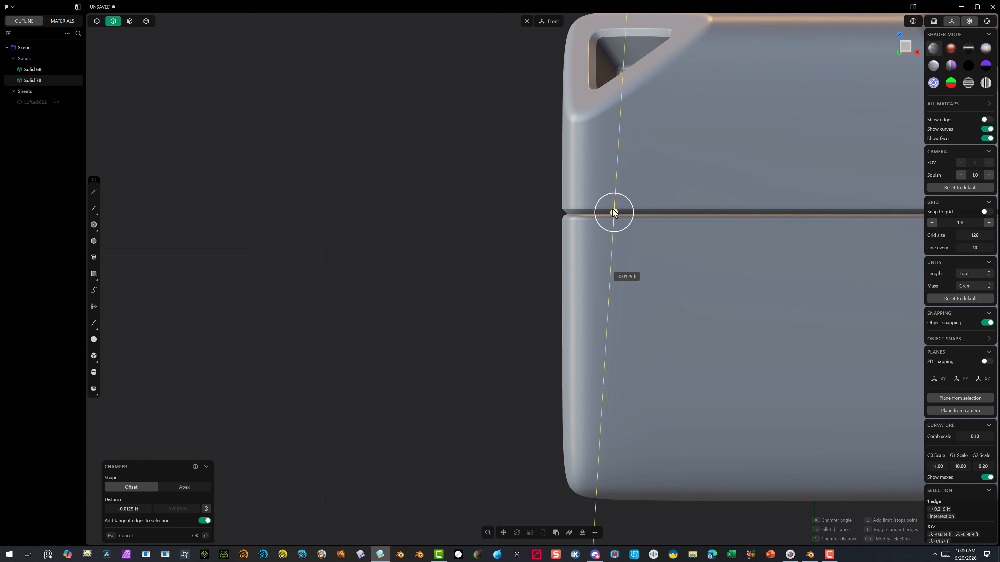
key("f")
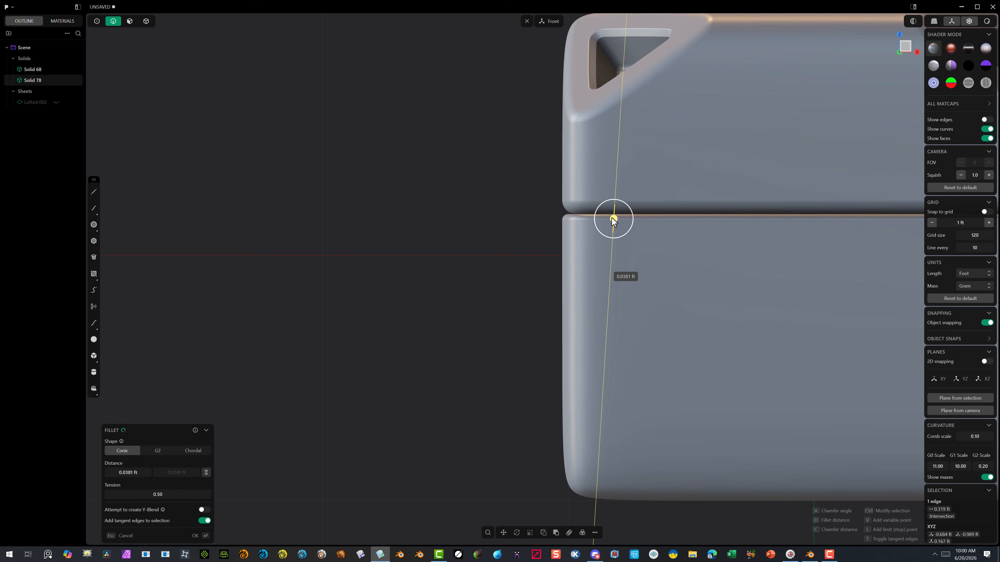
left_click(613, 220)
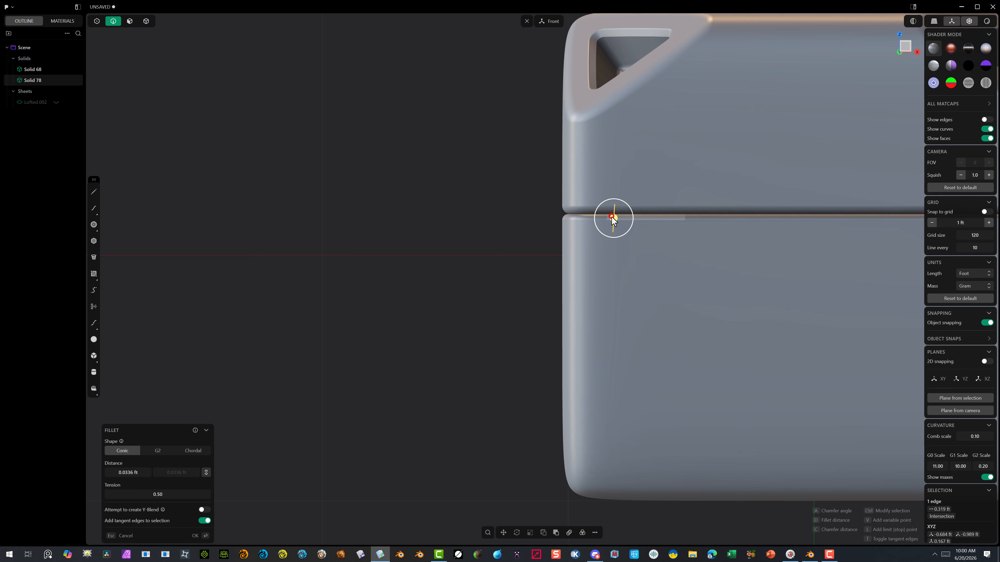
left_click(197, 536)
scroll(286, 358, "down", 5)
middle_click_drag(286, 358, 357, 372)
scroll(291, 342, "up", 2)
left_click(287, 336)
scroll(311, 345, "down", 3)
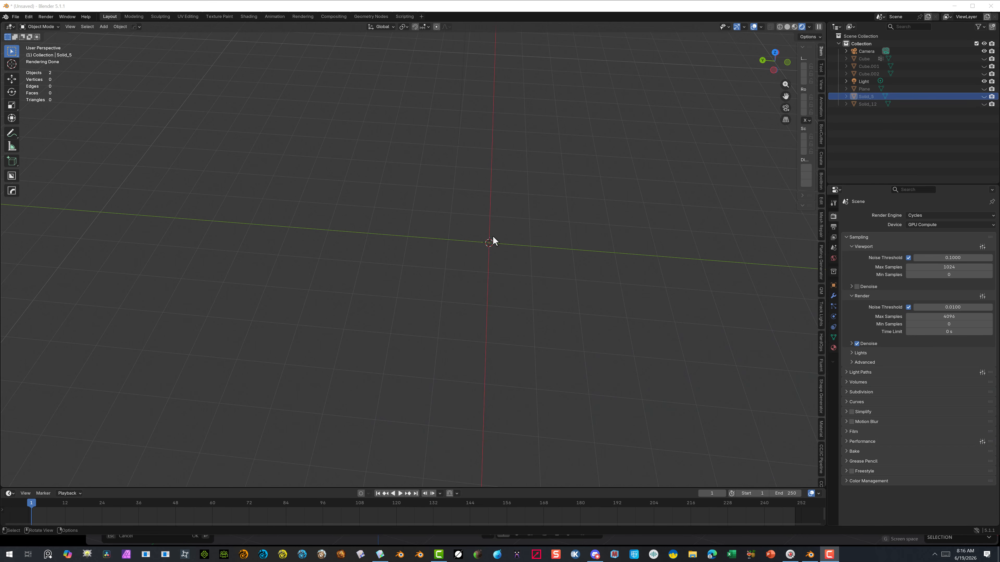
Switch to Blender and widen the viewport sidebar so the transform values show in full
middle_click_drag(493, 239, 554, 172)
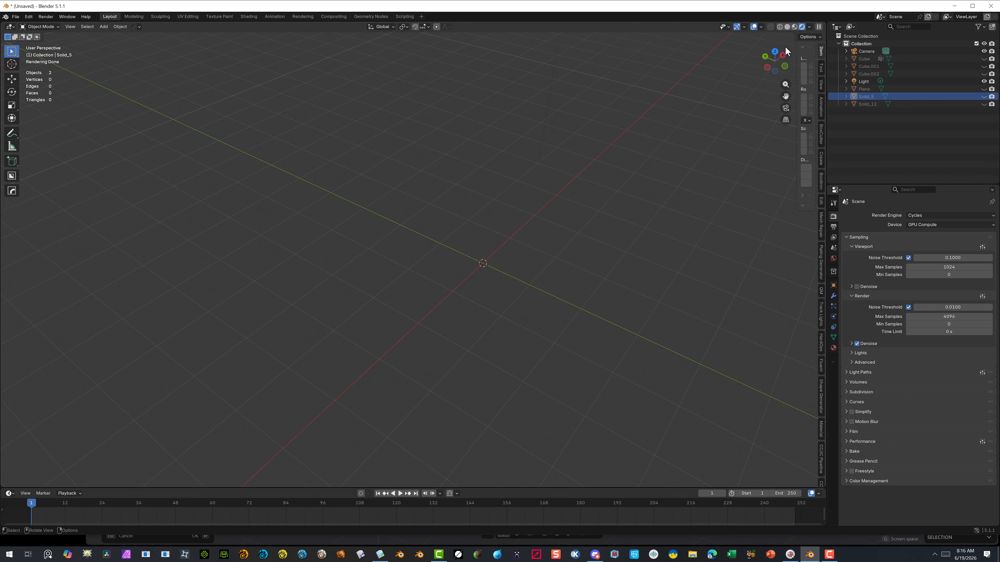
left_click_drag(786, 96, 716, 84)
left_click_drag(794, 93, 726, 103)
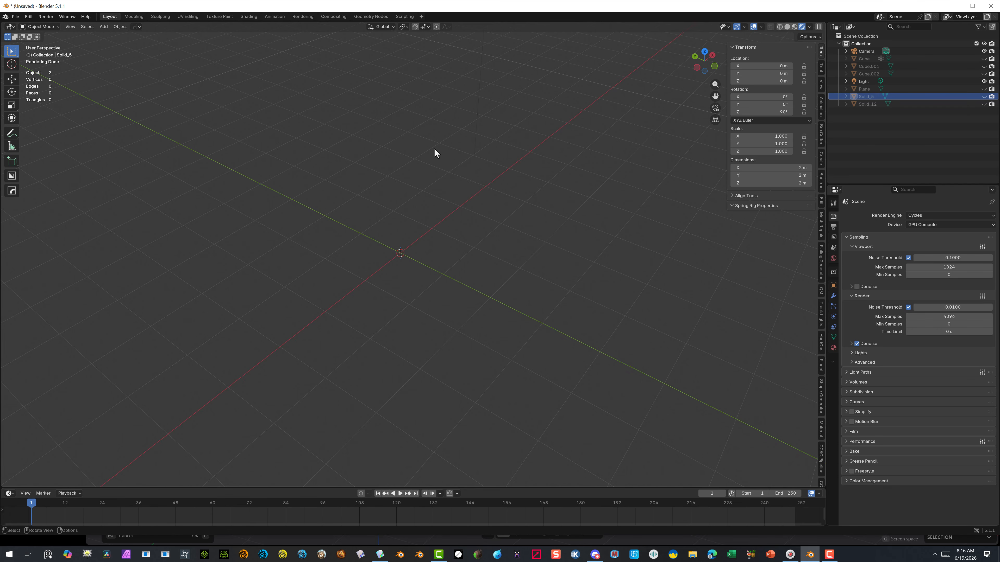
middle_click_drag(443, 183, 463, 189)
middle_click_drag(369, 250, 389, 260)
Add a mesh plane at the world origin and select it
left_click(704, 51)
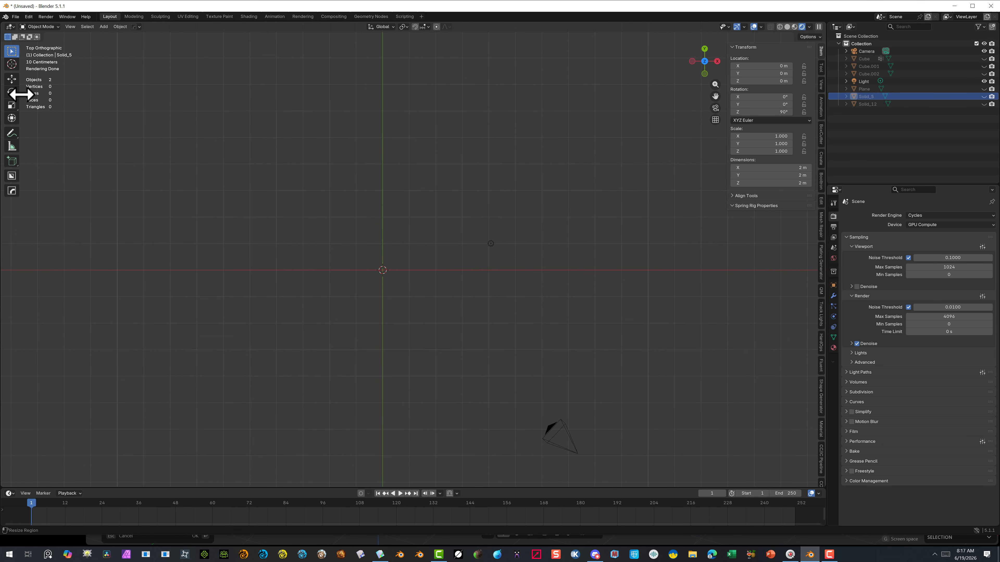
left_click(42, 27)
left_click(104, 28)
mouse_move(119, 35)
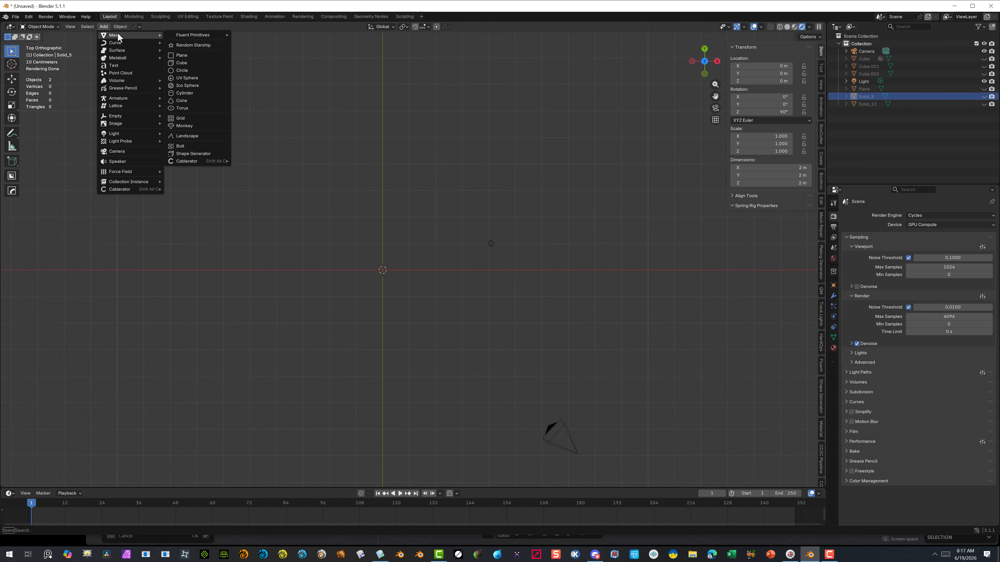
left_click(197, 56)
middle_click_drag(411, 282, 368, 248)
left_click(199, 151)
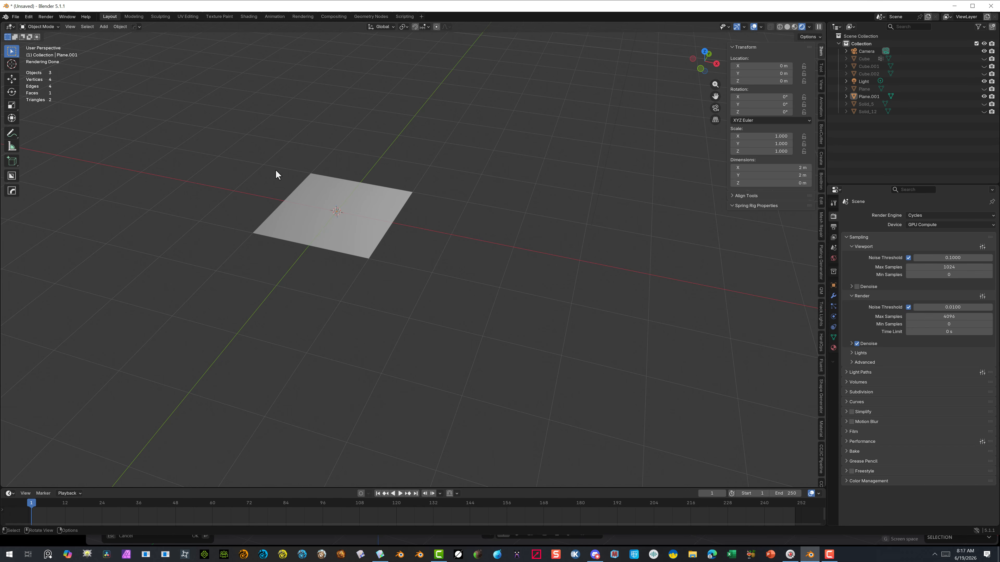
left_click(321, 217)
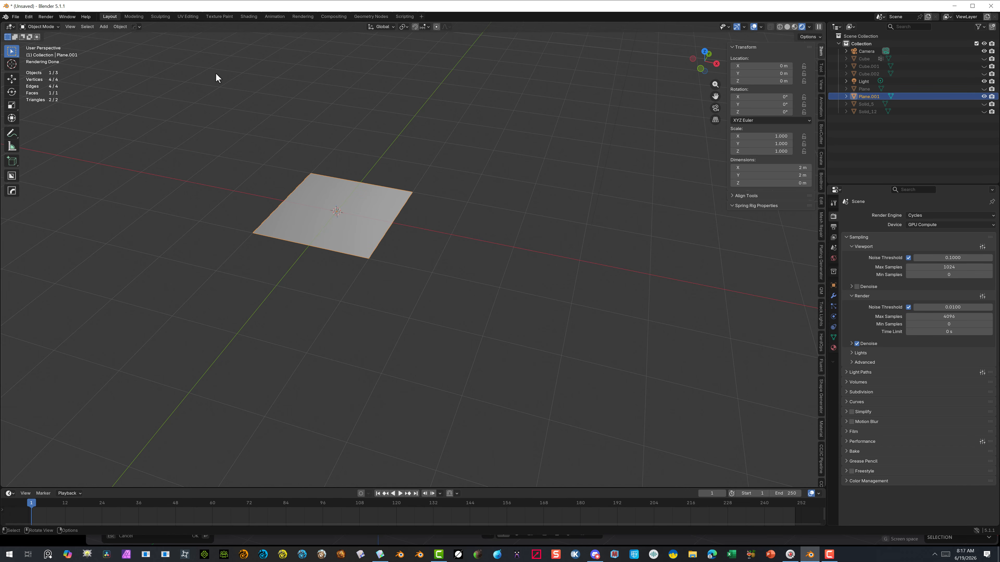
Enter Edit Mode on the plane and add one centred loop cut in each direction, dividing it into four faces
left_click(43, 27)
left_click(41, 43)
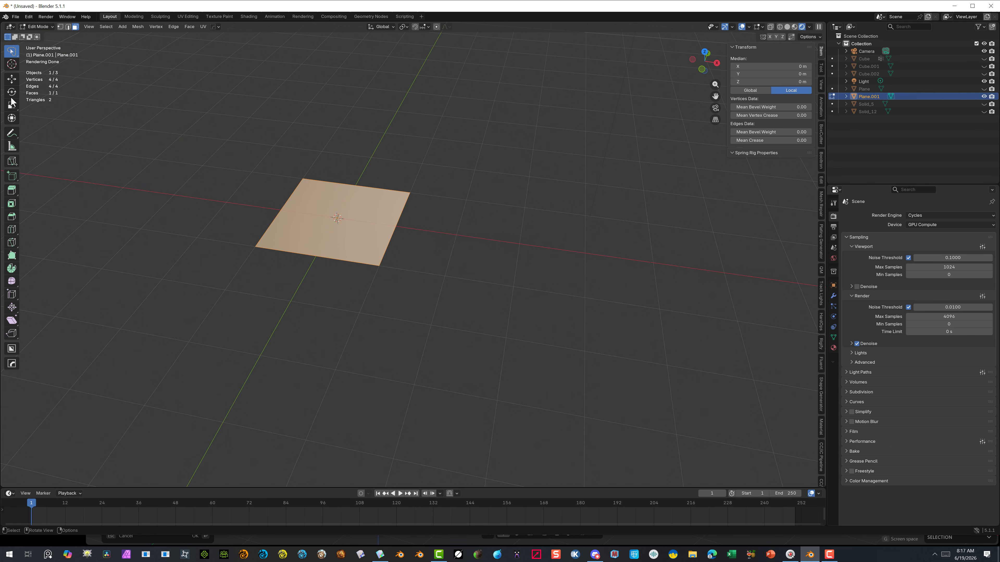
left_click(12, 229)
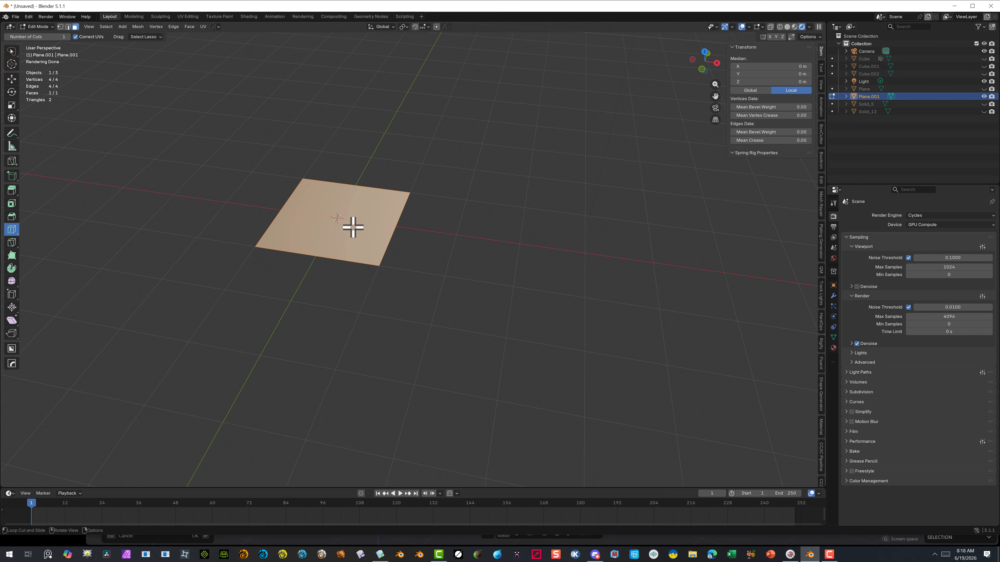
left_click(317, 246)
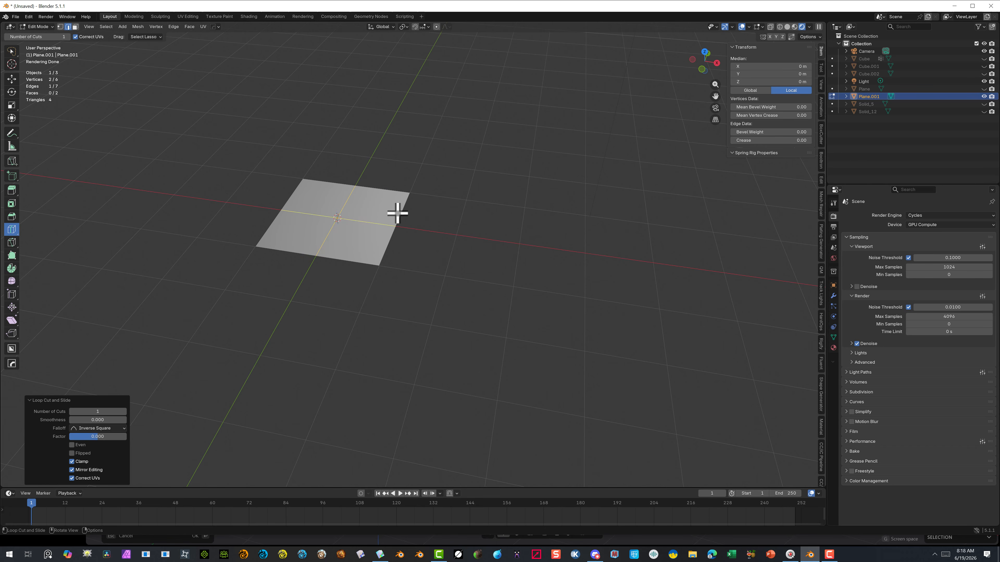
left_click(391, 223)
Select the plane's outer edge on the positive X side and lower it about 0.64 m along Z
left_click(61, 28)
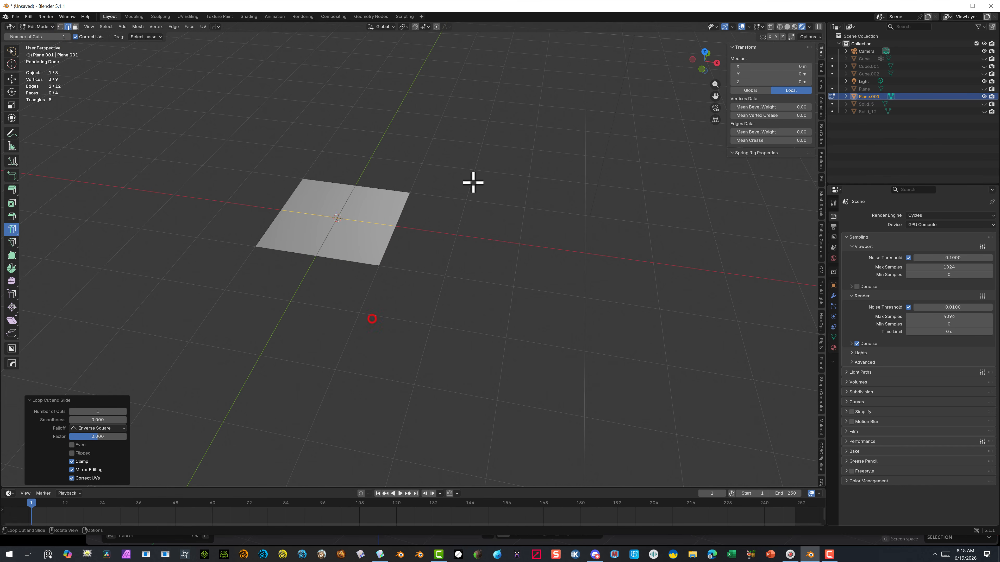
middle_click_drag(197, 395, 216, 388)
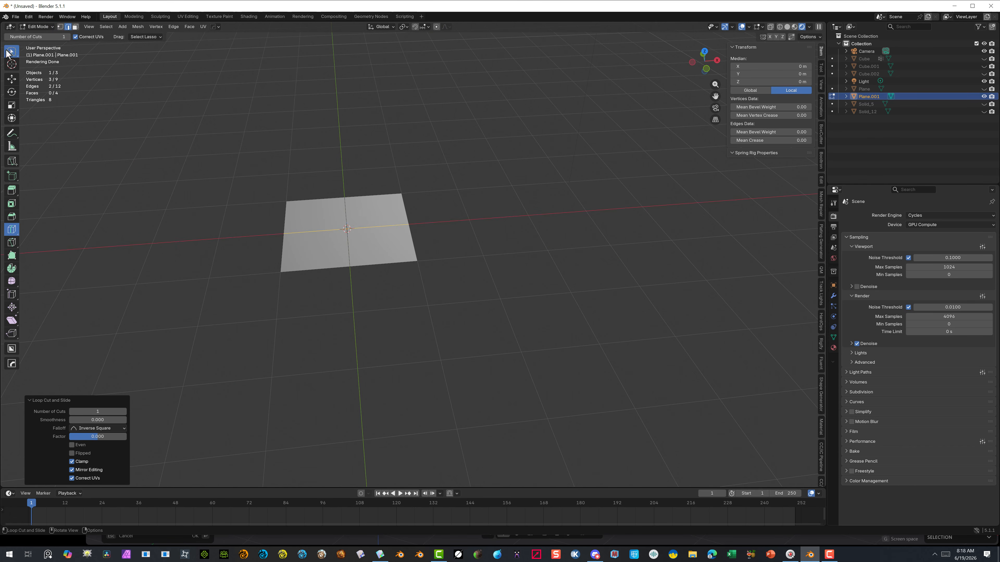
left_click_drag(8, 53, 19, 57)
left_click(61, 89)
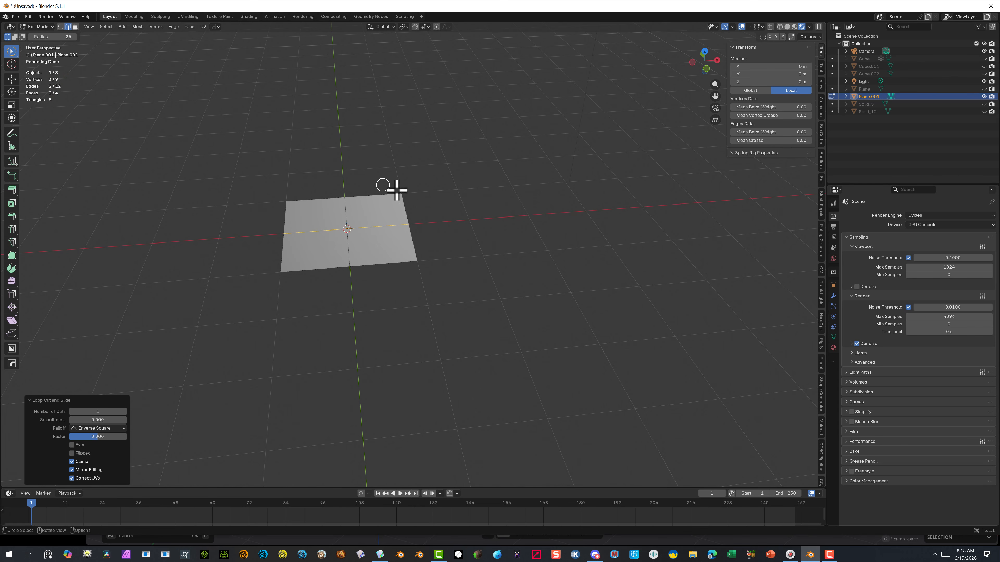
mouse_move(389, 190)
left_mouse_down()
mouse_move(409, 241)
mouse_move(428, 256)
left_mouse_up()
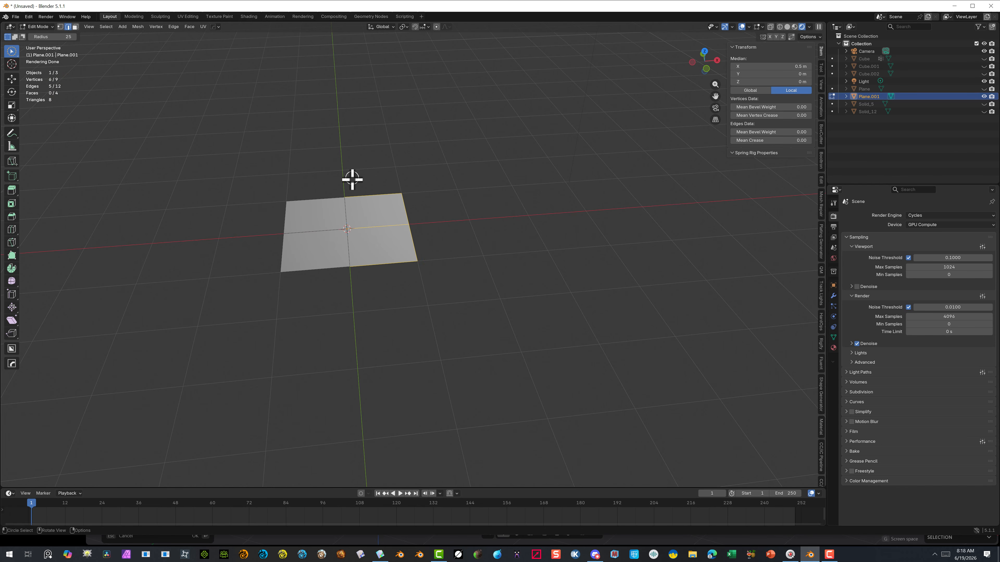
left_click_drag(361, 172, 391, 273, "ctrl")
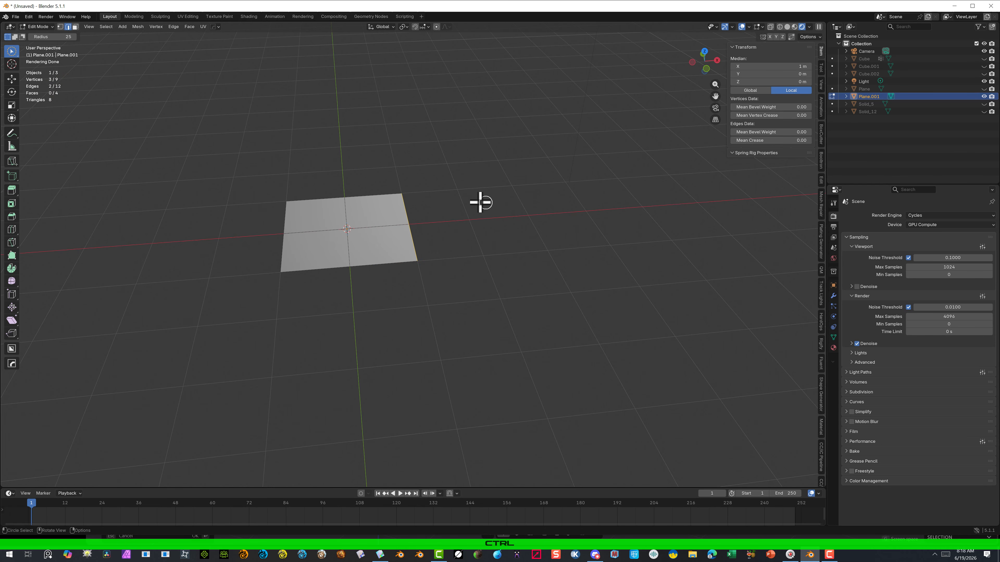
key("g")
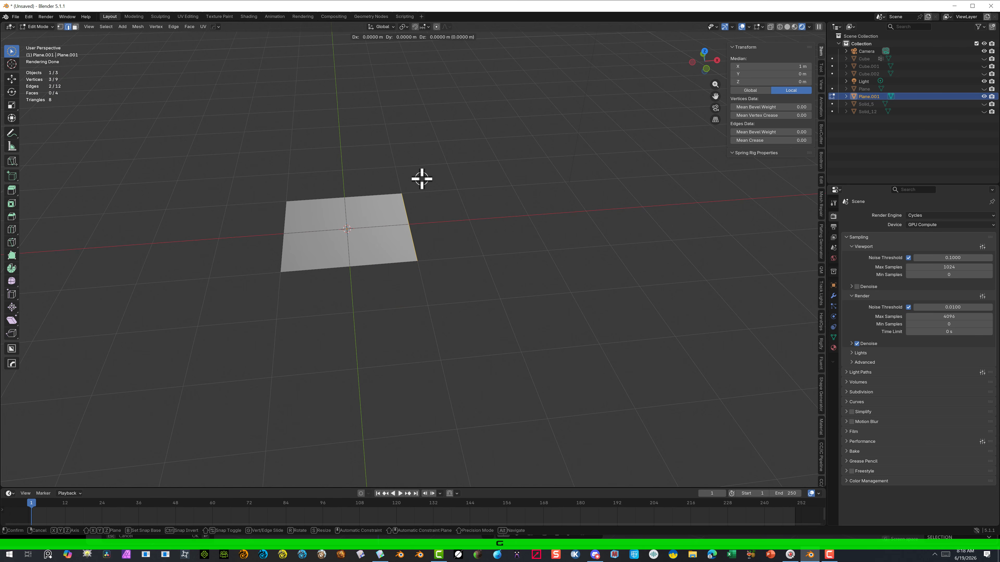
key("z")
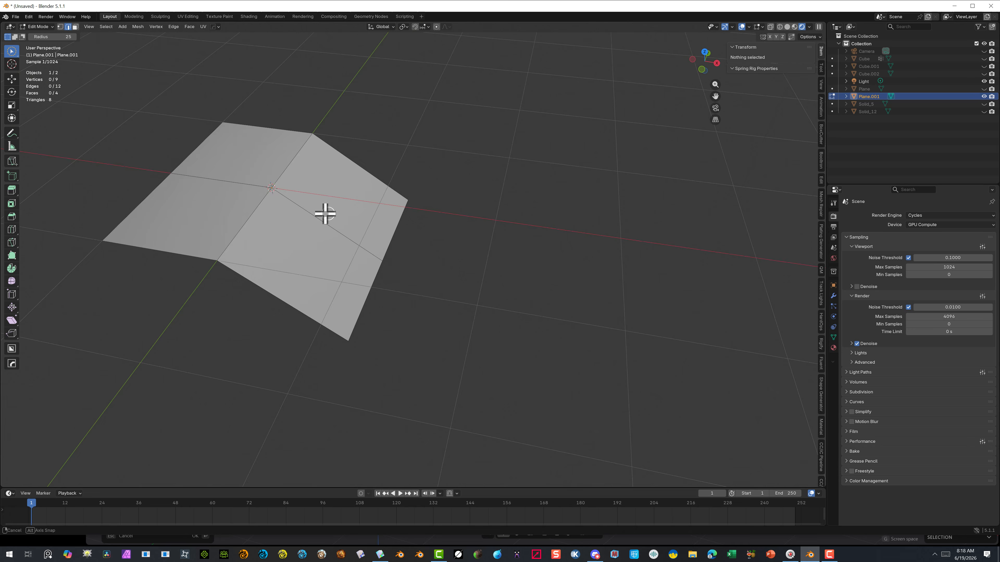
Select the two corner vertices on the negative X side and scale them along Y by about 0.495
middle_click_drag(323, 214, 292, 209)
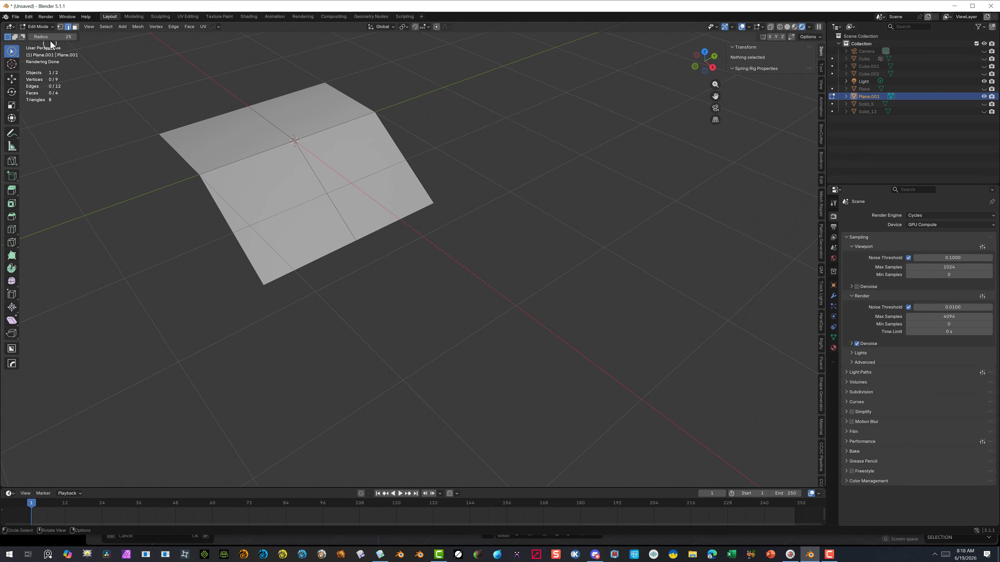
key("c")
left_click(157, 136)
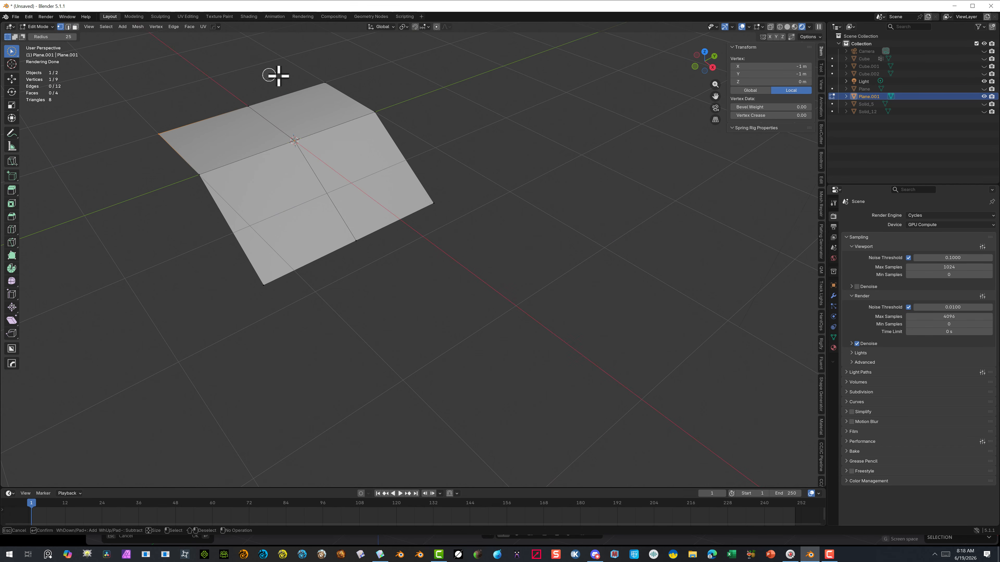
left_click(326, 83)
left_click_drag(344, 82, 339, 86)
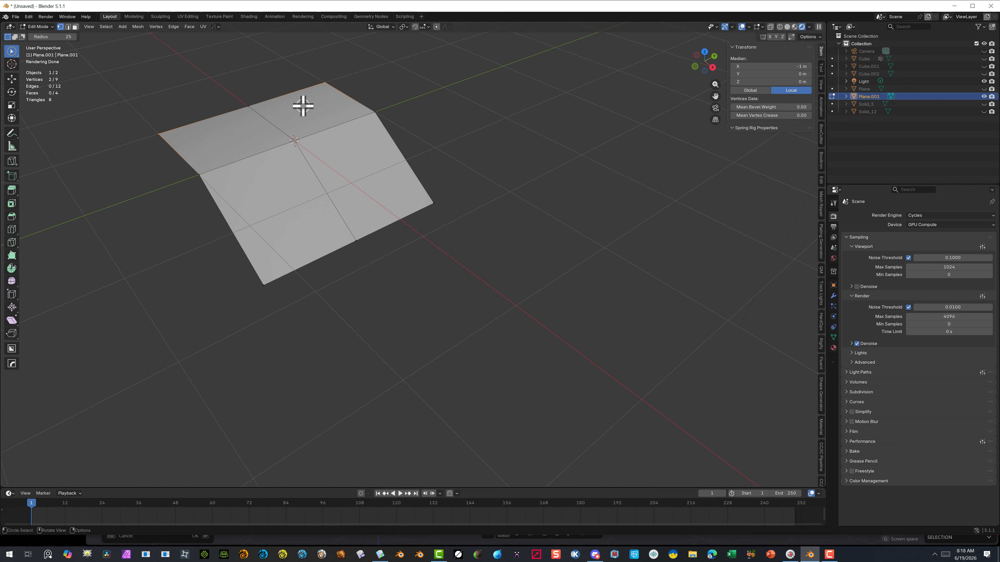
key("s")
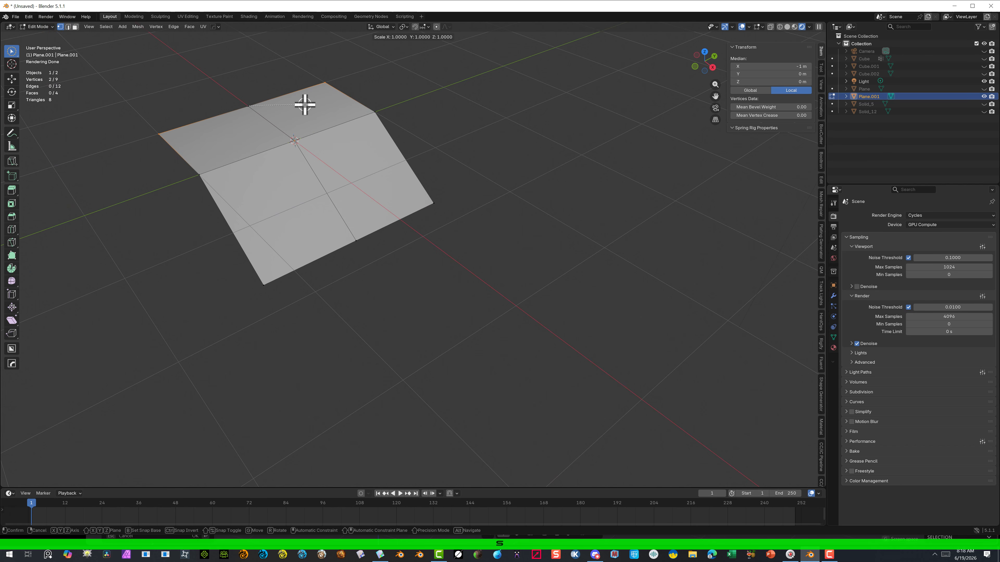
key("y")
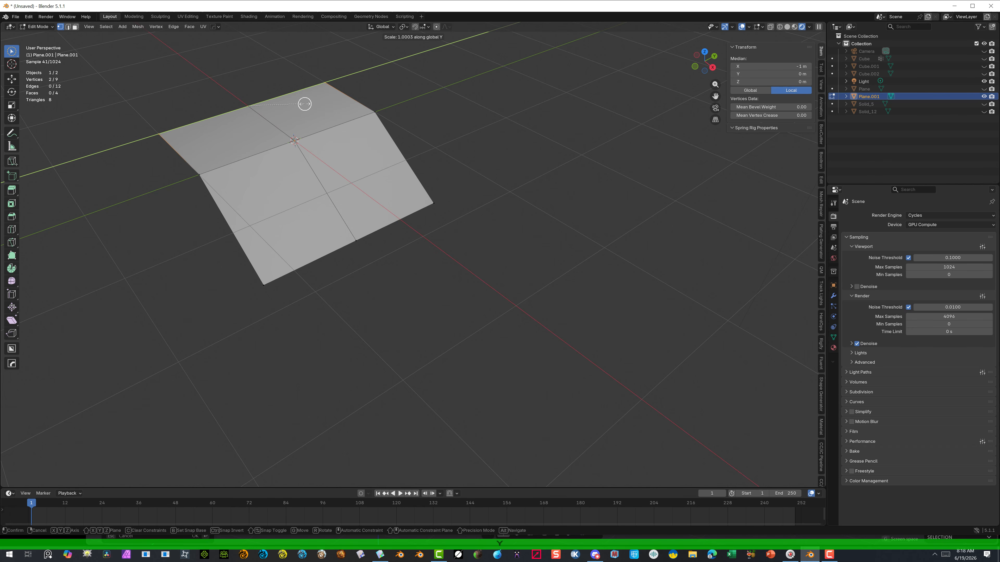
left_click(275, 109)
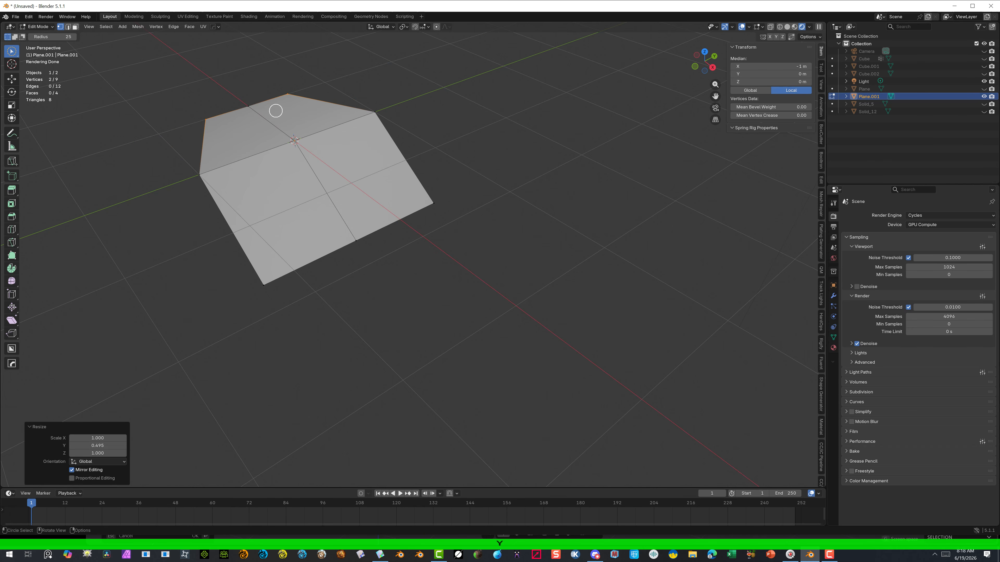
Select the two outer vertices of the middle fold line and scale them along Y by about 0.781
left_click(175, 348)
mouse_move(187, 193)
left_mouse_down()
mouse_move(221, 150)
mouse_move(320, 106)
mouse_move(404, 116)
left_mouse_up()
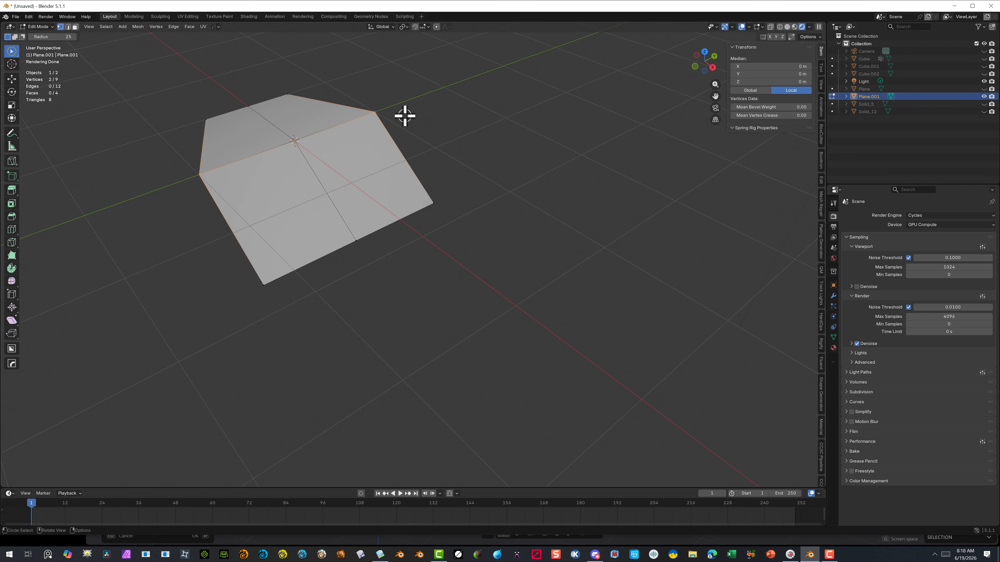
key("s")
key("y")
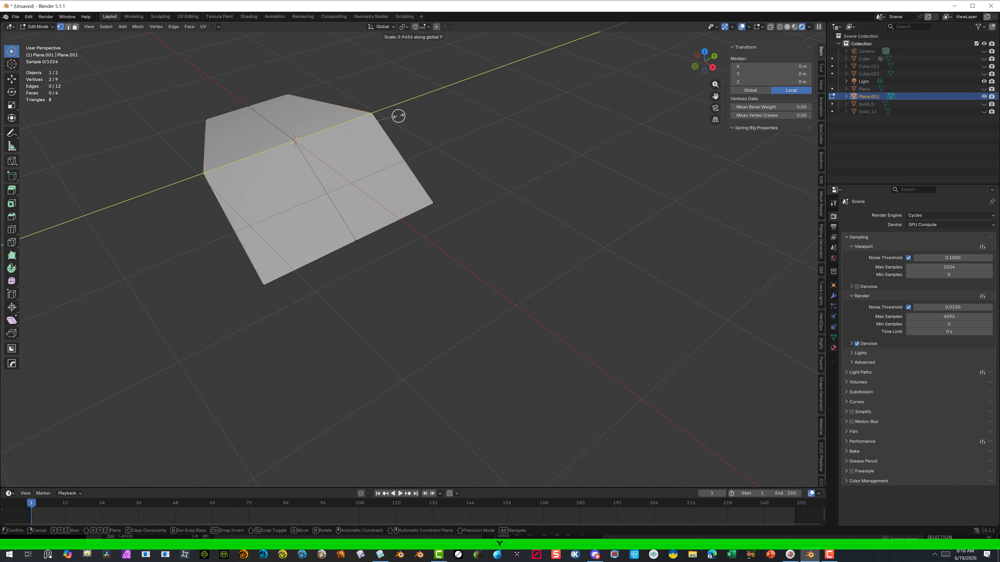
left_click(383, 123)
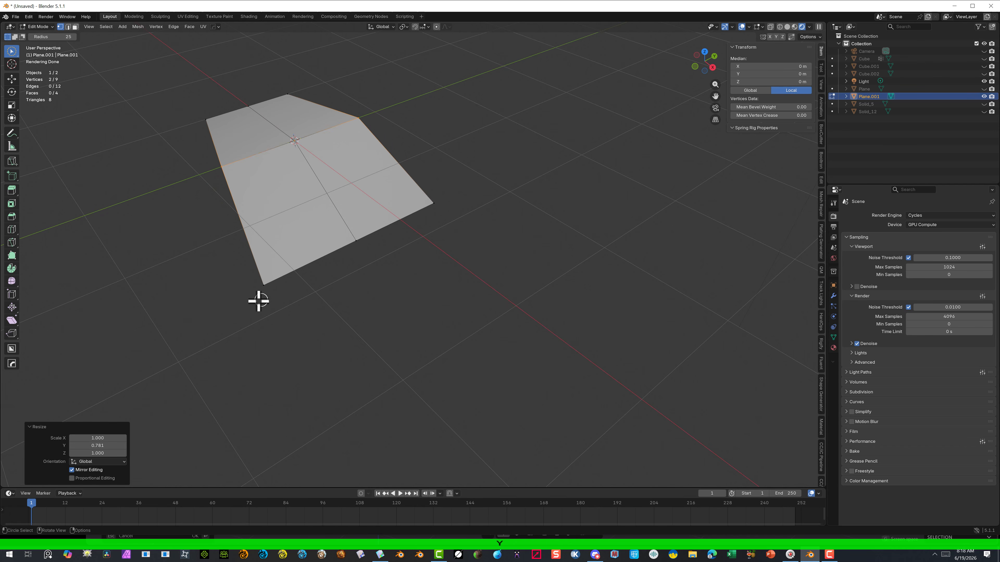
left_click(436, 207)
right_click(323, 296)
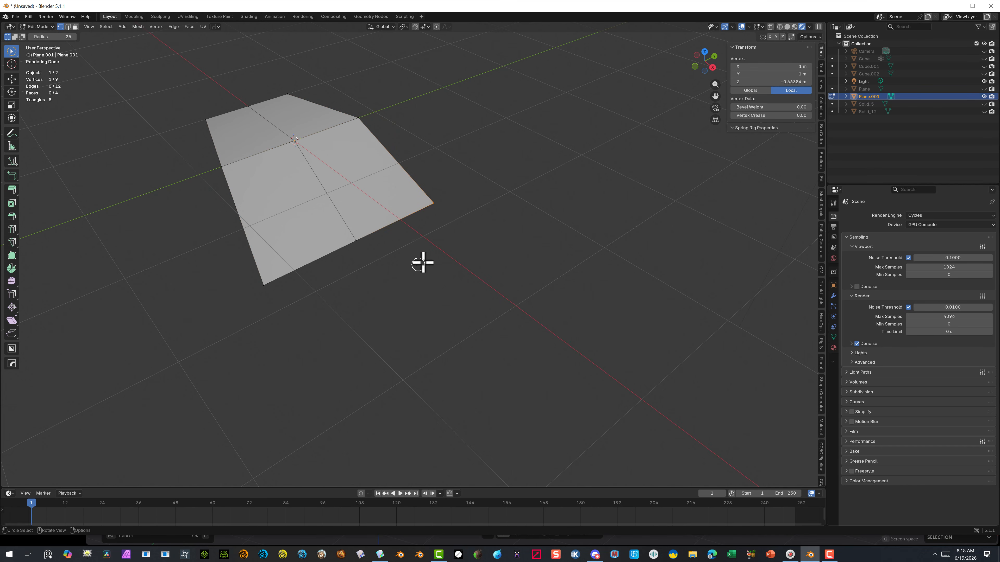
middle_click_drag(417, 286, 468, 267)
scroll(246, 150, "up", 4)
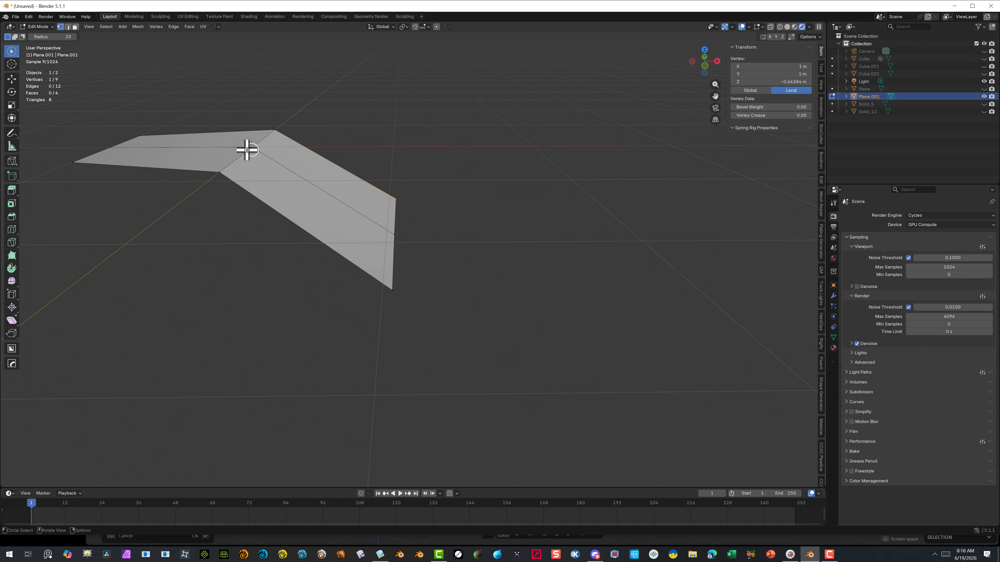
middle_click_drag(235, 151, 244, 182)
scroll(288, 168, "down", 5)
scroll(260, 223, "up", 3)
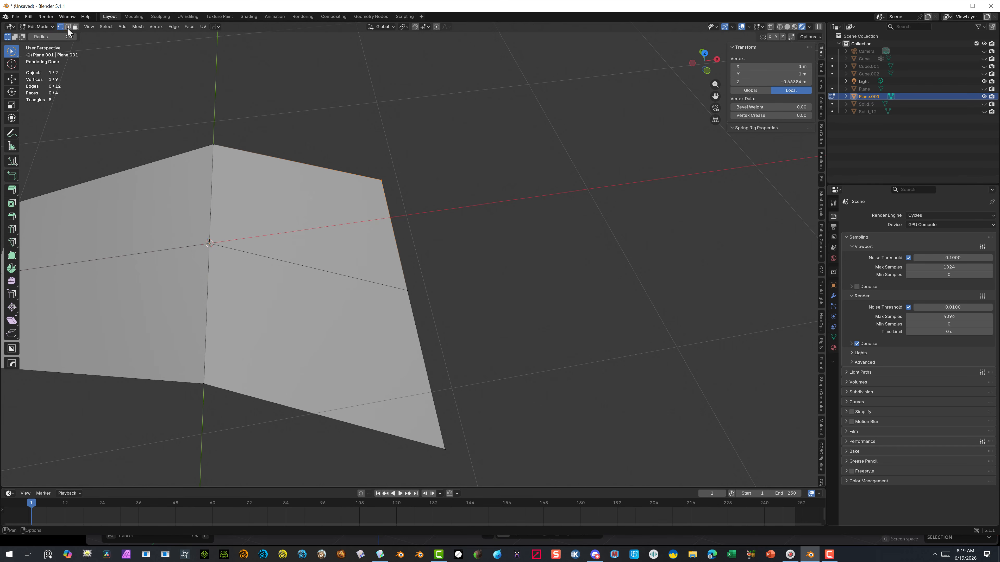
Select the middle fold's edge loop in edge mode and bevel it about 0.379 m wide with one segment
left_click(68, 27)
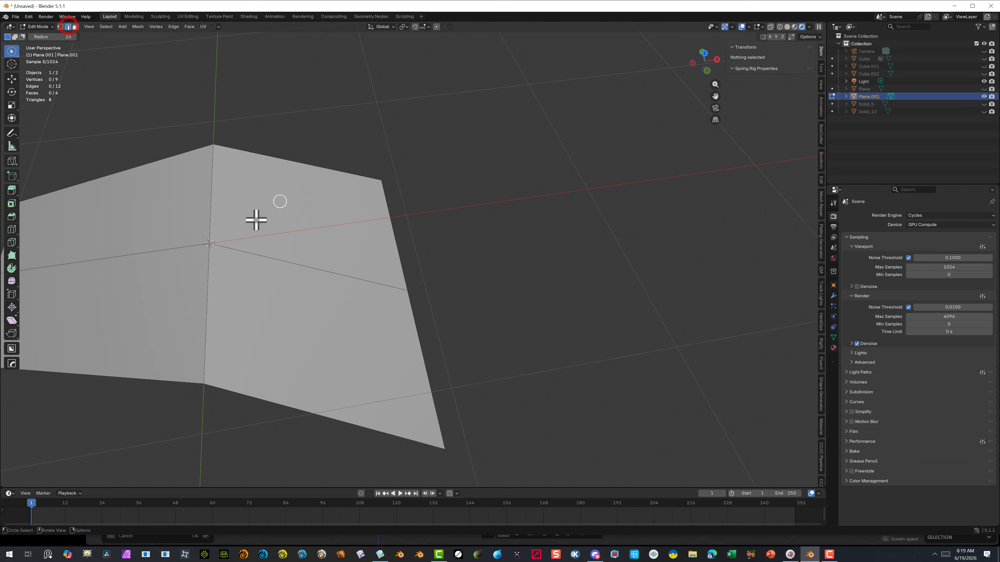
left_click(208, 197, "alt")
middle_click_drag(178, 189, 168, 223)
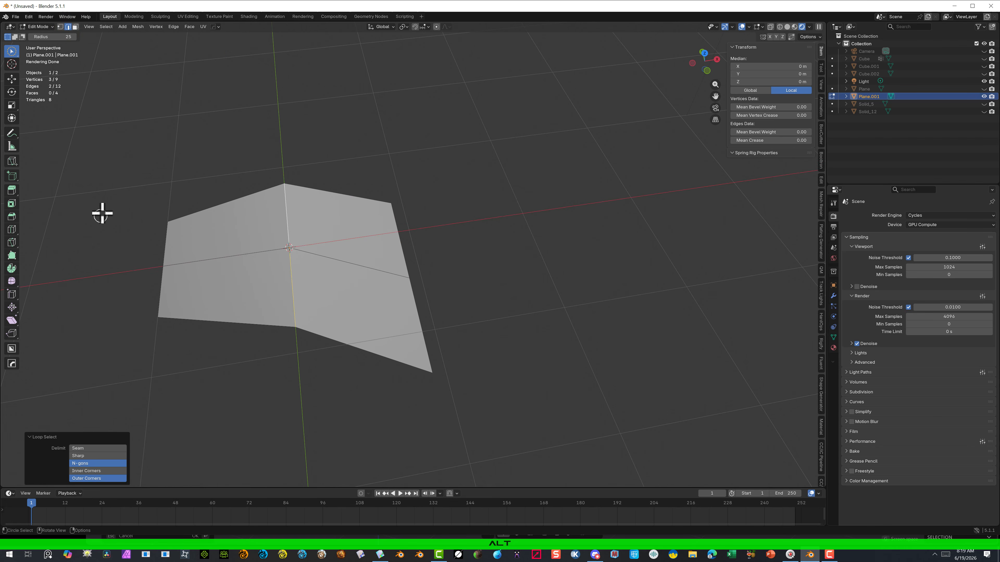
key("ctrl+b")
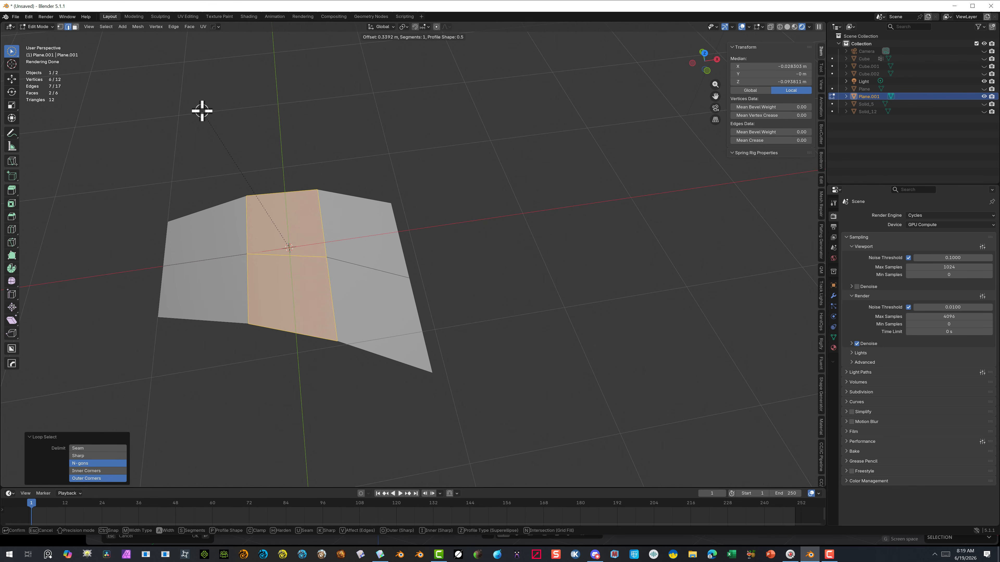
left_click(196, 108)
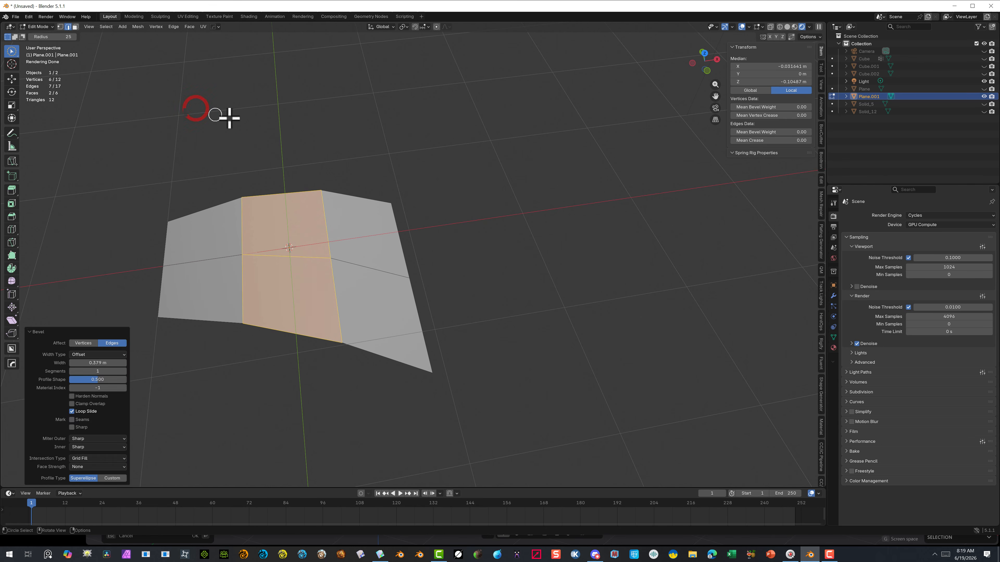
left_click(226, 116)
middle_click_drag(277, 127, 281, 149)
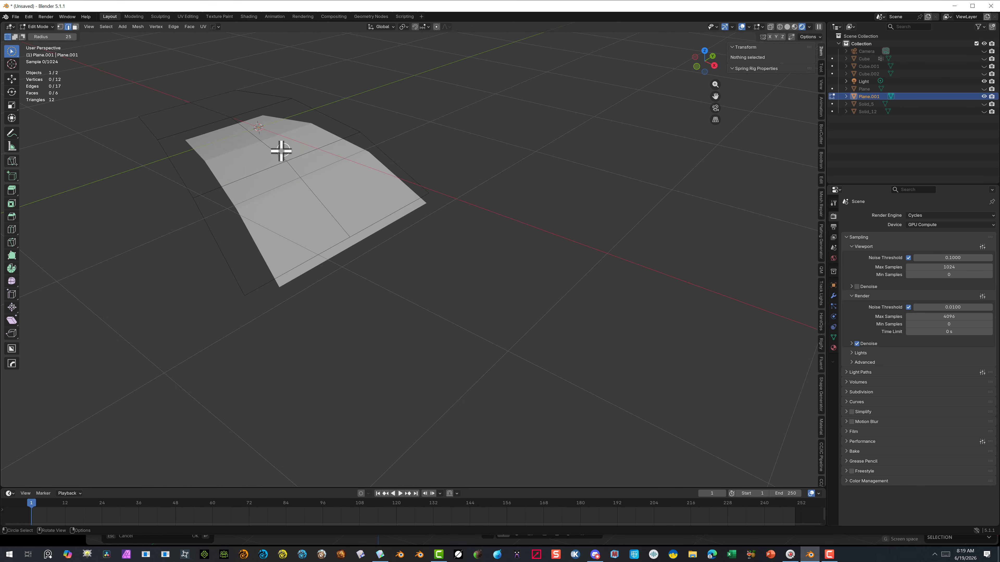
scroll(275, 161, "up", 4)
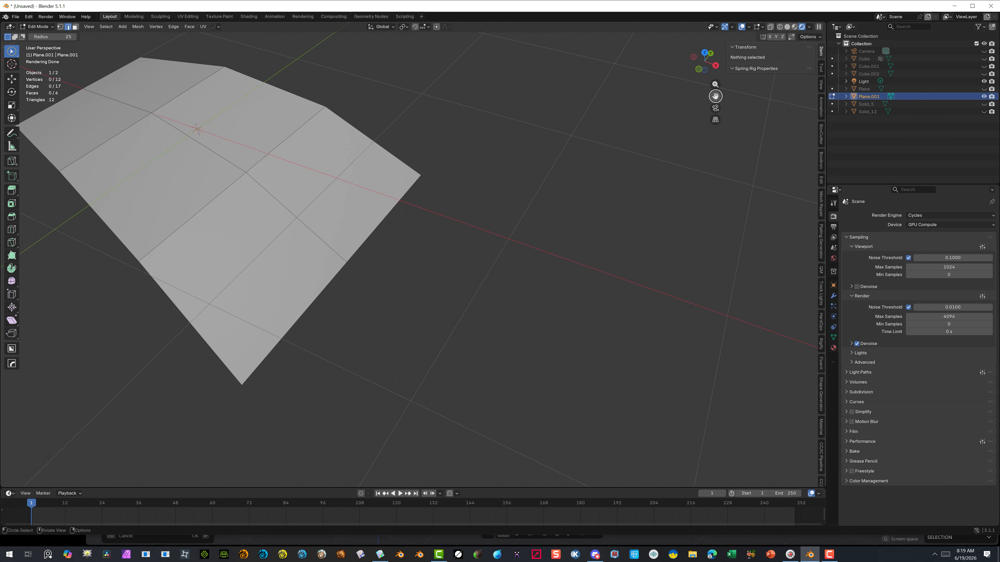
left_click_drag(716, 97, 849, 143)
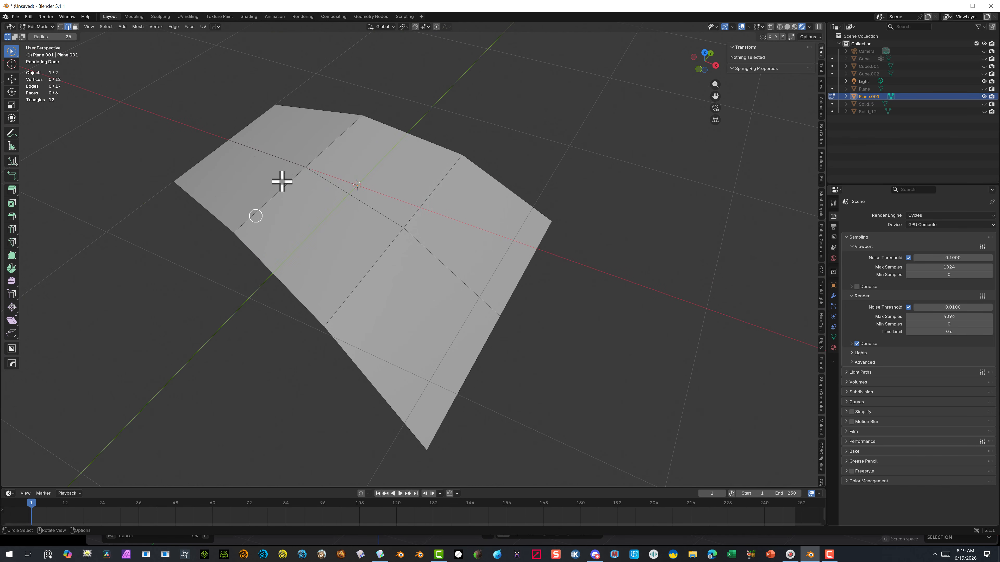
scroll(333, 158, "down", 1)
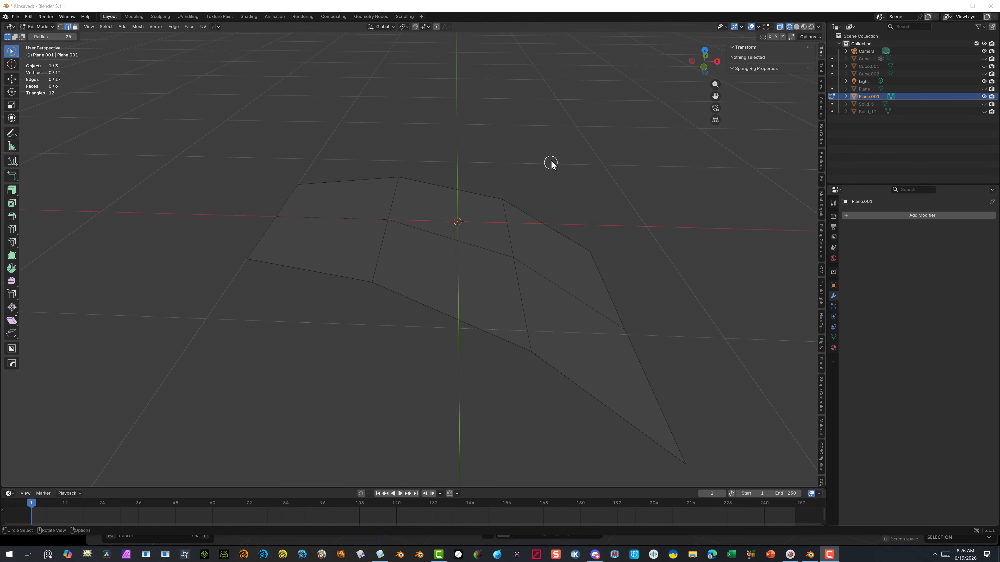
Select the middle face on the negative Y side in face mode and inset it about 0.106 m
middle_click_drag(550, 163, 534, 271)
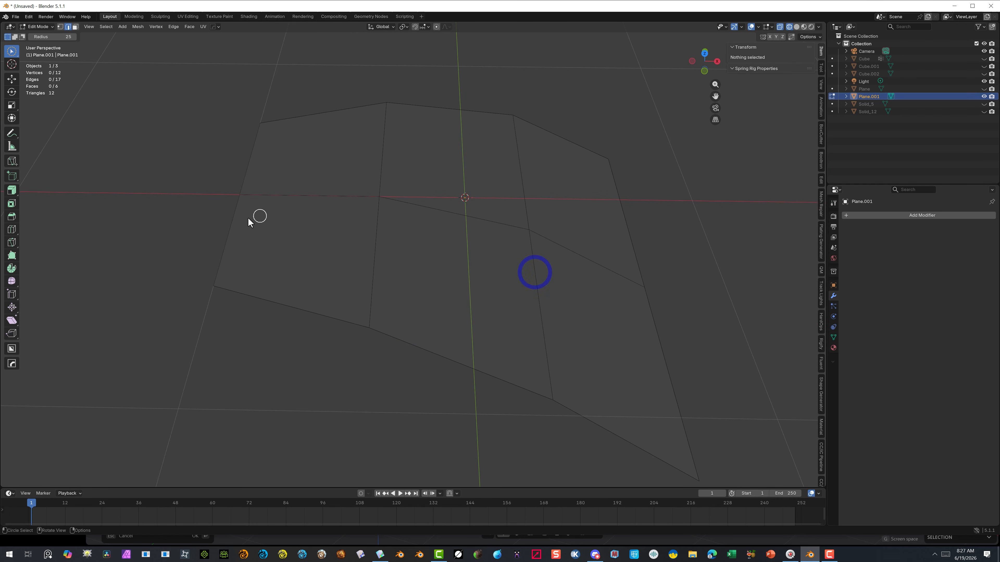
left_click(10, 205)
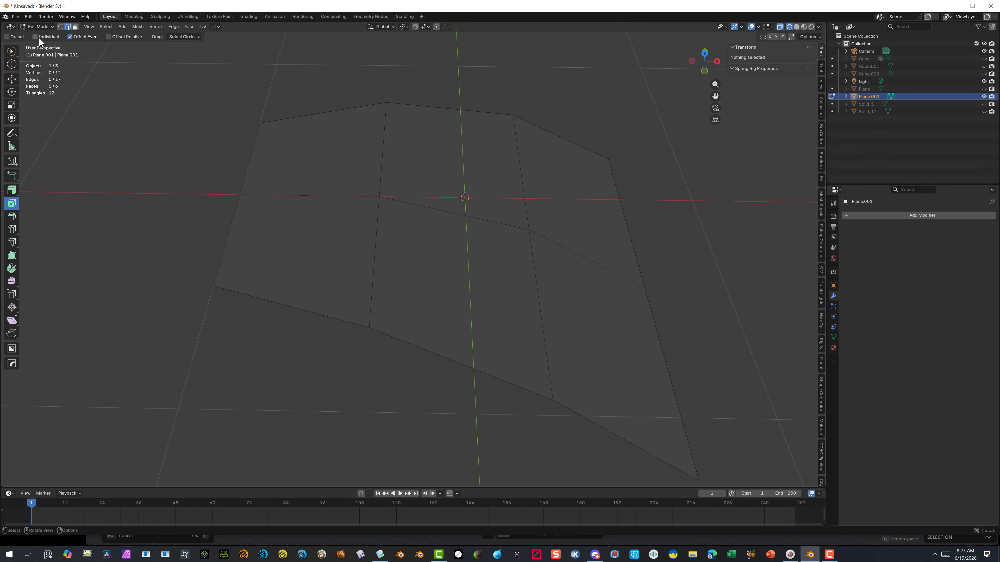
left_click(10, 52)
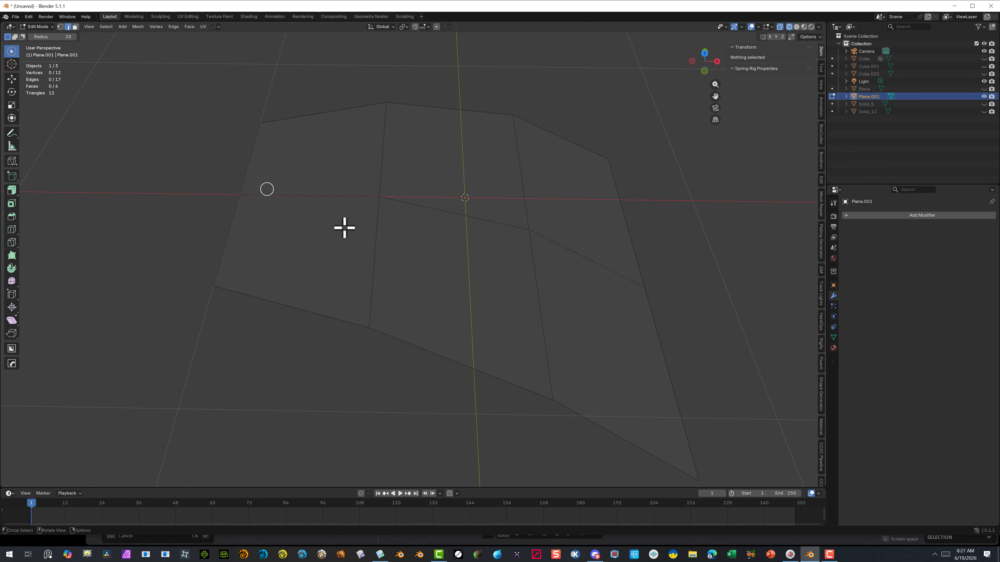
left_click(75, 27)
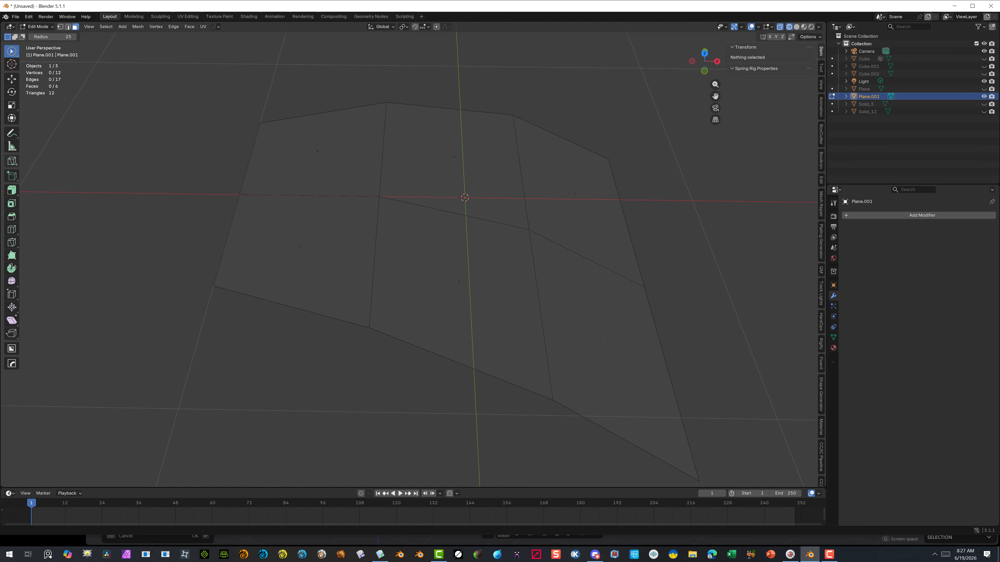
left_click(436, 260)
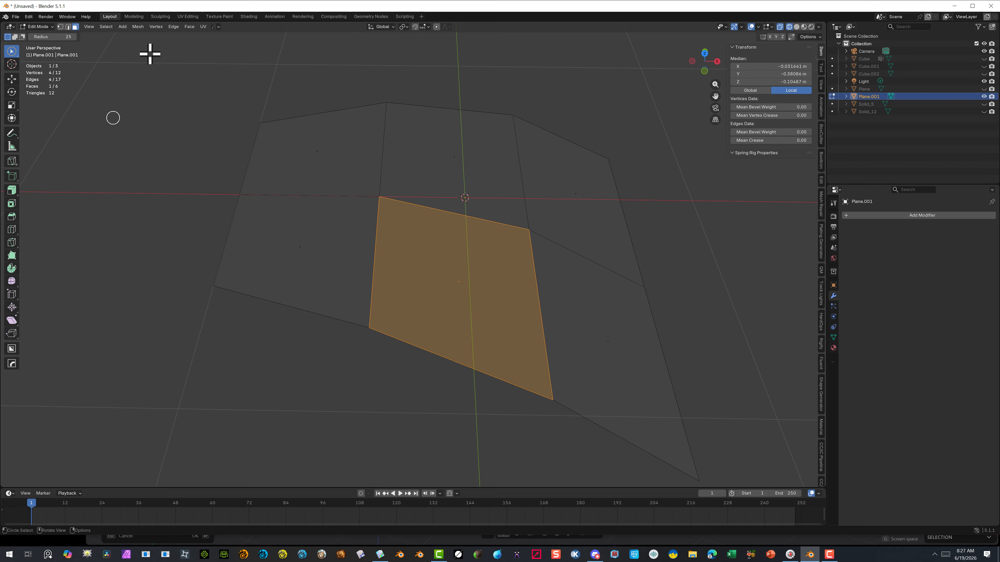
left_click(14, 207)
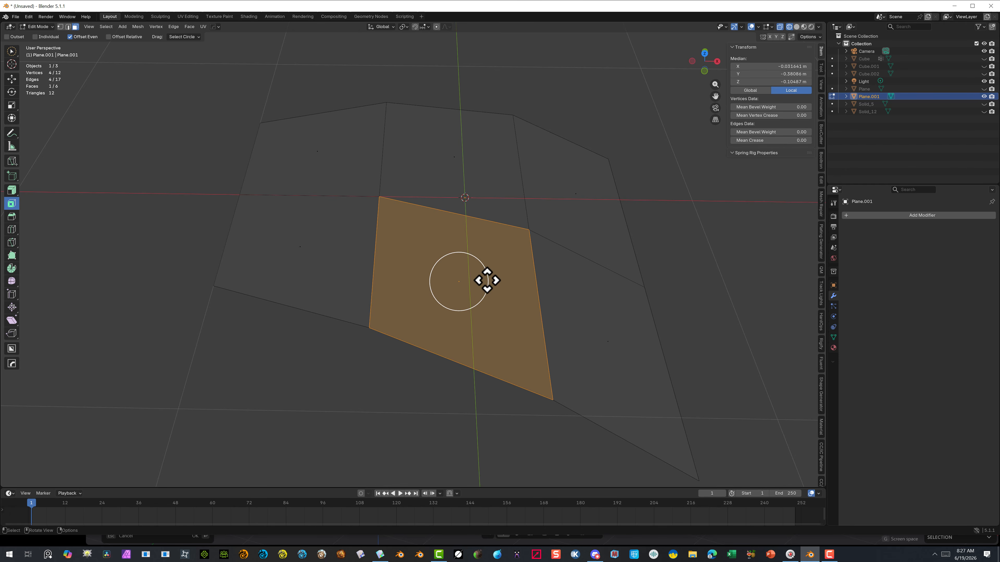
left_click_drag(487, 281, 459, 282)
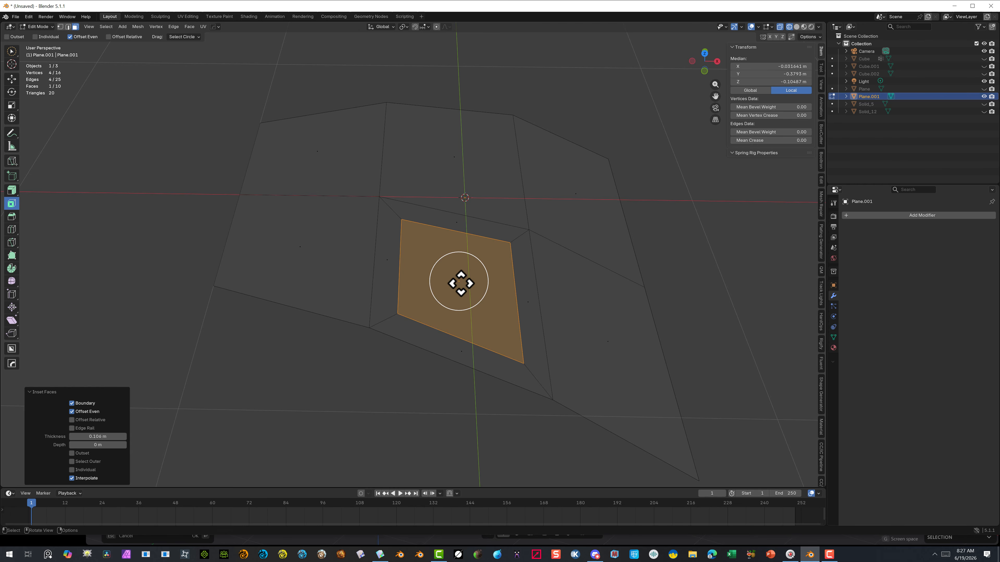
left_click(460, 283)
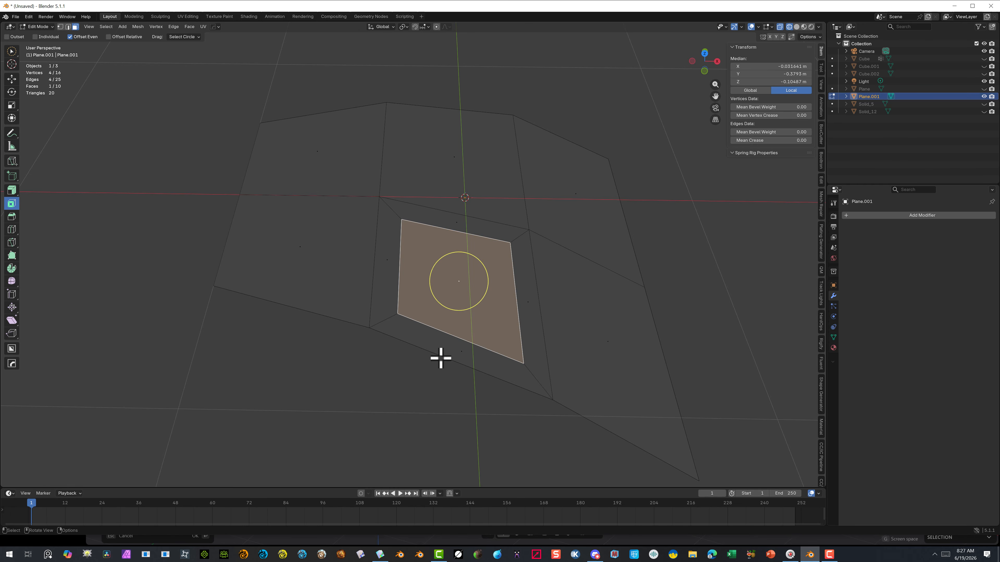
Select the inset's border face along the outer negative Y edge and delete it
left_click(313, 385)
key("c")
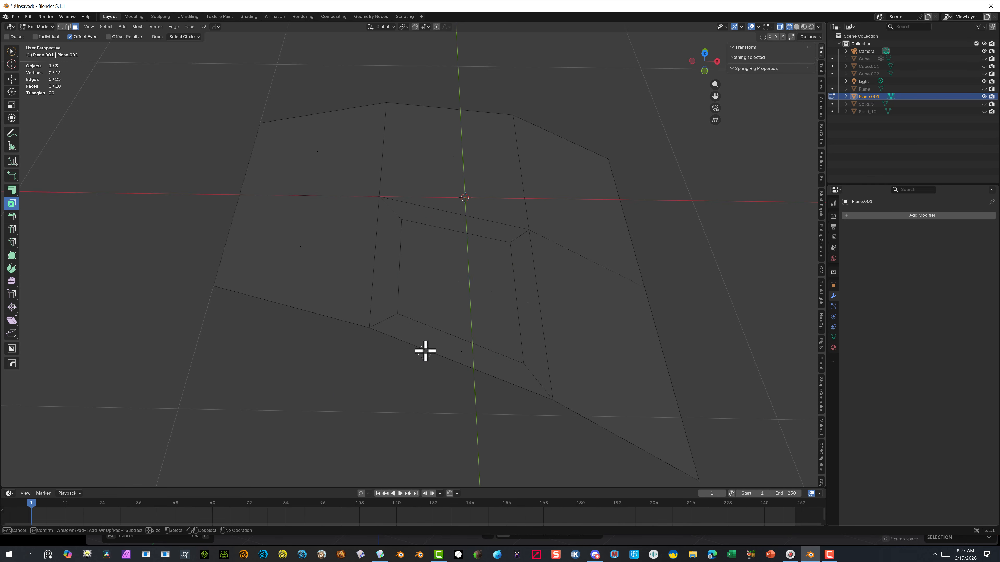
key("Escape")
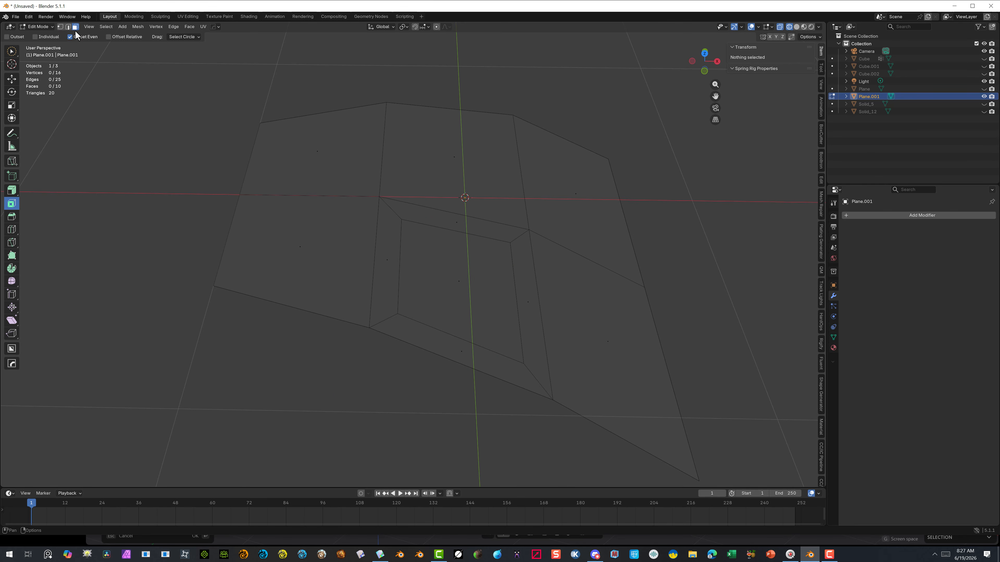
key("c")
left_click(462, 352)
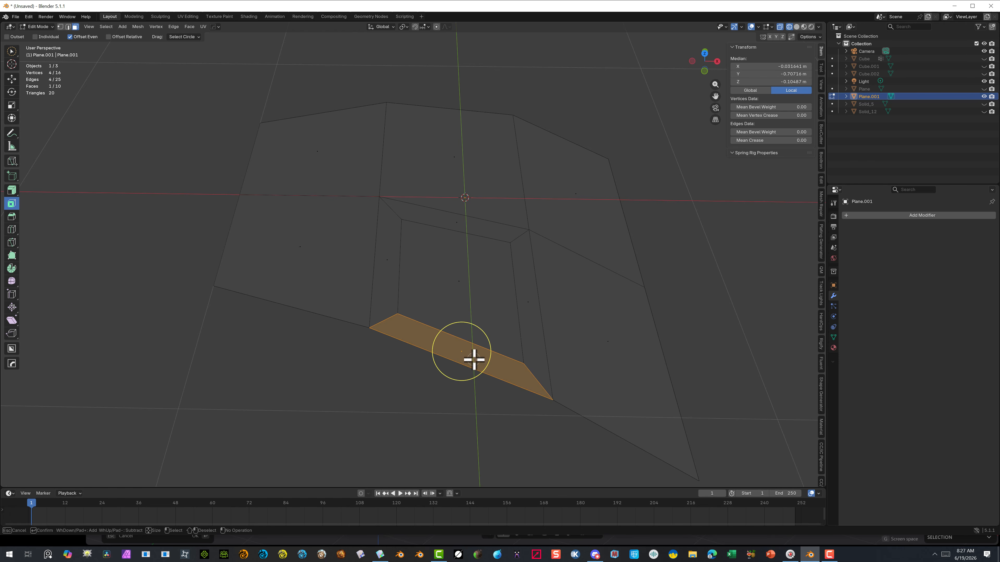
key("Escape")
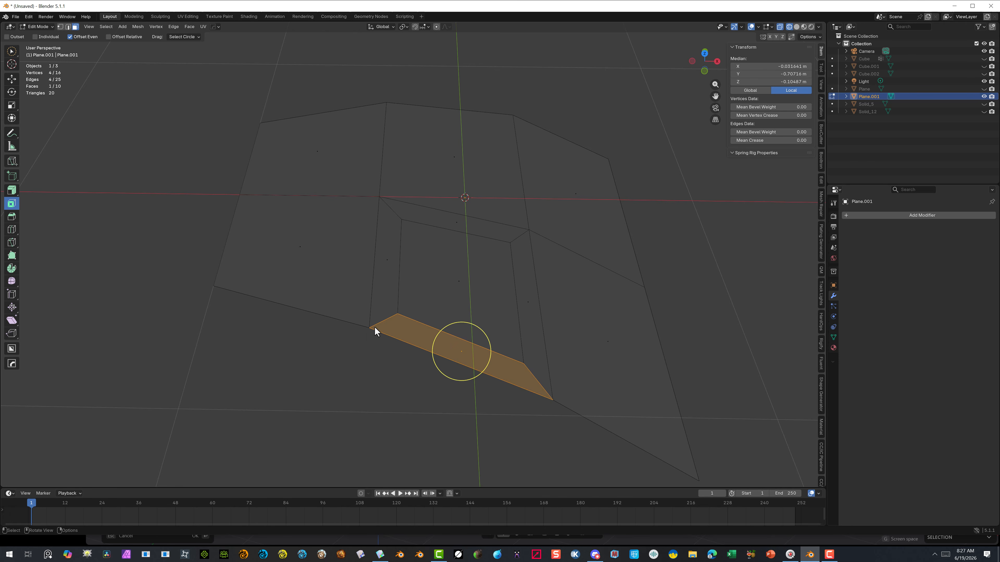
key("x")
left_click(333, 320)
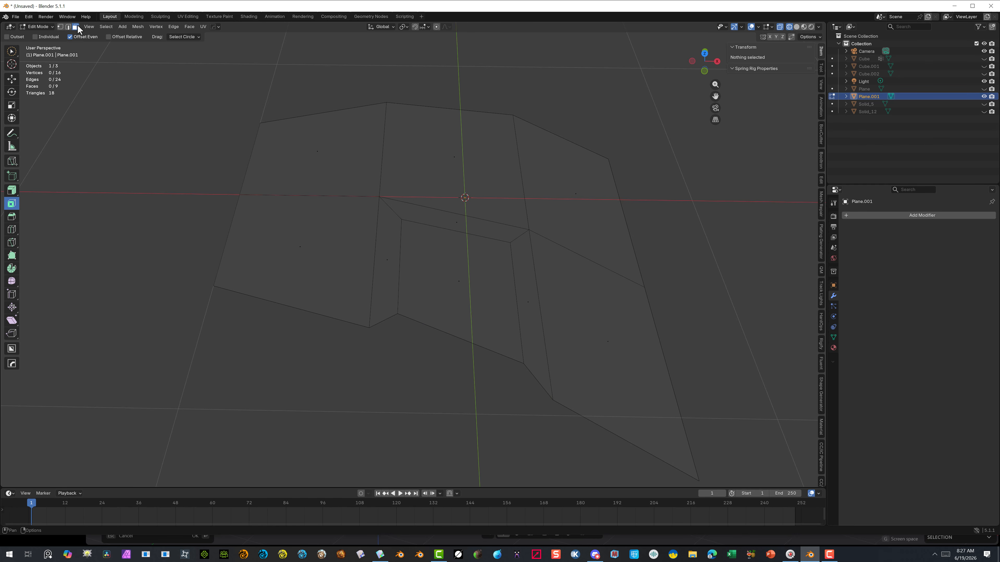
Select the inset's two outer vertices and move them about -0.108 m along Y in top view, onto the plane's outer edge line
key("c")
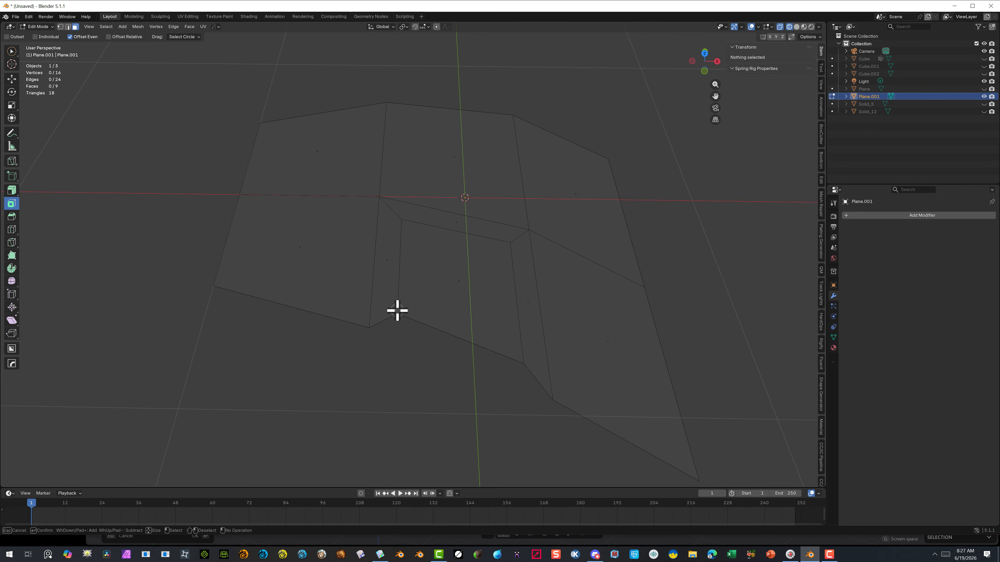
key("Escape")
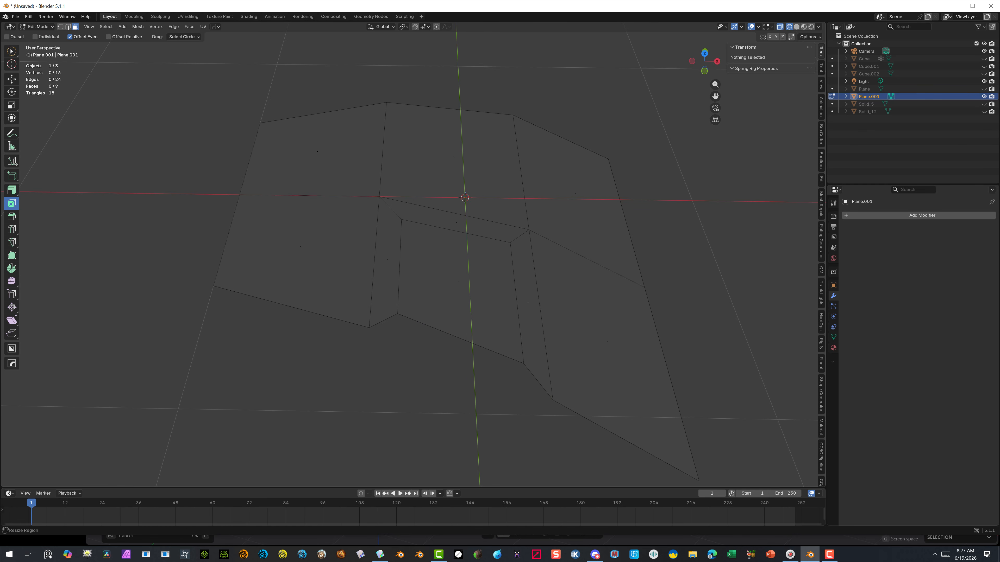
left_click(60, 27)
key("c")
left_click(397, 315)
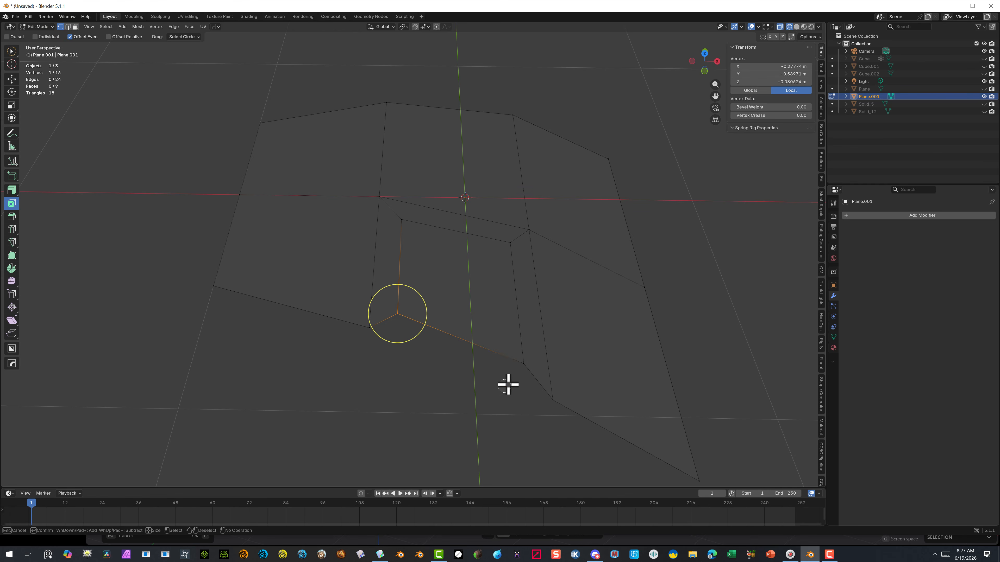
left_click(522, 361)
key("Escape")
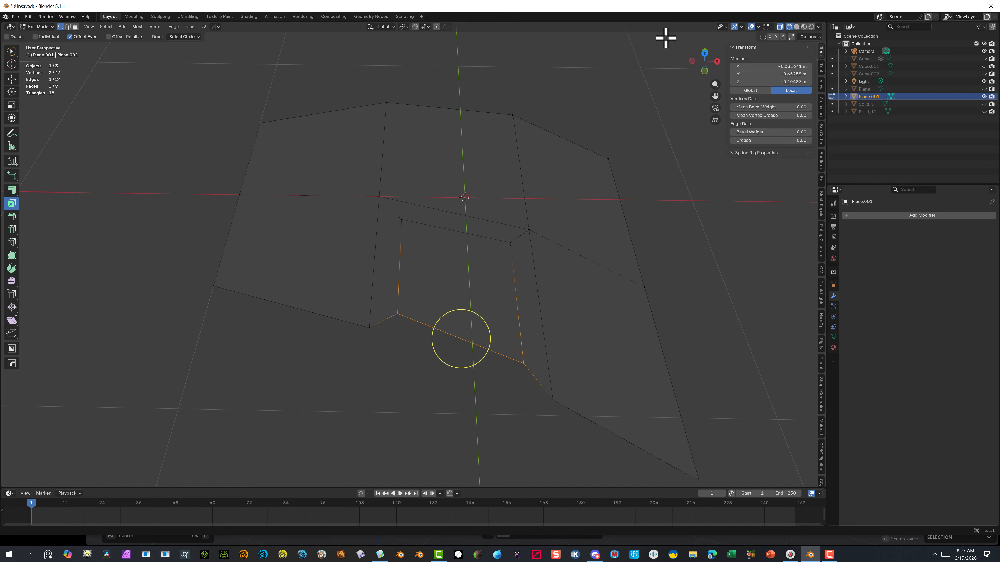
left_click(704, 53)
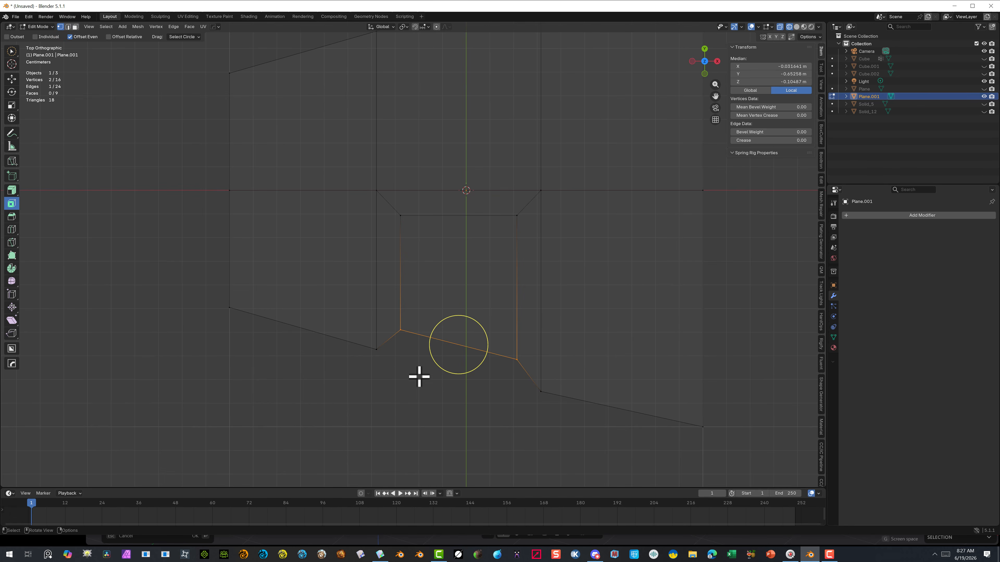
key("g")
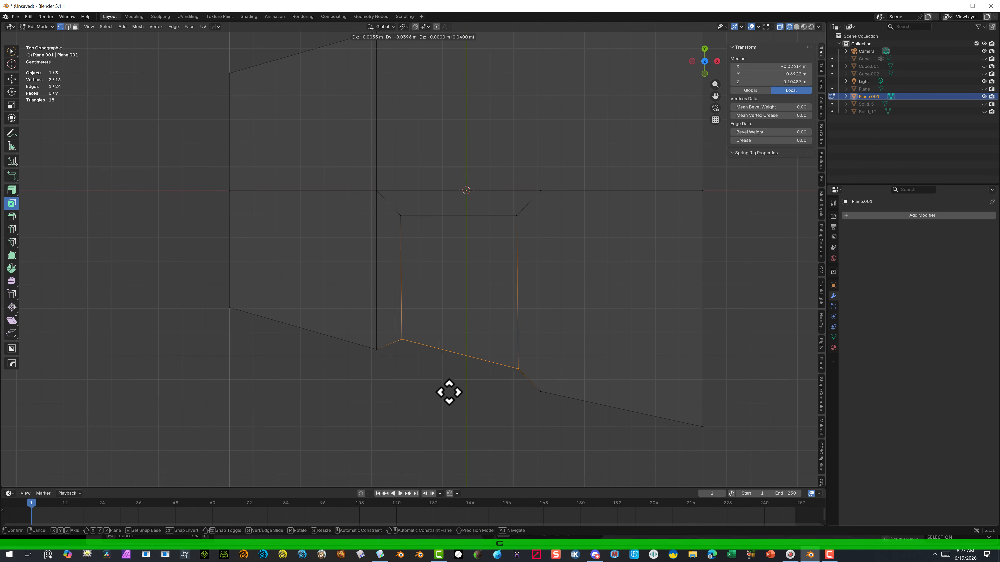
left_click(446, 406)
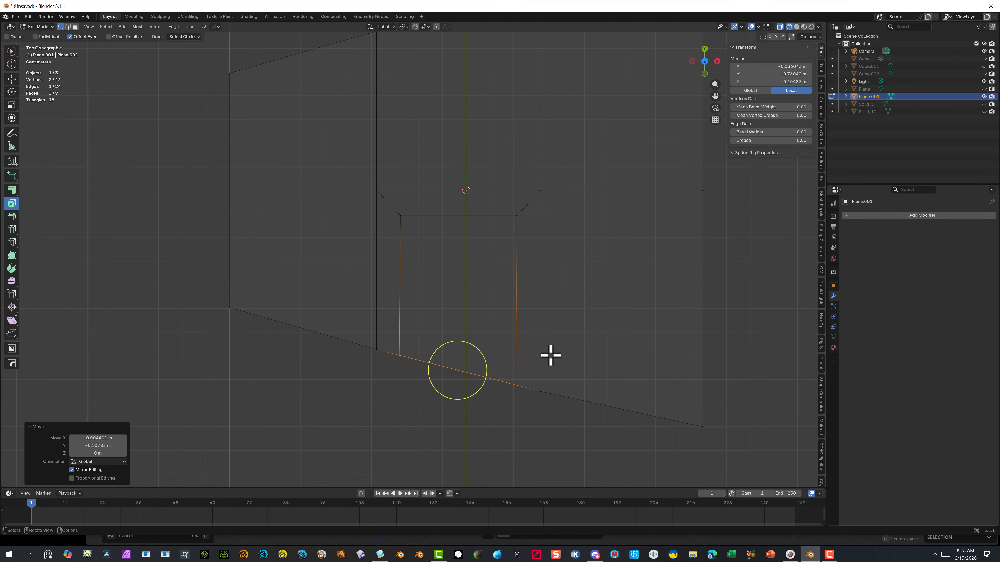
middle_click_drag(580, 344, 571, 317)
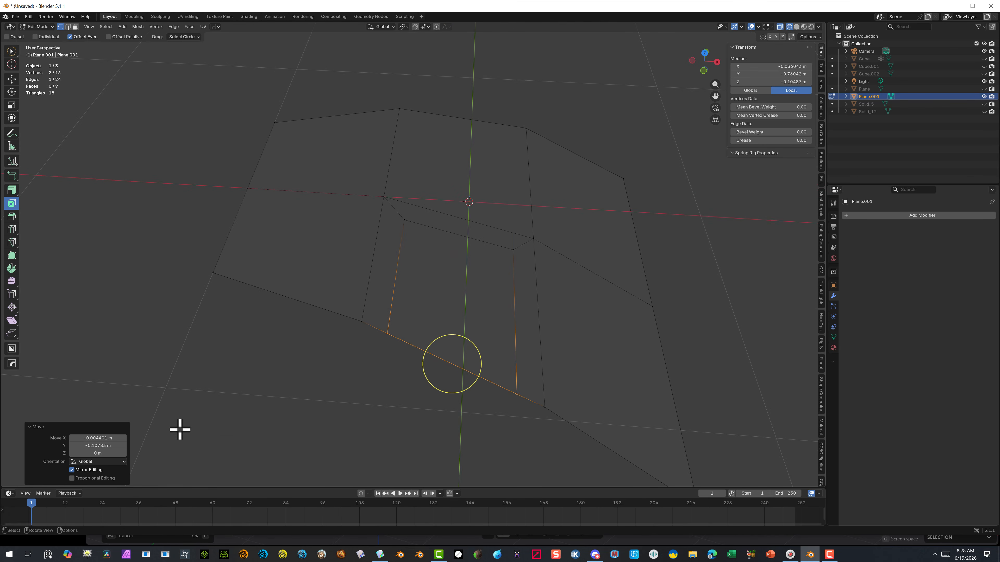
left_click(188, 381)
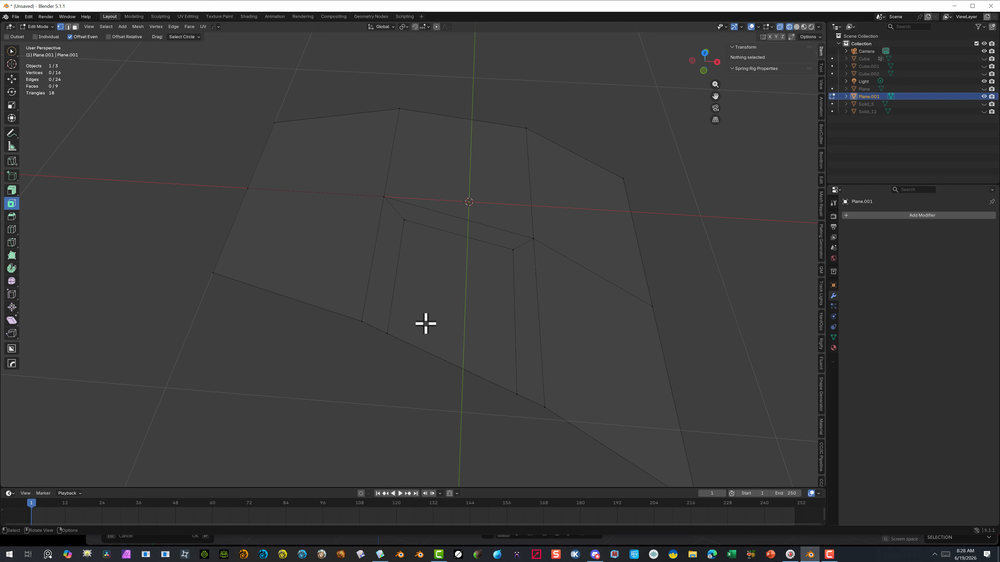
Select the inner face of the notch in face mode and inset it about 0.057 m
mouse_move(429, 102)
middle_mouse_down()
mouse_move(436, 57)
mouse_move(418, 98)
middle_mouse_up()
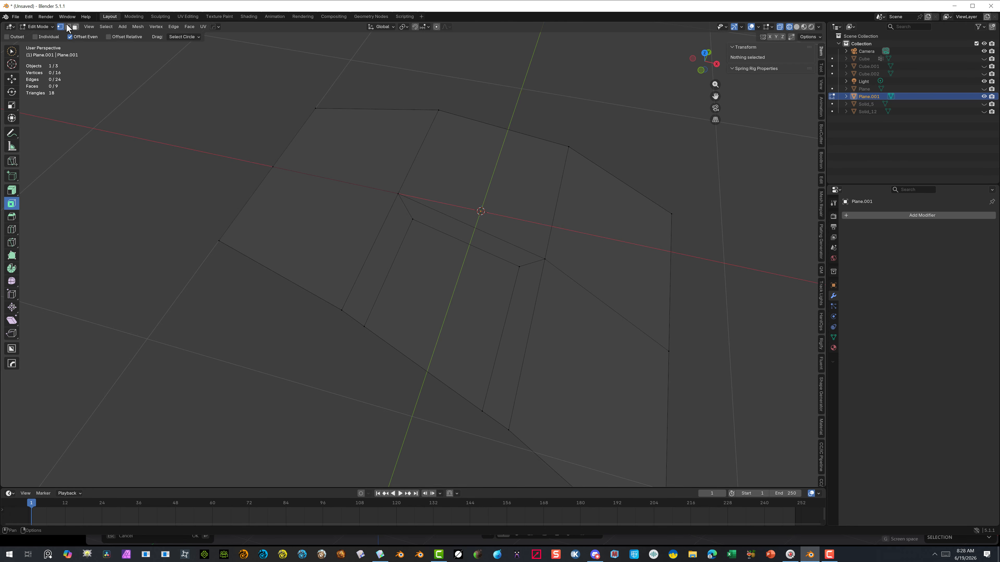
left_click(75, 26)
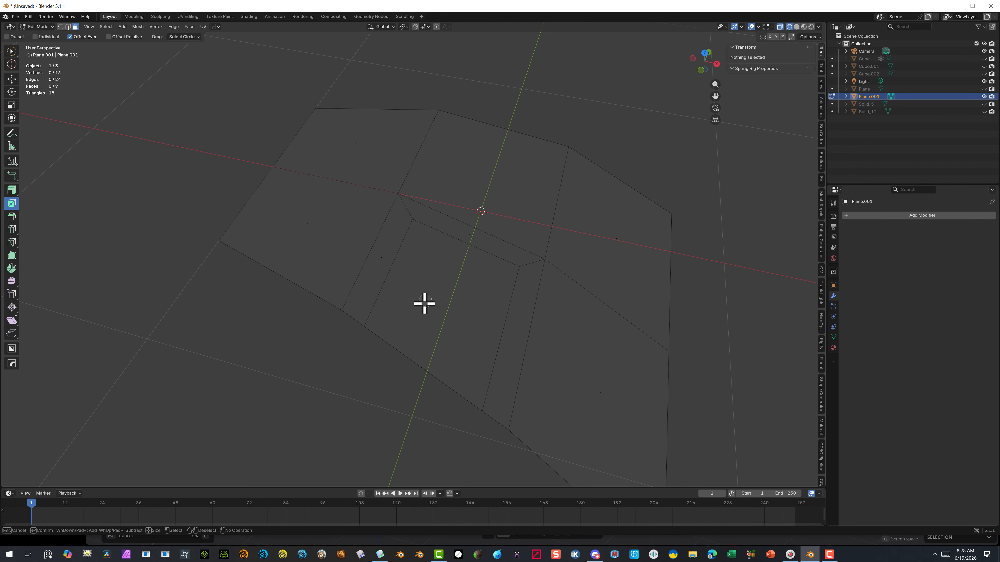
left_click(423, 301)
scroll(433, 334, "down", 2)
middle_click_drag(433, 334, 449, 317)
middle_click_drag(457, 214, 476, 226)
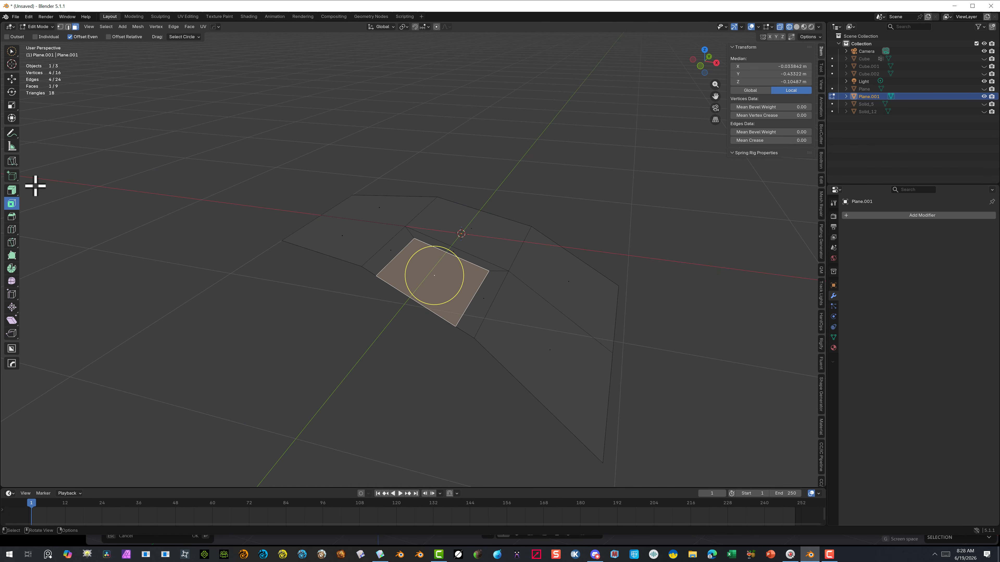
left_click_drag(457, 272, 449, 273)
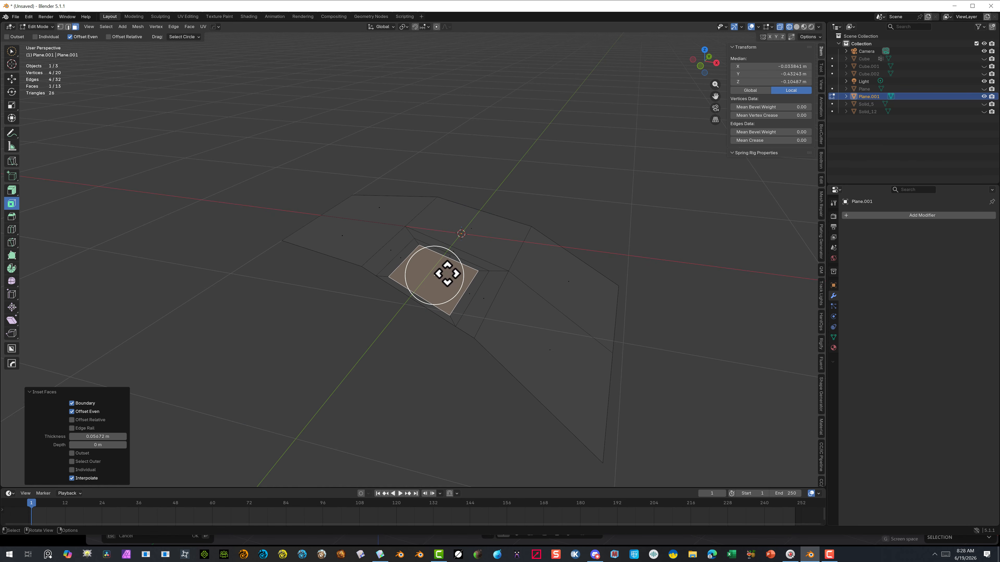
Reselect the inner inset face, inset it again with 0 m thickness, and clear the selection
left_click(232, 259)
scroll(509, 239, "up", 2)
left_click(454, 284)
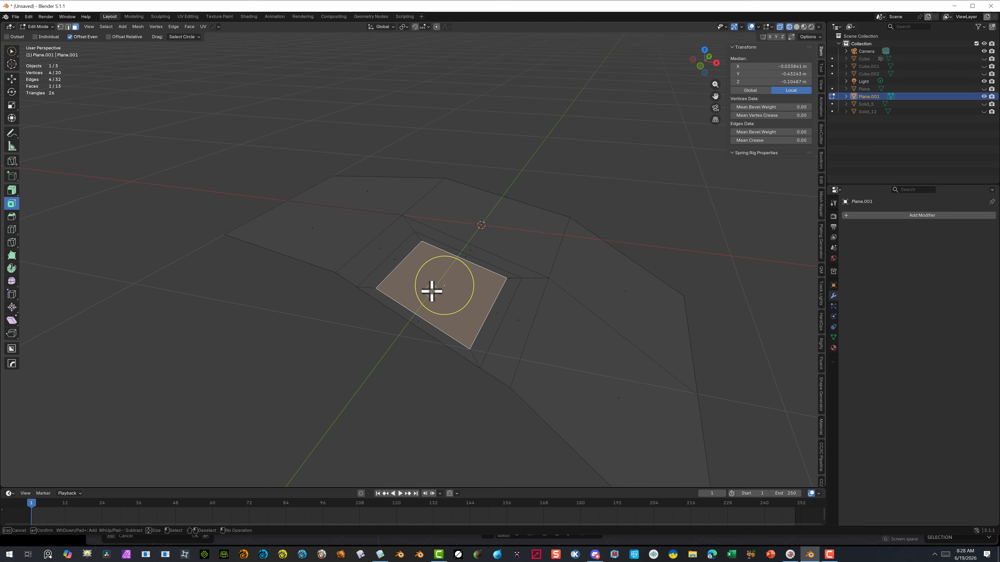
left_click_drag(430, 290, 440, 315)
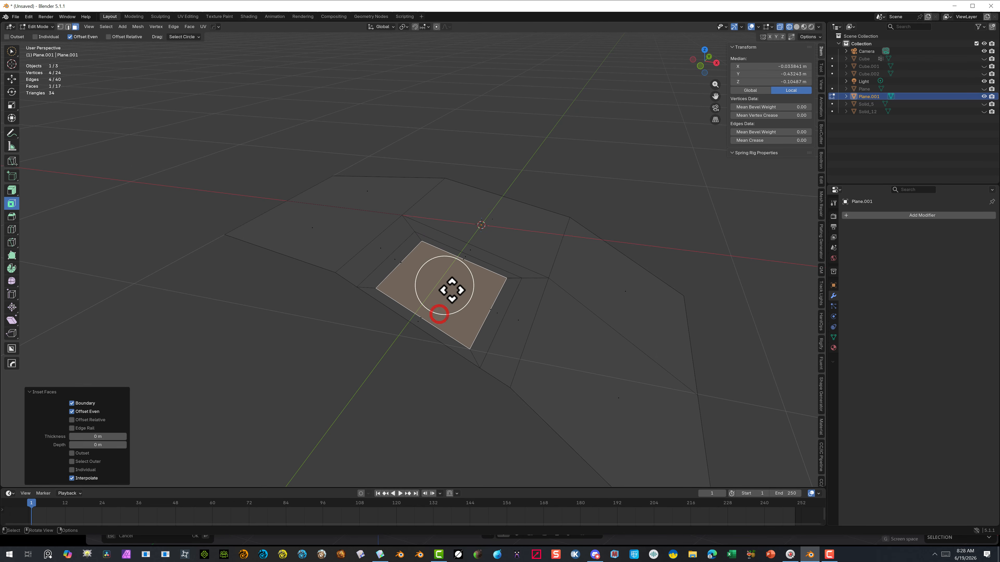
key("Escape")
left_click(100, 111)
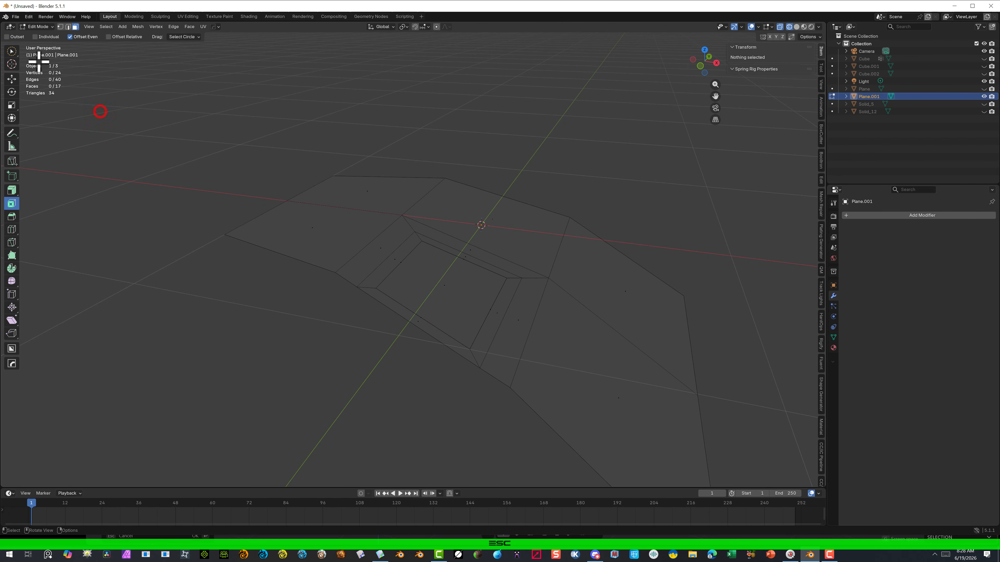
Select the new inset's thin border face along the outer negative Y edge and delete it
left_click(13, 54)
mouse_move(441, 289)
left_mouse_down()
mouse_move(415, 345)
mouse_move(397, 324)
mouse_move(414, 328)
left_mouse_up()
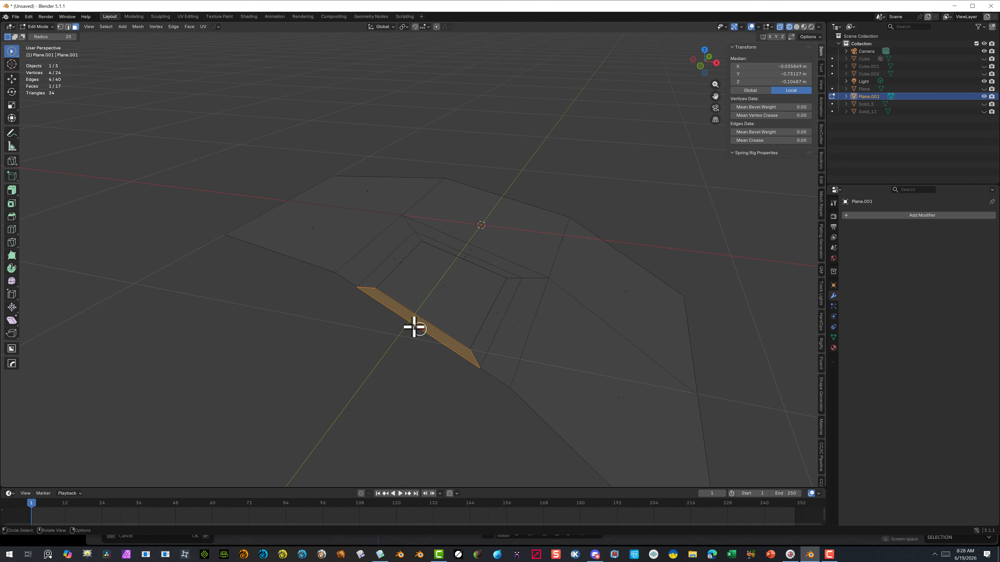
key("Delete")
left_click(371, 349)
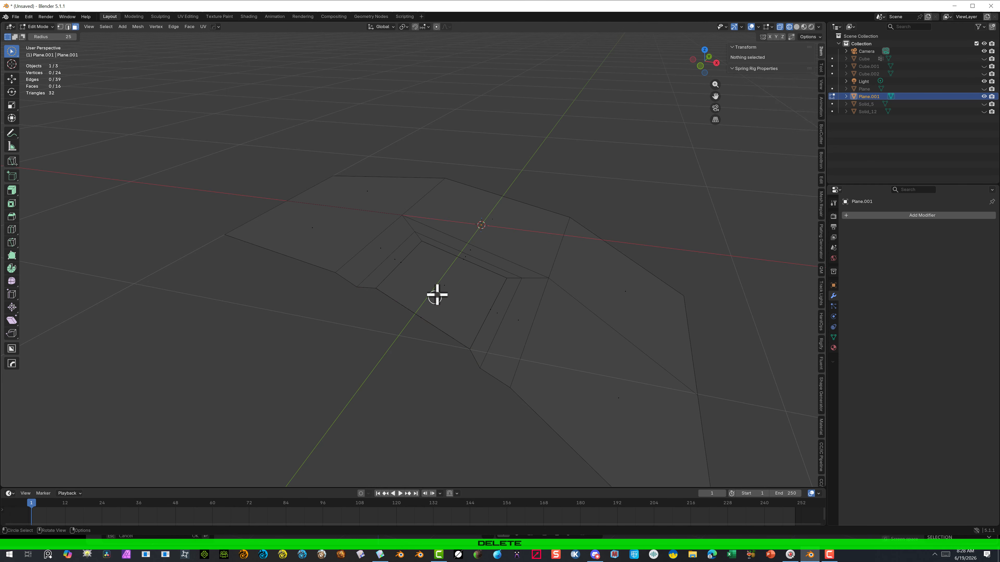
Select the innermost face and move it in front view about -0.035 m along X and -0.096 m along Z
left_click(437, 295)
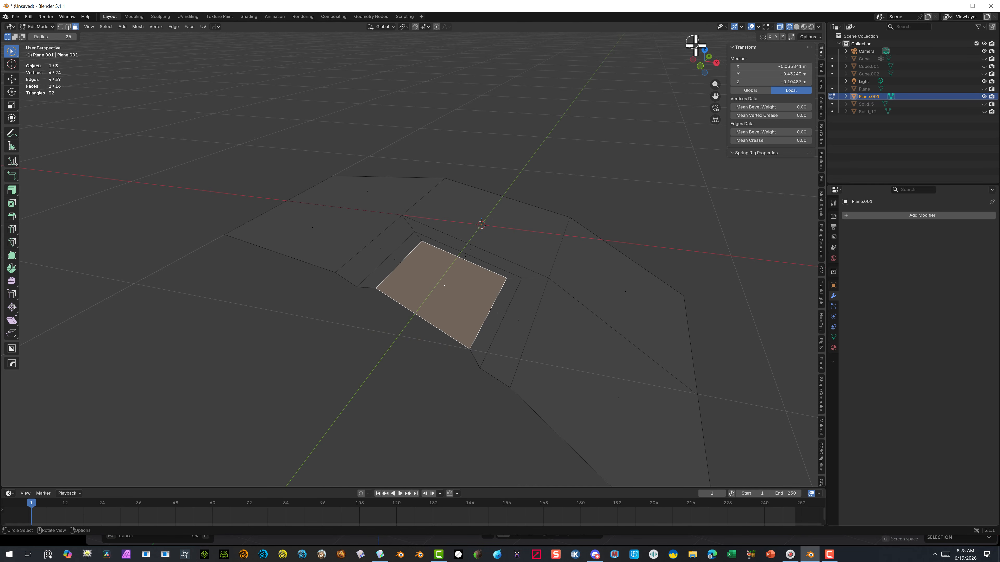
left_click(702, 65)
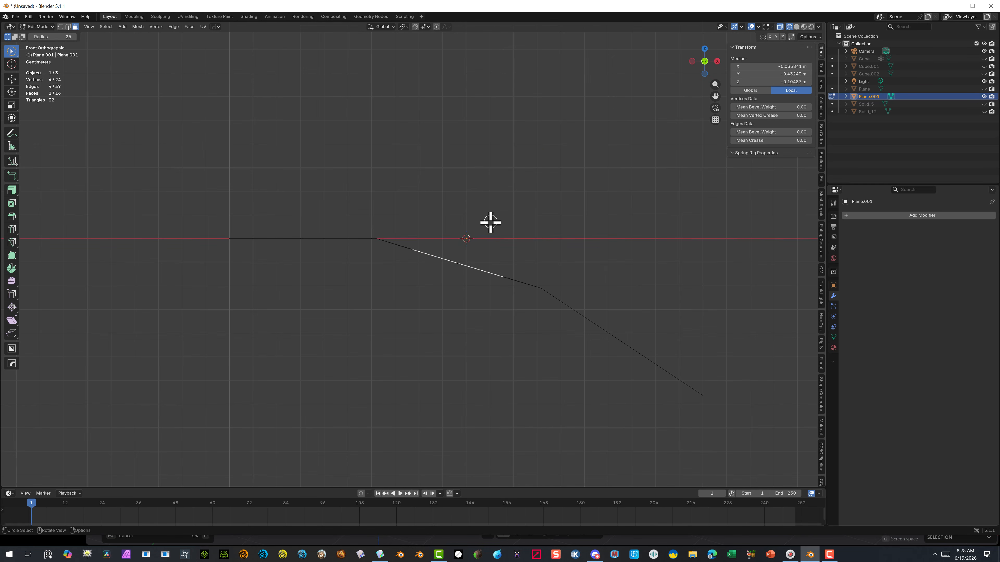
key("g")
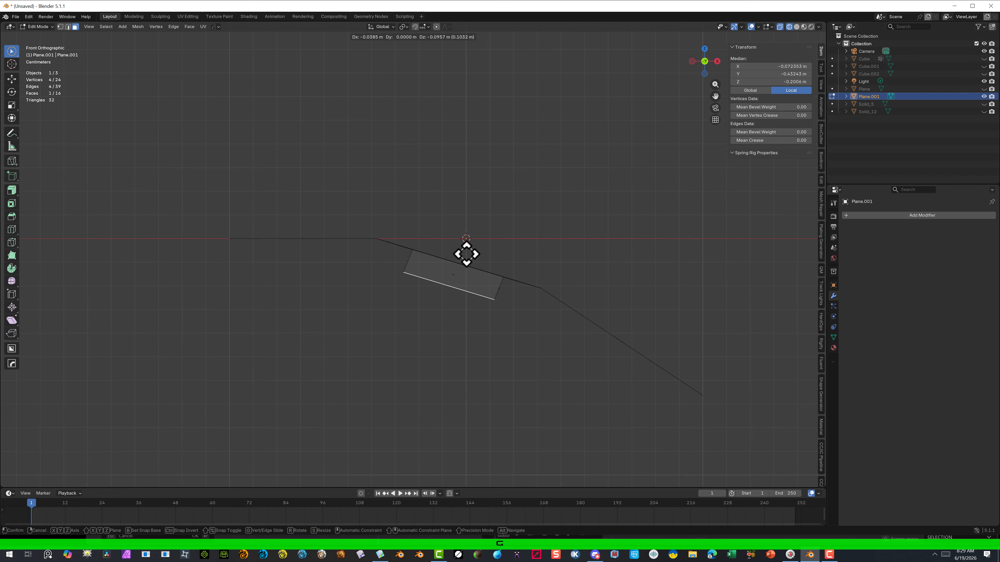
left_click(468, 254)
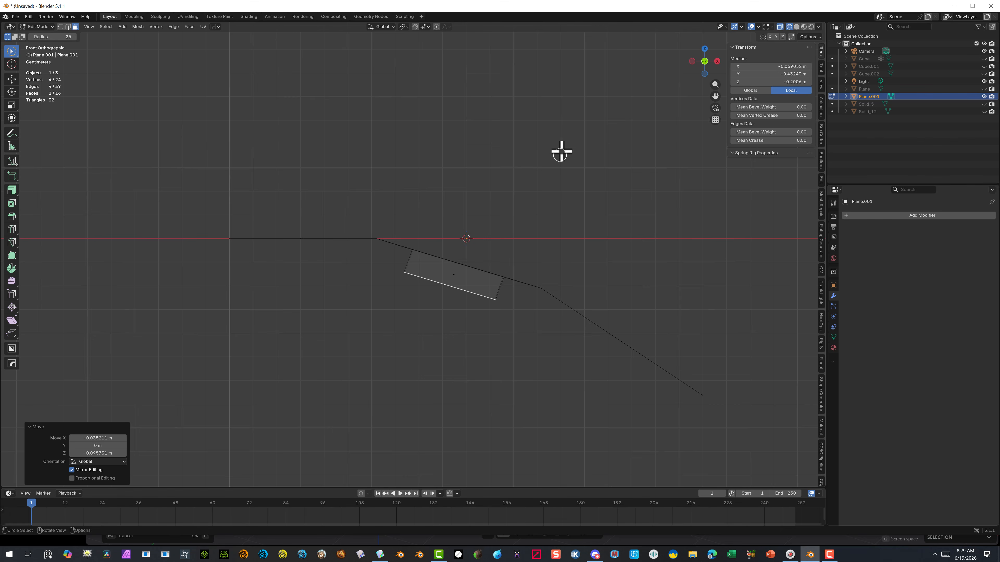
Scale the recess's floor face uniformly to about 0.623 in front view, and clear the selection
middle_click_drag(560, 151, 535, 170)
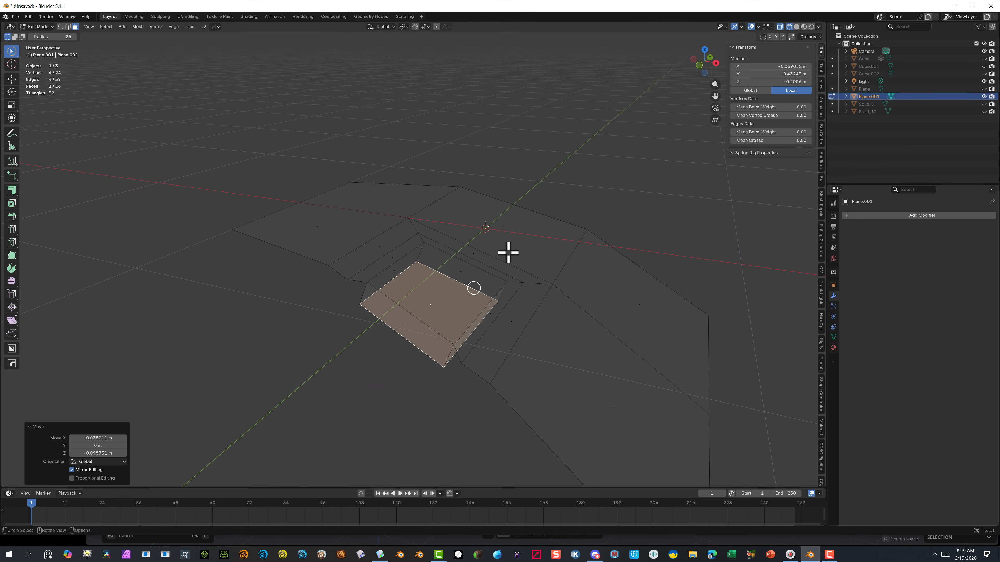
left_click(703, 65)
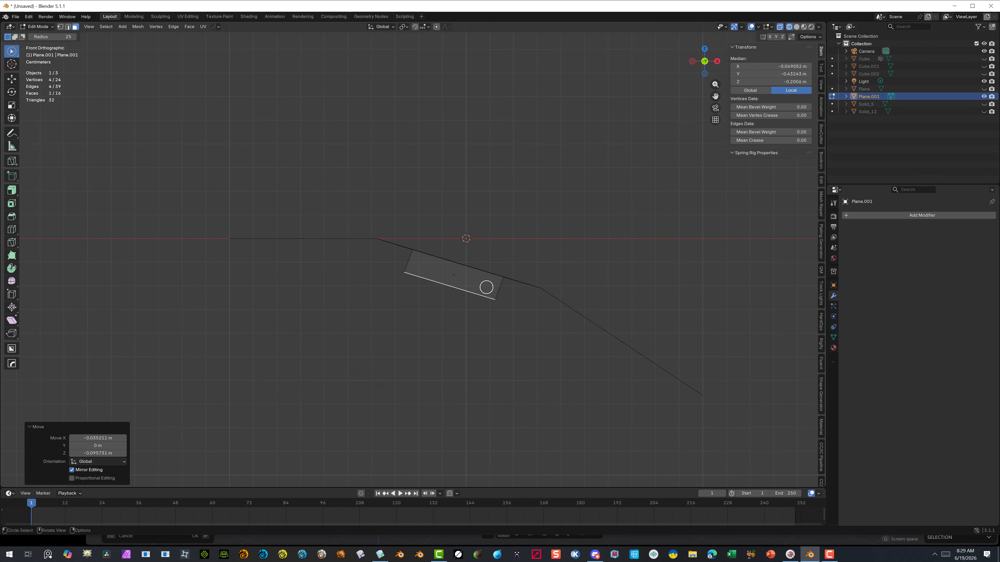
key("s")
left_click(472, 284)
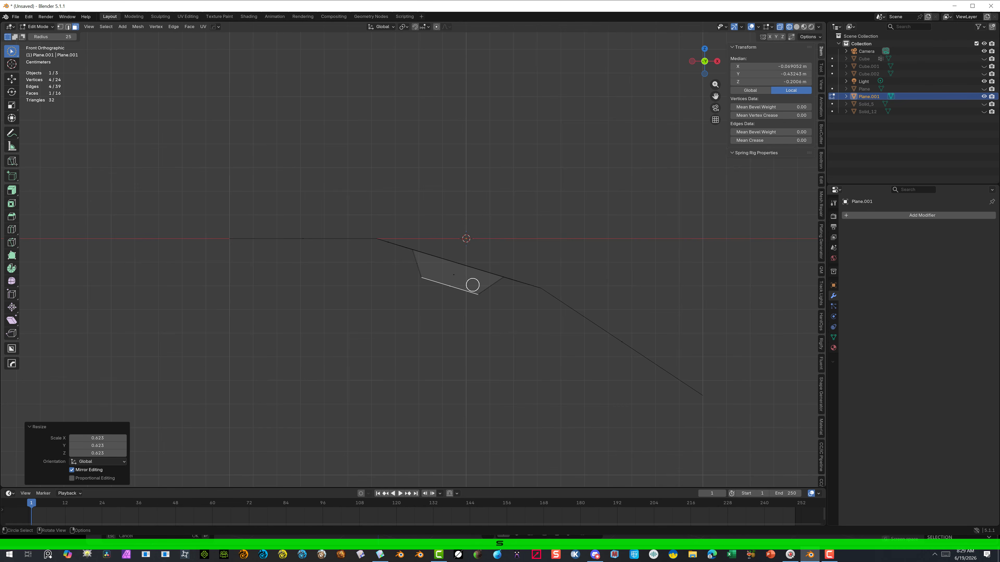
key("w")
middle_click_drag(522, 192, 502, 196)
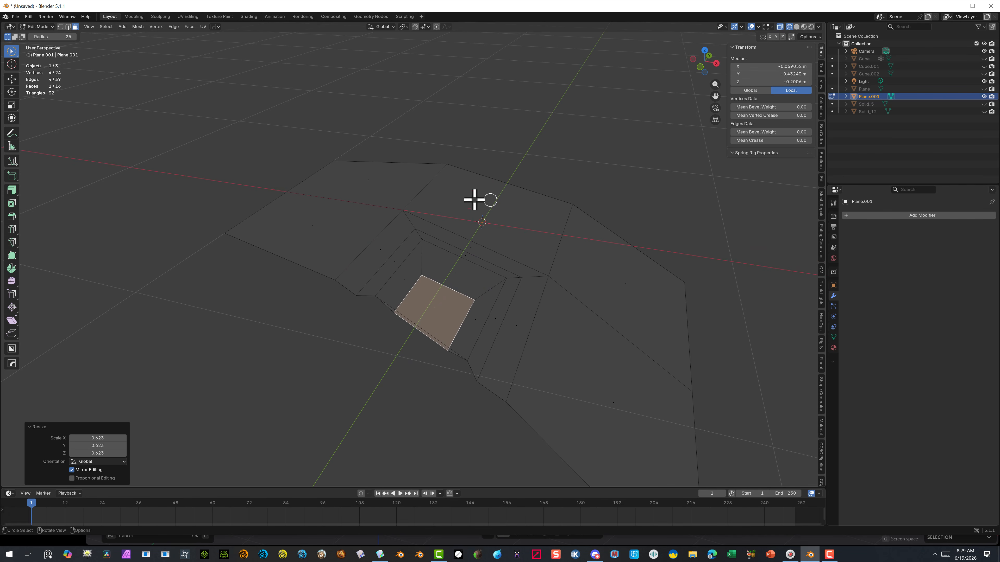
left_click(233, 320)
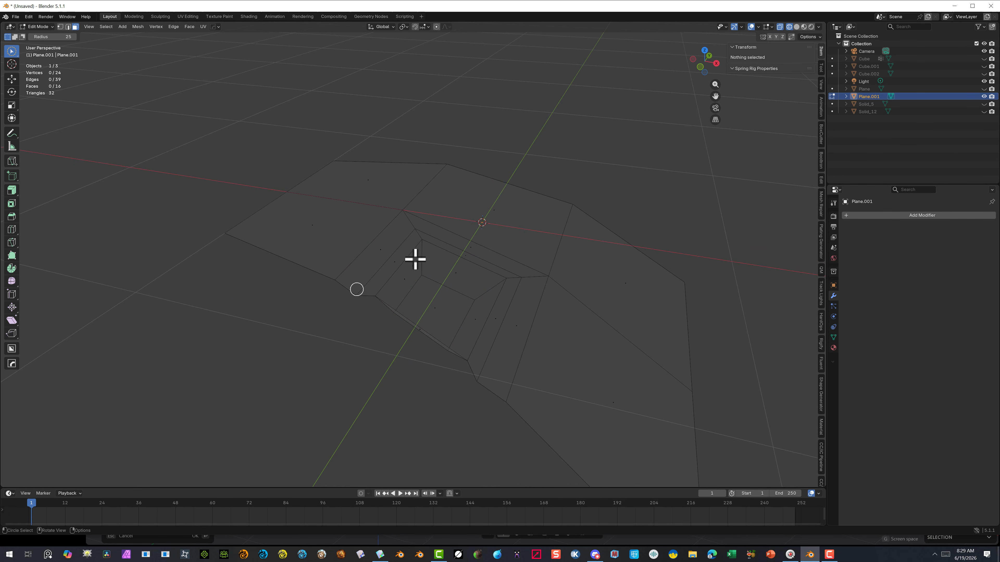
Add loop cuts around the recess walls near the floor and near the rim, sliding the rim cut to a factor of about -0.820
left_click(12, 230)
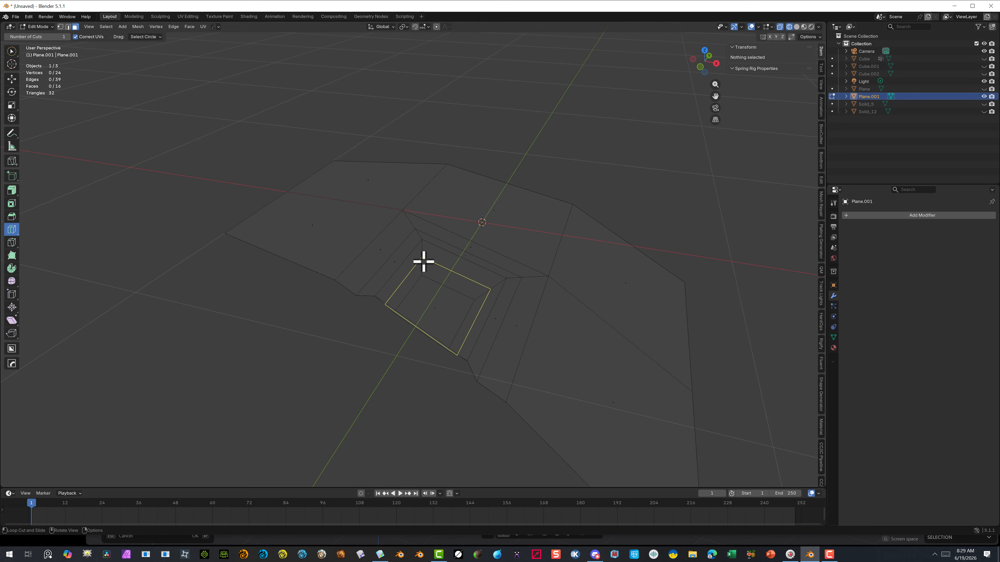
mouse_move(424, 261)
left_mouse_down()
mouse_move(422, 272)
mouse_move(422, 245)
left_mouse_up()
scroll(384, 384, "up", 2)
middle_click_drag(443, 310, 319, 334)
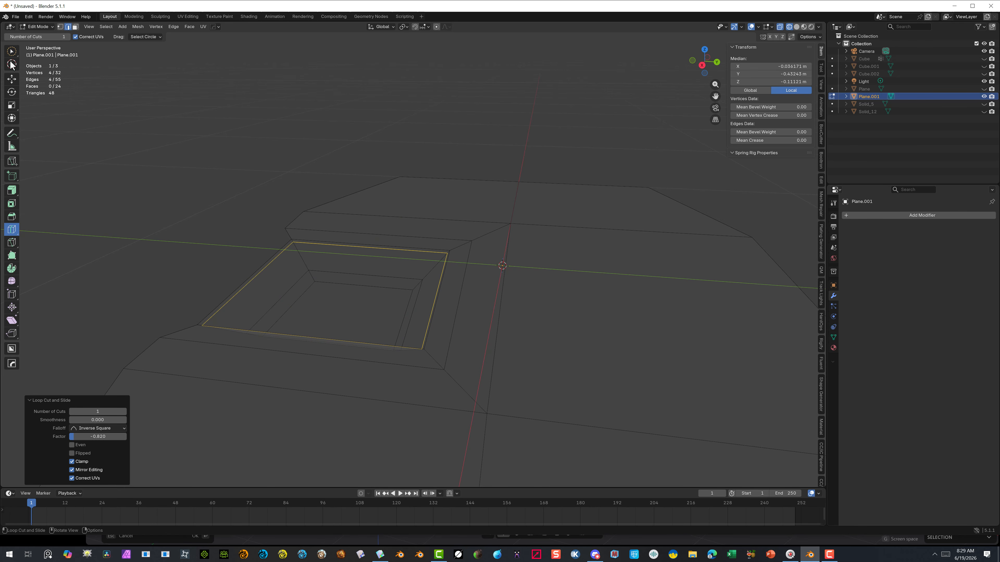
Select the two larger wall faces on the recess's outer negative Y side in face mode and delete them
left_click(11, 52)
left_click_drag(143, 107, 275, 300)
left_click(75, 26)
key("c")
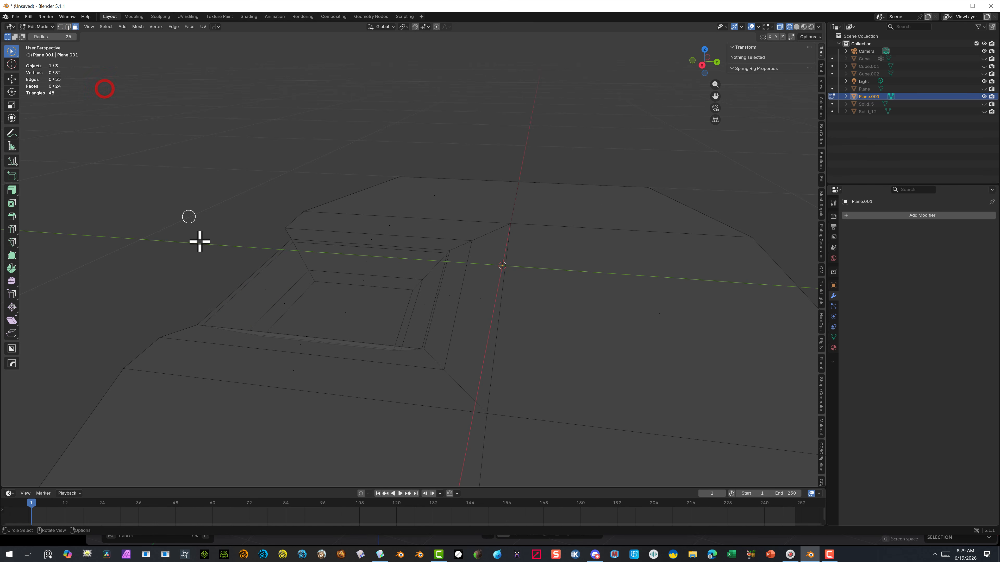
left_click_drag(255, 290, 281, 299)
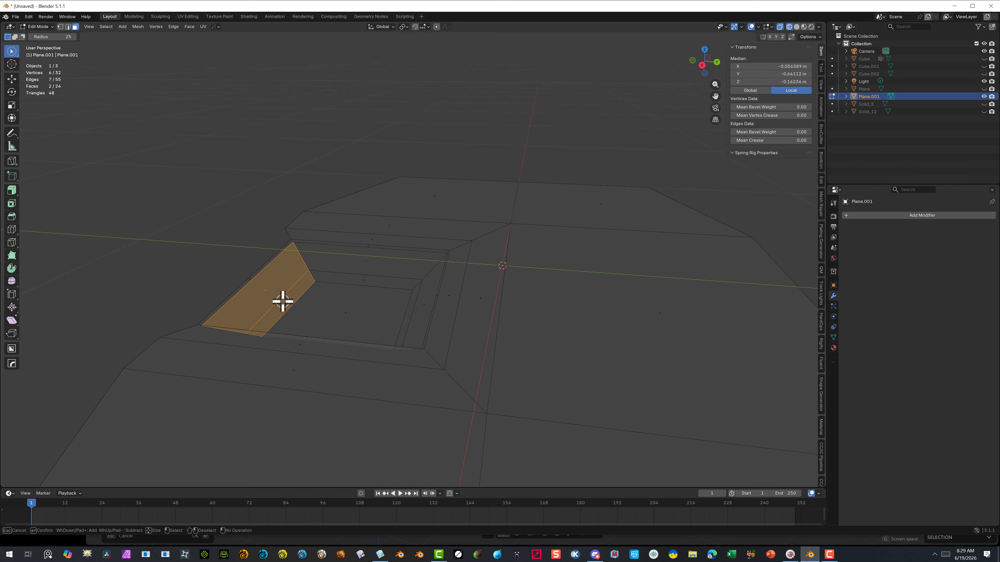
right_click(281, 299)
key("Delete")
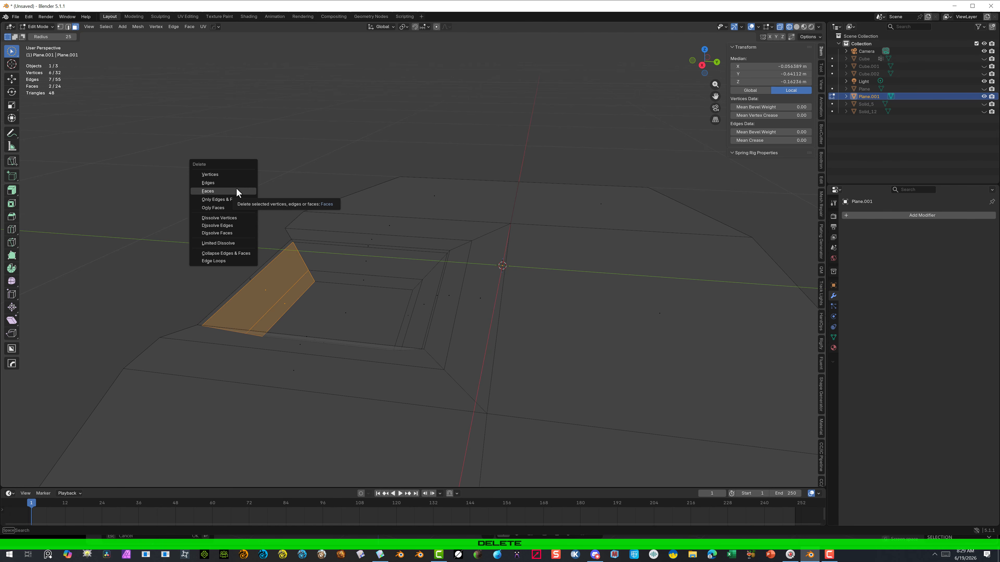
left_click(236, 189)
Select the remaining thin strip face along the recess's outer negative Y rim and delete it
middle_click_drag(233, 187, 256, 211)
key("c")
left_click_drag(226, 308, 208, 320)
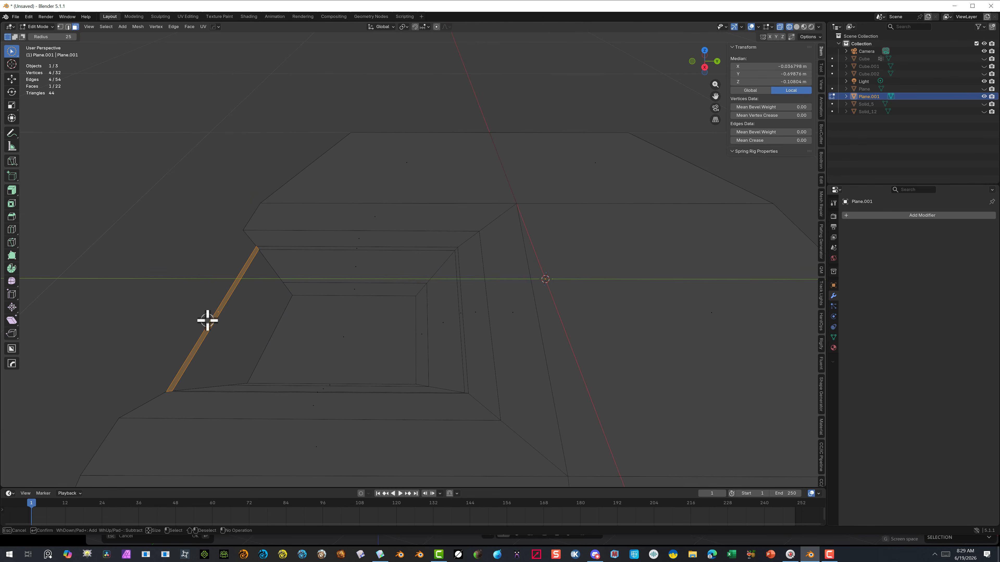
key("Escape")
key("Delete")
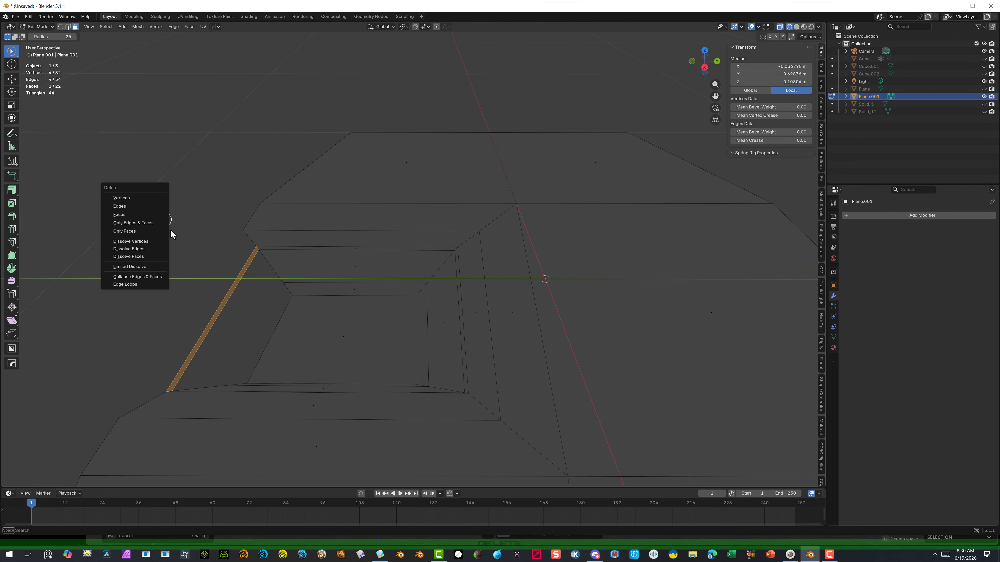
left_click(146, 215)
middle_click_drag(156, 212, 301, 178)
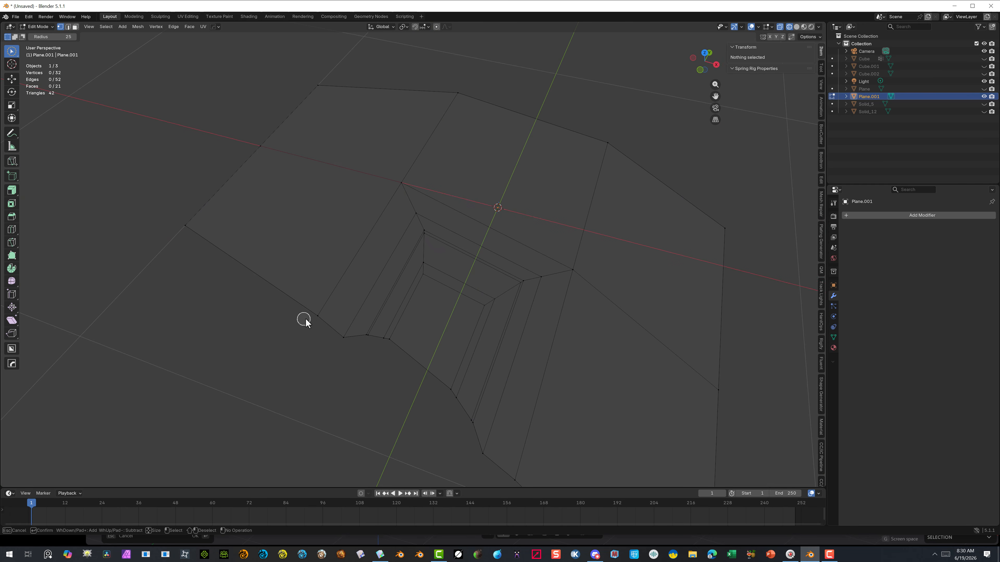
Select the recess's vertices along the outer negative Y edge and flatten them by scaling along Y to about 0.036 in top view
mouse_move(301, 319)
left_mouse_down()
mouse_move(337, 337)
mouse_move(385, 340)
left_mouse_up()
left_click_drag(445, 376, 484, 455)
left_click(705, 53)
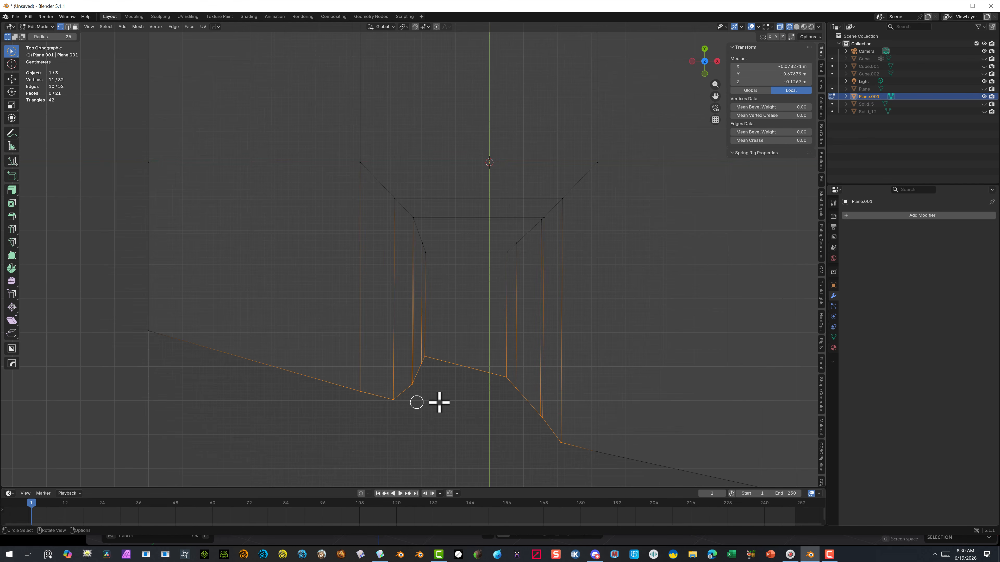
key("s")
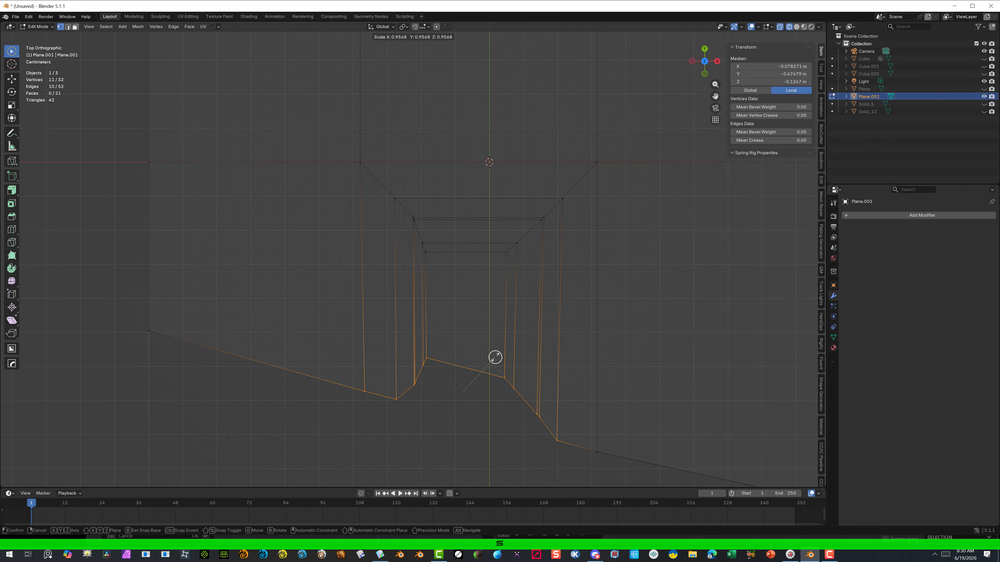
key("y")
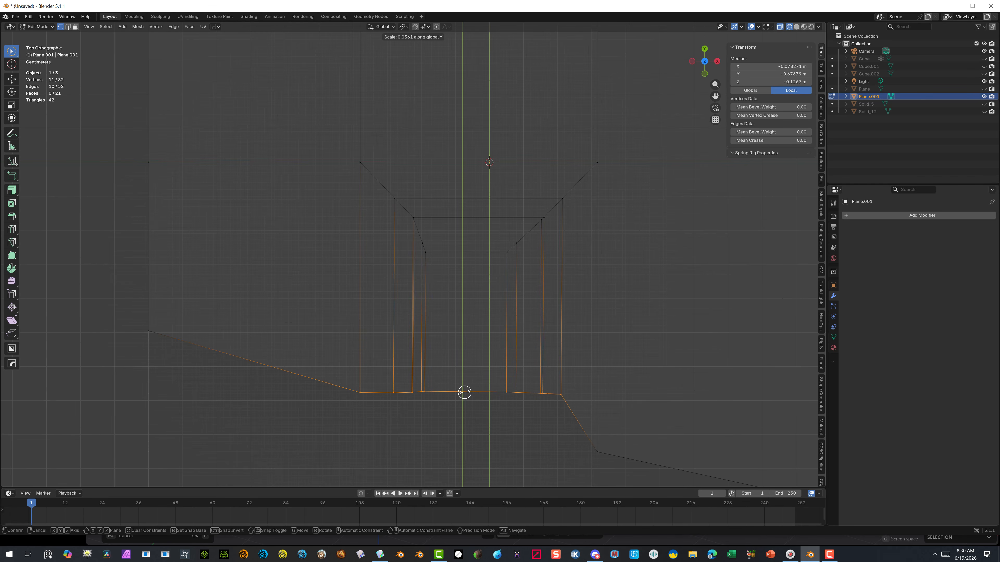
left_click(463, 392)
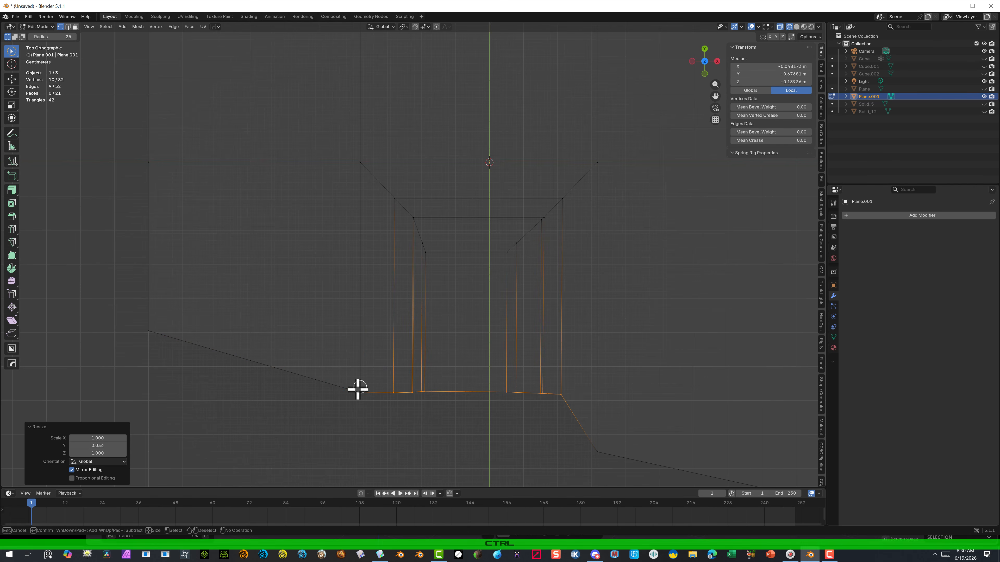
Deselect the negative X end vertex of the row and move the remaining vertices about -0.137 m along Y
left_click(359, 391, "ctrl")
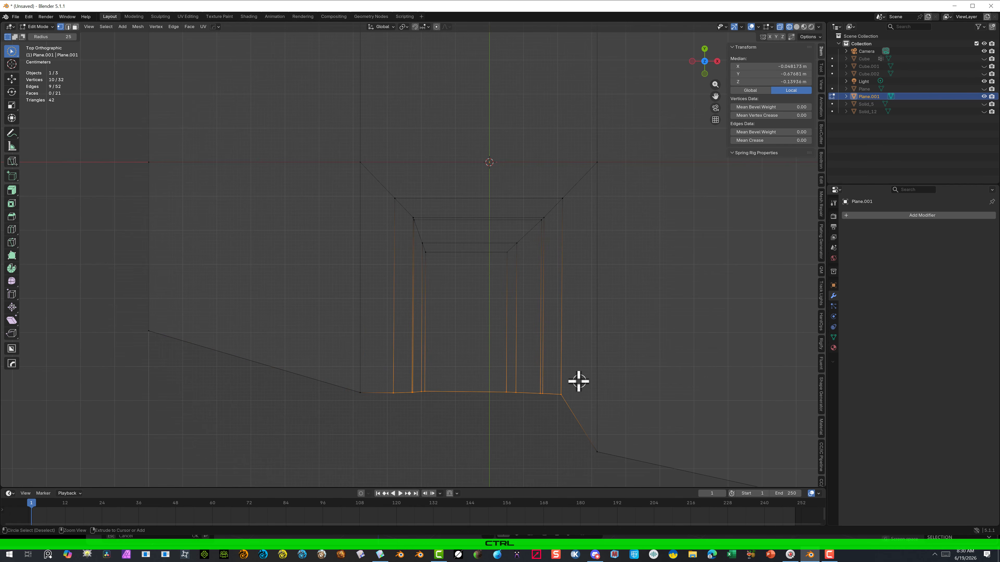
key("g")
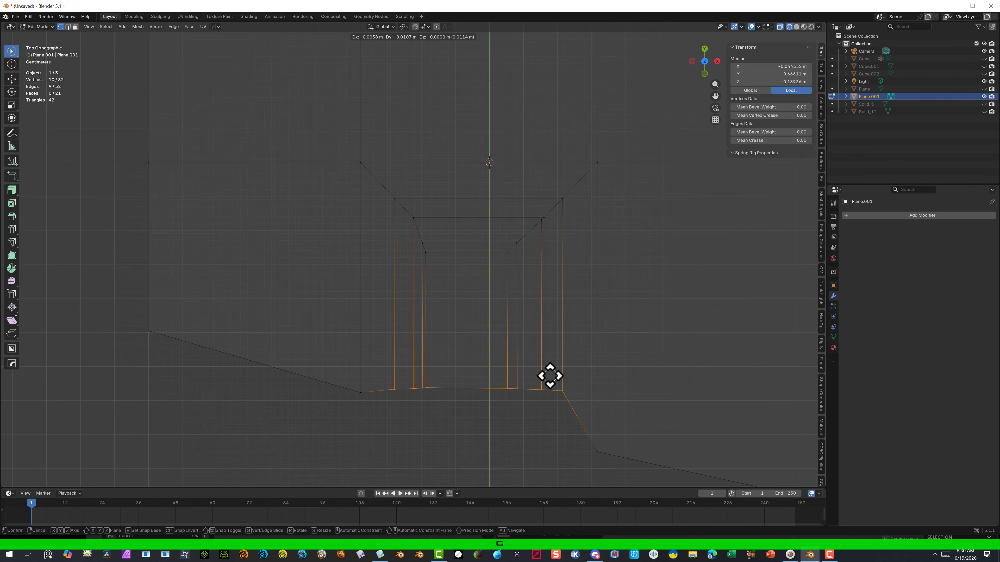
key("y")
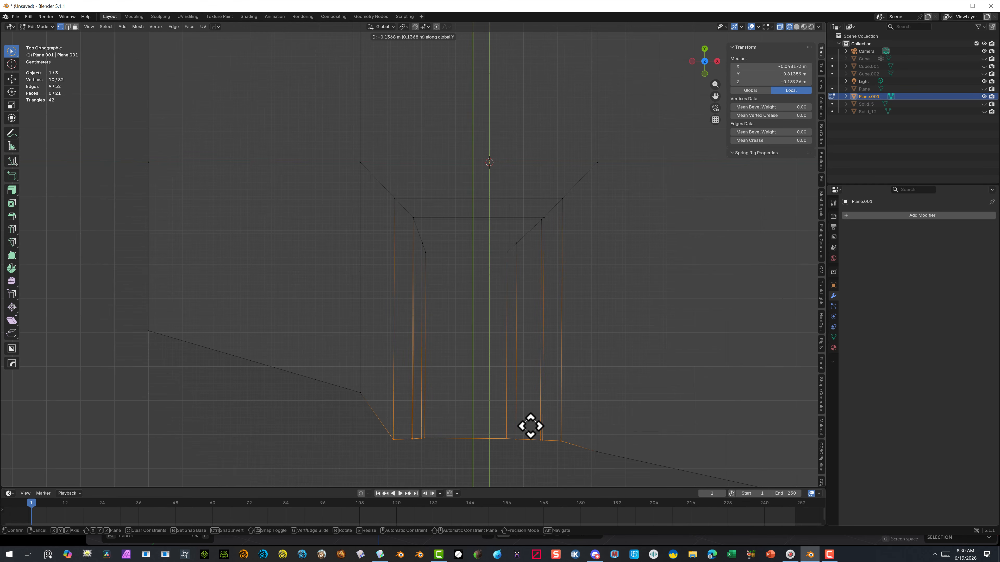
left_click(530, 426)
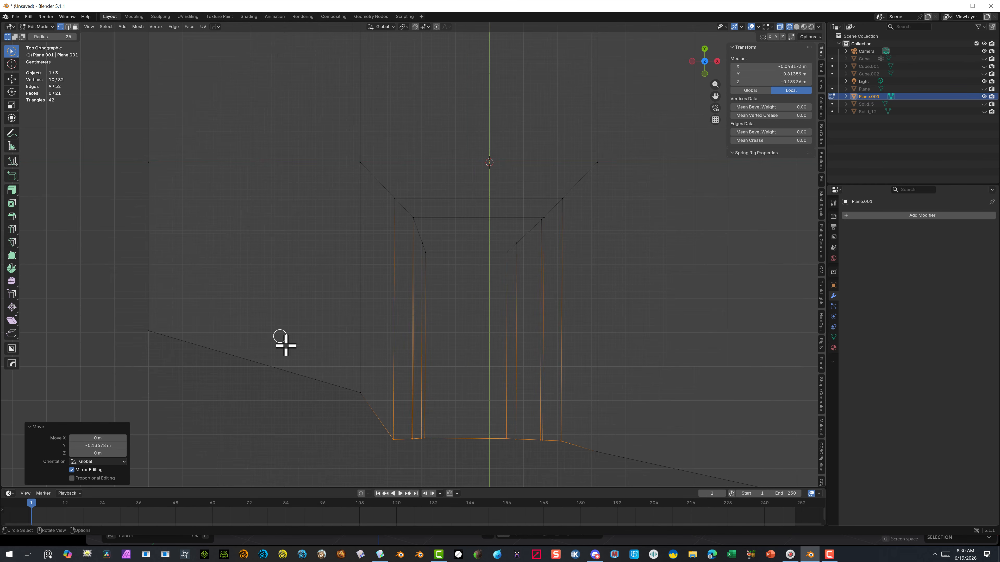
left_click(283, 426)
left_click_drag(392, 434, 560, 440)
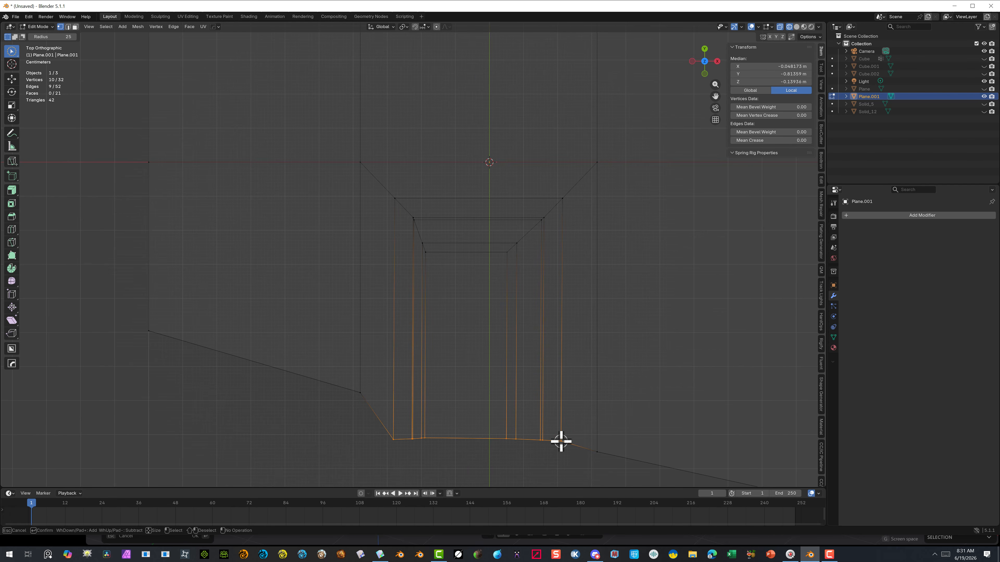
right_click(560, 440)
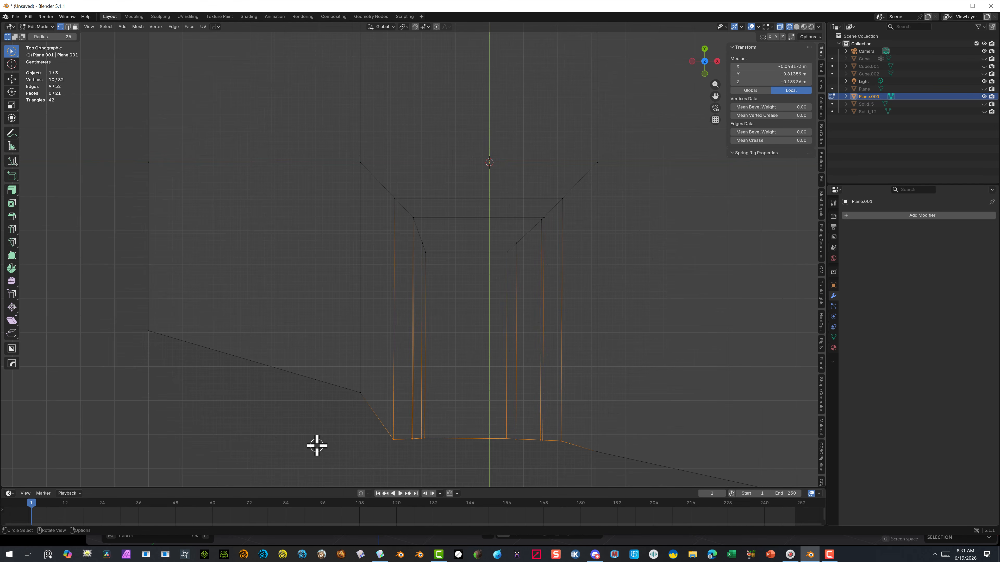
Move only the row's negative X end vertex along Y until it lines up with the sloping outer edge beside it
left_click(308, 429)
left_click(395, 443)
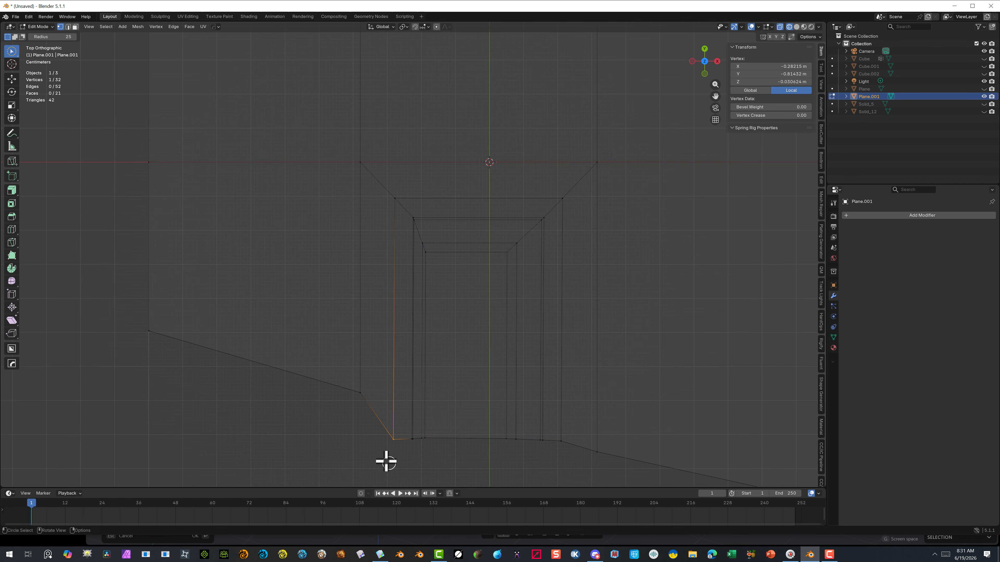
key("g")
key("y")
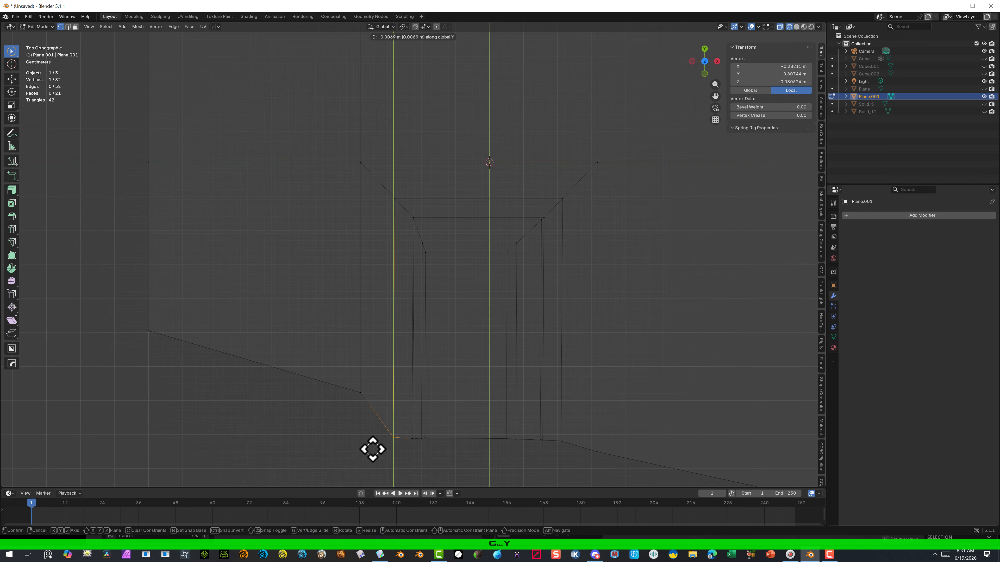
left_click(380, 415)
left_click(393, 431)
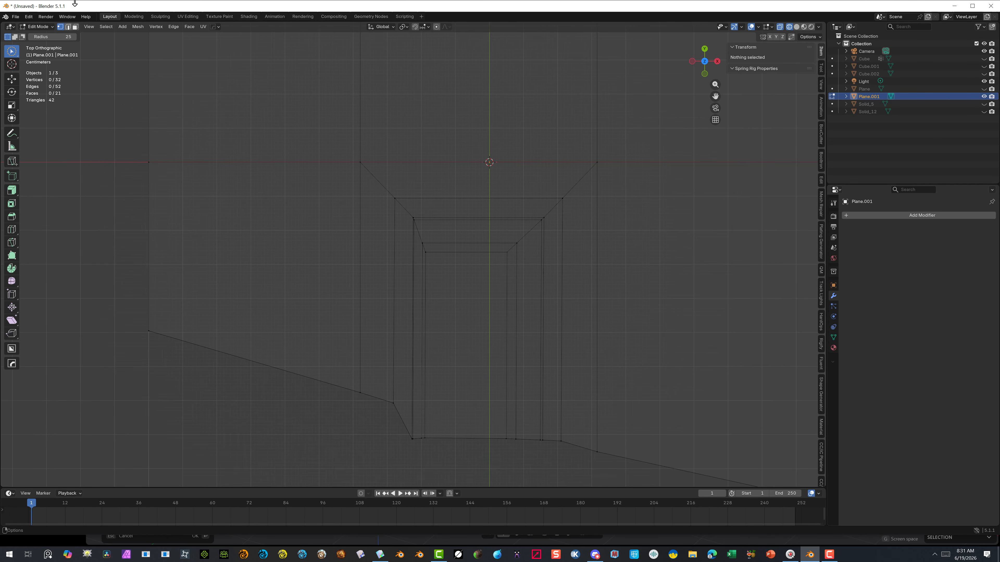
Select the sloping negative Y outer edge of the negative X side face in edge mode and duplicate it in place
left_click(68, 28)
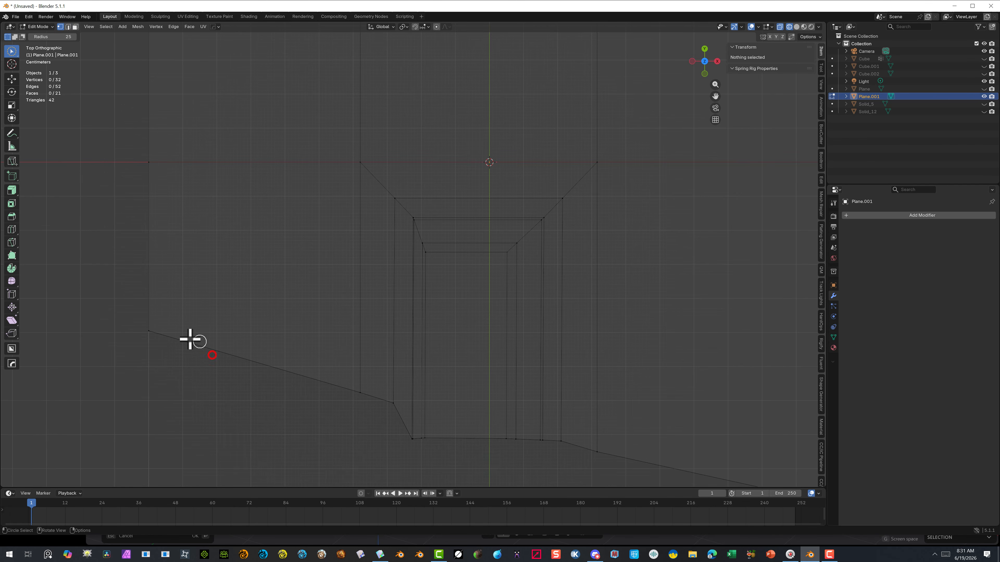
left_click_drag(249, 363, 239, 388)
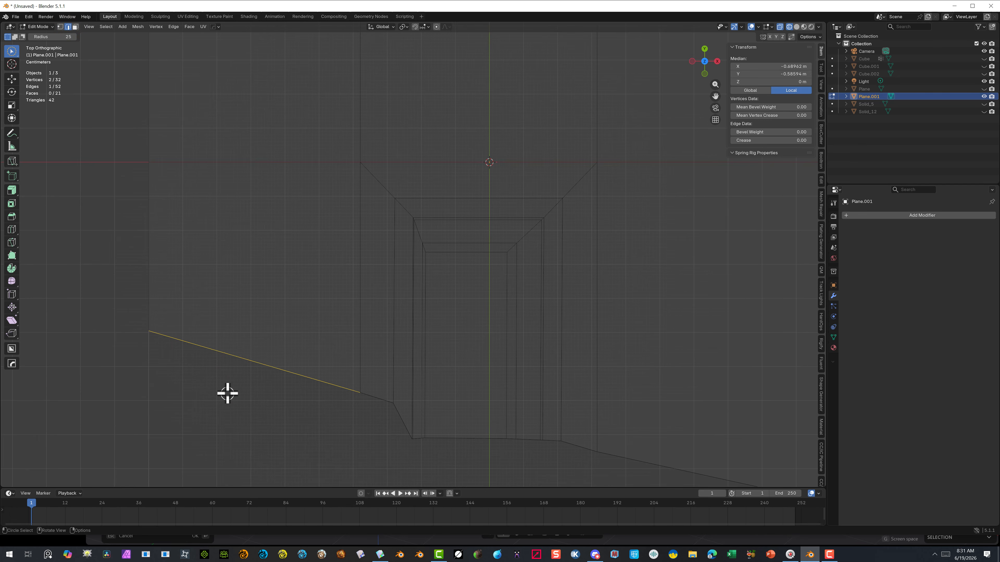
key("shift+d")
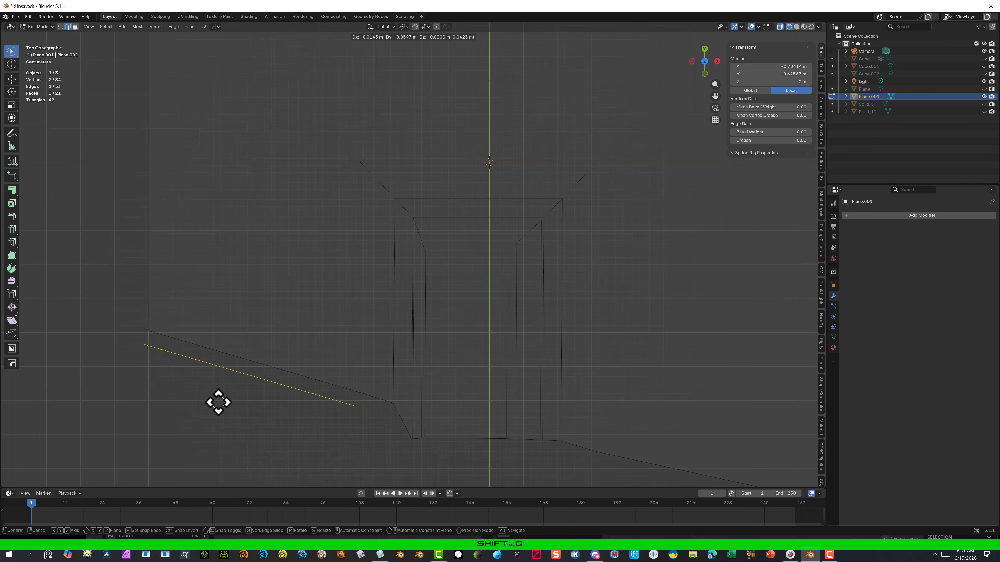
right_click(218, 394)
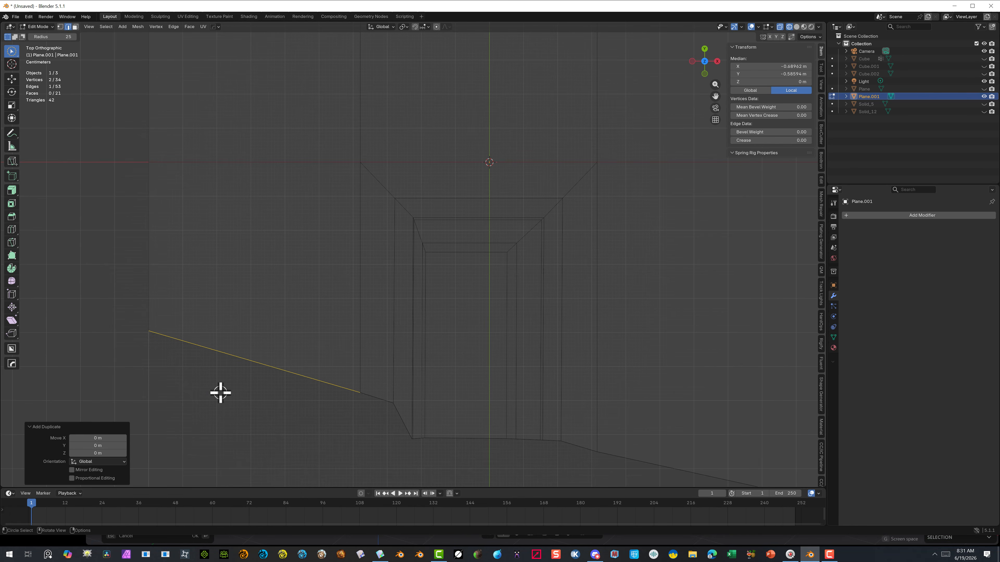
left_click(60, 26)
scroll(382, 330, "down", 3)
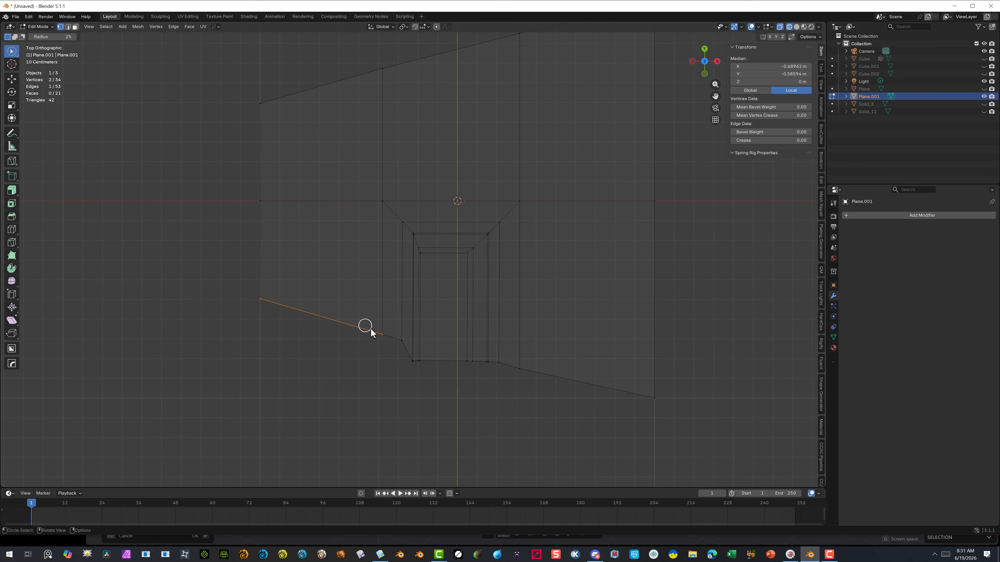
left_click(278, 353)
left_click(380, 339)
key("Escape")
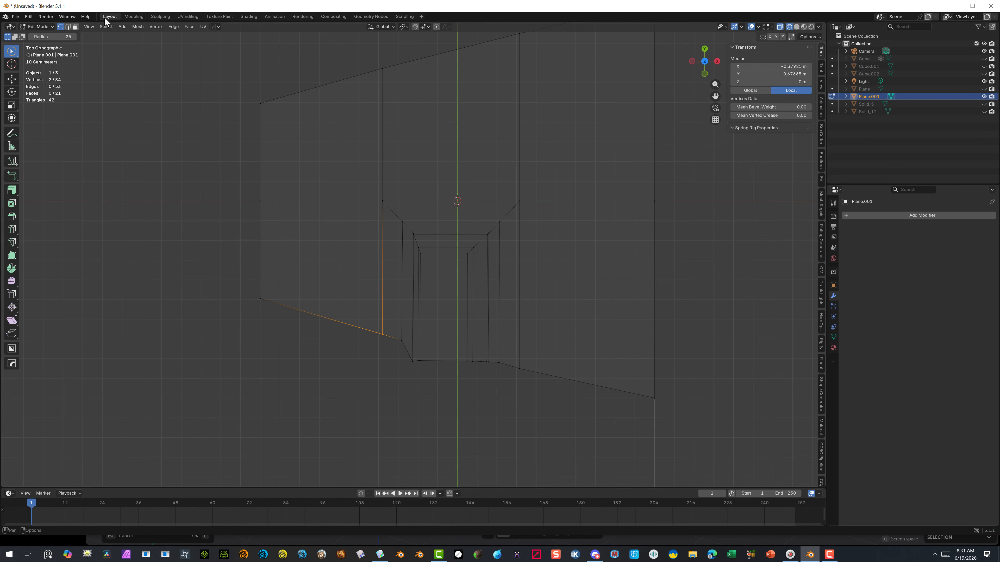
In face mode, select the negative X, negative Y side face and the two narrow faces between it and the recess, and hide them
left_click(75, 26)
key("c")
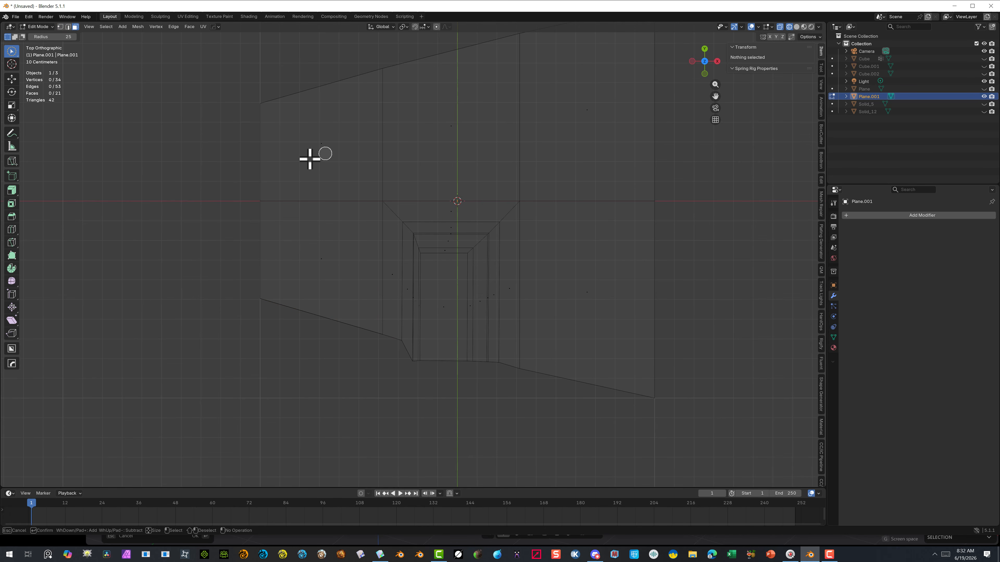
left_click_drag(345, 77, 387, 62)
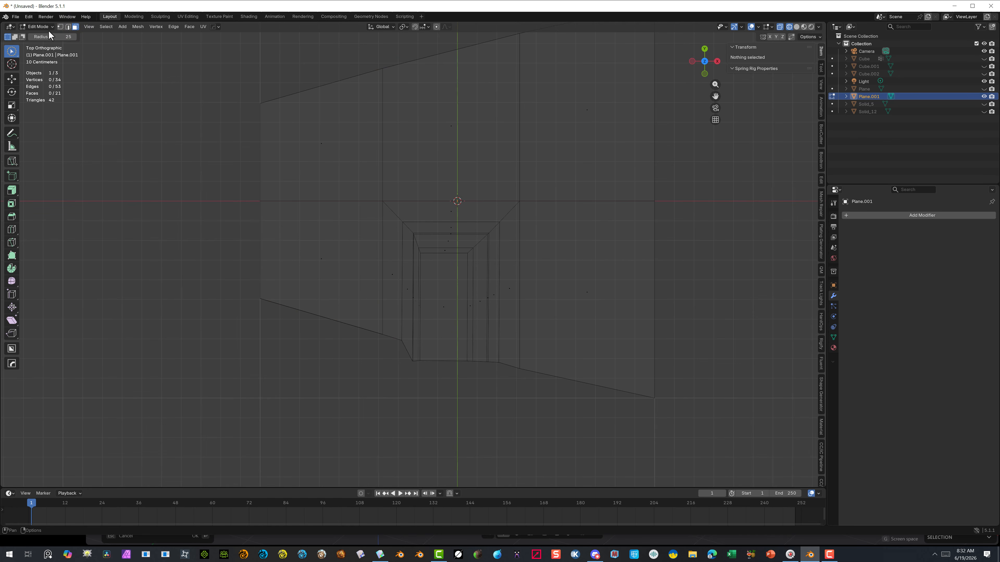
mouse_move(328, 284)
left_mouse_down()
mouse_move(369, 280)
mouse_move(133, 167)
left_mouse_up()
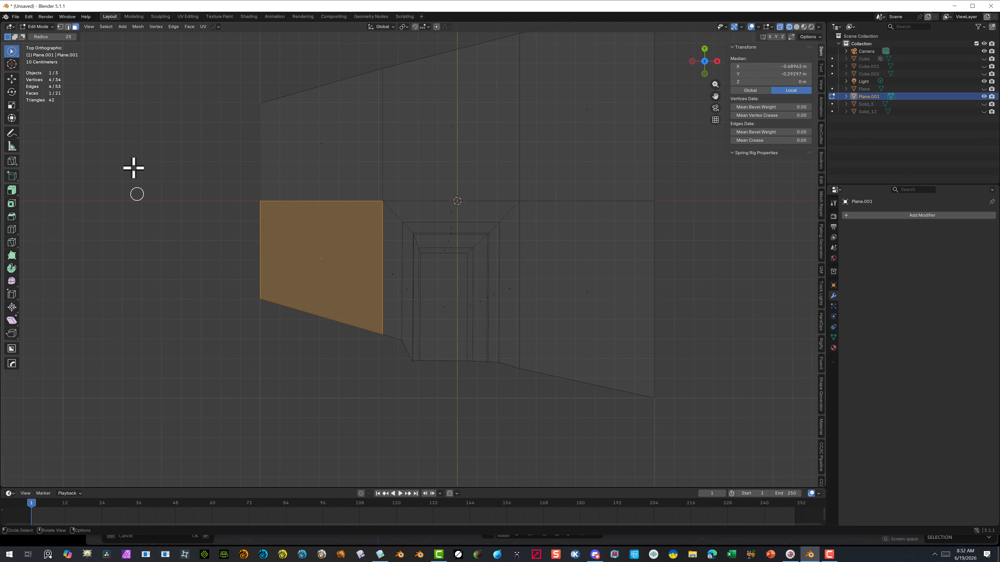
key("Escape")
left_click(354, 284)
mouse_move(404, 293)
left_mouse_down()
mouse_move(355, 282)
mouse_move(400, 278)
left_mouse_up()
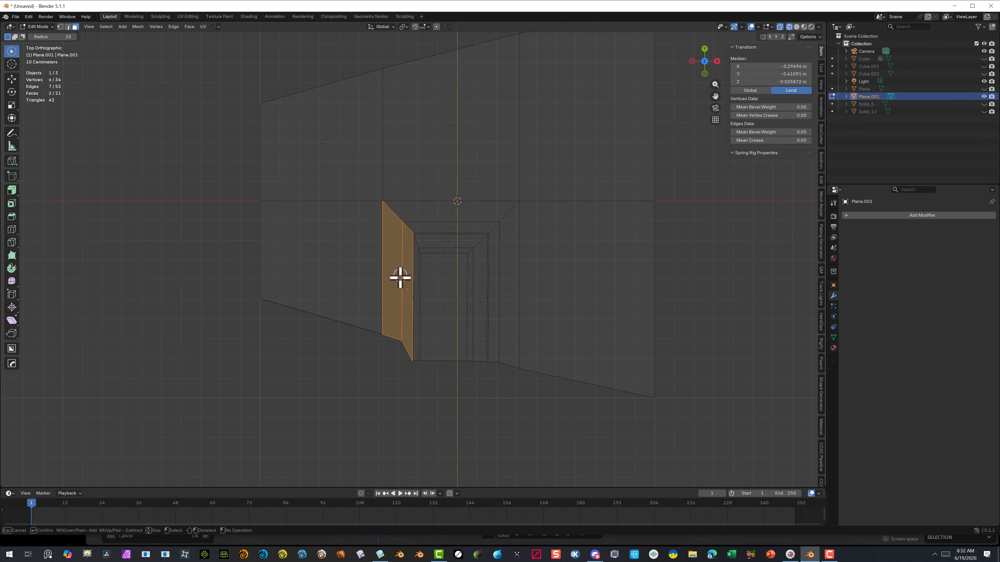
left_click_drag(306, 261, 361, 261)
key("Escape")
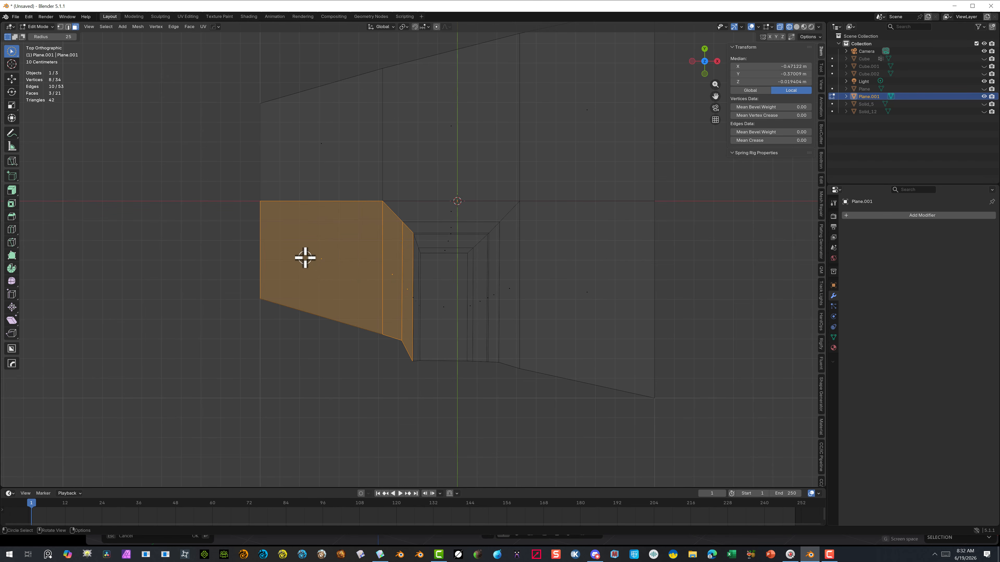
key("h")
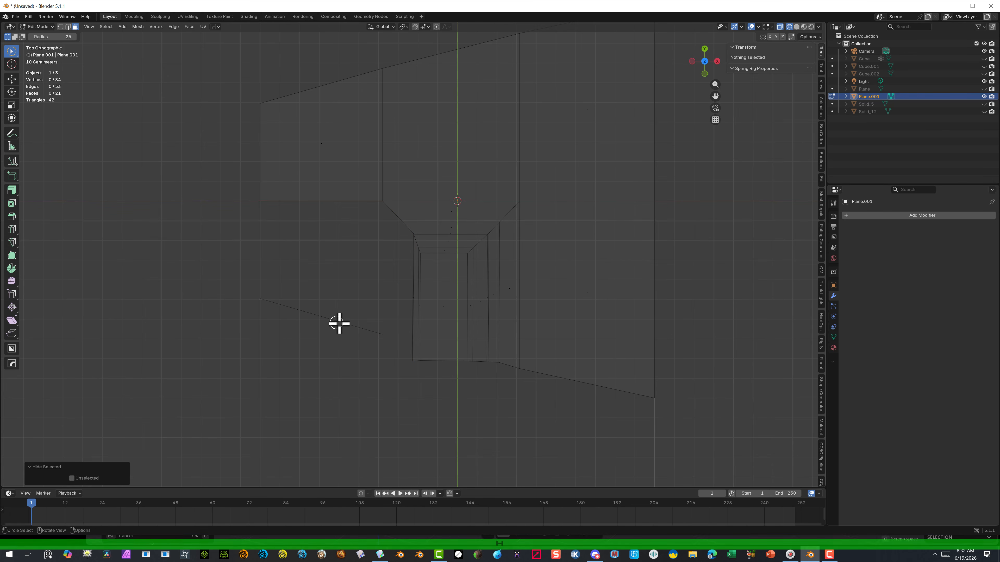
Stretch the duplicated edge by moving its inner vertex about 1.377 m in X and -0.321 m in Y onto the positive X outer corner
left_click(60, 27)
key("c")
left_click(383, 334)
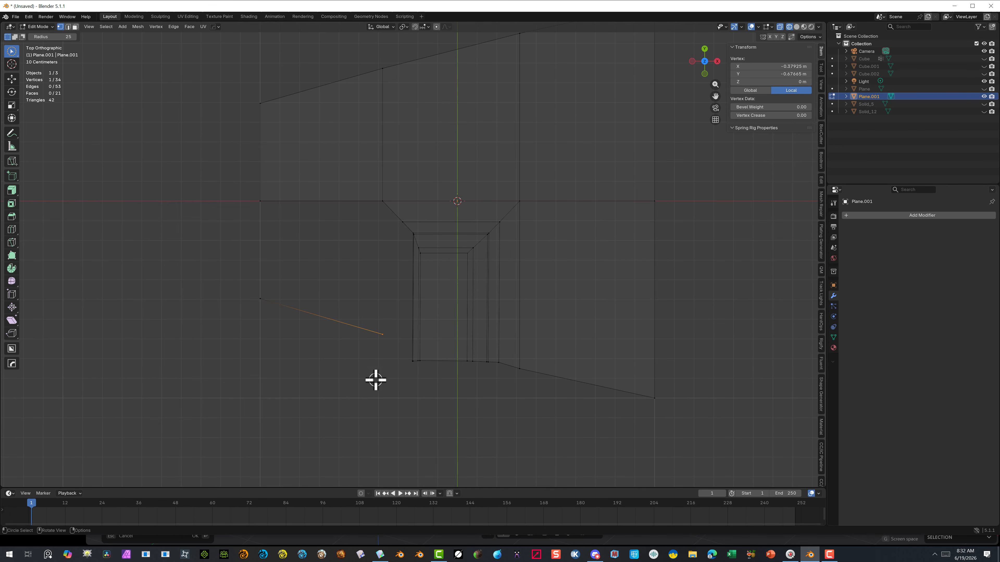
key("g")
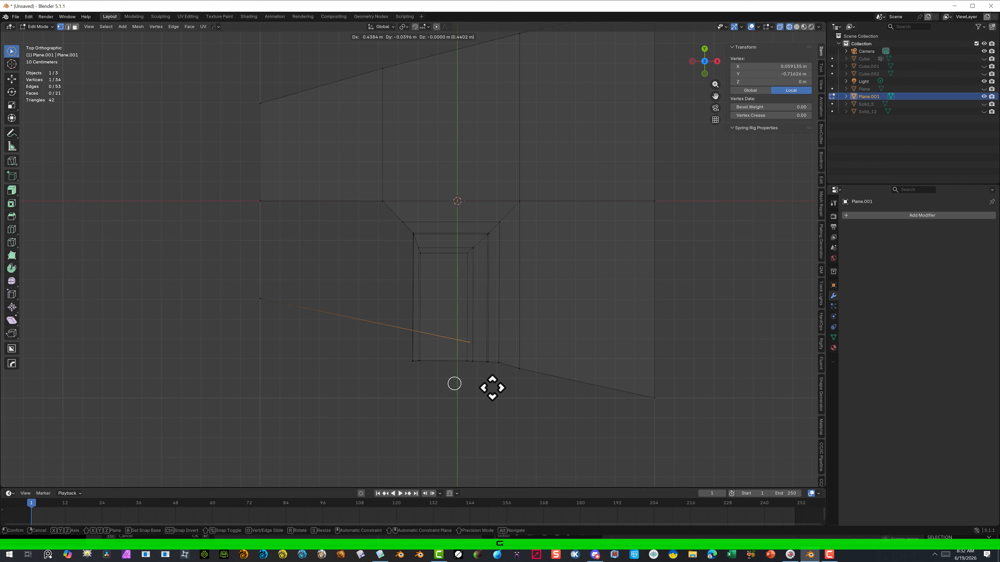
left_click(639, 439)
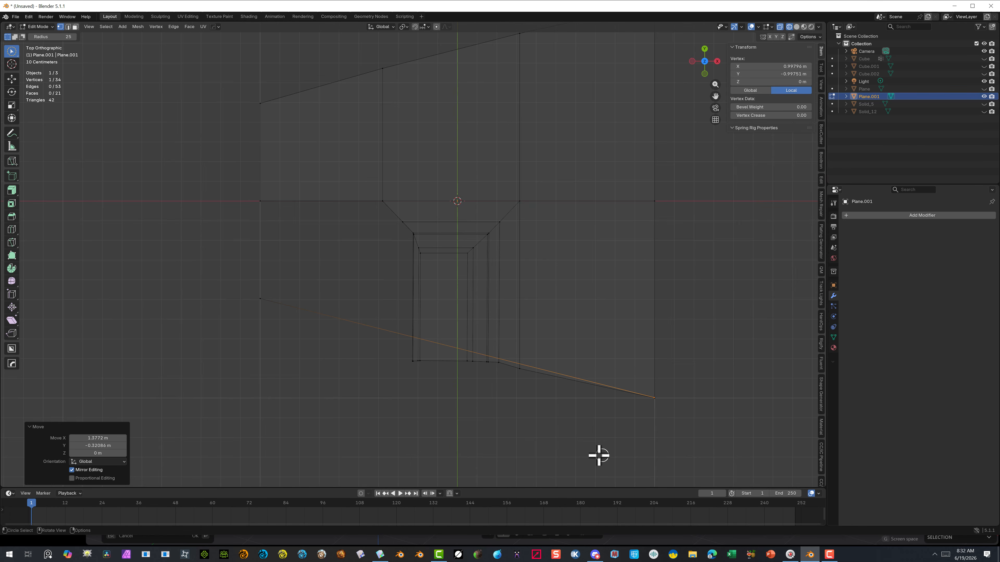
Move the two outer-edge vertices between the positive X side face and the recess along Y towards the straight guide edge
scroll(453, 444, "up", 2)
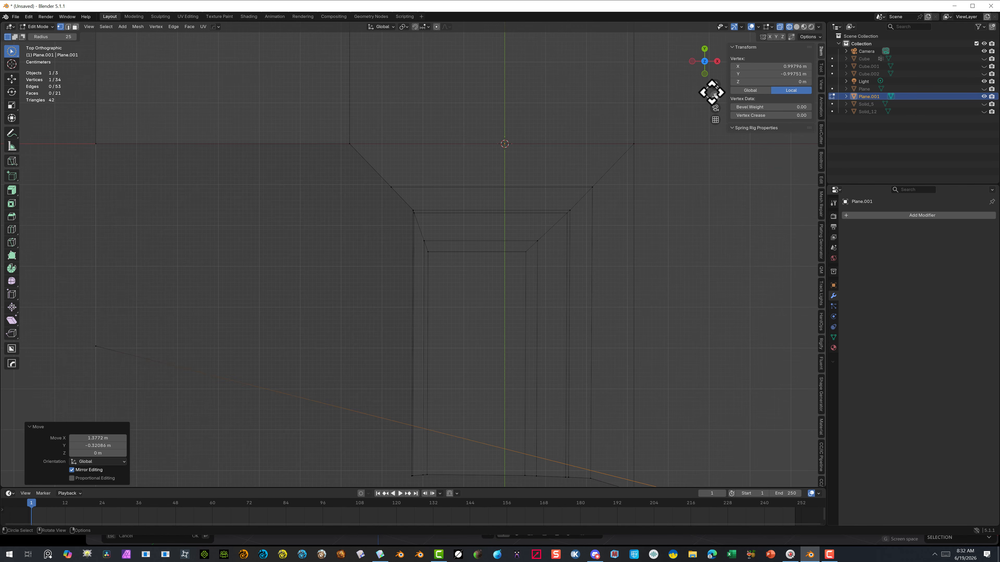
left_click_drag(715, 96, 585, 396)
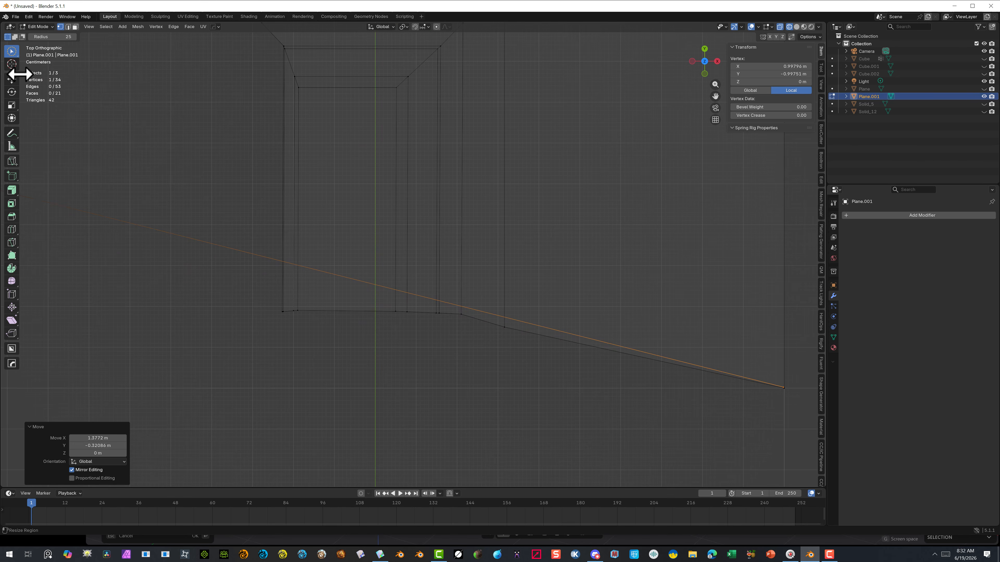
left_click(88, 207)
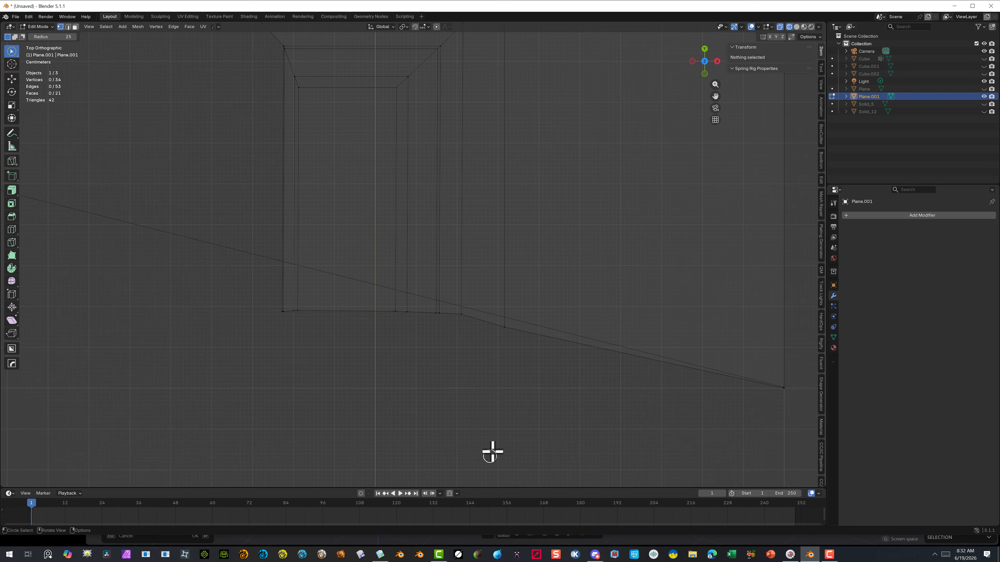
mouse_move(505, 366)
left_mouse_down()
mouse_move(503, 350)
mouse_move(500, 364)
left_mouse_up()
key("g")
key("y")
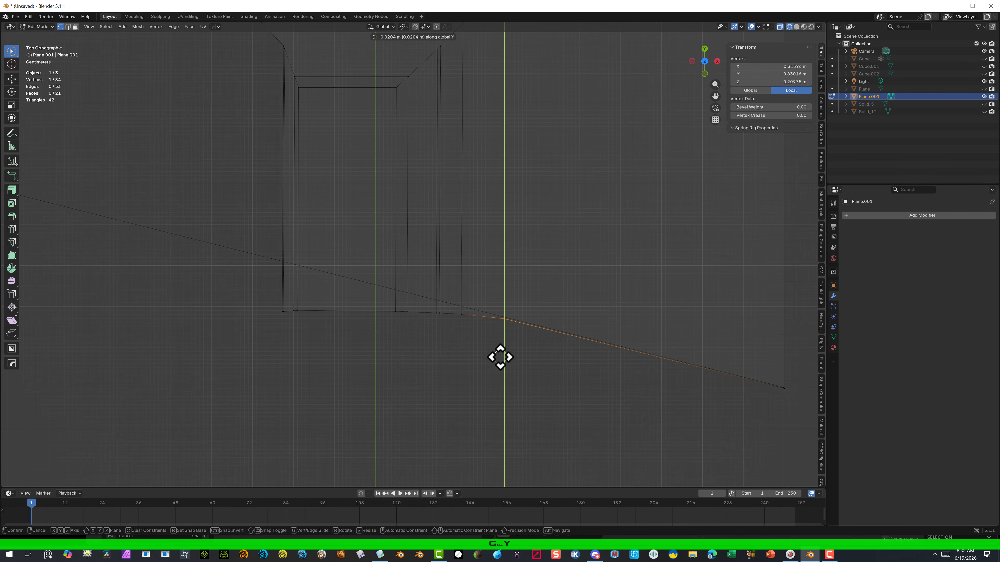
left_click(501, 356)
left_click(468, 326)
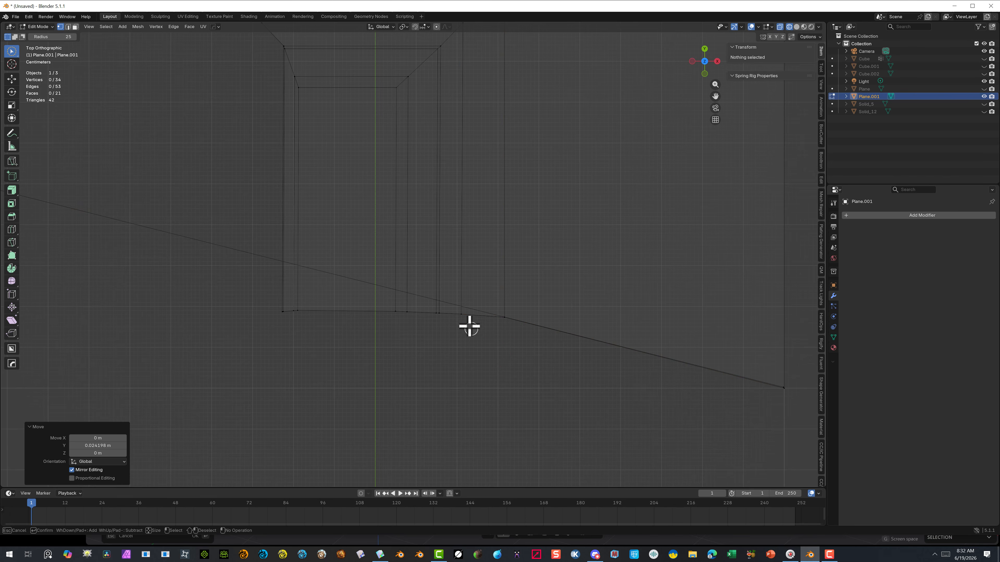
key("g")
key("y")
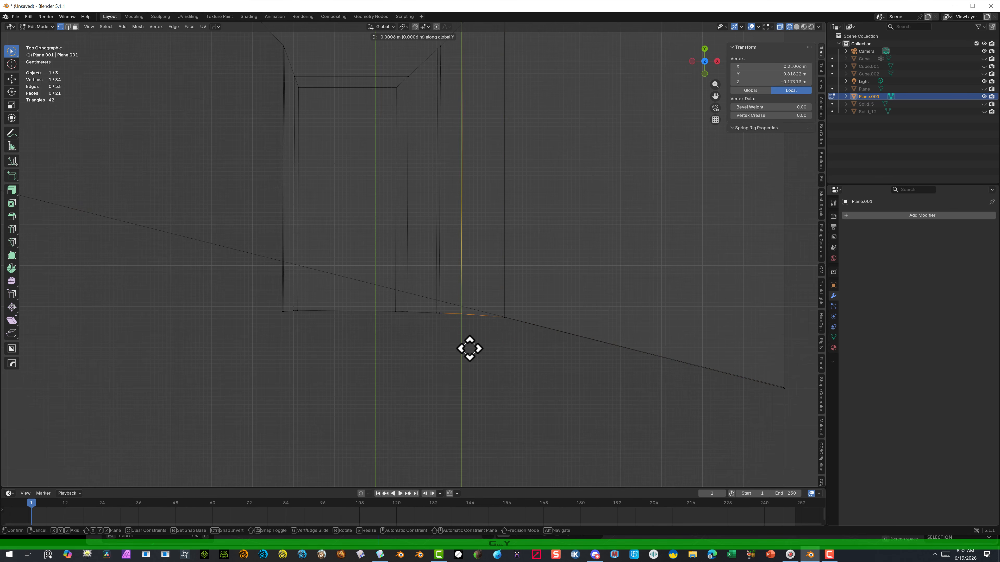
left_click(467, 340)
Move the outer-edge vertices of the recess's positive X wall and the adjoining floor corner along Y onto the guide edge
mouse_move(450, 332)
left_mouse_down()
mouse_move(438, 316)
mouse_move(399, 315)
left_mouse_up()
key("g")
key("y")
left_click(453, 354)
key("g")
key("y")
left_click(428, 385)
key("g")
key("y")
left_click(431, 409)
left_click(328, 391)
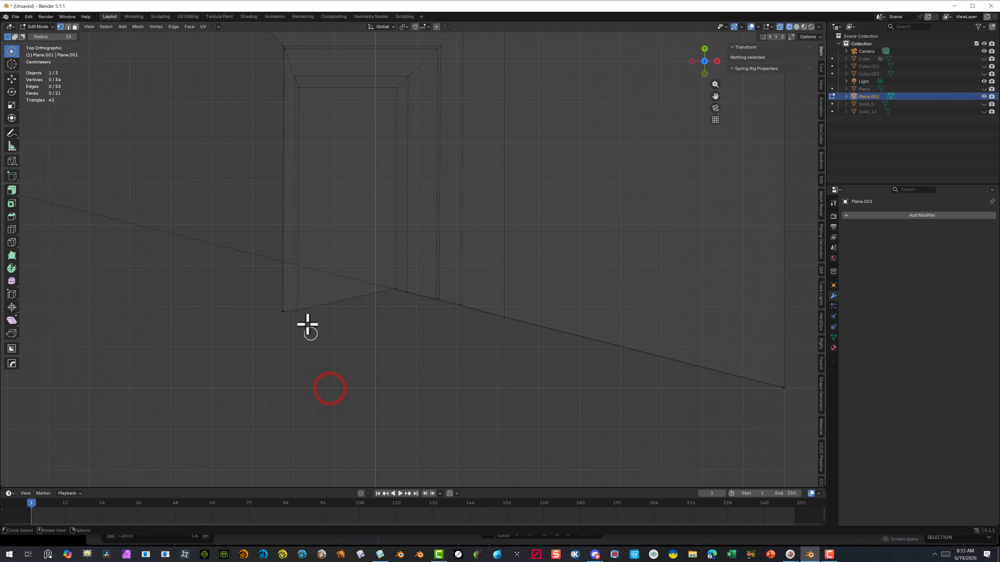
Move the two outer-edge vertices at the negative X side of the recess floor along Y onto the guide edge
left_click_drag(308, 328, 303, 321)
key("g")
key("y")
left_click(354, 366)
left_click(297, 306)
key("g")
key("y")
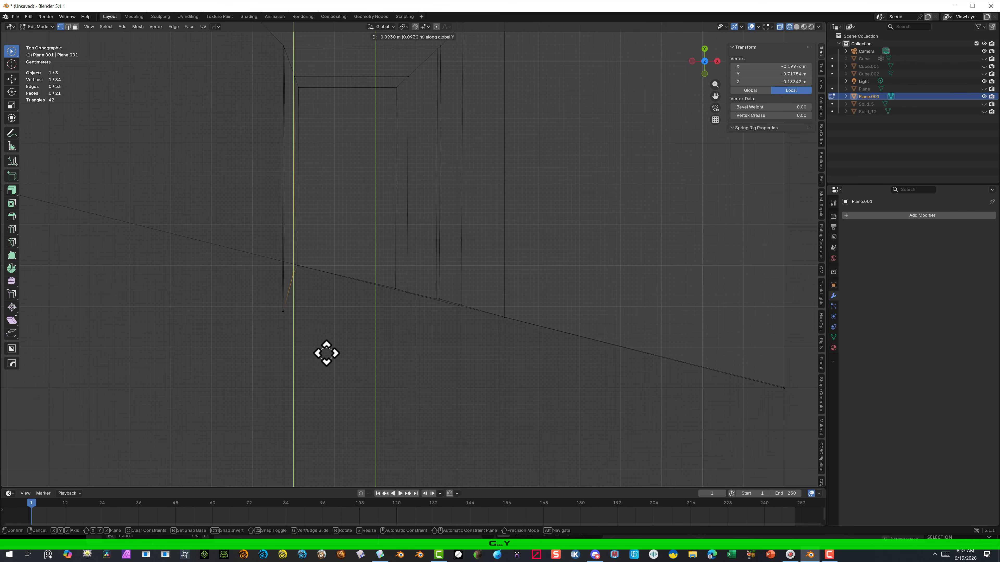
left_click(325, 344)
Move the remaining two vertices at the recess's negative X rim along Y onto the guide edge, one after the other
left_click(287, 311)
scroll(252, 339, "up", 3)
left_click(198, 351)
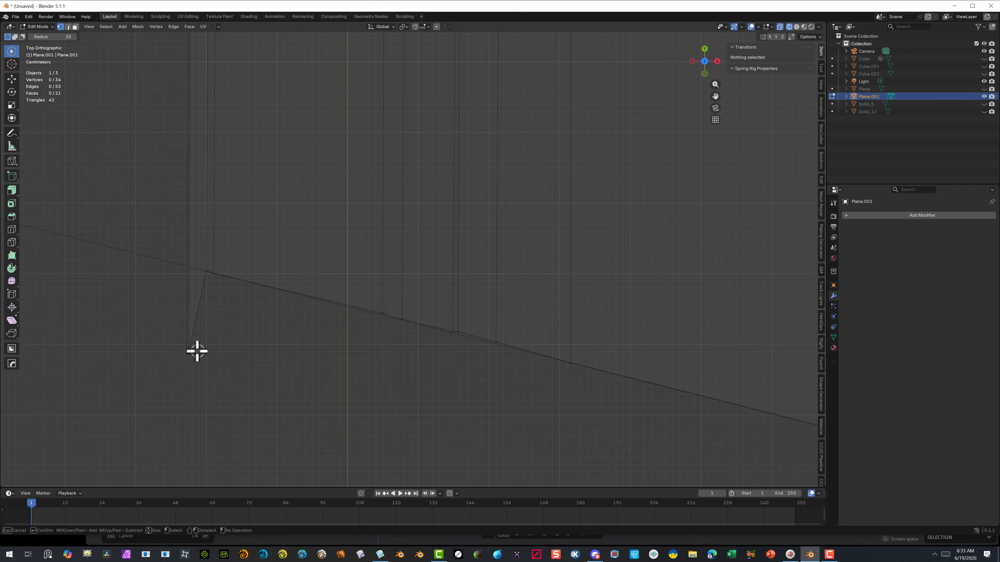
left_click(193, 352)
key("g")
key("y")
left_click(225, 295)
left_click(192, 352)
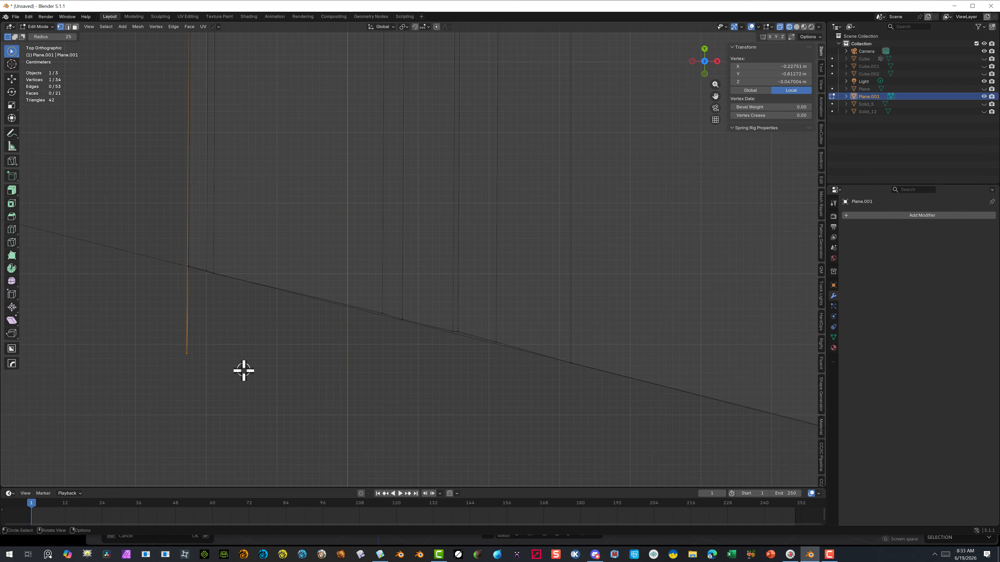
key("g")
key("y")
left_click(230, 286)
Fine-tune the outer-edge vertices at the recess's positive X rim and just outside it along Y to match the guide edge
left_click(254, 335)
scroll(502, 393, "up", 3)
left_click(490, 389)
key("g")
key("y")
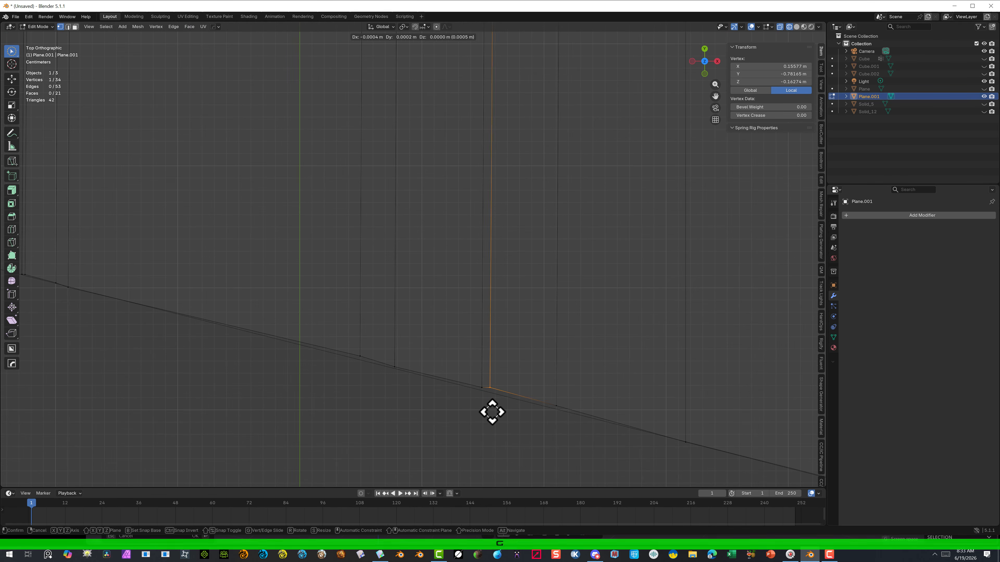
left_click(491, 411)
left_click(556, 404)
key("g")
key("y")
left_click(558, 430)
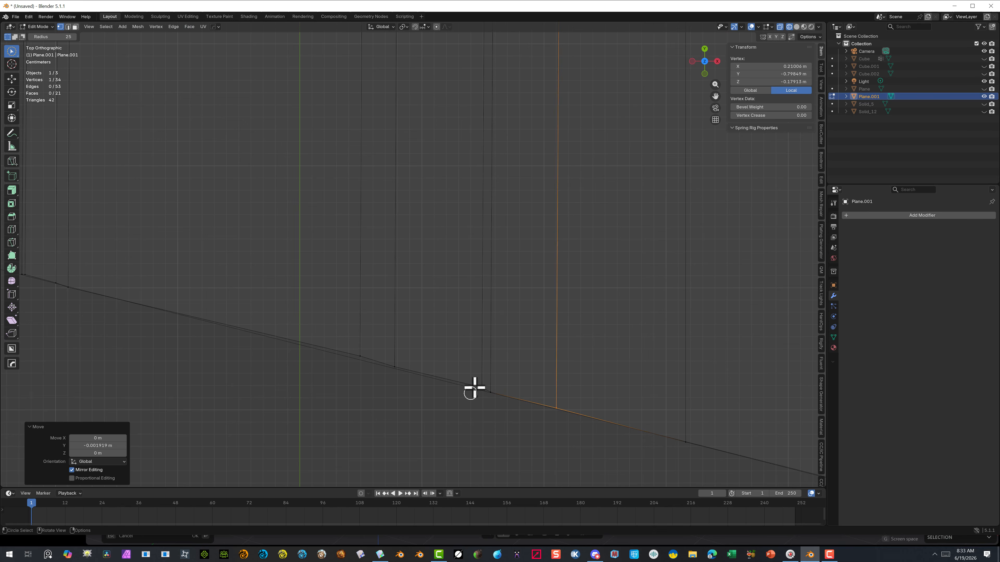
Adjust the inner vertex of the positive X rim pair and the recess floor's positive X corner vertex along Y to the guide edge
left_click(481, 388)
key("g")
key("y")
left_click(469, 426)
left_click(360, 357)
key("g")
key("y")
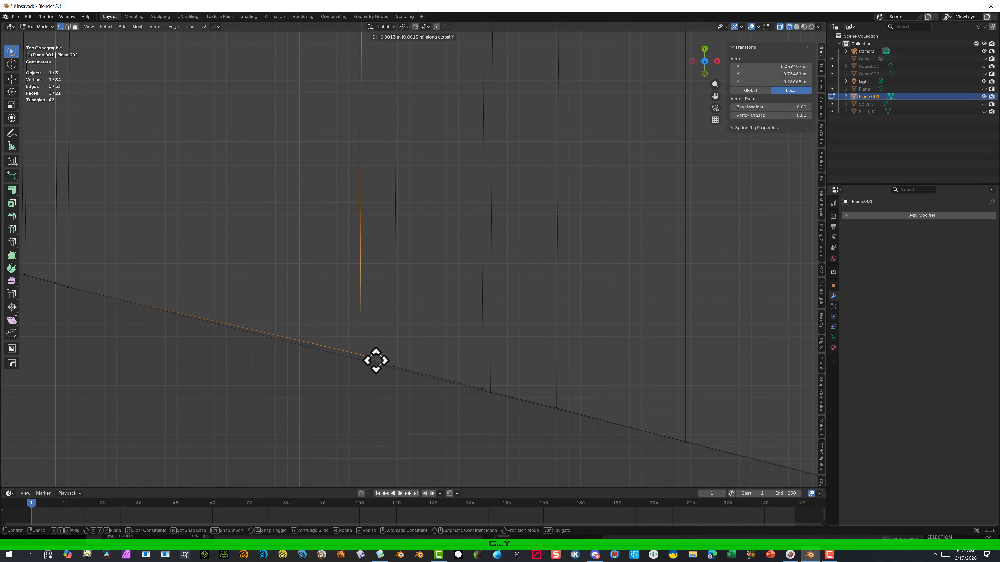
left_click(375, 362)
Nudge the vertex beside the recess floor's positive X corner and the inner positive X rim vertex along Y onto the guide edge
left_click(436, 341)
key("g")
key("y")
left_click(466, 411)
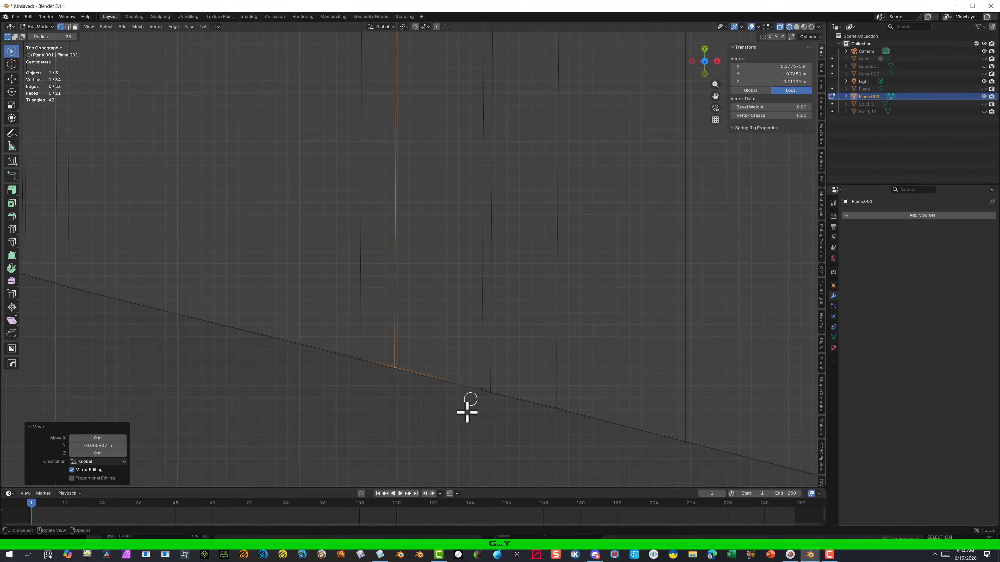
left_click(483, 392)
key("g")
key("y")
left_click(354, 379)
scroll(369, 379, "down", 4)
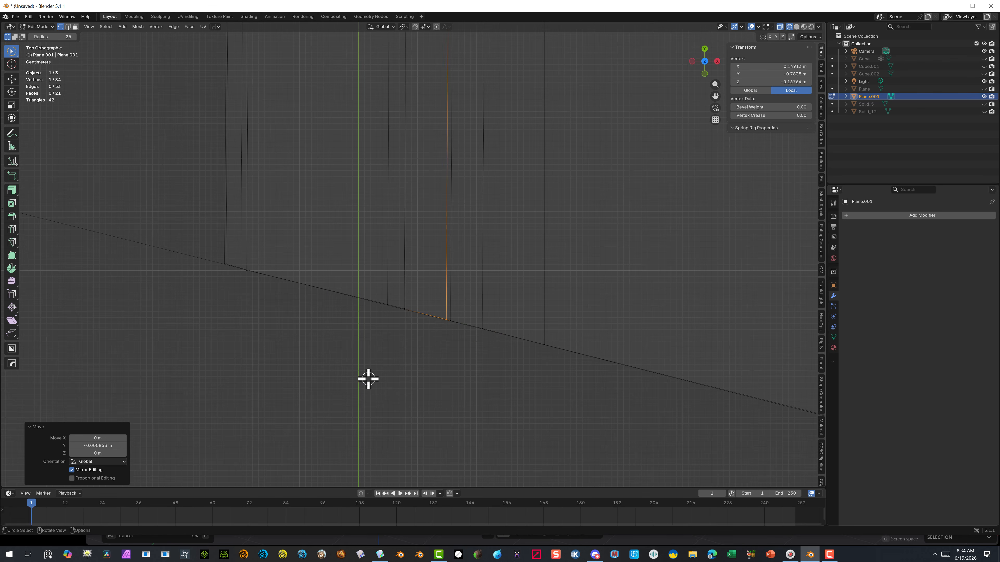
Reveal the hidden faces and move their two off-line outer-edge vertices on the negative X side along Y onto the guide edge
key("alt+h")
scroll(147, 239, "down", 4)
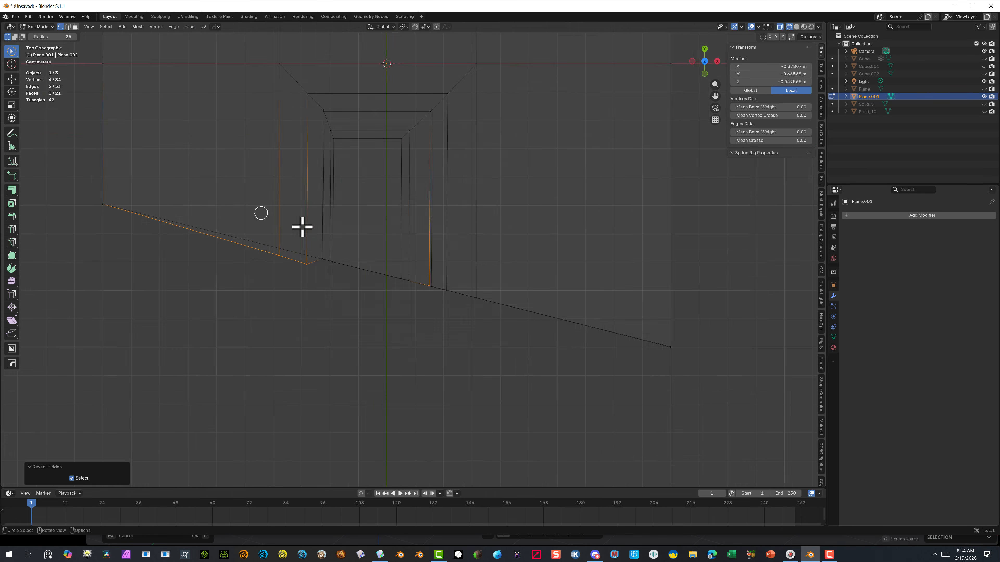
scroll(283, 236, "up", 3)
left_click(233, 271)
key("g")
key("y")
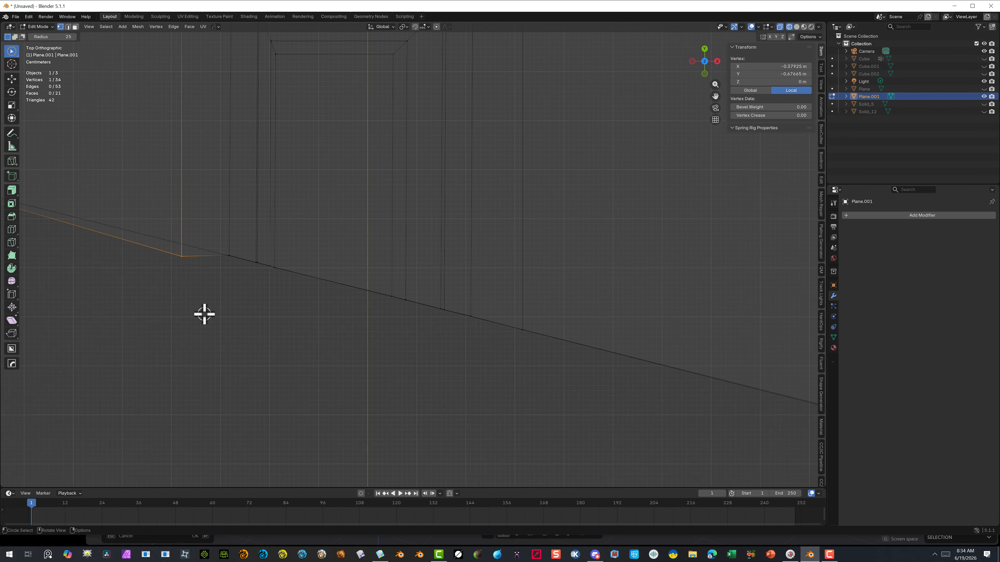
left_click(203, 302)
scroll(145, 256, "down", 3)
left_click(254, 374)
Select the loose guide edge in edge mode and delete it
middle_click_drag(254, 375, 145, 247)
left_click(69, 26)
left_click(205, 257)
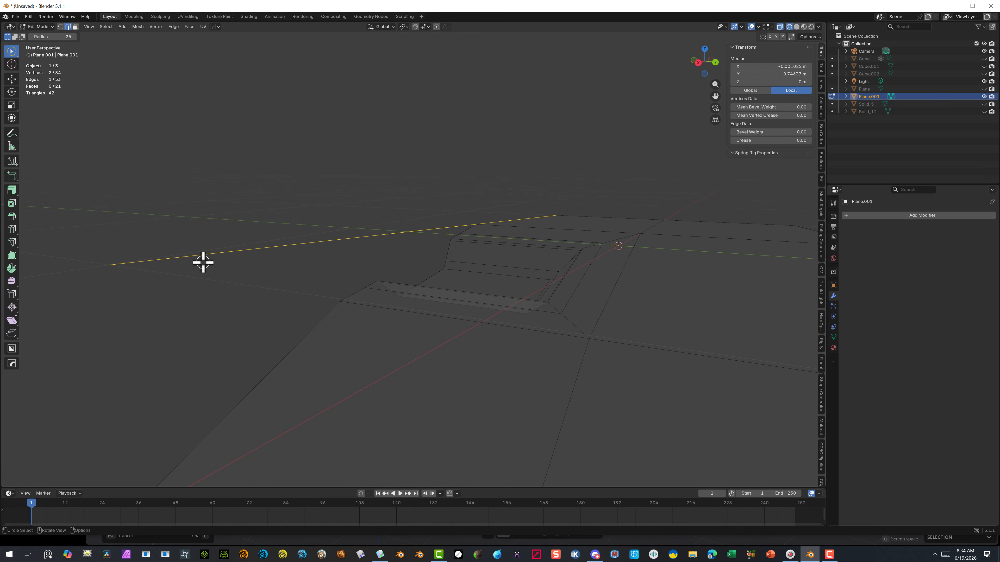
key("Delete")
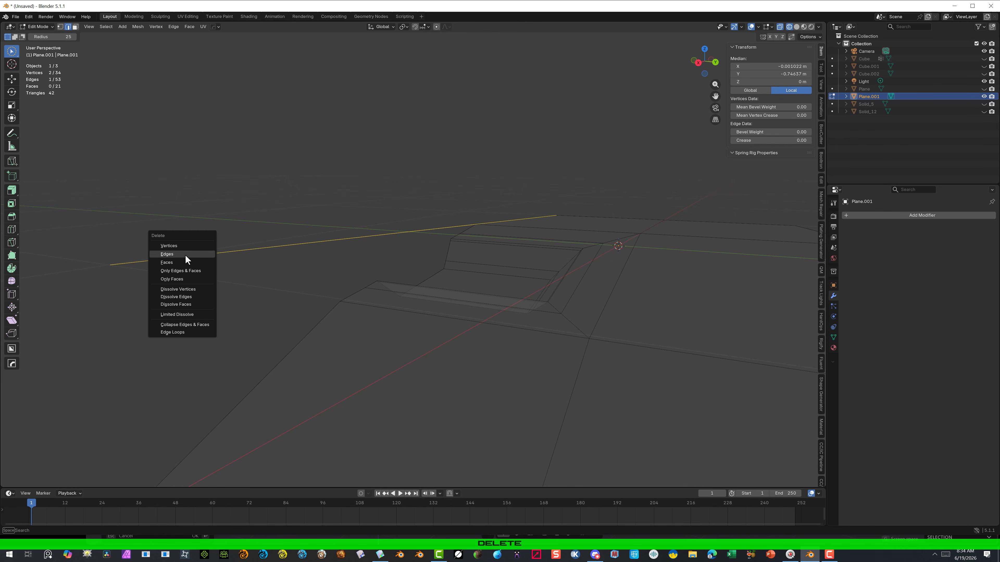
left_click(184, 254)
mouse_move(261, 242)
middle_mouse_down()
mouse_move(344, 281)
mouse_move(363, 277)
mouse_move(319, 280)
middle_mouse_up()
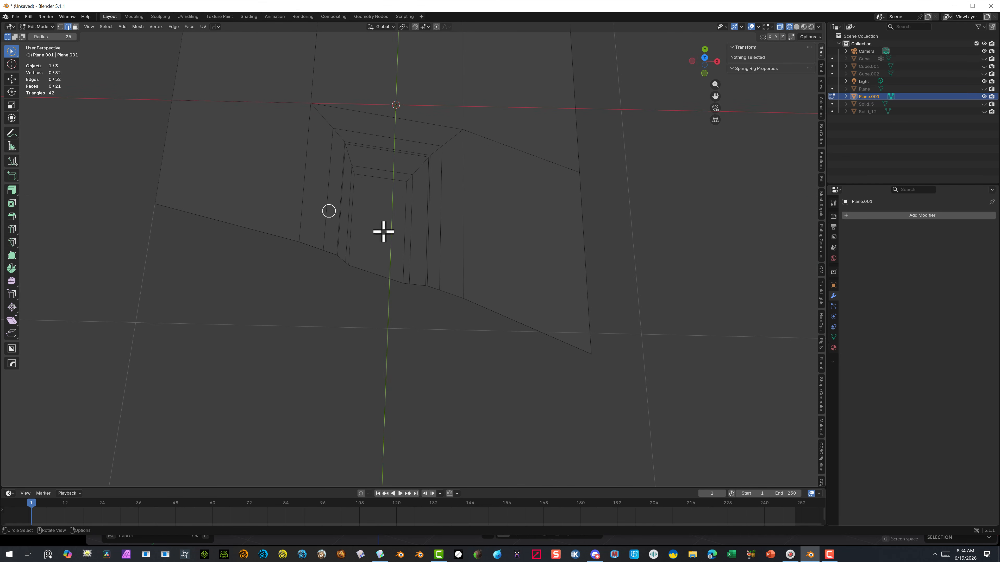
Add a loop cut close to the negative Y outer edge and another close to the positive Y outer edge
scroll(350, 255, "down", 2)
scroll(426, 211, "up", 1)
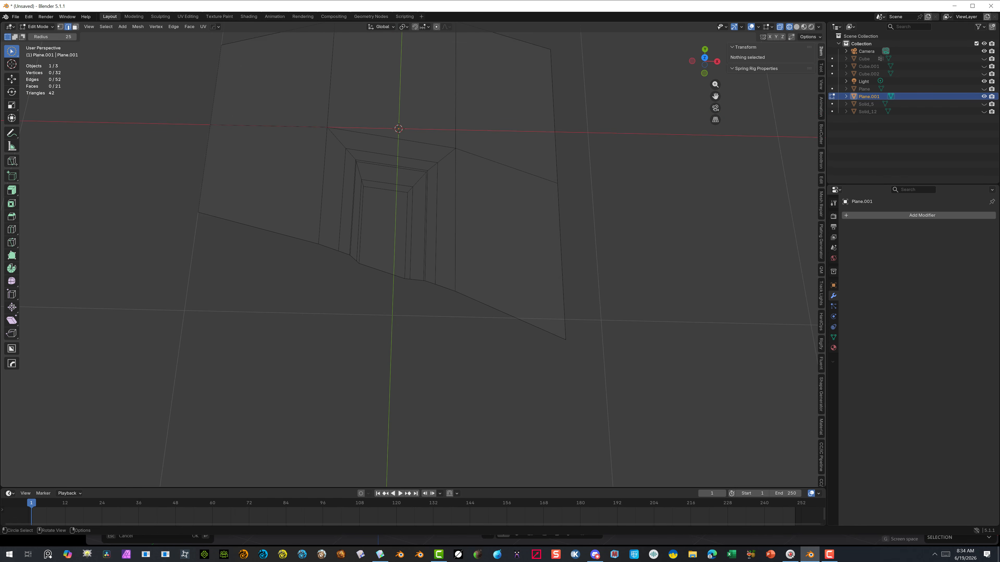
left_click(11, 229)
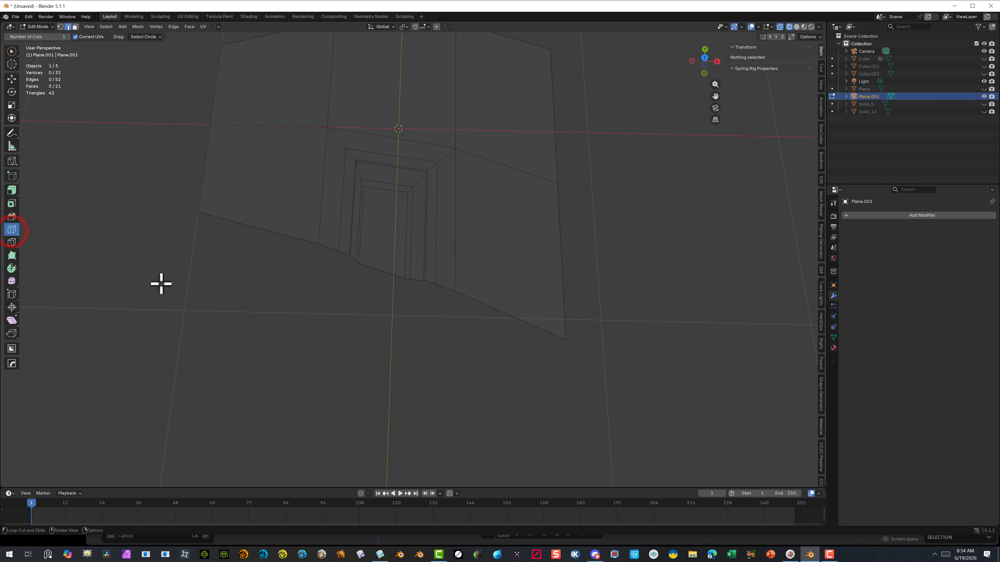
left_click_drag(401, 226, 395, 258)
left_click_drag(469, 63, 471, 27)
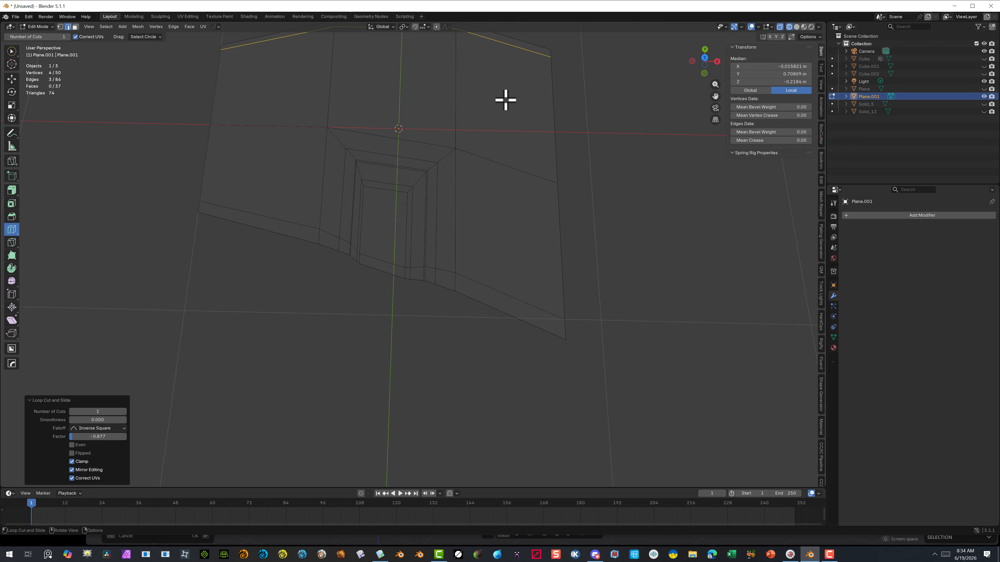
Add loop cuts close to the positive X and negative X outer edges, with slide factors of about -0.780 and 0.813
left_click_drag(511, 173, 549, 188)
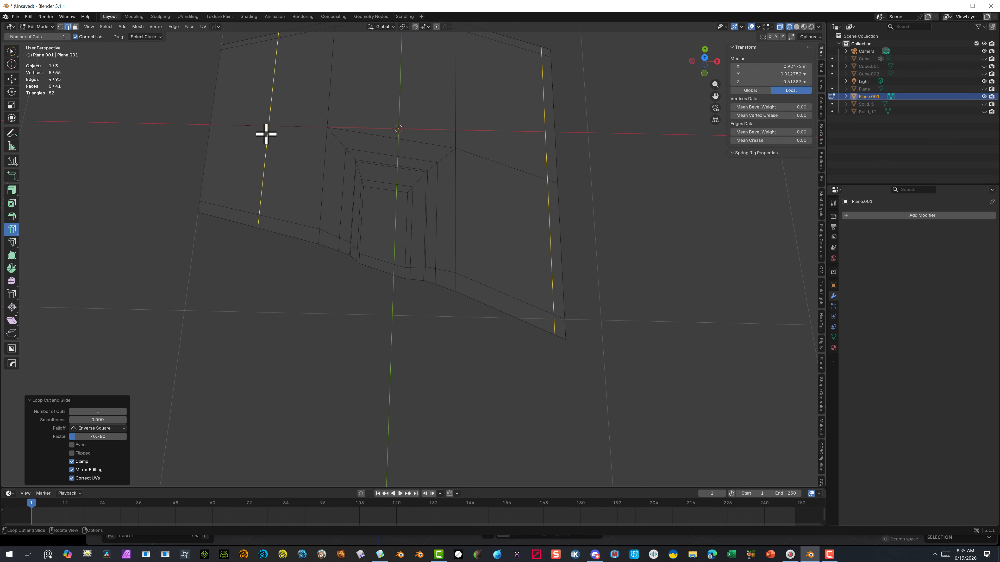
left_click_drag(264, 134, 219, 123)
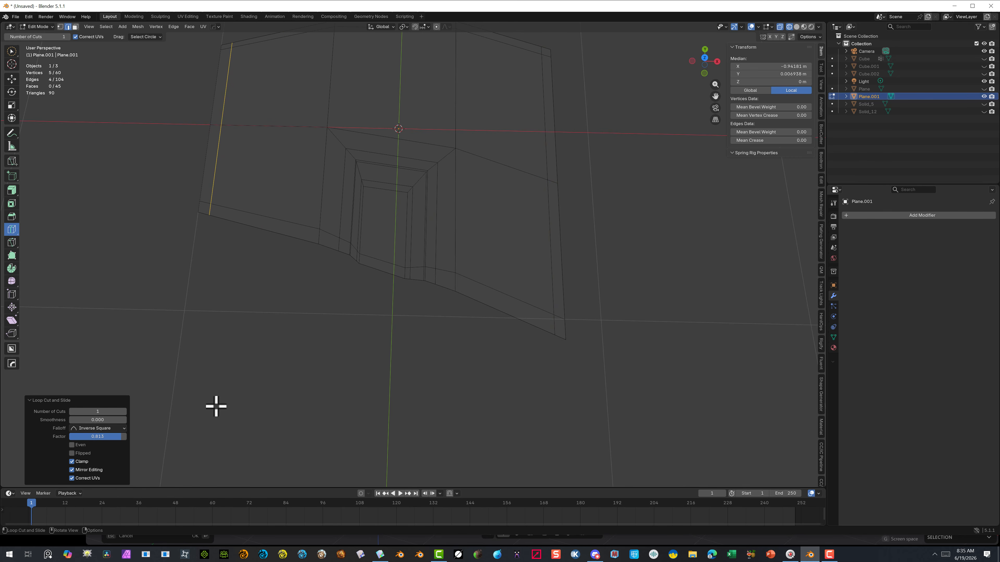
middle_click_drag(271, 328, 271, 281)
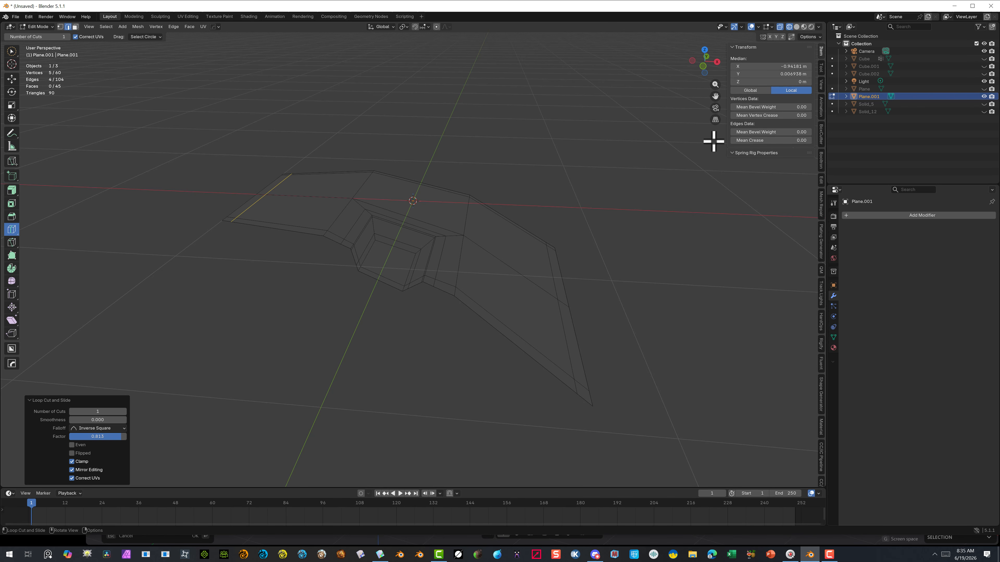
Add a Subdivision Surface modifier with two viewport levels to the surface and display the viewport in solid shading
middle_click_drag(714, 141, 705, 163)
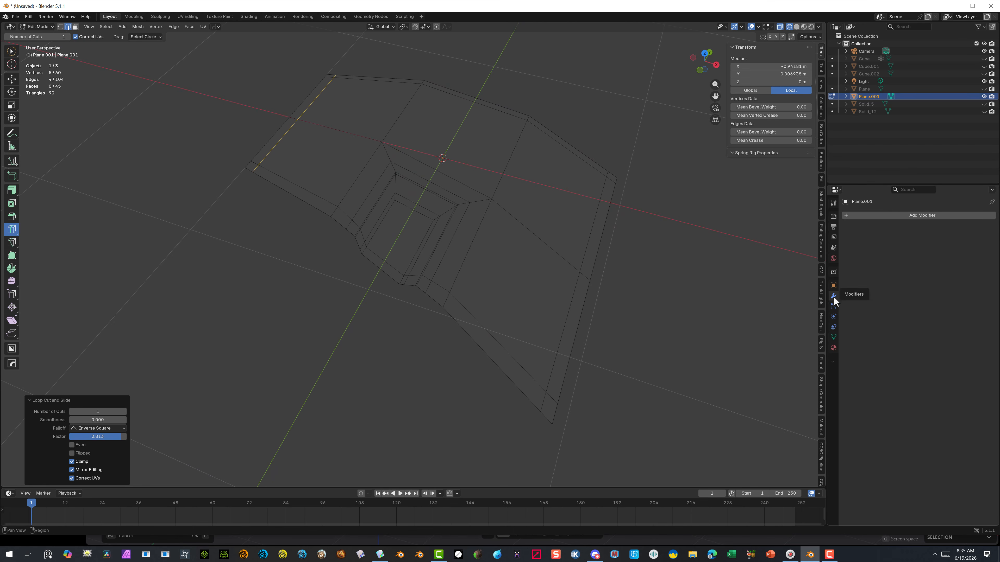
left_click(843, 217)
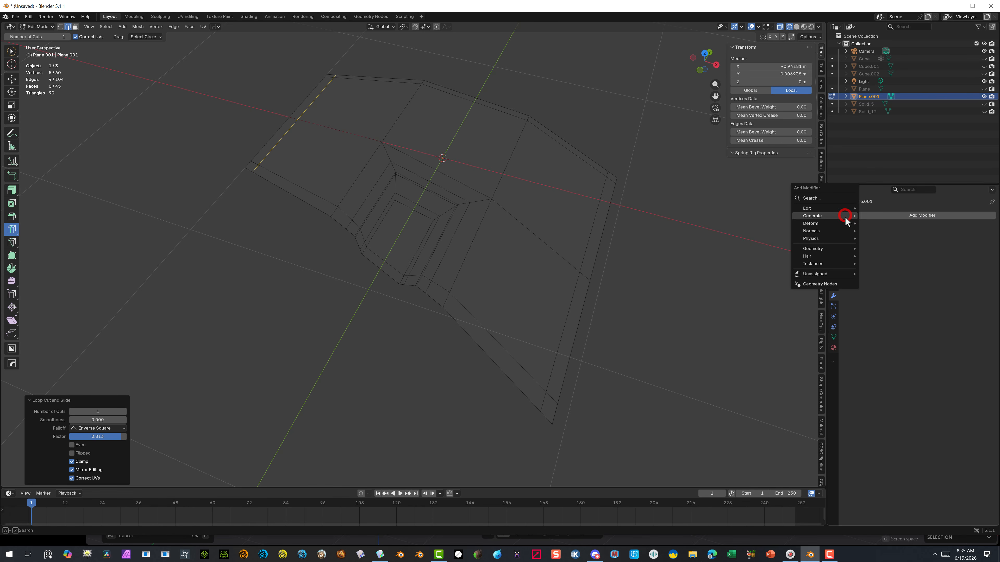
mouse_move(835, 218)
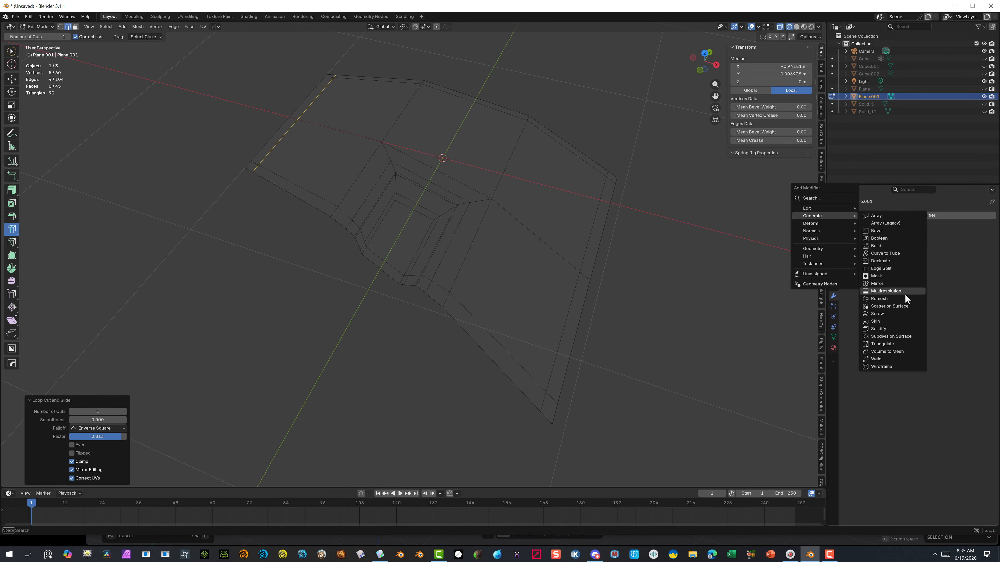
left_click(894, 337)
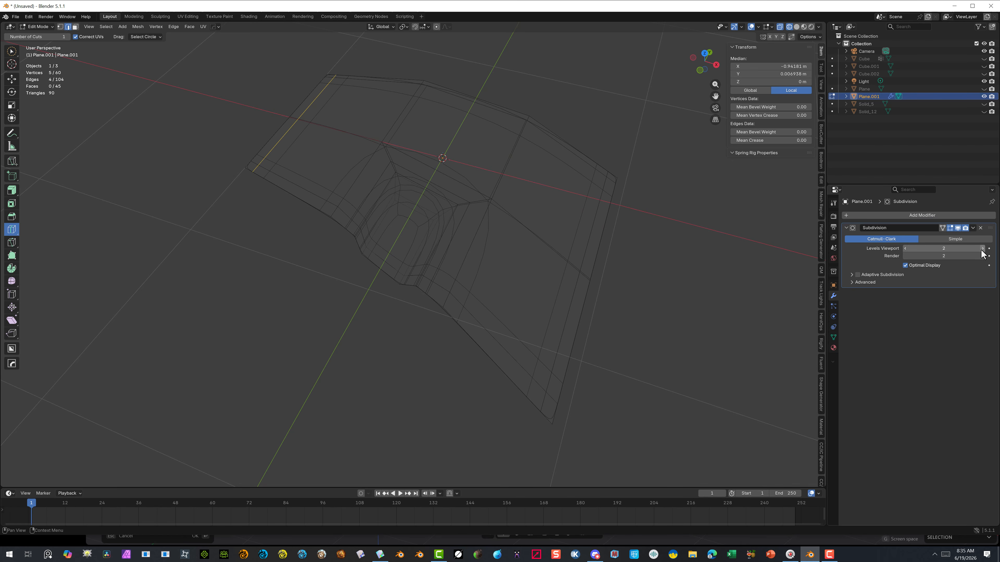
left_click(778, 26)
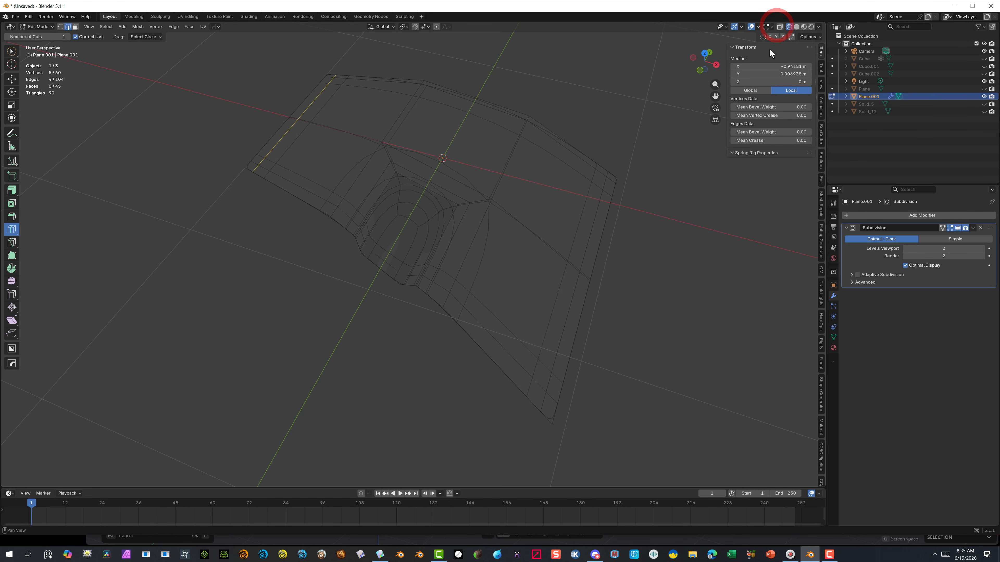
left_click(796, 26)
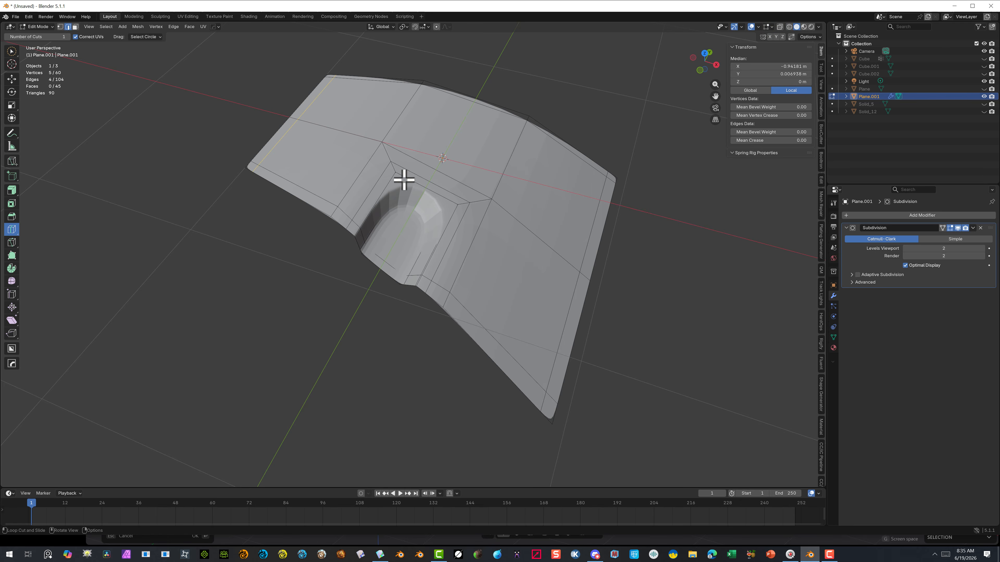
Switch to Object Mode and apply smooth shading to the subdivided surface
middle_click_drag(385, 202, 400, 183)
scroll(399, 183, "up", 4)
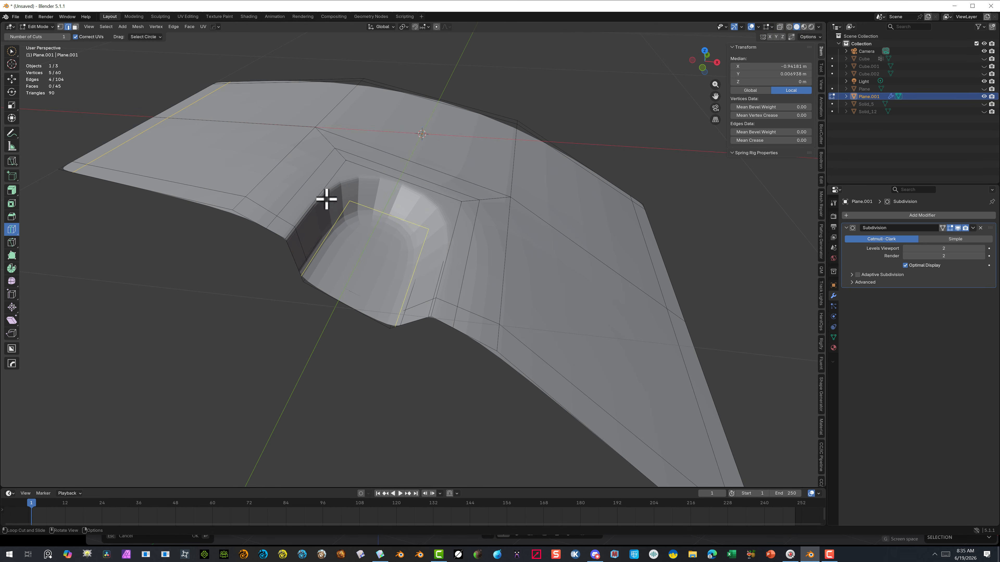
left_click(44, 27)
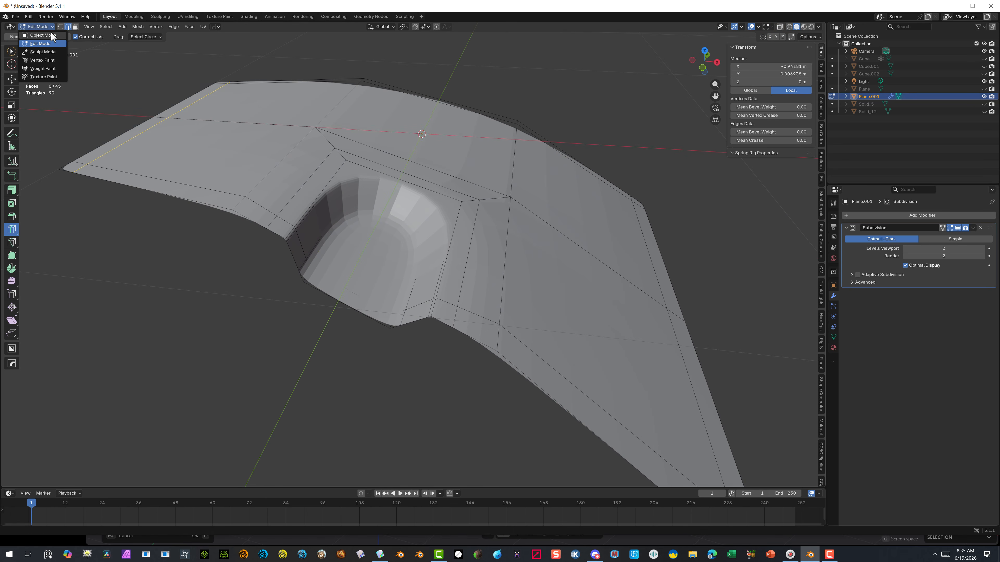
left_click(38, 31)
right_click(216, 147)
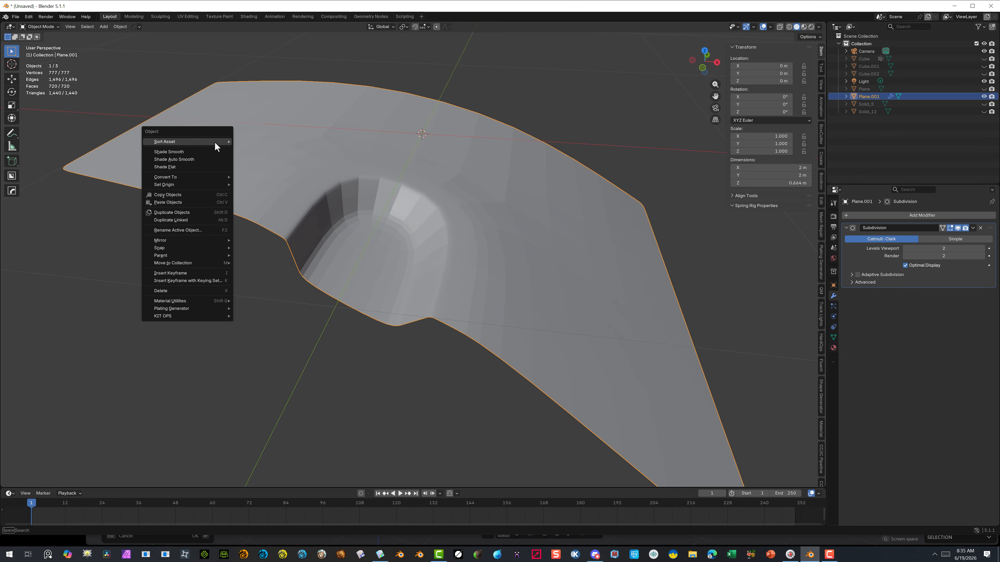
left_click(184, 153)
middle_click_drag(348, 189, 345, 209)
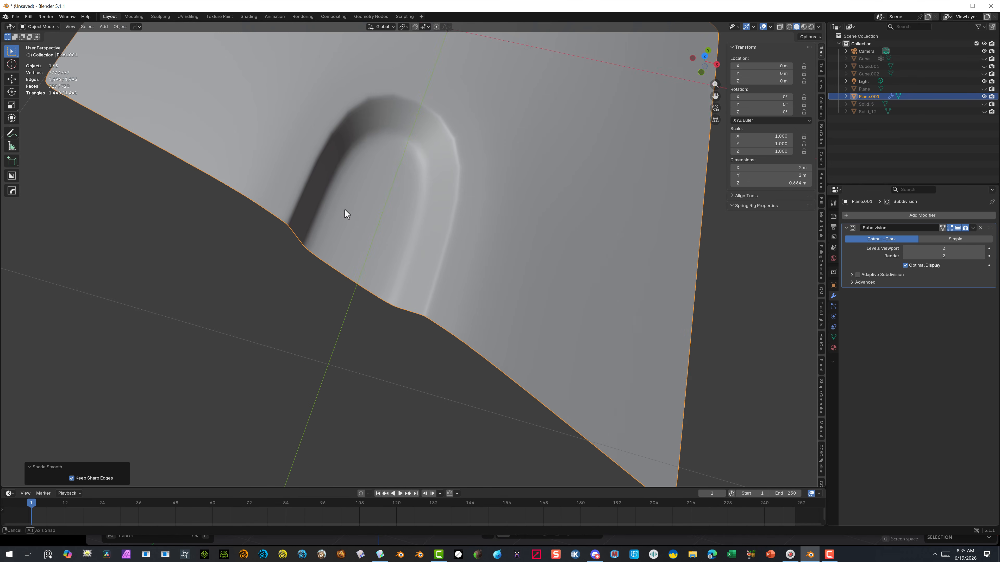
scroll(433, 135, "down", 5)
middle_click_drag(435, 139, 402, 193)
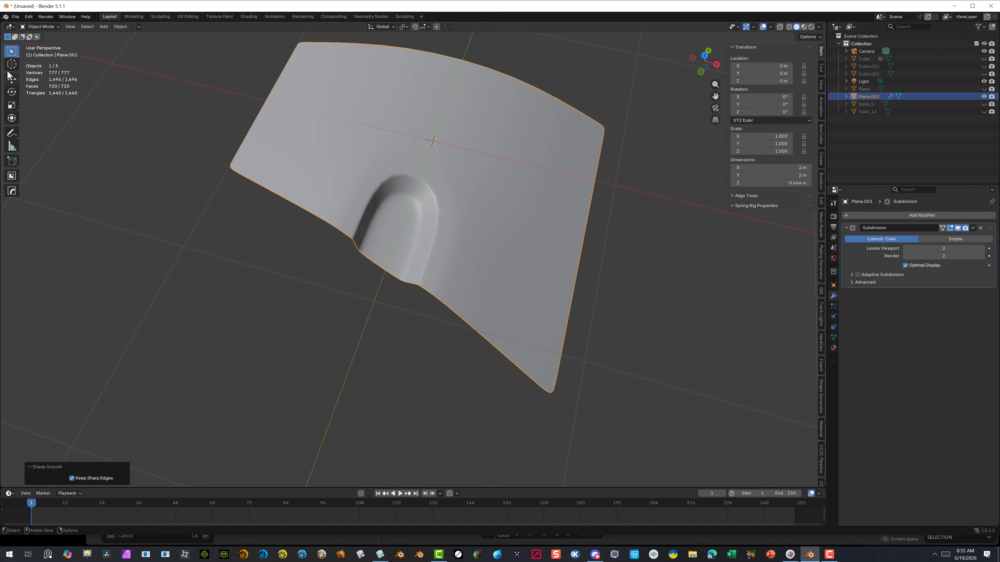
Return to Edit Mode, add a loop cut along the recess rim with a slide factor of about -0.961, and clear the selection
left_click(49, 26)
left_click(40, 43)
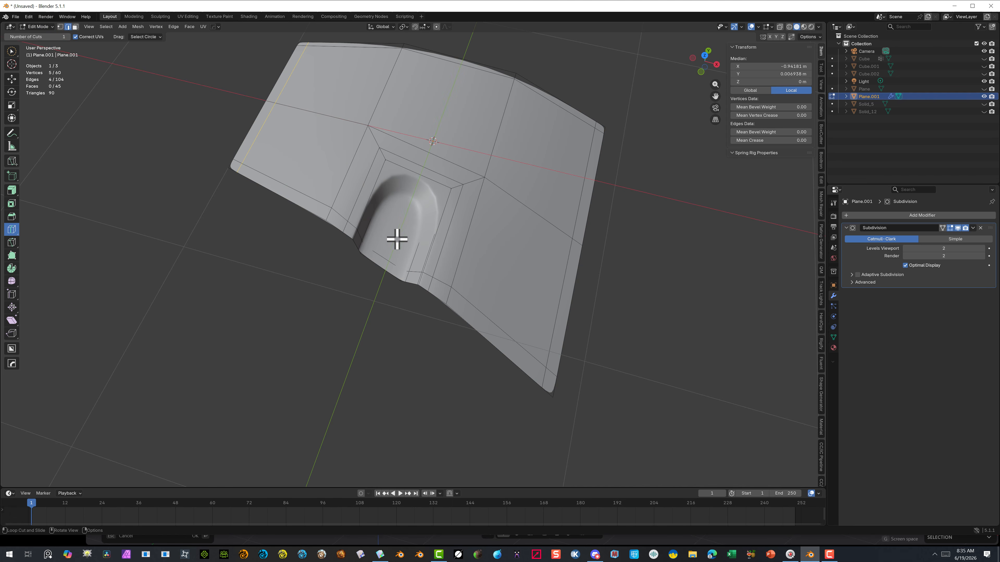
left_click_drag(433, 223, 445, 205)
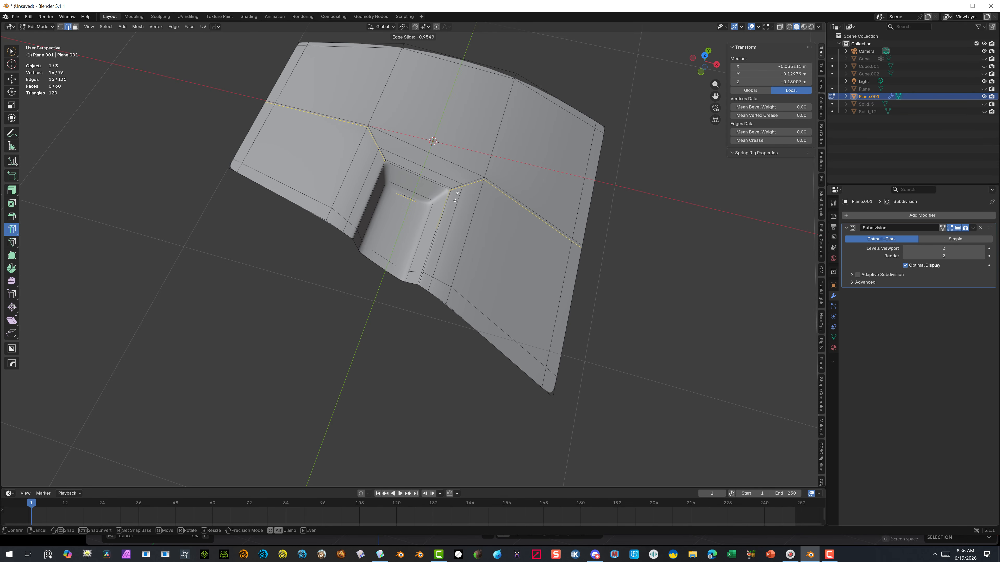
left_click_drag(456, 196, 456, 196)
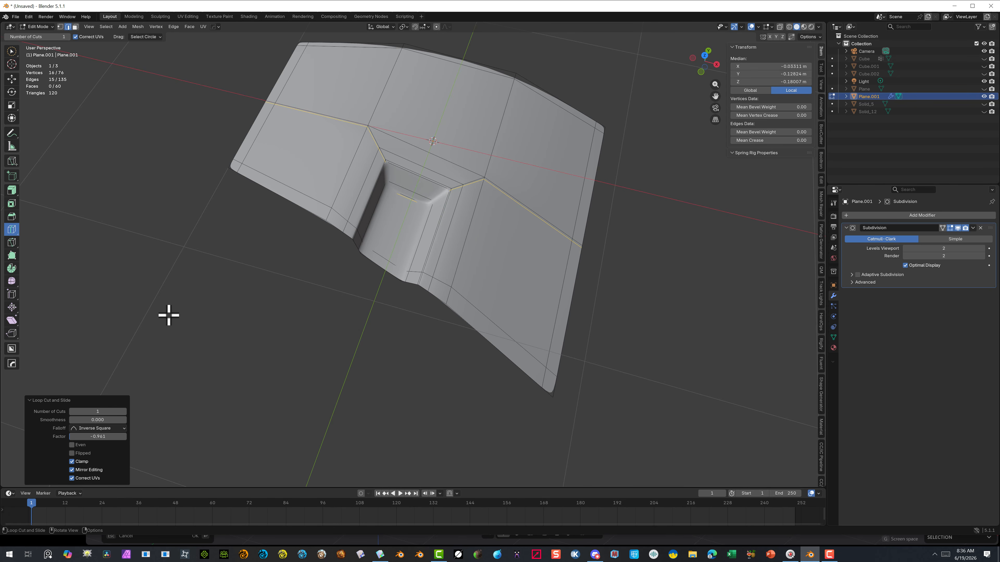
left_click(12, 53)
left_click(123, 187)
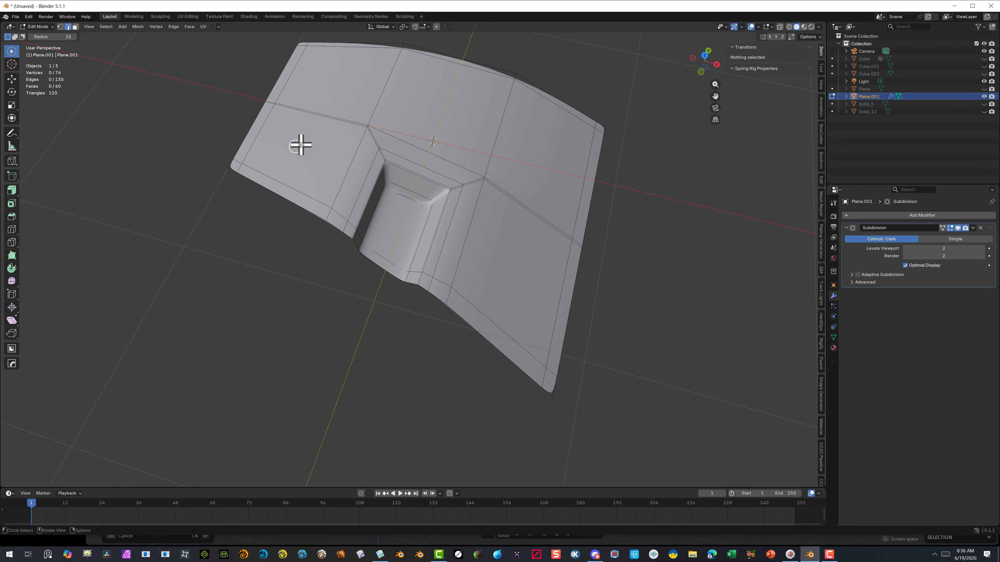
Try to select the new loop's edges on both sides of the recess, excluding the negative X outer edge
scroll(350, 132, "up", 3)
scroll(309, 92, "down", 3)
scroll(256, 52, "up", 2)
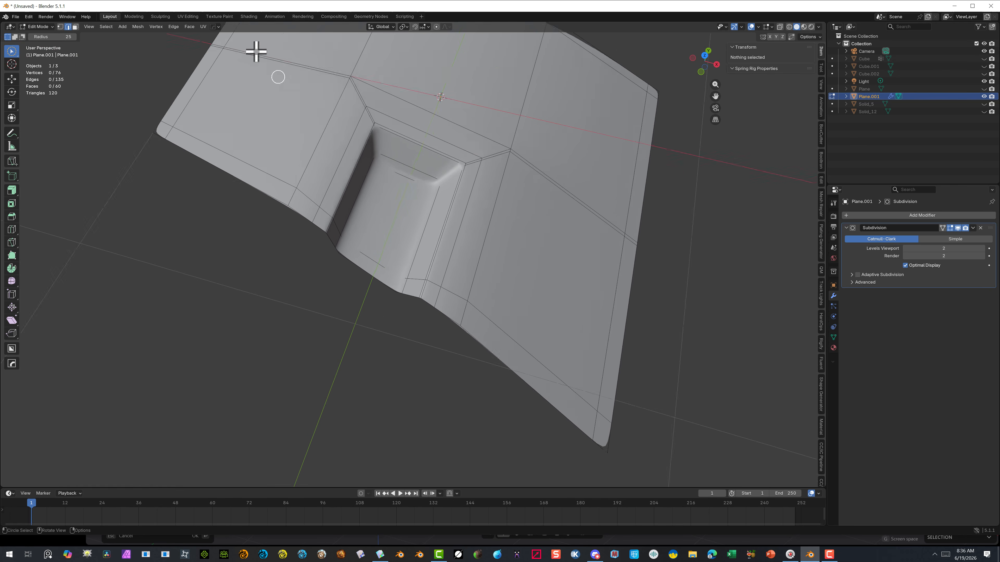
scroll(256, 52, "up", 1)
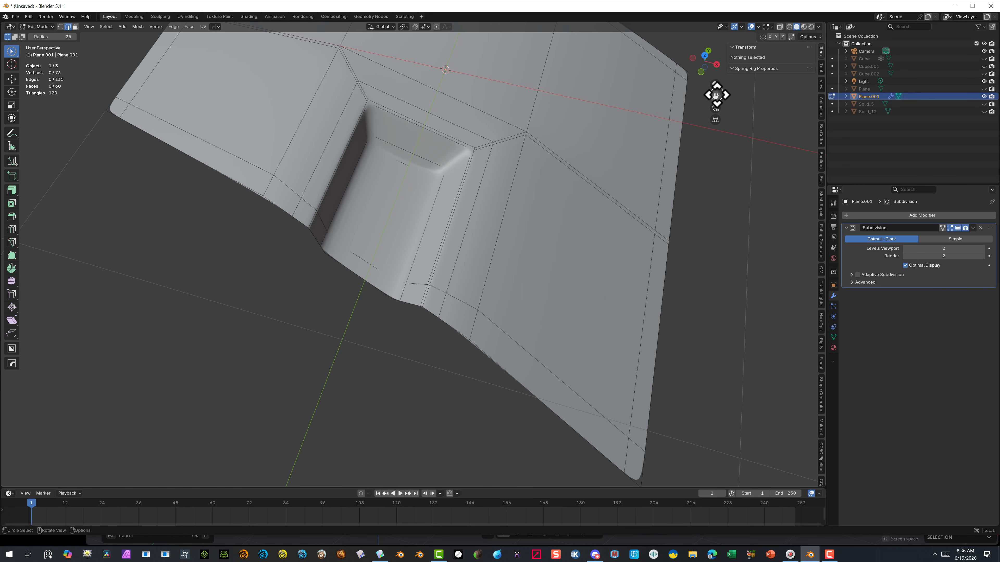
left_click_drag(715, 96, 831, 197)
scroll(255, 103, "up", 2)
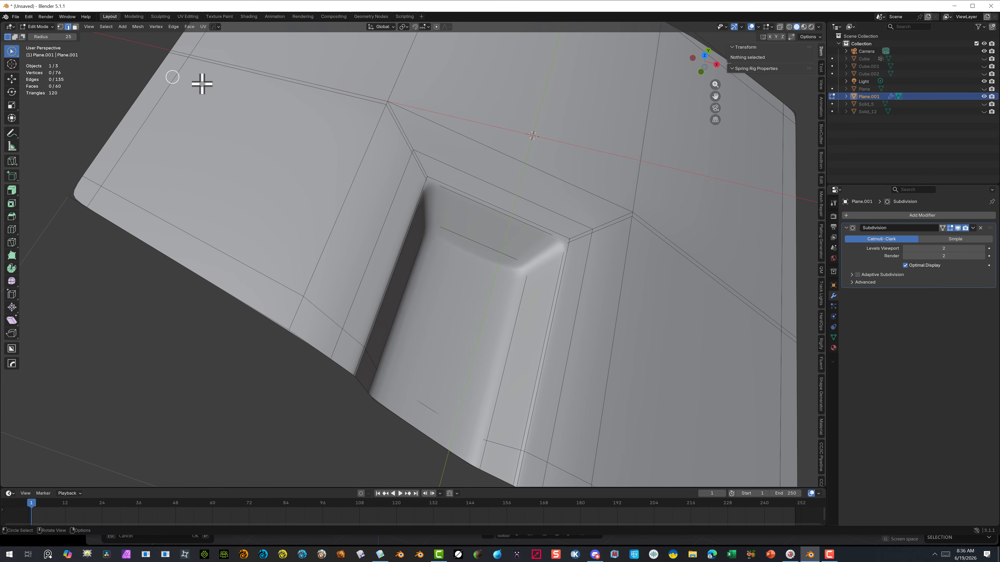
left_click(222, 73)
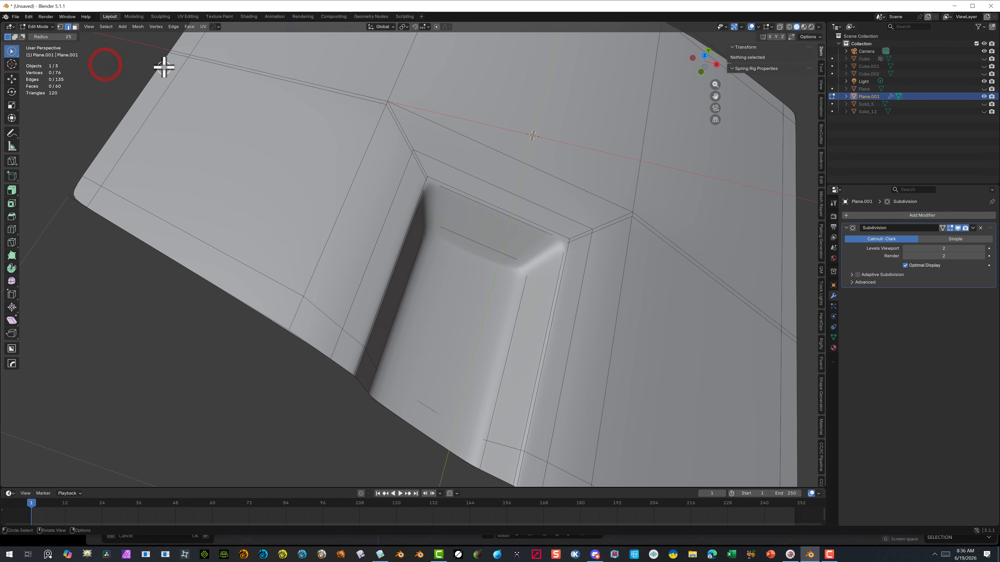
left_click(169, 57)
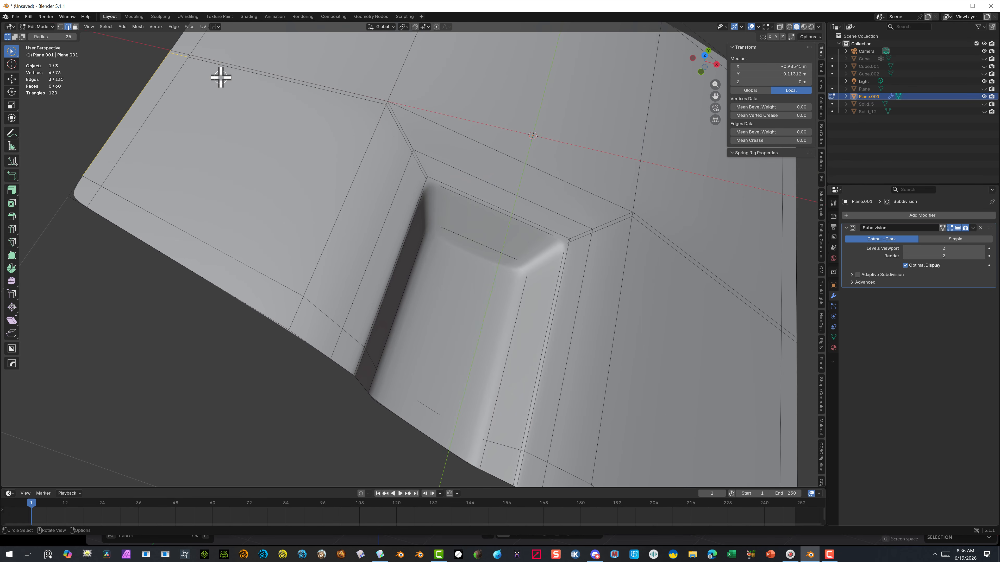
left_click(229, 75, "shift")
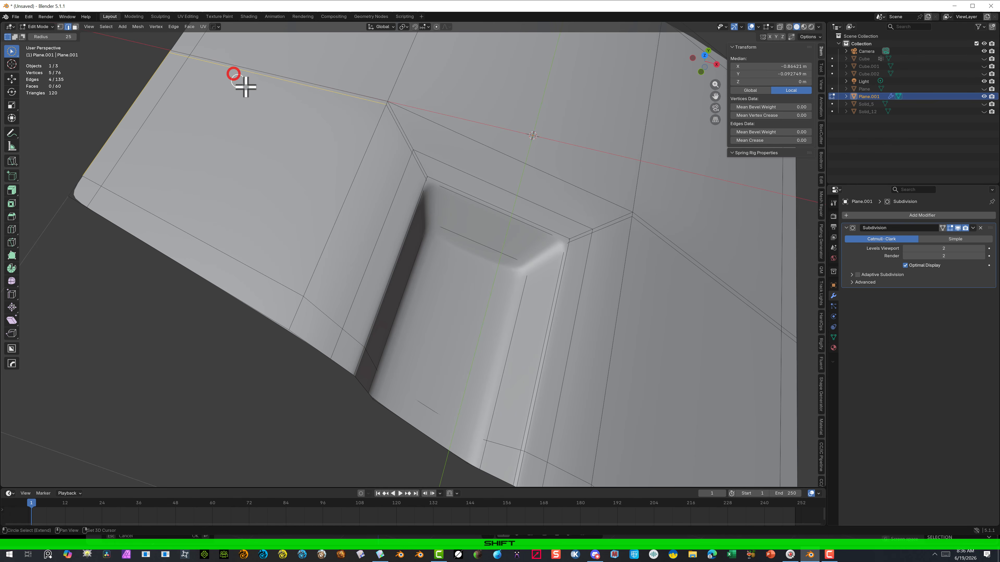
left_click(392, 133, "shift")
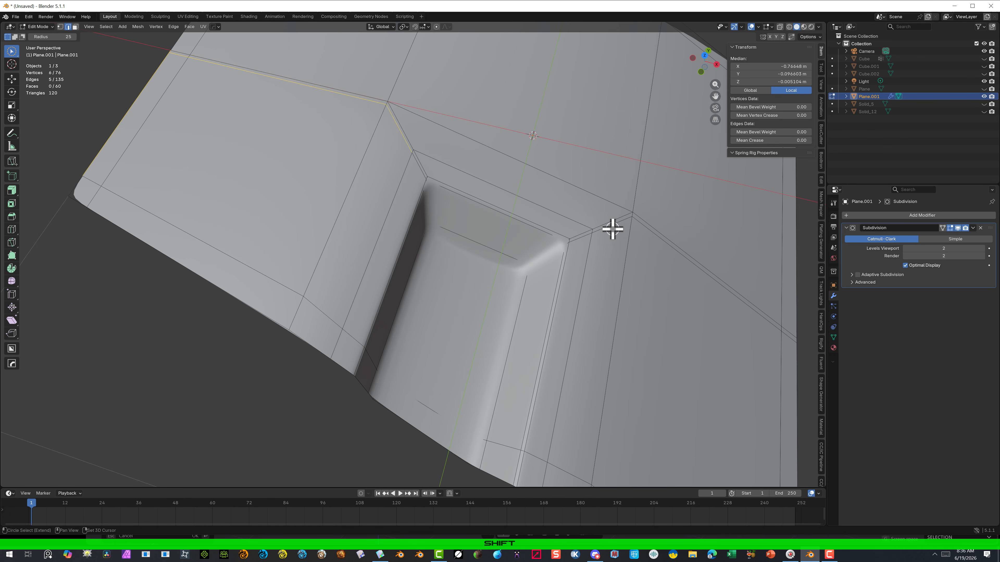
left_click(648, 231, "shift")
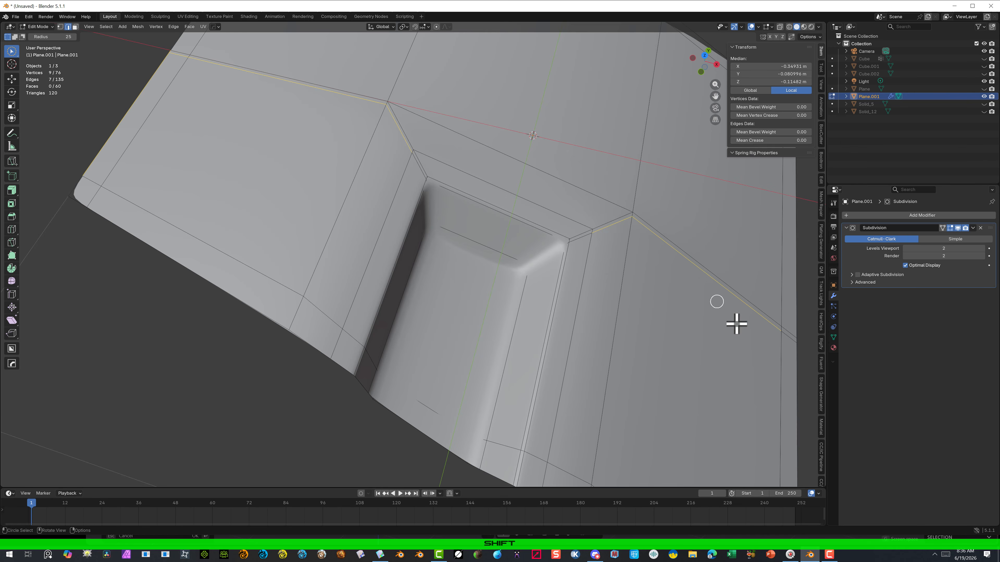
scroll(736, 324, "down", 3)
mouse_move(674, 318)
left_mouse_down("shift")
mouse_move(680, 335)
mouse_move(658, 358)
mouse_move(703, 301)
mouse_move(695, 304)
left_mouse_up("shift")
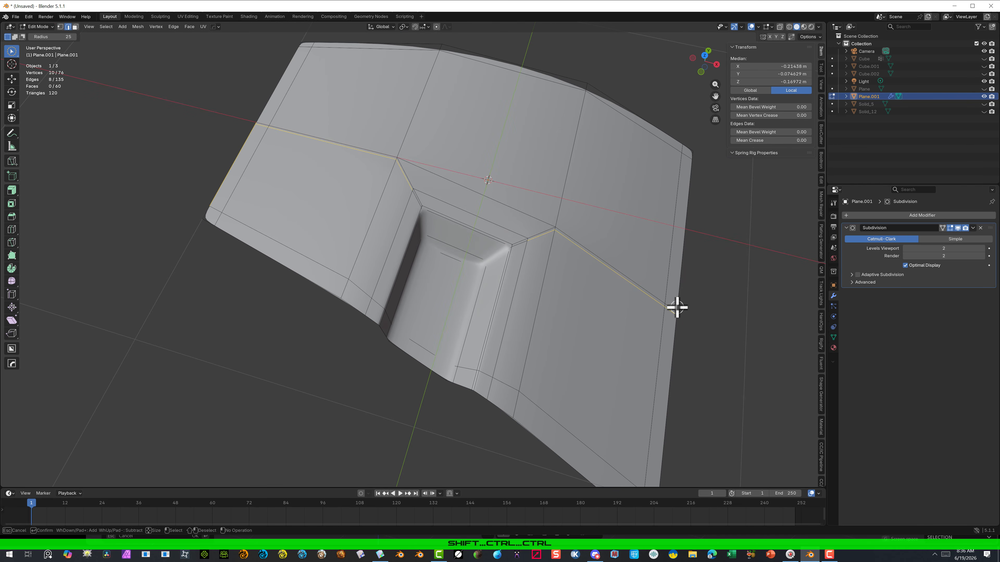
scroll(230, 124, "up", 2)
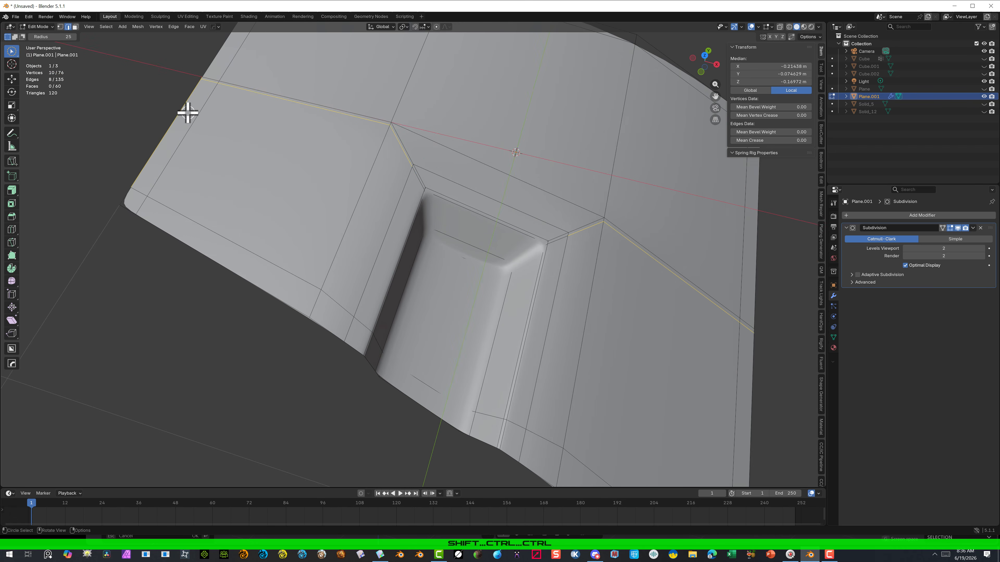
mouse_move(188, 113)
left_mouse_down("ctrl")
mouse_move(156, 123)
mouse_move(171, 129)
left_mouse_up("ctrl")
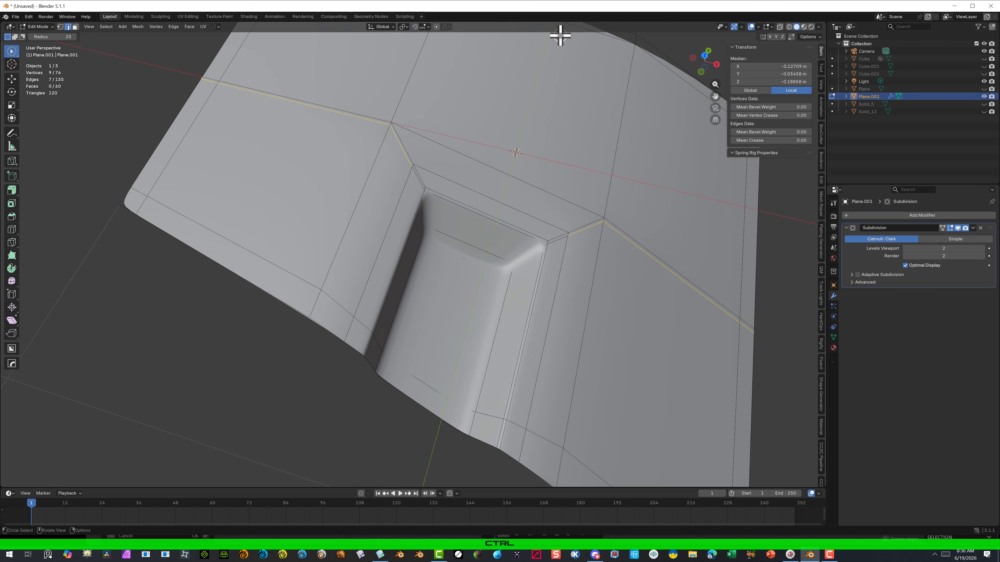
In top view, select the new loop's vertices beside the recess in vertex mode and move them about -0.098 m along Y
left_click(705, 56)
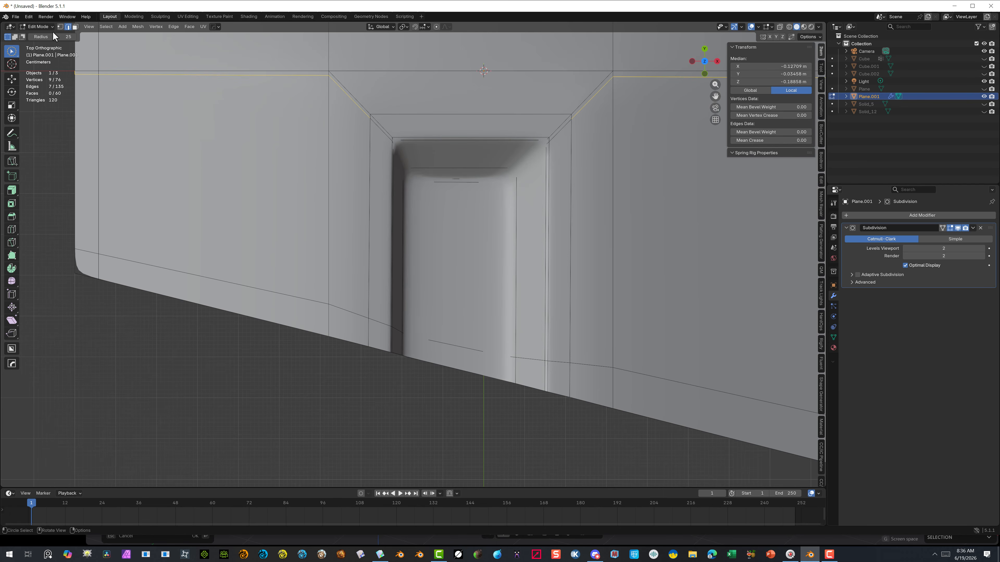
left_click(60, 27)
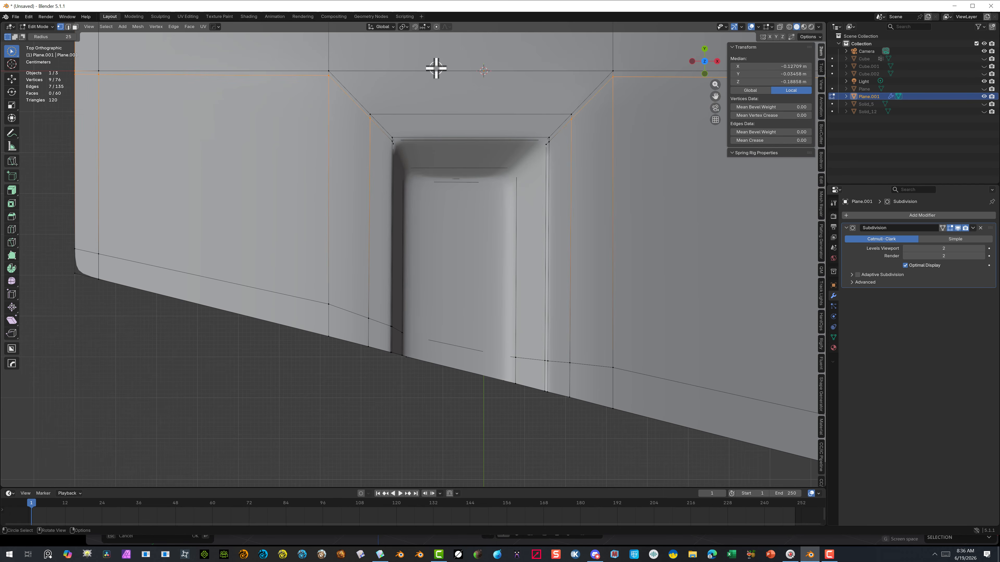
left_click(391, 124)
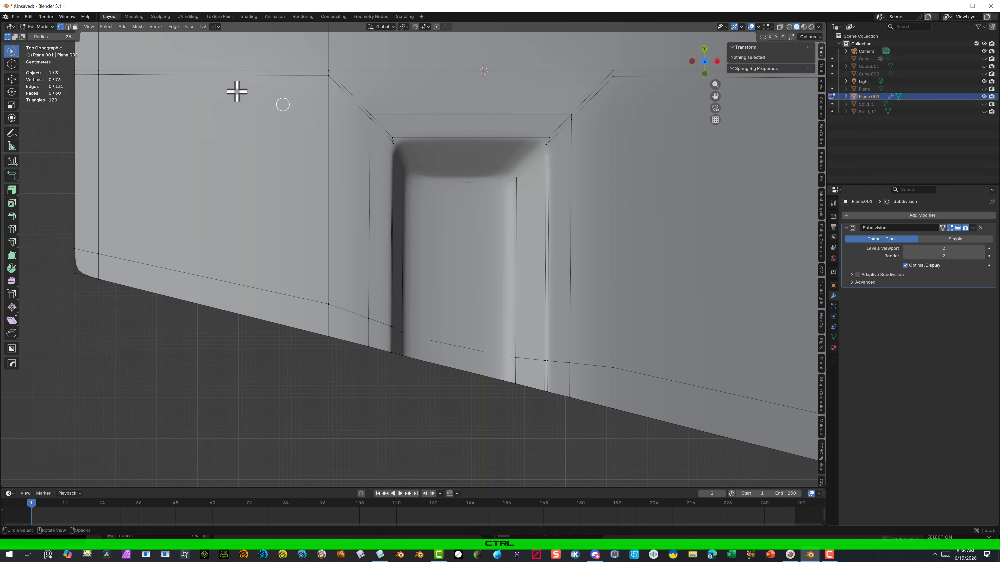
mouse_move(172, 95)
left_mouse_down()
mouse_move(353, 134)
mouse_move(578, 121)
left_mouse_up()
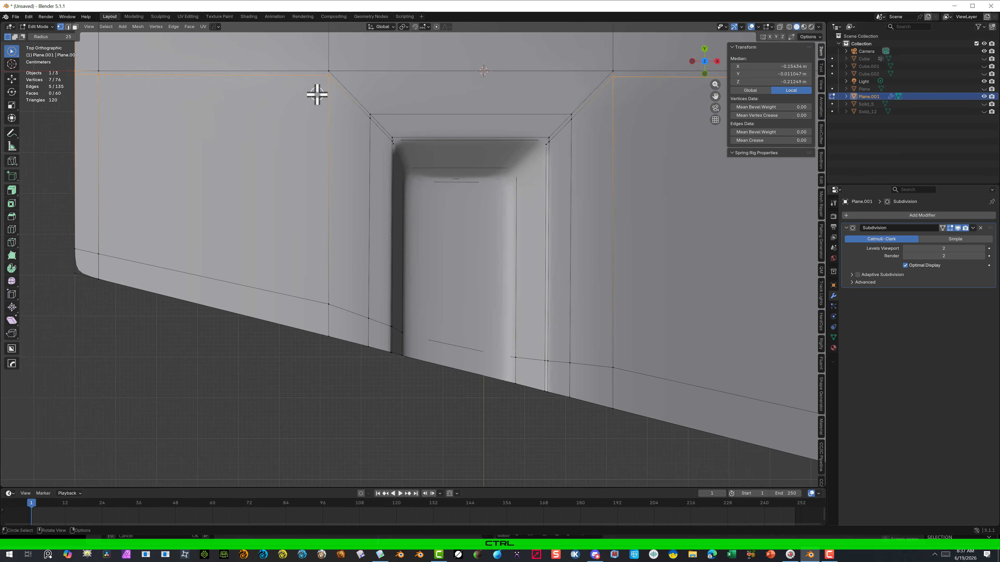
key("g")
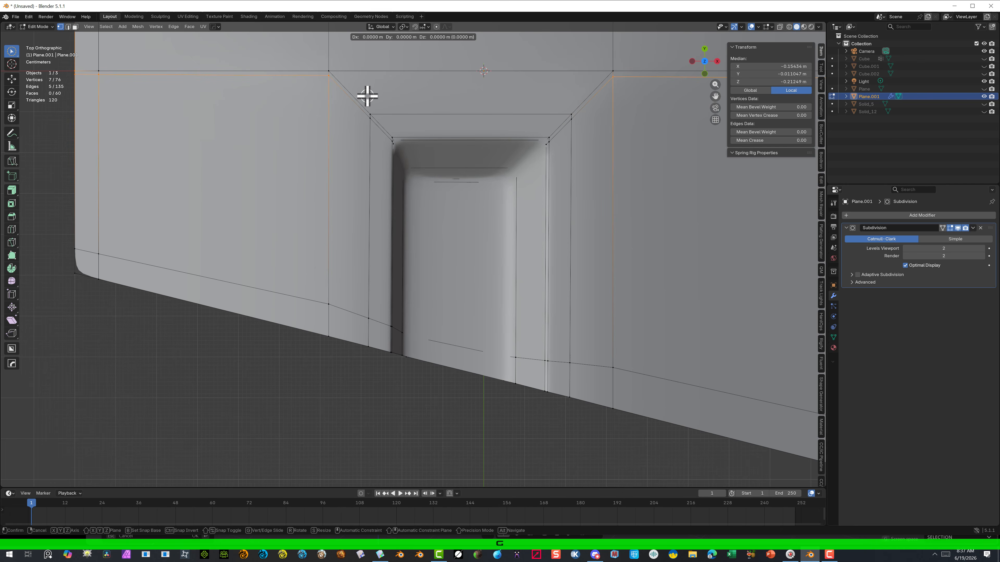
key("y")
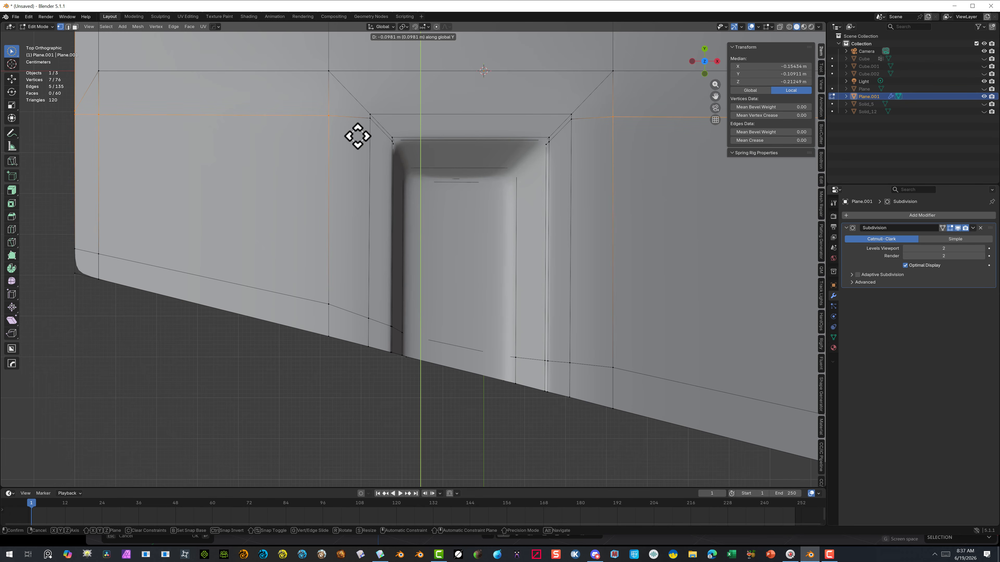
left_click(357, 136)
left_click(234, 386)
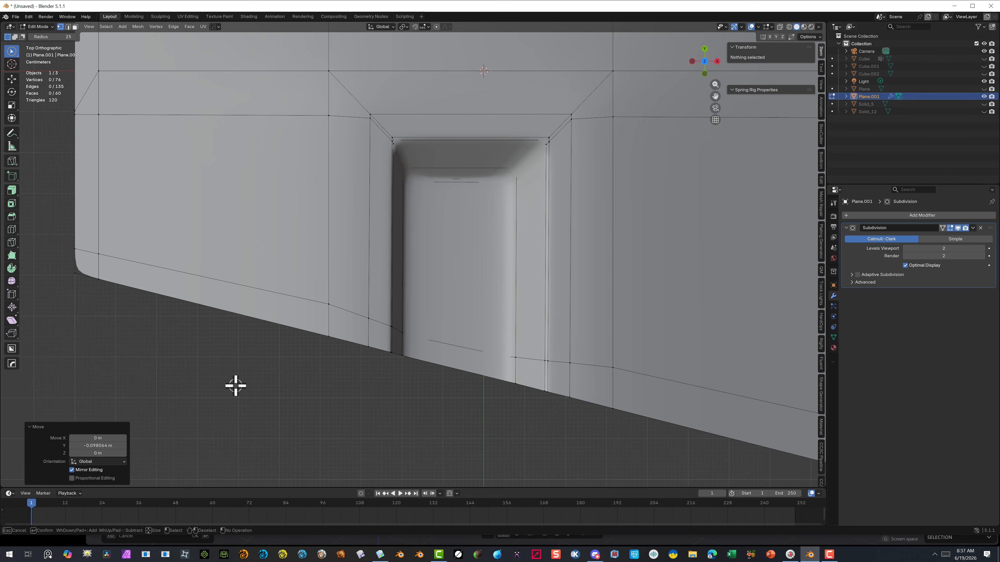
Switch back to Object Mode and view the whole smoothed surface in perspective
scroll(247, 366, "down", 4)
middle_click_drag(255, 344, 239, 251)
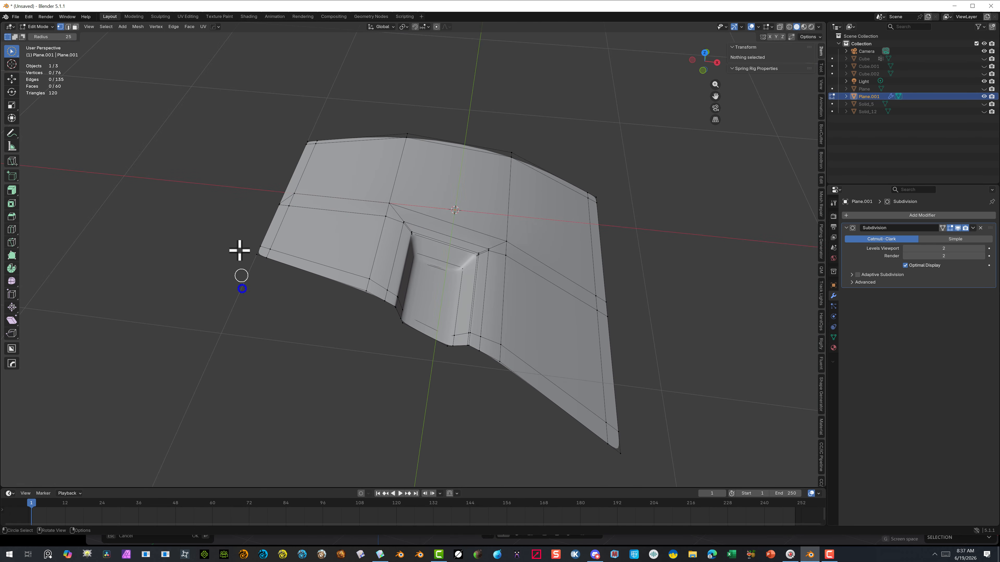
left_click(37, 27)
left_click(43, 35)
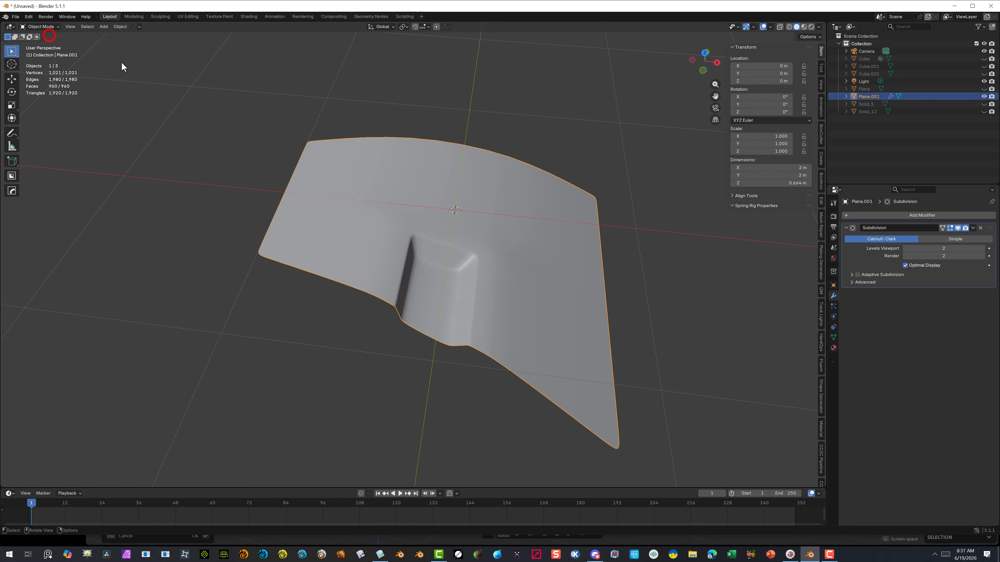
Return to Edit Mode and get a close view of the recess rim's inner corner and surrounding loops
middle_click_drag(243, 126, 302, 95)
mouse_move(371, 218)
middle_mouse_down()
mouse_move(362, 217)
mouse_move(359, 149)
mouse_move(380, 163)
mouse_move(547, 183)
mouse_move(650, 114)
middle_mouse_up()
left_click_drag(699, 73, 643, 72)
left_click(43, 27)
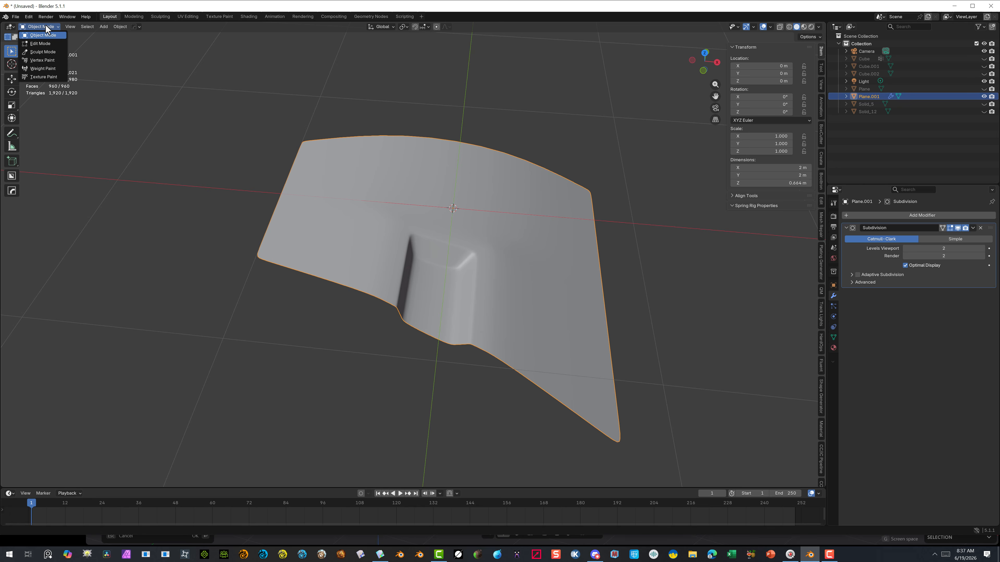
left_click(42, 43)
scroll(398, 236, "up", 5)
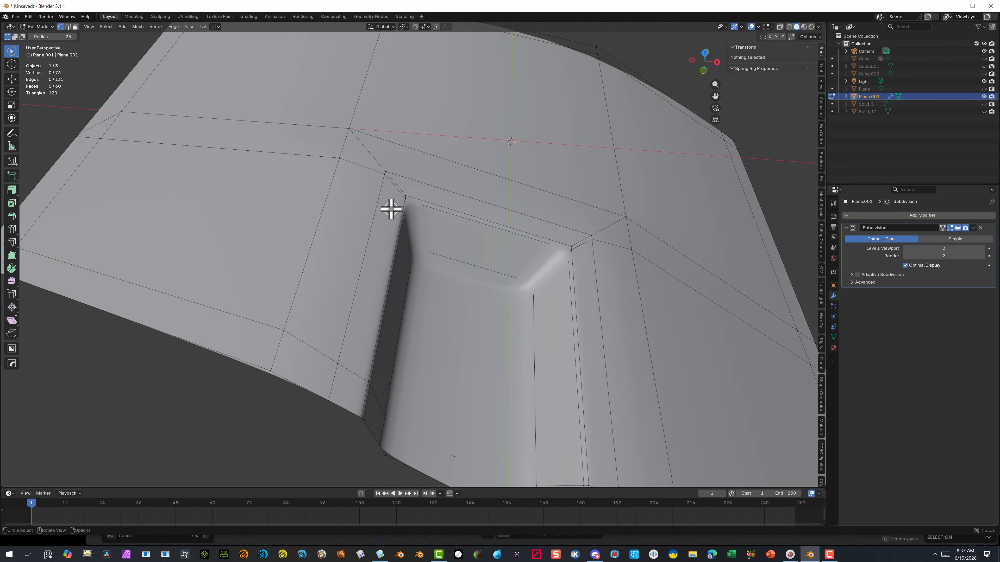
scroll(390, 209, "up", 2)
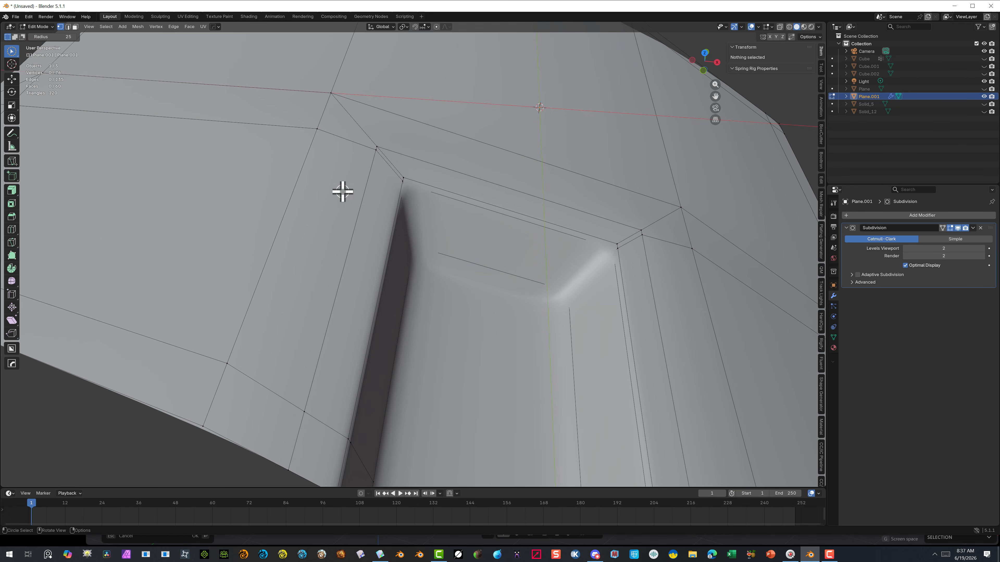
middle_click_drag(489, 167, 394, 164)
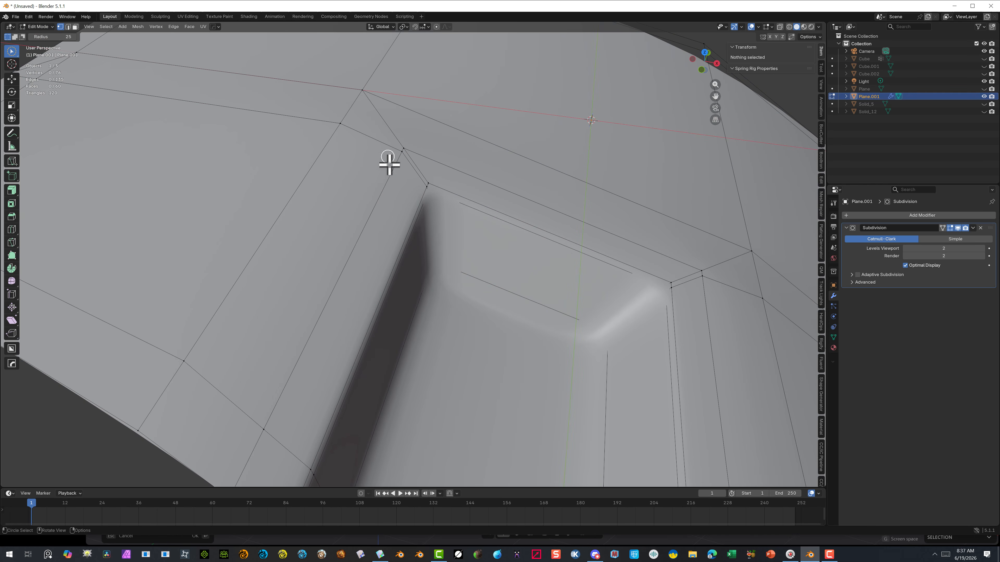
scroll(369, 214, "down", 1)
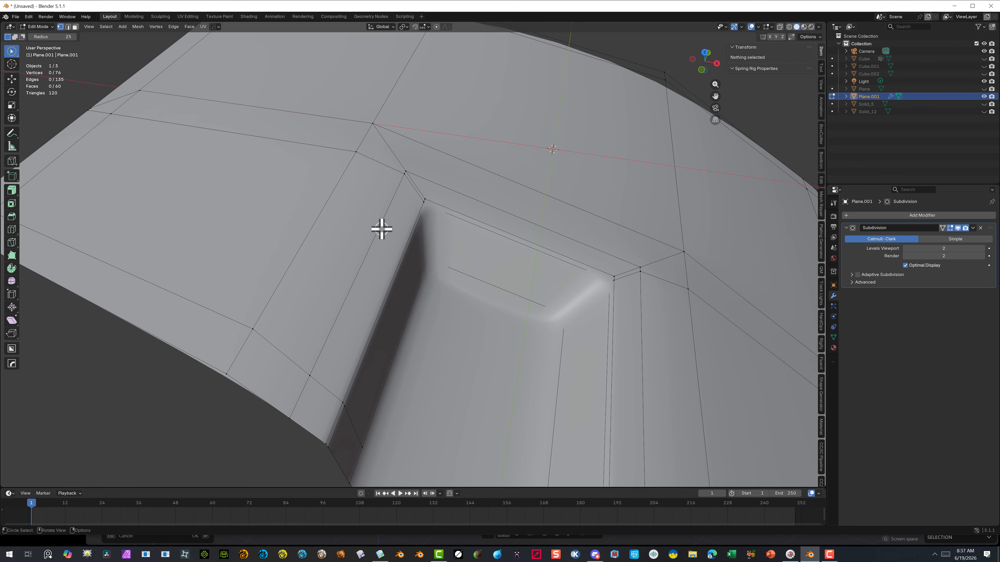
In edge mode, select the support edge loop just outside the recess rim and dissolve its edges
left_click(68, 27)
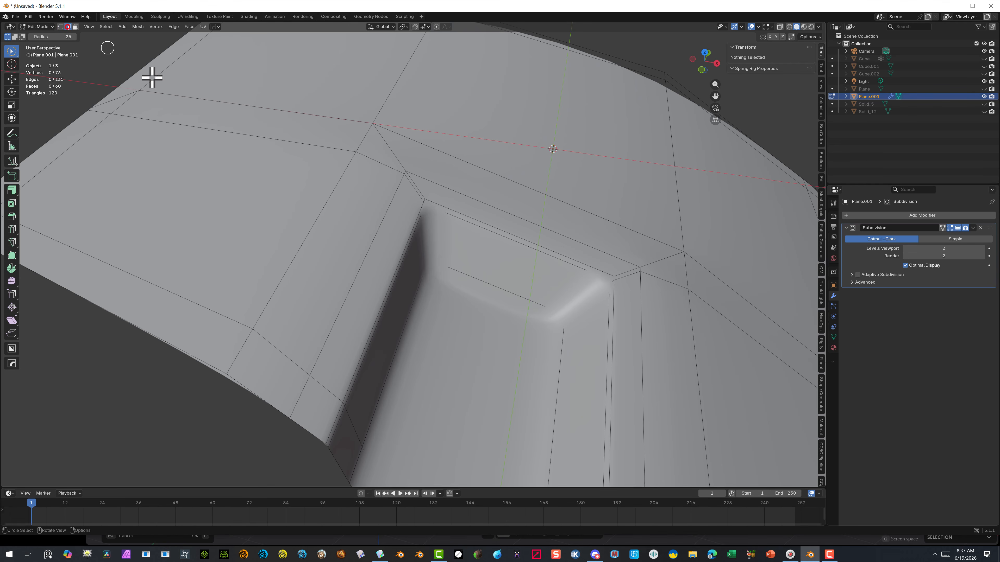
left_click(298, 397, "alt")
scroll(396, 288, "down", 2)
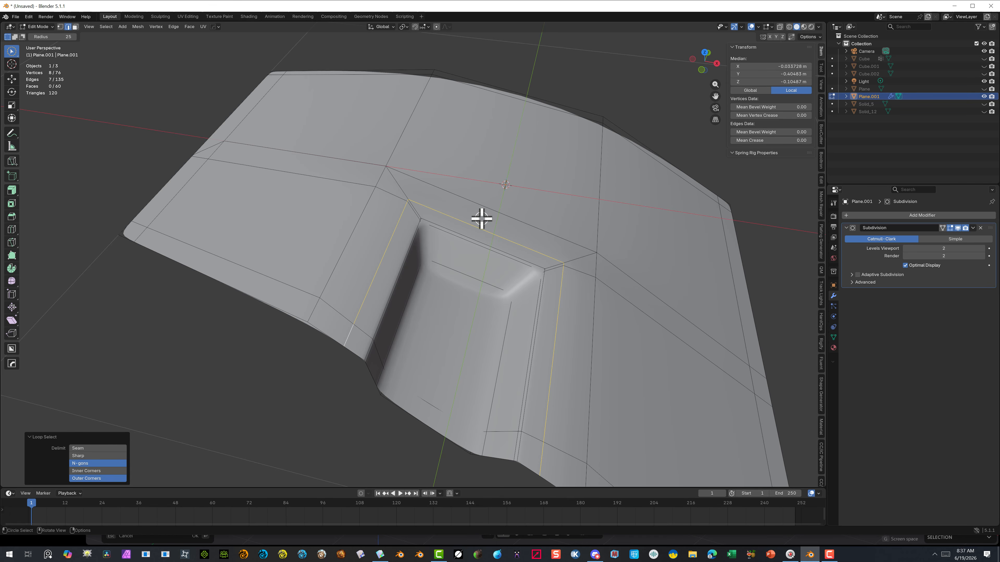
key("Delete")
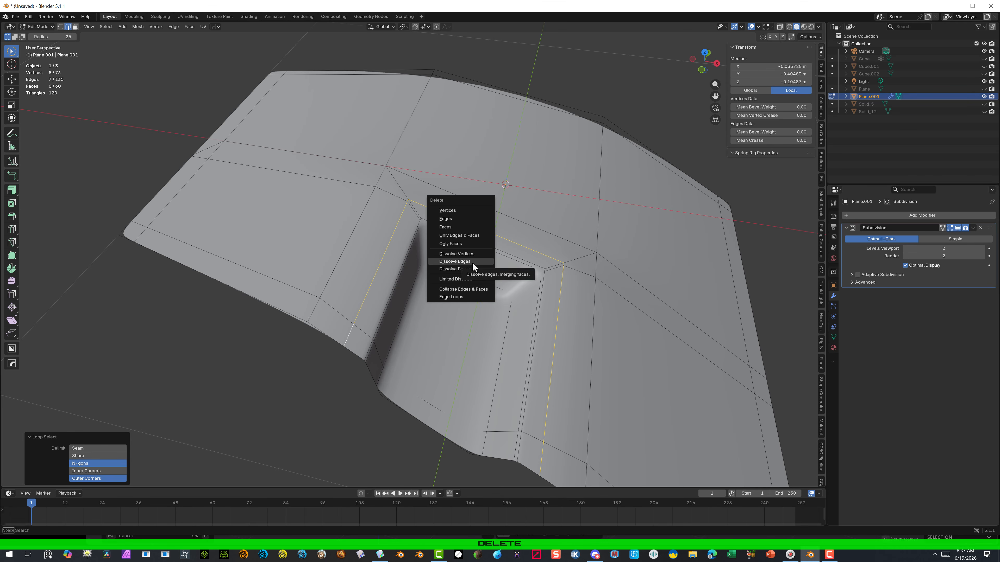
left_click(472, 262)
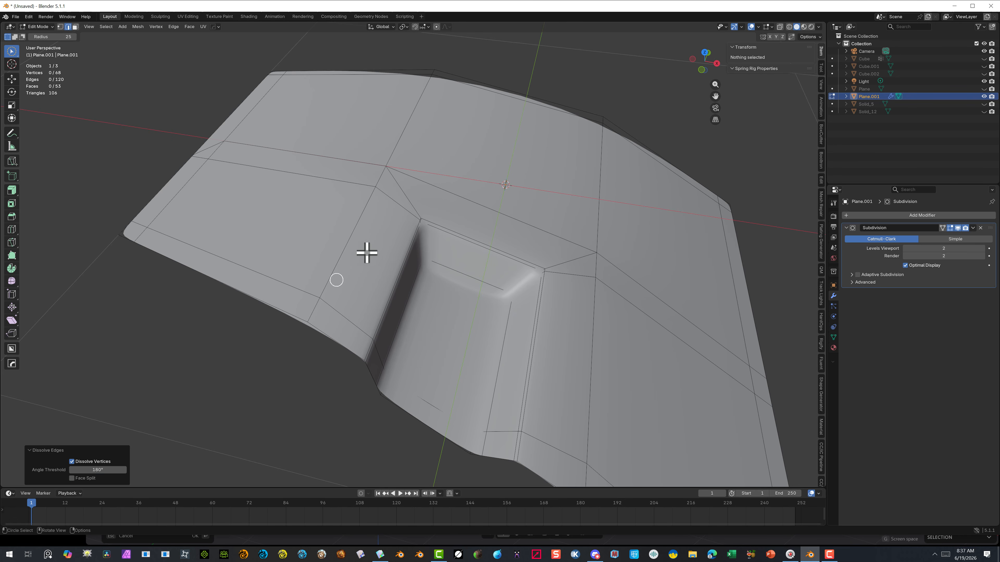
Switch to the front orthographic view and turn on X-ray display to see through the mesh
middle_click_drag(446, 265, 466, 193)
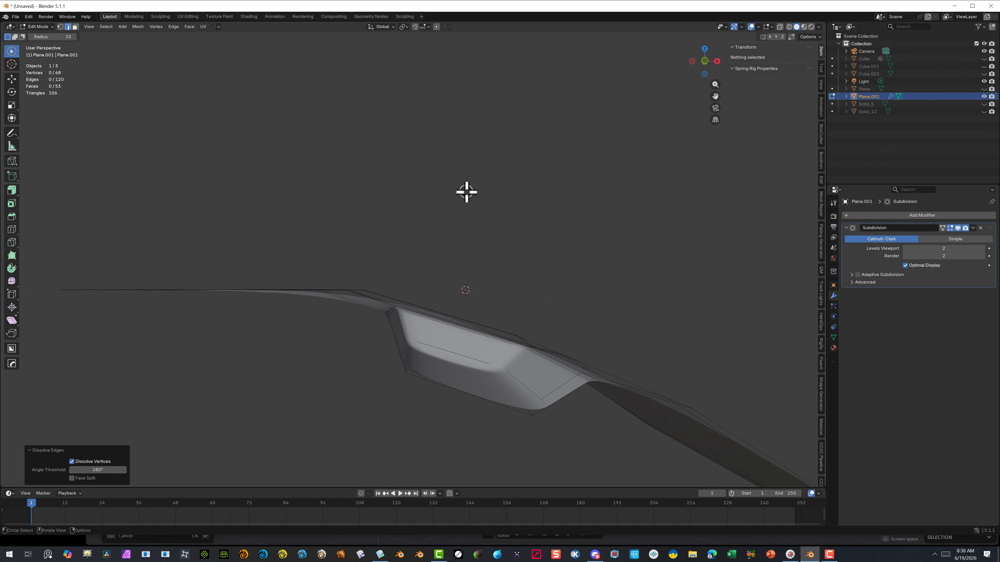
left_click(705, 60)
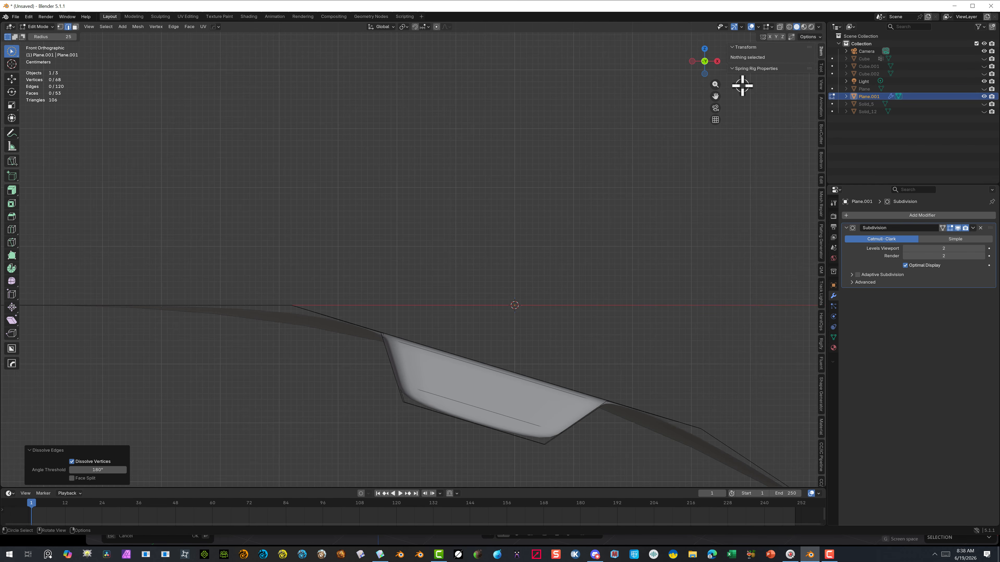
left_click_drag(715, 95, 675, 22)
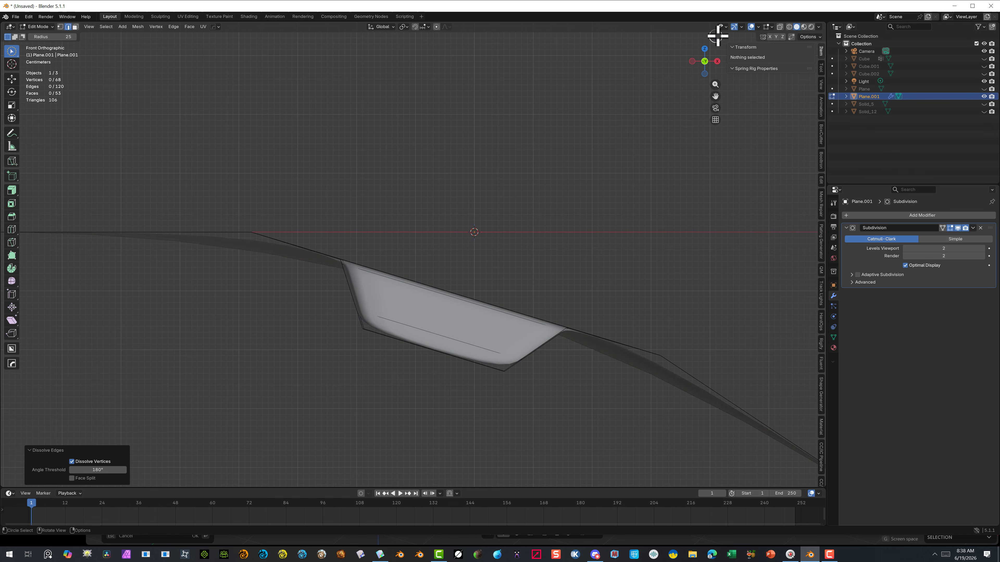
left_click(780, 26)
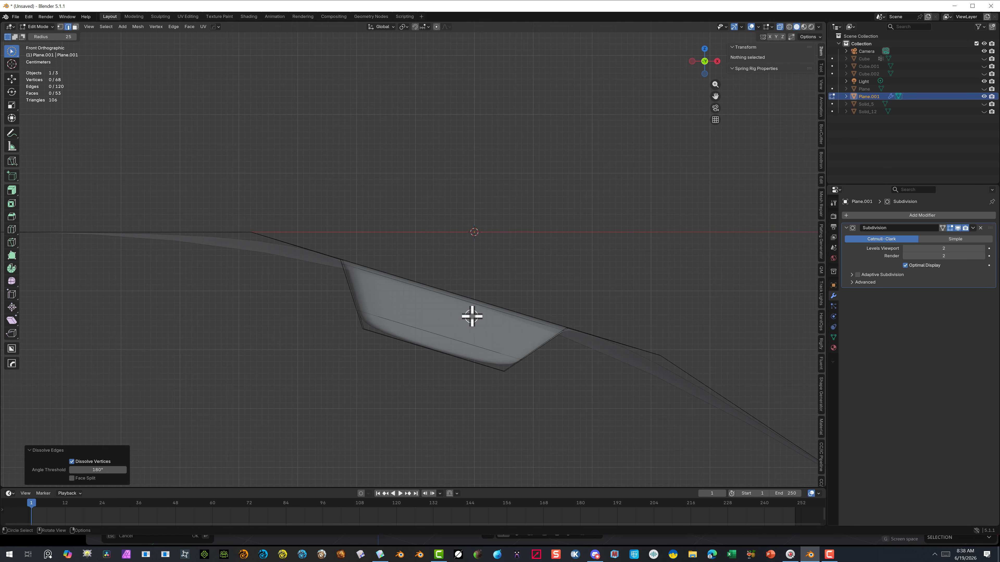
Examine how the recess rim and adjoining surface line up, in front view and in perspective
middle_click_drag(471, 316, 466, 341)
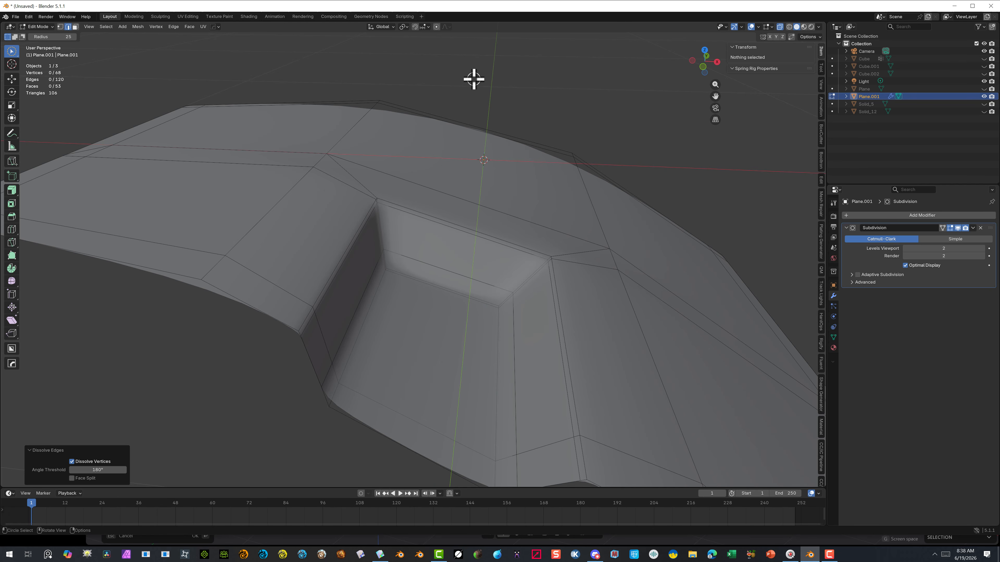
middle_click_drag(501, 125, 518, 95)
left_click(704, 59)
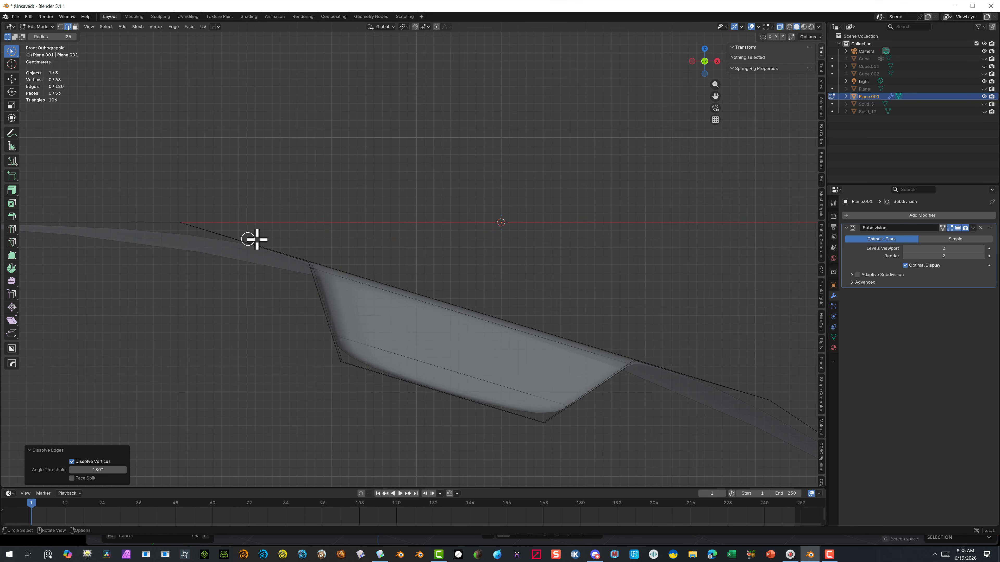
scroll(413, 342, "down", 7)
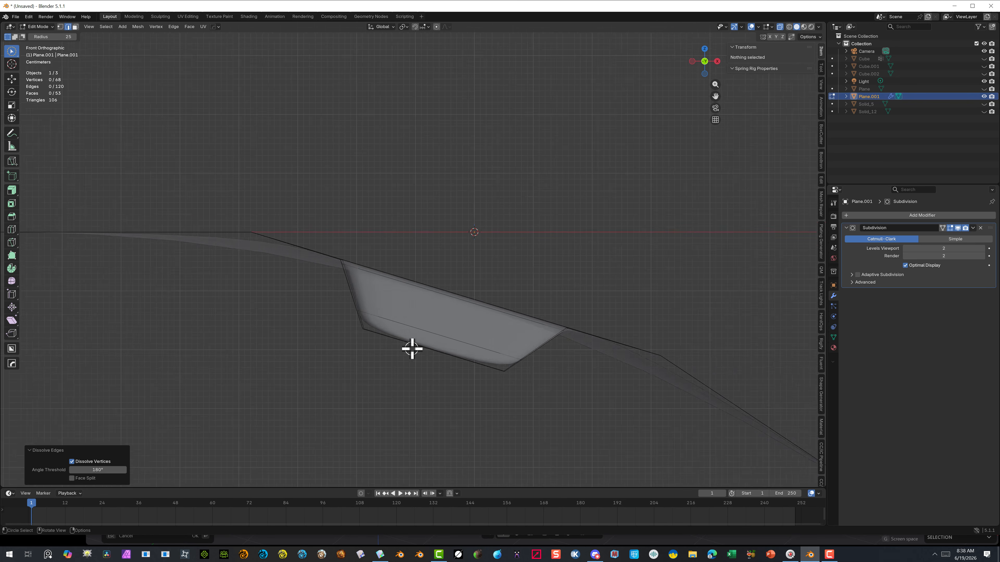
scroll(390, 284, "up", 7)
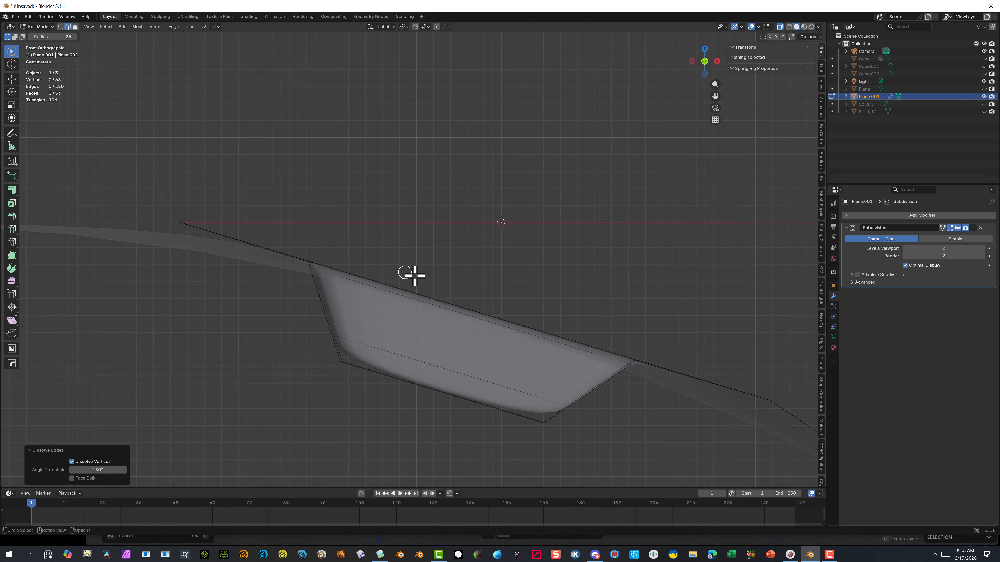
middle_click_drag(310, 251, 313, 262)
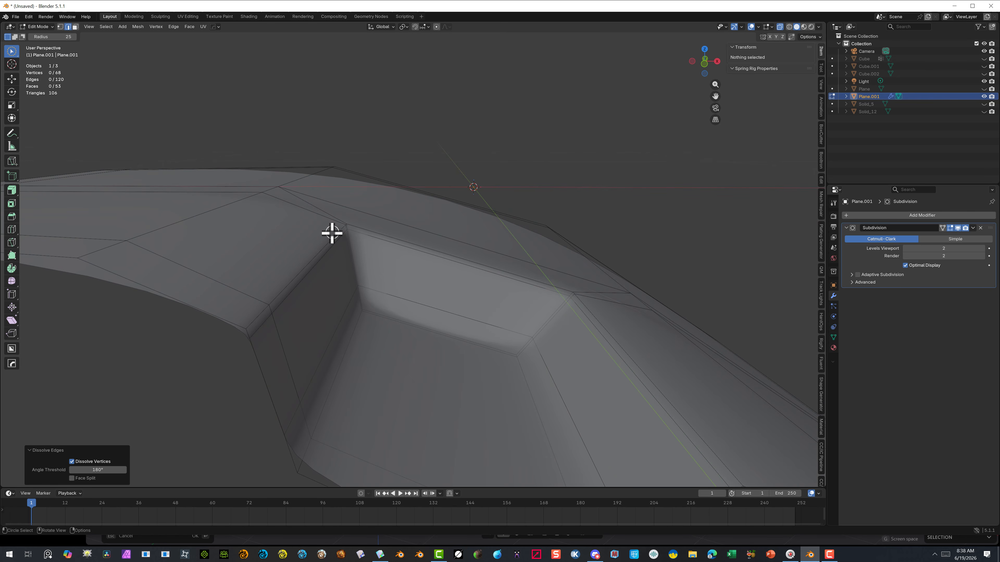
middle_click_drag(333, 231, 290, 252)
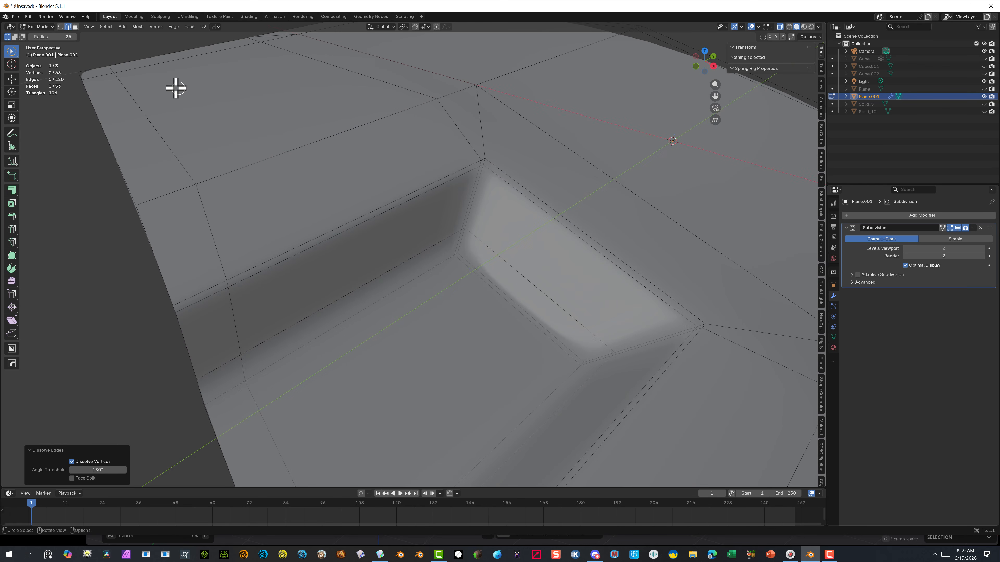
Select the rim edges along the recess's negative X side and back, excluding the edges radiating from their shared corner
left_click(71, 279)
left_click(190, 292)
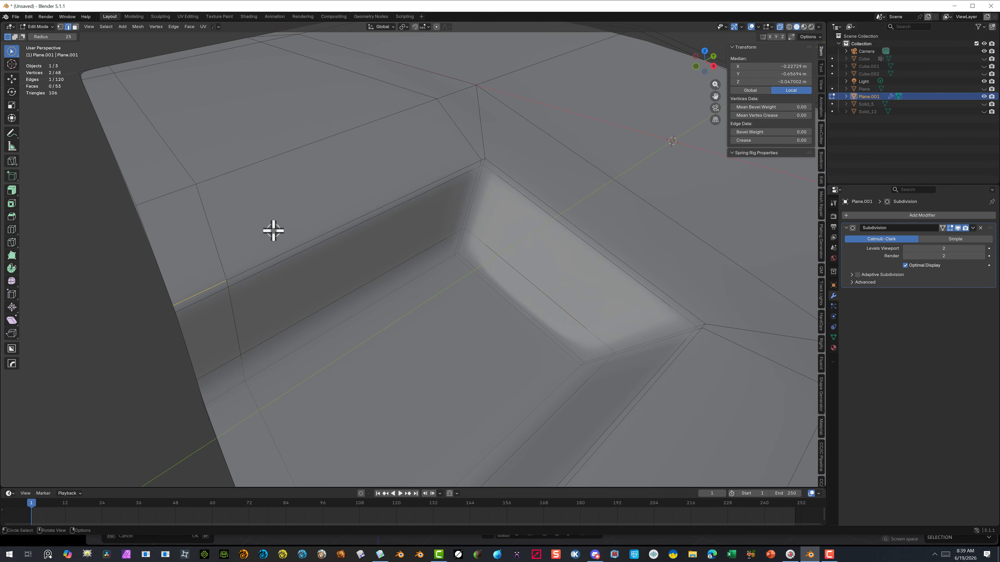
left_click(301, 235, "shift")
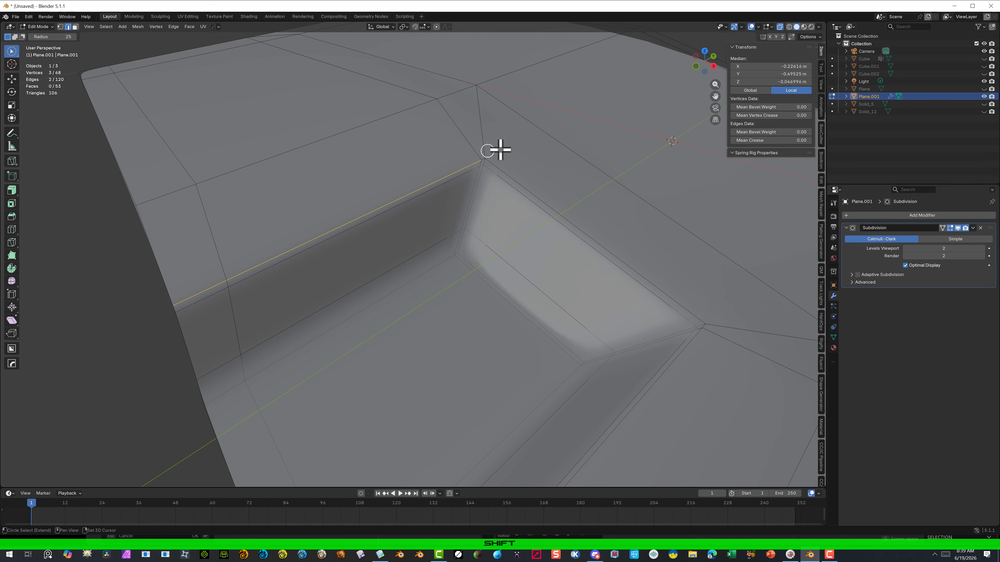
left_click(486, 154, "shift")
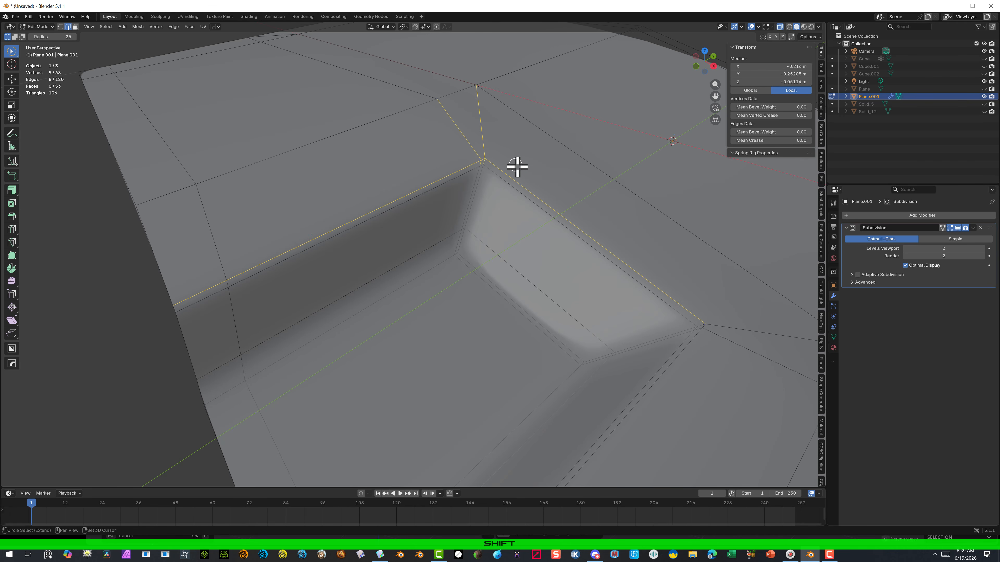
mouse_move(477, 187)
left_mouse_down("ctrl")
mouse_move(487, 127)
mouse_move(475, 185)
left_mouse_up("ctrl")
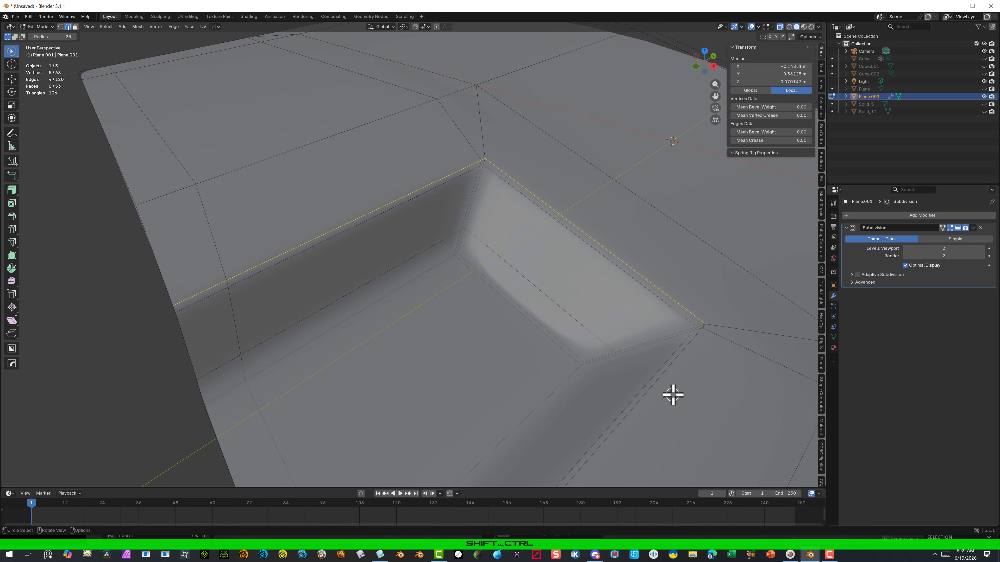
Add the rim edges along the recess's positive X side to the selection, excluding the edges radiating outward from the corner
mouse_move(648, 391)
left_mouse_down("shift")
mouse_move(663, 393)
mouse_move(660, 375)
left_mouse_up("shift")
left_click(703, 326, "shift")
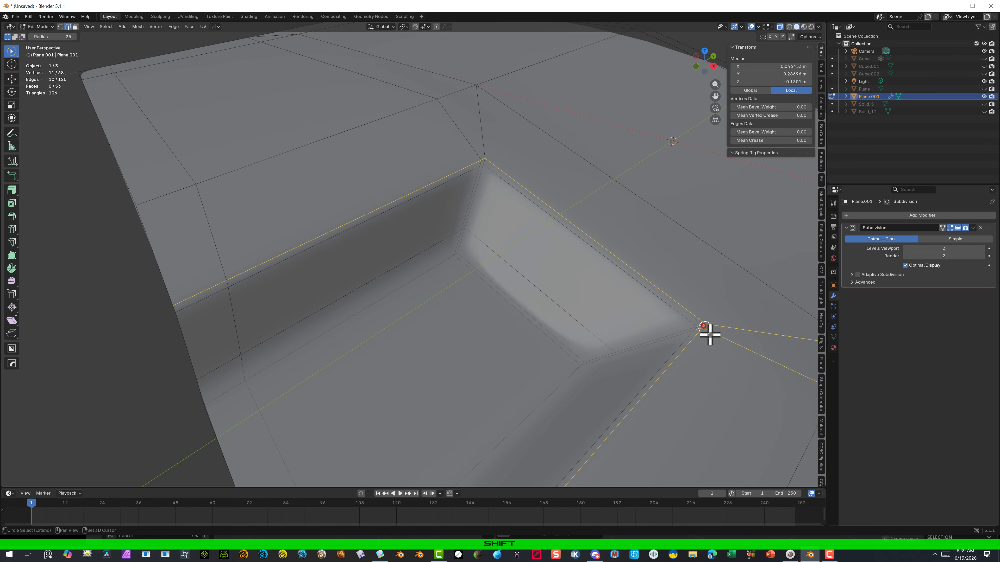
mouse_move(708, 335)
left_mouse_down("ctrl")
mouse_move(727, 347)
mouse_move(674, 328)
mouse_move(692, 325)
left_mouse_up("ctrl")
scroll(732, 393, "down", 2)
scroll(492, 445, "down", 2)
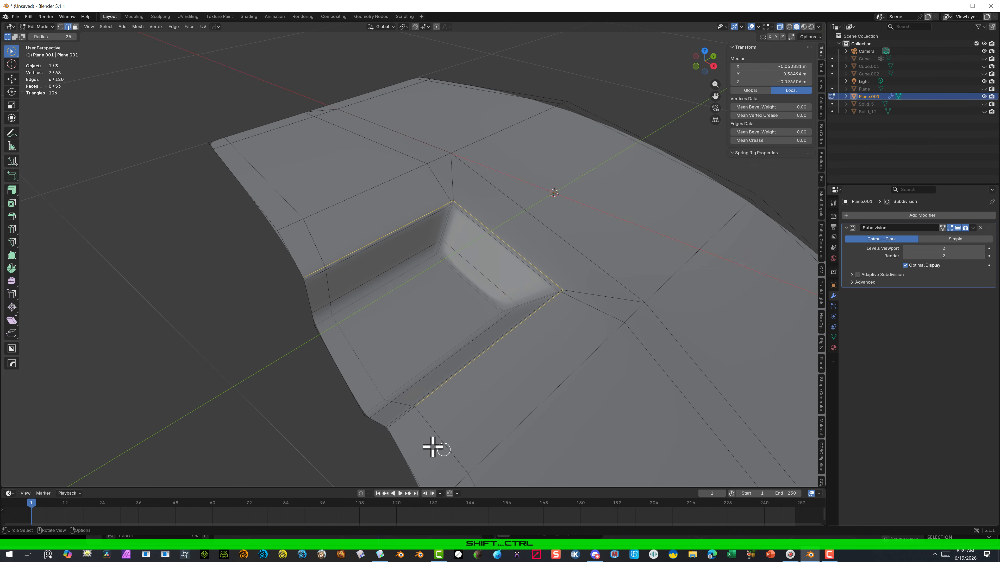
left_click_drag(432, 448, 393, 414, "shift")
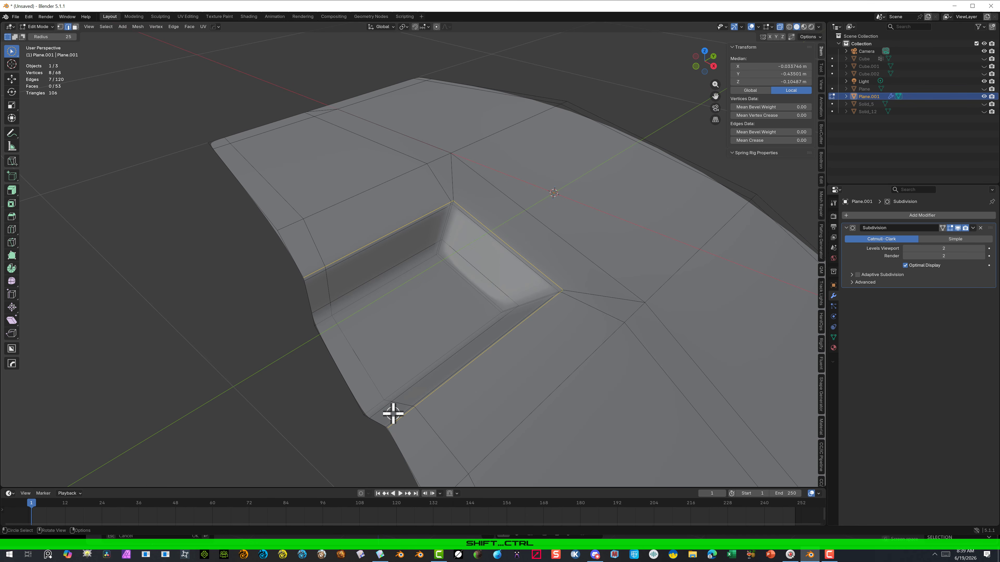
In front view, move the selected rim edges about 0.0015 m along X and 0.0096 m along Z
middle_click_drag(433, 270, 539, 226)
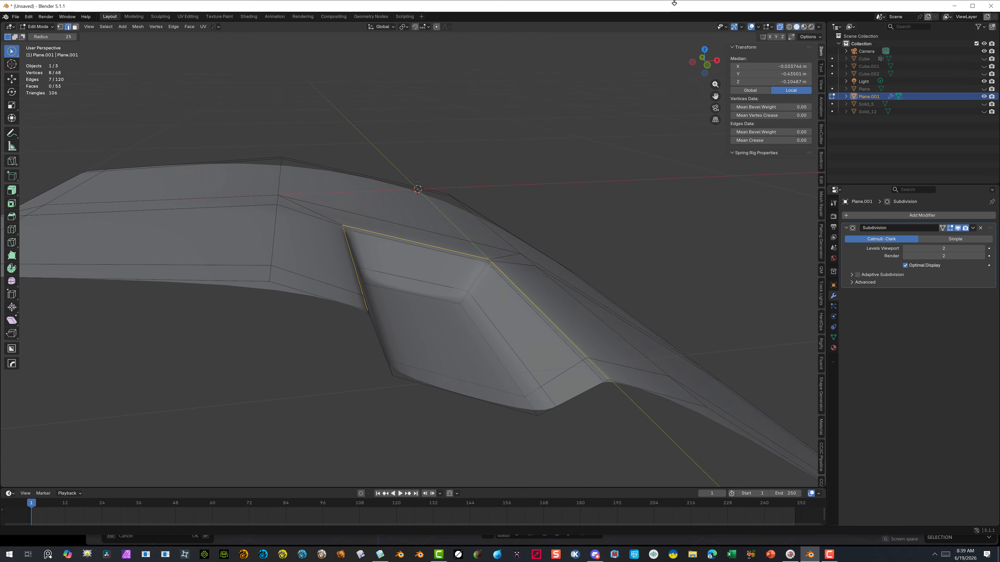
left_click(707, 64)
scroll(479, 320, "up", 8)
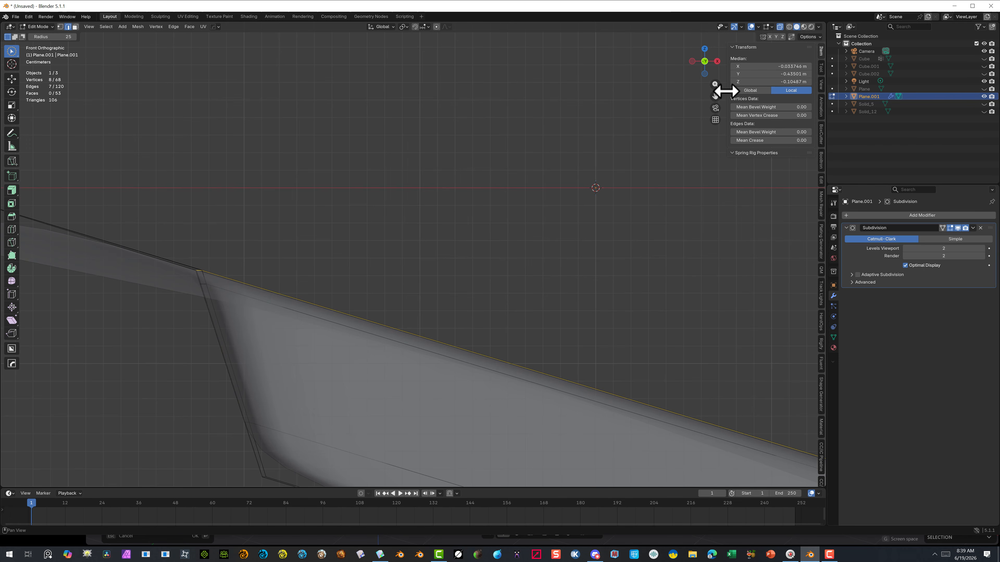
left_click_drag(715, 96, 604, 45)
scroll(534, 327, "down", 2)
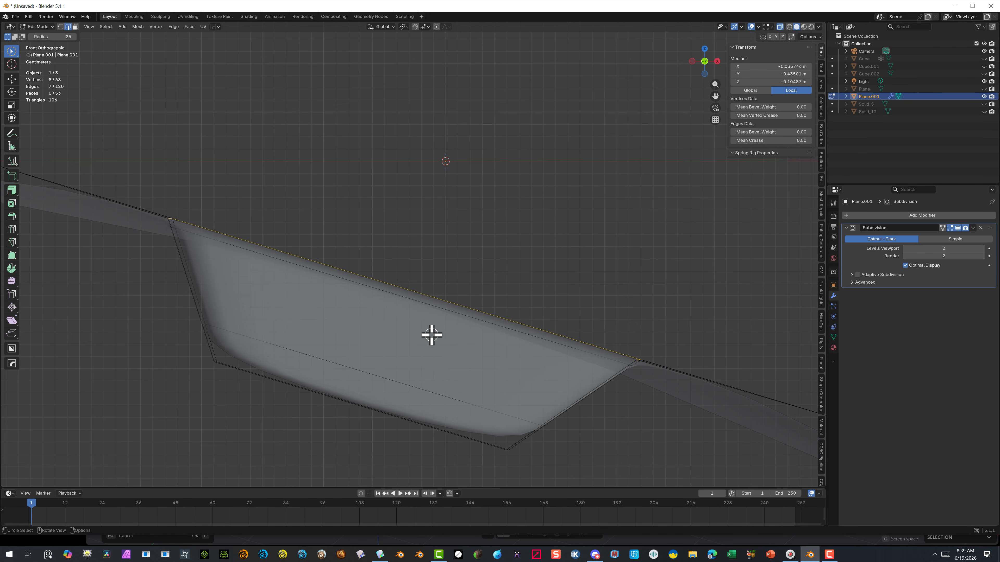
key("g")
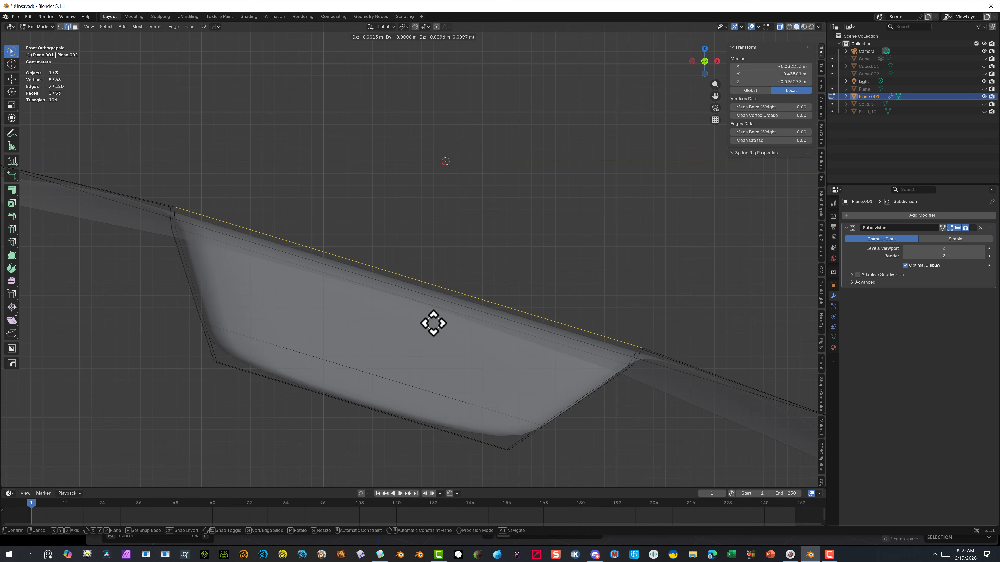
left_click(433, 324)
Add one loop cut lengthwise through the middle of the recess with a slide factor of about -0.001
middle_click_drag(493, 252, 473, 286)
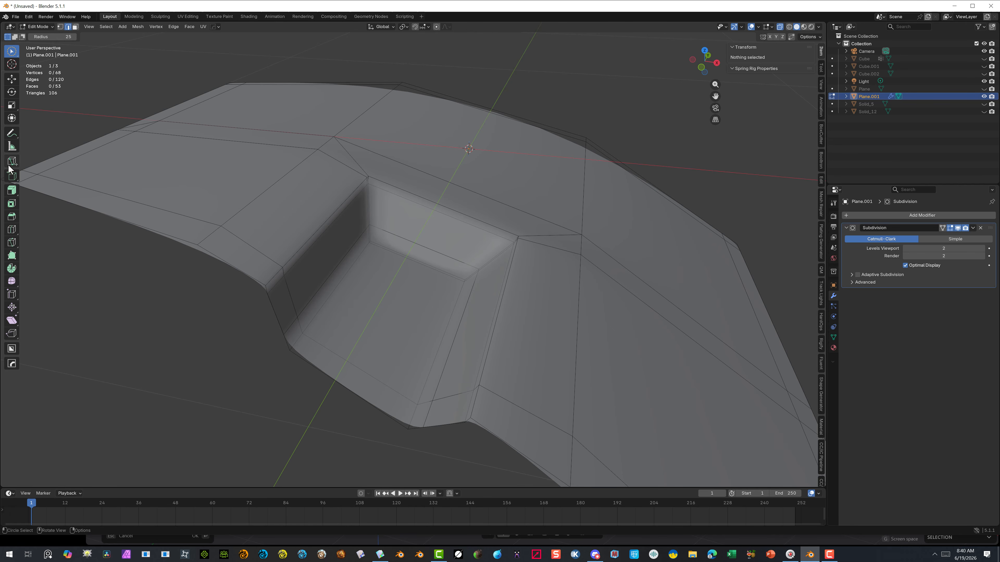
left_click(11, 229)
left_click(439, 210)
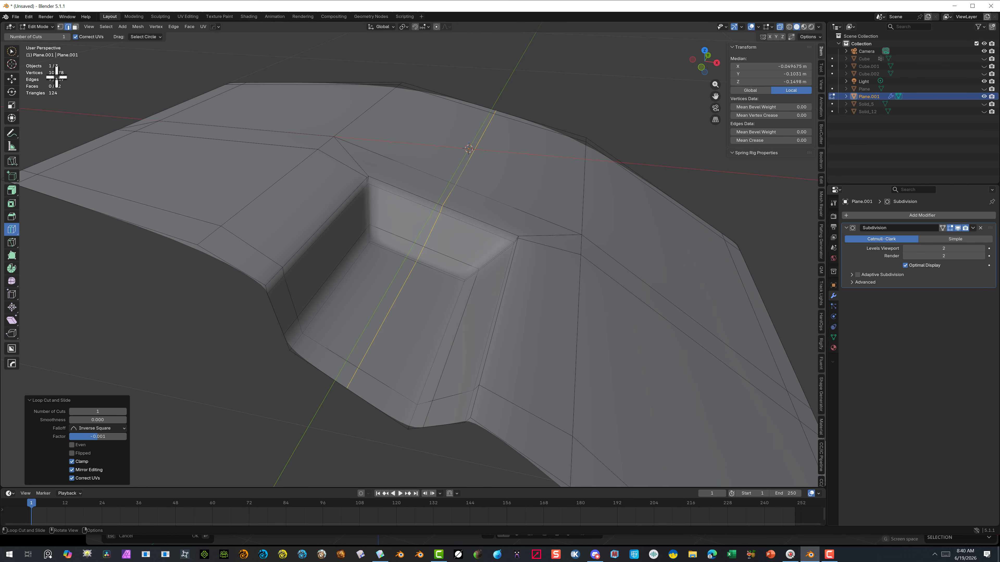
Deselect the new loop's edges inside the recess, keeping only those on the surface behind it selected
left_click(12, 58)
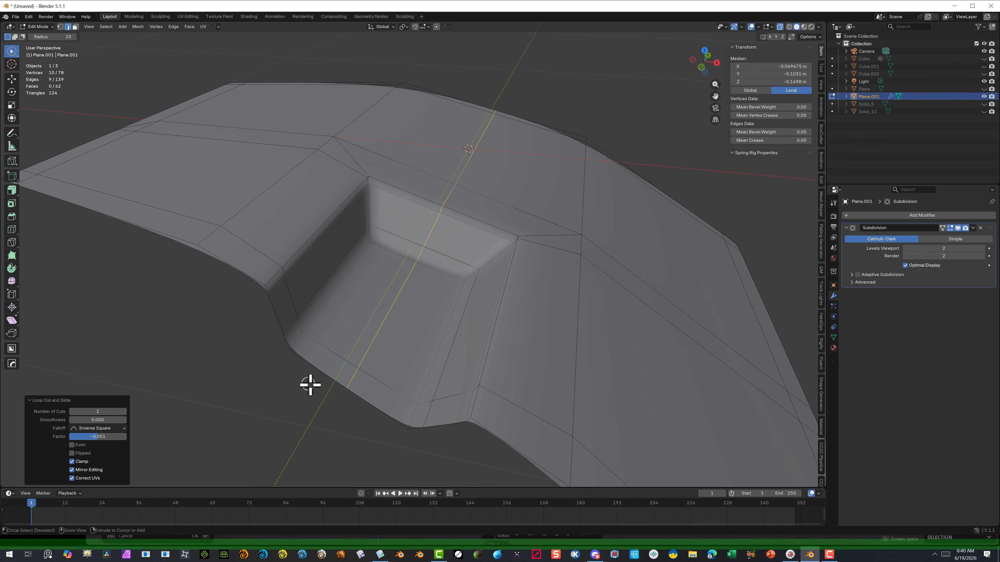
left_click_drag(351, 382, 424, 250, "ctrl")
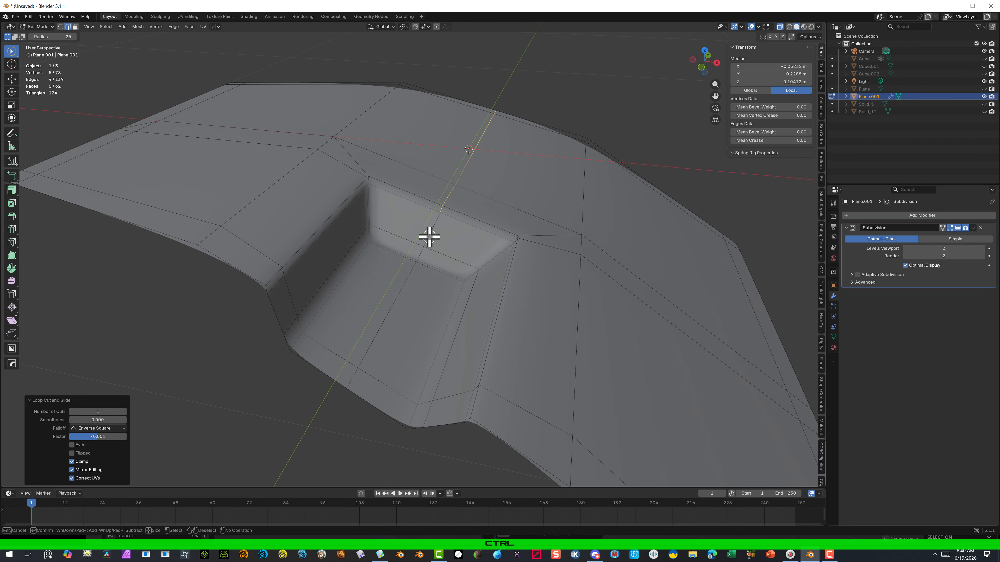
left_click(436, 219, "ctrl")
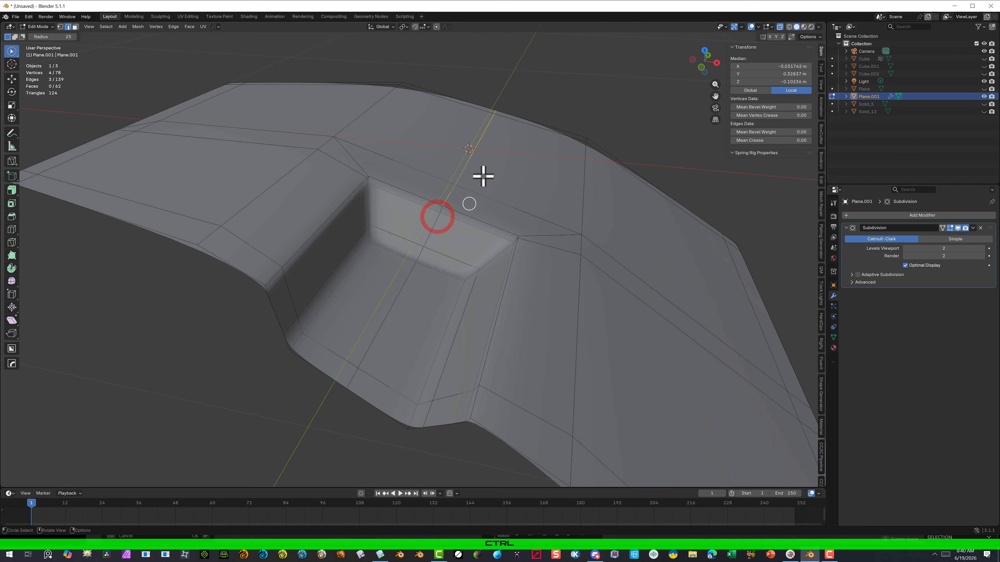
In front view, move the selected loop edges behind the recess about 0.0008 m along X and 0.0082 m along Z
left_click(700, 67)
scroll(406, 272, "up", 5)
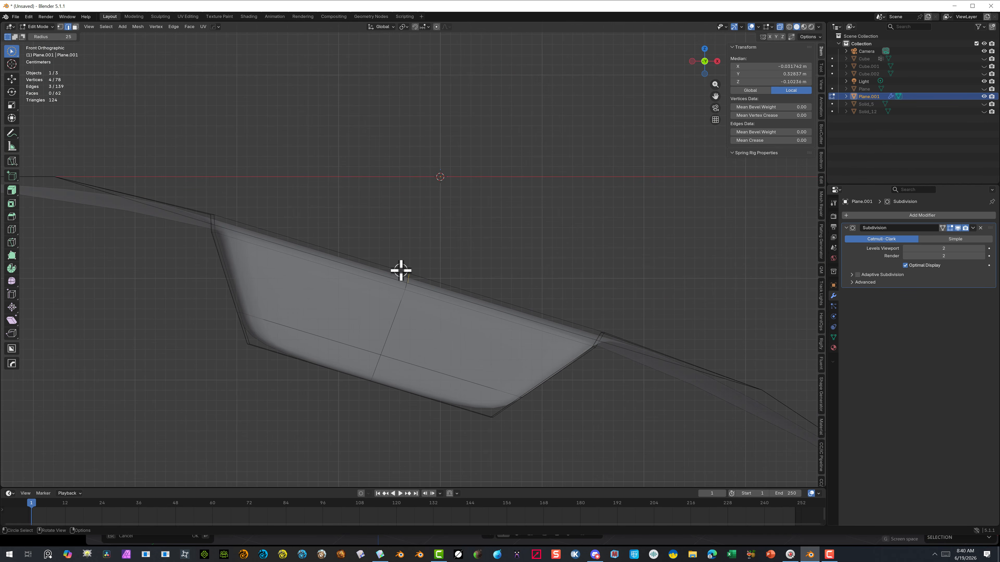
key("g")
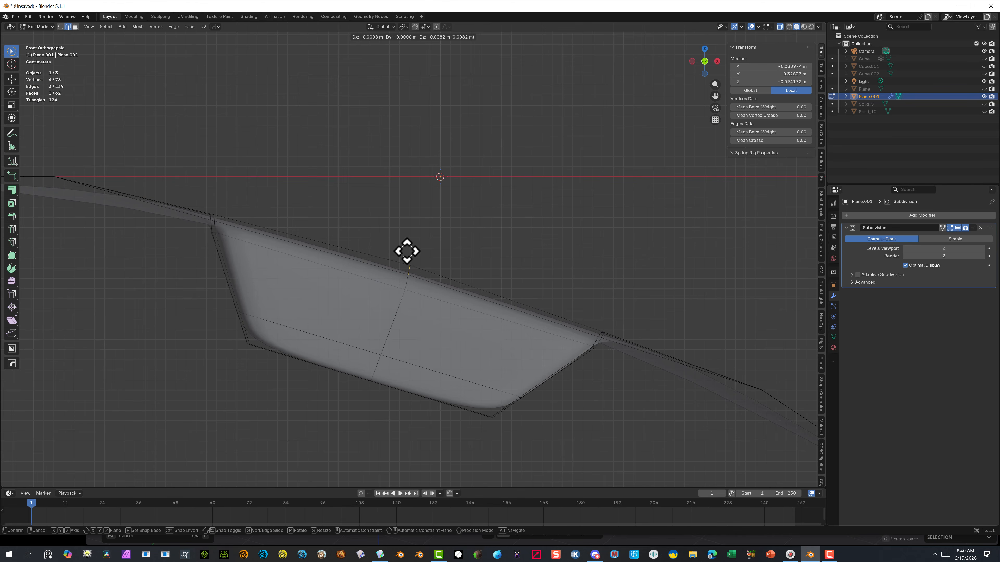
left_click(407, 251)
left_click(489, 208)
middle_click_drag(469, 223, 409, 170)
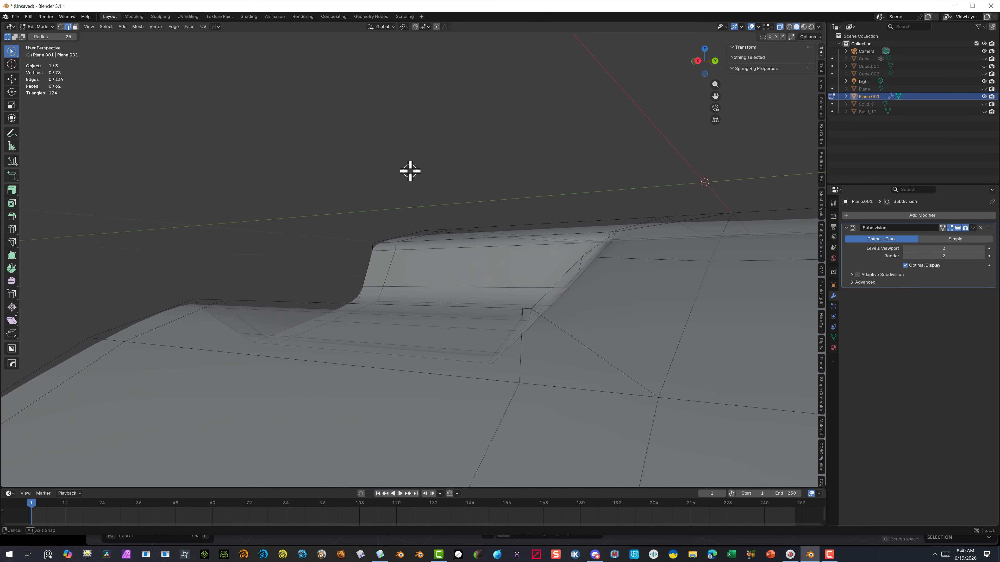
middle_click_drag(694, 257, 552, 251)
left_click_drag(647, 264, 653, 261)
key("Escape")
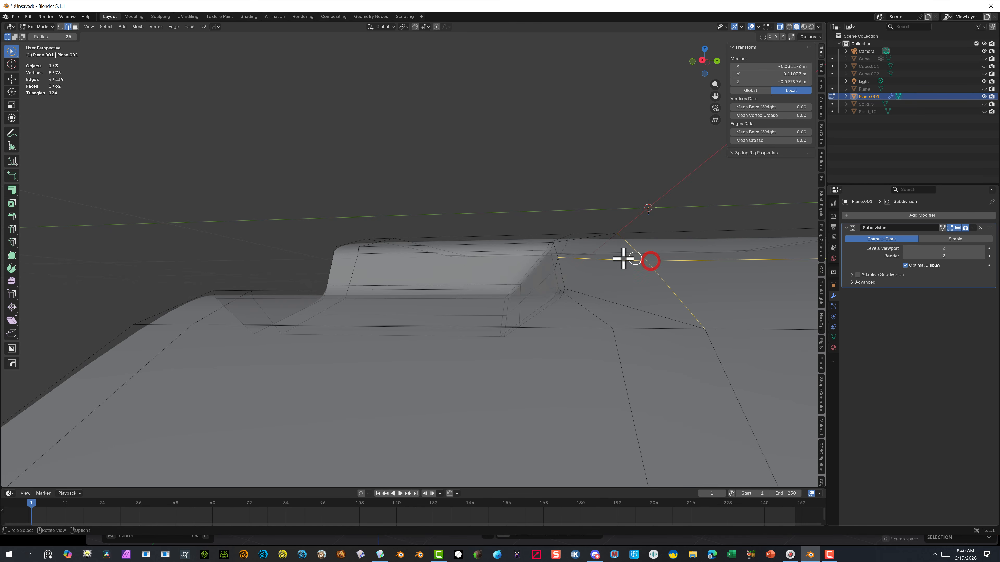
middle_click_drag(540, 225, 687, 95)
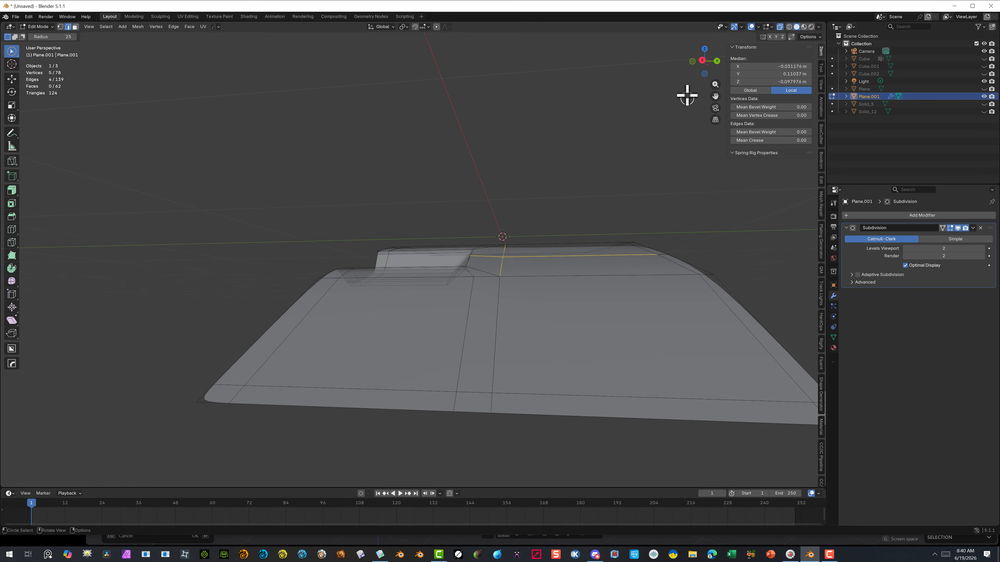
In right view, select the three vertices of the middle lengthwise loop behind the recess and move them about 0.0099 m along Z
left_click(702, 60)
scroll(566, 276, "up", 2)
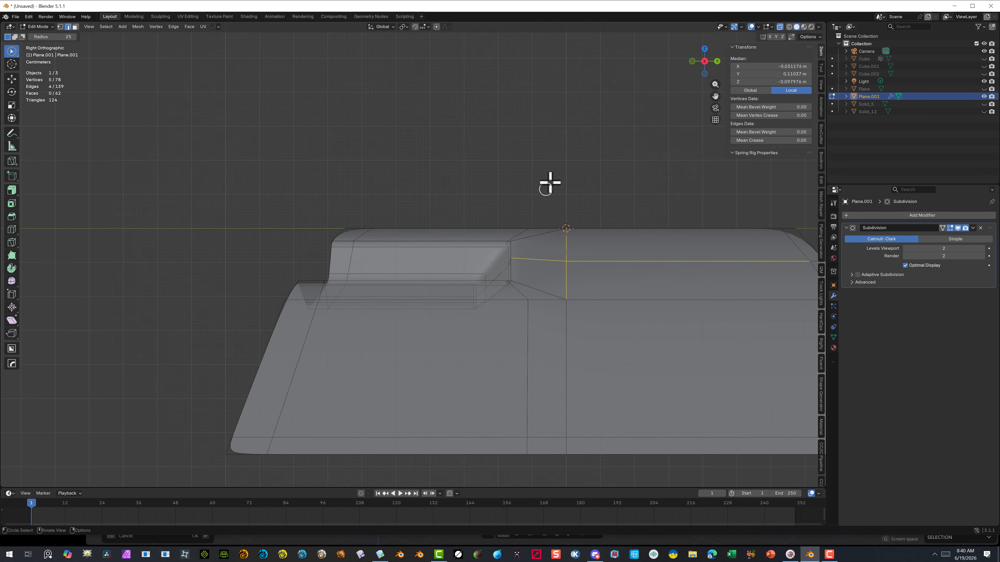
left_click(550, 184)
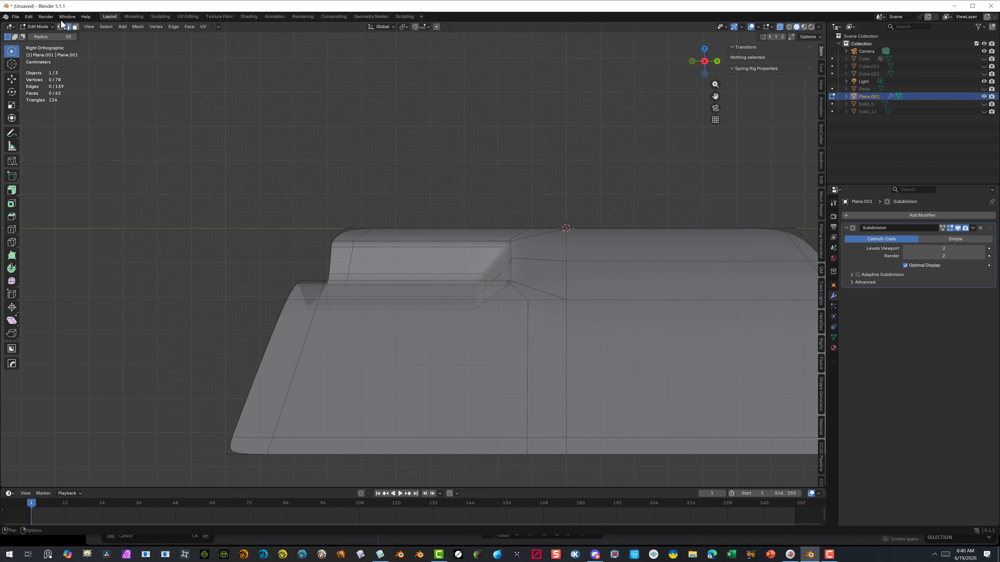
left_click(61, 27)
left_click(566, 261)
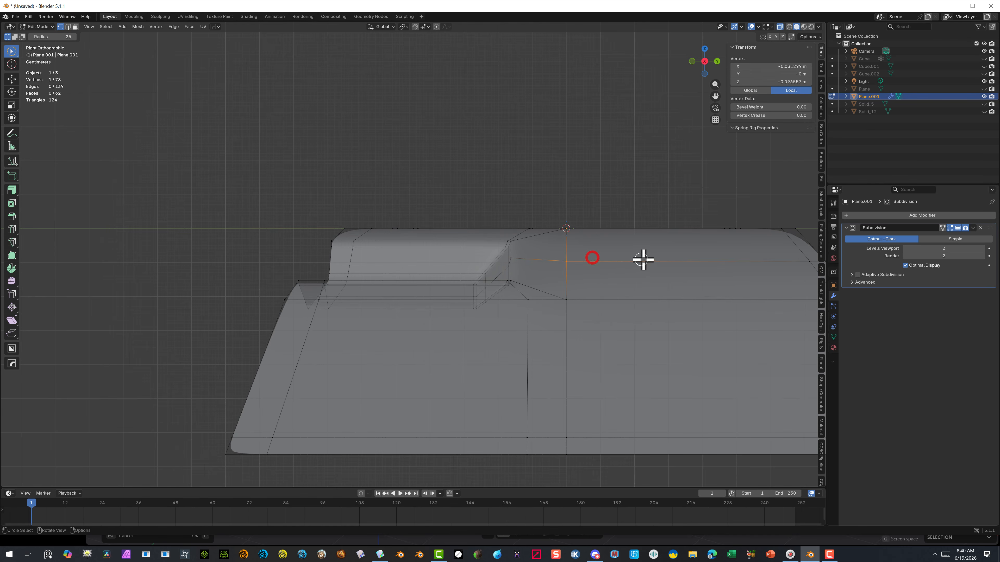
left_click_drag(716, 96, 672, 127)
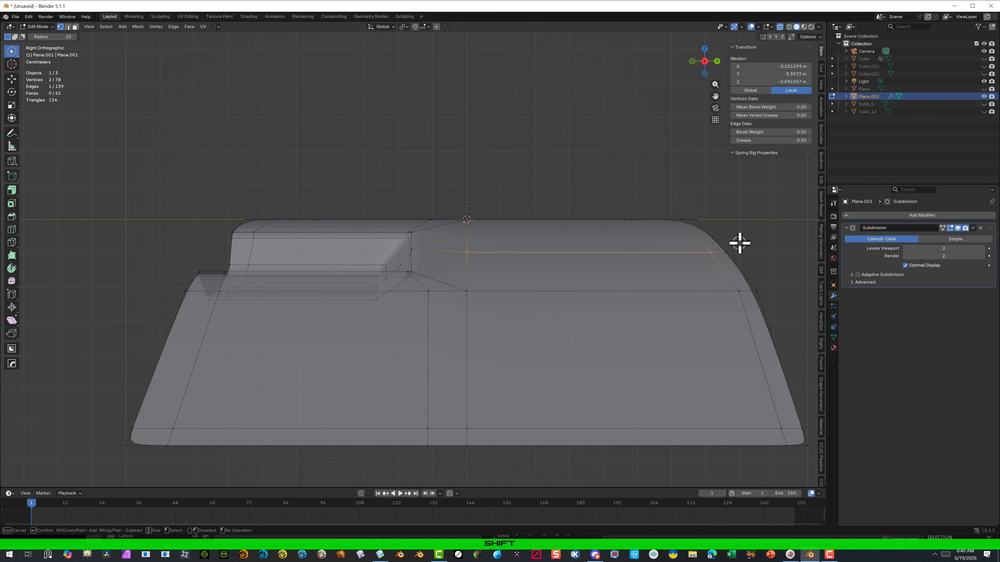
left_click(725, 251, "shift")
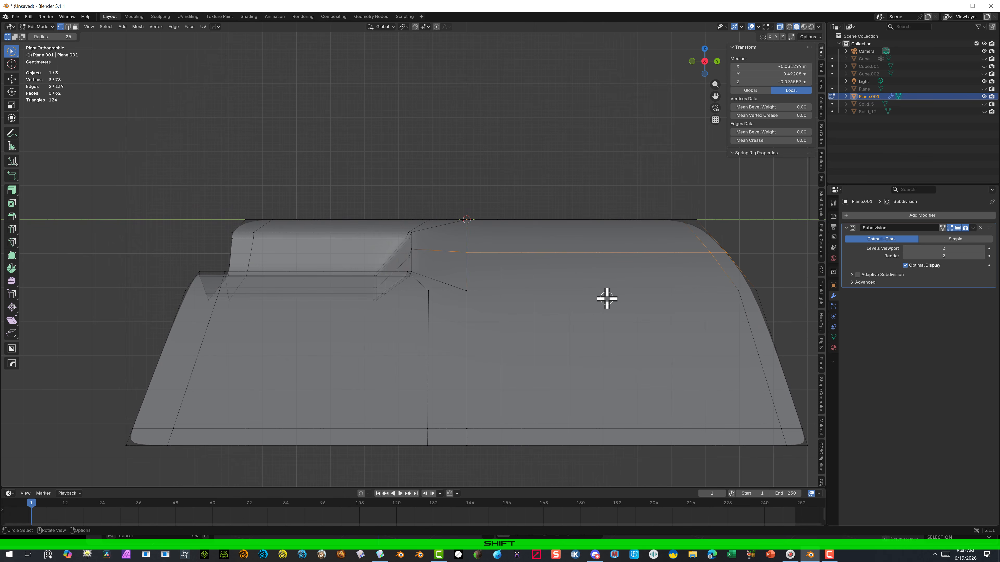
key("g")
key("z")
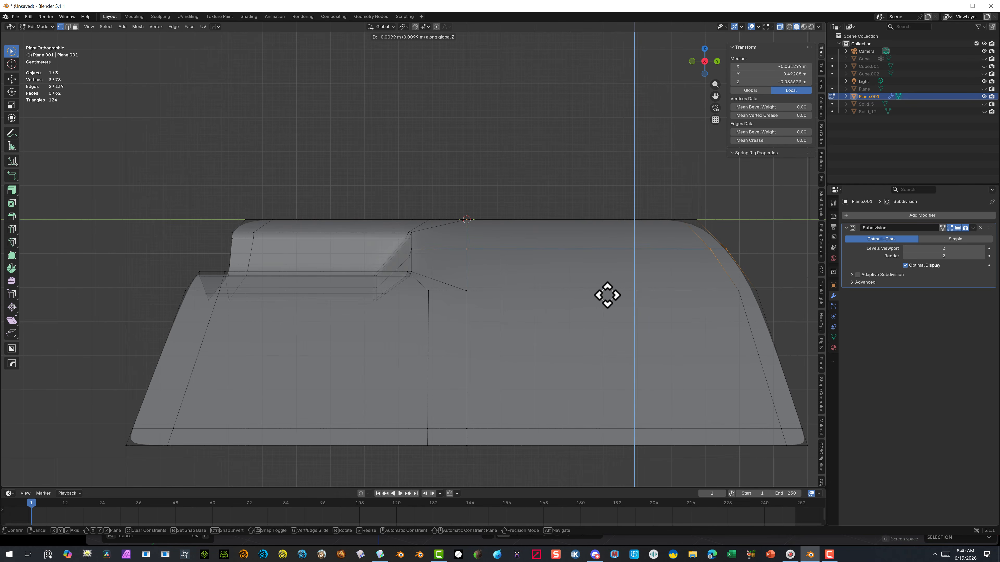
left_click(607, 295)
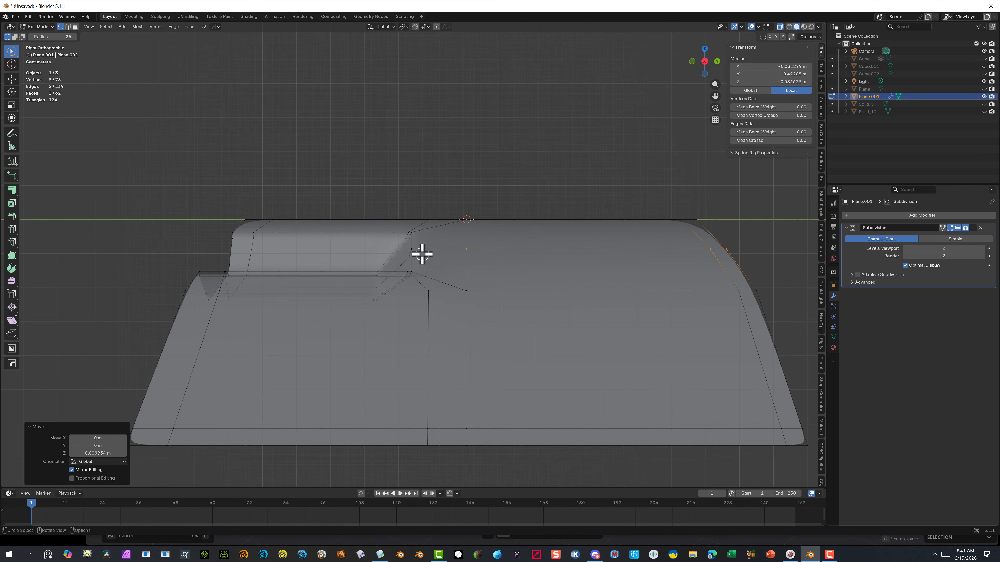
left_click(530, 151)
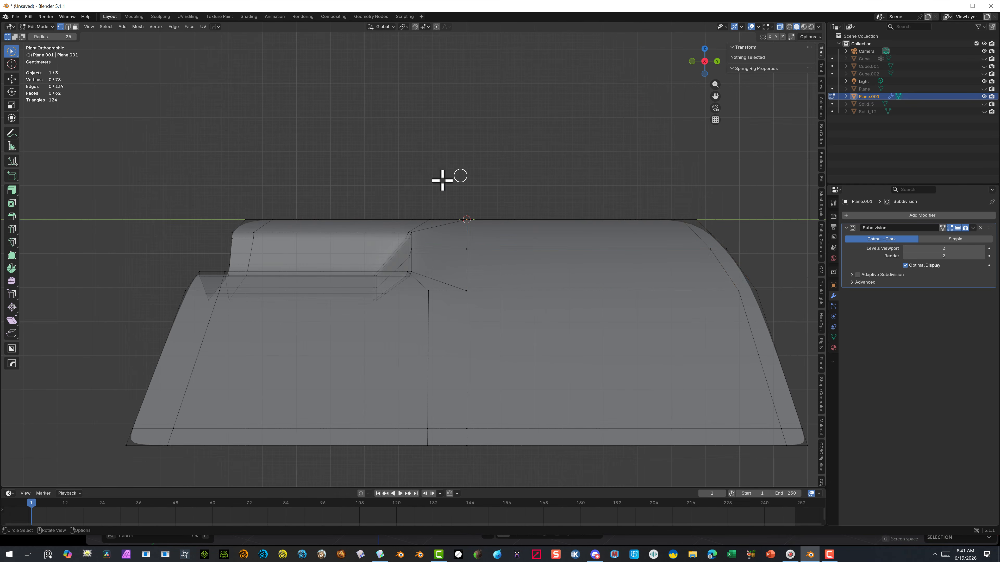
Switch to Object Mode and examine the smoothed surface around the recess from several angles
middle_click_drag(442, 179, 546, 252)
left_click(47, 28)
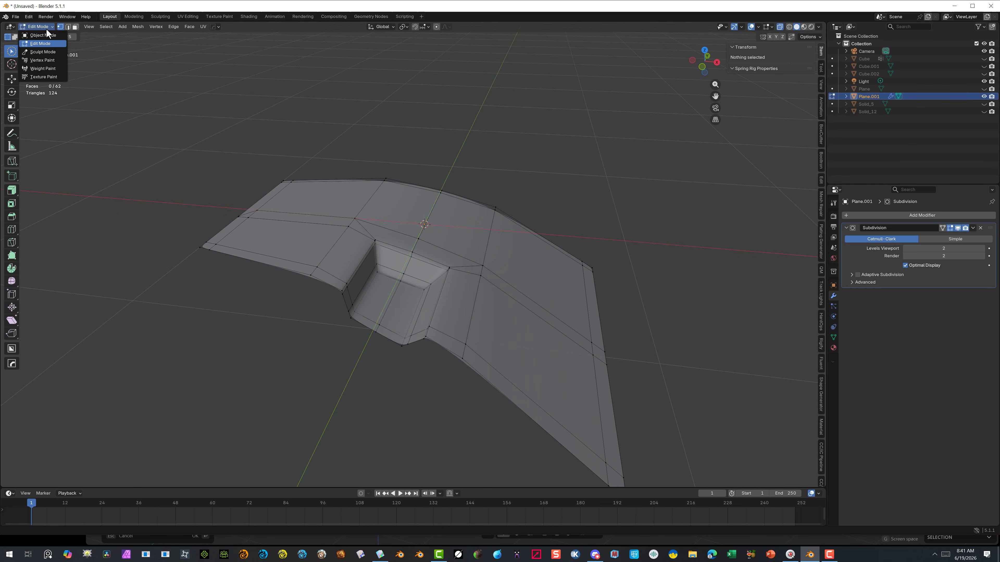
left_click(43, 35)
middle_click_drag(301, 107, 288, 143)
scroll(278, 147, "up", 3)
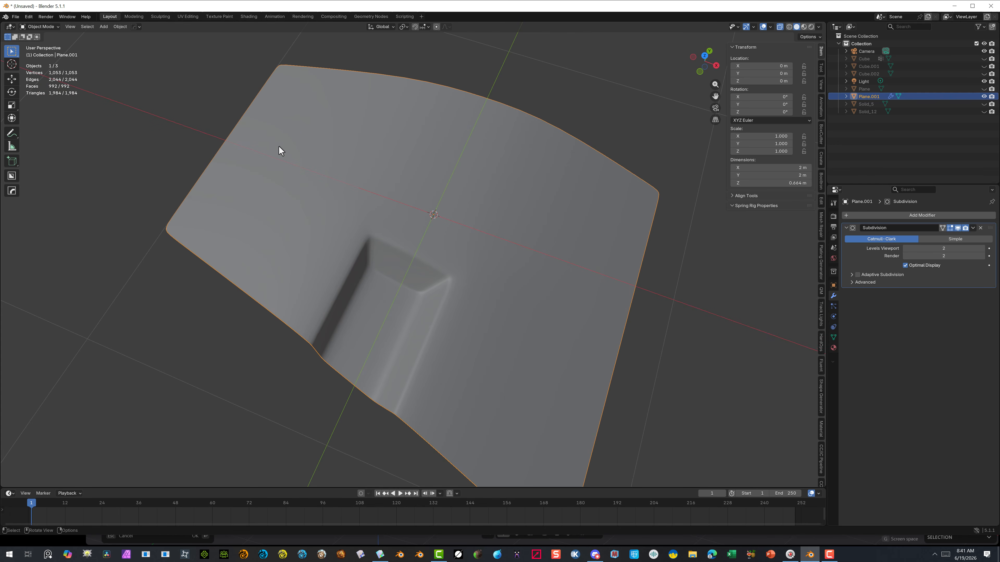
middle_click_drag(322, 175, 347, 149)
middle_click_drag(284, 339, 306, 355)
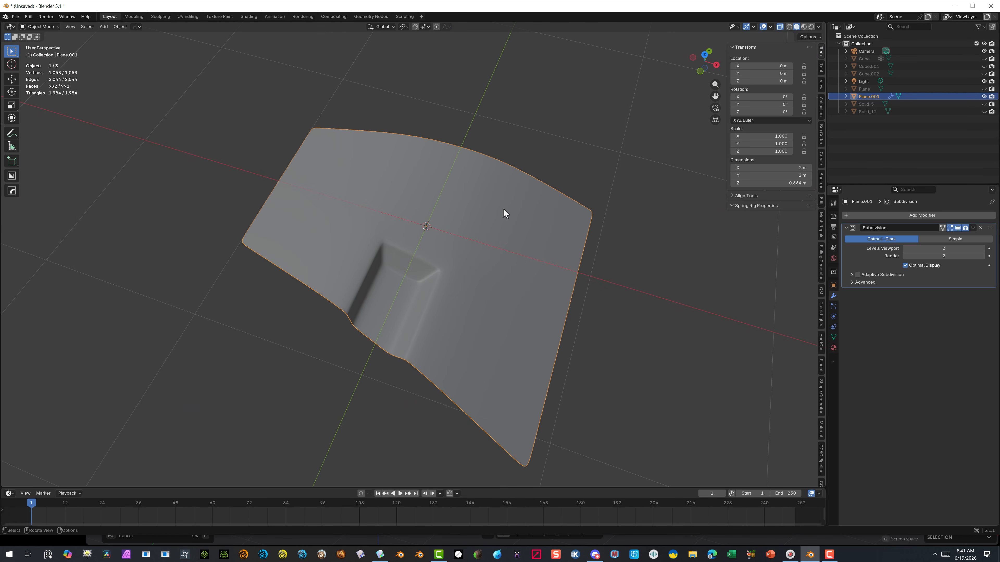
scroll(449, 293, "down", 3)
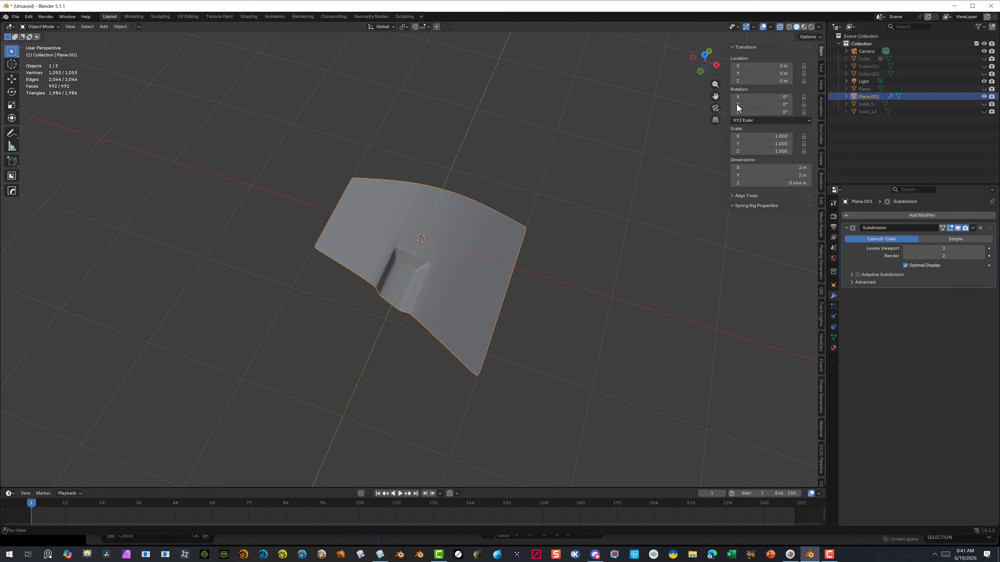
left_click_drag(715, 96, 693, 90)
scroll(424, 219, "up", 3)
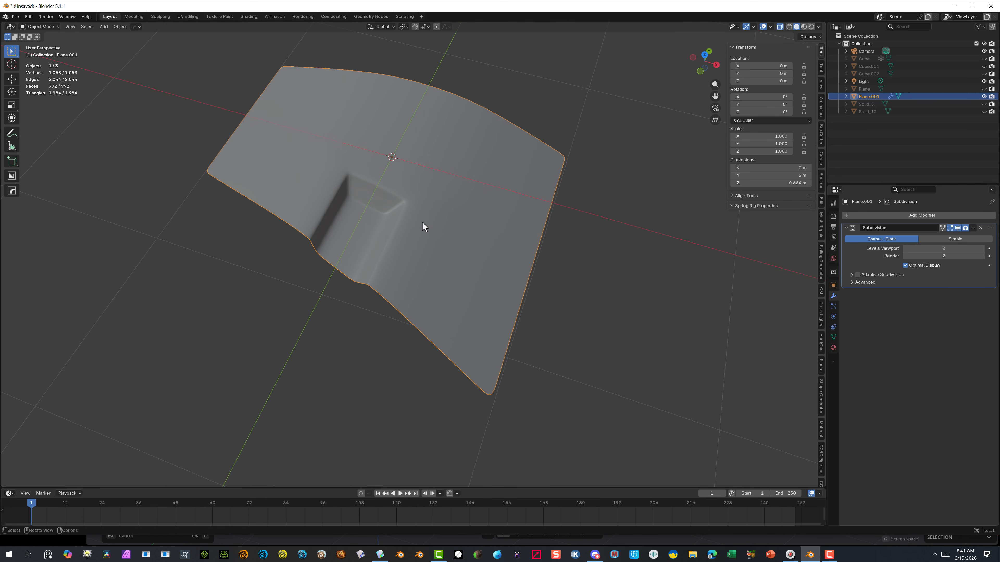
Remove the Subdivision modifier from the recessed plane without applying it
left_click(653, 172)
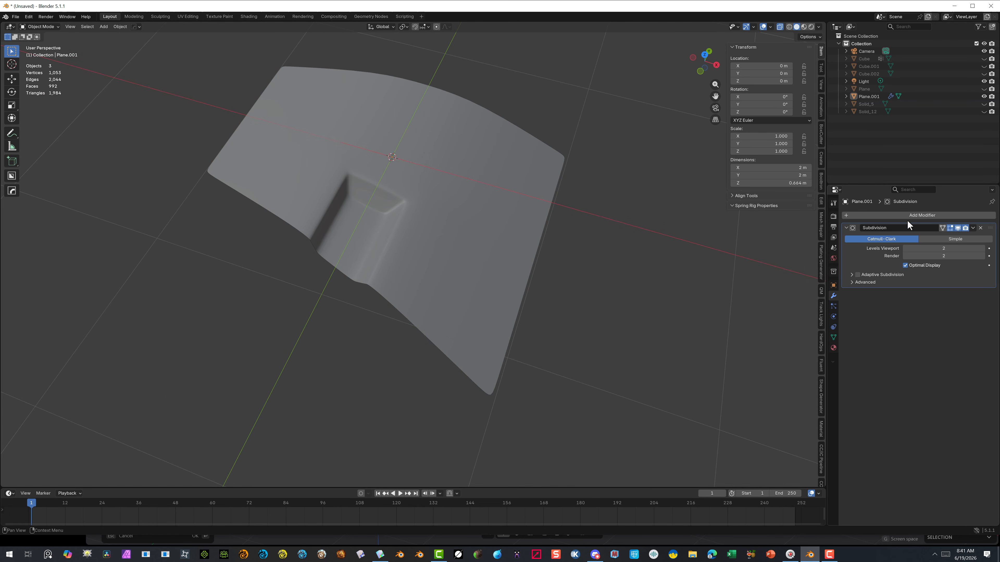
left_click(973, 228)
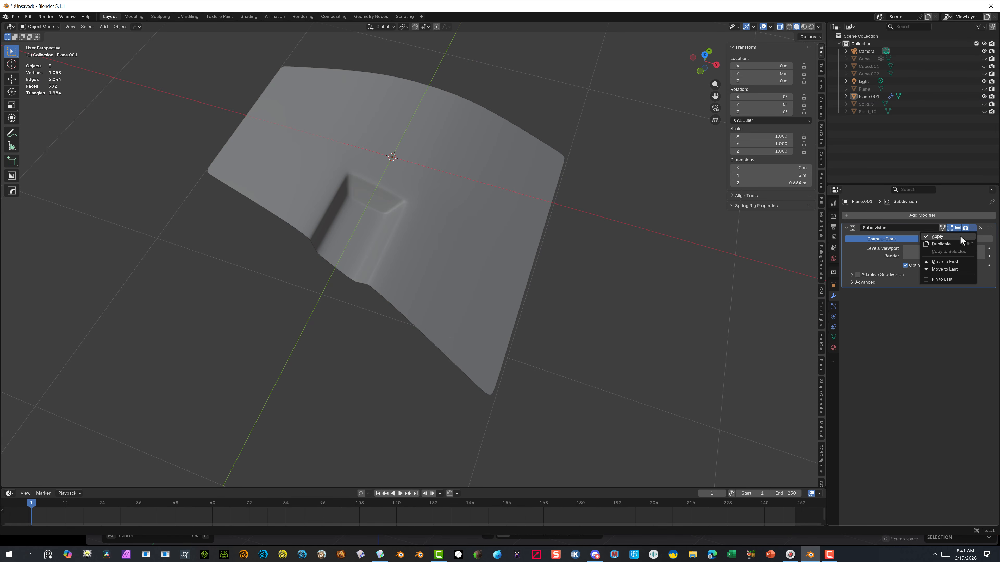
left_click(980, 227)
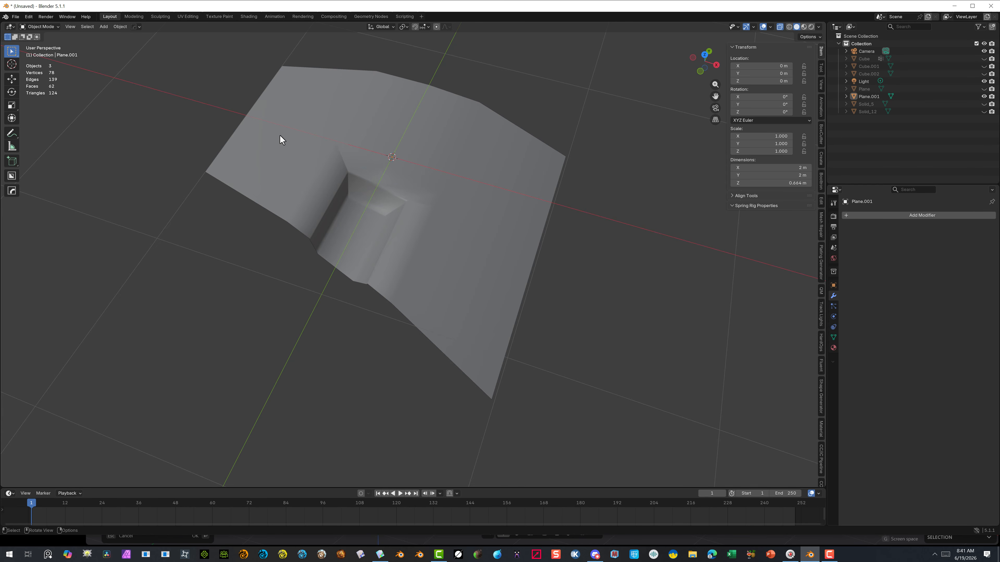
Select the recessed plane and export only it as a Wavefront OBJ file named form in the Documents folder
left_click(54, 26)
left_click(284, 119)
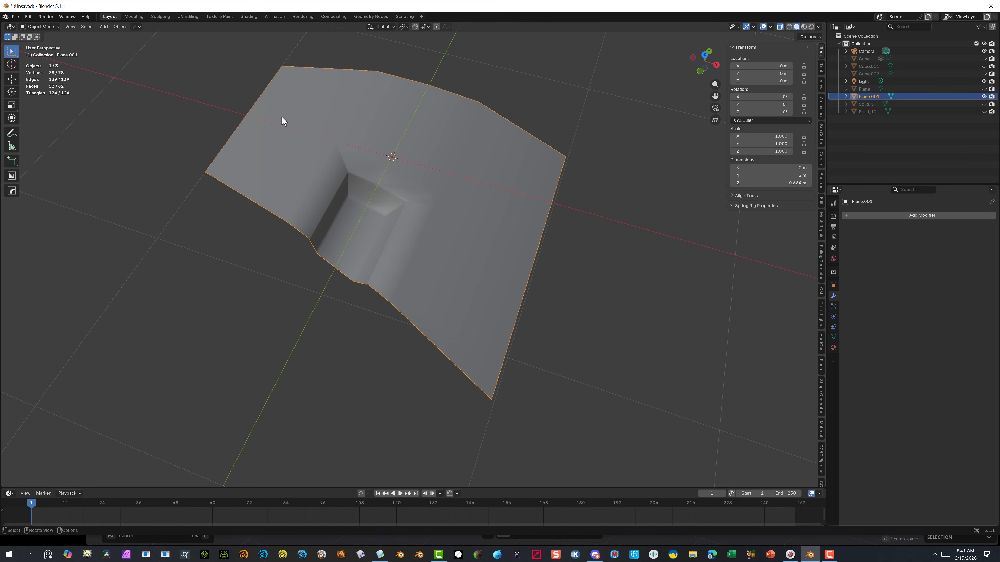
left_click(16, 17)
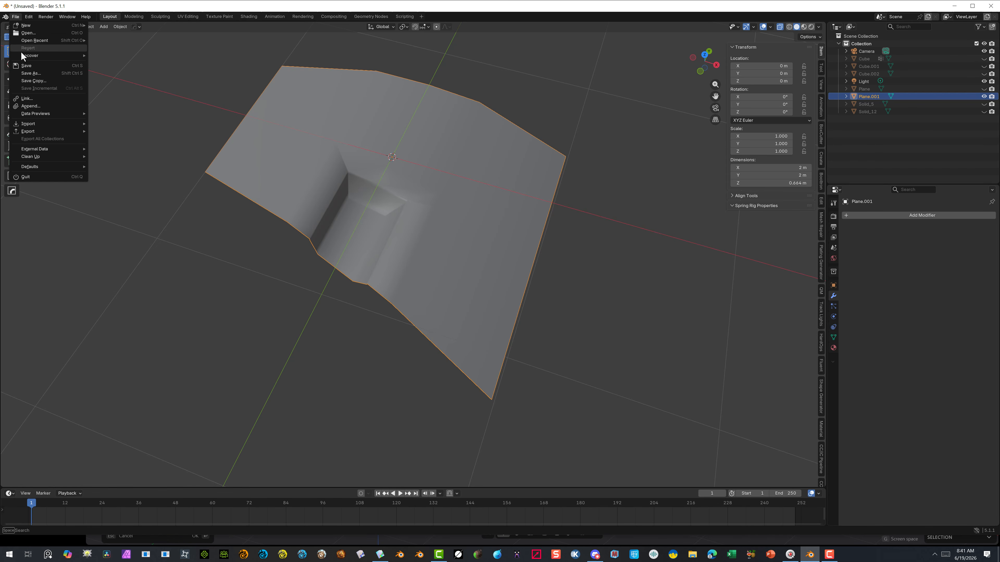
mouse_move(47, 132)
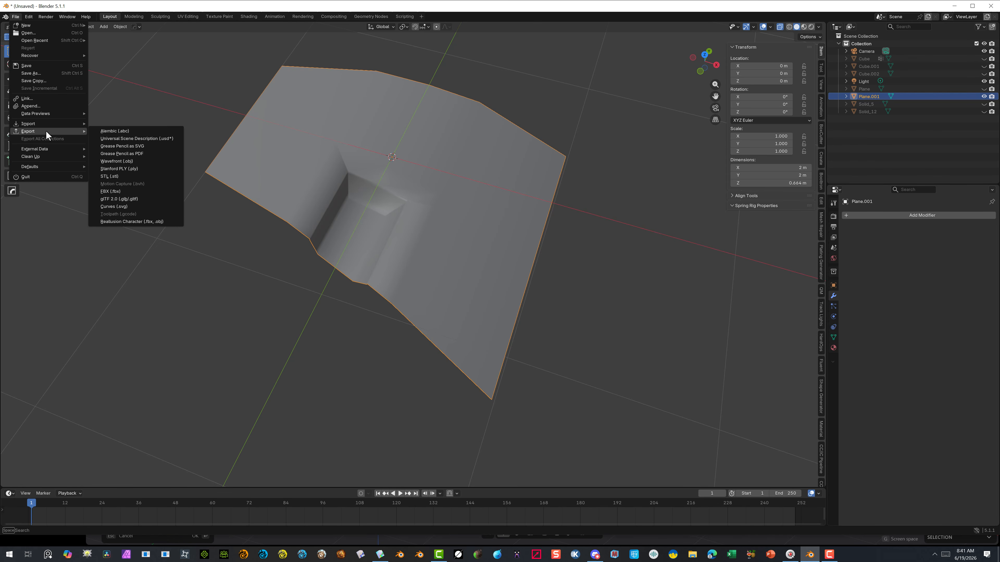
left_click(101, 162)
left_click(413, 374)
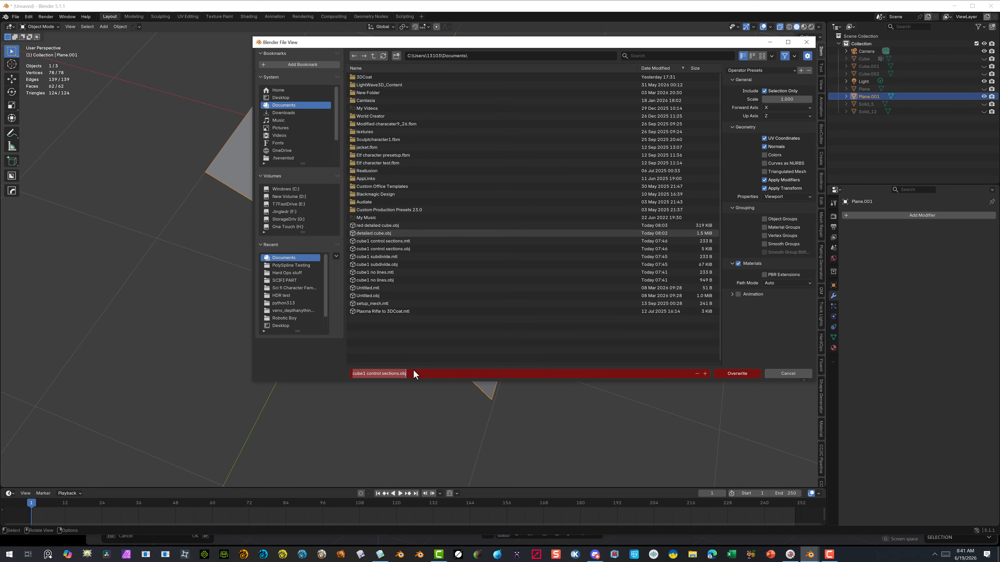
type("form")
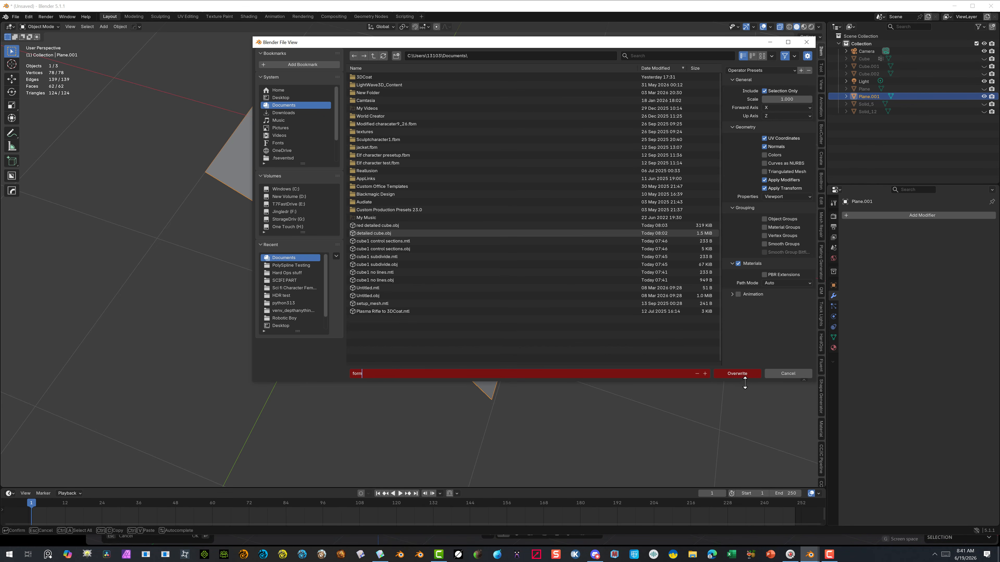
left_click(736, 375)
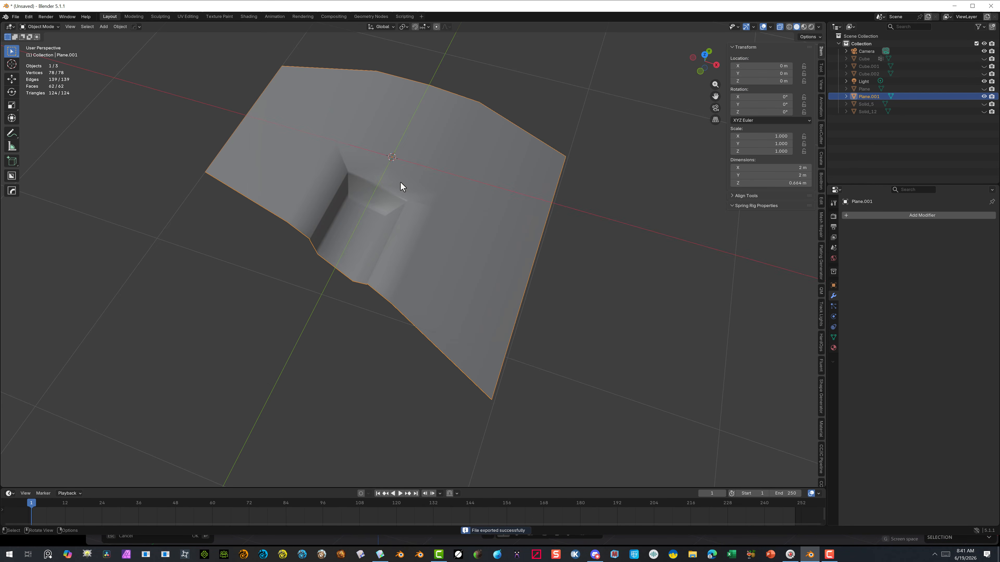
Switch to Plasticity and hide the sphere and both cube solids
left_click(954, 8)
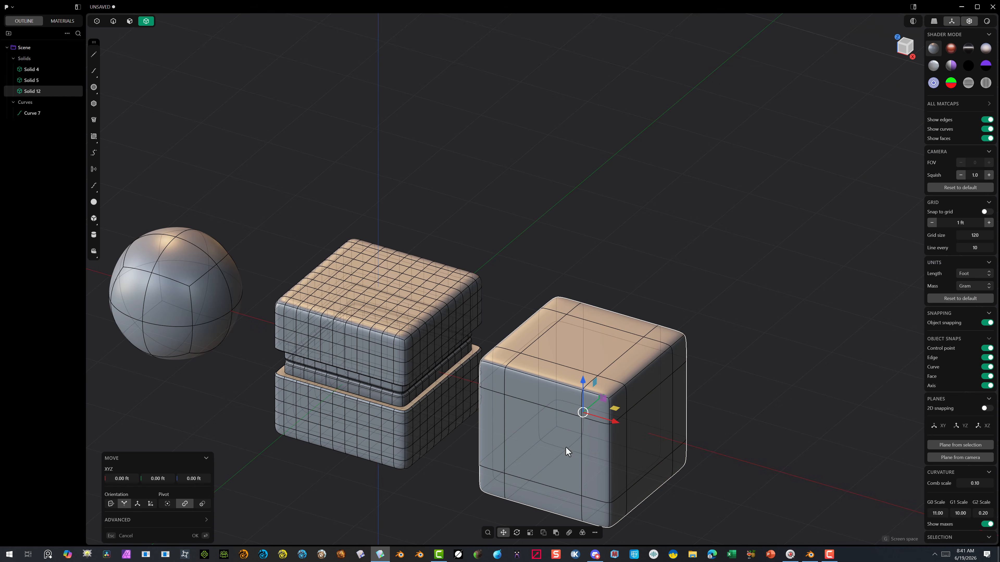
scroll(433, 390, "down", 5)
left_click_drag(564, 239, 215, 439)
key("h")
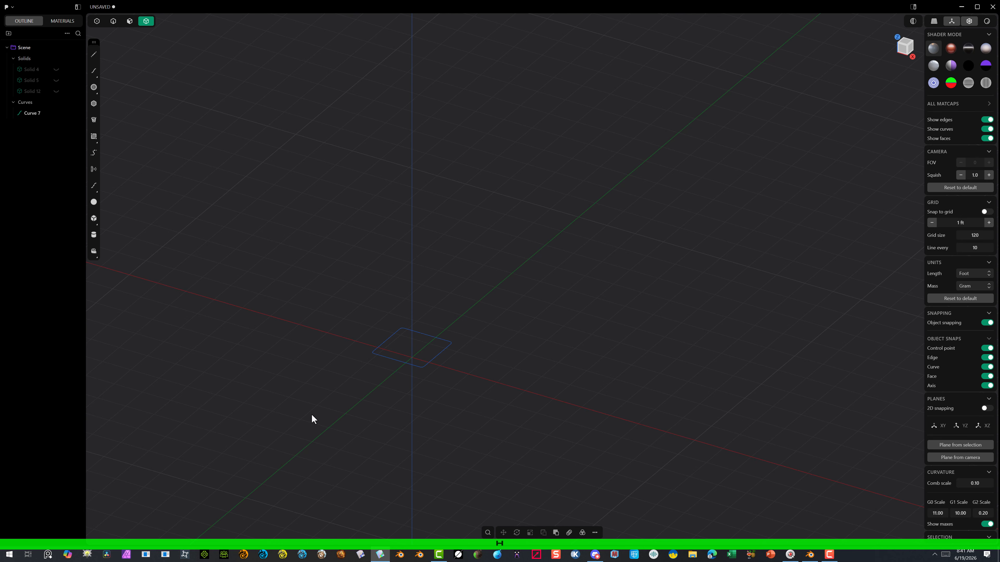
Delete the square curve at the origin using edge selection
left_click(113, 21)
left_click(420, 331)
key("Delete")
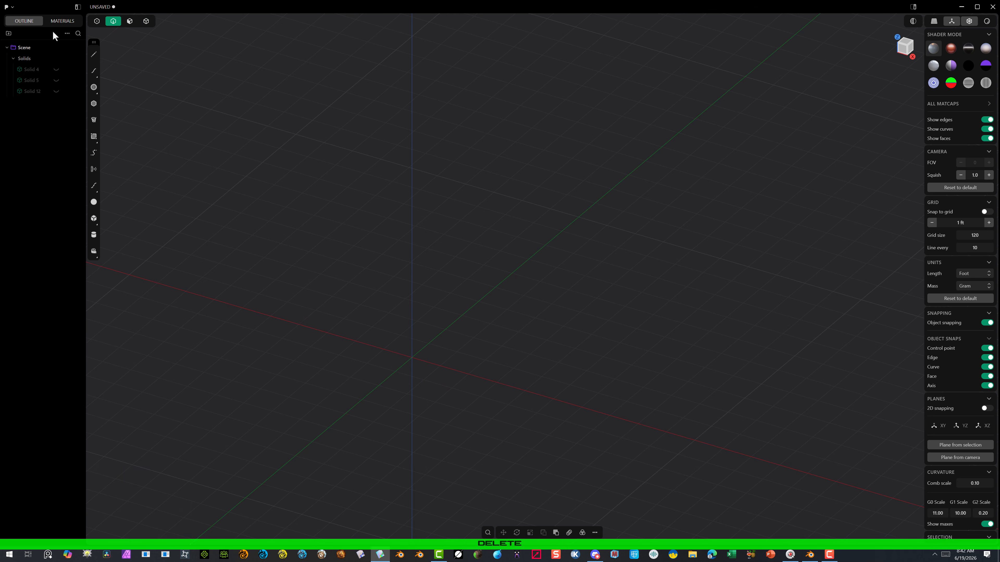
Import form.obj from the Documents folder with the unit set to feet
left_click(15, 8)
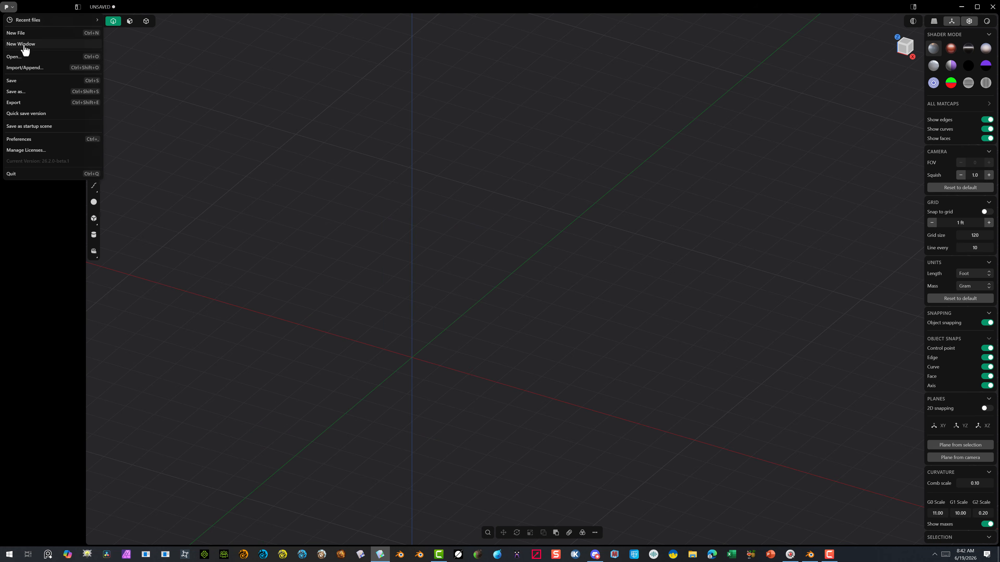
left_click(31, 74)
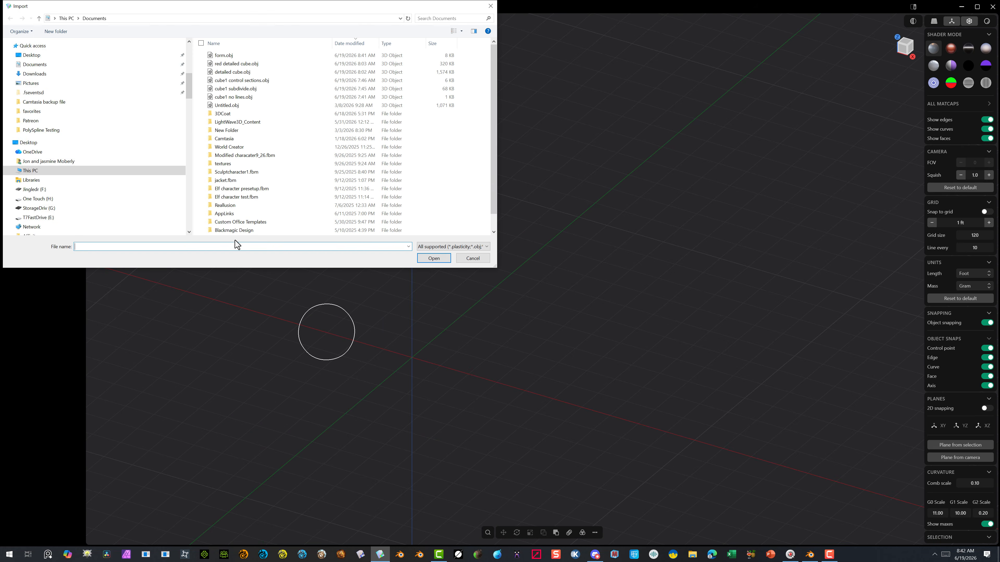
left_click(231, 60)
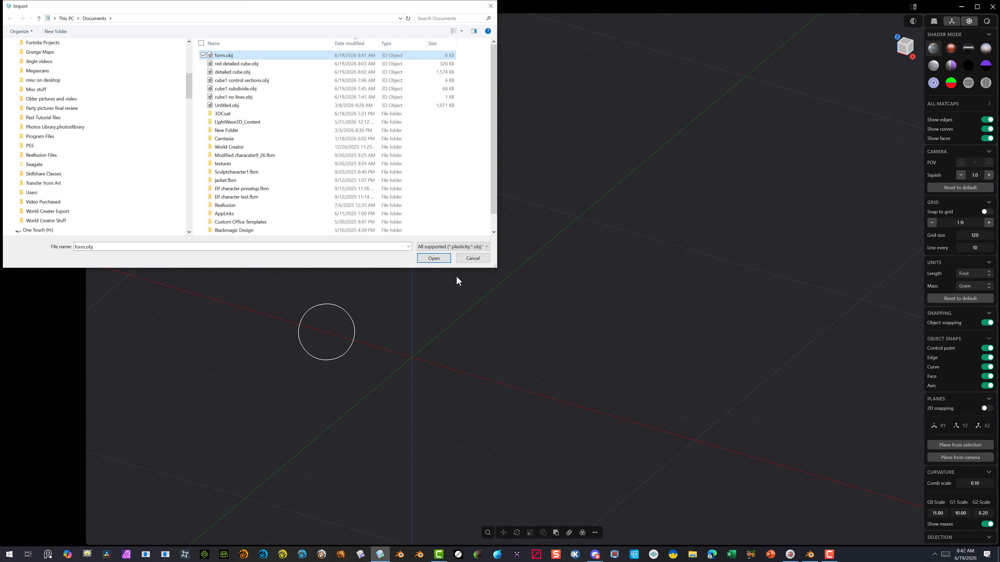
left_click(440, 261)
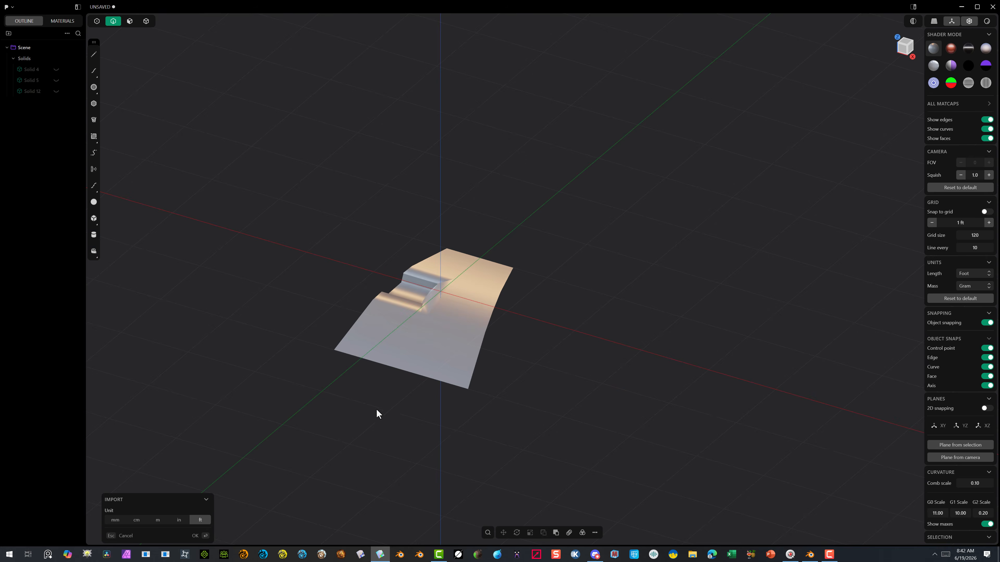
middle_click_drag(346, 377, 493, 387)
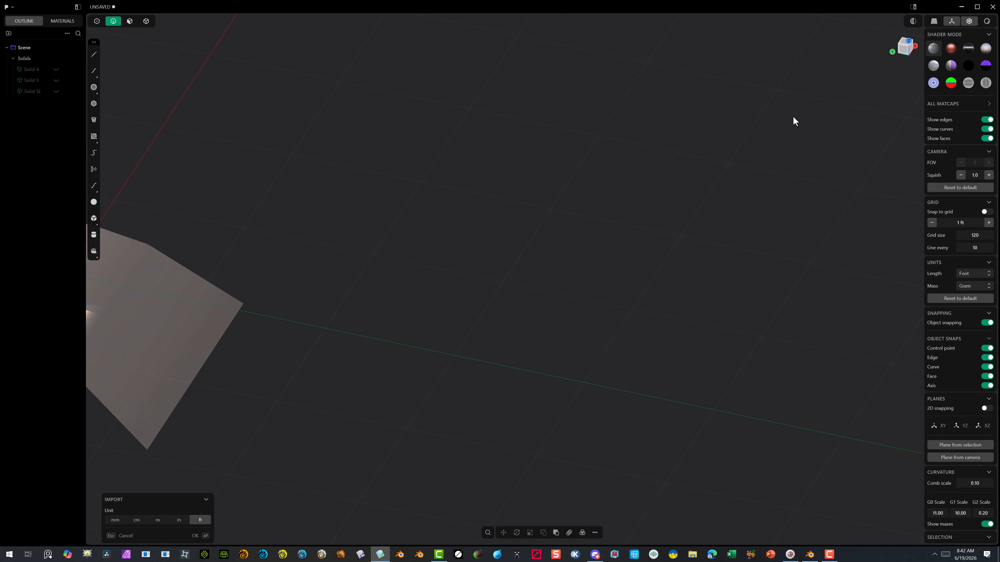
scroll(570, 323, "down", 5)
scroll(430, 271, "up", 8)
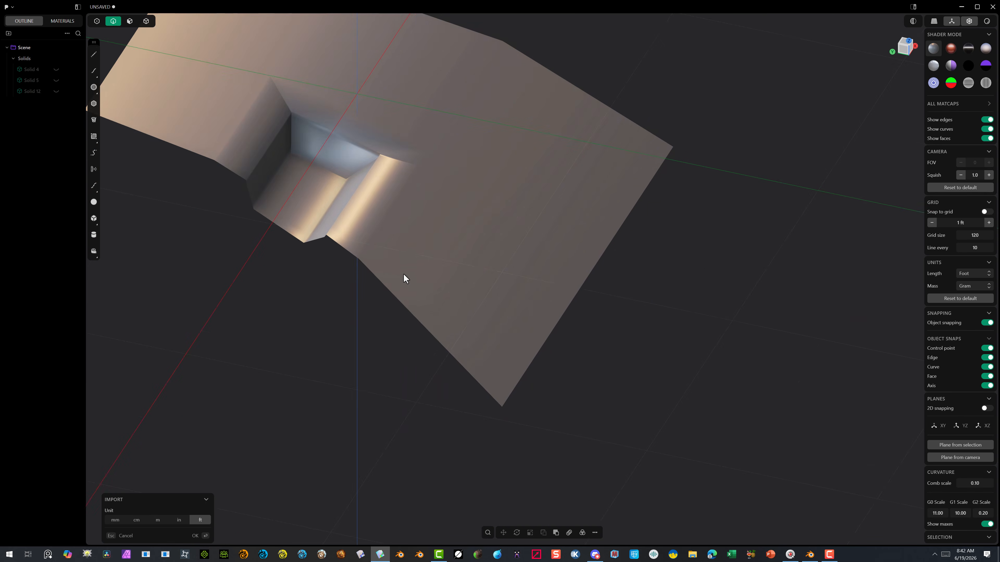
scroll(405, 278, "down", 2)
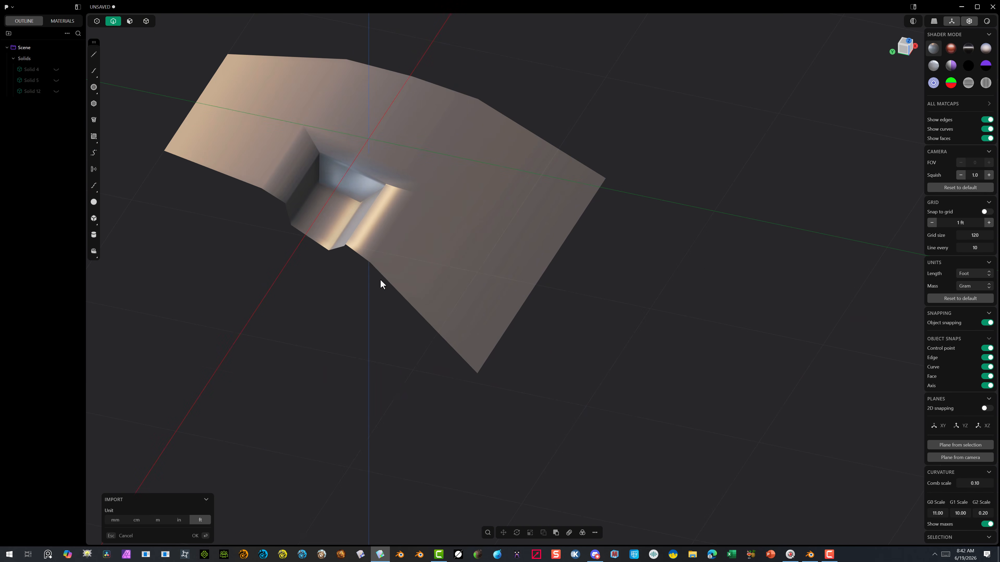
left_click(196, 536)
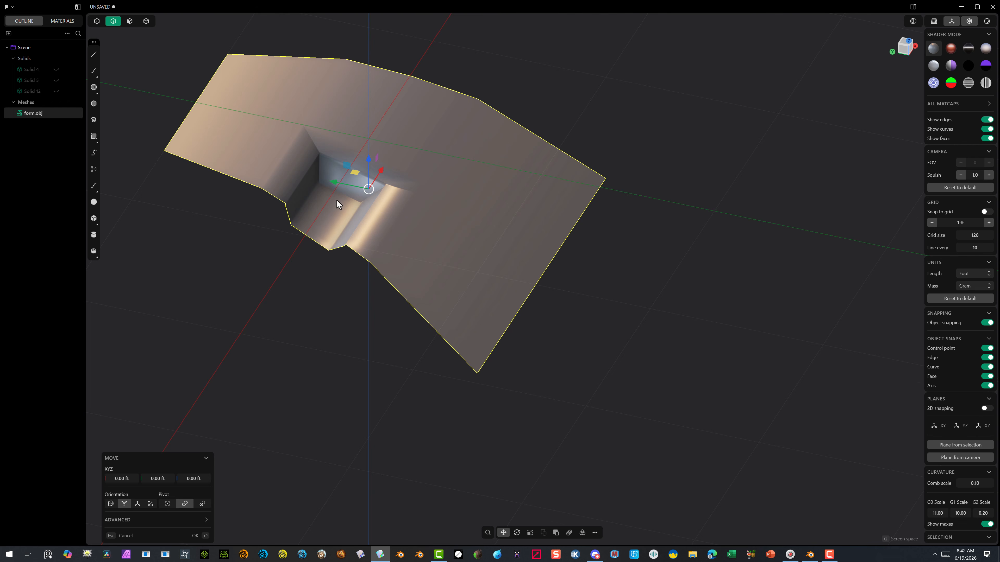
Convert the imported form.obj mesh into a smooth surface sheet with the PolySpline command
middle_click_drag(337, 205, 251, 283)
scroll(508, 227, "down", 4)
scroll(378, 152, "up", 4)
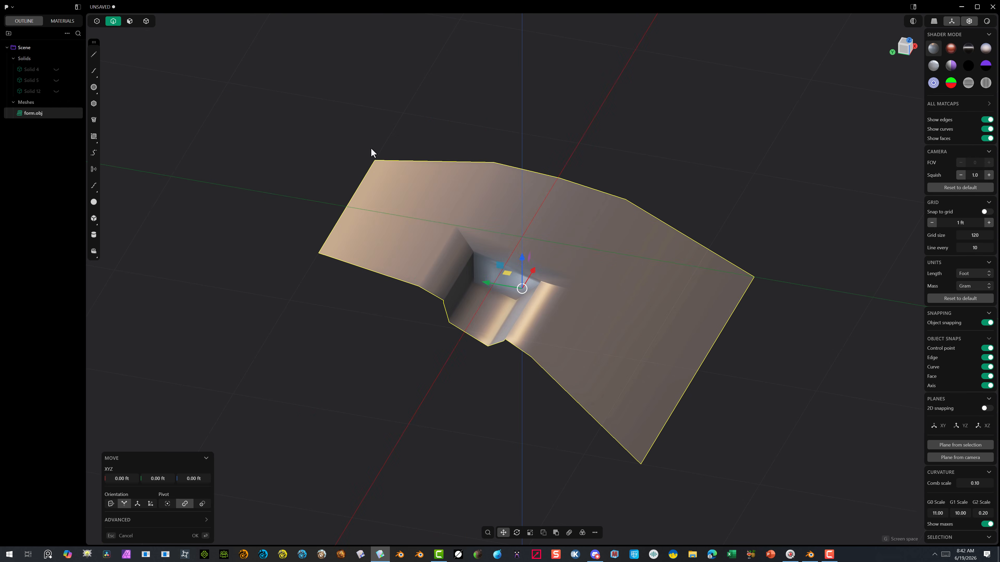
scroll(644, 305, "up", 2)
scroll(630, 319, "down", 4)
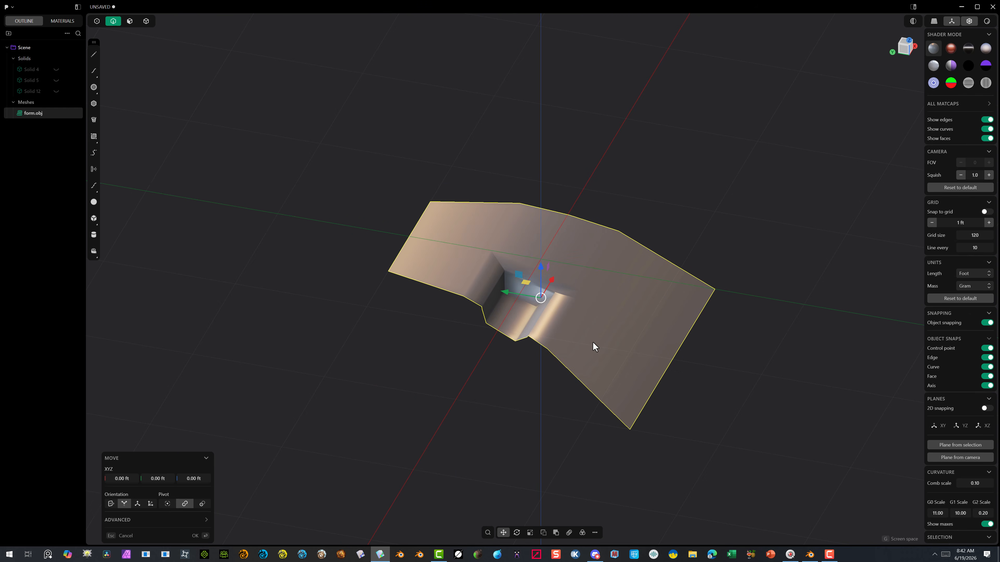
right_click(575, 334)
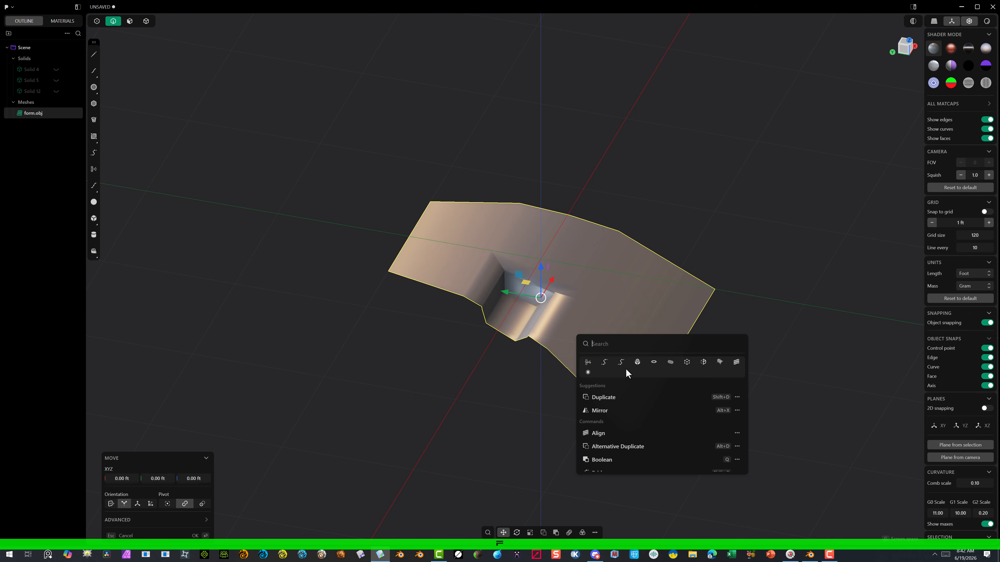
left_click(588, 372)
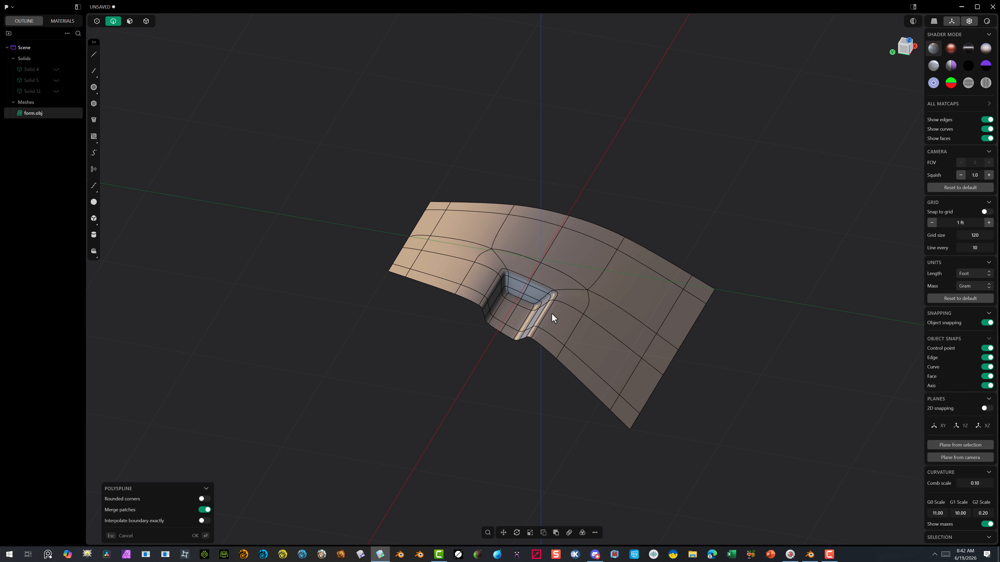
middle_click_drag(644, 323, 525, 252)
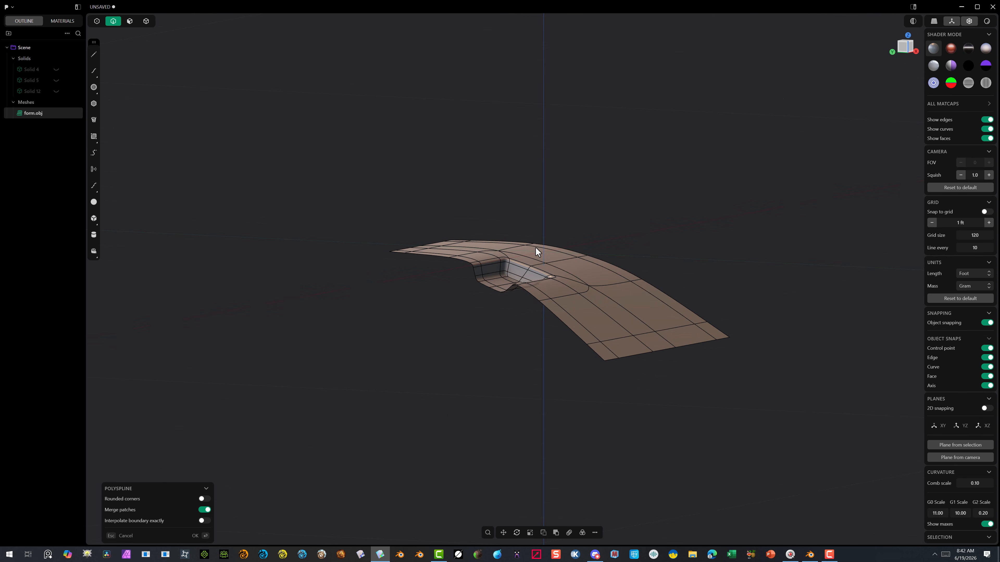
left_click(204, 510)
left_click(195, 536)
middle_click_drag(297, 315, 299, 400)
left_click(195, 537)
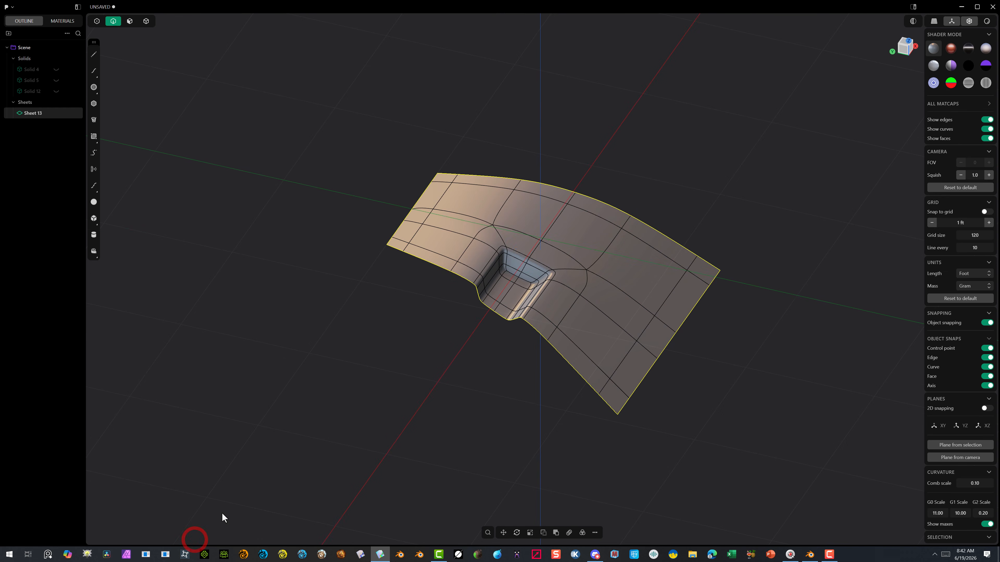
Deselect the sheet, hide the edge display and switch the viewport to render mode
left_click(315, 382)
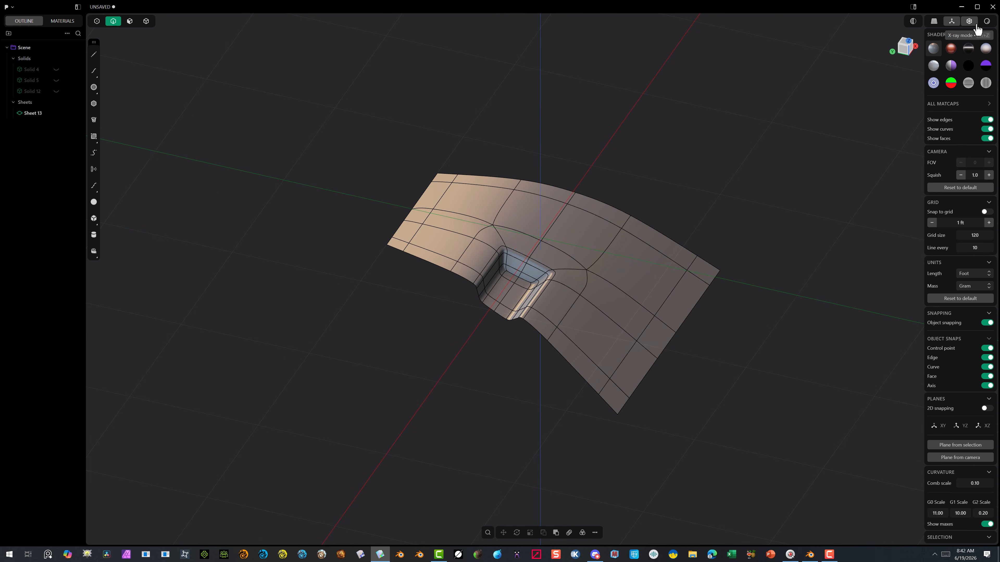
left_click(986, 120)
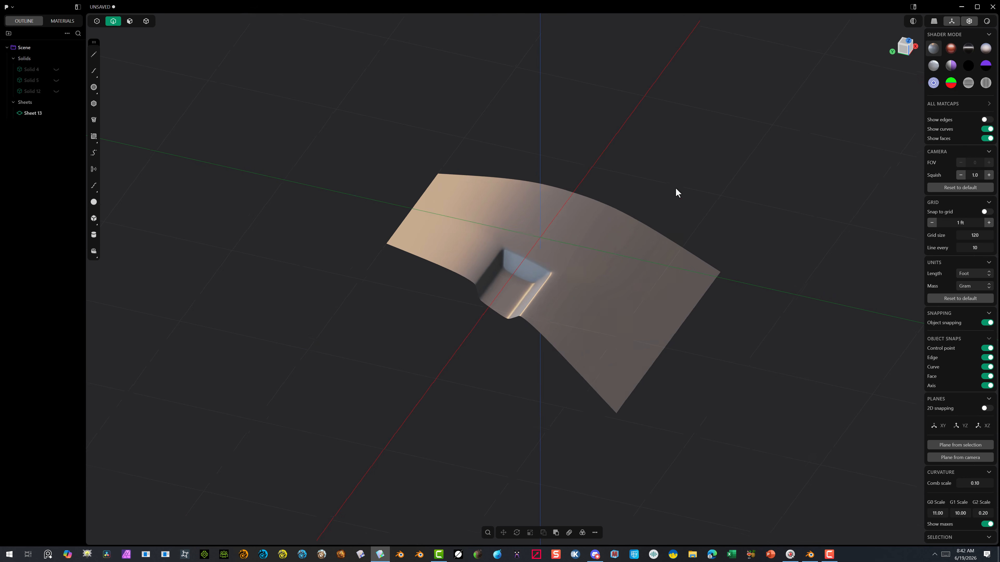
middle_click_drag(675, 188, 369, 288)
left_click(986, 23)
Examine the rendered sheet's curvature and its open-sided recess from above, close up and from the side
scroll(370, 257, "up", 5)
scroll(429, 325, "down", 7)
middle_click_drag(450, 346, 439, 319)
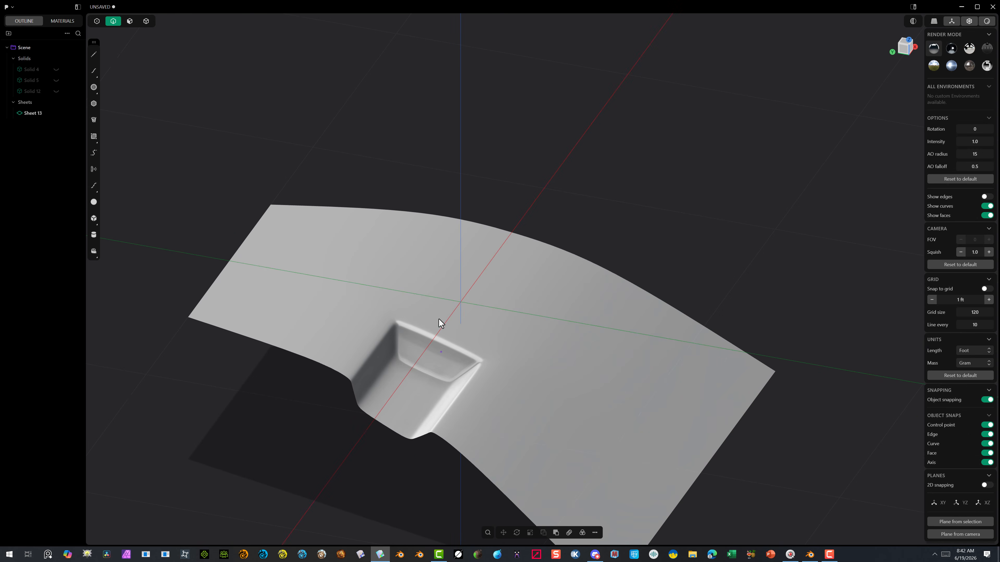
middle_click_drag(535, 290, 575, 267)
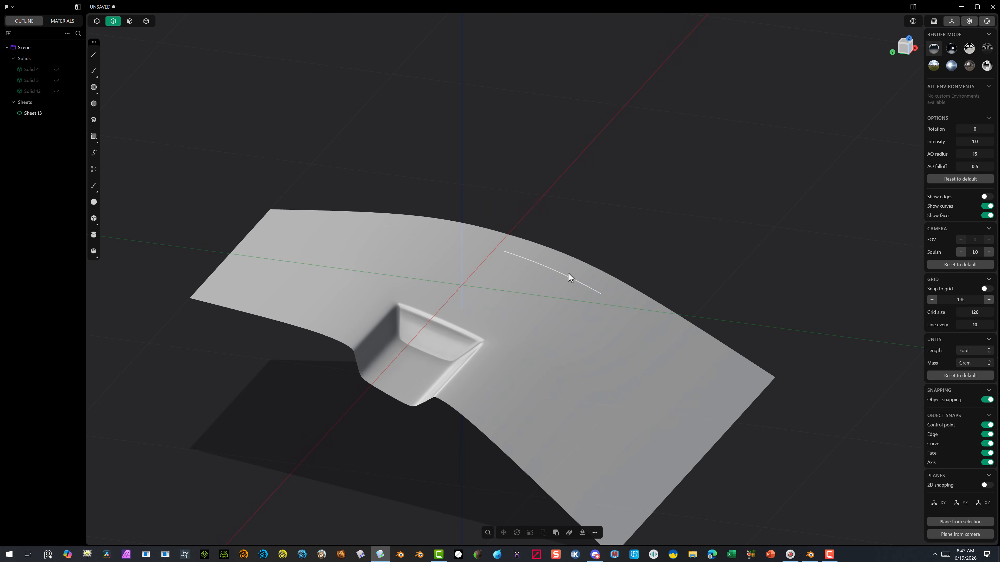
scroll(509, 264, "down", 3)
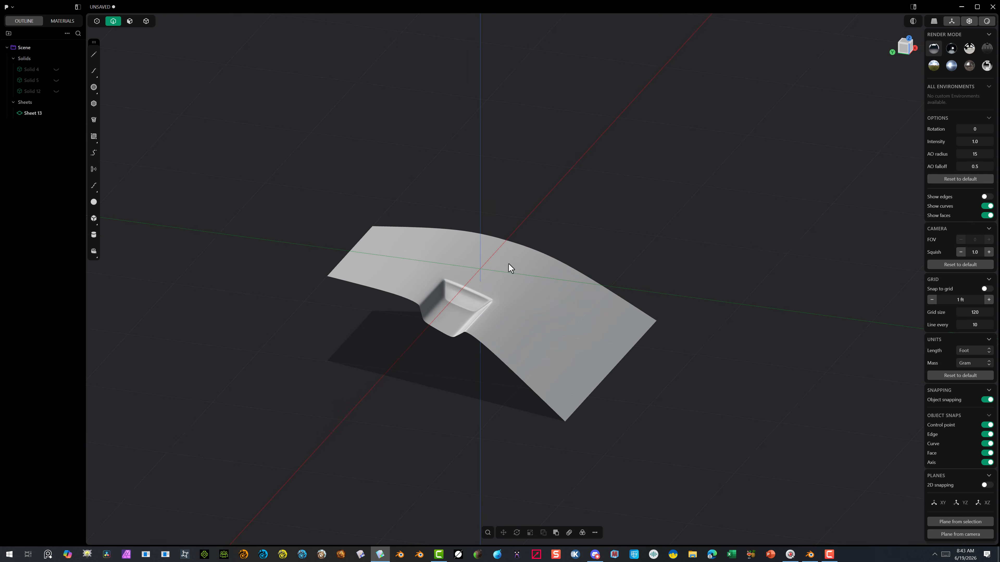
middle_click_drag(460, 376, 405, 288)
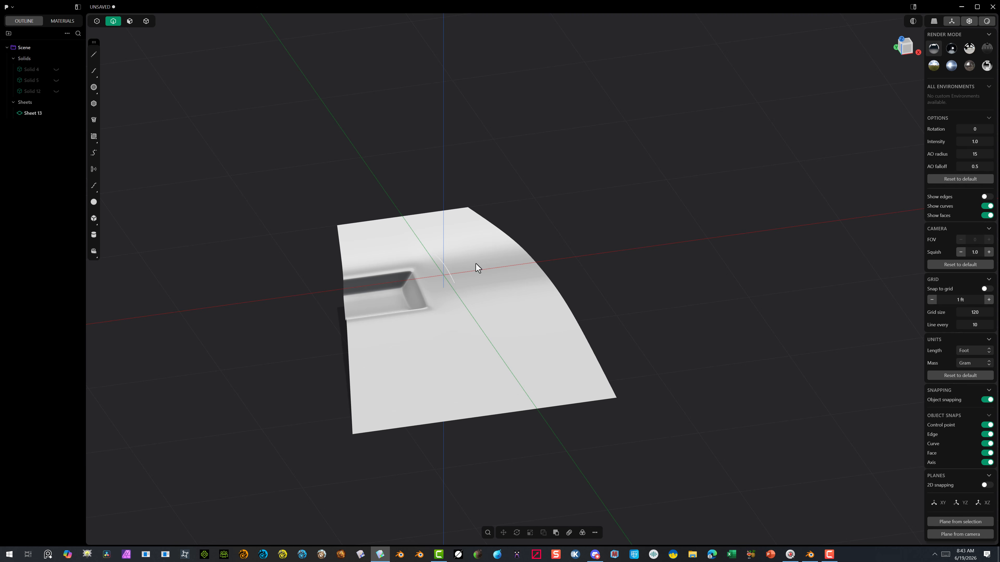
middle_click_drag(466, 284, 555, 262)
middle_click_drag(464, 299, 419, 338)
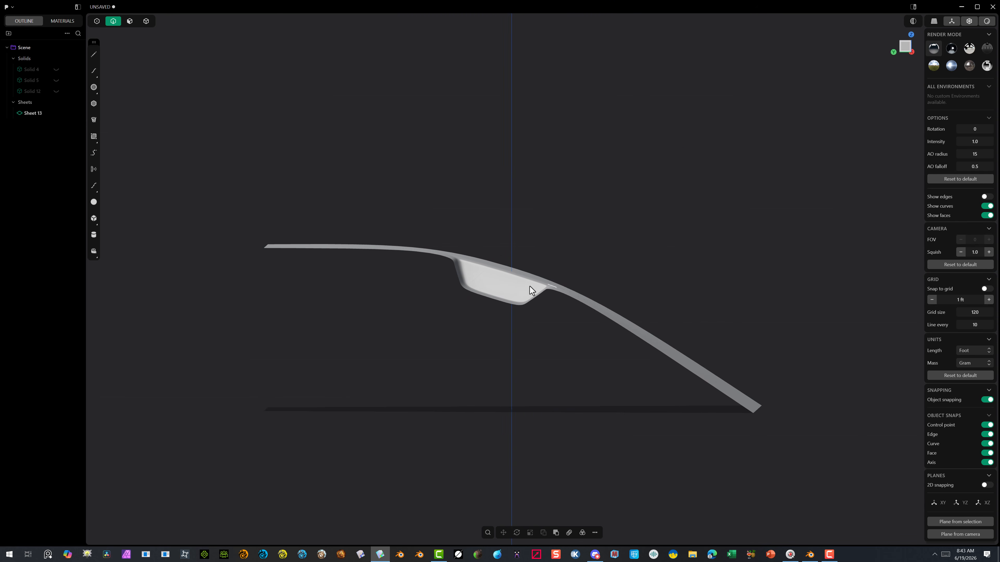
middle_click_drag(530, 291, 483, 307)
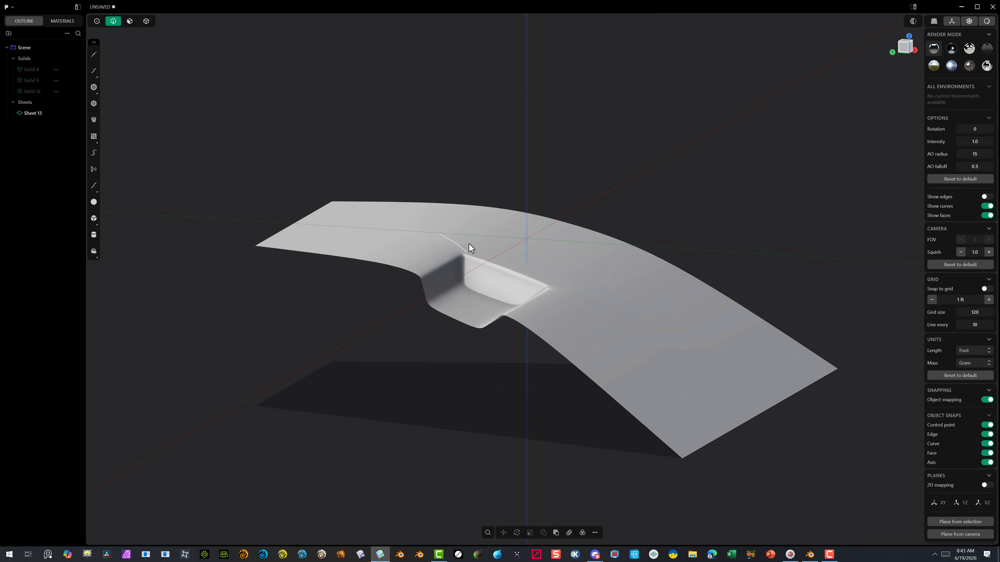
scroll(485, 262, "down", 5)
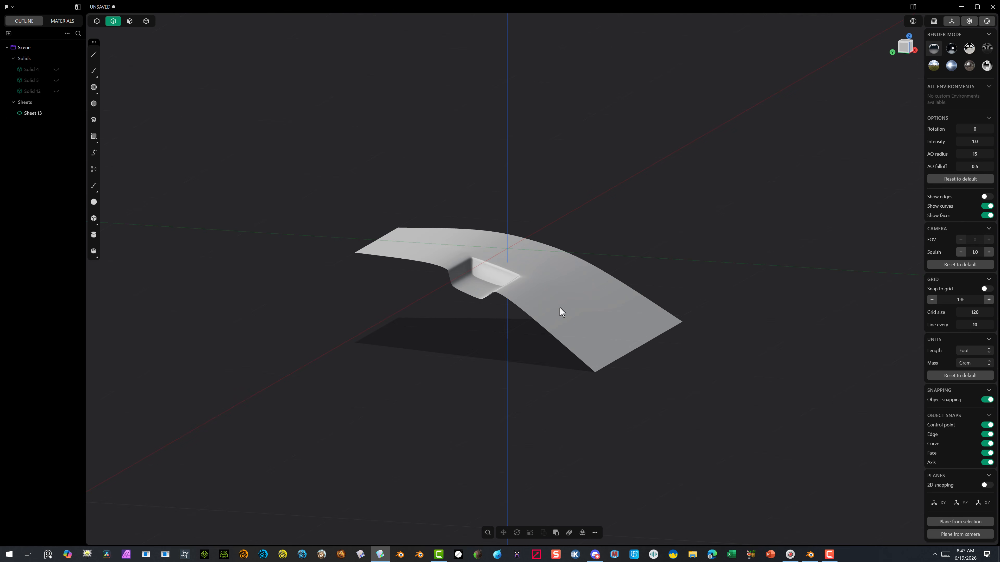
middle_click_drag(432, 243, 434, 286)
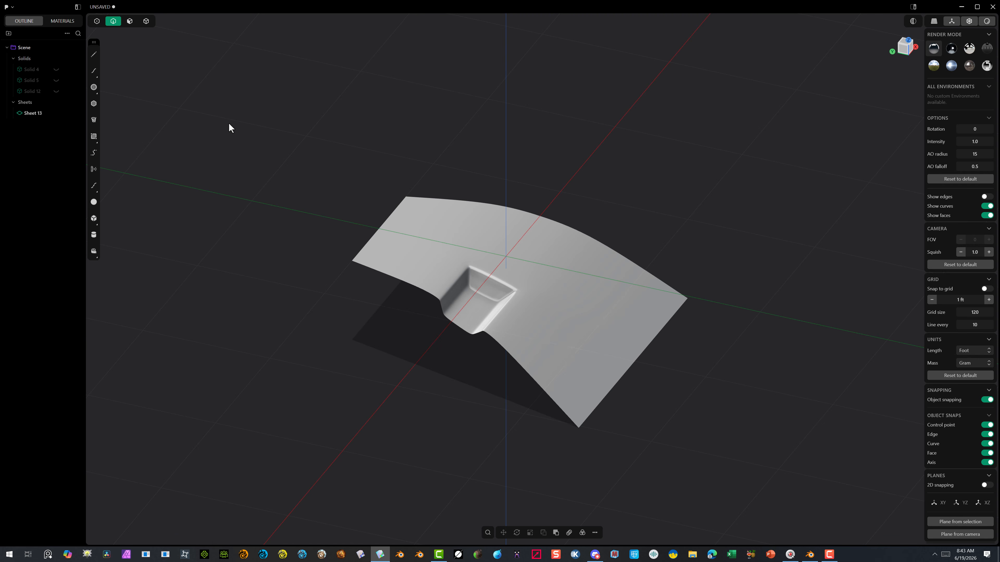
Draw a curve along the sheet's long edge opposite the recess, from corner to corner, snapping to intermediate points on the edge
left_click(94, 70)
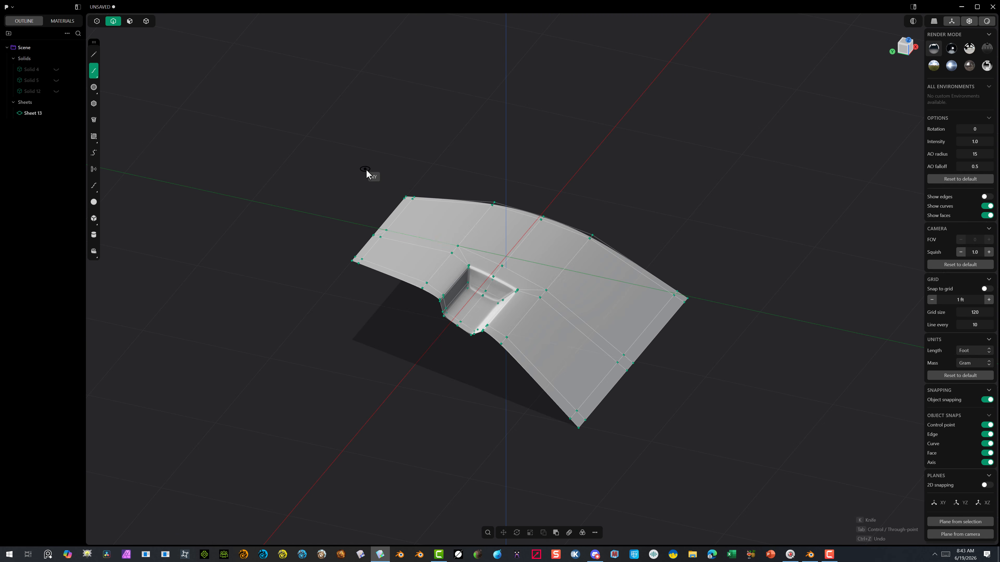
scroll(367, 170, "up", 5)
left_click(460, 235)
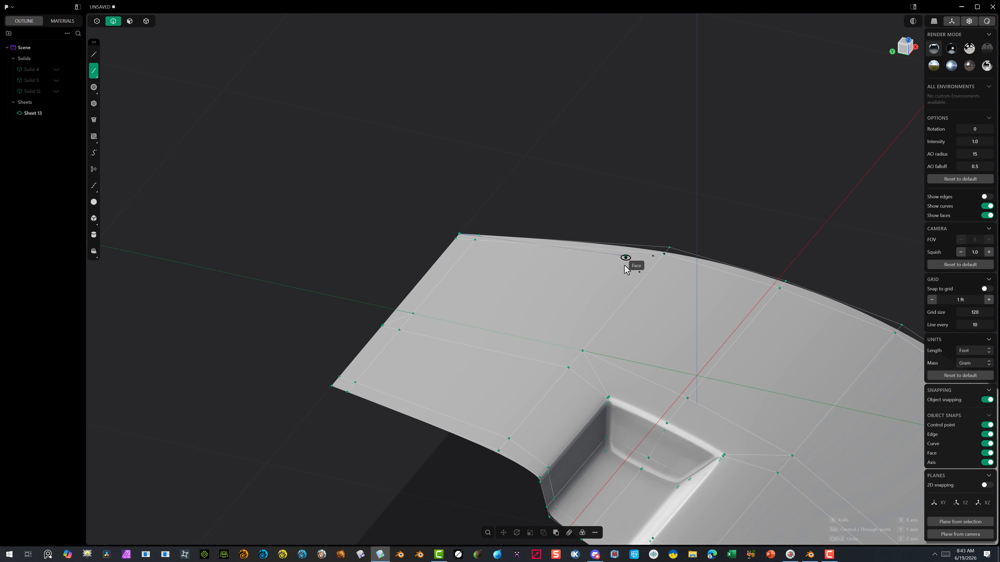
scroll(670, 256, "up", 5)
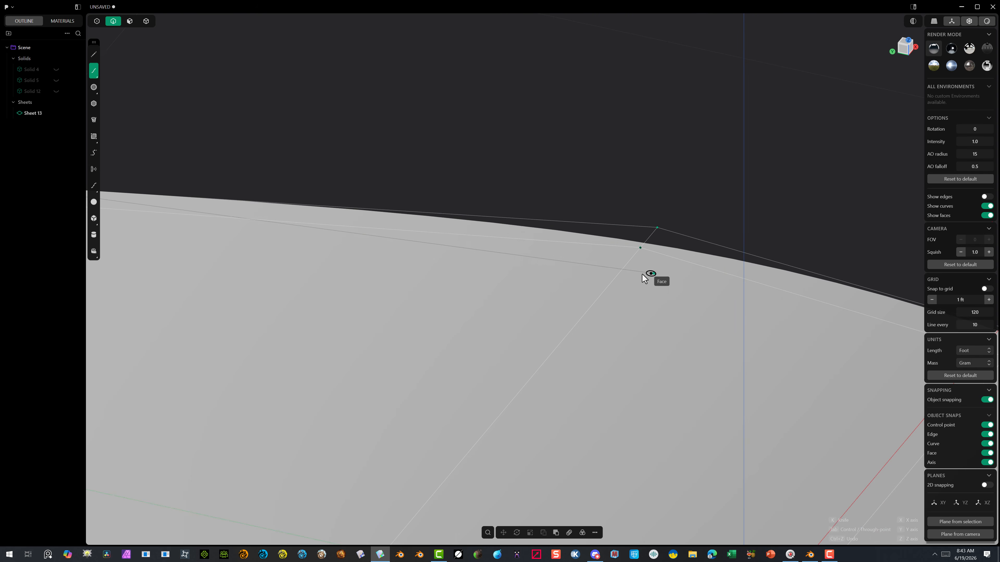
left_click(615, 244)
scroll(617, 246, "down", 10)
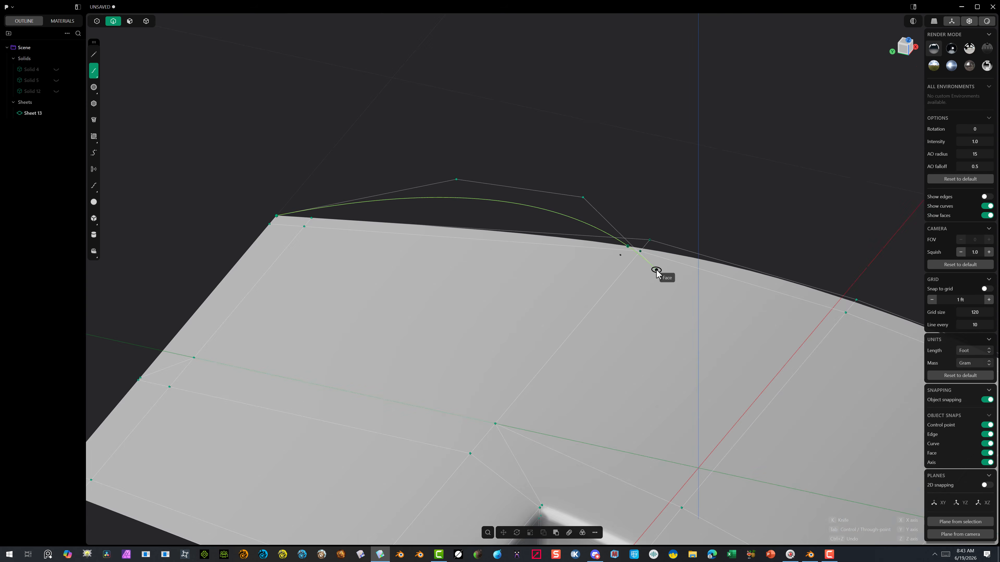
scroll(844, 329, "up", 8)
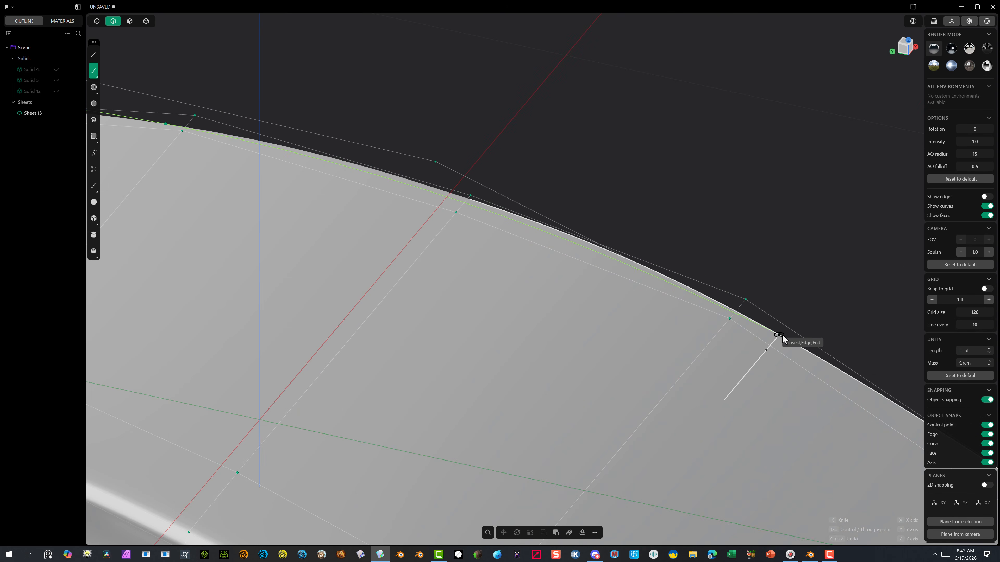
scroll(748, 331, "down", 10)
scroll(607, 328, "up", 10)
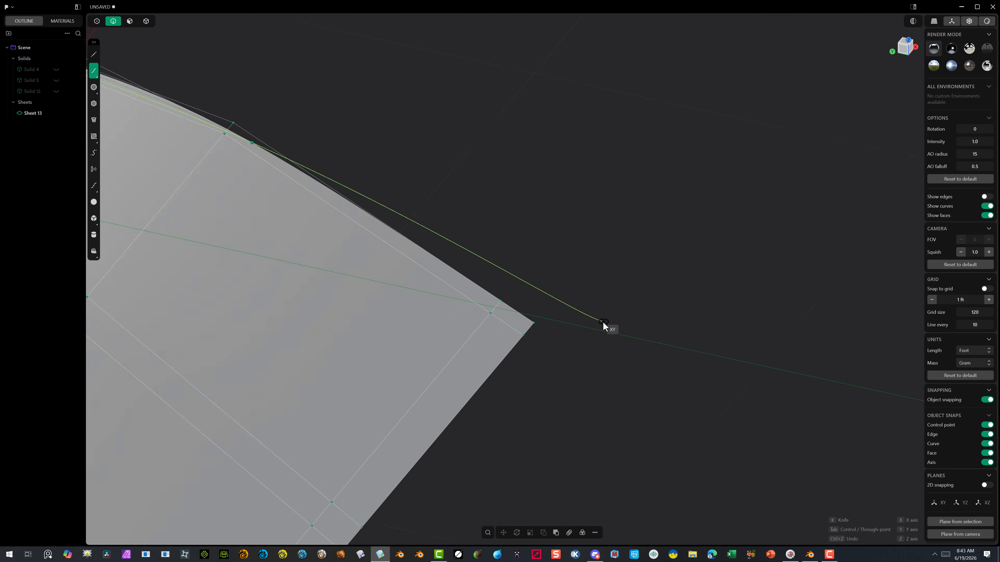
left_click(530, 324)
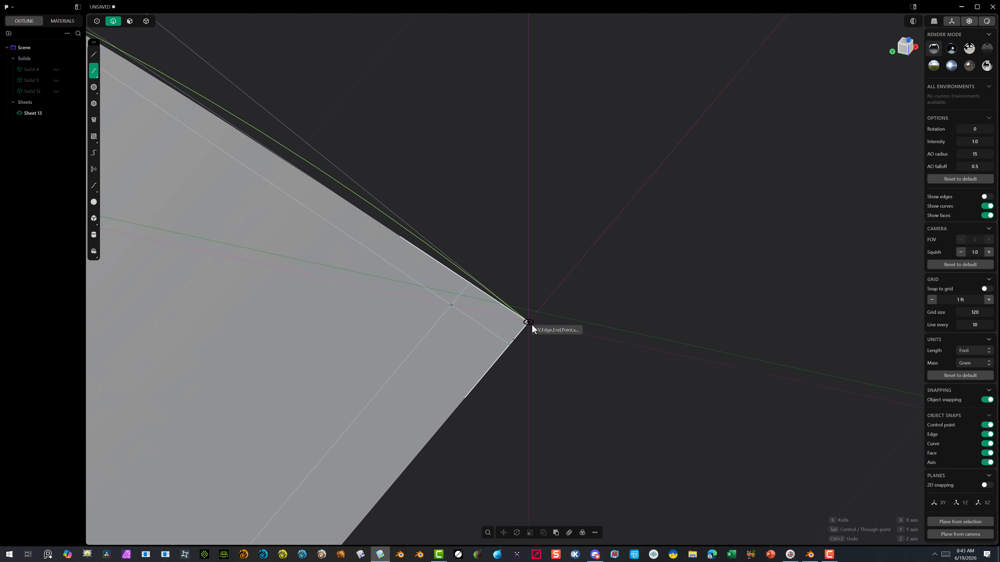
right_click(531, 324)
scroll(534, 345, "down", 6)
scroll(518, 344, "down", 5)
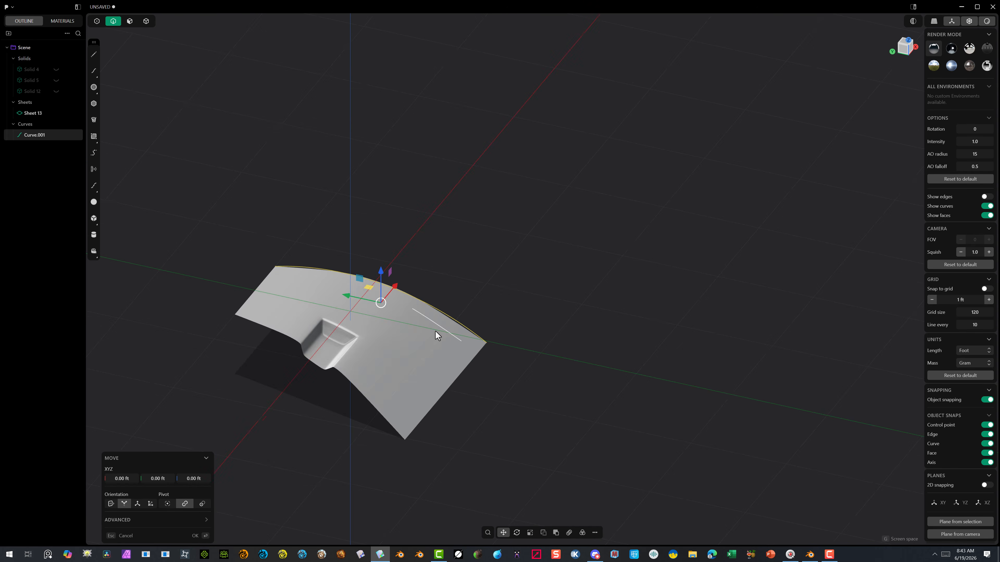
middle_click_drag(435, 331, 261, 289)
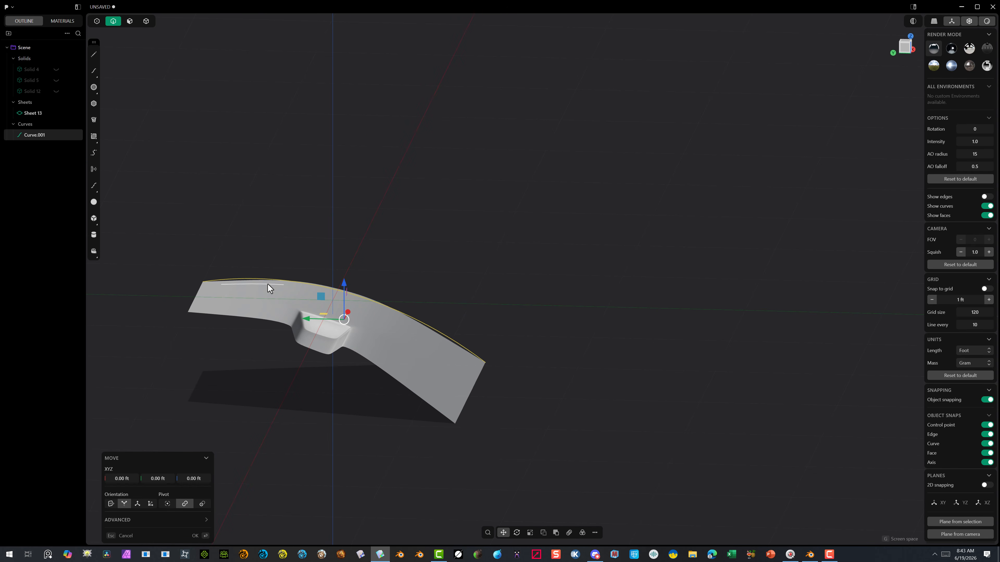
scroll(281, 295, "up", 5)
scroll(278, 293, "down", 4)
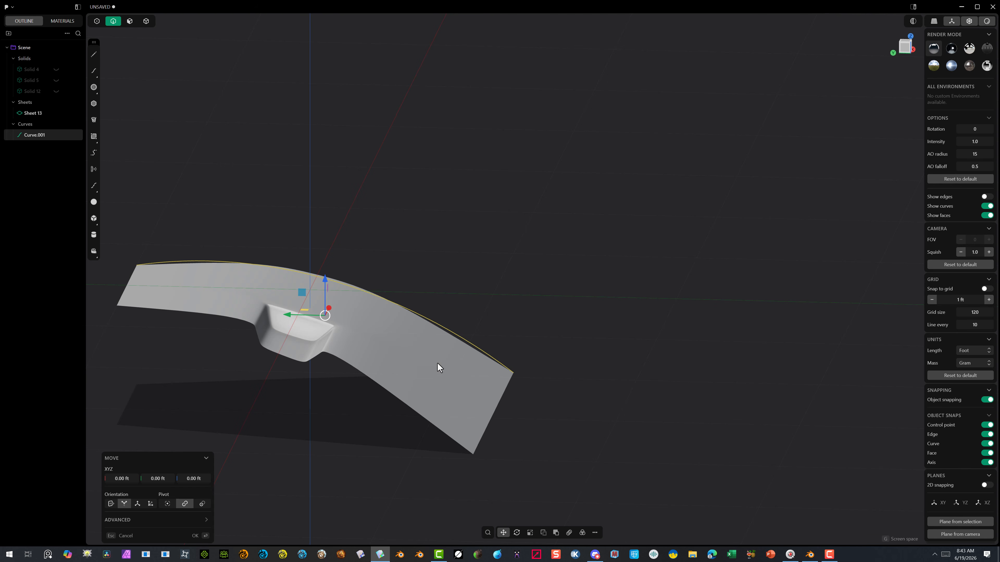
scroll(184, 315, "down", 5)
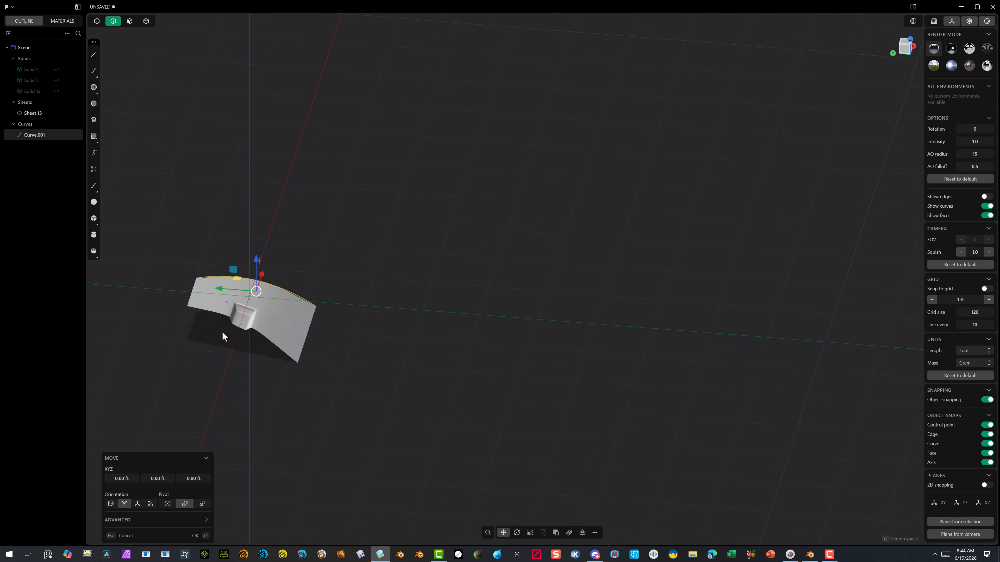
Draw a curve along the sheet's recess-side long edge from corner to corner, snapping to edge points and bridging across the recess opening
scroll(177, 382, "up", 5)
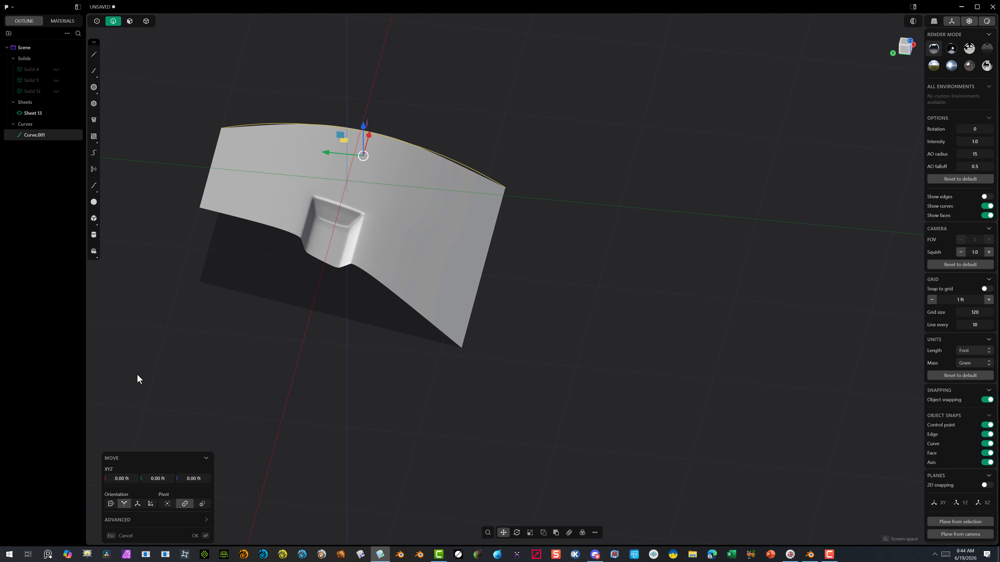
left_click(94, 70)
scroll(193, 221, "up", 6)
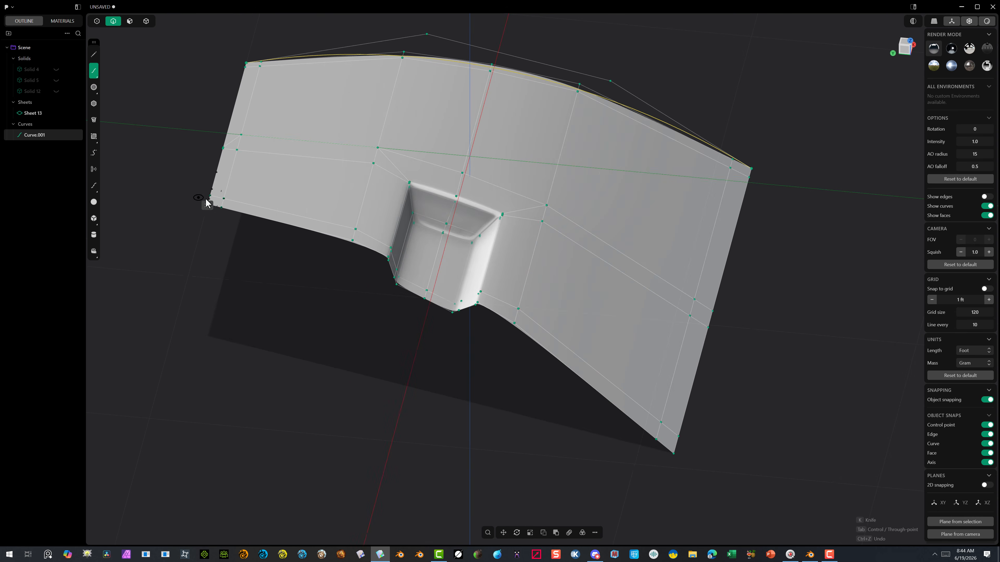
left_click(221, 219)
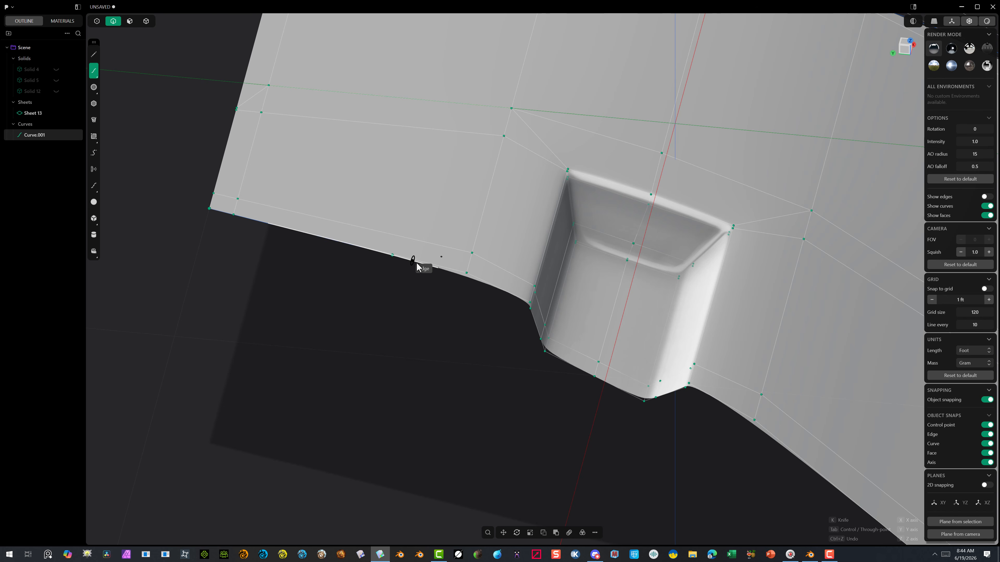
left_click(439, 269)
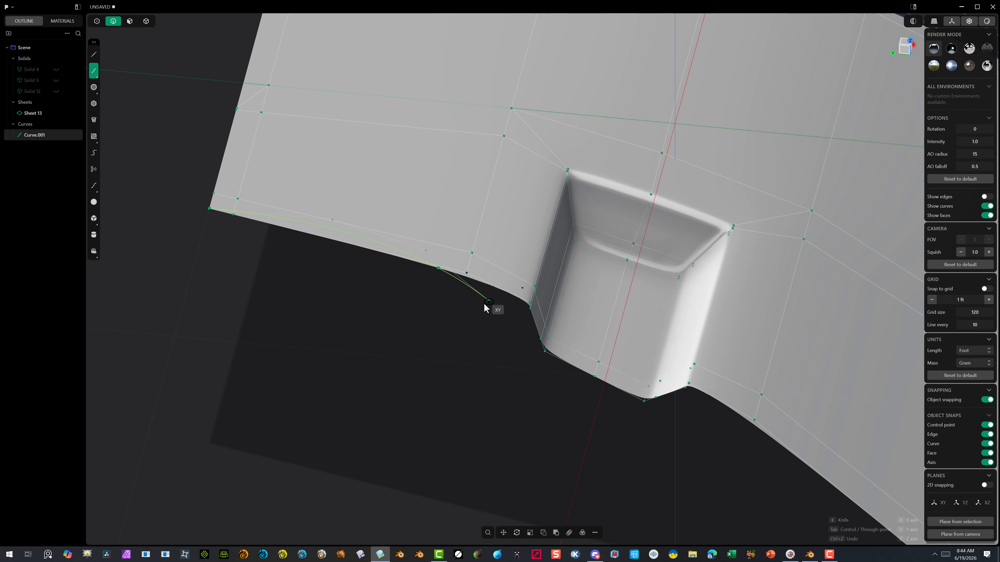
middle_click_drag(593, 450, 606, 424)
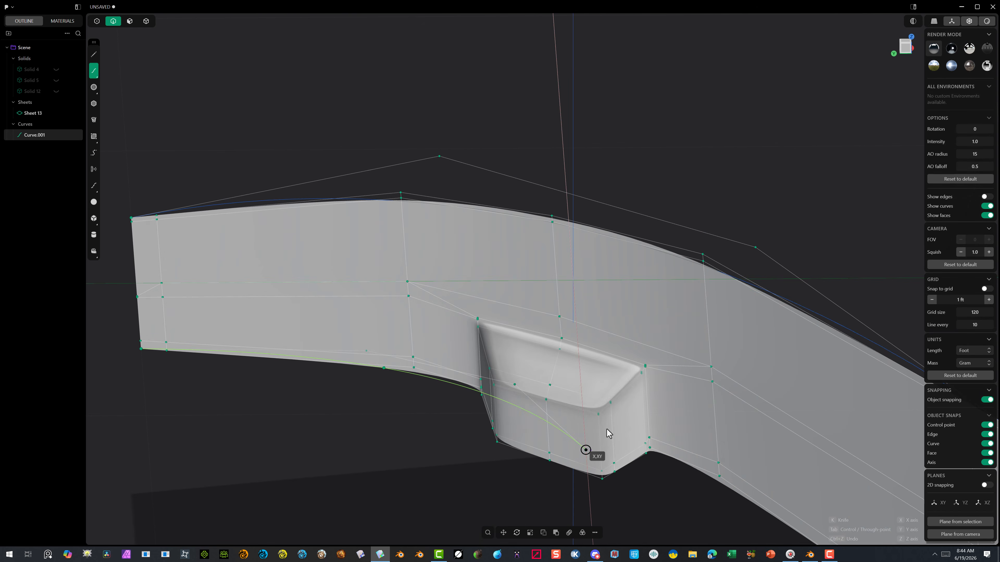
scroll(706, 498, "down", 3)
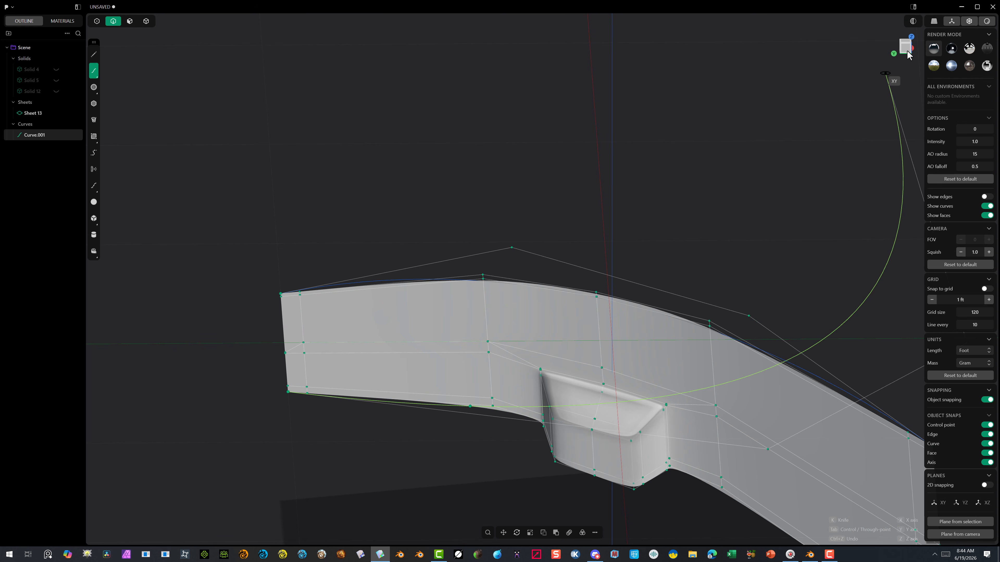
middle_click_drag(783, 145, 506, 17, "shift")
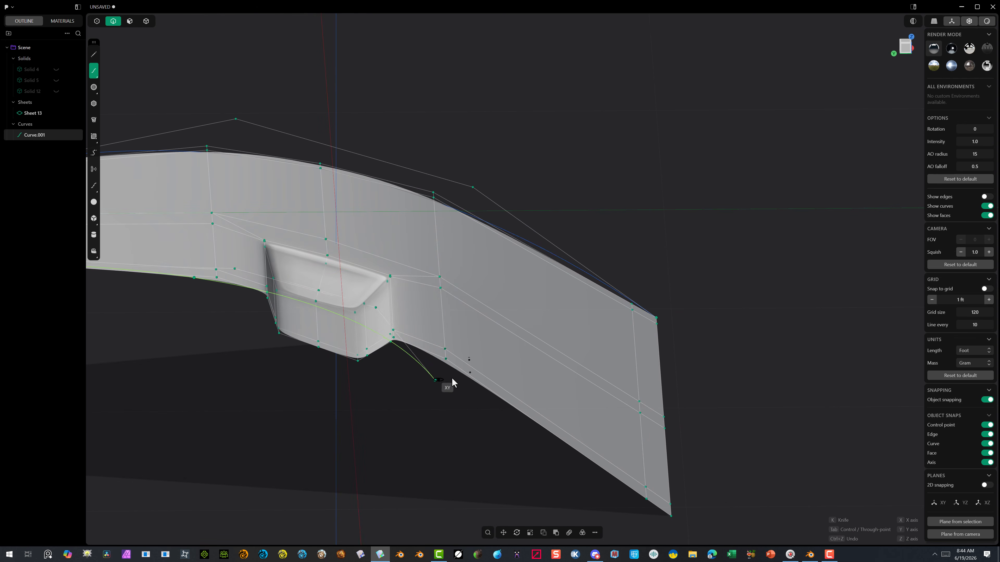
left_click(487, 389)
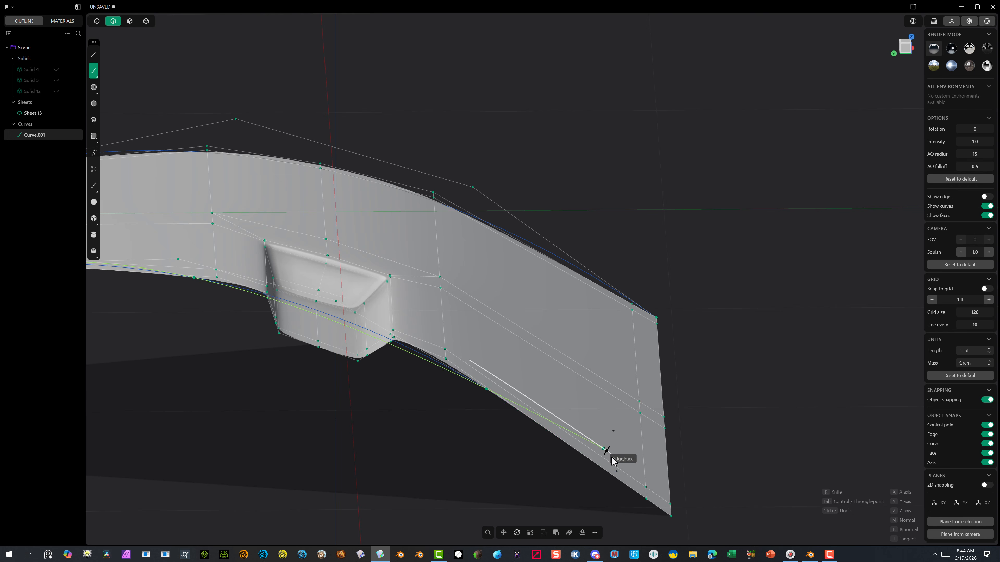
left_click(611, 479)
scroll(681, 498, "down", 5)
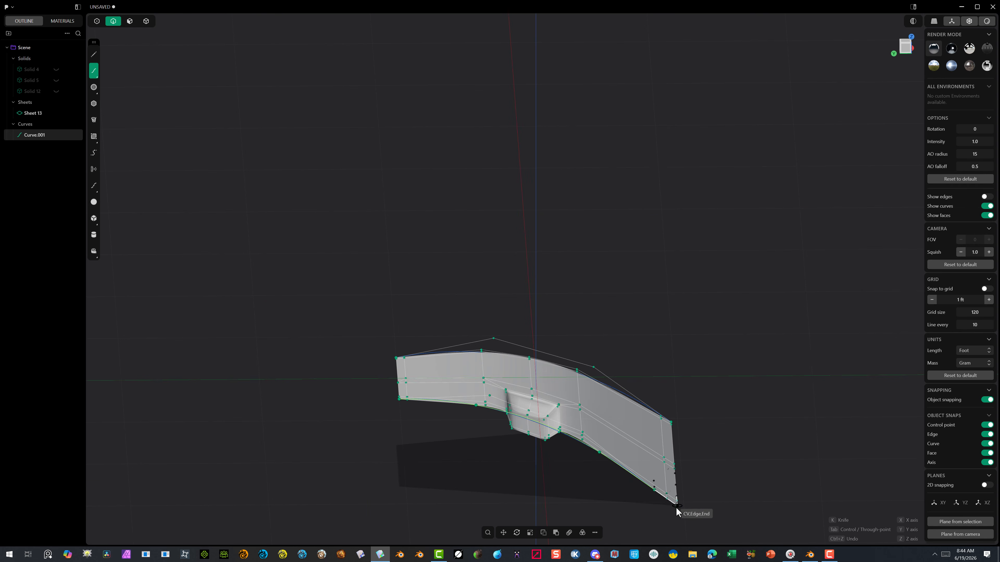
left_click(675, 506)
right_click(674, 505)
key("g")
Loft a sheet between the two long edge curves so it spans over the recess
middle_click_drag(643, 240, 606, 304)
scroll(526, 306, "up", 5)
middle_click_drag(525, 306, 653, 96)
scroll(630, 110, "down", 5)
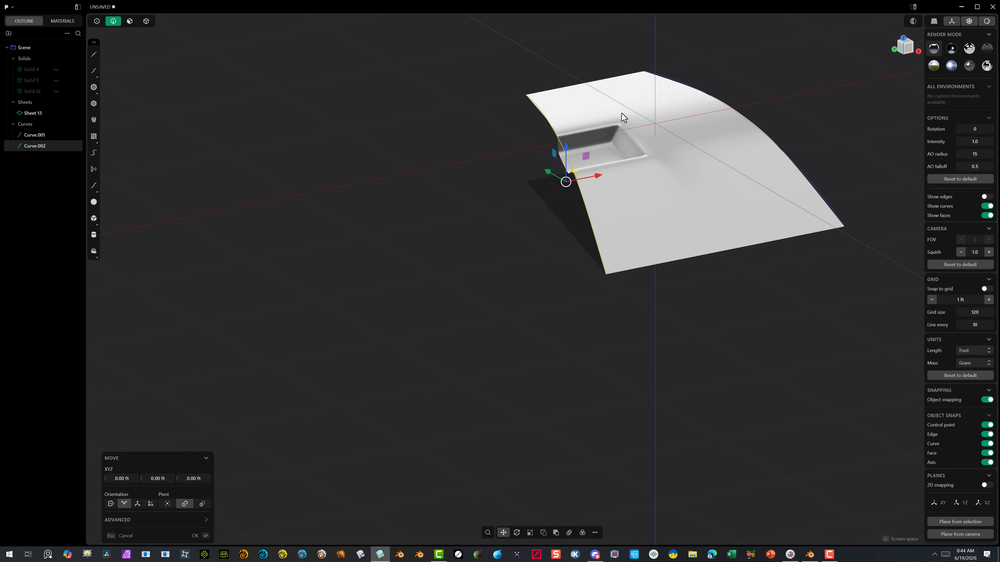
left_click(763, 82)
left_click(710, 94)
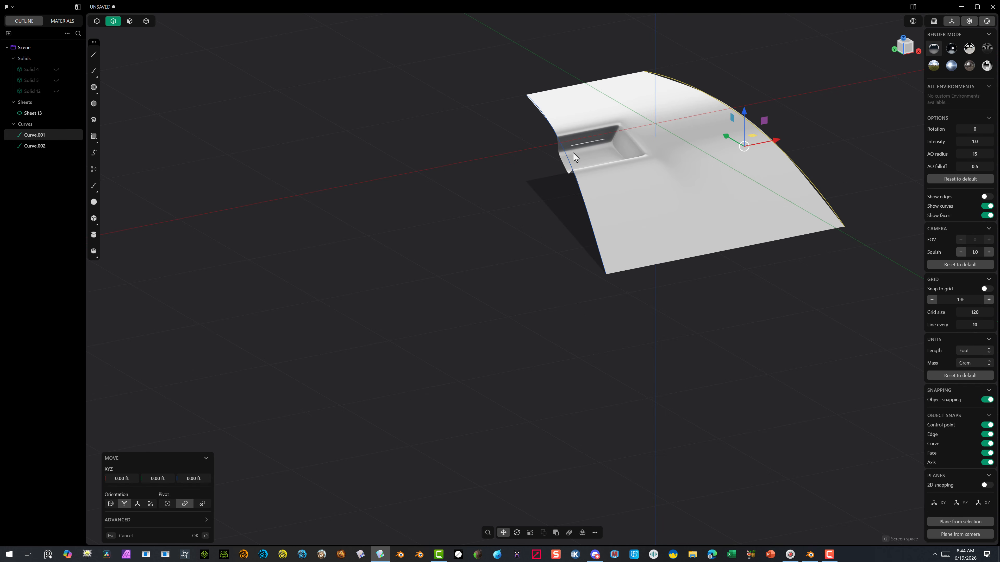
left_click(567, 157, "shift")
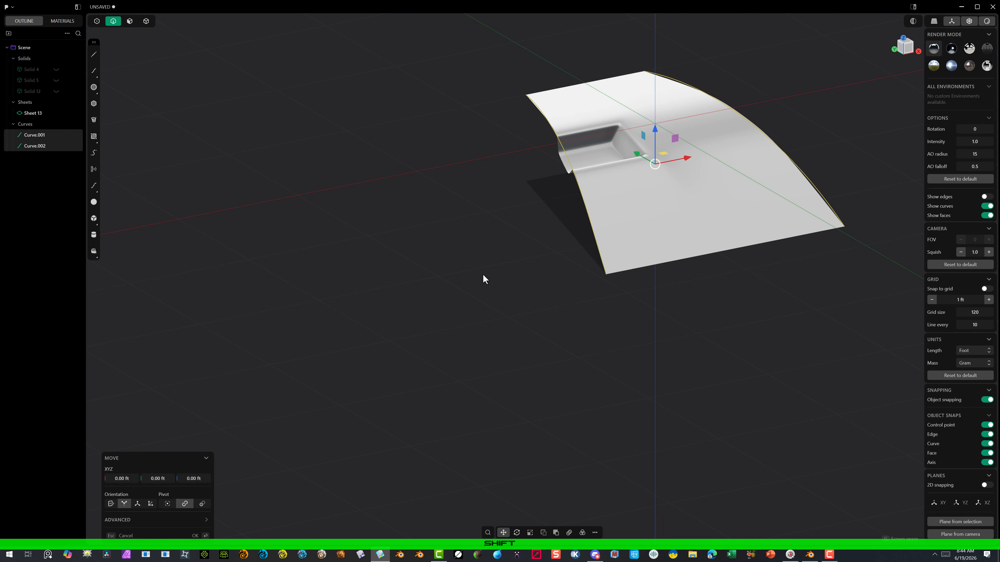
key("l")
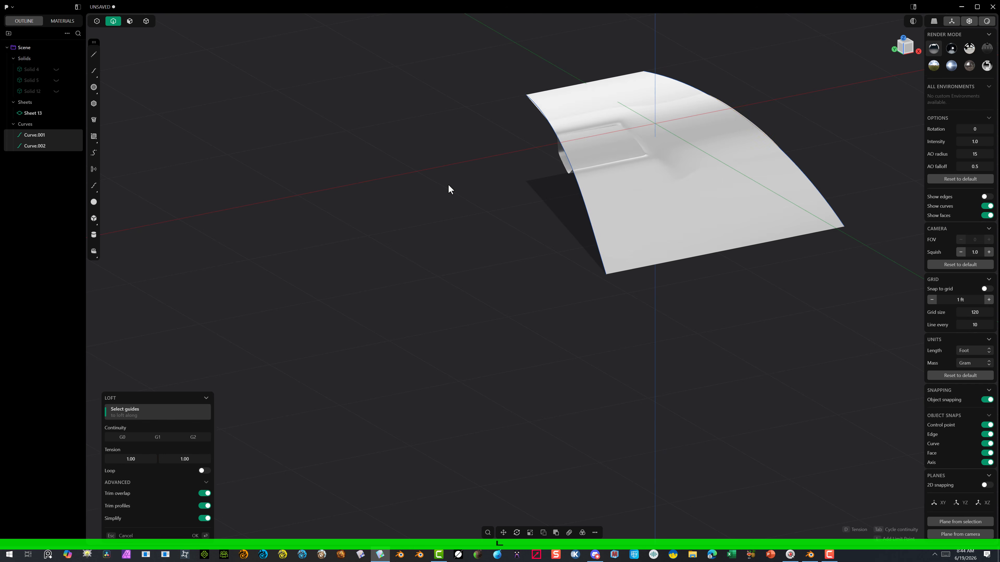
mouse_move(446, 190)
middle_mouse_down()
mouse_move(520, 156)
mouse_move(524, 60)
mouse_move(547, 60)
middle_mouse_up()
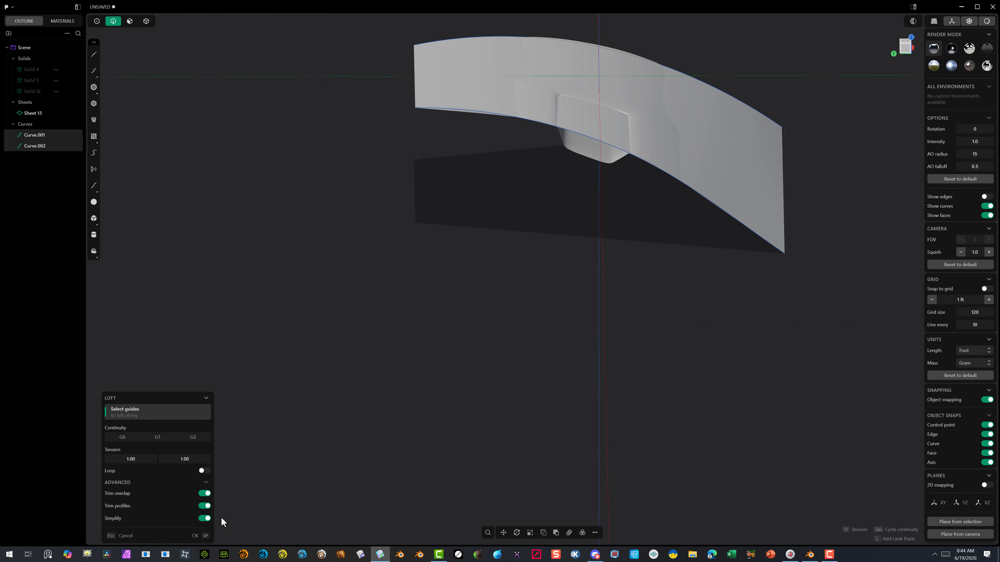
left_click(202, 536)
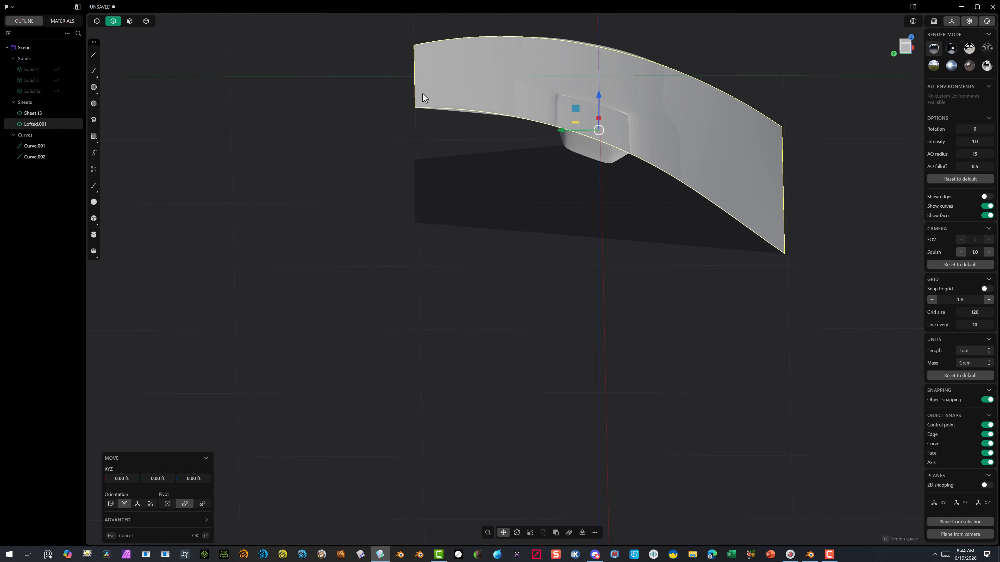
Thicken the lofted sheet into a solid with a thickness of about 0.0088 ft on one side
left_click(595, 532)
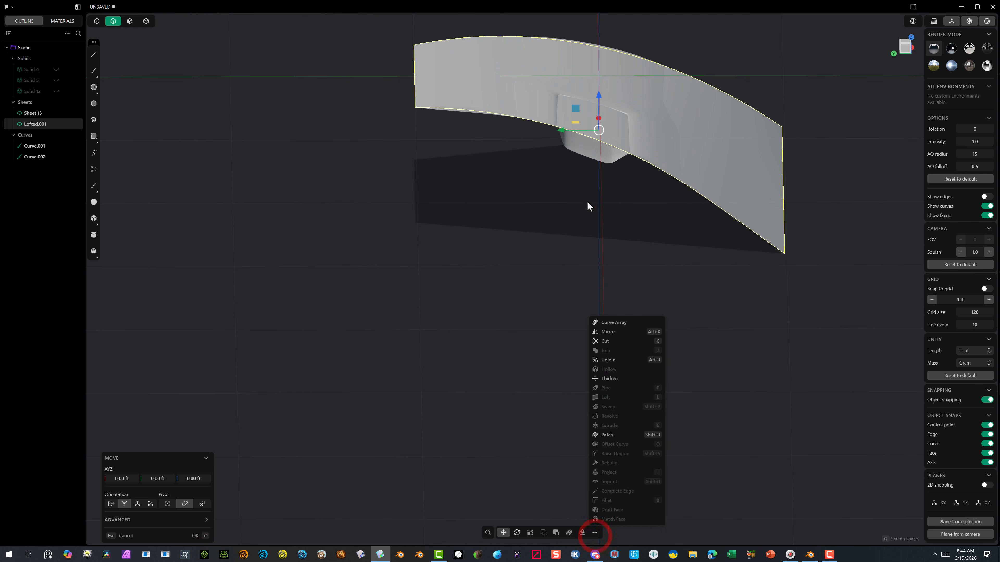
left_click(619, 379)
middle_click_drag(607, 221, 612, 71)
left_click_drag(643, 98, 642, 99)
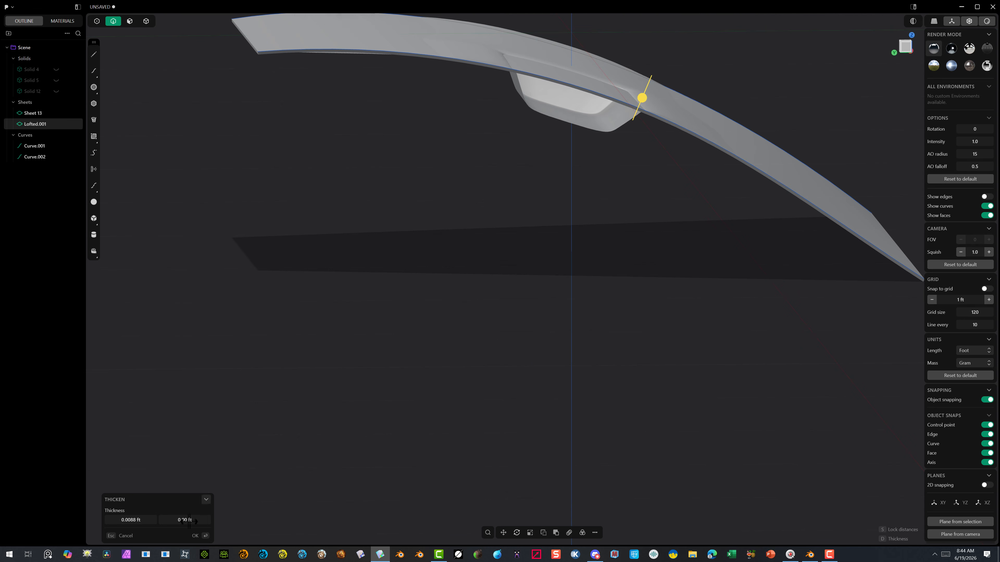
left_click(193, 536)
middle_click_drag(431, 226, 423, 232)
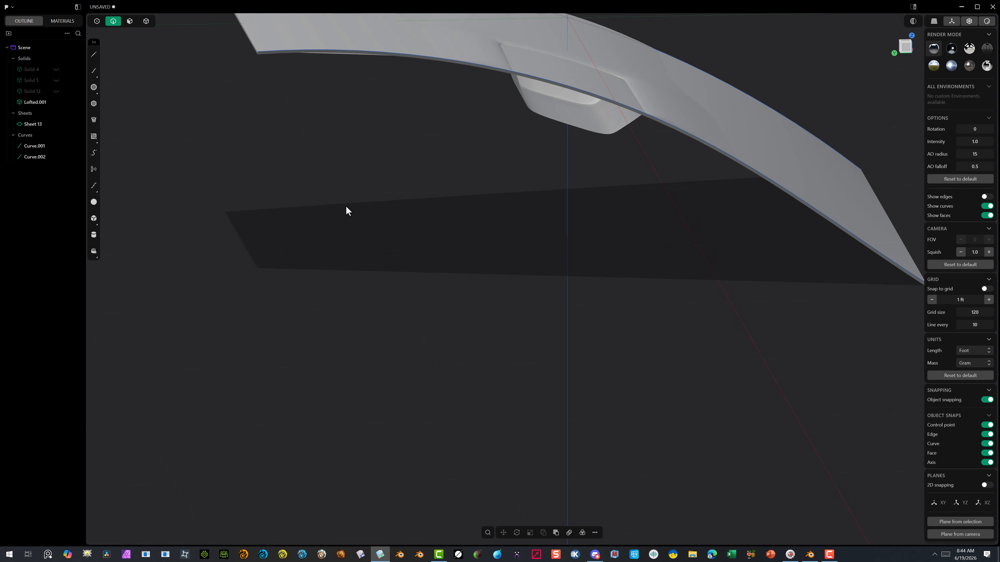
scroll(320, 261, "down", 6)
middle_click_drag(324, 261, 324, 294)
scroll(325, 292, "up", 2)
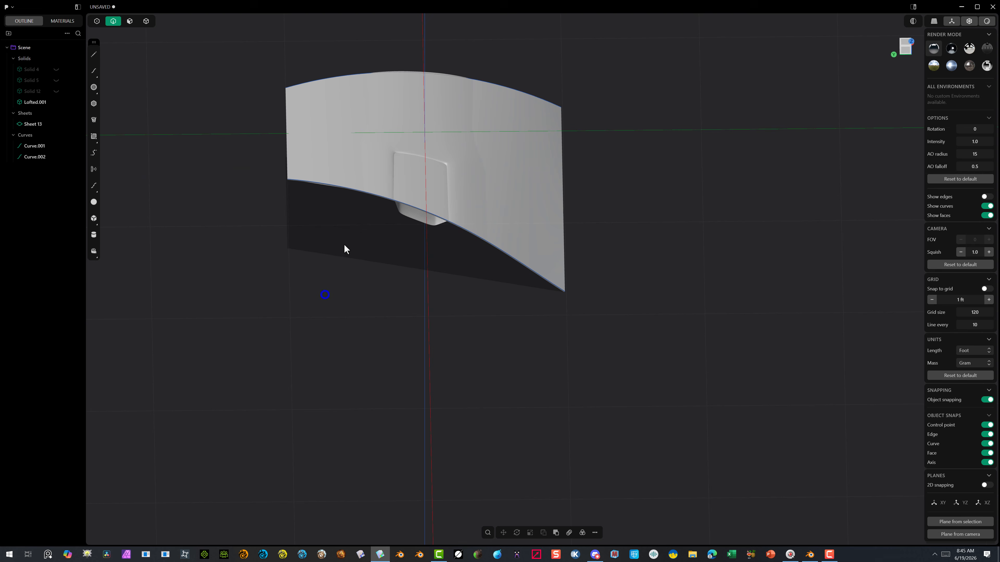
left_click(422, 222)
key("shift+e")
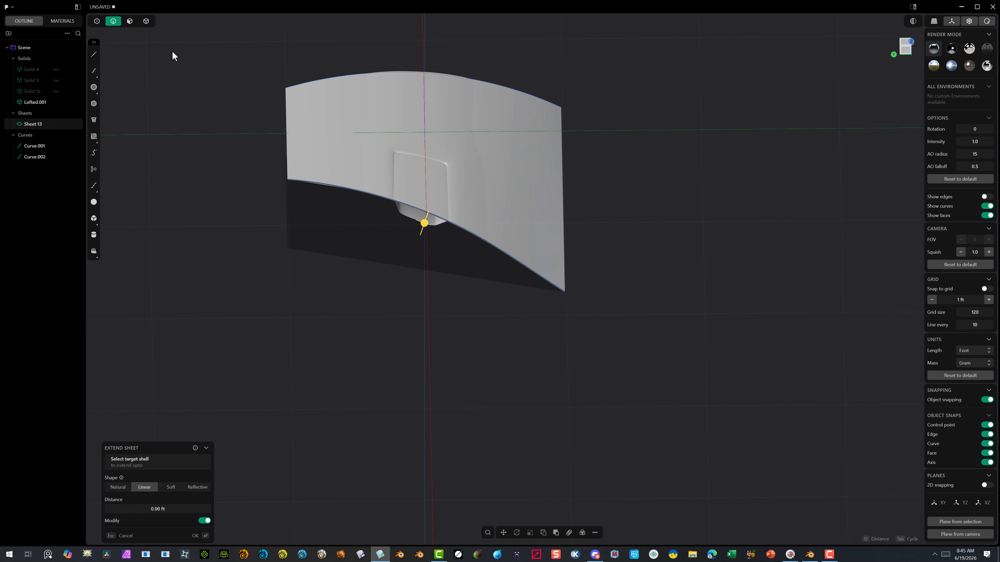
left_click(195, 537)
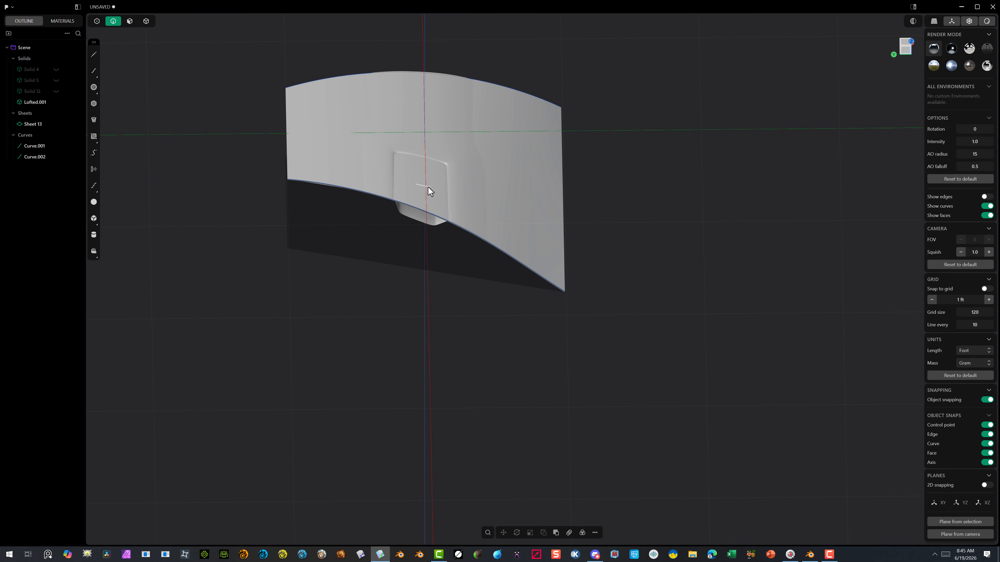
In the top view, draw a corner rectangle over the recess, from outside the sheet's open edge to the recess's far inner corner
left_click(907, 48)
left_click(910, 35)
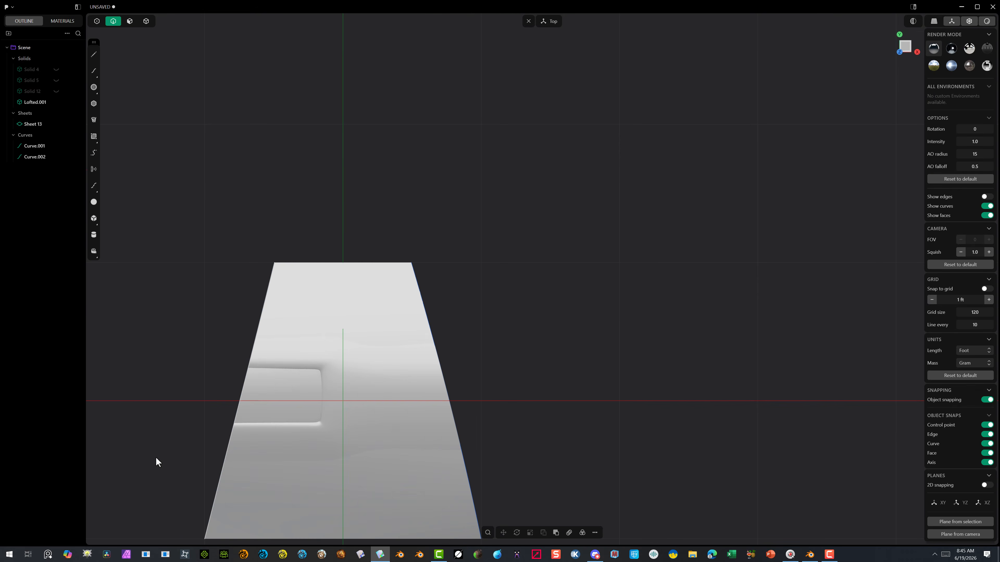
middle_click_drag(221, 429, 409, 294, "shift")
scroll(466, 204, "up", 4)
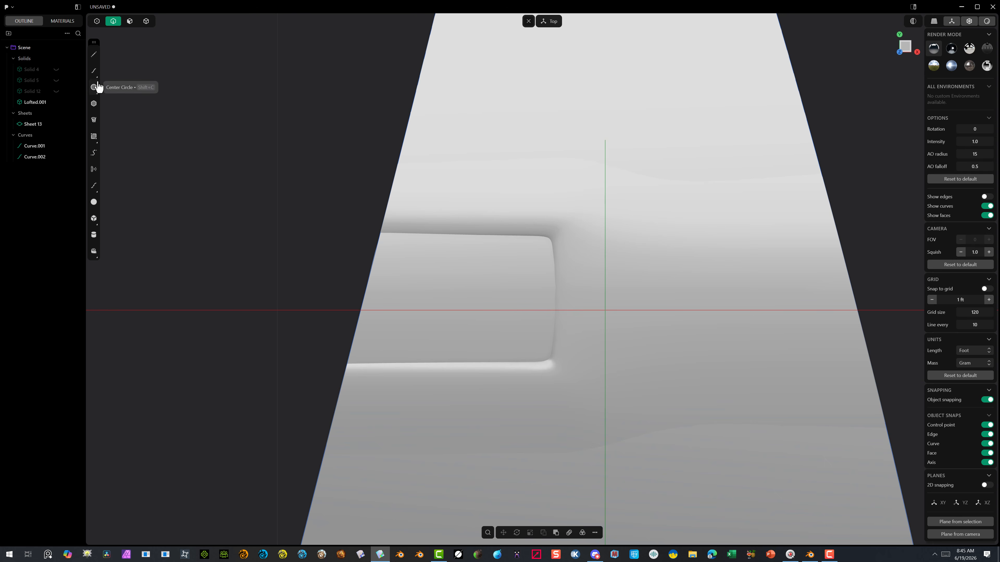
left_click(95, 138)
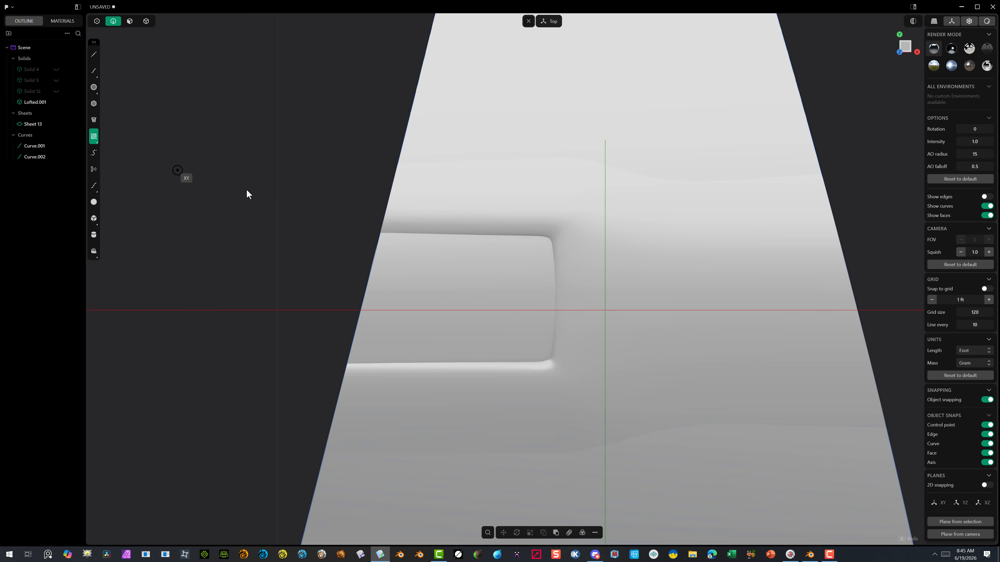
left_click(313, 232)
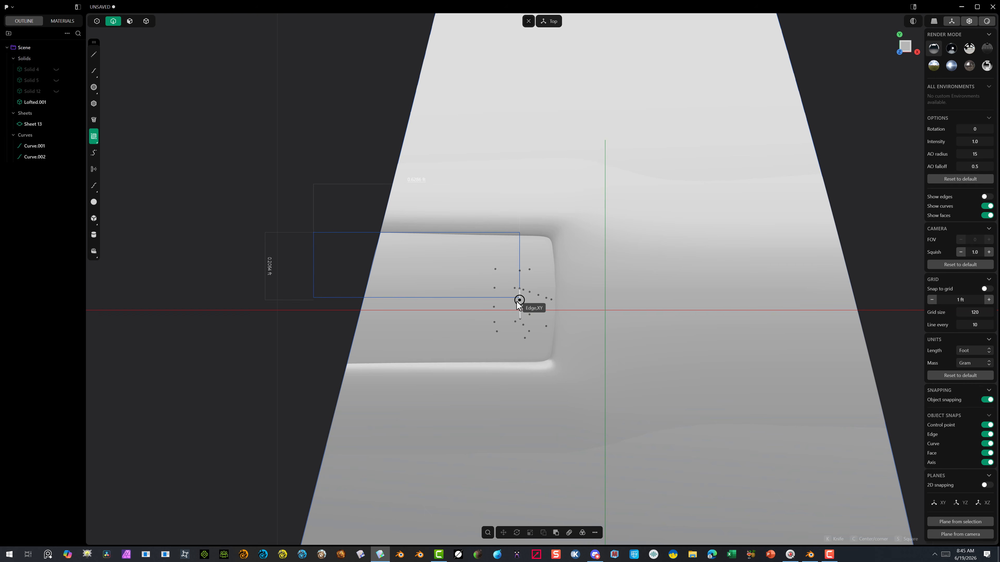
left_click(553, 365)
key("g")
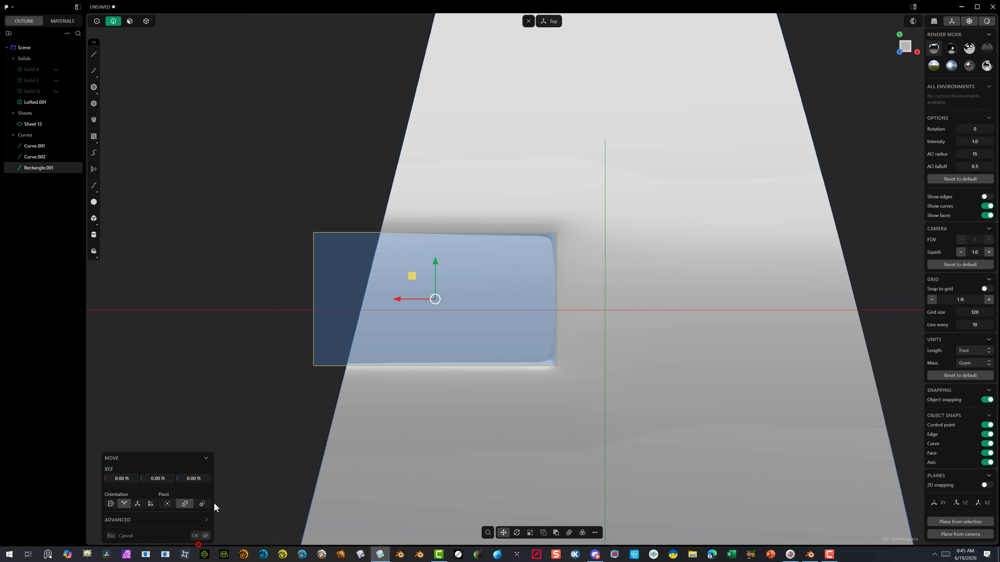
Move the rectangle's two lower corner control points 0.0119 ft along Y to match the recess's lower border
left_click(97, 21)
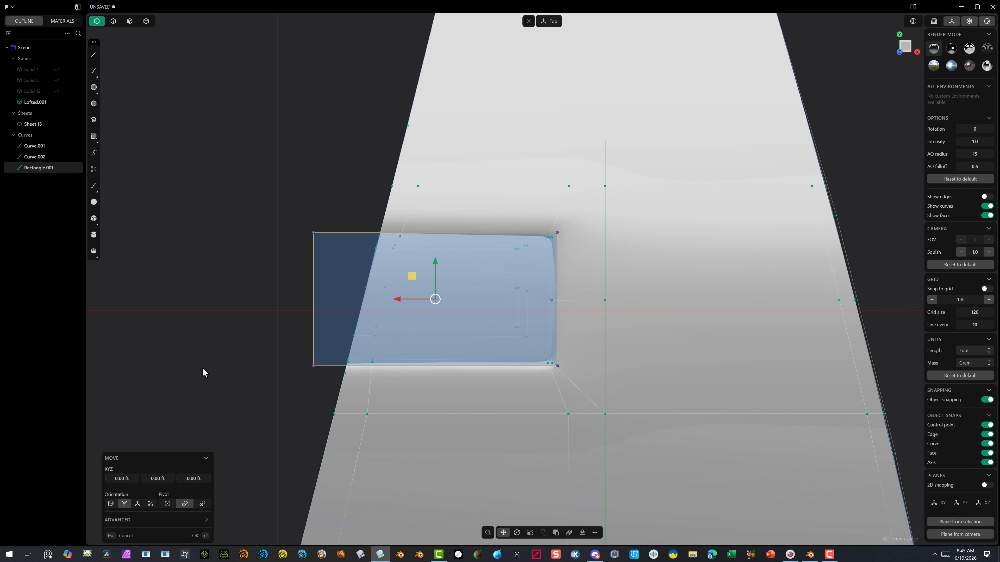
left_click_drag(208, 357, 629, 414)
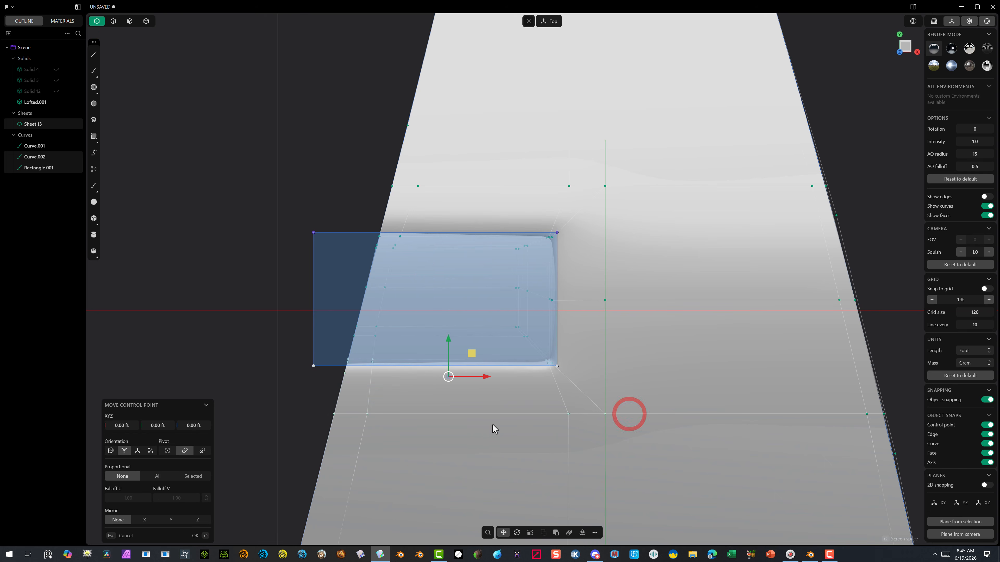
left_click(294, 389)
left_click(313, 366)
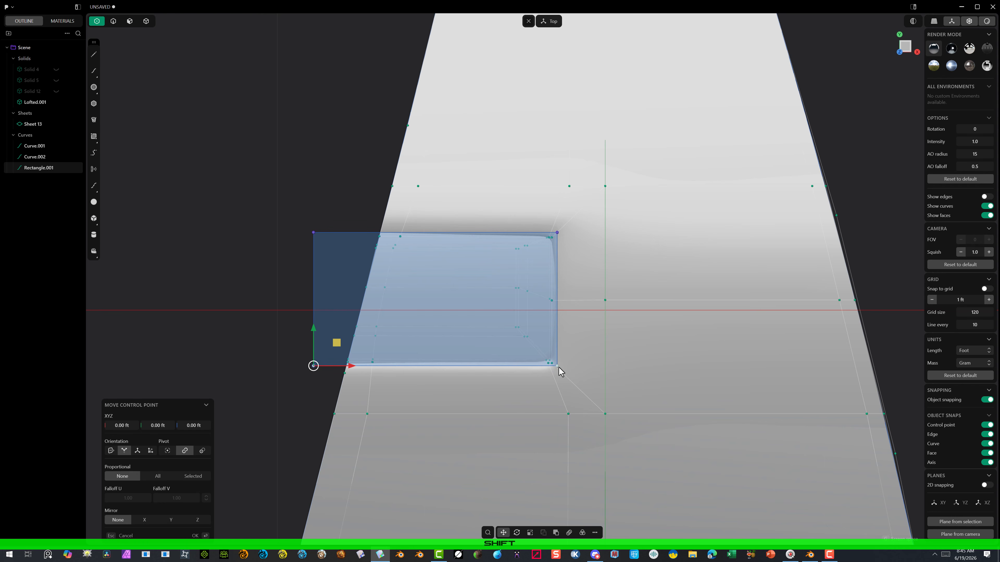
left_click(556, 367, "shift")
left_click_drag(437, 330, 436, 326)
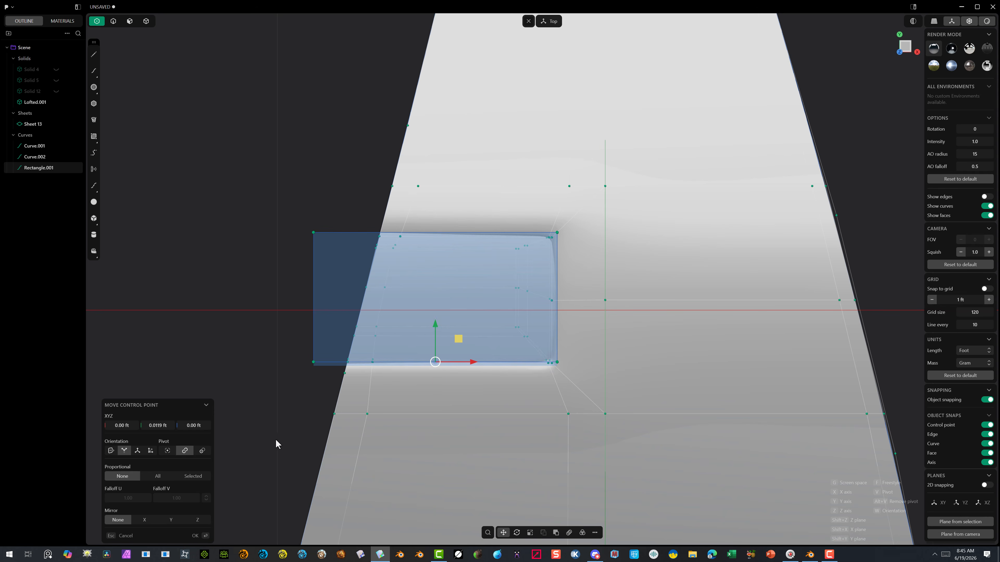
left_click(279, 361)
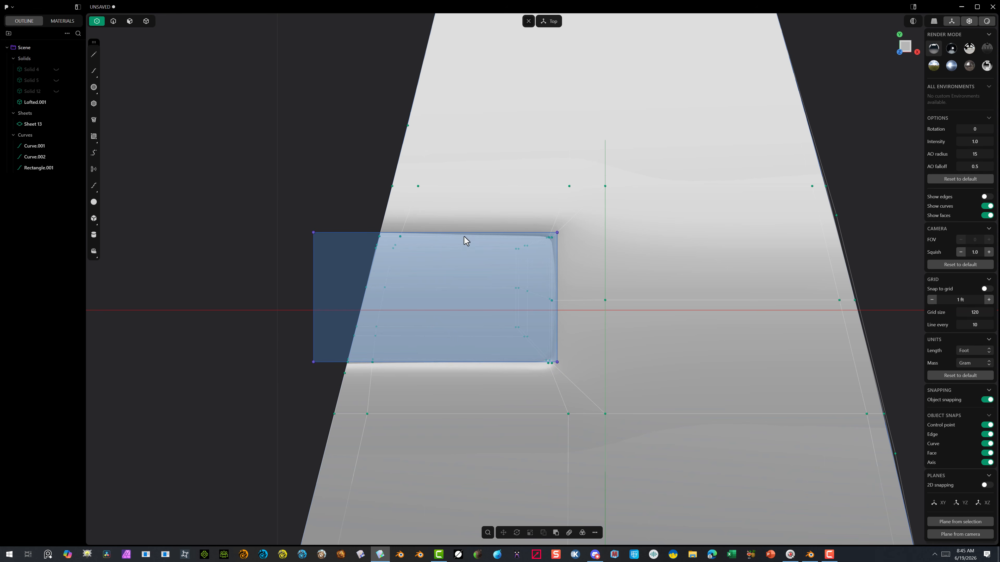
left_click(113, 22)
left_click(339, 227)
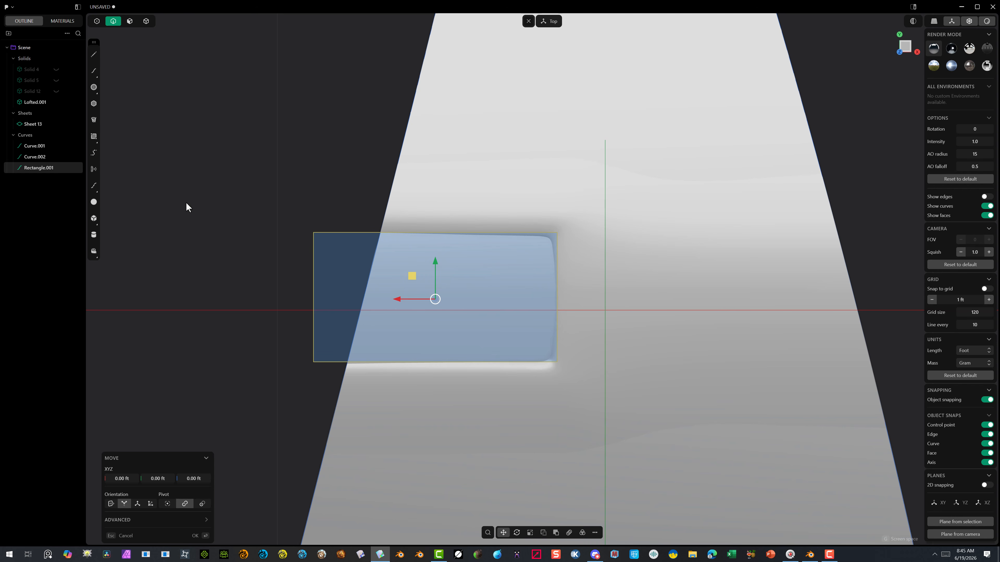
left_click(165, 391)
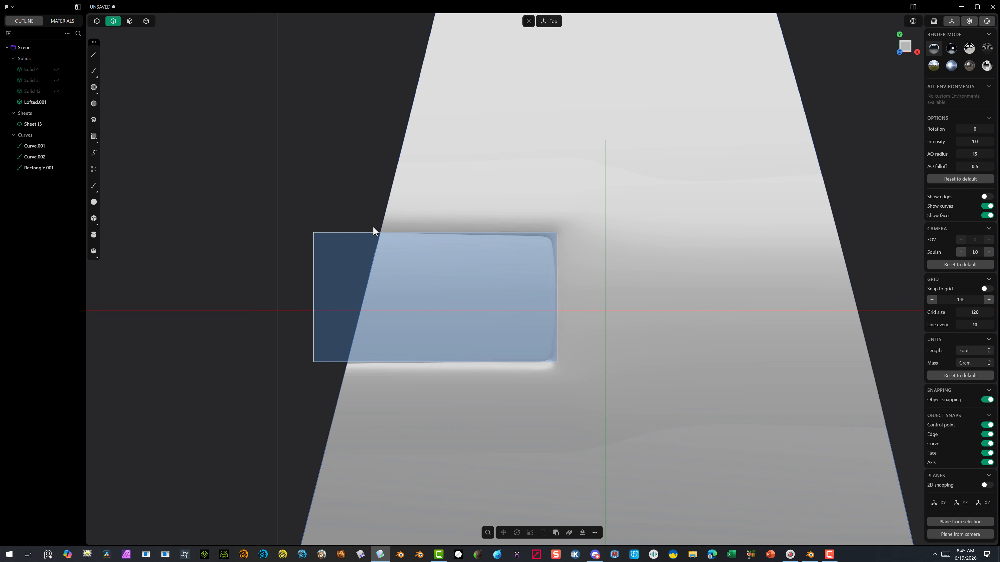
Move the rectangle's two upper corner control points -0.0064 ft along Y to match the recess's upper border
left_click(97, 21)
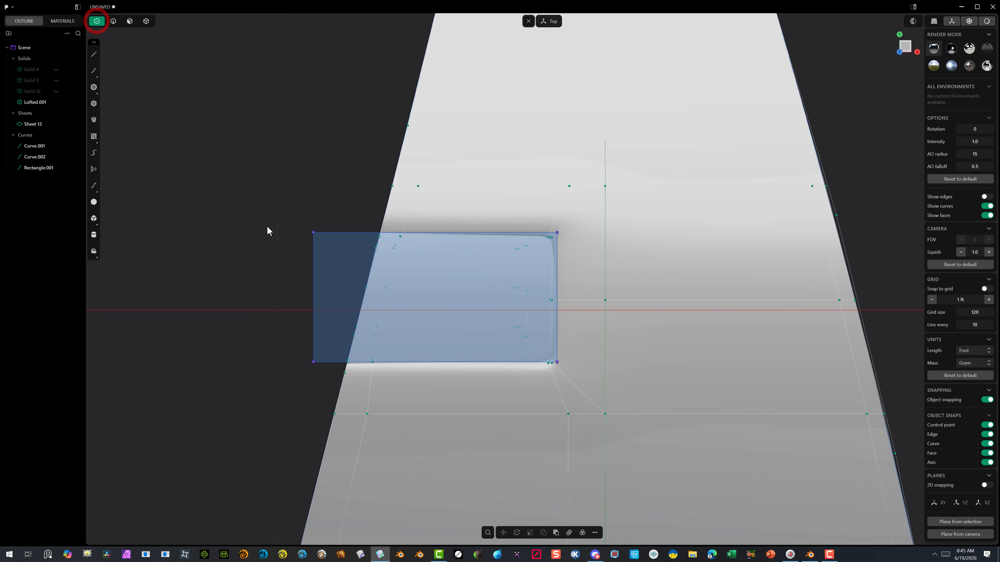
left_click(557, 232)
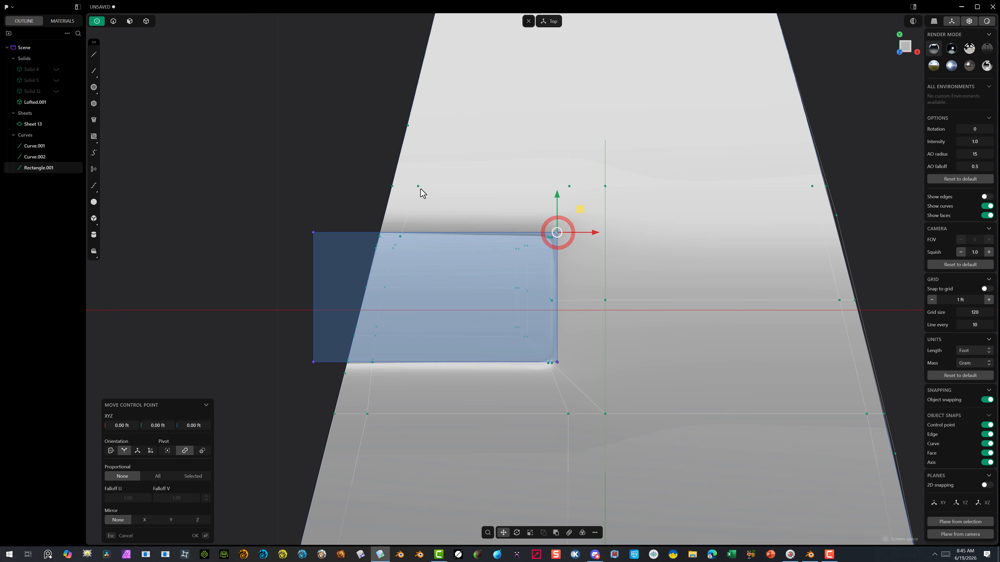
left_click(310, 233, "shift")
left_click_drag(435, 195, 433, 196)
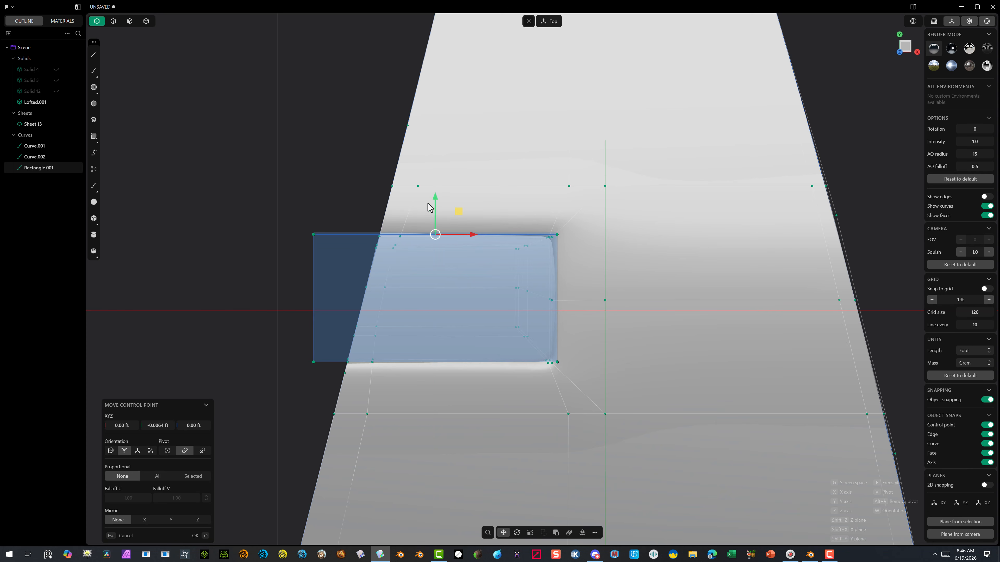
left_click(203, 534)
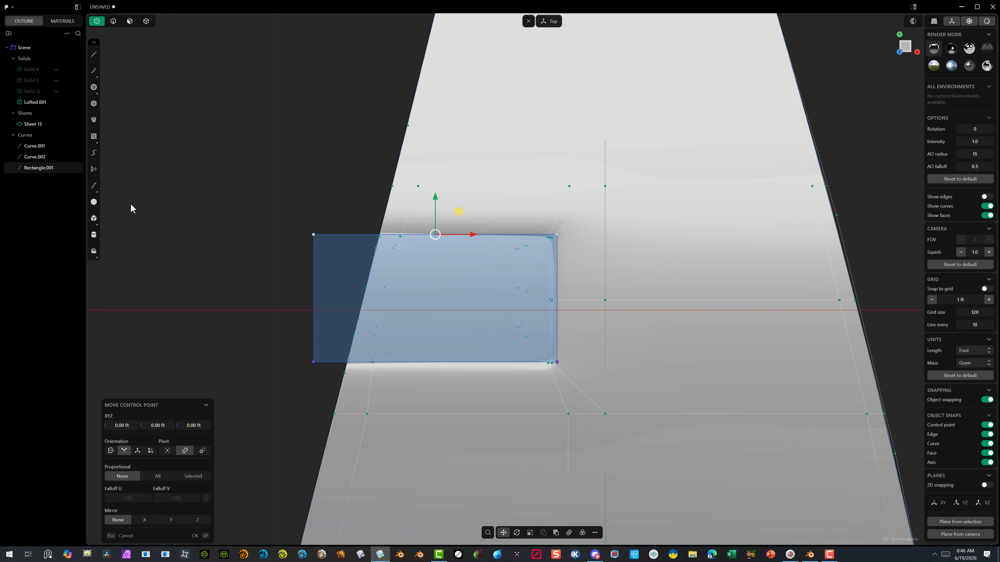
left_click(195, 537)
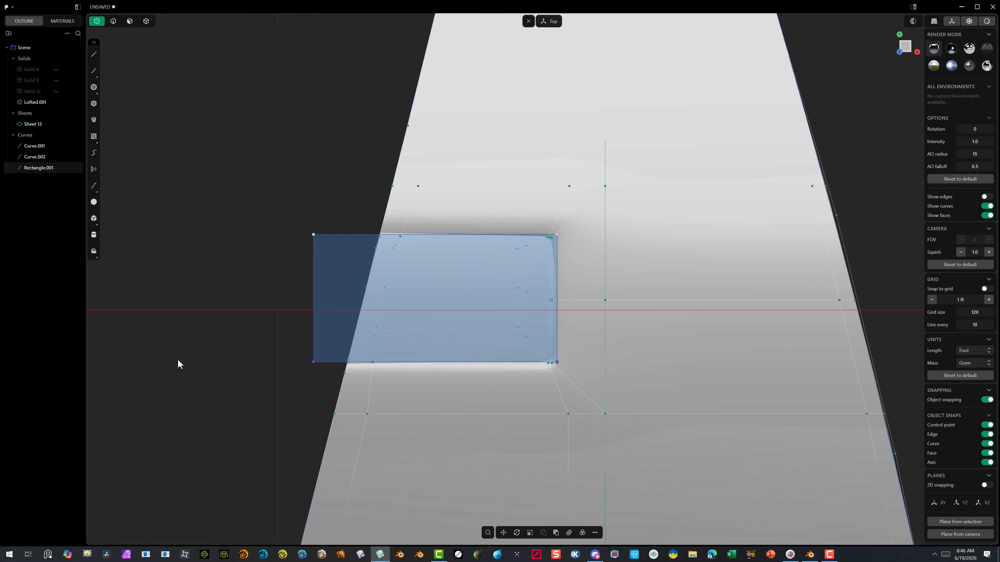
left_click(177, 359)
Extrude the rectangle's region 0.3035 ft down through the lofted solid as a separate block
left_click(129, 23)
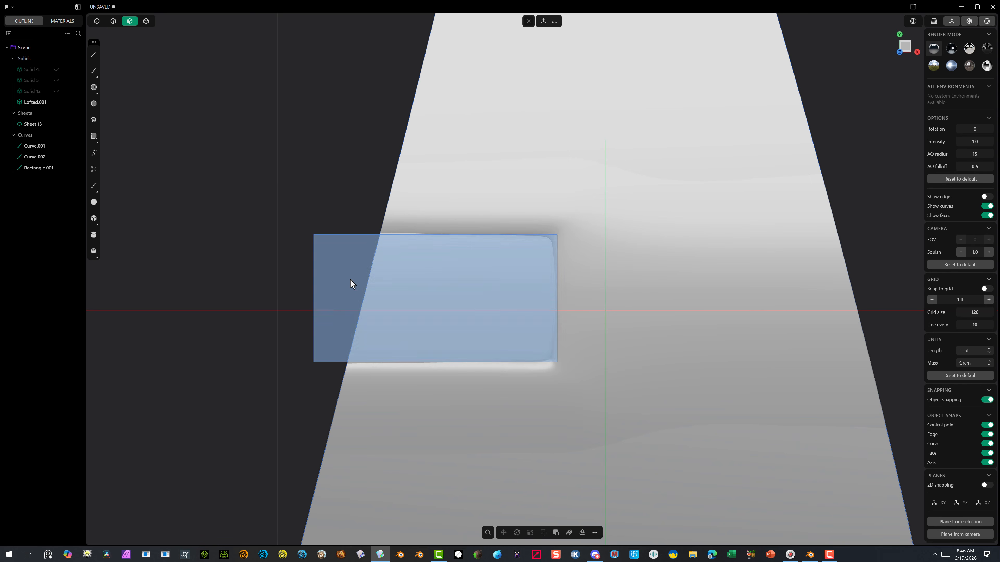
left_click(346, 299)
key("e")
middle_click_drag(278, 352, 374, 227)
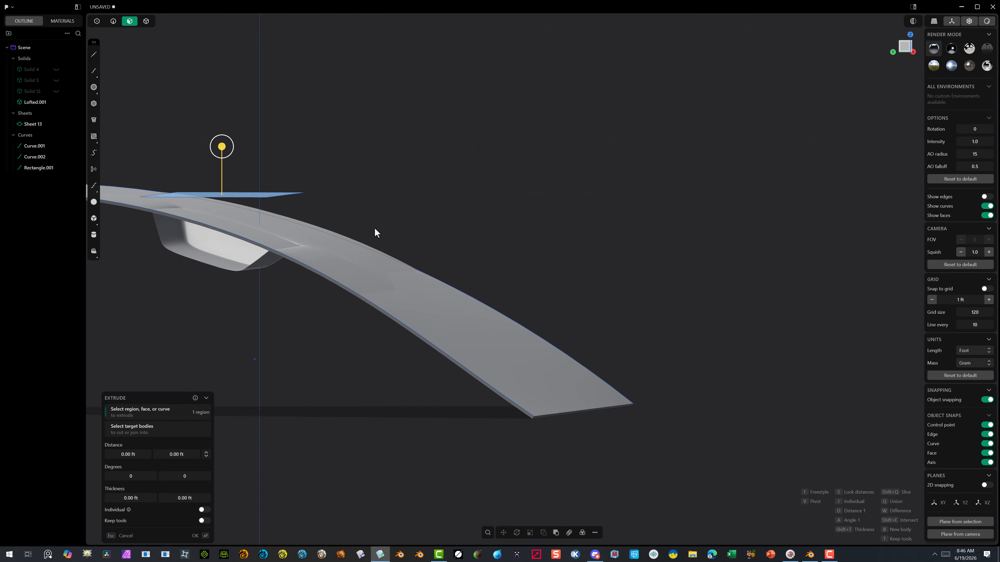
left_click(905, 46)
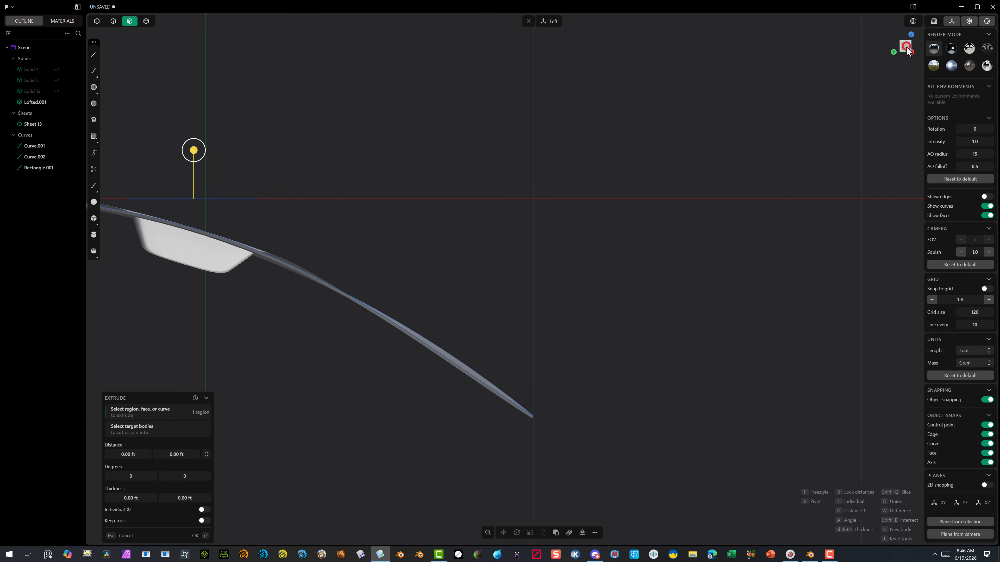
left_click_drag(193, 150, 193, 249)
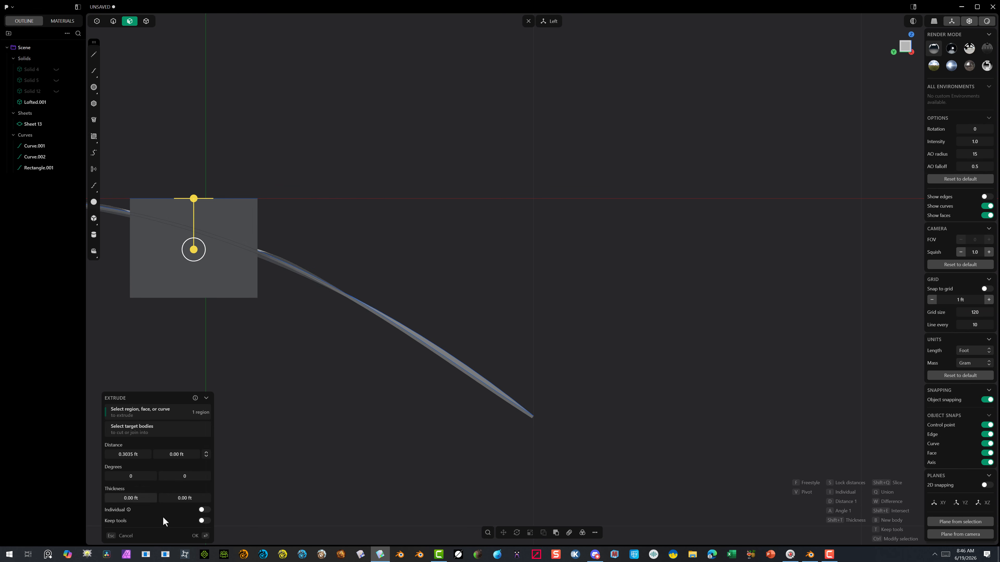
left_click(195, 536)
Fillet the block's two inner vertical edges to round them like the recess's corners
middle_click_drag(436, 125, 411, 153)
left_click(220, 336)
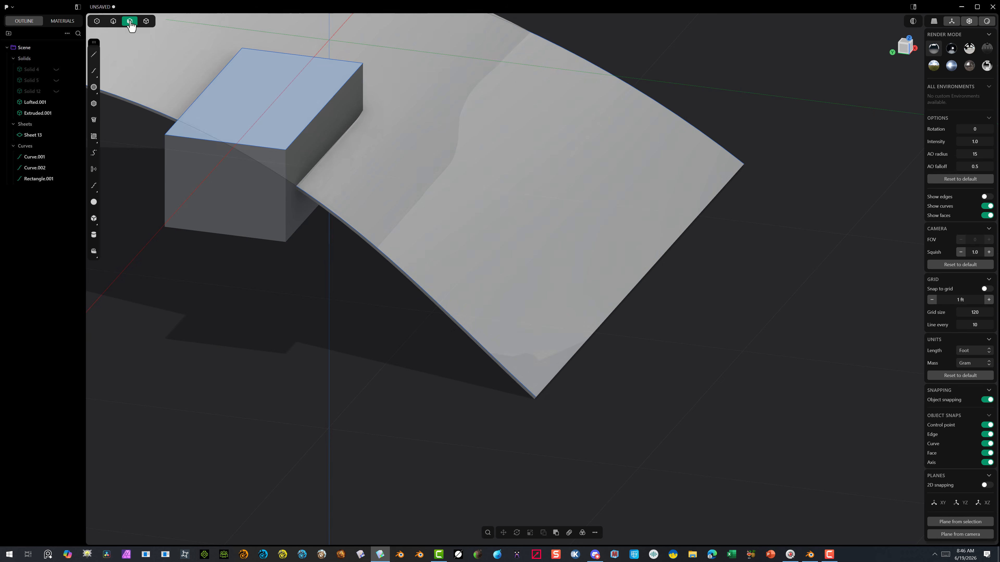
left_click(113, 21)
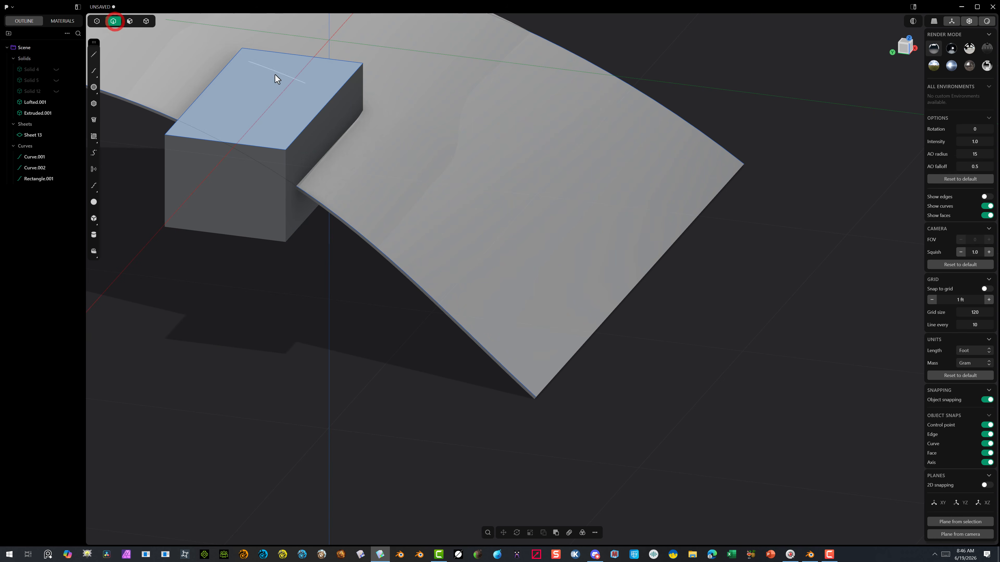
left_click(361, 94)
key("f")
middle_click_drag(353, 100, 412, 96)
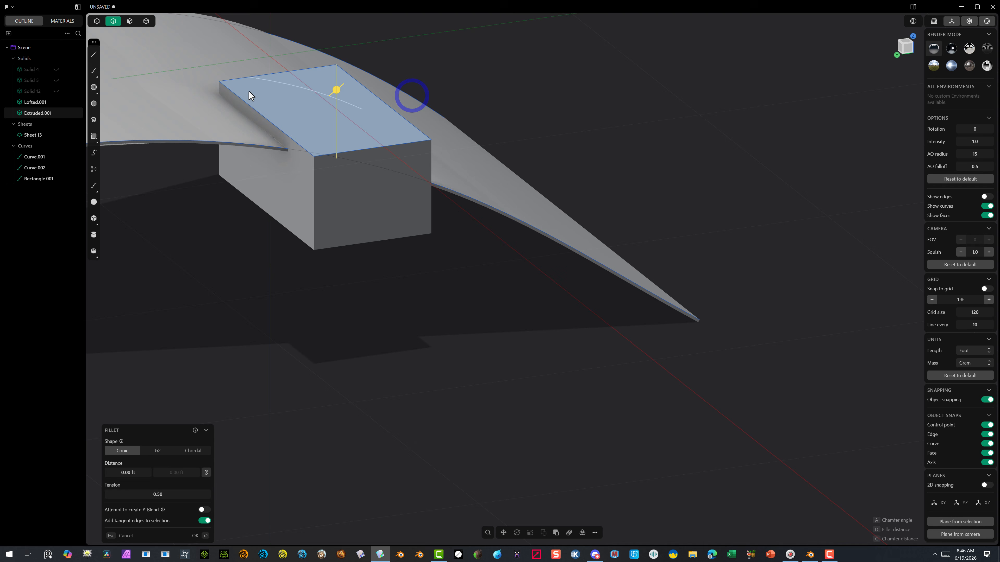
left_click(219, 90, "shift")
left_click_drag(220, 92, 189, 100)
middle_click_drag(189, 100, 270, 91)
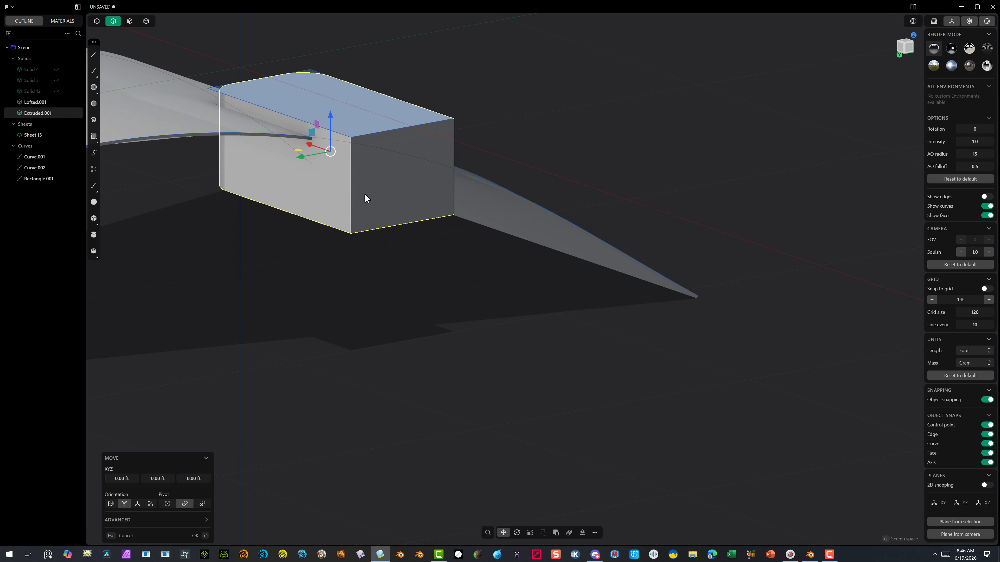
Rotate the block about X to follow the sheet's slope, and move it 0.004 ft along Y and 0.0087 ft along Z
left_click(912, 49)
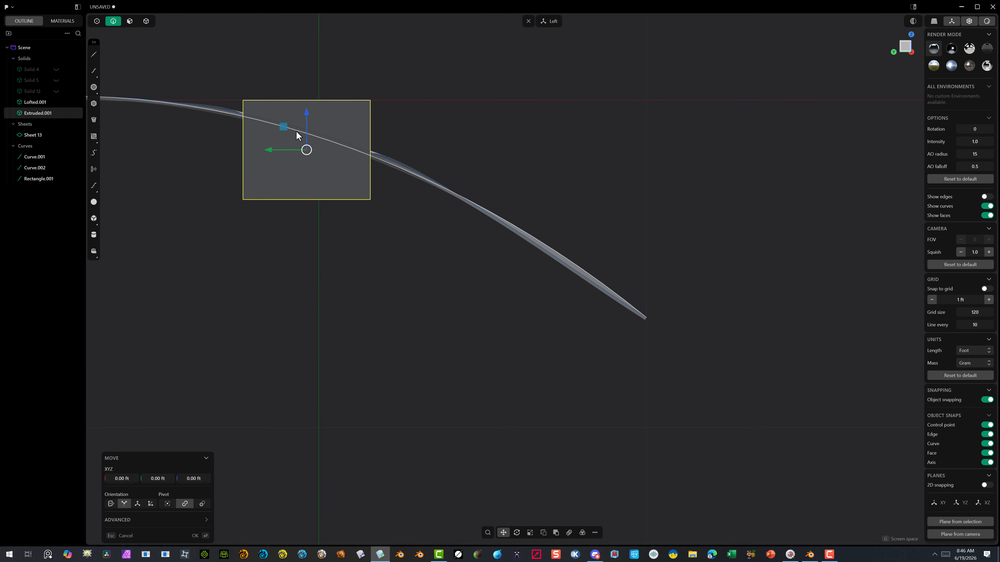
key("r")
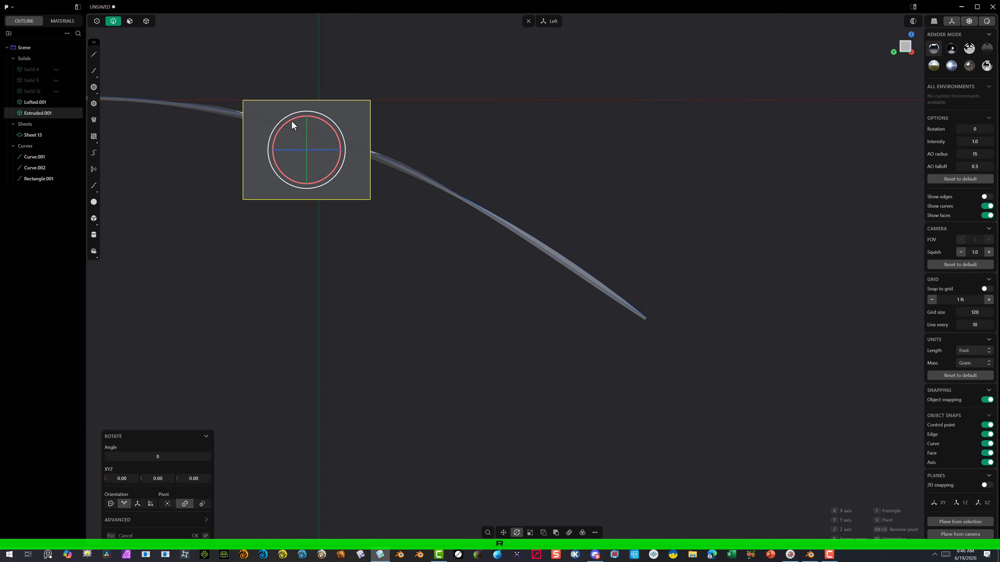
left_click_drag(291, 121, 337, 132)
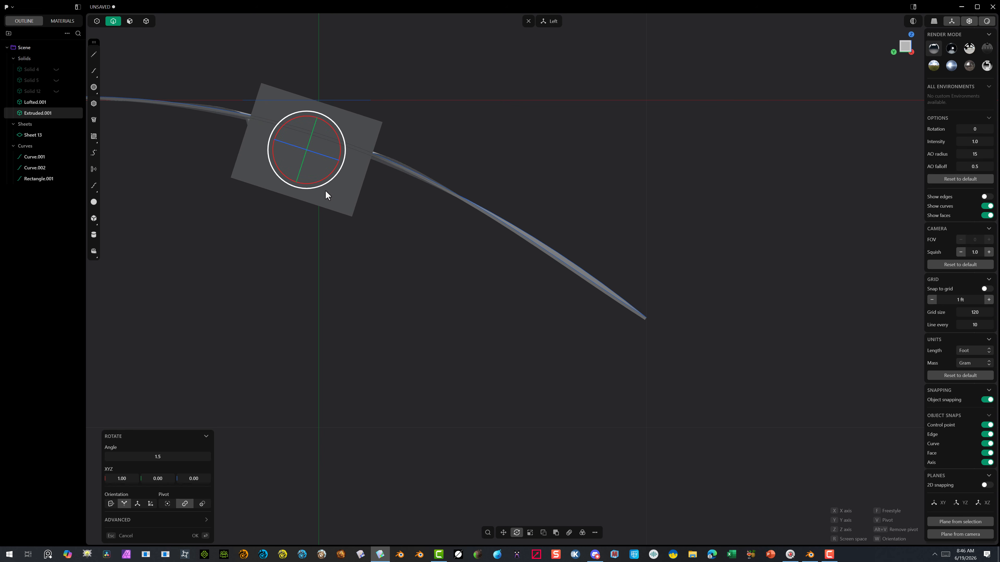
key("g")
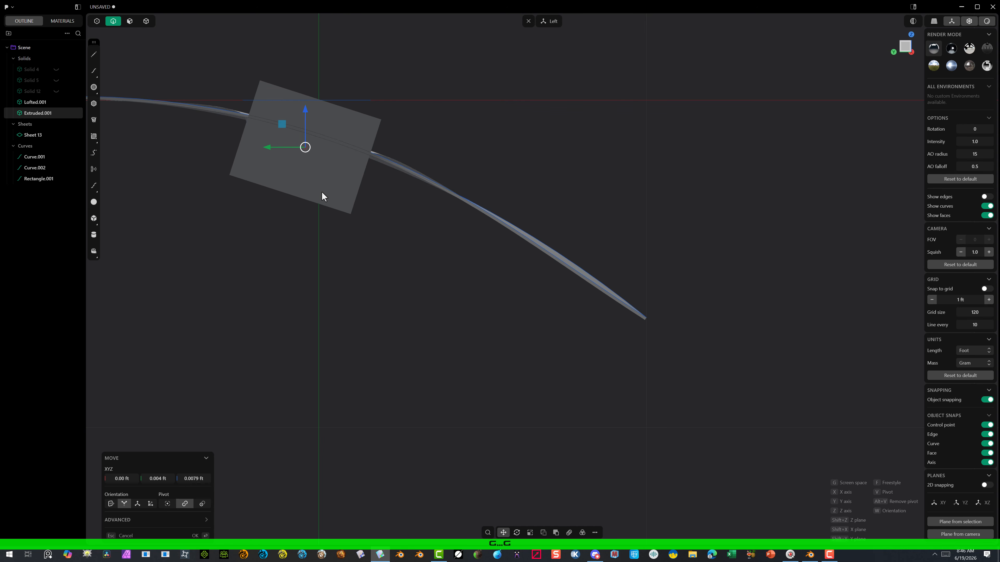
middle_click_drag(321, 191, 283, 190)
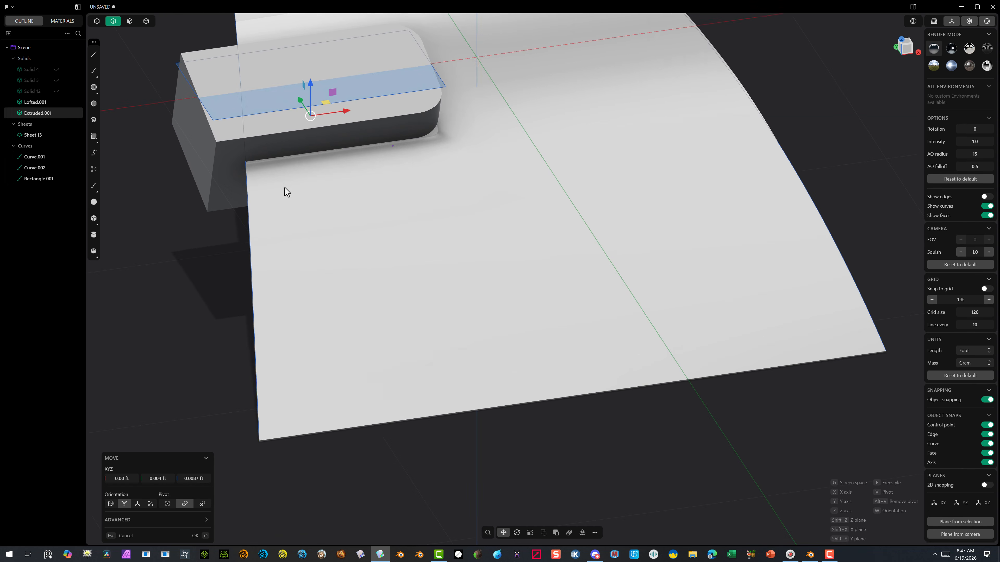
Shift the block over the recess by 0.0126 ft along X, -0.0118 ft along Y and another 0.0156 ft along X
left_click(346, 112)
middle_click_drag(346, 112, 421, 138)
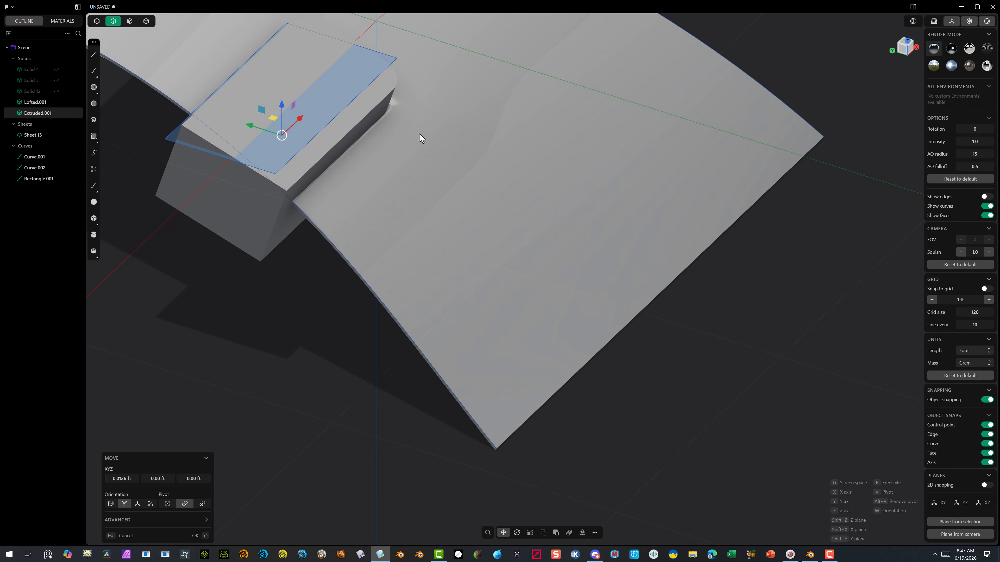
left_click_drag(249, 126, 252, 127)
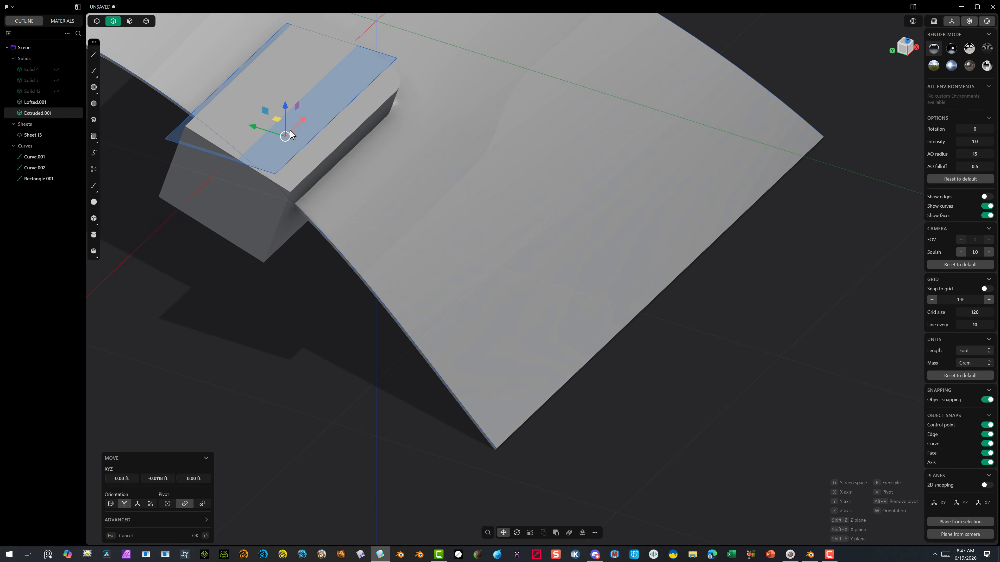
left_click(305, 123)
middle_click_drag(306, 118, 534, 110)
scroll(343, 78, "down", 5)
scroll(357, 107, "up", 3)
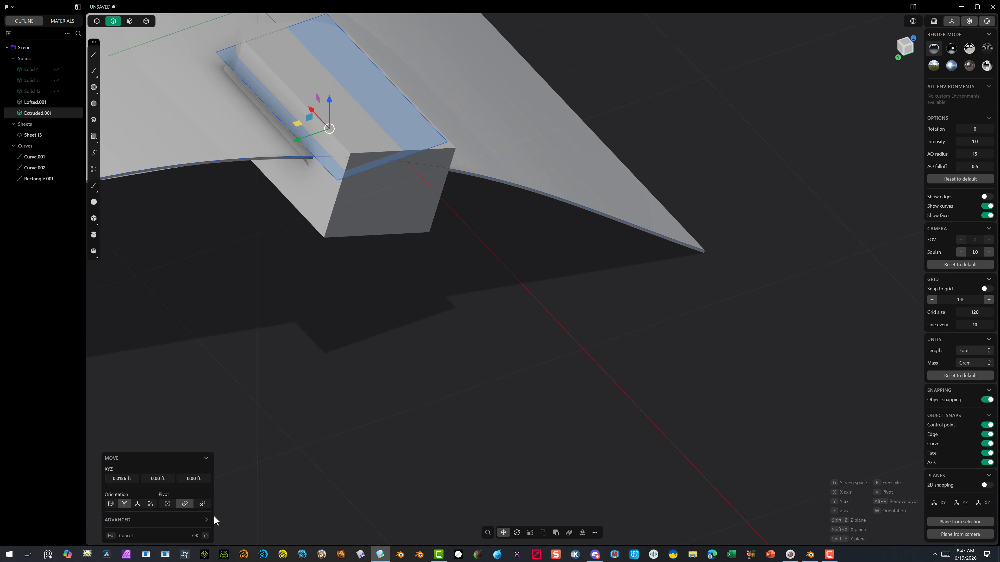
left_click(195, 536)
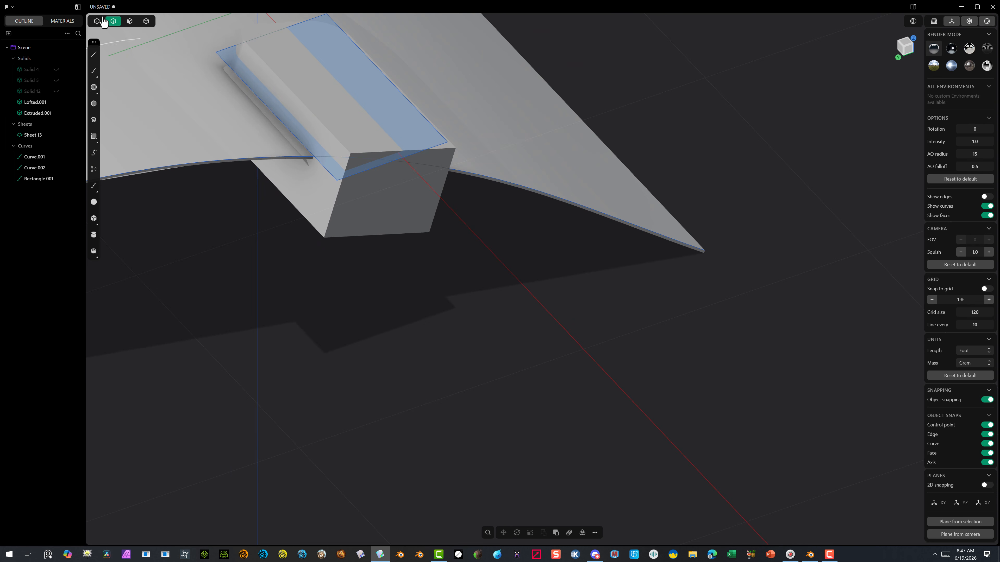
Delete the rectangle curve that was used for the block's extrusion
left_click(365, 174)
key("g")
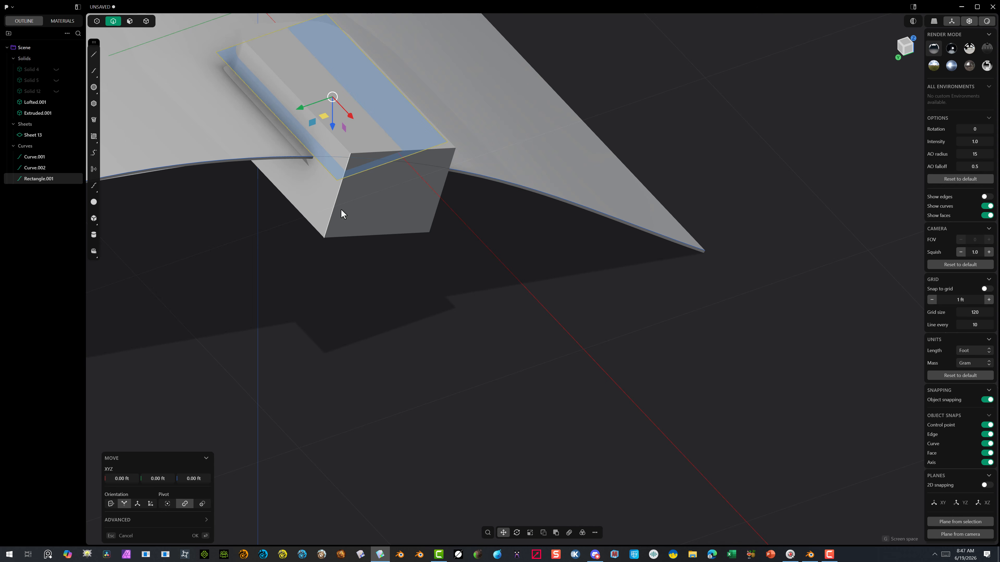
key("Delete")
Offset the block's top face downward so it sits just above the lofted surface
middle_click_drag(364, 203, 312, 157)
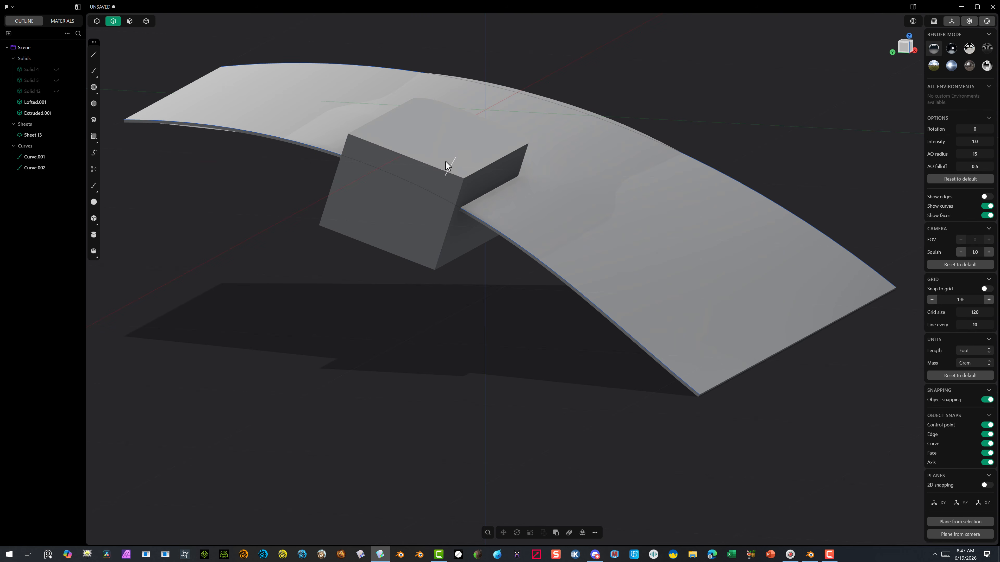
left_click(130, 21)
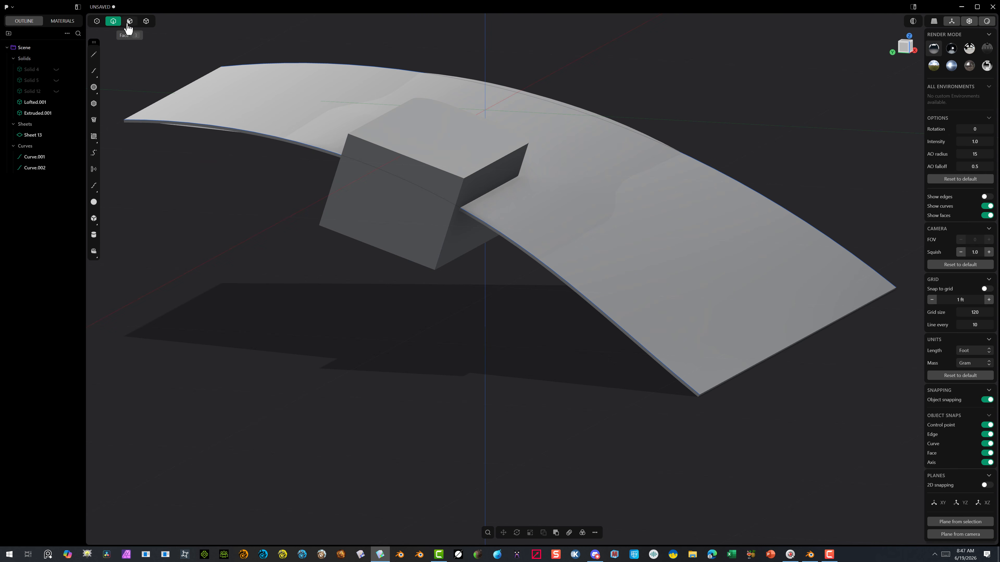
left_click(470, 141)
left_click_drag(457, 107, 448, 126)
left_click(193, 534)
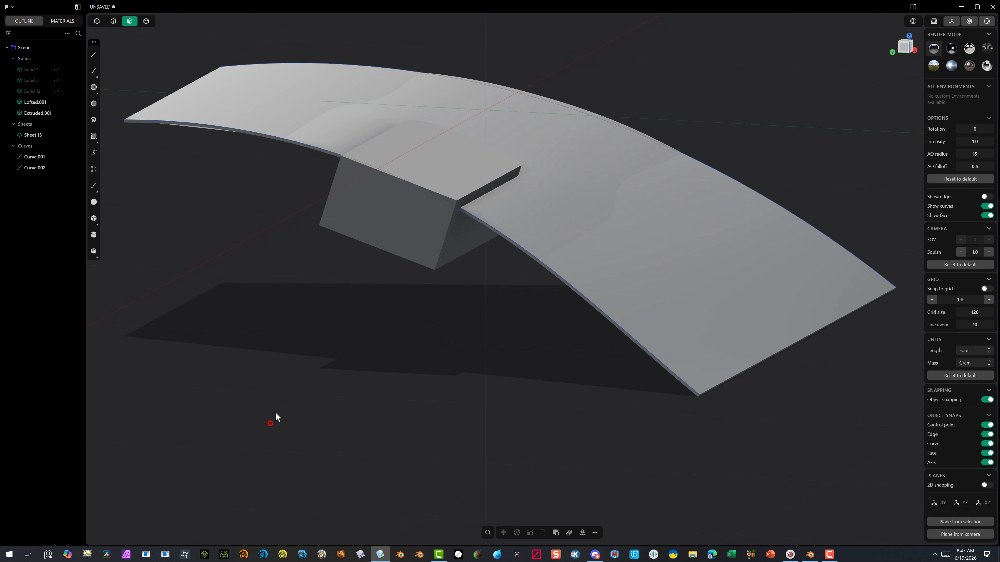
Delete the original imported recessed sheet, keeping the thickened lofted solid and the block
middle_click_drag(340, 322, 596, 196)
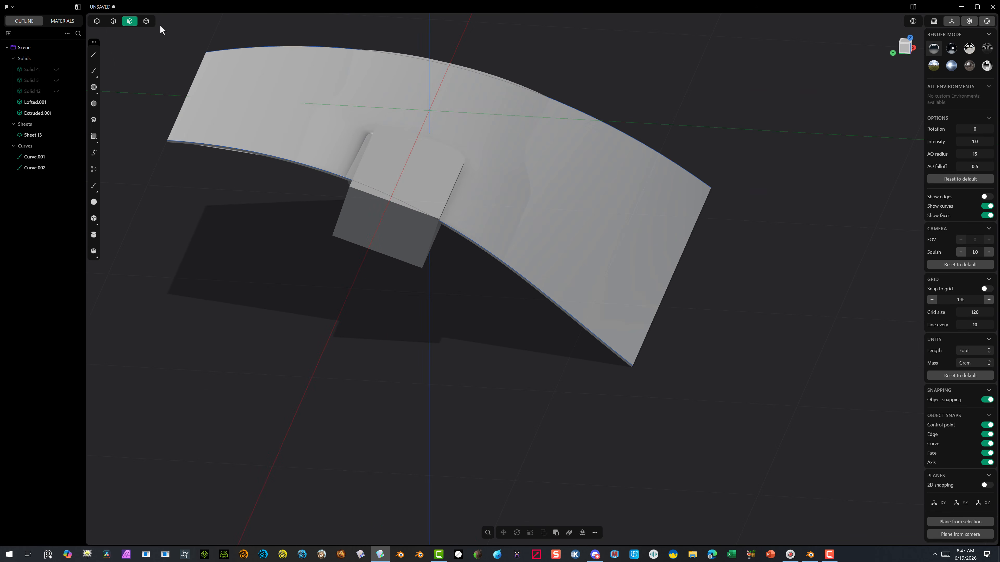
left_click(146, 21)
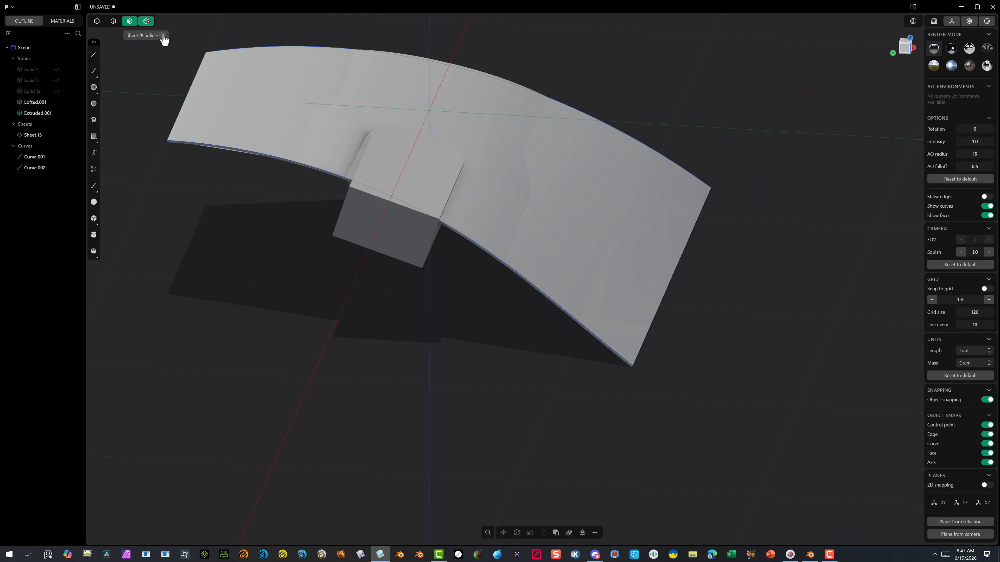
left_click(599, 236)
key("g")
middle_click_drag(500, 427, 565, 344)
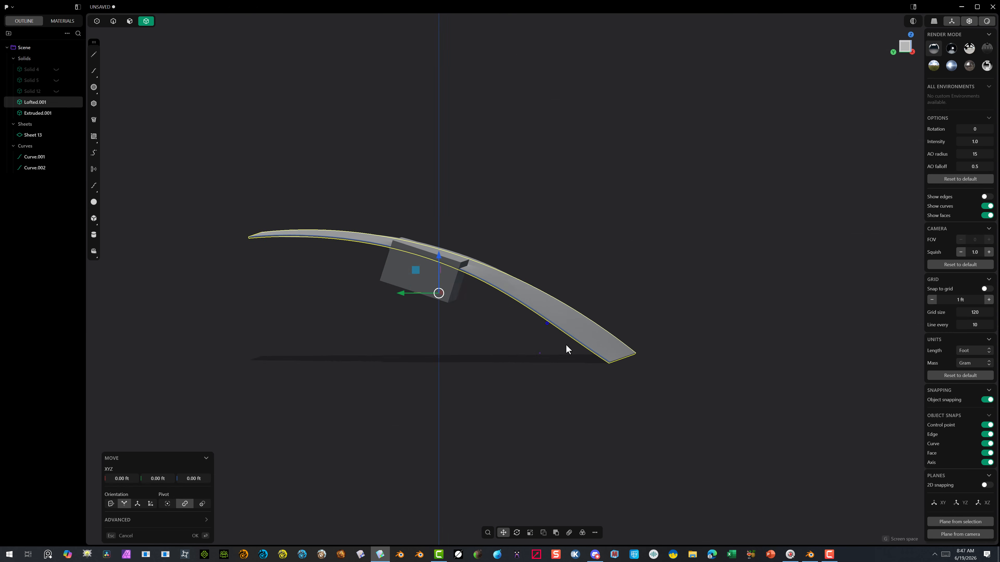
scroll(645, 354, "up", 5)
left_click(670, 287)
left_click(554, 328)
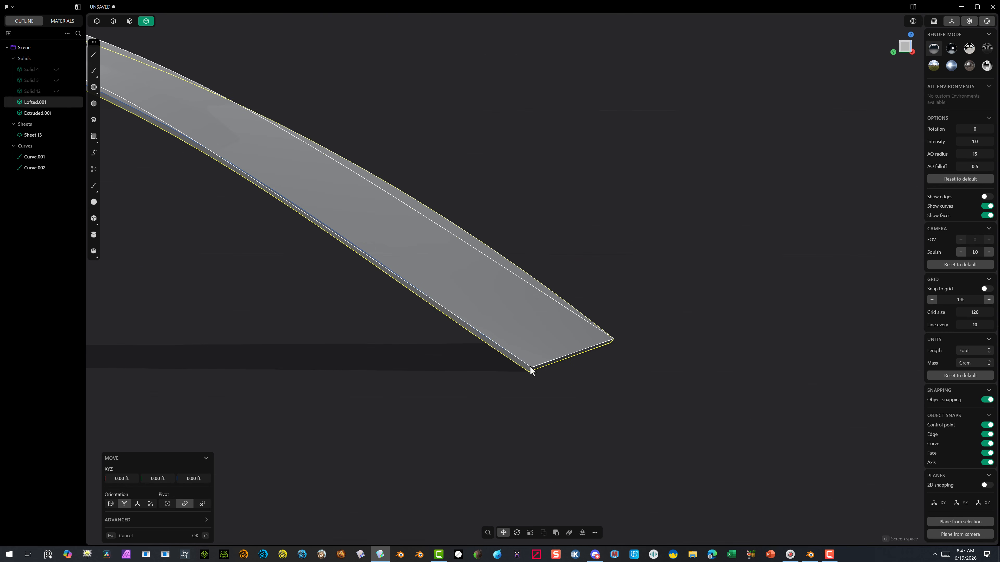
left_click(528, 365)
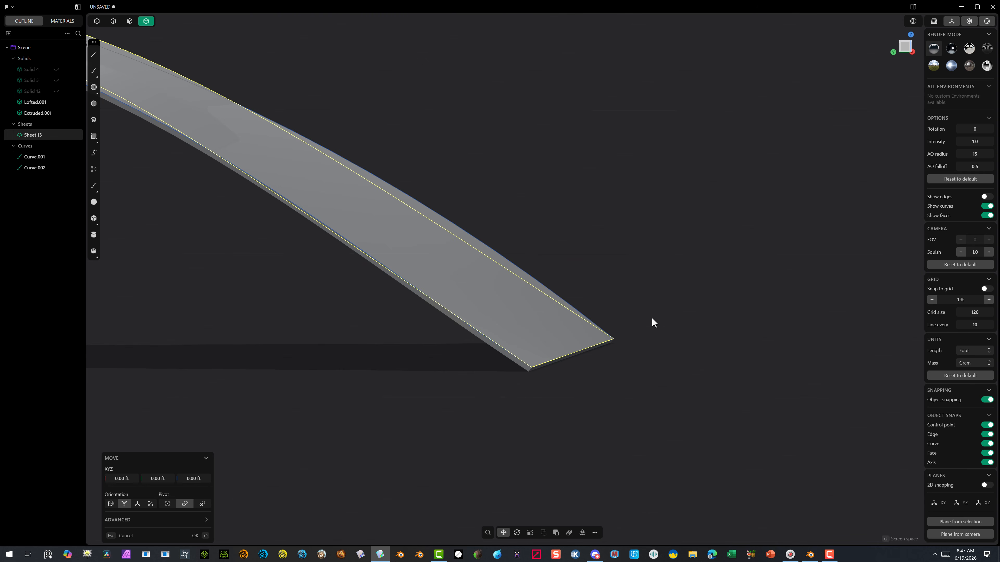
key("Delete")
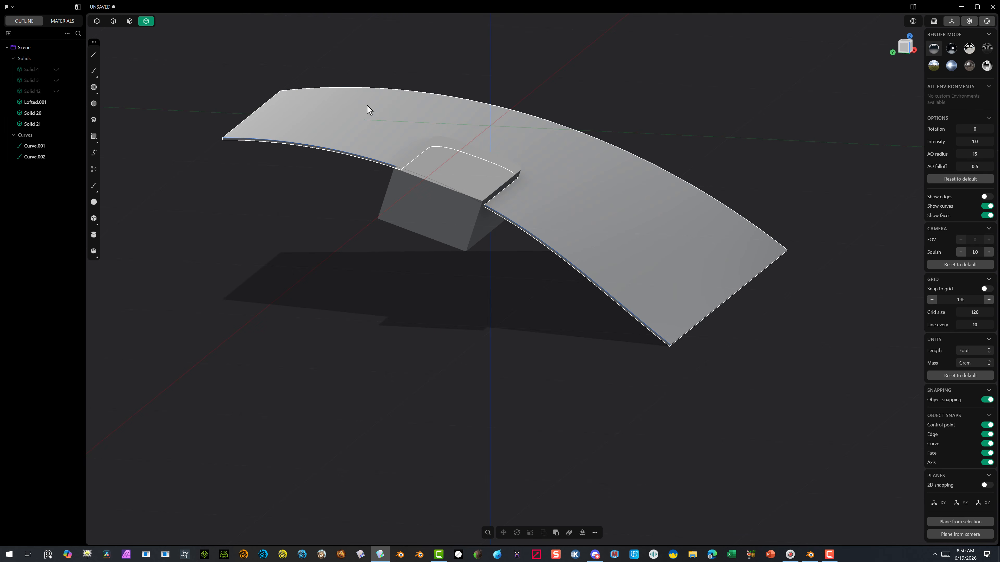
Try to subtract the rounded block from the curved sheet with a Boolean difference
left_click(295, 94)
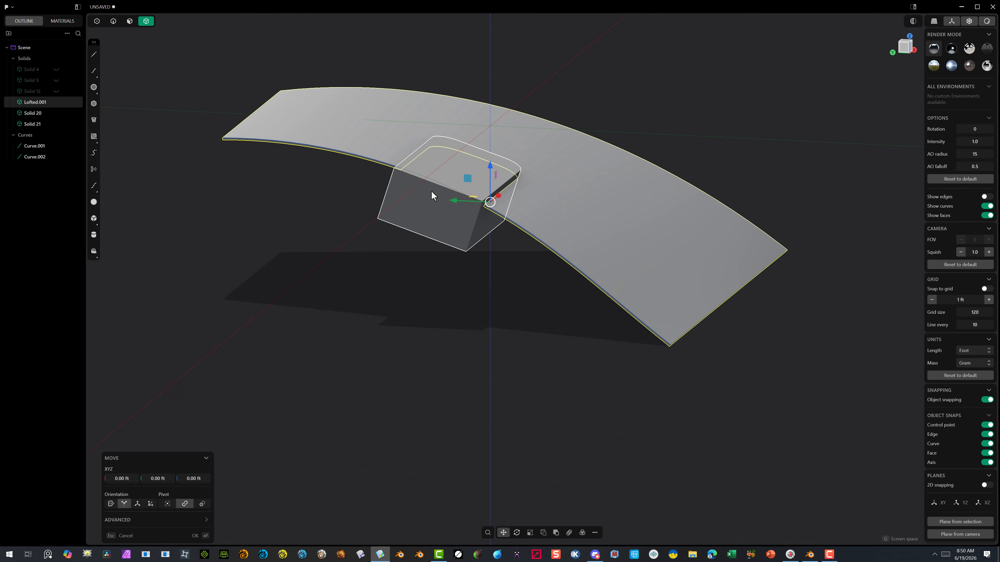
left_click(424, 199, "shift")
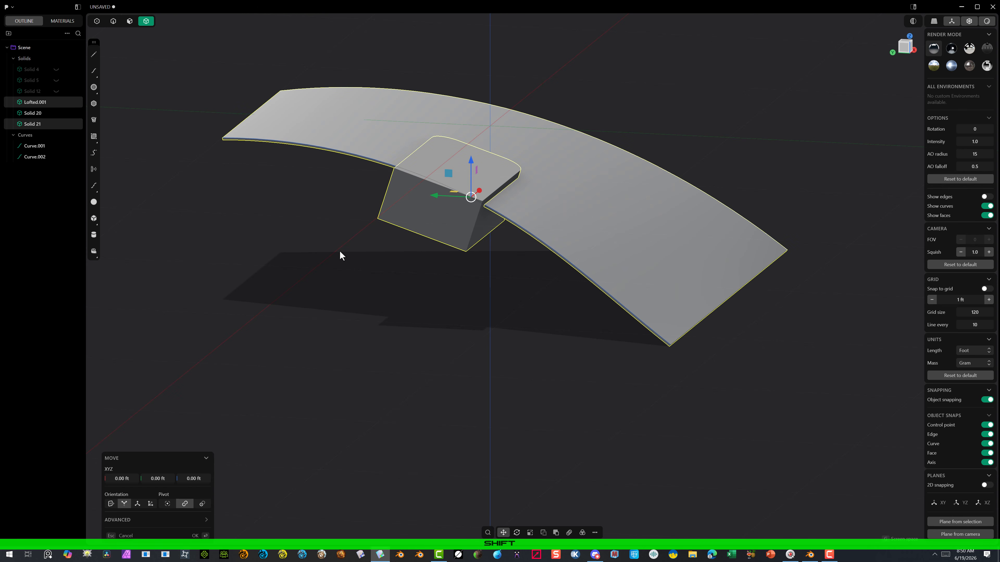
key("q")
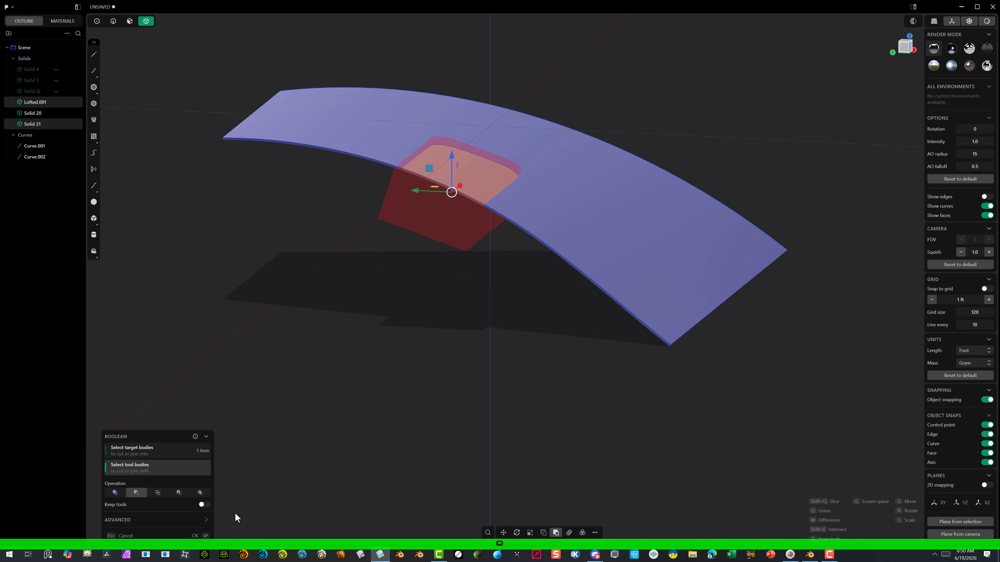
left_click(195, 536)
Delete the rounded block solid that passes through the notch in the curved sheet
middle_click_drag(361, 318, 383, 274)
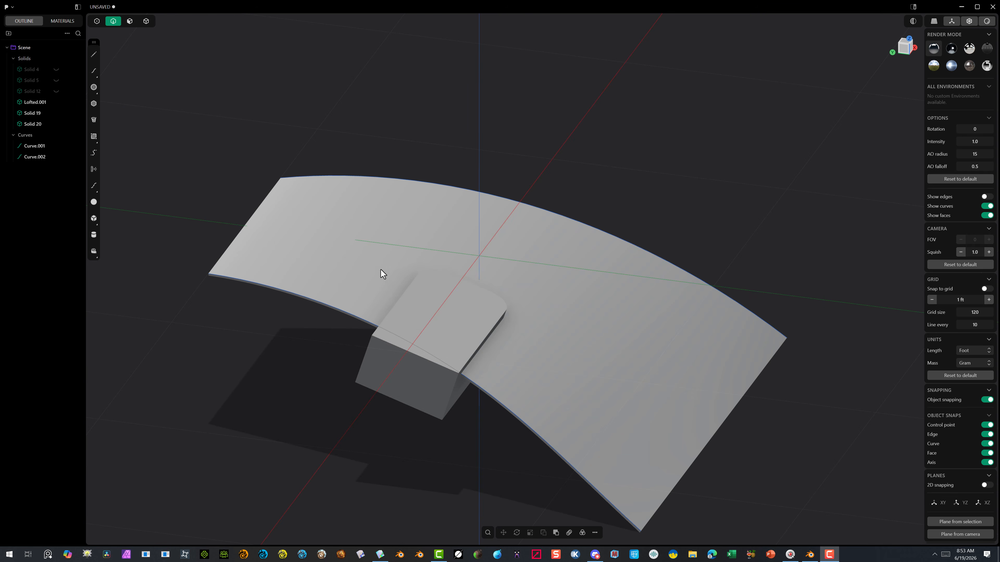
middle_click_drag(623, 189, 446, 244)
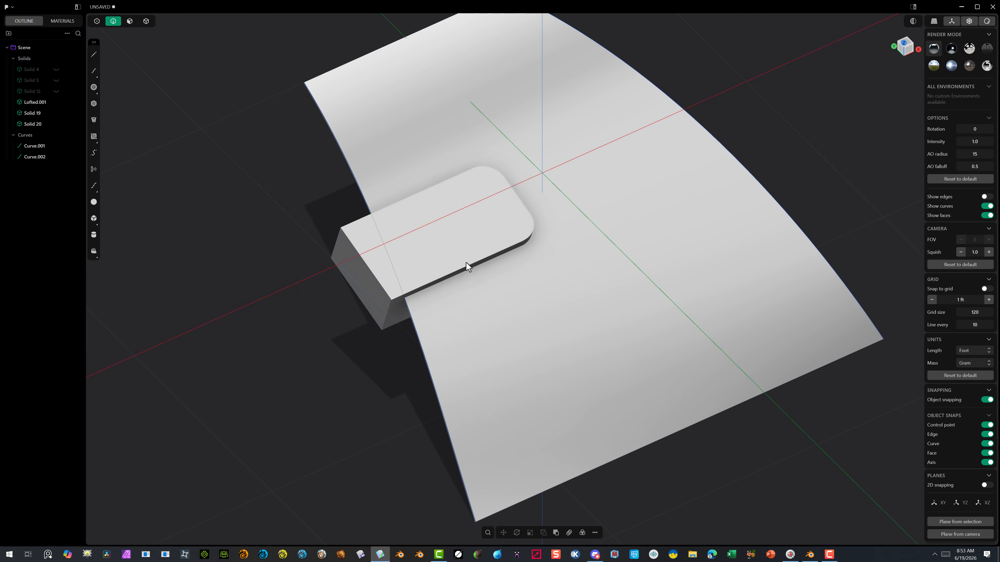
middle_click_drag(403, 333, 366, 283)
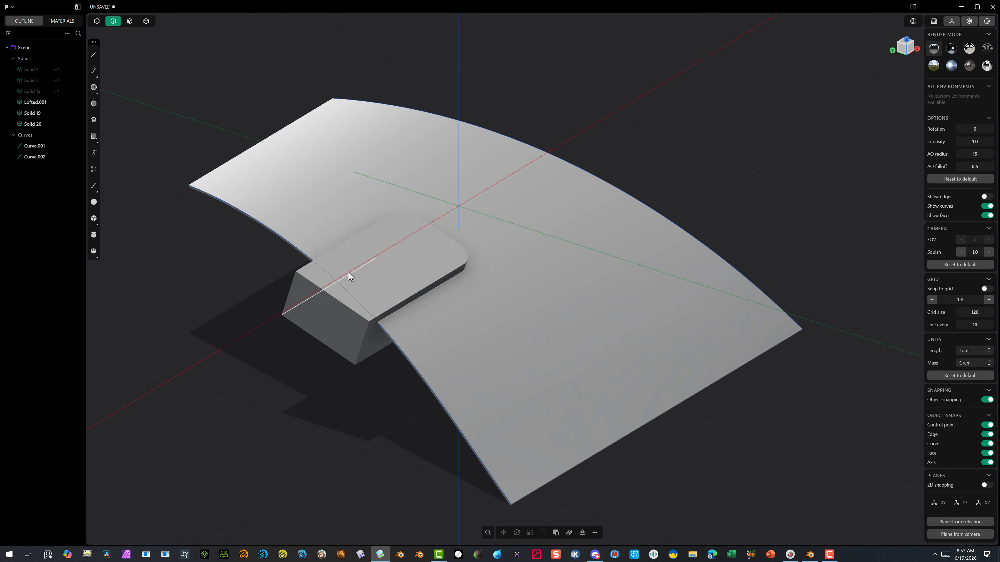
left_click(146, 21)
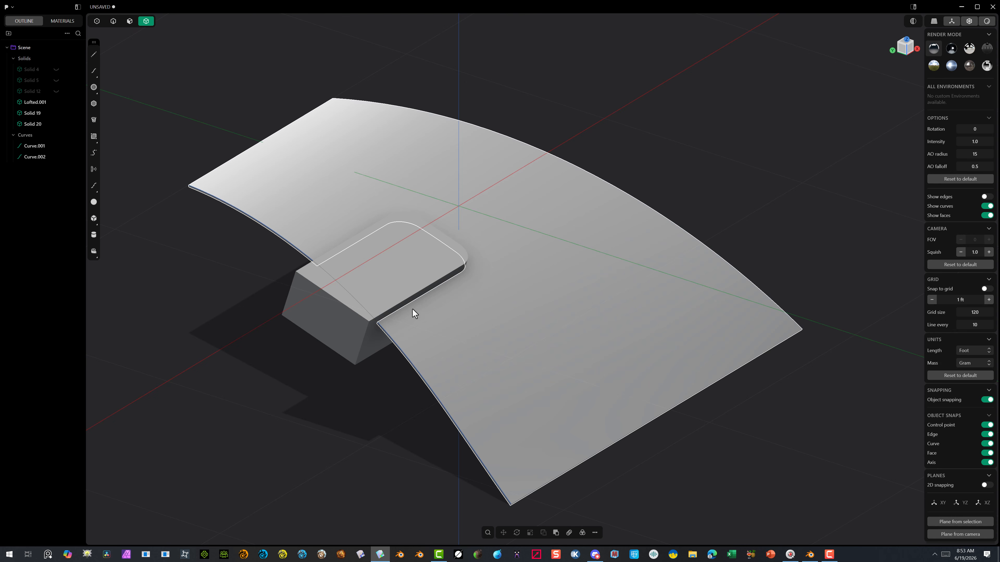
left_click(373, 285)
key("g")
key("Delete")
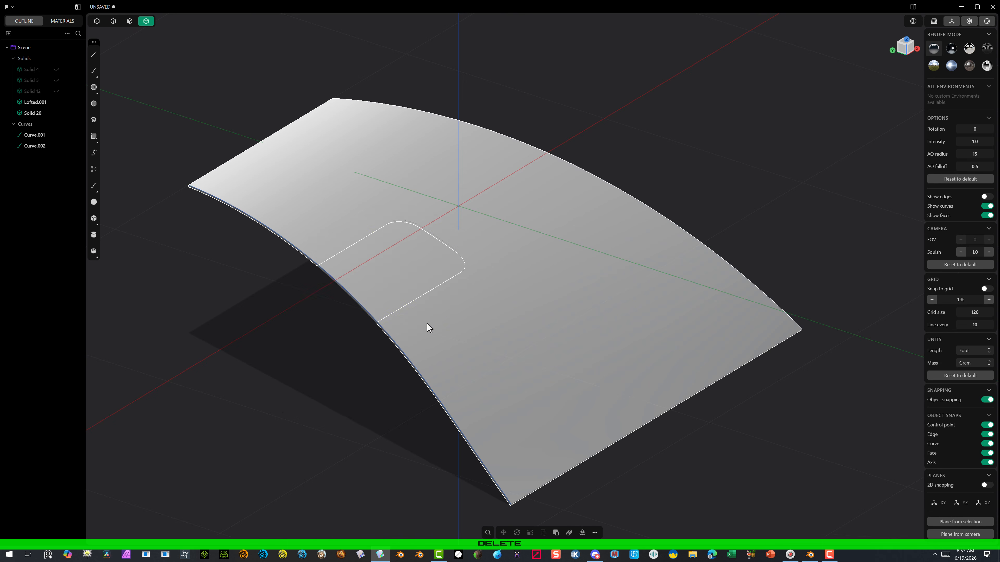
Hide the separate rounded piece that fills the notch in the curved sheet
middle_click_drag(427, 324, 478, 342)
scroll(341, 264, "up", 5)
mouse_move(338, 261)
middle_mouse_down()
mouse_move(324, 256)
mouse_move(327, 223)
mouse_move(342, 248)
middle_mouse_up()
left_click(304, 247)
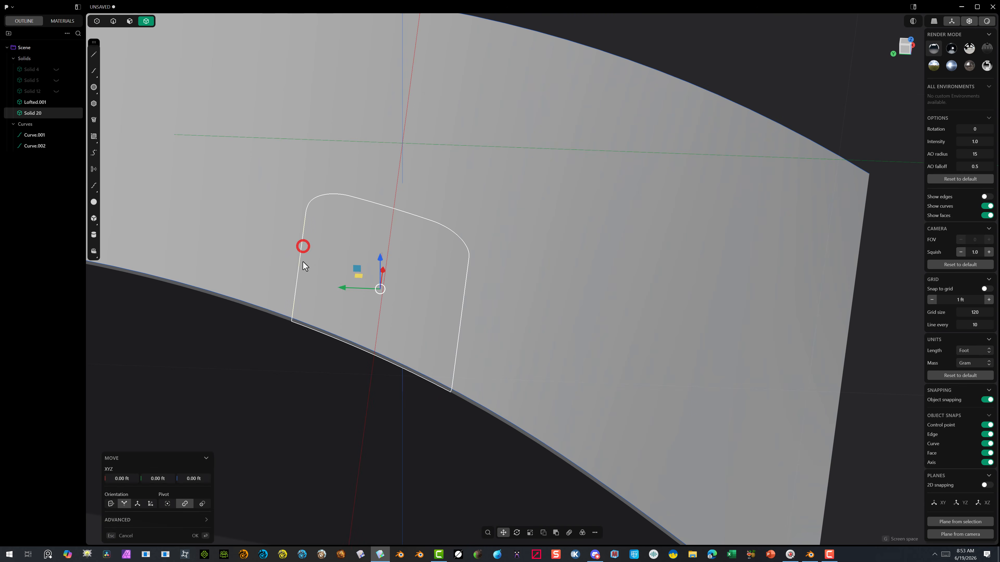
scroll(288, 311, "up", 3)
middle_click_drag(288, 315, 291, 260)
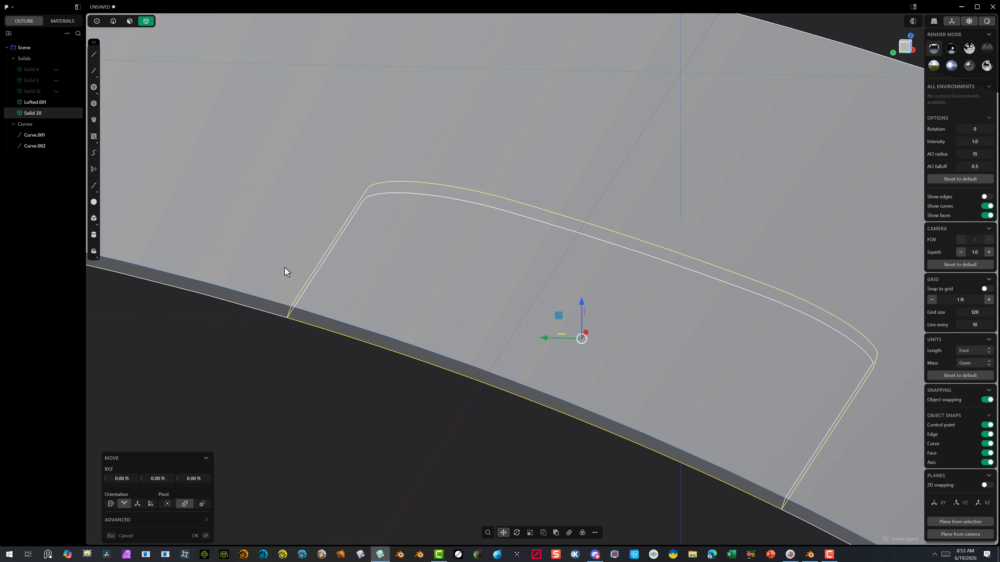
key("h")
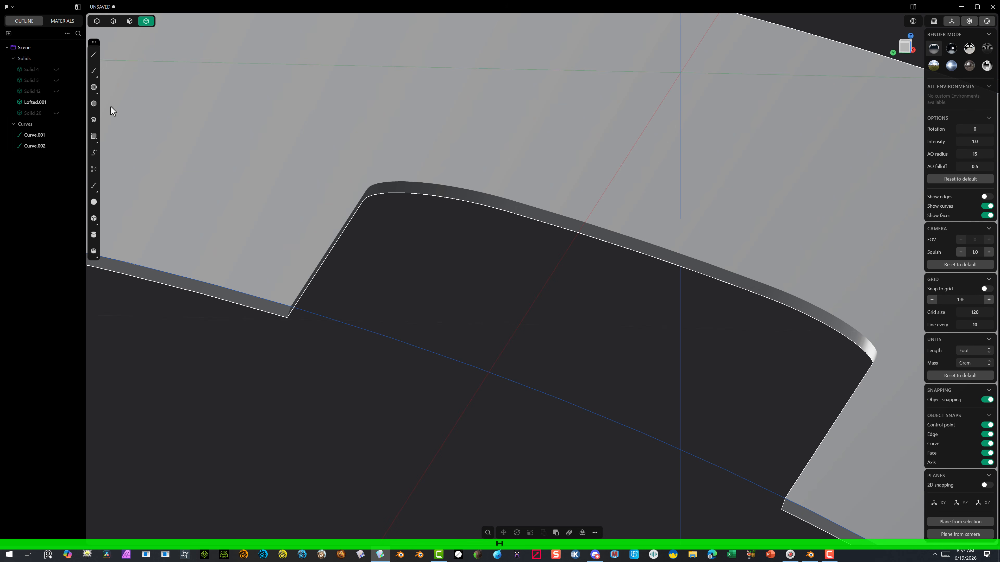
Select the notch's upper rim edges, including the tangent ones, and duplicate them as a separate curve in the Left view
left_click(113, 21)
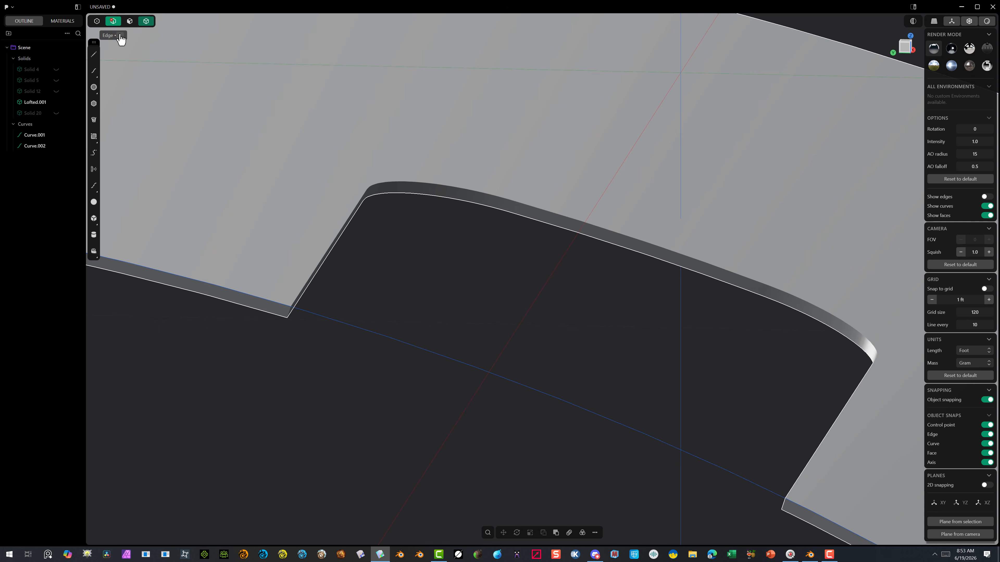
left_click(337, 231)
key("b")
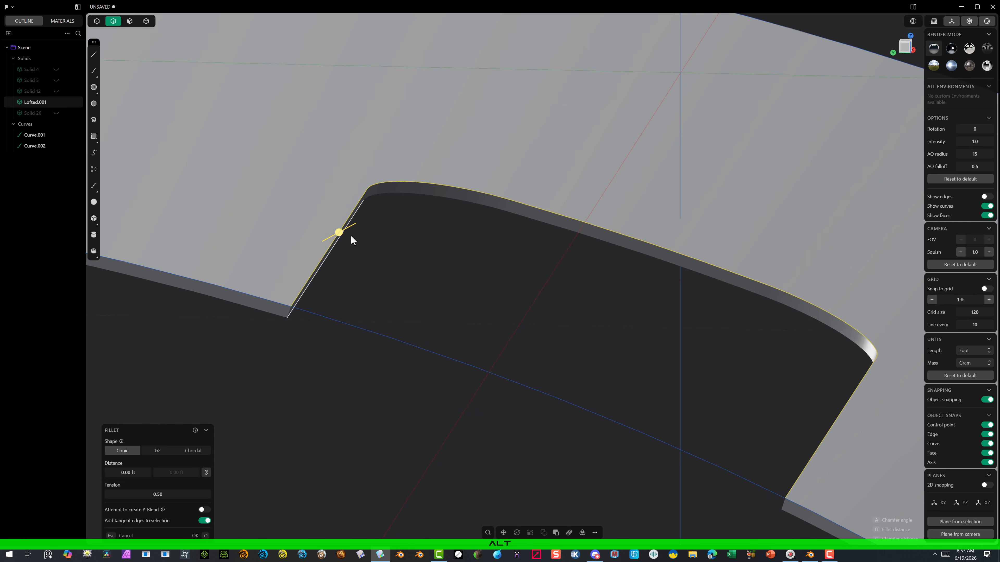
scroll(455, 275, "down", 5)
mouse_move(459, 284)
left_mouse_down("alt")
mouse_move(475, 263)
mouse_move(450, 268)
mouse_move(445, 282)
mouse_move(473, 284)
left_mouse_up("alt")
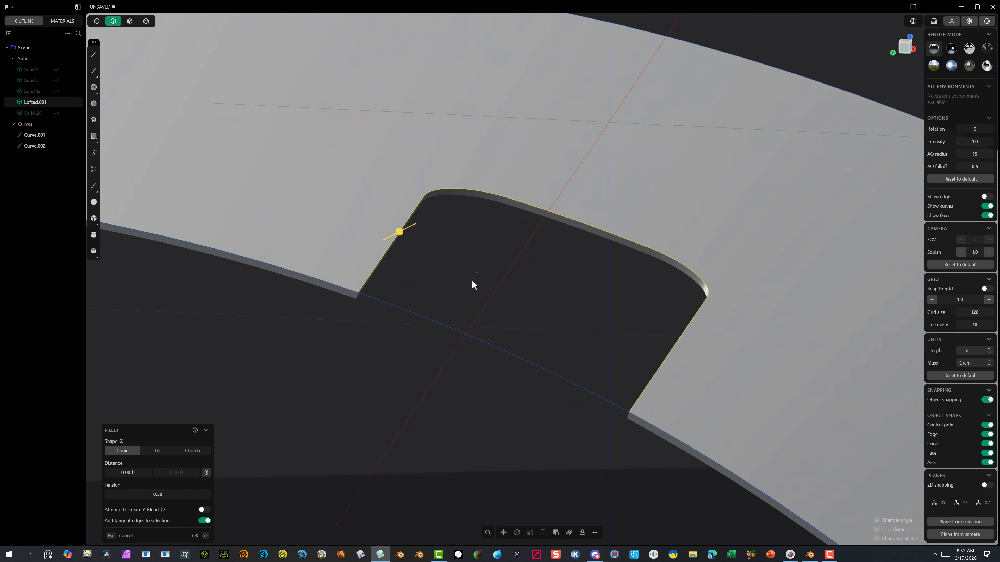
left_click(902, 50)
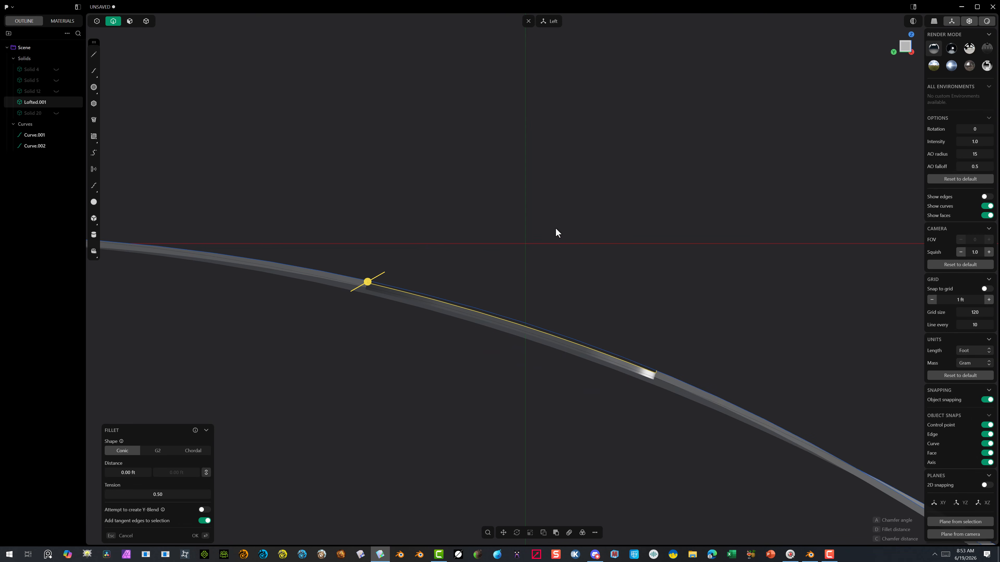
key("shift+d")
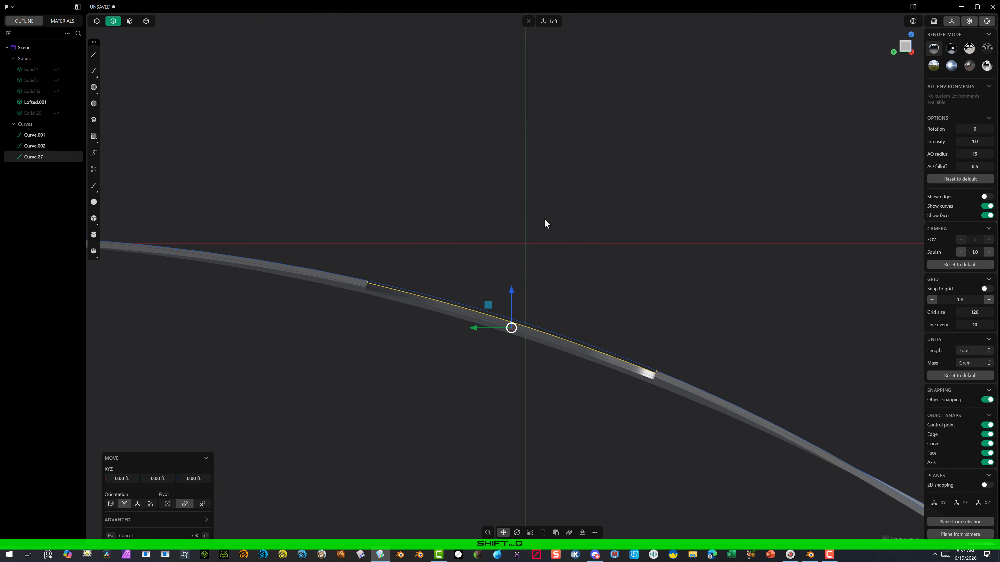
Duplicate the rim curve and move the copy about 0.05 ft in Y and -0.22 ft in Z, below the sheet
scroll(453, 203, "down", 3)
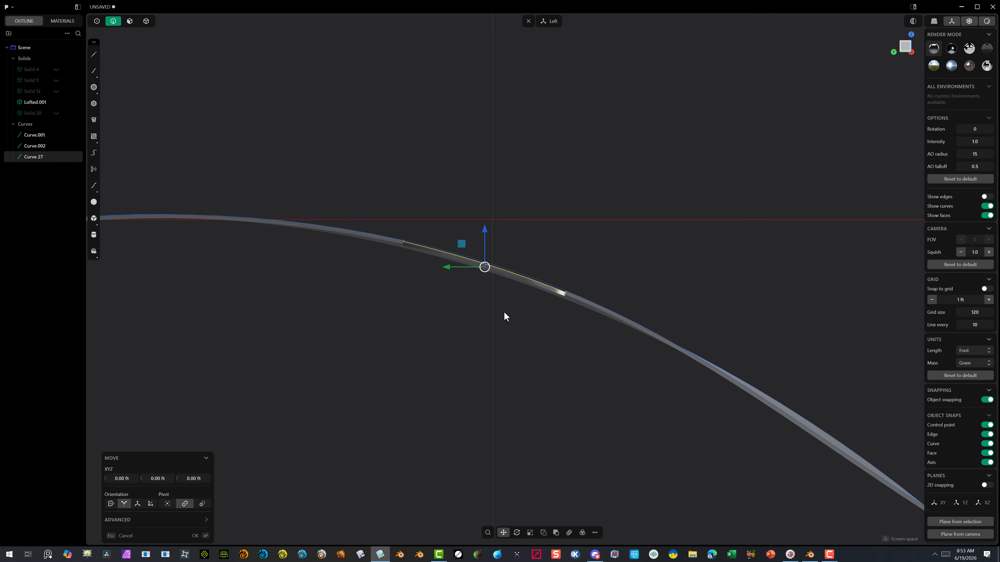
key("shift+d")
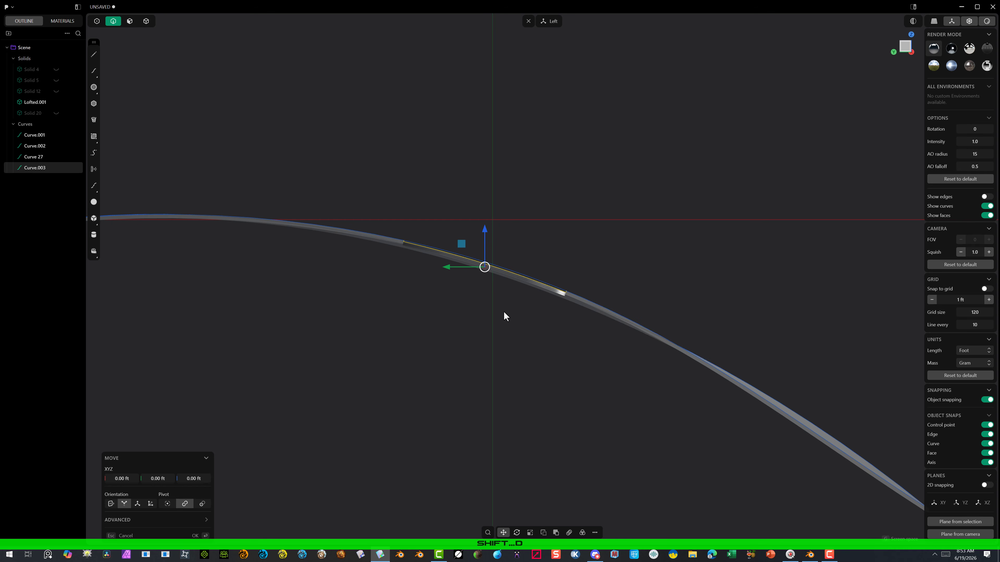
key("g")
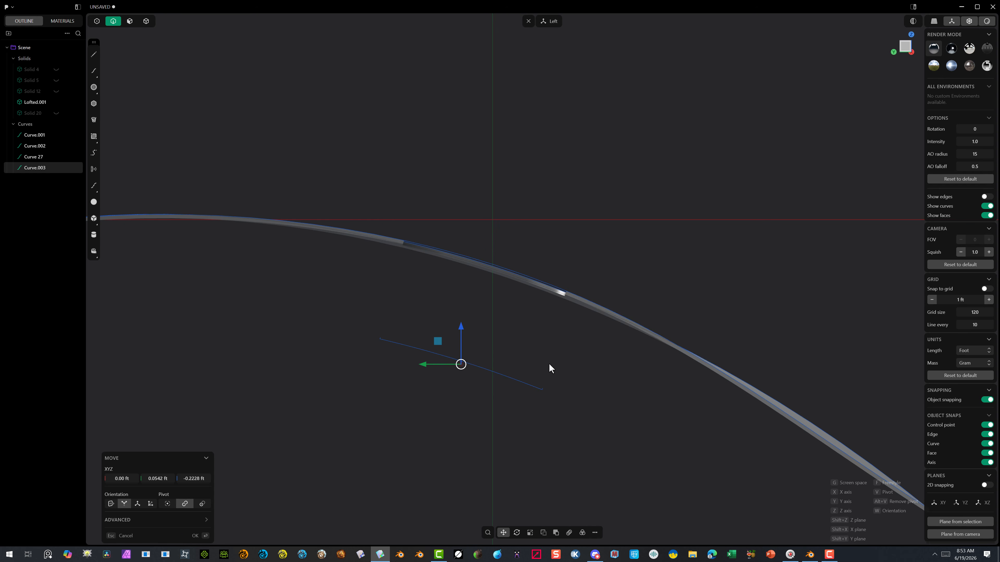
Scale the lower curve copy to about 0.57 in Y and Z, with the X scale set to 1
key("s")
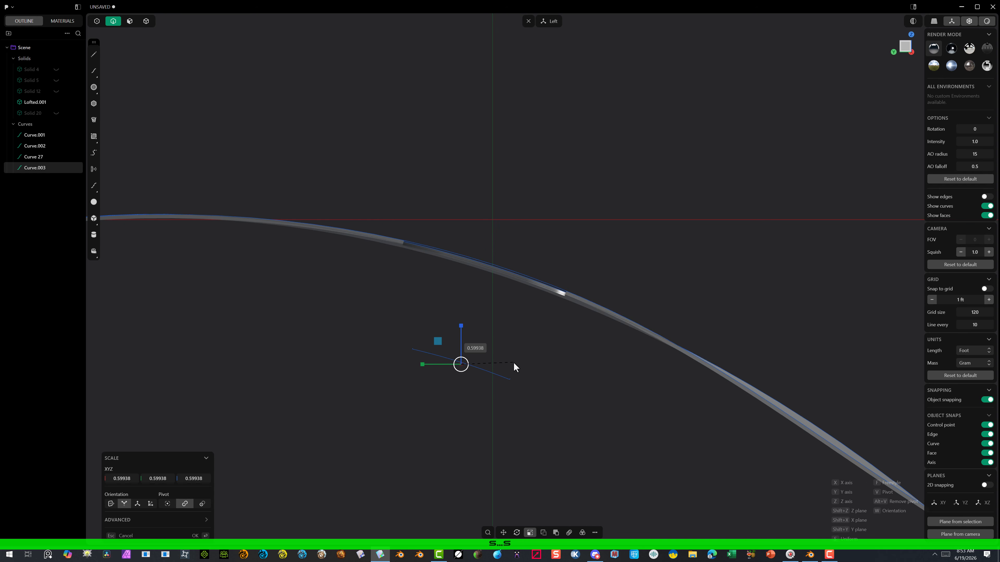
left_click(510, 361)
middle_click_drag(500, 250, 465, 278)
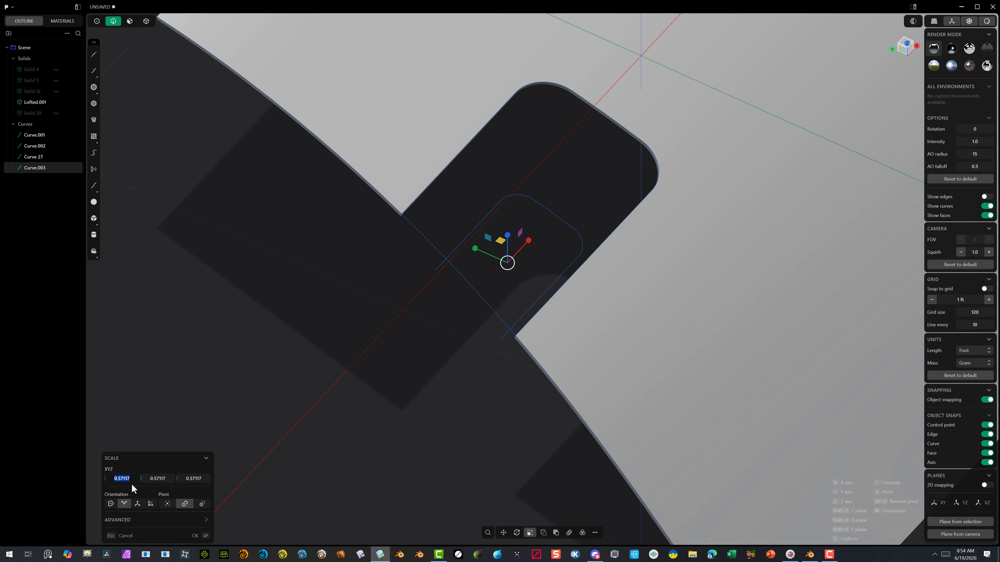
type("1")
key("Tab")
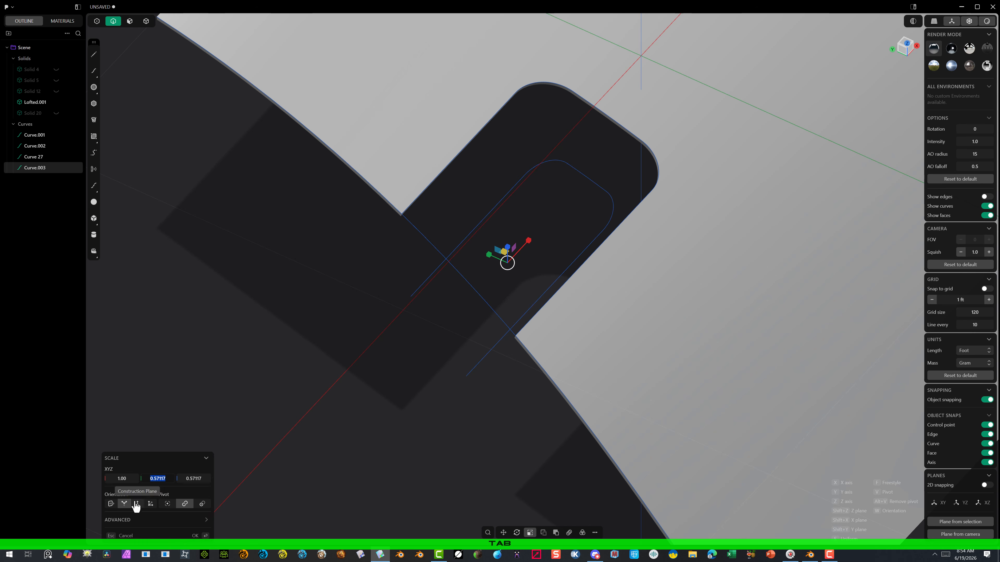
left_click(193, 535)
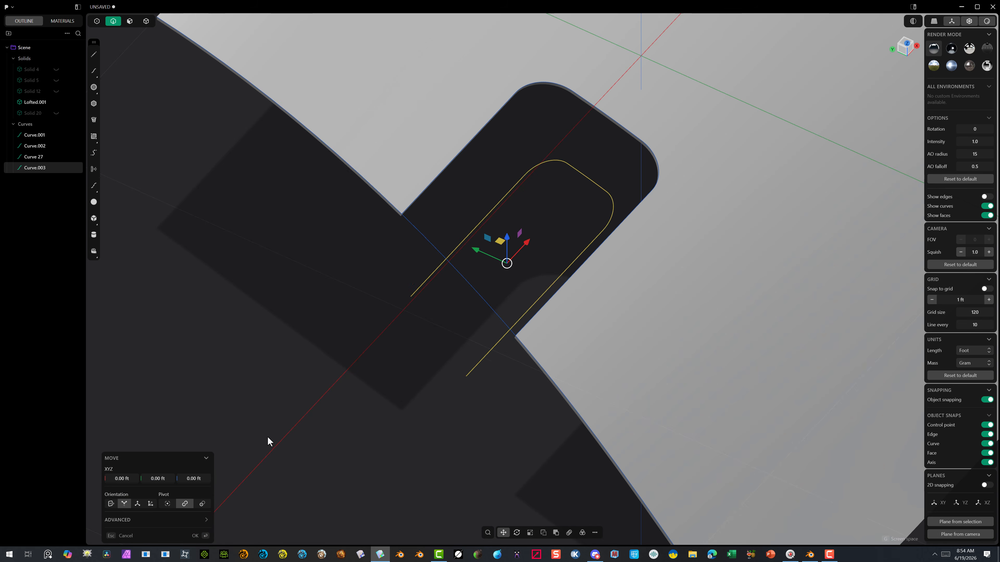
Hide the curved sheet solid so that only the curves are shown
middle_click_drag(268, 434, 291, 391)
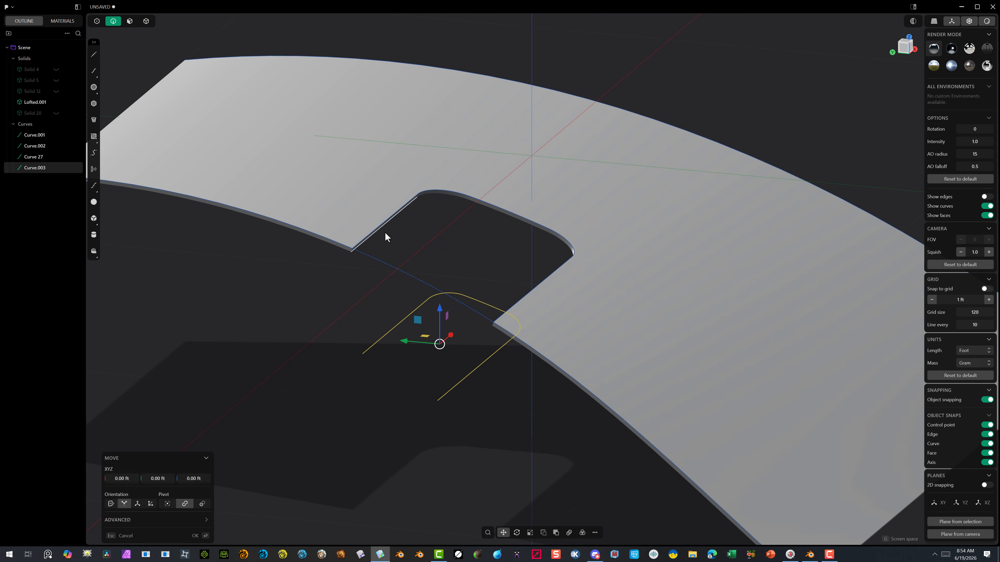
left_click(146, 21)
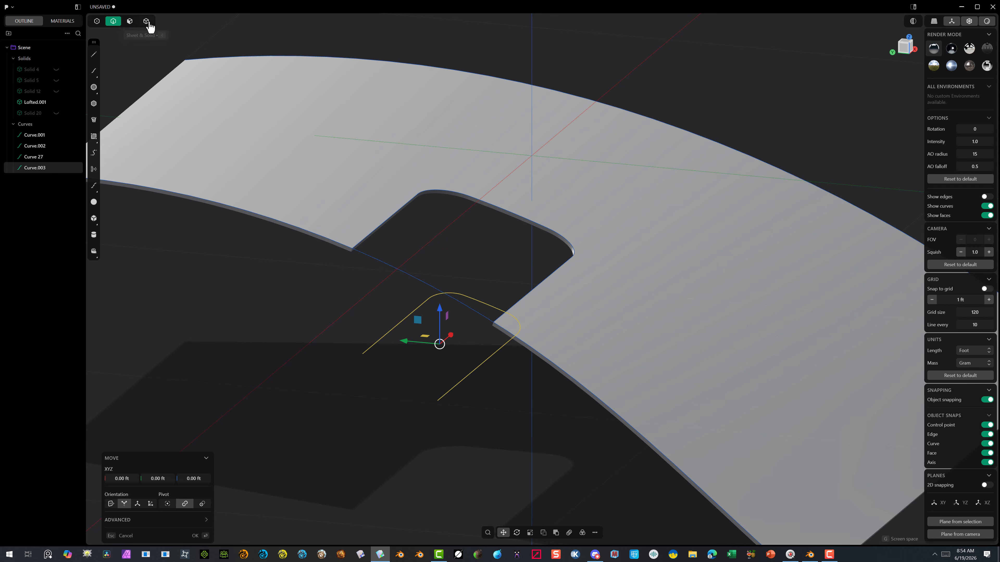
left_click(317, 172)
key("h")
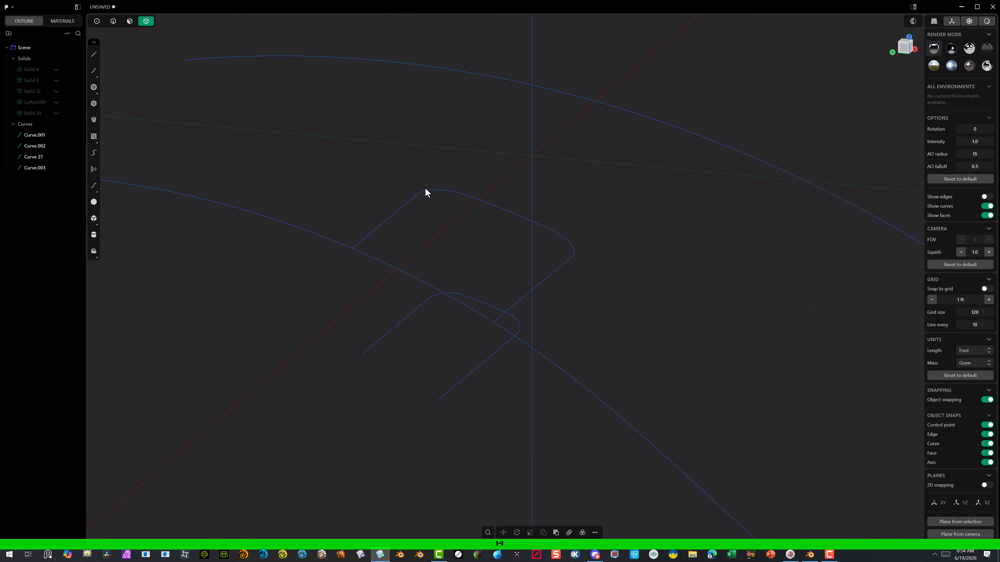
Hide the two long arc curves that define the front and back edges of the sheet
middle_click_drag(328, 239, 225, 72)
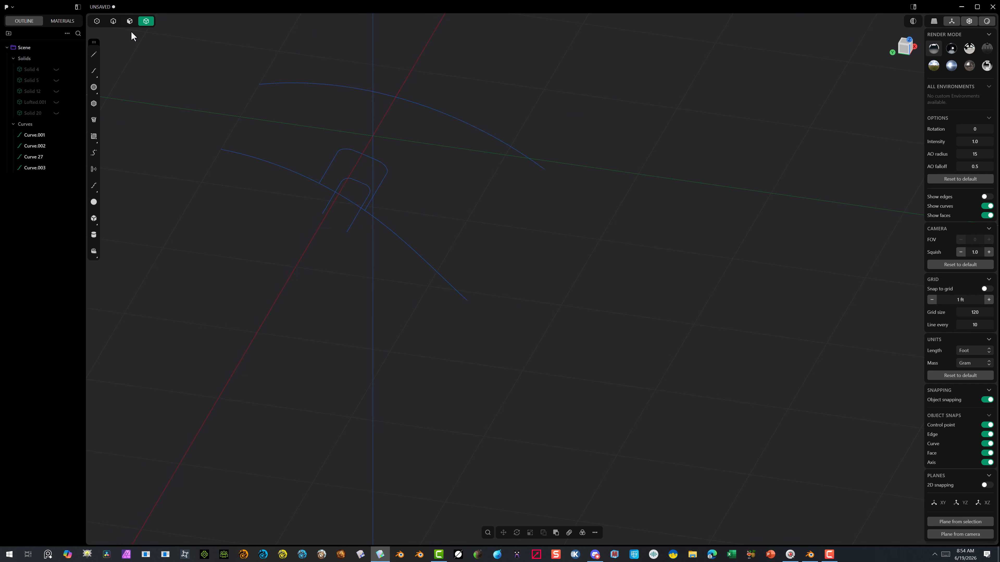
key("2")
left_click(275, 85)
key("g")
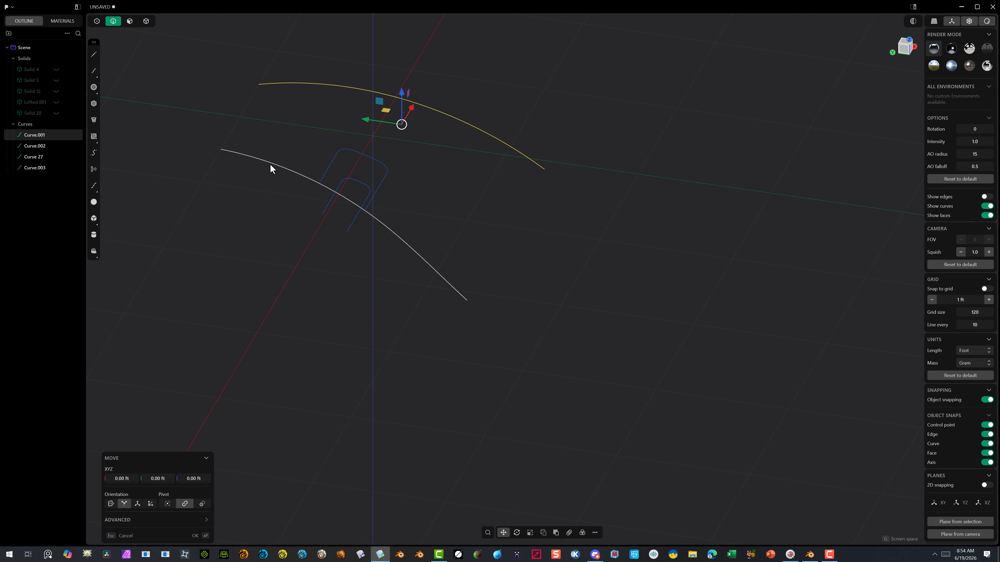
left_click(270, 165, "shift")
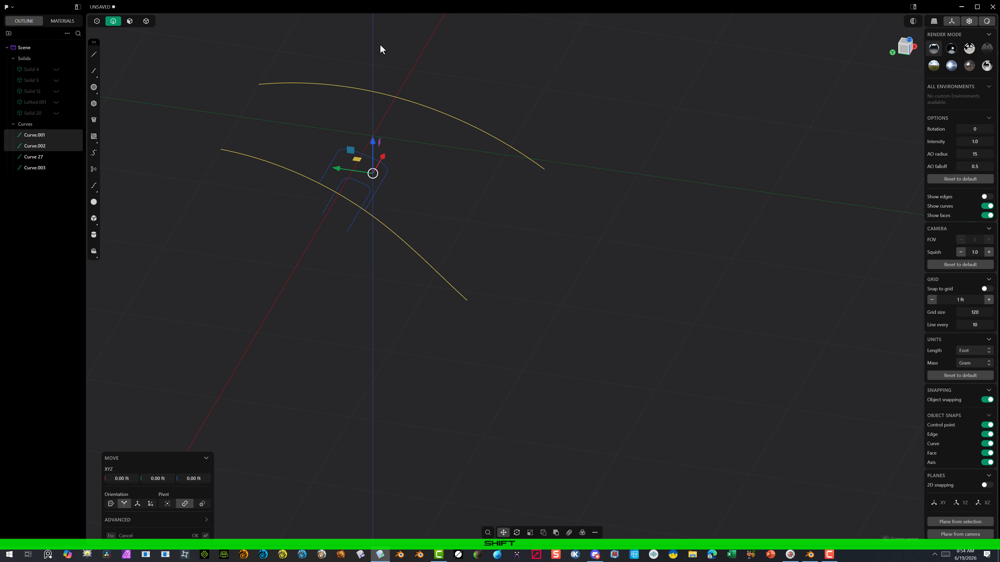
key("h")
scroll(325, 176, "up", 10)
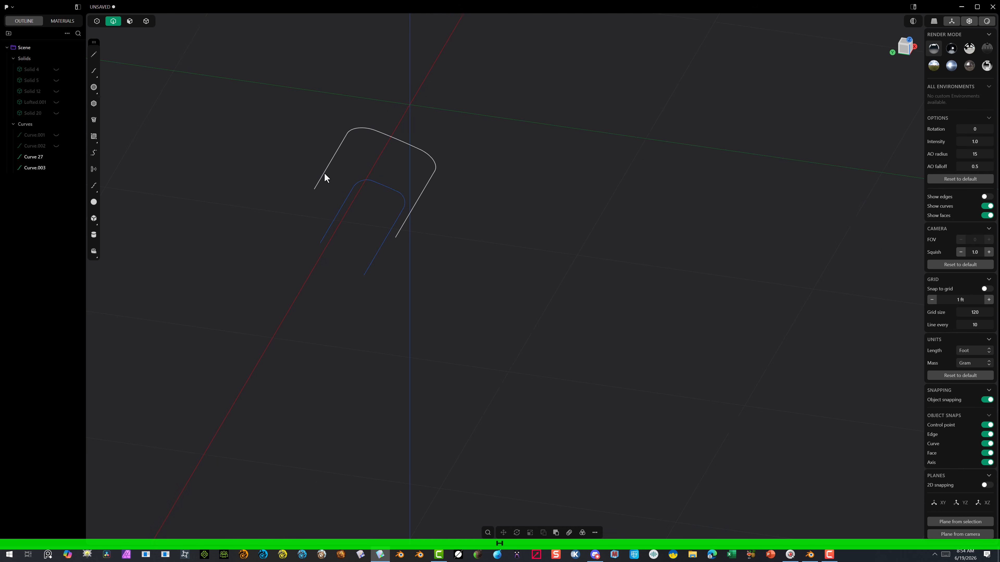
middle_click_drag(348, 177, 351, 158)
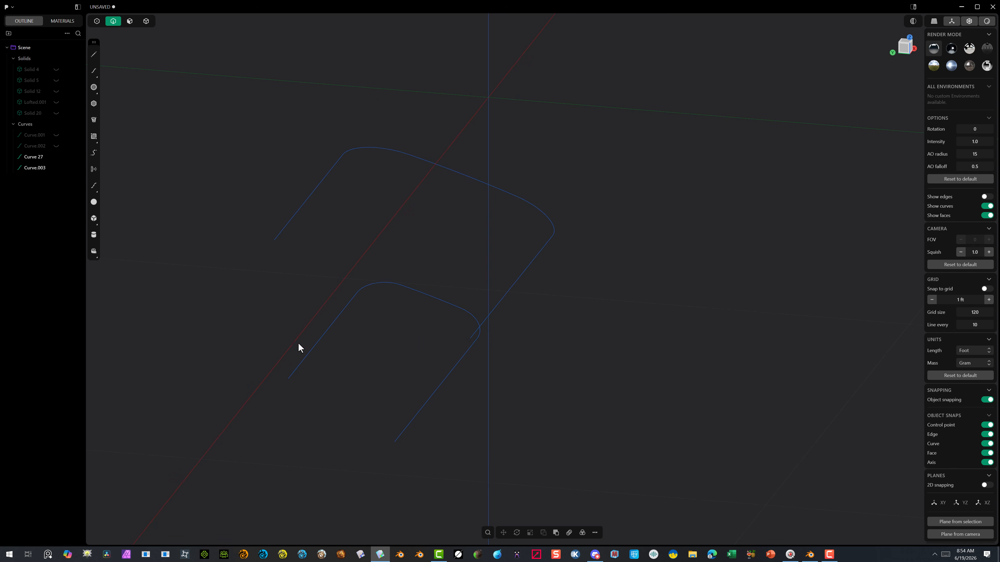
left_click(94, 54)
left_click(238, 412)
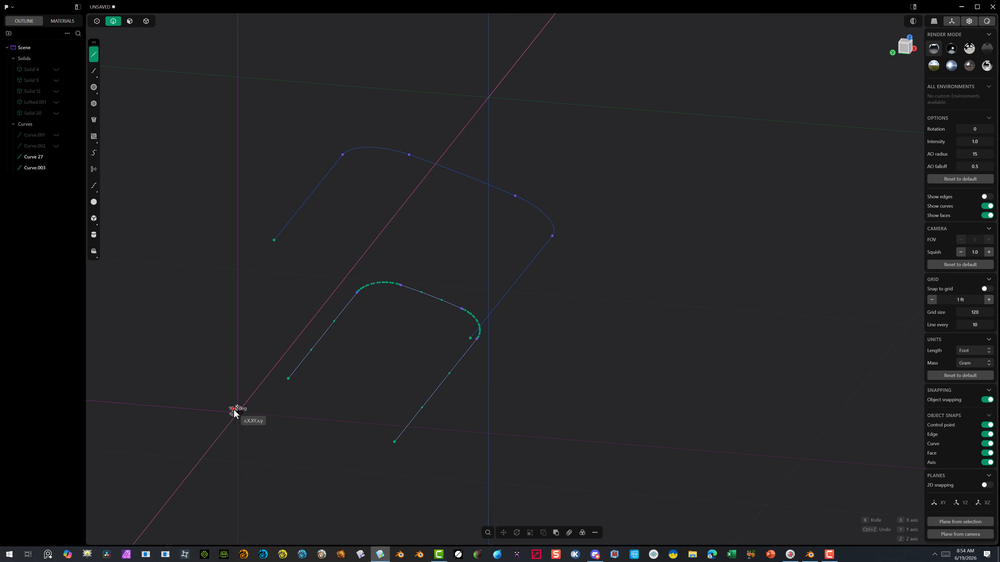
key("Escape")
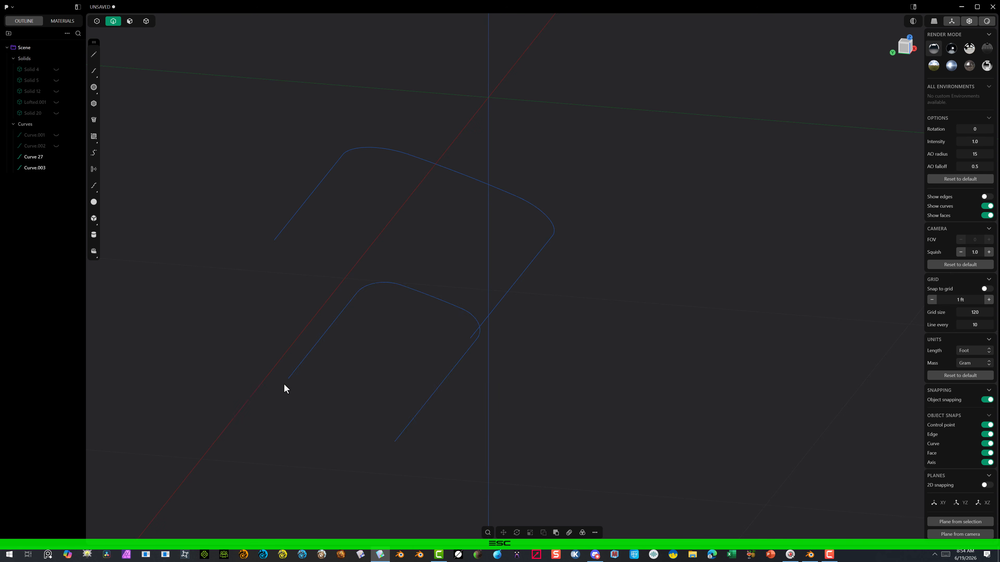
Draw straight lines between the end points of the lower curve and of the upper curve to close both profiles
left_click(94, 54)
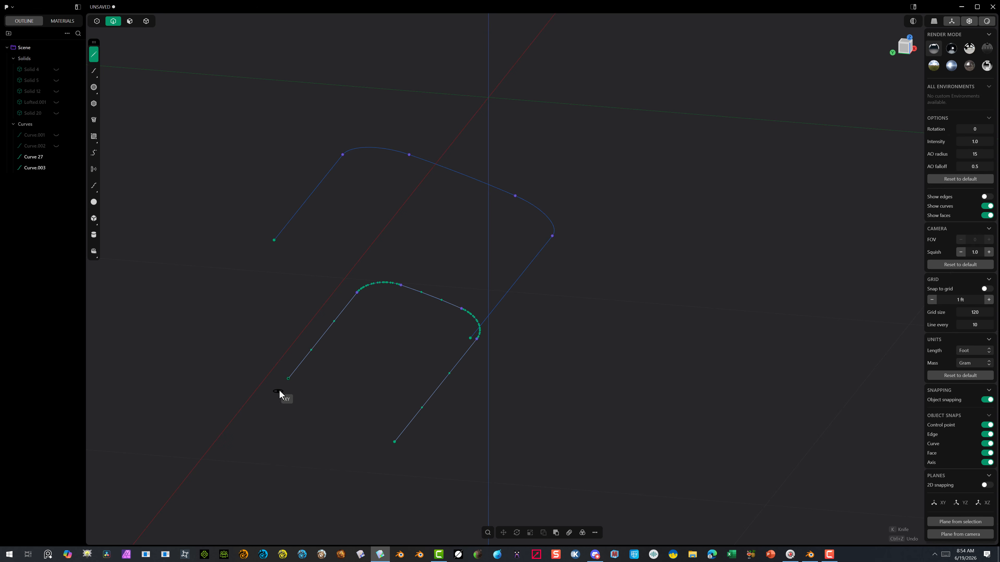
left_click(285, 382)
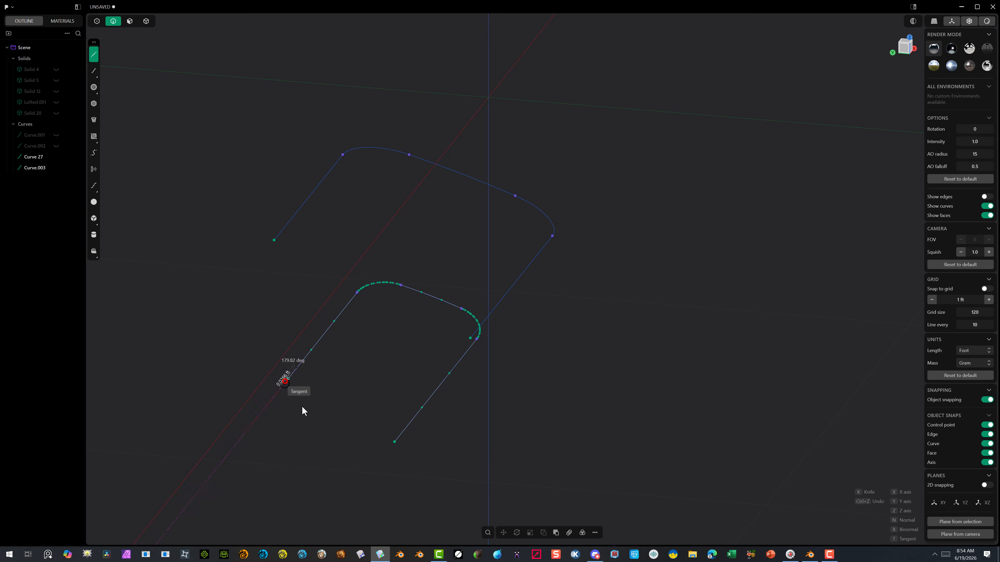
left_click(393, 442)
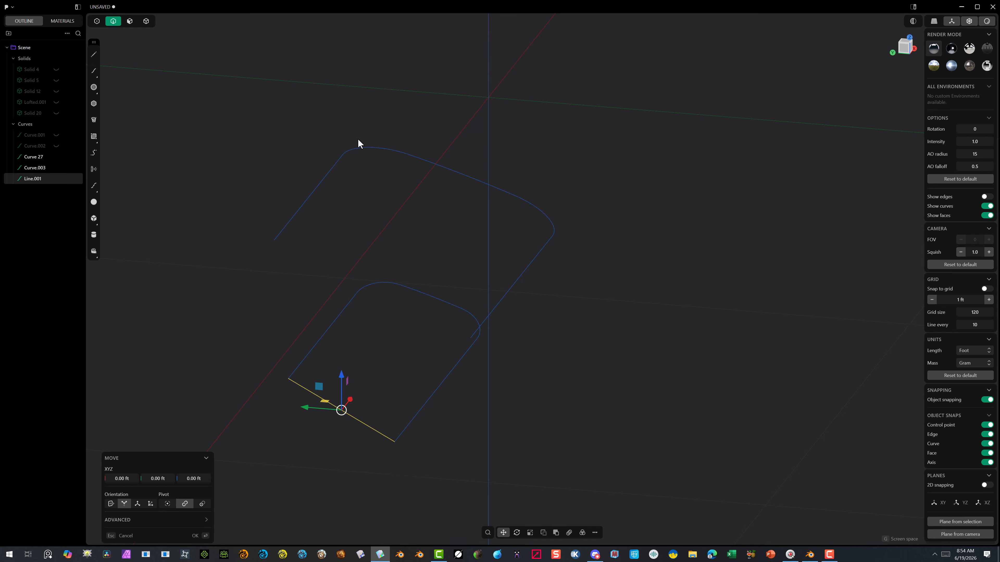
left_click(94, 53)
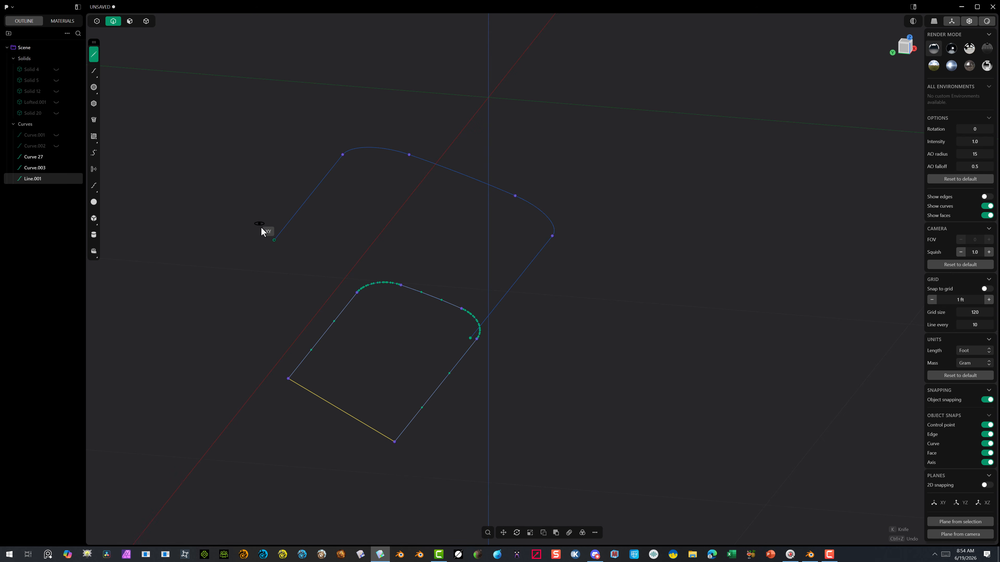
left_click(273, 239)
left_click(471, 340)
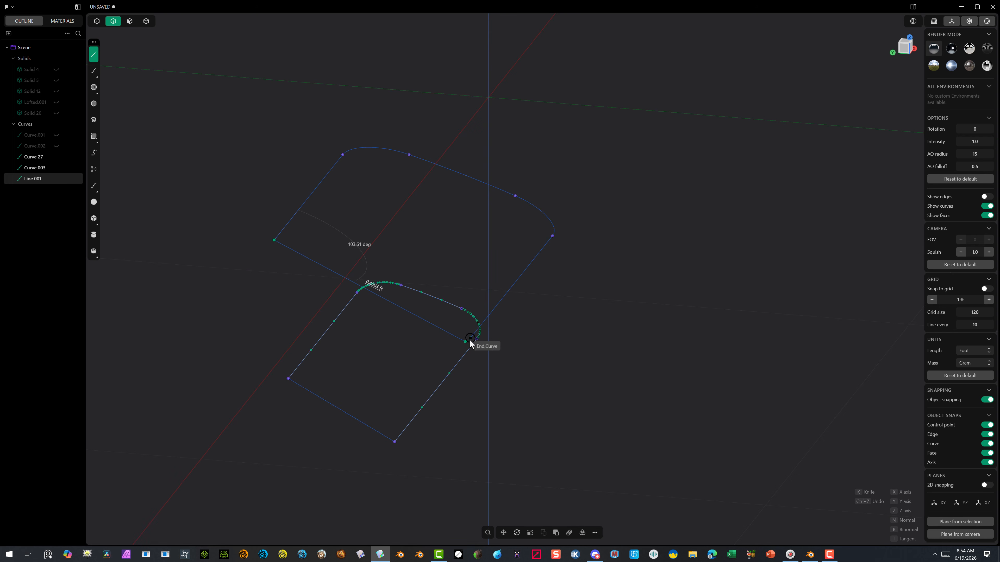
right_click(470, 340)
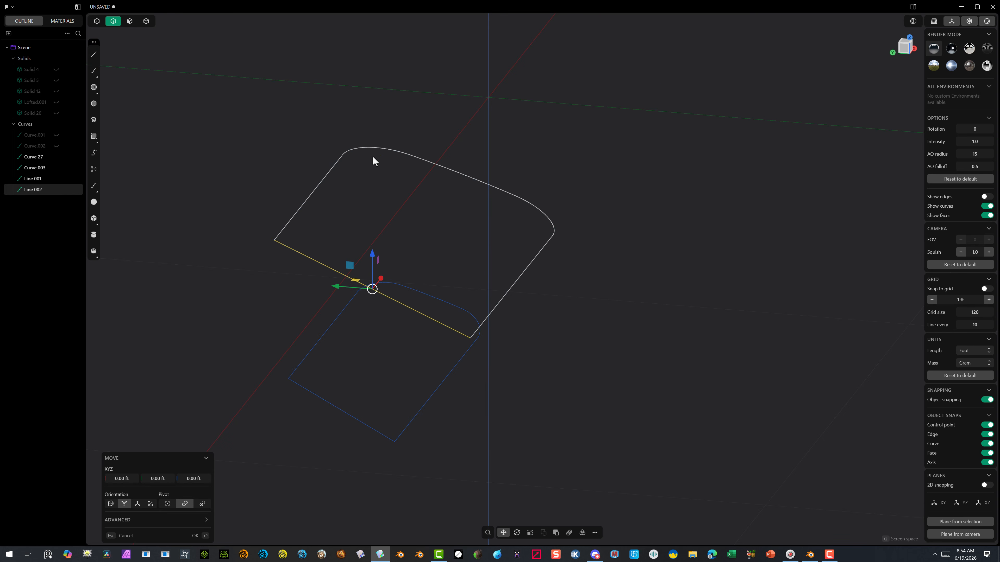
Join the upper rim curve and its closing line into one closed profile
middle_click_drag(373, 156, 378, 147)
scroll(378, 147, "up", 3)
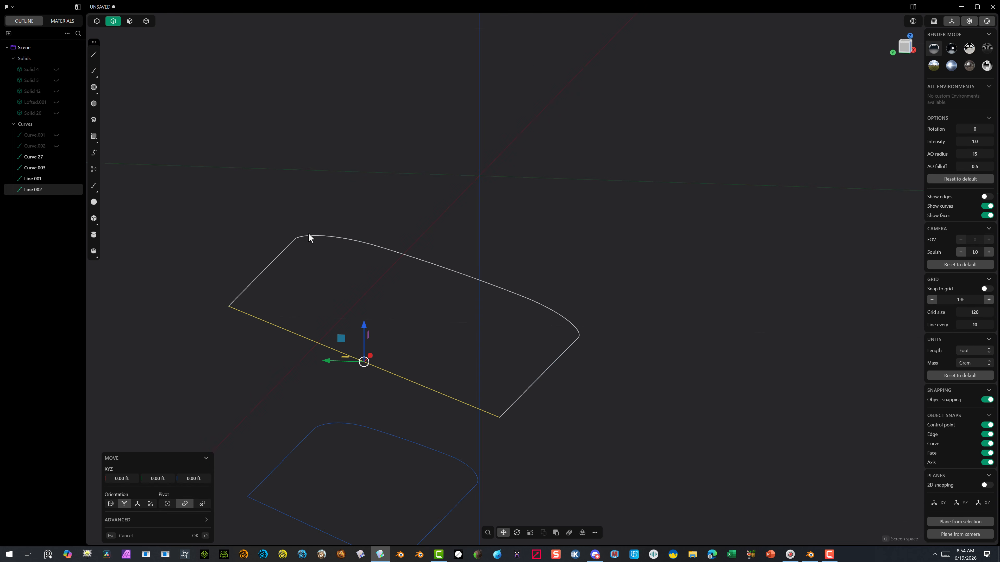
left_click(292, 252, "shift")
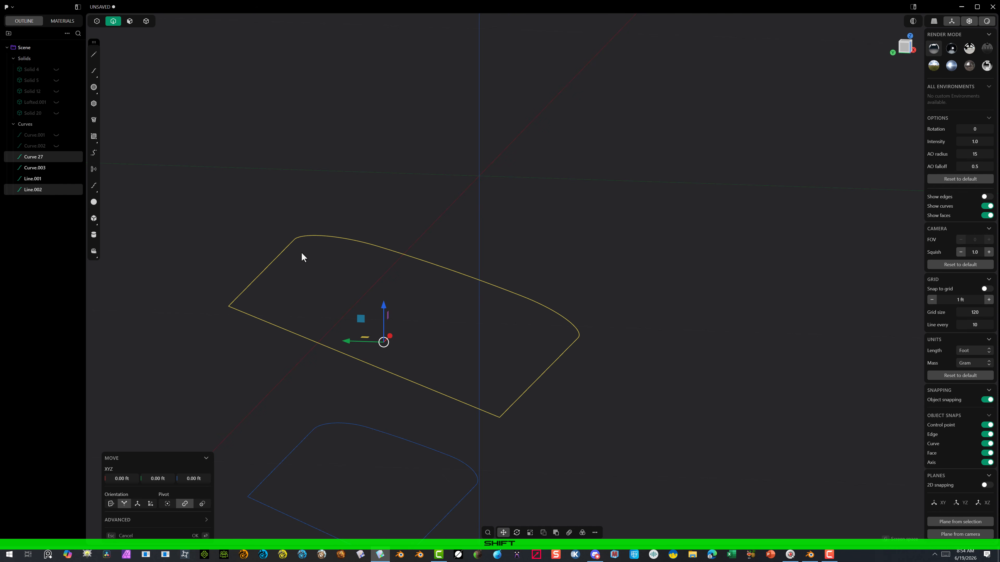
key("j")
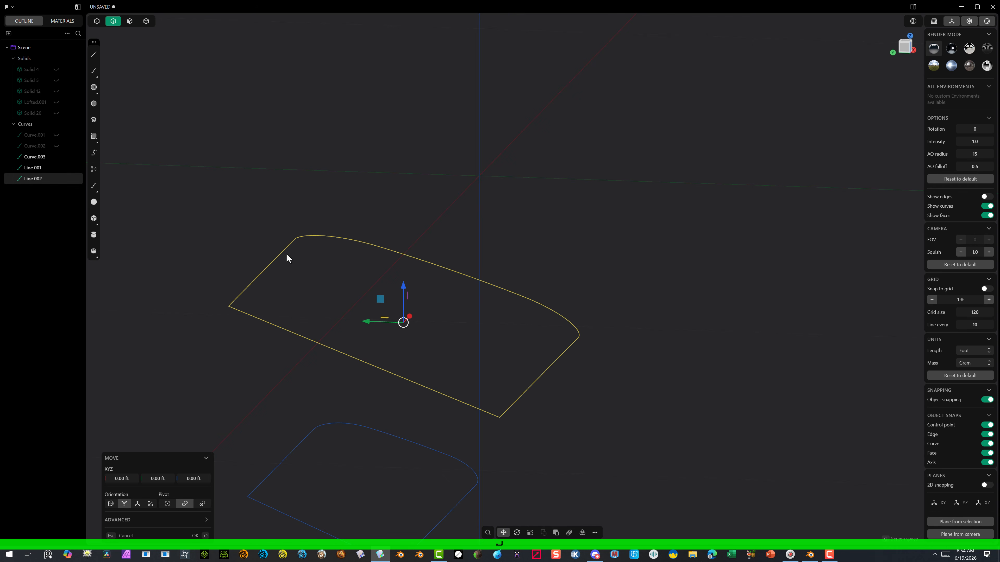
left_click(196, 537)
left_click(225, 362)
Join the lower curve copy and its closing line into one closed profile
left_click(267, 507)
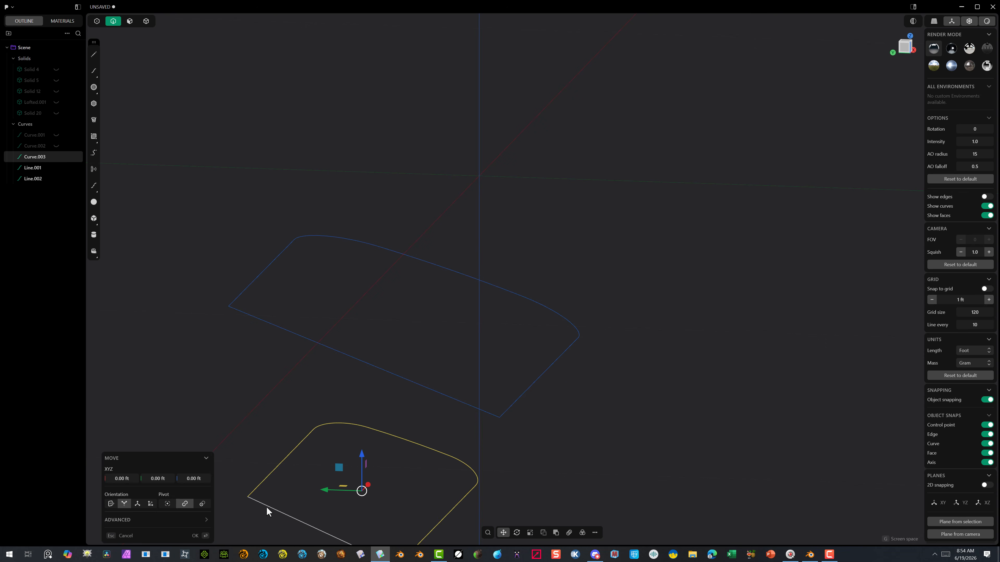
left_click(266, 507, "shift")
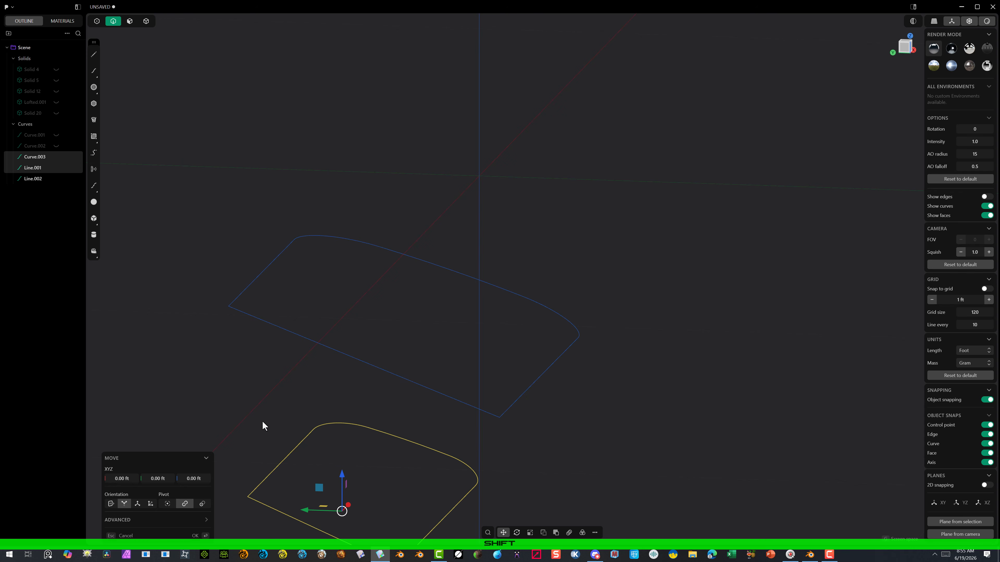
key("j")
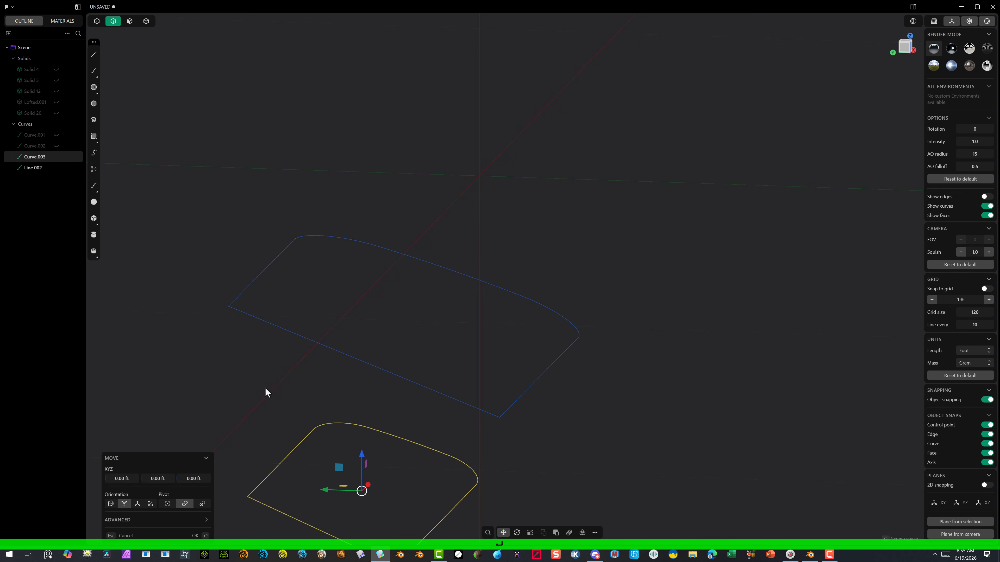
left_click(195, 536)
Loft between the upper and lower closed profiles with the tension at 1.00 at both ends
right_click_drag(229, 372, 263, 402)
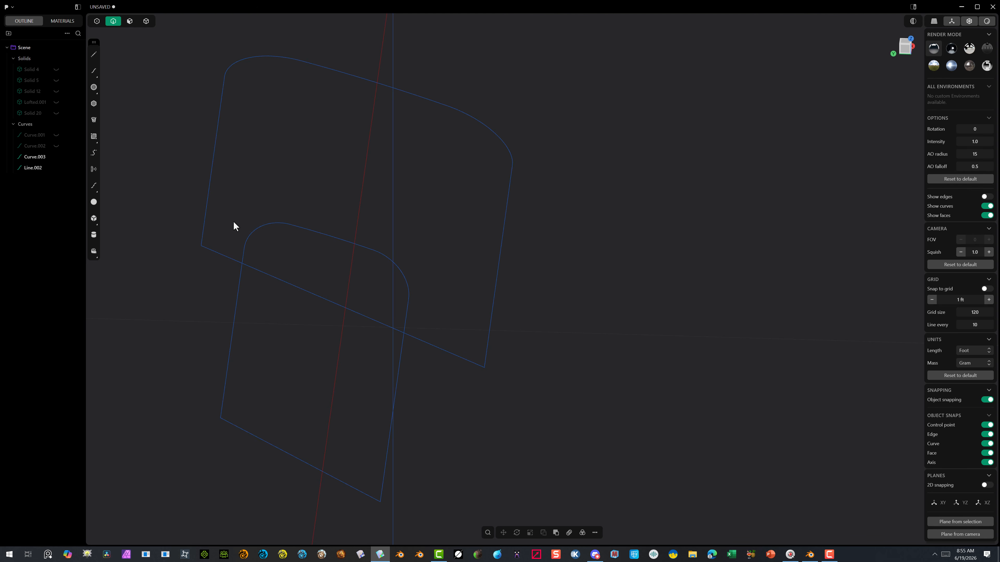
left_click(205, 216)
key("g")
left_click(233, 322, "shift")
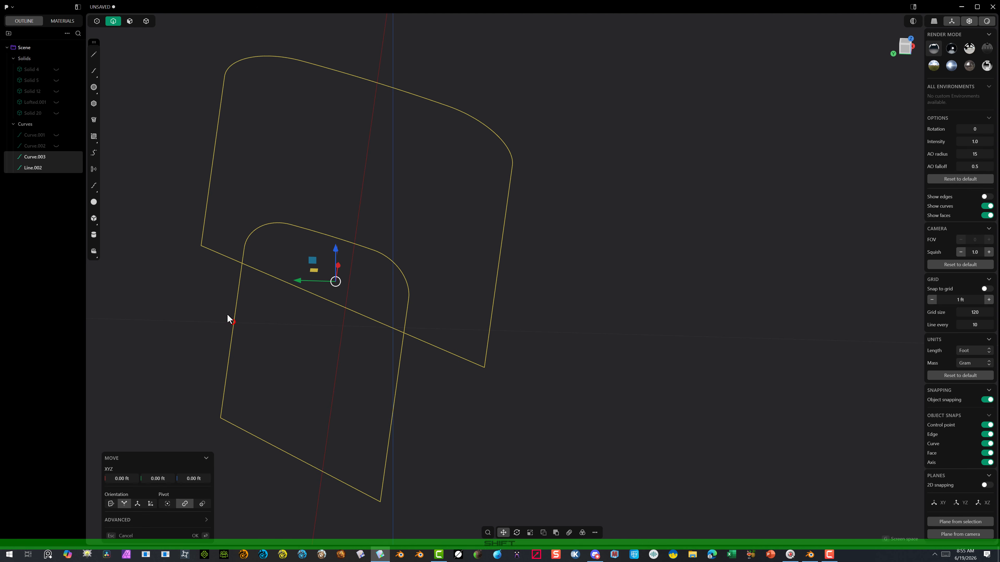
key("l")
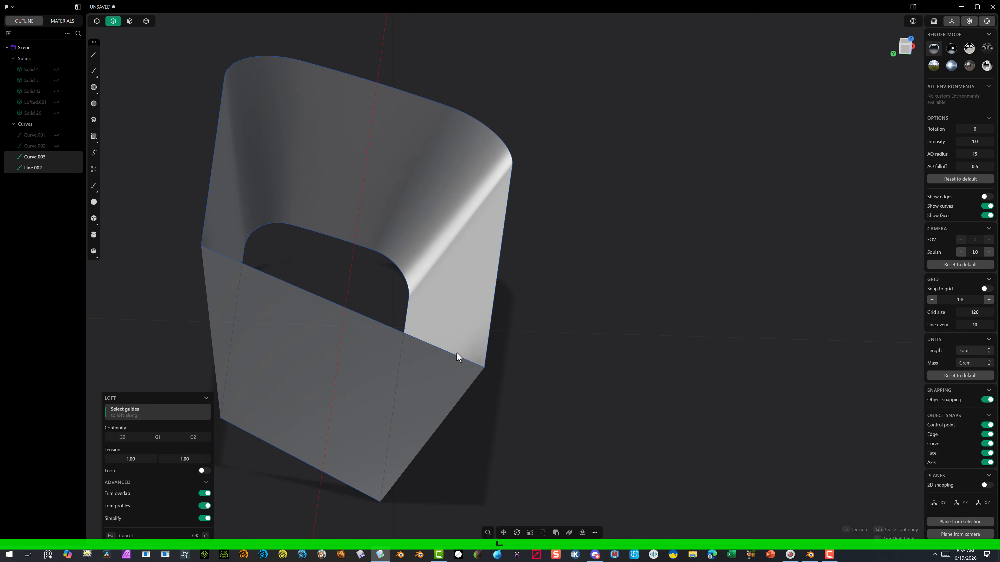
scroll(456, 353, "up", 5)
middle_click_drag(448, 256, 410, 264)
scroll(370, 284, "down", 4)
middle_click_drag(362, 285, 404, 294)
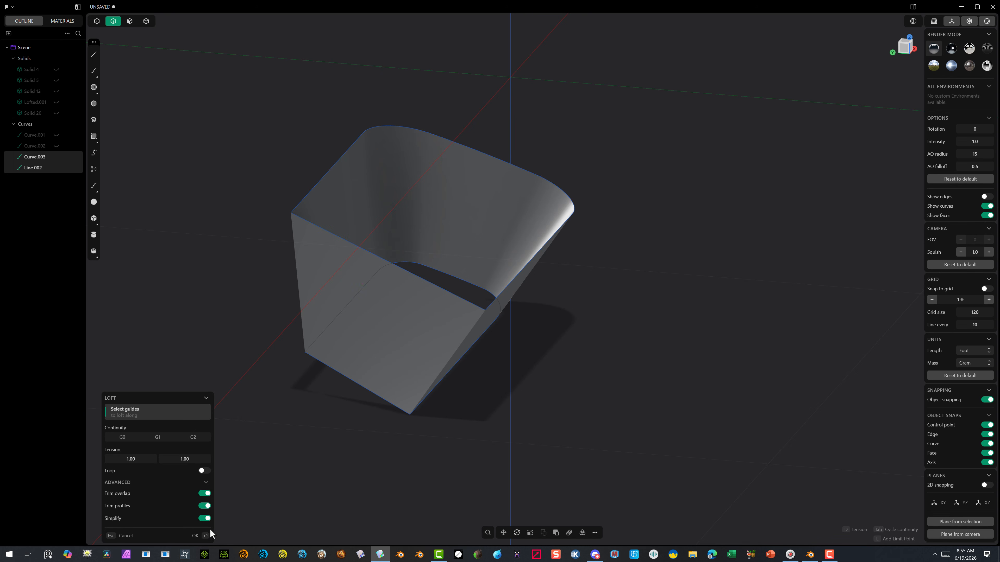
left_click(195, 537)
left_click(289, 442)
middle_click_drag(363, 334, 362, 342)
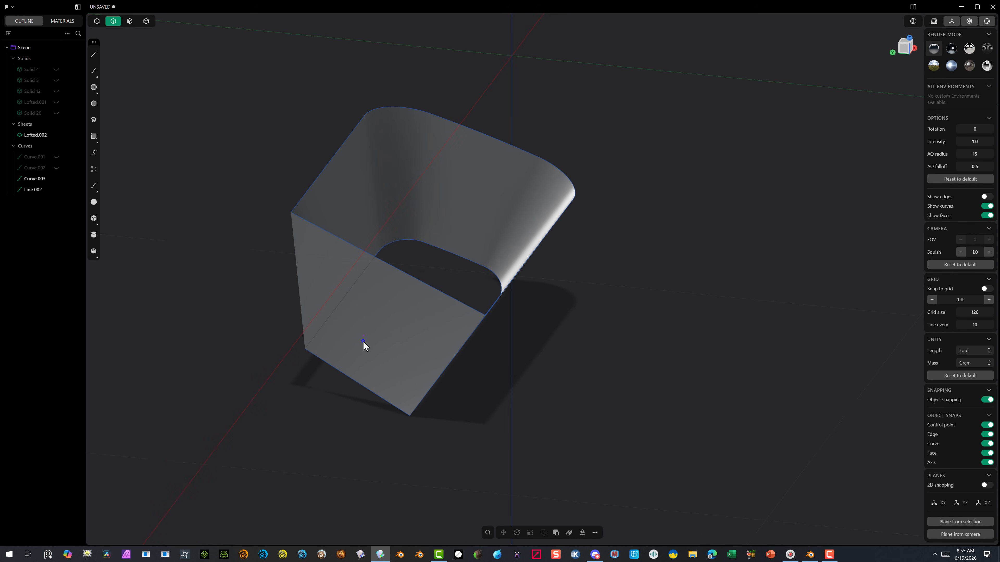
Delete the flat front face of the loft between the two straight closing lines
left_click(129, 21)
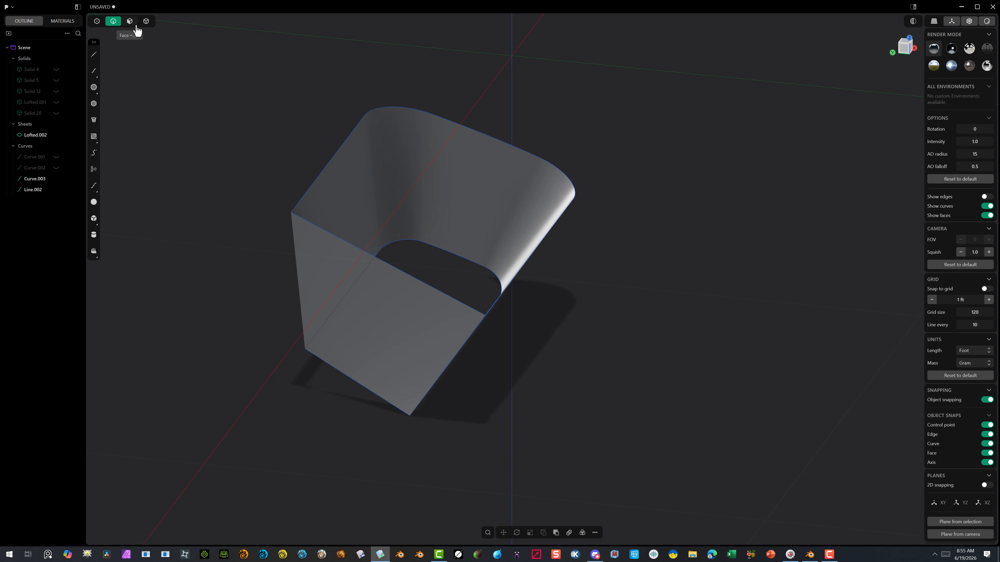
left_click(348, 284)
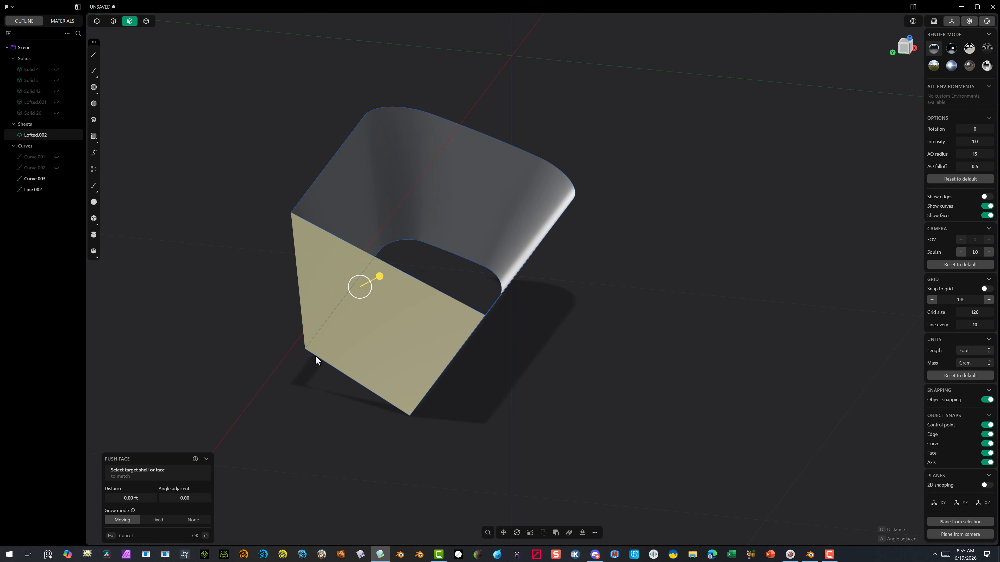
key("shift+x")
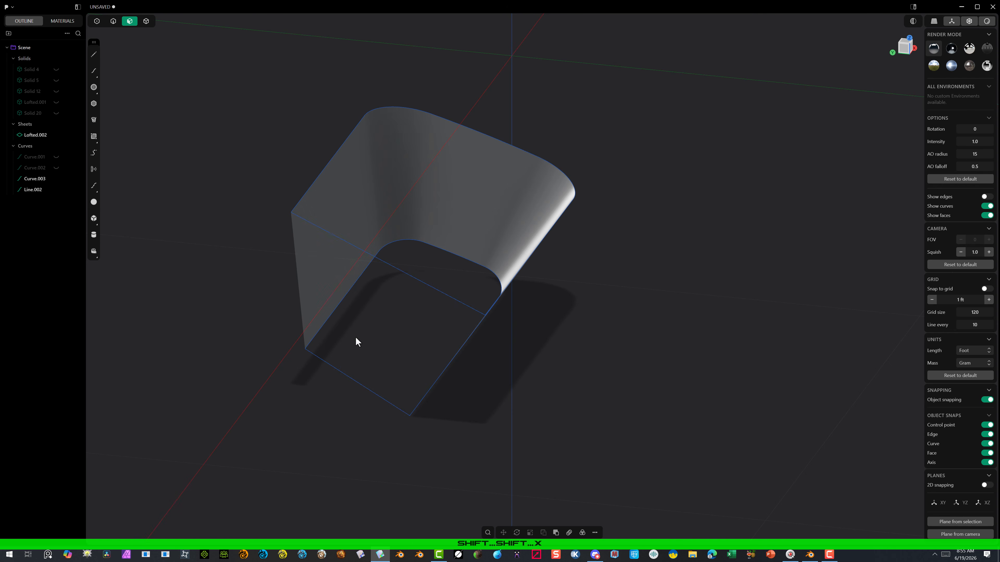
Delete the upper and lower profile curves used for the loft, keeping only the sheet
left_click(114, 21)
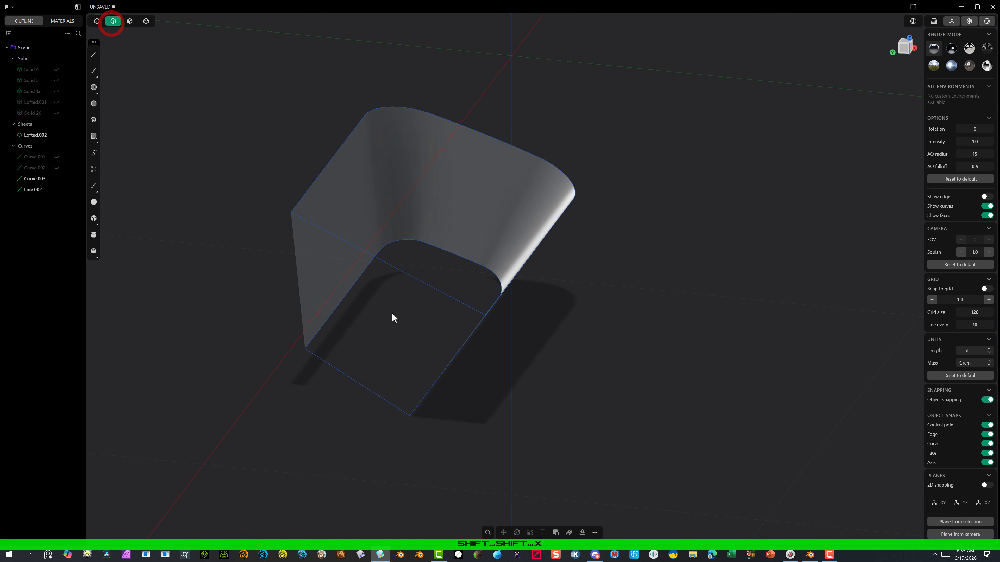
left_click(434, 279)
key("g")
key("Delete")
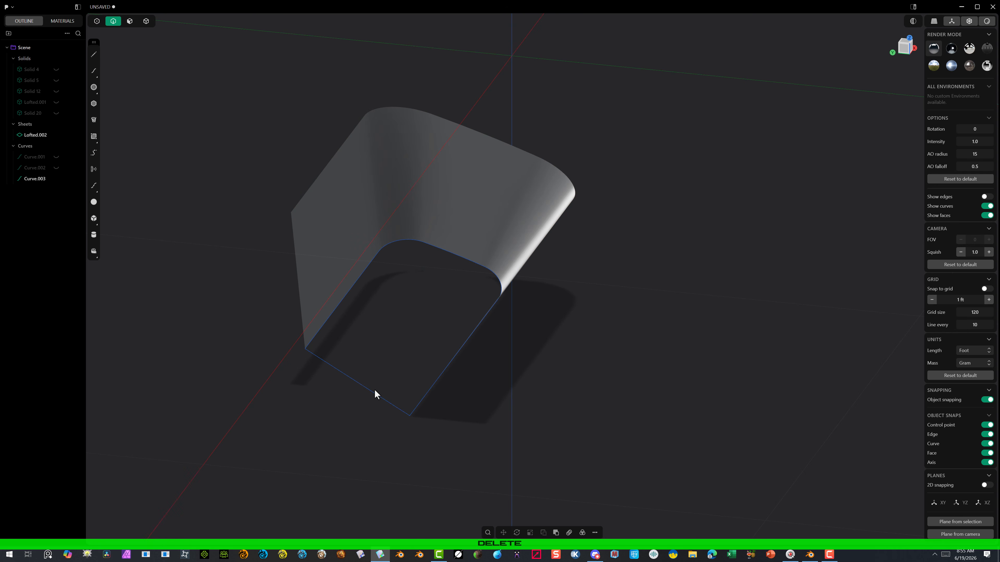
middle_click_drag(405, 350, 417, 311)
In the left view, draw a sloping line about 0.47 ft long across the middle of the lofted sheet, past both sides
left_click(912, 45)
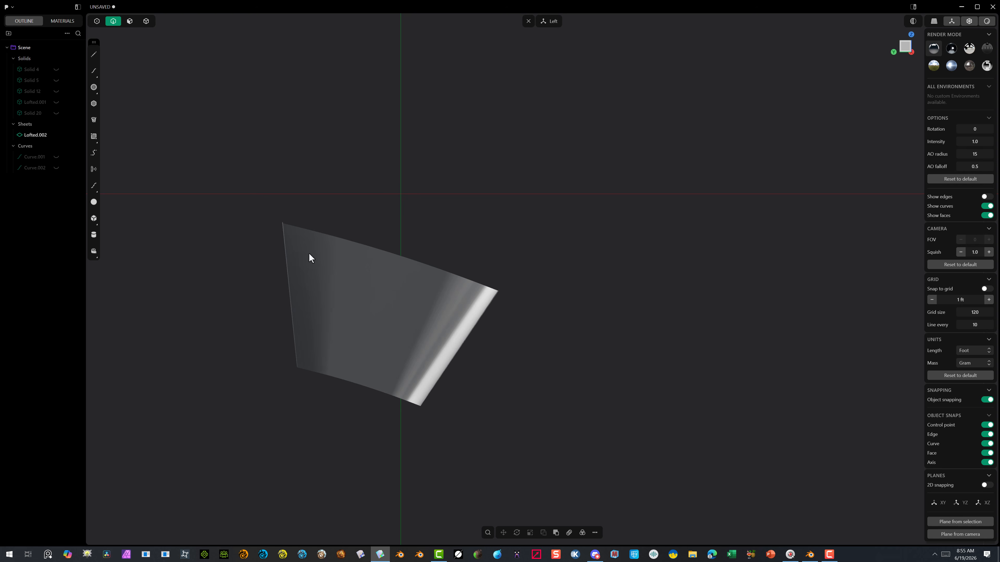
left_click(93, 54)
left_click(270, 292)
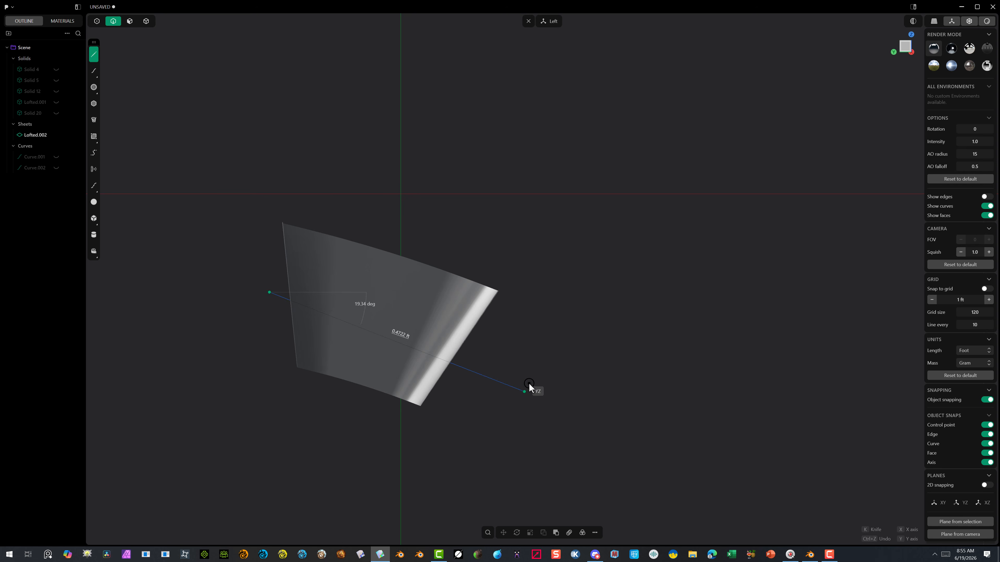
left_click(528, 382)
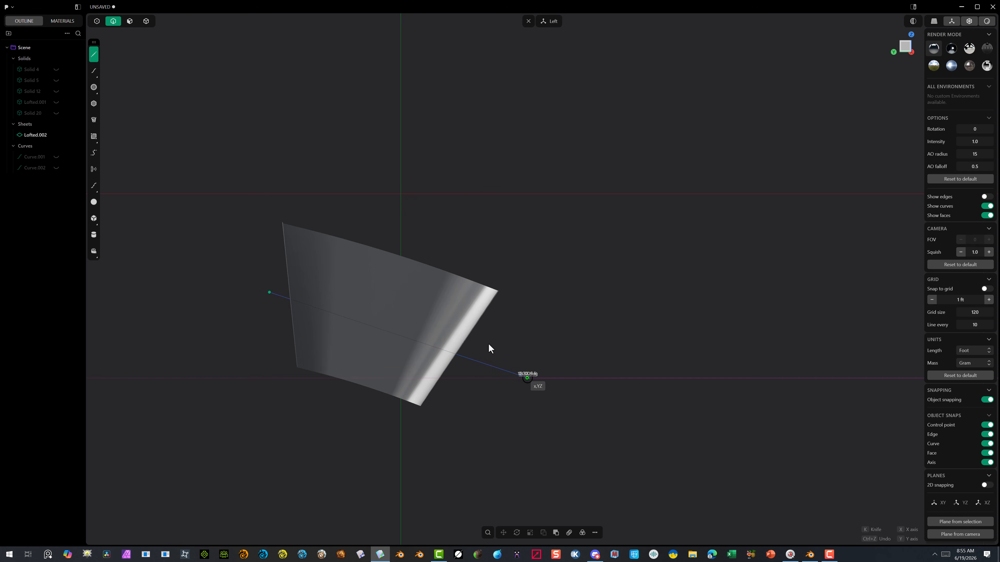
Cut the lofted sheet into two pieces with the sloping line as the cutter
left_click(129, 21)
left_click(146, 21)
left_click(305, 233)
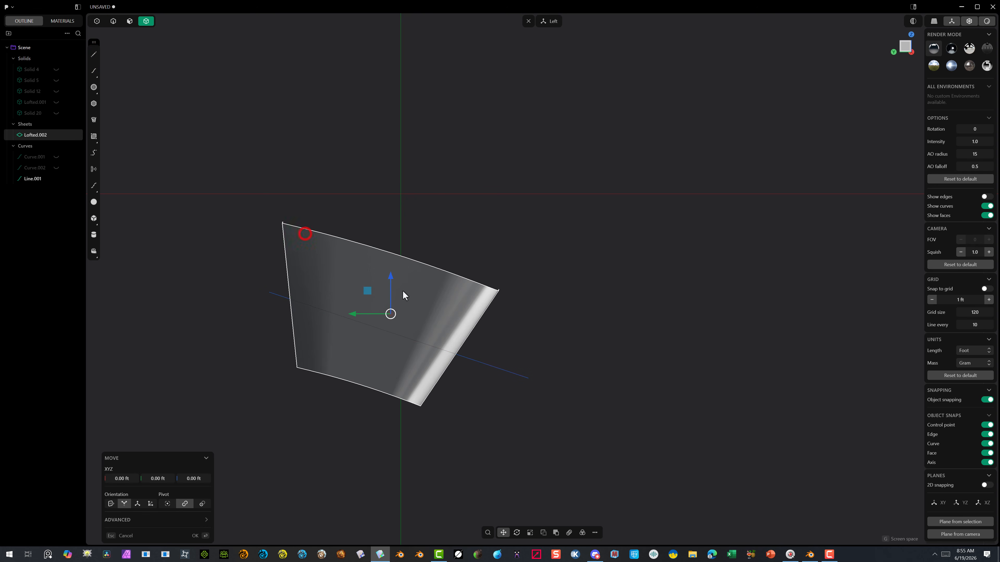
key("c")
left_click(526, 377)
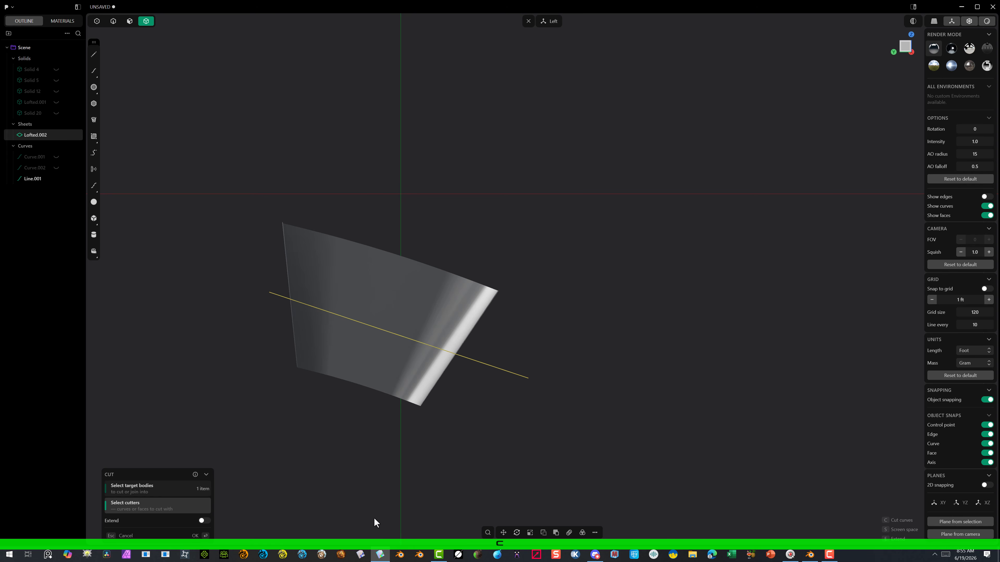
left_click(198, 535)
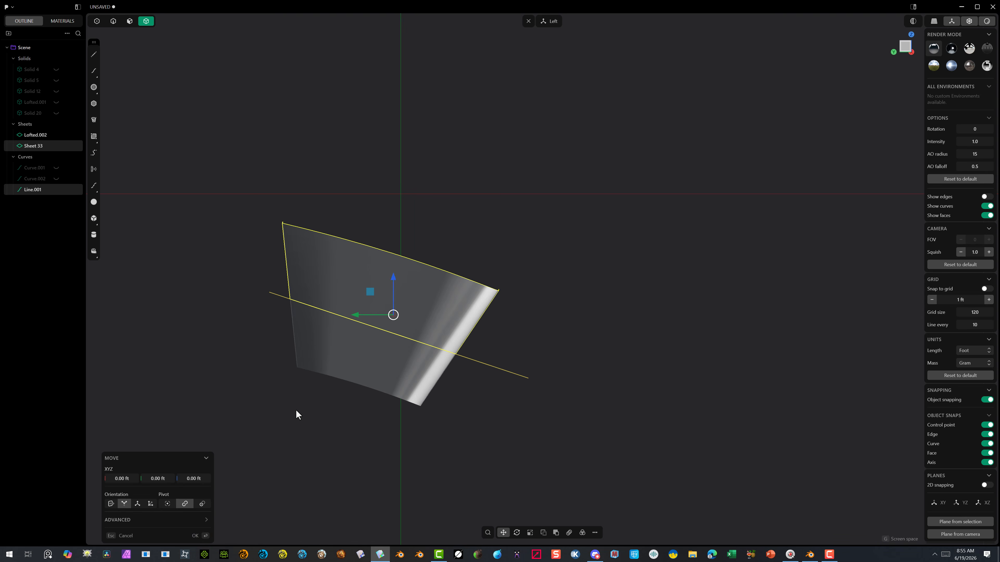
Delete the sheet piece below the cut and the sloping cutting line
left_click(286, 444)
left_click(353, 370)
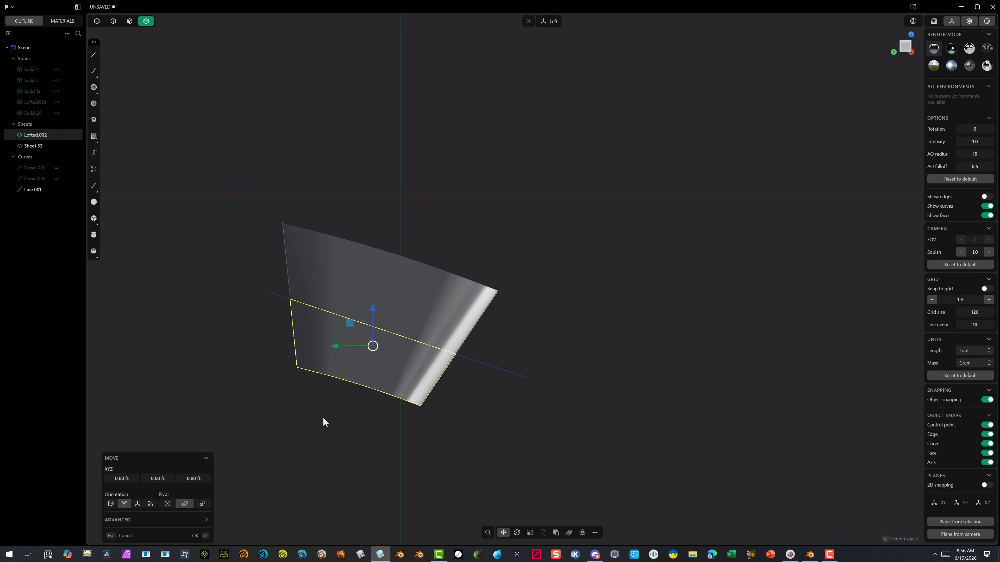
key("Delete")
middle_click_drag(379, 393, 274, 447)
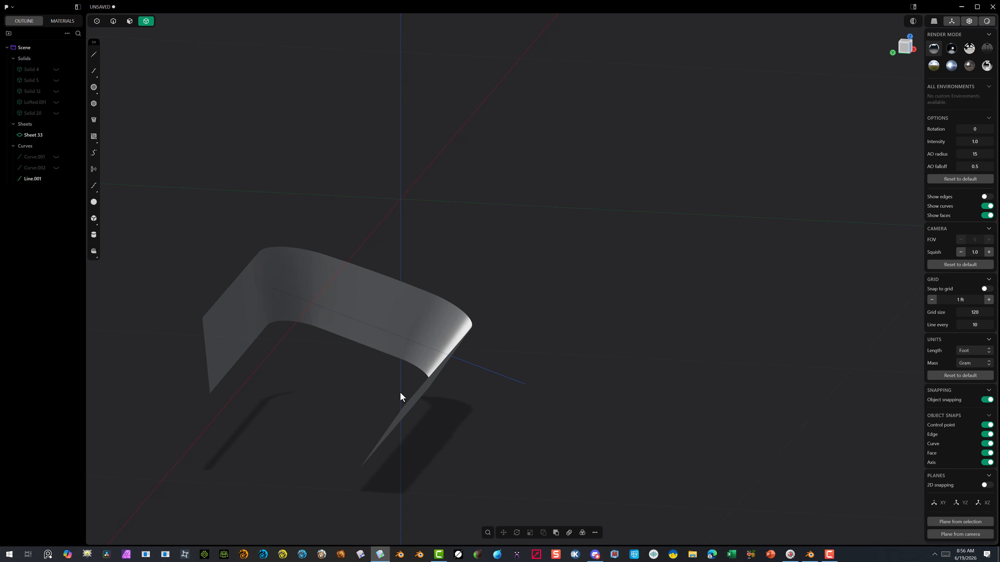
middle_click_drag(289, 405, 370, 362)
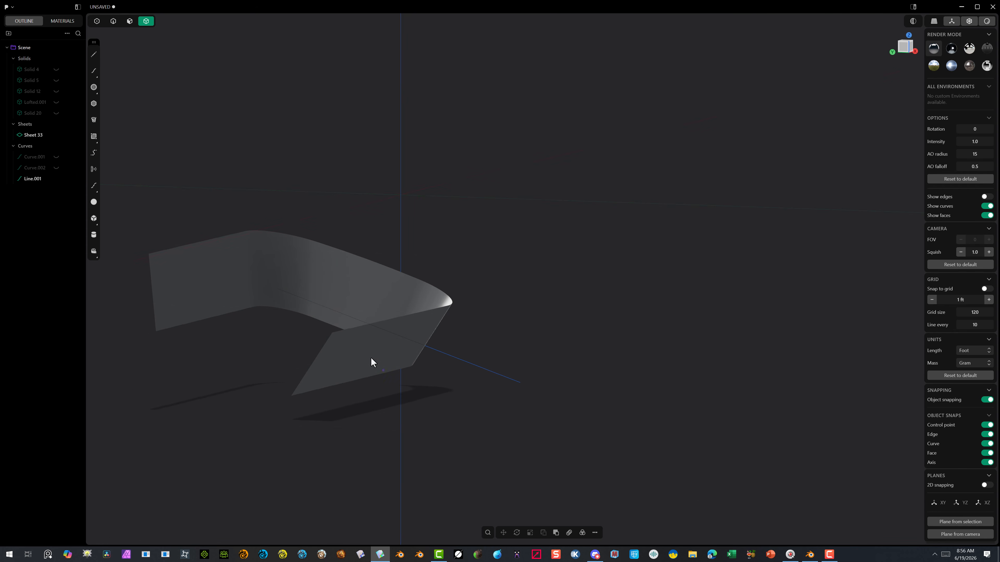
left_click(96, 21)
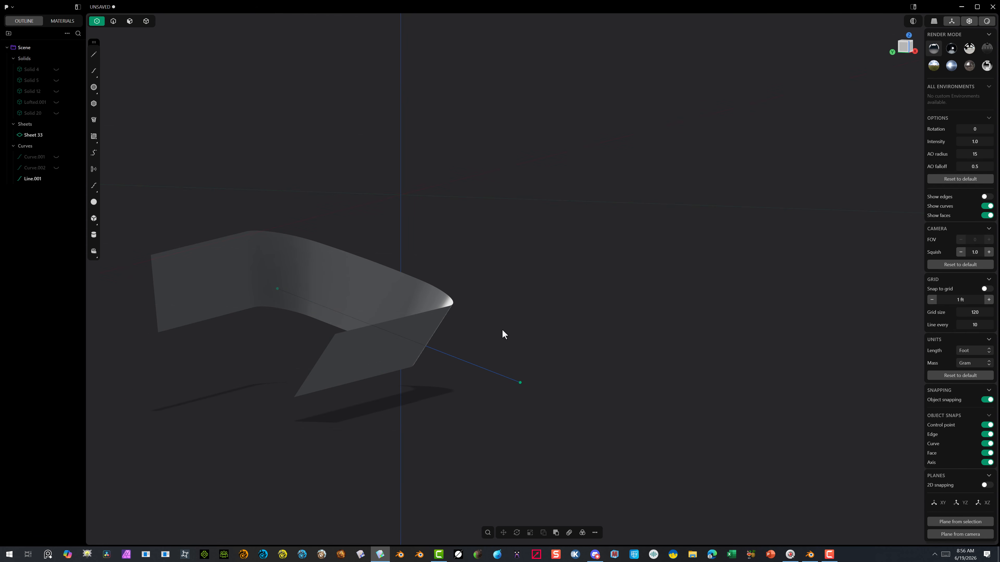
left_click(115, 23)
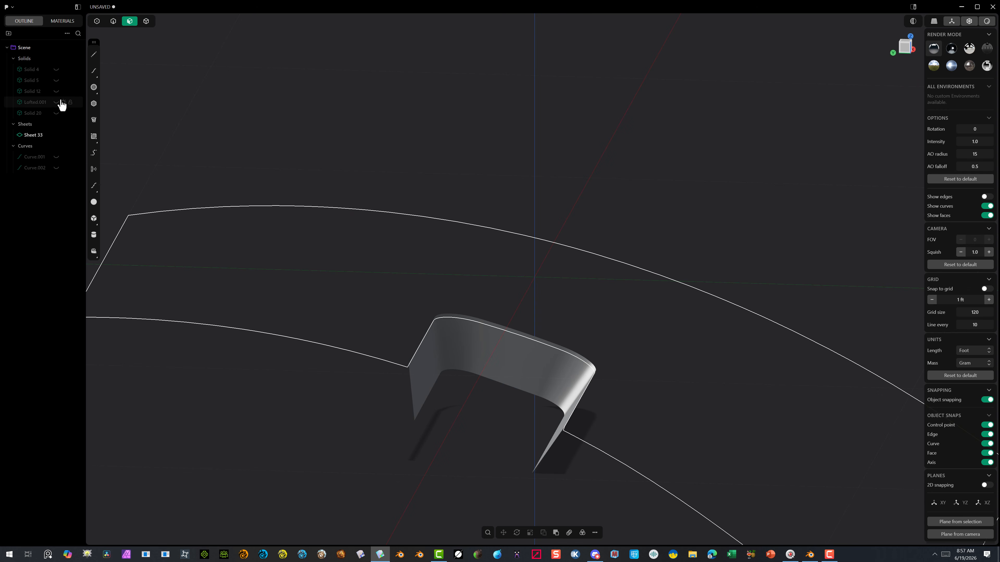
Show the hidden curved sheet solid Lofted.001 again together with the trimmed recess wall
left_click(39, 102)
key("g")
middle_click_drag(197, 403, 235, 349)
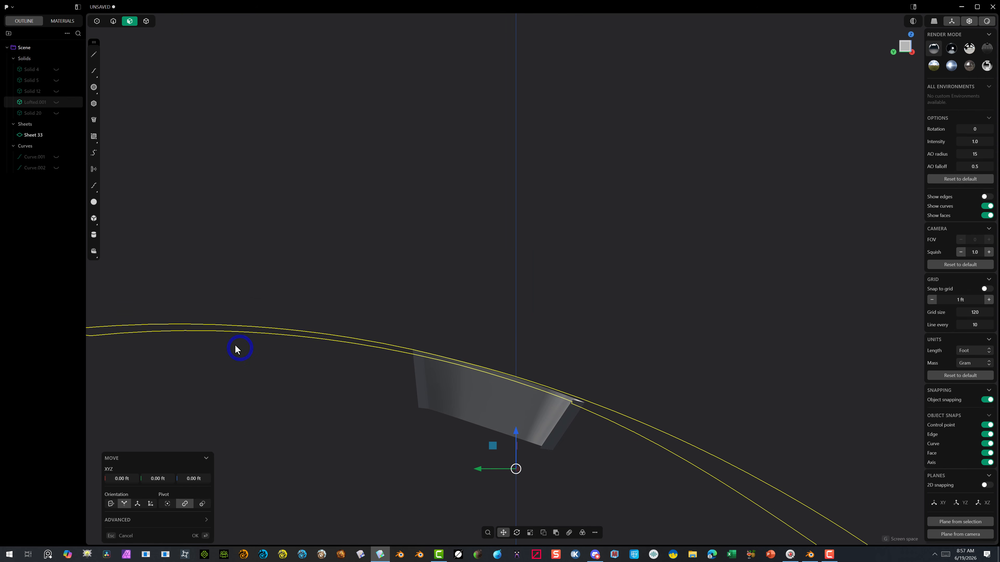
left_click(56, 102)
scroll(172, 202, "up", 6)
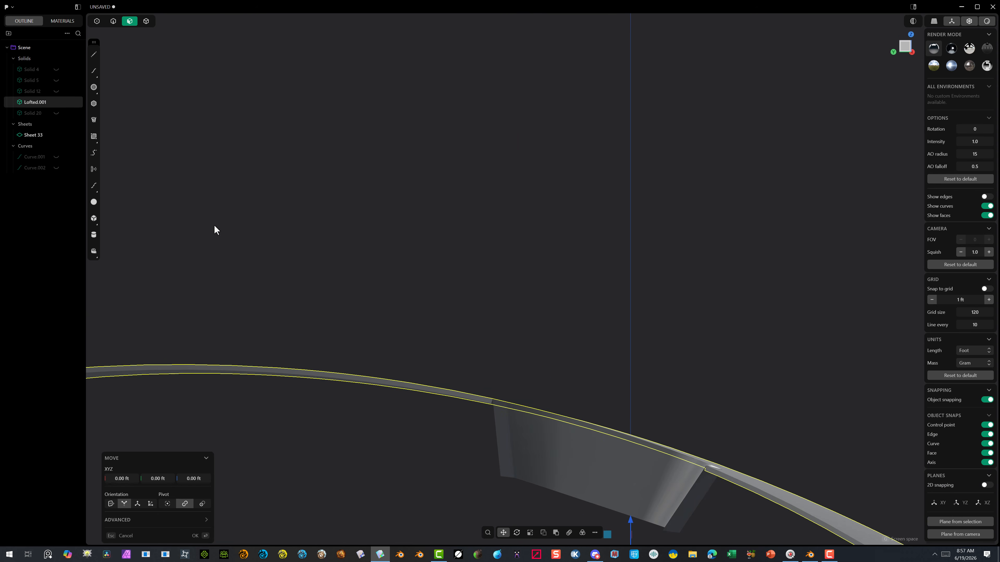
Delete the underside and the outer thickness faces of the curved solid Lofted.001, keeping its upper surface and the notch's edge faces
left_click(248, 271)
scroll(248, 271, "down", 3)
scroll(350, 315, "down", 5)
middle_click_drag(401, 232, 457, 106, "shift")
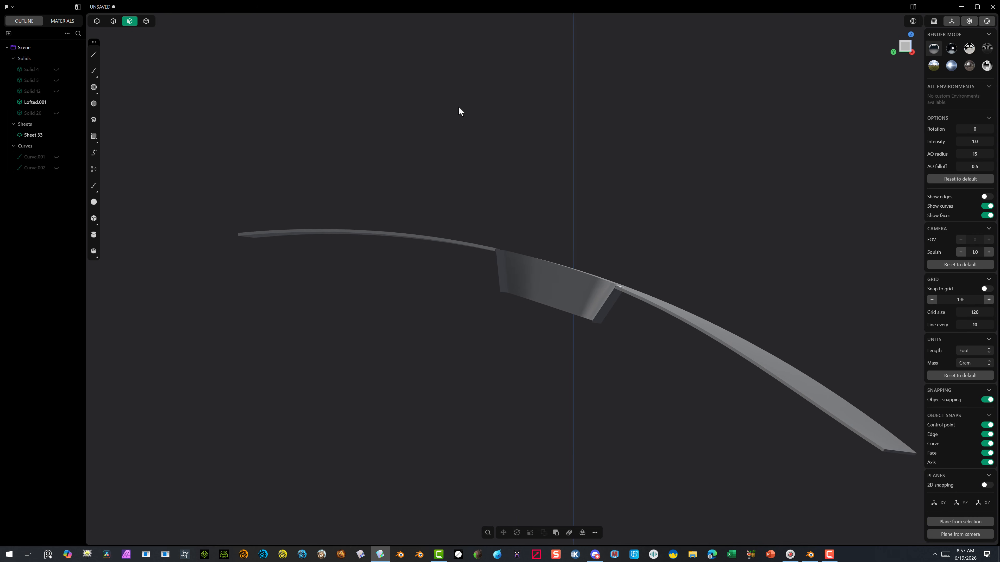
scroll(410, 192, "up", 4)
middle_click_drag(416, 192, 427, 190)
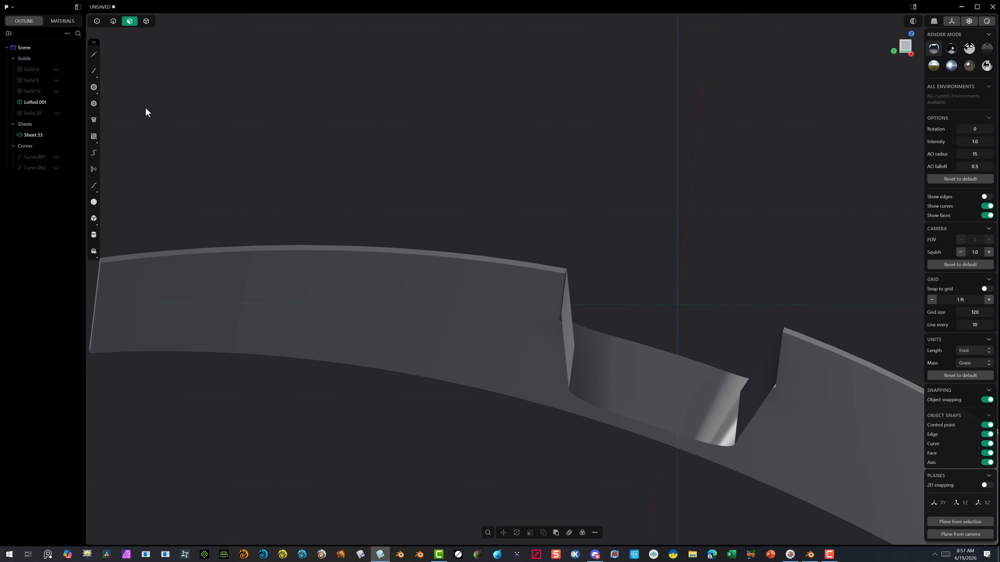
left_click(410, 306)
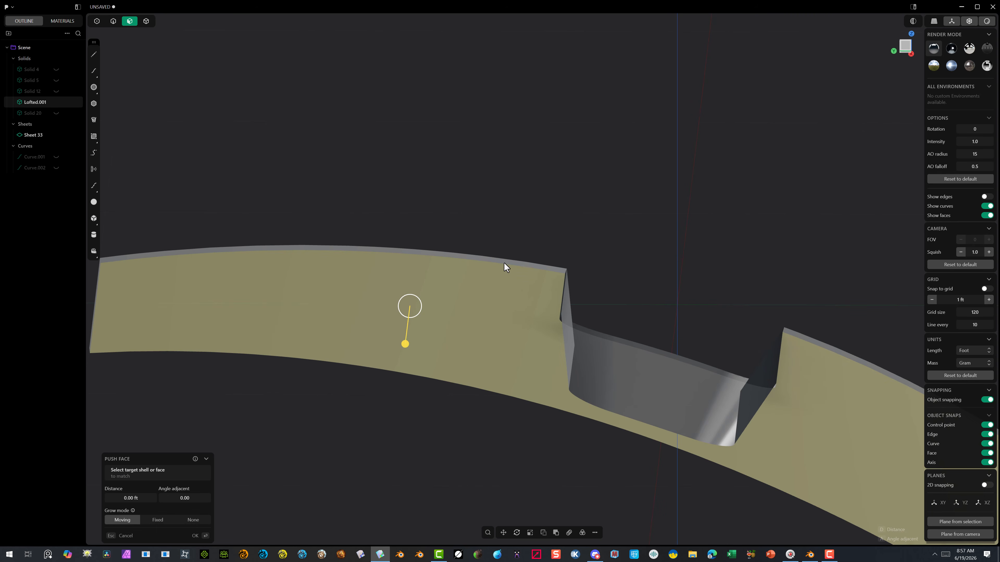
left_click(504, 263, "shift")
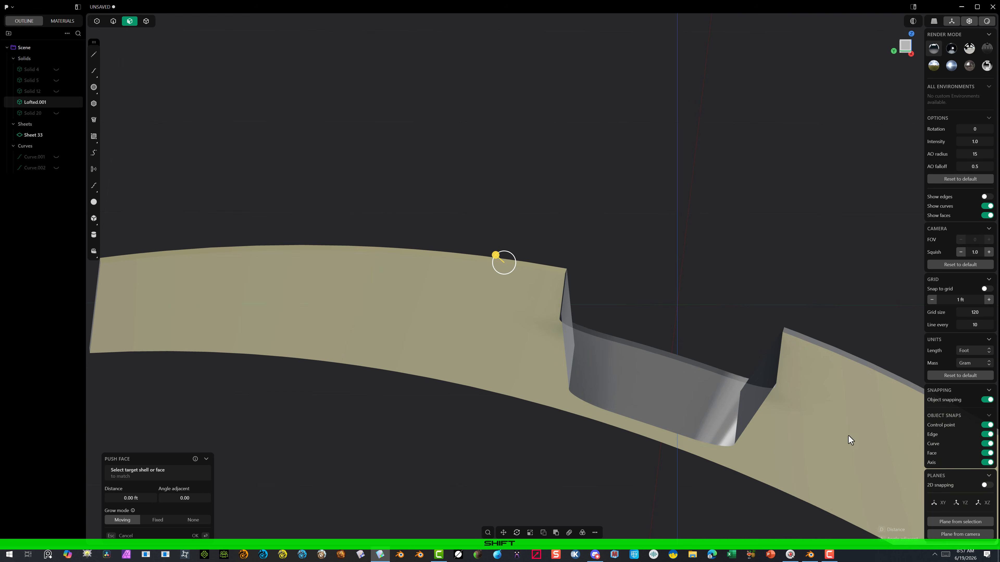
left_click(840, 353, "shift")
middle_click_drag(457, 299, 549, 305)
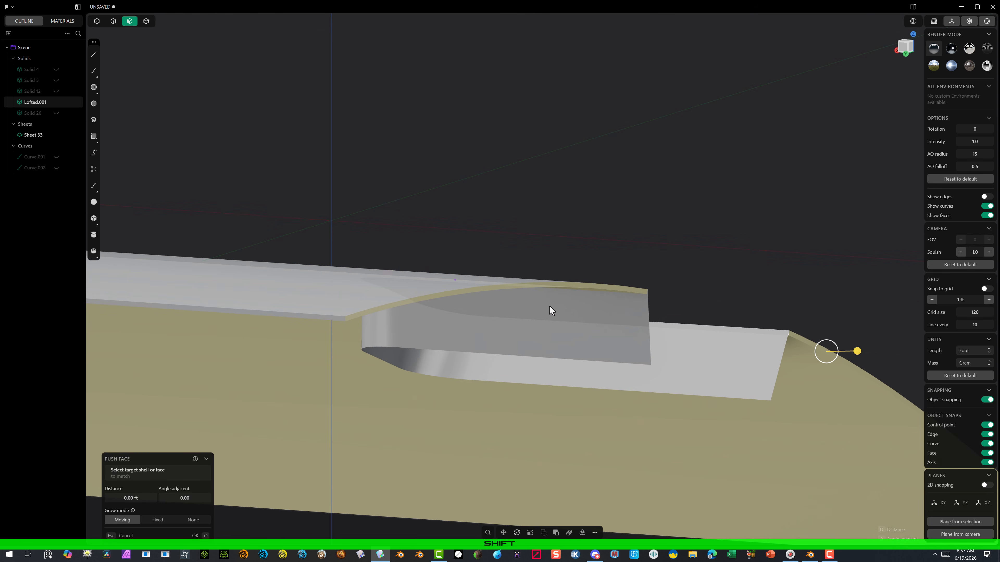
middle_click_drag(311, 321, 562, 253)
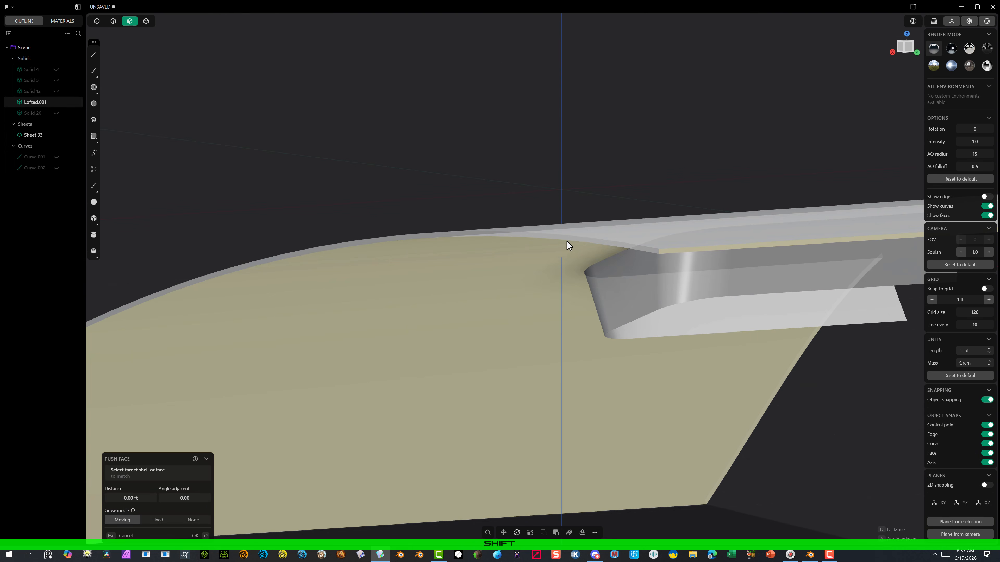
left_click(566, 239)
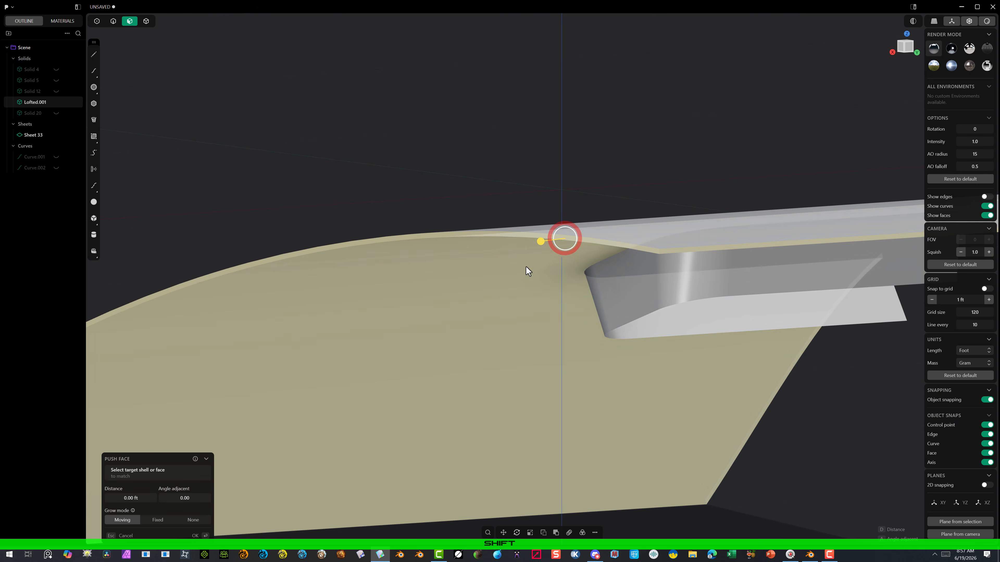
mouse_move(526, 267)
middle_mouse_down()
mouse_move(423, 299)
mouse_move(458, 298)
mouse_move(551, 266)
mouse_move(366, 372)
mouse_move(353, 364)
mouse_move(395, 290)
mouse_move(368, 257)
mouse_move(380, 230)
mouse_move(451, 222)
mouse_move(516, 234)
mouse_move(559, 279)
middle_mouse_up()
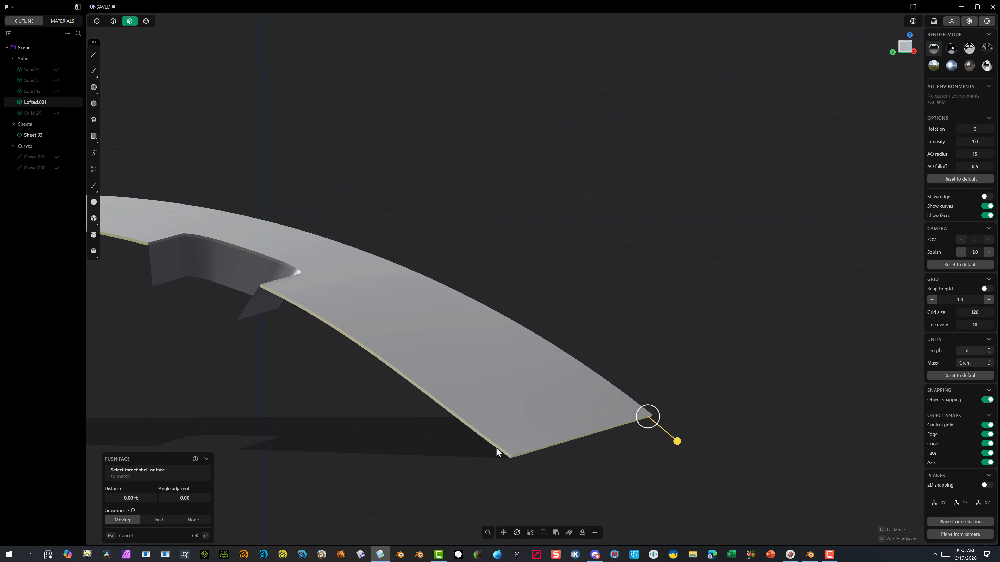
key("shift+x")
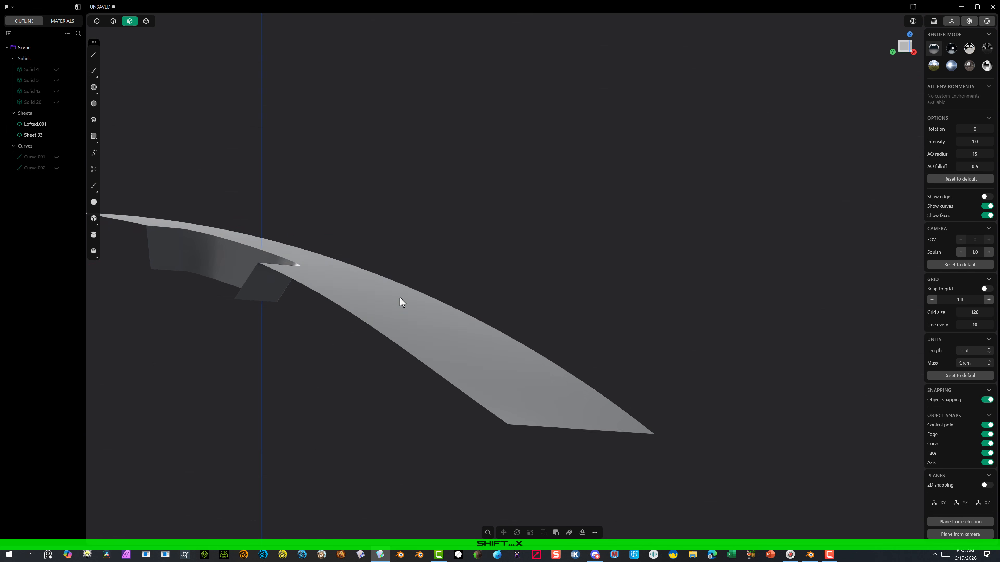
Examine the remaining curved sheet around the notch for leftover thickness faces where it meets the recess wall
middle_click_drag(399, 298, 402, 307)
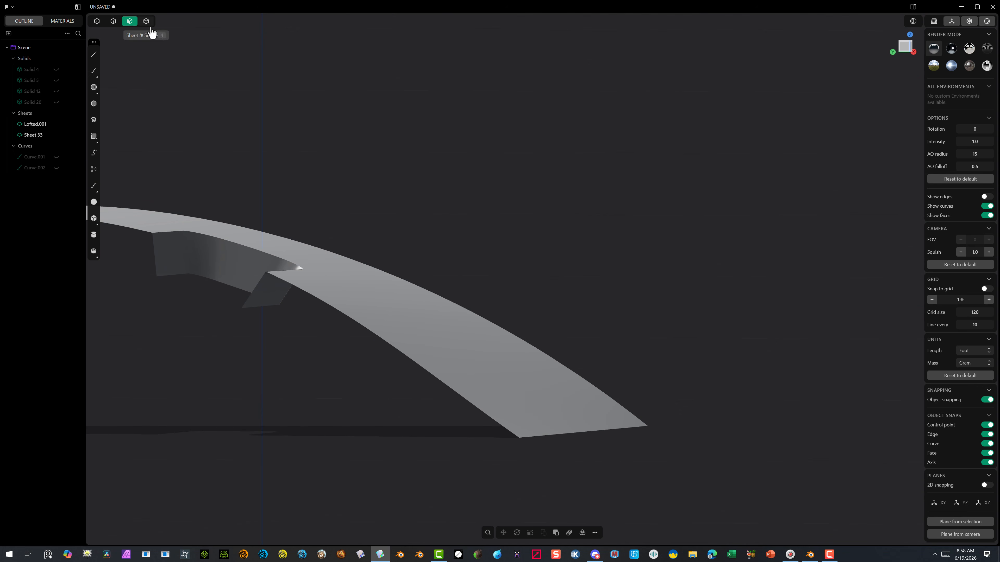
left_click(349, 302)
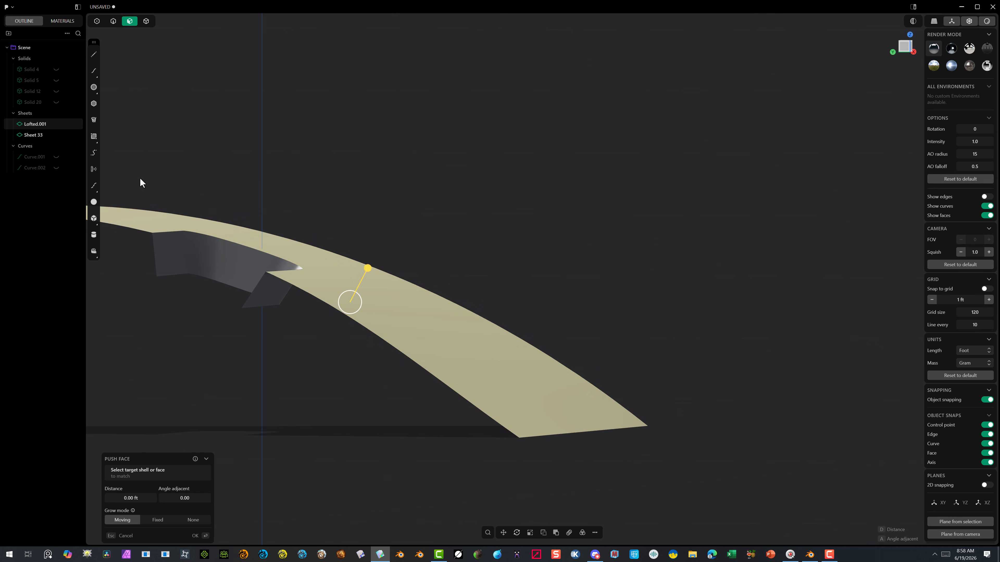
middle_click_drag(340, 241, 337, 265)
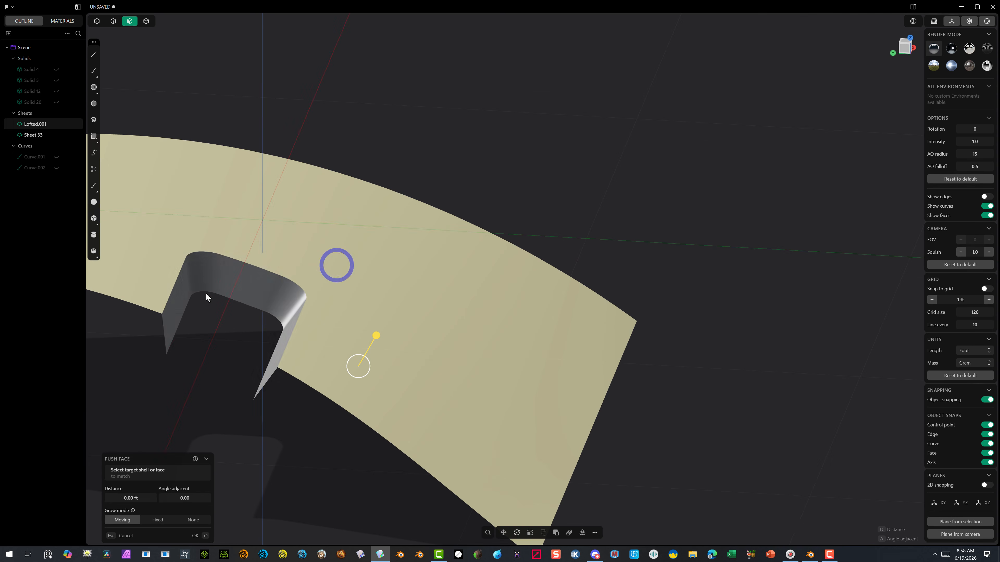
scroll(190, 279, "up", 7)
key("4")
middle_click_drag(184, 274, 232, 226)
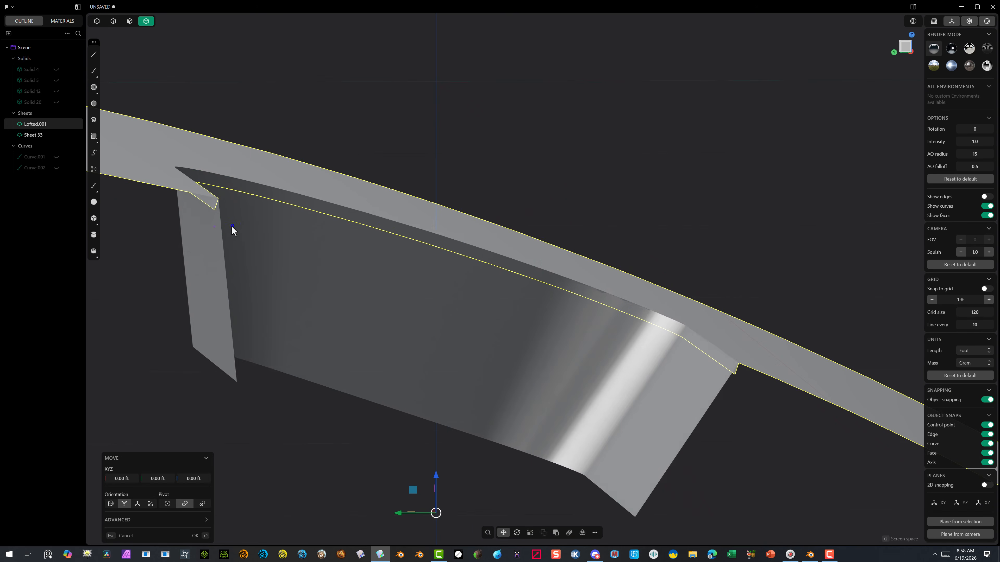
left_click(146, 357)
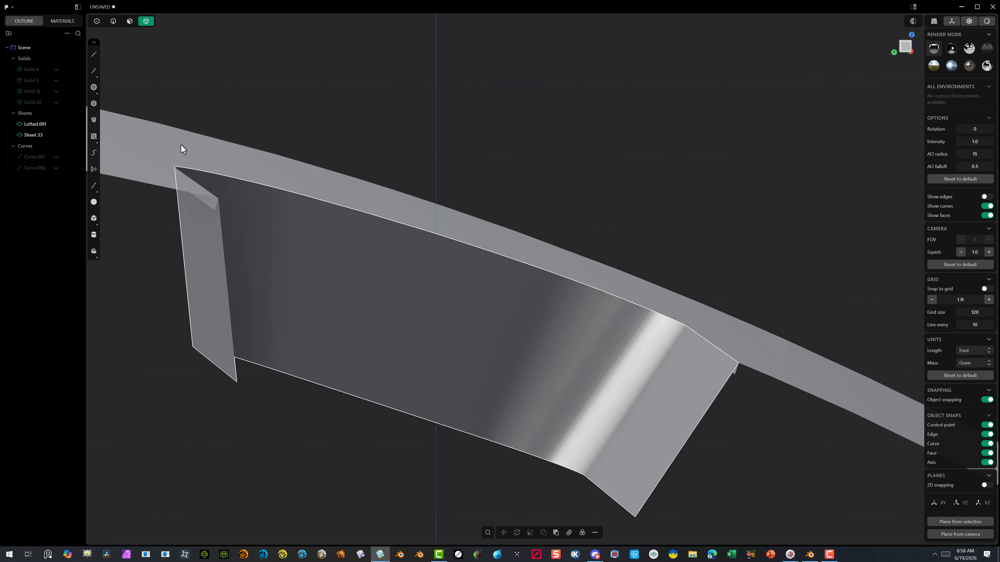
Delete the thin strip of leftover thickness faces running all around the notch on the curved sheet
left_click(130, 27)
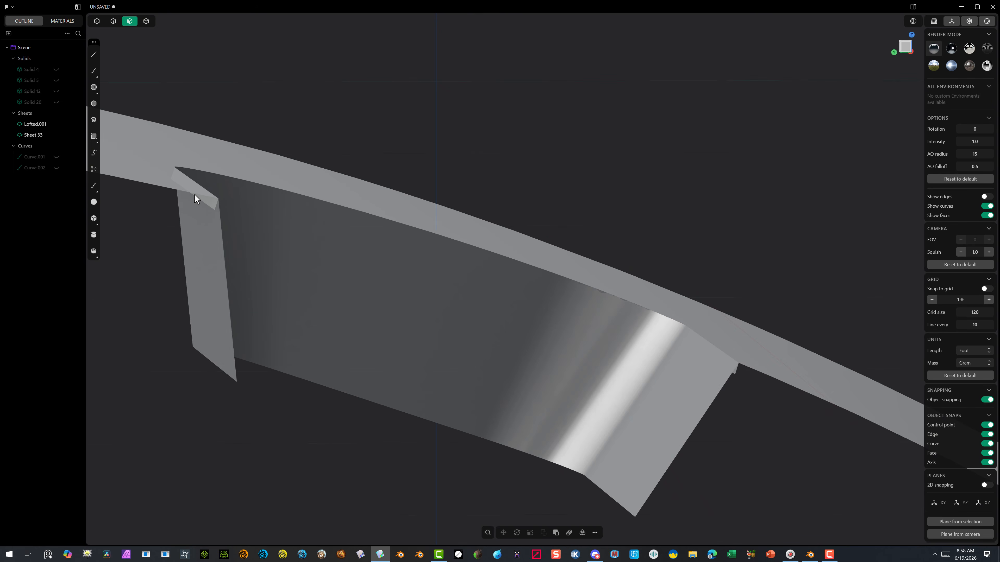
left_click(203, 198)
mouse_move(170, 221)
middle_mouse_down()
mouse_move(208, 201)
mouse_move(350, 204)
mouse_move(223, 226)
mouse_move(302, 228)
mouse_move(240, 191)
mouse_move(141, 185)
mouse_move(168, 186)
mouse_move(128, 210)
mouse_move(203, 210)
mouse_move(234, 170)
middle_mouse_up()
left_click(209, 182, "shift")
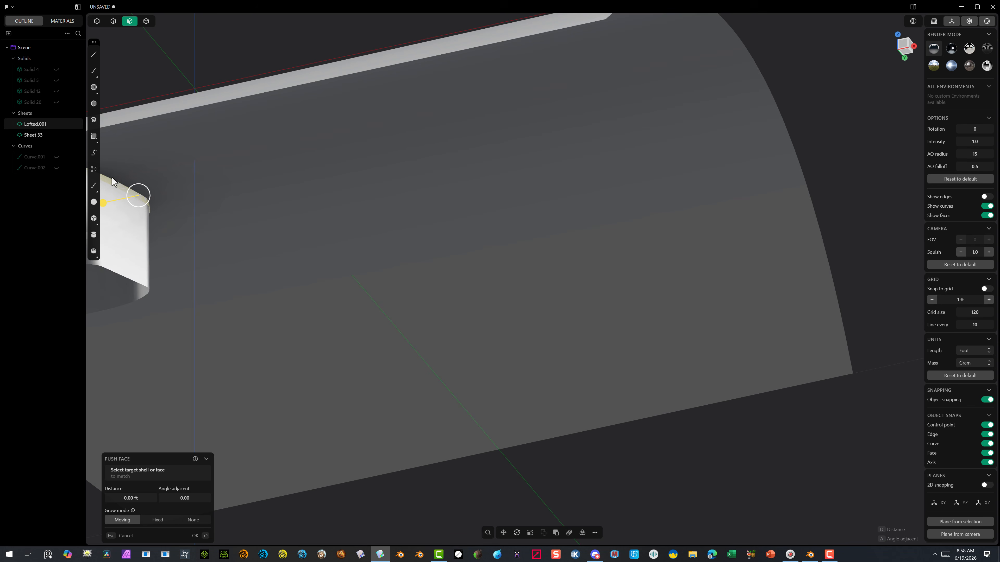
right_click_drag(123, 179, 69, 184)
middle_click_drag(285, 229, 493, 209)
scroll(252, 168, "up", 5)
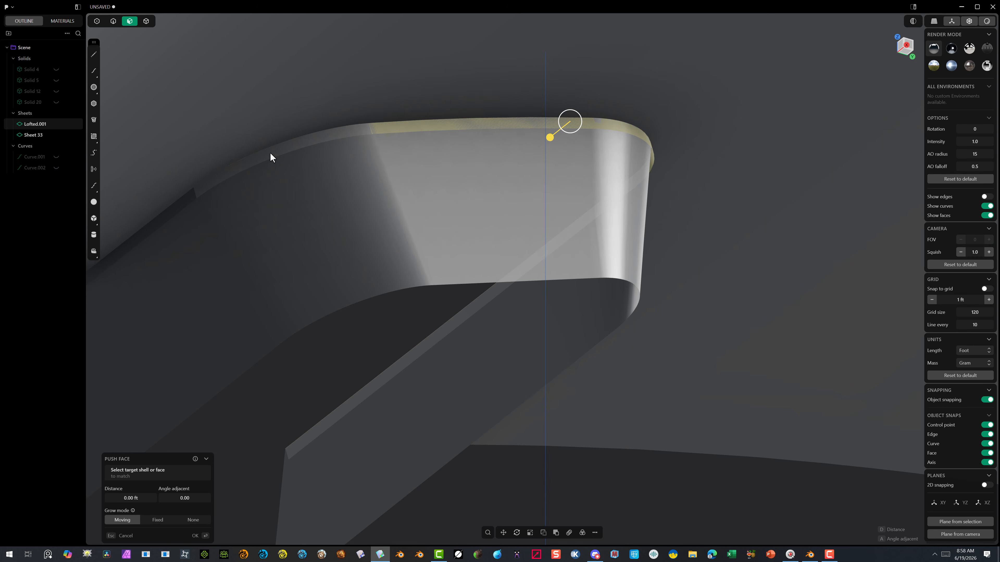
scroll(159, 244, "down", 4, "shift")
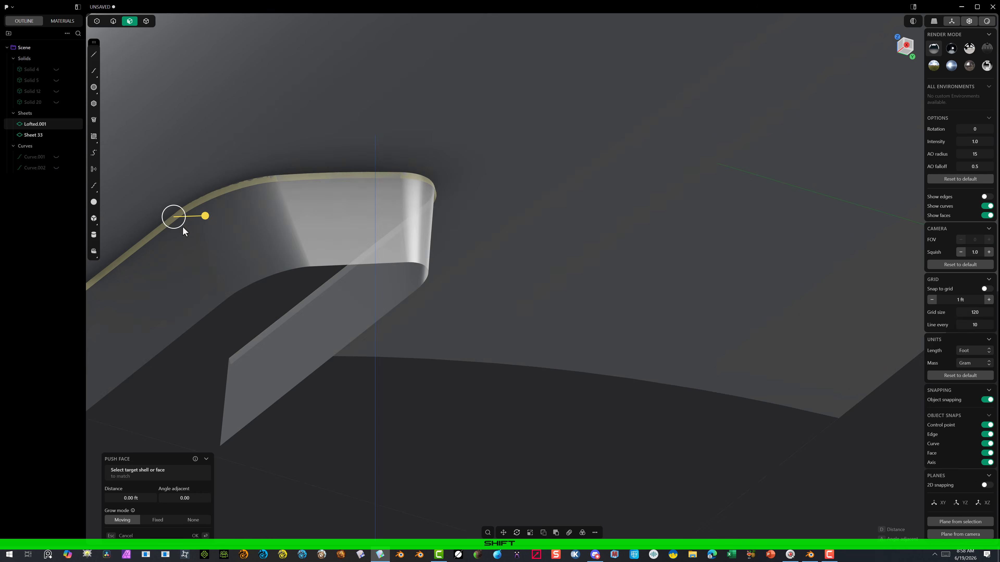
middle_click_drag(182, 228, 532, 71, "shift")
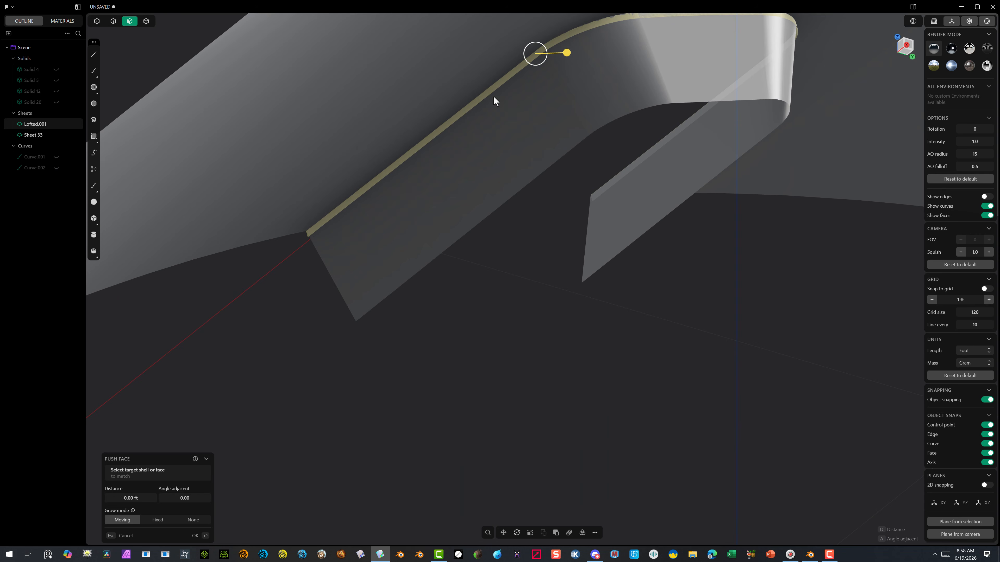
key("x")
Join the curved sheet and the recess wall into one sheet with a Boolean union
middle_click_drag(547, 82, 338, 63)
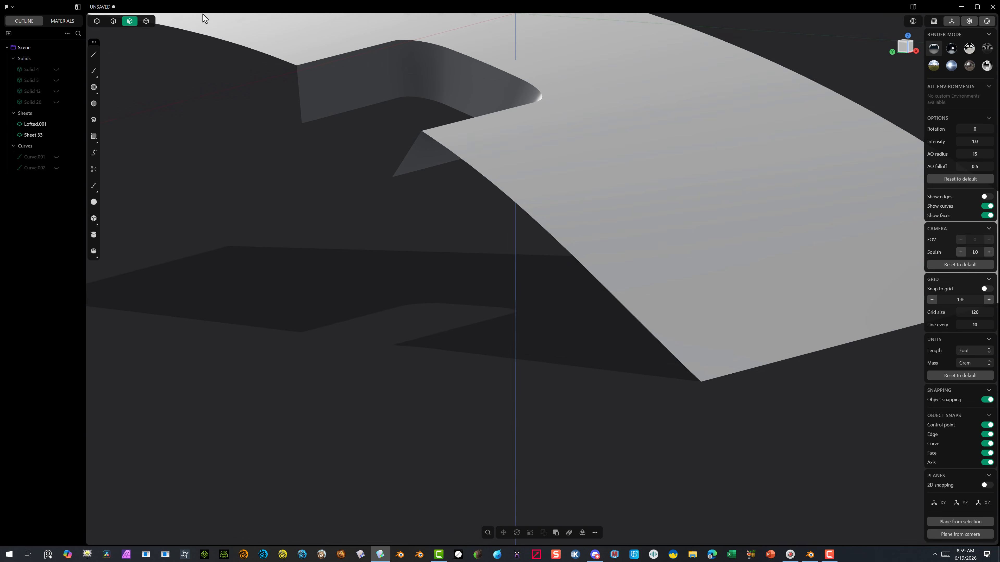
left_click(145, 20)
left_click(272, 28)
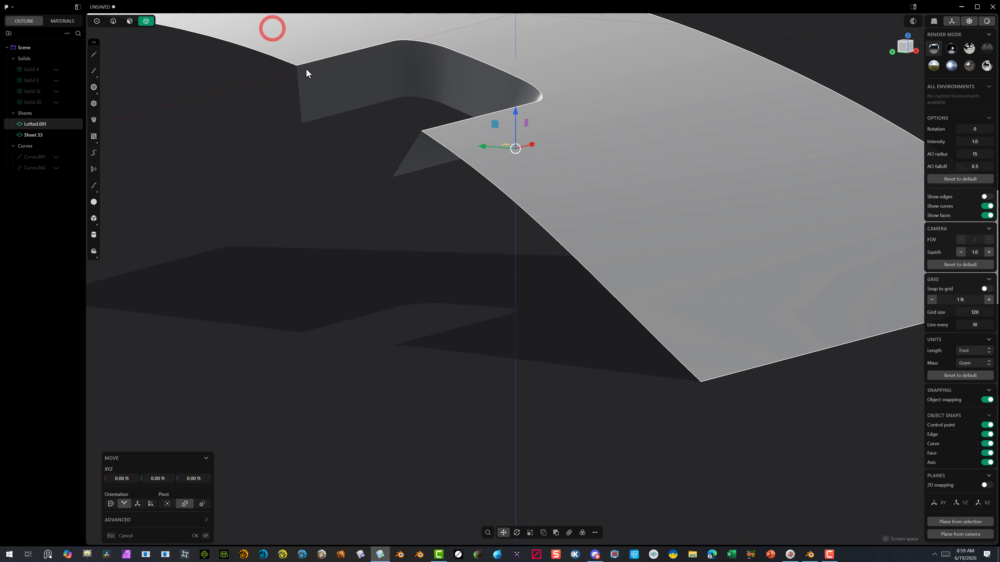
left_click(314, 80, "shift")
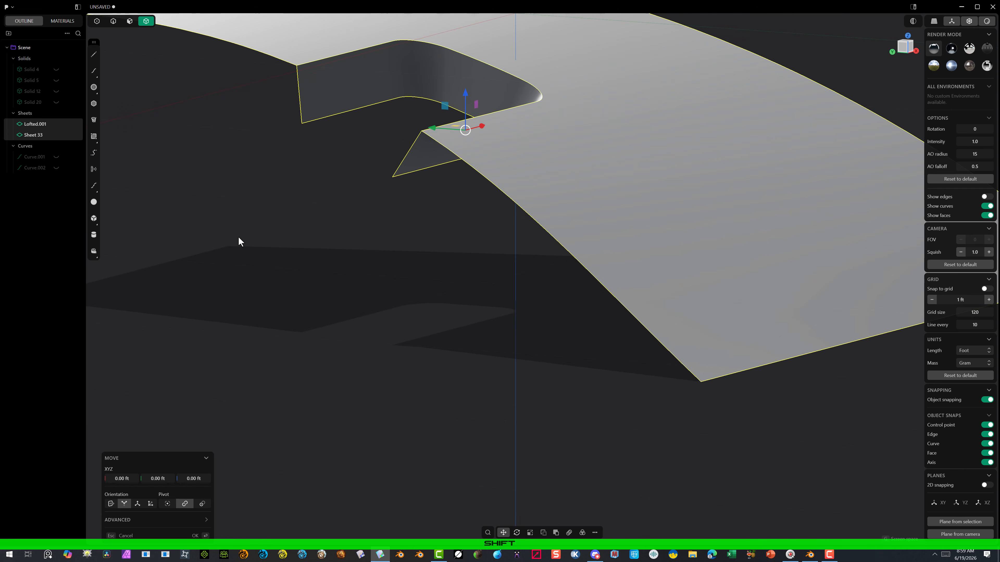
key("q")
key("q")
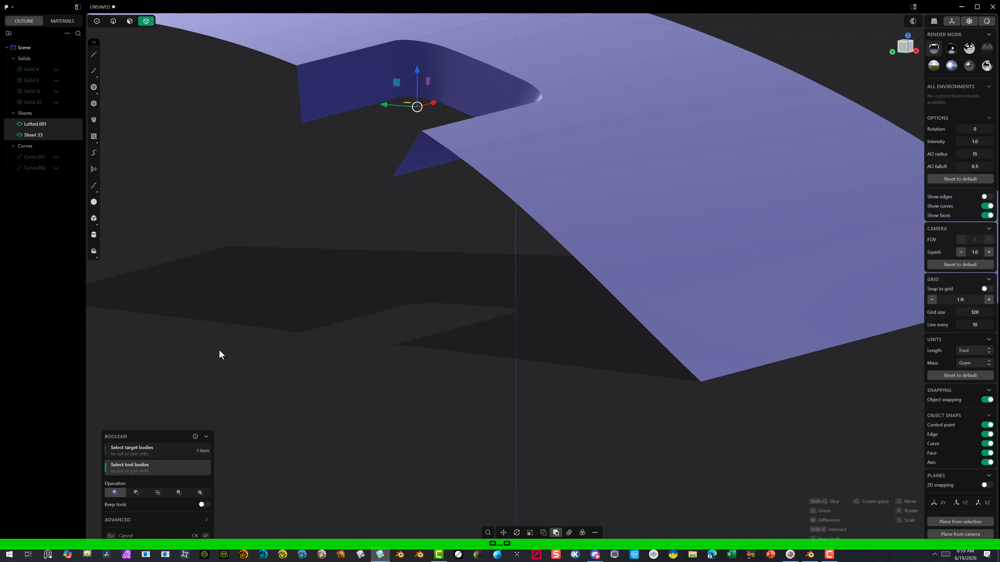
left_click(195, 536)
Inspect the joined sheet's seam and open boundary edges around the recess wall
left_click(271, 280)
scroll(293, 122, "down", 3)
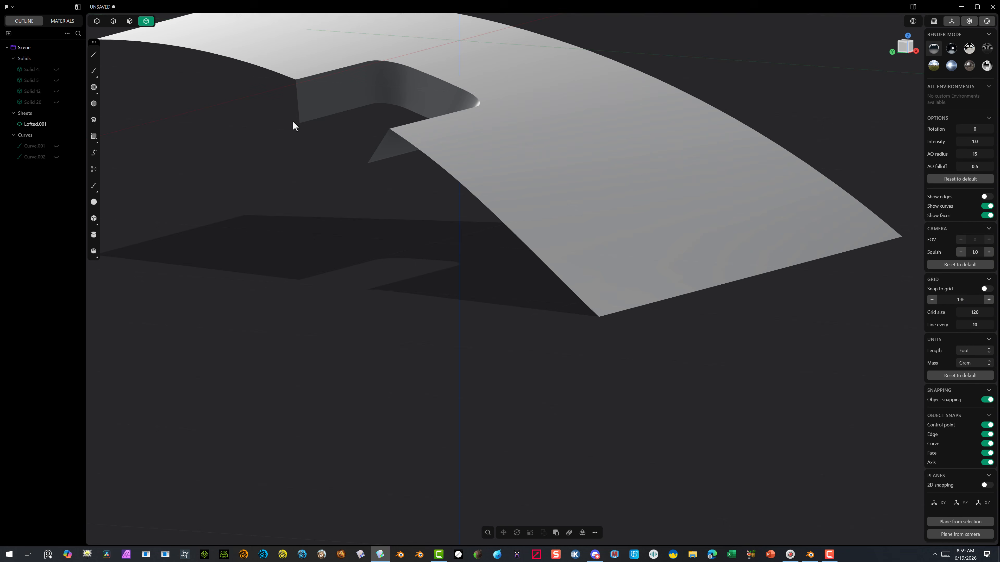
left_click(309, 89)
scroll(312, 67, "down", 3)
middle_click_drag(311, 66, 353, 109)
scroll(352, 109, "up", 2)
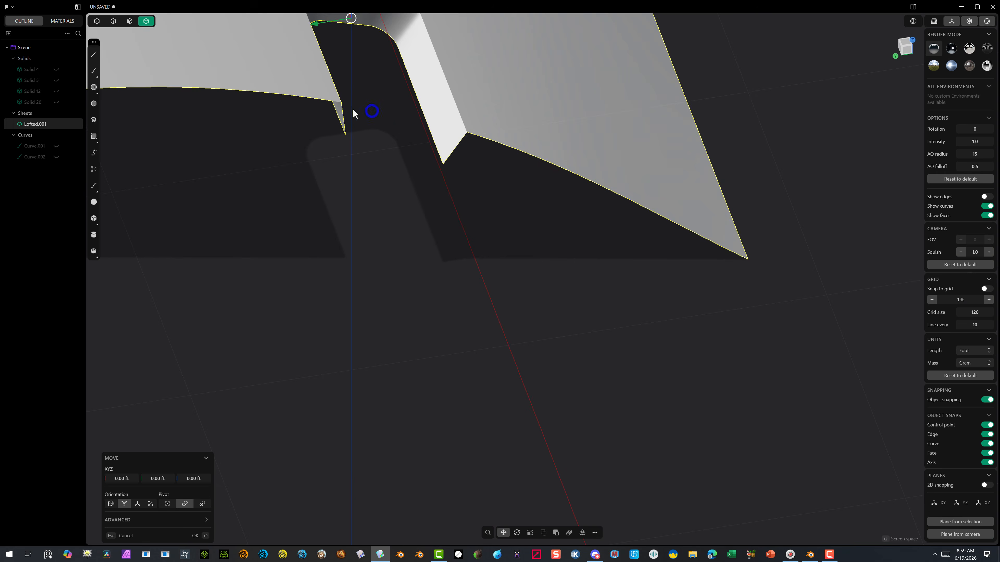
scroll(352, 108, "down", 2)
scroll(320, 78, "up", 4)
middle_click_drag(319, 76, 281, 37)
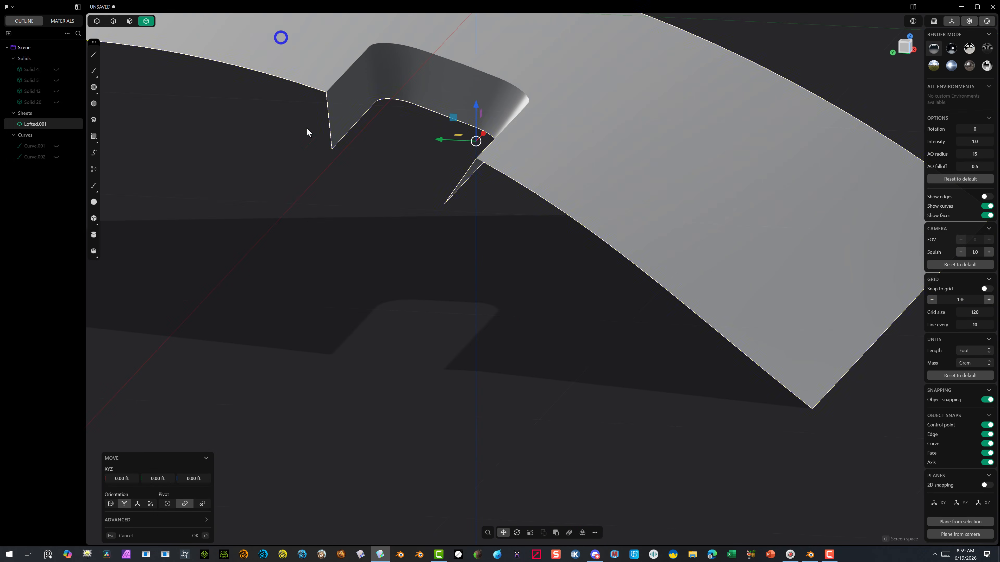
left_click(324, 159)
left_click(332, 88)
Fillet the tangent edge chain between the curved surface and the recess wall with a conic fillet of about 0.0141 ft
scroll(346, 60, "up", 3)
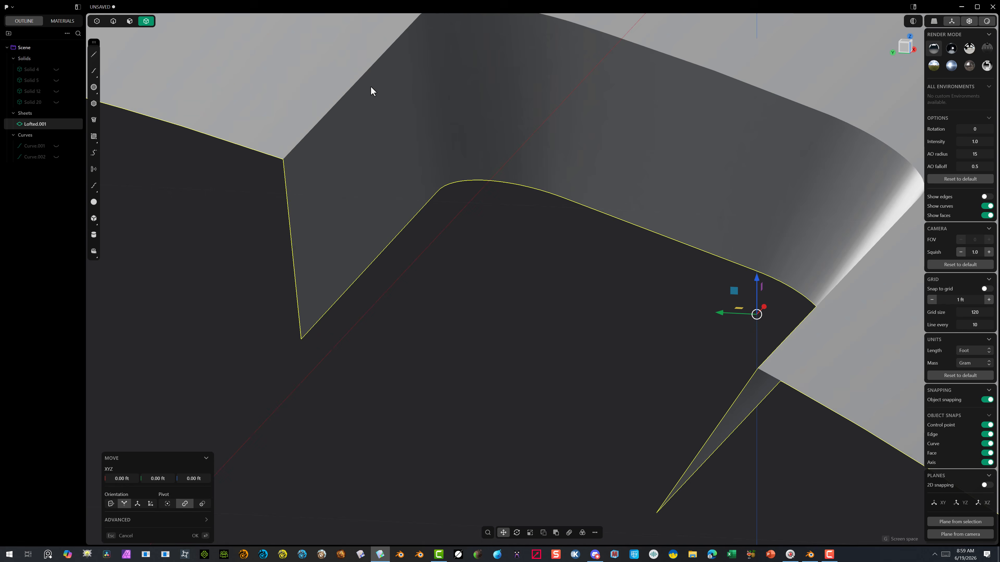
left_click(276, 199)
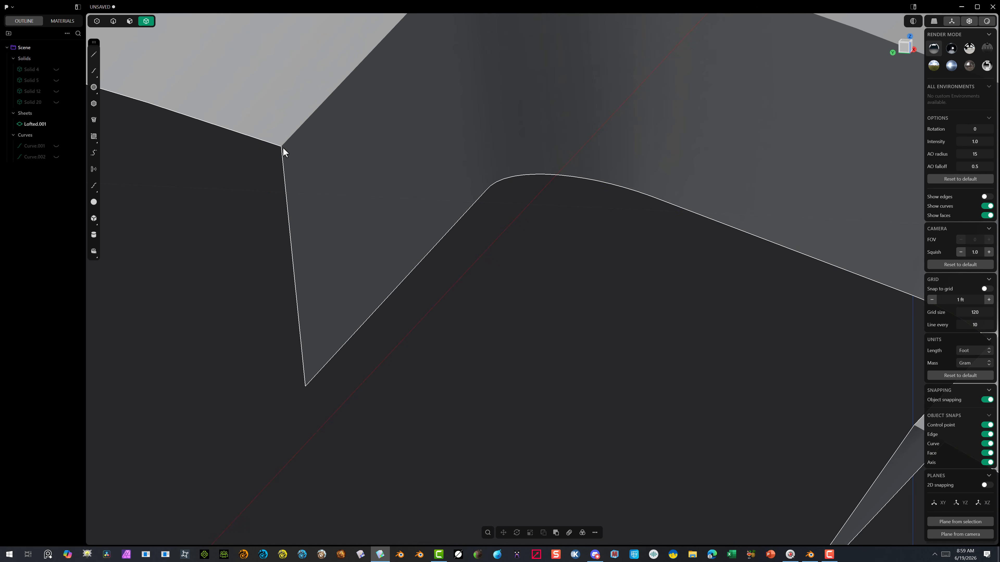
scroll(275, 120, "up", 5)
scroll(303, 111, "down", 3)
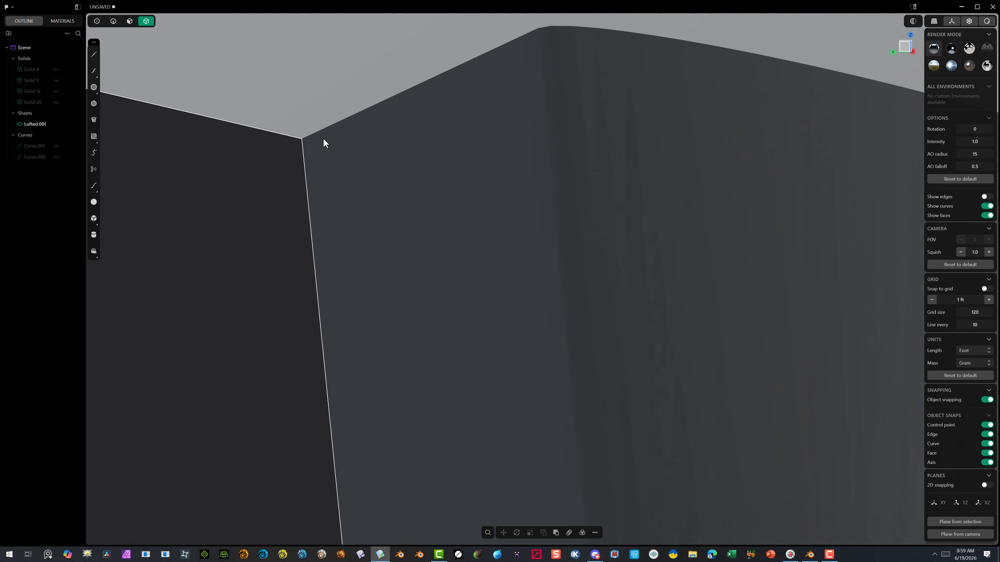
left_click(113, 23)
left_click(336, 124)
key("b")
right_click_drag(336, 124, 431, 132, "alt")
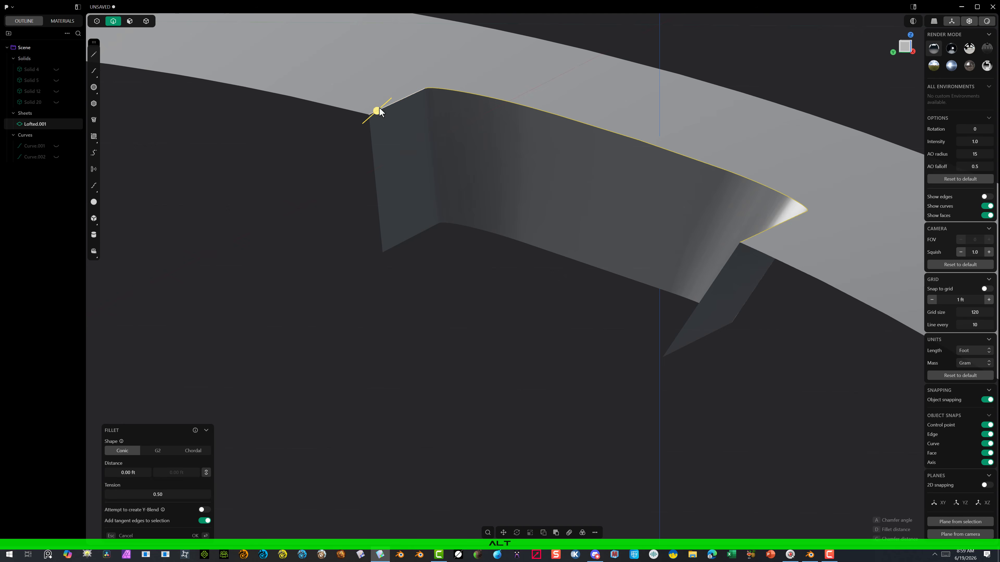
left_click_drag(379, 112, 389, 102)
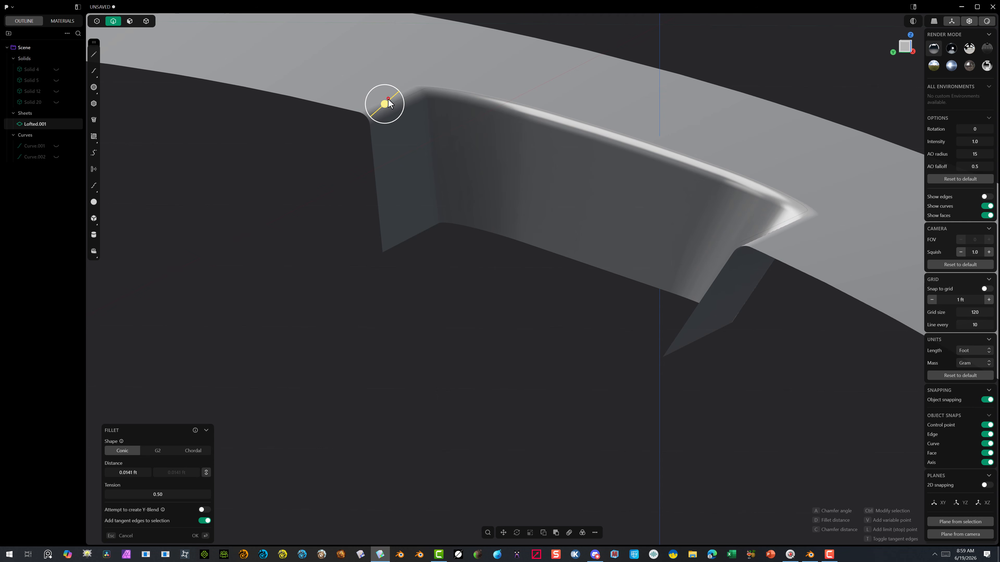
left_click(194, 536)
left_click(284, 271)
Draw a straight line between the two front corner endpoints of the recess wall's open lower edge
mouse_move(360, 180)
middle_mouse_down()
mouse_move(367, 157)
mouse_move(364, 177)
mouse_move(397, 199)
mouse_move(392, 188)
mouse_move(361, 205)
mouse_move(361, 196)
middle_mouse_up()
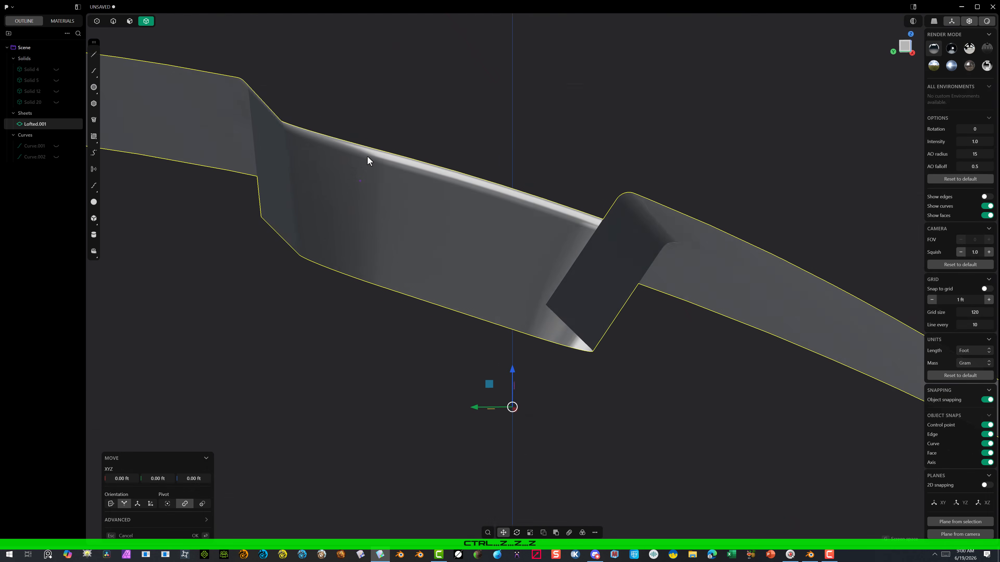
left_click(364, 179)
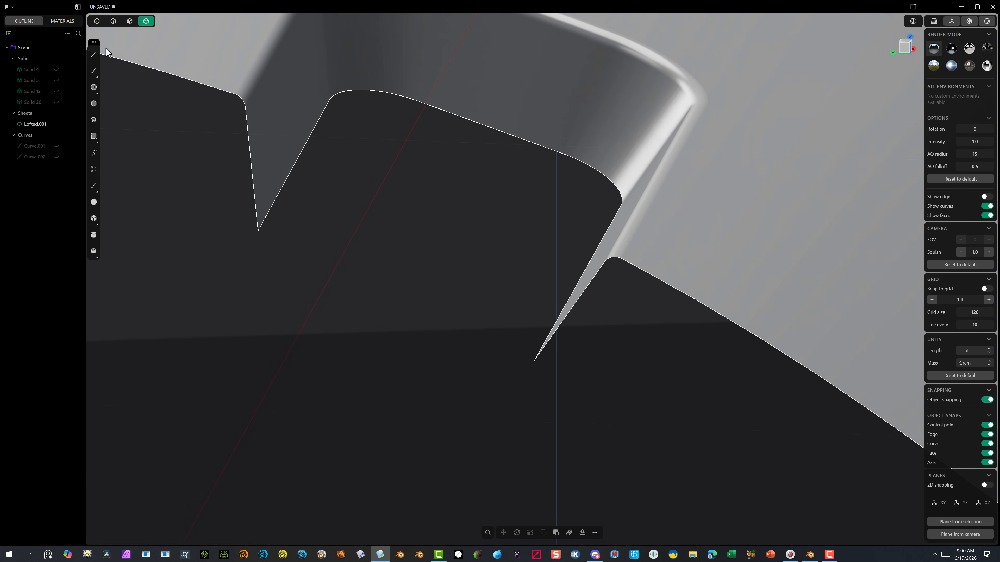
left_click(93, 55)
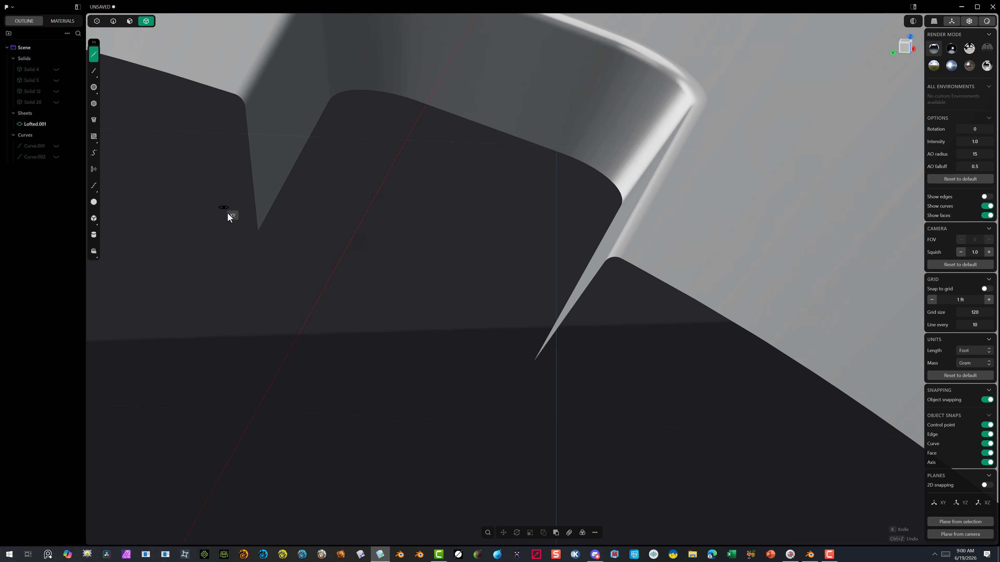
left_click(257, 231)
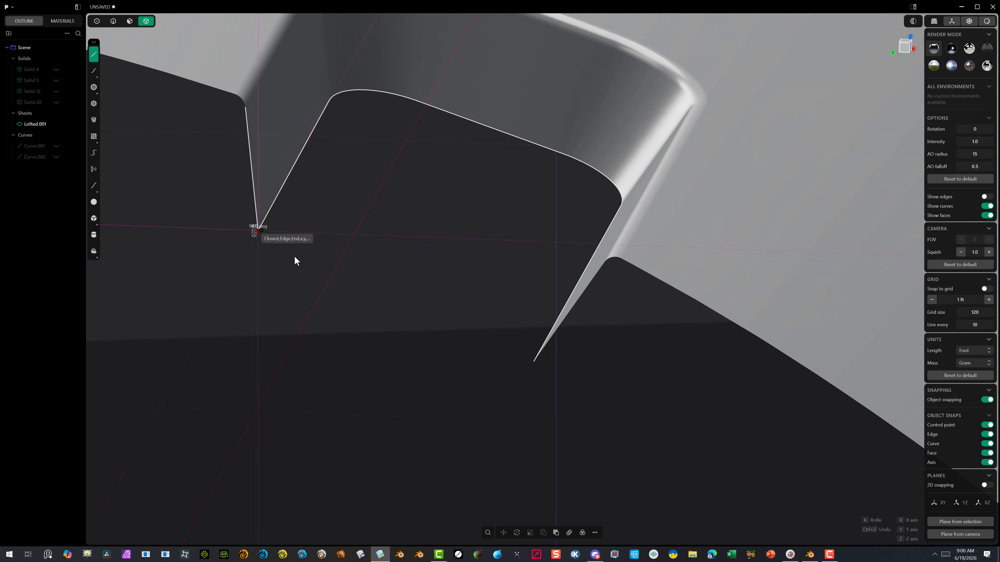
left_click(532, 361)
key("g")
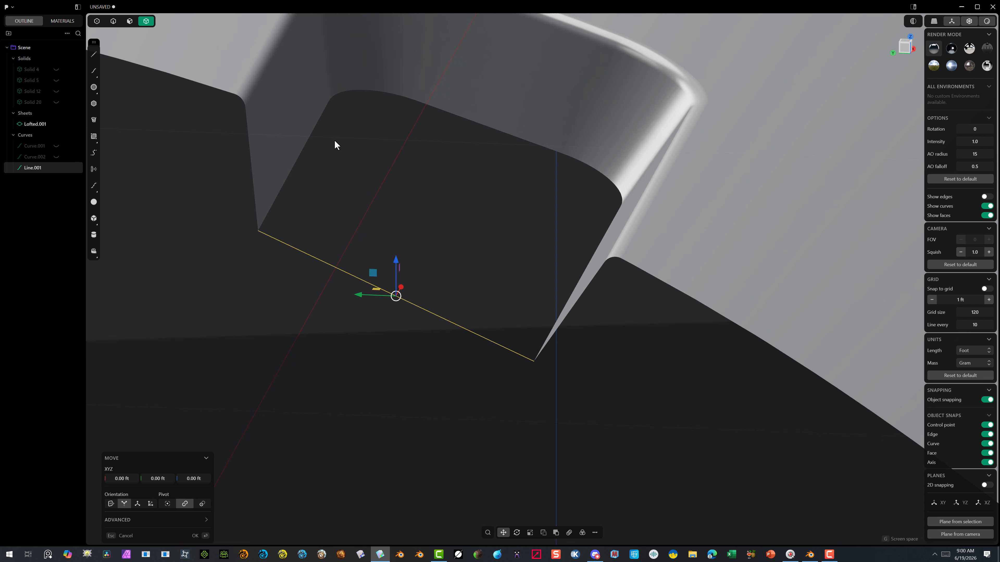
left_click(371, 170)
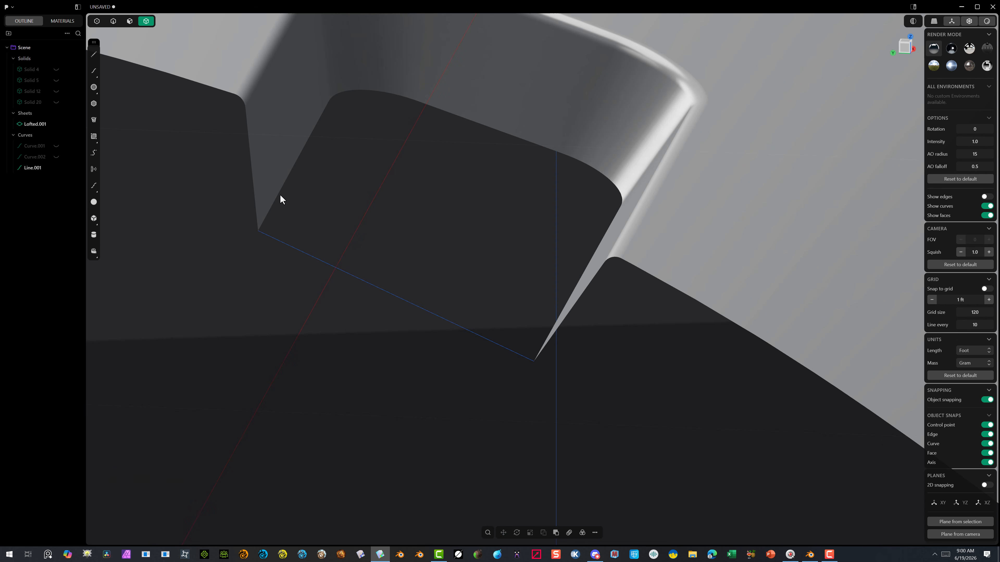
Duplicate the recess wall's lower edge chain as a curve and join it with the straight line into one closed curve
left_click(113, 22)
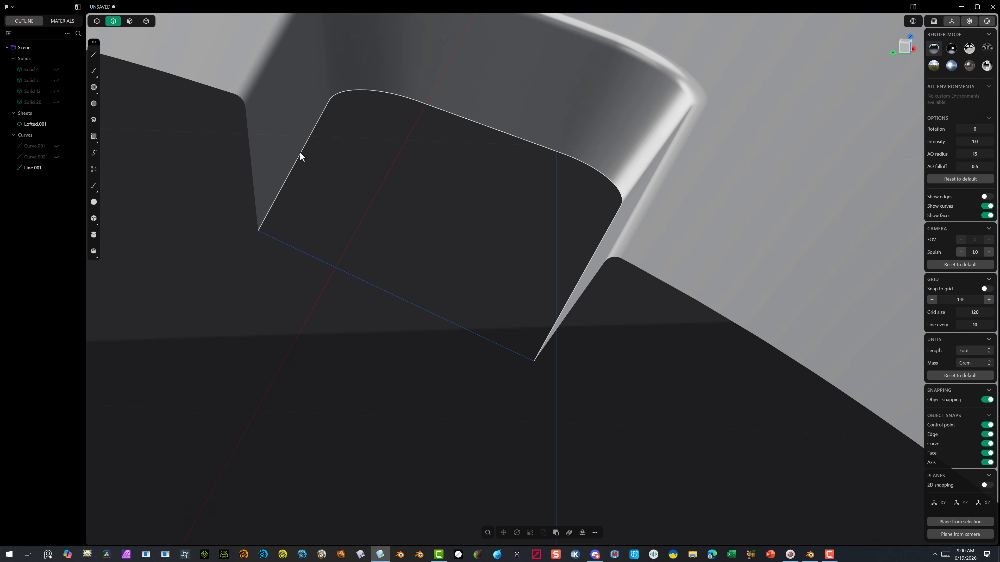
left_click(302, 154, "shift")
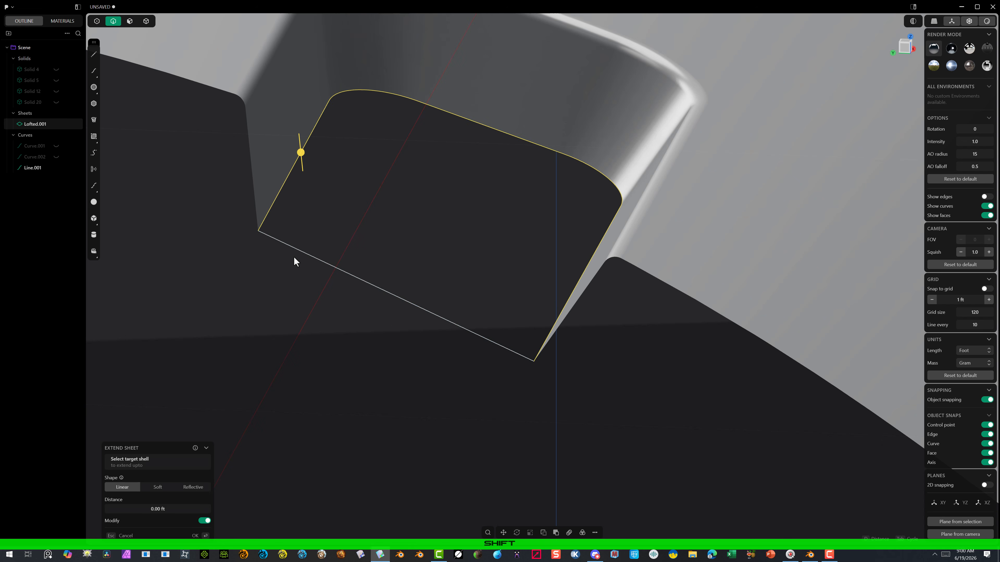
key("shift+d")
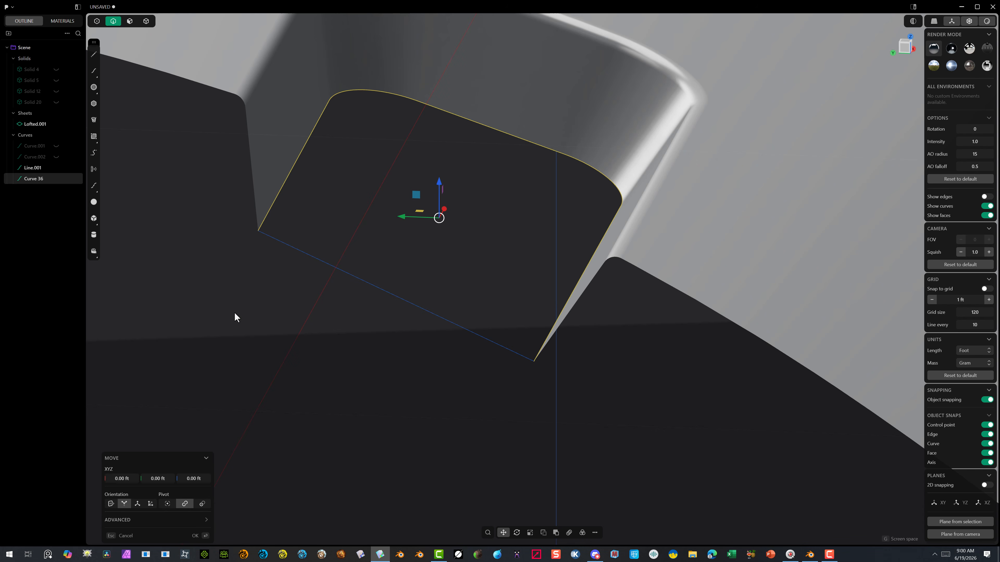
left_click(275, 249, "shift")
key("Return")
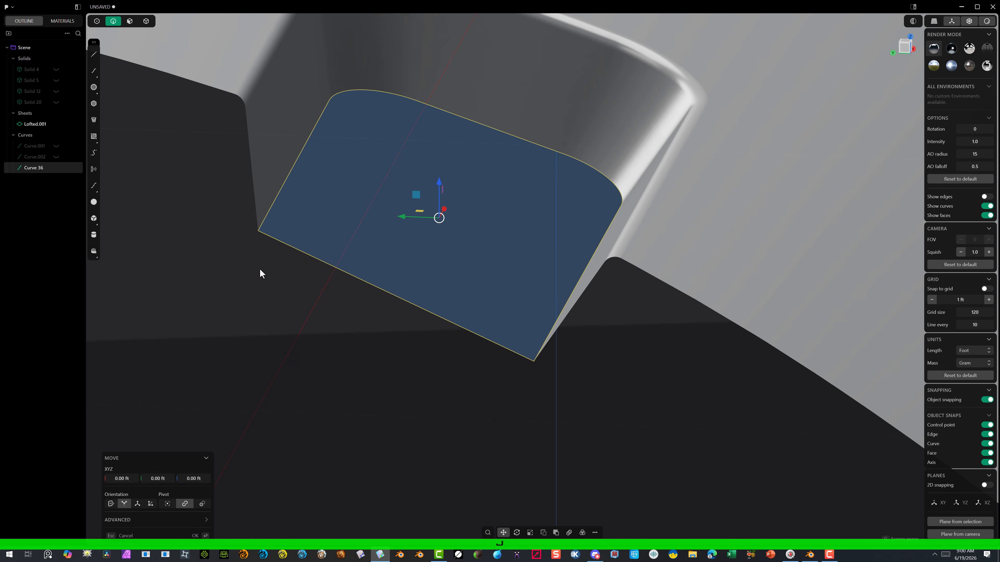
left_click(194, 538)
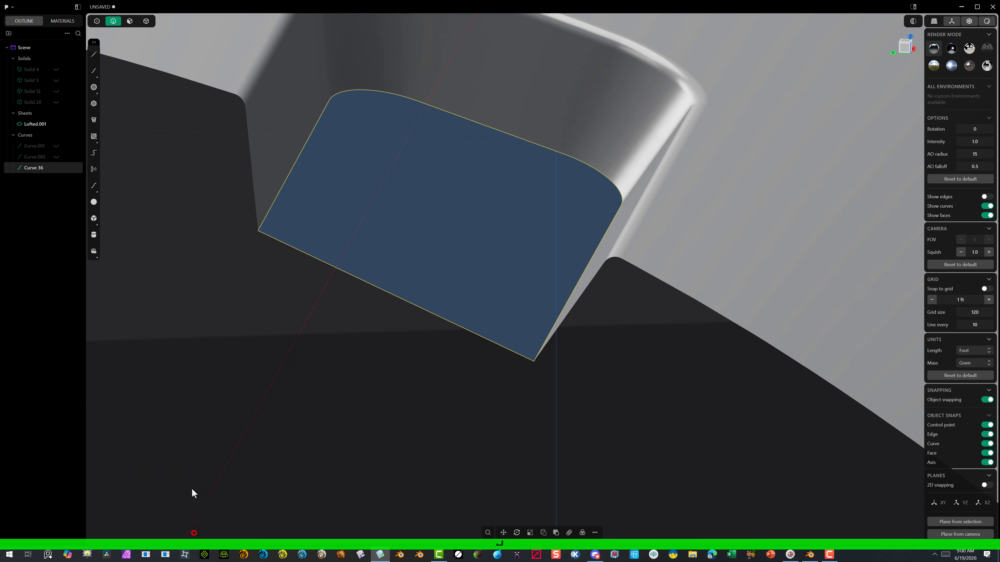
left_click(206, 285)
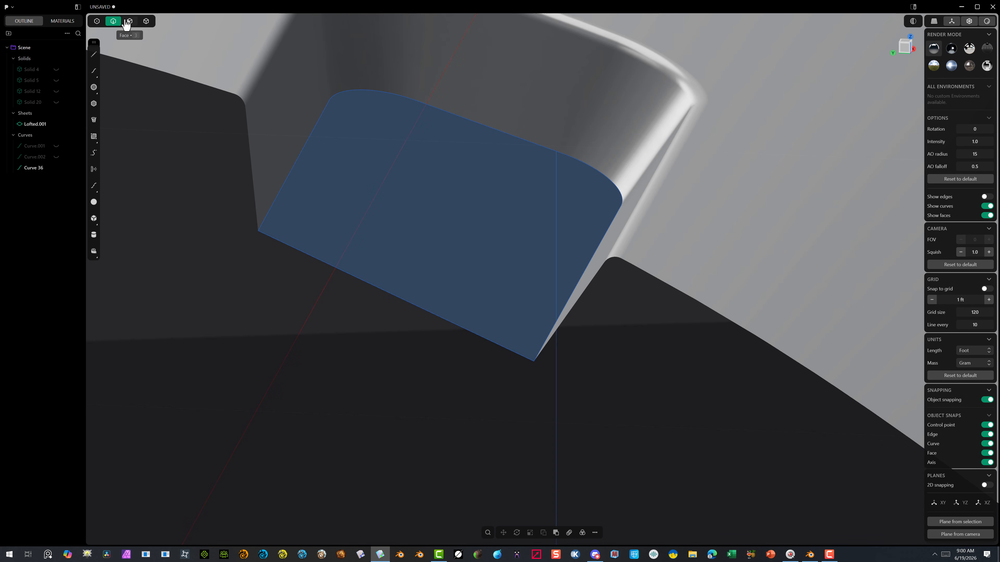
Patch the closed curve into a recess floor sheet and delete the leftover boundary curve
left_click(287, 189)
key("g")
left_click(595, 533)
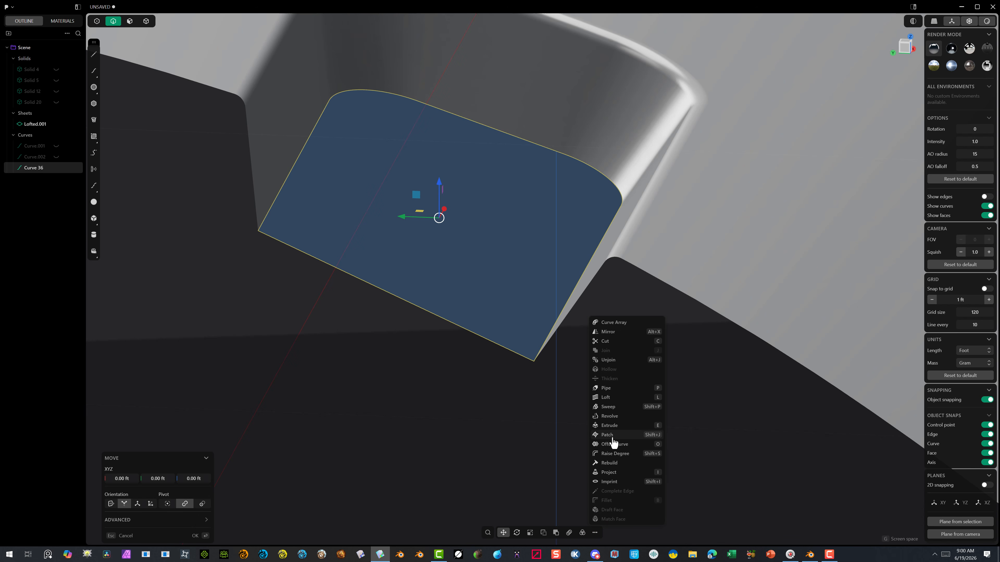
left_click(604, 436)
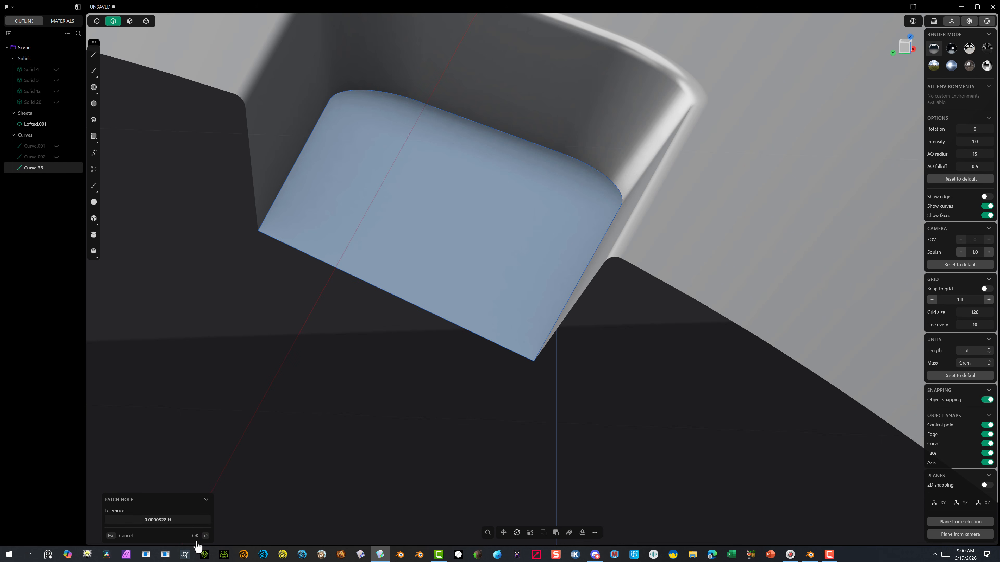
left_click(191, 537)
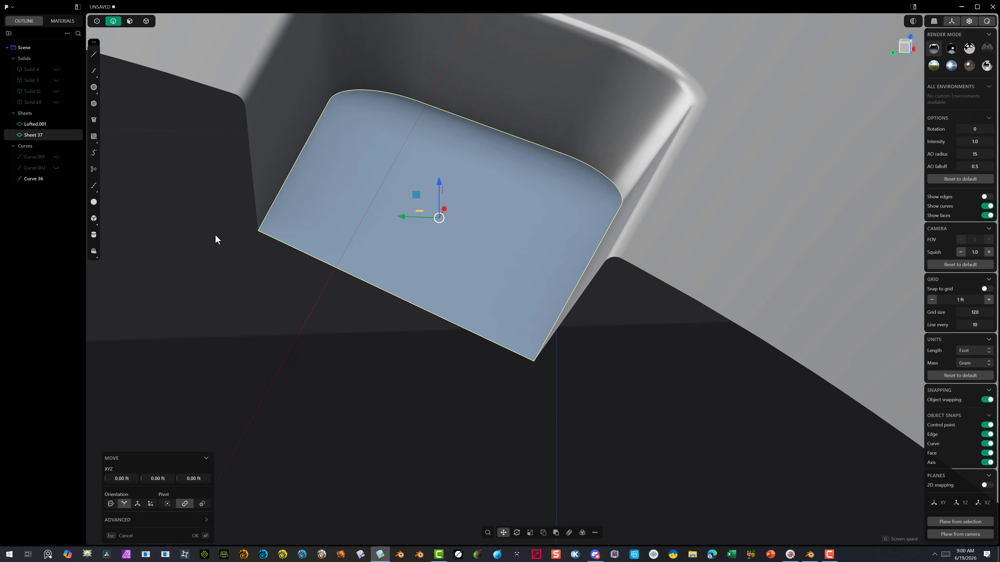
left_click(244, 336)
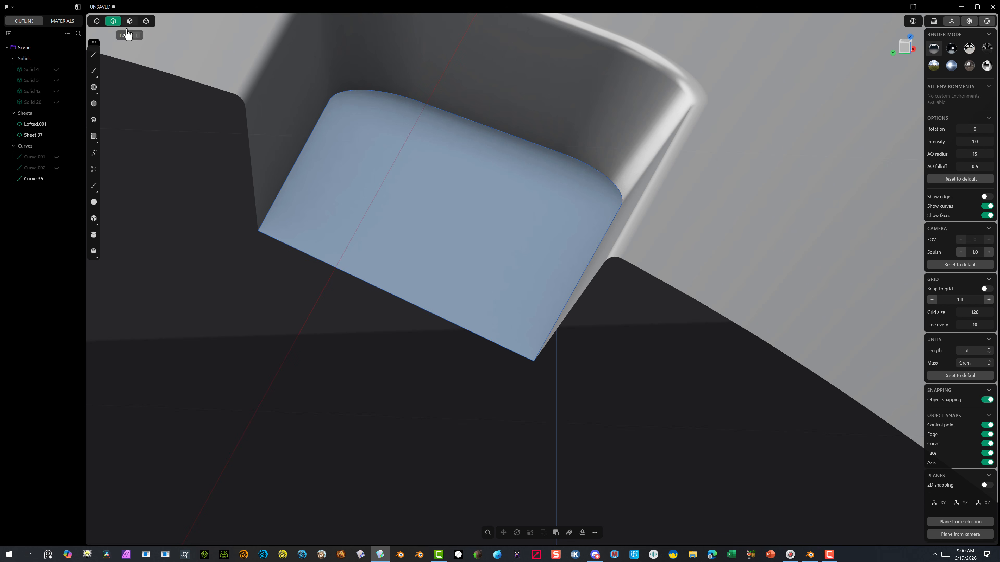
left_click(308, 144)
key("Delete")
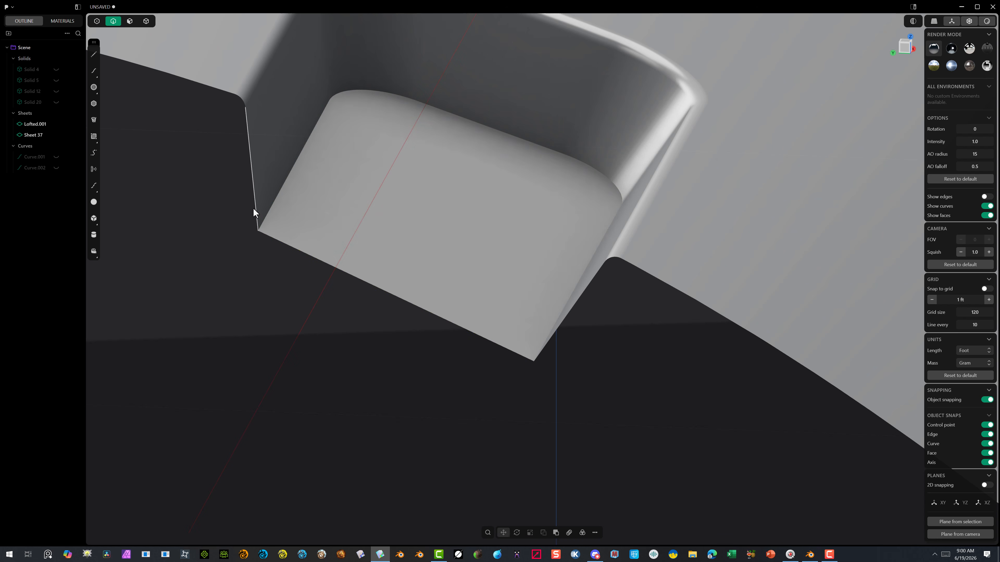
middle_click_drag(389, 151, 319, 128)
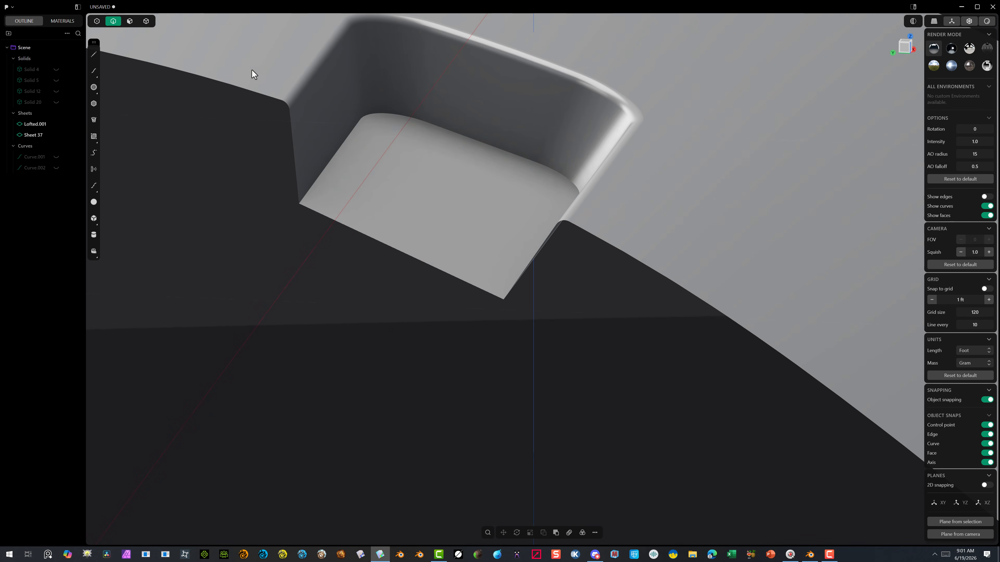
Join the recess floor patch and the curved sheet with its wall into one sheet using a Boolean union
left_click(146, 20)
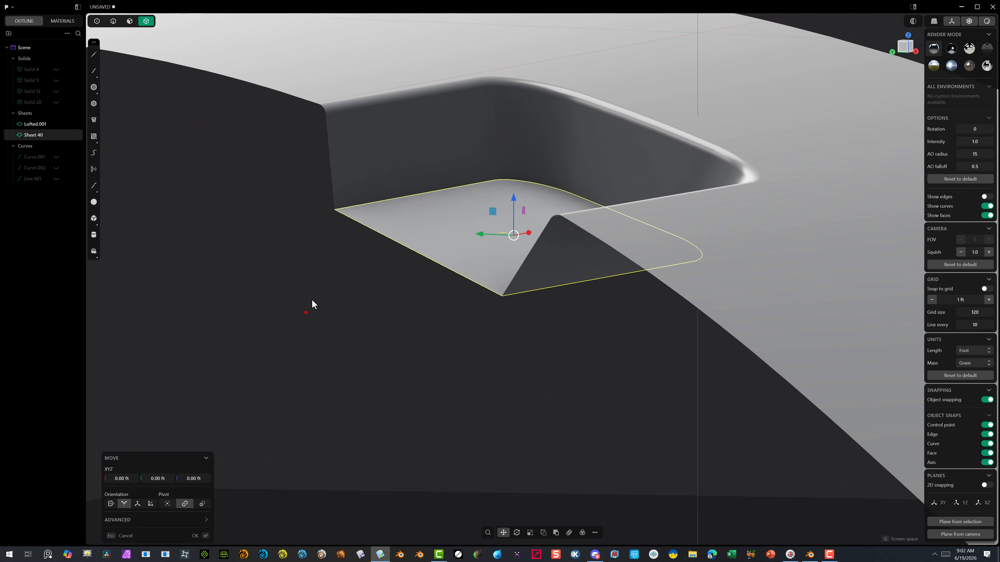
left_click(312, 299)
left_click(384, 220)
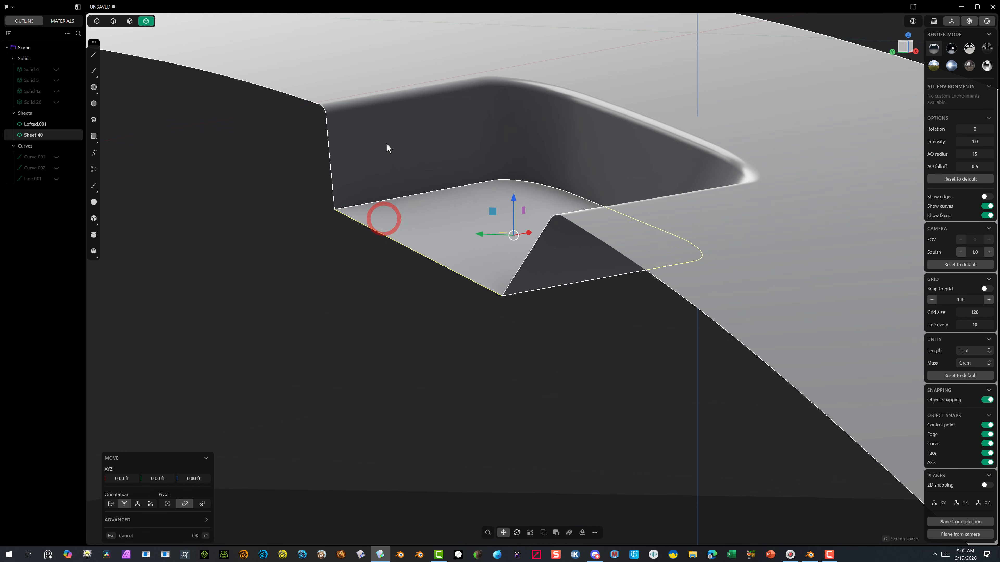
left_click(386, 142, "shift")
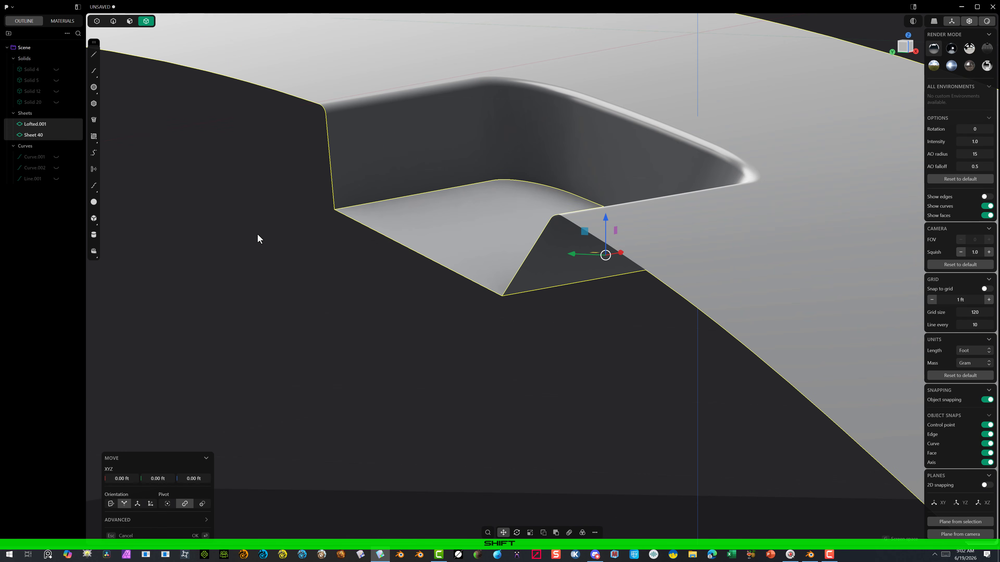
key("q")
key("q")
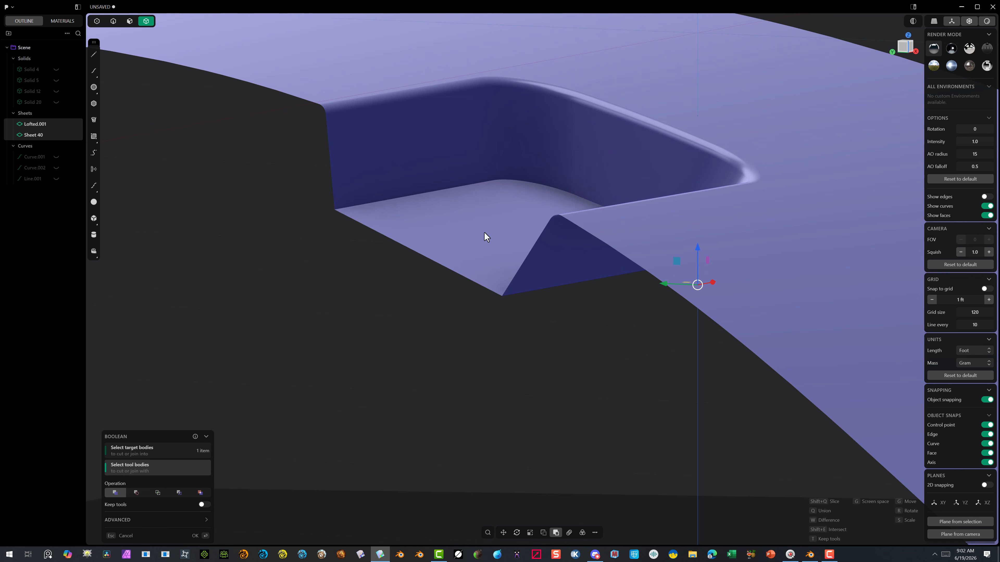
left_click(195, 536)
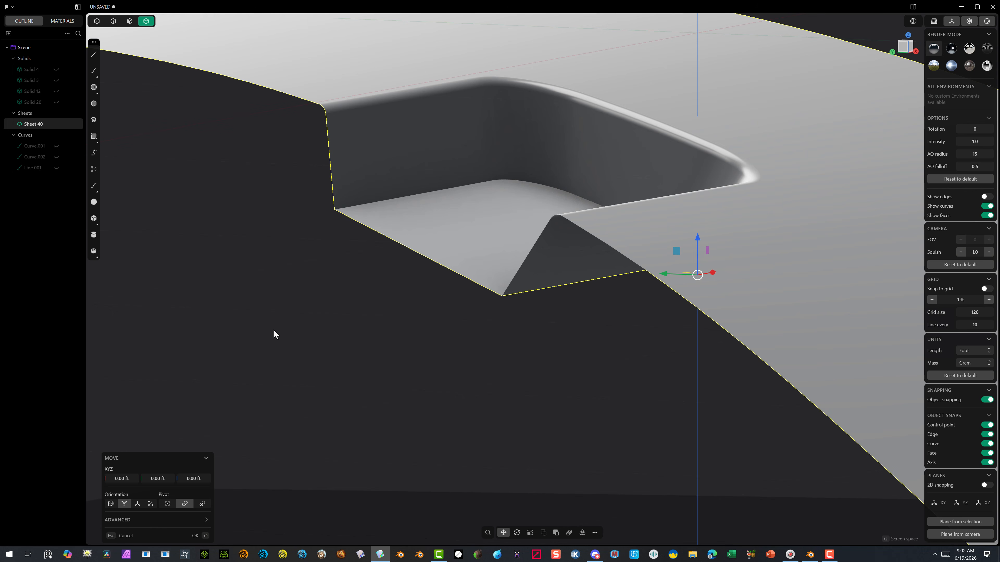
Fillet the tangent edge chain between the recess floor and wall with a conic fillet of about 0.0176 ft
left_click(430, 203)
scroll(431, 203, "down", 5)
middle_click_drag(431, 203, 474, 205)
scroll(474, 205, "up", 5)
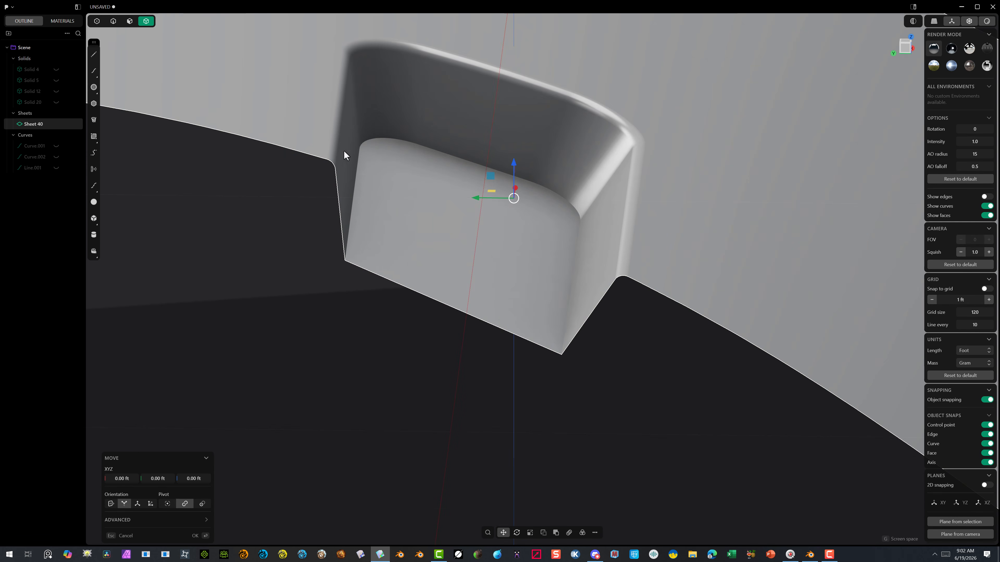
key("2")
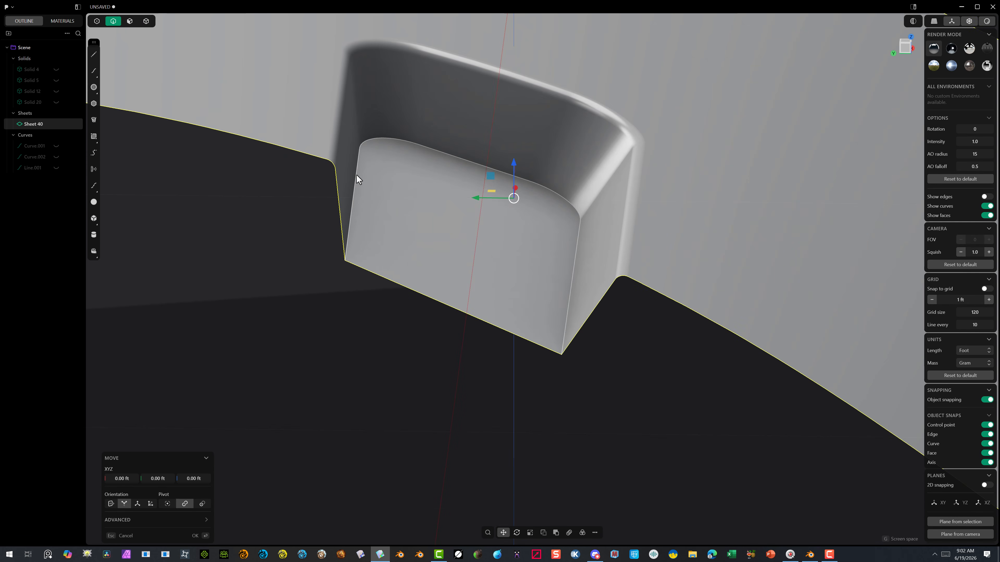
left_click(356, 193)
mouse_move(357, 193)
middle_mouse_down()
mouse_move(342, 170)
mouse_move(353, 192)
middle_mouse_up()
scroll(349, 196, "up", 4)
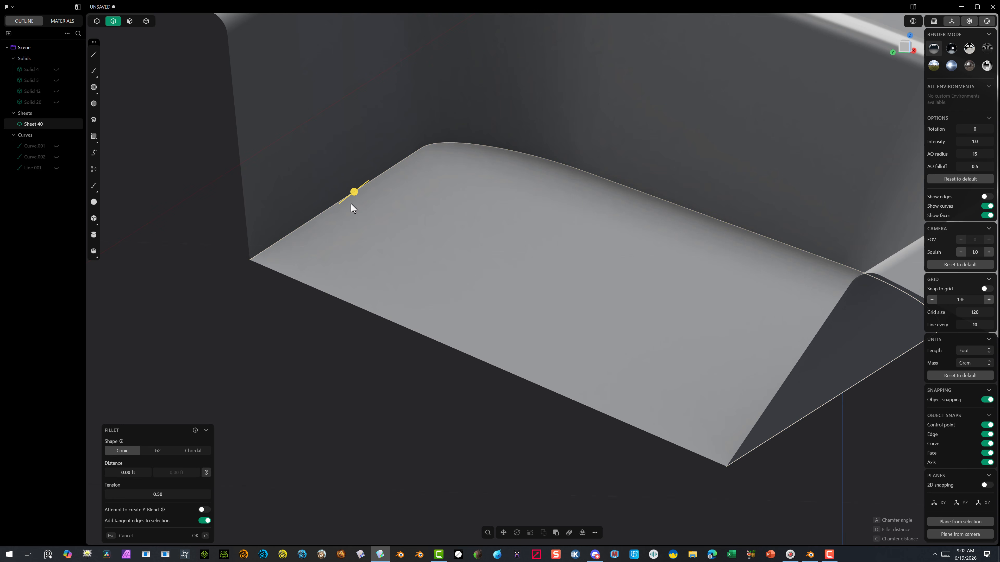
left_click_drag(354, 197, 386, 181)
middle_click_drag(386, 181, 282, 387)
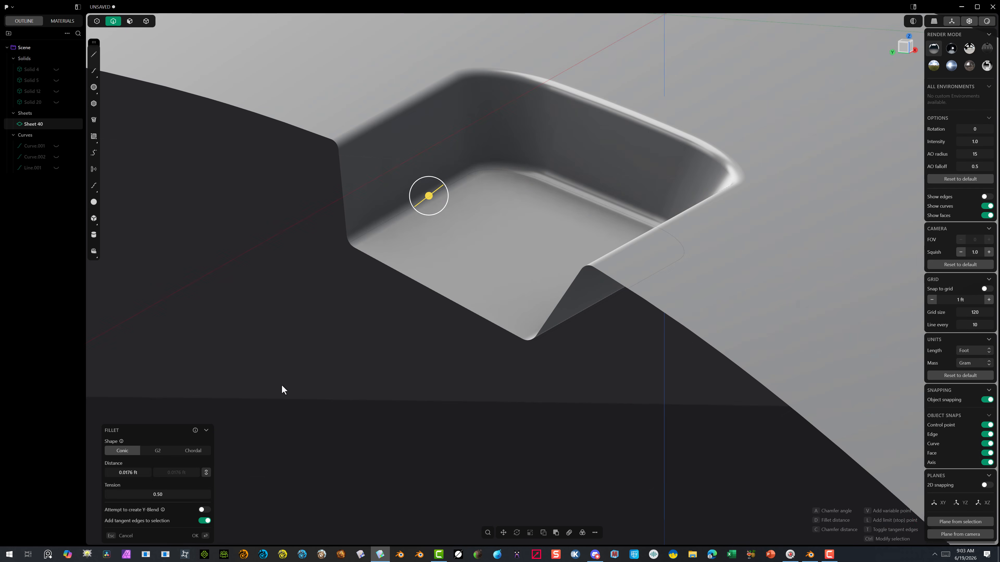
left_click(203, 529)
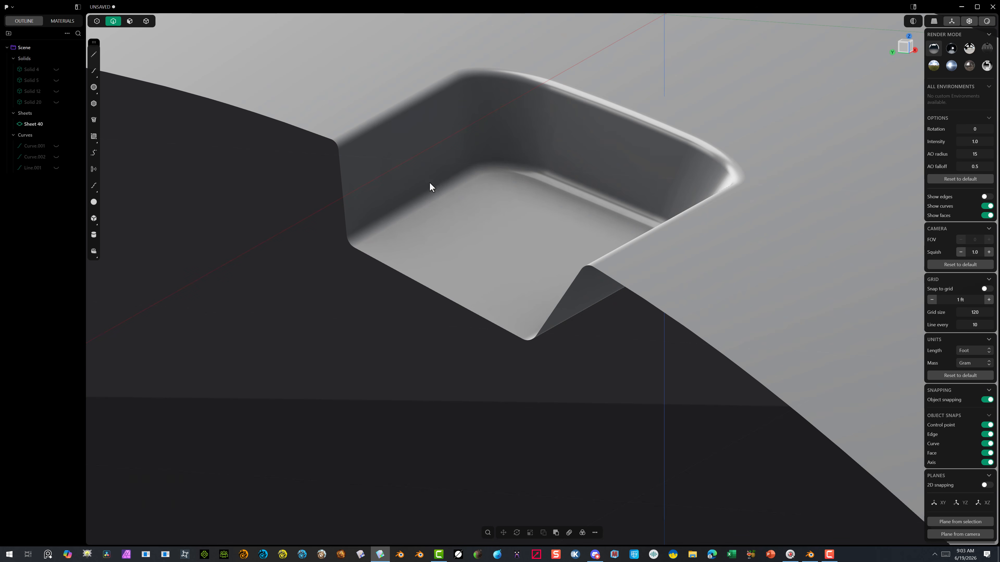
scroll(429, 187, "down", 5)
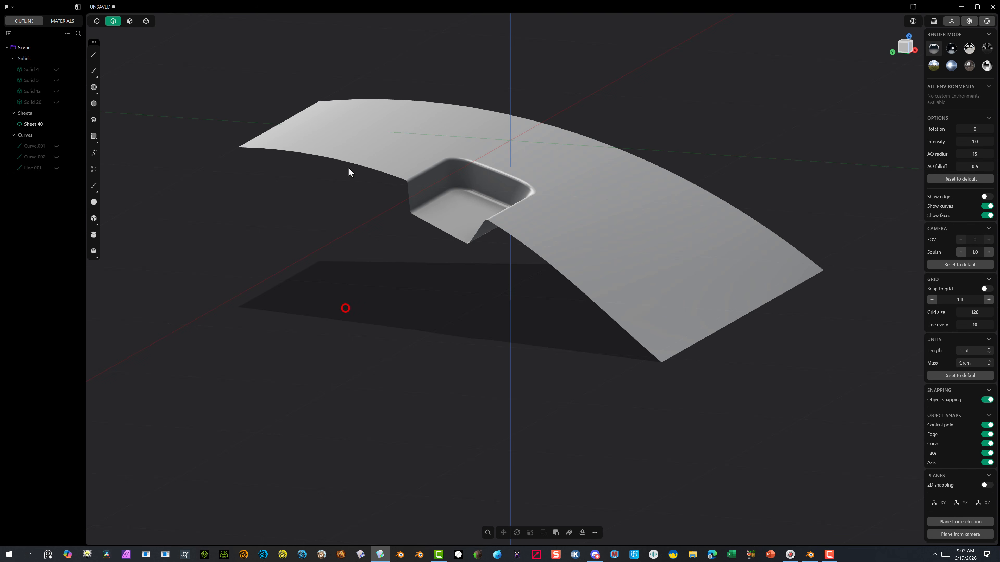
left_click(130, 21)
left_click(359, 132)
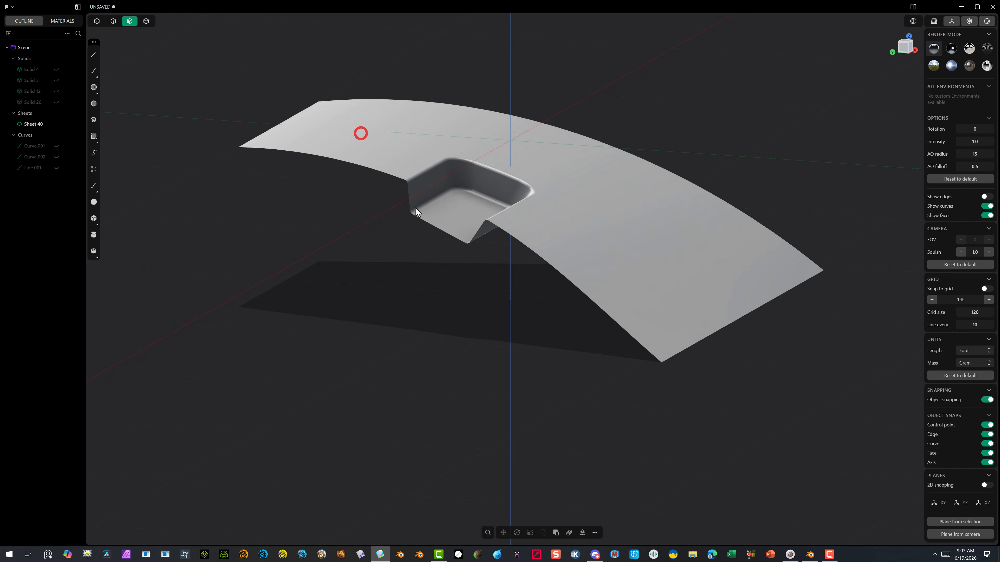
left_click(558, 197)
left_click(161, 42)
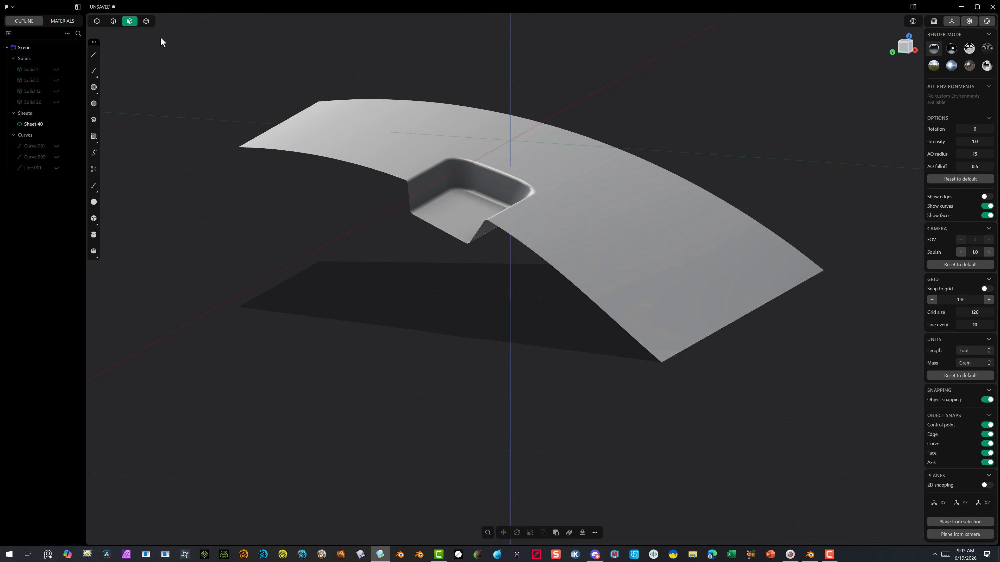
Thicken the curved sheet with the filleted recess into a solid, using a thickness of about -0.0053 ft
left_click(146, 23)
left_click(302, 119)
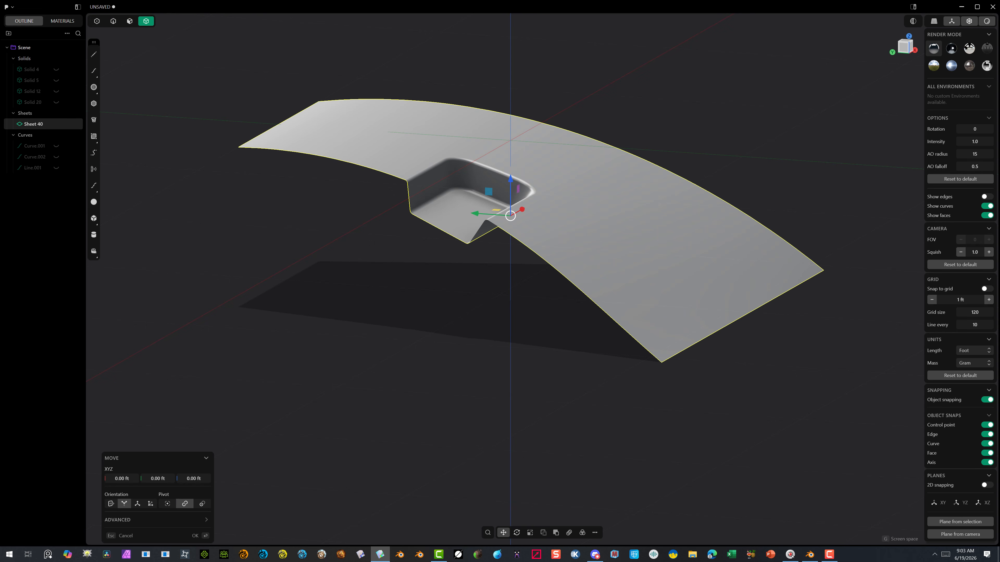
left_click(595, 534)
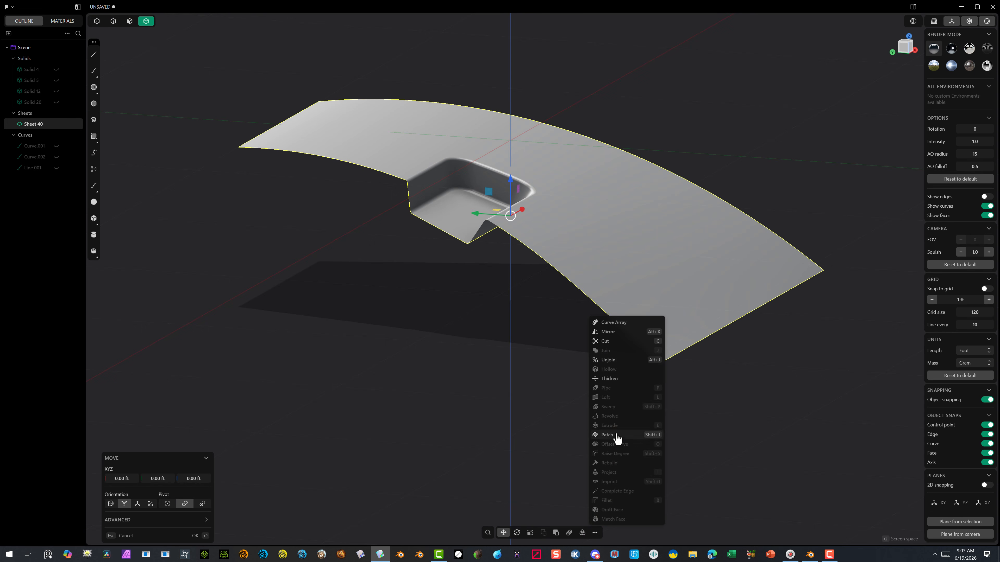
left_click(619, 381)
scroll(363, 160, "up", 5)
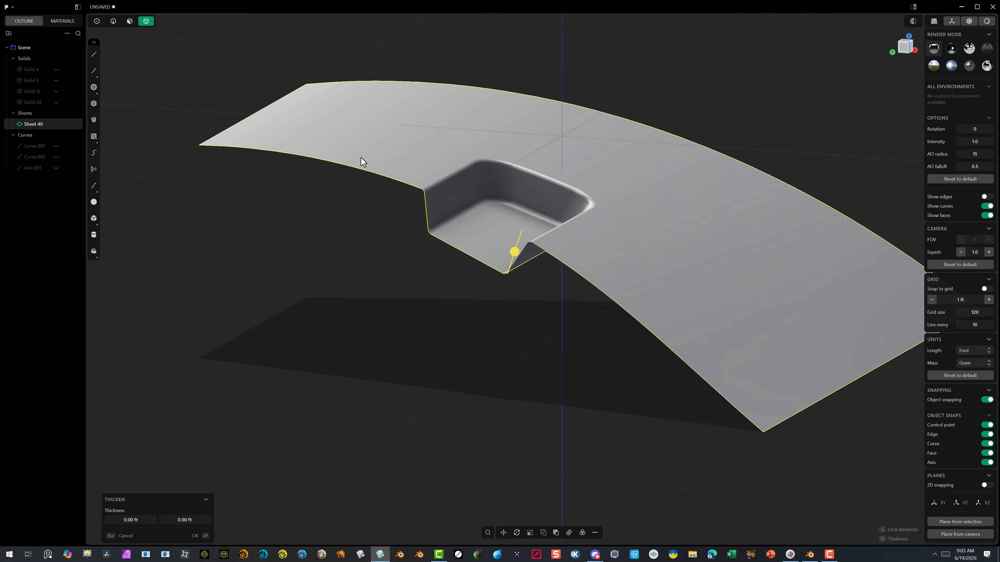
left_click_drag(582, 281, 571, 283)
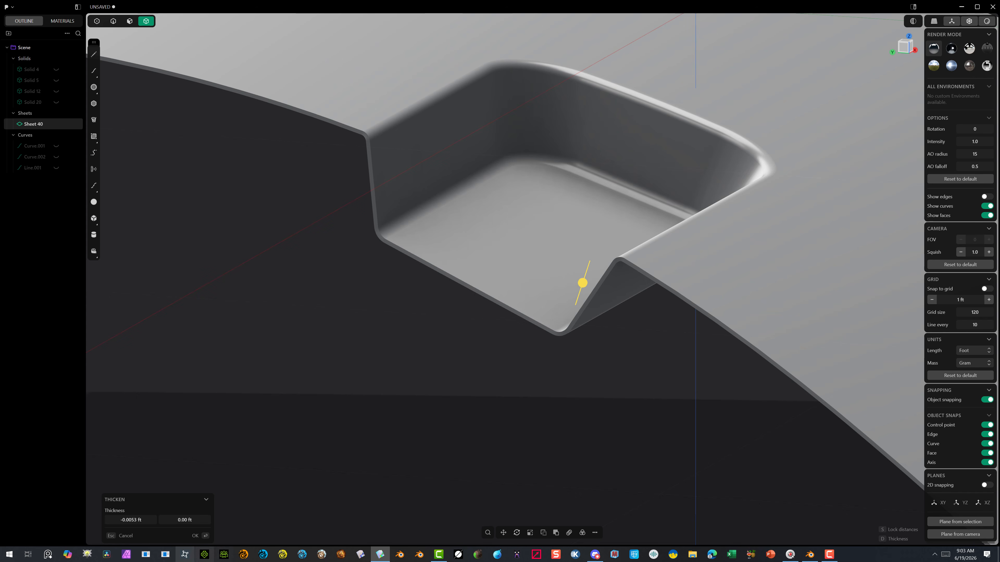
left_click(194, 537)
Examine the thickened solid's recess and open side edge from several angles and in top view
scroll(245, 339, "down", 3)
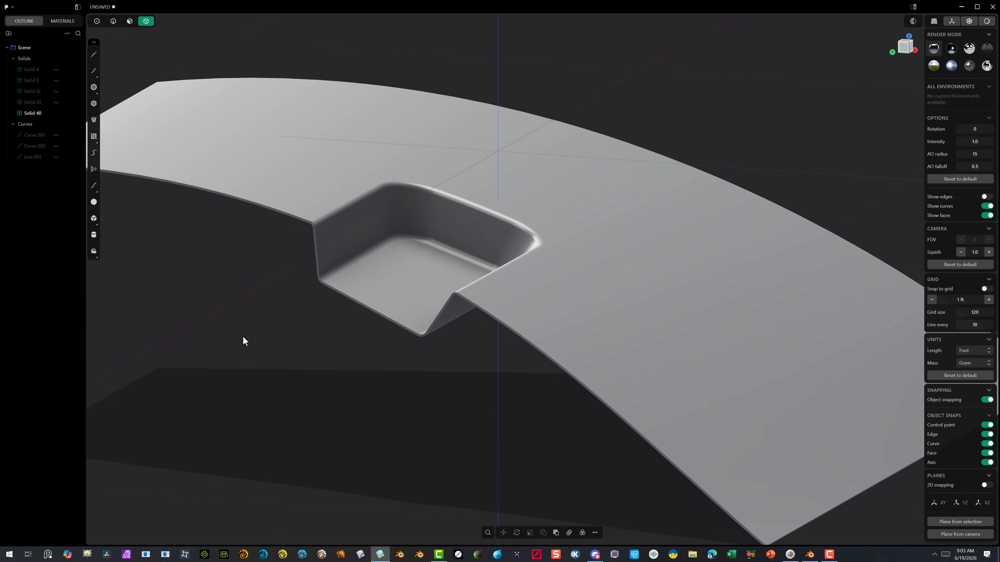
scroll(354, 215, "down", 5)
right_click_drag(354, 215, 482, 162)
scroll(491, 172, "up", 3)
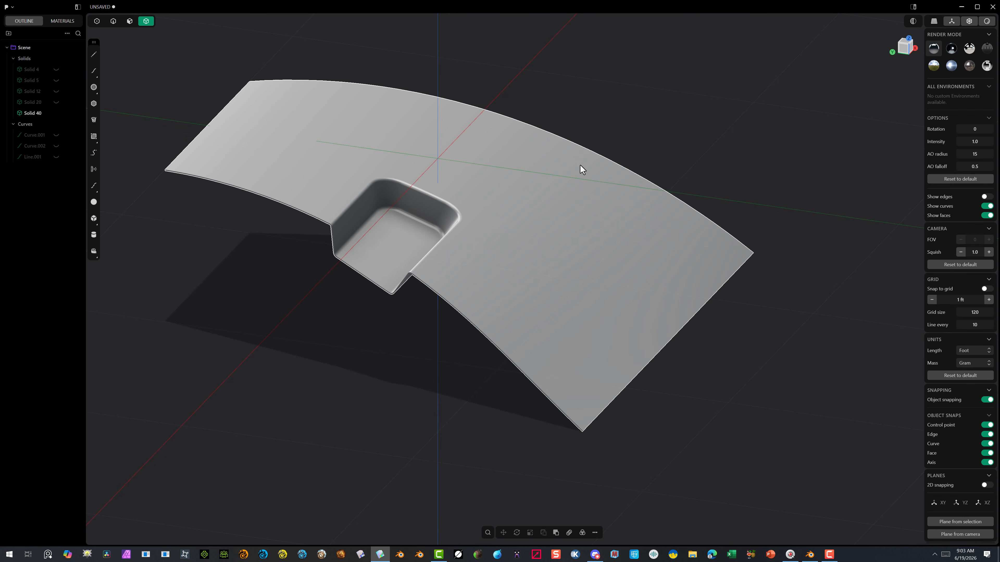
right_click_drag(582, 169, 667, 212)
scroll(664, 217, "up", 8)
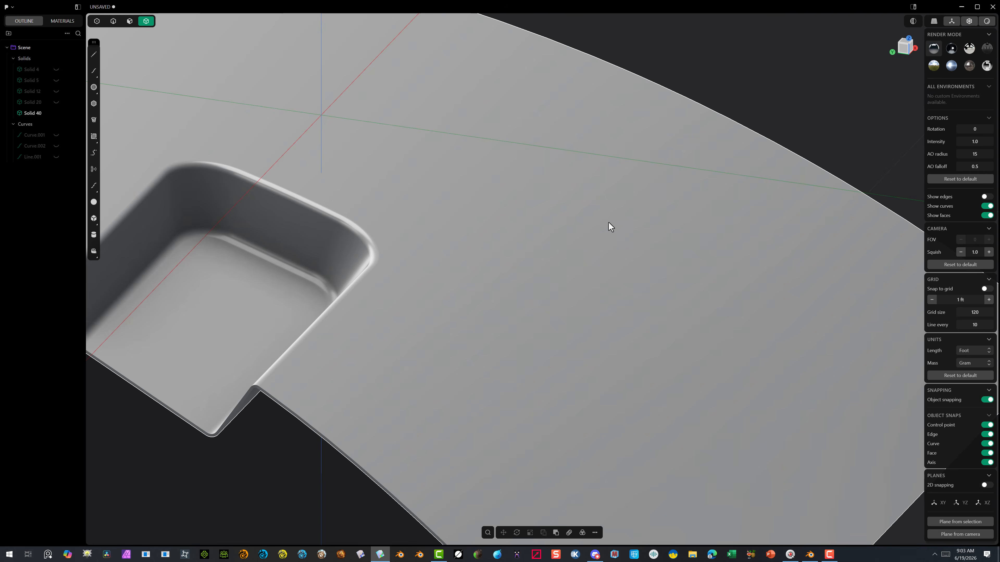
scroll(609, 223, "down", 5)
scroll(487, 222, "up", 2)
right_click_drag(487, 222, 389, 247)
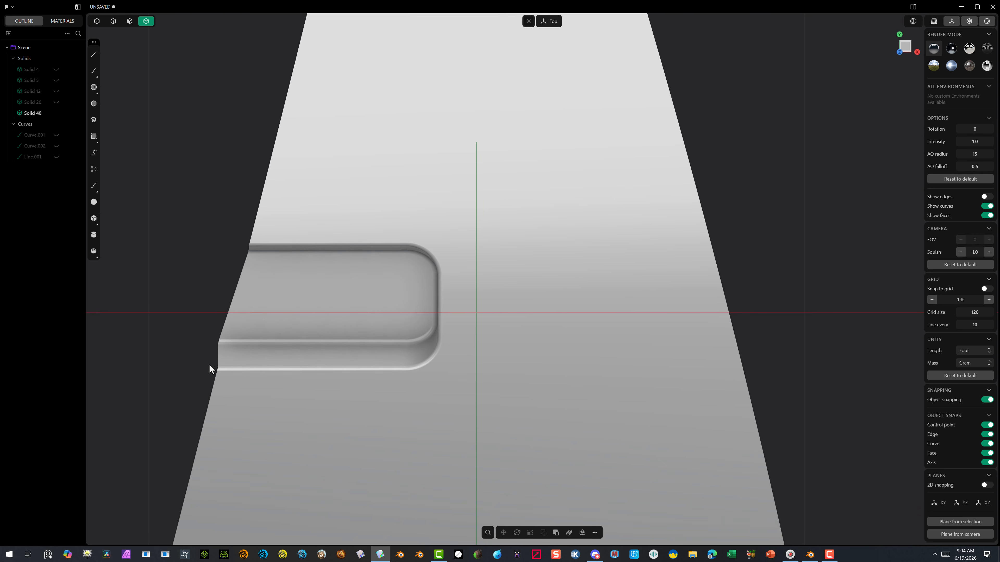
Draw a straight line in top view between the two corners of the solid's slanted side with the open recess
scroll(441, 289, "down", 5)
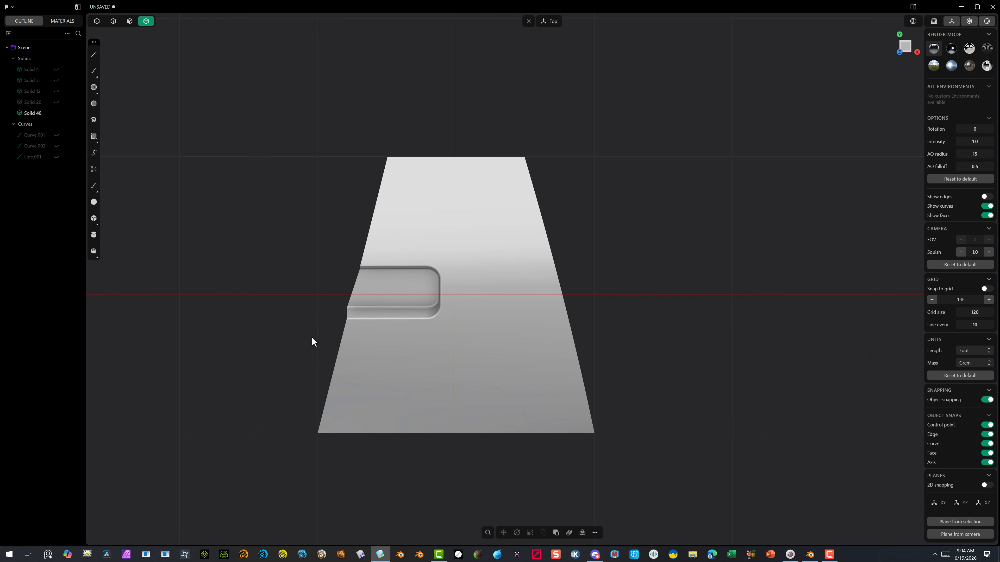
scroll(312, 340, "up", 4)
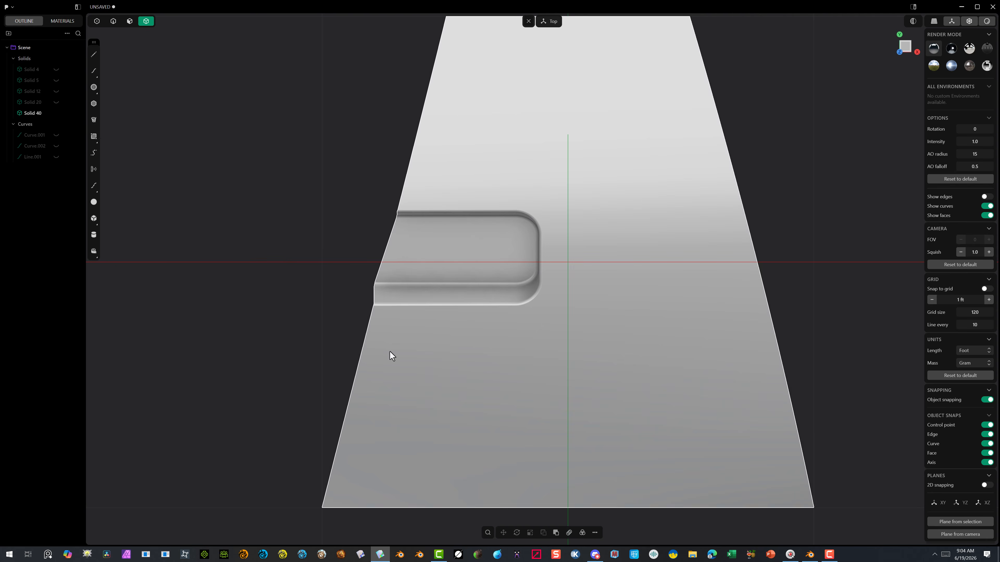
scroll(378, 311, "down", 5)
scroll(260, 195, "up", 5)
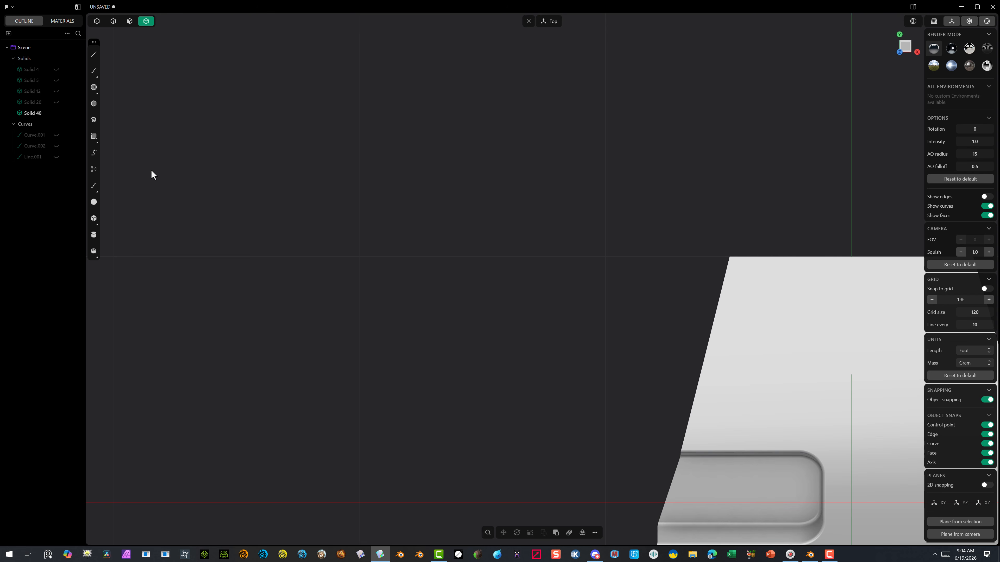
left_click(99, 59)
scroll(461, 179, "down", 5)
scroll(390, 125, "up", 5)
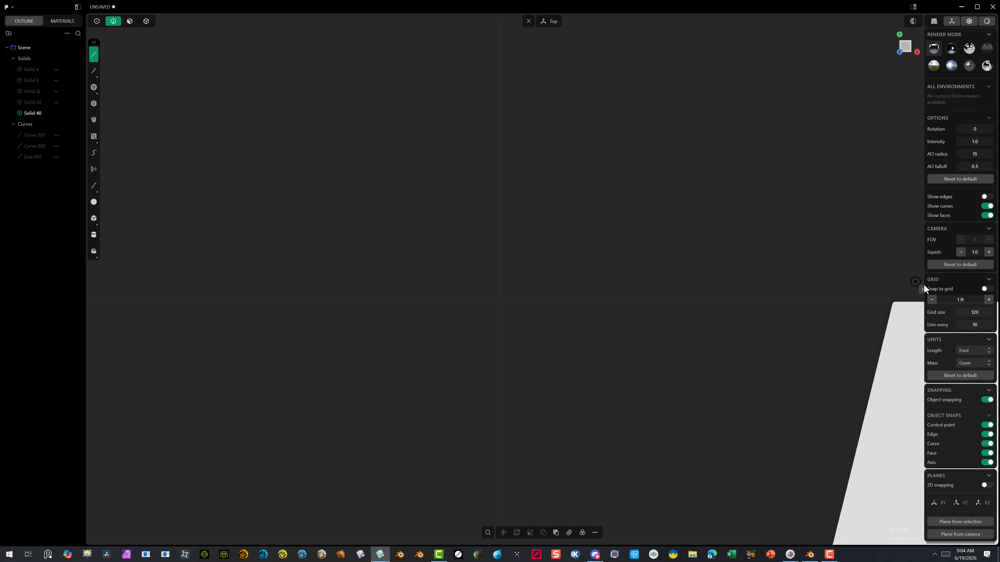
left_click(889, 302)
scroll(771, 405, "down", 5)
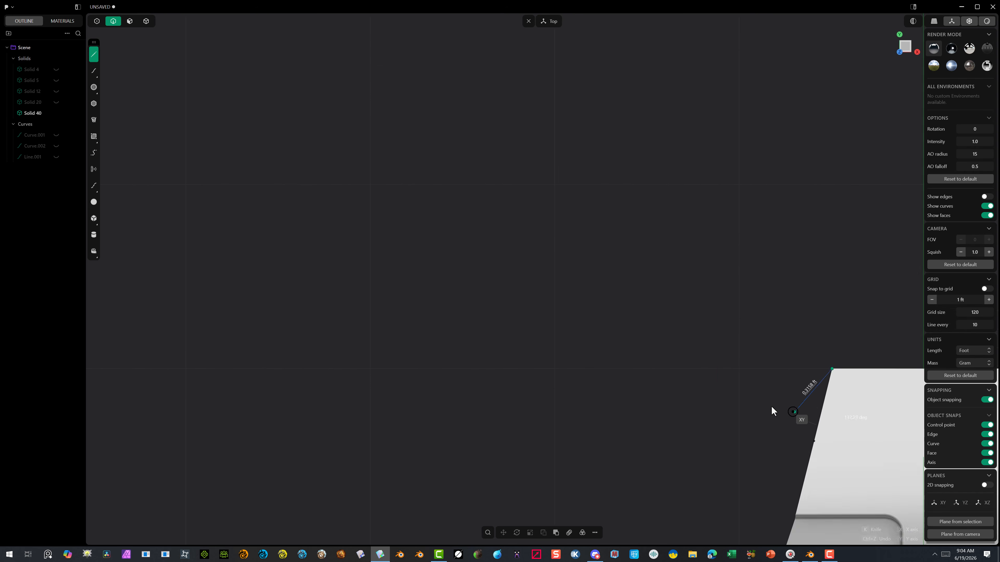
scroll(803, 248, "up", 5)
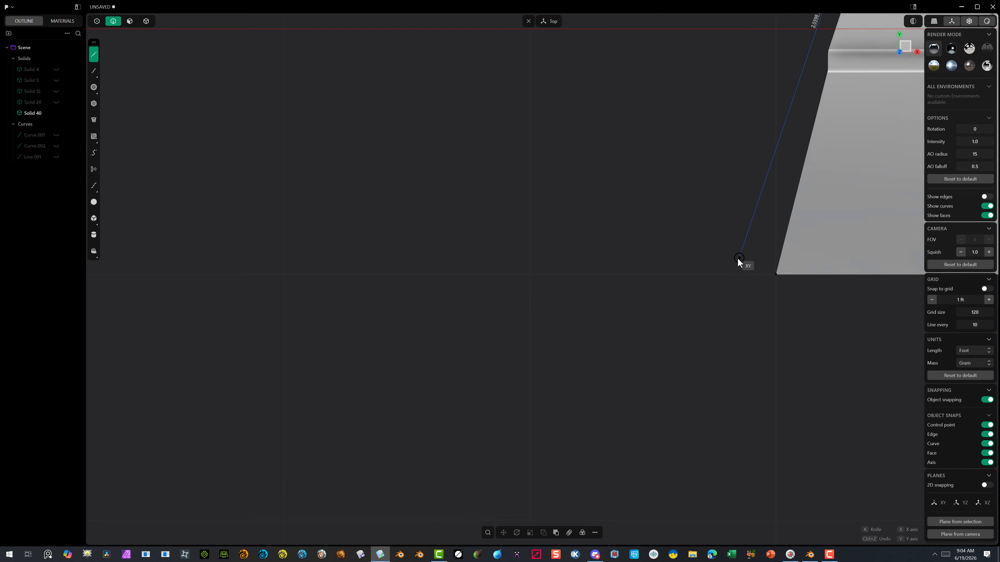
scroll(806, 304, "up", 5)
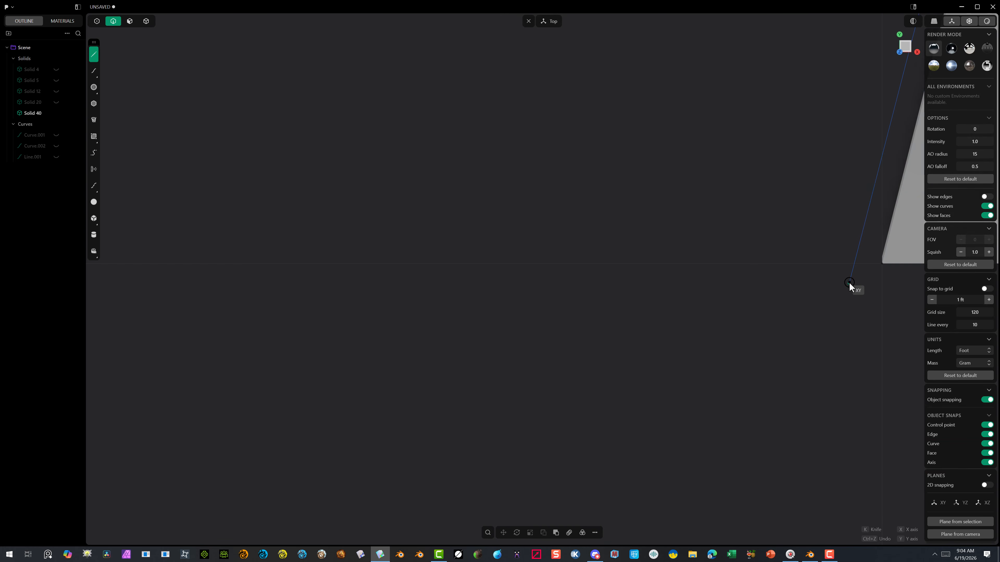
left_click(882, 262)
key("g")
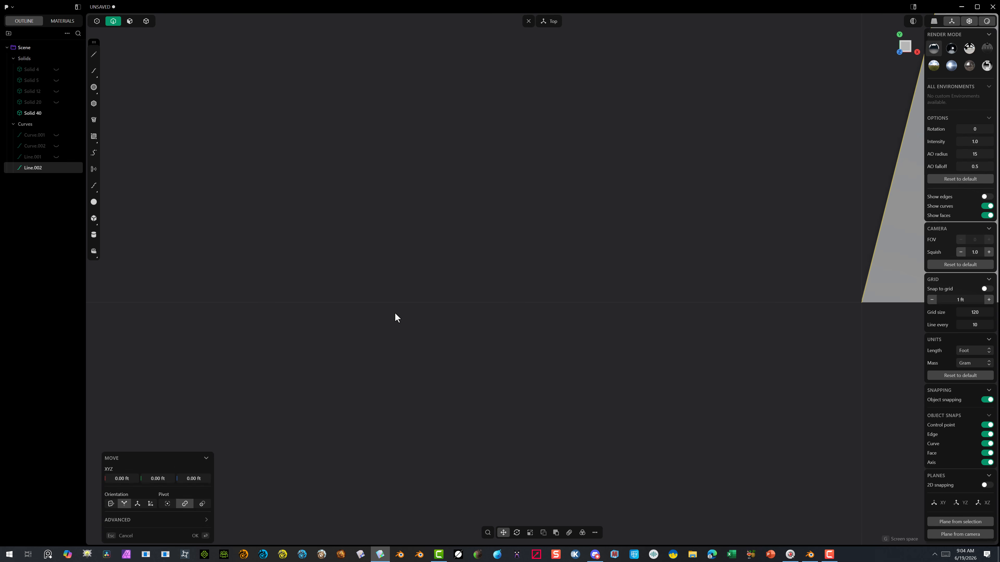
Extend the line from its end control point at the solid's wide end, a short distance past the corner
scroll(395, 314, "down", 4)
scroll(455, 233, "up", 5)
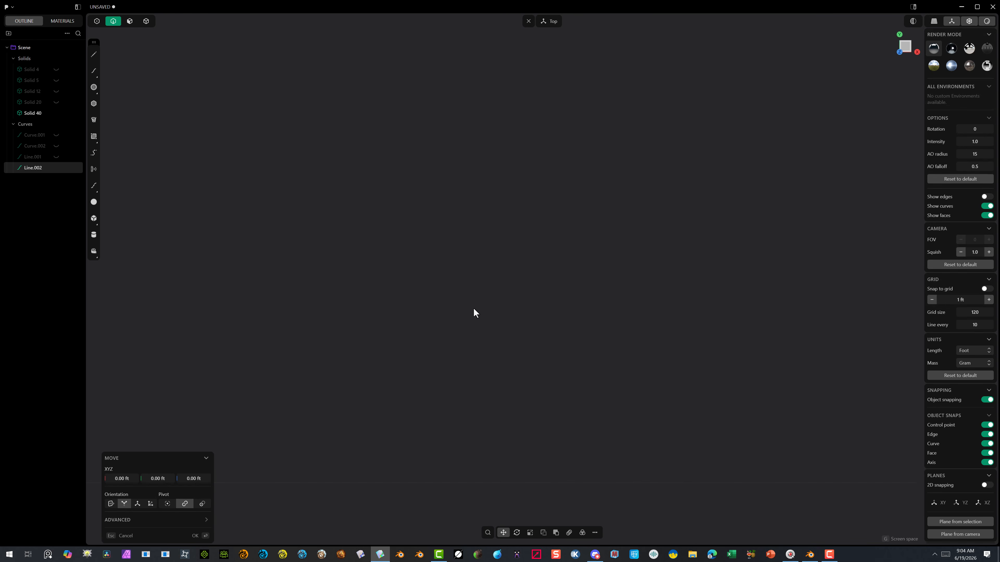
scroll(592, 368, "down", 9)
right_click_drag(780, 279, 477, 289)
left_click(595, 532)
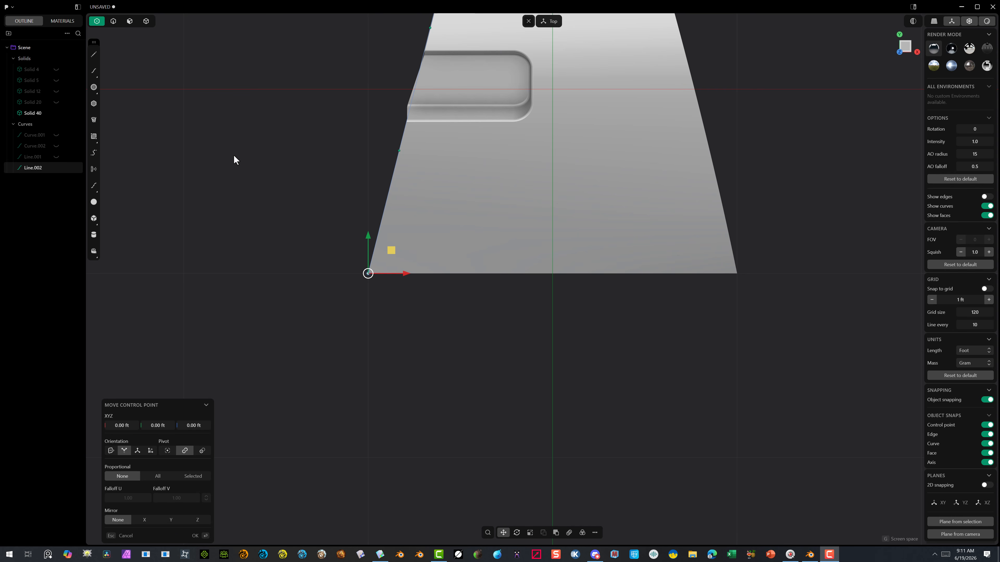
left_click(251, 188)
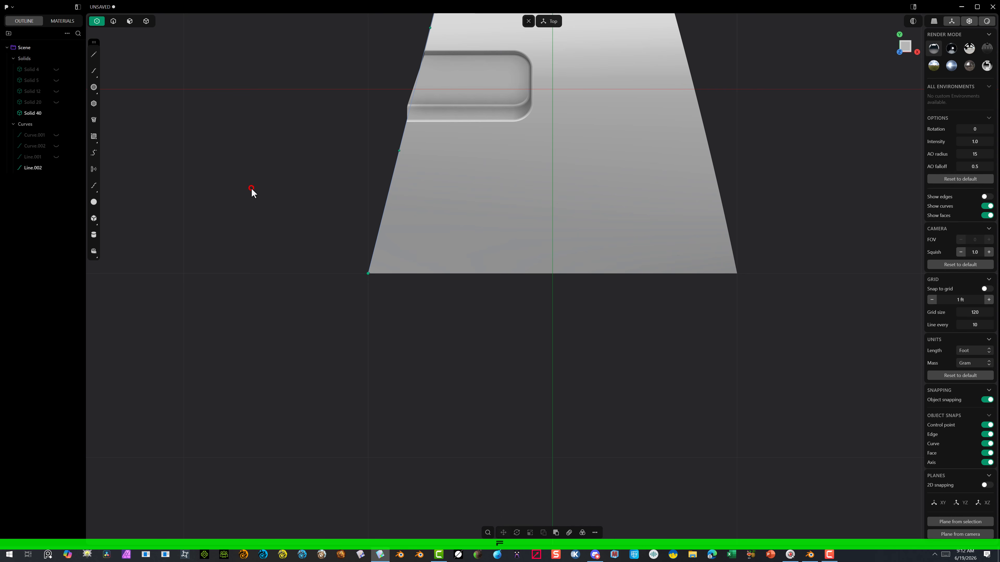
left_click(367, 274)
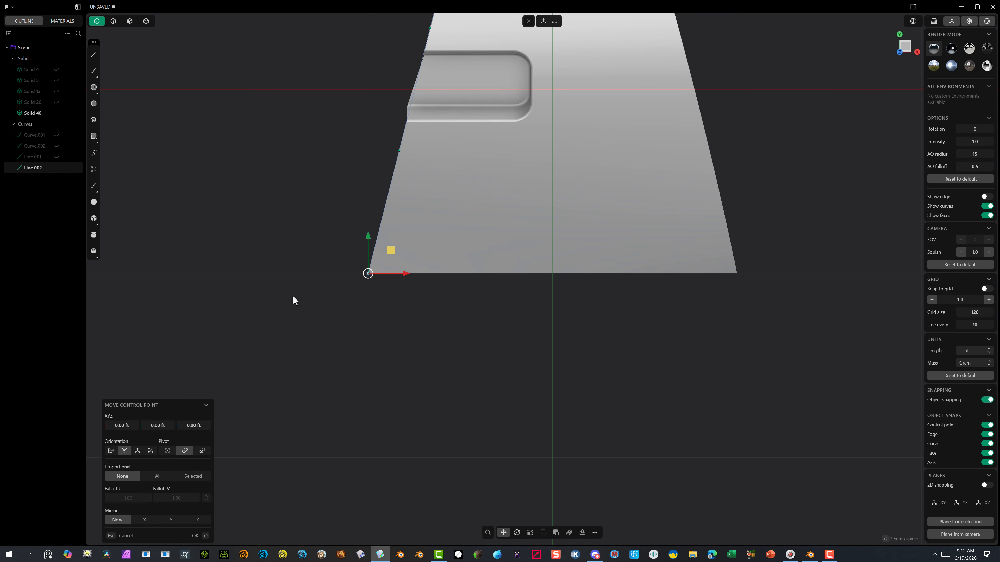
right_click(293, 295)
type("ex")
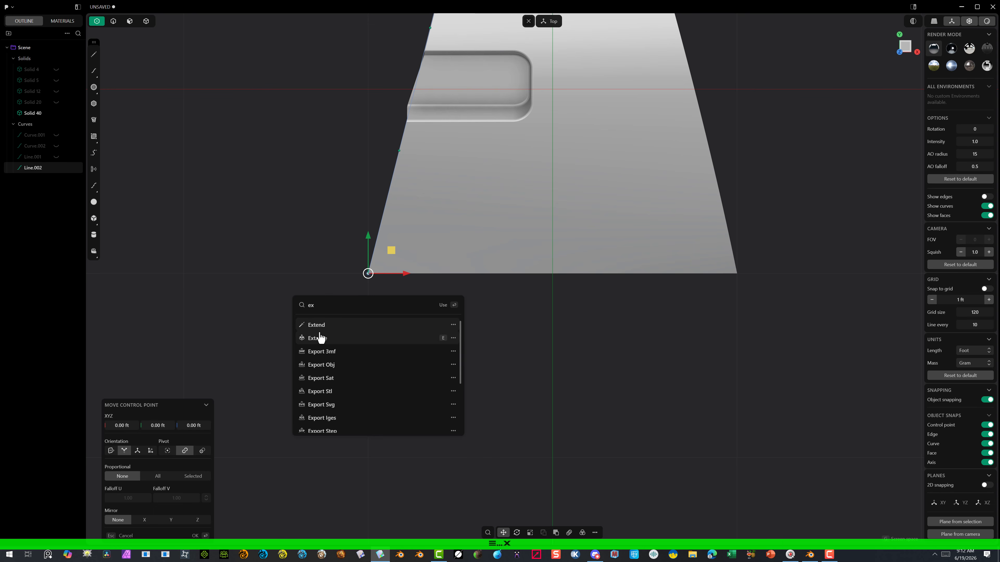
left_click(317, 324)
left_click_drag(366, 275, 349, 302)
left_click(196, 536)
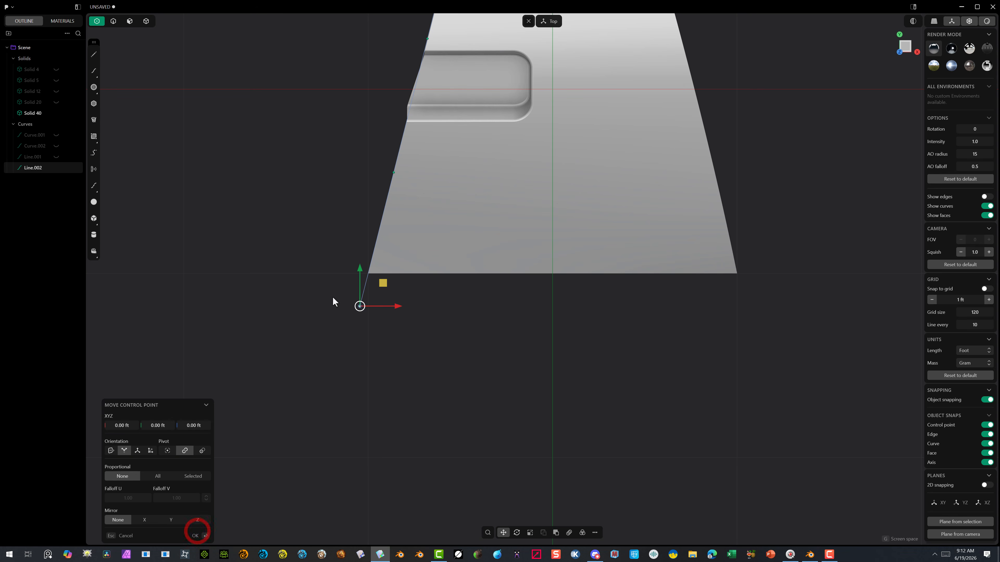
Extend the line's other end about 0.213 ft past the corner at the solid's narrow end, using the Natural shape
scroll(316, 327, "down", 5)
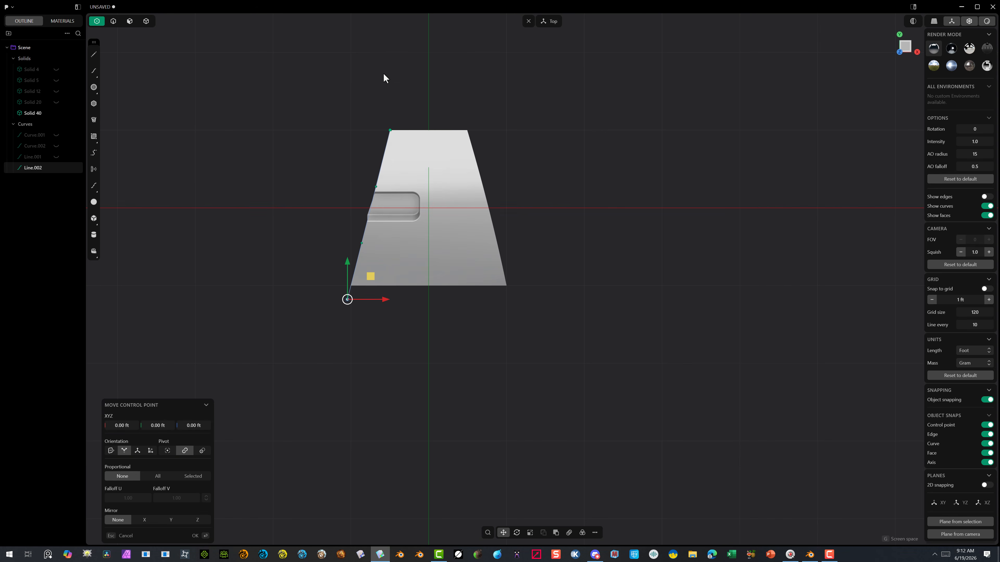
scroll(383, 74, "up", 5)
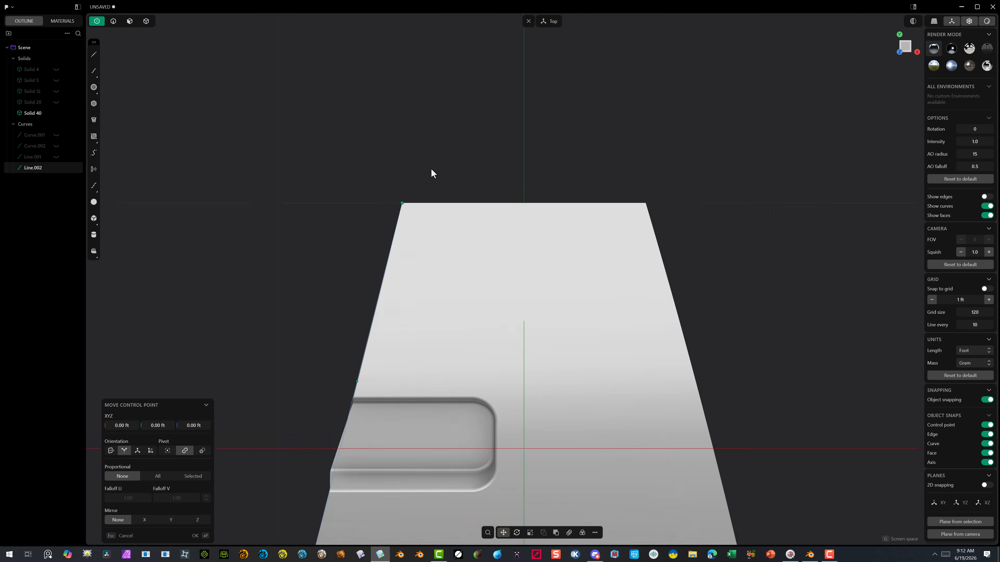
left_click(195, 536)
left_click(401, 202)
type("fex")
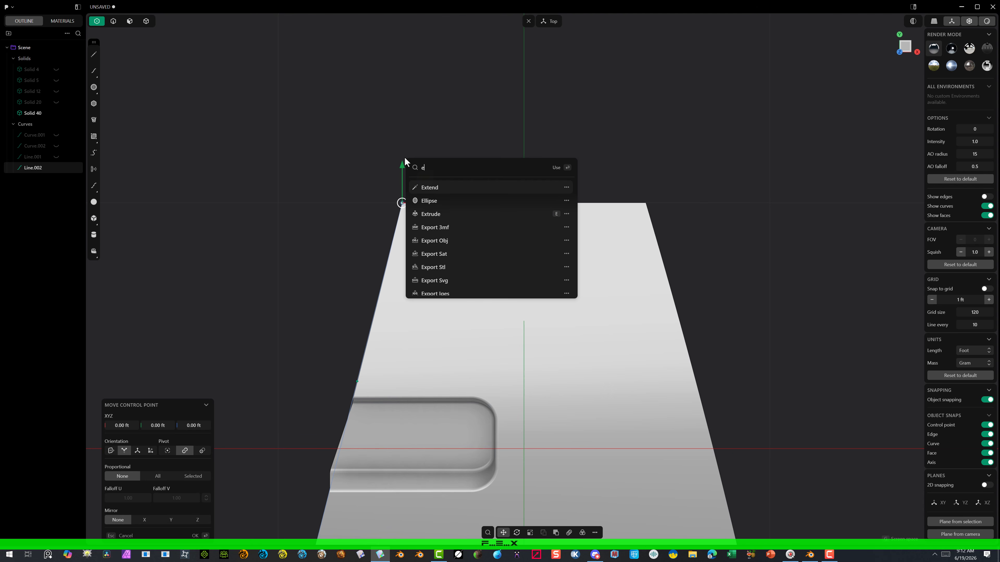
left_click(430, 189)
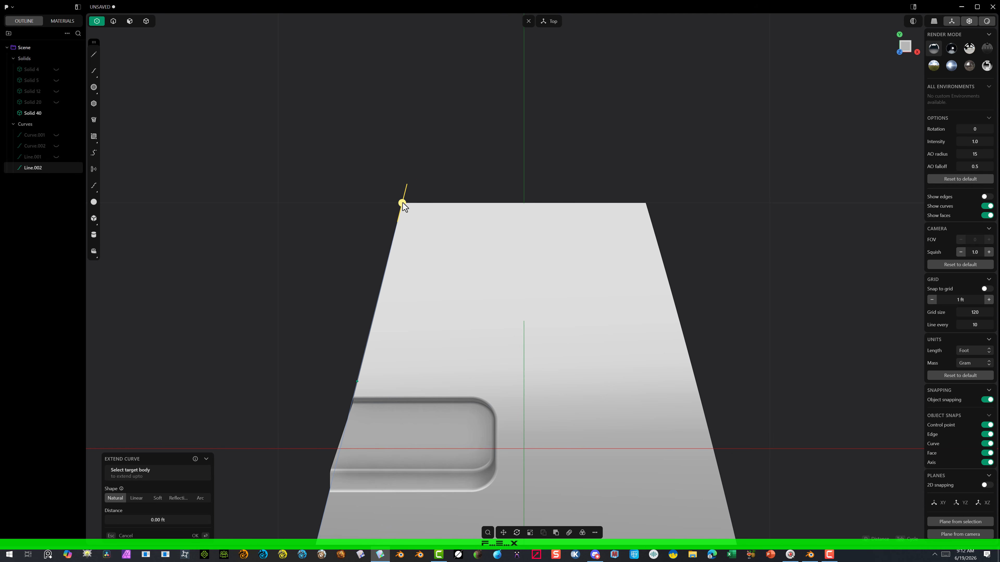
left_click_drag(402, 204, 415, 154)
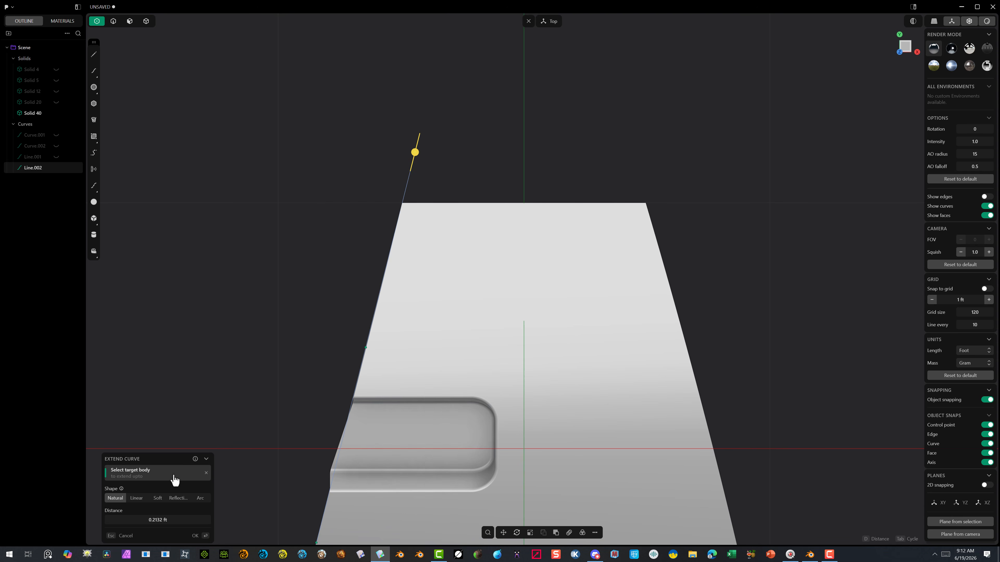
left_click(232, 377)
Cut the thickened solid in top view with the extended line as the cutter
scroll(241, 404, "down", 5)
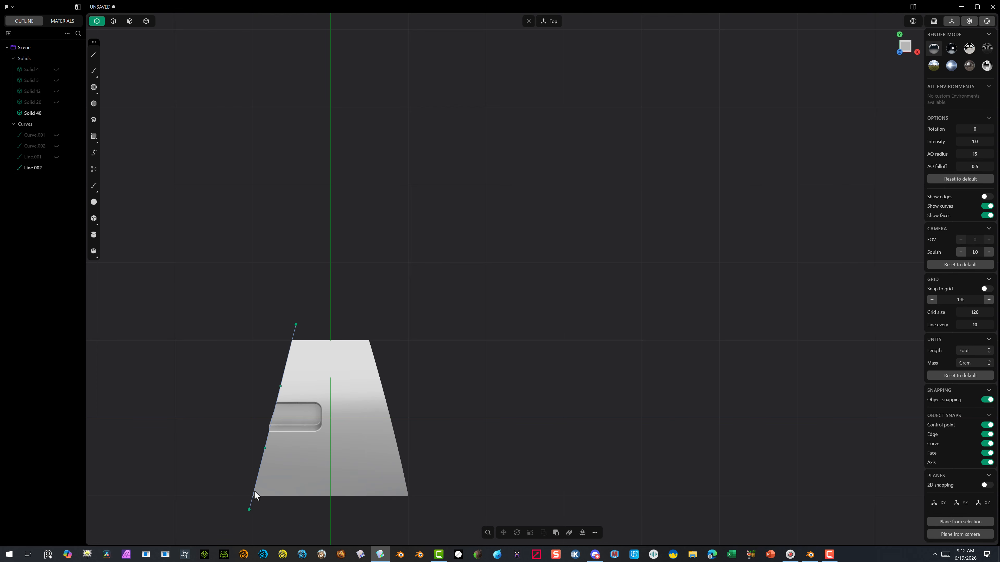
scroll(318, 439, "up", 5)
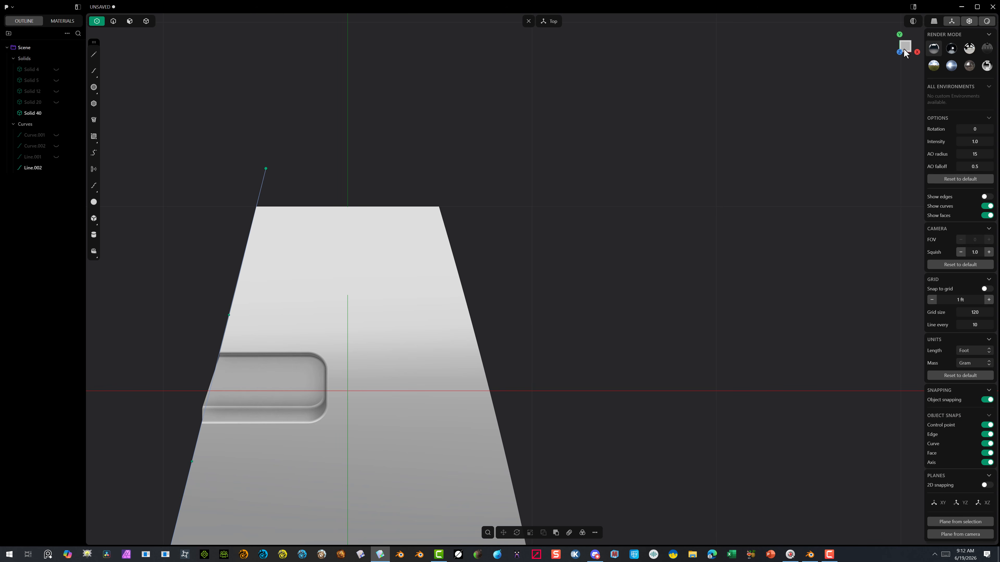
scroll(692, 173, "down", 5)
scroll(629, 260, "up", 5)
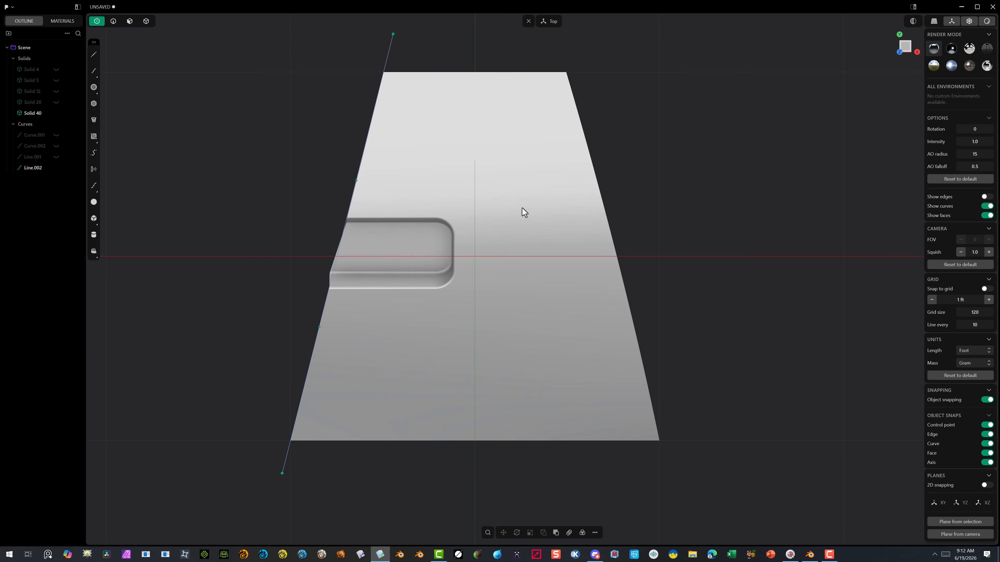
left_click(146, 20)
left_click(487, 134)
key("g")
key("c")
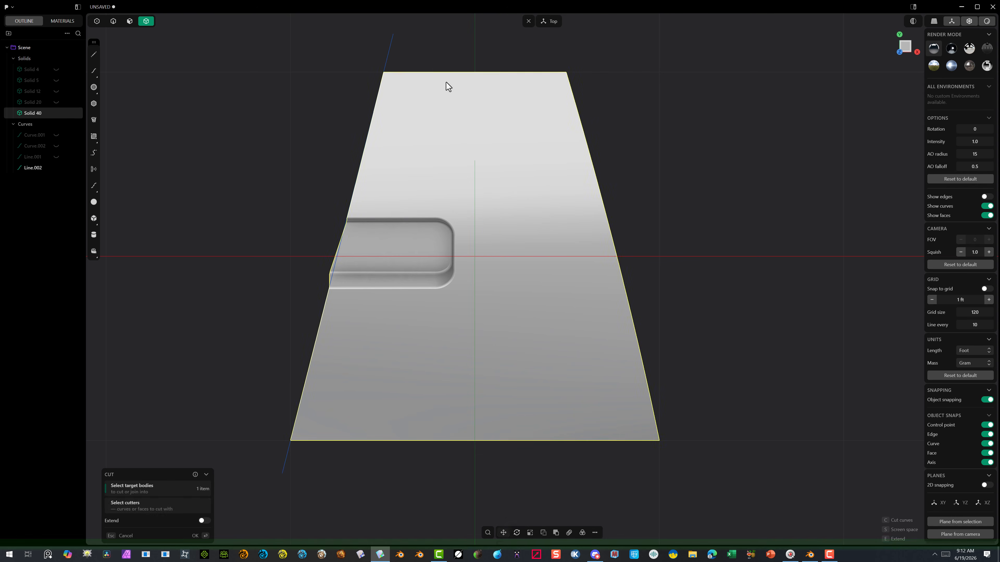
left_click(389, 48)
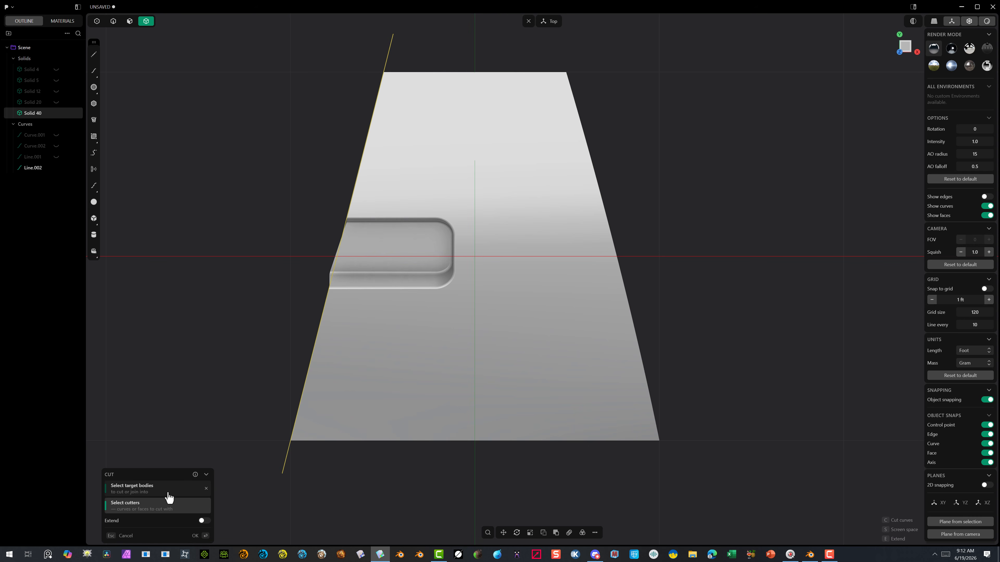
left_click(195, 537)
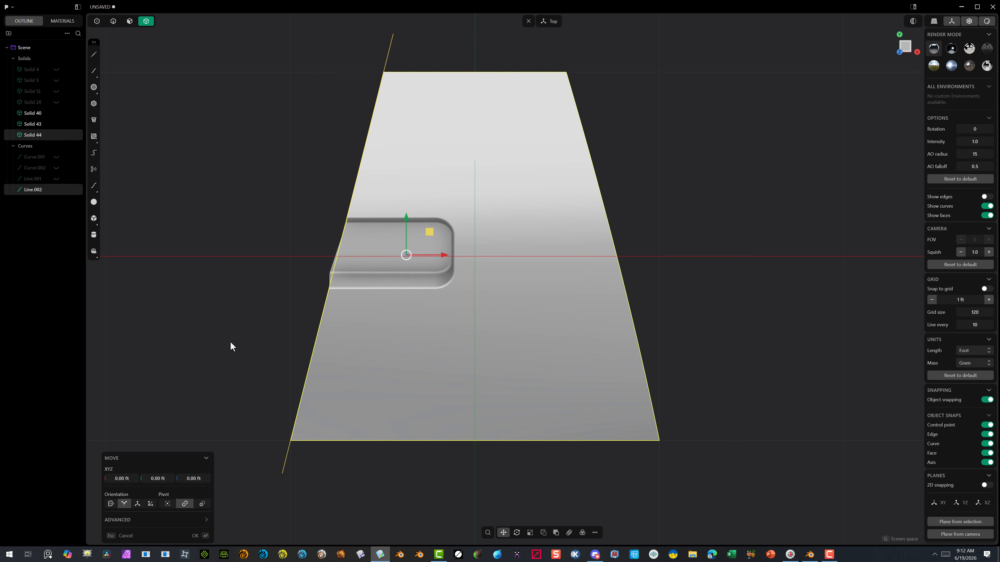
Delete the cut-off sliver of the recess that projects beyond the line
left_click(331, 275)
key("g")
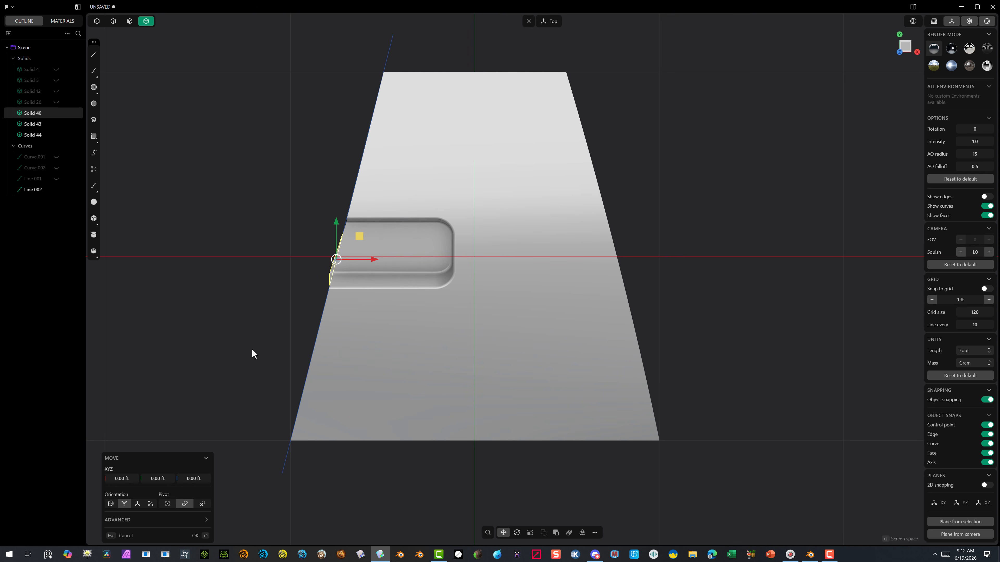
key("Delete")
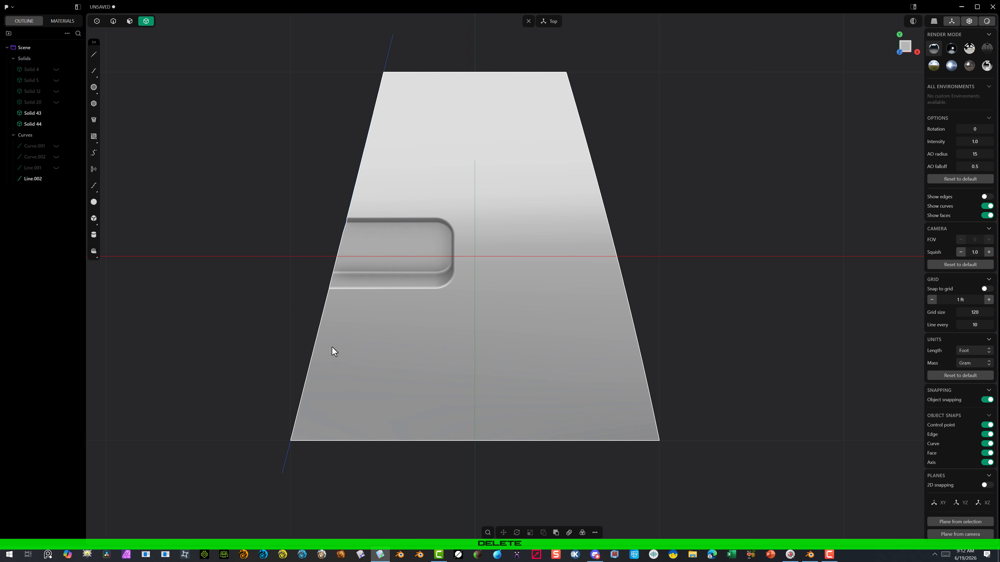
Examine the trimmed solid from several angles, checking the recess's open side against the slanted edge
middle_click_drag(275, 322, 259, 179)
scroll(259, 182, "up", 5)
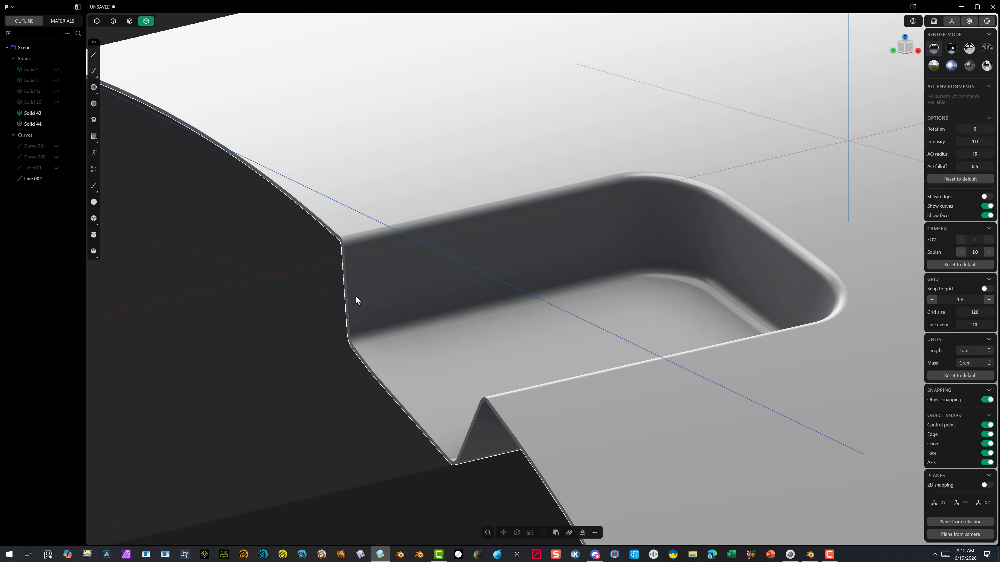
middle_click_drag(356, 296, 379, 340)
scroll(426, 283, "down", 5)
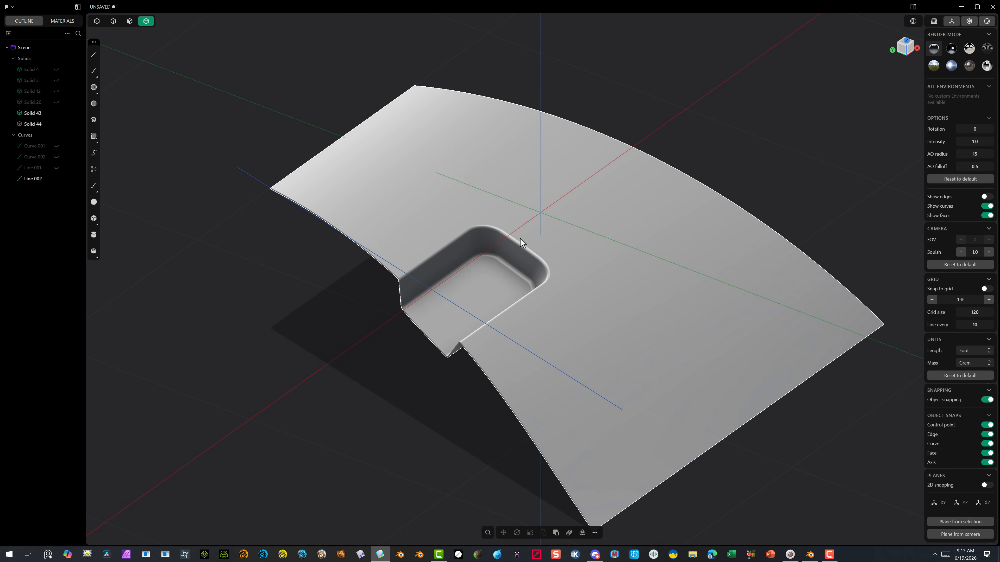
scroll(568, 209, "down", 3)
middle_click_drag(536, 198, 565, 203)
scroll(504, 236, "up", 3)
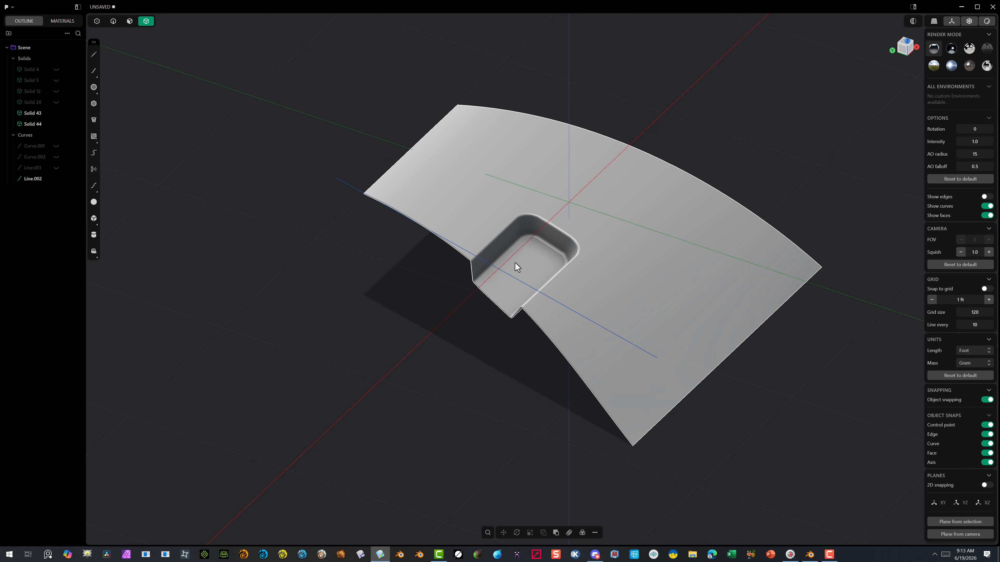
middle_click_drag(515, 263, 618, 258)
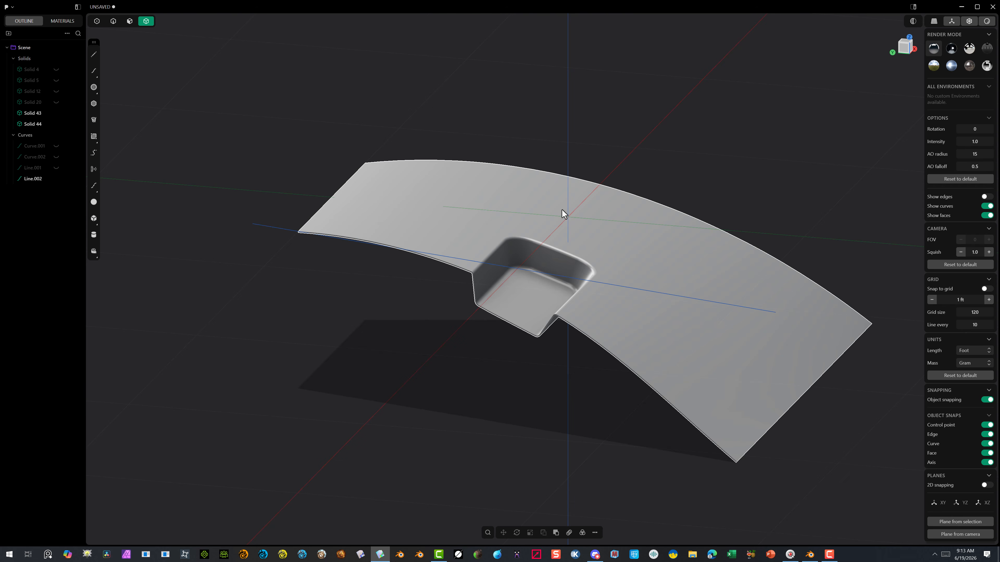
scroll(638, 309, "down", 8)
middle_click_drag(688, 256, 641, 281)
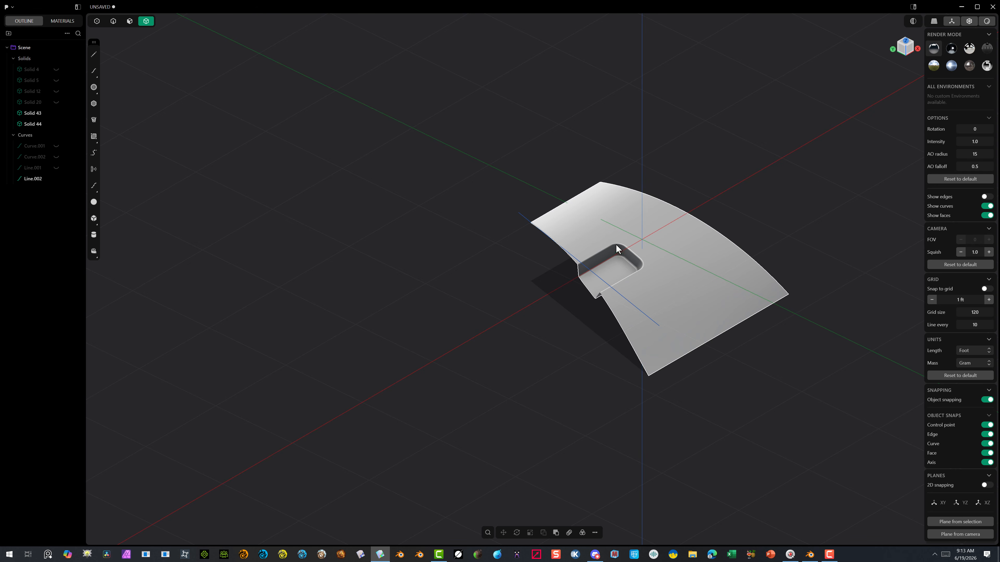
scroll(710, 303, "up", 3)
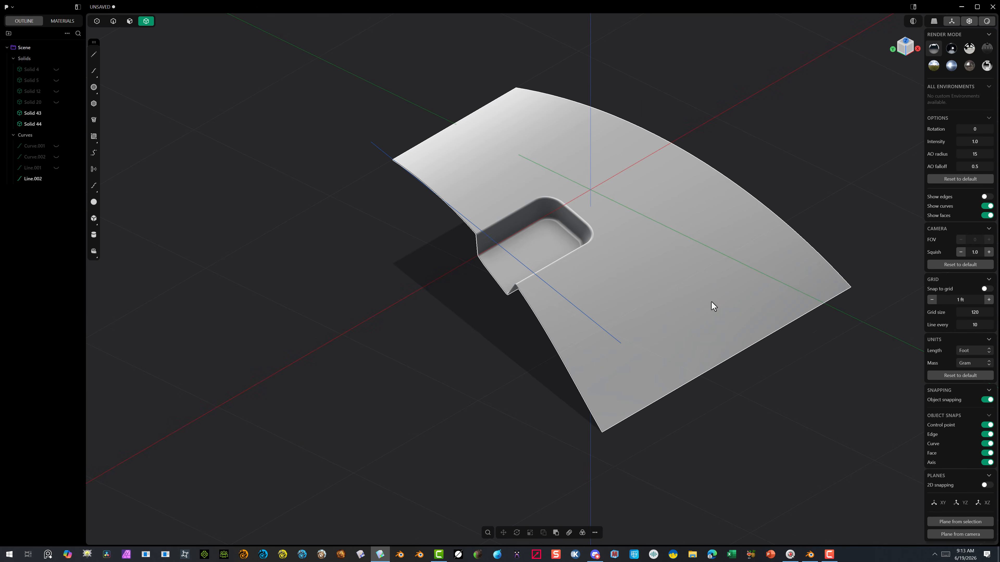
middle_click_drag(434, 375, 478, 355)
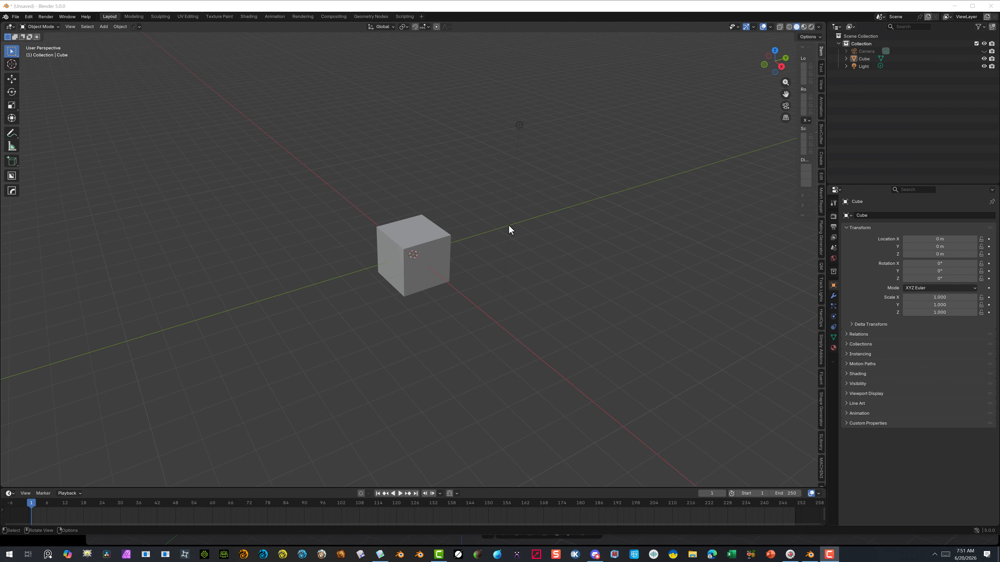
Switch to Blender and delete the default cube and light from the scene
mouse_move(517, 232)
middle_mouse_down()
mouse_move(534, 250)
mouse_move(484, 286)
mouse_move(493, 264)
mouse_move(528, 253)
mouse_move(512, 248)
middle_mouse_up()
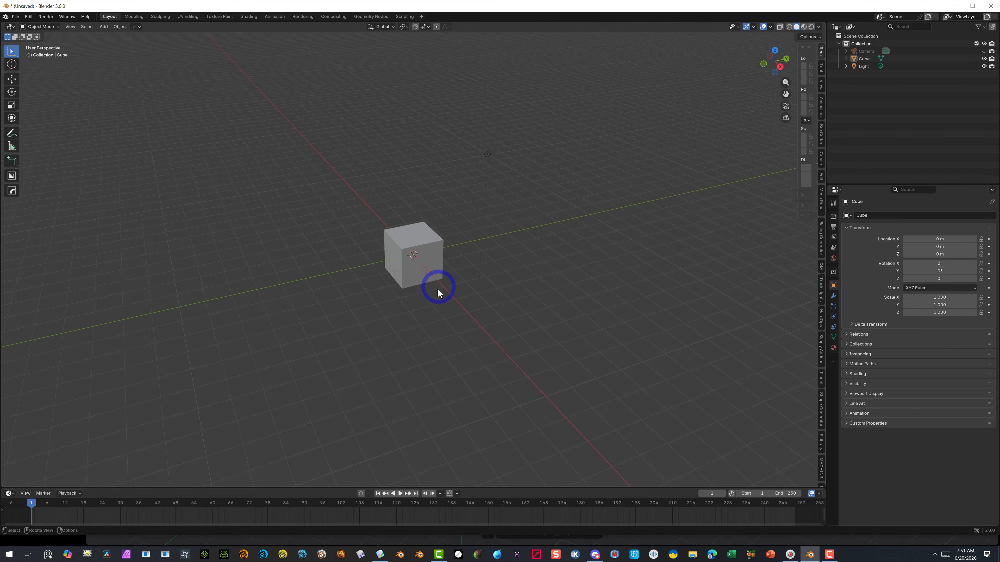
scroll(437, 288, "up", 4)
middle_click_drag(375, 305, 327, 294)
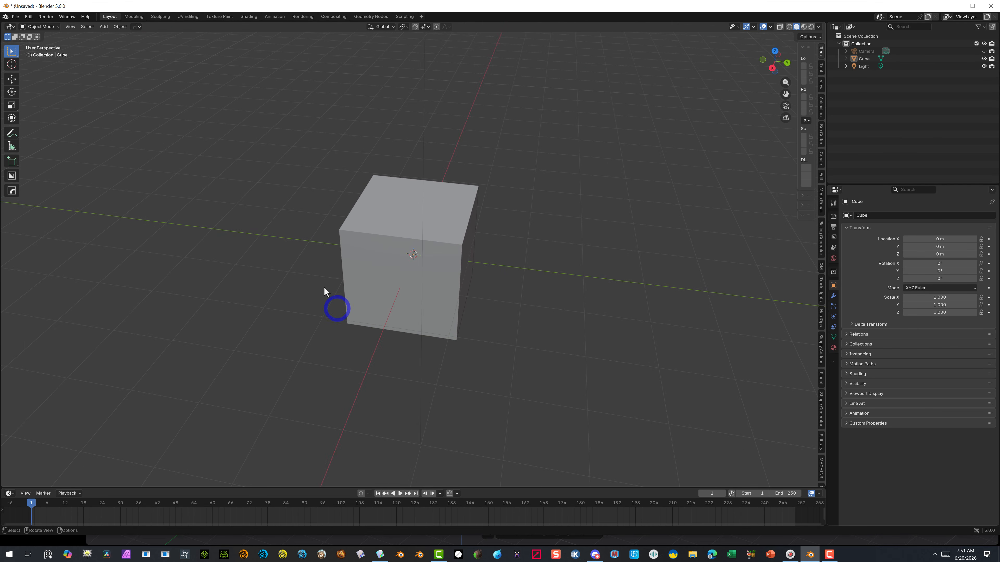
left_click_drag(553, 150, 291, 301)
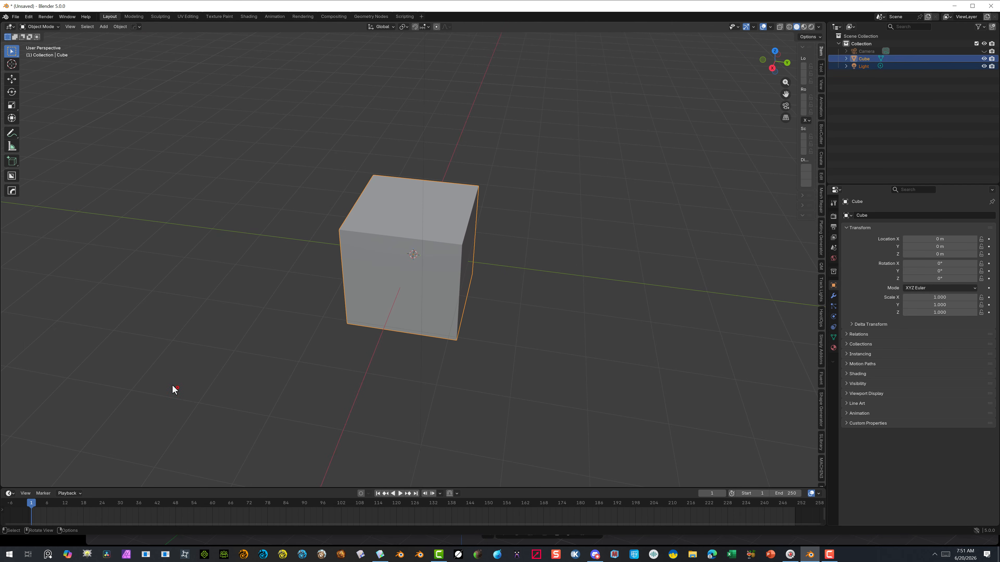
key("Delete")
Add a mesh plane at the world origin
middle_click_drag(322, 297, 344, 292)
left_click(103, 27)
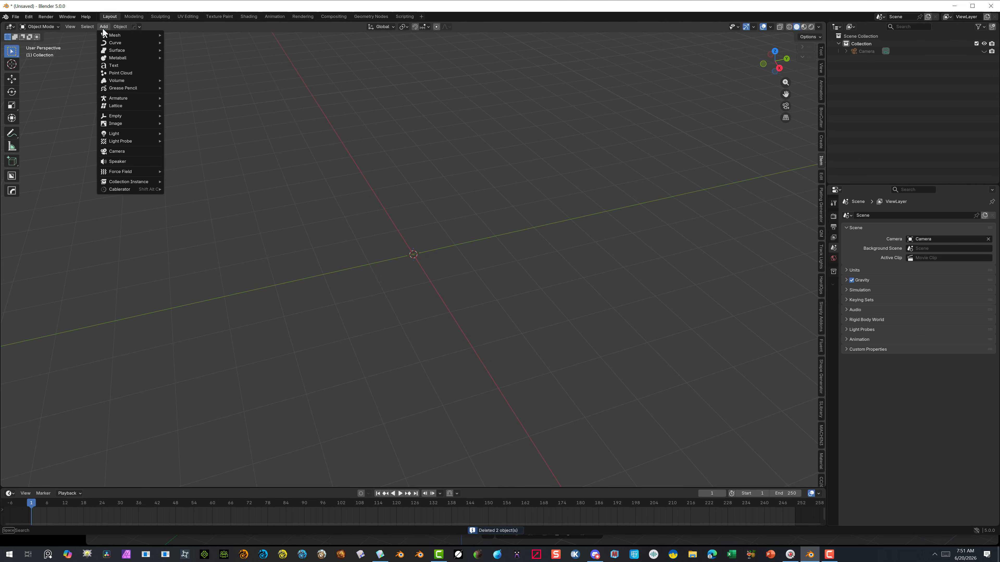
mouse_move(114, 36)
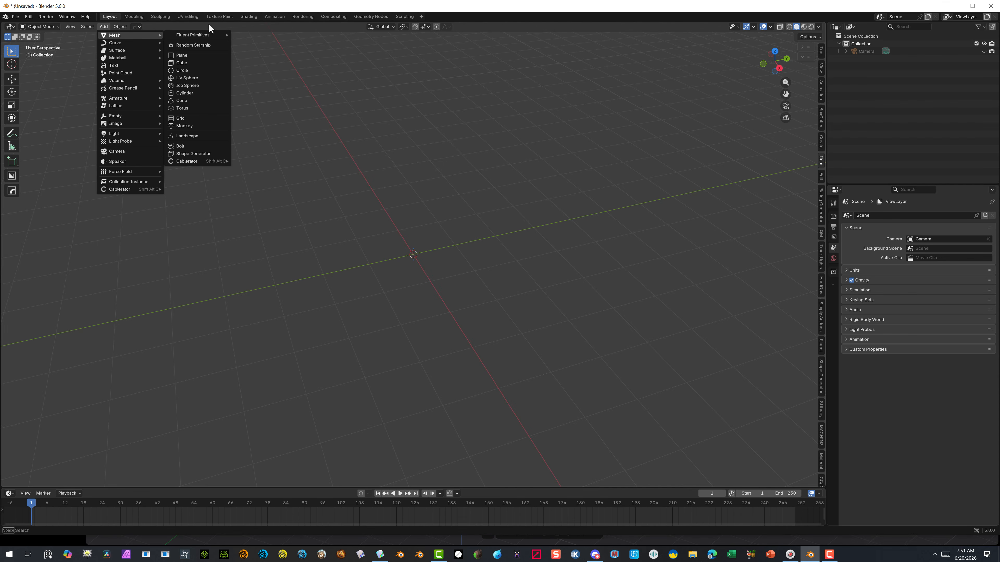
left_click(208, 54)
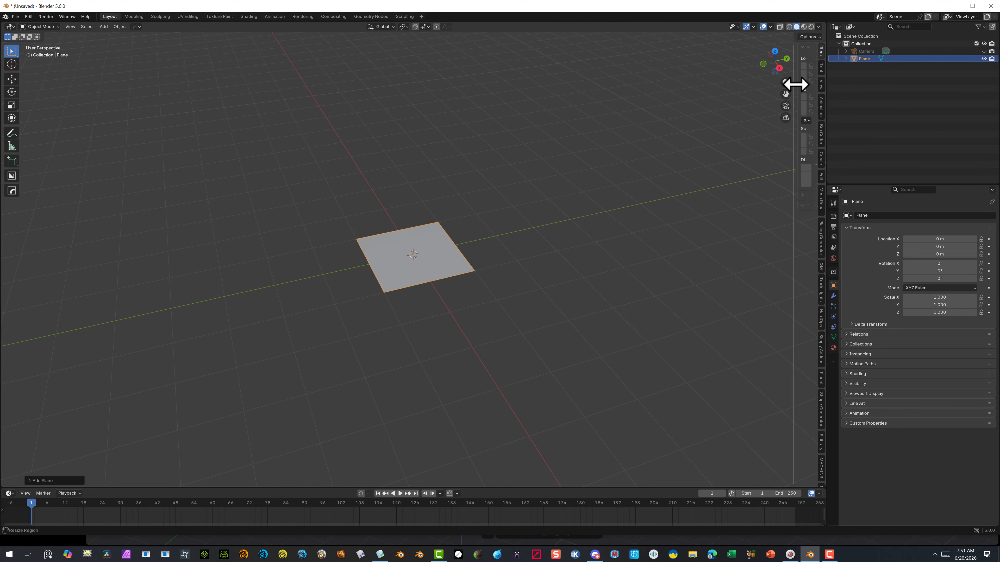
Show the Auto Mirror add-on's settings for the plane and enable Editable and Apply Mirror
left_click_drag(795, 82, 709, 82)
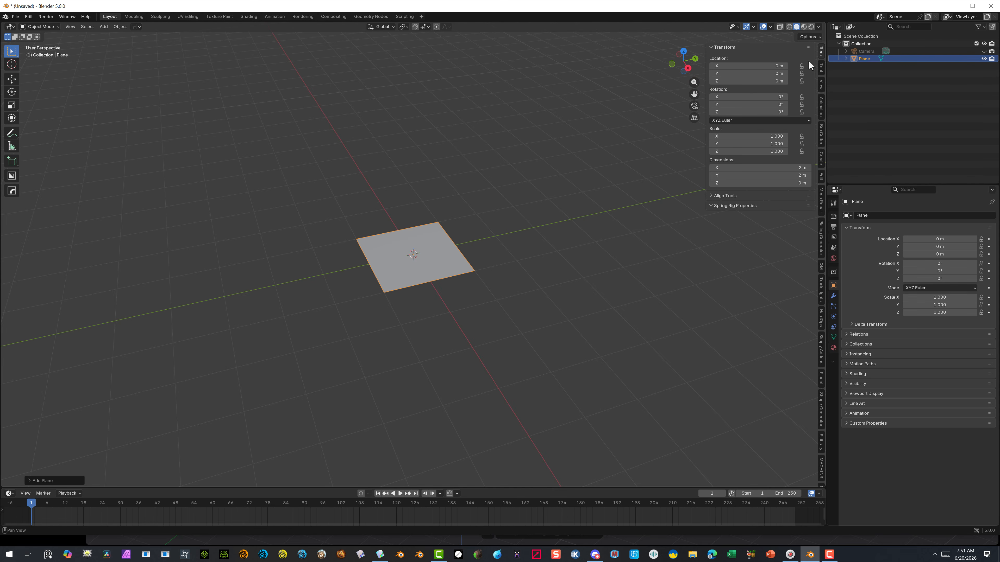
left_click(821, 174)
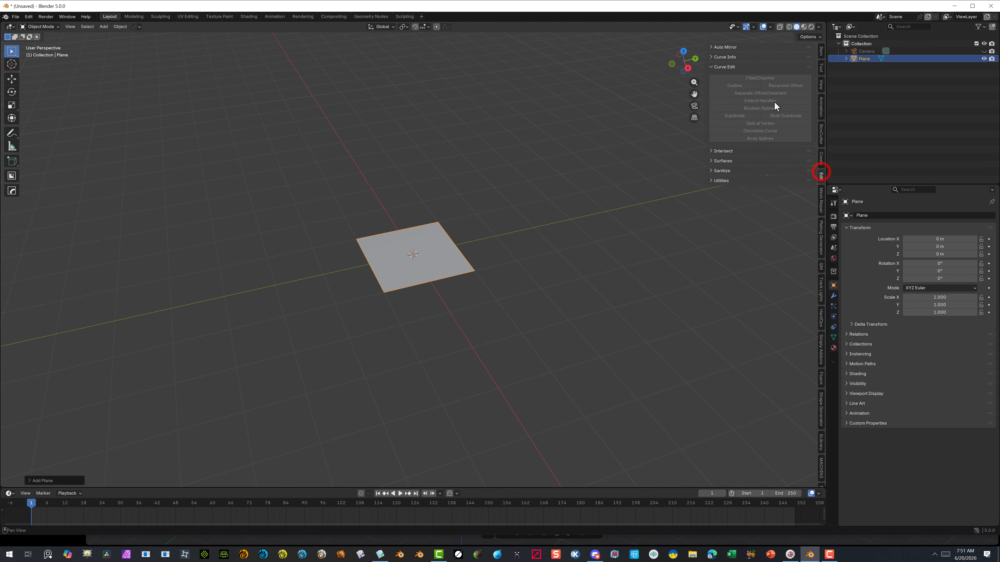
left_click(711, 47)
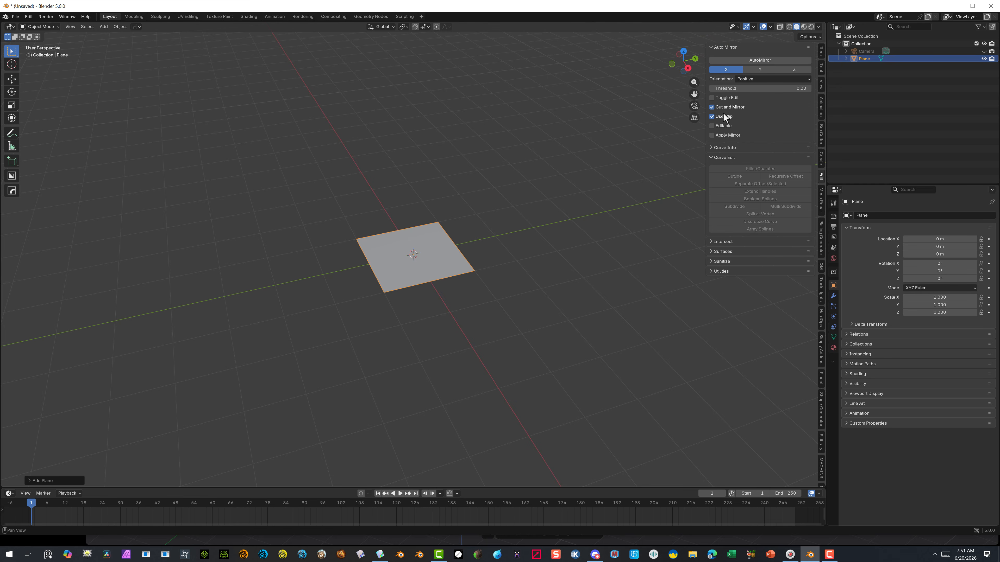
left_click(713, 125)
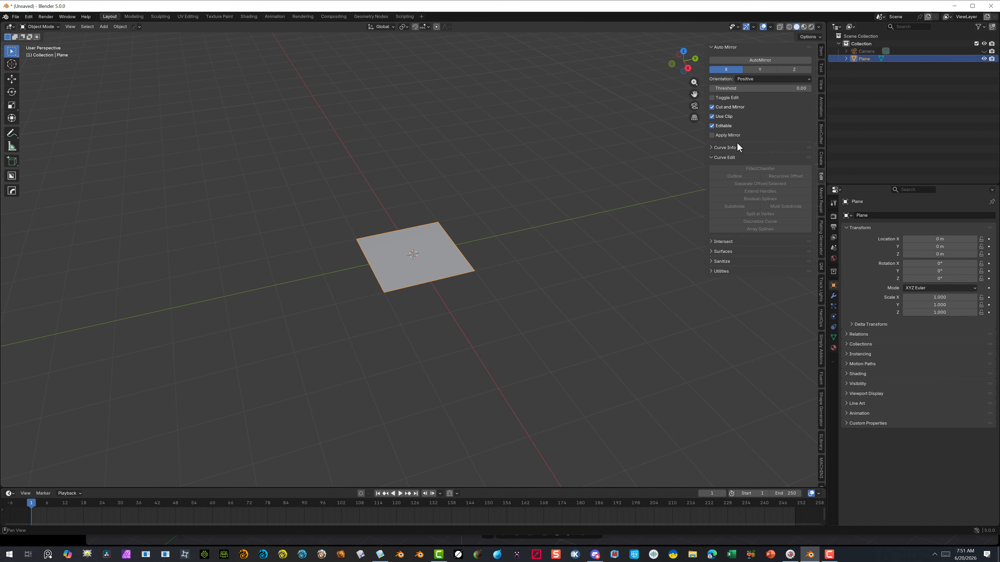
left_click(712, 135)
Auto-mirror the plane across X with positive orientation and switch it to Edit Mode
middle_click_drag(474, 228, 351, 222)
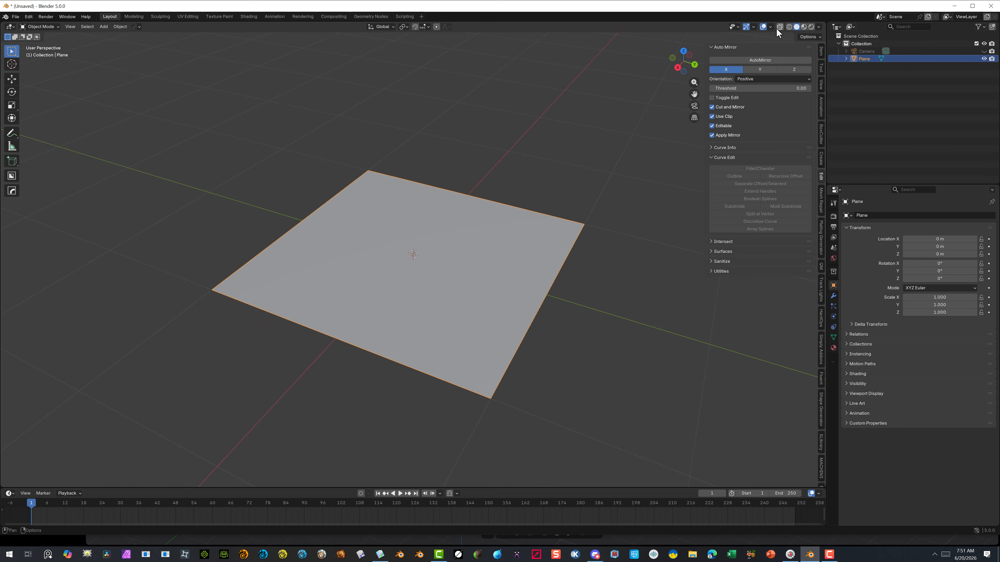
scroll(518, 173, "down", 3)
mouse_move(519, 174)
middle_mouse_down()
mouse_move(481, 229)
mouse_move(507, 182)
middle_mouse_up()
left_click(45, 27)
left_click(53, 41)
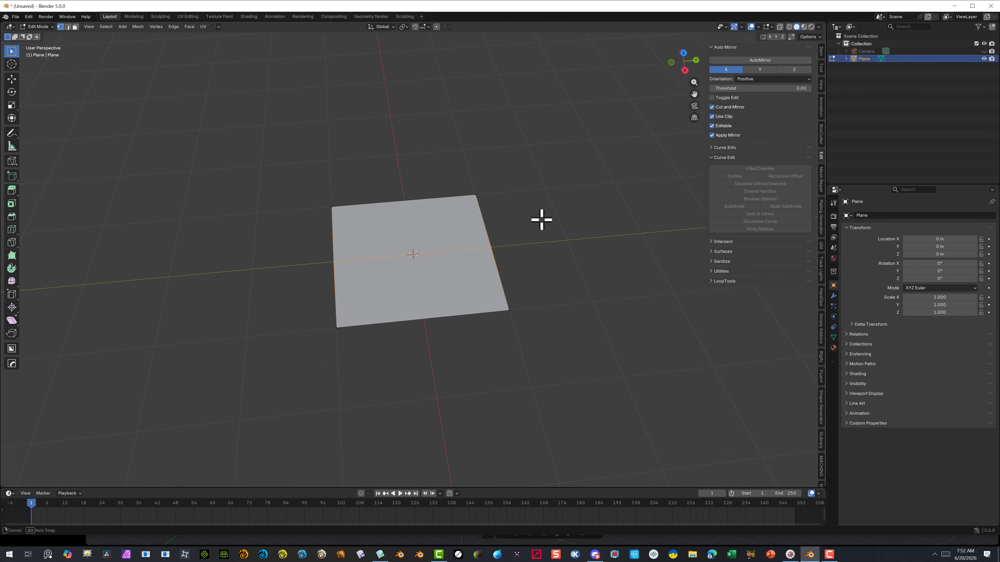
Change the plane's mesh selection to edge mode and deselect everything
scroll(408, 245, "down", 2)
scroll(413, 248, "up", 4)
middle_click_drag(413, 247, 354, 279)
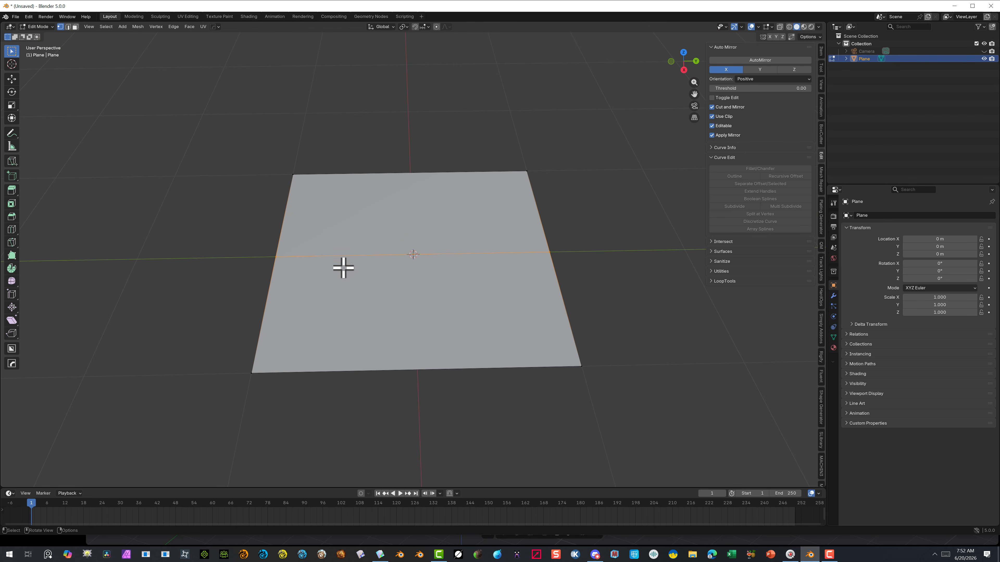
scroll(423, 274, "down", 2)
scroll(425, 276, "down", 1)
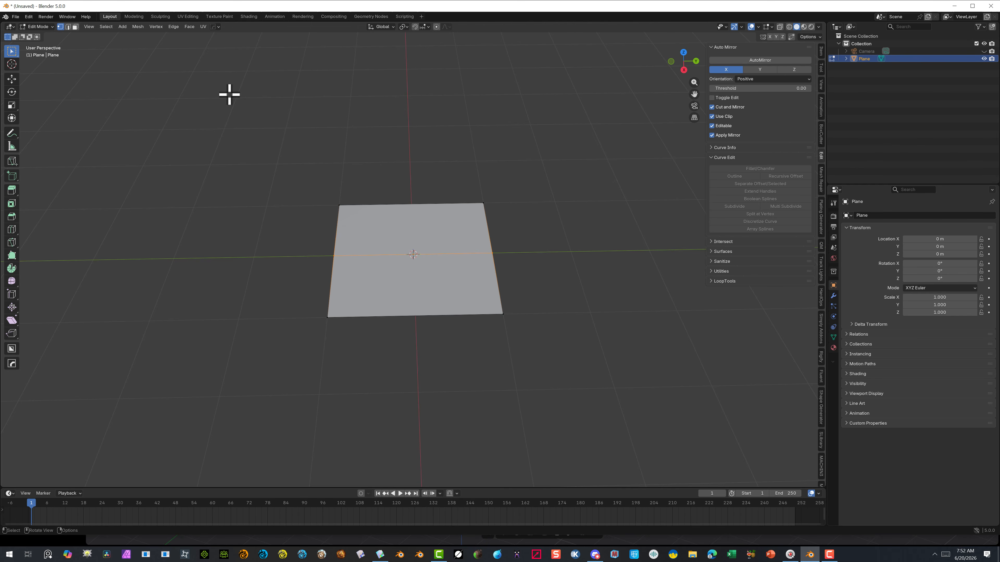
left_click(193, 87)
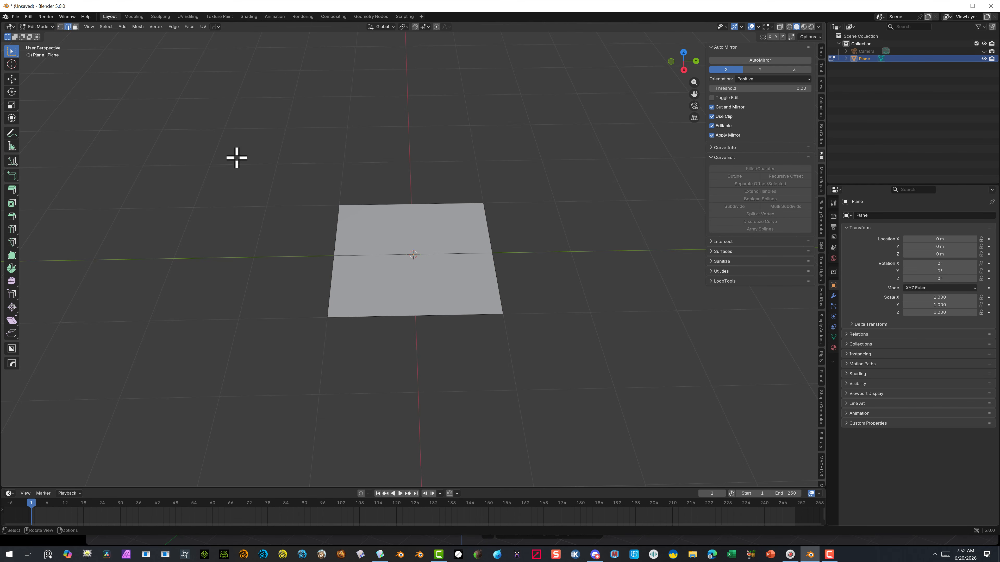
Add a Subdivision Surface modifier with viewport level 2 to the plane and turn off its display in Edit Mode
left_click(832, 296)
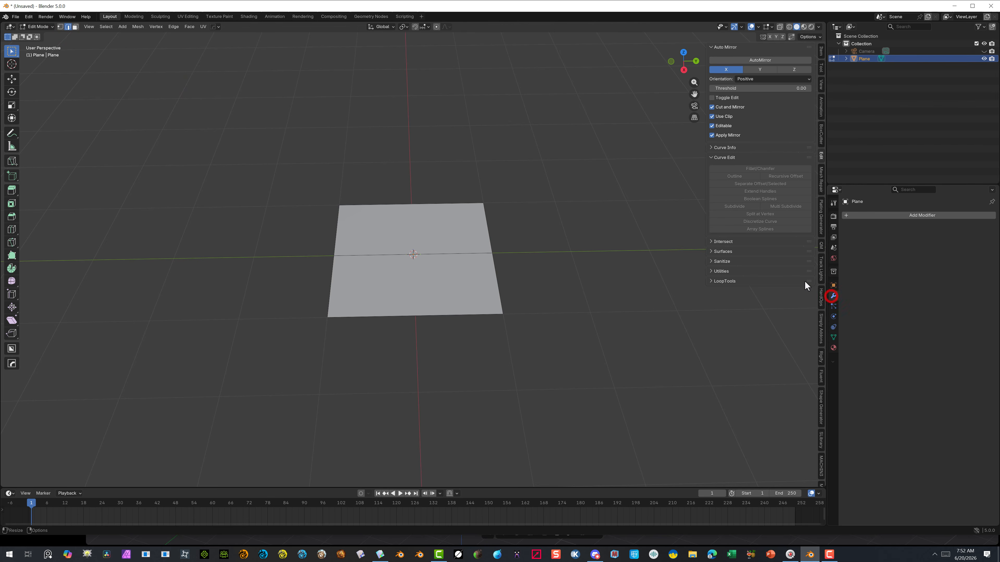
left_click(845, 216)
mouse_move(845, 249)
mouse_move(841, 232)
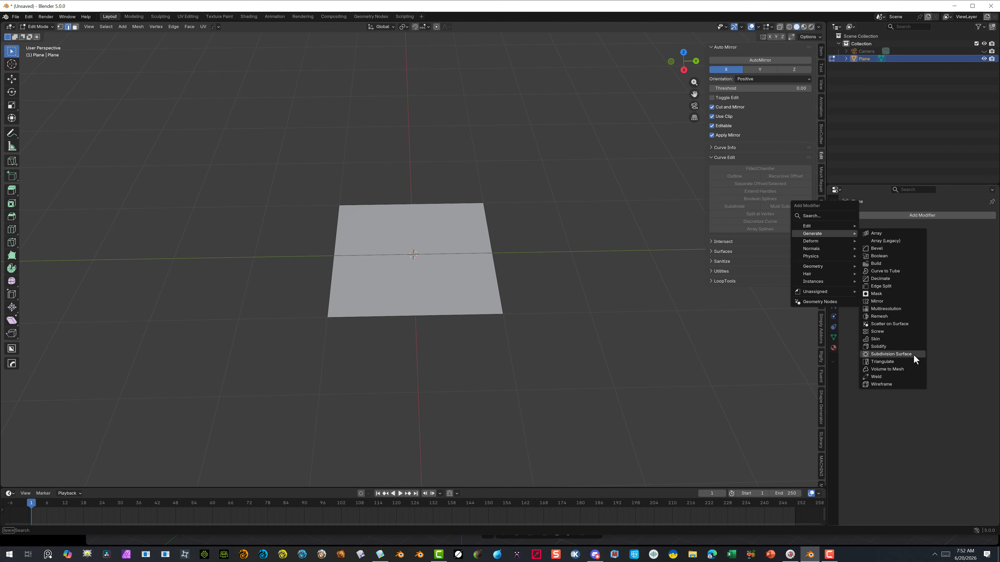
left_click(912, 354)
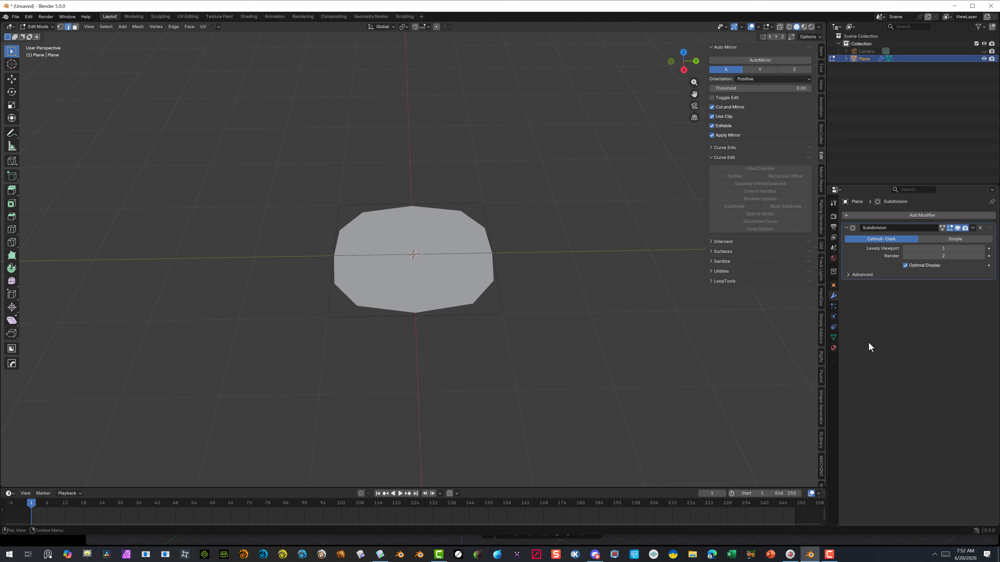
left_click(981, 249)
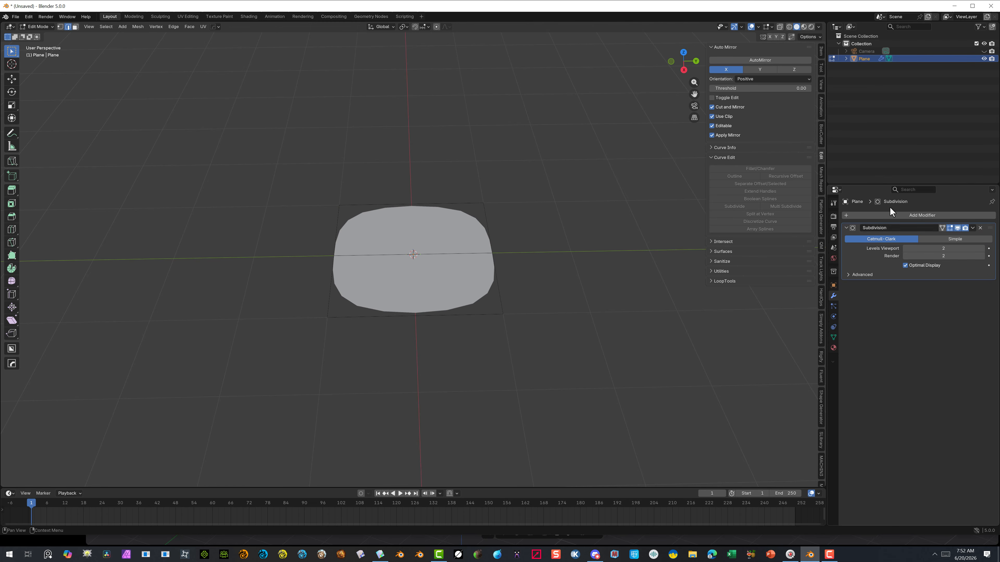
left_click(950, 228)
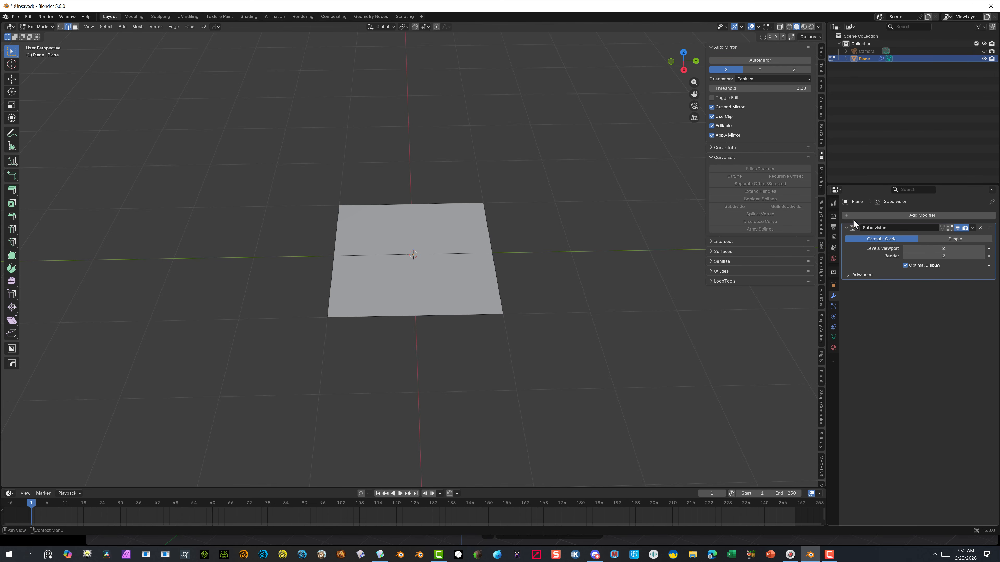
Add a Solidify modifier to the plane and place it above the Subdivision modifier in the stack
left_click(848, 215)
mouse_move(831, 211)
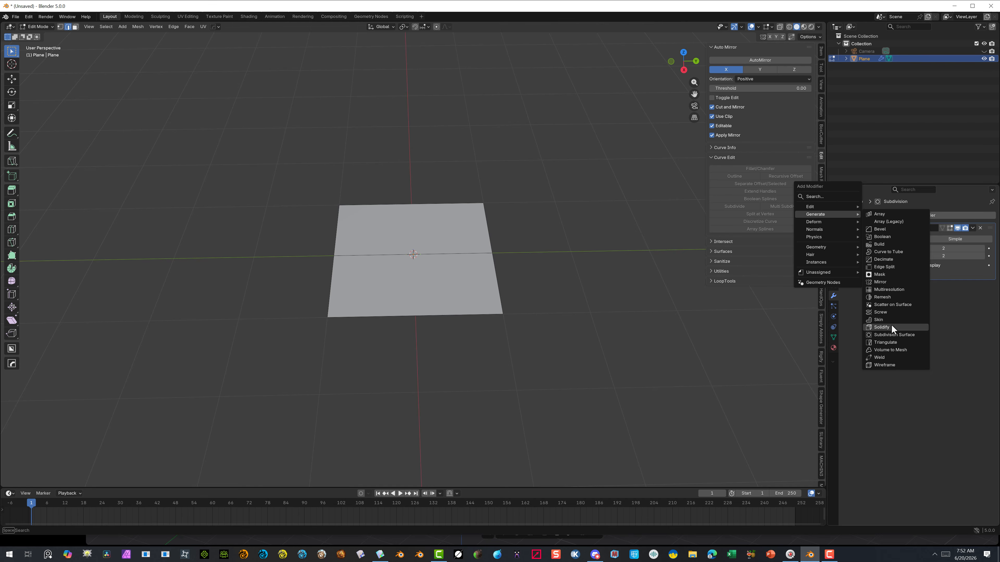
left_click(892, 325)
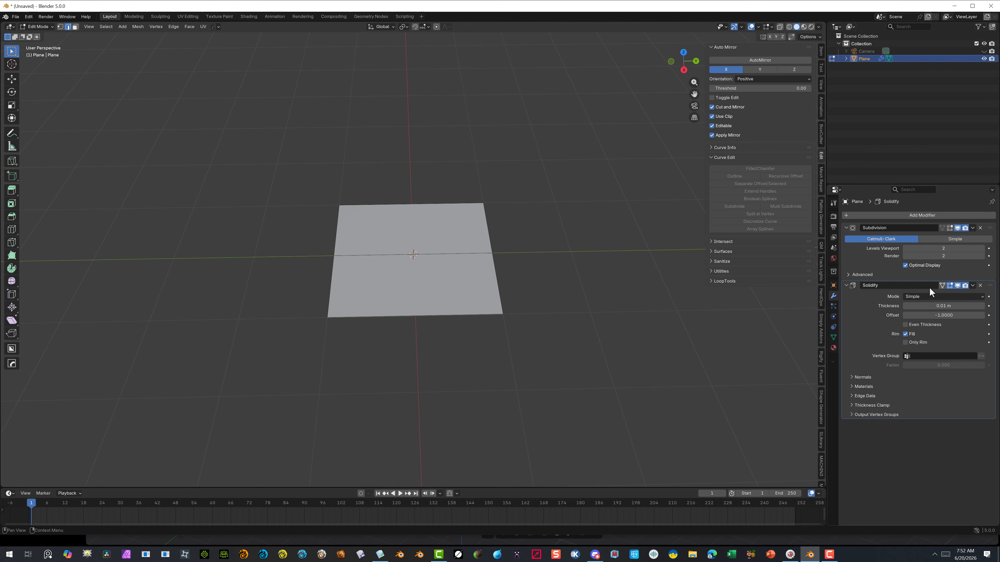
left_click_drag(989, 285, 978, 230)
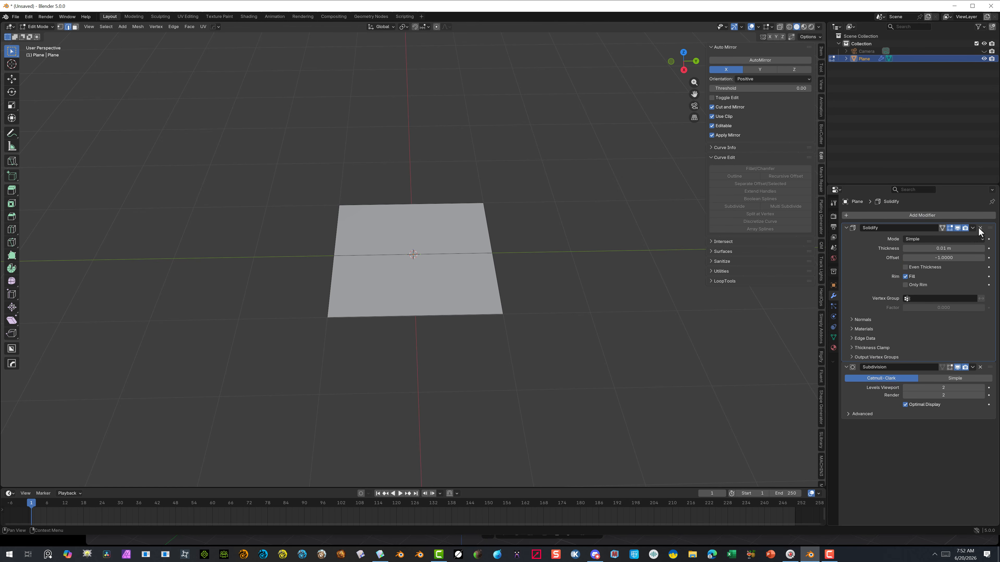
Set the Solidify modifier's thickness to 0.03 m
key("BackSpace")
left_click(982, 249)
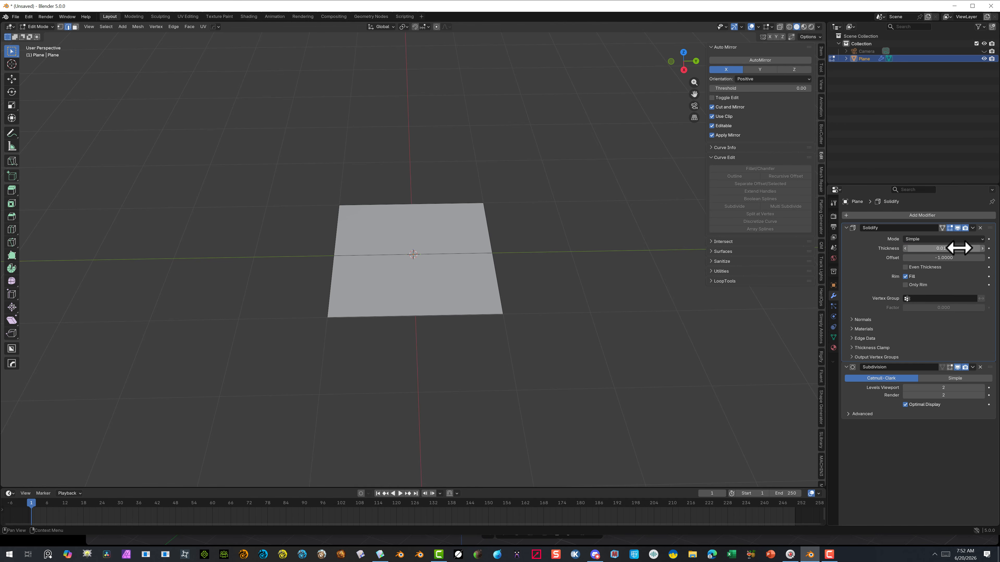
left_click(959, 247)
key("Escape")
left_click(922, 250)
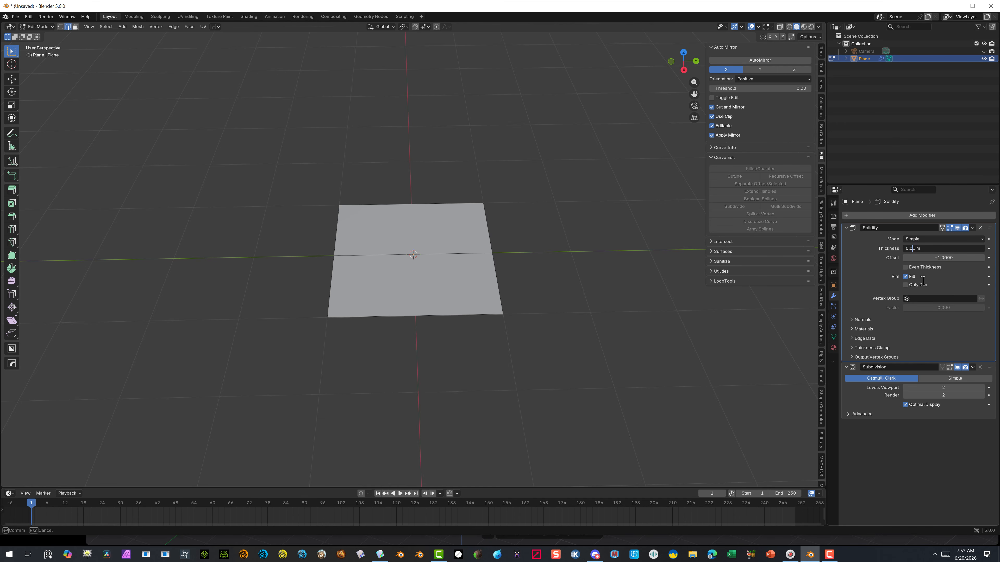
key("Delete")
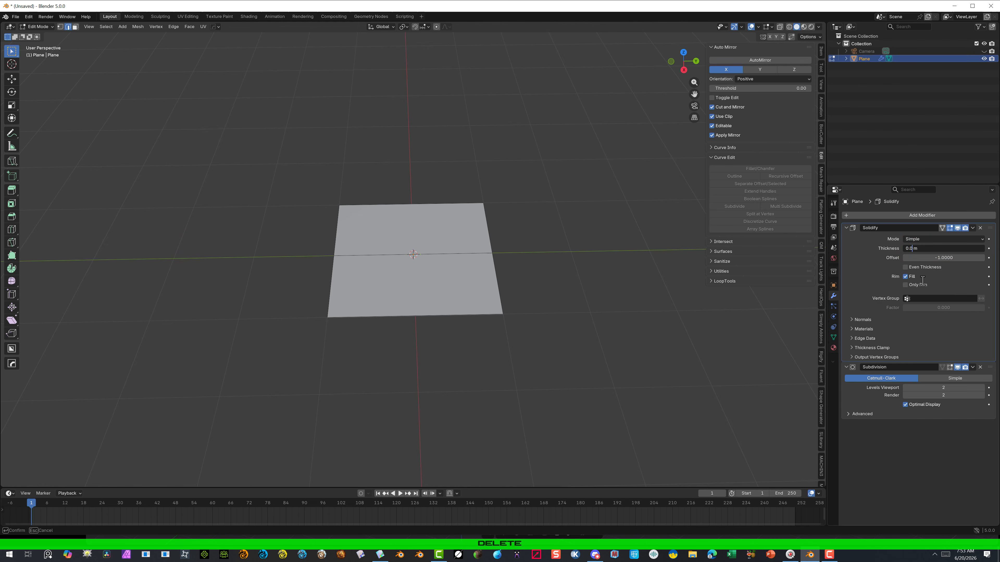
type("3")
key("Tab")
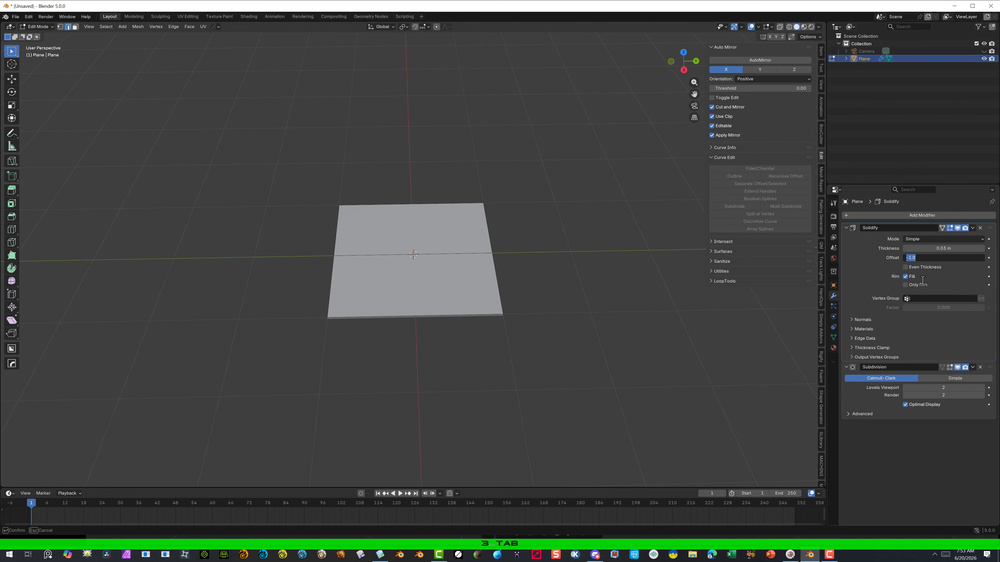
Return the plane to Object Mode
left_click(50, 27)
left_click(50, 28)
left_click(43, 35)
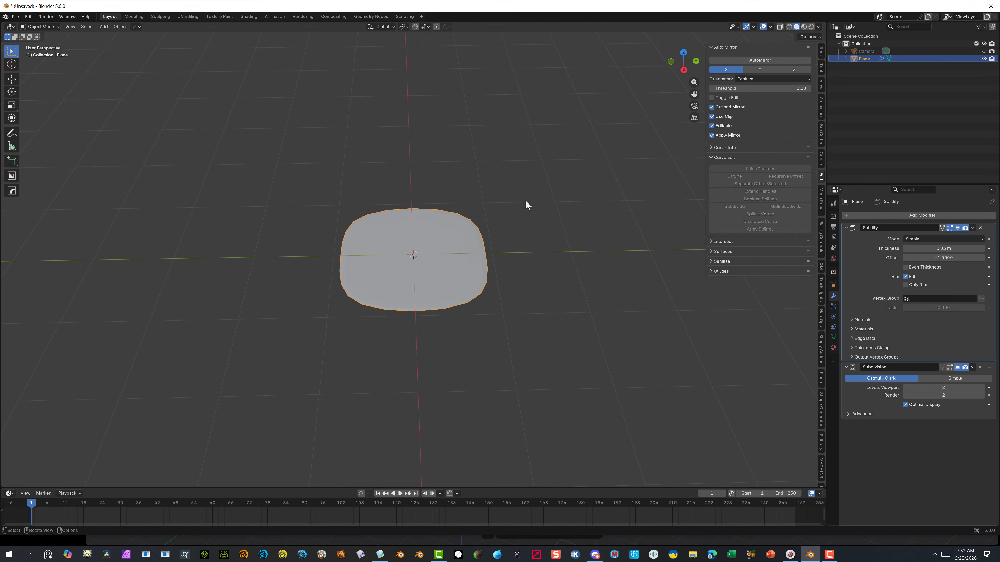
Configure the plane's Solidify modifier with a 0.14 m thickness, Even Thickness enabled and its Edit Mode display turned off
middle_click_drag(525, 200, 509, 248)
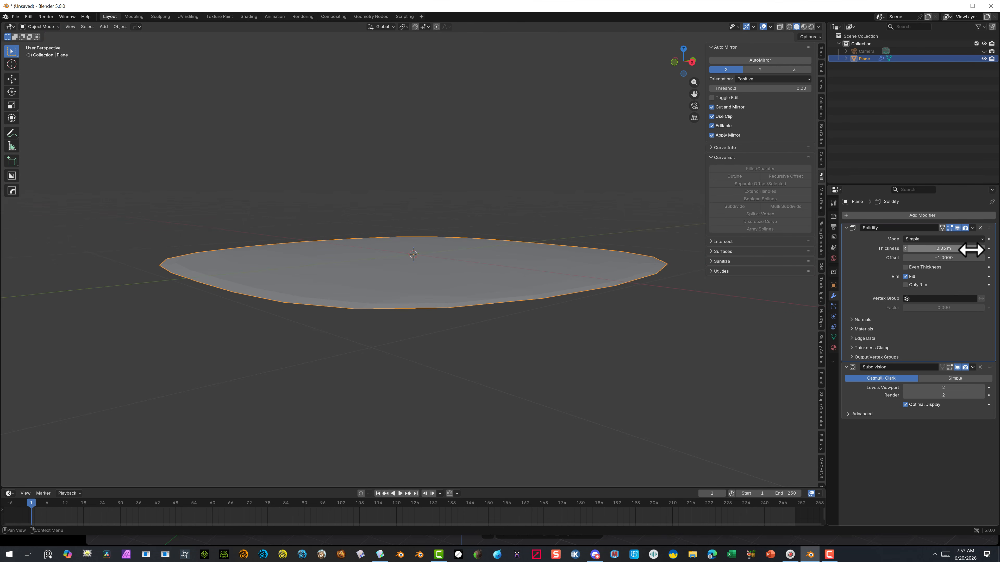
mouse_move(942, 248)
left_mouse_down()
mouse_move(978, 248)
mouse_move(941, 247)
mouse_move(938, 261)
left_mouse_up()
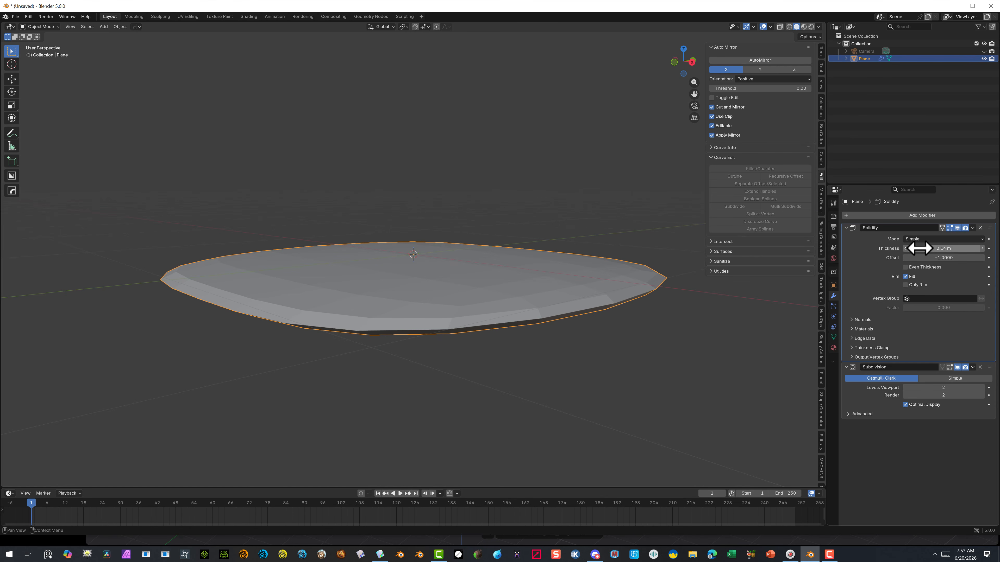
left_click(905, 267)
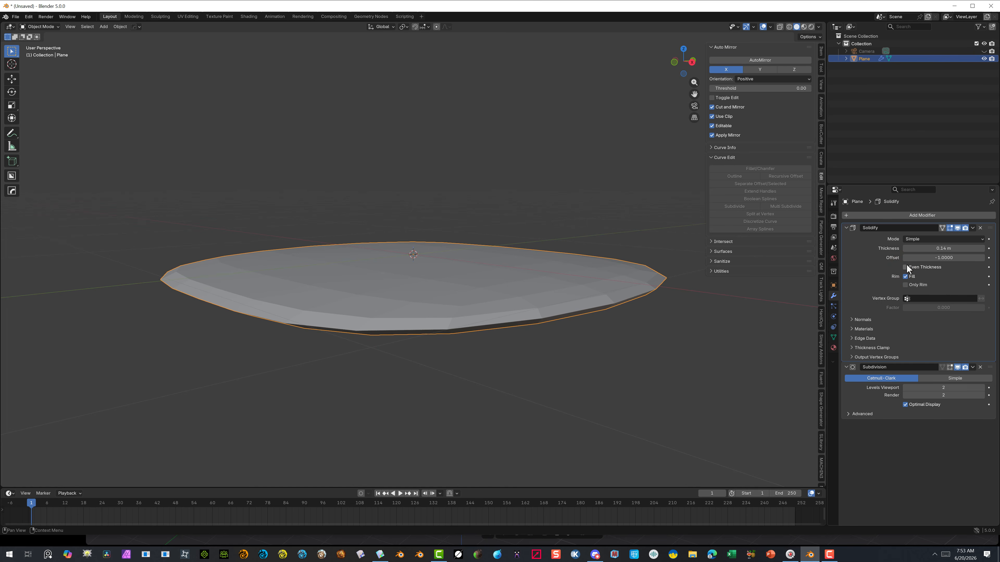
left_click(905, 267)
left_click(949, 227)
middle_click_drag(289, 133, 207, 136)
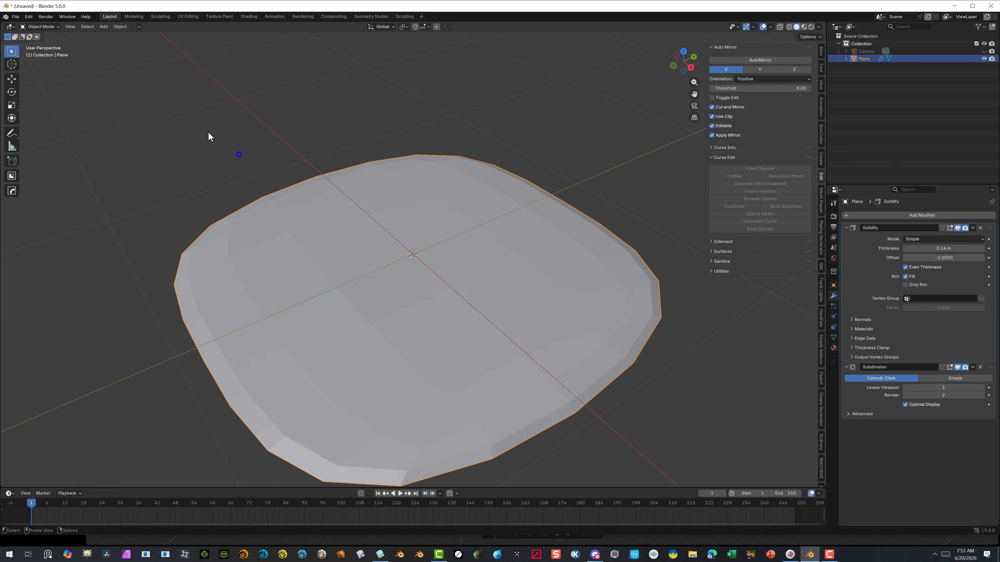
In Edit Mode, extrude the plane's positive-X edge about 1.17 m down along global Z
left_click(53, 26)
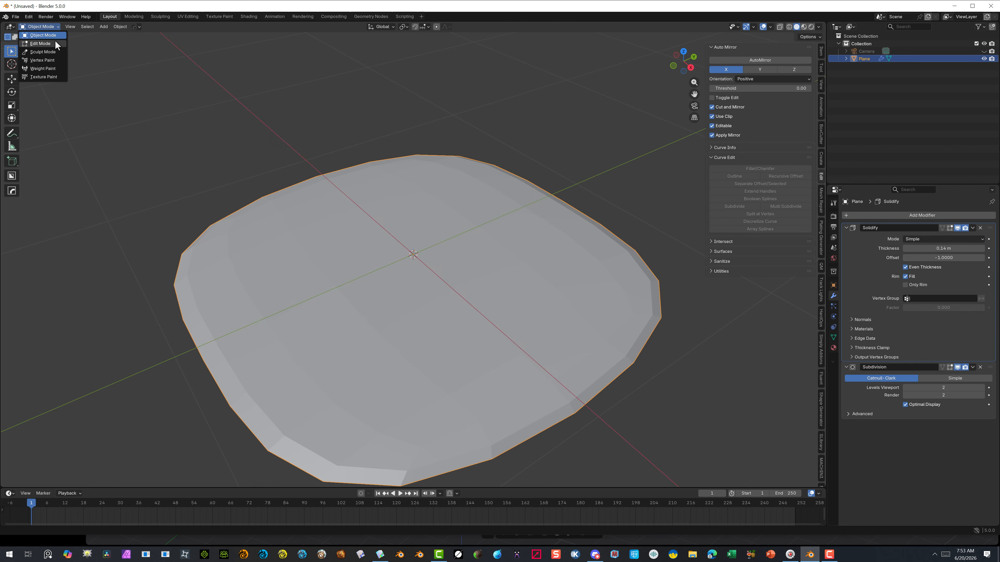
left_click(55, 40)
scroll(420, 273, "down", 4)
middle_click_drag(420, 273, 390, 299)
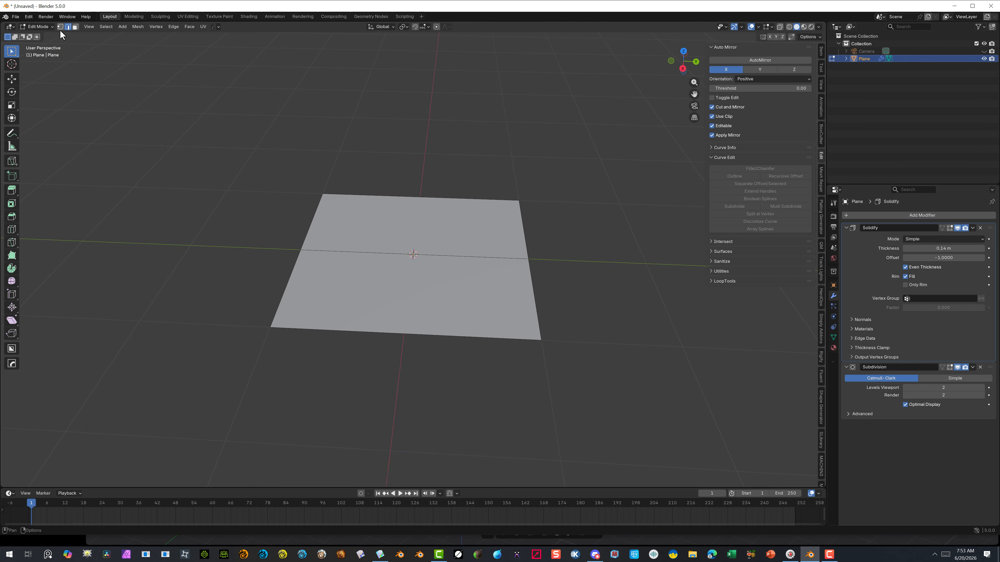
left_click(330, 431)
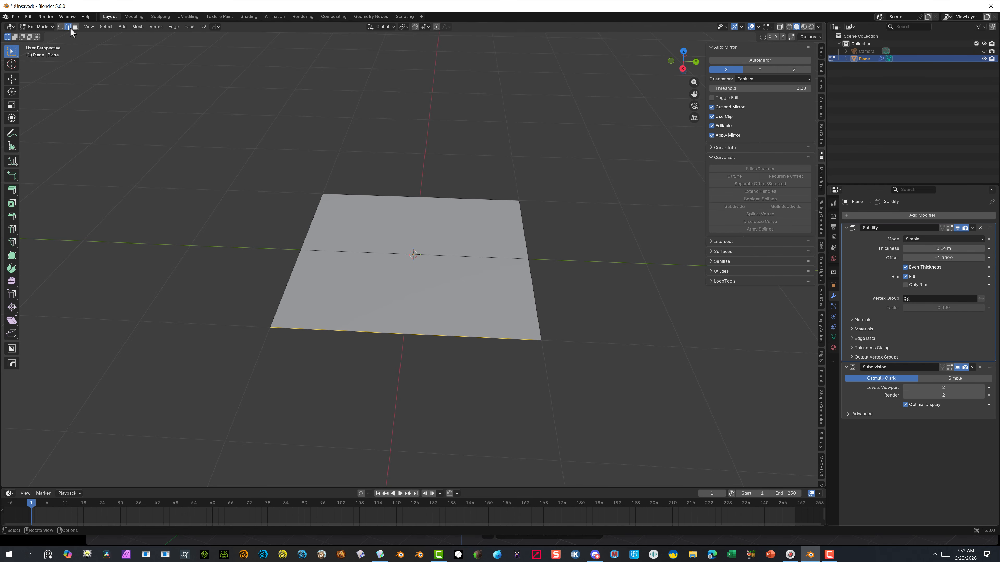
middle_click_drag(192, 119, 424, 250)
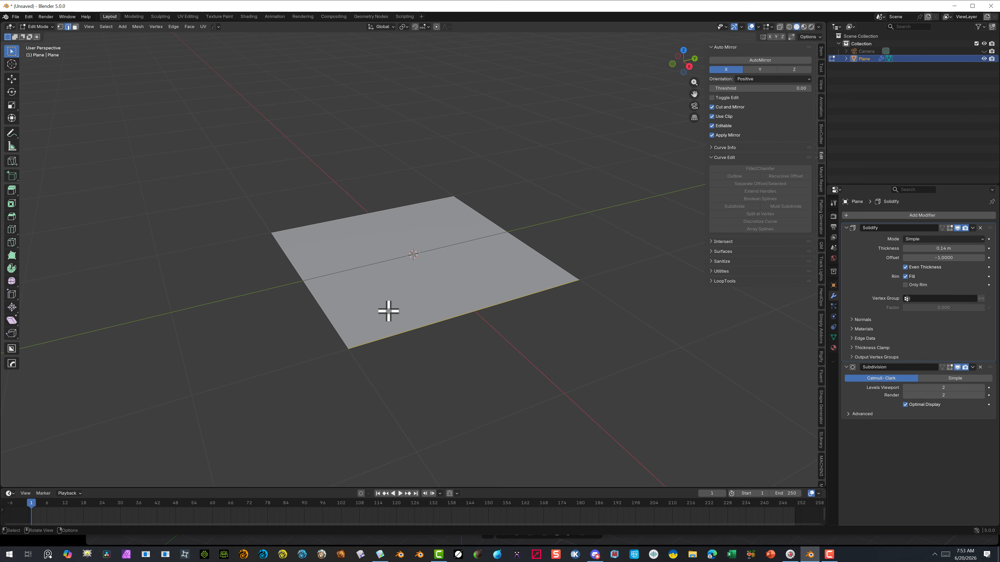
key("g")
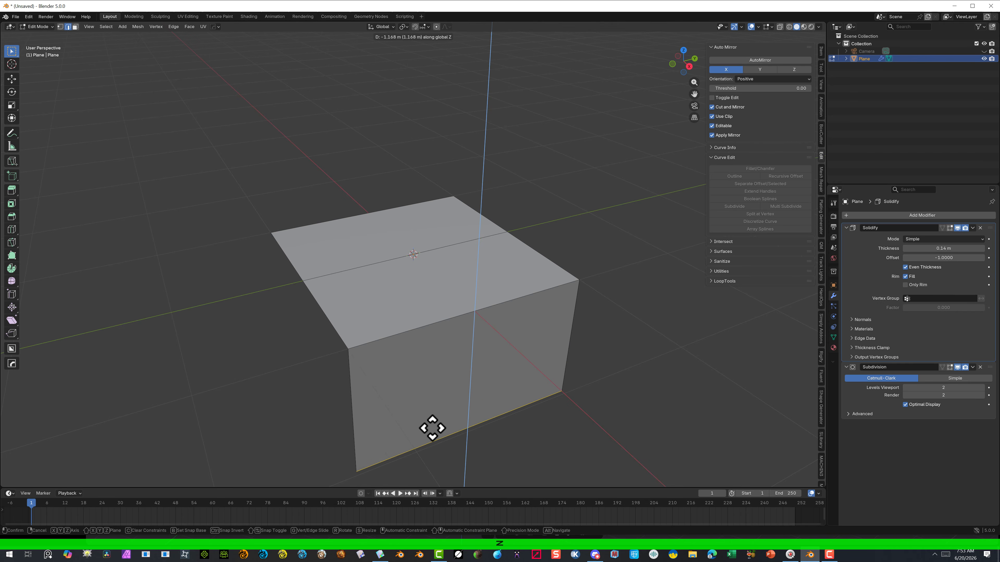
left_click(431, 429)
middle_click_drag(462, 424, 370, 404)
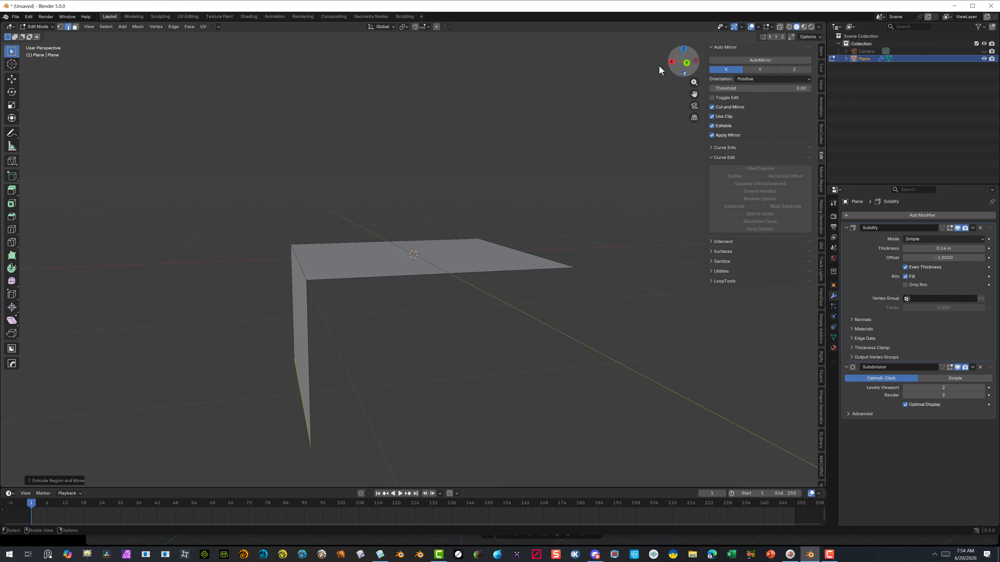
From the back orthographic view with X-ray on, move the extruded wall's bottom edge outward along global X to slope the wall
key("ctrl+z")
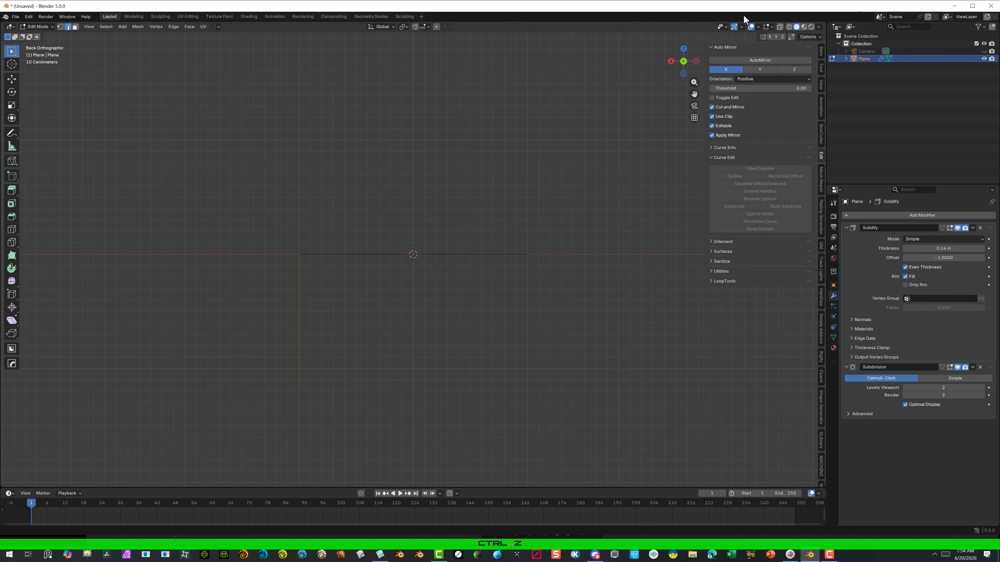
left_click(779, 26)
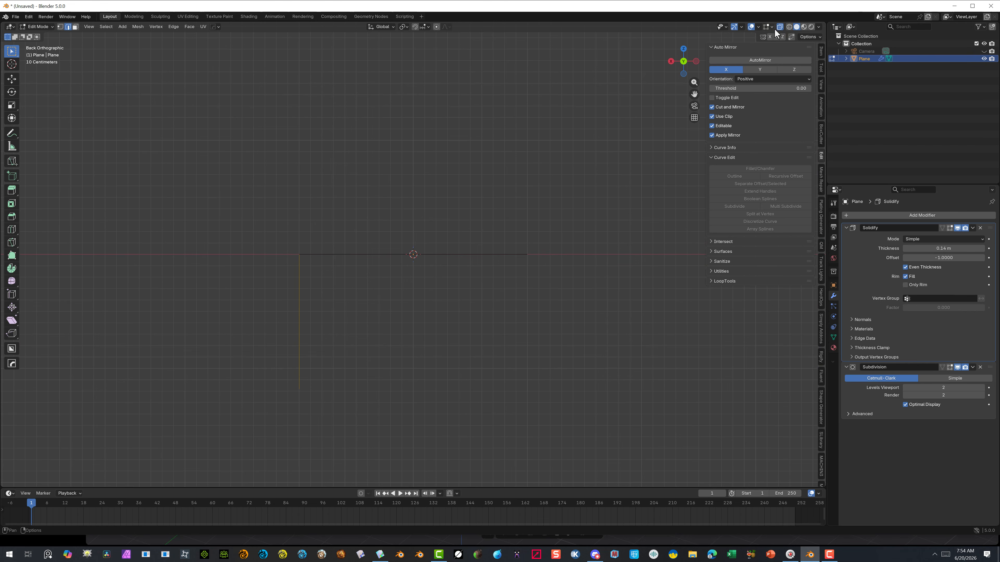
left_click_drag(366, 350, 216, 440)
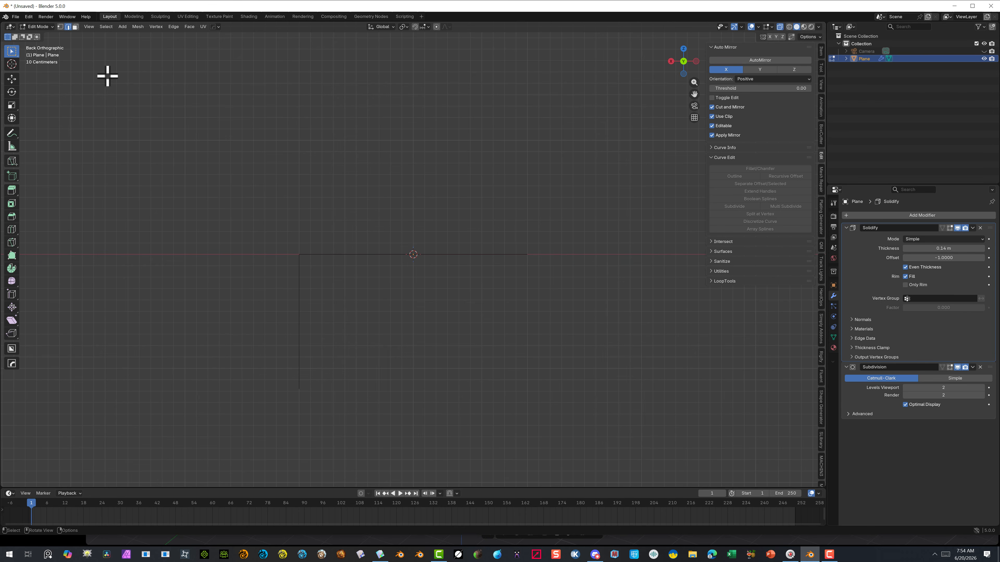
left_click_drag(350, 349, 188, 476)
key("g")
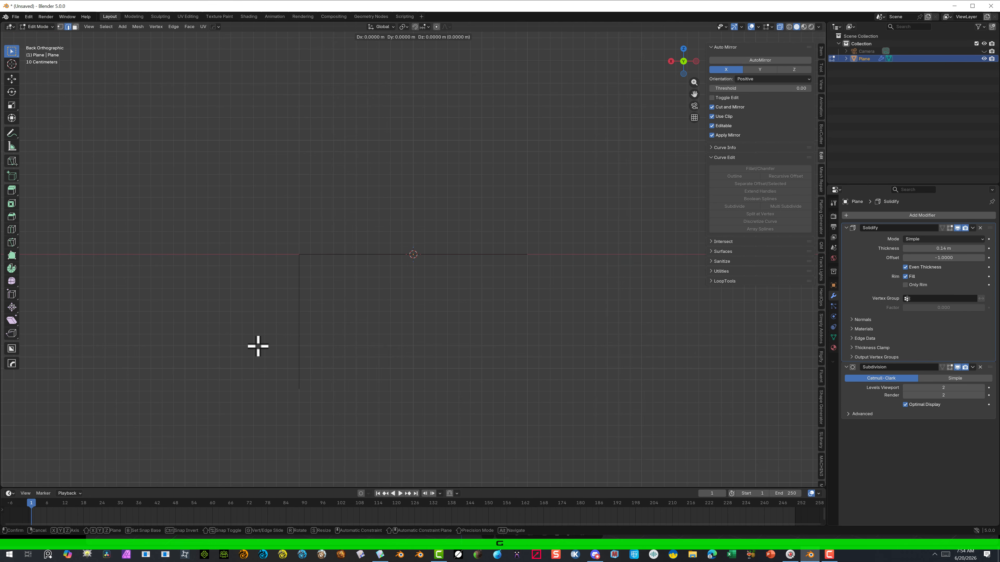
key("x")
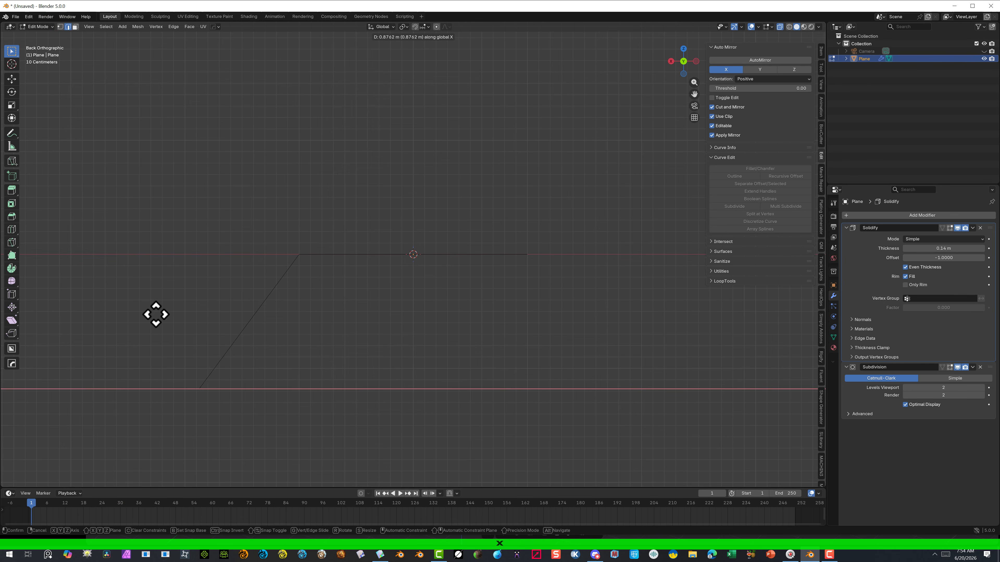
left_click(109, 288)
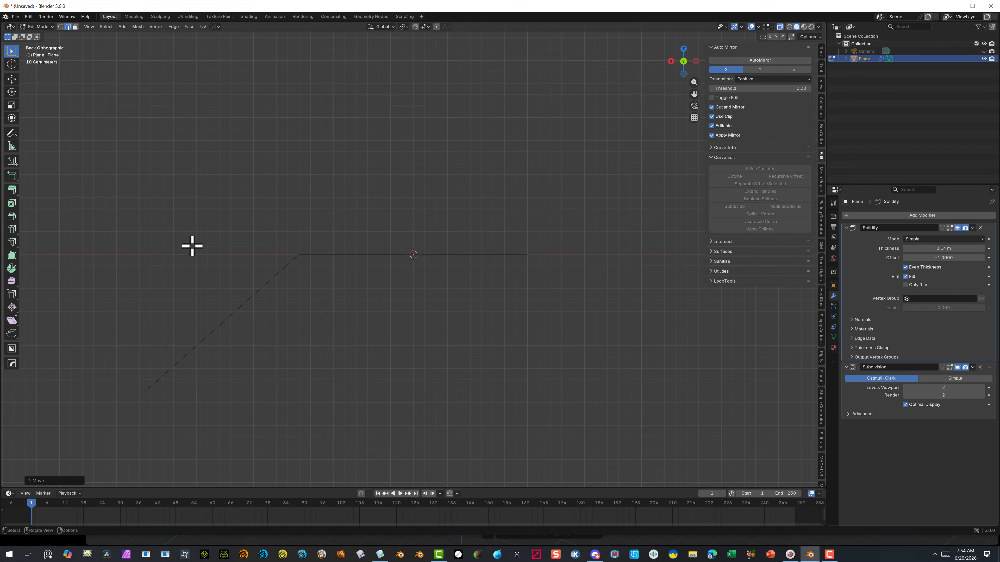
Extrude the sloped face's positive-Y side edge and the adjoining half of the plane's side edge about 2 m along Y
middle_click_drag(193, 246, 386, 261)
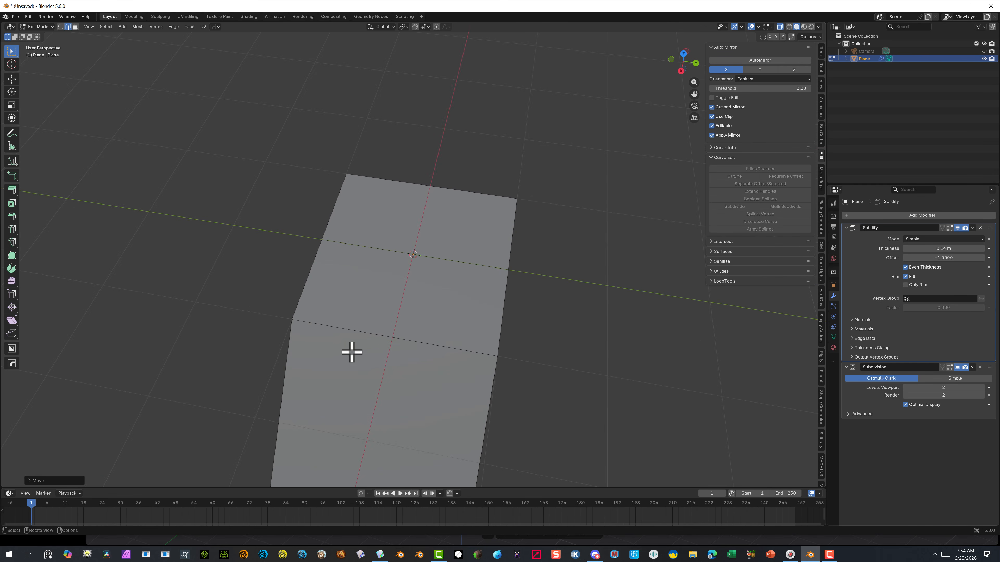
middle_click_drag(424, 312, 377, 307)
left_click_drag(428, 361, 394, 390)
scroll(456, 384, "down", 1)
scroll(456, 384, "down", 1)
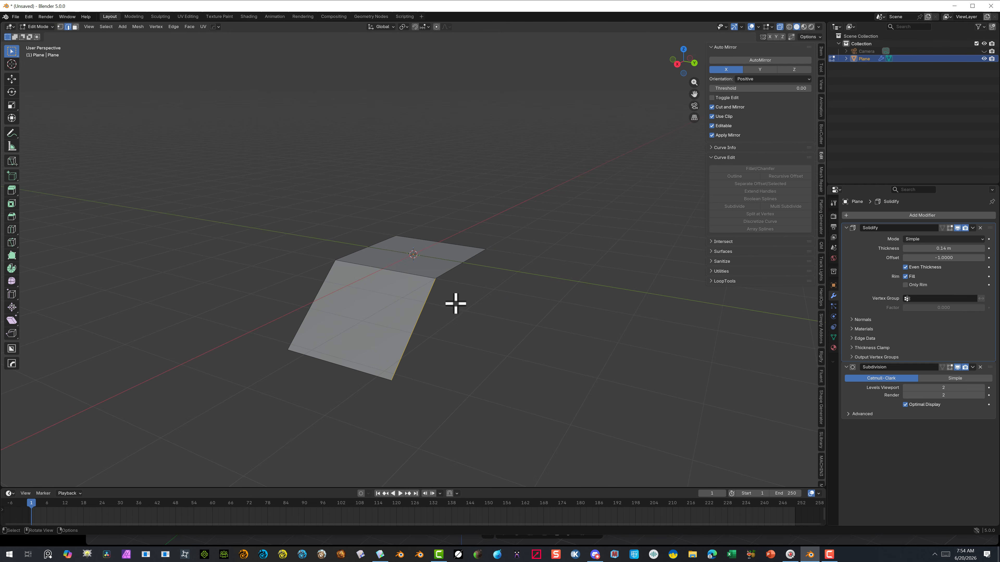
left_click(452, 264, "shift")
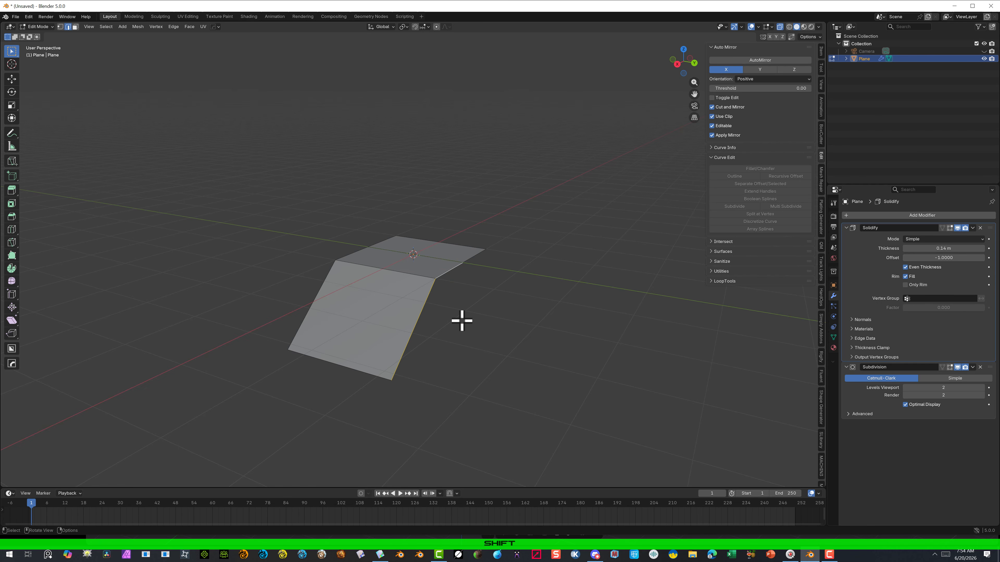
key("g")
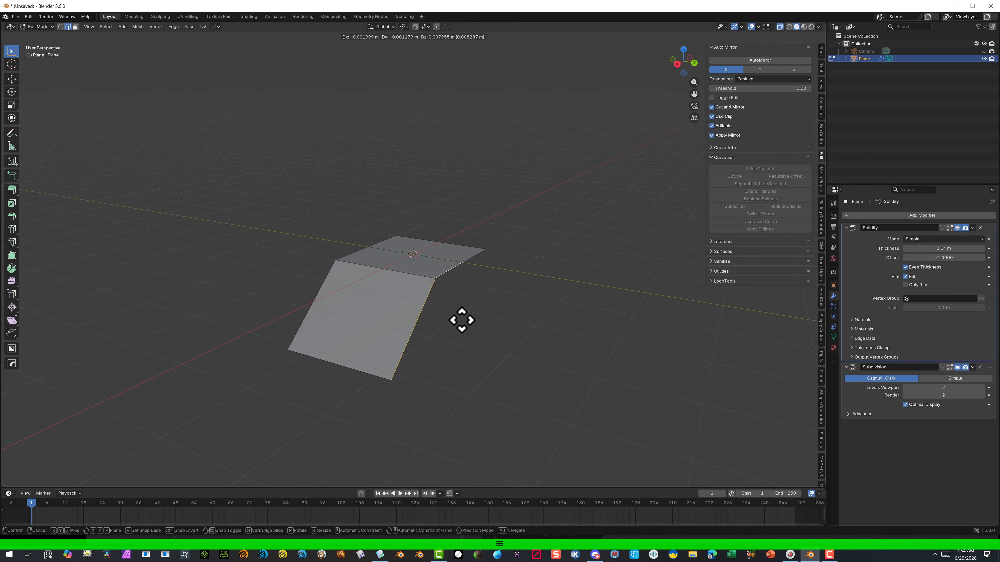
key("y")
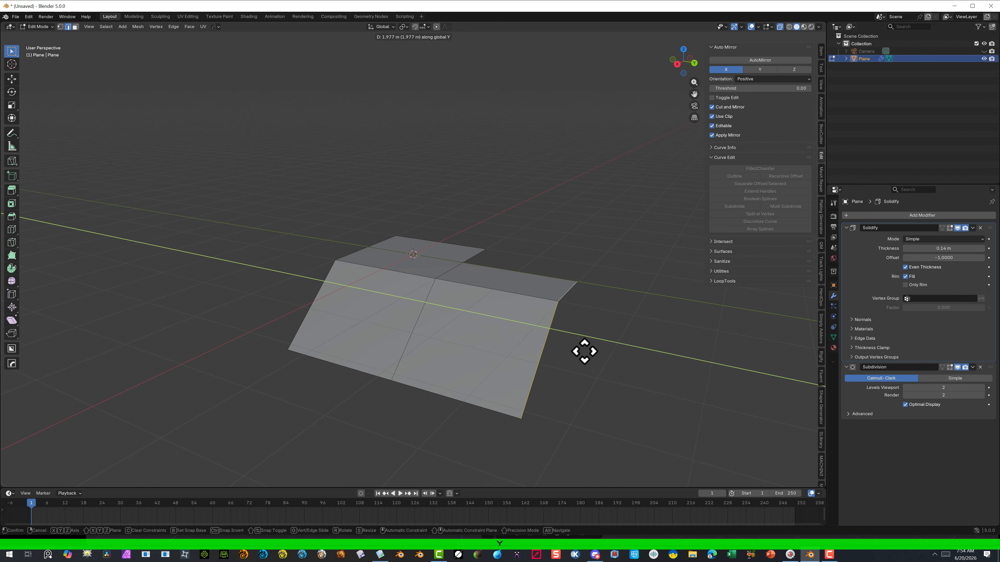
left_click(577, 348)
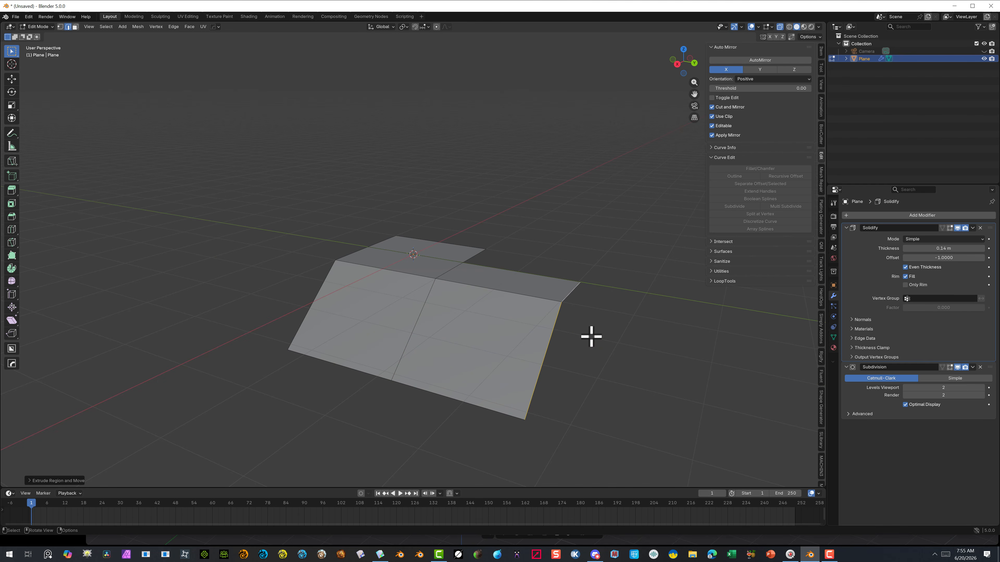
Scale down the extruded end edges and shift them about 0.2 m toward negative X and 0.4 m down in back view
key("s")
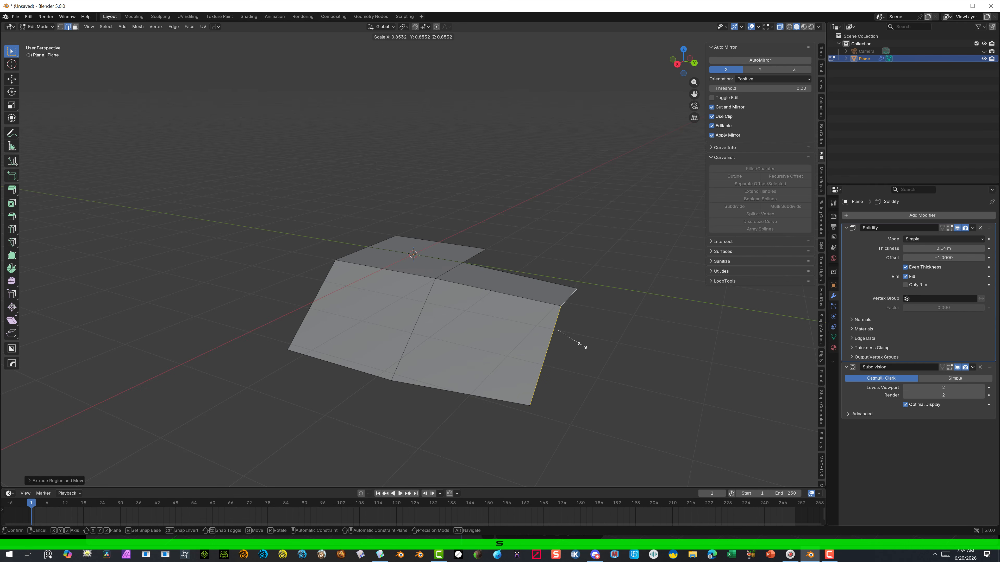
left_click(562, 342)
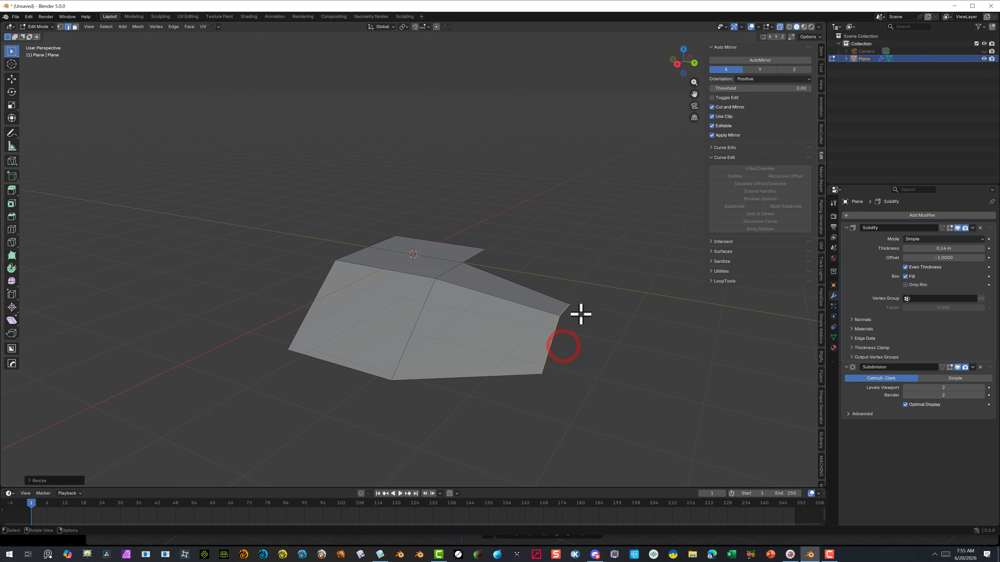
middle_click_drag(580, 312, 566, 351)
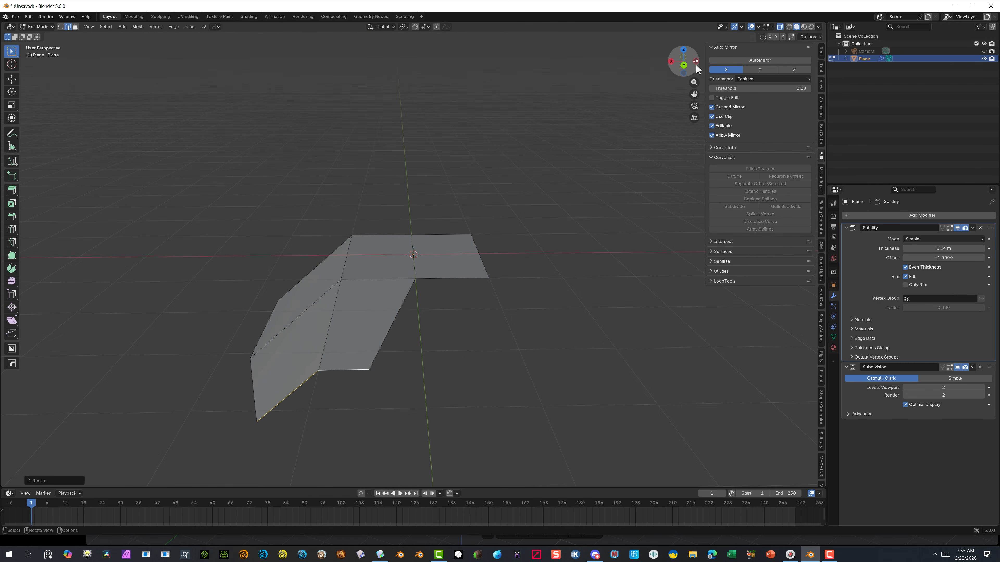
left_click(684, 66)
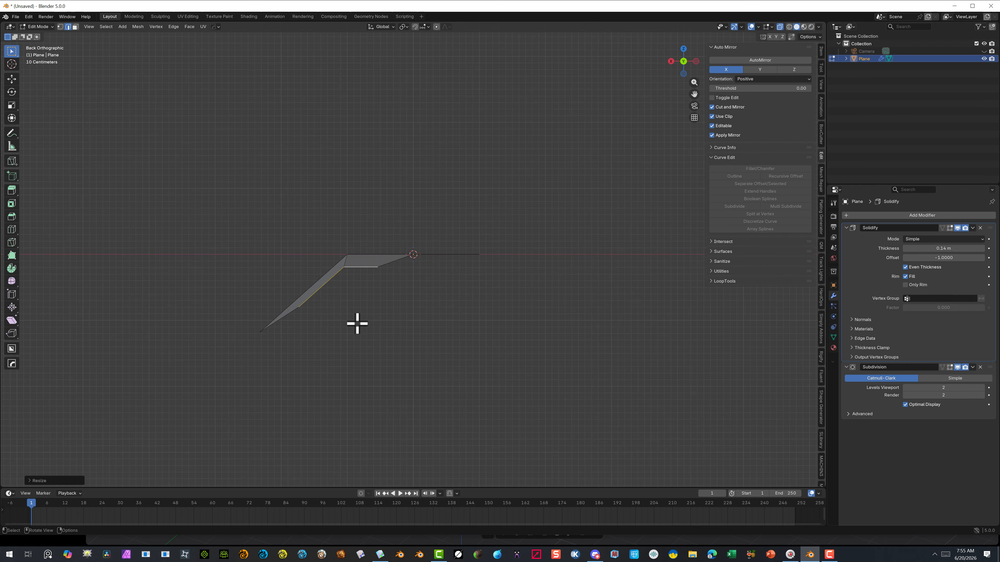
key("g")
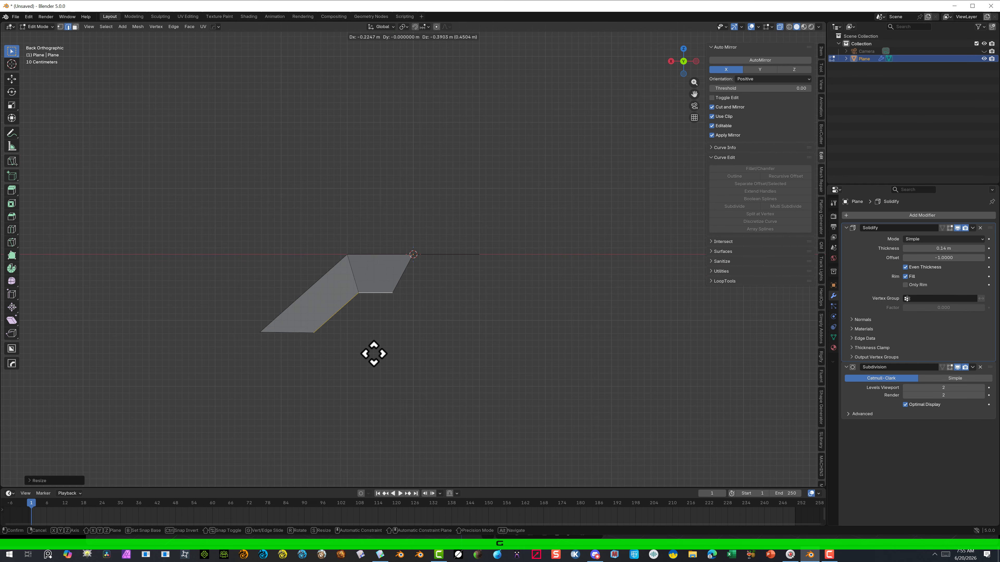
left_click(375, 355)
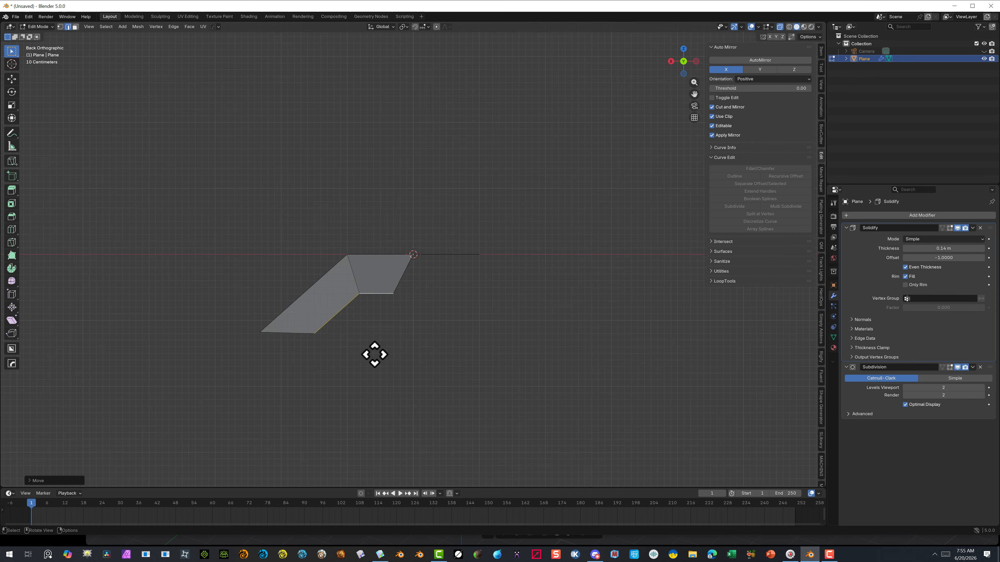
middle_click_drag(374, 355, 359, 331)
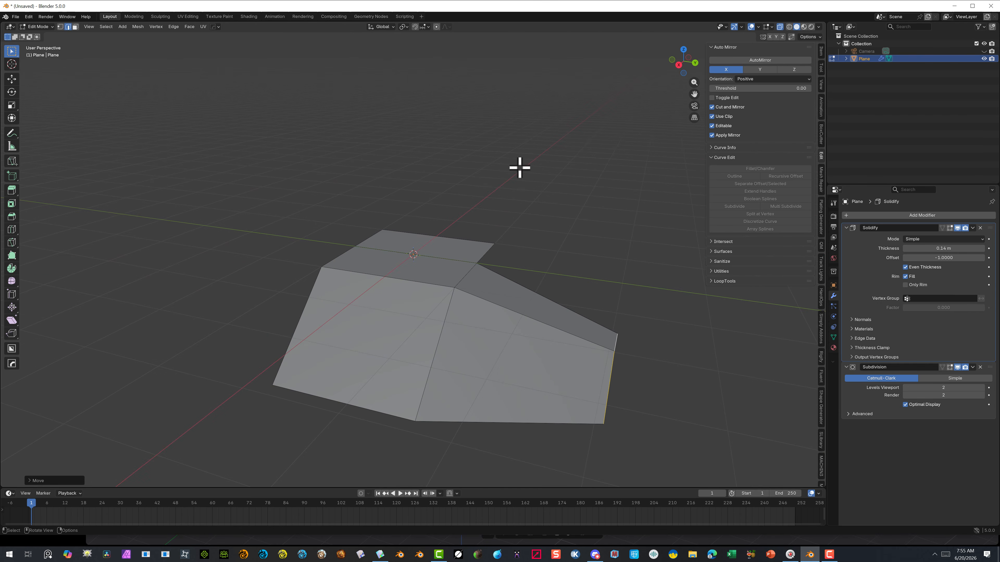
Mirror the mesh across the X axis with AutoMirror and switch to Object Mode to preview the smoothed shell
scroll(476, 301, "down", 1)
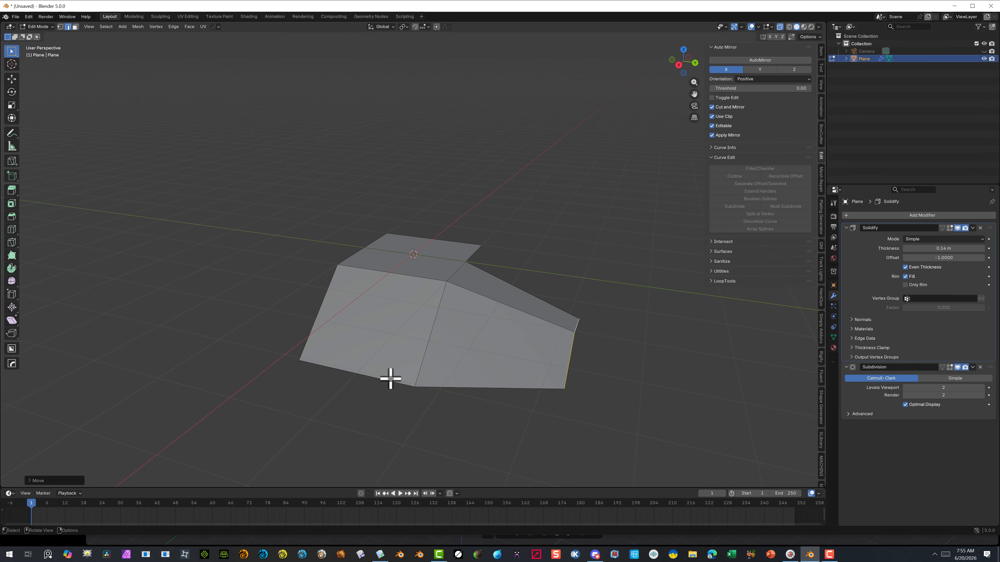
middle_click_drag(390, 379, 366, 380)
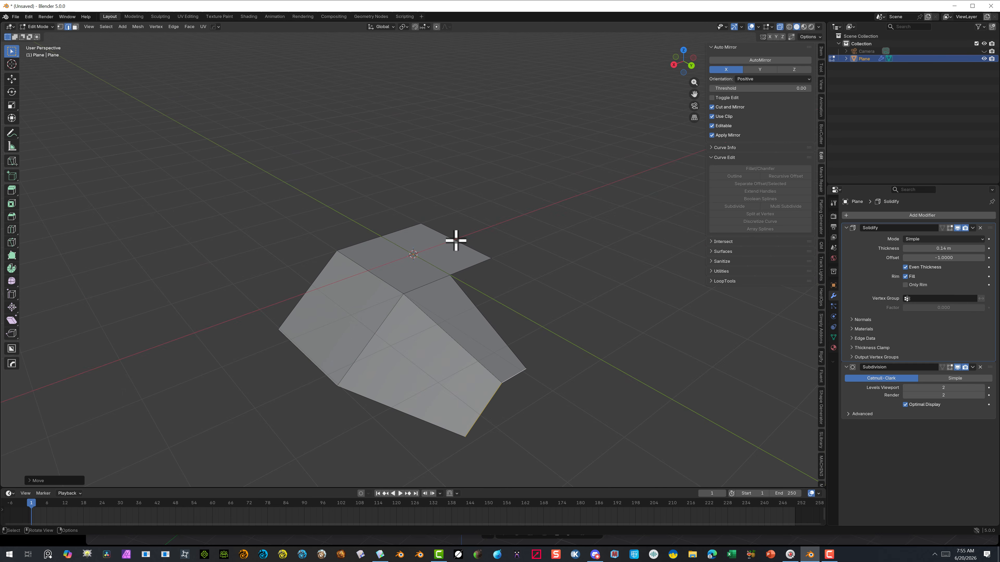
left_click(747, 60)
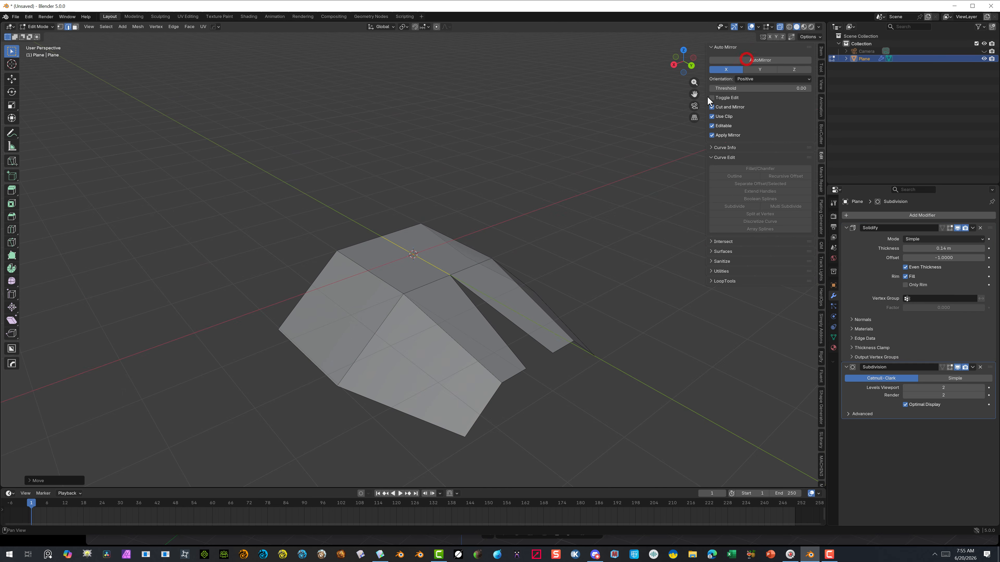
left_click(612, 174)
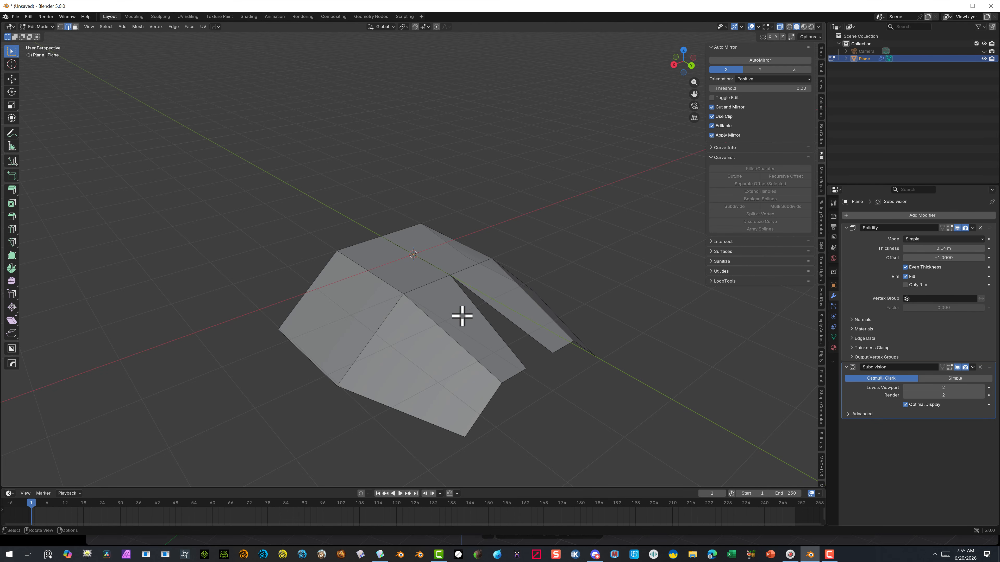
left_click(47, 27)
left_click(49, 32)
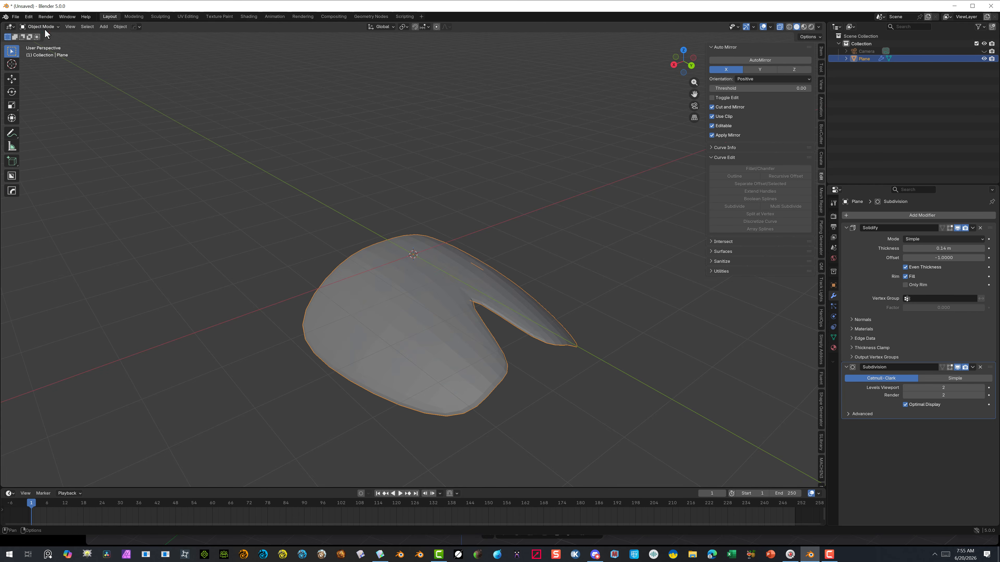
Put the plane shell back into Edit Mode
left_click(45, 27)
left_click(48, 41)
key("b")
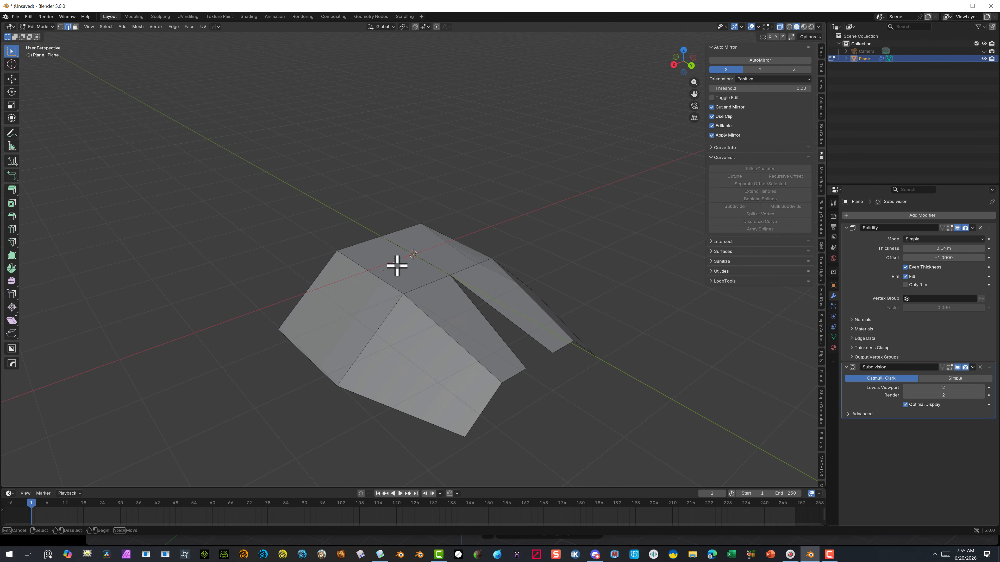
left_click_drag(397, 265, 364, 339)
left_click(76, 27)
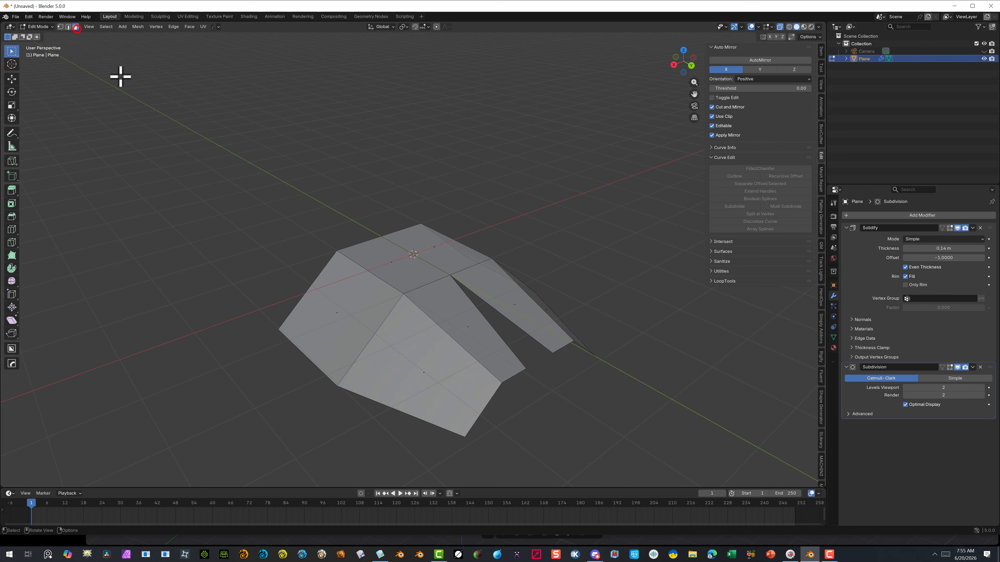
left_click_drag(438, 252, 293, 405)
middle_click_drag(521, 356, 487, 349)
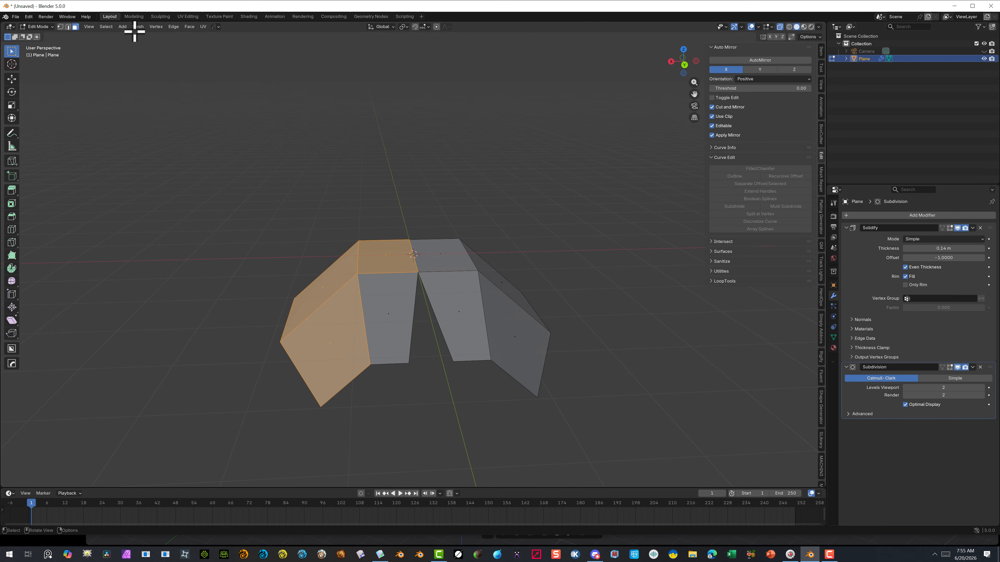
left_click(68, 26)
left_click_drag(418, 354, 395, 400)
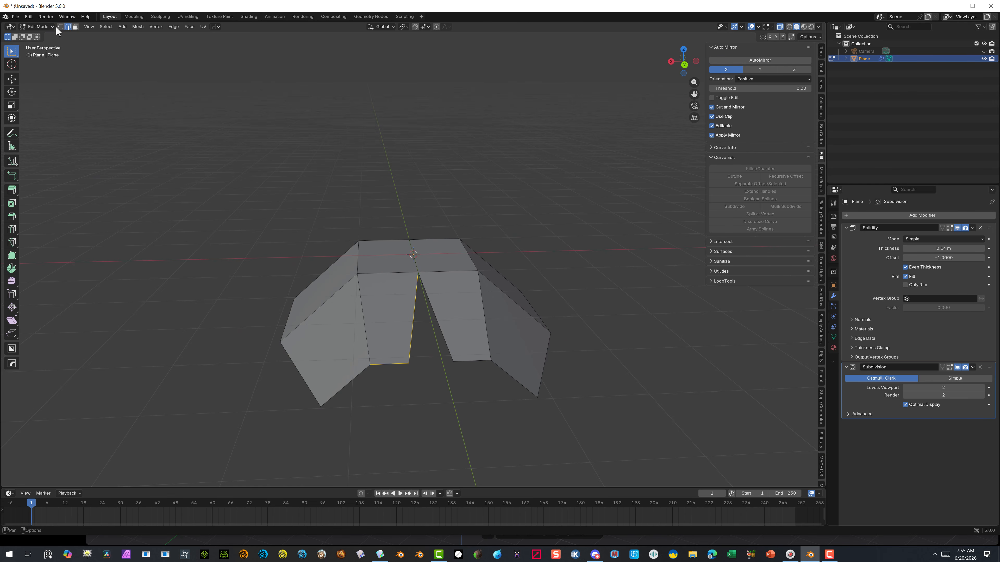
key("alt+a")
Move the inner end vertex beside the gap along global X to meet the opposite half, and mirror the mesh across X with AutoMirror
left_click(60, 27)
left_click(391, 384)
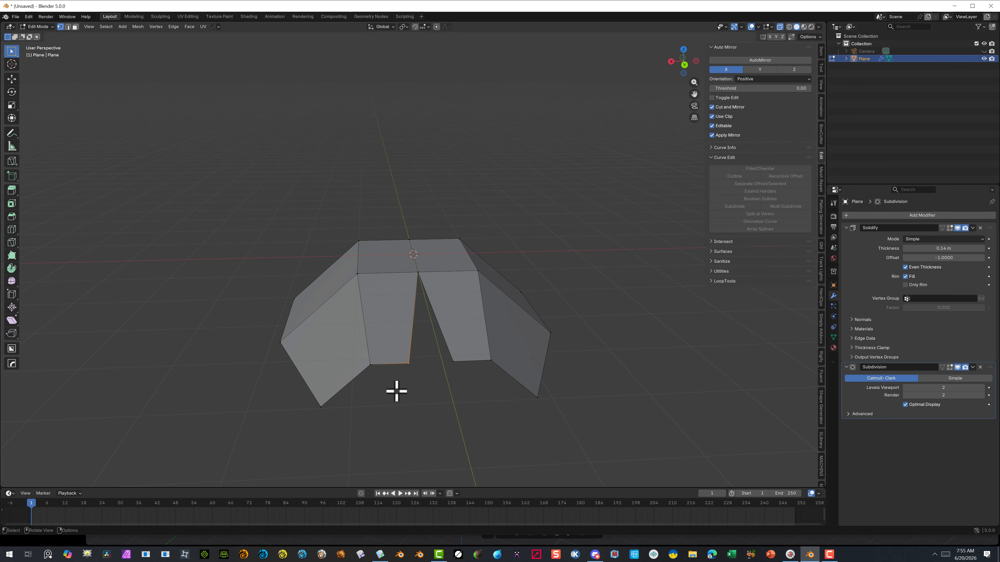
key("g")
key("x")
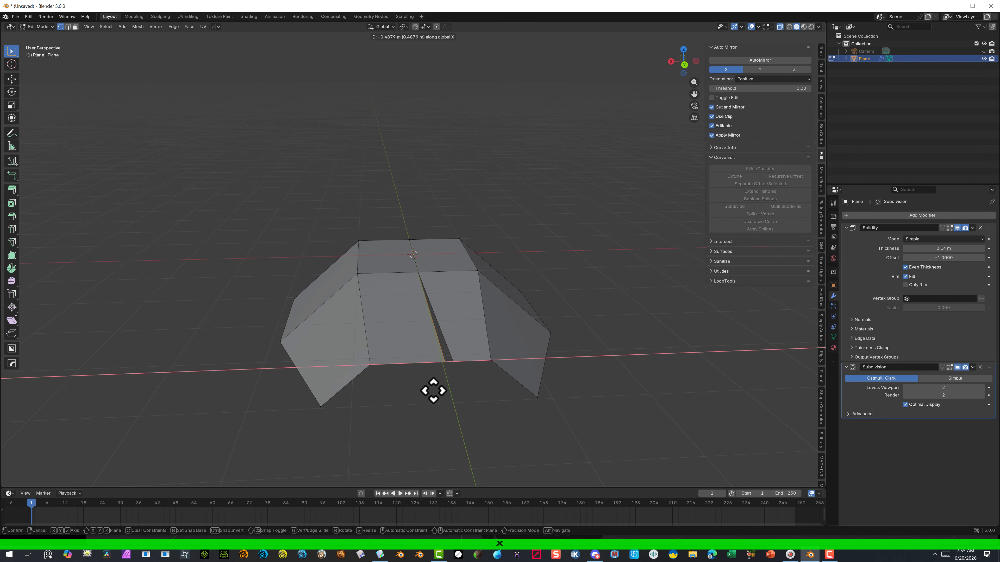
left_click(441, 391)
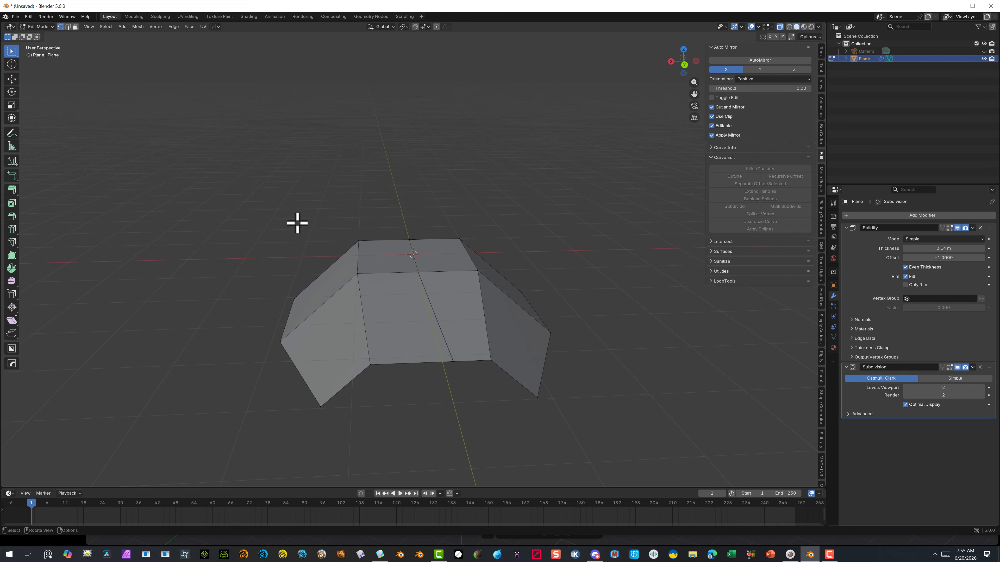
left_click(767, 62)
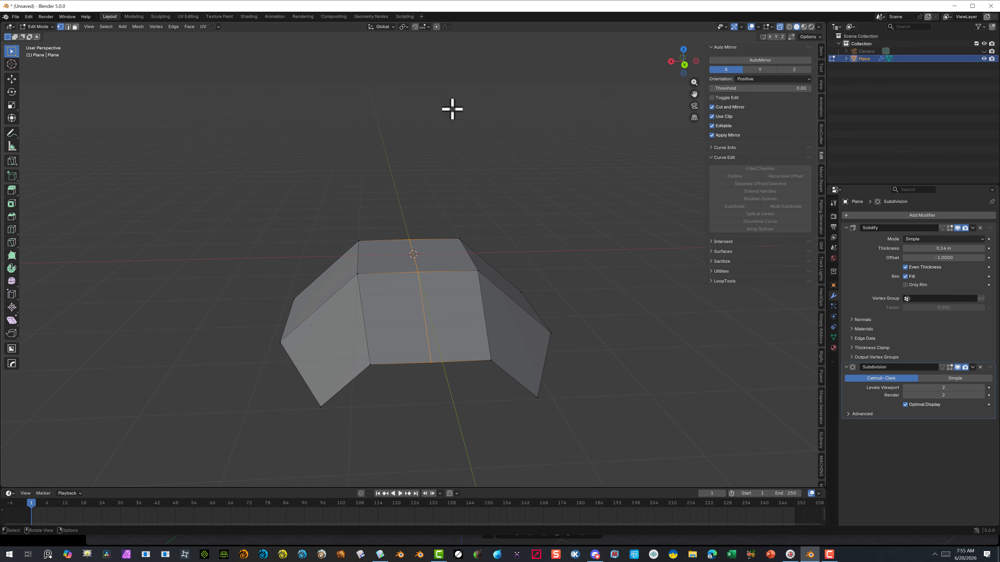
Extrude the positive-Y end edges of one side wall and its adjoining top face farther outward along Y
middle_click_drag(451, 107, 467, 189)
middle_click_drag(558, 313, 531, 279)
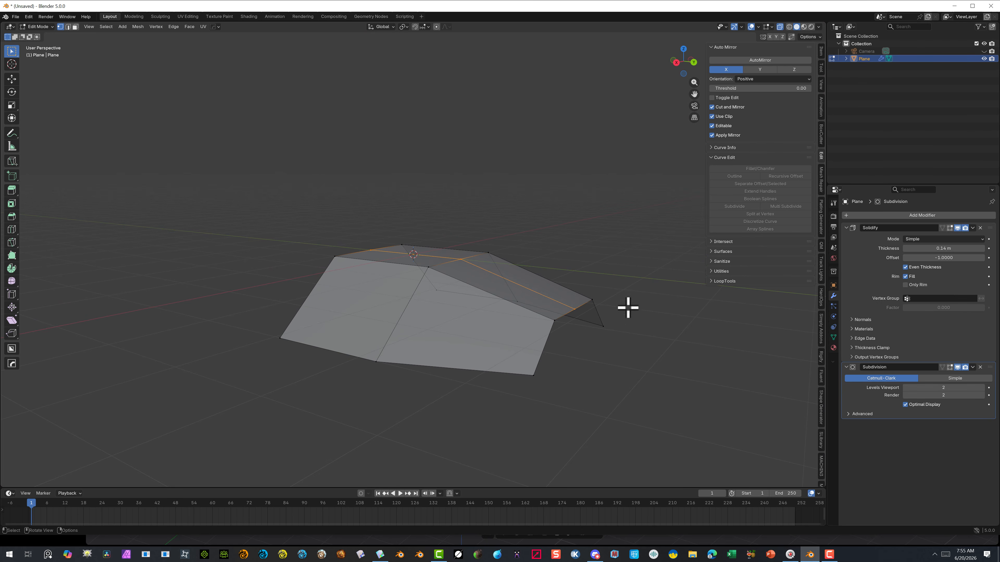
key("alt+a")
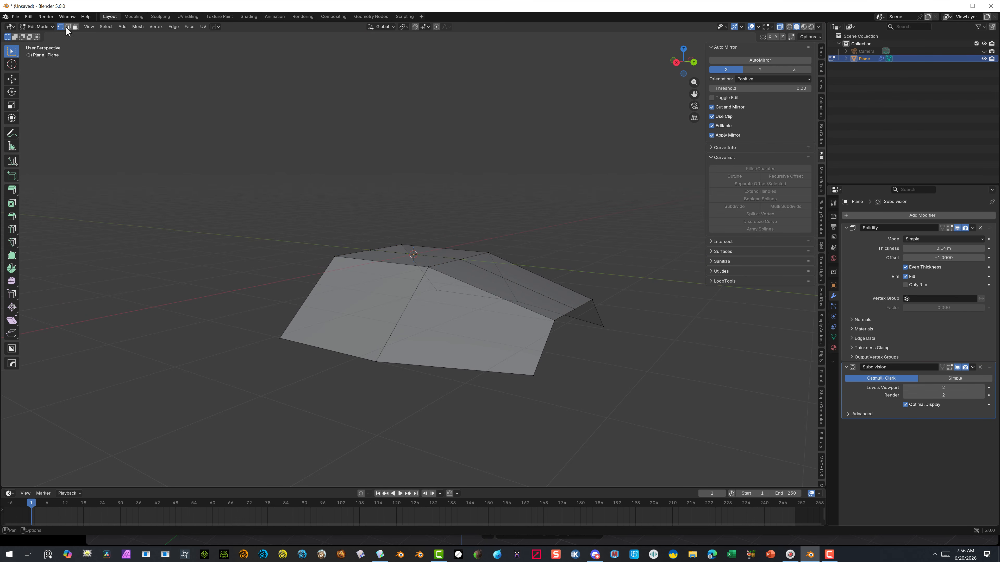
scroll(555, 289, "down", 4)
middle_click_drag(507, 308, 502, 308)
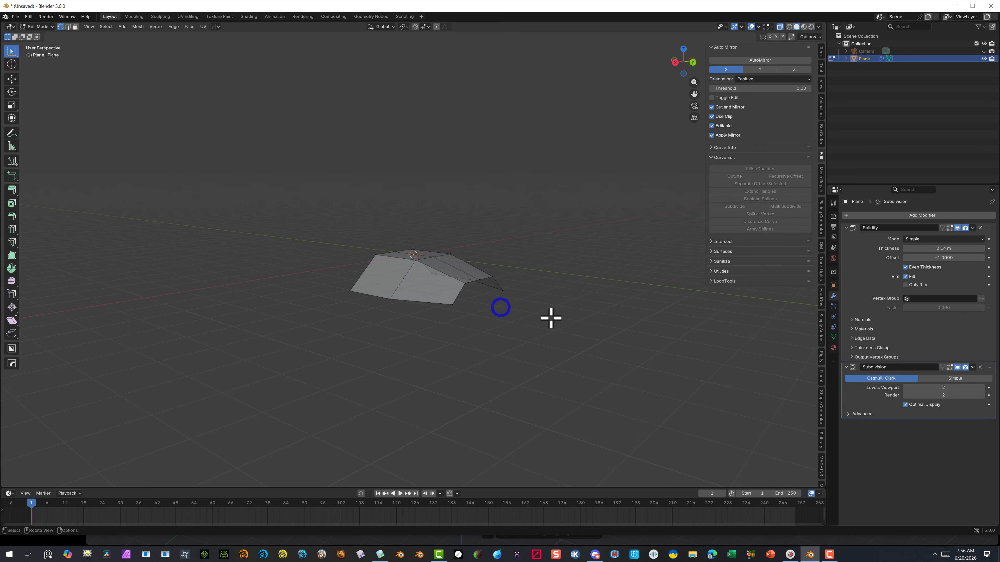
scroll(549, 319, "up", 4)
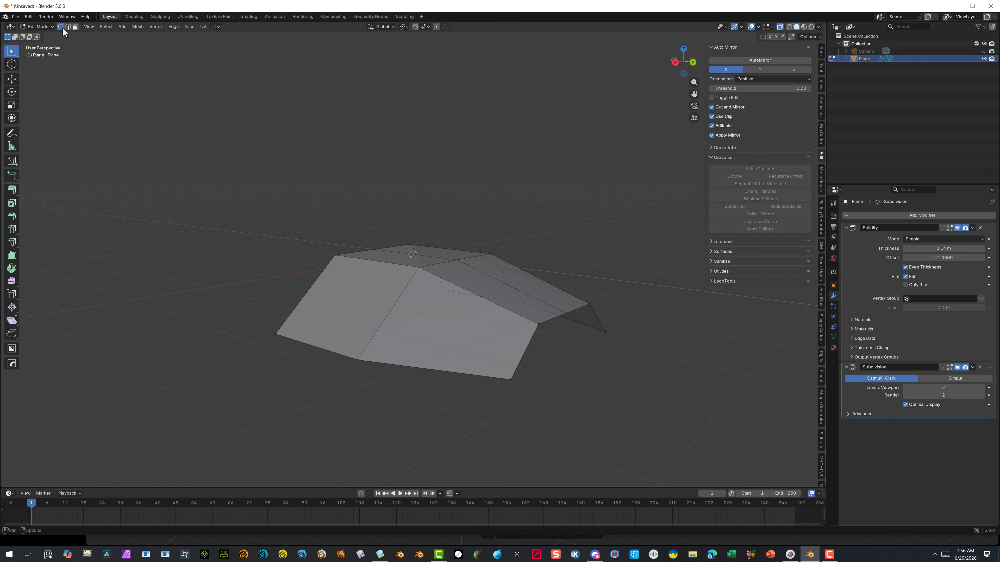
left_click(68, 27)
left_click(520, 350)
left_click(550, 319, "shift")
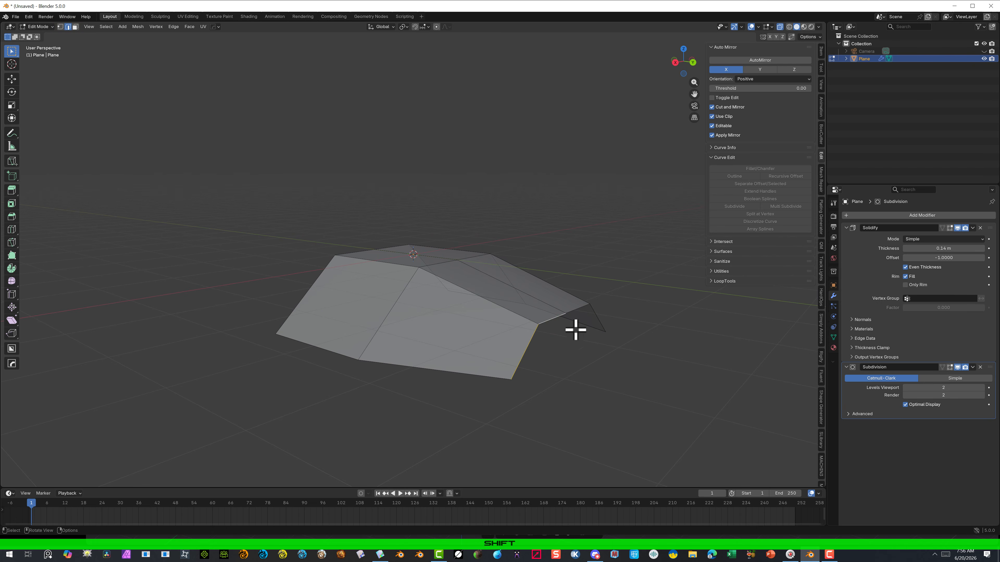
scroll(578, 346, "down", 3)
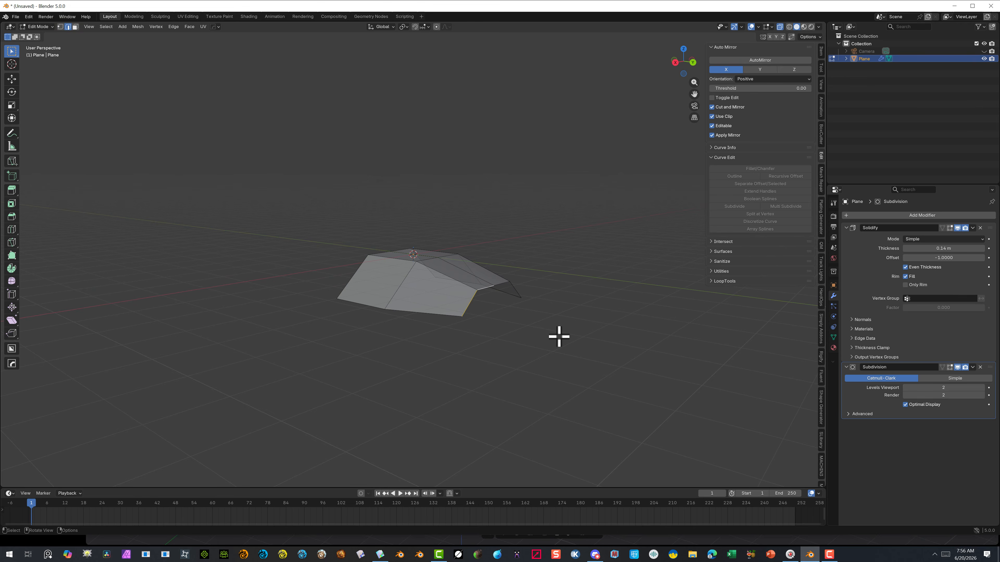
key("g")
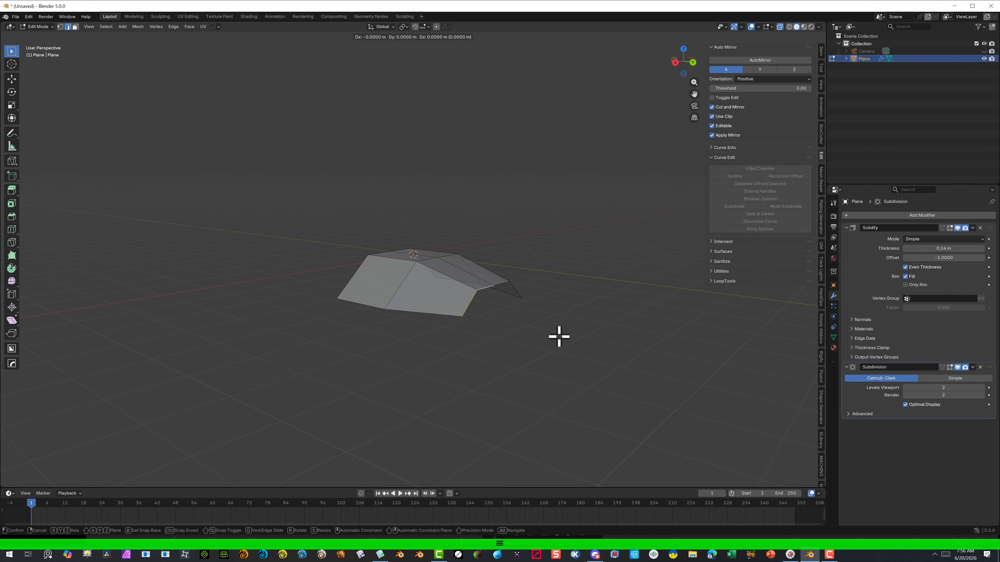
left_click(661, 377)
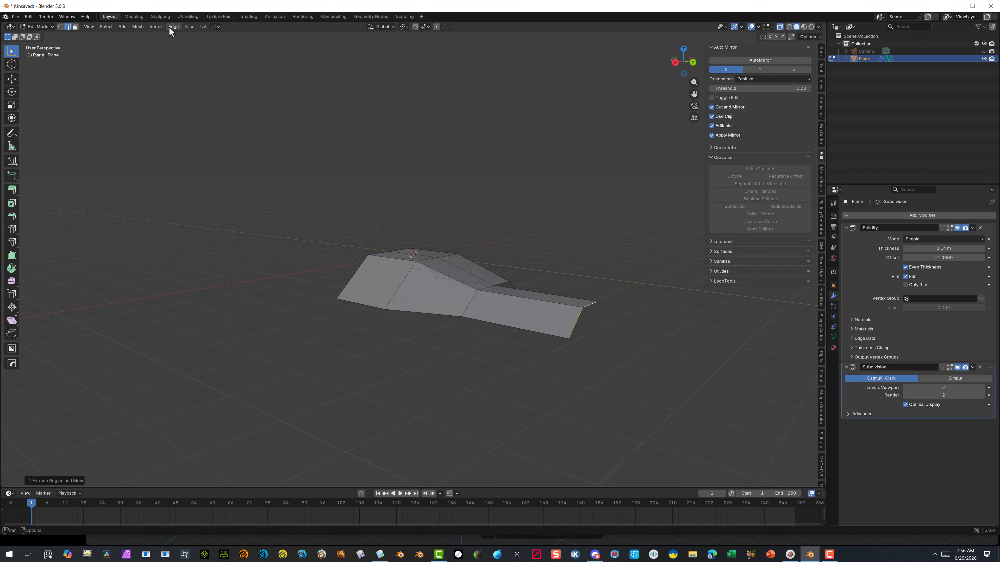
In back orthographic view, scale the extruded end down to about 0.6 and move it inward to the centre line and slightly down
left_click(60, 27)
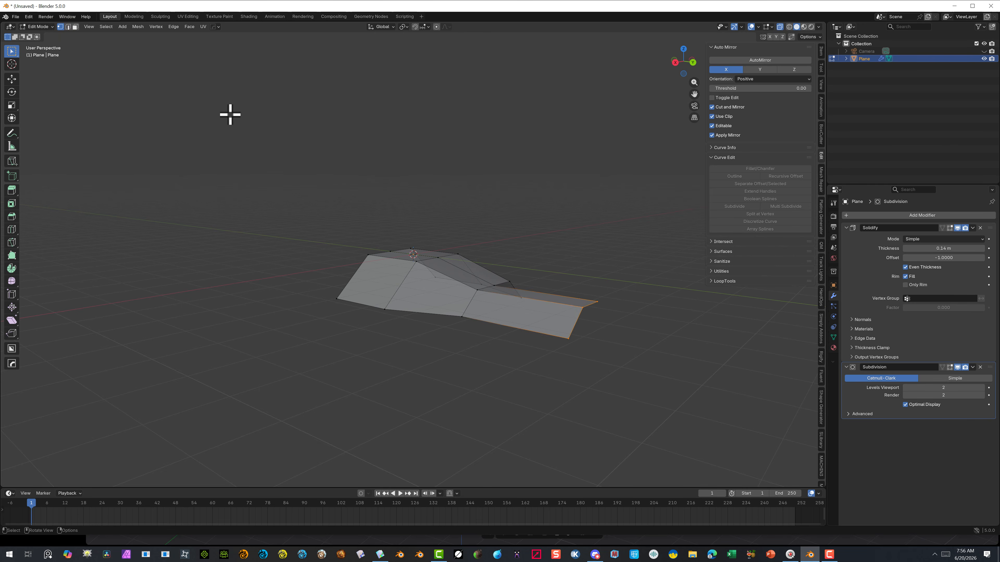
left_click(582, 306)
middle_click_drag(690, 317, 659, 321)
left_click(722, 47)
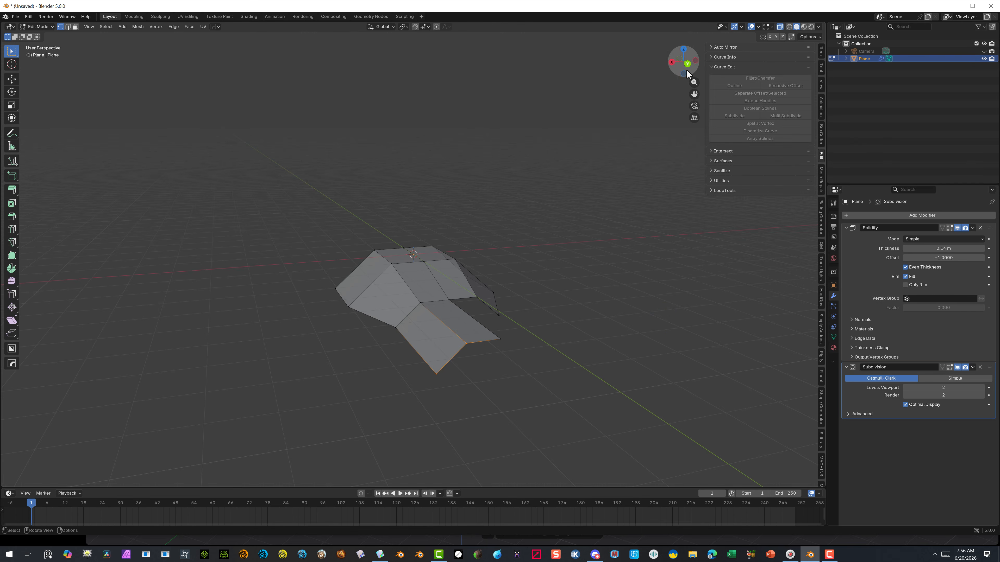
left_click(686, 66)
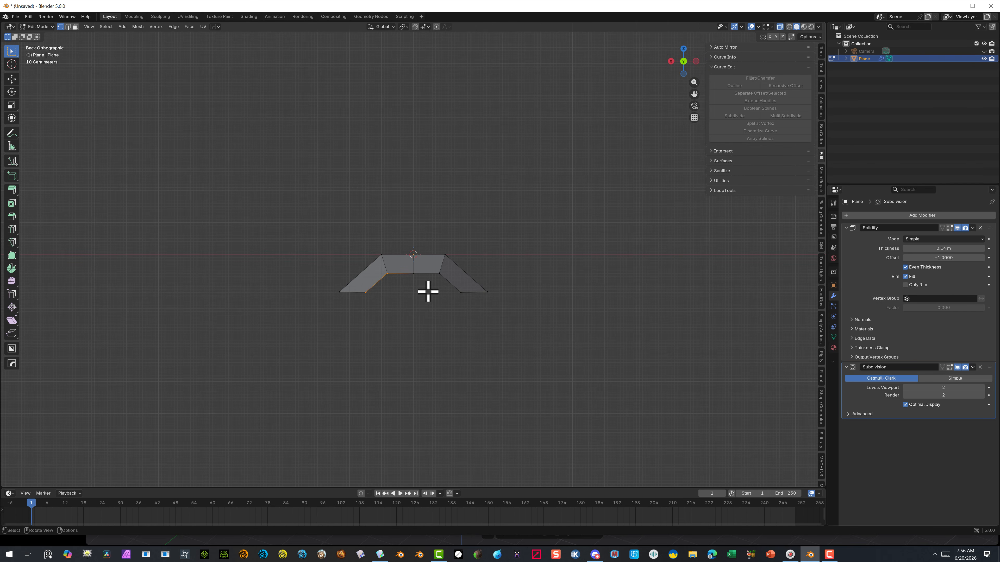
key("s")
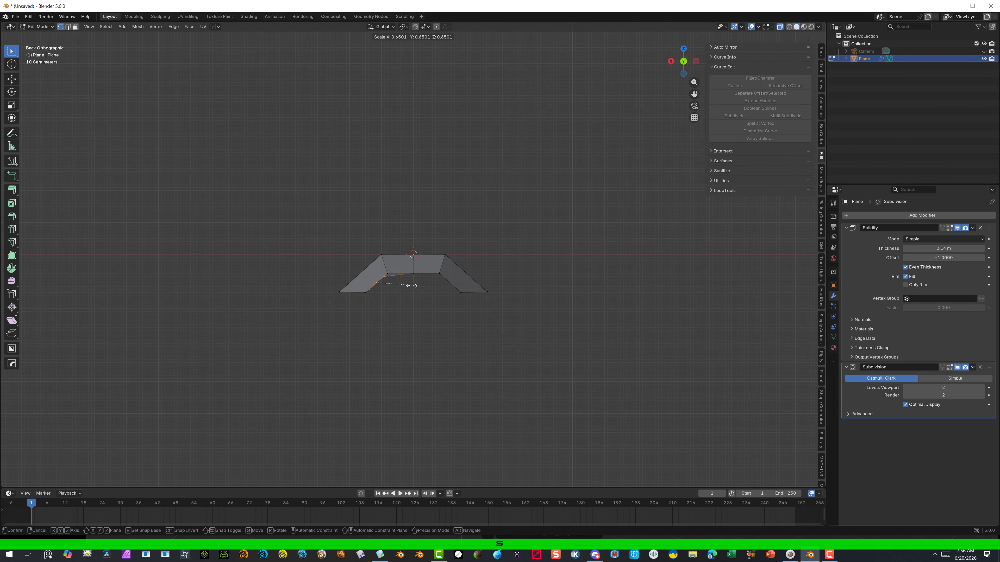
left_click(407, 285)
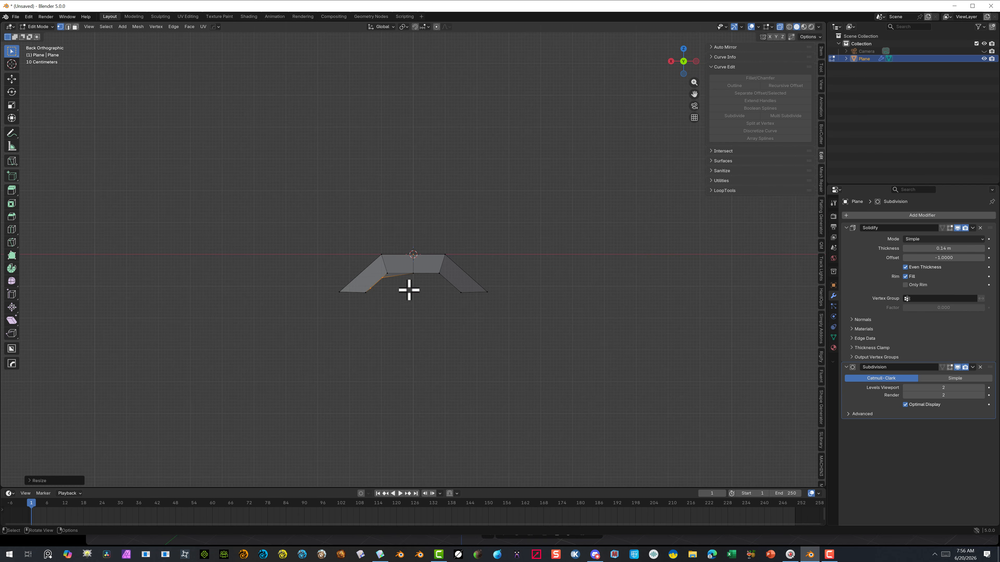
key("g")
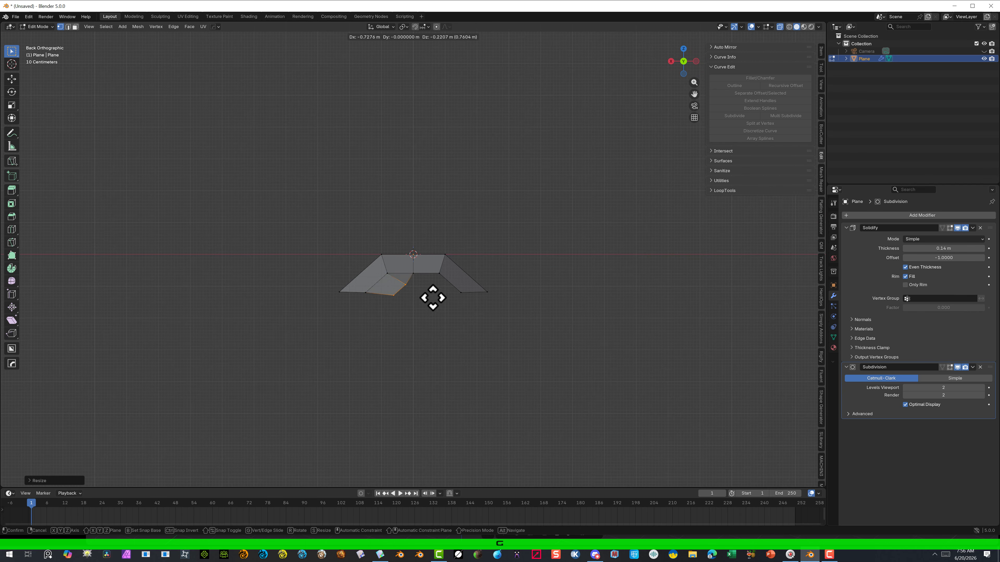
left_click(429, 294)
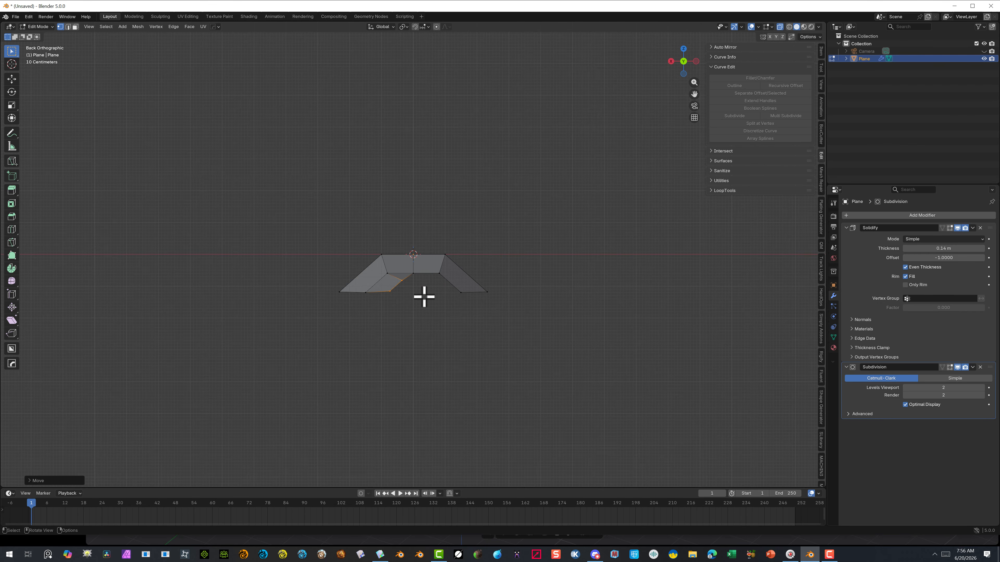
Nudge the middle corner vertex of the extruded end about 0.1 m toward positive X and slightly down in back view
left_click(405, 284)
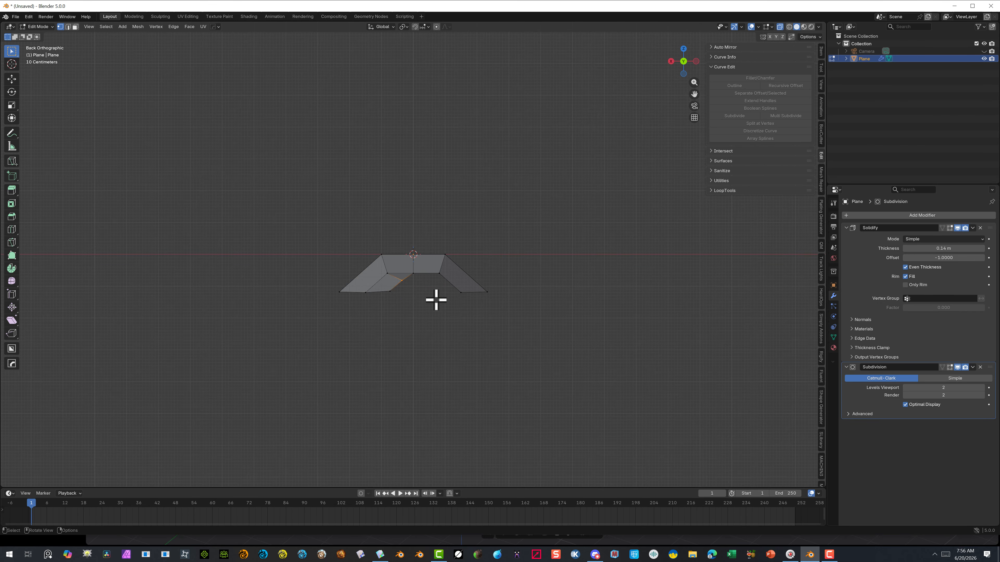
key("g")
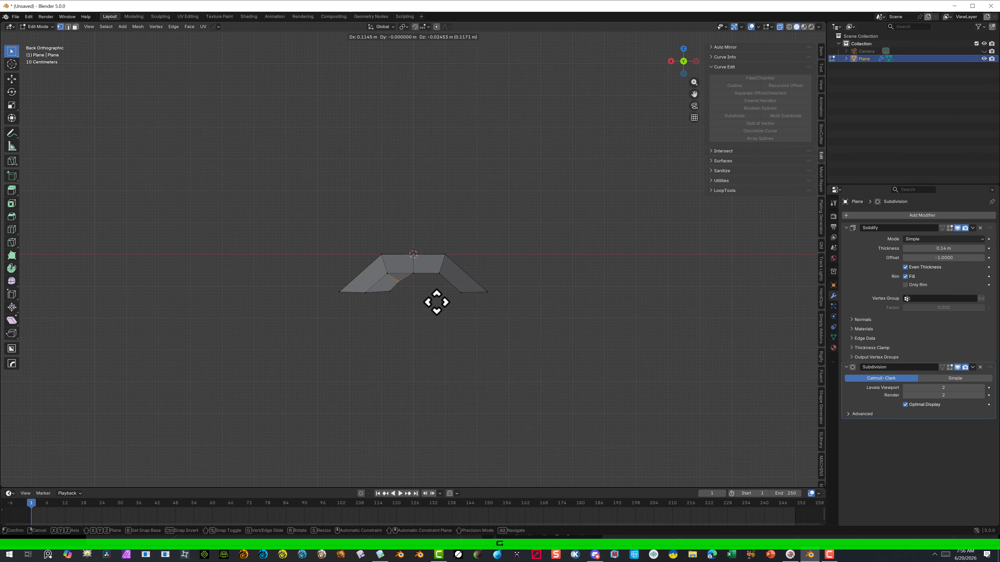
left_click(436, 302)
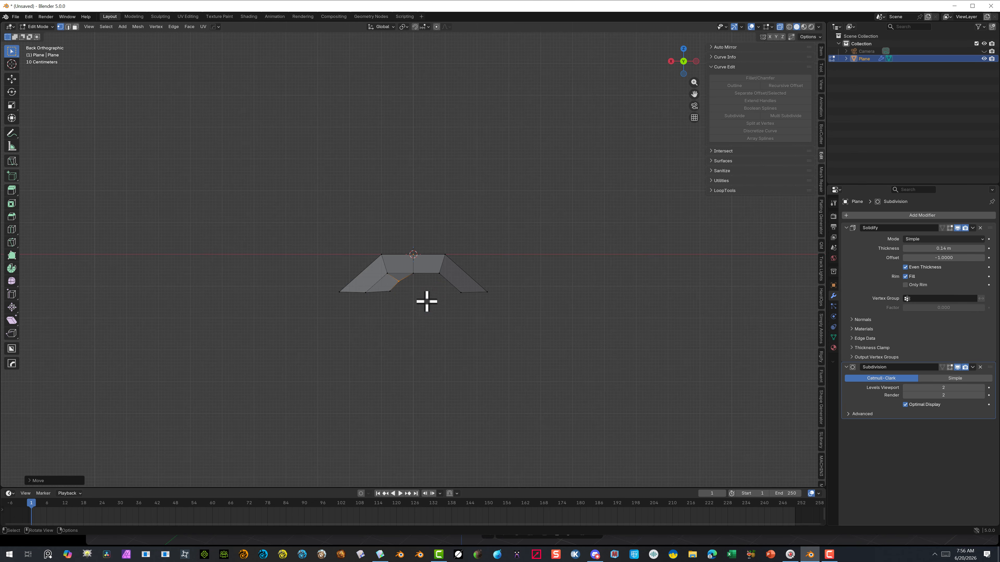
Examine the extruded end's vertices and their alignment with the centre line in top orthographic view
middle_click_drag(420, 297, 433, 333)
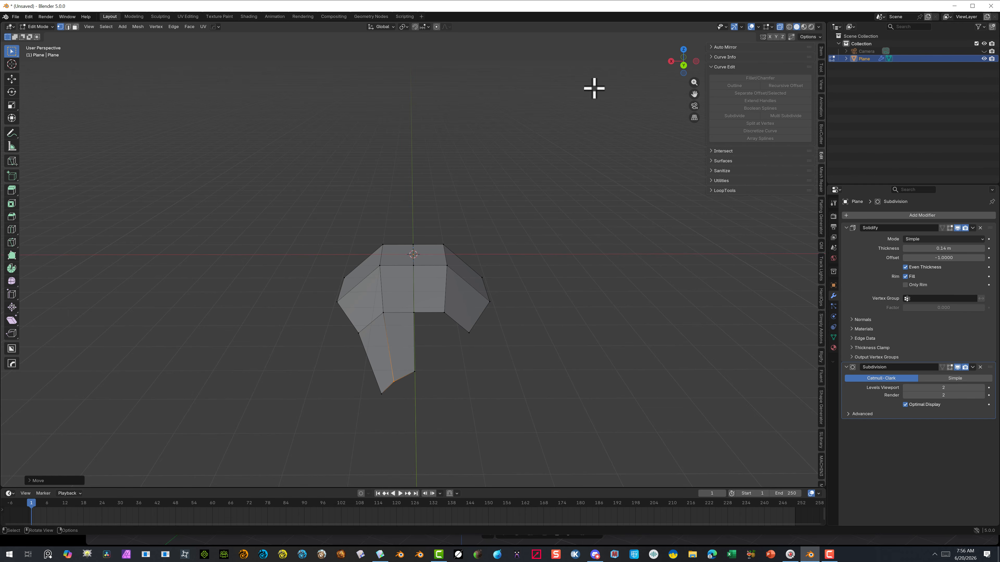
left_click(683, 50)
scroll(473, 107, "up", 4)
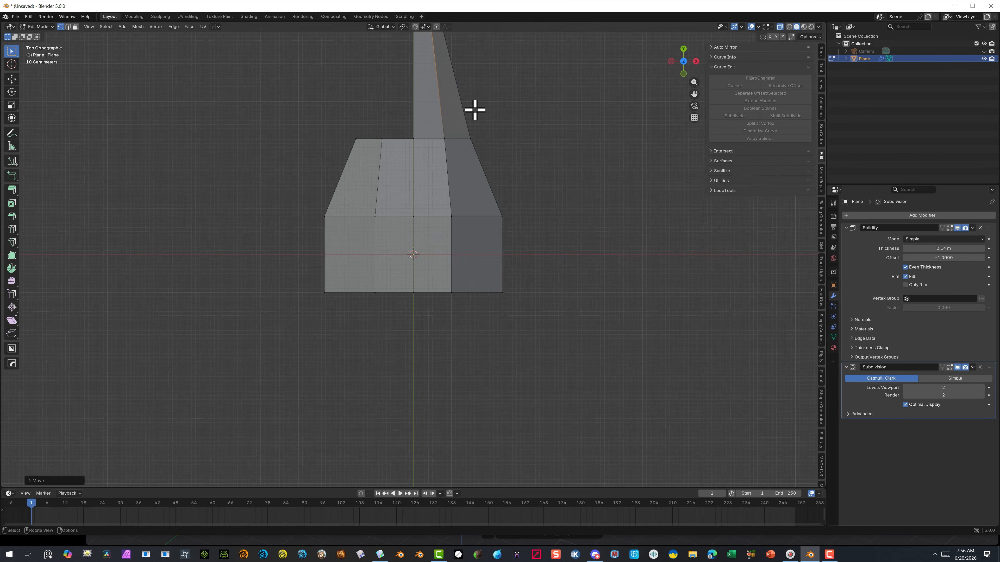
middle_click_drag(456, 205, 464, 484, "shift")
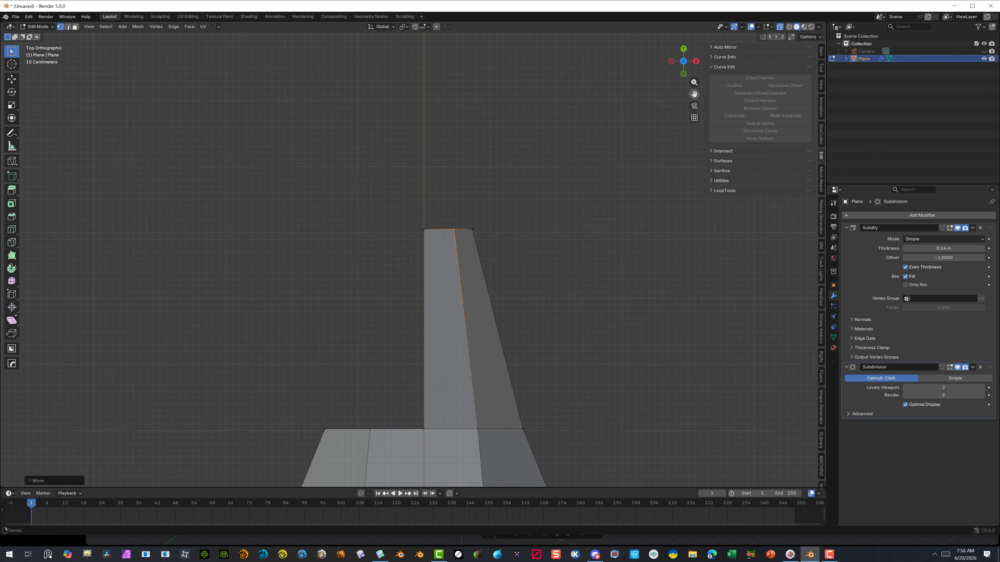
scroll(448, 176, "up", 3)
left_click_drag(386, 188, 576, 219)
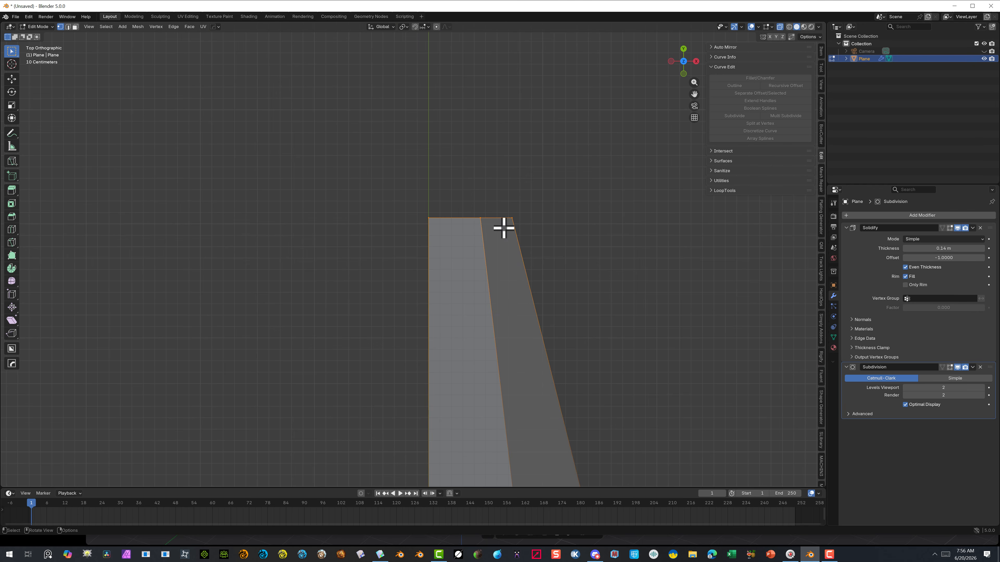
scroll(491, 187, "down", 8)
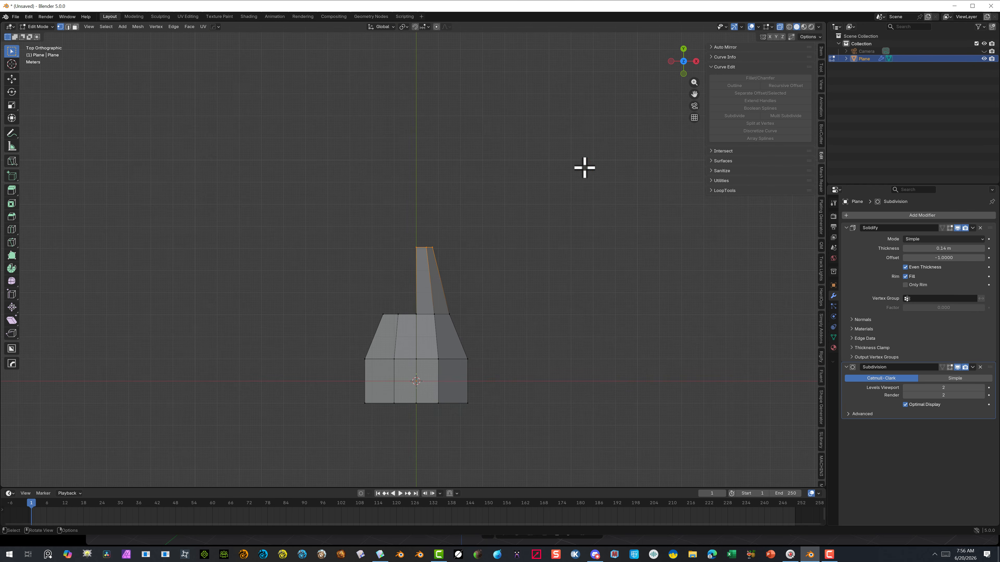
left_click(561, 198)
Mirror the extended mesh across the X axis with AutoMirror and inspect the smoothed, deselected shell in Object Mode
left_click(726, 48)
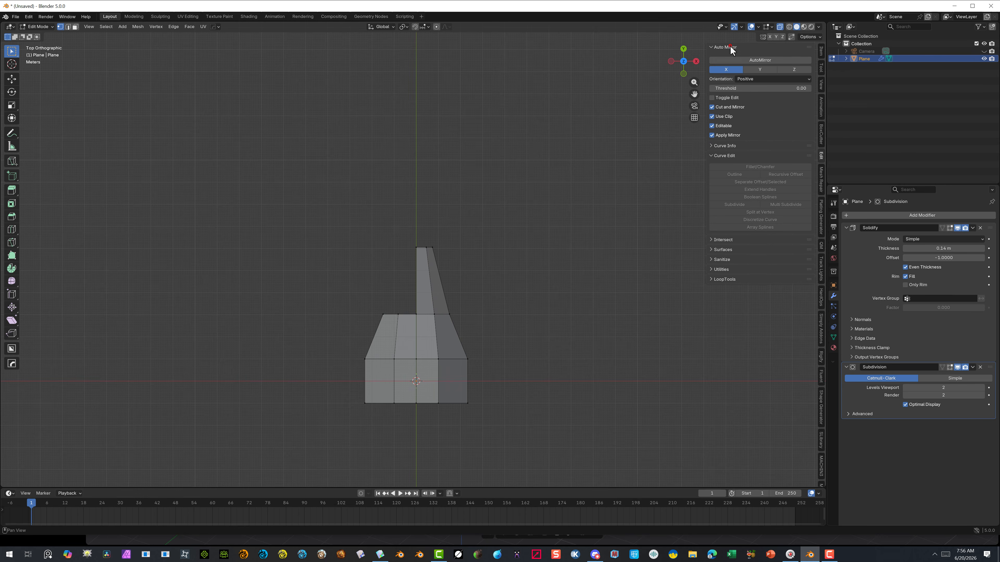
left_click(748, 61)
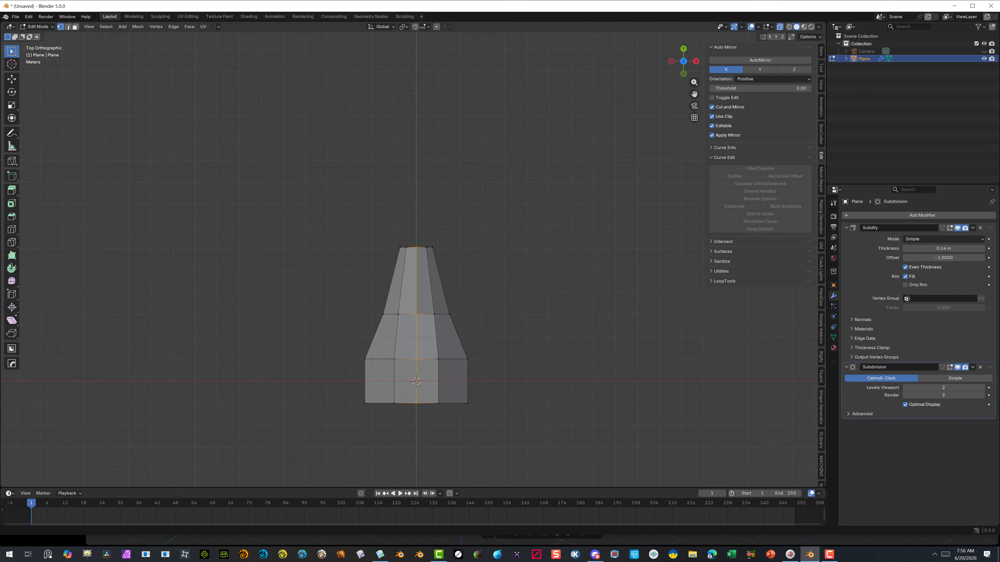
left_click(42, 26)
left_click(37, 38)
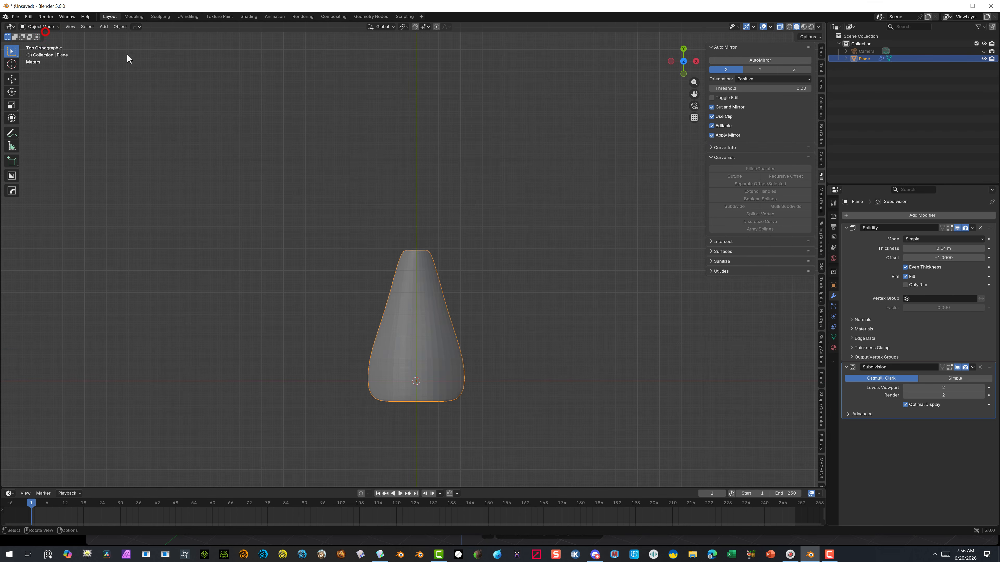
left_click(280, 168)
mouse_move(280, 164)
middle_mouse_down()
mouse_move(183, 119)
mouse_move(243, 145)
mouse_move(222, 193)
mouse_move(262, 191)
mouse_move(276, 177)
middle_mouse_up()
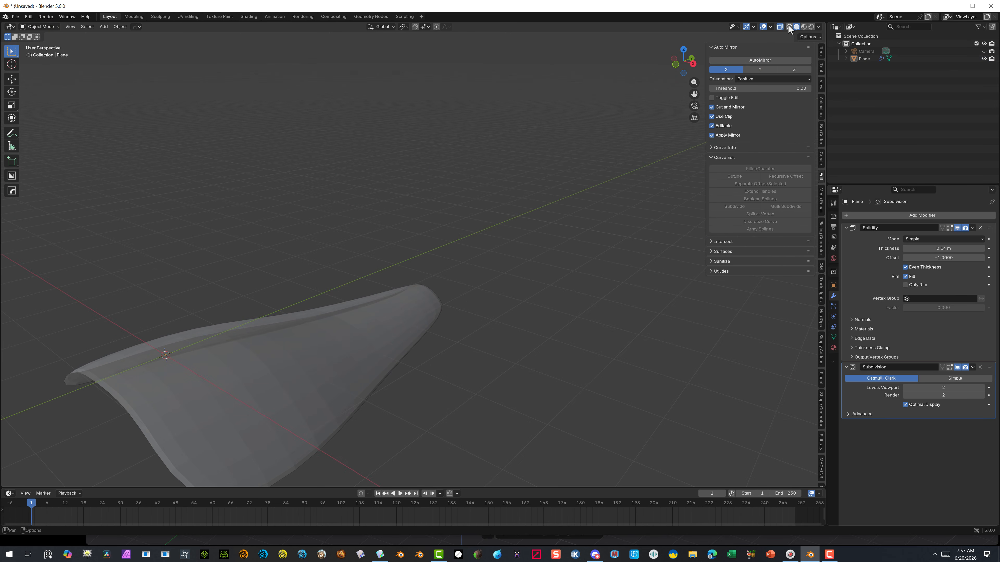
Turn off X-ray display so the shell is shown as a solid surface
left_click(779, 27)
scroll(255, 218, "down", 5)
middle_click_drag(232, 211, 191, 208)
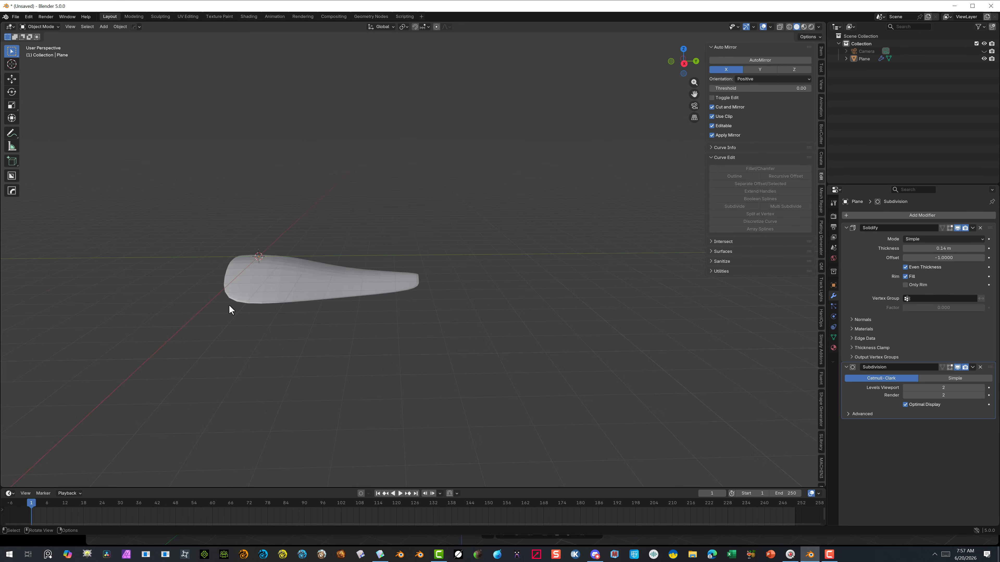
Apply Shade Smooth to the shell and inspect its surface from several angles
middle_click_drag(229, 309, 206, 290)
right_click(216, 303)
left_click(197, 322)
left_click(206, 290)
right_click(206, 290)
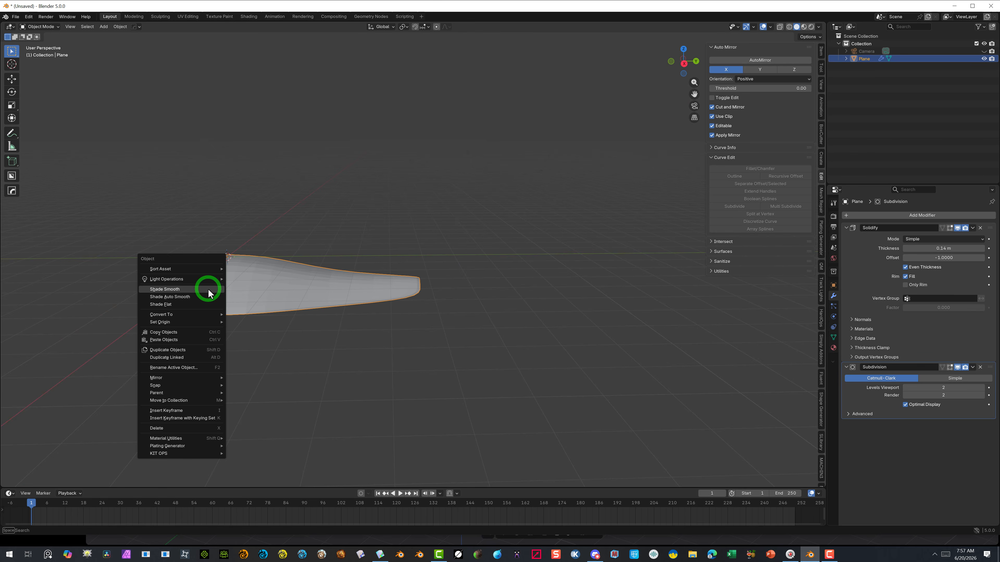
left_click(207, 289)
scroll(219, 275, "up", 3)
middle_click_drag(222, 266, 366, 217)
right_click(366, 217)
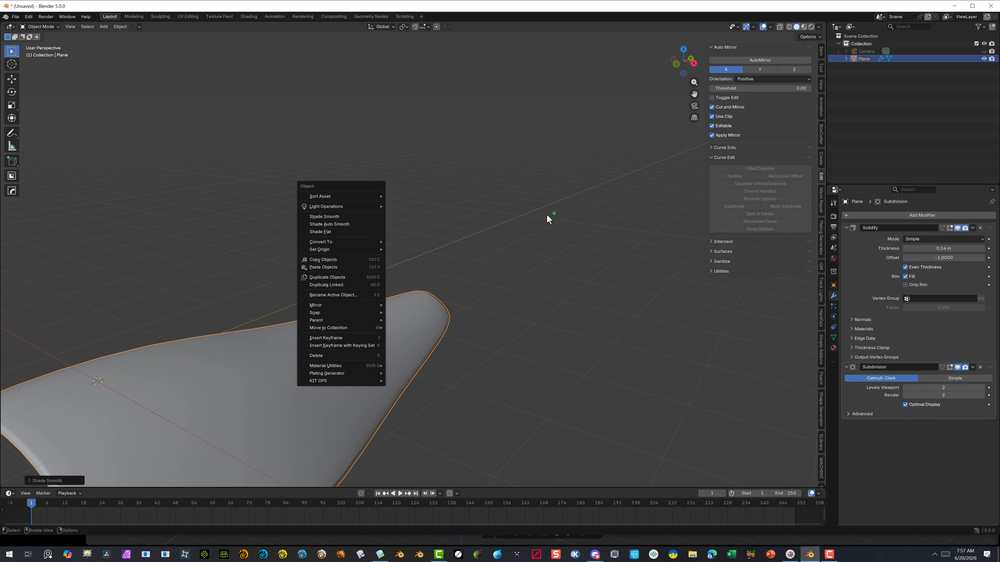
scroll(252, 188, "down", 5)
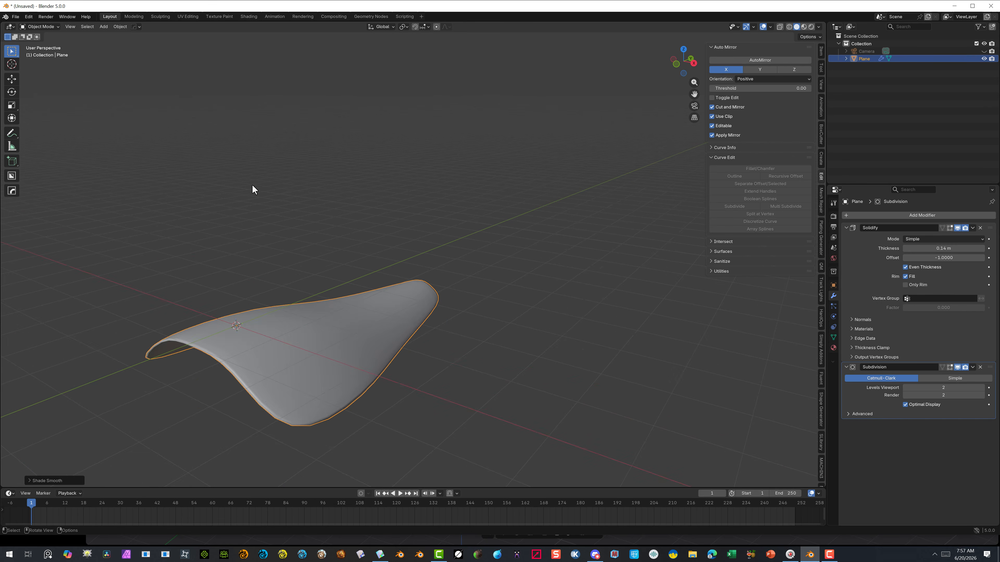
middle_click_drag(211, 340, 163, 288)
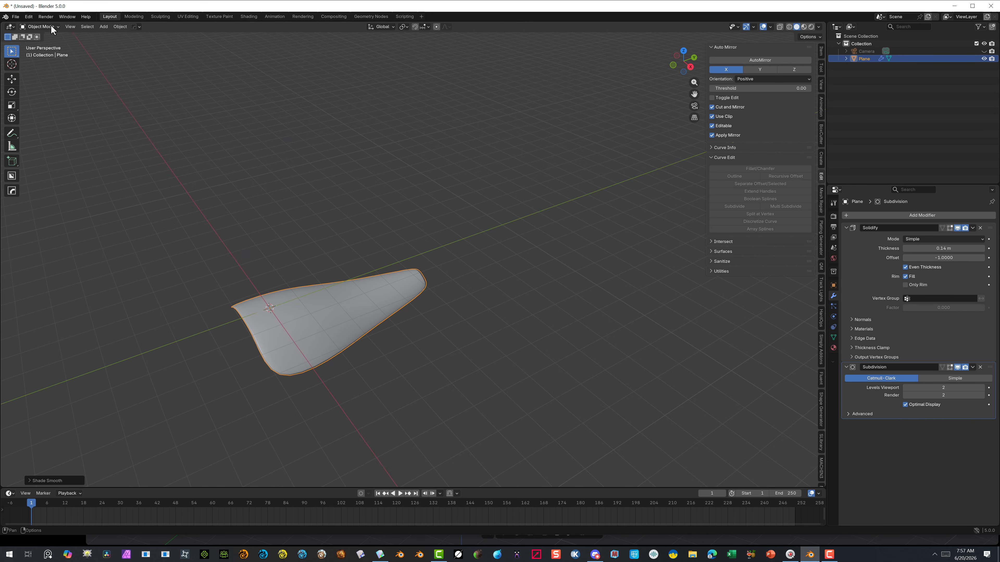
In Edit Mode, add loop cuts close to the shell's wide end, its narrow end and its outer side edge
left_click(39, 26)
left_click(36, 46)
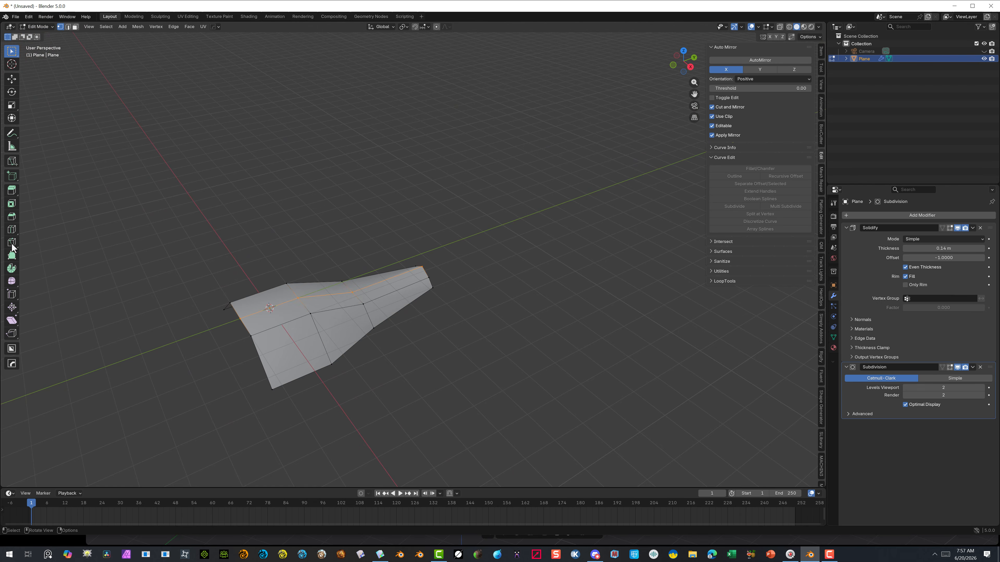
left_click(12, 229)
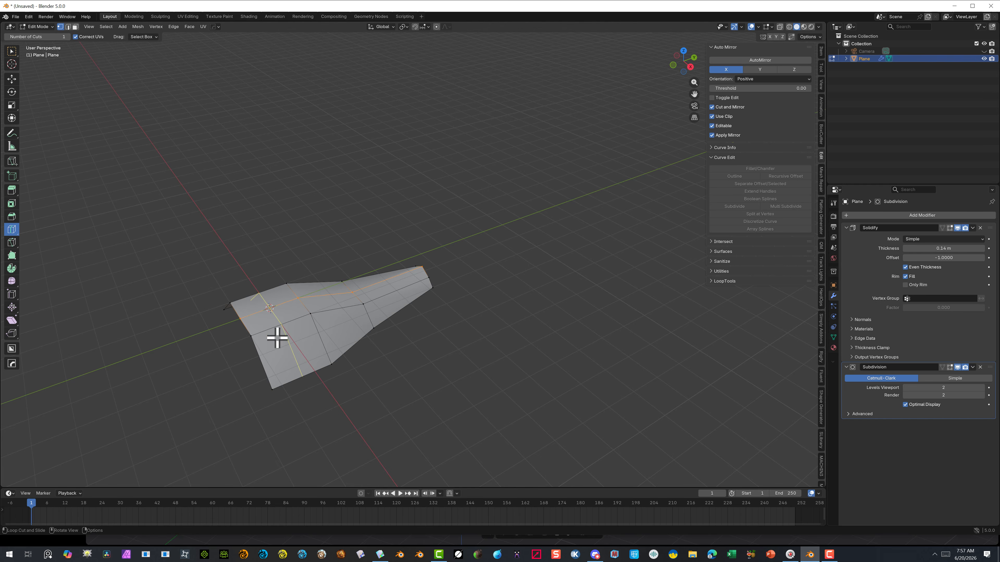
left_click_drag(277, 335, 250, 345)
left_click_drag(401, 279, 431, 275)
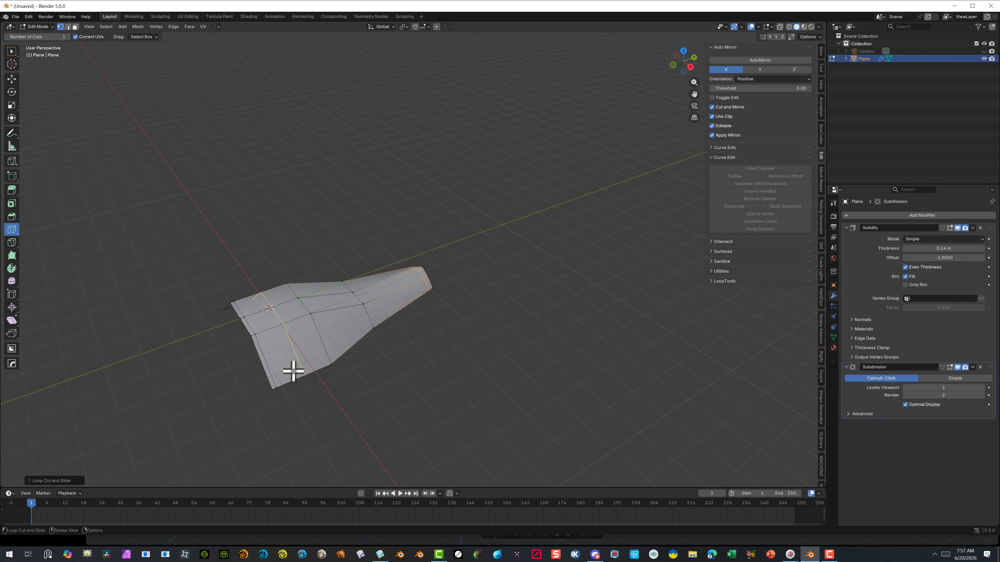
left_click_drag(327, 352, 340, 365)
middle_click_drag(340, 364, 444, 370)
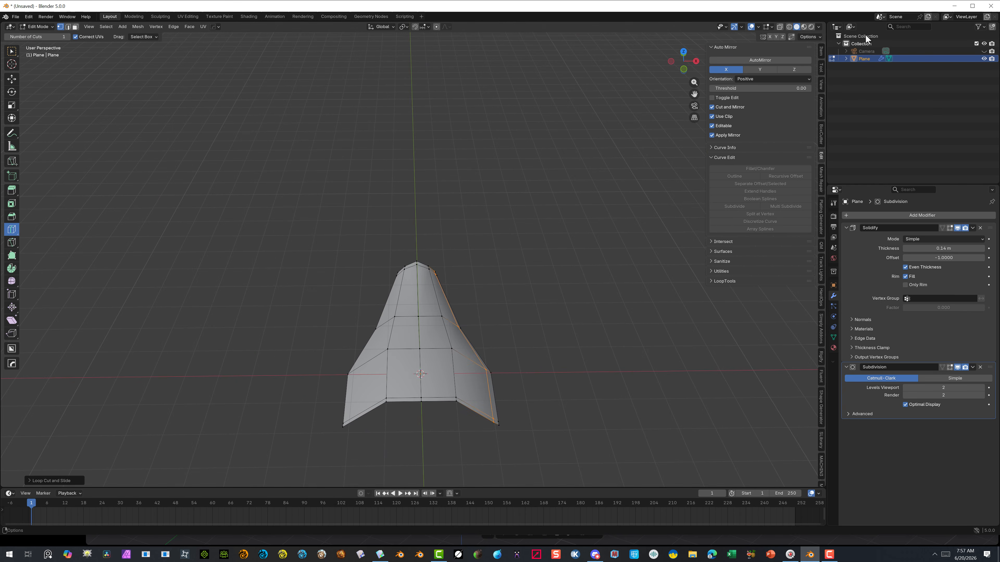
Mirror the new loop cuts across X with AutoMirror and inspect the sharpened shell borders in Object Mode
left_click(776, 62)
middle_click_drag(614, 205, 549, 161)
scroll(178, 349, "up", 6)
middle_click_drag(168, 325, 224, 308)
middle_click_drag(222, 311, 221, 313)
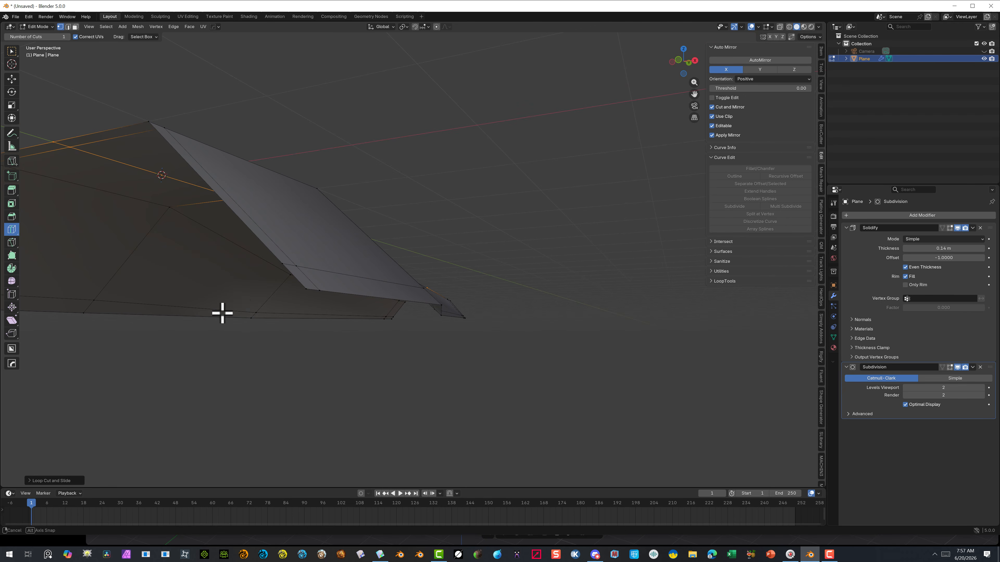
middle_click_drag(222, 121, 187, 185)
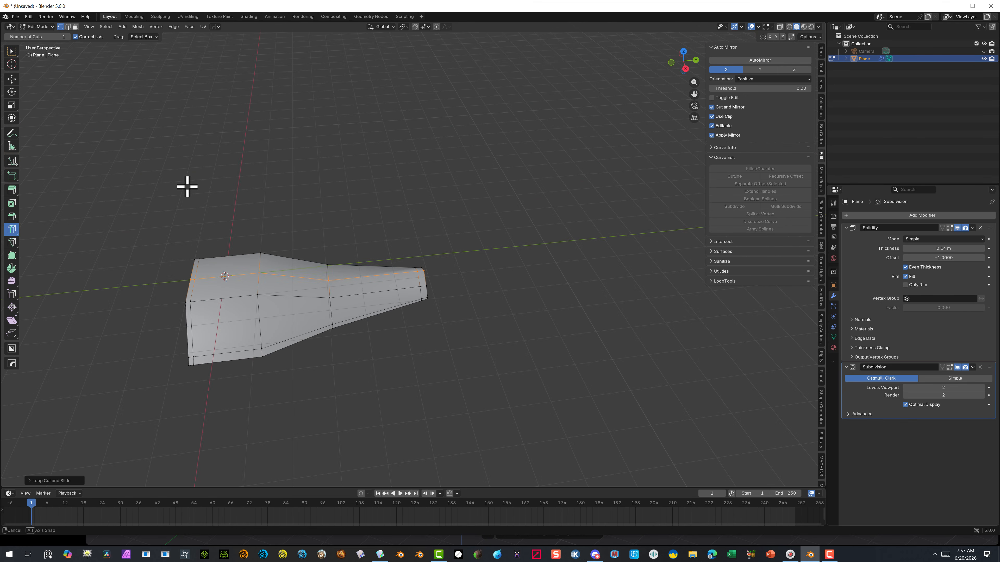
left_click(50, 32)
left_click(49, 39)
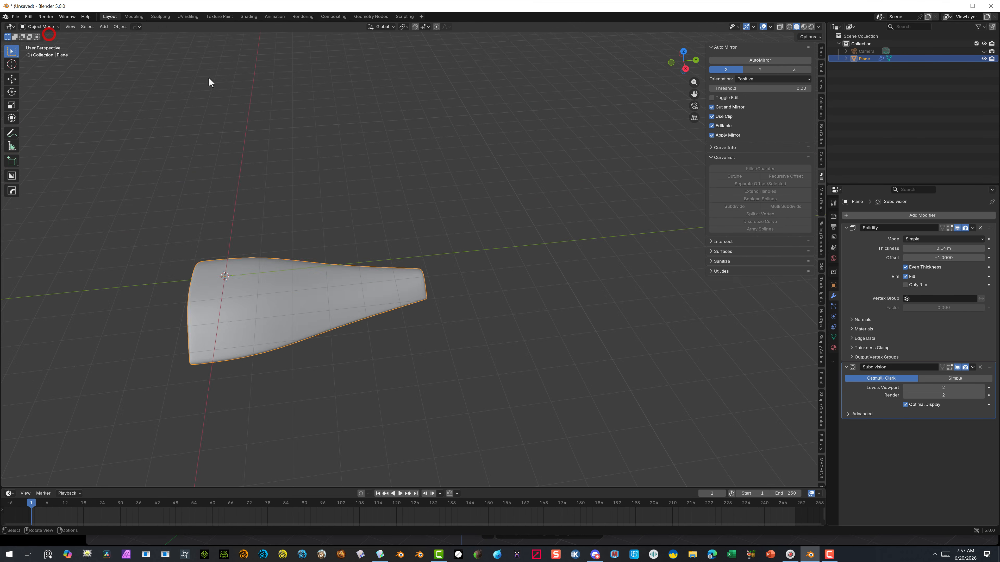
middle_click_drag(211, 80, 216, 377)
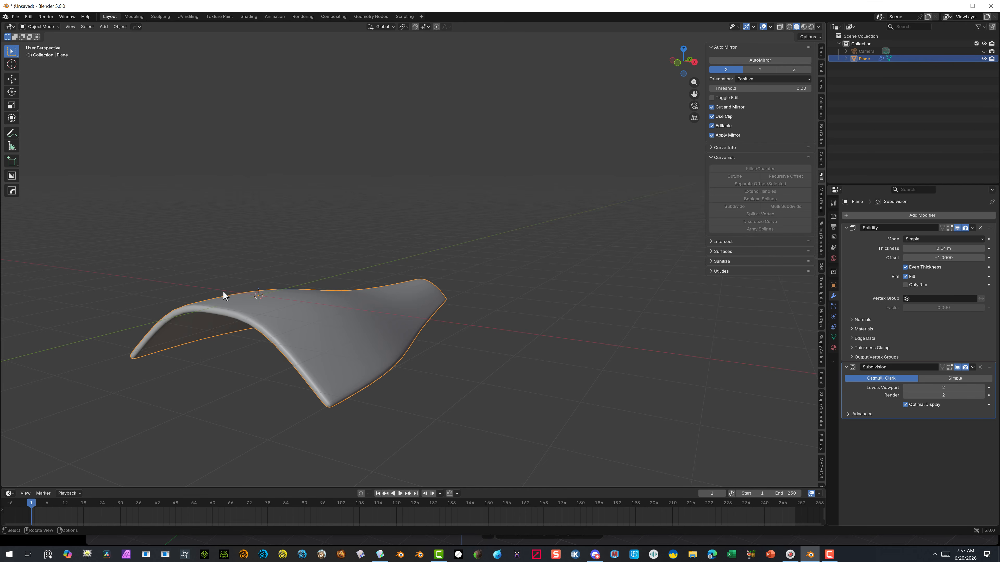
Back in Edit Mode, add a lengthwise loop cut on the side face just below the side ridge
left_click(41, 28)
left_click(38, 44)
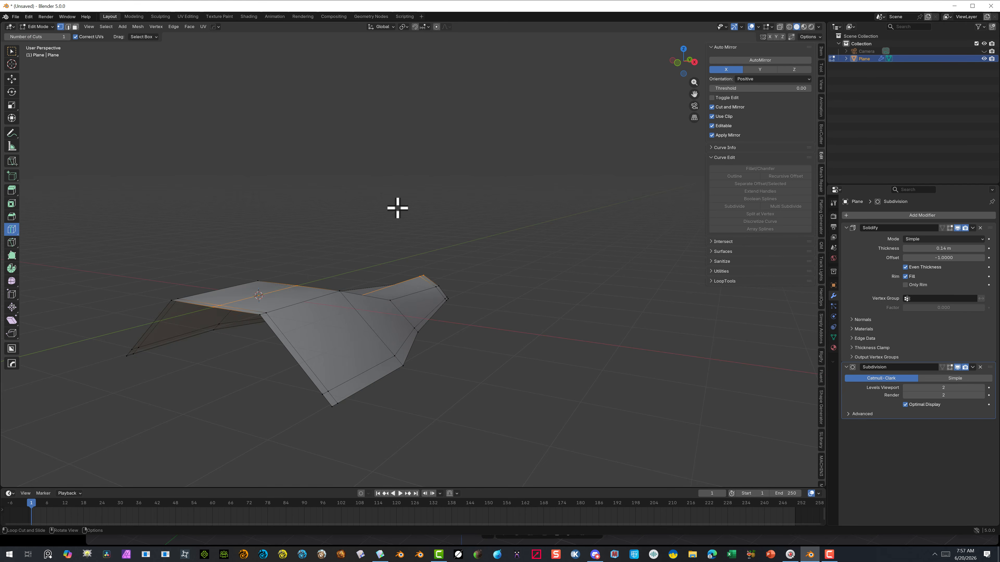
middle_click_drag(398, 208, 386, 239)
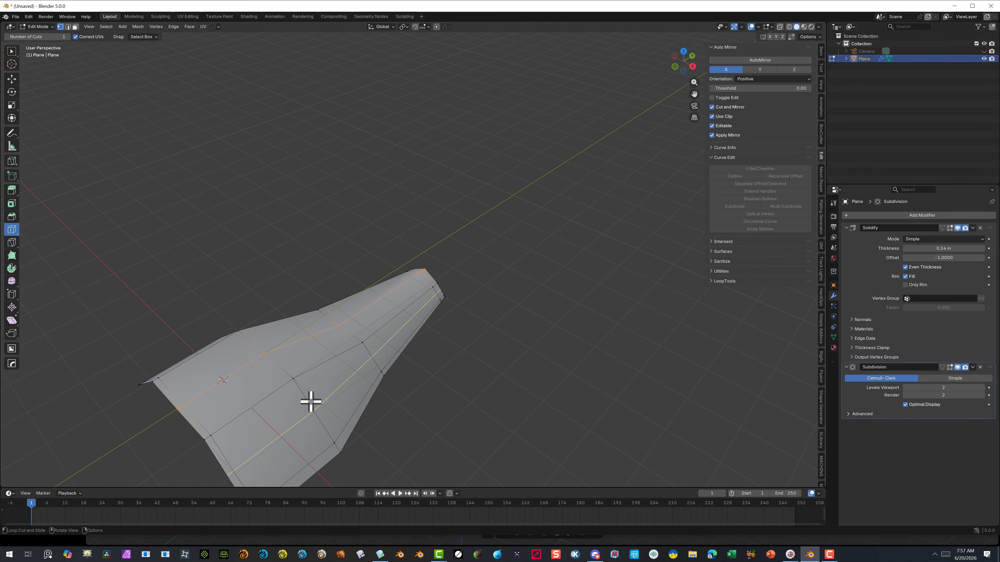
left_click_drag(310, 402, 295, 375)
middle_click_drag(446, 297, 423, 315)
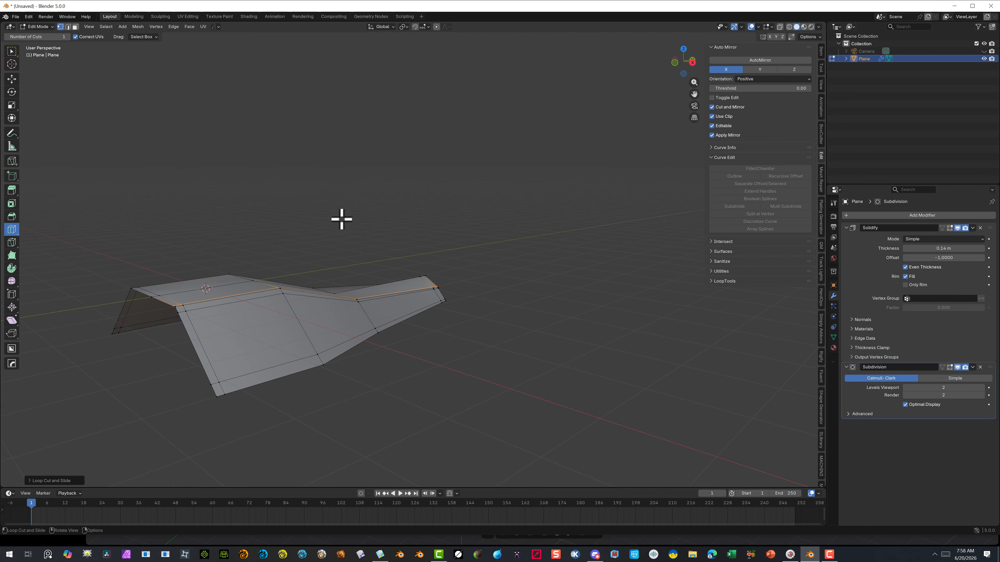
Try crosswise loop cuts on both sides of the edge where the shell narrows and check the shape in Object Mode
middle_click_drag(339, 217, 312, 287)
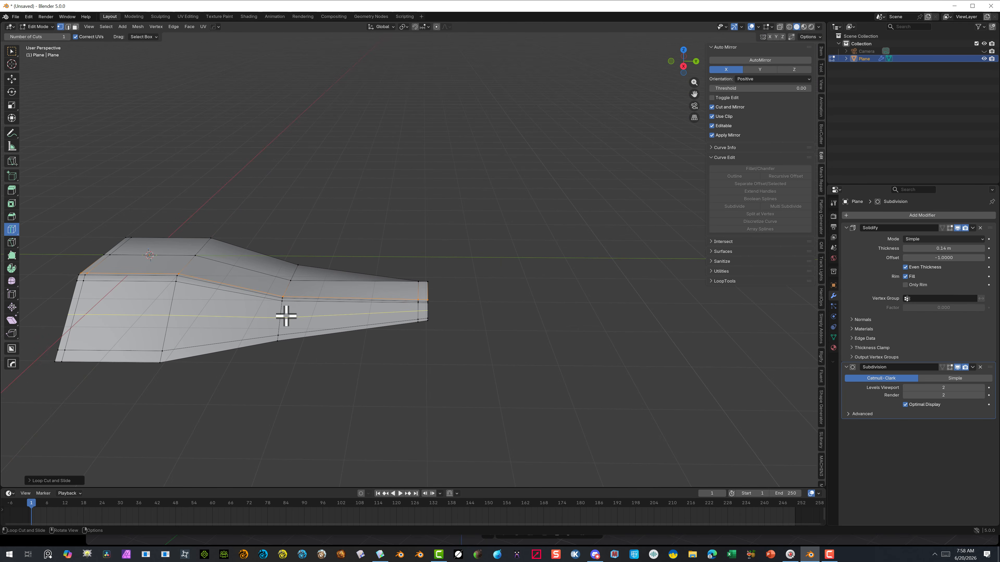
mouse_move(270, 297)
left_mouse_down()
mouse_move(319, 303)
mouse_move(260, 308)
left_mouse_up()
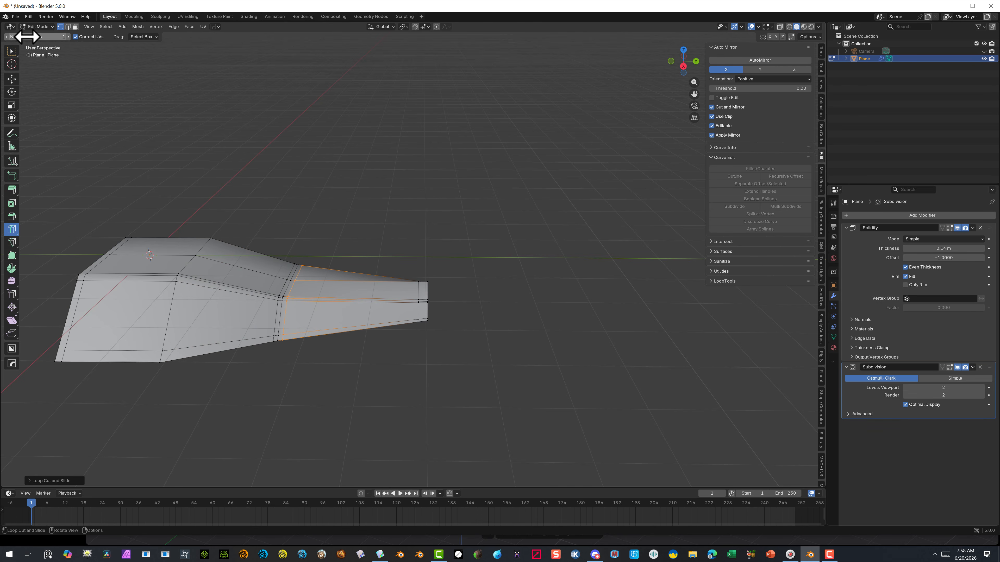
left_click(11, 51)
left_click(212, 138)
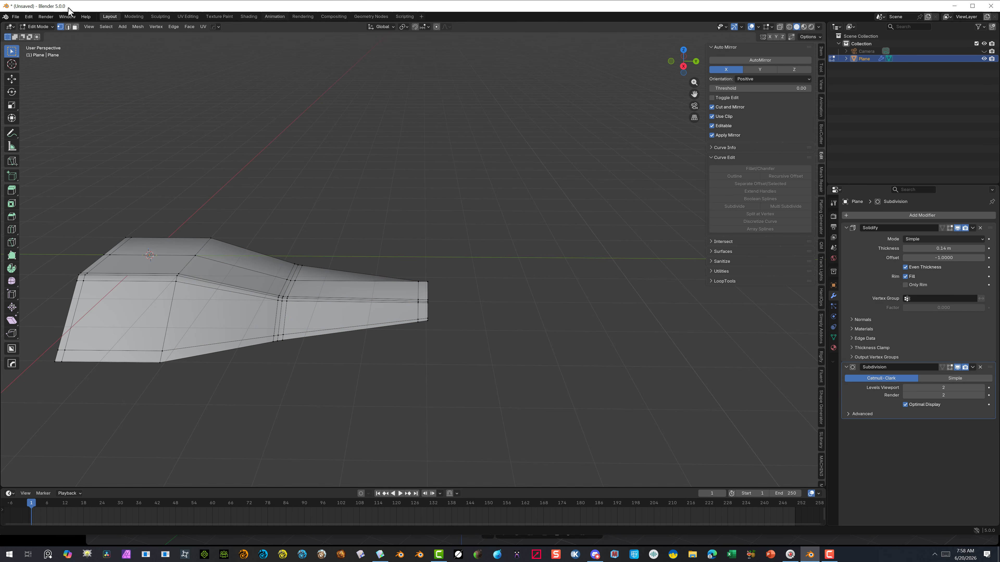
left_click(43, 26)
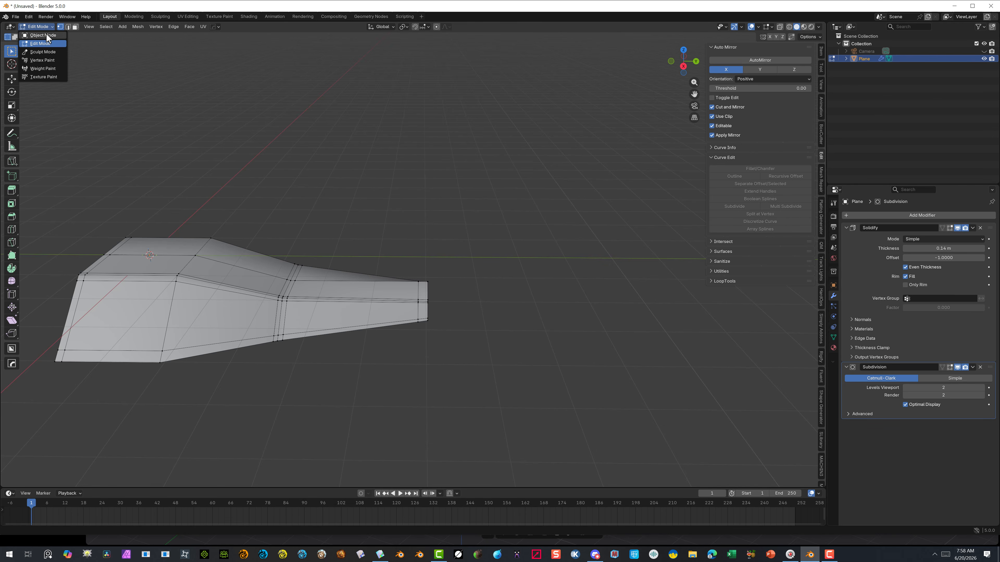
left_click(46, 36)
middle_click_drag(239, 127, 233, 293)
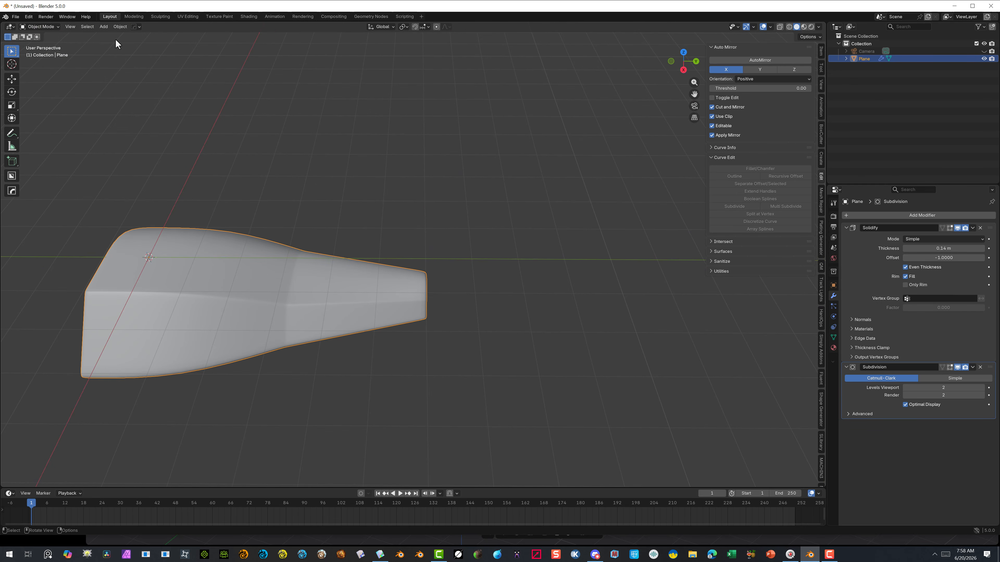
Undo the crosswise loop cuts around the narrowing section
key("ctrl+z")
key("ctrl+z")
key("ctrl+z")
key("ctrl+z")
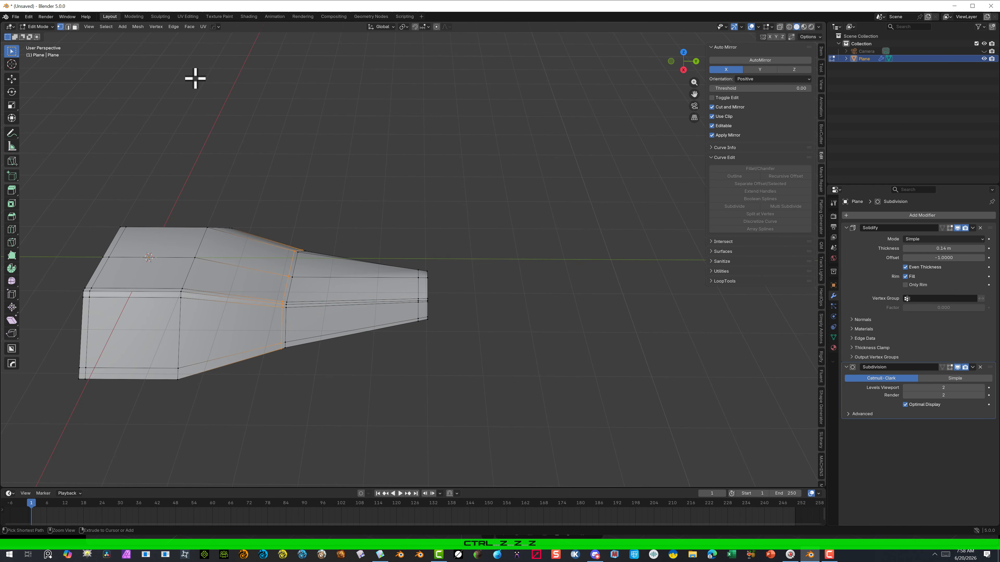
key("ctrl+z")
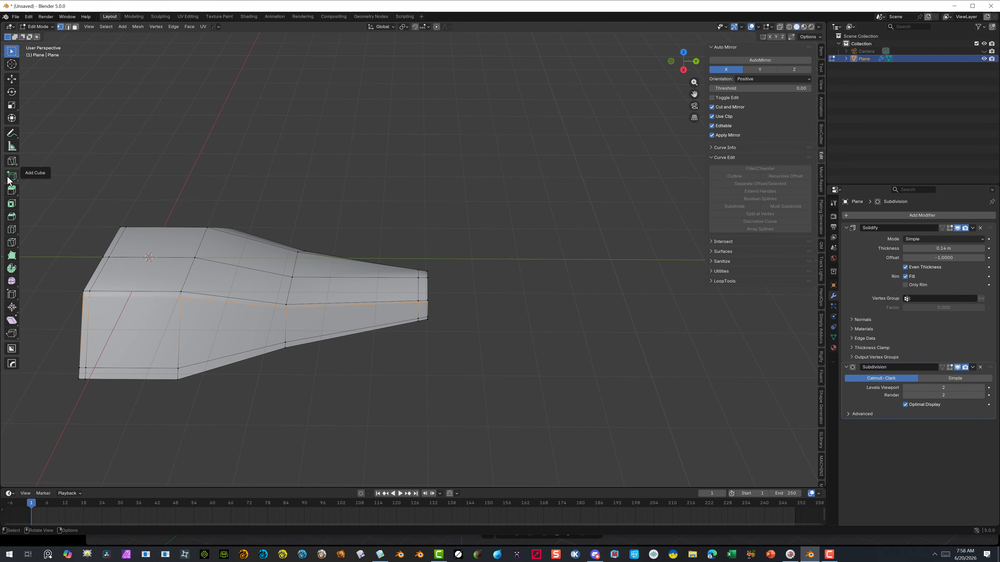
Add a lengthwise loop cut on the top face just above the side ridge and inspect the pair of edges
left_click(11, 229)
left_click_drag(196, 278, 192, 292)
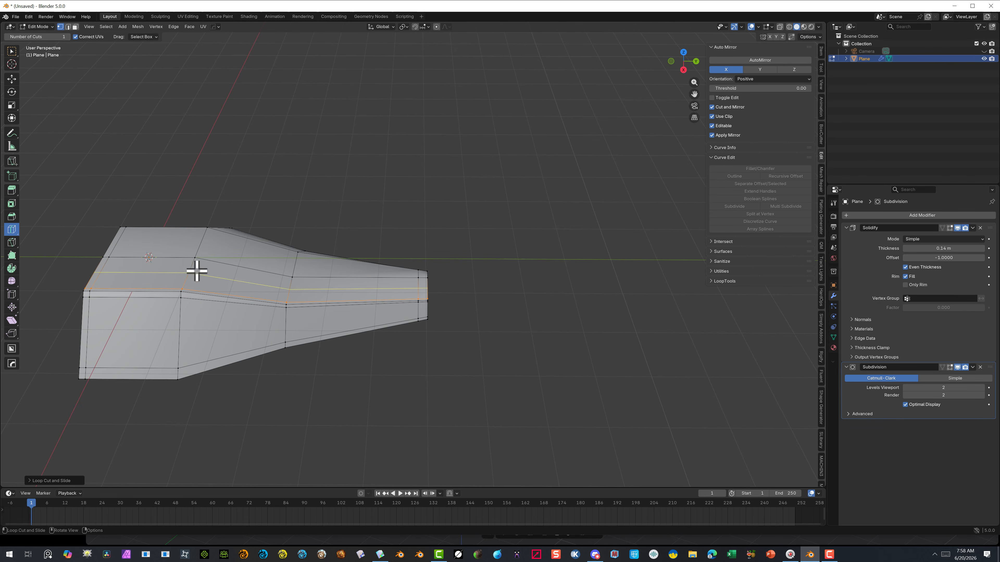
middle_click_drag(289, 198, 509, 152)
scroll(496, 142, "up", 3)
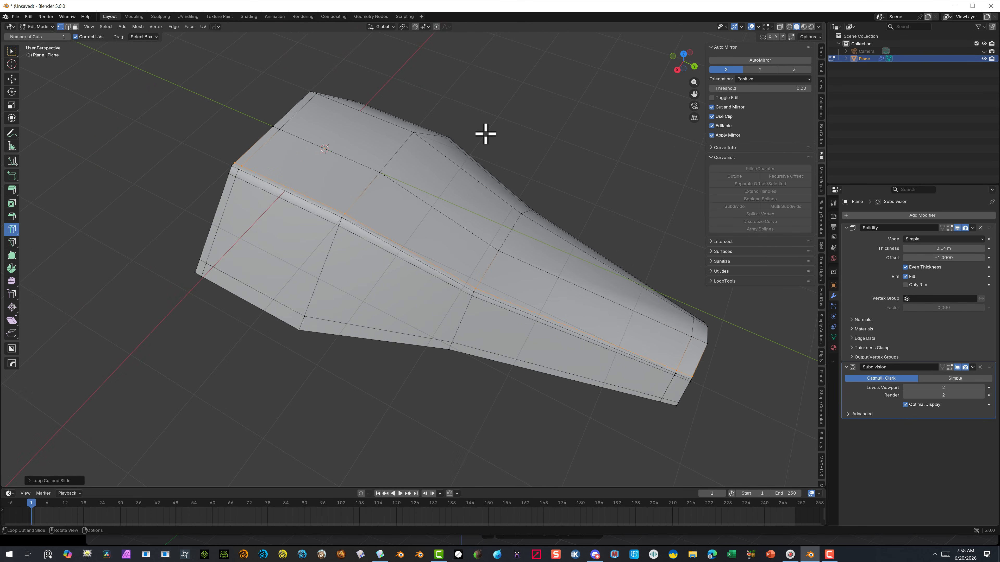
middle_click_drag(478, 120, 605, 341)
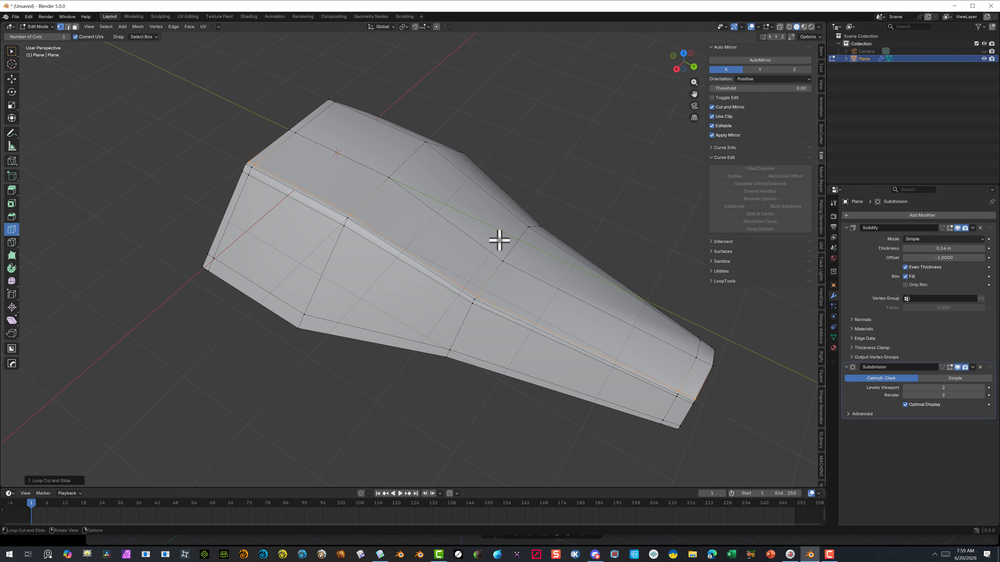
middle_click_drag(455, 148, 487, 136)
right_click(487, 147)
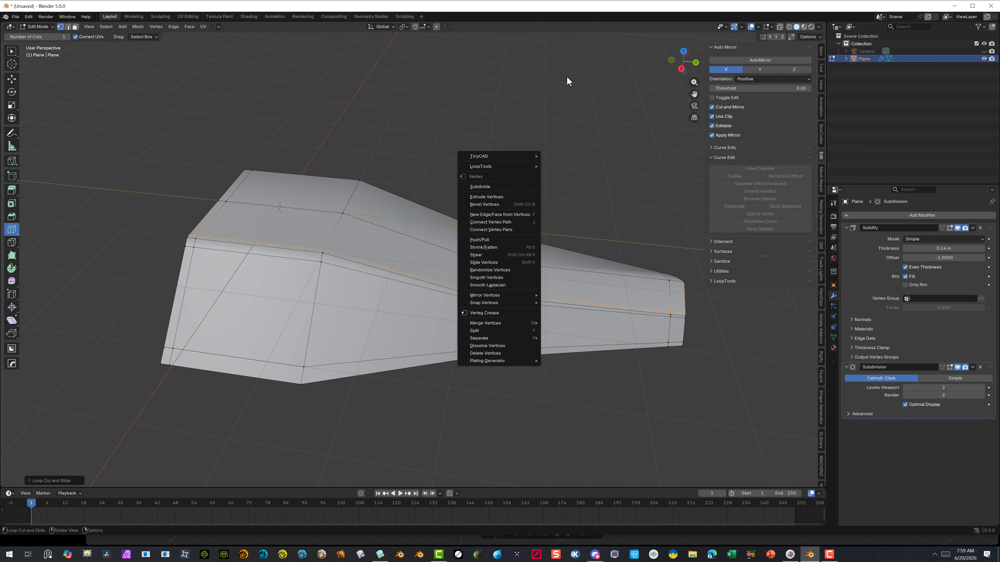
middle_click_drag(553, 126, 533, 131)
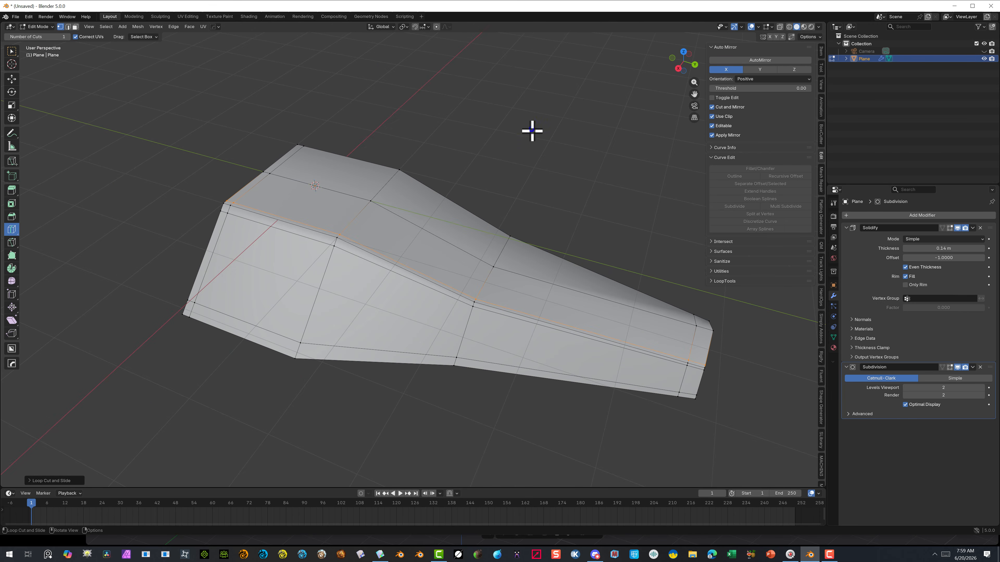
In edge select mode, select the lengthwise centre edge loop on top and raise it slightly along Z
left_click_drag(694, 94, 321, 77)
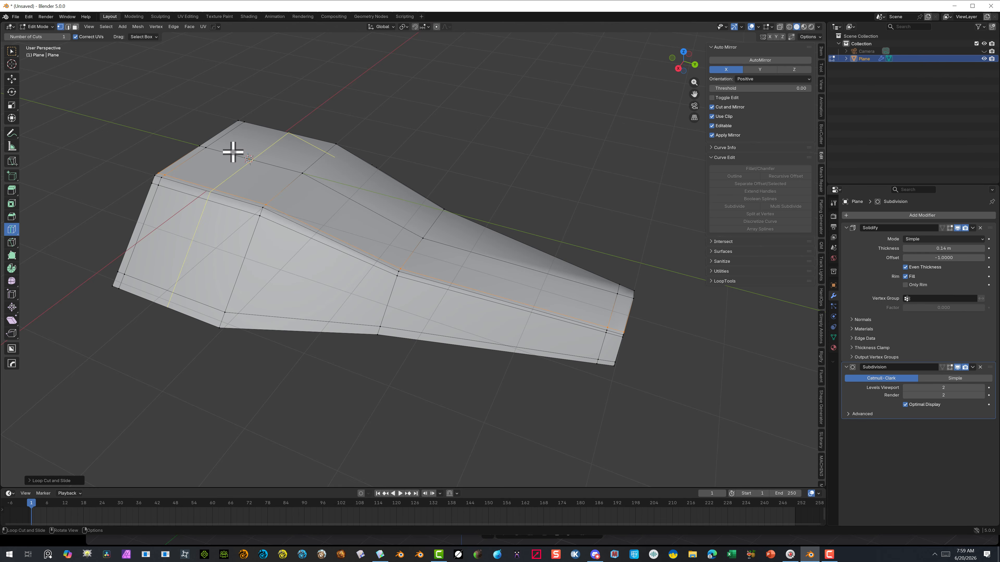
left_click(68, 28)
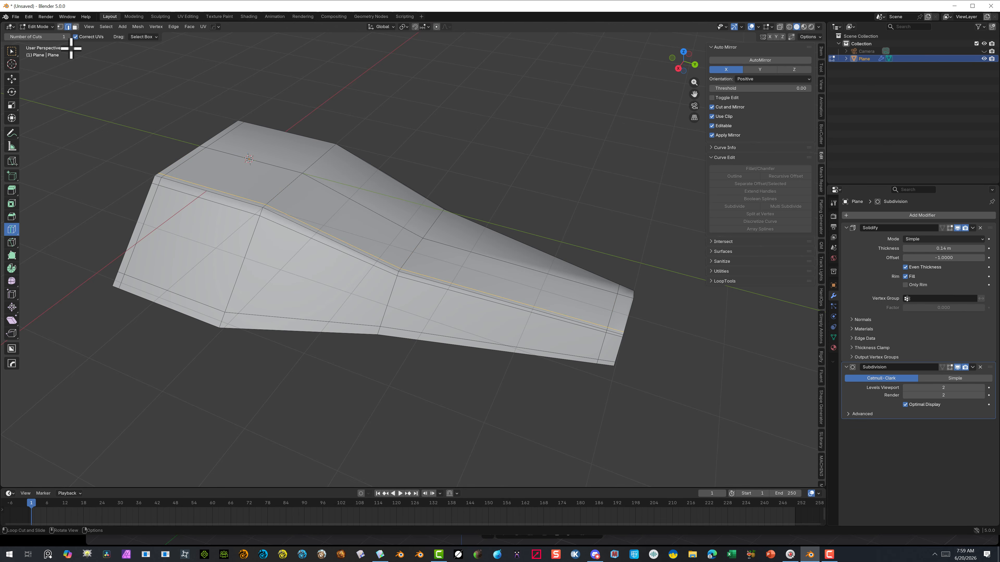
left_click(10, 52)
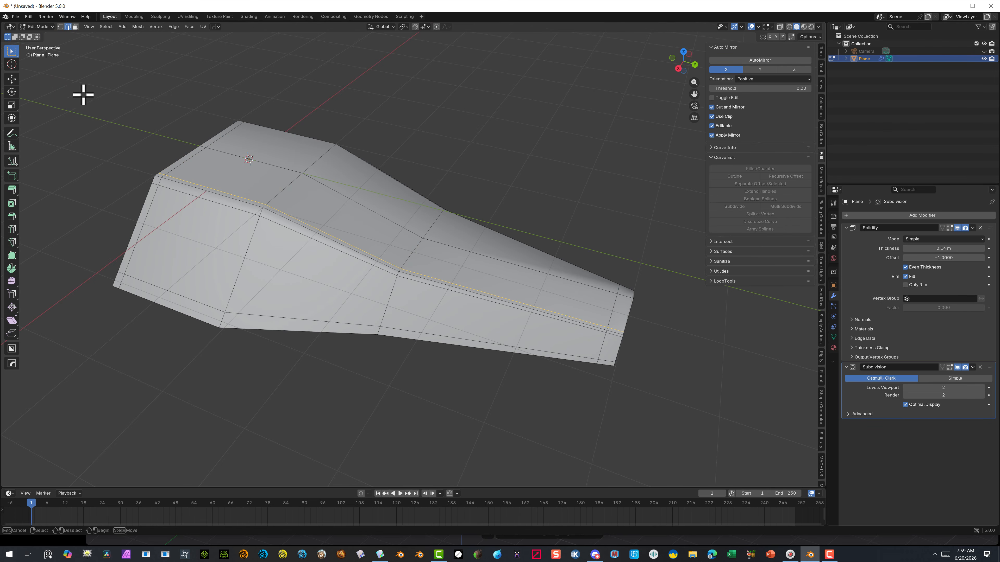
left_click(224, 152, "alt")
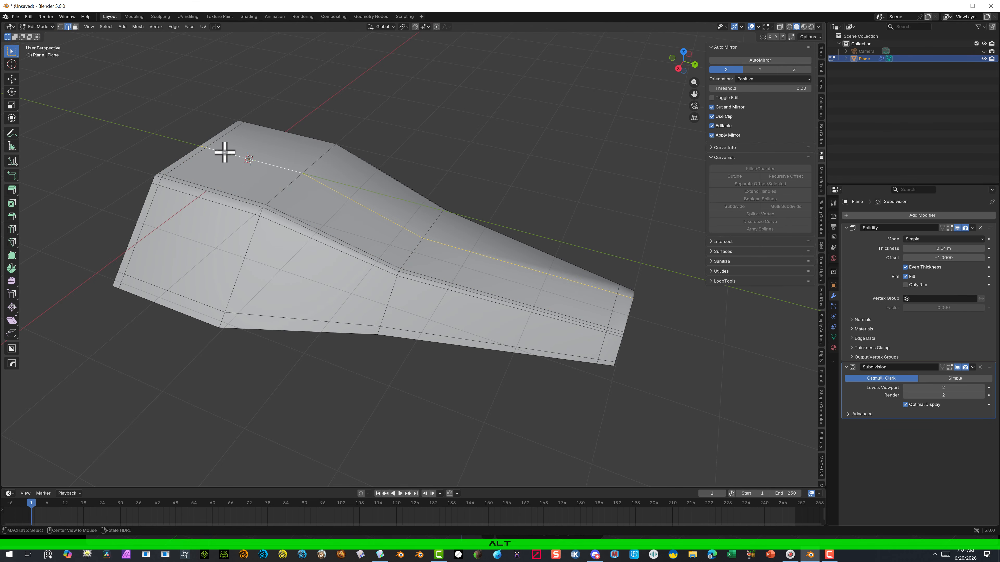
key("g")
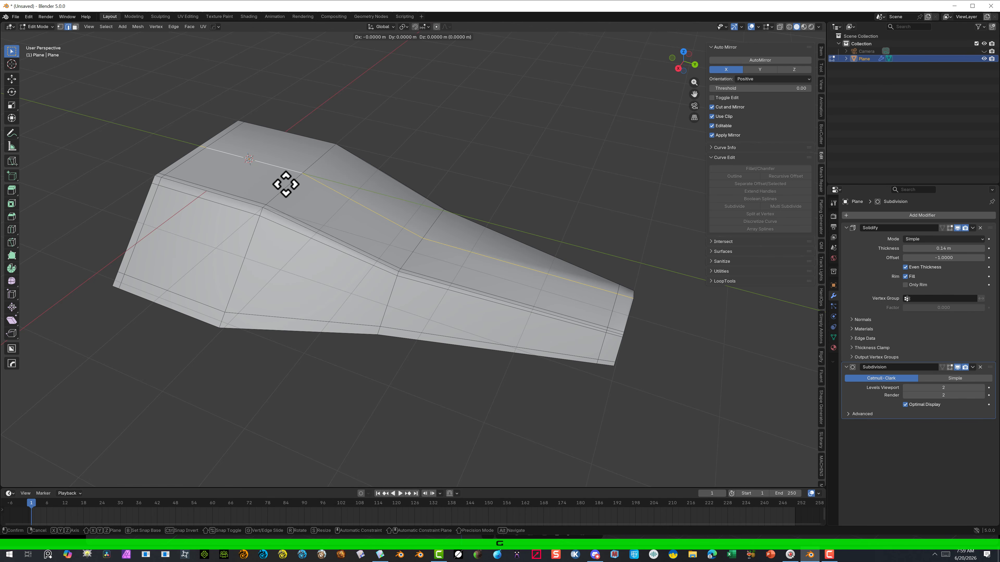
key("z")
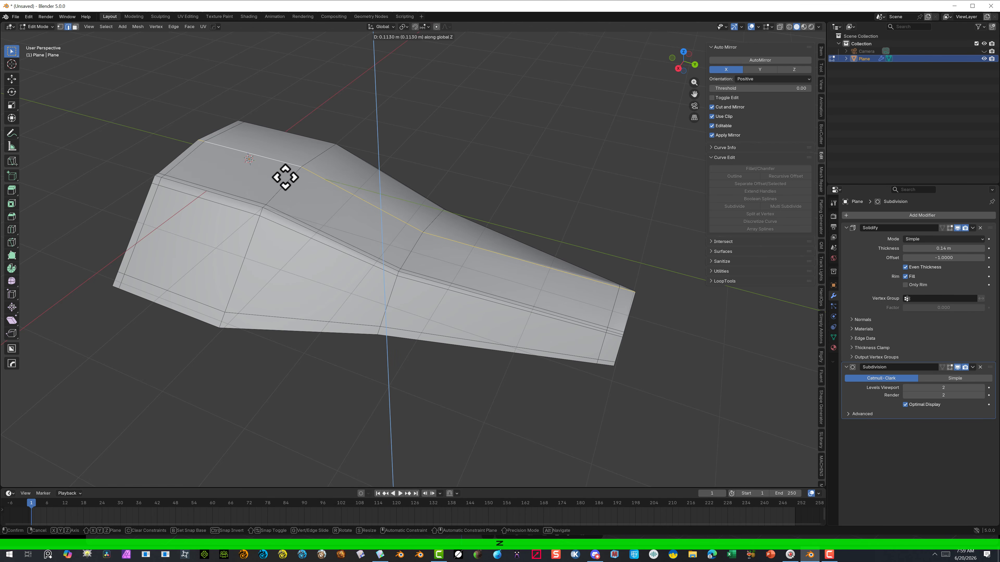
left_click(282, 168)
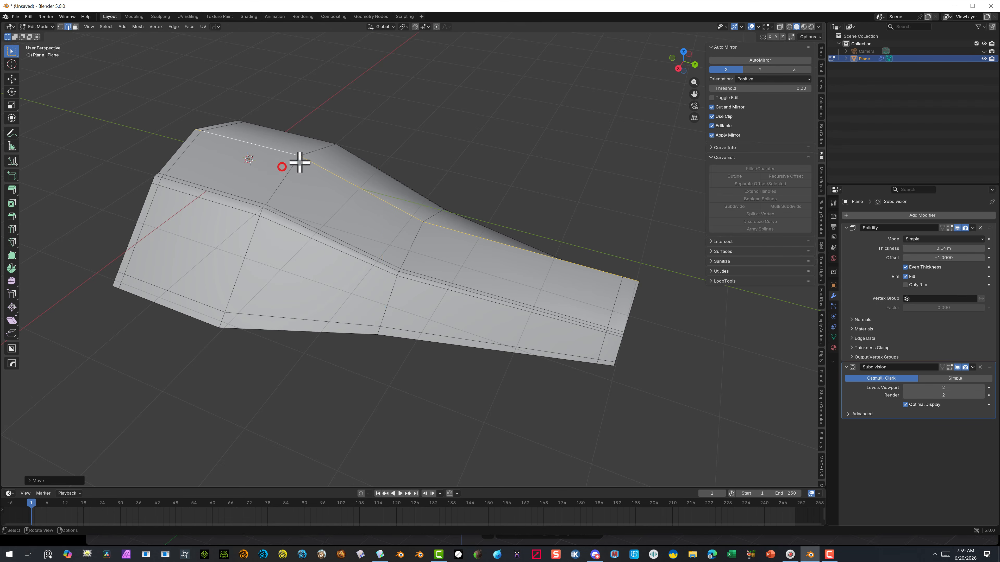
In vertex select mode, select the centre vertex at the shell's narrow end and lower it about 0.35 m along Z
middle_click_drag(415, 142, 336, 107)
middle_click_drag(417, 286, 450, 286)
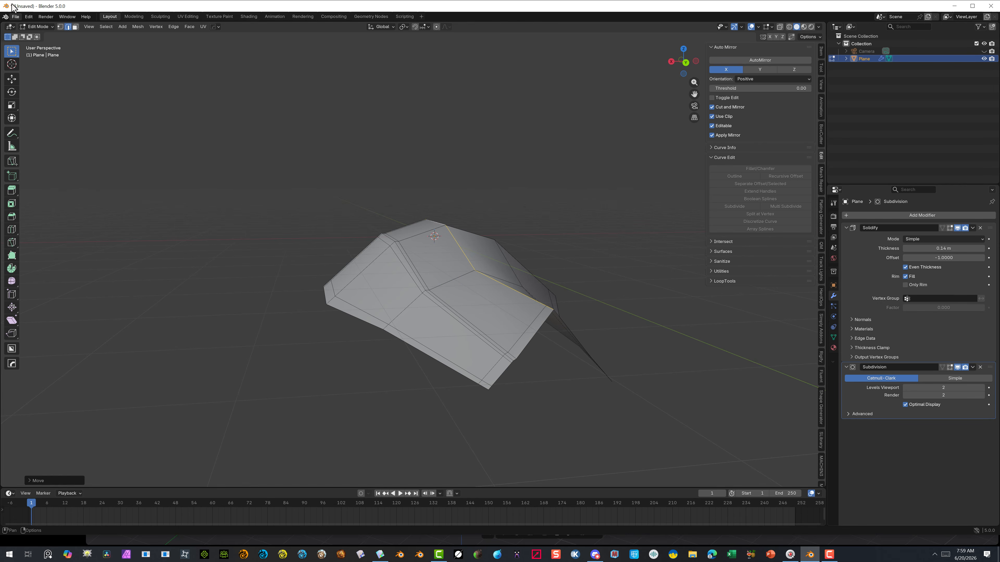
left_click(60, 27)
middle_click_drag(354, 165, 261, 170)
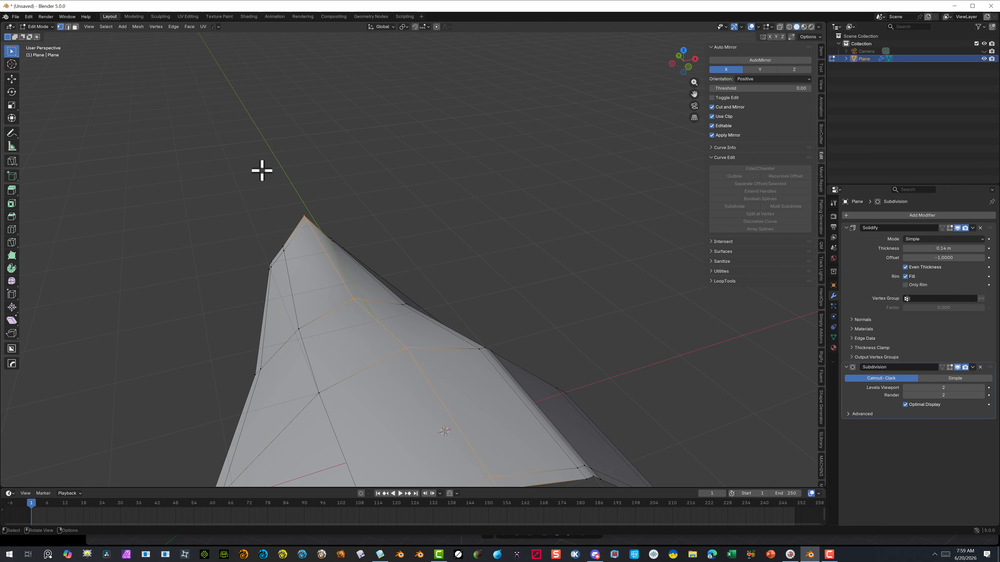
left_click_drag(268, 172, 320, 224)
key("g")
key("z")
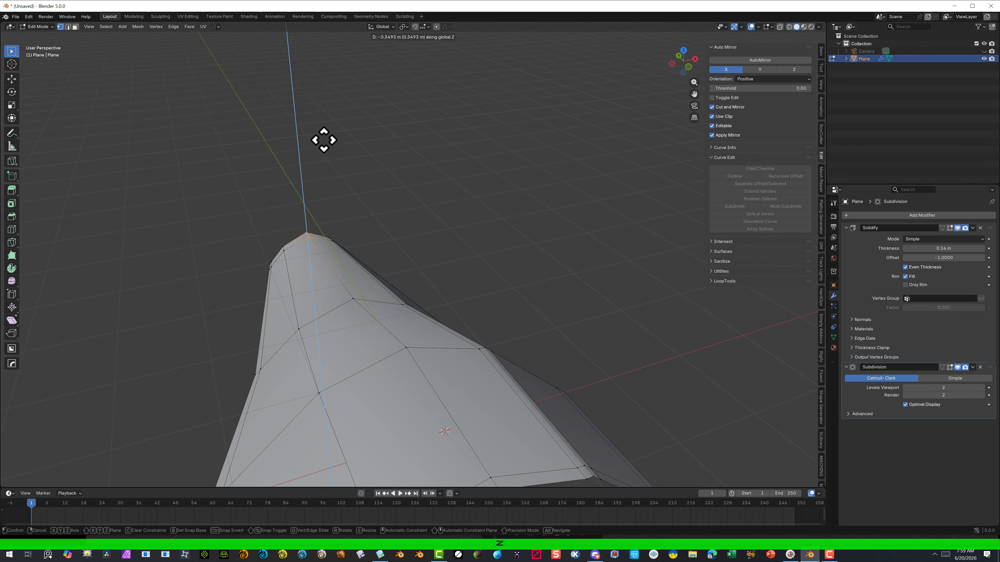
left_click(324, 140)
middle_click_drag(326, 152, 542, 141)
middle_click_drag(421, 218, 488, 190)
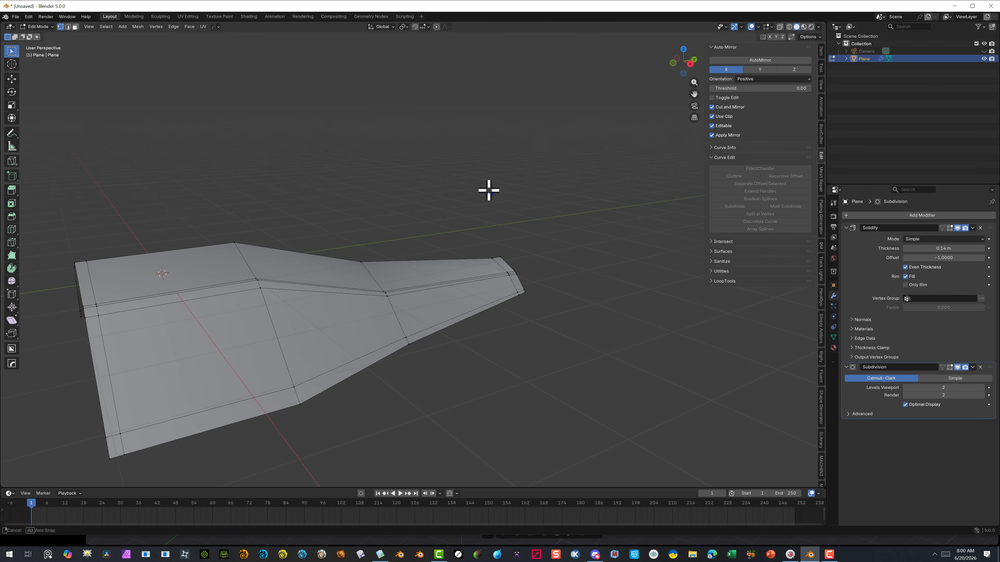
Return to Object Mode and run AutoMirror on the shell along the X axis with positive orientation
left_click(39, 27)
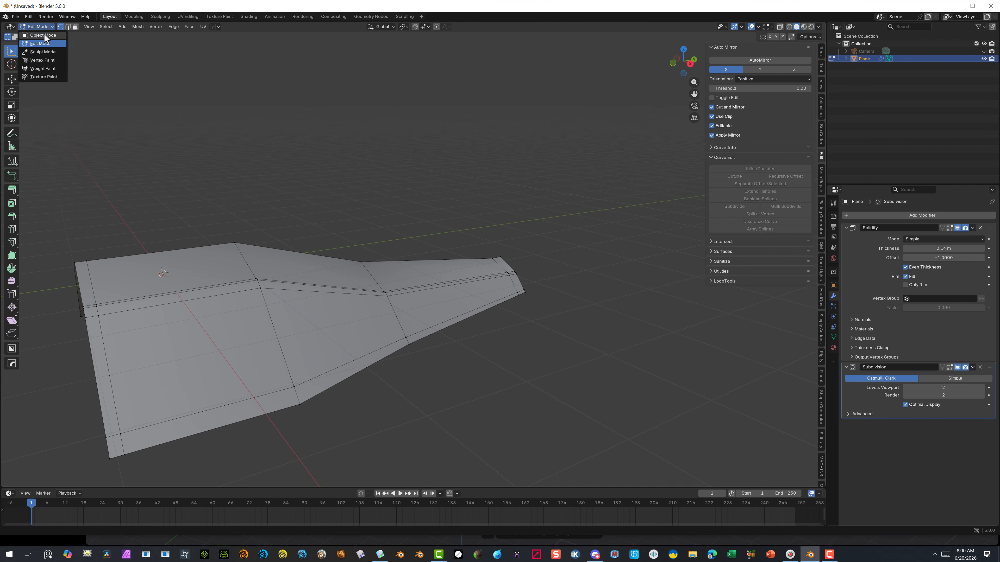
left_click(43, 35)
middle_click_drag(152, 131, 337, 344)
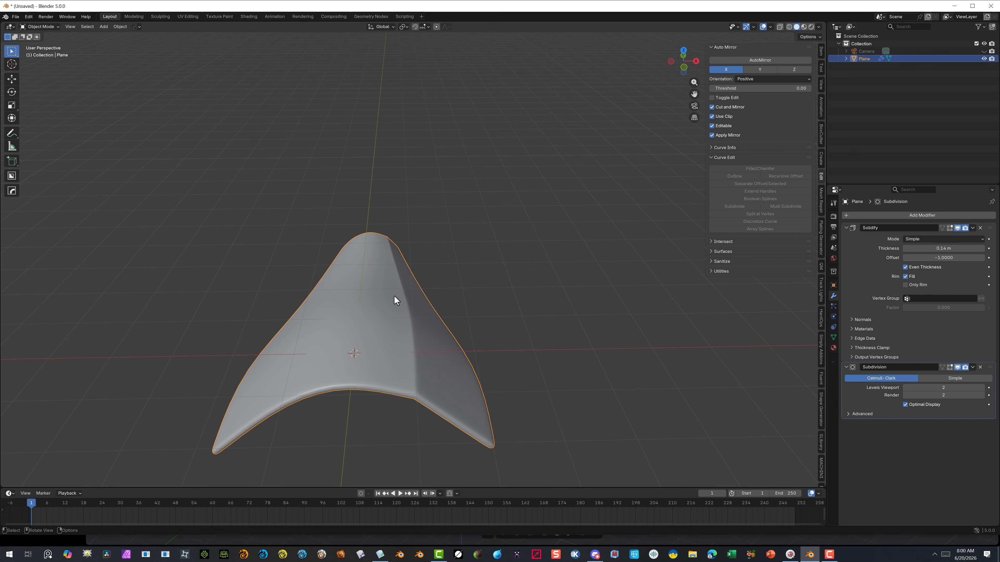
middle_click_drag(394, 296, 252, 288)
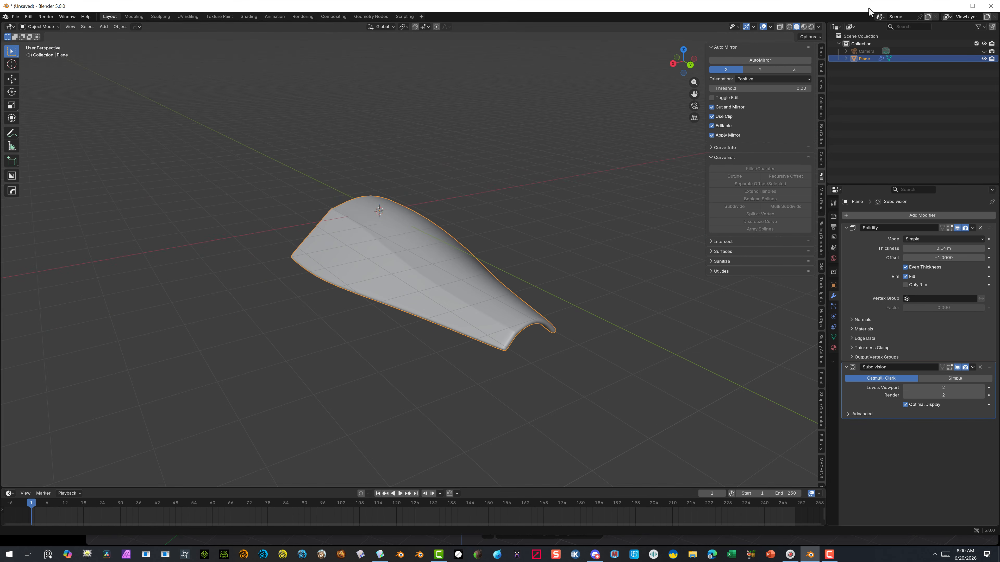
left_click(761, 61)
Examine the mirrored, smoothed shell from several sides, checking the side ridges, narrow end and wall thickness
middle_click_drag(402, 187, 244, 311)
scroll(128, 270, "up", 4)
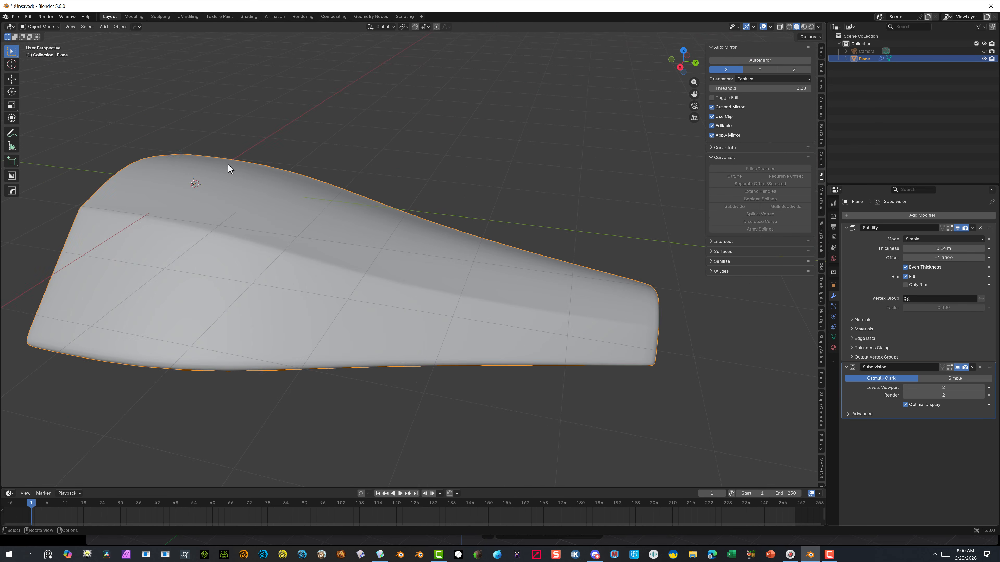
left_click(349, 111)
middle_click_drag(233, 157, 262, 158)
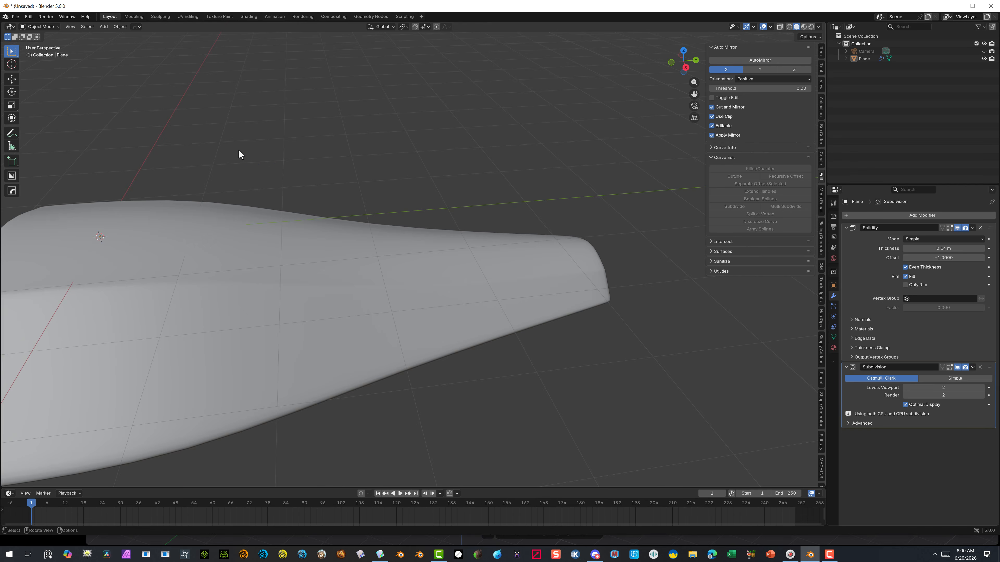
scroll(239, 153, "down", 3)
middle_click_drag(324, 172, 398, 168)
scroll(417, 162, "up", 2)
right_click(423, 160)
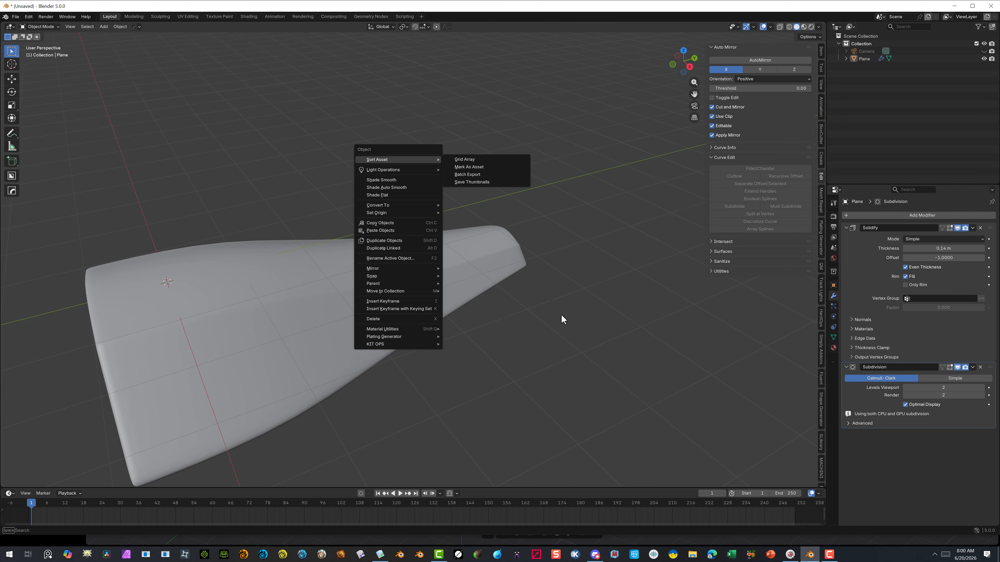
left_click(541, 314)
middle_click_drag(540, 312, 472, 333)
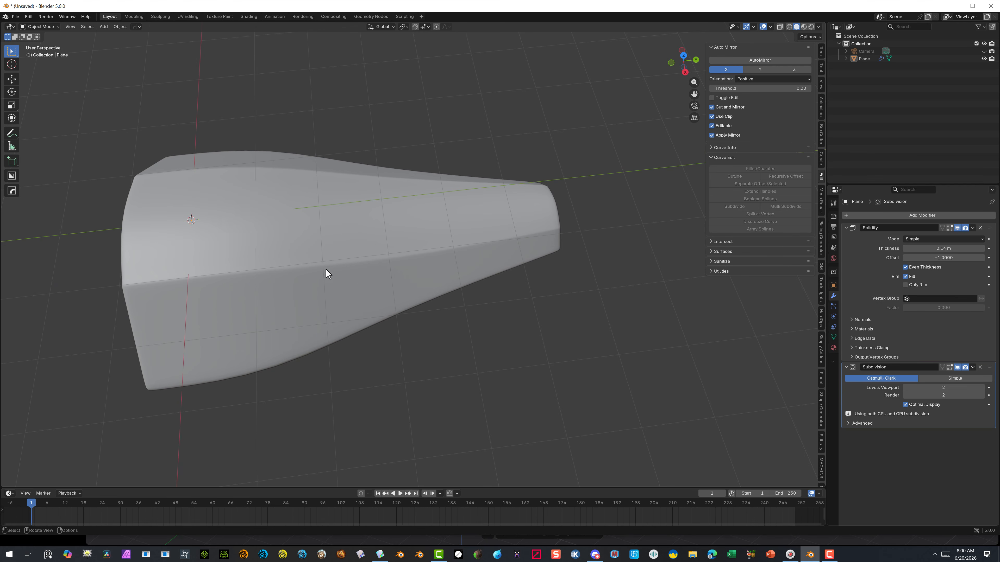
middle_click_drag(560, 237, 504, 276)
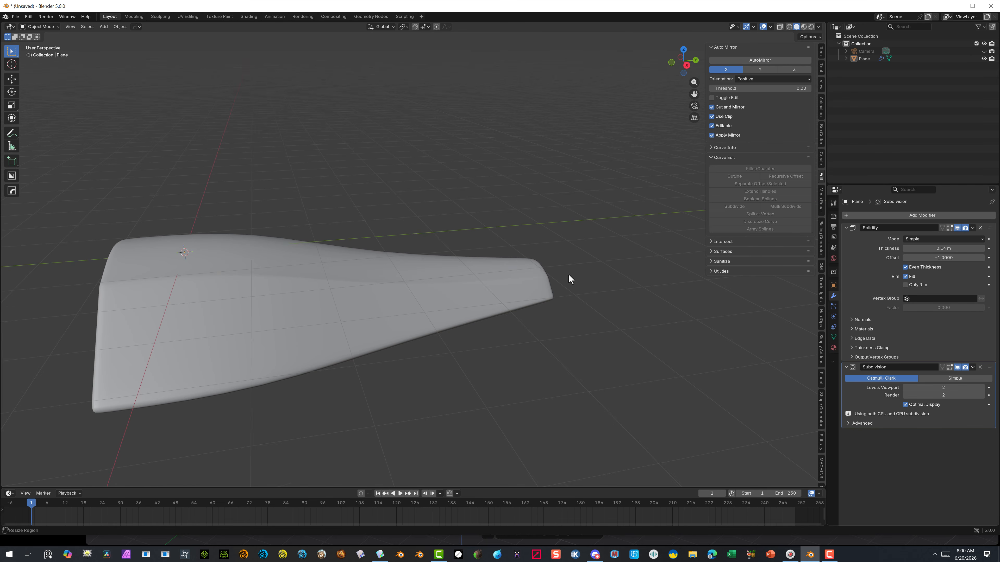
mouse_move(570, 279)
middle_mouse_down()
mouse_move(292, 314)
mouse_move(336, 297)
middle_mouse_up()
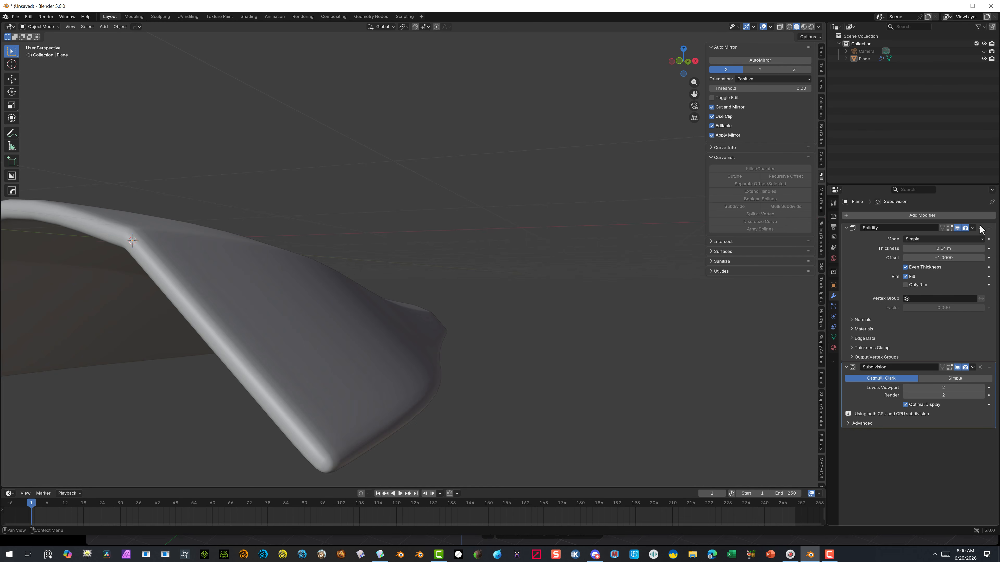
Apply the Solidify modifier to the shell
left_click(972, 229)
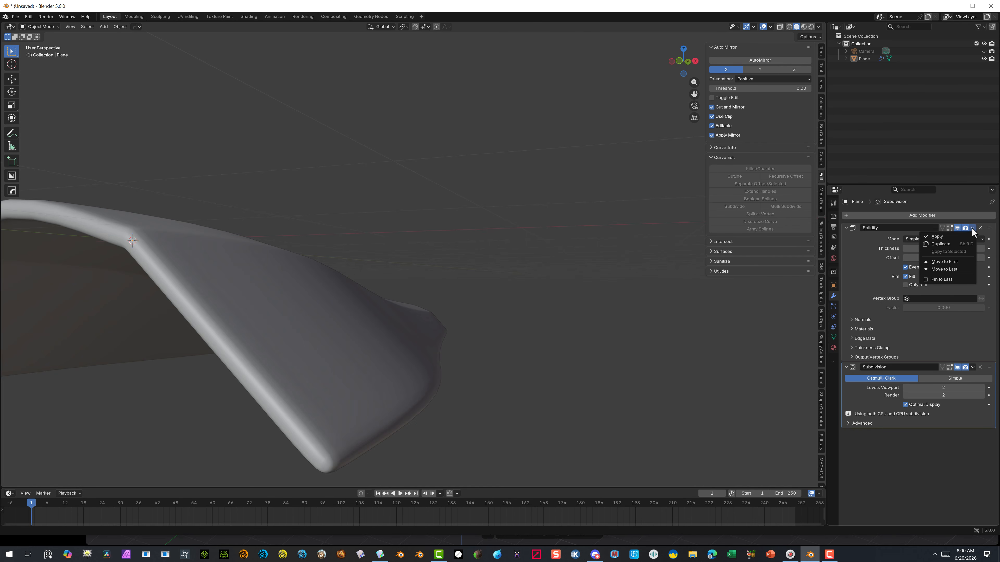
left_click(953, 237)
scroll(479, 187, "down", 4)
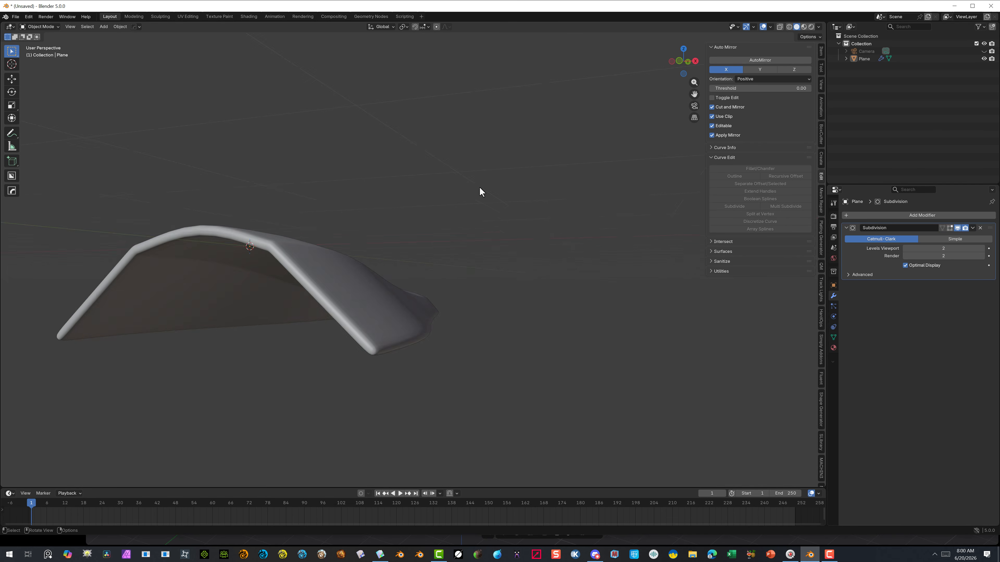
In Edit Mode, add loop cuts around the rim's thickness to sharpen it, and one lengthwise along the side face
left_click(250, 248)
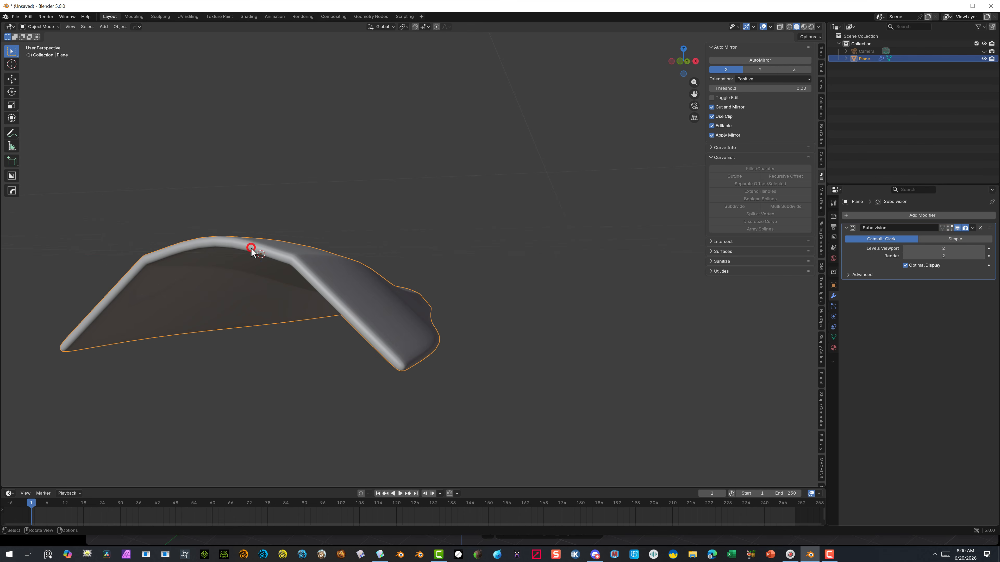
left_click(44, 28)
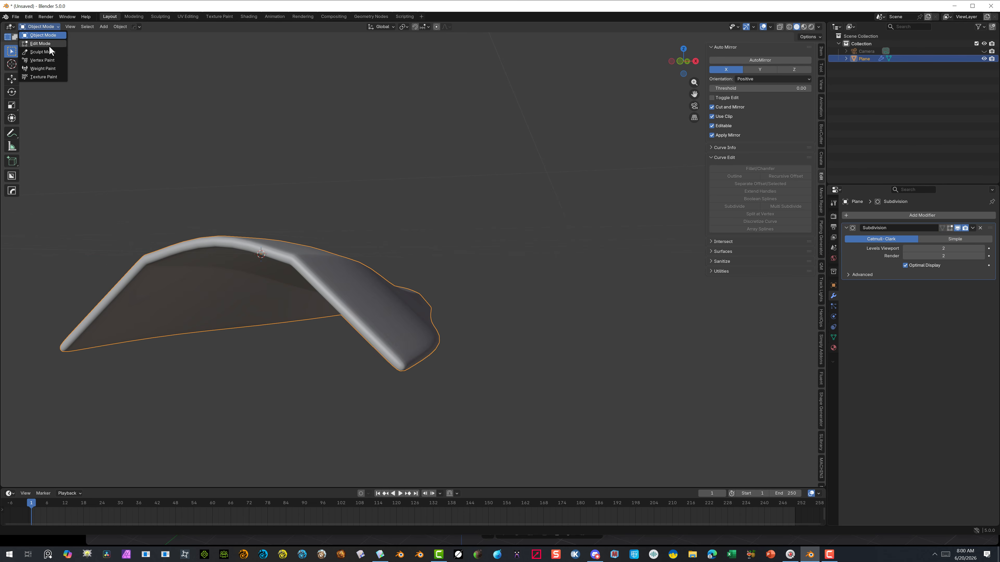
left_click(48, 45)
scroll(260, 272, "up", 5)
scroll(242, 280, "down", 3)
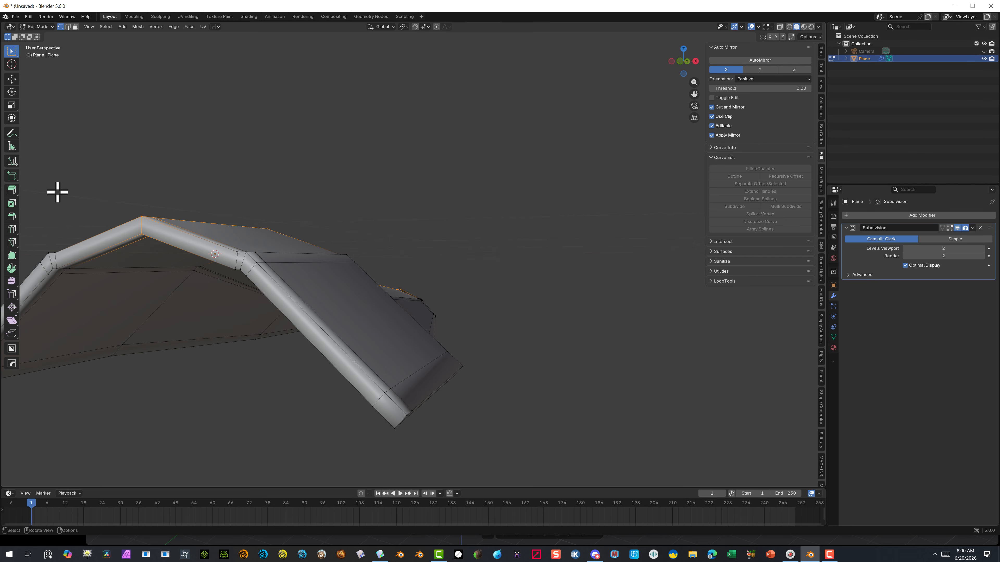
left_click(12, 229)
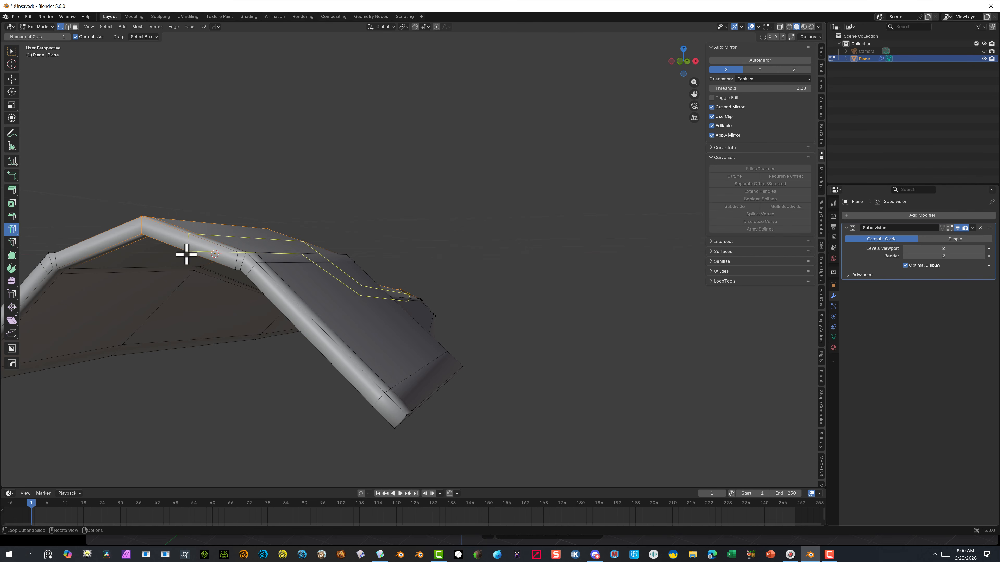
left_click_drag(241, 263, 241, 262)
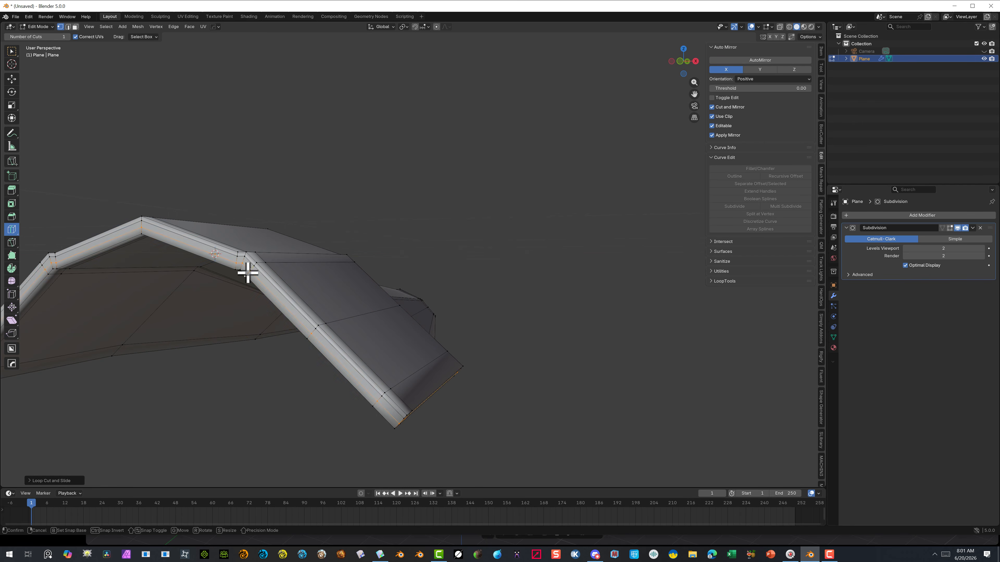
left_click_drag(245, 270, 244, 277)
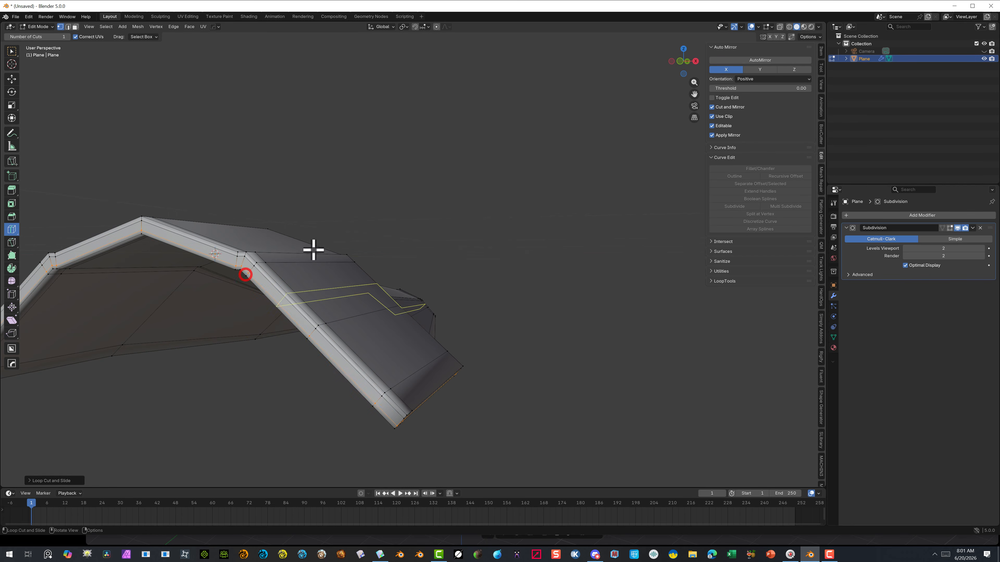
middle_click_drag(312, 251, 296, 165)
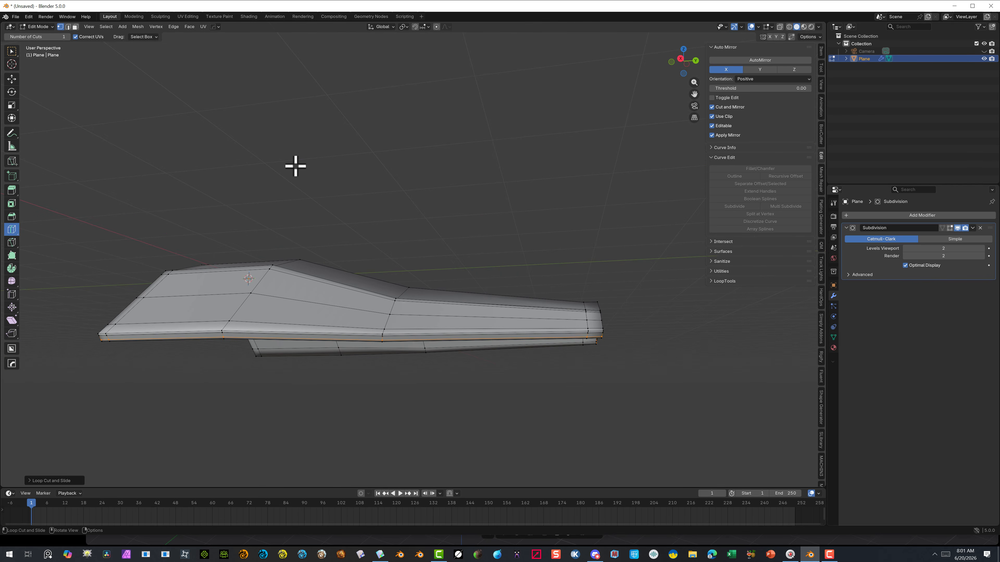
Switch to Object Mode and run AutoMirror along X again to carry the new rim loops to the other half
left_click(45, 26)
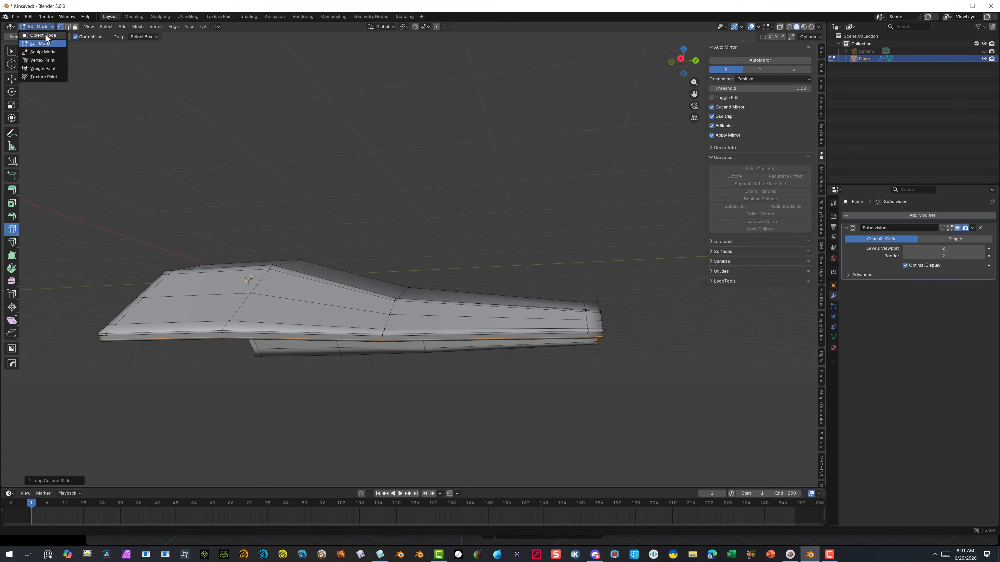
left_click(46, 36)
middle_click_drag(86, 71, 157, 104)
middle_click_drag(197, 104, 210, 113)
middle_click_drag(151, 316, 267, 283)
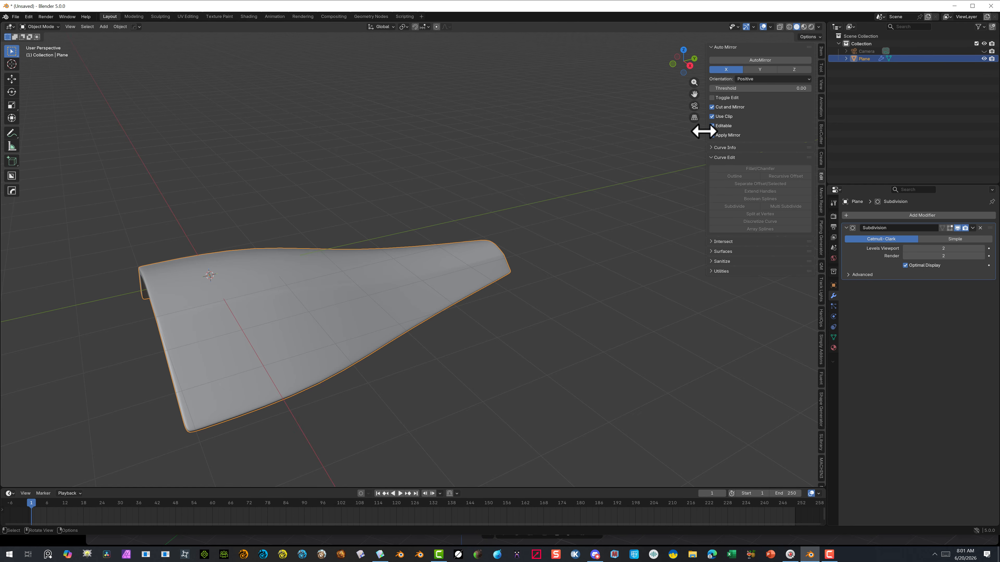
left_click(769, 60)
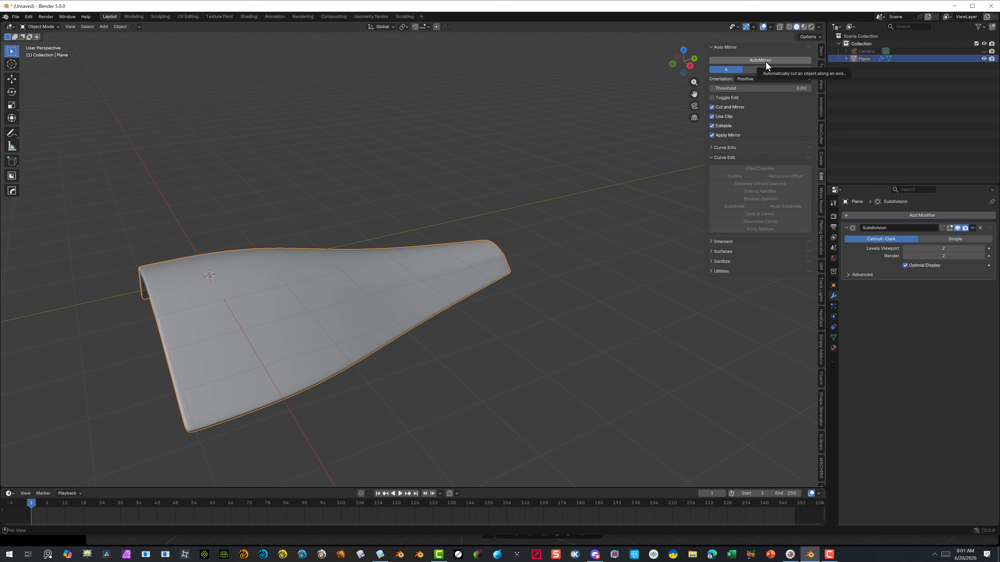
middle_click_drag(700, 78, 430, 245)
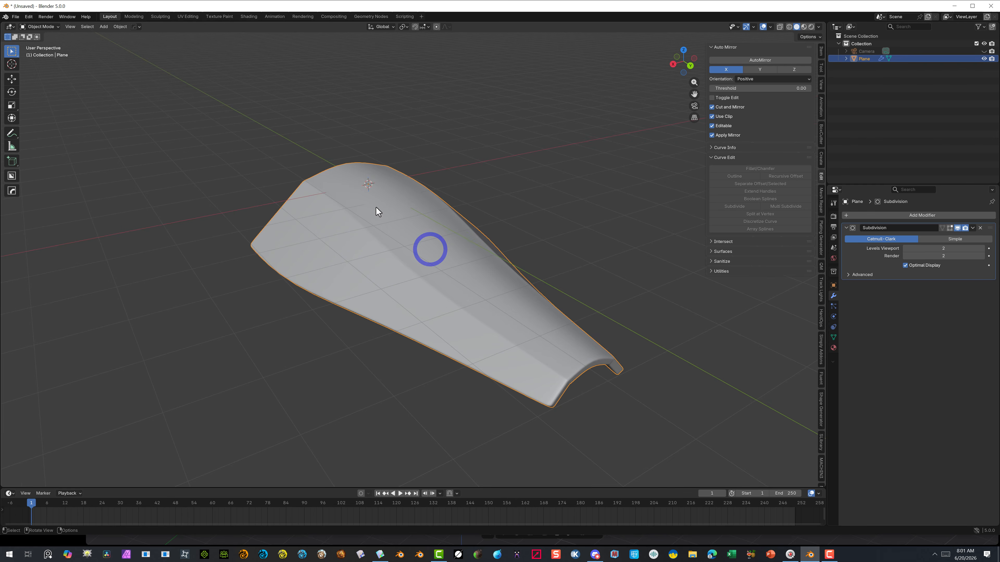
Show the shell in wireframe in Edit Mode and in Object Mode to examine its mesh
left_click(41, 27)
left_click(41, 43)
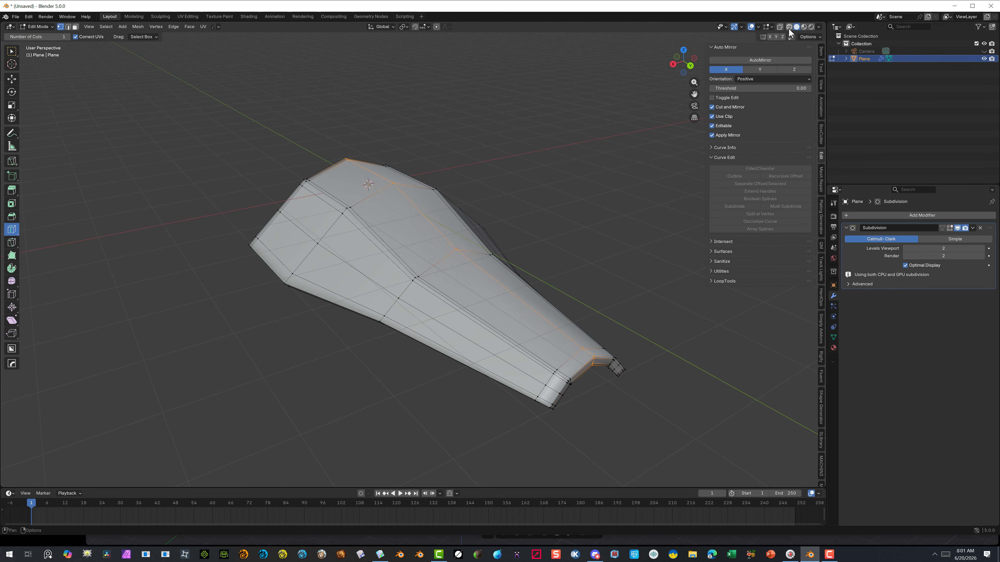
left_click(780, 27)
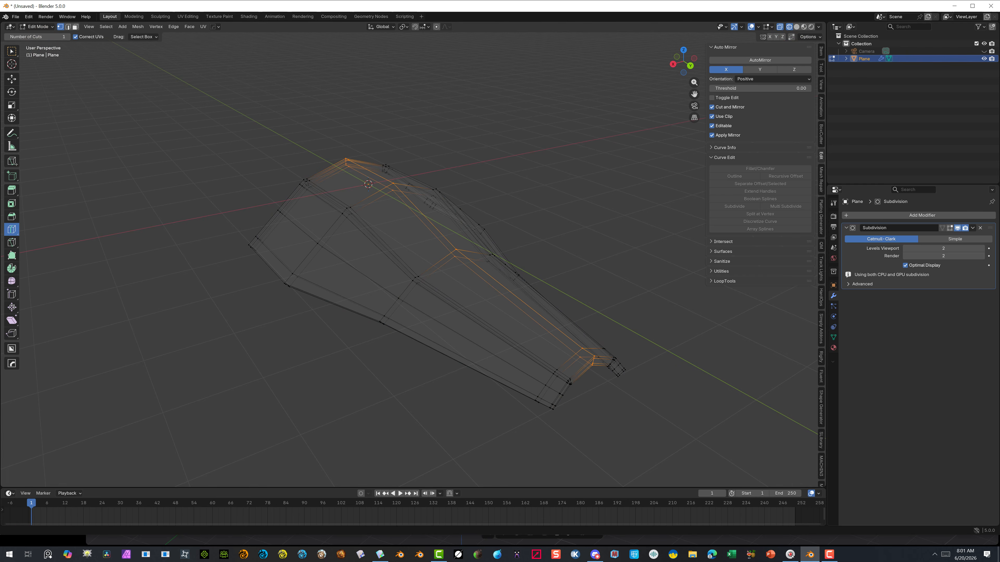
key("Tab")
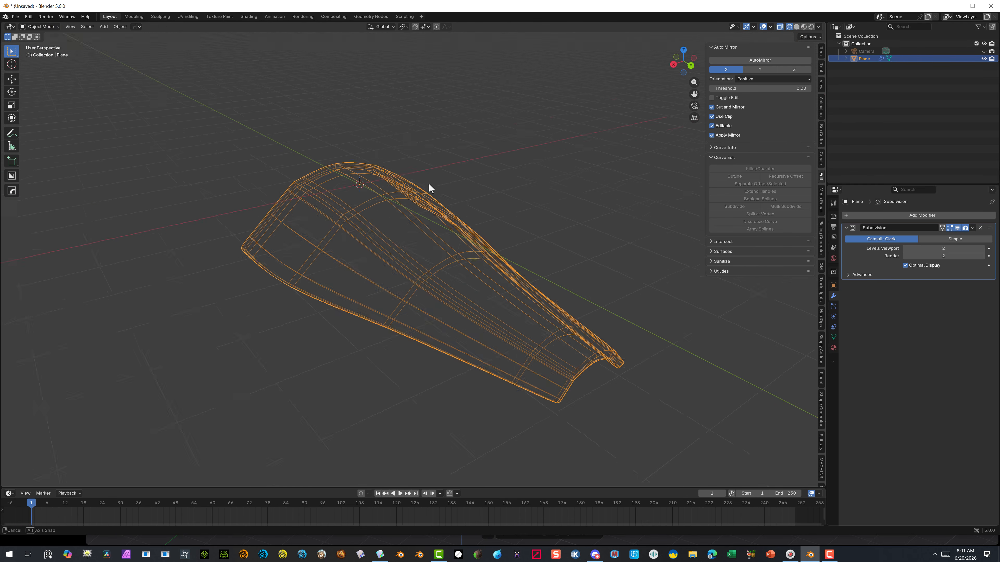
Show the subdivided shell in solid shading and examine its surface from several angles
middle_click_drag(428, 188, 478, 198)
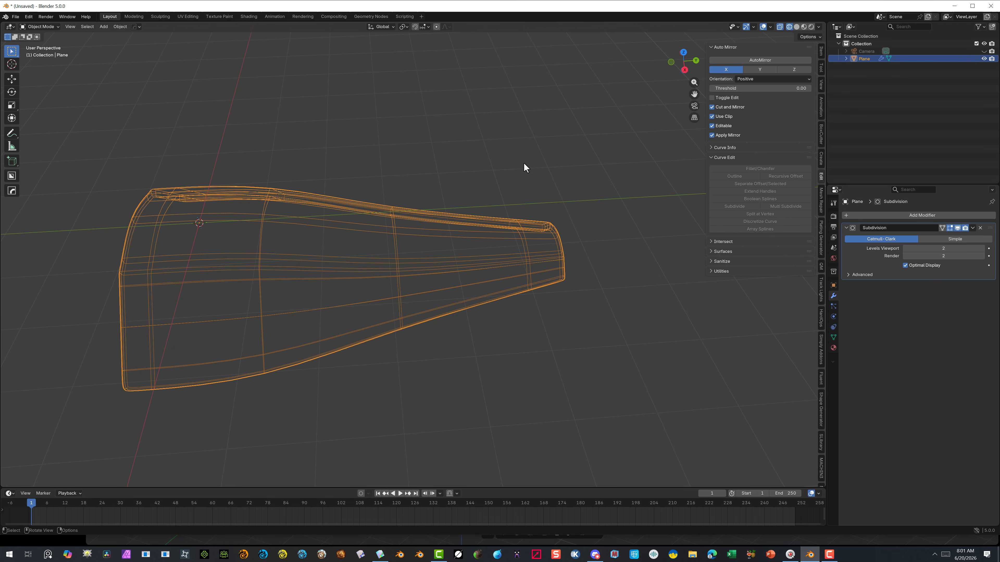
middle_click_drag(524, 163, 499, 157)
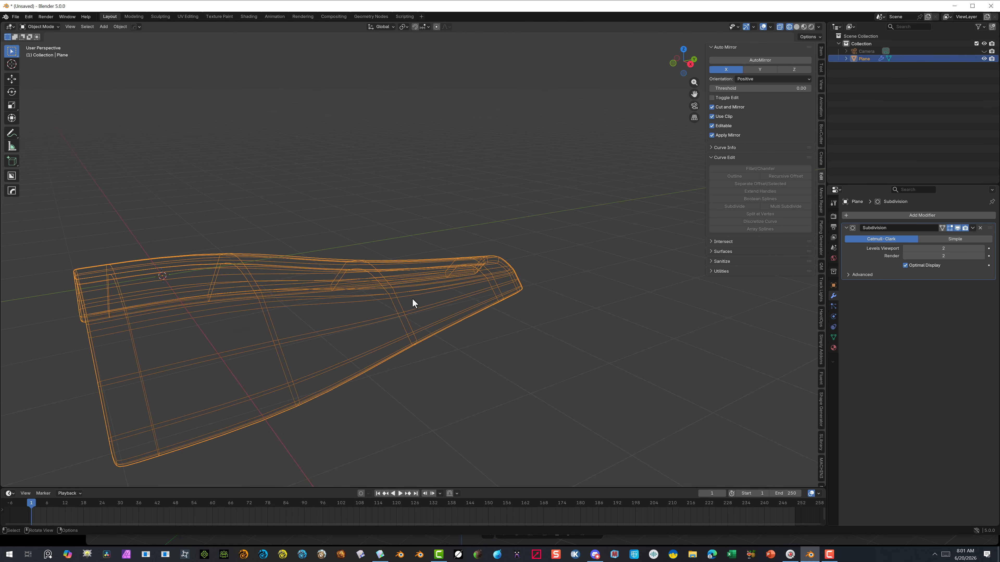
left_click(942, 228)
left_click(796, 27)
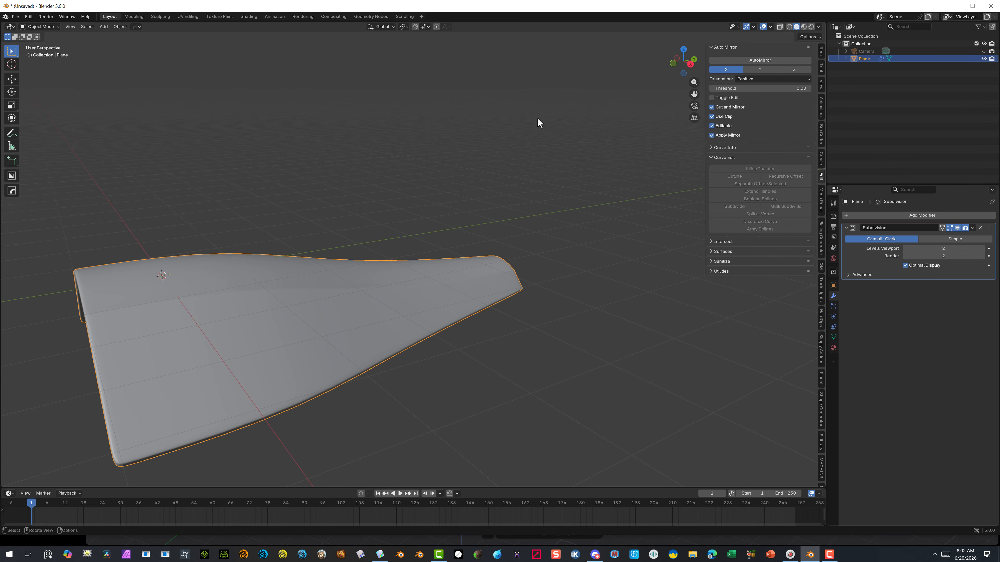
scroll(537, 118, "down", 2)
middle_click_drag(537, 118, 495, 158)
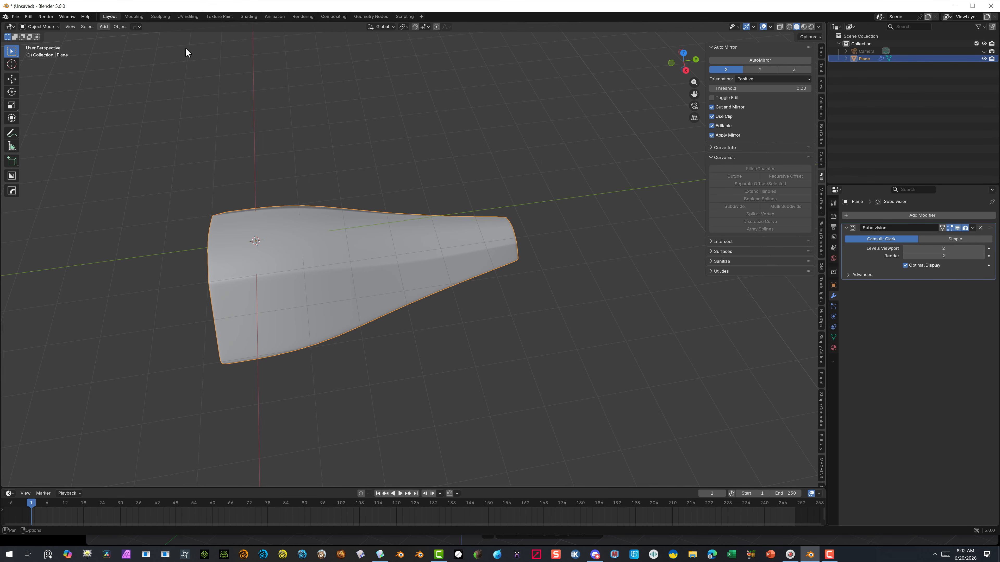
Apply the Subdivision modifier to examine the dense mesh in wireframe, and undo the modifier's application
left_click(972, 228)
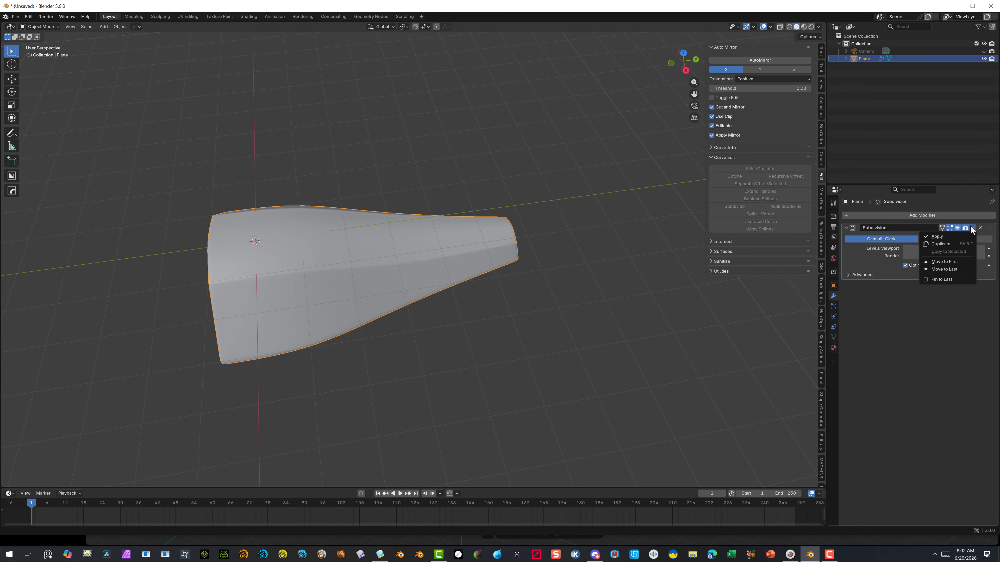
left_click(958, 235)
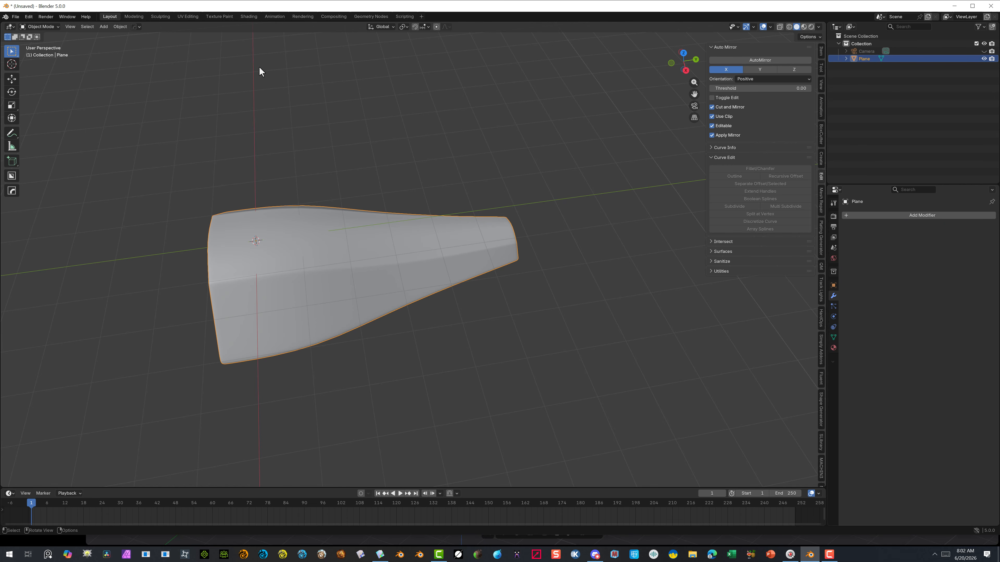
left_click(780, 28)
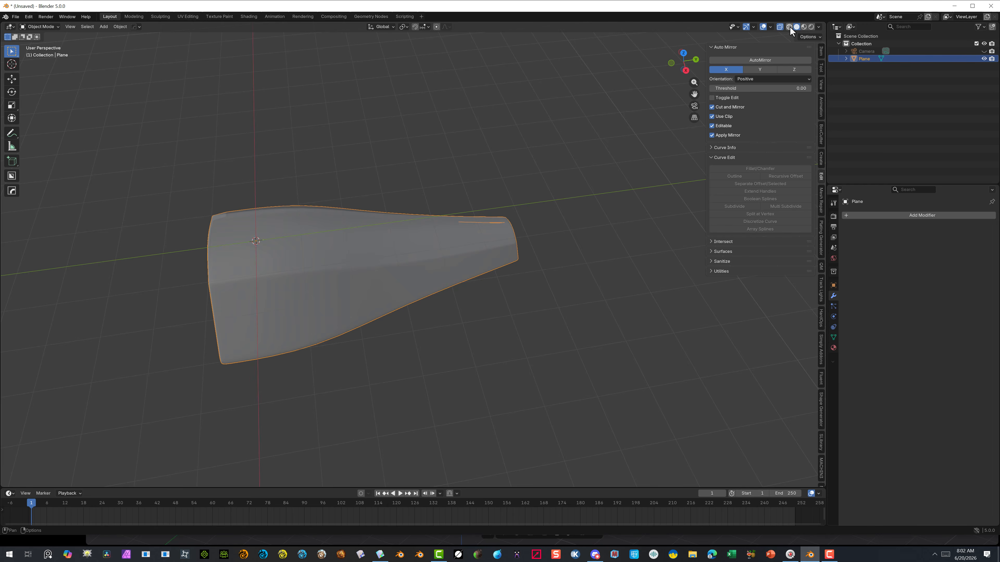
left_click(789, 27)
mouse_move(357, 154)
middle_mouse_down()
mouse_move(272, 177)
mouse_move(263, 134)
mouse_move(315, 121)
mouse_move(333, 134)
mouse_move(329, 154)
mouse_move(243, 179)
mouse_move(163, 156)
mouse_move(227, 163)
mouse_move(331, 104)
mouse_move(301, 185)
middle_mouse_up()
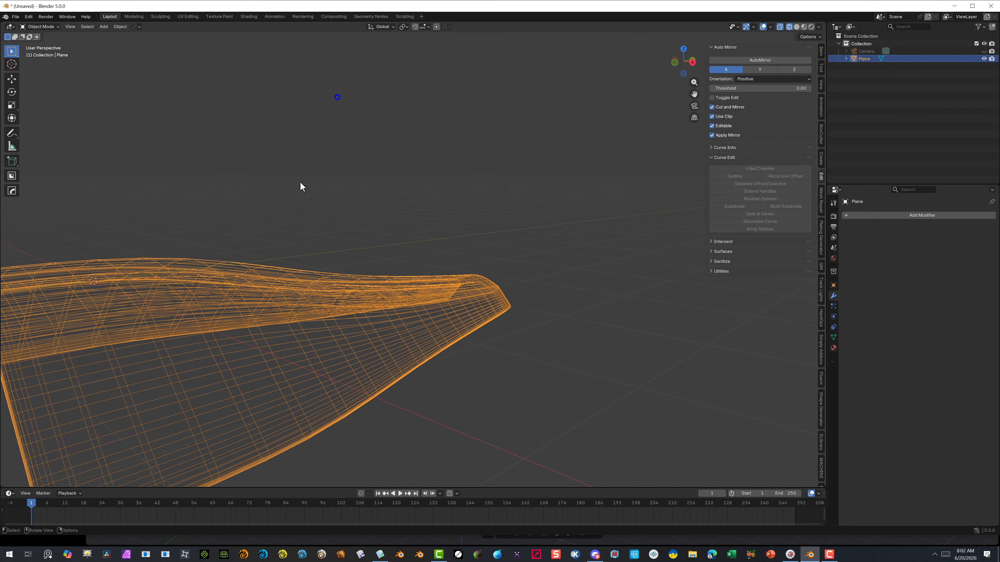
middle_click_drag(313, 351, 240, 334)
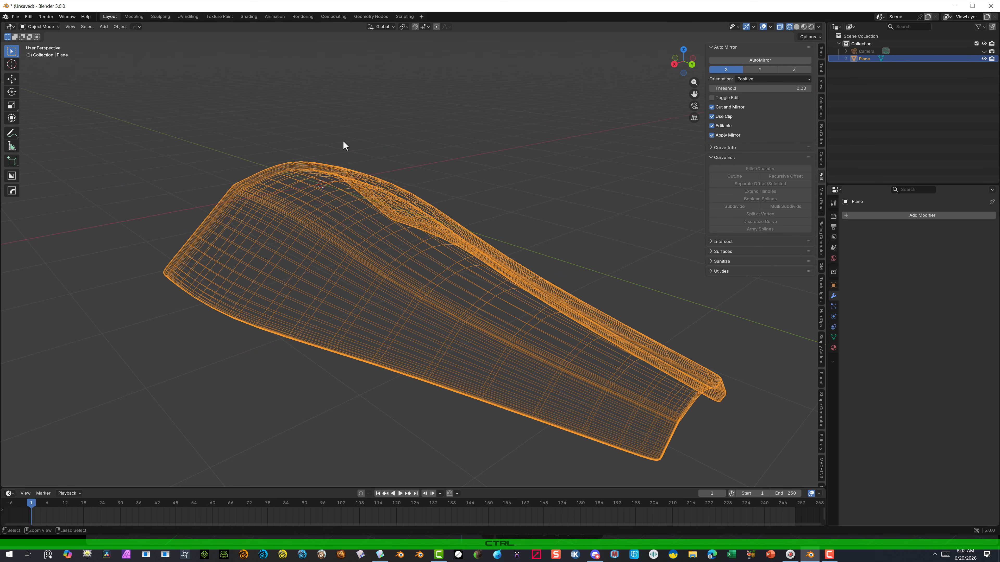
key("ctrl+z")
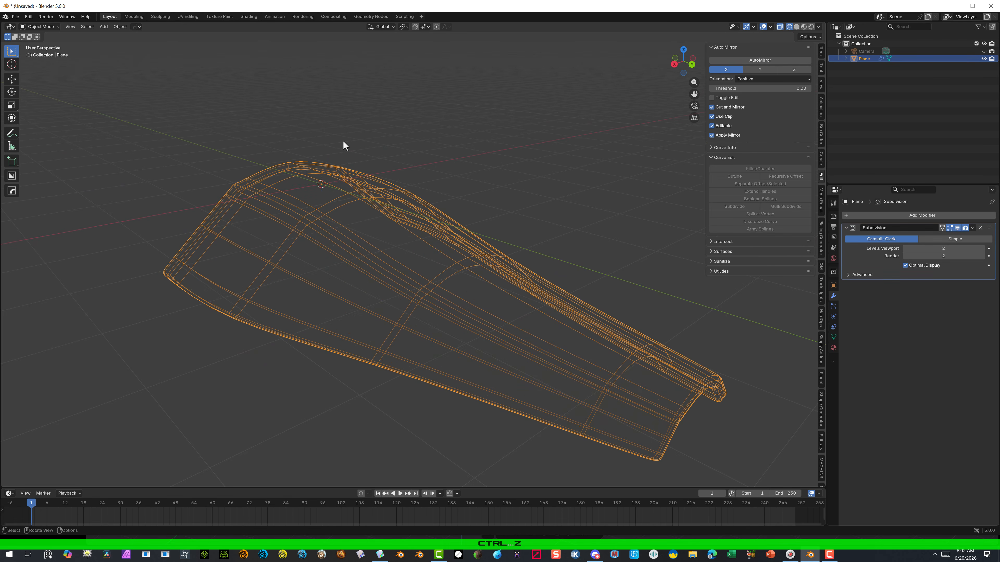
Set the Subdivision modifier's viewport and render levels to 1 and examine the coarser wireframe
left_click(905, 249)
left_click(905, 255)
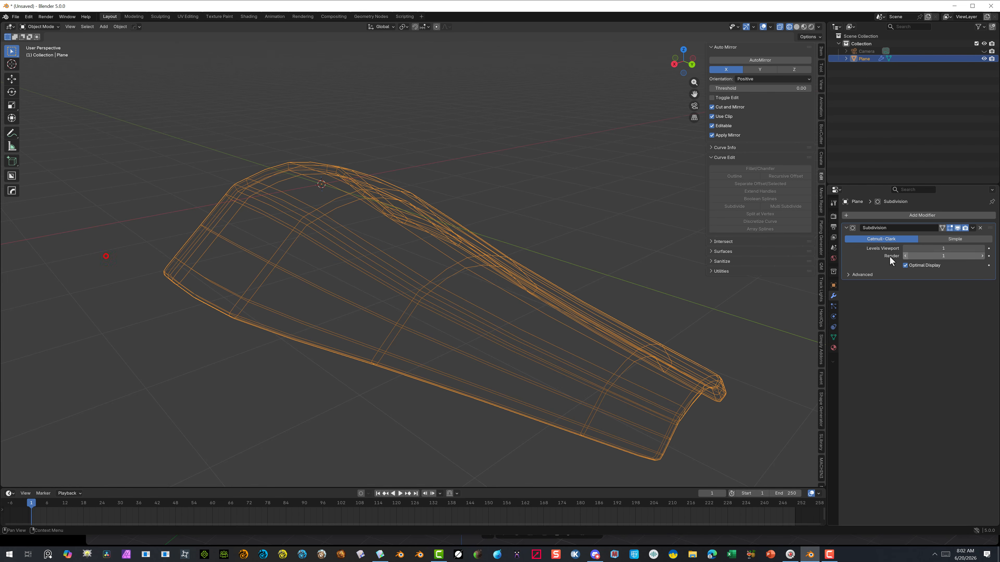
middle_click_drag(447, 136, 297, 189)
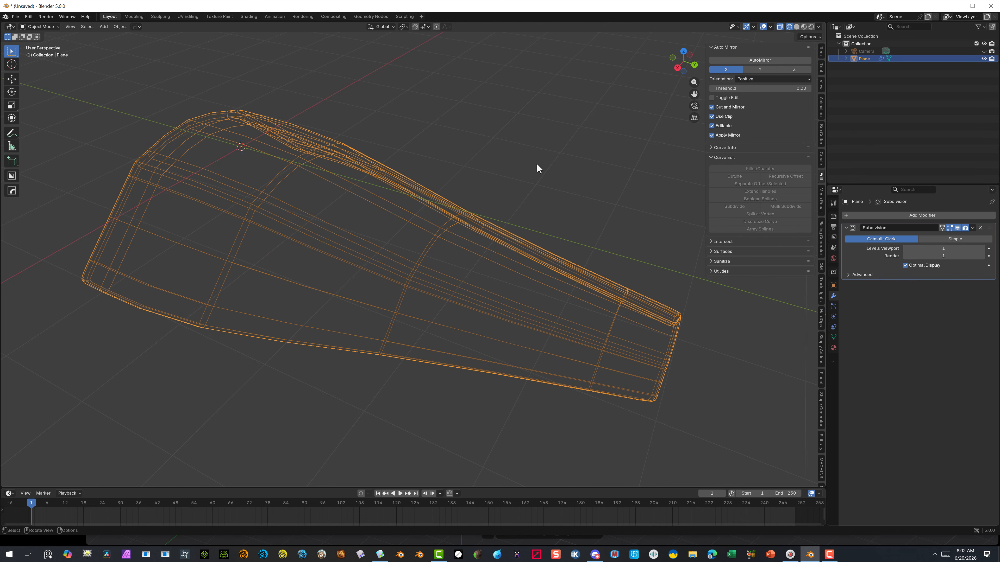
middle_click_drag(537, 163, 404, 200)
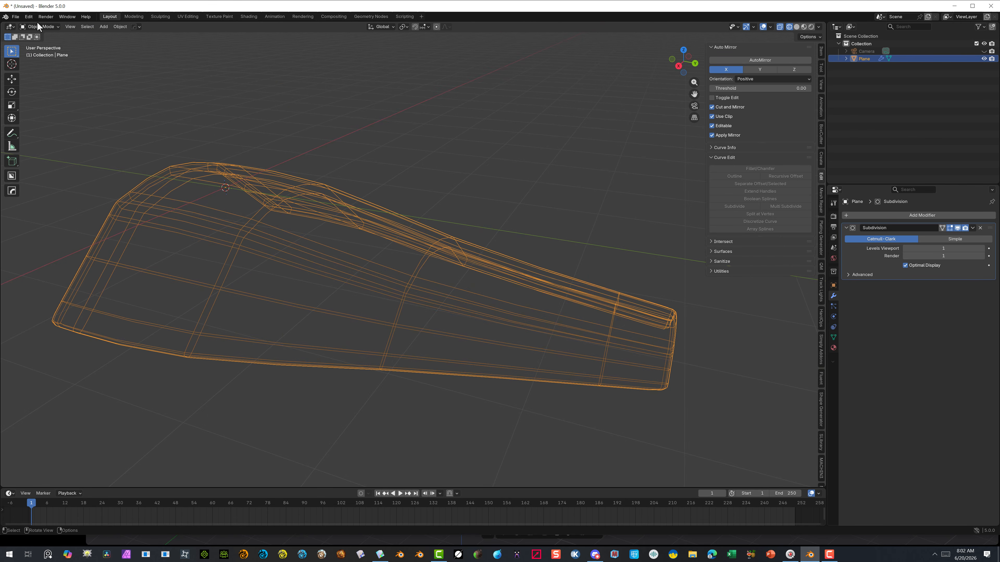
Remove the Subdivision modifier from the shell, leaving only the base mesh
left_click(366, 143)
left_click(281, 180)
left_click(978, 227)
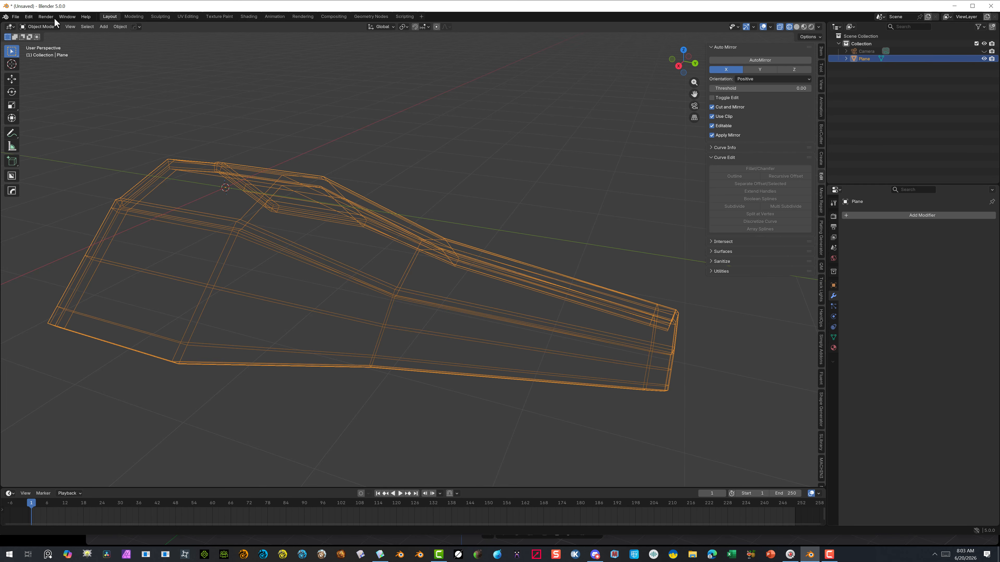
Start a Wavefront OBJ export to the Documents folder and name the file form3
left_click(15, 17)
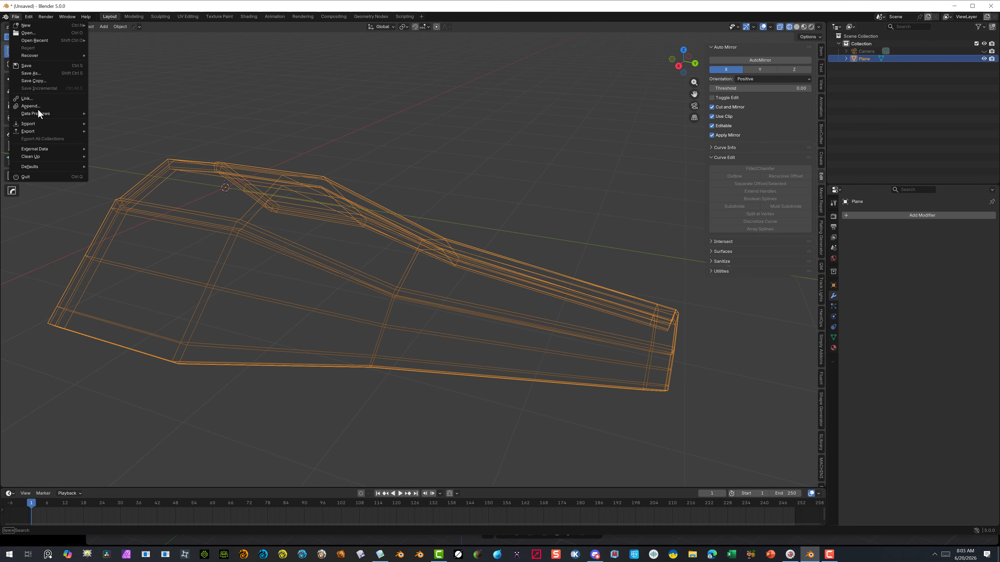
mouse_move(50, 131)
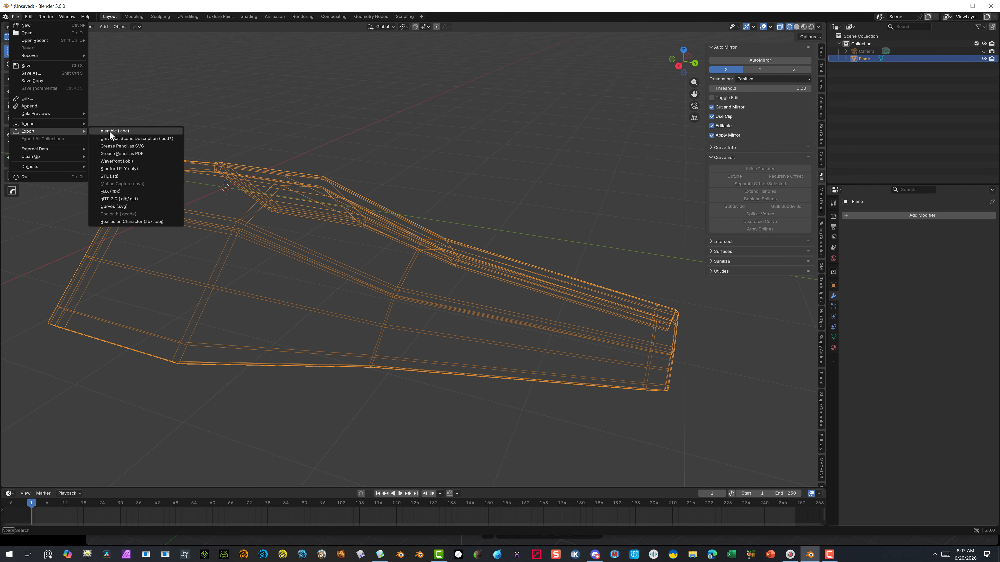
left_click(132, 161)
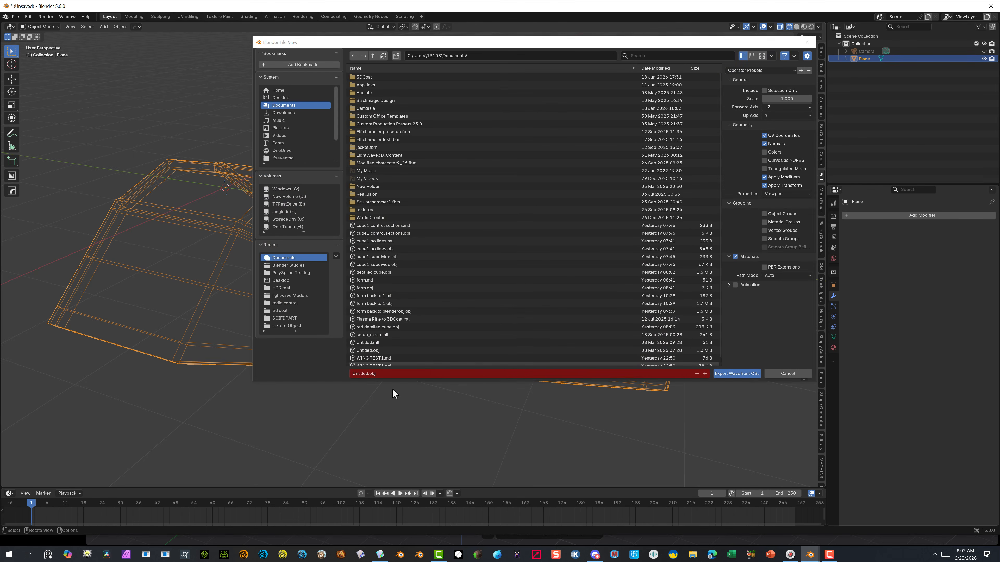
left_click(384, 375)
type("form")
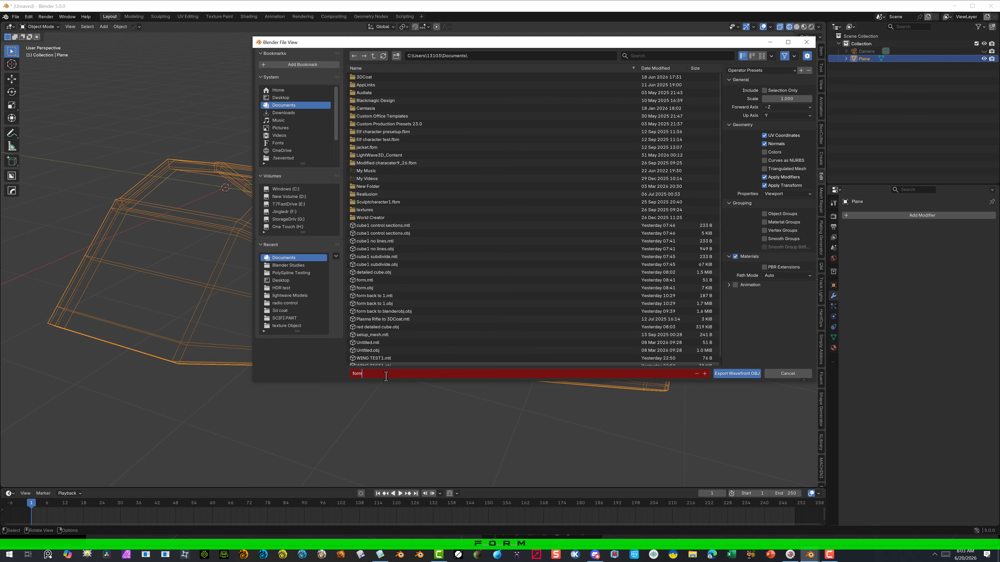
type("3")
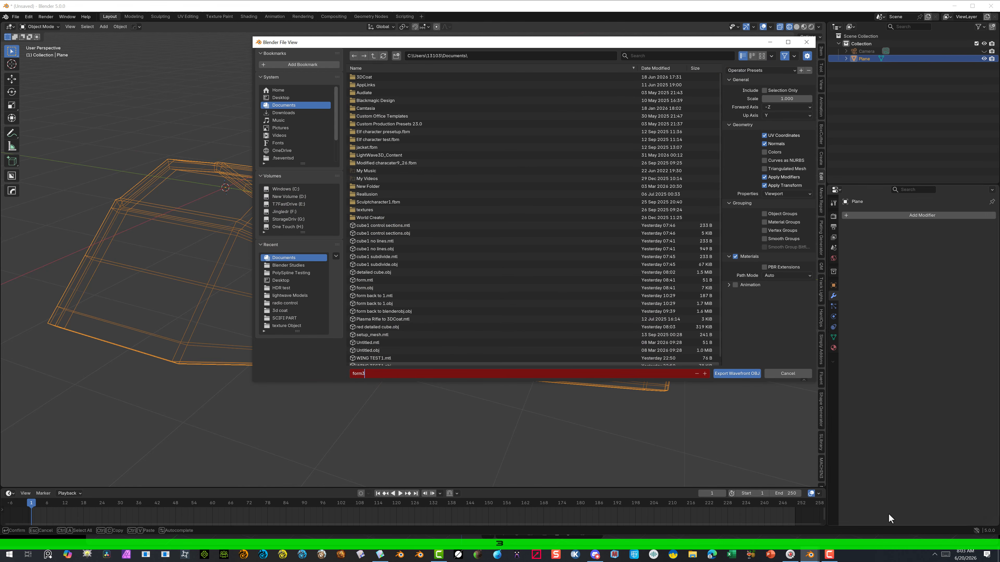
Set the export's up axis to Z, limit it to the selection only, and export the OBJ file
left_click(796, 114)
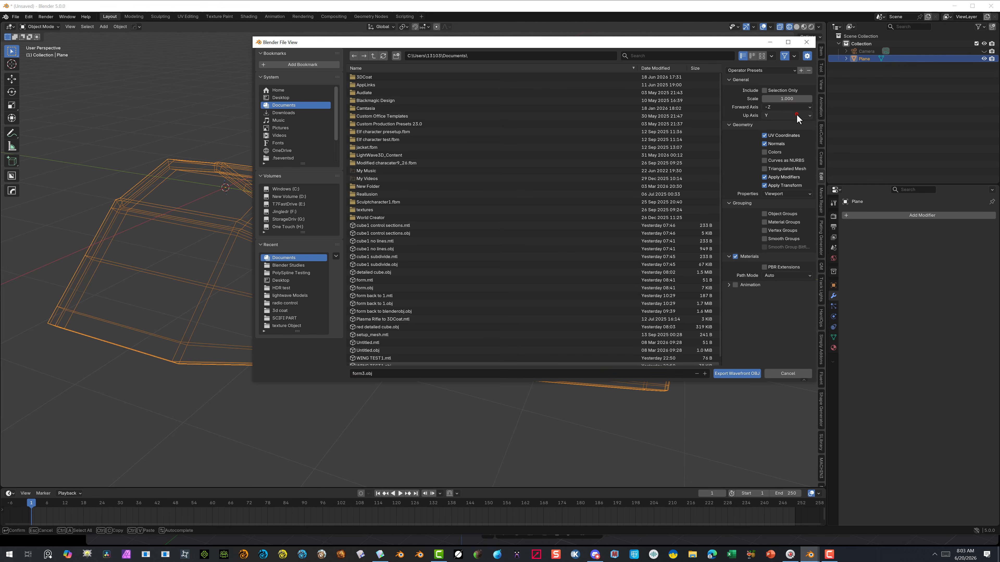
left_click(807, 114)
left_click(772, 136)
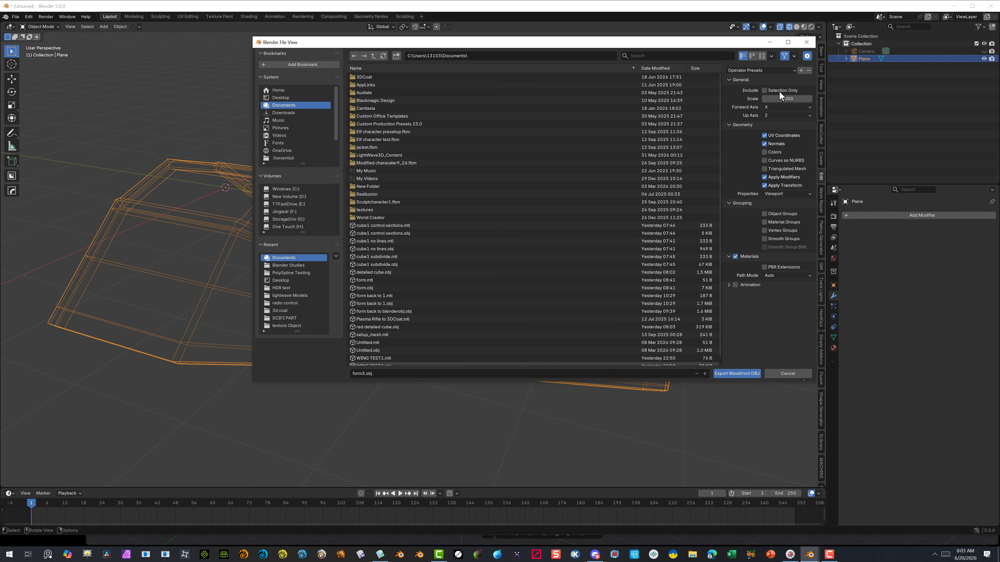
left_click(763, 90)
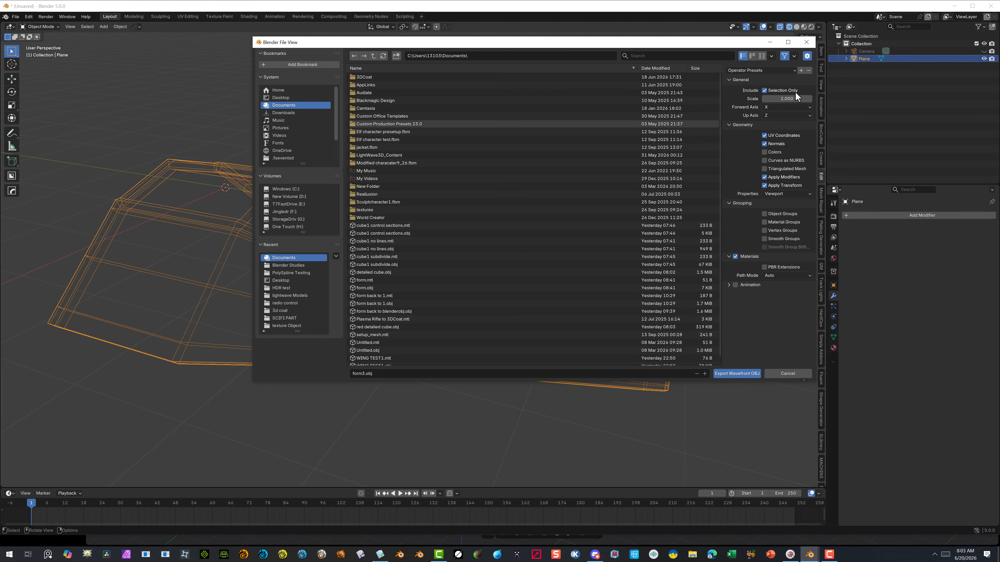
left_click(734, 374)
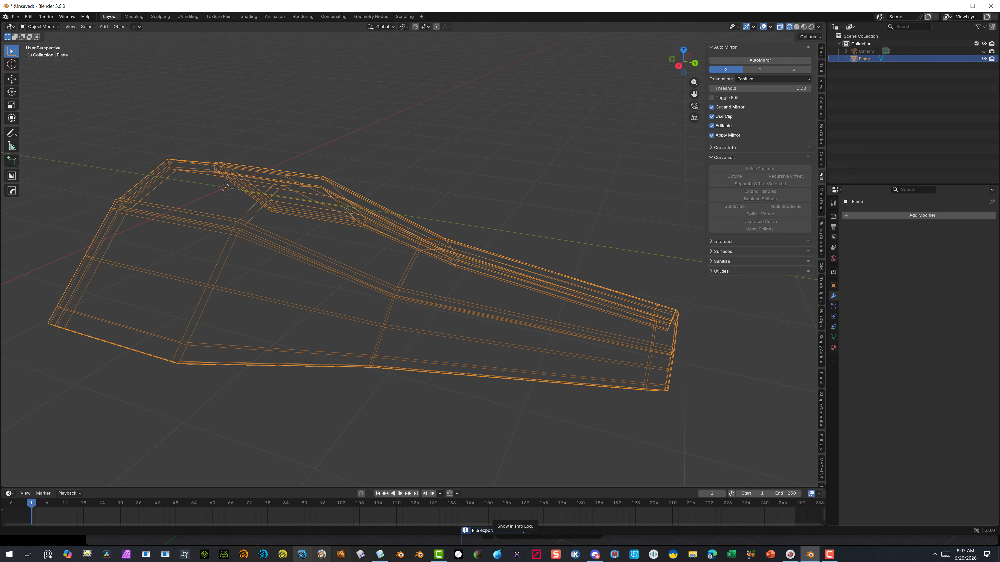
Switch to Plasticity and import form3.obj from the Documents folder with feet as the unit
left_click(380, 554)
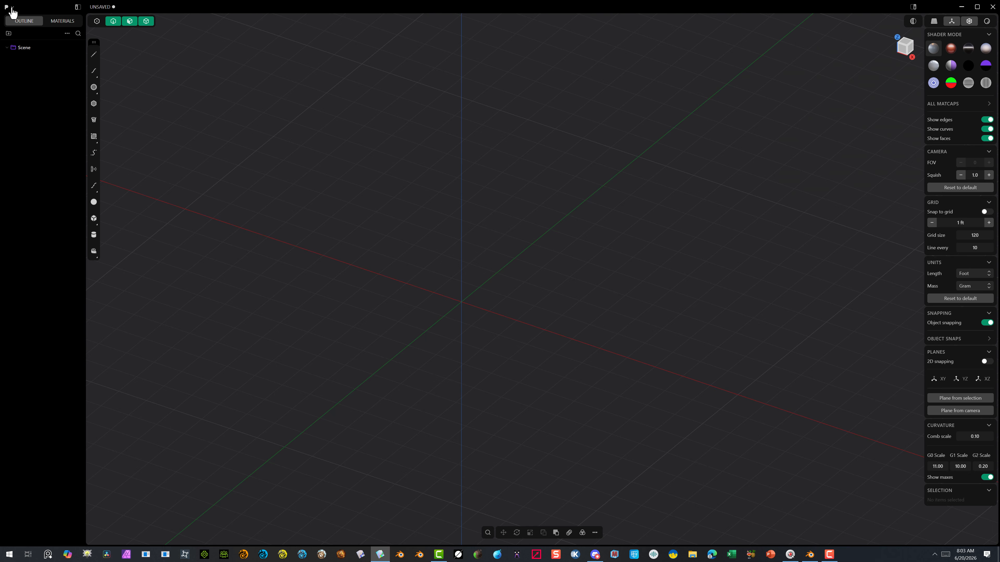
left_click(8, 7)
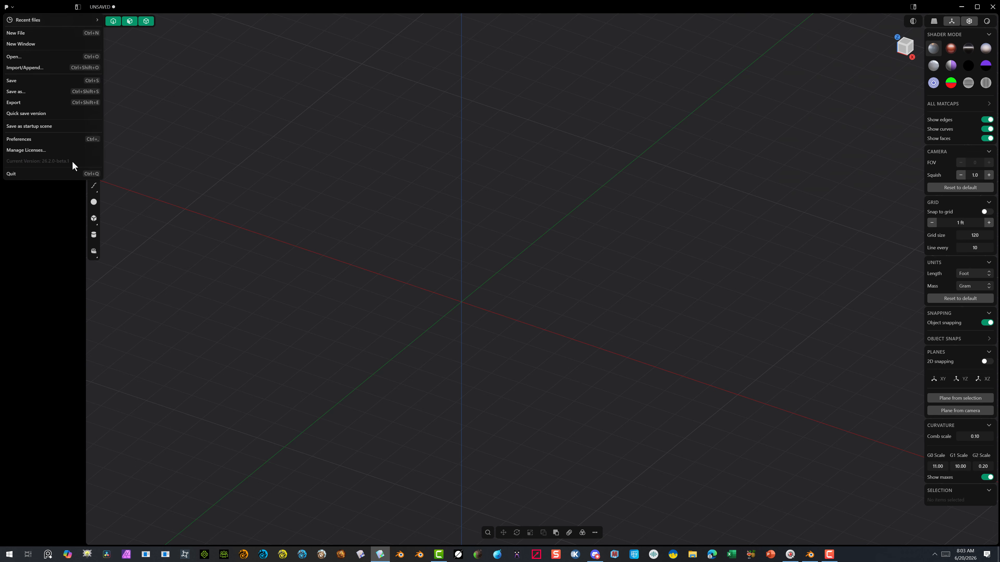
scroll(511, 228, "up", 2)
left_click(33, 68)
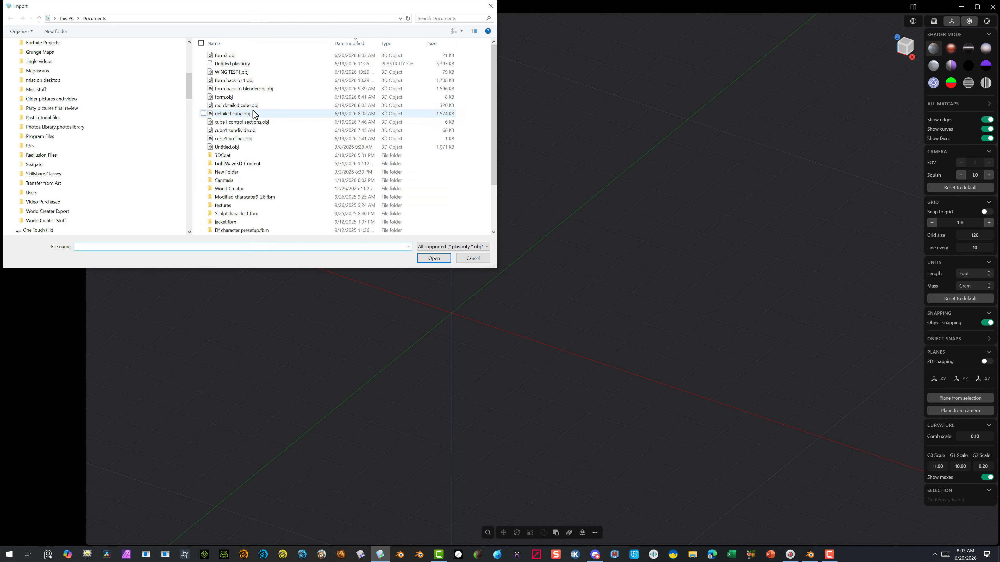
left_click(240, 58)
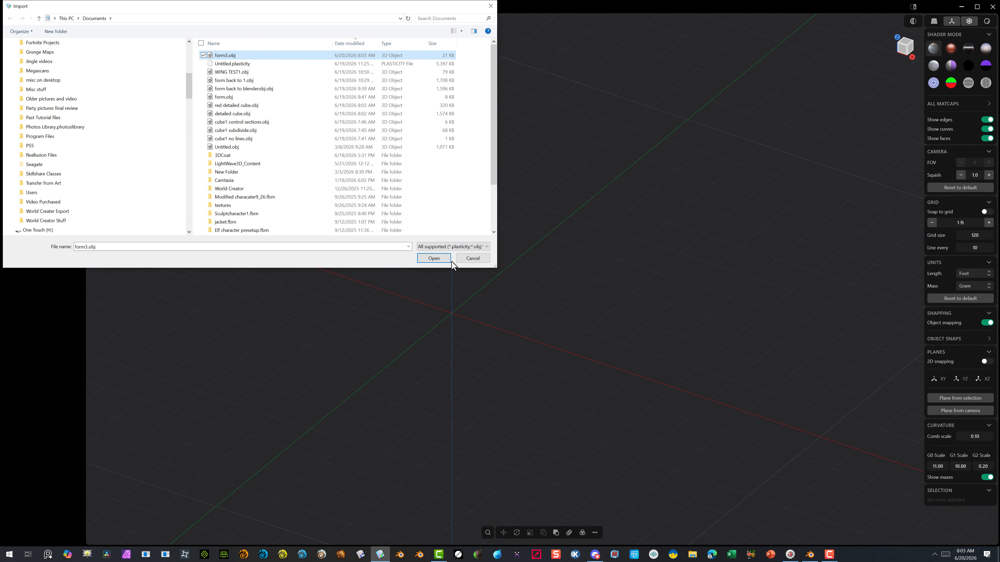
left_click(437, 259)
middle_click_drag(574, 376, 661, 410)
scroll(693, 437, "up", 4)
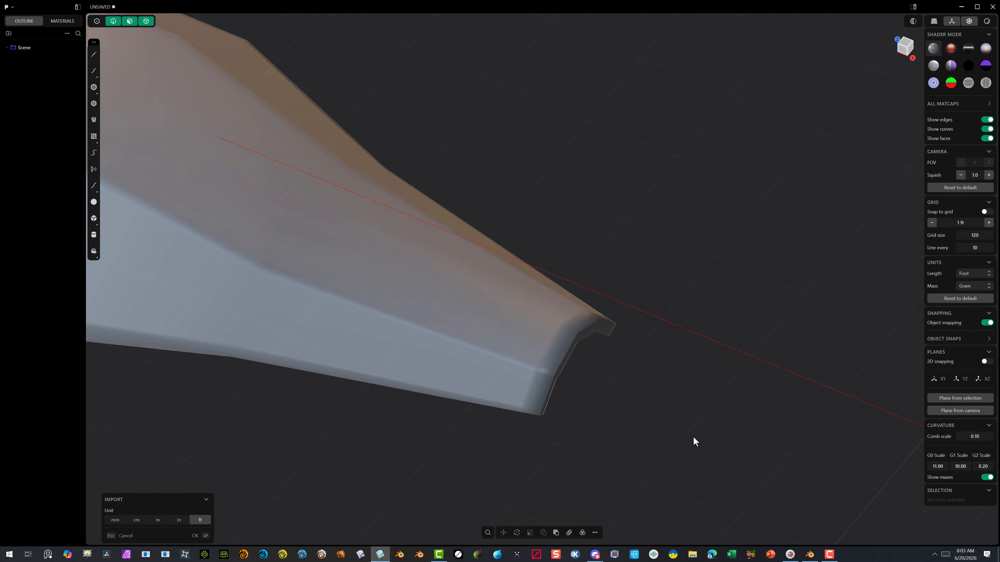
scroll(541, 422, "down", 3)
middle_click_drag(445, 414, 538, 340, "shift")
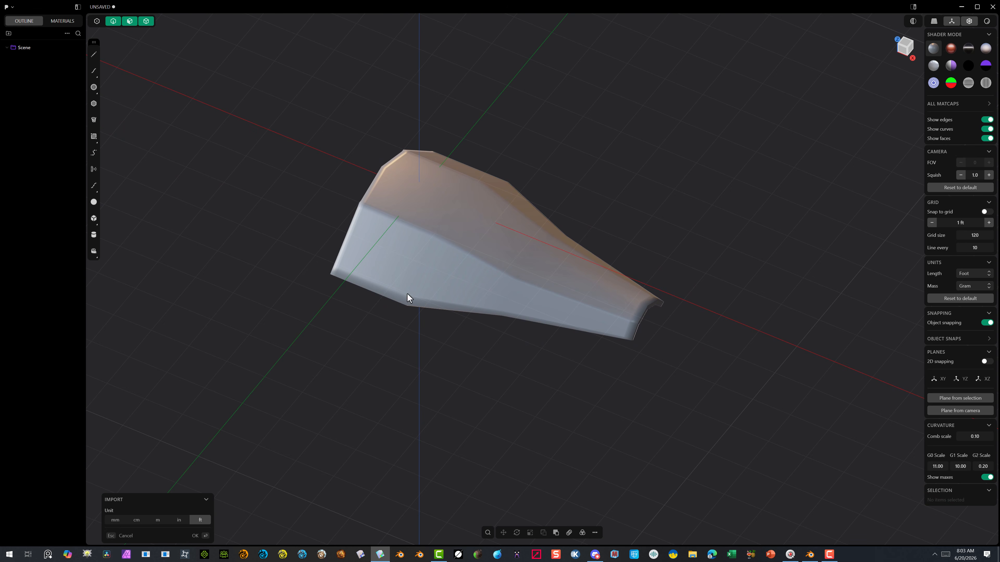
left_click(197, 536)
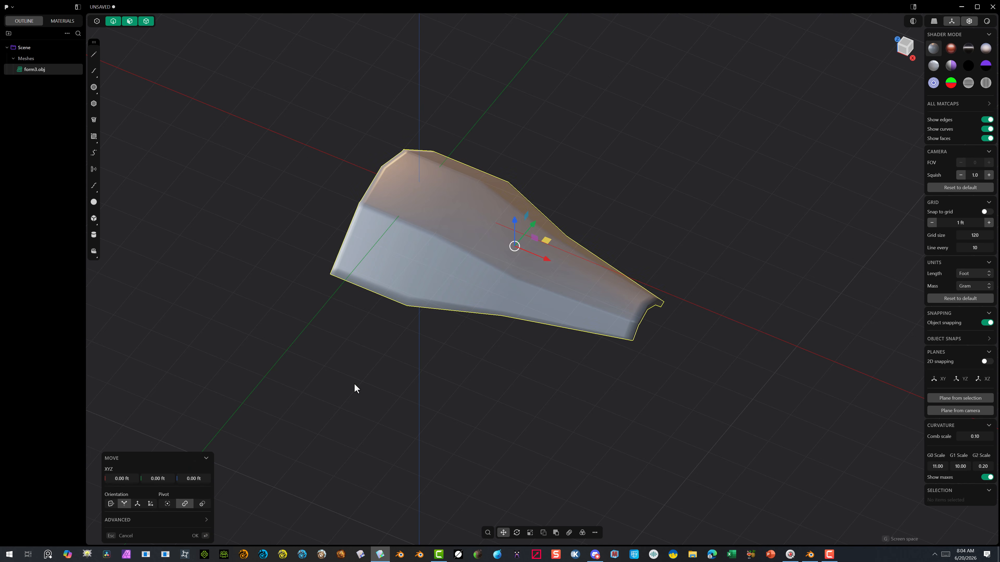
Try moving the imported mesh with the move gizmo, and undo the move
left_click_drag(537, 256, 517, 327)
key("ctrl+z")
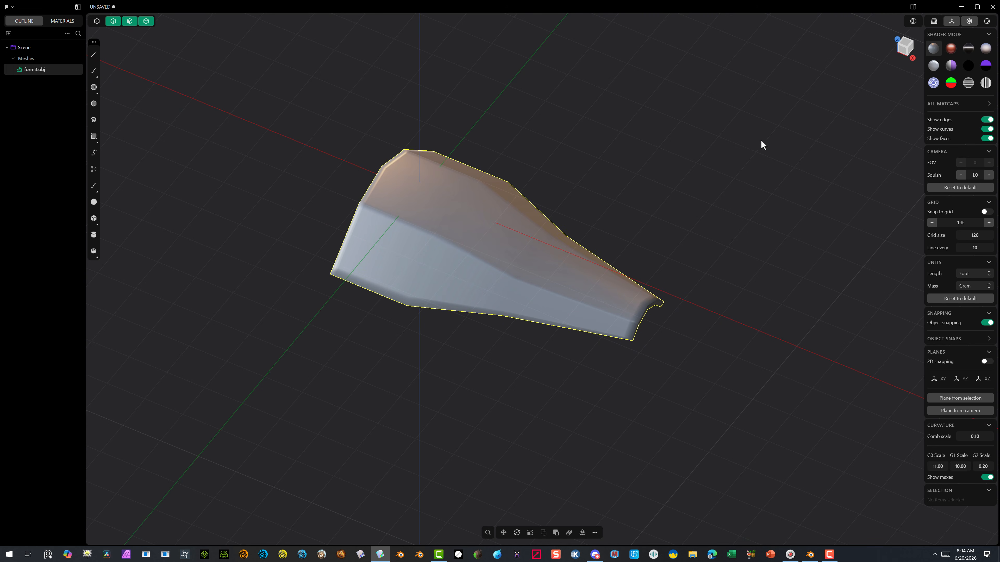
Convert the imported form3.obj mesh into a smooth solid with Polyspline, leaving Merge patches on, after checking the preview from several sides
key("f")
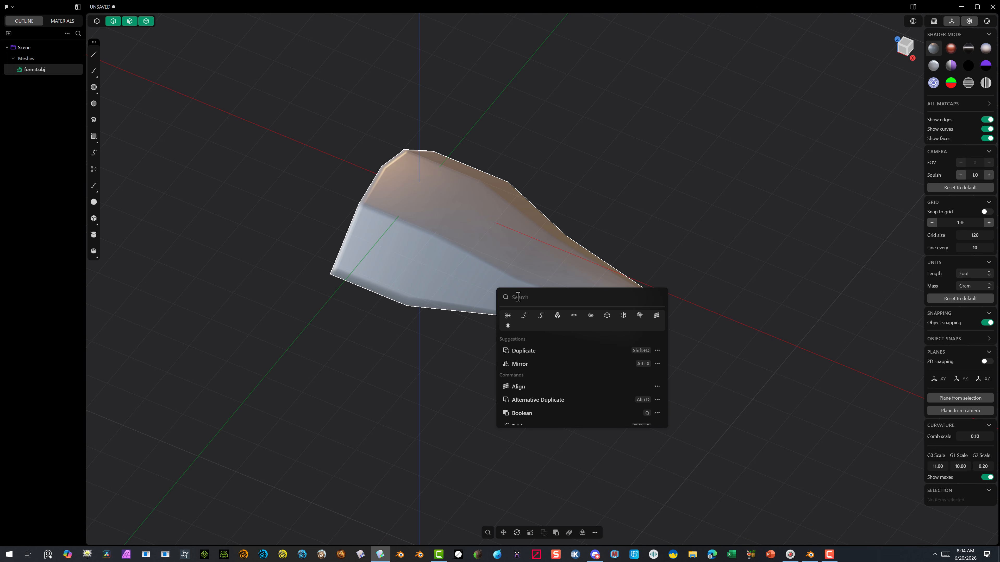
left_click(508, 327)
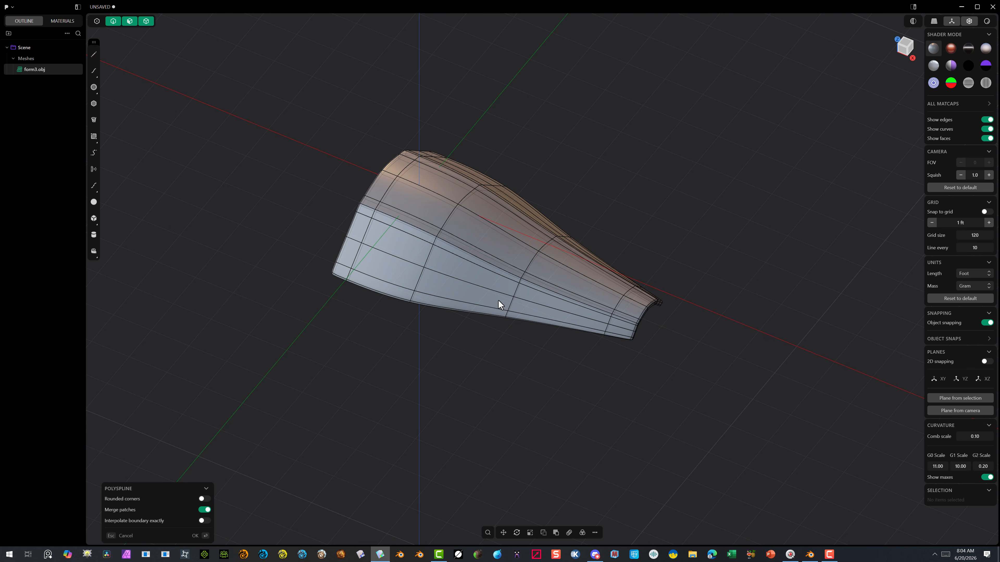
middle_click_drag(498, 301, 581, 280)
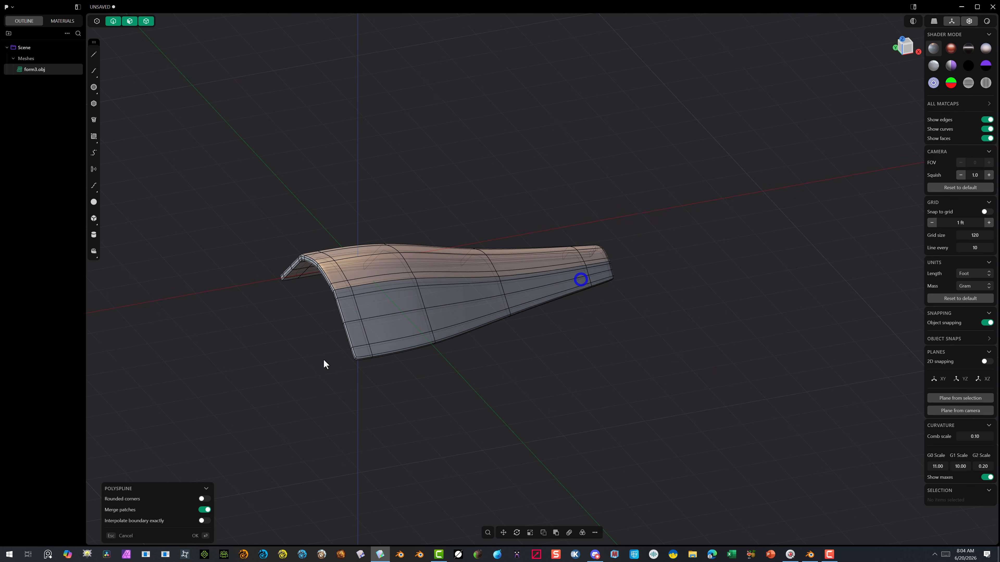
scroll(324, 363, "up", 15)
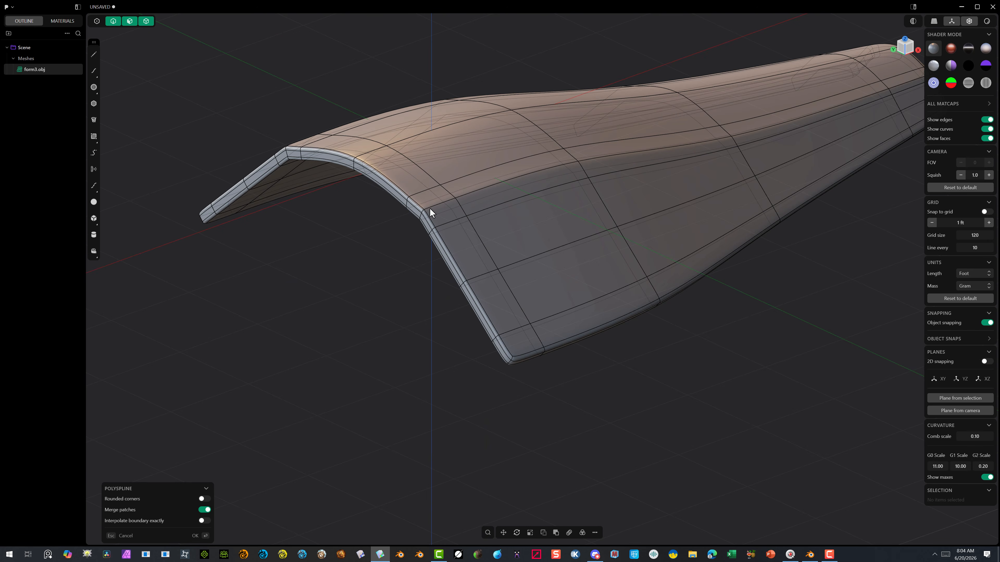
mouse_move(429, 208)
middle_mouse_down()
mouse_move(549, 156)
mouse_move(618, 145)
mouse_move(502, 170)
mouse_move(441, 137)
mouse_move(473, 149)
middle_mouse_up()
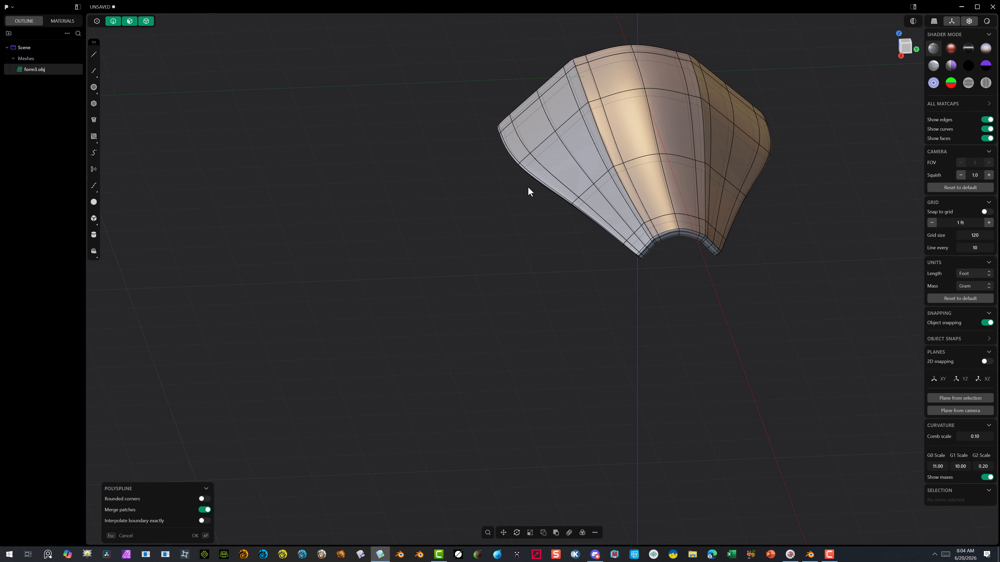
middle_click_drag(528, 192, 659, 178)
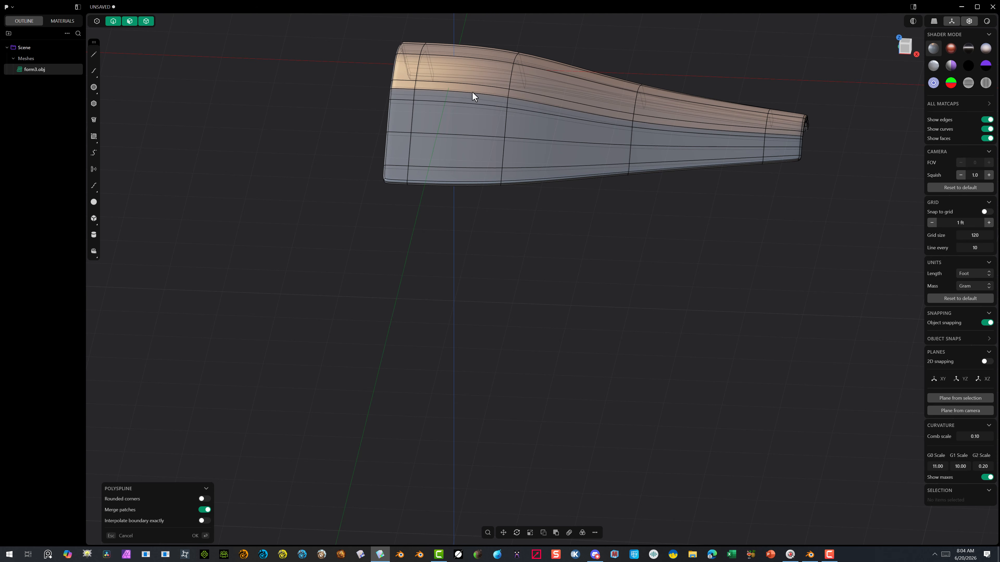
middle_click_drag(668, 67, 627, 123, "shift")
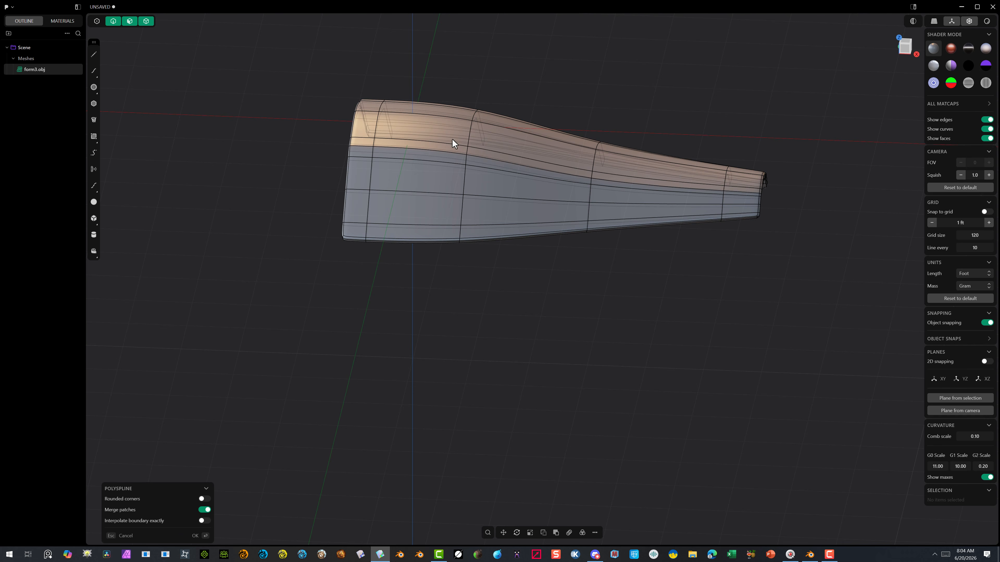
middle_click_drag(512, 93, 513, 123)
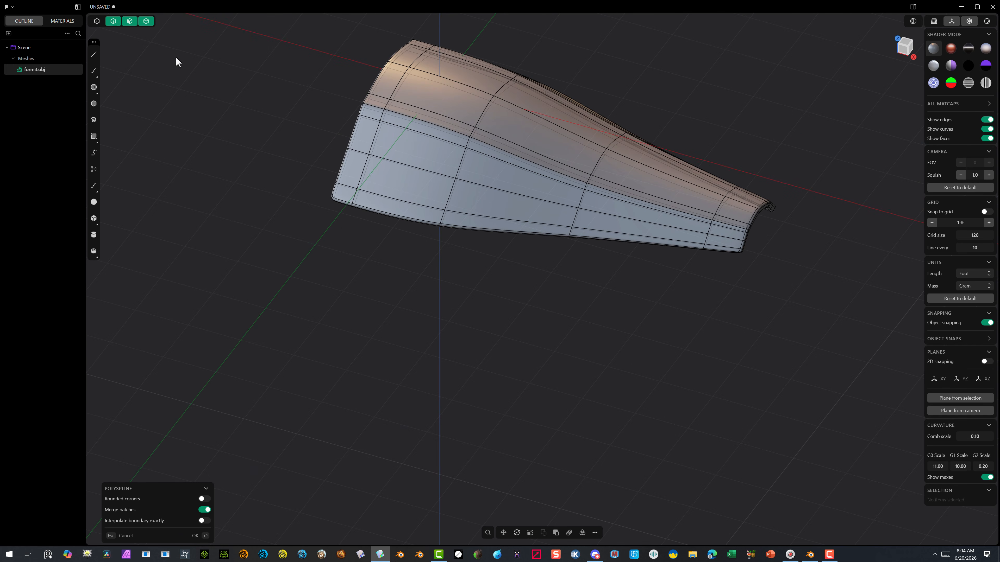
scroll(387, 96, "up", 5)
scroll(368, 98, "down", 3)
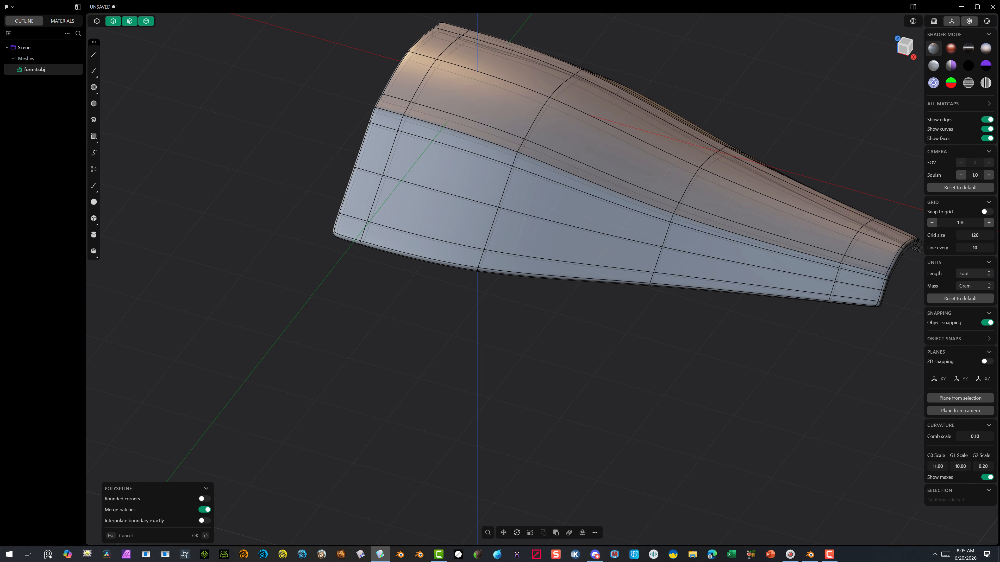
left_click(195, 536)
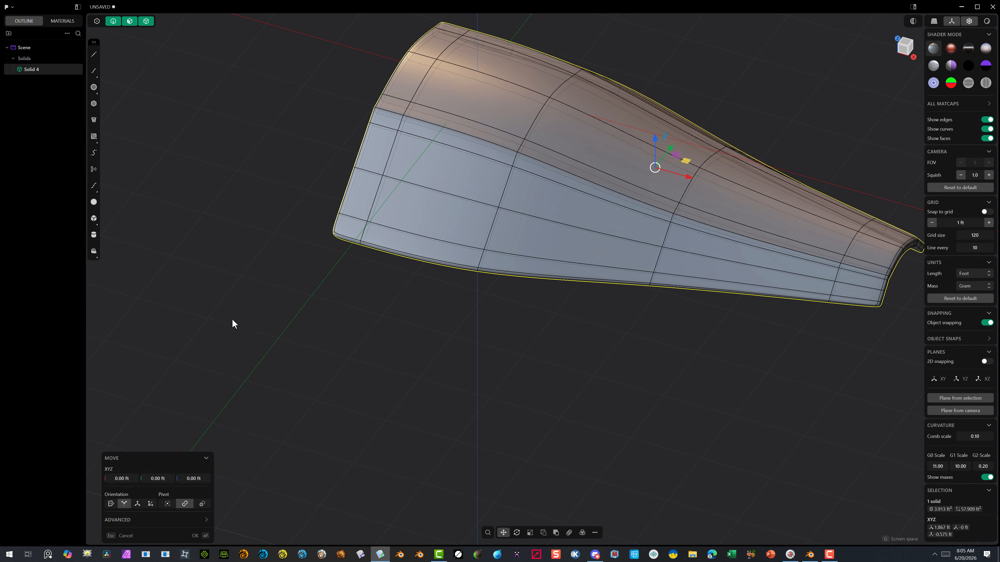
Select the converted solid and turn off the edge display to inspect its smooth shading
left_click(232, 320)
scroll(342, 234, "up", 3)
scroll(396, 183, "down", 5)
left_click(559, 111)
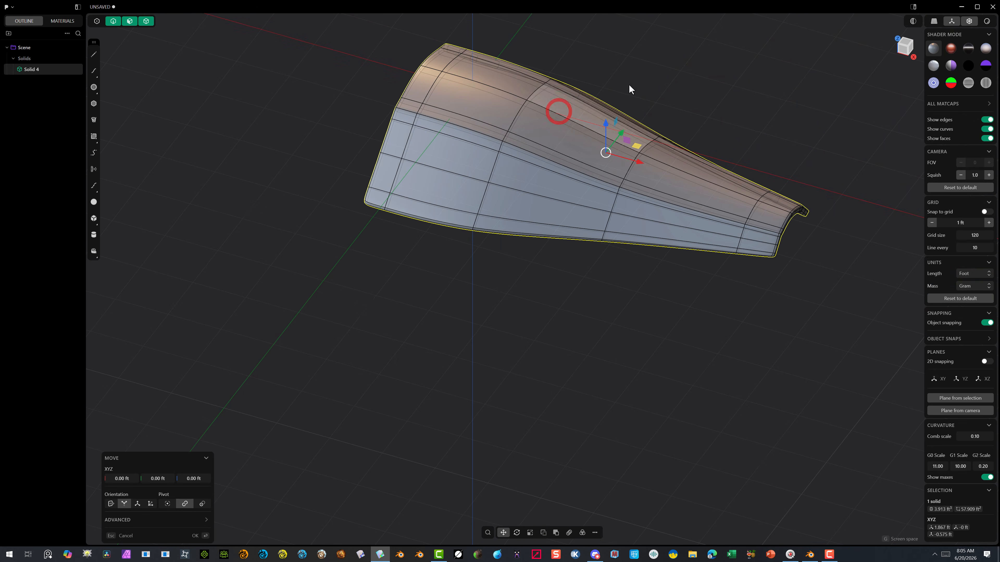
left_click(987, 119)
middle_click_drag(472, 191, 394, 258)
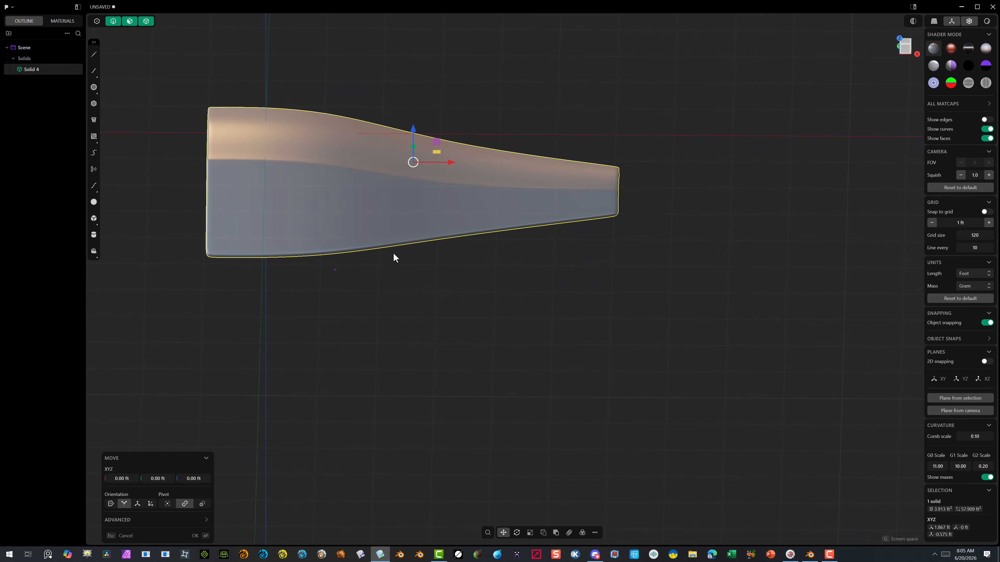
Sketch a rectangle about 1.3 by 0.4 ft in the top view, just outside the shell near its wide end
left_click(901, 52)
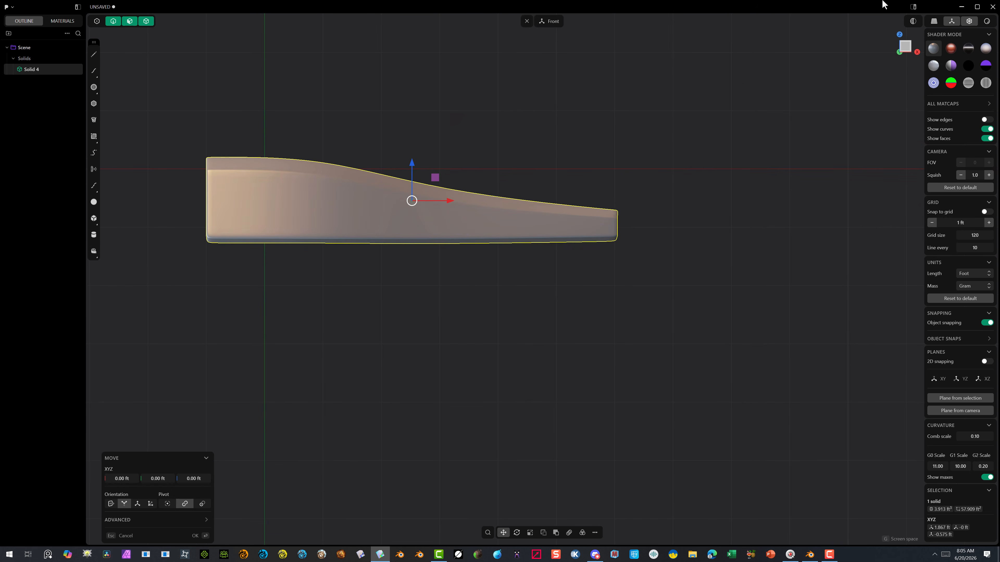
left_click(900, 35)
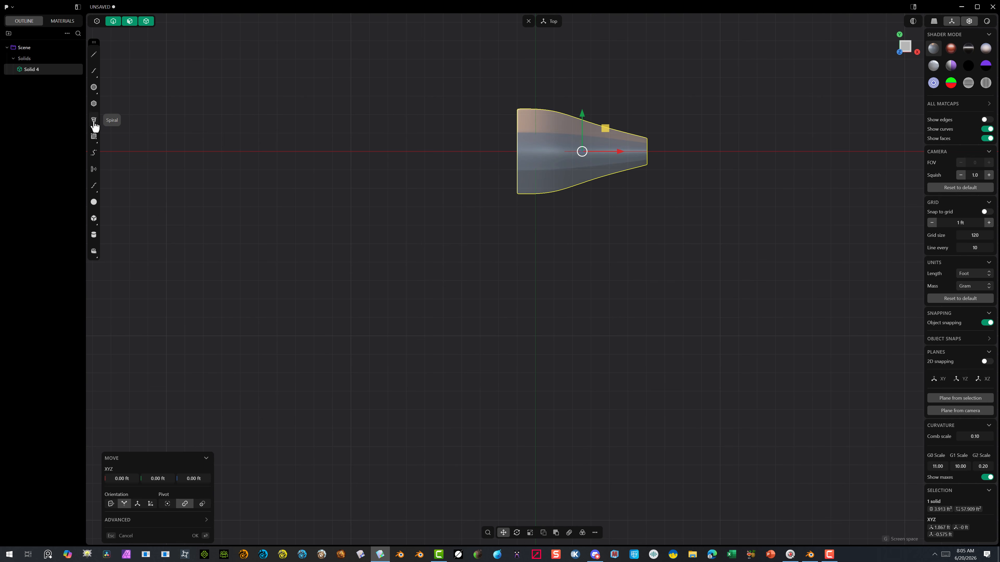
left_click(93, 137)
scroll(578, 211, "up", 5)
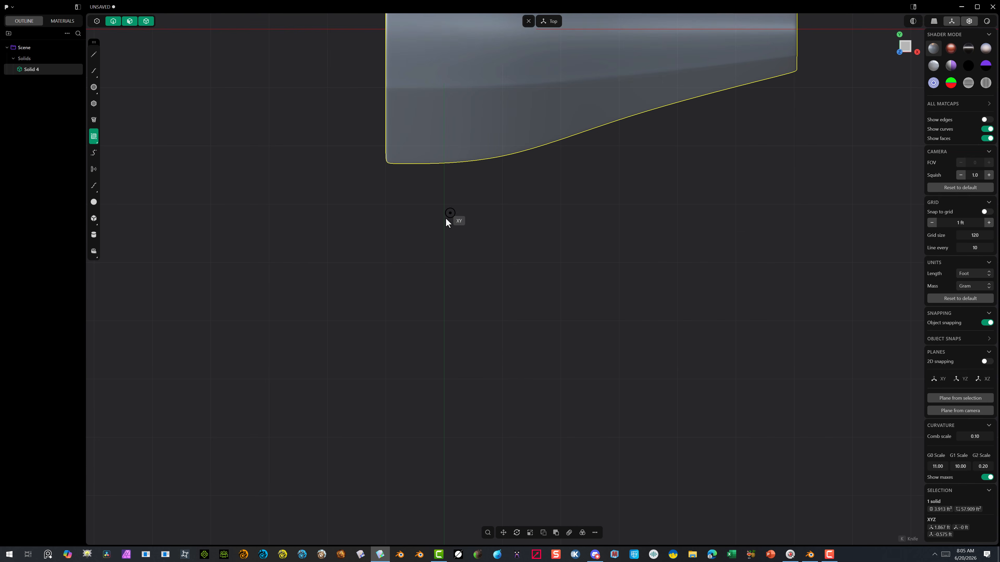
left_click(480, 236)
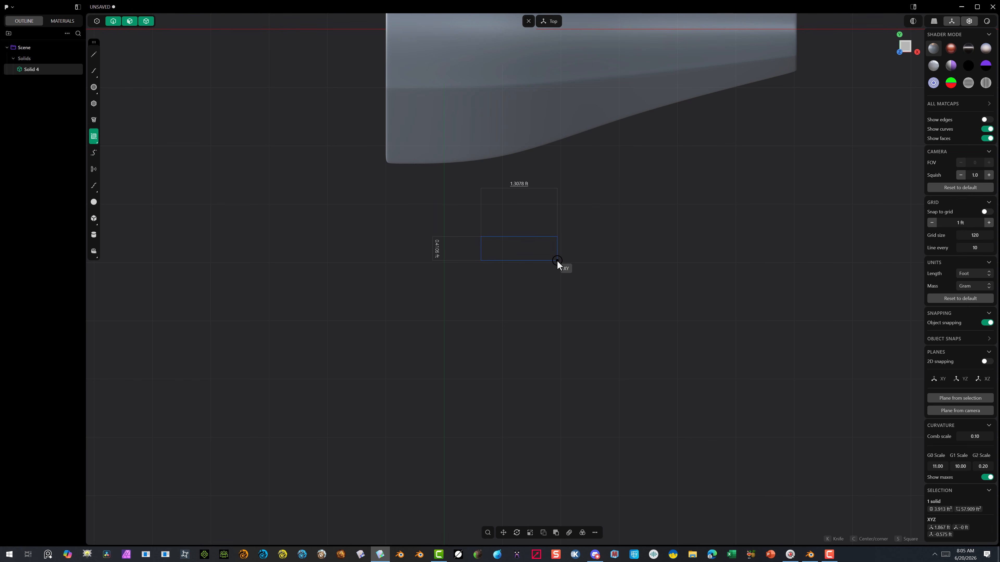
left_click(556, 260)
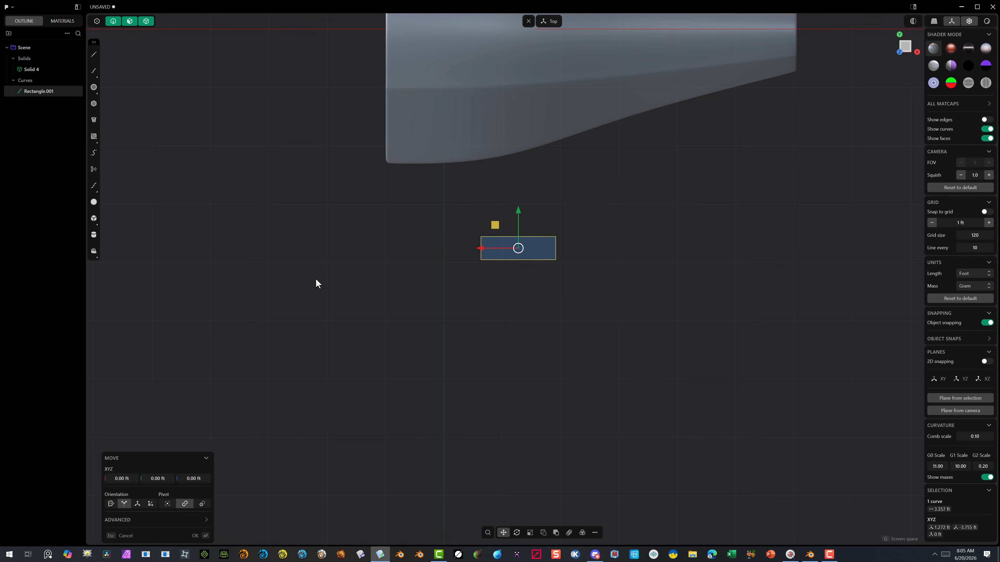
left_click(197, 535)
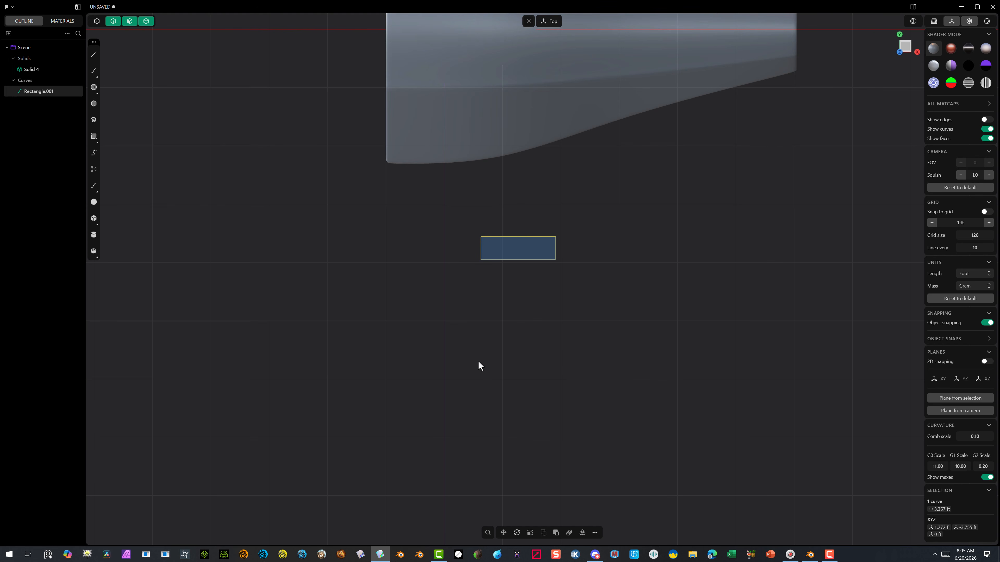
Fillet all four corner points of the rectangle with a radius of about 0.049 ft
left_click(96, 21)
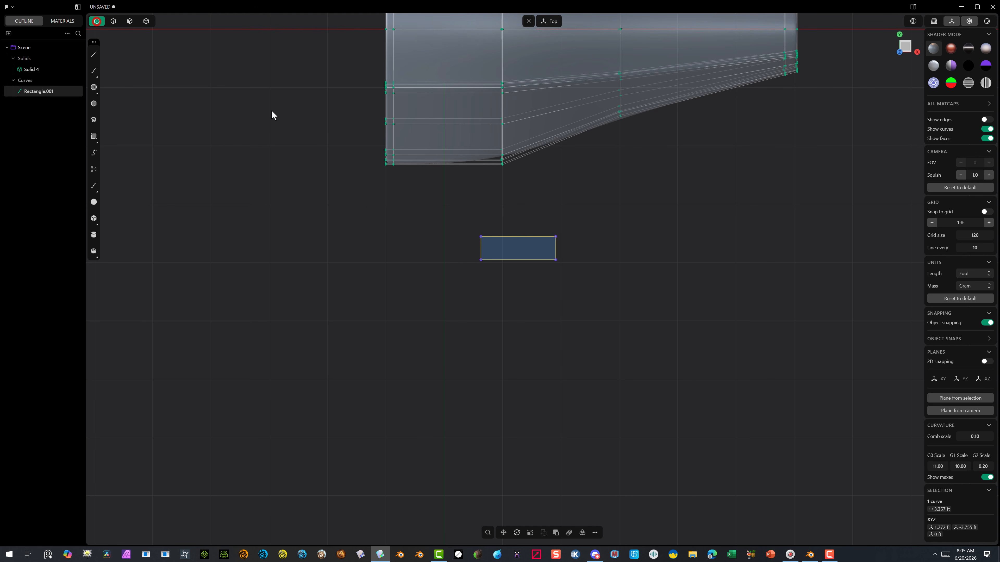
left_click(384, 208)
left_click_drag(463, 216, 594, 280)
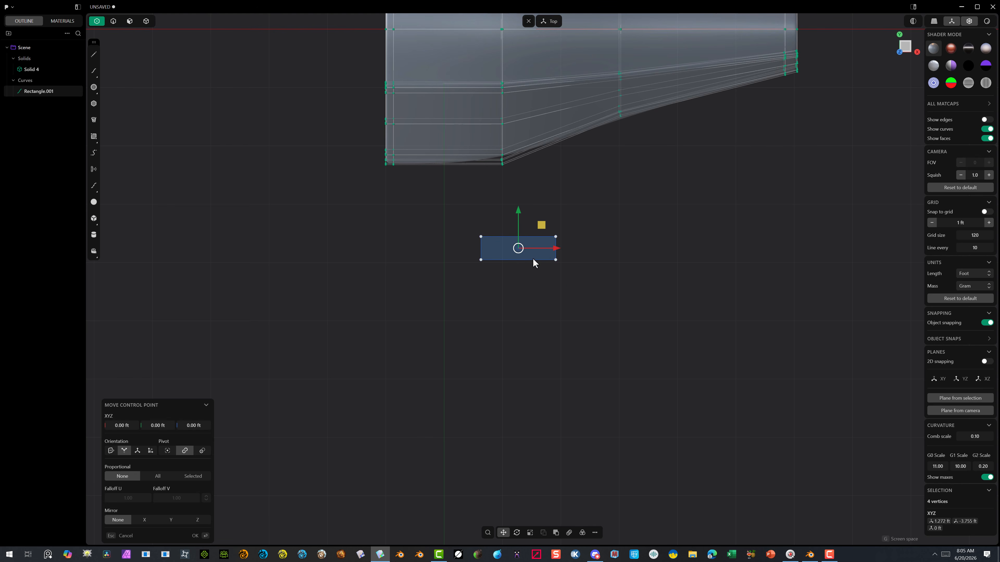
scroll(532, 263, "up", 3)
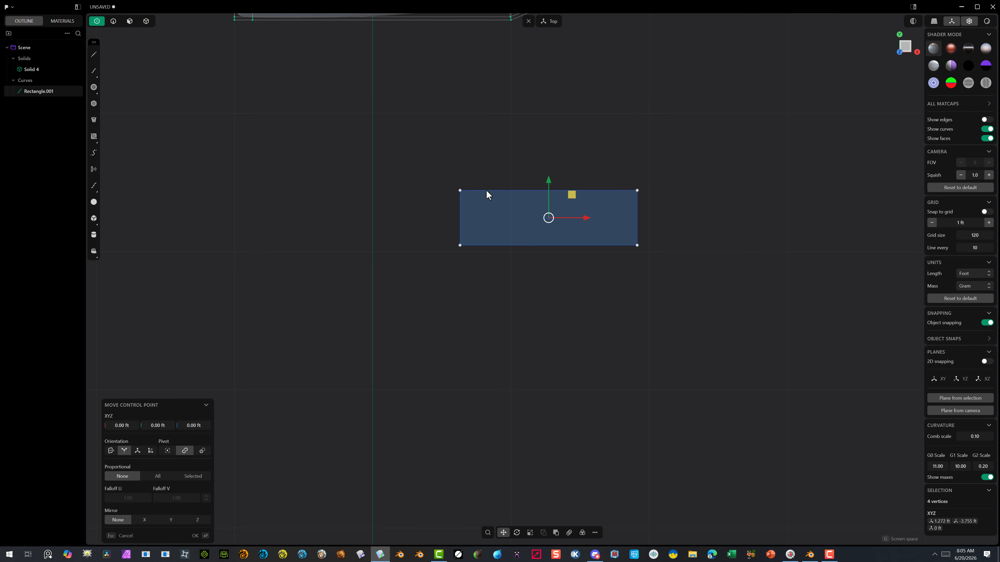
key("f")
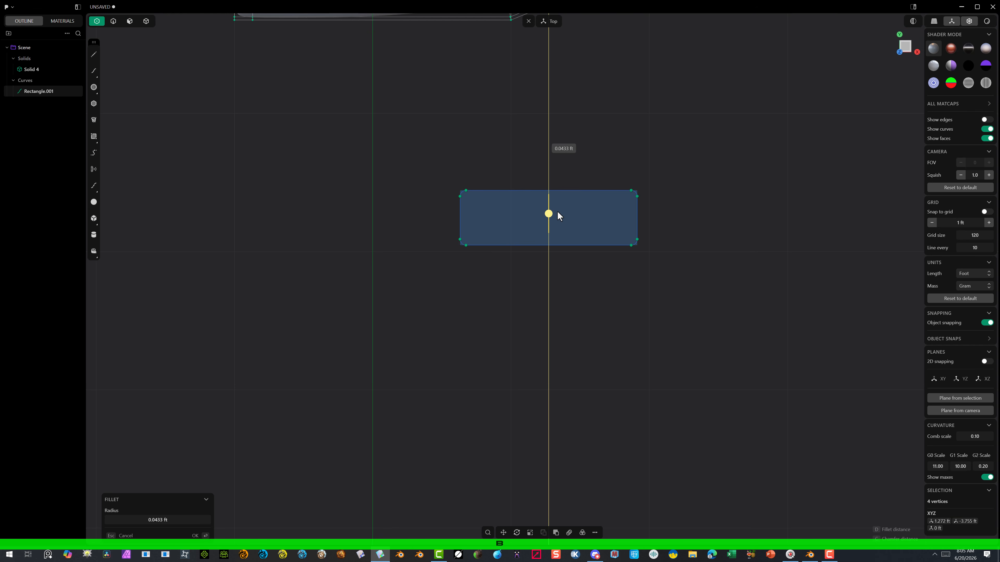
left_click(560, 214)
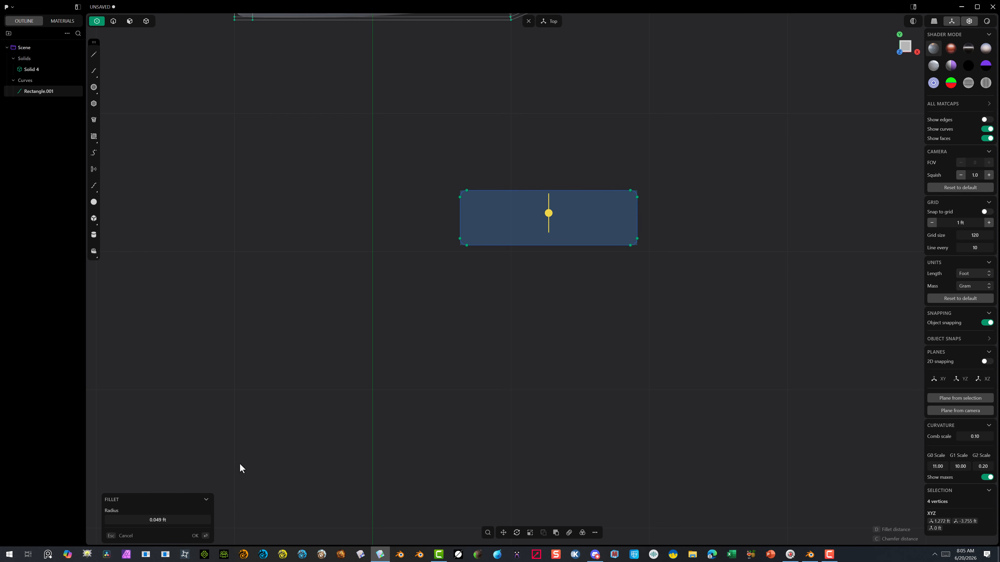
left_click(197, 536)
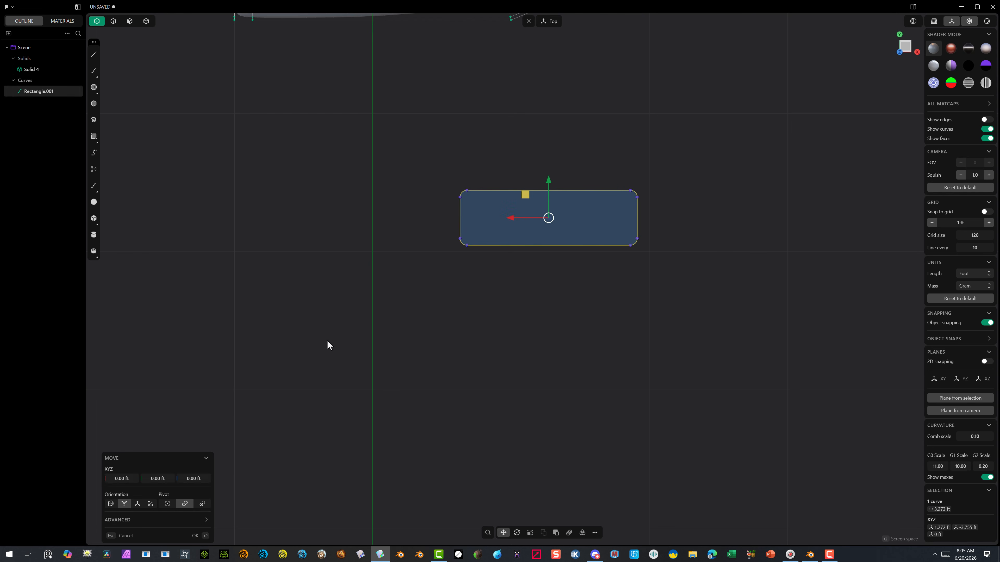
left_click(429, 308)
Extrude the rounded rectangle's region about 0.9 ft into a solid block
middle_click_drag(407, 262, 344, 71)
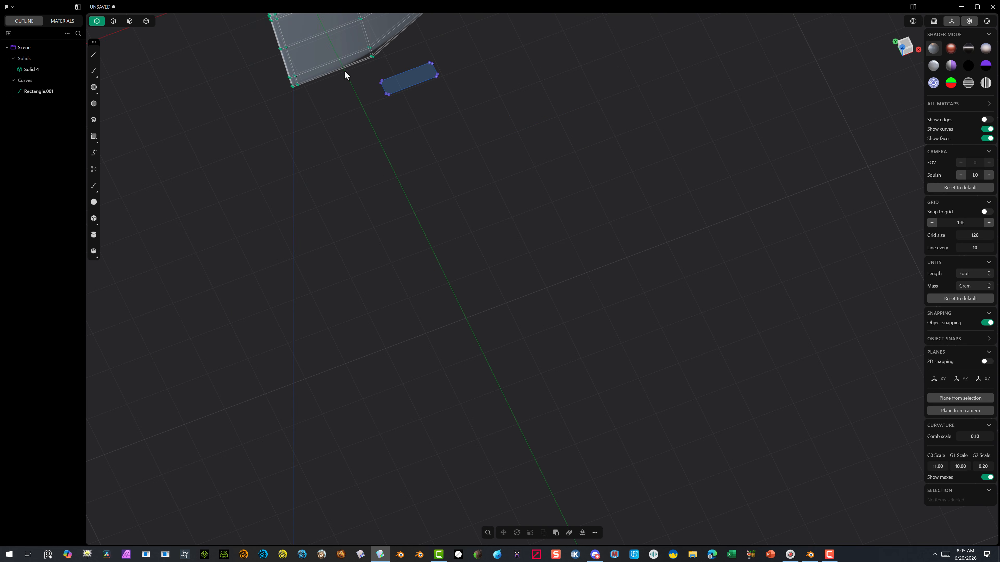
left_click(130, 21)
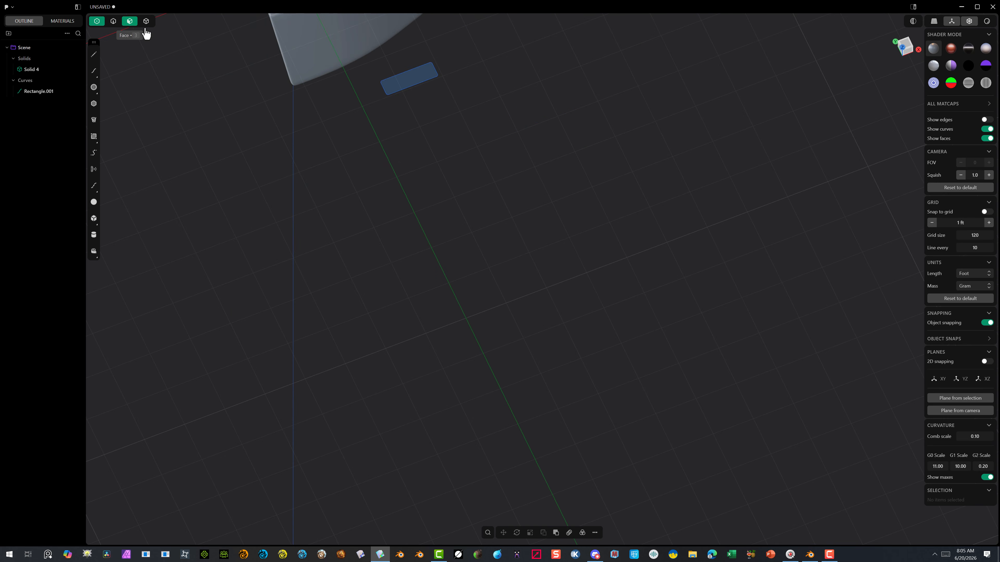
left_click(411, 81)
key("e")
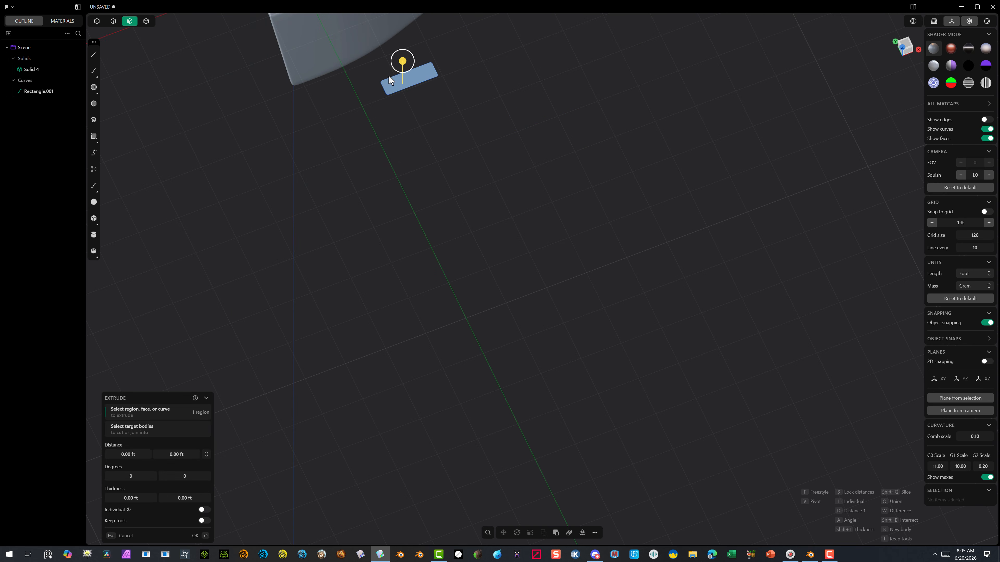
left_click_drag(408, 64, 410, 81)
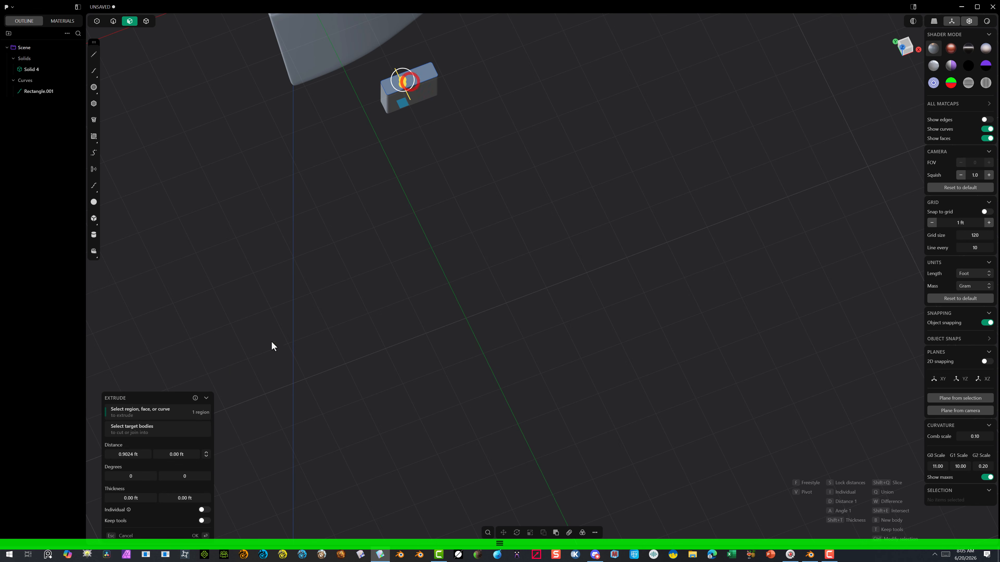
left_click(195, 536)
scroll(336, 55, "up", 3)
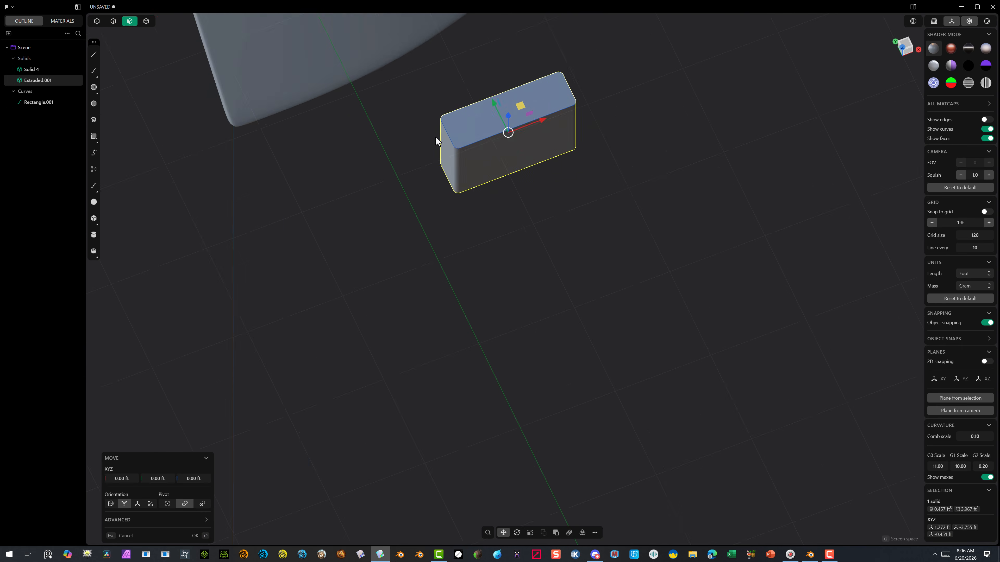
scroll(433, 136, "up", 5)
left_click(417, 174)
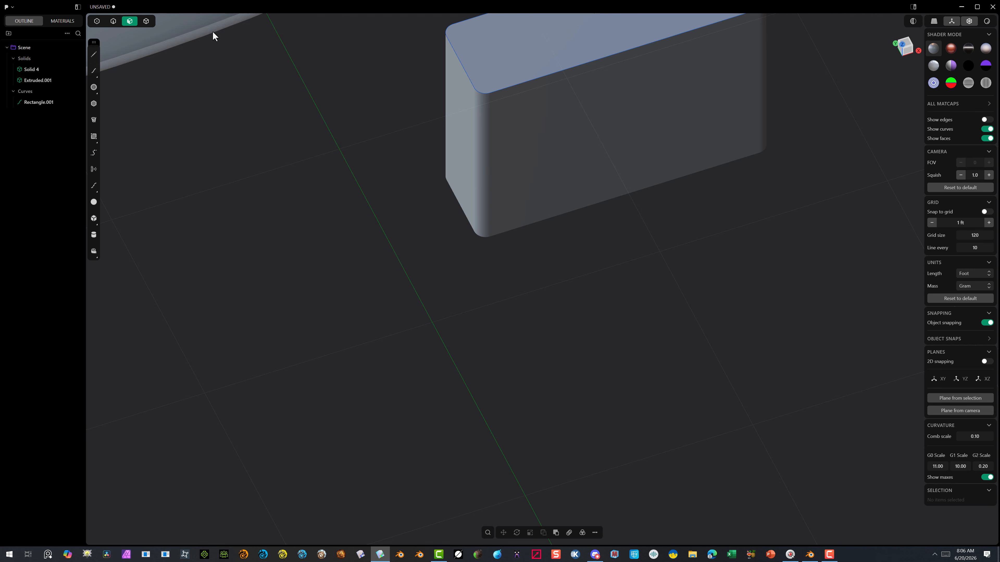
left_click(113, 22)
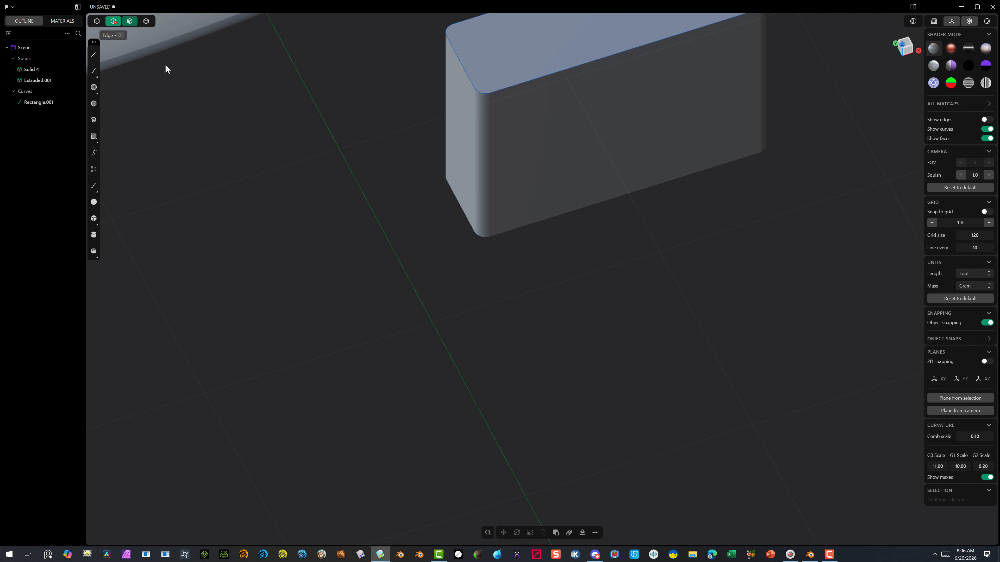
left_click(518, 227)
key("f")
key("alt")
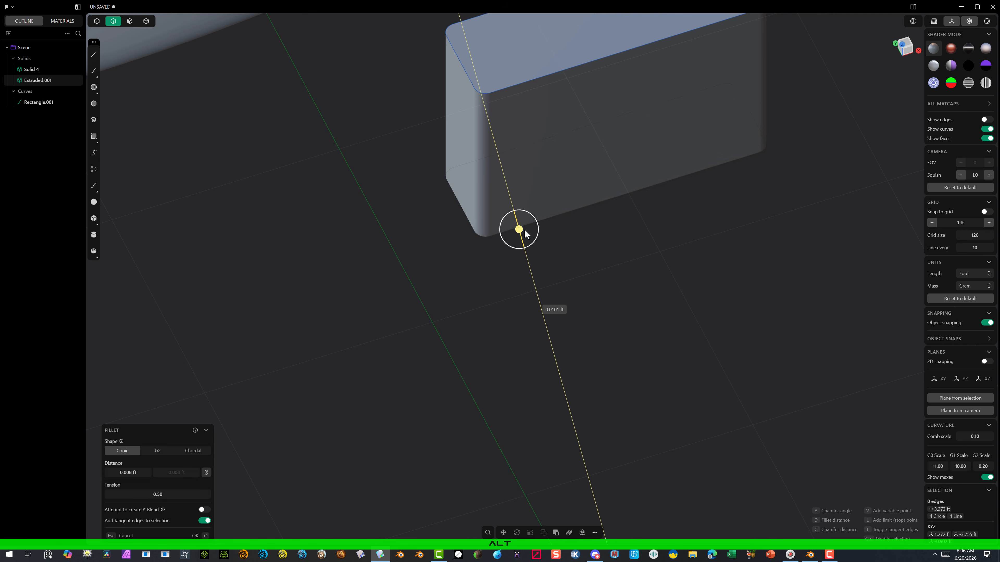
key("c")
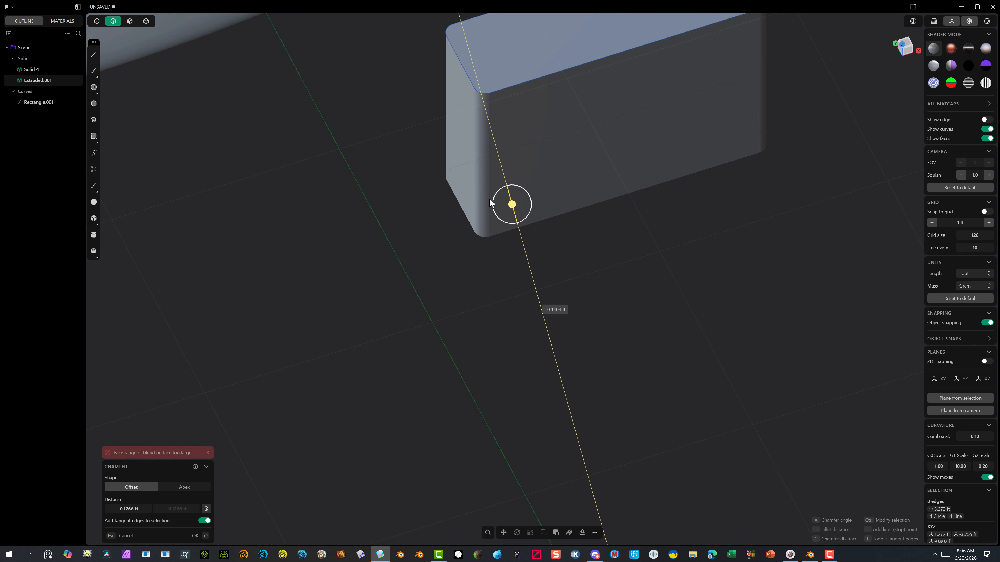
key("d")
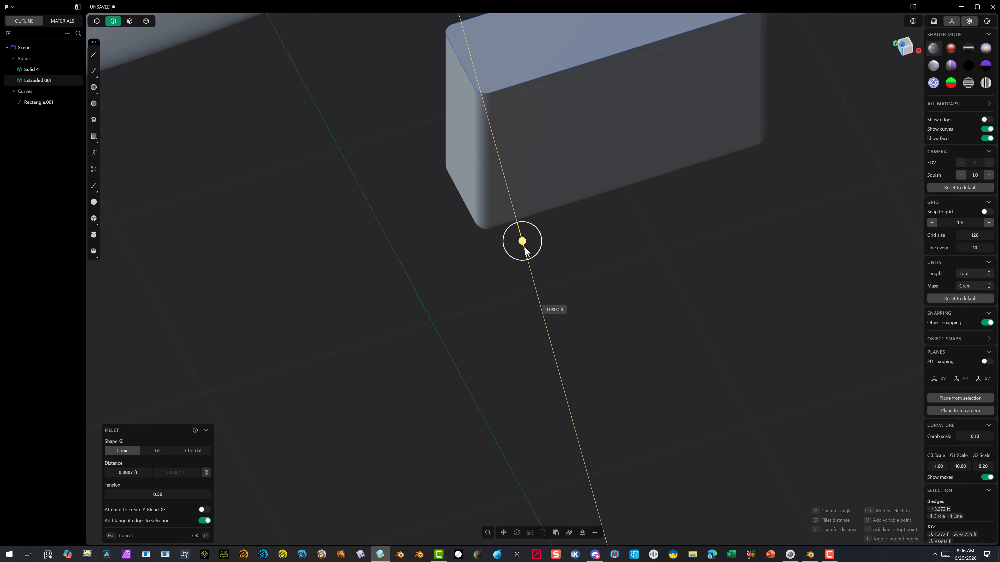
key("c")
middle_click_drag(518, 223, 546, 138)
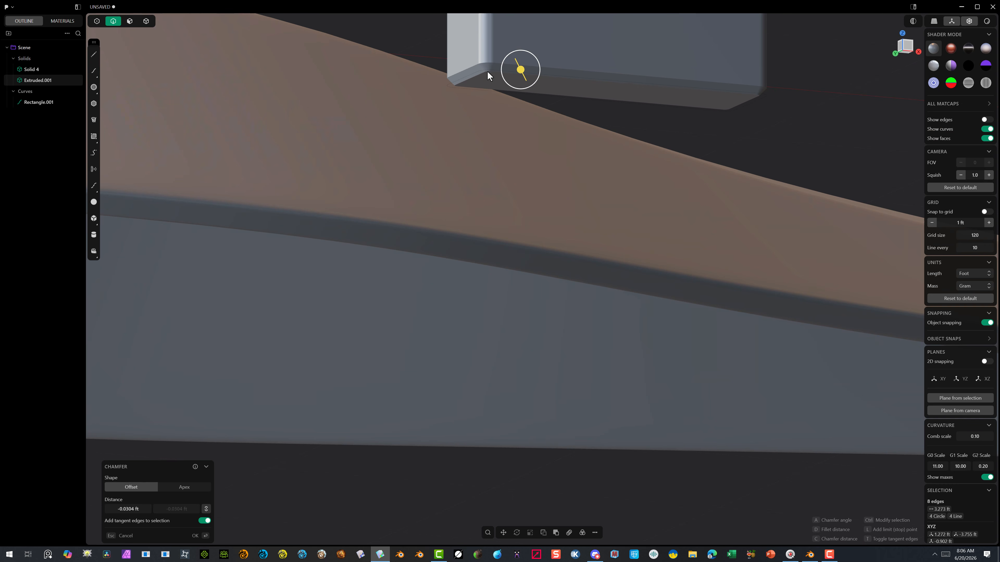
left_click_drag(521, 68, 522, 71)
key("Escape")
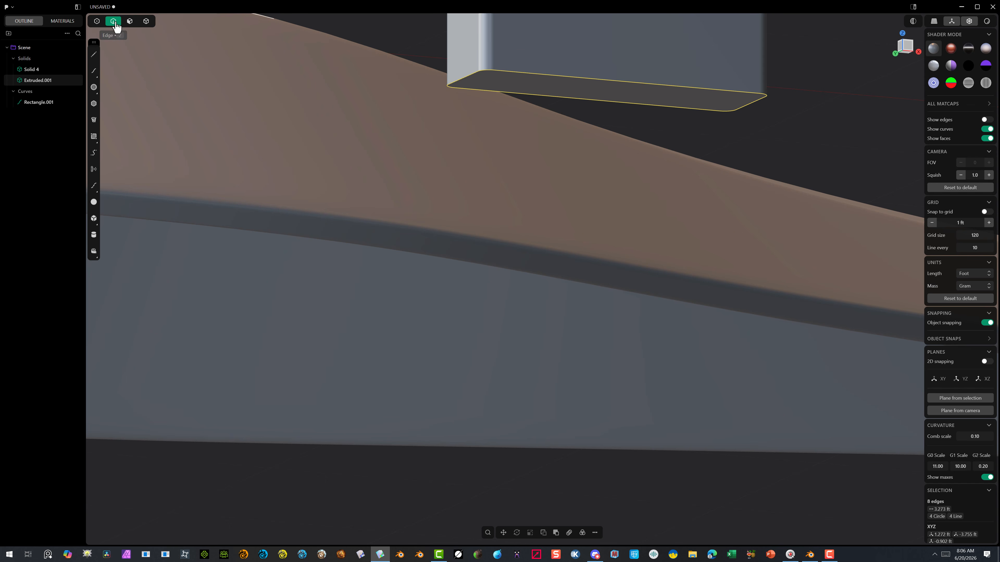
Delete the four rounded corner faces of the block so its vertical corners become sharp
left_click(129, 21)
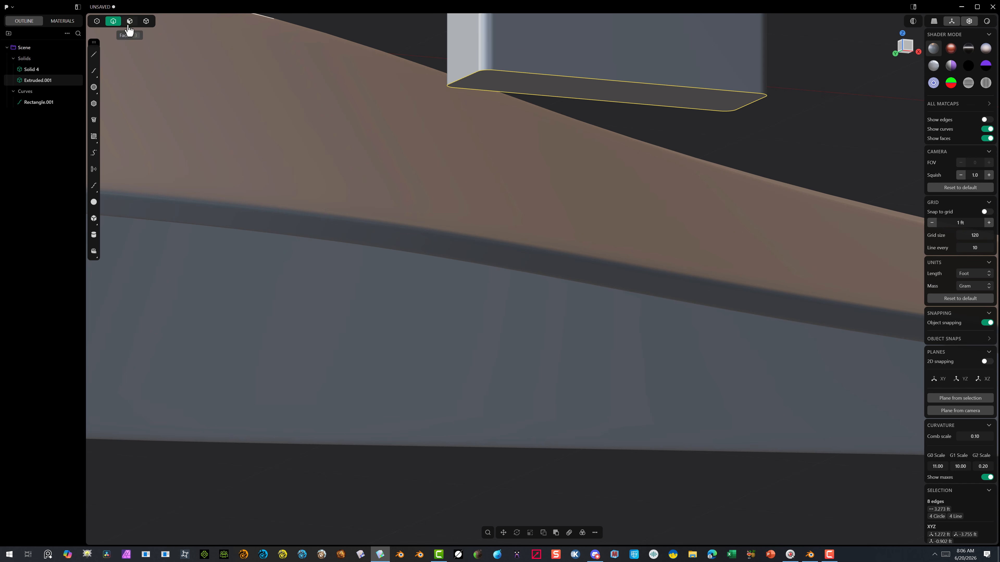
left_click(481, 56)
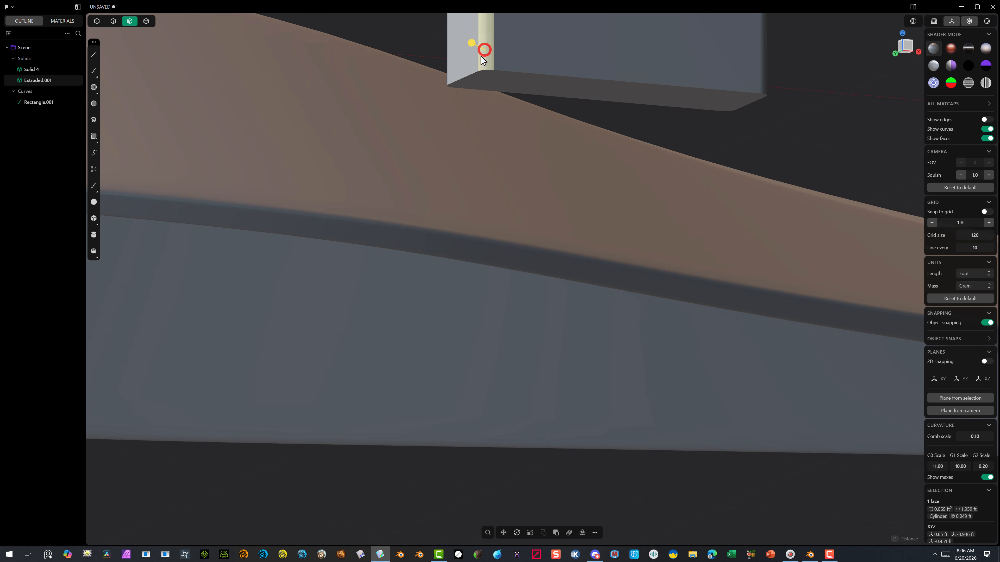
left_click(765, 50, "shift")
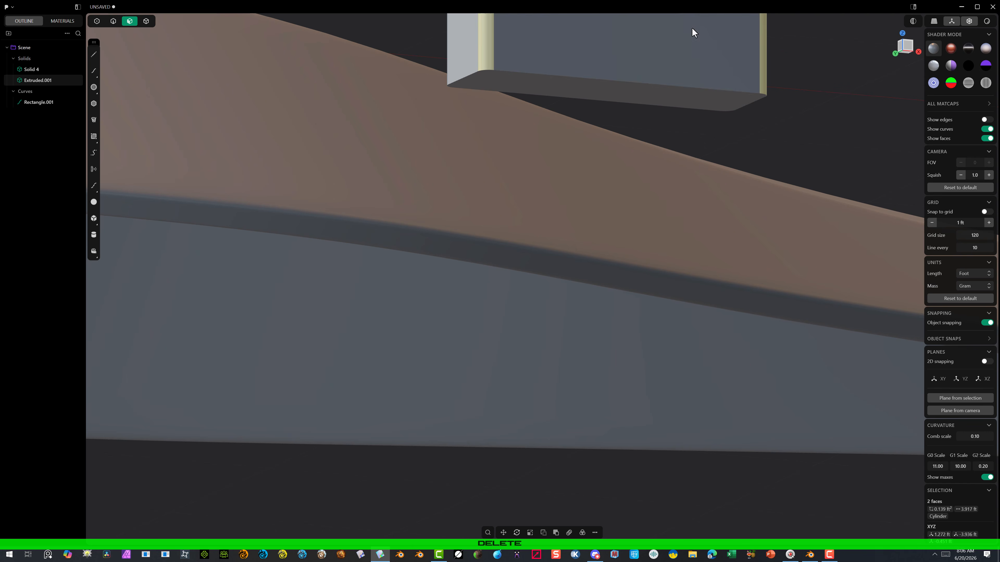
key("Delete")
middle_click_drag(584, 46, 608, 94)
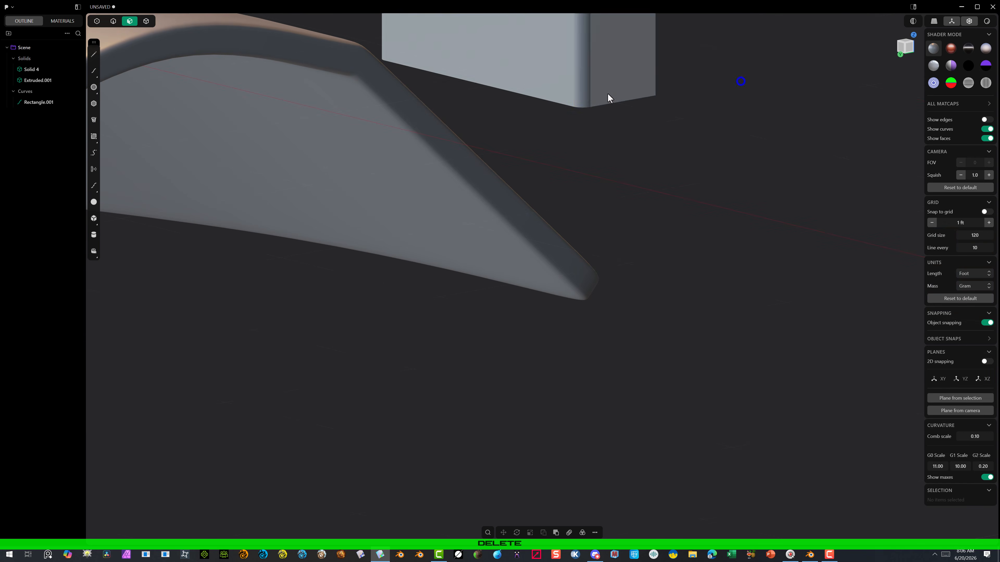
left_click(587, 84)
key("Delete")
middle_click_drag(480, 49, 355, 104)
left_click(355, 104)
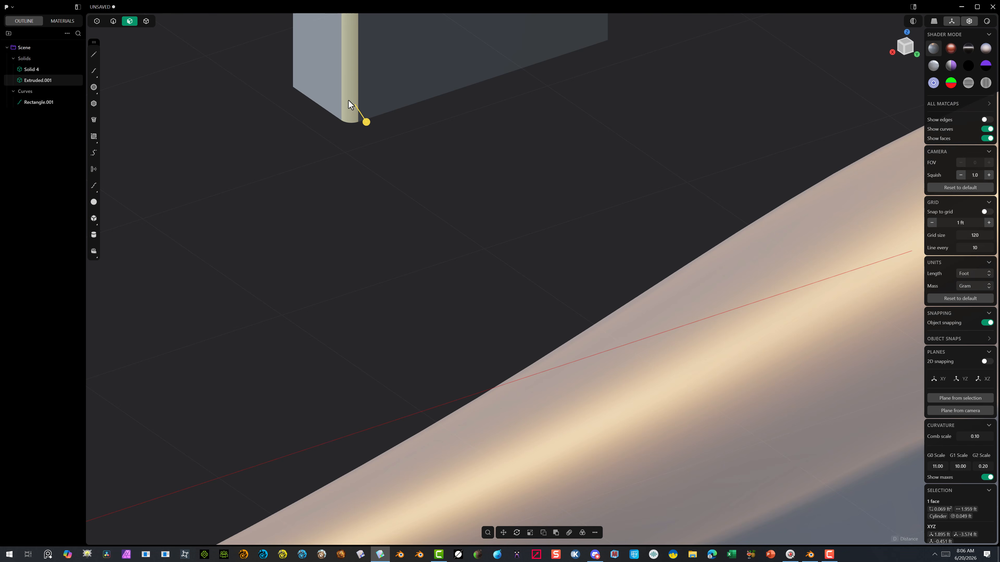
key("Delete")
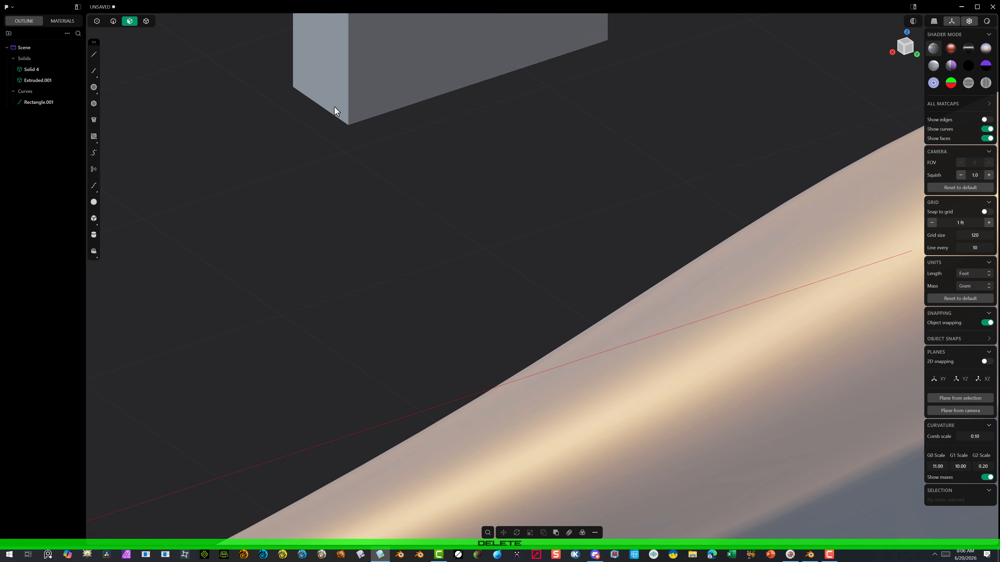
Fillet the block's four vertical corner edges with a distance of about 0.11 ft
left_click(113, 21)
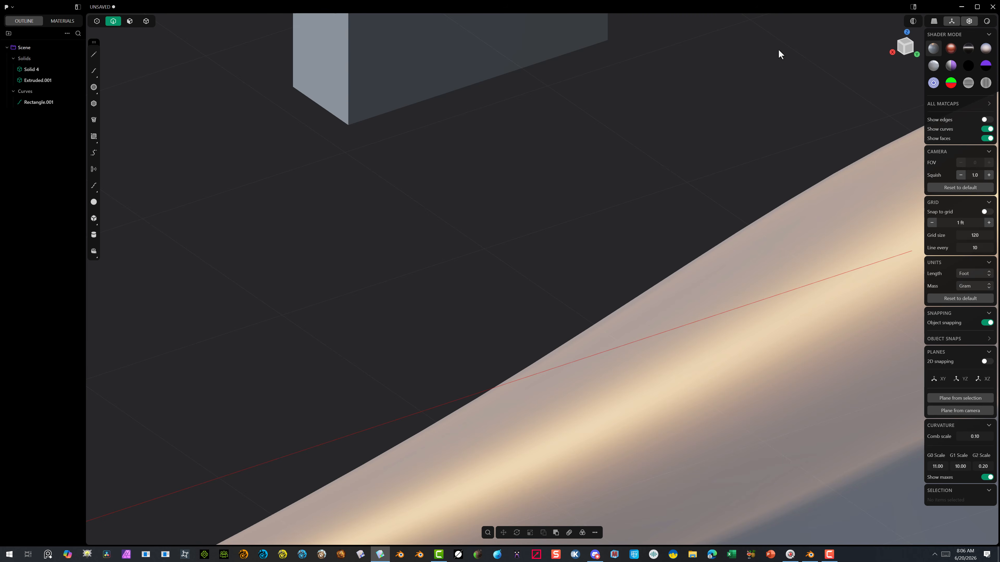
middle_click_drag(778, 49, 741, 217)
left_click_drag(452, 236, 302, 206)
key("f")
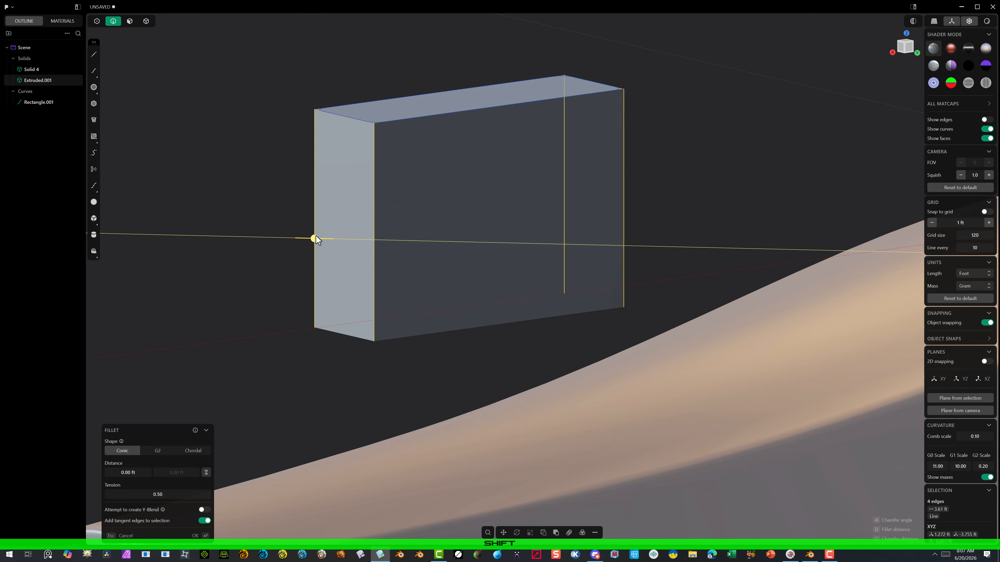
left_click_drag(316, 236, 288, 237)
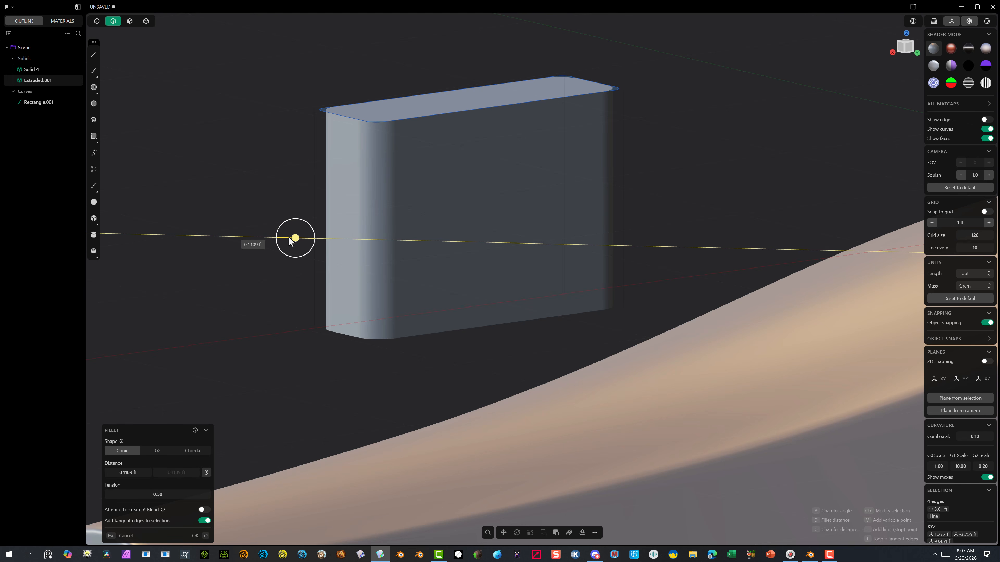
left_click(194, 537)
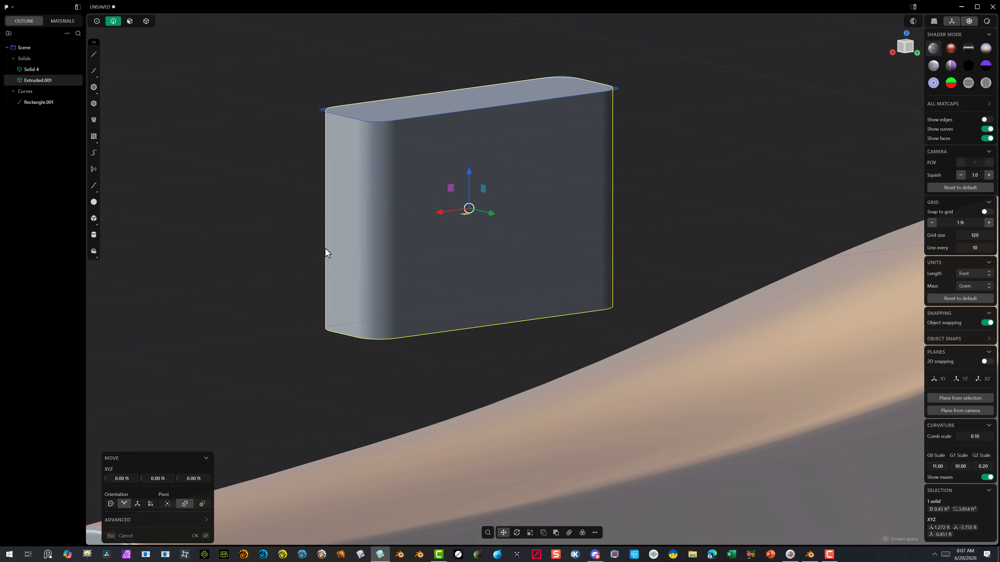
left_click(251, 282)
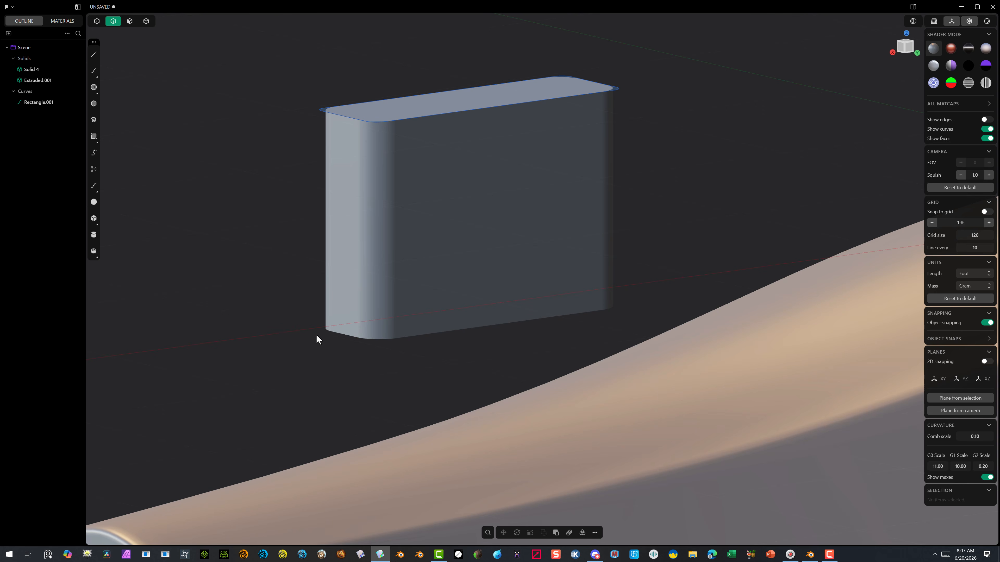
Chamfer the edge loop around the block's underside with an offset distance of about 0.068 ft
left_click(384, 337, "alt")
mouse_move(384, 337)
left_mouse_down()
mouse_move(374, 357)
mouse_move(386, 319)
left_mouse_up()
key("c")
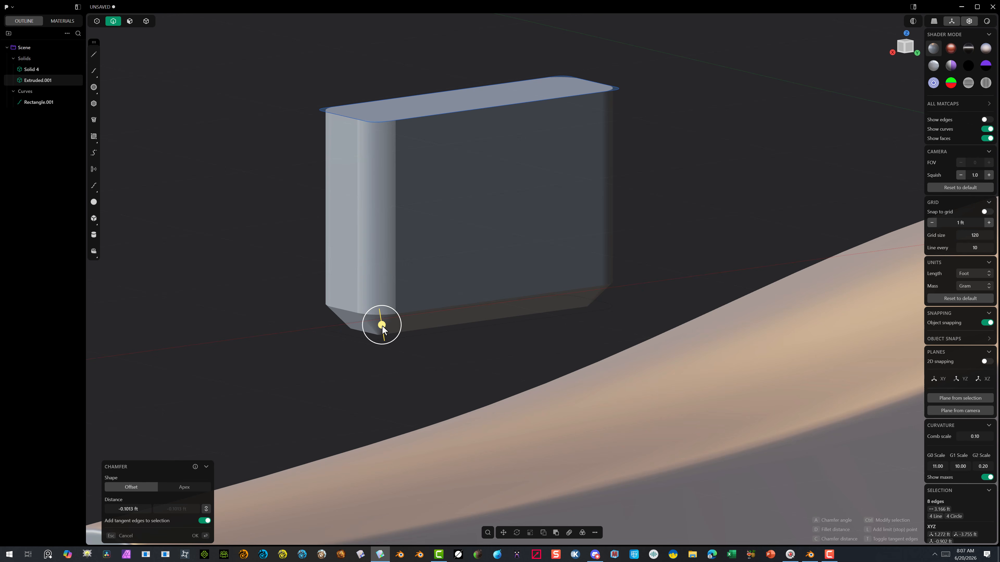
left_click_drag(383, 328, 376, 335)
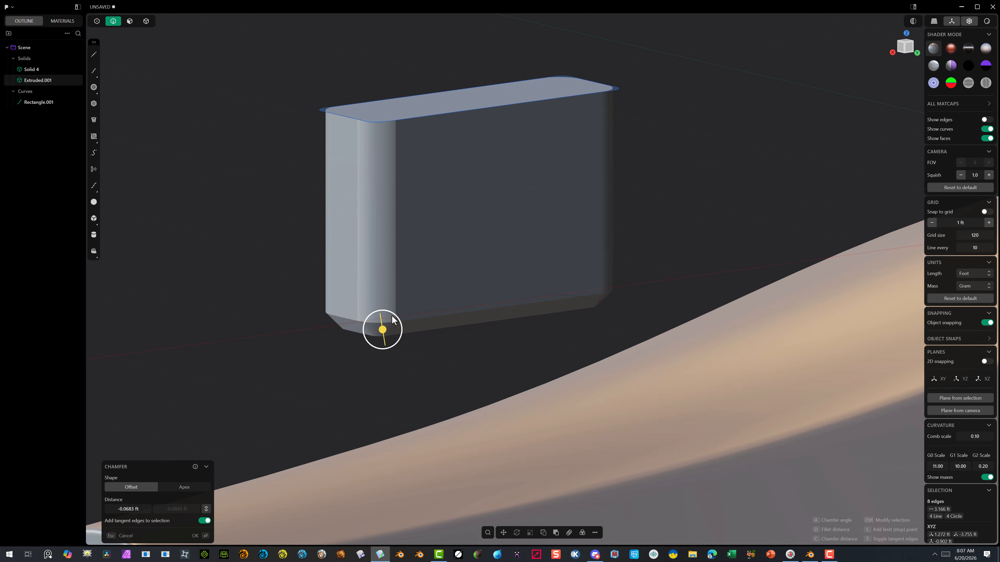
left_click(194, 536)
left_click(327, 388)
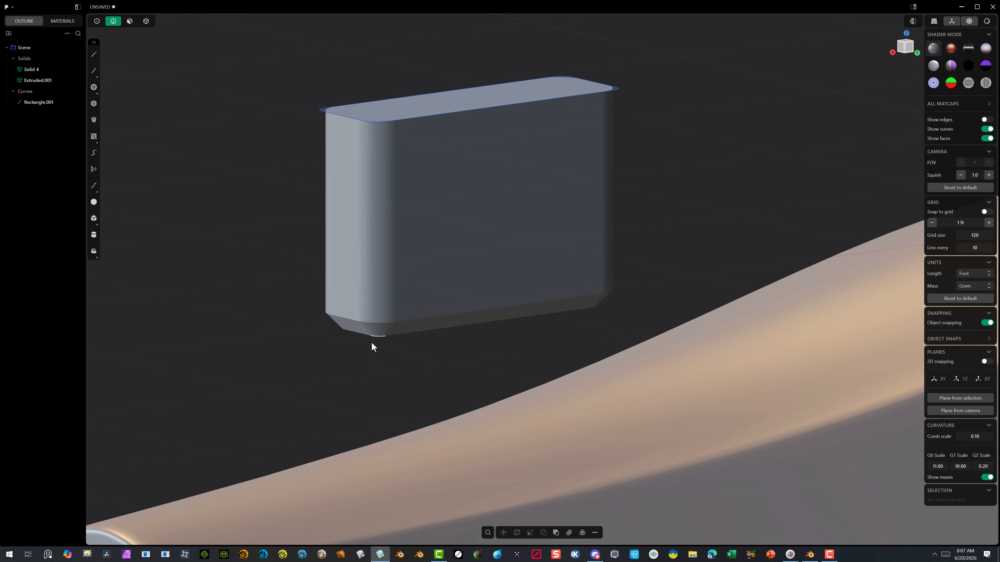
Fillet the outer edge loop of the chamfer, where it meets the block's sides, by about 0.024 ft
left_click(379, 334)
key("f")
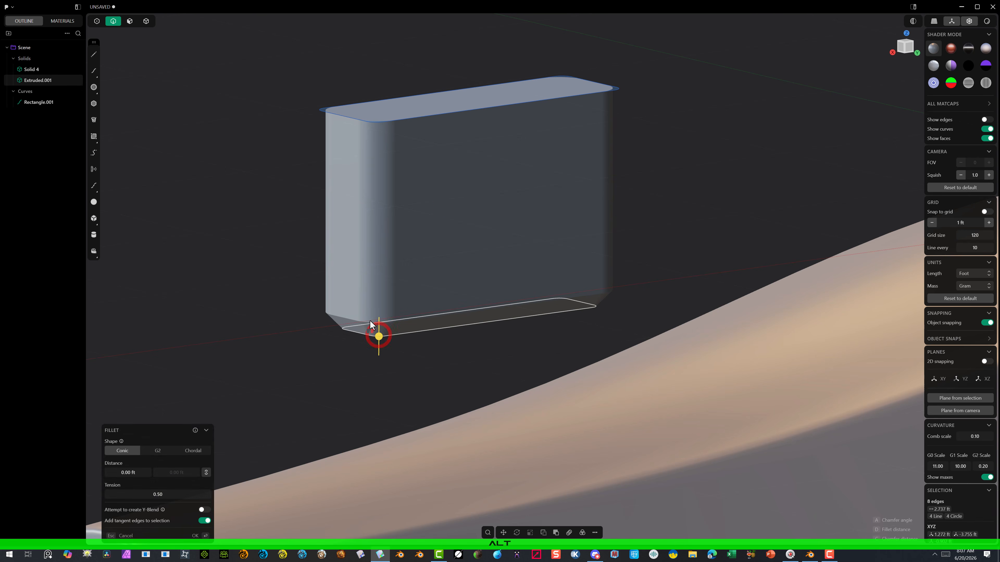
left_click_drag(368, 322, 367, 325)
middle_click_drag(433, 251, 436, 187)
scroll(353, 262, "down", 5)
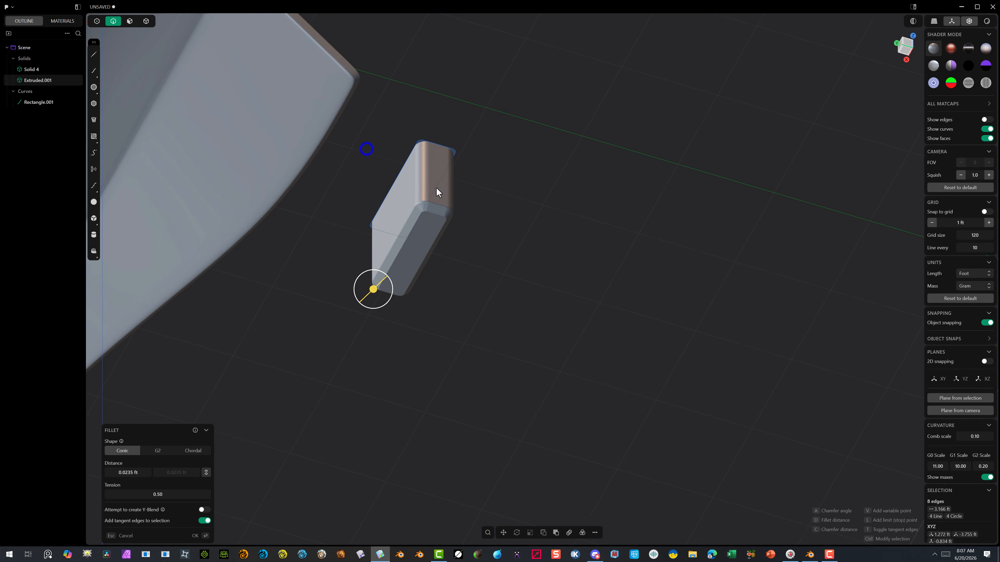
scroll(433, 197, "up", 5)
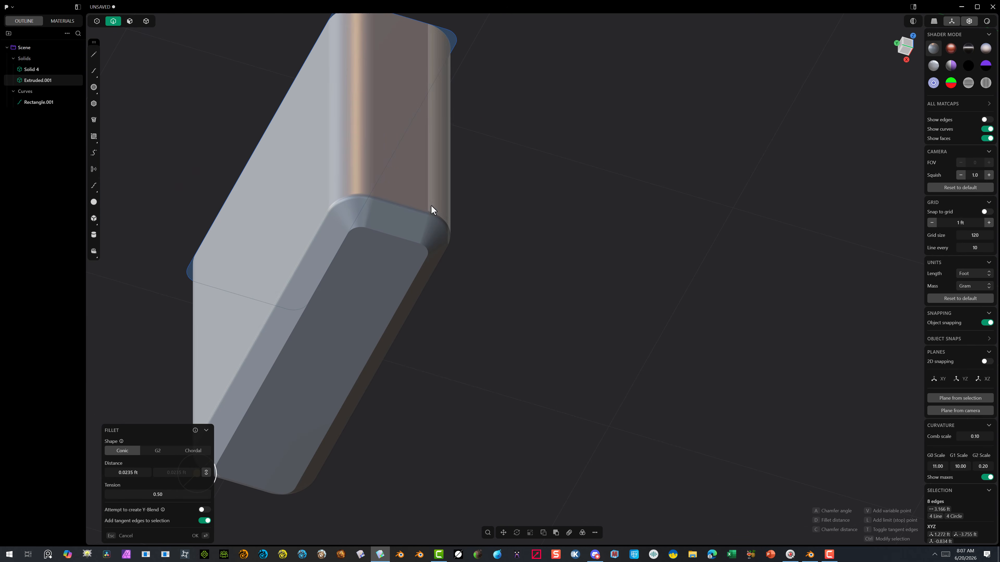
left_click(200, 537)
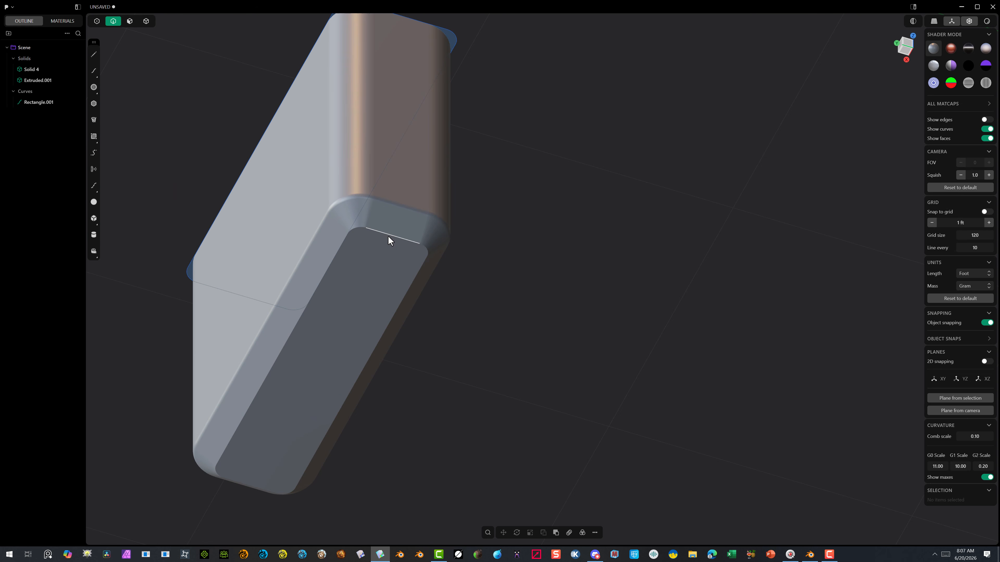
Fillet the chamfer's inner edge loop around the block's bottom face by about 0.013 ft
scroll(392, 236, "up", 5)
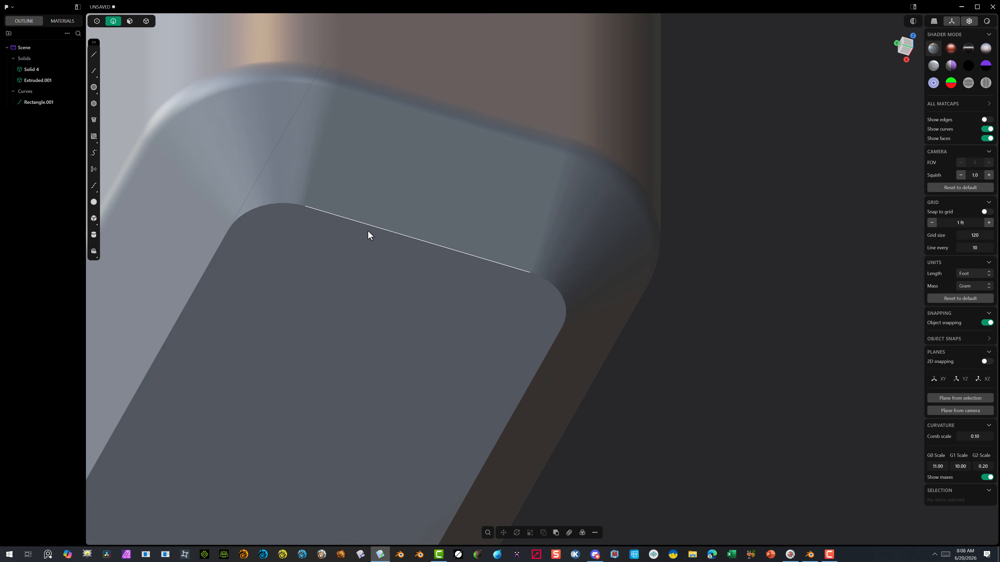
left_click(367, 229)
key("f")
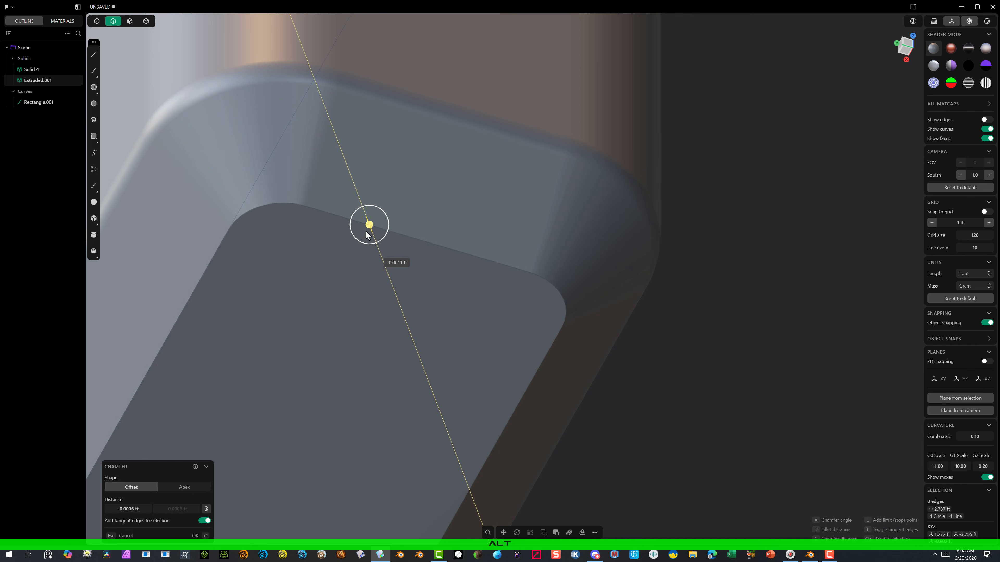
mouse_move(357, 235)
left_mouse_down("alt")
mouse_move(353, 254)
mouse_move(353, 244)
left_mouse_up("alt")
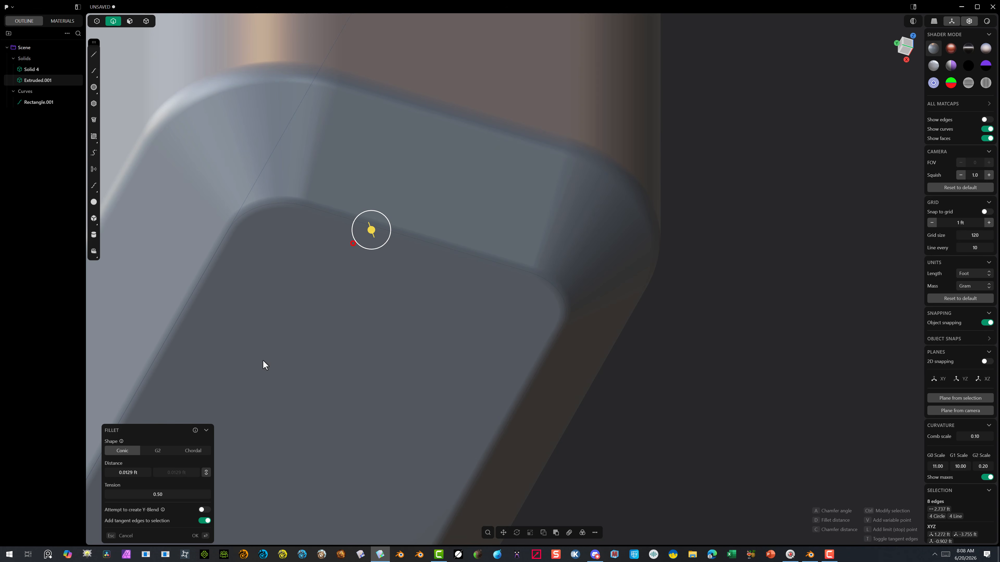
left_click(195, 536)
Draw a circle of about 0.103 ft radius centred on the block's bottom face
scroll(303, 415, "down", 5)
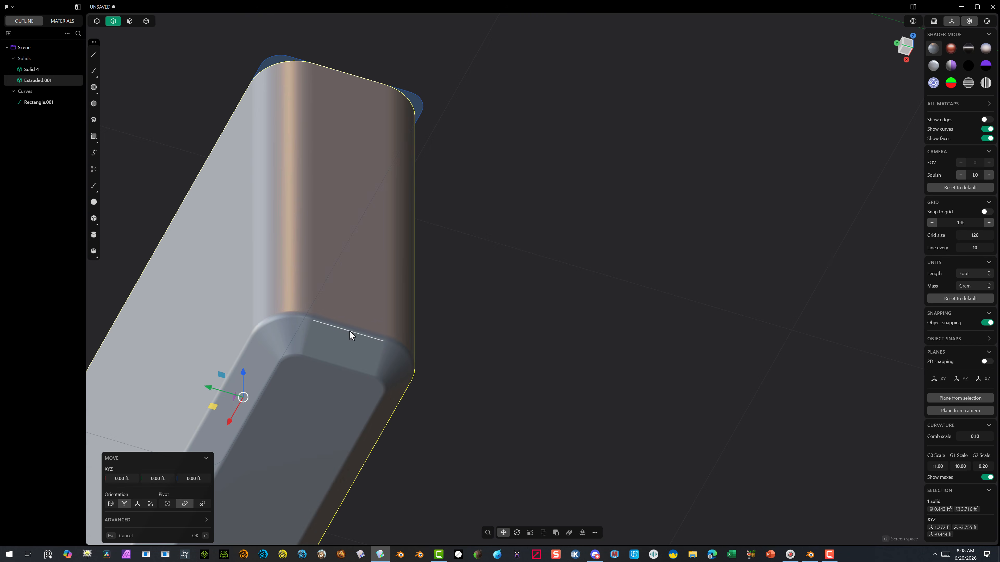
scroll(350, 332, "down", 5)
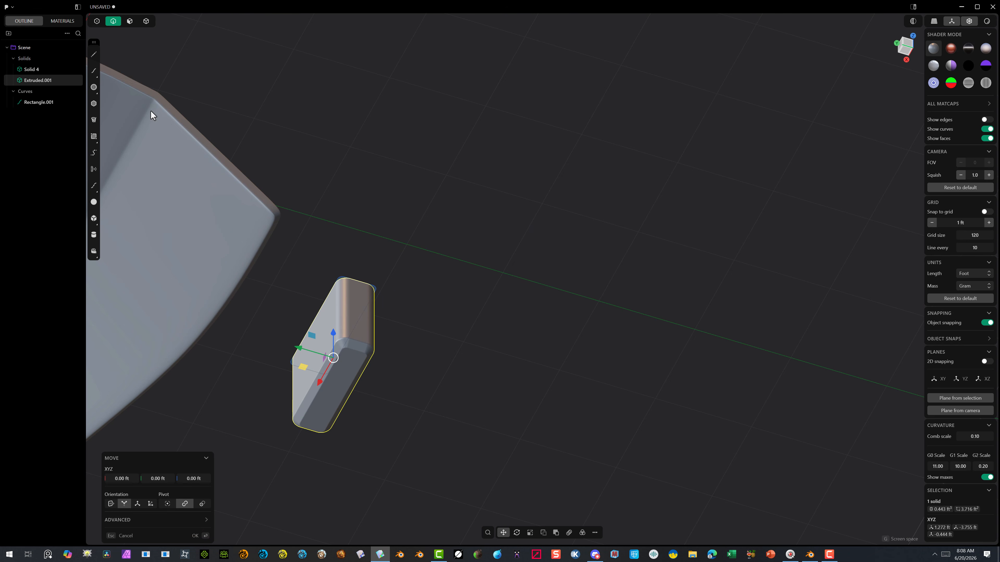
left_click(93, 87)
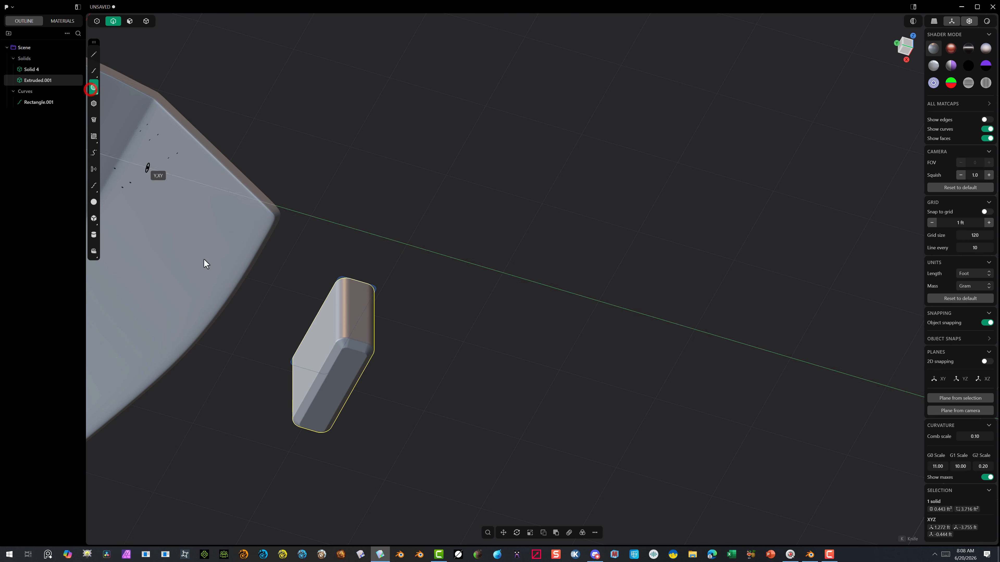
scroll(334, 417, "up", 8)
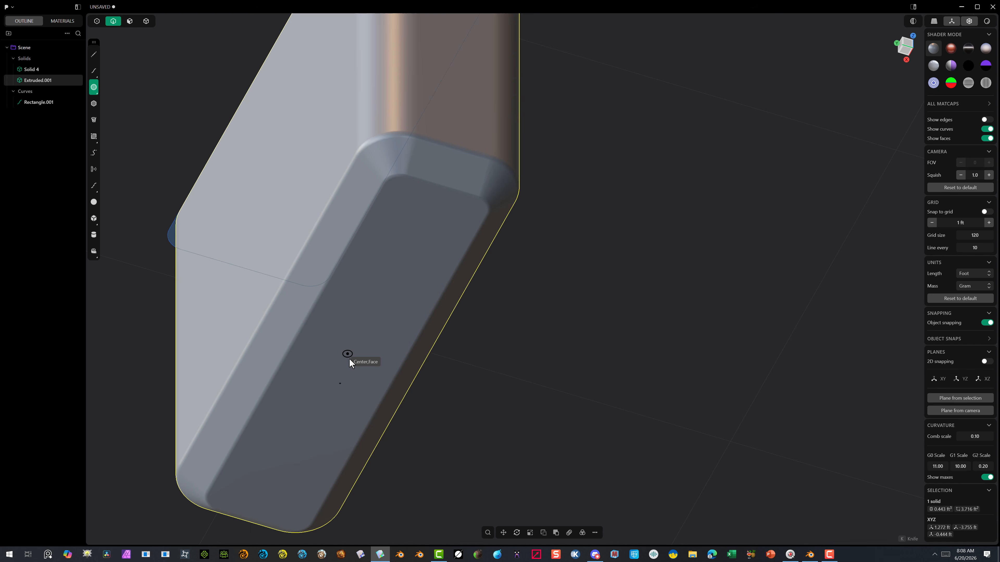
left_click(349, 358)
left_click(390, 367)
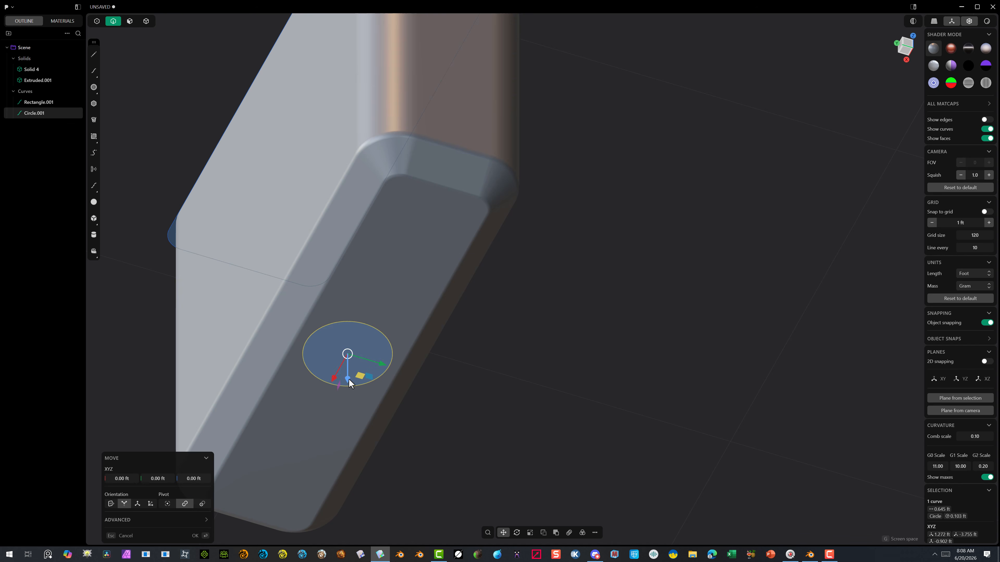
middle_click_drag(416, 299, 517, 256)
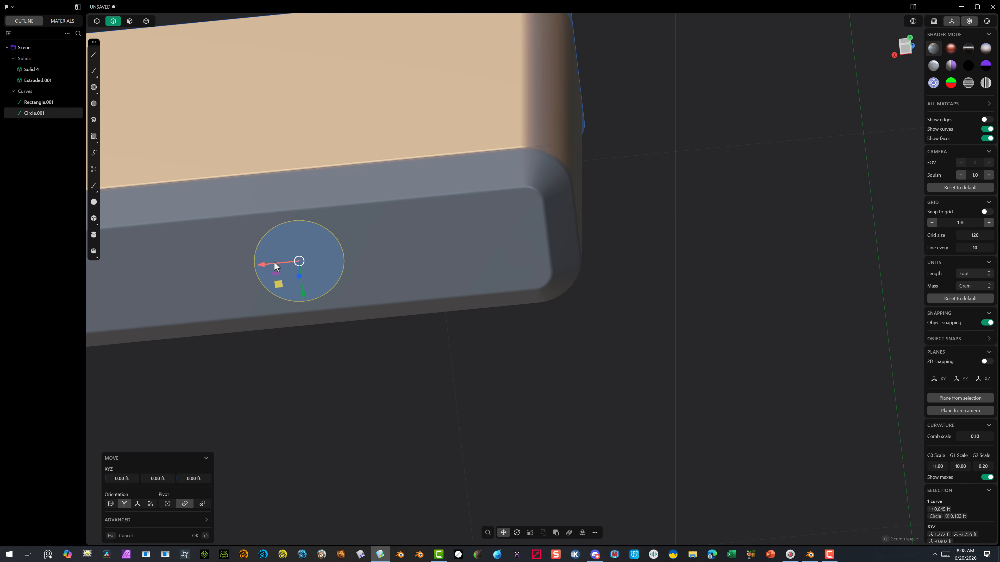
Move the circle about 0.354 ft along the X axis toward one end of the block's bottom face
left_click_drag(261, 269, 413, 250)
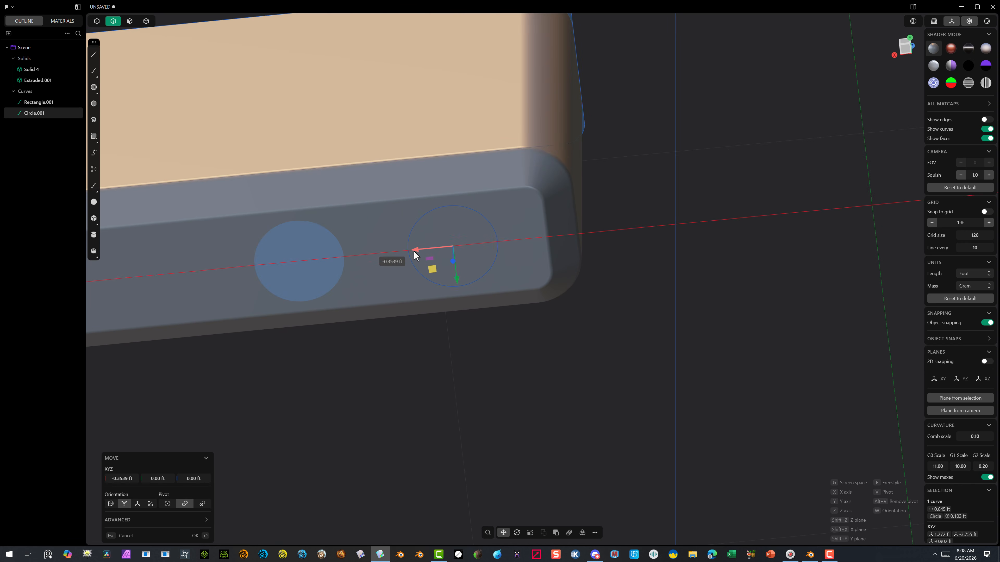
scroll(388, 265, "down", 5)
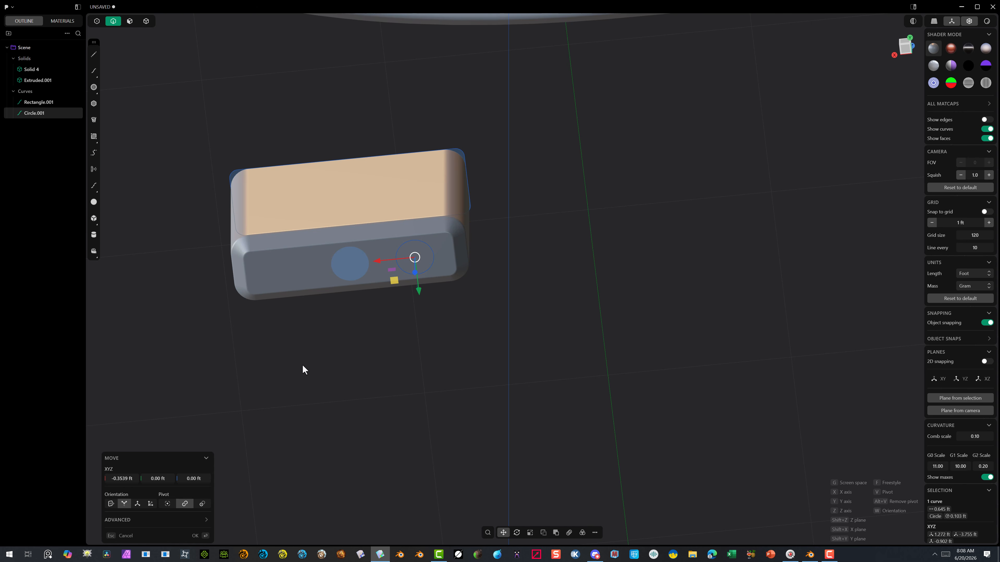
left_click(196, 536)
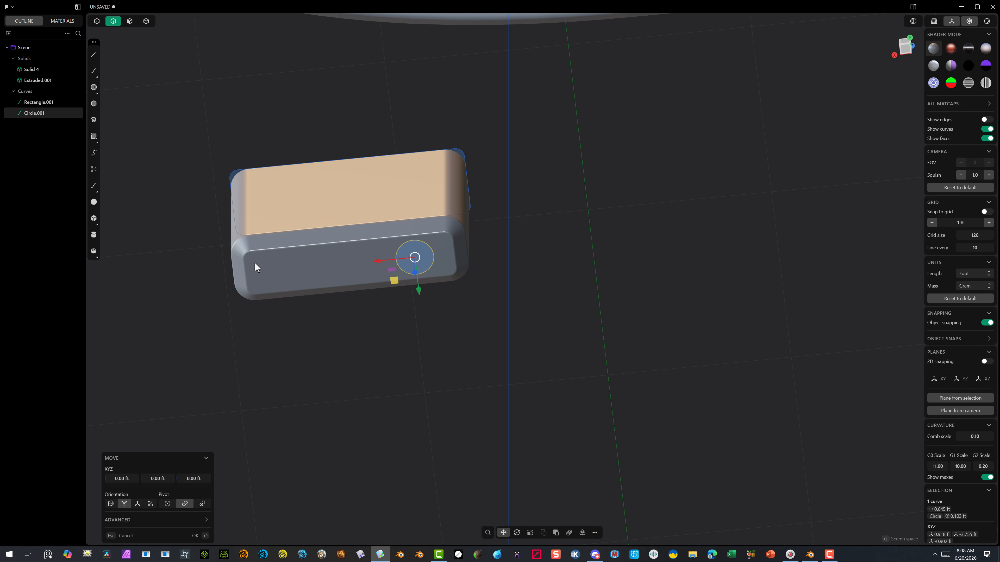
Extrude the circle's region about 0.128 ft into the block as a separate cylinder
left_click(129, 21)
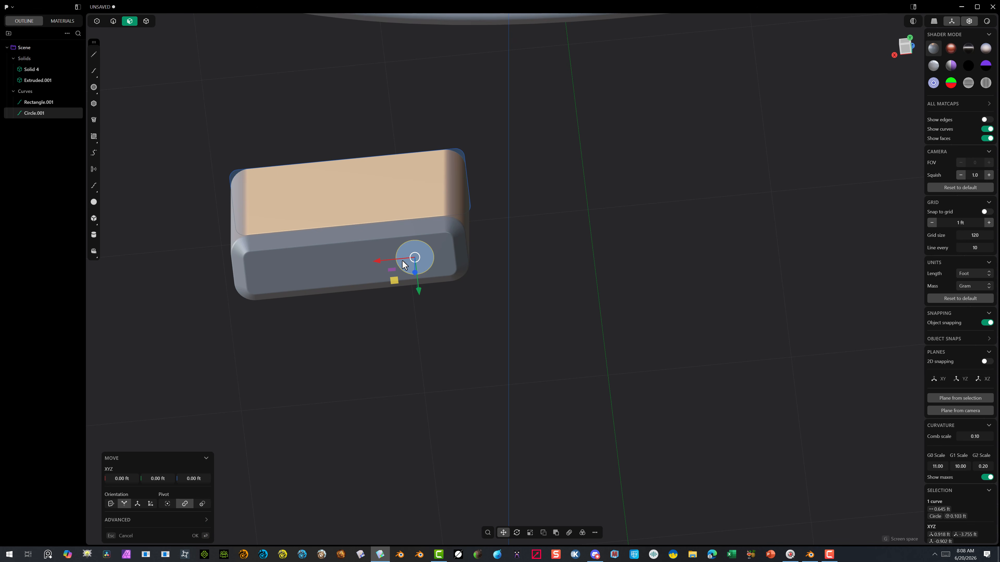
key("e")
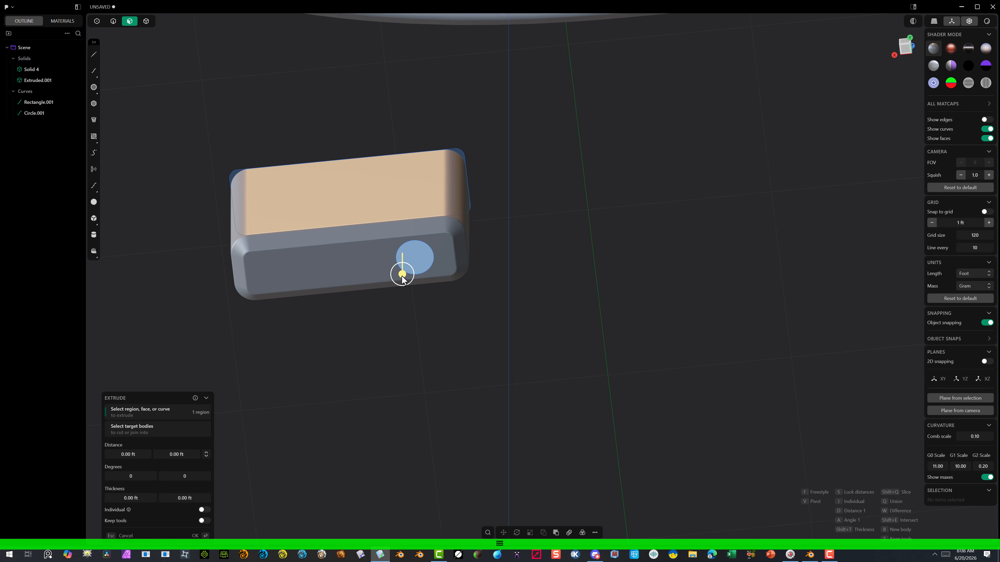
left_click_drag(402, 275, 403, 268)
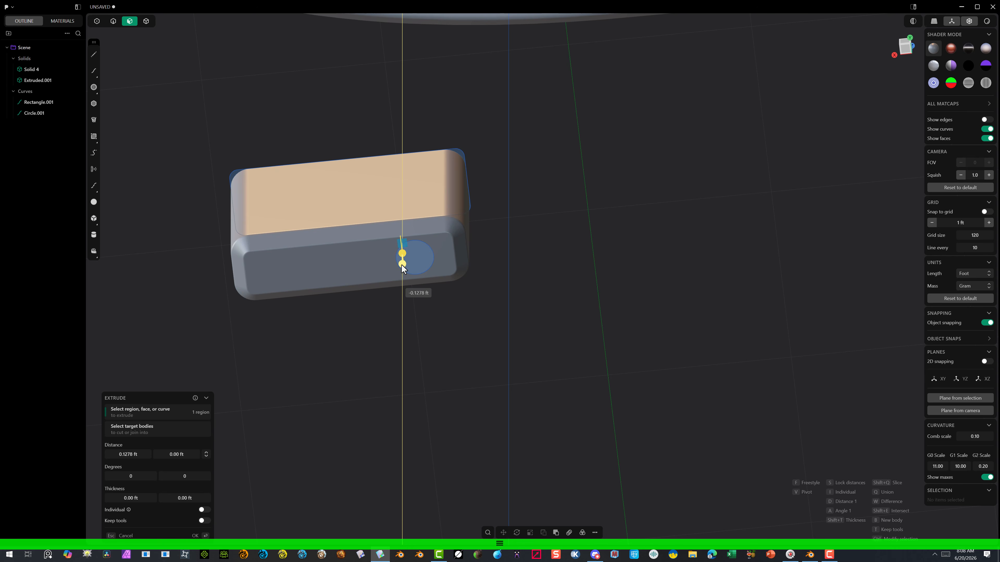
left_click(196, 535)
Move the extruded cylinder about 0.016 ft downward along Z so it protrudes slightly from the block's bottom face
scroll(318, 355, "up", 5)
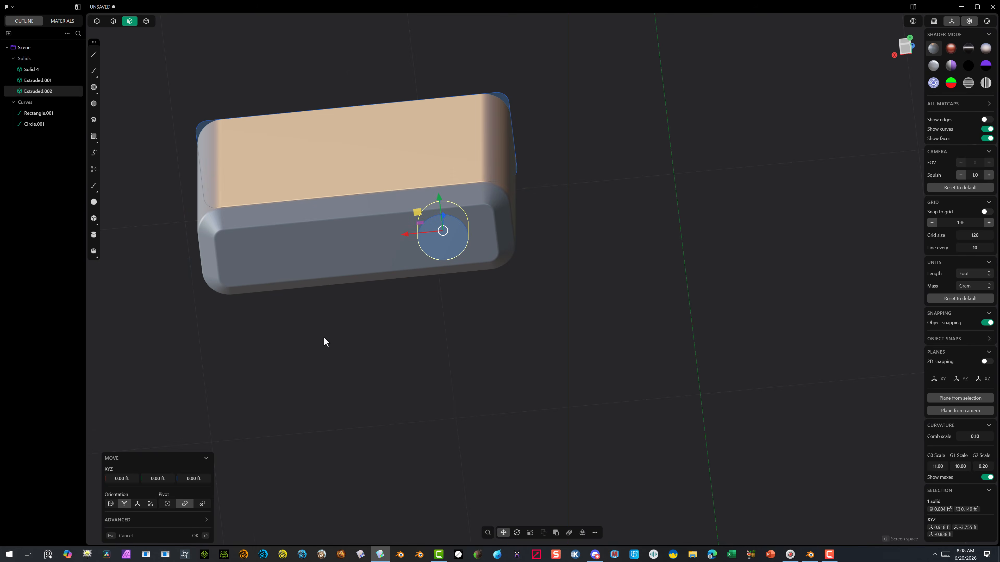
middle_click_drag(478, 216, 444, 170)
left_click_drag(459, 157, 460, 169)
middle_click_drag(432, 286, 443, 199)
Mirror the cylinder across the centre of the block's bottom face to create a matching one at the opposite end
left_click(906, 52)
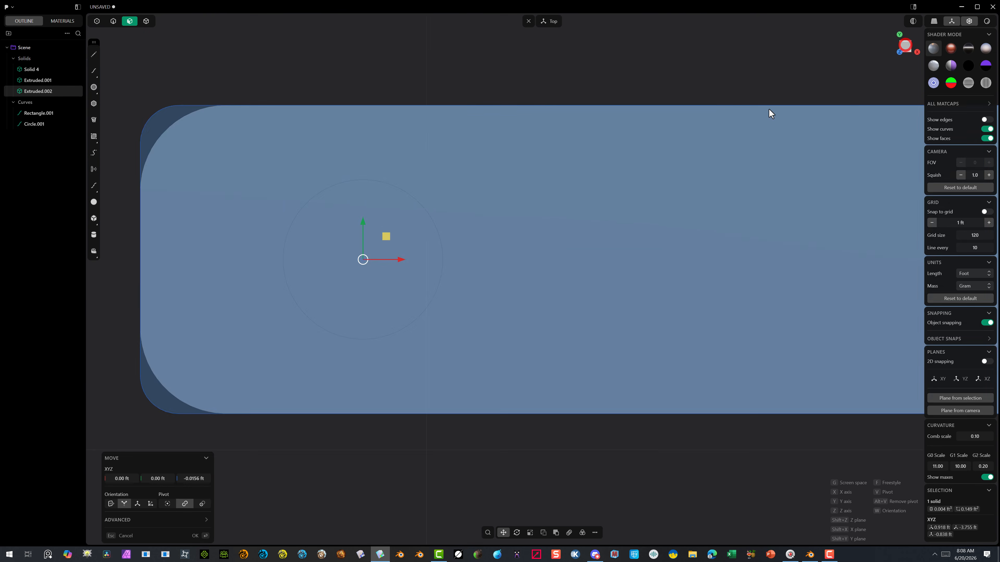
left_click(906, 46)
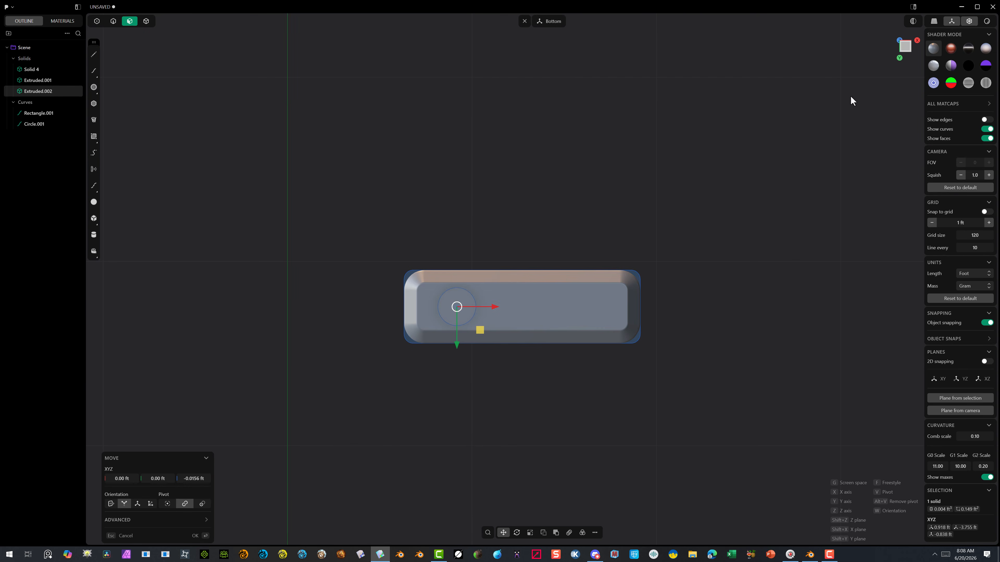
scroll(493, 352, "up", 5)
scroll(490, 217, "down", 3)
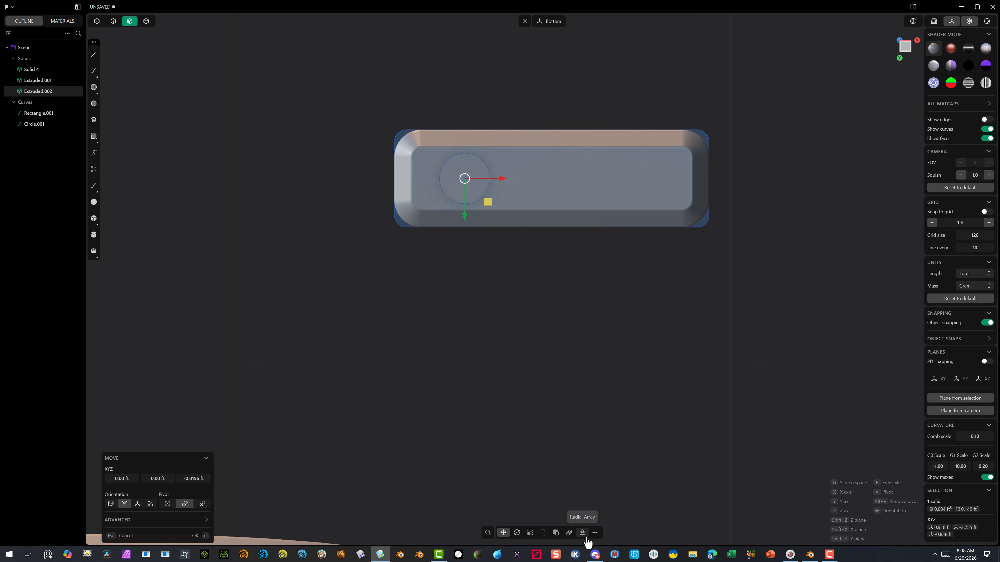
left_click(595, 532)
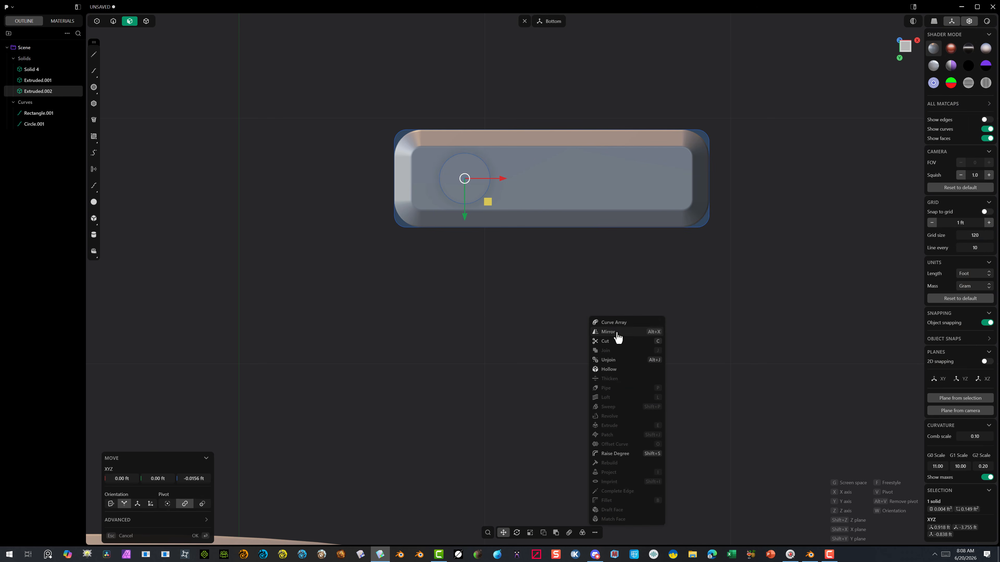
left_click(616, 332)
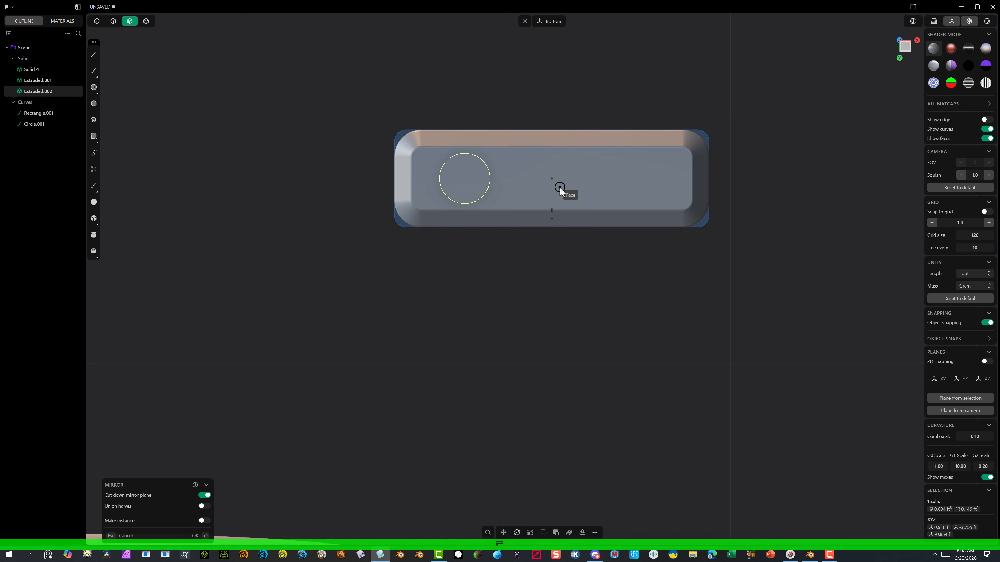
left_click(552, 181)
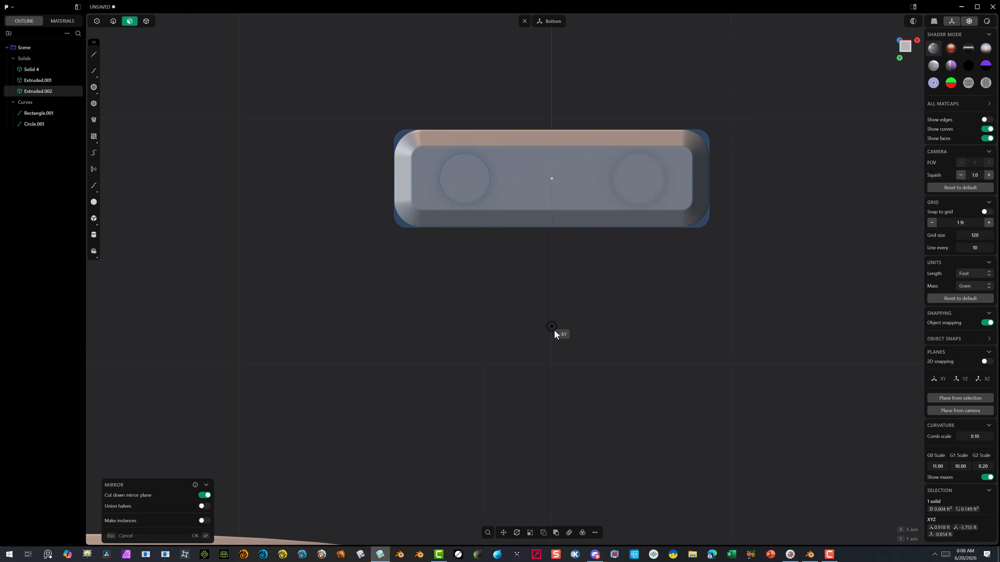
middle_click_drag(598, 239, 605, 265)
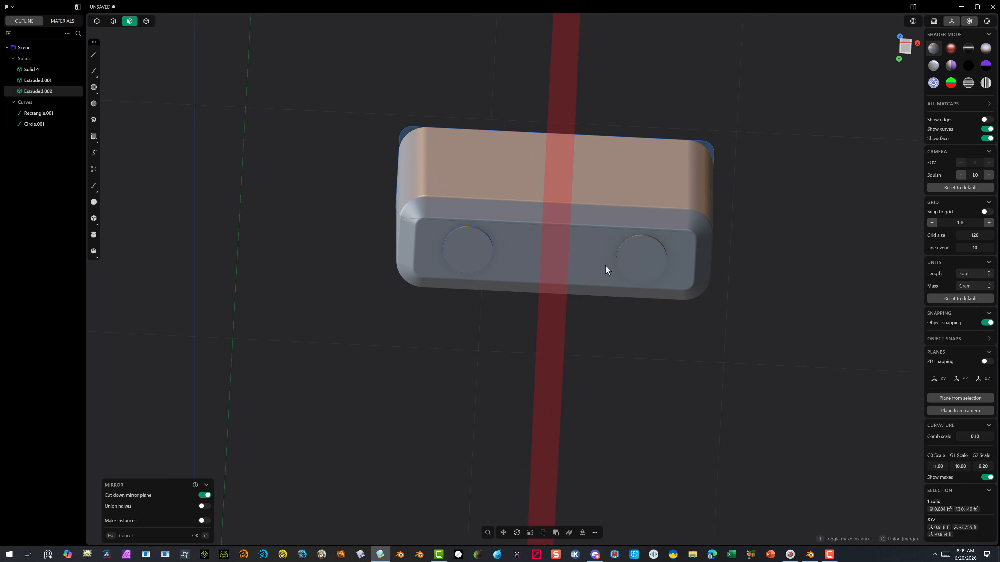
scroll(511, 282, "up", 5)
middle_click_drag(470, 279, 453, 266)
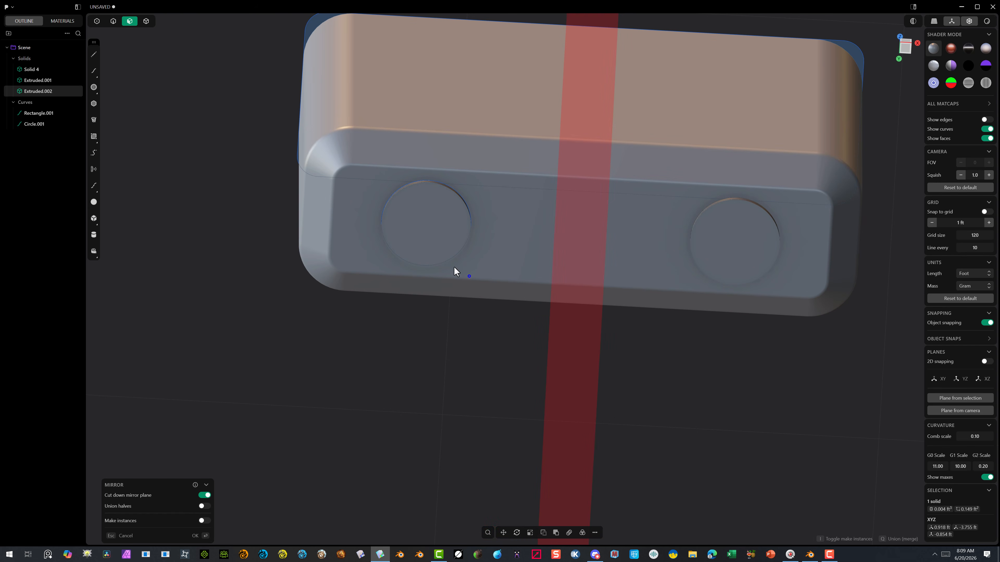
left_click(194, 535)
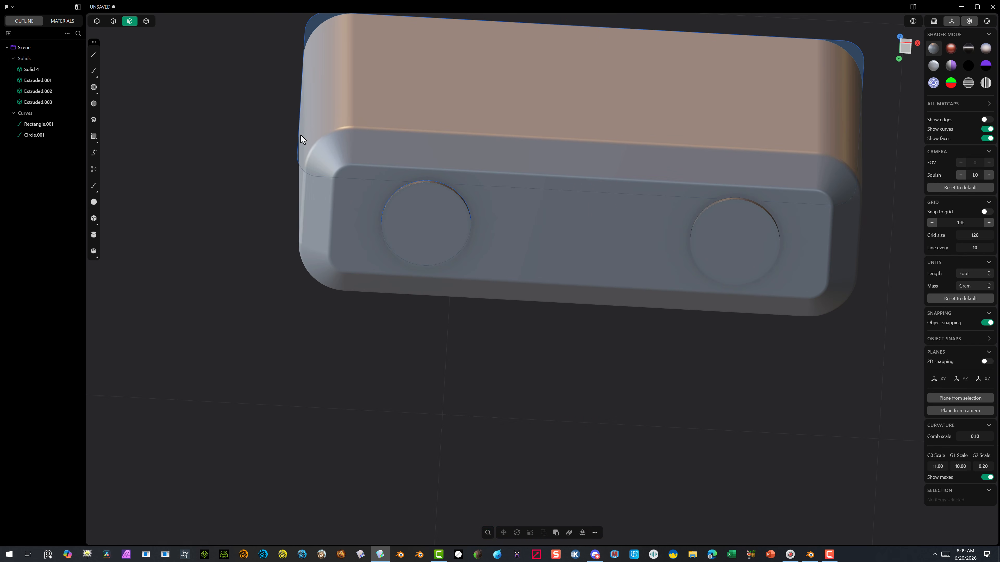
Hide the filleted block solid so that both cylinders are fully exposed
left_click(148, 21)
left_click(414, 58)
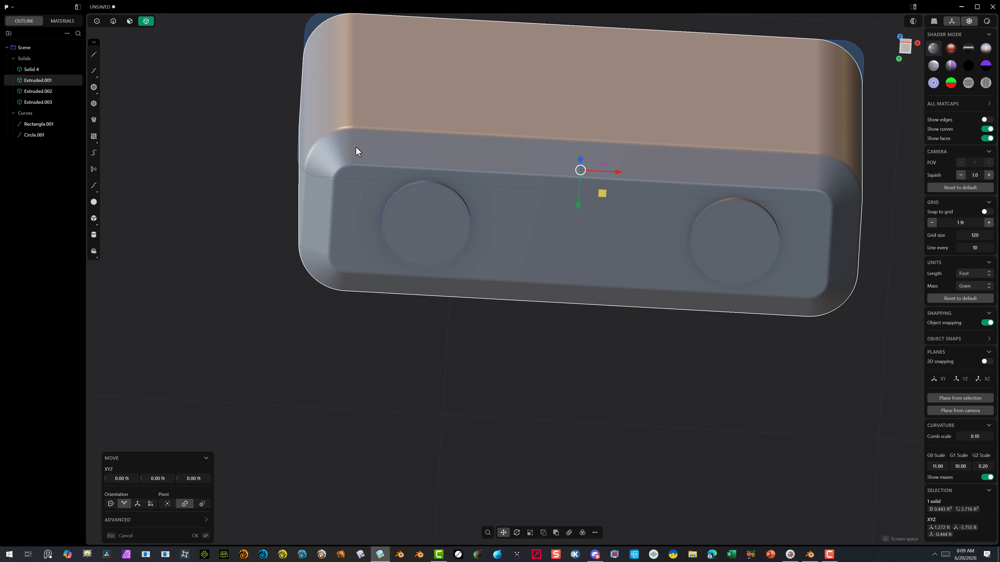
key("h")
middle_click_drag(351, 146, 437, 335)
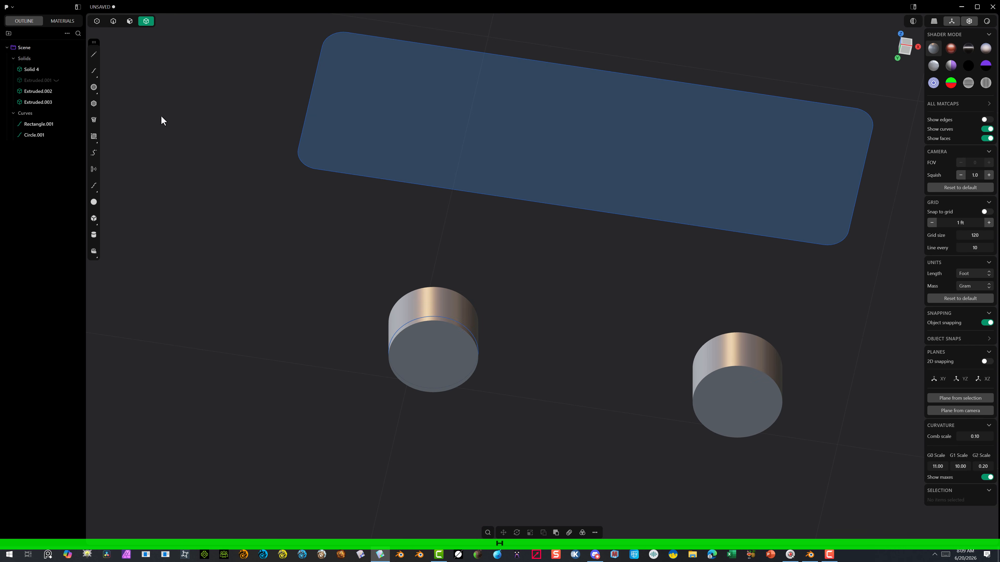
Chamfer the top circular edges of both cylinders with an offset distance of about 0.031 ft
left_click(112, 21)
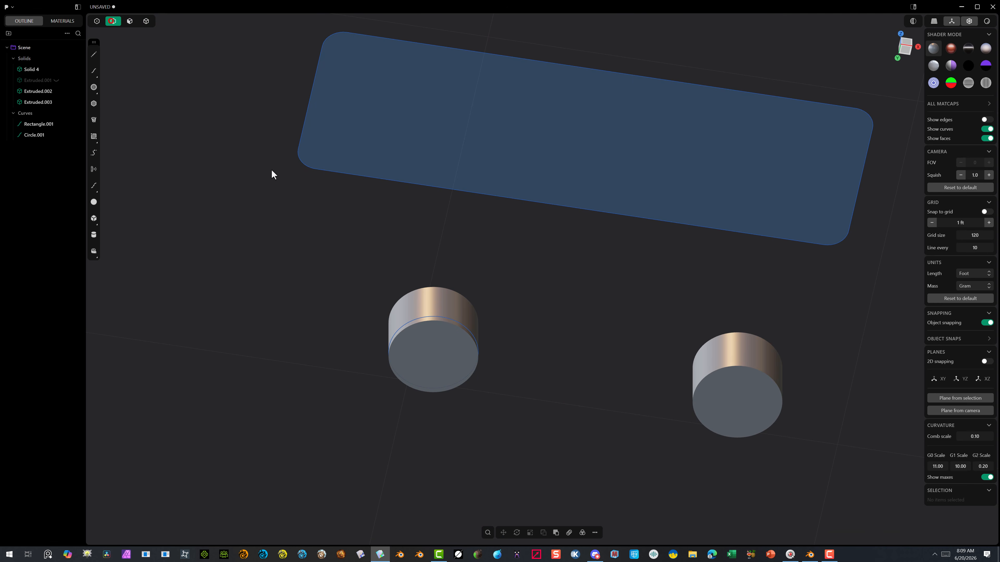
left_click(417, 297)
key("f")
left_click(712, 345, "shift")
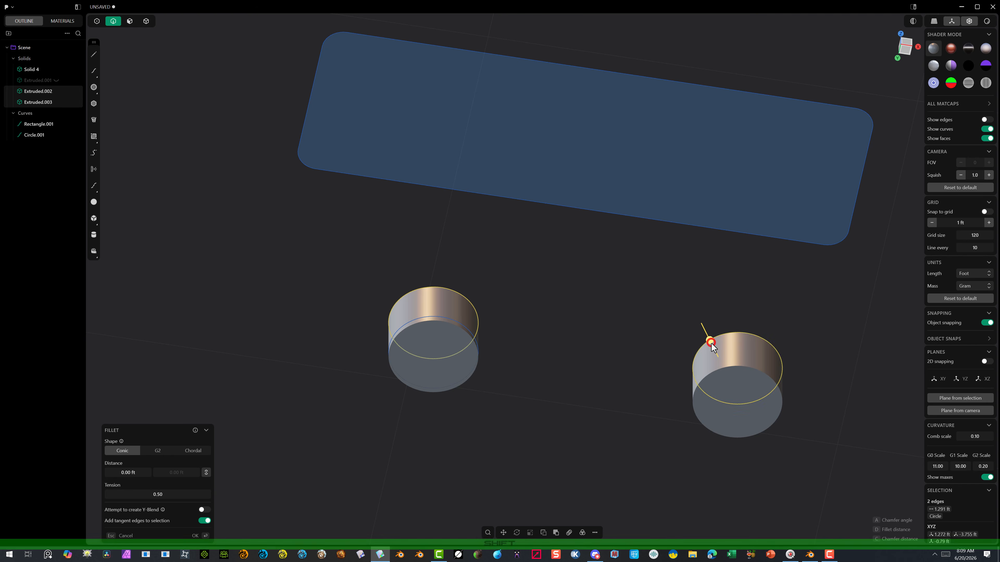
key("c")
key("d")
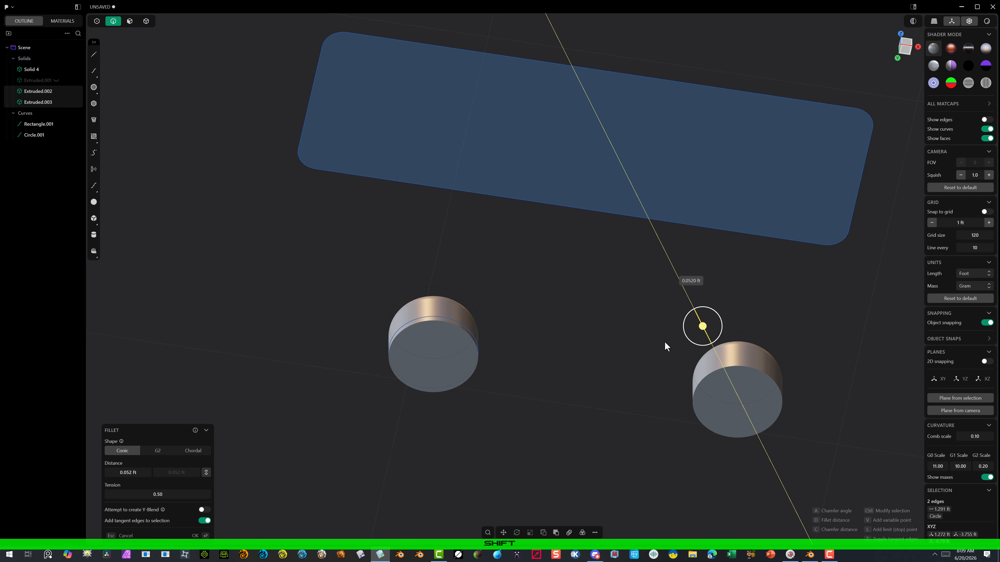
key("c")
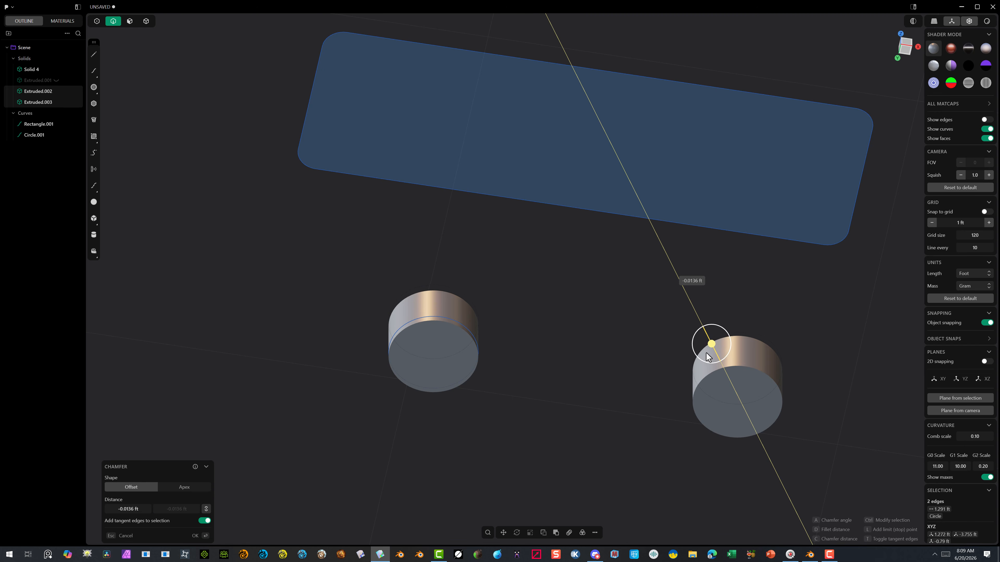
middle_click_drag(632, 329, 622, 145)
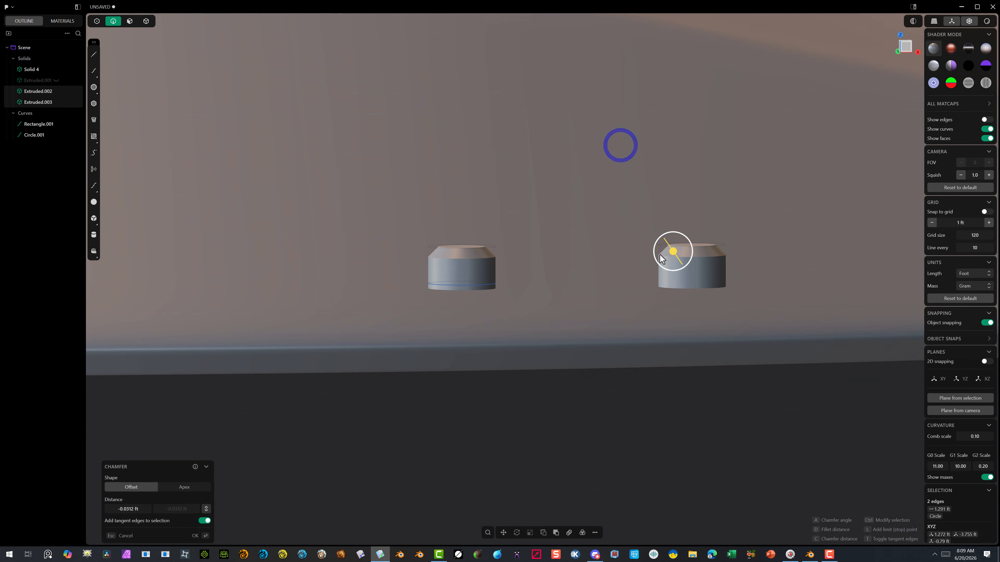
scroll(647, 272, "up", 5)
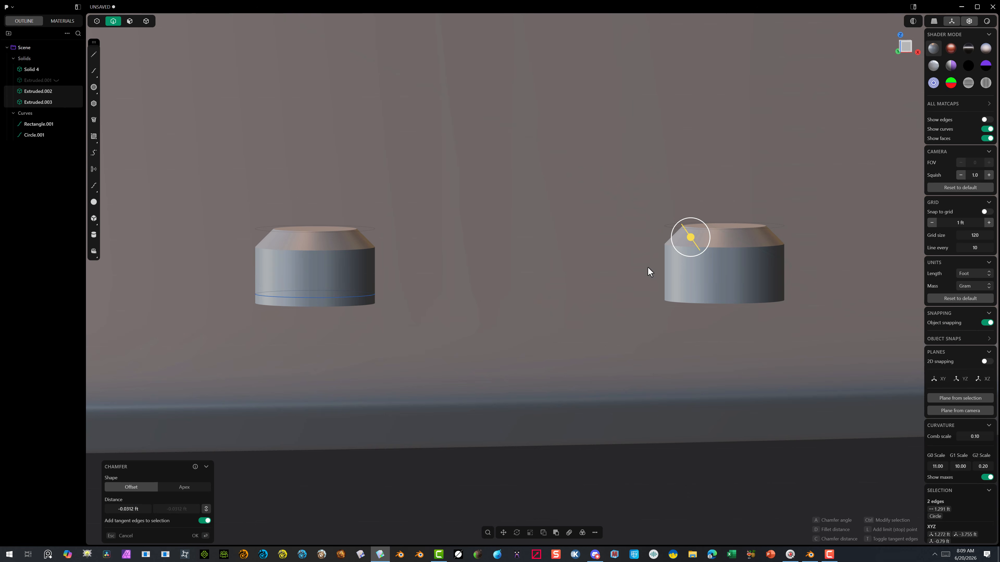
left_click(194, 537)
Fillet the upper and lower edges of the chamfer on both cylinders by about 0.011 ft
middle_click_drag(267, 288, 270, 302)
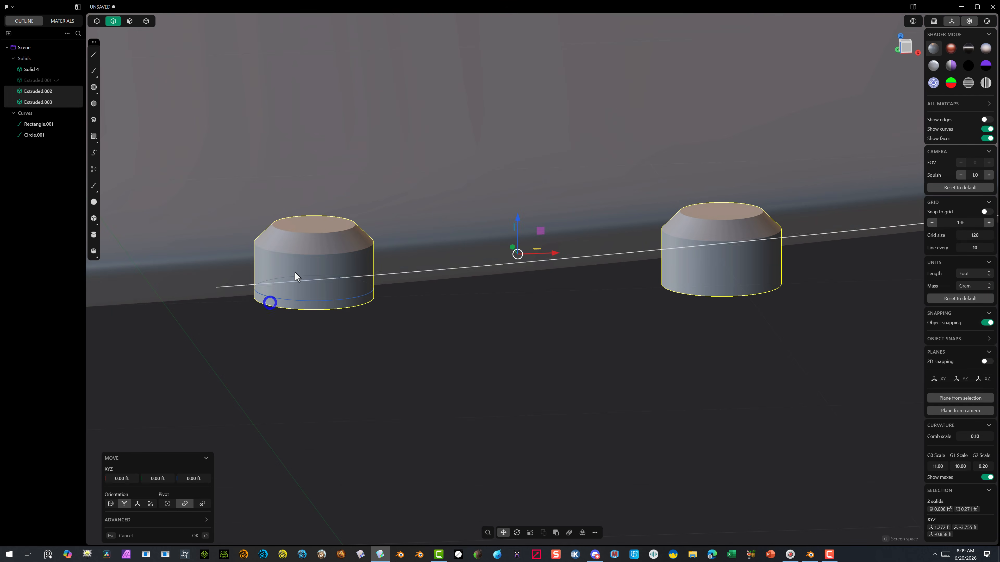
left_click(306, 256, "shift")
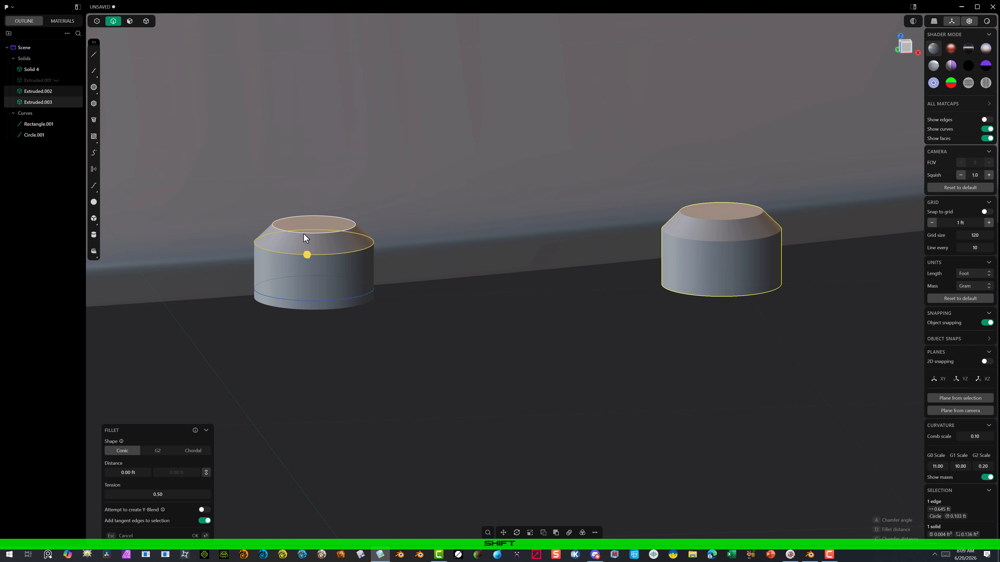
left_click(303, 233, "shift")
left_click(719, 217, "shift")
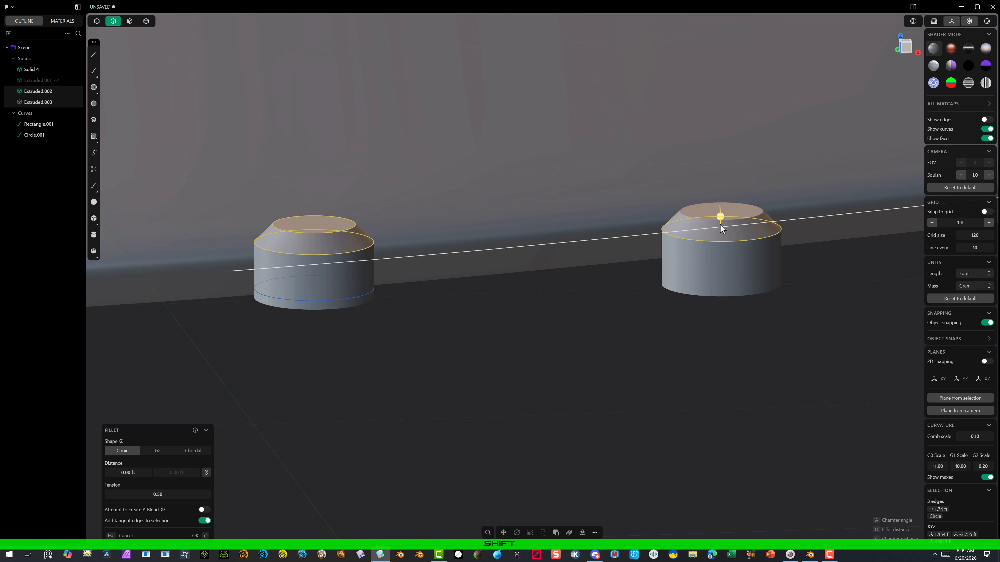
left_click(702, 219, "shift")
left_click_drag(700, 219, 723, 210)
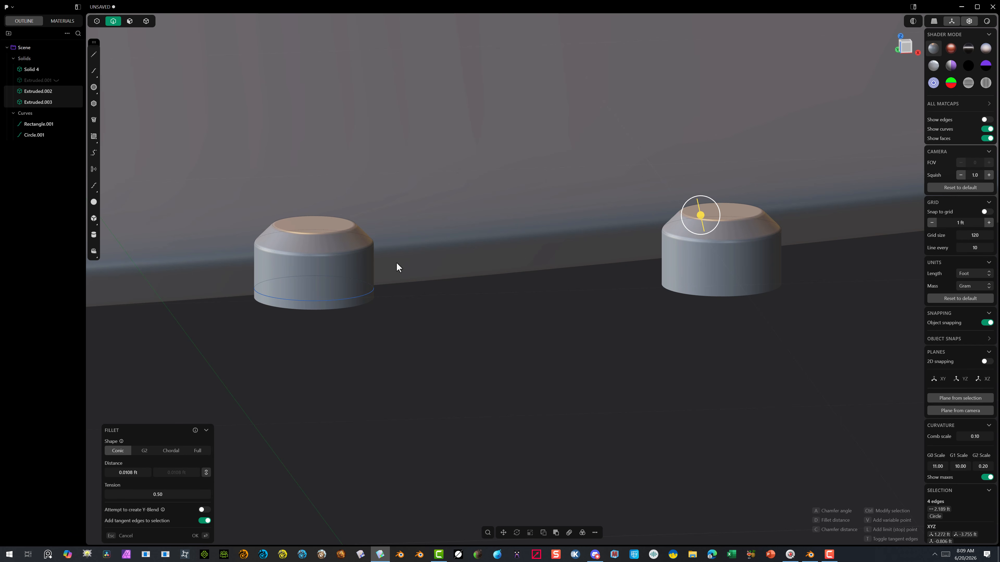
left_click(195, 536)
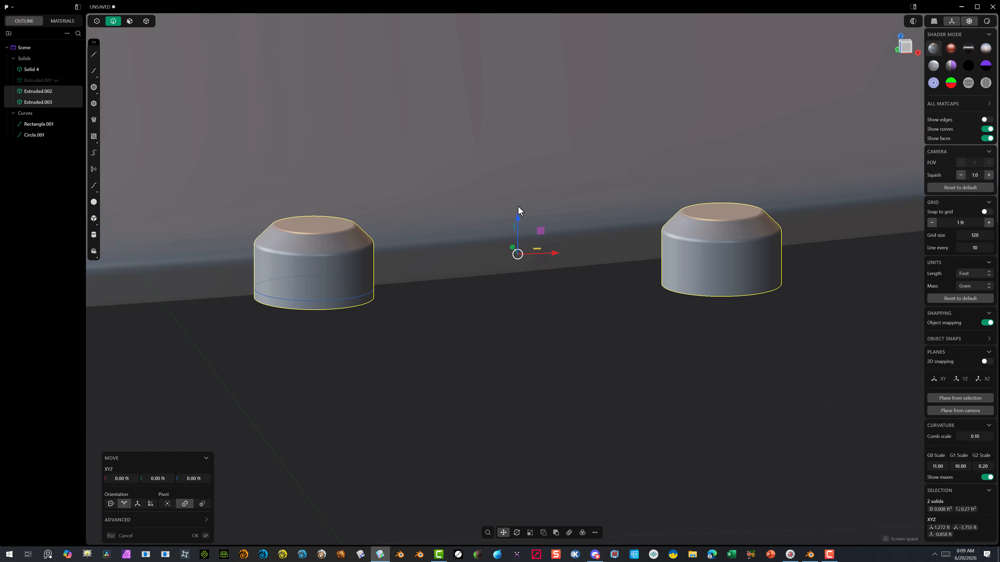
Offset the edge of the left cylinder's top face inward by about 0.0267 ft and copy the distance
left_click(130, 22)
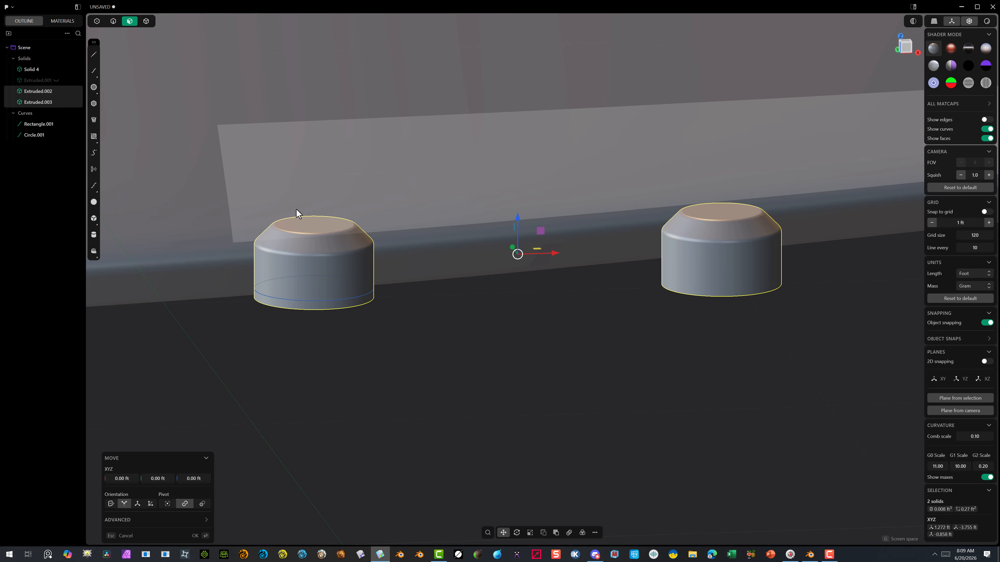
left_click(317, 225)
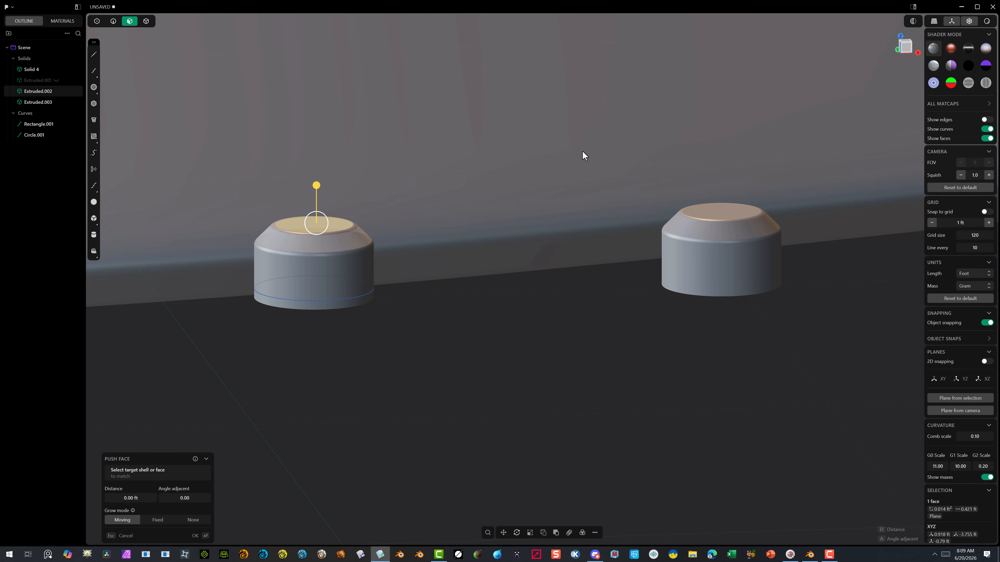
left_click(722, 218, "shift")
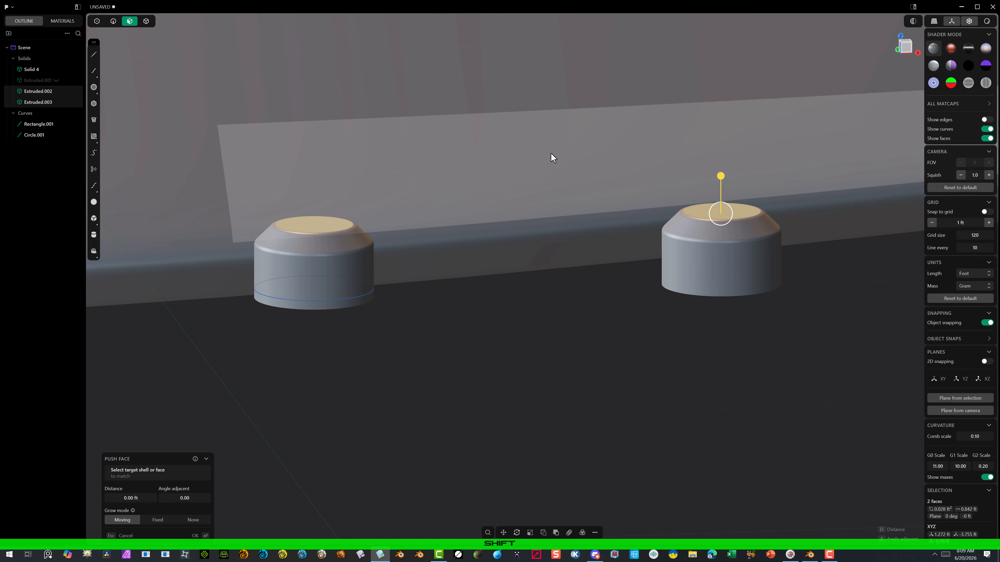
key("Escape")
left_click(311, 225)
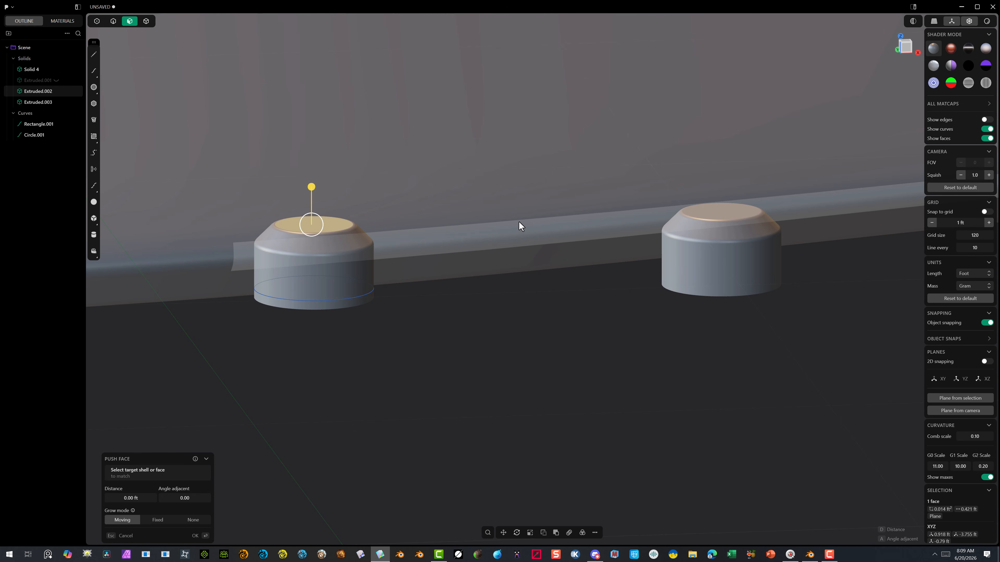
key("o")
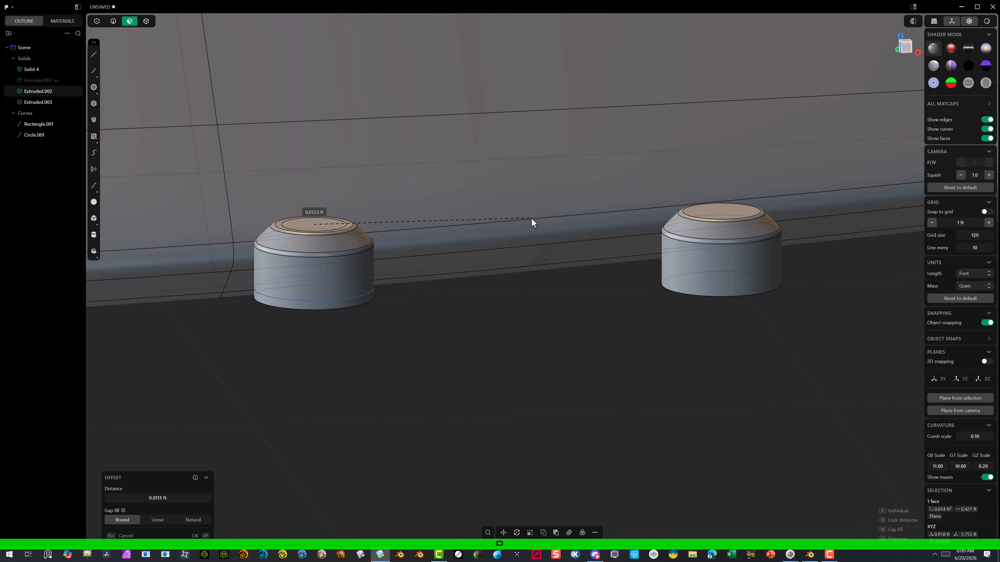
left_click(540, 219)
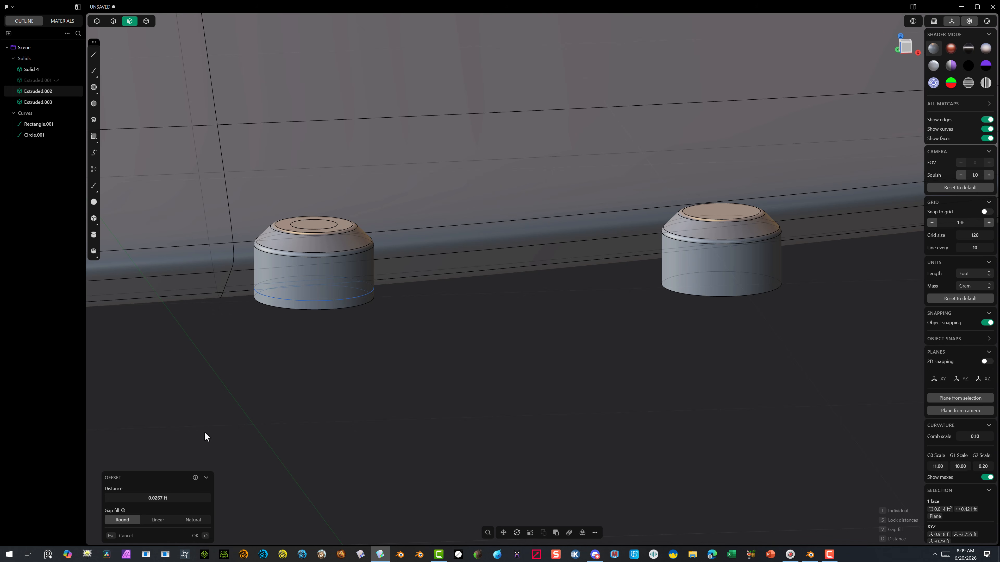
left_click(177, 498)
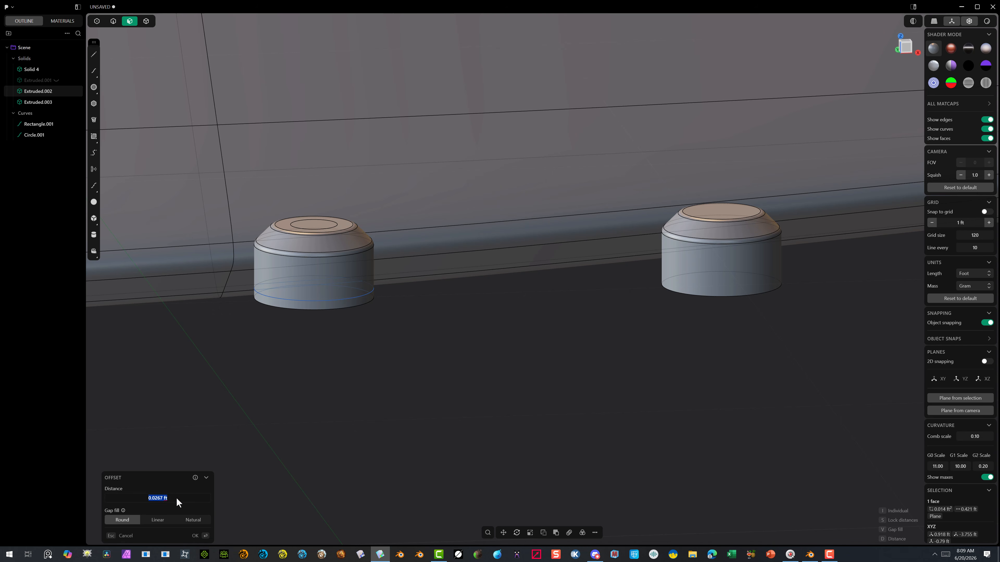
key("ctrl+c")
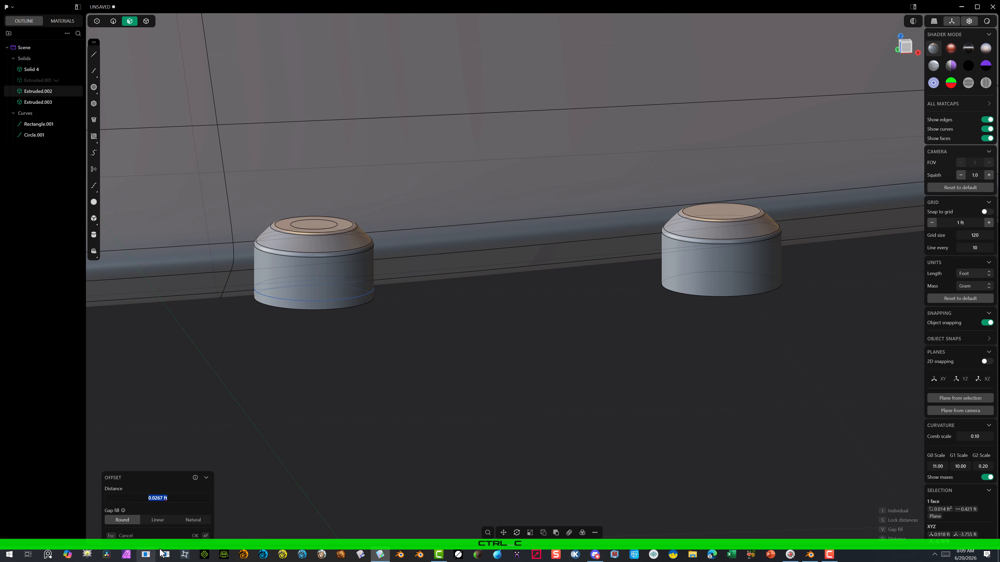
left_click(194, 534)
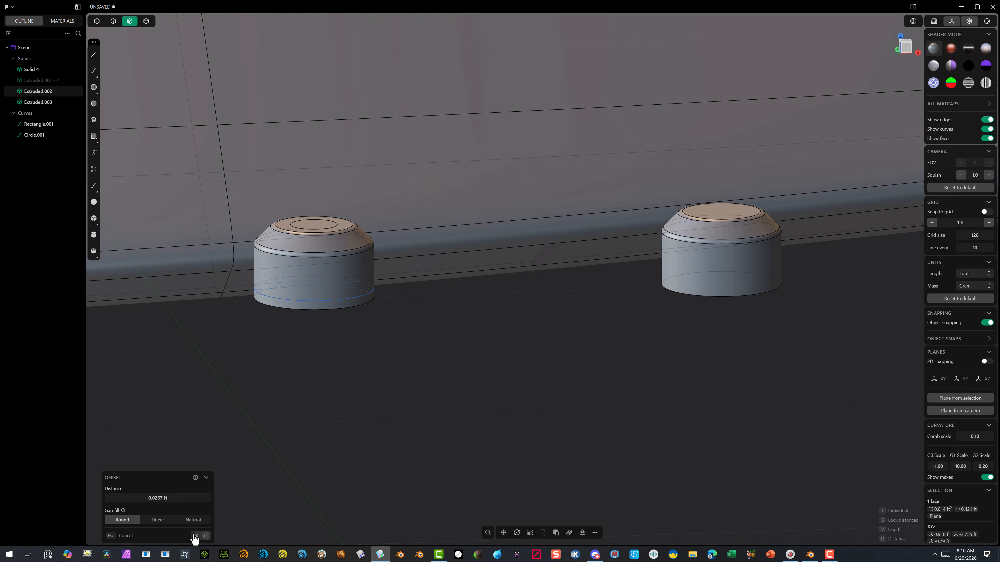
left_click(314, 468)
Offset the edge of the right cylinder's top face inward by about 0.0316 ft
left_click(730, 214)
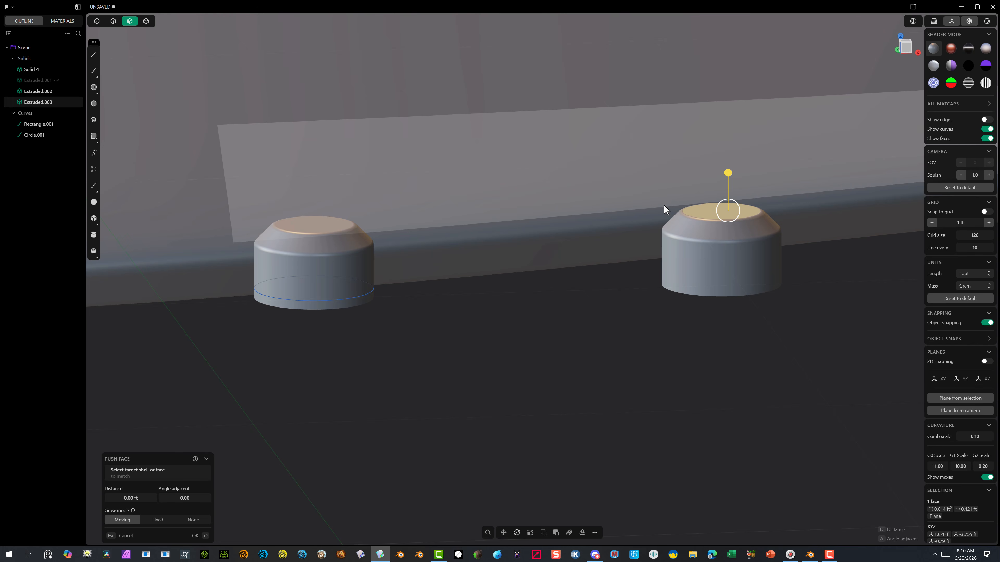
key("o")
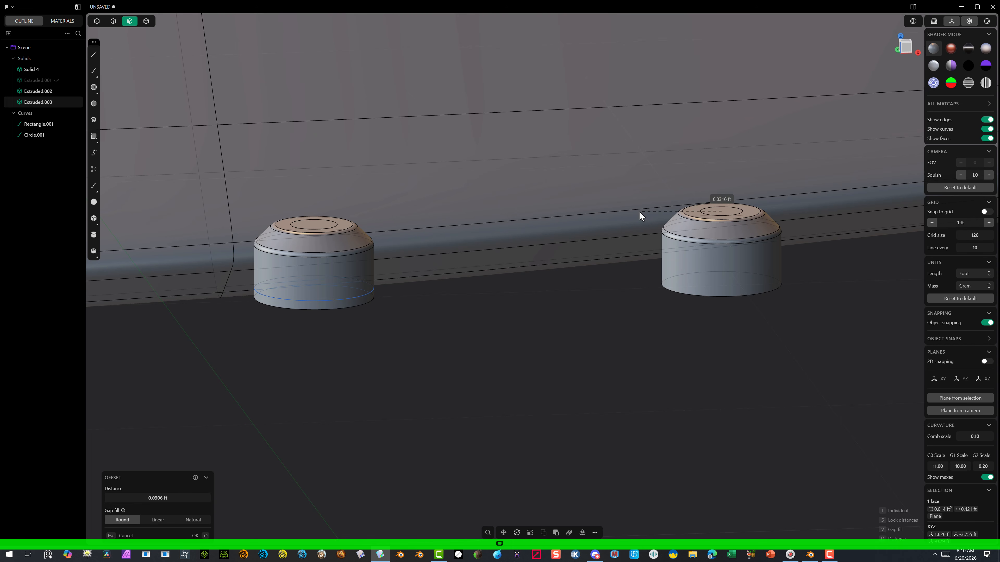
left_click(639, 212)
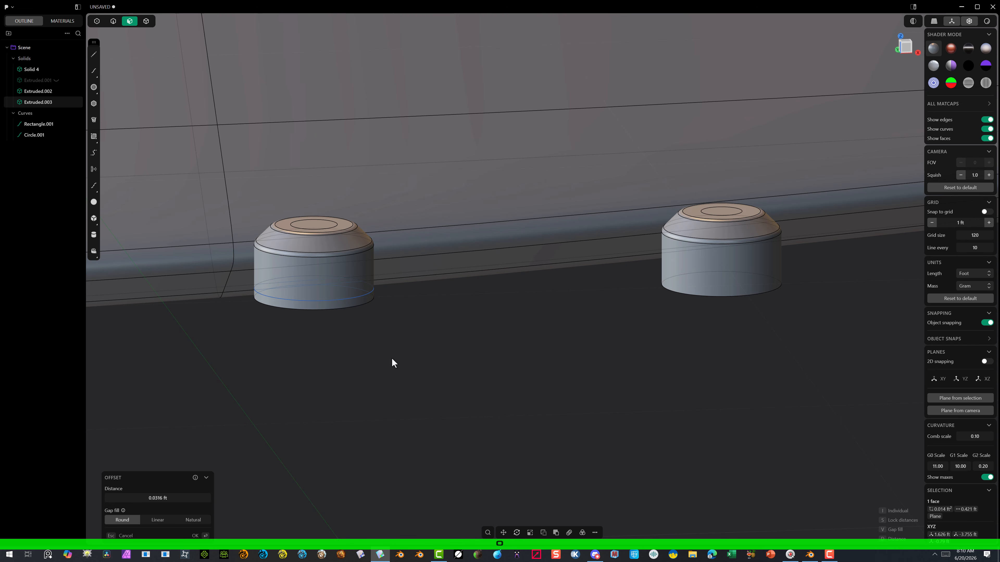
left_click(175, 498)
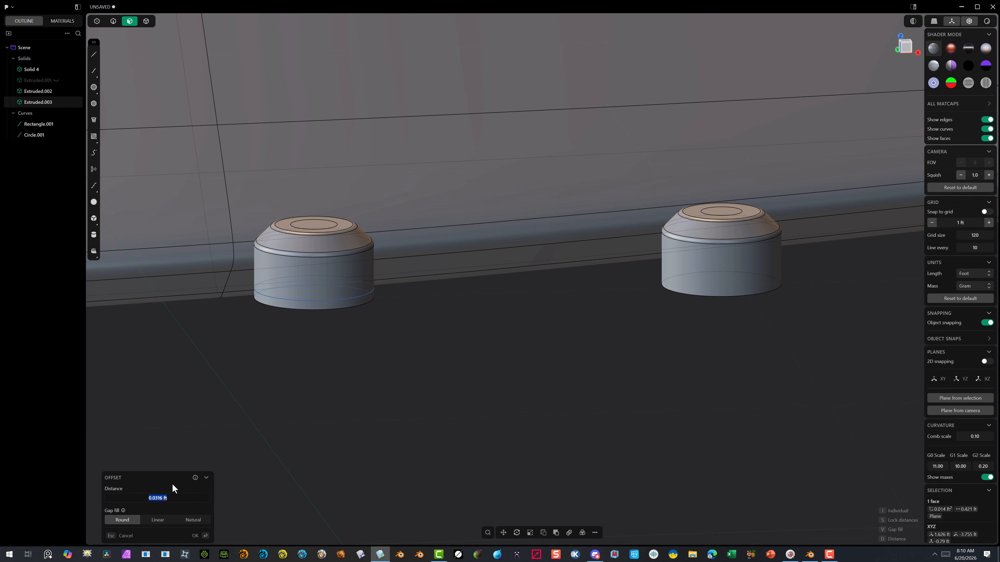
key("ctrl")
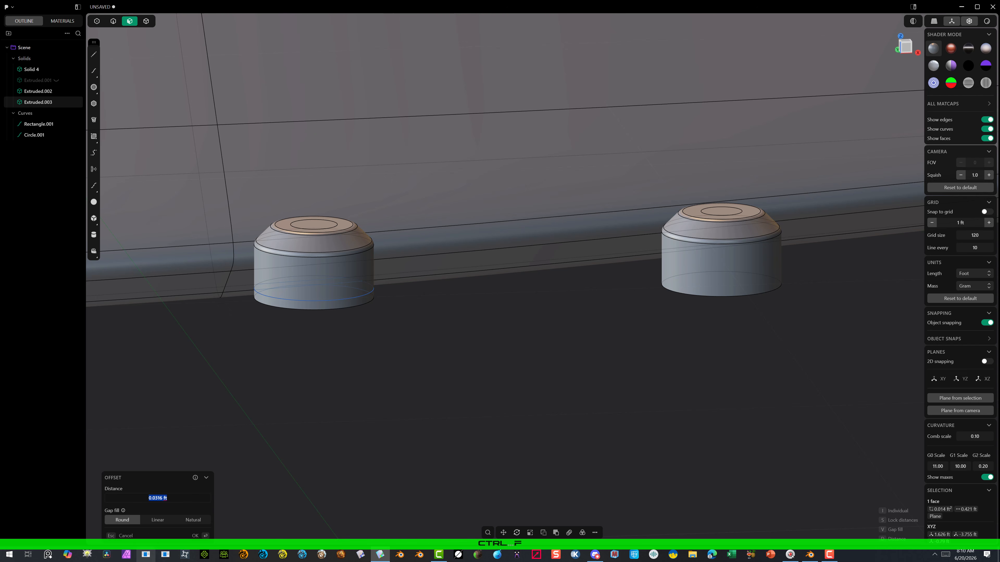
key("ctrl+f")
left_click(197, 537)
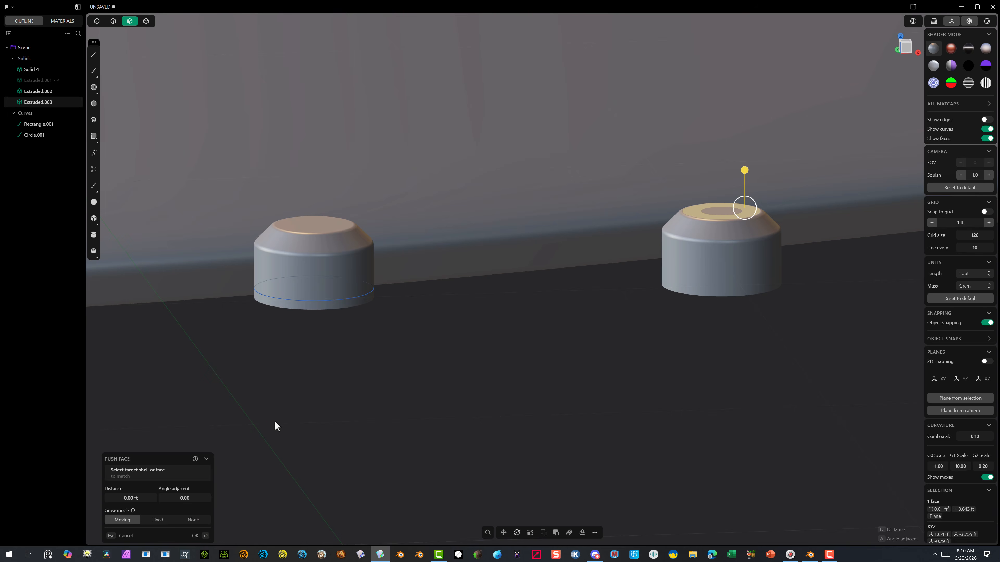
Push the inner circular top faces of both cylinders down by about 0.054 ft to form central holes
left_click(310, 232)
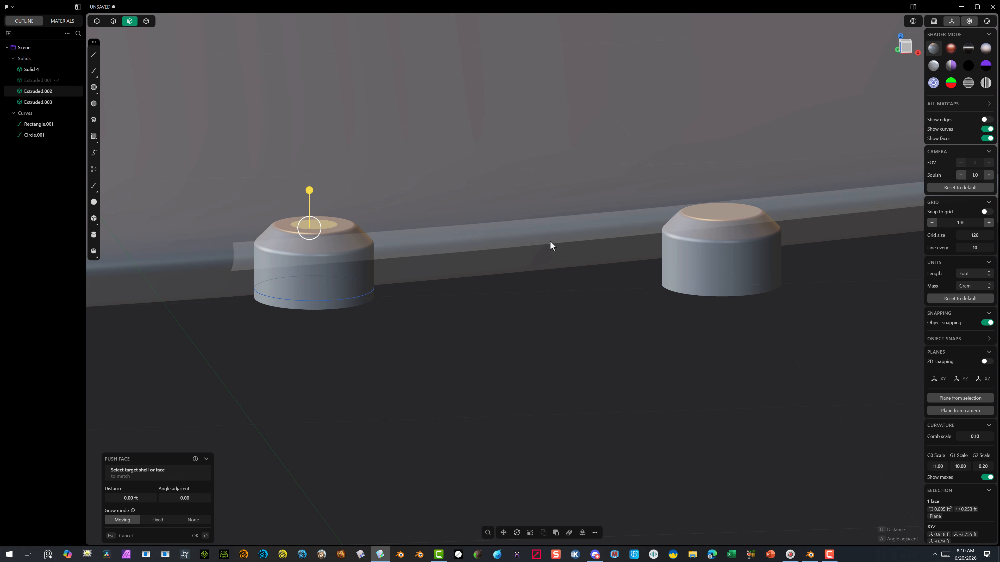
left_click(721, 216, "shift")
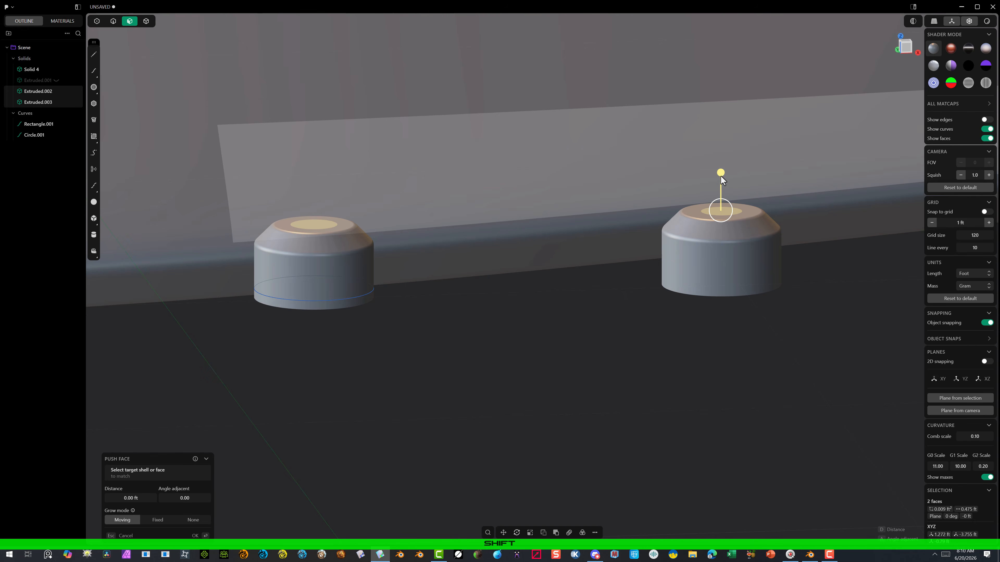
left_click_drag(721, 176, 712, 205)
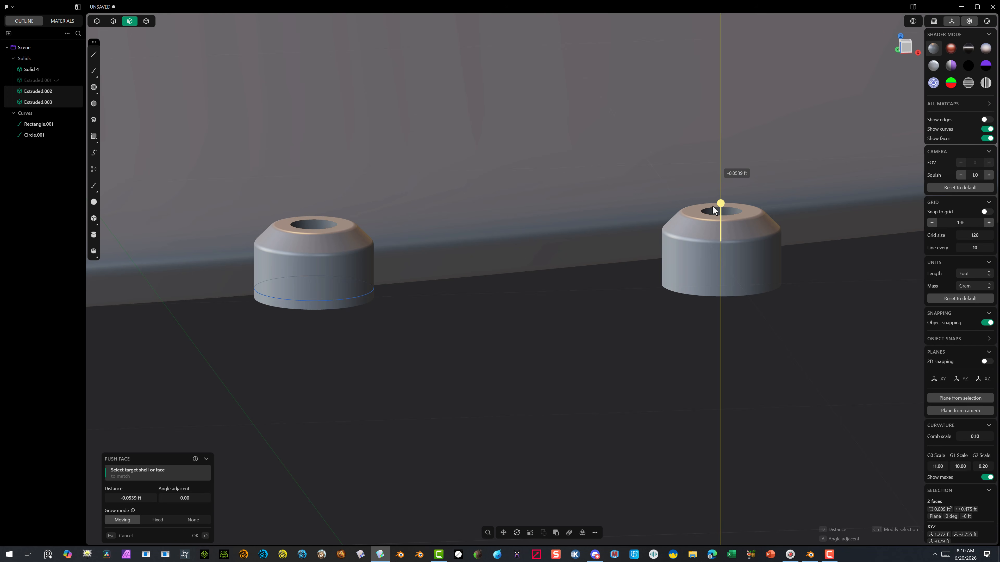
left_click(196, 537)
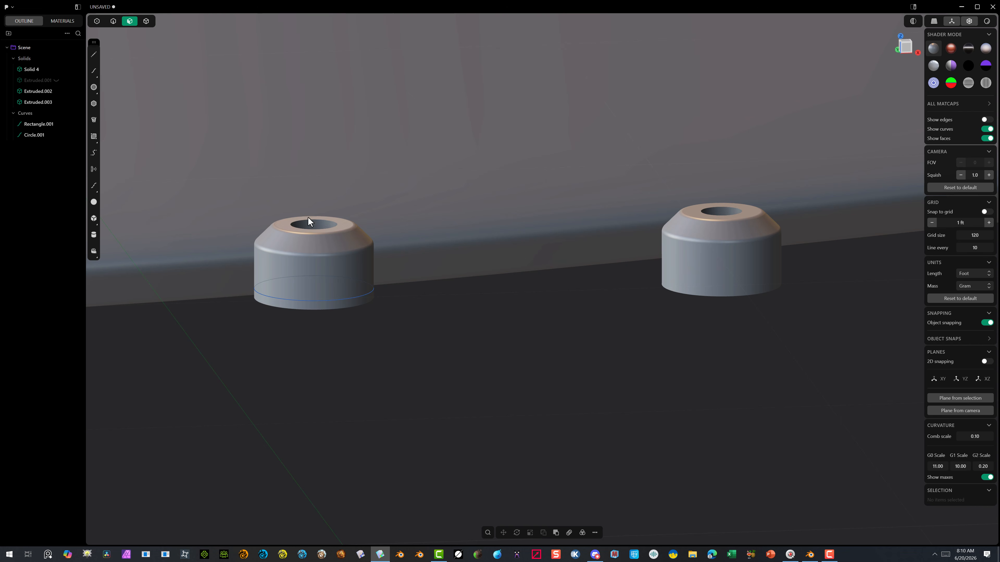
Chamfer the top rim of the central hole in both cylinders with an offset distance of about 0.010 ft
left_click(113, 21)
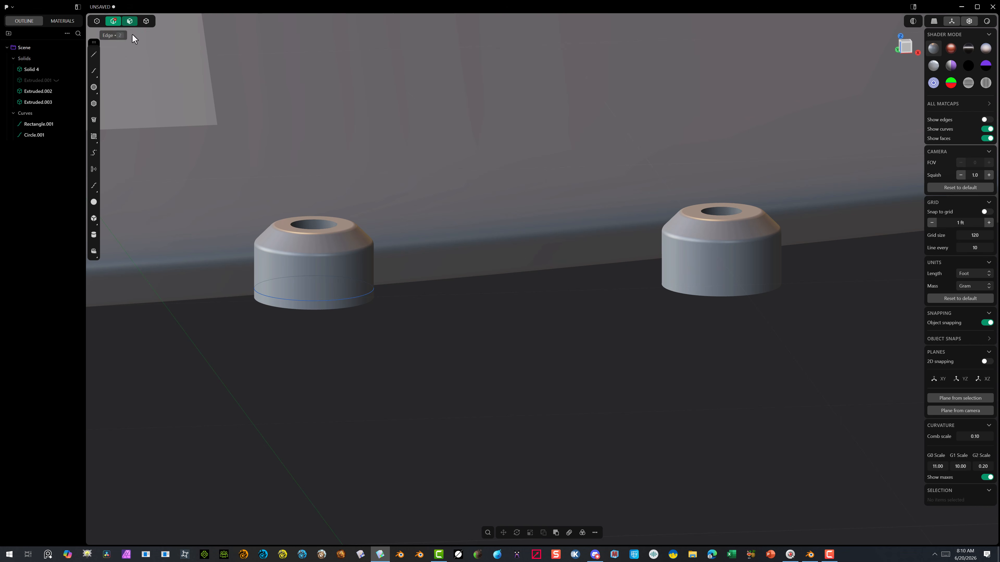
left_click(303, 220)
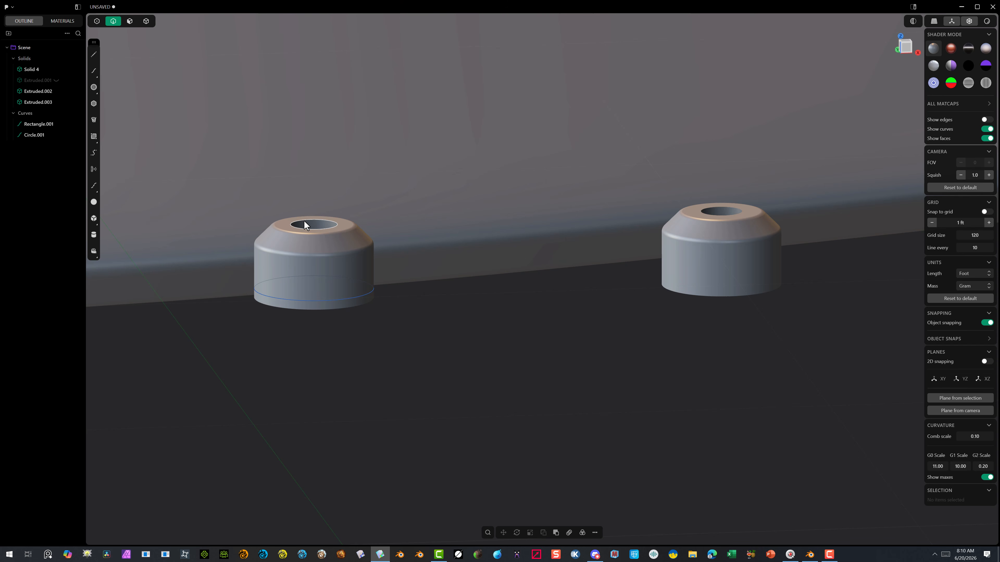
key("f")
left_click(706, 209, "shift")
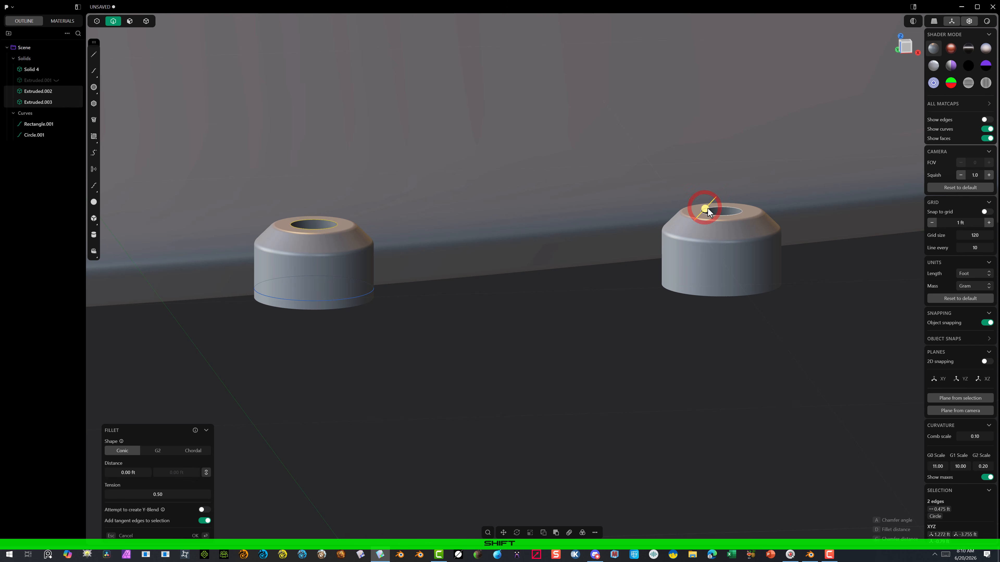
key("c")
left_click_drag(703, 209, 701, 212)
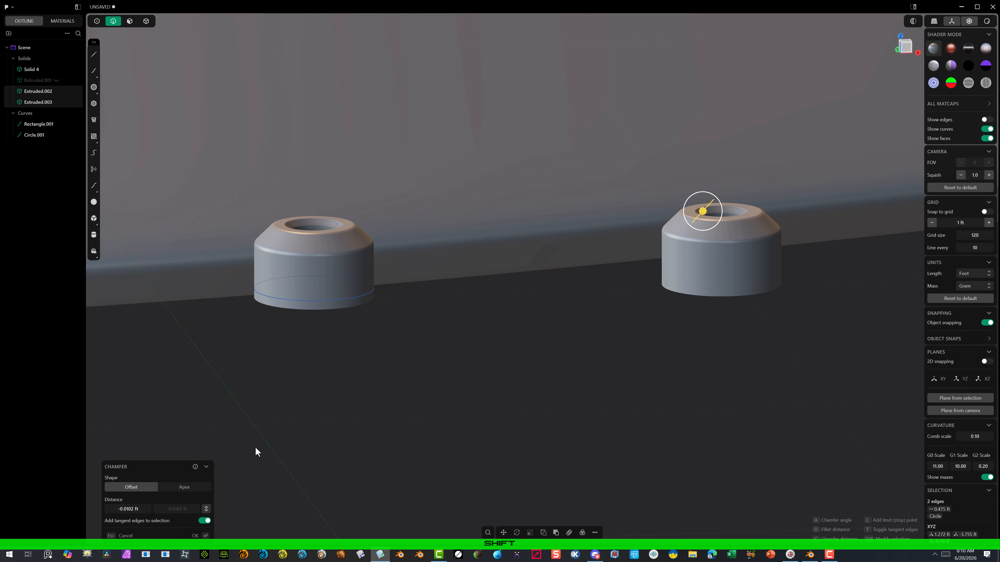
key("Return")
key("g")
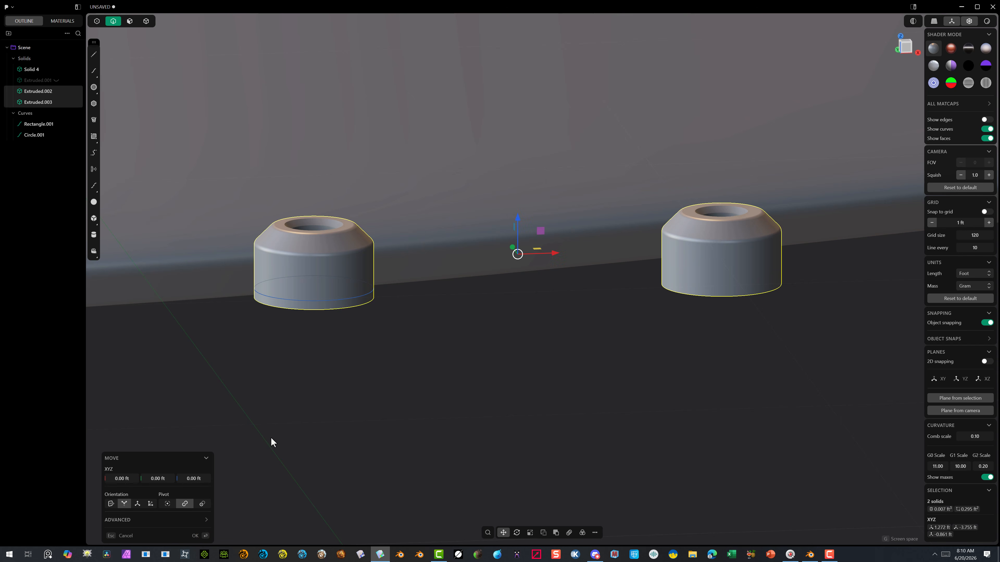
left_click(198, 537)
left_click(266, 428)
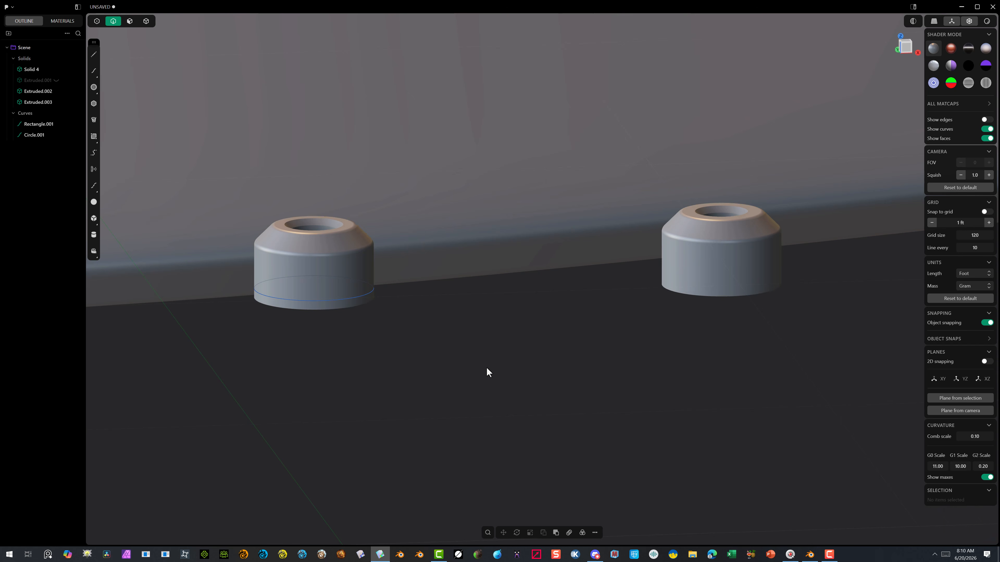
Unhide the filleted block solid and bring its underside with the two cylinders into view
middle_click_drag(487, 370, 488, 390)
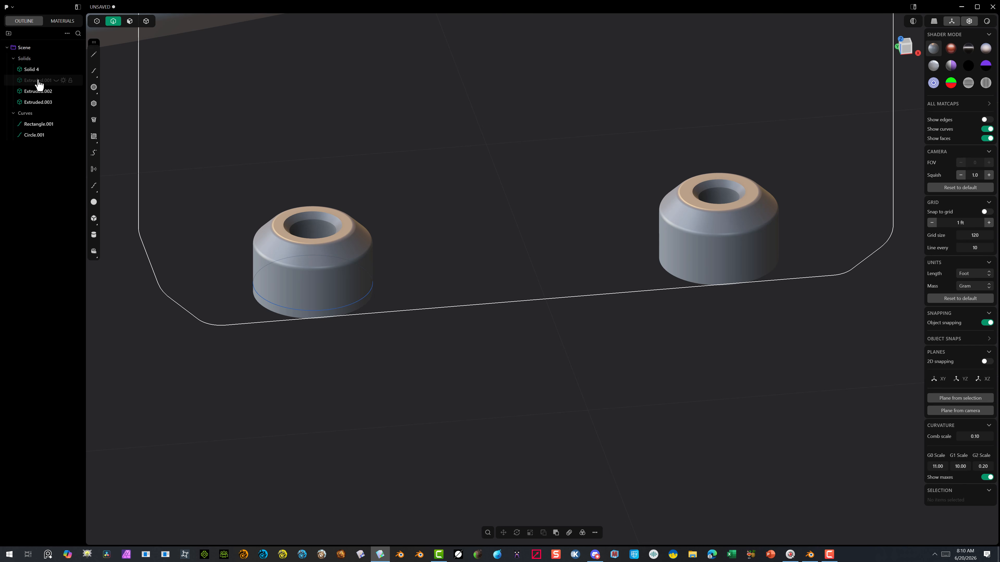
left_click(56, 80)
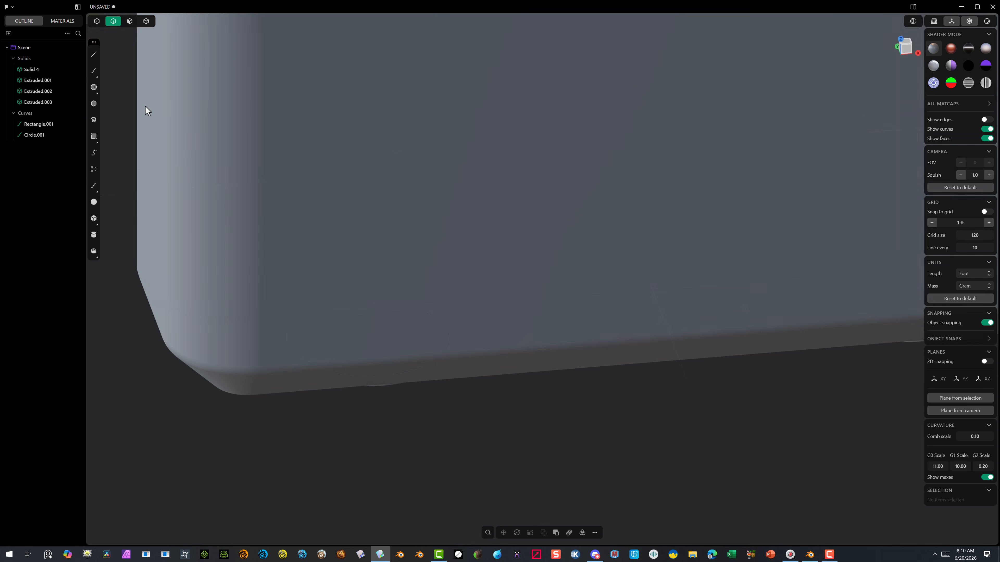
middle_click_drag(145, 106, 222, 39)
scroll(244, 150, "down", 5)
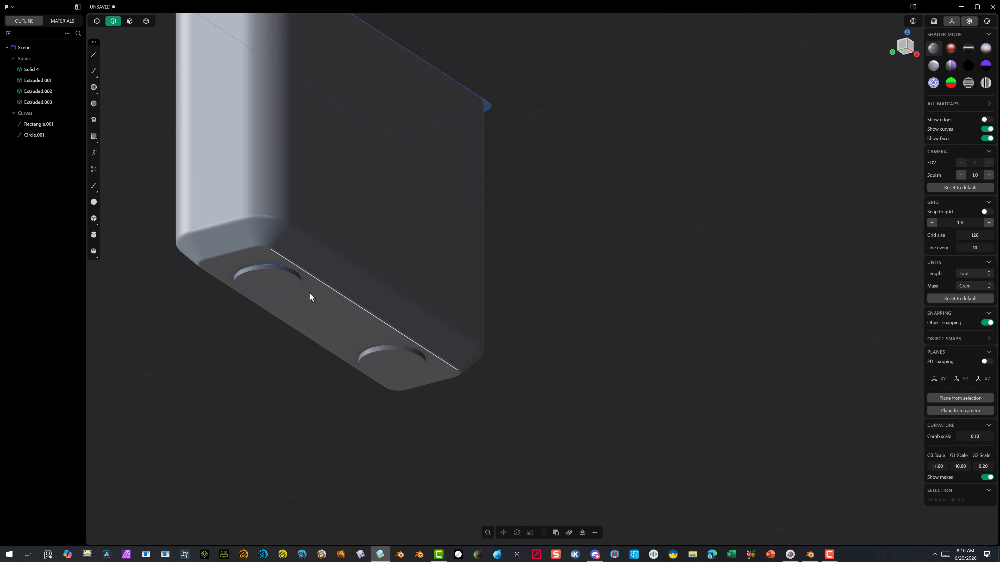
Subtract both cylinders from the filleted block with a Boolean difference, without keeping the tools
left_click(146, 22)
left_click(258, 122)
key("g")
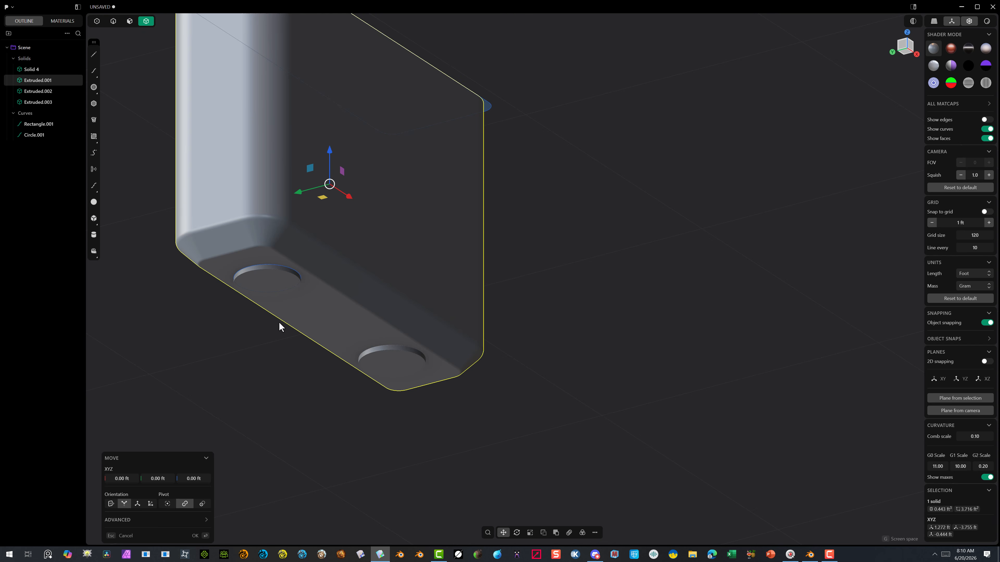
left_click(269, 290, "shift")
left_click(399, 372, "shift")
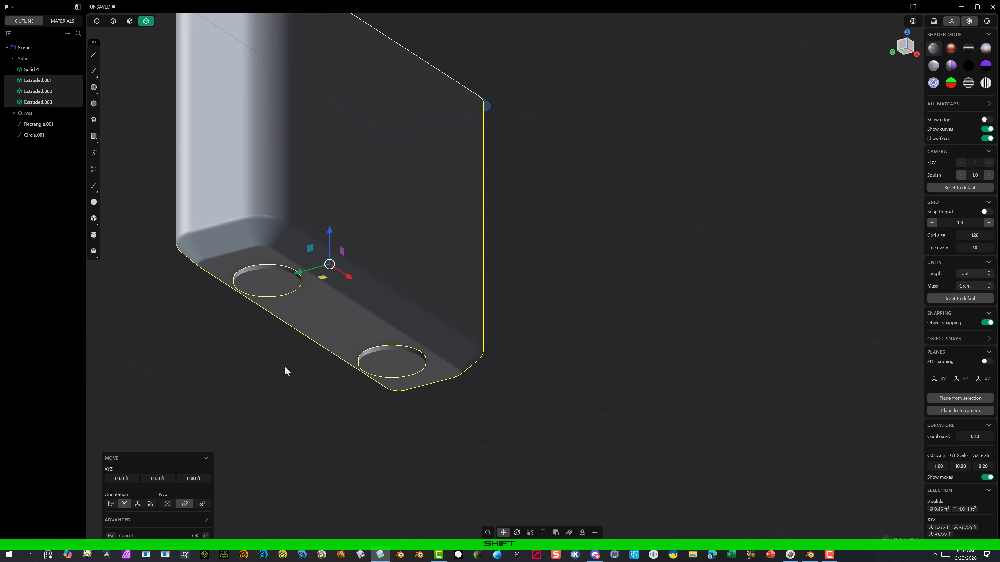
key("shift+d")
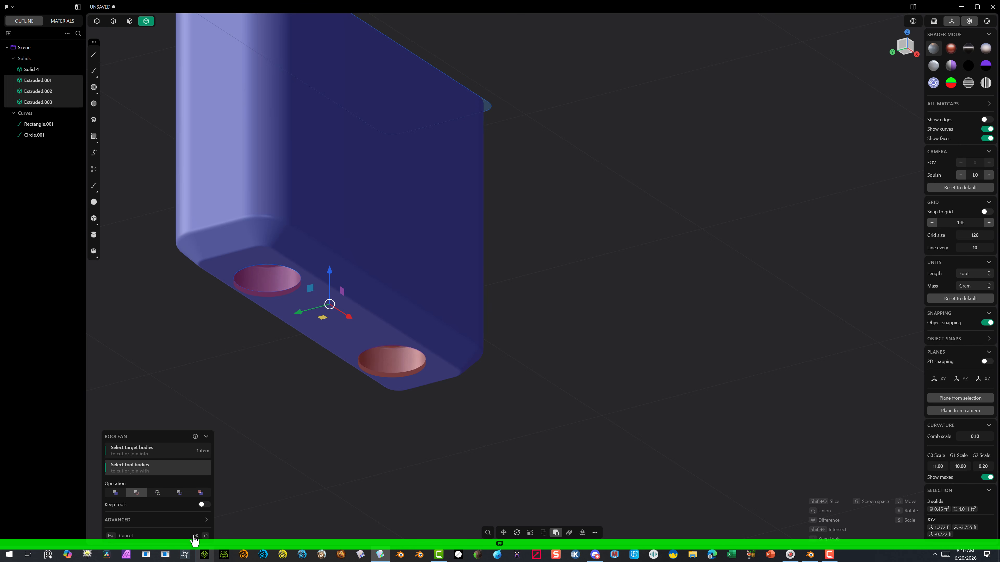
left_click(194, 536)
Delete the leftover circle curve around the recess in the block's bottom face
middle_click_drag(263, 462, 230, 373)
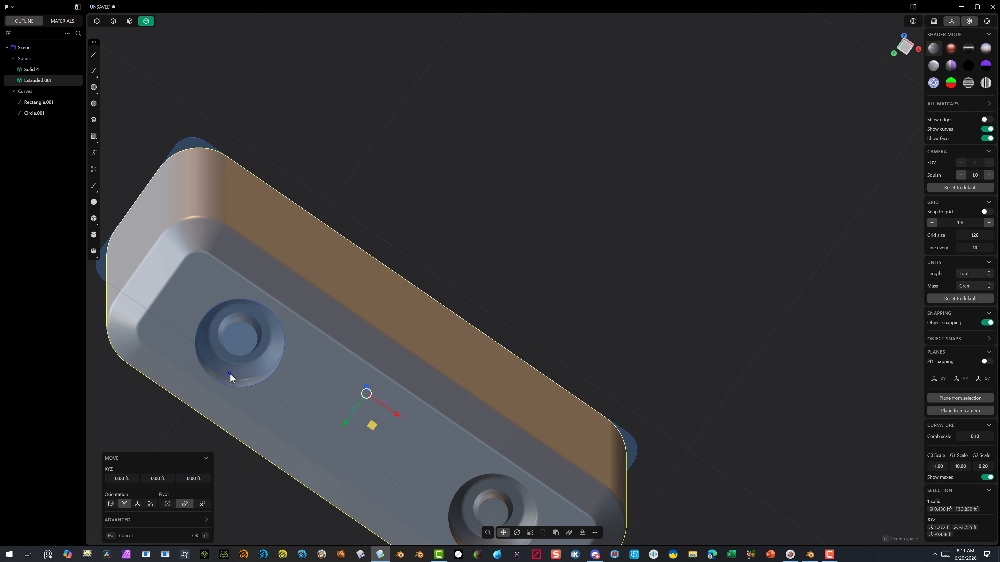
scroll(307, 376, "down", 5)
middle_click_drag(308, 375, 306, 296)
scroll(285, 330, "up", 8)
left_click(318, 275)
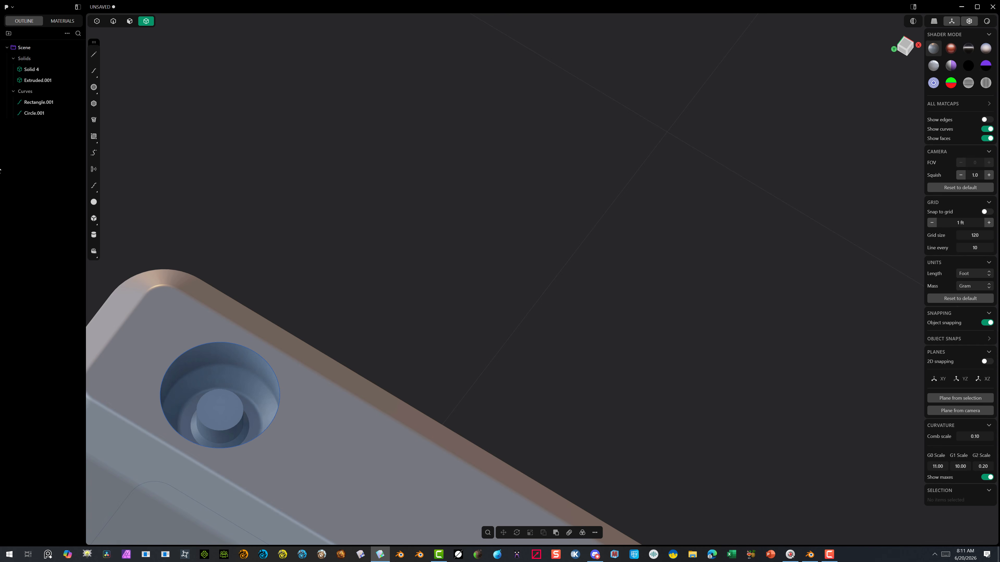
left_click(32, 114)
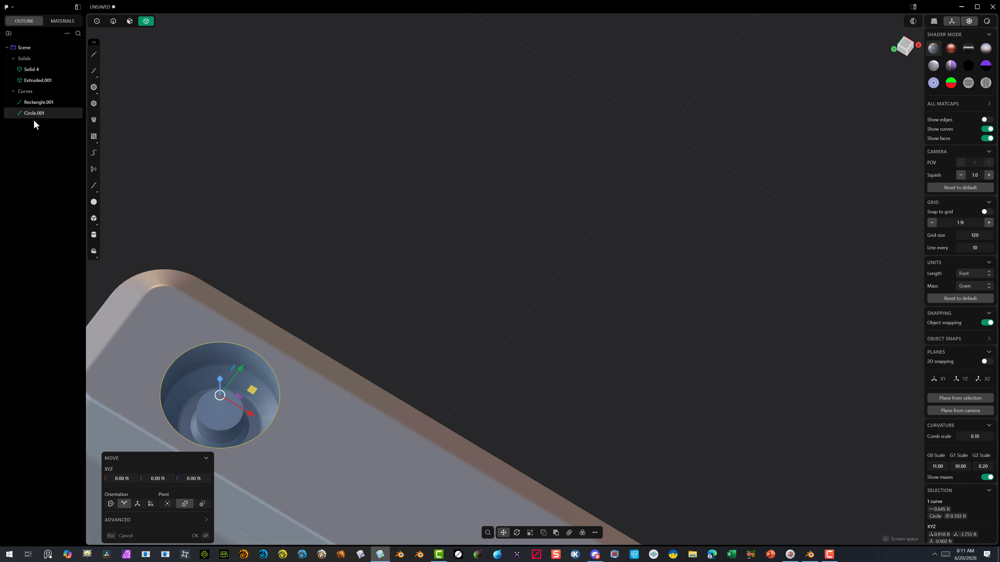
key("Delete")
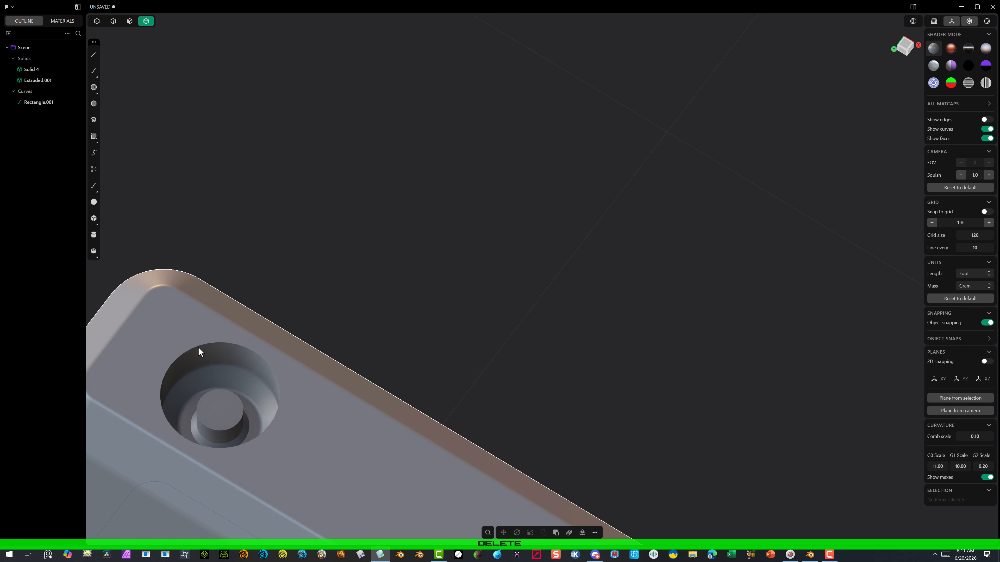
Chamfer the outer rims of both recesses in the block's underside with an offset distance of about 0.019 ft
left_click(113, 21)
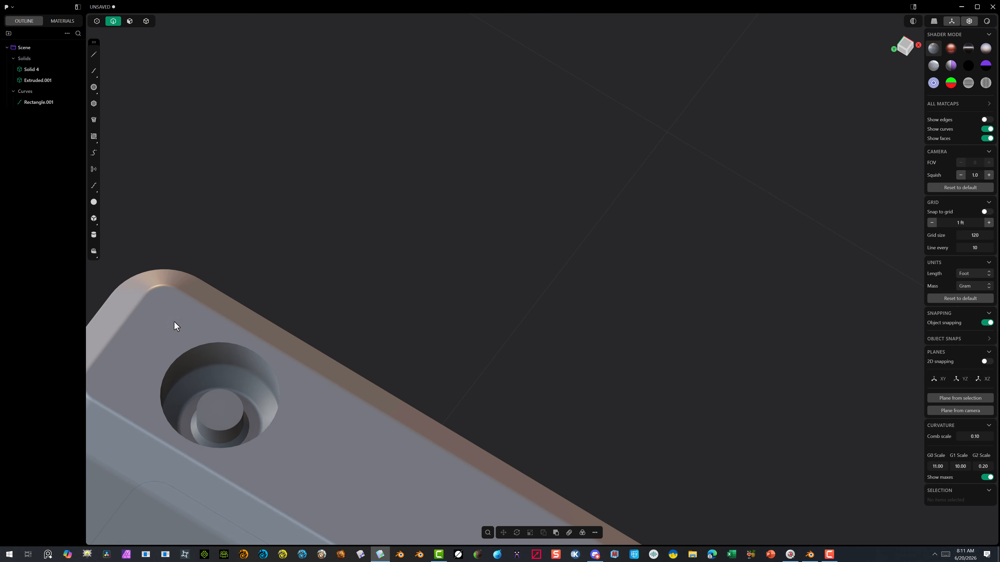
left_click(189, 352)
mouse_move(189, 351)
left_mouse_down()
mouse_move(179, 349)
mouse_move(187, 360)
left_mouse_up()
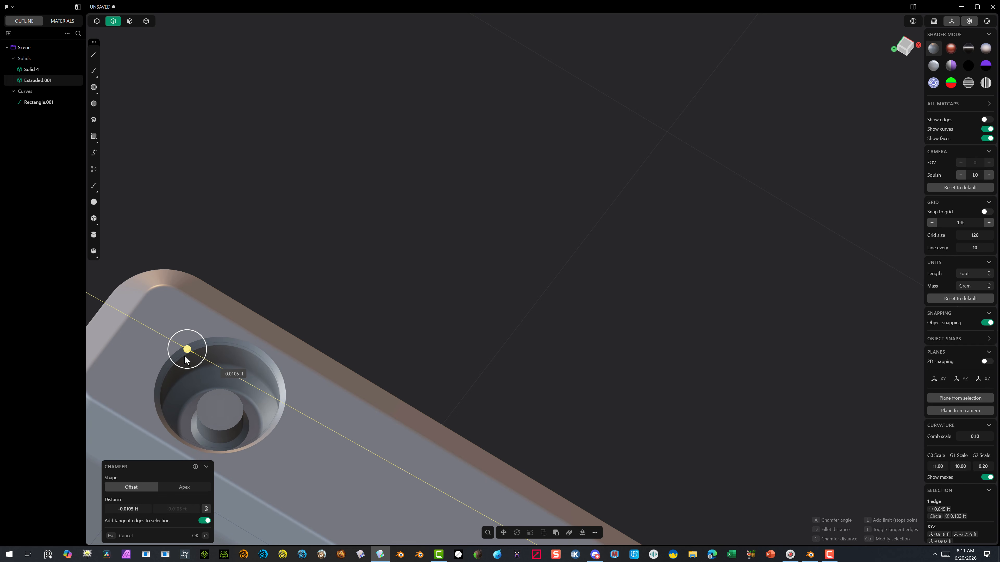
scroll(285, 353, "down", 3)
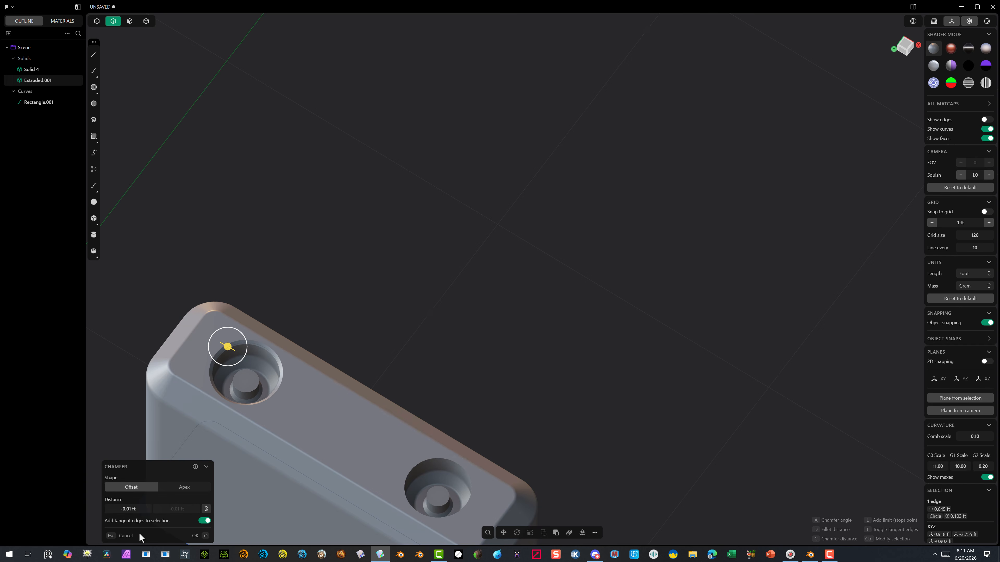
left_click(139, 535)
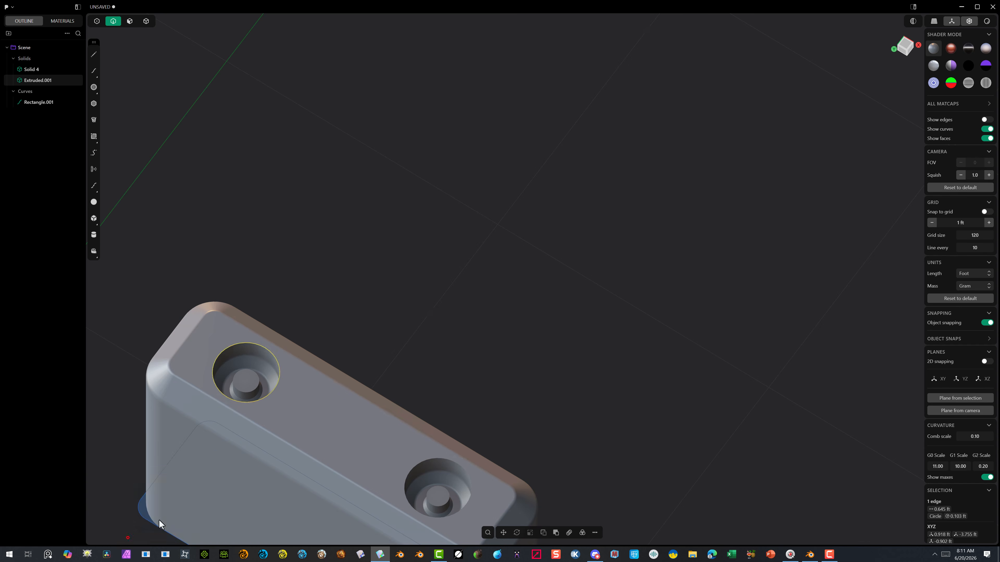
left_click(432, 461, "shift")
key("b")
left_click_drag(430, 460, 426, 460, "shift")
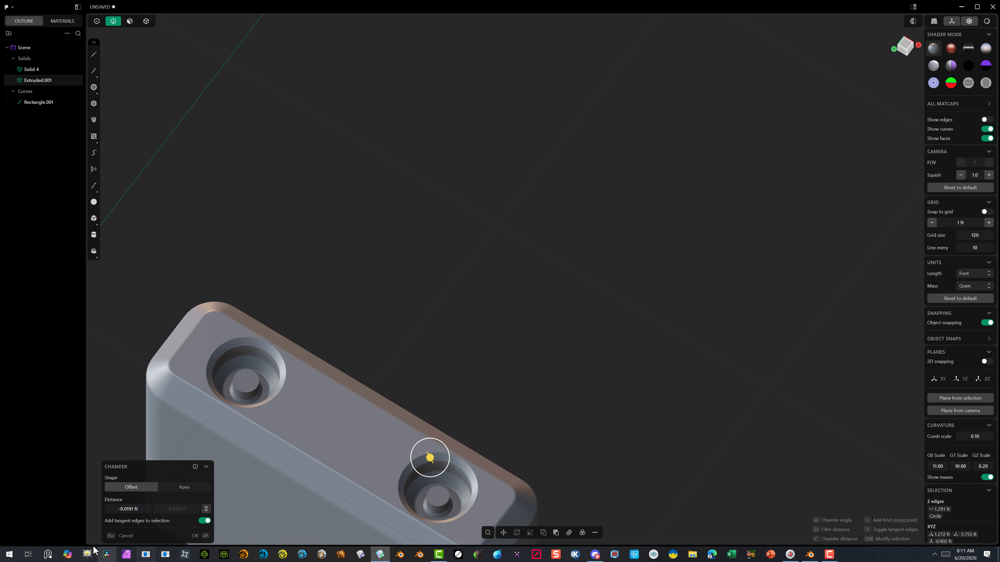
left_click(195, 535)
Chamfer the inner edge of the rim chamfer in both recesses with an offset distance of about 0.015 ft
left_click(244, 346)
key("b")
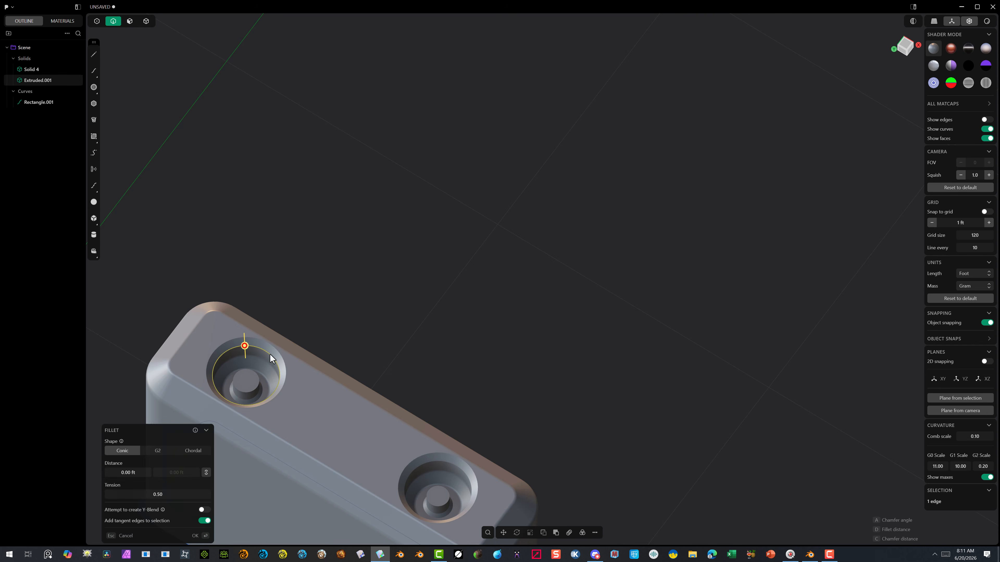
left_click(429, 464, "shift")
left_click_drag(426, 462, 420, 461, "shift")
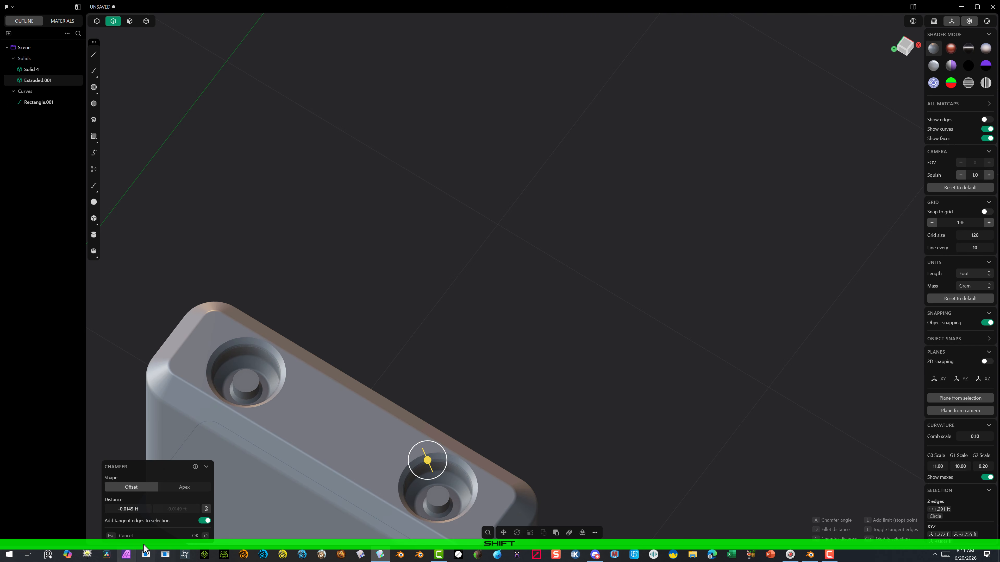
left_click(200, 534)
left_click(310, 302)
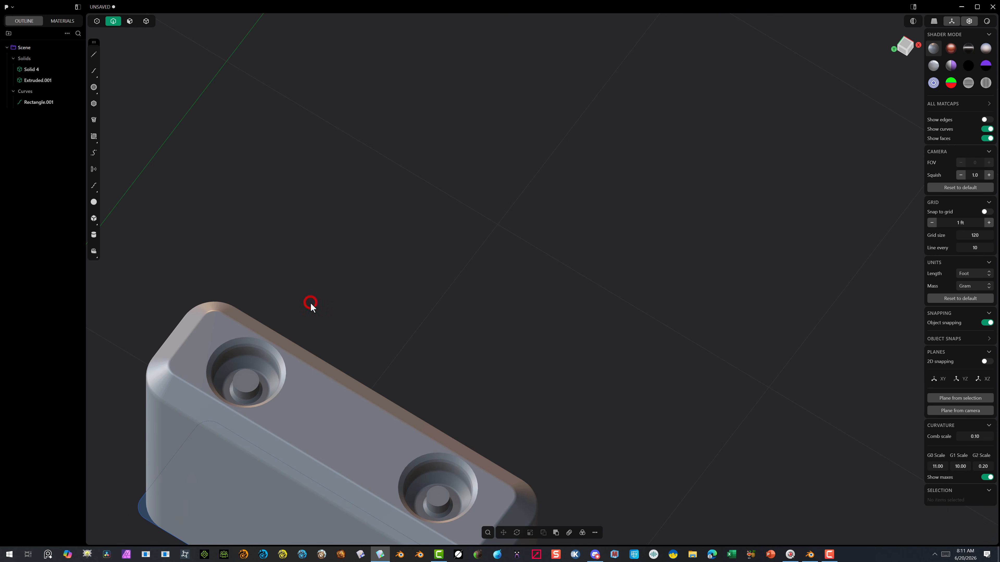
Fillet the top edge of the centre post in both recesses with a conic distance of about 0.016 ft
left_click(242, 391)
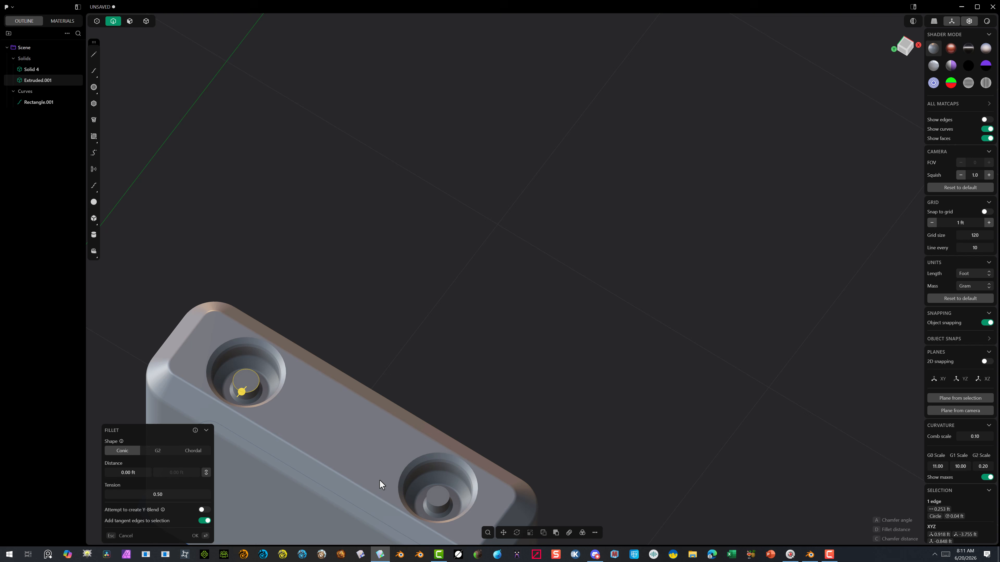
left_click(426, 492, "shift")
left_click_drag(427, 493, 420, 491, "shift")
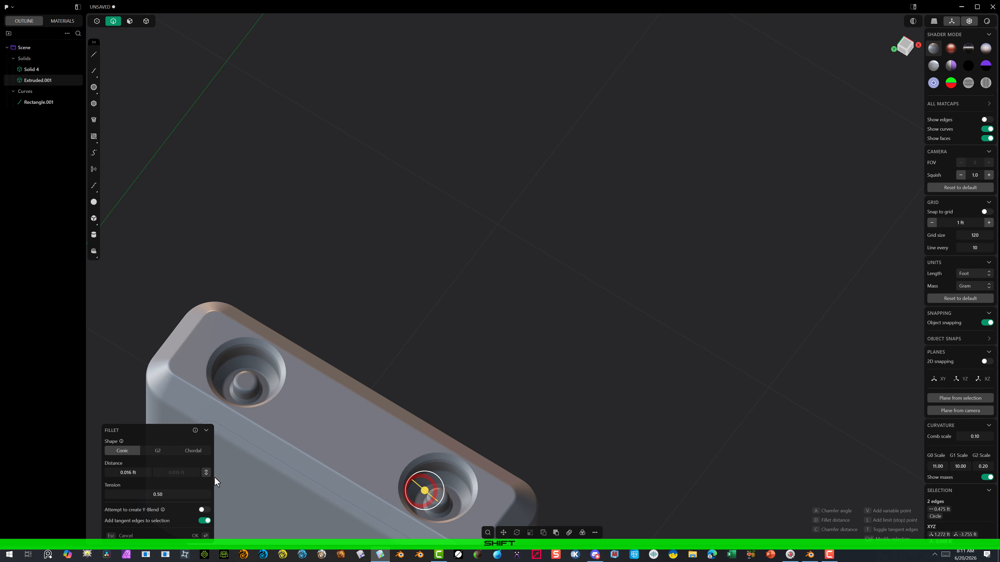
left_click(197, 535)
left_click(197, 537)
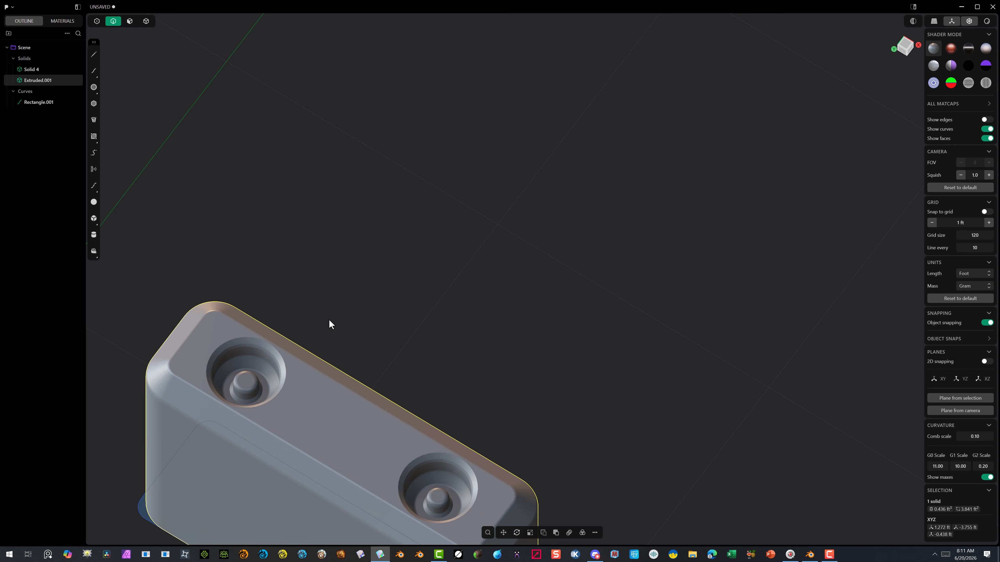
scroll(329, 322, "down", 5)
middle_click_drag(318, 312, 201, 292)
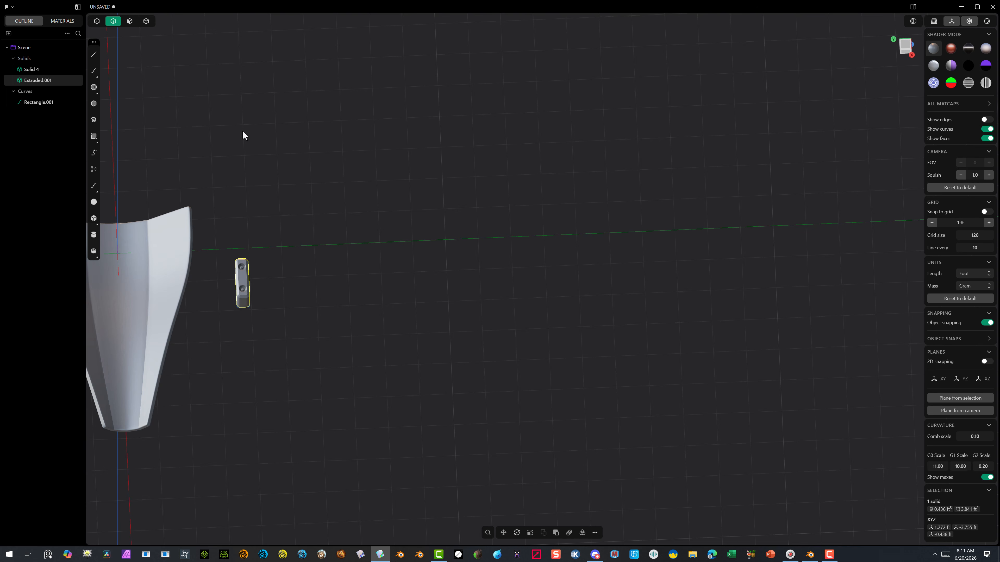
left_click(905, 44)
key("g")
scroll(465, 224, "down", 5)
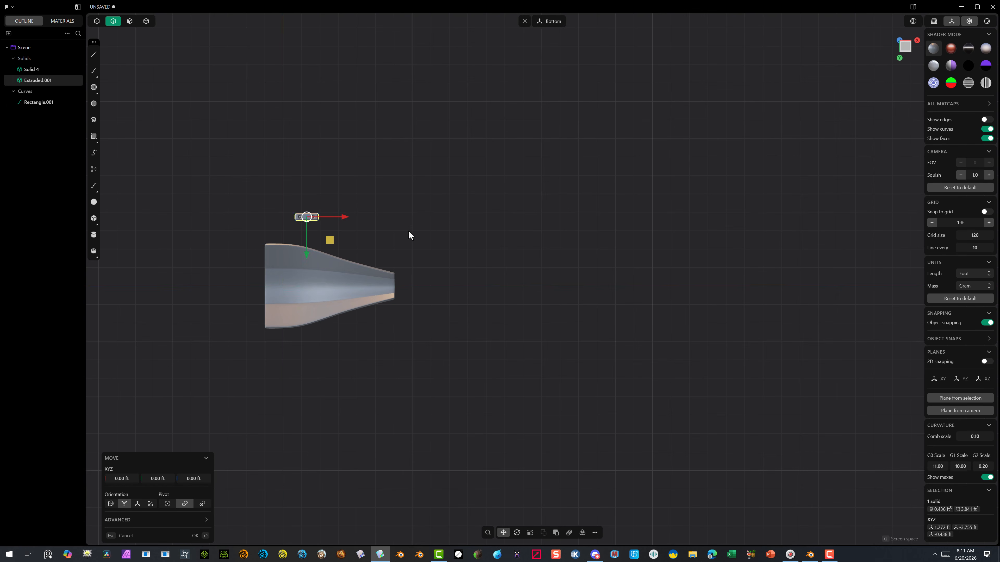
scroll(350, 232, "up", 3)
middle_click_drag(250, 219, 208, 216)
scroll(258, 174, "up", 2)
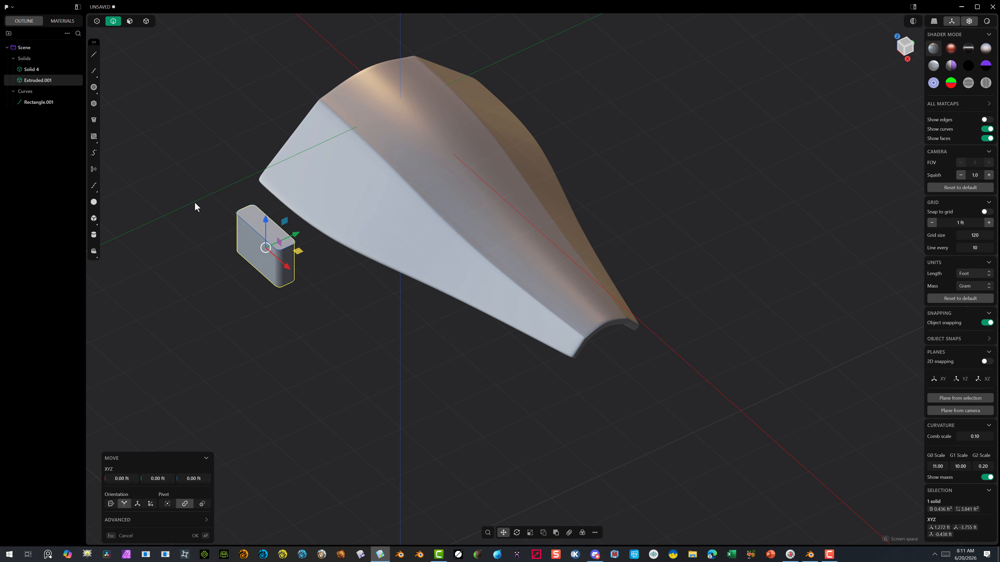
middle_click_drag(408, 133, 408, 89)
middle_click_drag(407, 86, 420, 87)
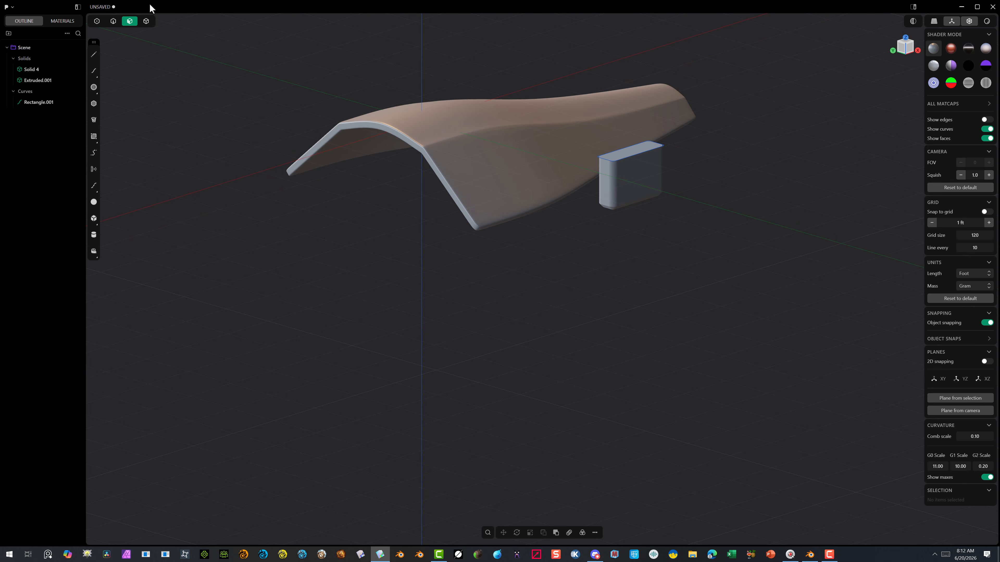
Delete the leftover rectangle curve around the block's upper face
left_click(113, 20)
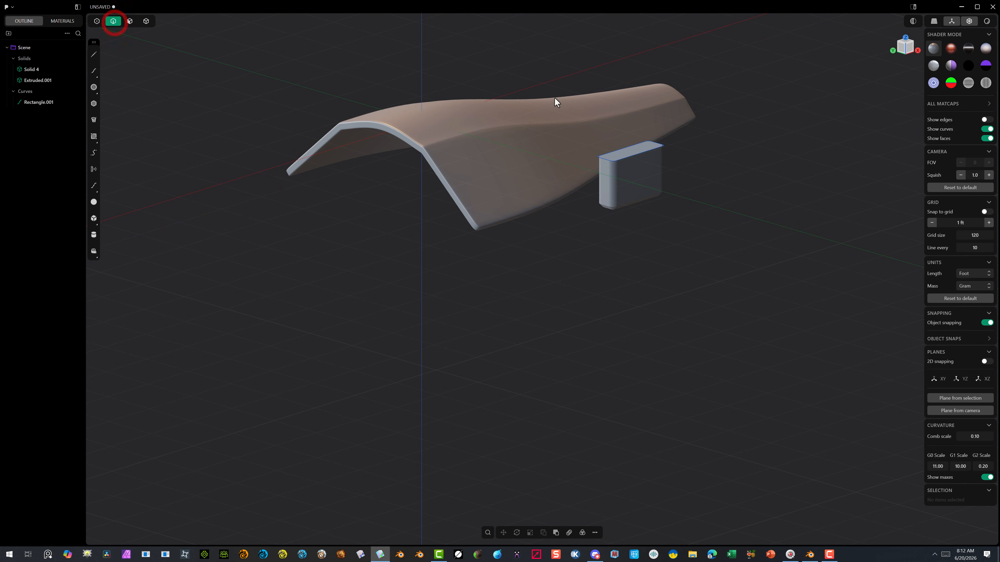
left_click(619, 158)
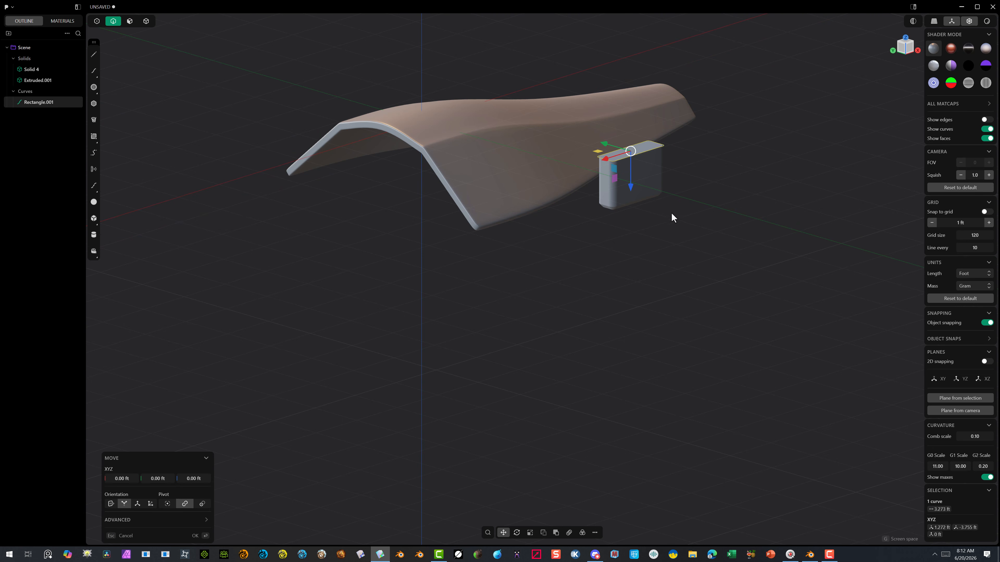
key("Delete")
Move the block solid about 2.99 ft along Y onto the shell, working in the top view
left_click(146, 21)
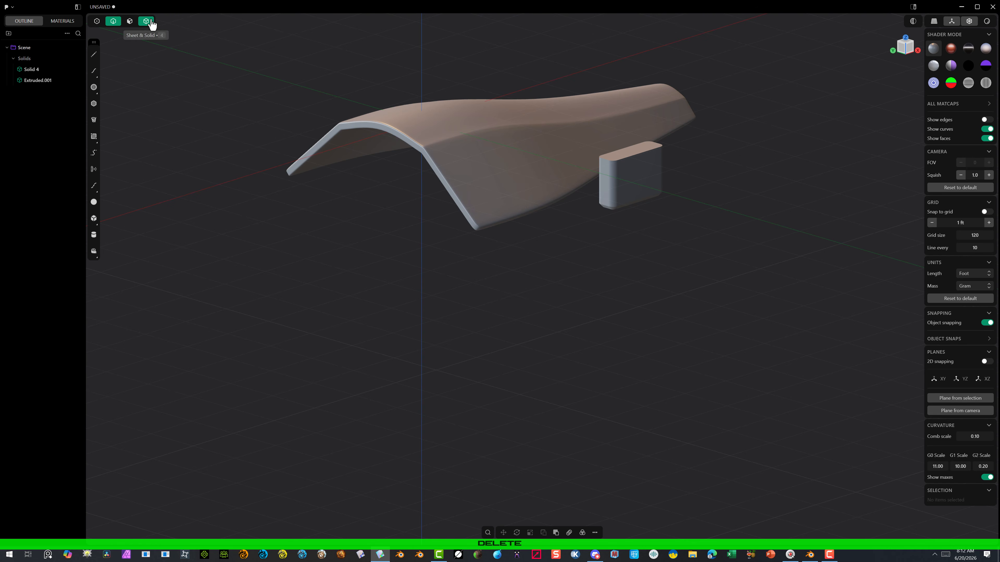
left_click(623, 181)
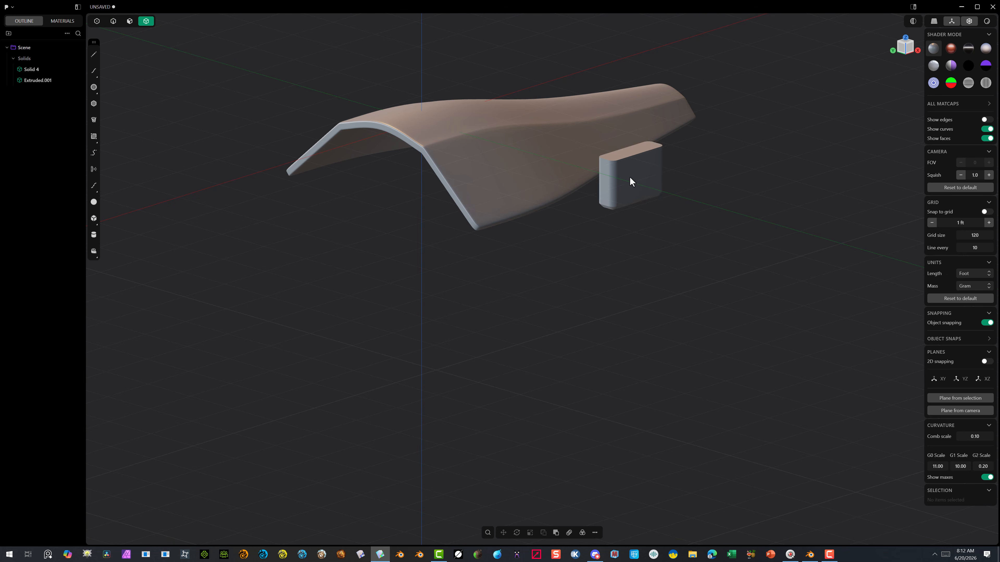
left_click(905, 39)
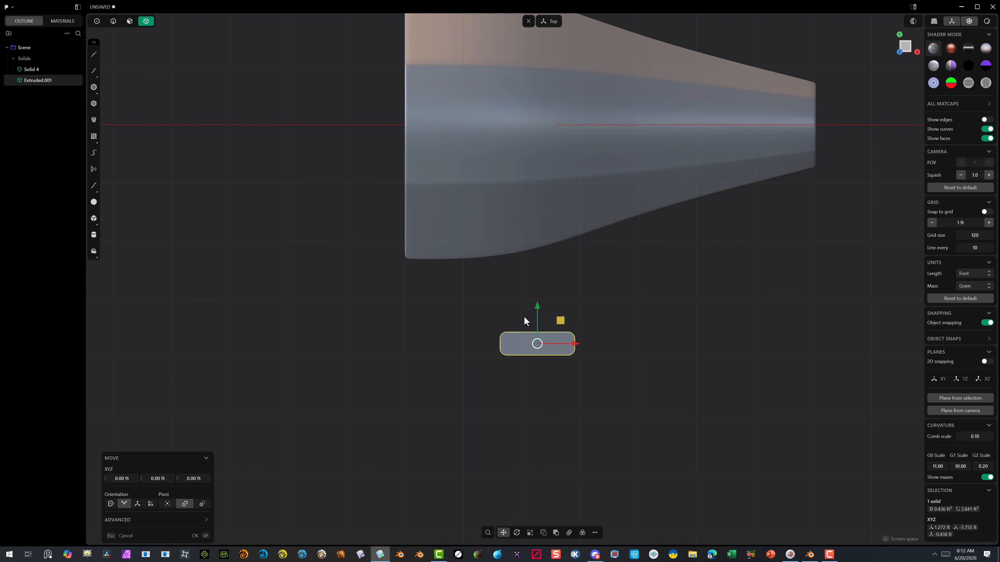
left_click_drag(532, 313, 507, 139)
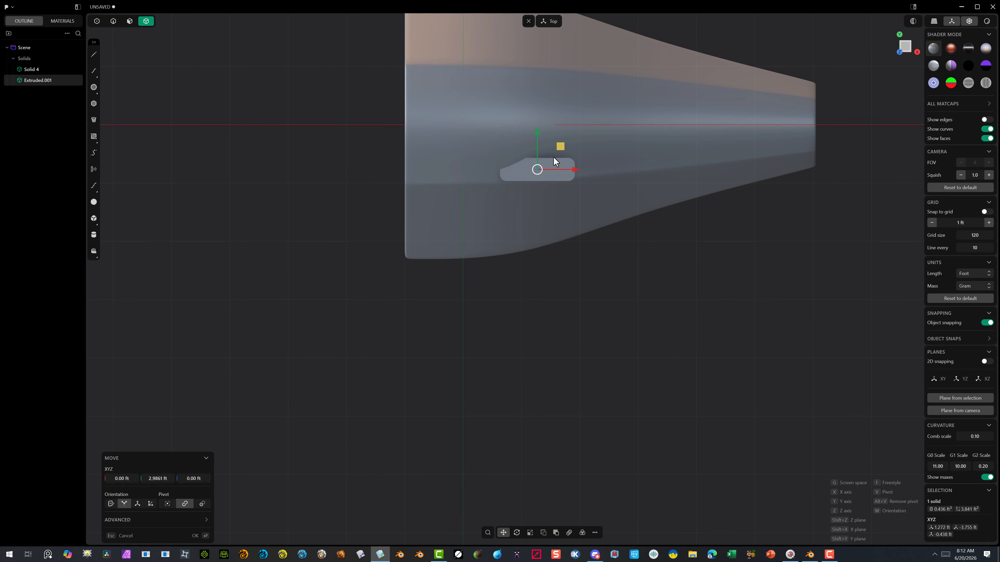
Rotate the block about 67.1 degrees around Z, and tilt it about 20.6 degrees around its local X axis to follow the shell
key("r")
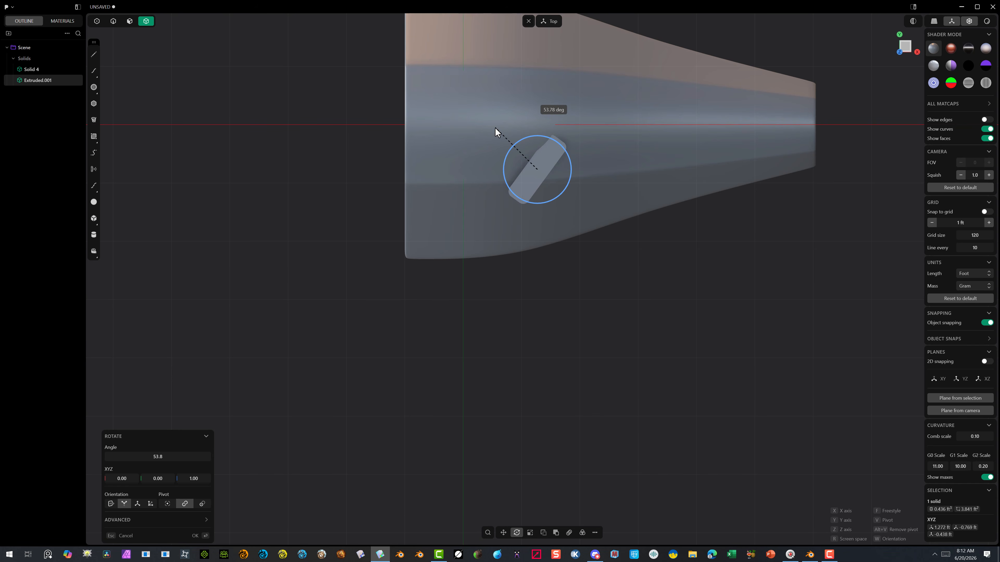
left_click(480, 132)
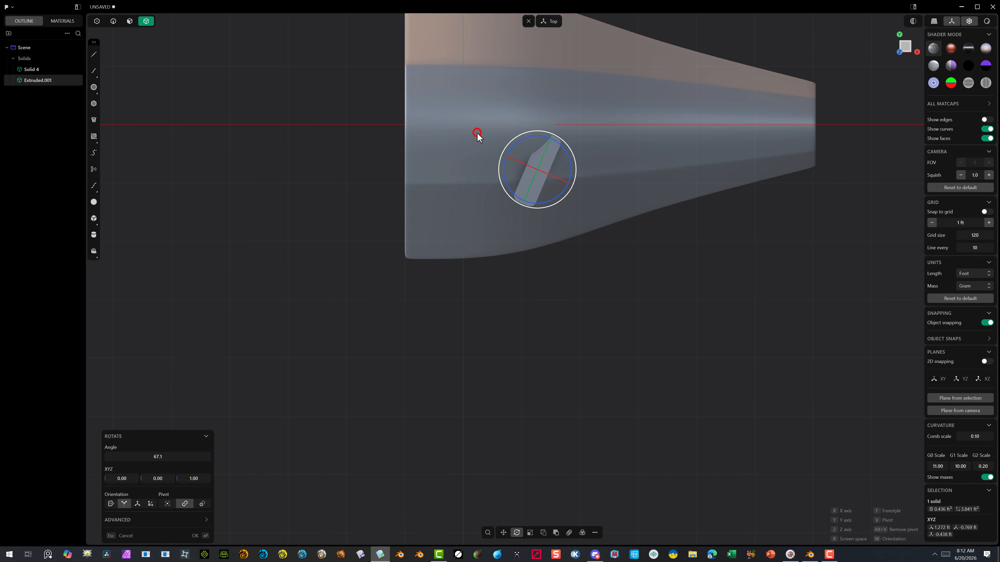
middle_click_drag(526, 152, 522, 68)
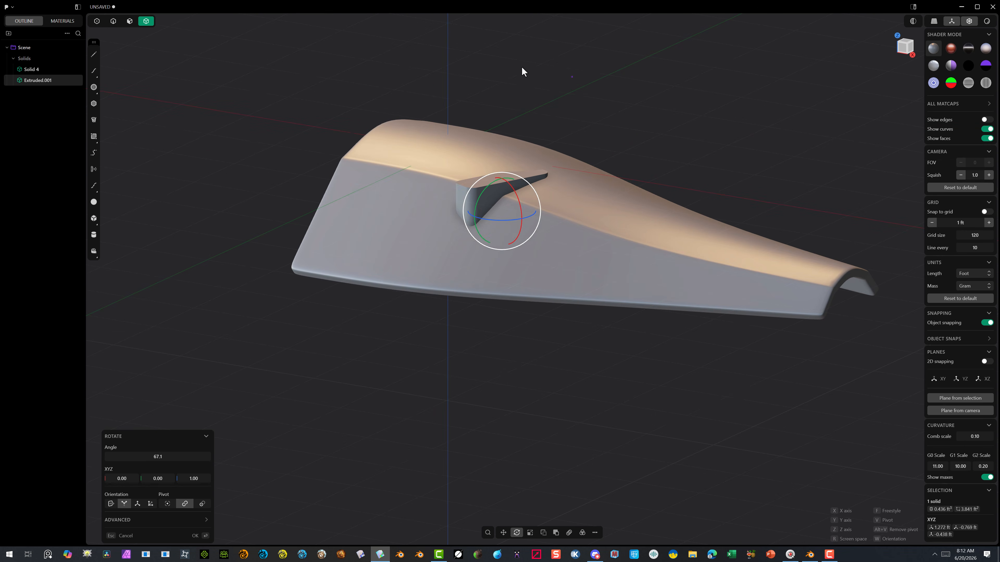
left_click_drag(489, 187, 476, 191)
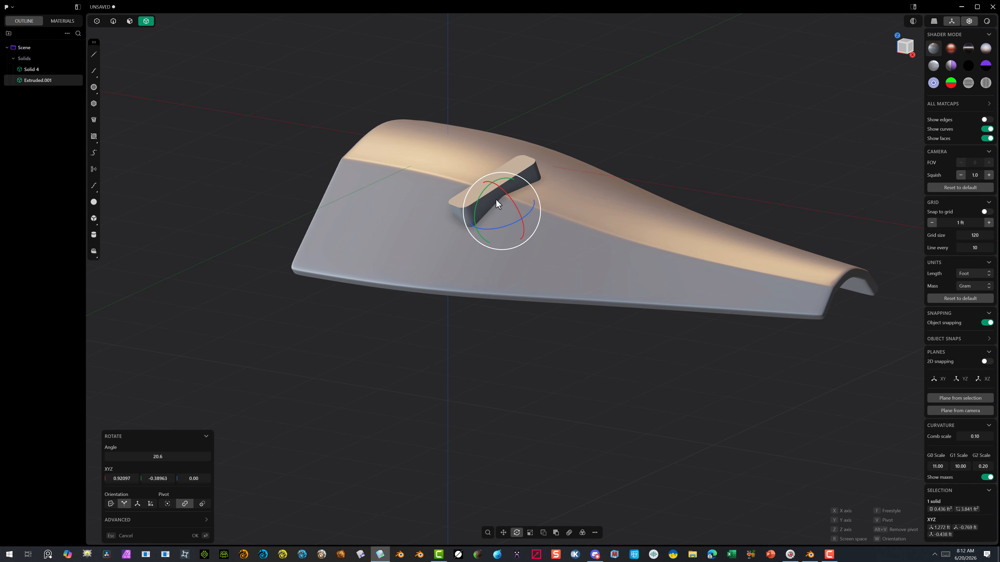
Move the block about 0.65 ft along X toward the shell's narrow end, working in the top view
left_click(896, 36)
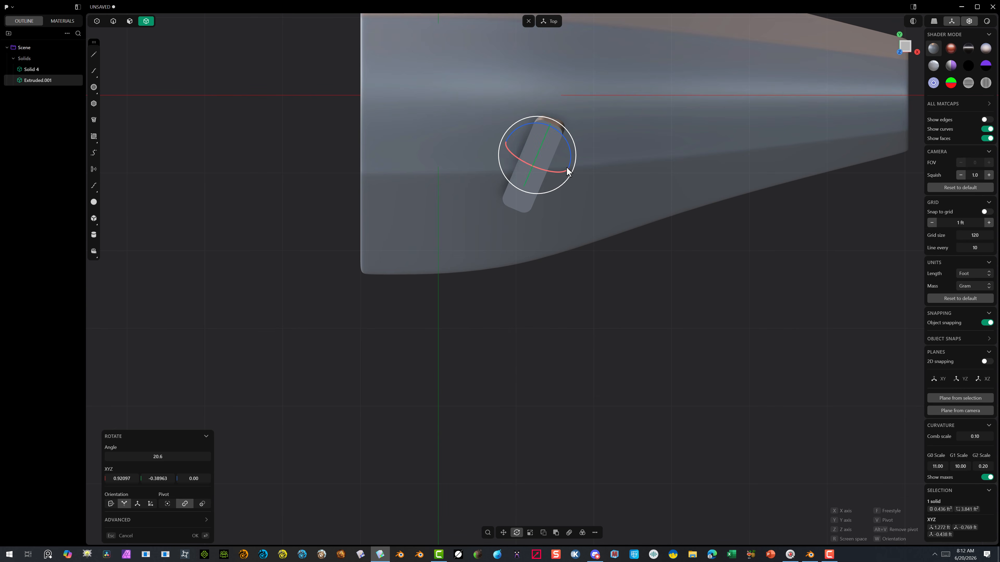
key("g")
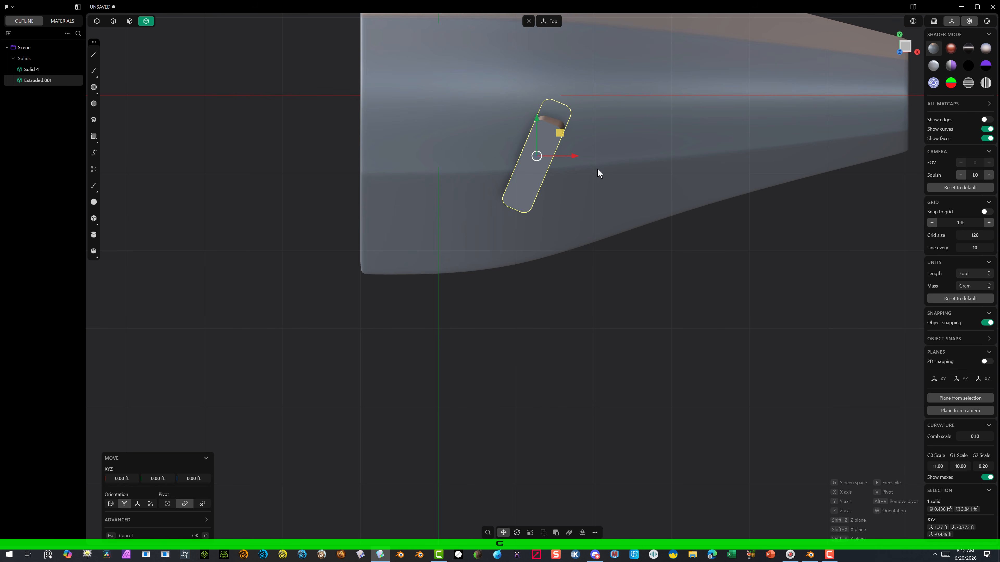
left_click_drag(573, 155, 622, 145)
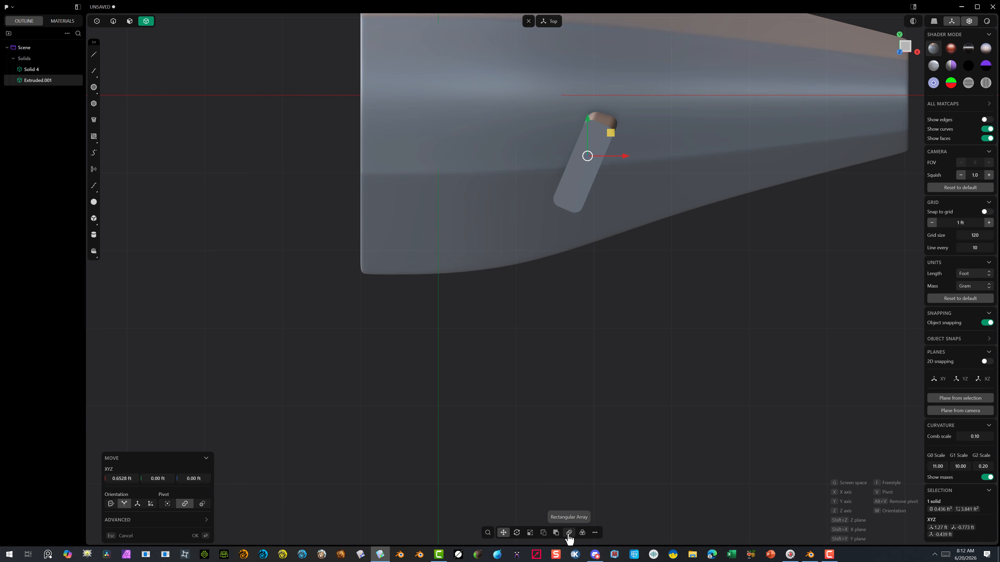
Create a rectangular array of three blocks along X toward the shell's wide end, with an extent of about 1.60 ft
left_click(569, 532)
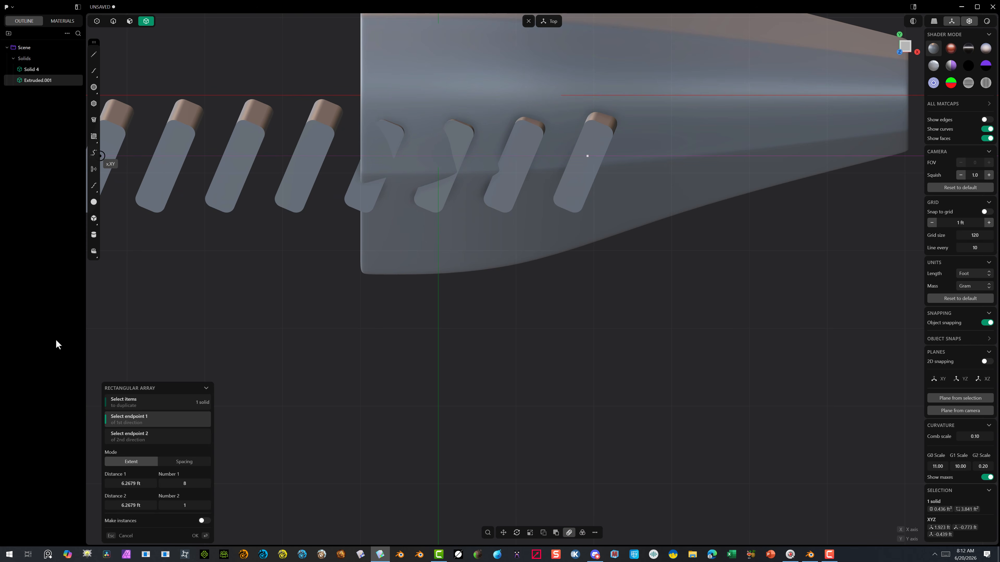
left_click_drag(196, 480, 173, 480)
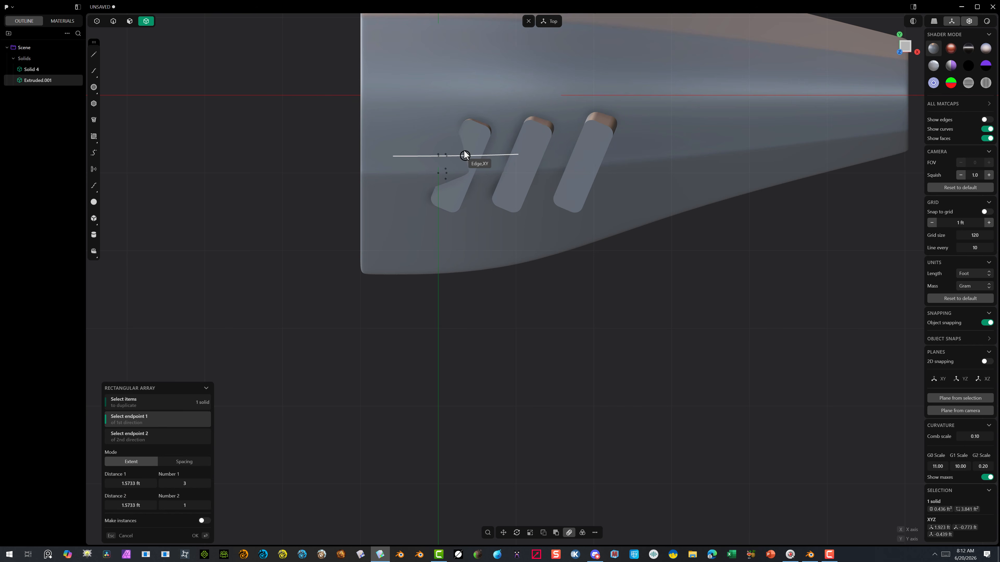
left_click(463, 152)
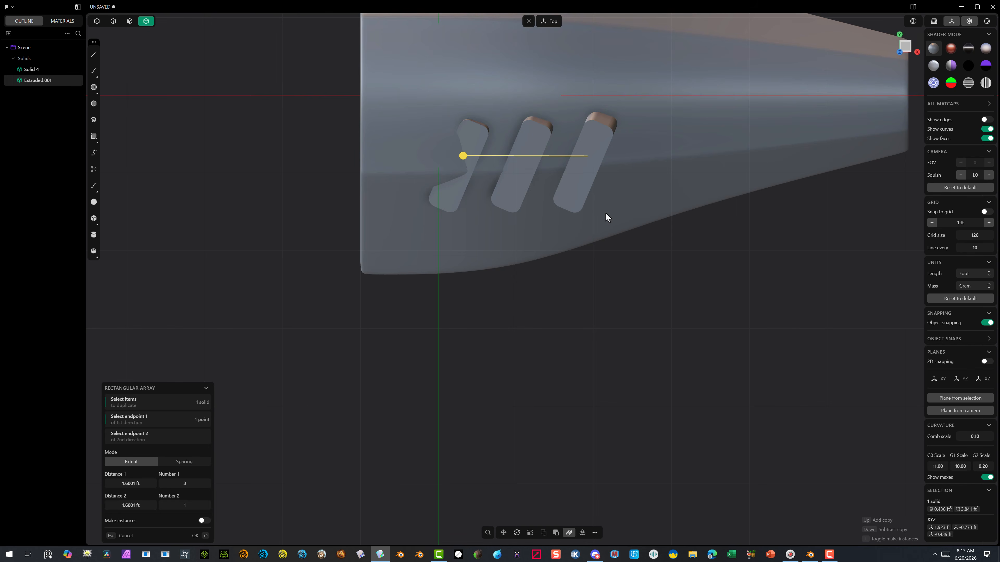
middle_click_drag(605, 212, 565, 70)
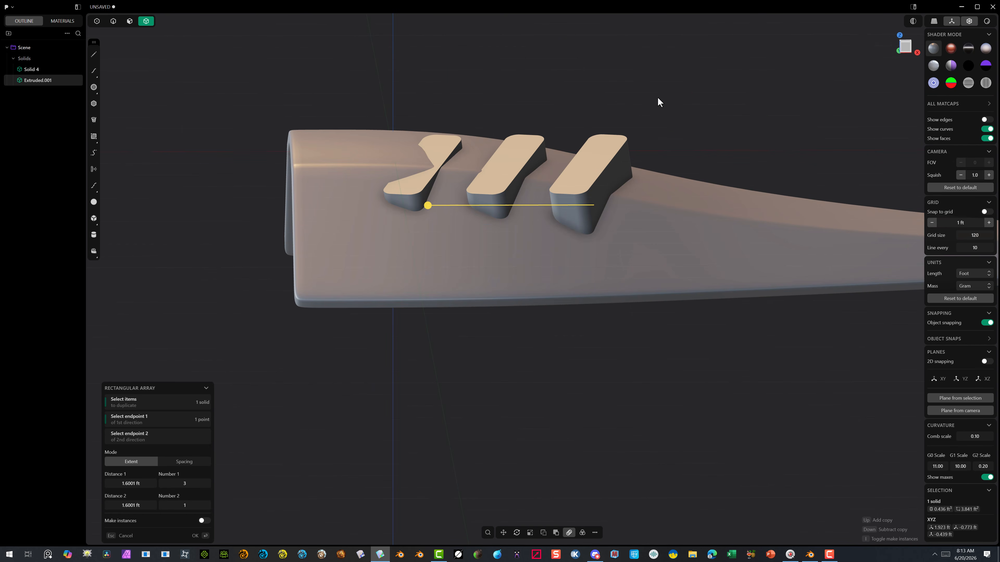
left_click(195, 536)
left_click(578, 177)
key("g")
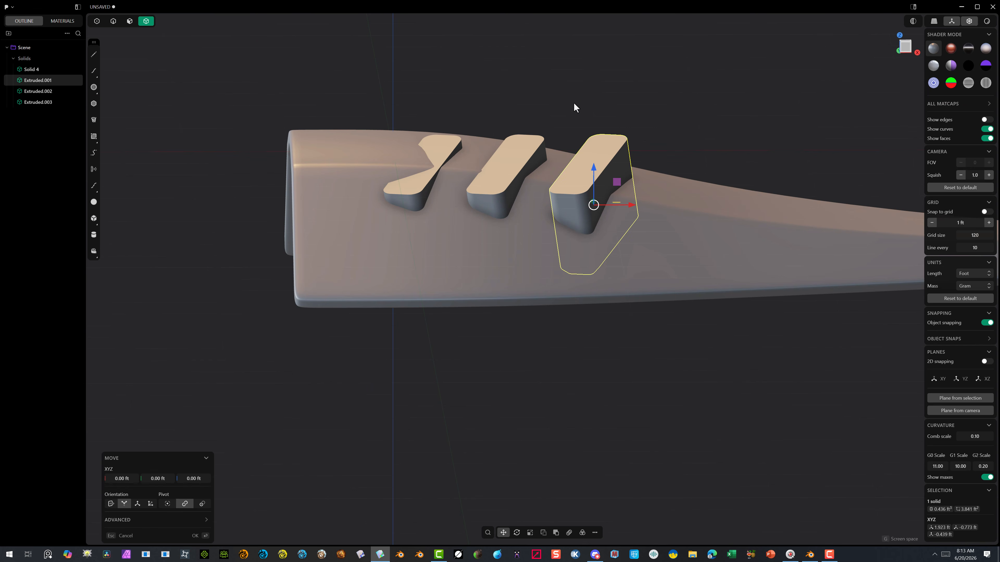
key("r")
mouse_move(603, 173)
middle_mouse_down()
mouse_move(616, 187)
mouse_move(608, 192)
middle_mouse_up()
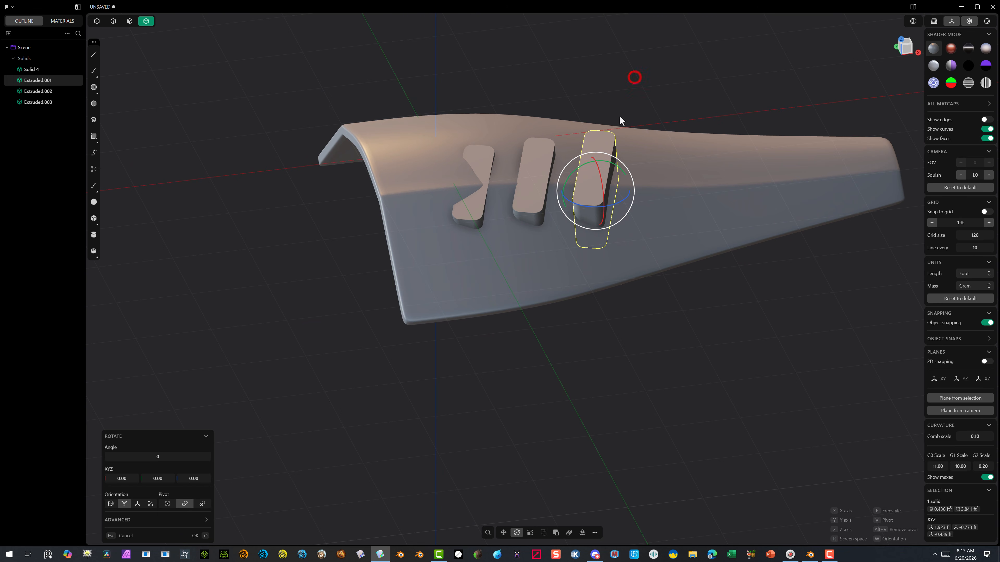
left_click(127, 537)
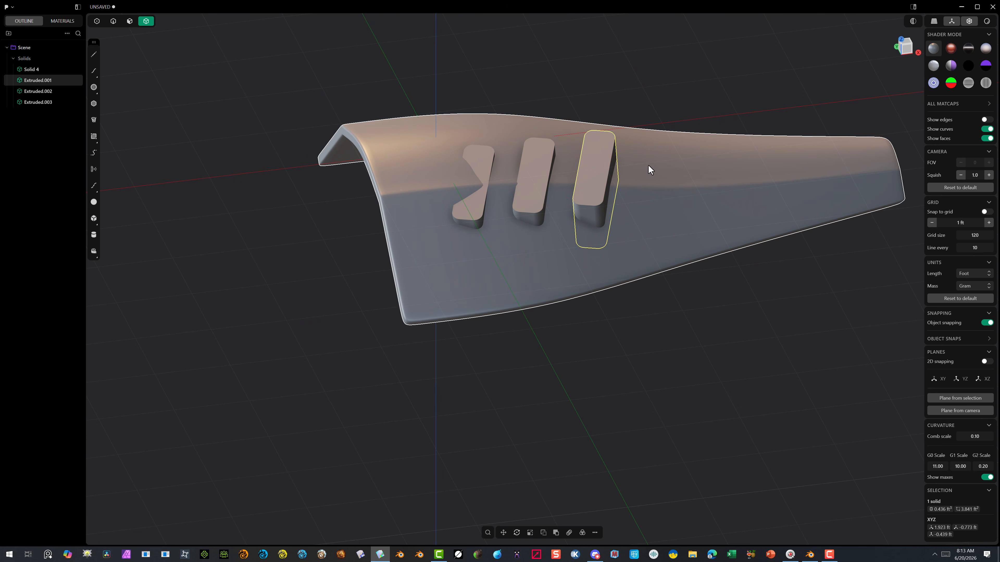
Rotate the block nearest the shell's narrow end about 17.6 degrees around its long local Y axis, pivoting on its top face centre
key("r")
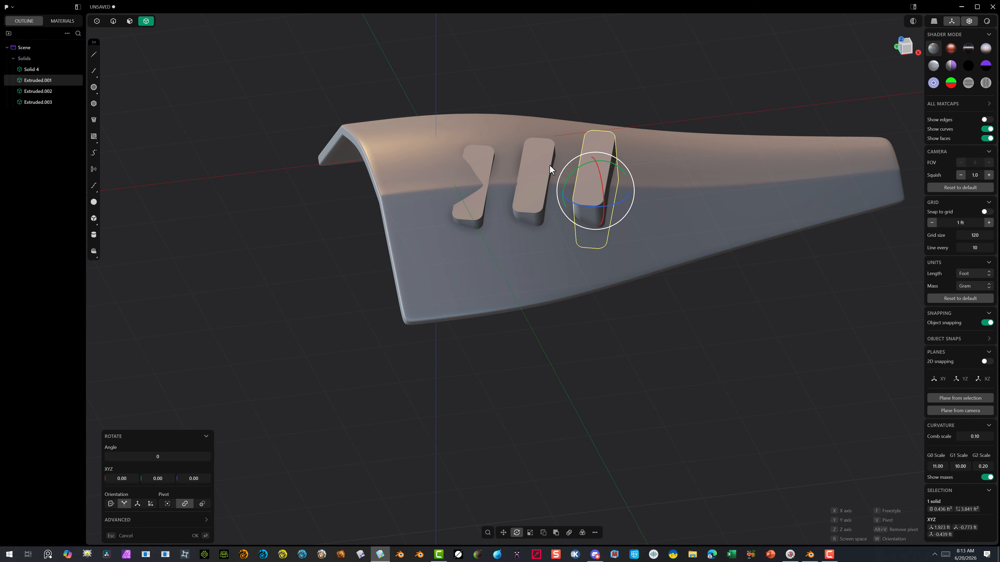
key("v")
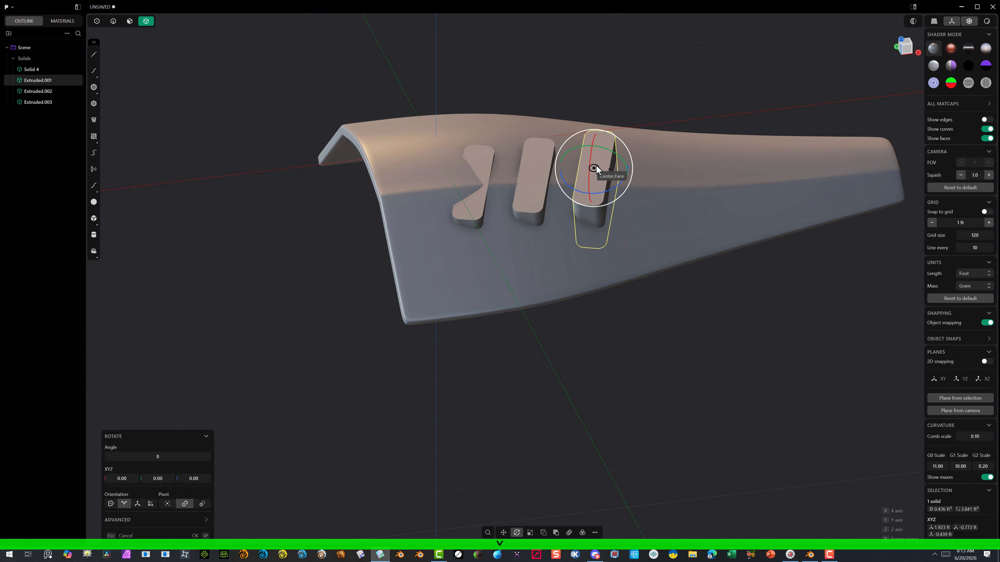
left_click(594, 169)
left_click_drag(598, 146, 610, 148)
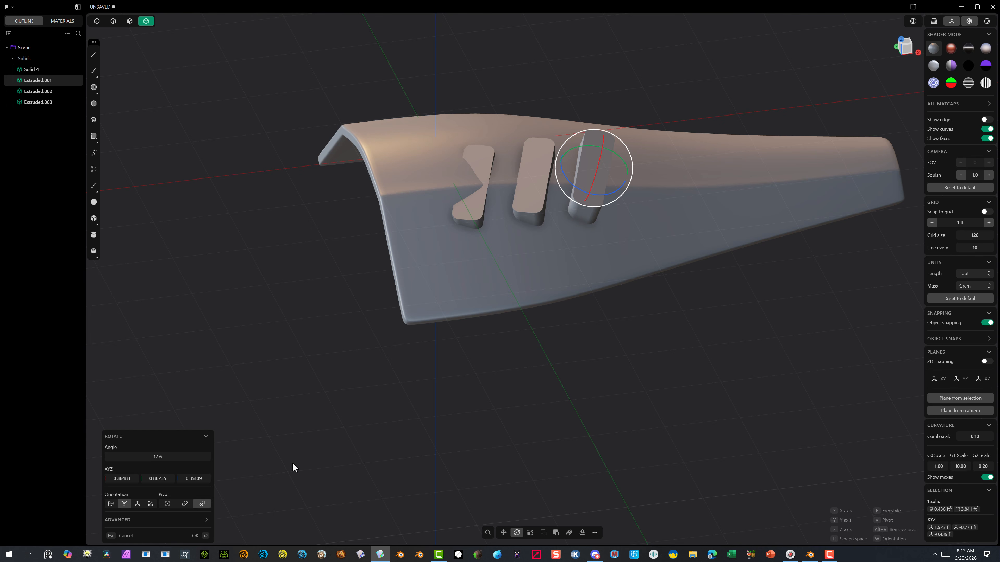
left_click(195, 537)
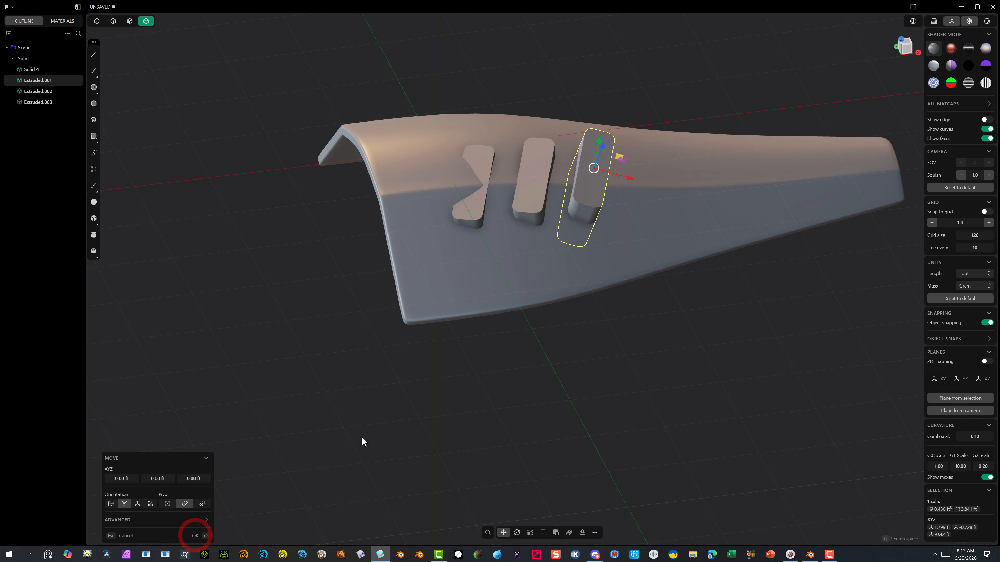
Rotate the middle block about 17.8 degrees around its long local Y axis, pivoting on its top face
left_click(540, 162)
key("r")
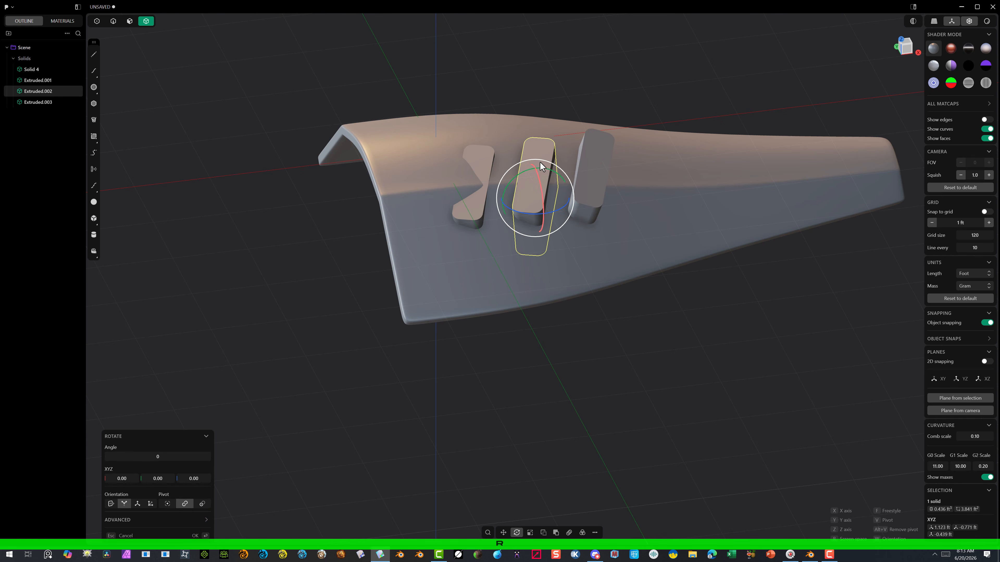
mouse_move(540, 162)
left_mouse_down()
mouse_move(536, 169)
mouse_move(539, 153)
mouse_move(550, 155)
left_mouse_up()
key("v")
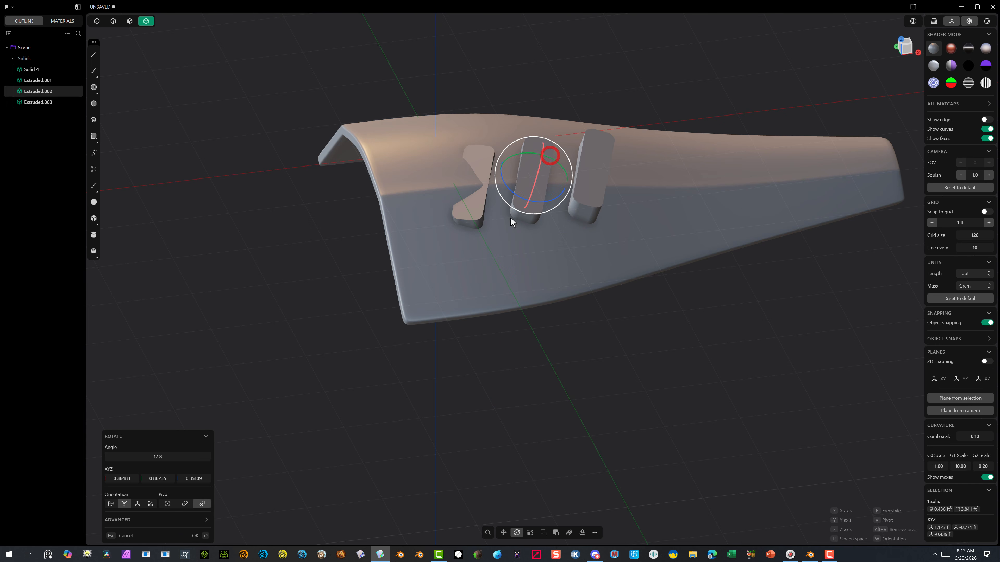
left_click(200, 537)
left_click(289, 440)
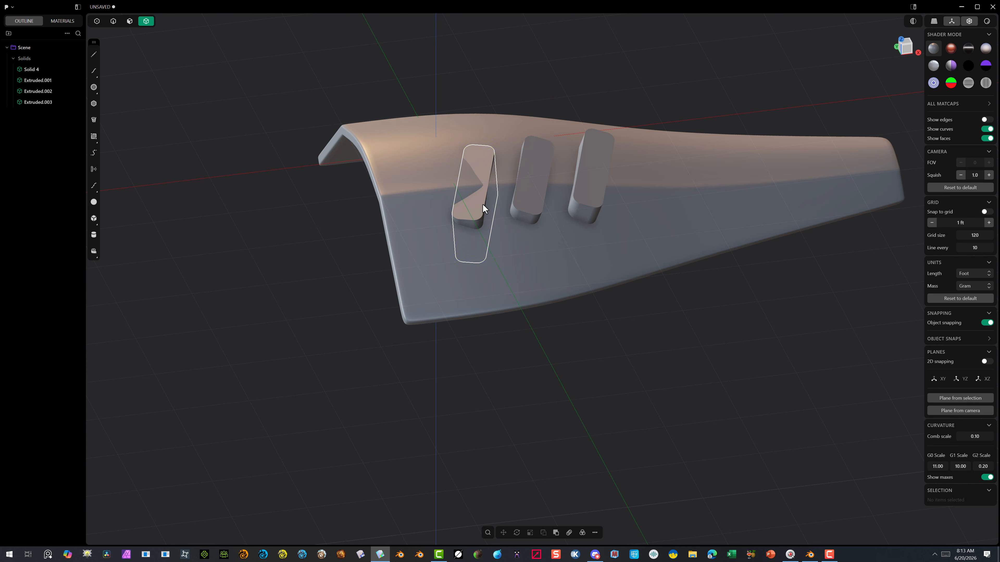
Rotate the block nearest the shell's wide end around its long local Y axis, pivoting on its top face centre, to match the others
left_click(475, 209)
key("r")
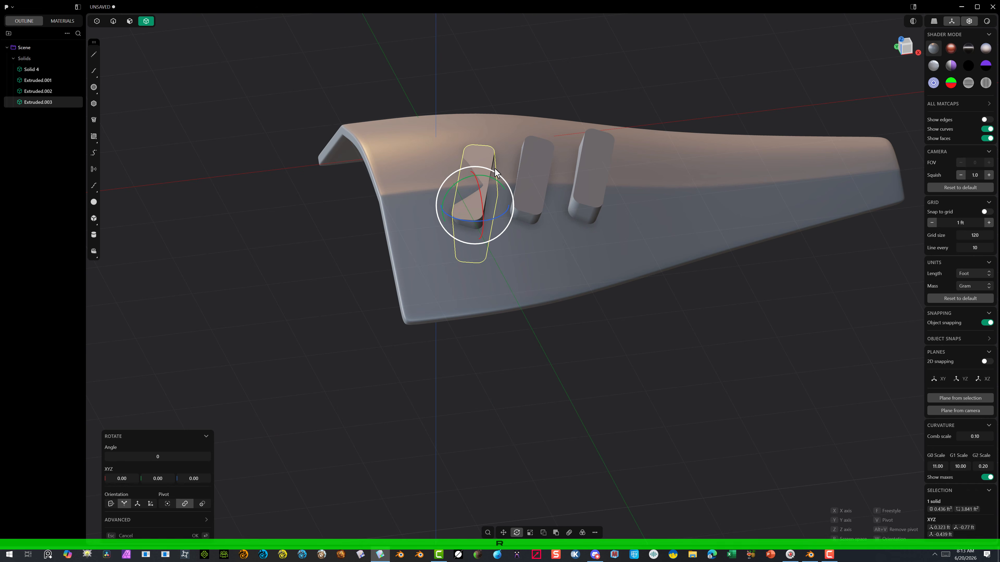
key("v")
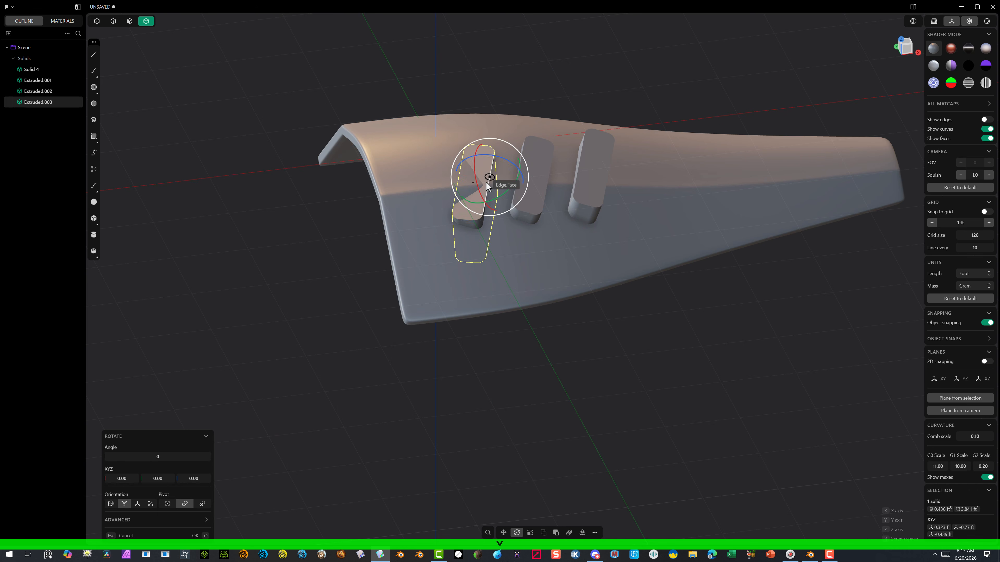
left_click(476, 181)
left_click_drag(478, 163, 487, 164)
left_click(193, 536)
Raise the wide-end block about 0.36 ft along its local Z axis out of the shell
key("g")
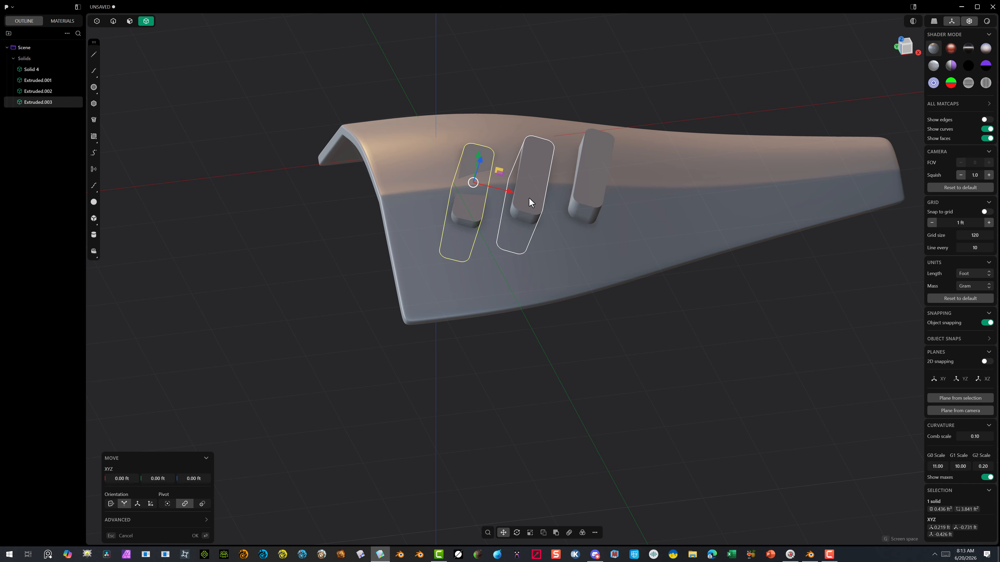
middle_click_drag(393, 388, 586, 396)
left_click_drag(419, 160, 432, 139)
middle_click_drag(435, 138, 414, 121)
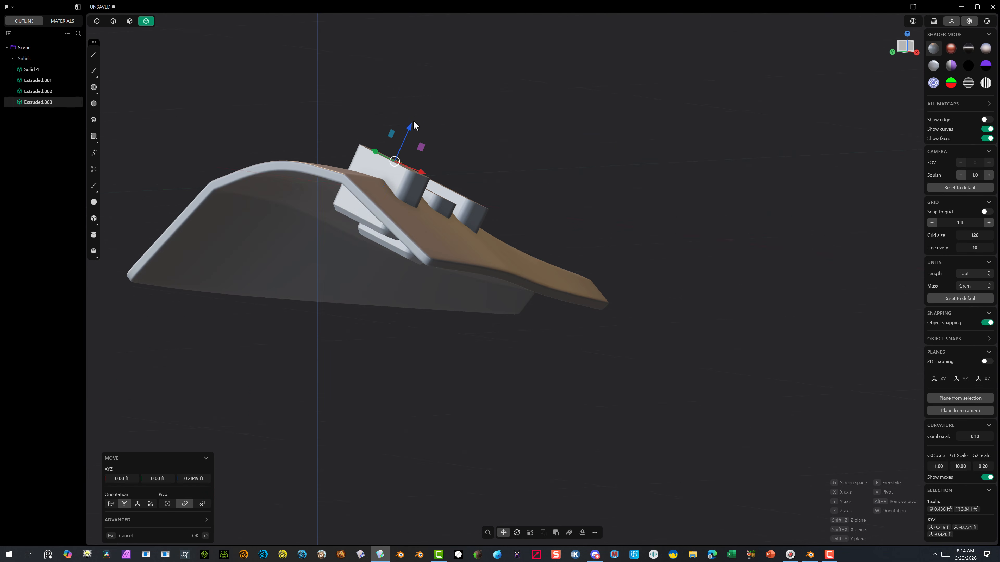
left_click_drag(414, 121, 432, 103)
middle_click_drag(462, 83, 349, 112)
left_click(194, 536)
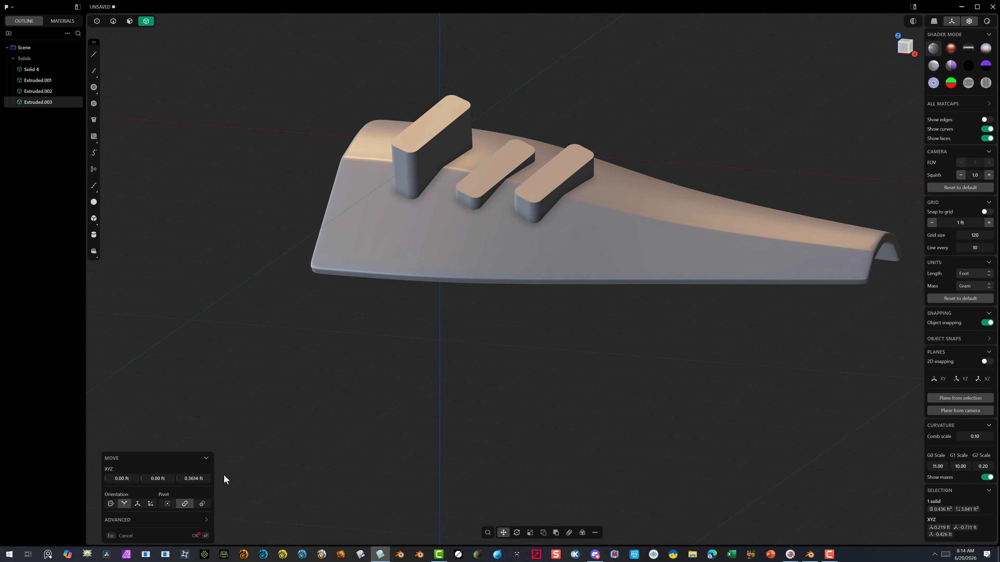
Raise the middle block about 0.53 ft along its local Z axis
left_click(493, 173)
key("g")
left_click_drag(493, 149, 479, 112)
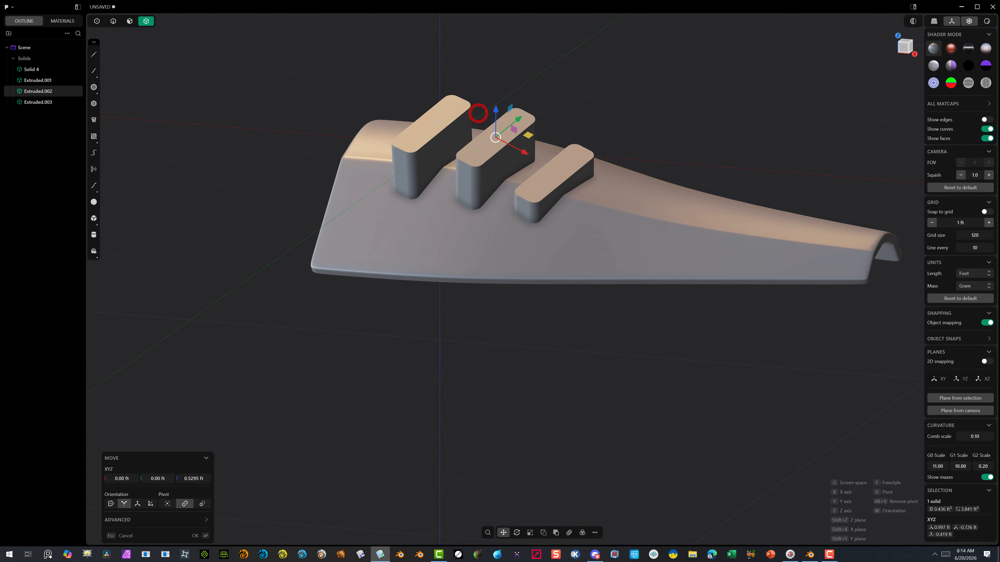
left_click(195, 536)
Raise the narrow-end block along its local Z axis to roughly match the height of the other two
left_click(534, 190)
key("g")
left_click_drag(555, 146, 542, 126)
middle_click_drag(611, 116, 577, 171)
scroll(596, 170, "down", 5)
scroll(577, 170, "up", 3)
left_click(195, 536)
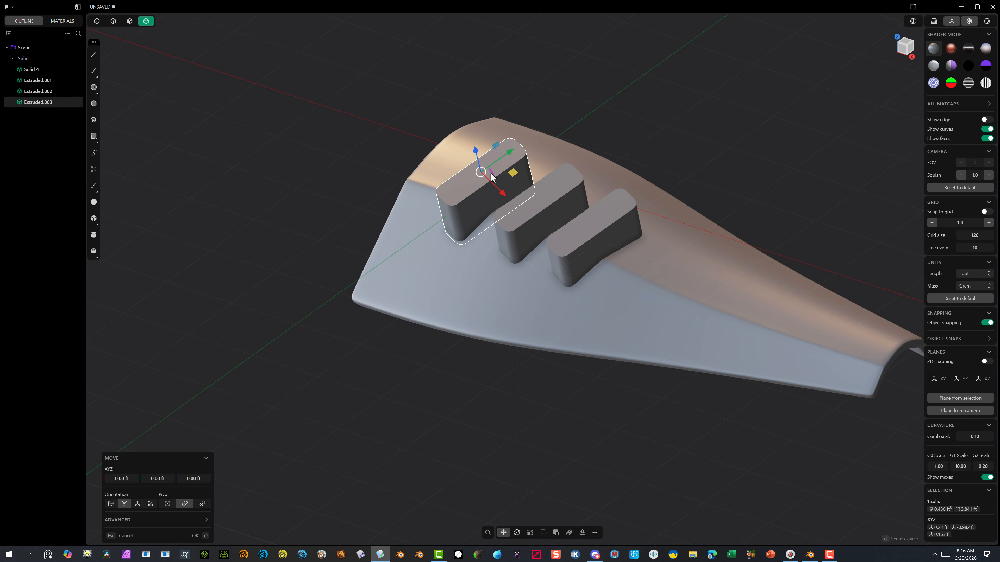
Slide the wide-end and middle blocks about 0.8 ft along local Y toward the shell's long edge, and align their ends from the top
left_click_drag(501, 245, 454, 273)
left_click(197, 536)
left_click(548, 196)
left_click_drag(566, 178, 515, 214)
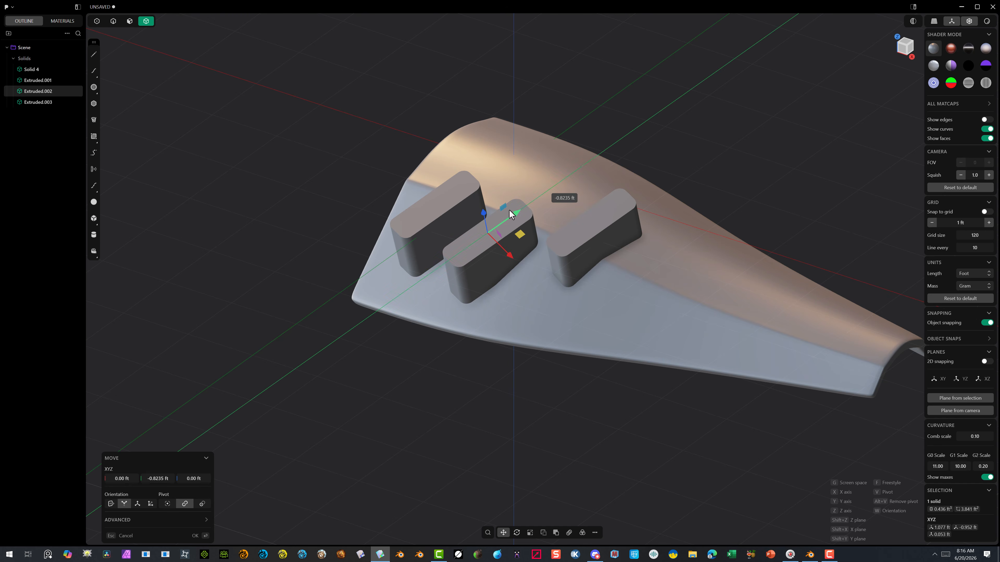
left_click(897, 37)
left_click_drag(523, 275, 516, 273)
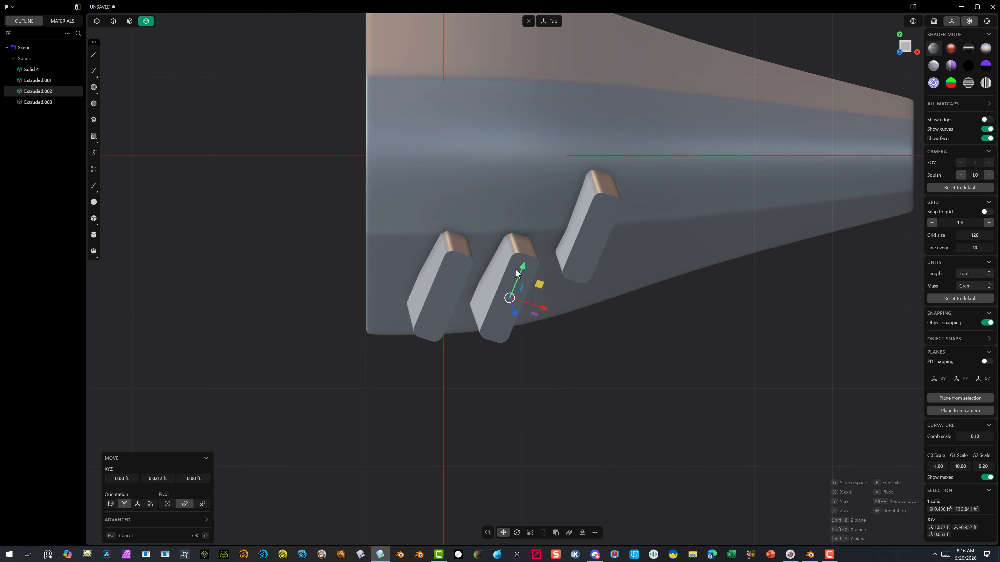
left_click(196, 536)
left_click(435, 285)
left_click_drag(457, 267, 454, 269)
left_click(195, 536)
Slide the narrow-end block about 0.83 ft along its local Y axis, in line with the other two blocks
left_click(595, 236)
left_click_drag(605, 205, 580, 262)
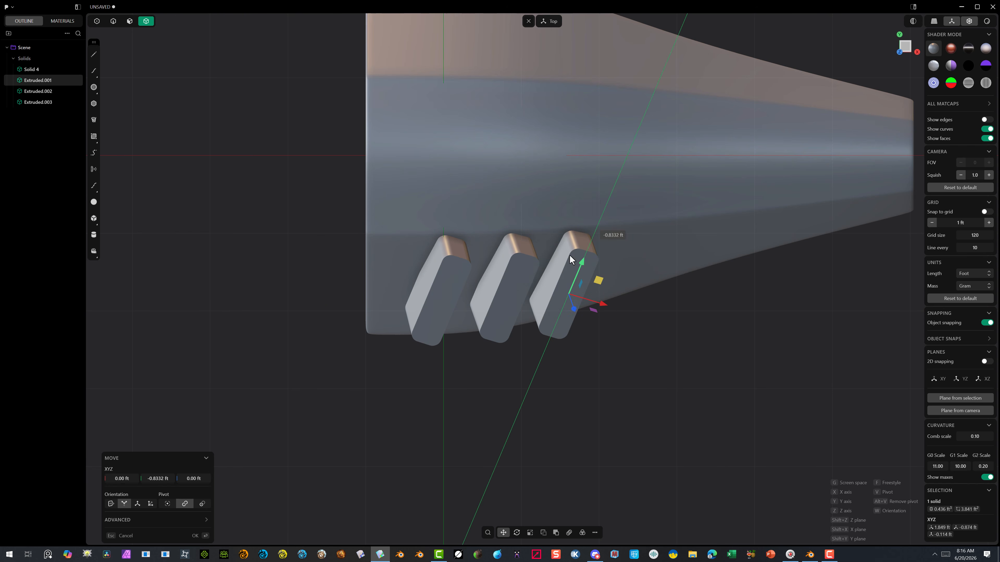
middle_click_drag(654, 241, 380, 82)
scroll(544, 89, "up", 4)
scroll(380, 81, "down", 4)
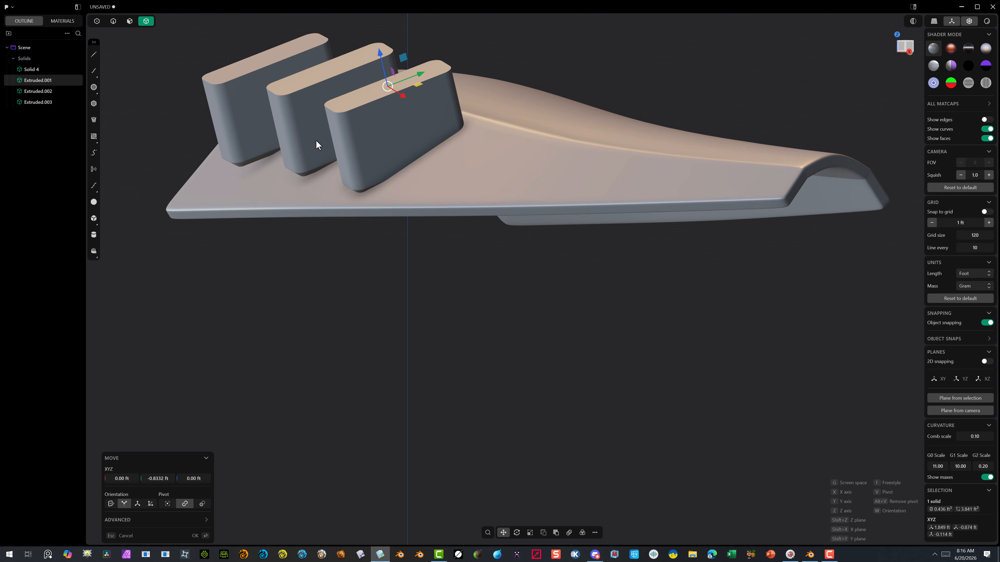
Tilt the narrow-end block around its local X axis to follow the shell's slope, including a fine adjustment of about 2.7 degrees
key("r")
left_click_drag(363, 74, 397, 85)
key("g")
key("r")
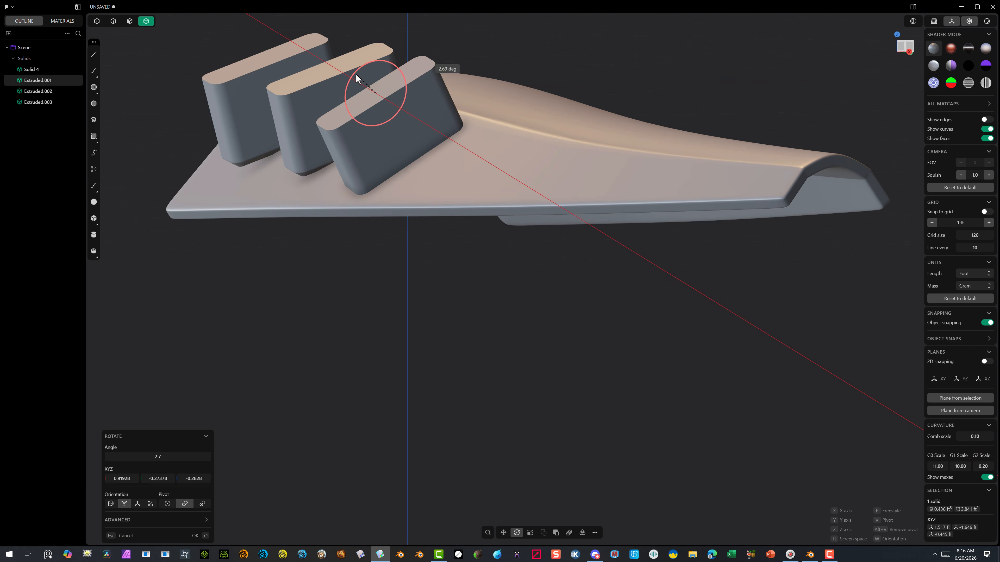
left_click(193, 537)
key("r")
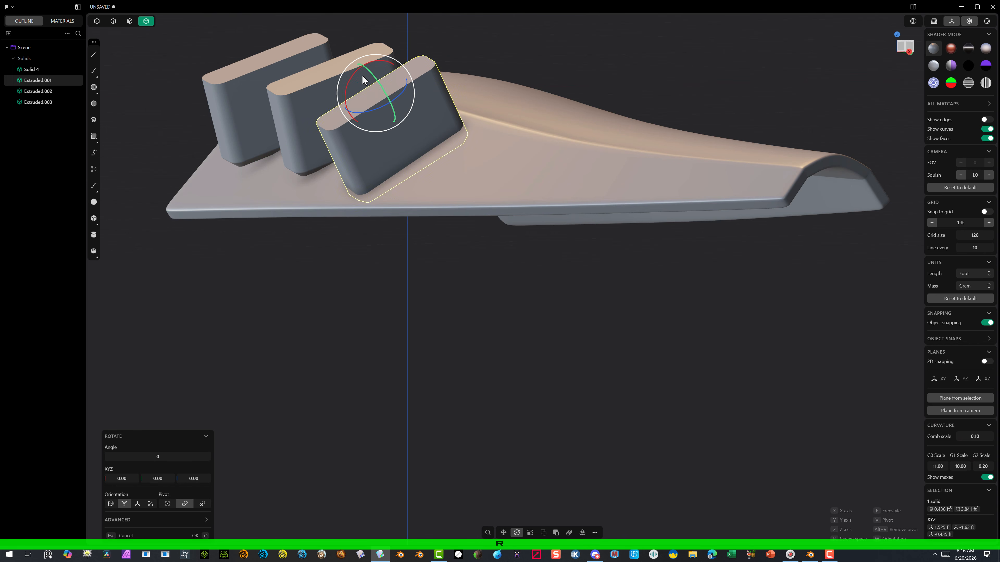
left_click_drag(356, 73, 353, 75)
left_click(194, 536)
Delete the middle and wide-end blocks, leaving only the tilted narrow-end block on the shell
key("g")
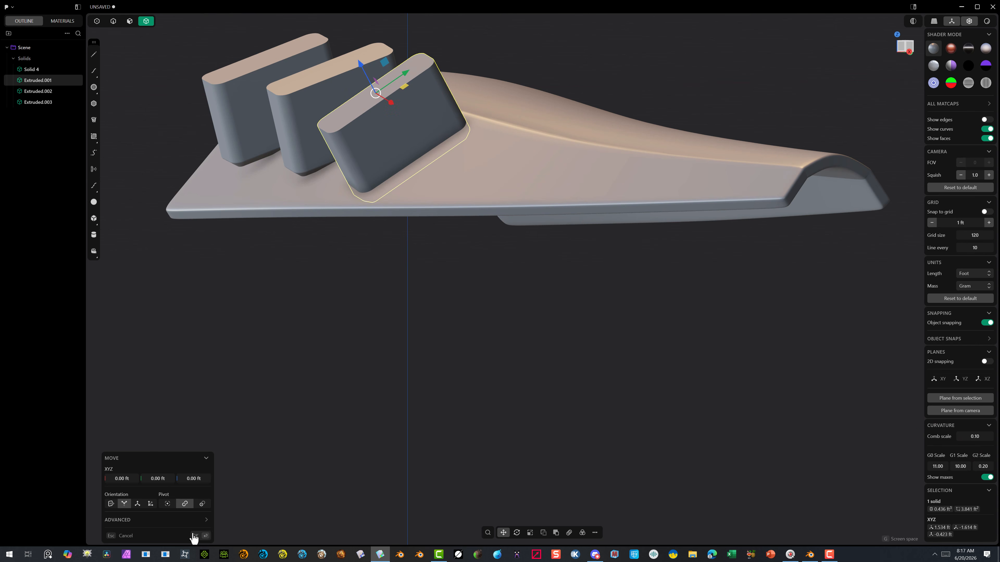
left_click(194, 536)
key("Delete")
key("Delete")
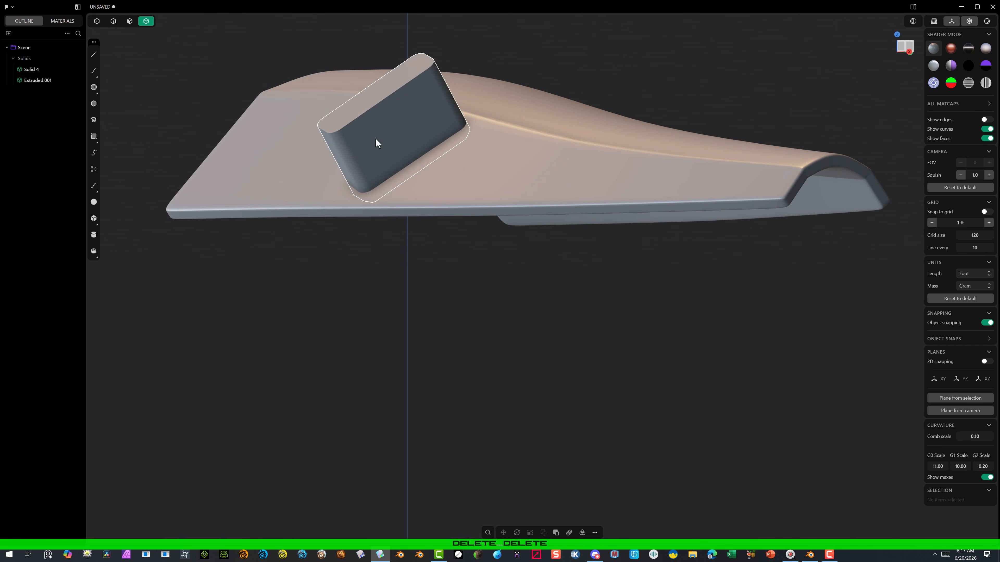
Rotate the remaining block about 7 degrees around its local Y axis, and nudge it about -0.04 ft along that axis
middle_click_drag(376, 140, 399, 163)
scroll(271, 170, "up", 5)
left_click(414, 172)
key("g")
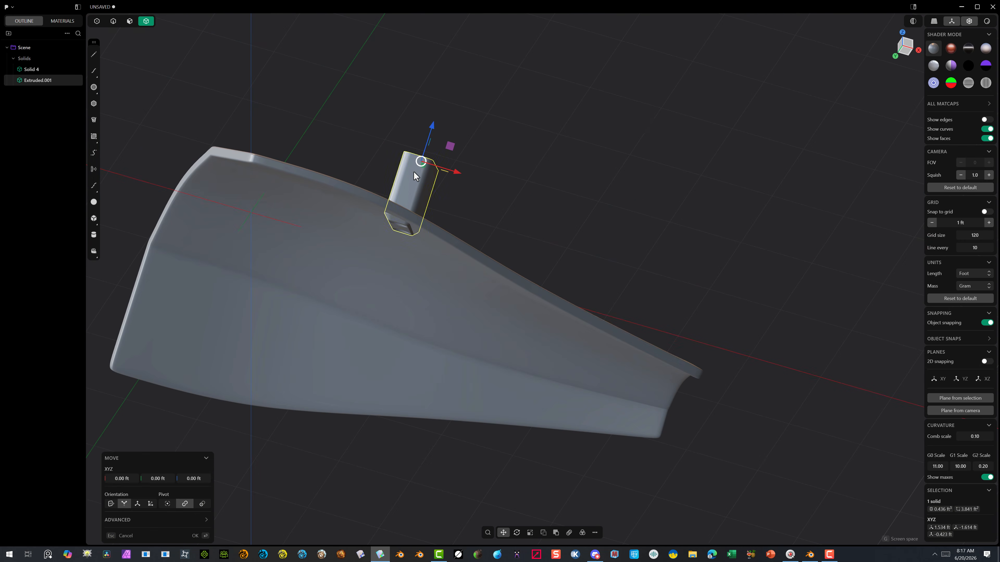
key("r")
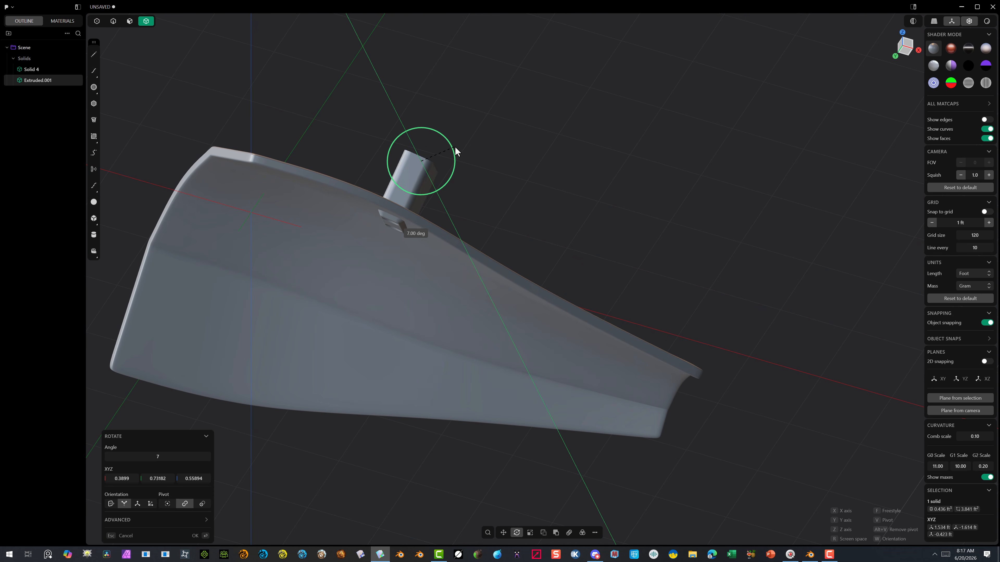
middle_click_drag(455, 146, 396, 204)
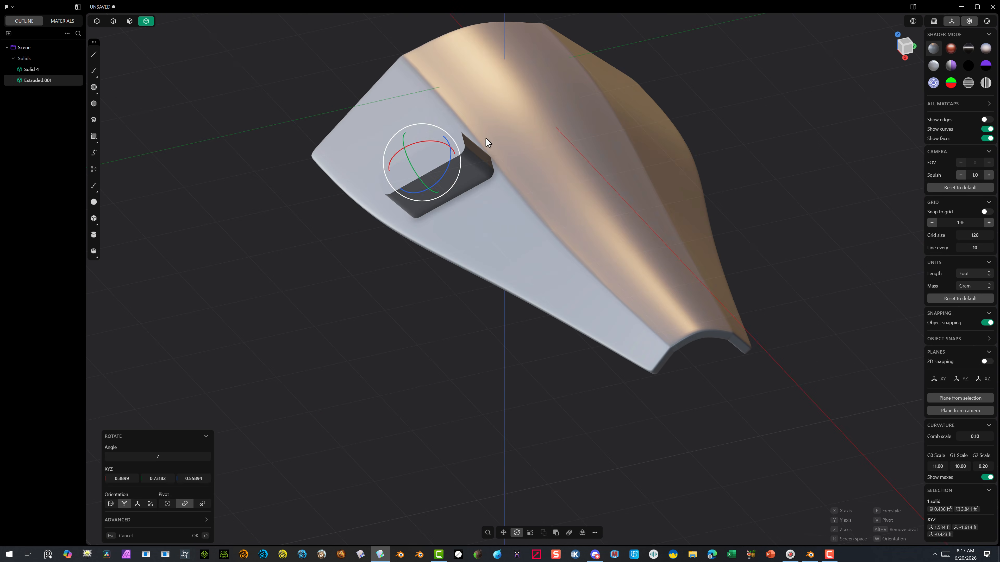
key("g")
left_click_drag(447, 146, 444, 148)
middle_click_drag(448, 152, 649, 126)
Create a rectangular array of three blocks toward the shell's wide end in the front view, with an extent of about 1.84 ft
left_click(908, 47)
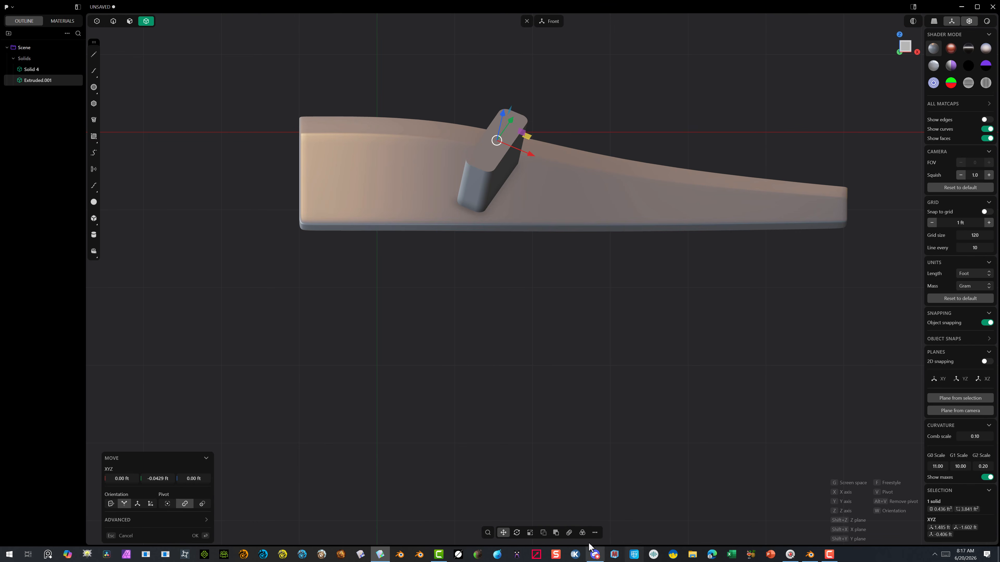
left_click(568, 532)
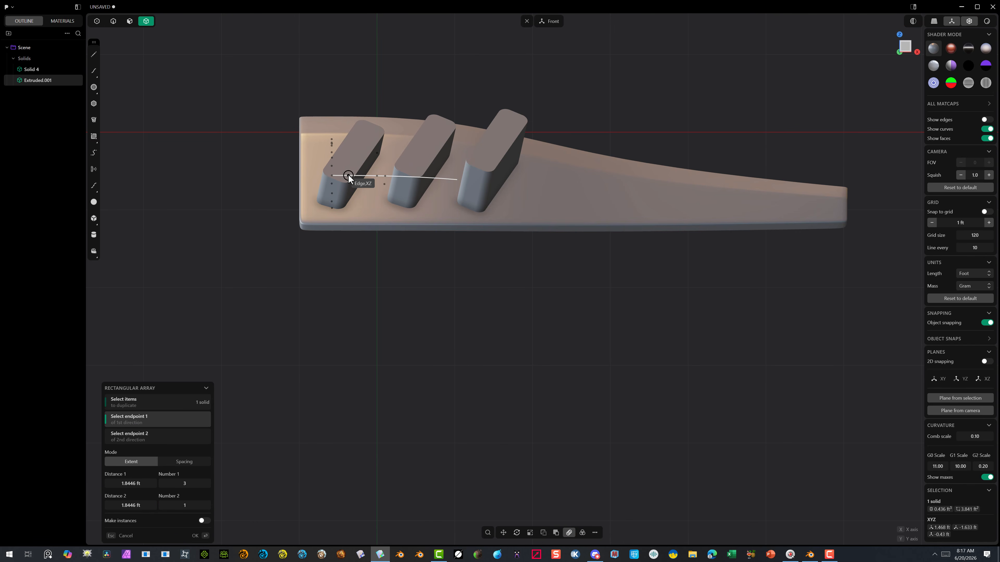
left_click(348, 175)
middle_click_drag(452, 114, 898, 161)
left_click(202, 538)
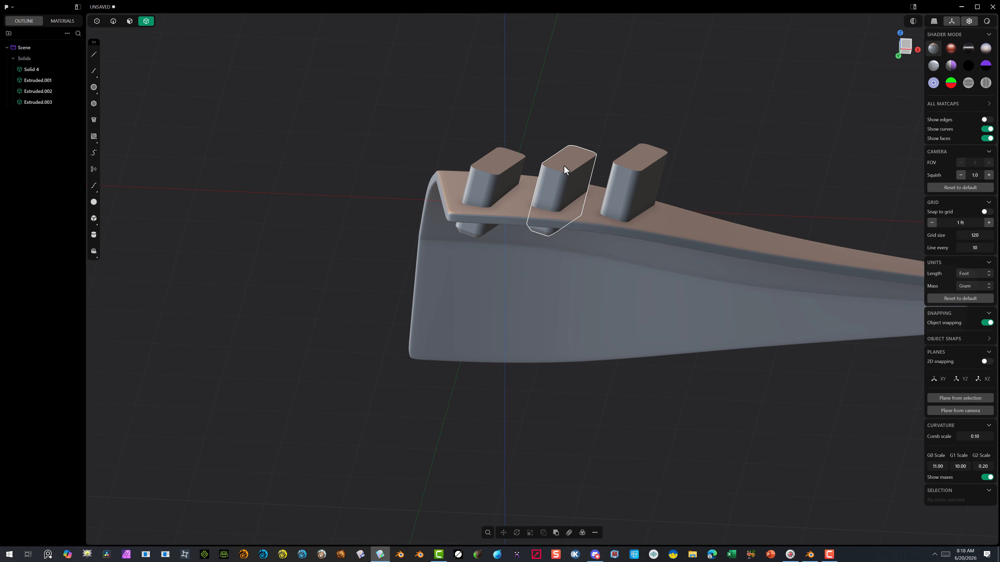
Adjust the height of the new middle block along its local Z axis to follow the shell surface
left_click(567, 158)
key("g")
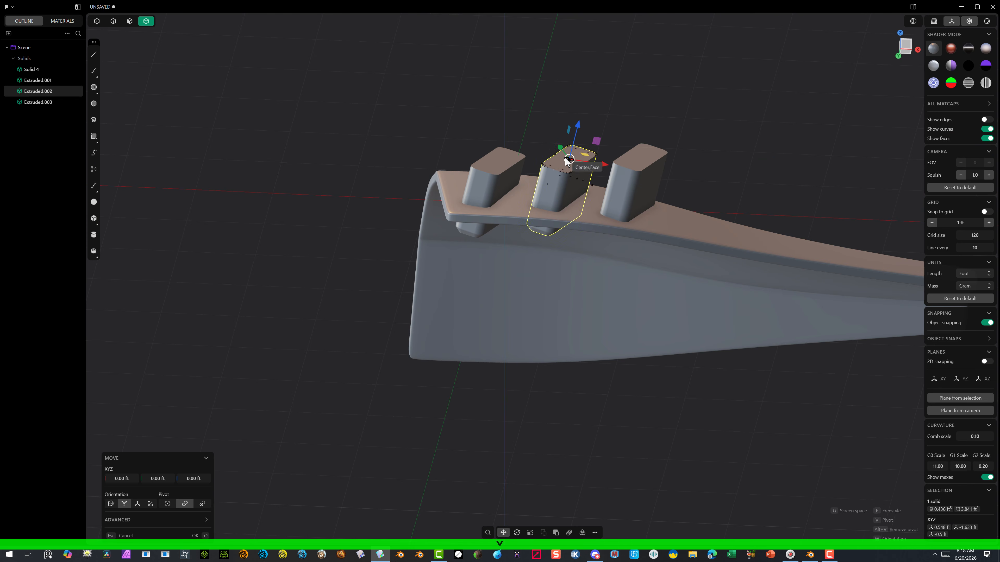
middle_click_drag(565, 157, 578, 129)
left_click_drag(577, 129, 587, 149)
key("r")
middle_click_drag(631, 115, 564, 156)
left_click(192, 537)
Raise the new wide-end block about 0.17 ft along its local Z axis
key("g")
left_click(522, 195)
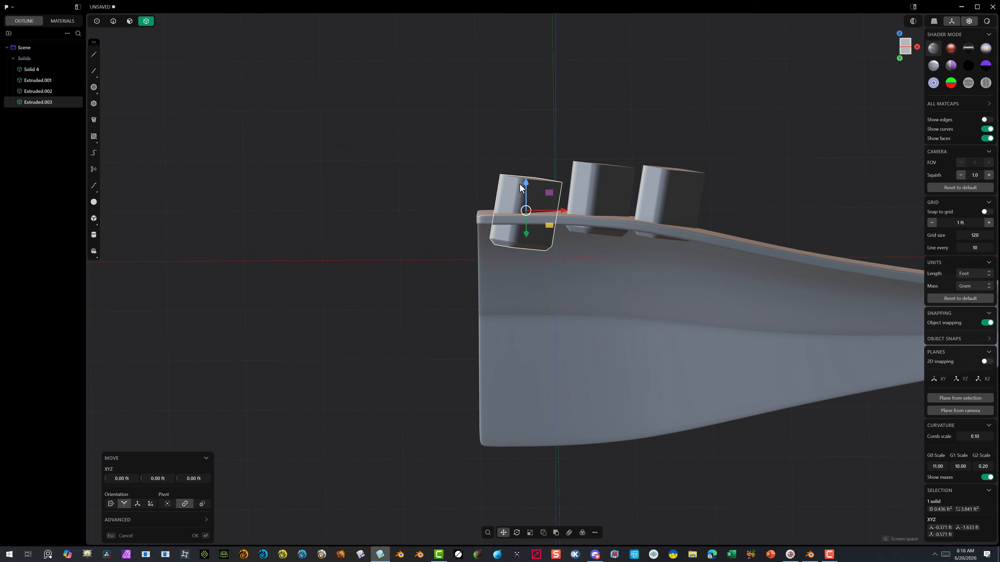
key("v")
left_click(531, 179)
left_click_drag(536, 143, 536, 127)
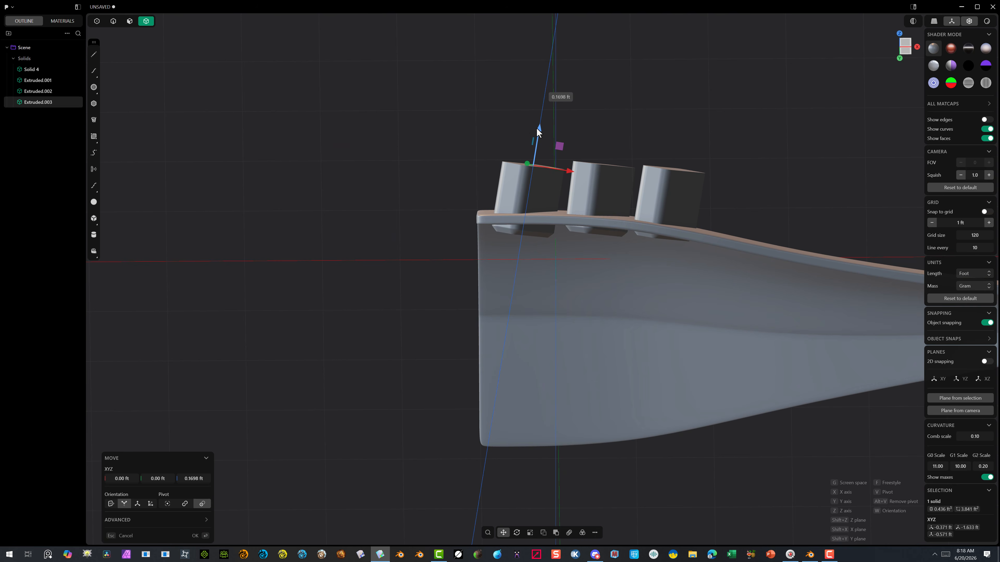
key("r")
middle_click_drag(531, 136, 563, 185)
left_click_drag(523, 150, 566, 108)
key("Escape")
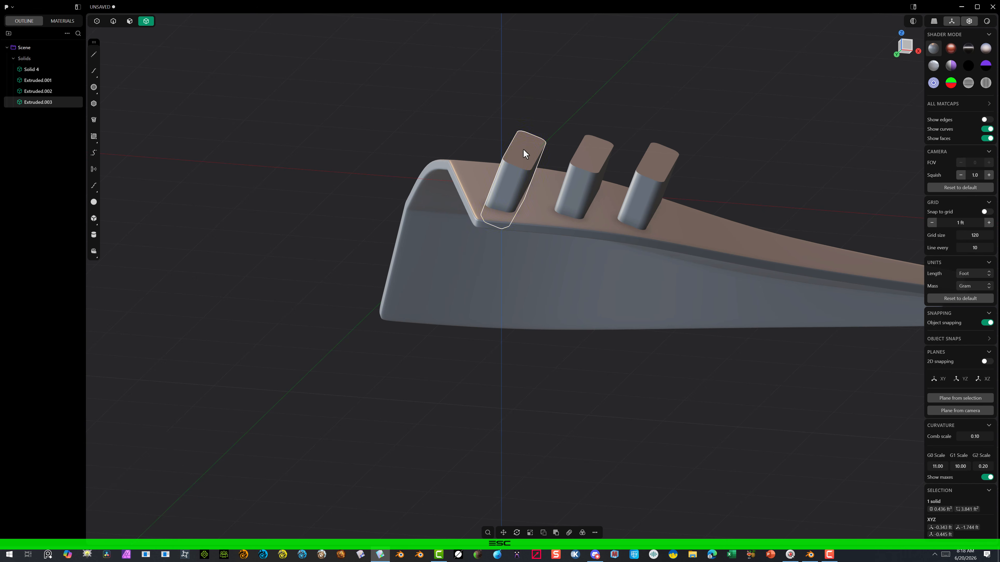
Rotate the wide-end block about 6.4 degrees with the pivot on its end face to align it with the shell slope
key("r")
left_click_drag(525, 149, 508, 185)
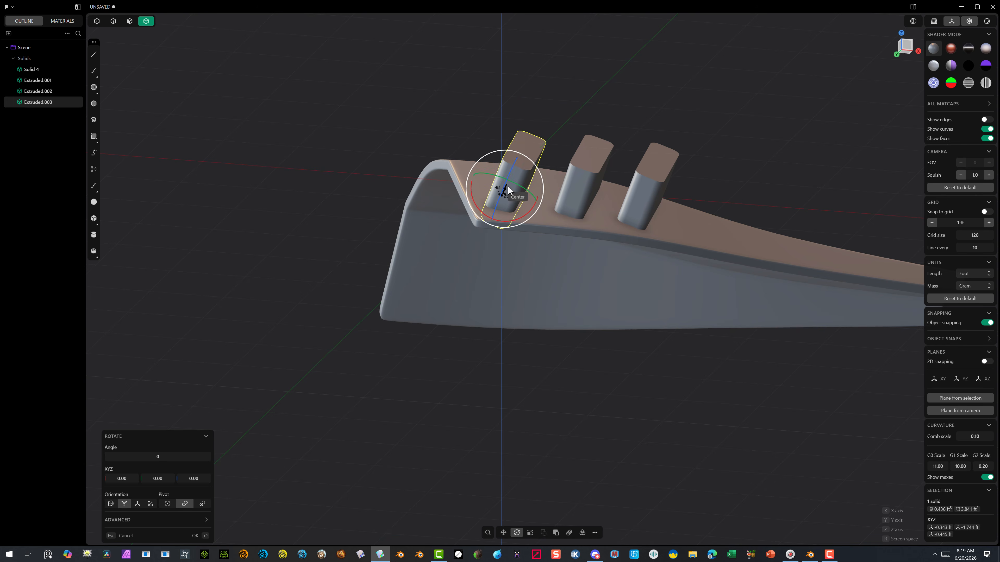
left_click(534, 133)
middle_click_drag(534, 133, 452, 138)
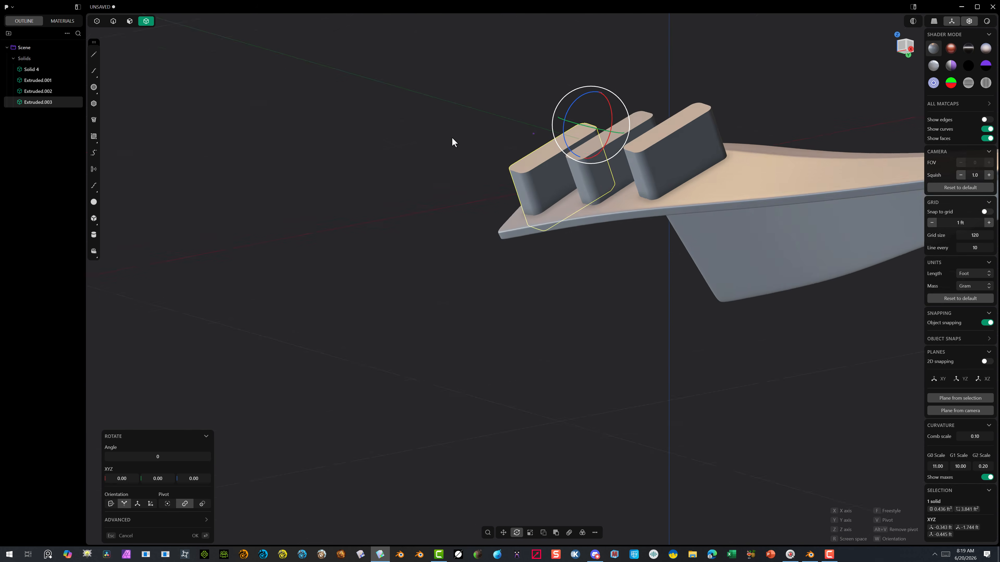
scroll(452, 138, "up", 5)
key("v")
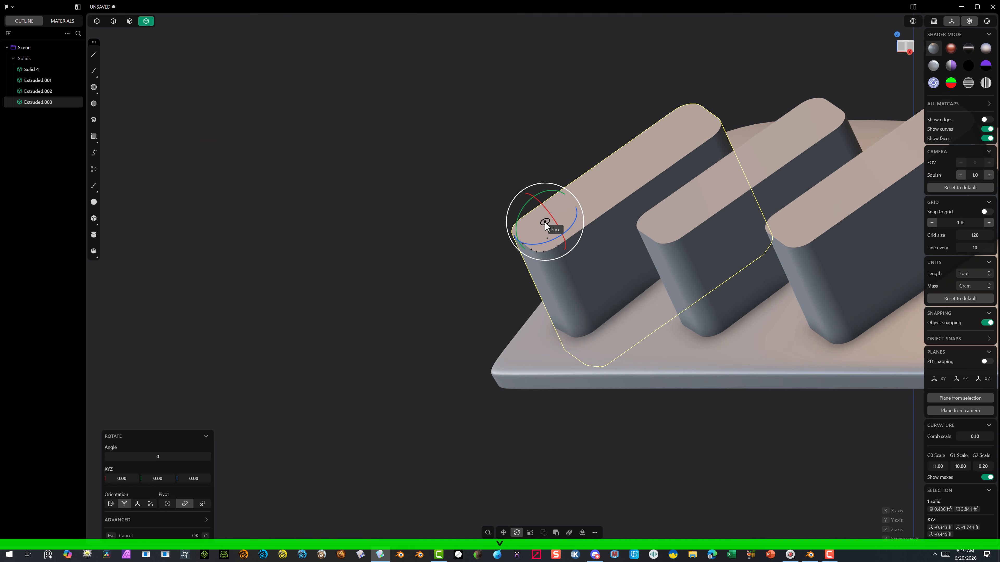
left_click(545, 221)
middle_click_drag(636, 172, 741, 131)
middle_click_drag(729, 103, 724, 108)
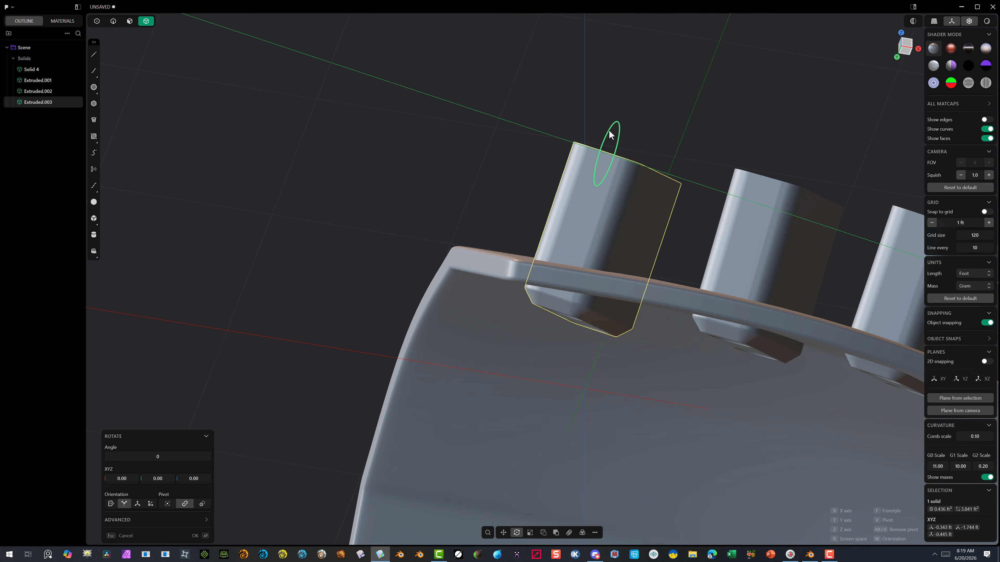
left_click_drag(609, 130, 624, 130)
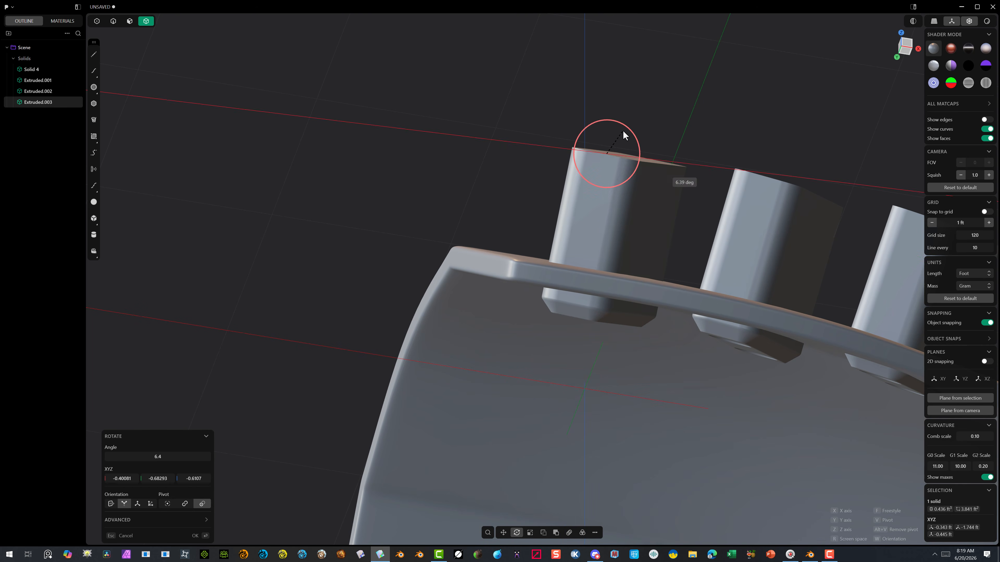
middle_click_drag(636, 129, 589, 129)
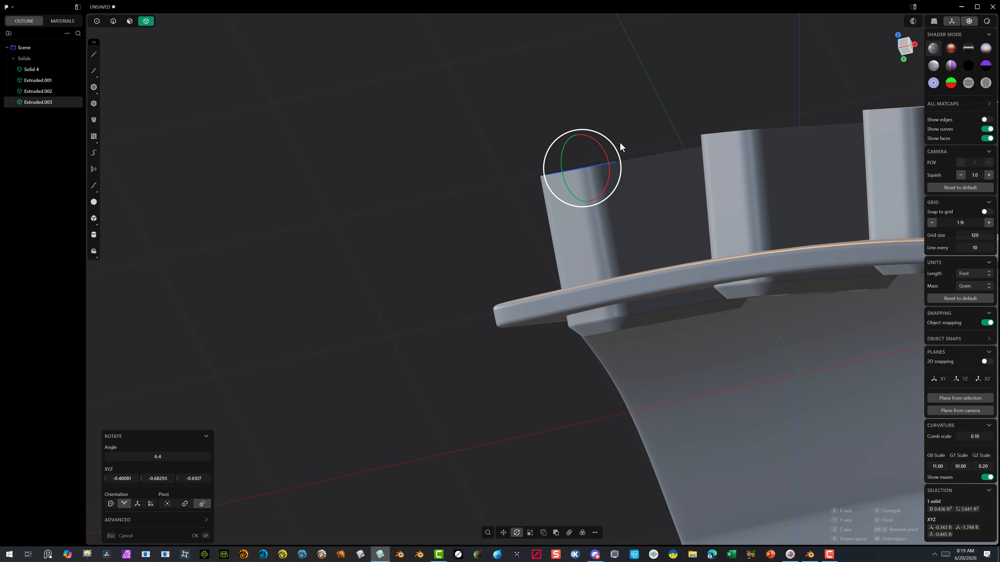
left_click(195, 535)
Raise the wide-end block about 0.056 ft along its local Z axis
key("g")
left_click_drag(577, 129, 576, 122)
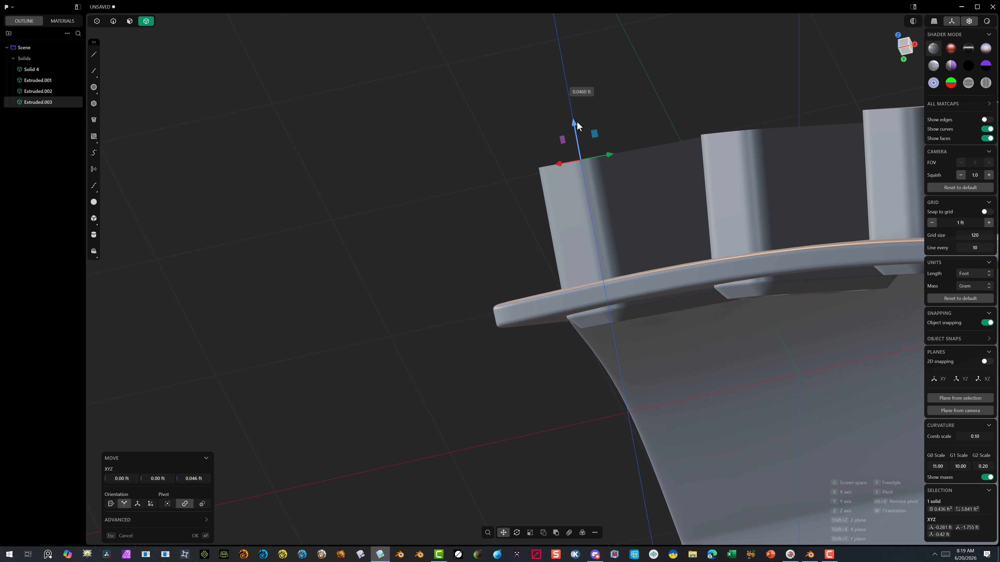
middle_click_drag(576, 121, 634, 110)
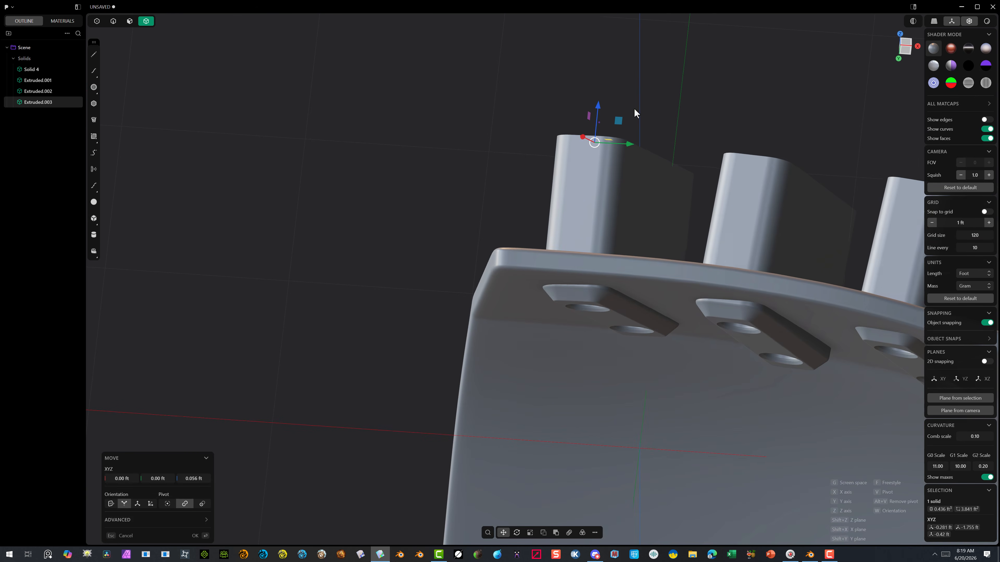
left_click(195, 535)
Rotate the middle block to follow the shell slope and shift it about 0.01 ft along its local X axis
left_click(770, 322)
key("g")
middle_click_drag(769, 323, 765, 157)
key("r")
left_click(741, 170)
left_click_drag(772, 161, 695, 209)
key("g")
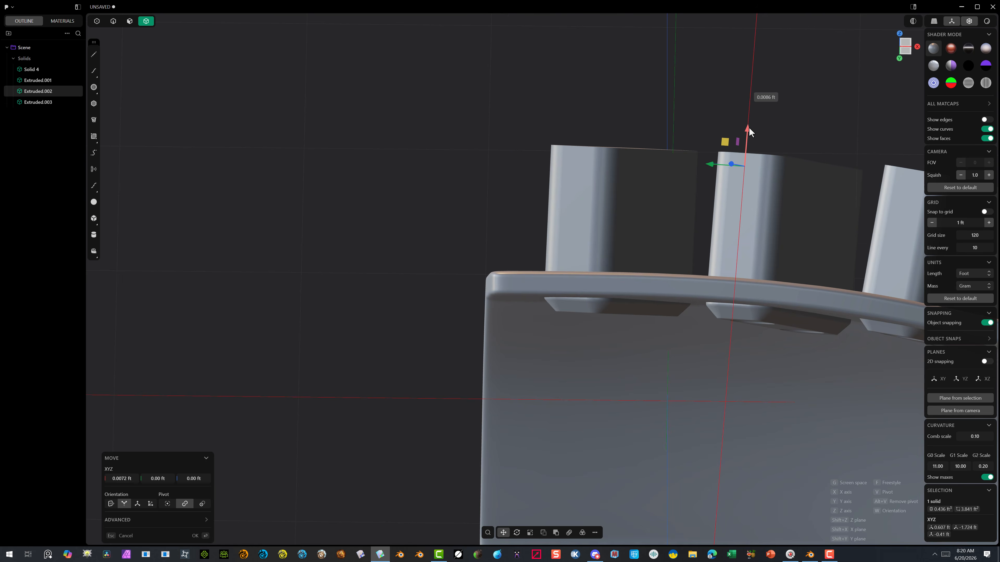
middle_click_drag(748, 126, 857, 191)
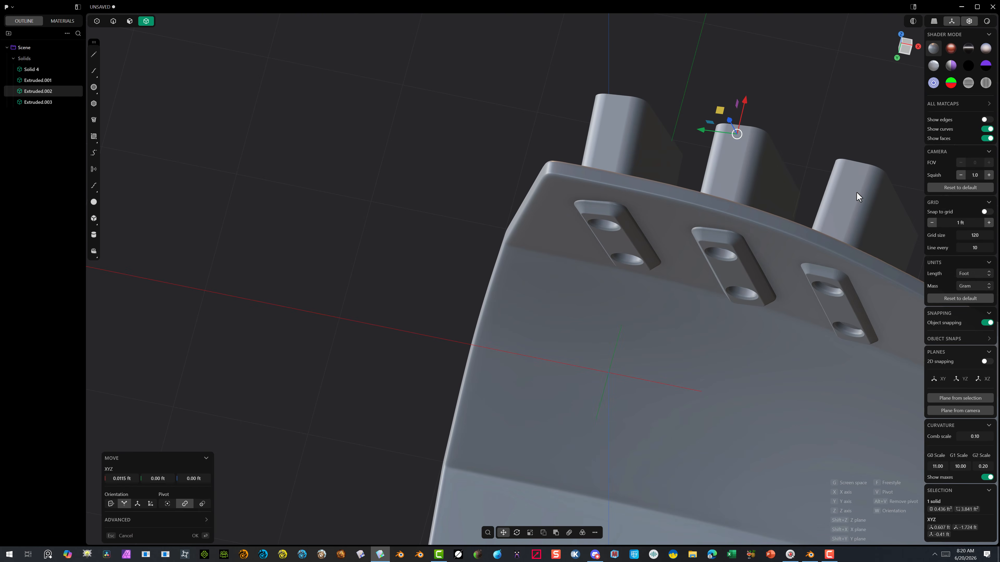
Raise the narrow-end block along its local Z axis so it sits shallower in the shell
left_click(883, 226)
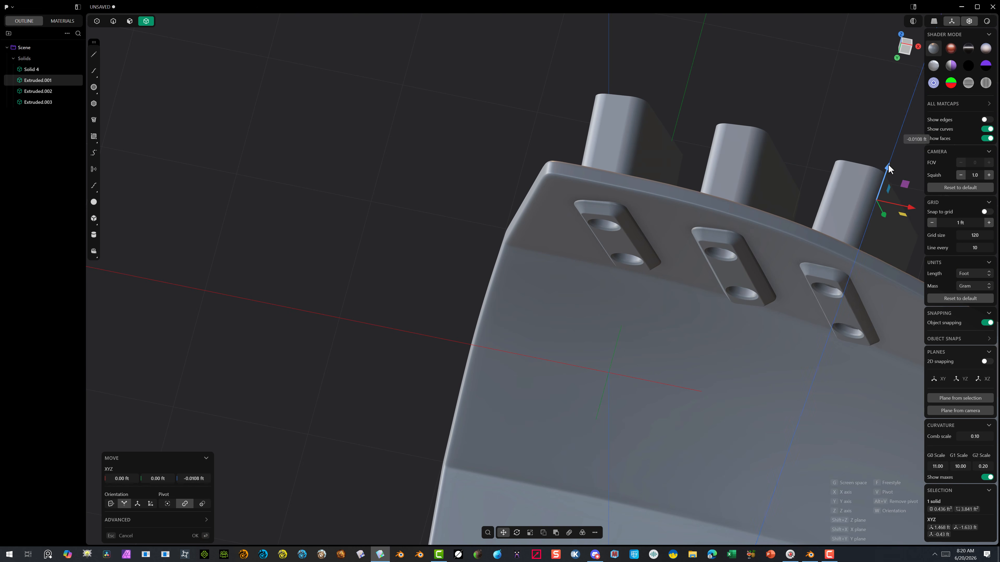
middle_click_drag(883, 226, 531, 87)
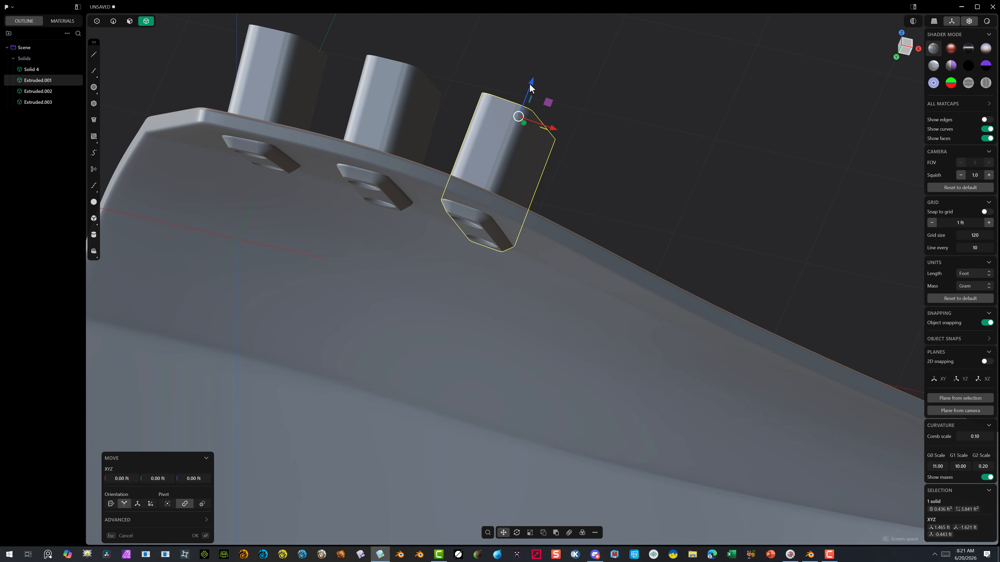
left_click_drag(532, 87, 537, 72)
left_click(202, 537)
Raise the middle block along its local X axis and the wide-end block along its local Z axis
left_click(394, 95)
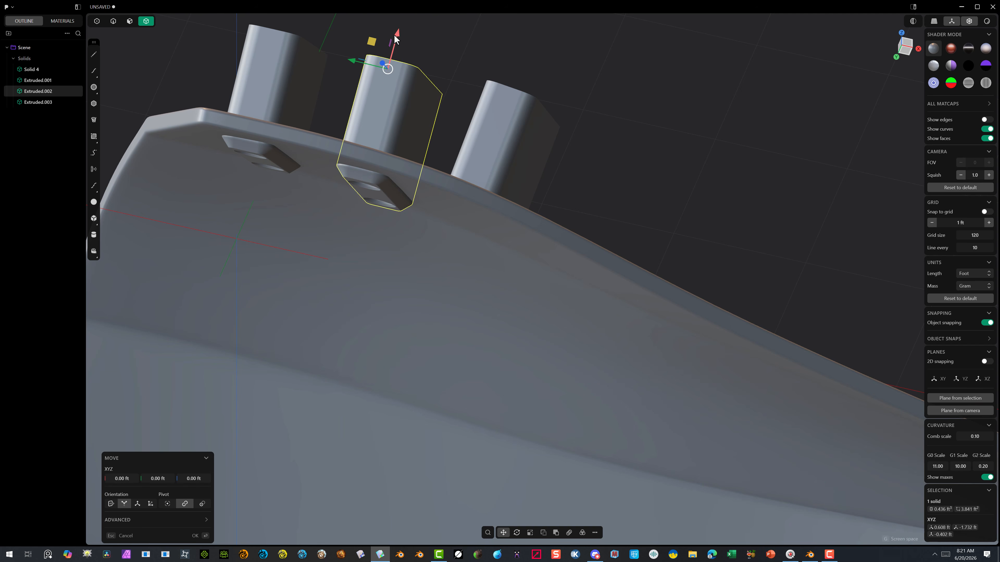
left_click_drag(395, 35, 402, 21)
left_click(195, 531)
left_click(255, 95)
scroll(303, 57, "down", 5)
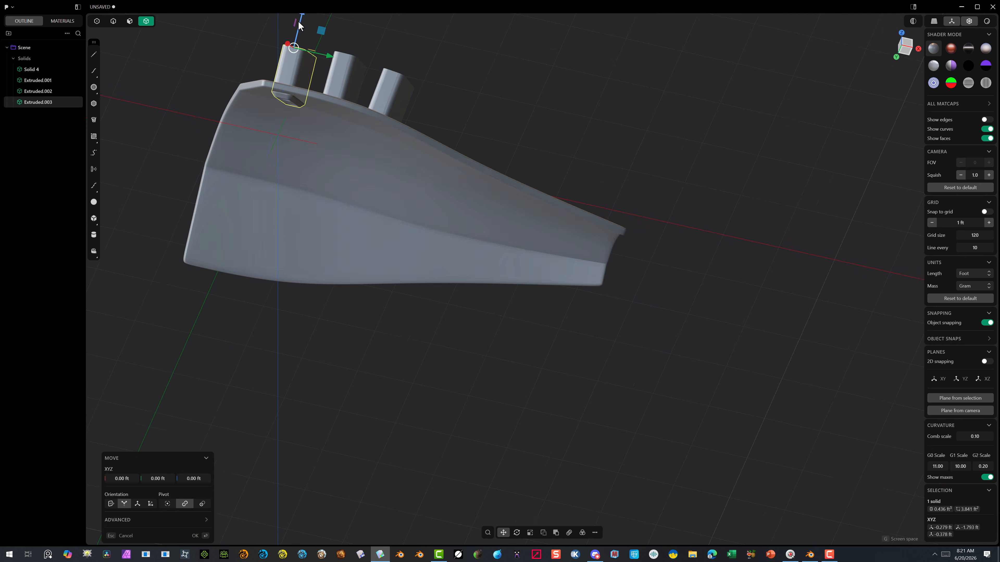
left_click_drag(300, 24, 301, 17)
Slide the narrow-end block about -0.16 ft along its local Y axis and the middle block about 0.08 ft along its local Z axis
middle_click_drag(300, 16, 332, 133)
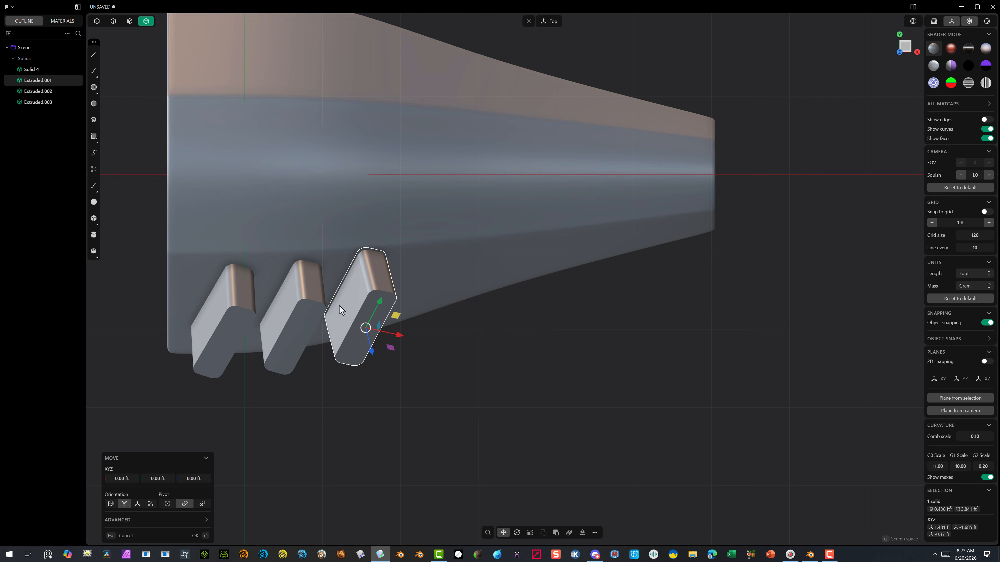
left_click_drag(366, 319, 371, 314)
middle_click_drag(369, 312, 374, 269)
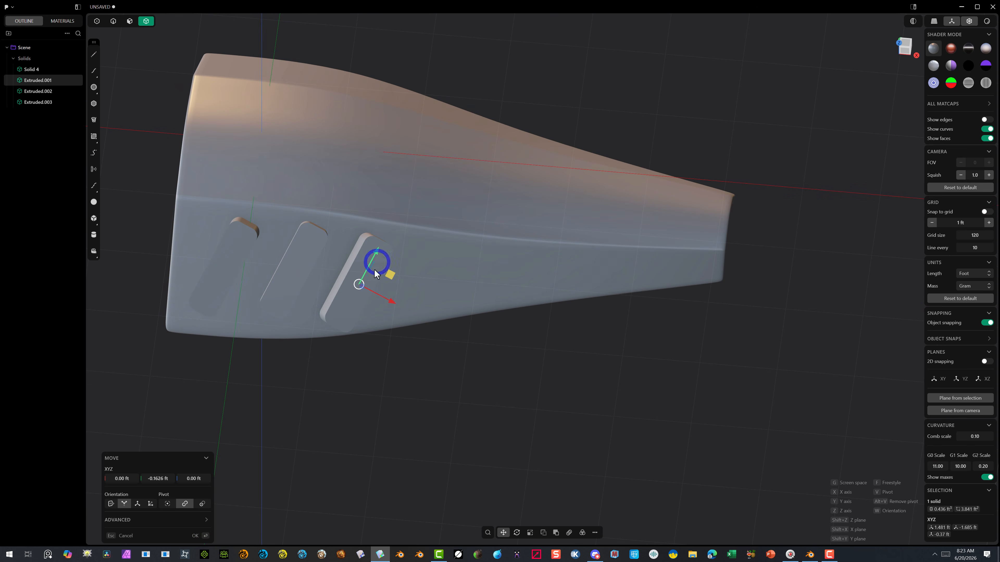
left_click(293, 266)
left_click_drag(258, 335, 248, 357)
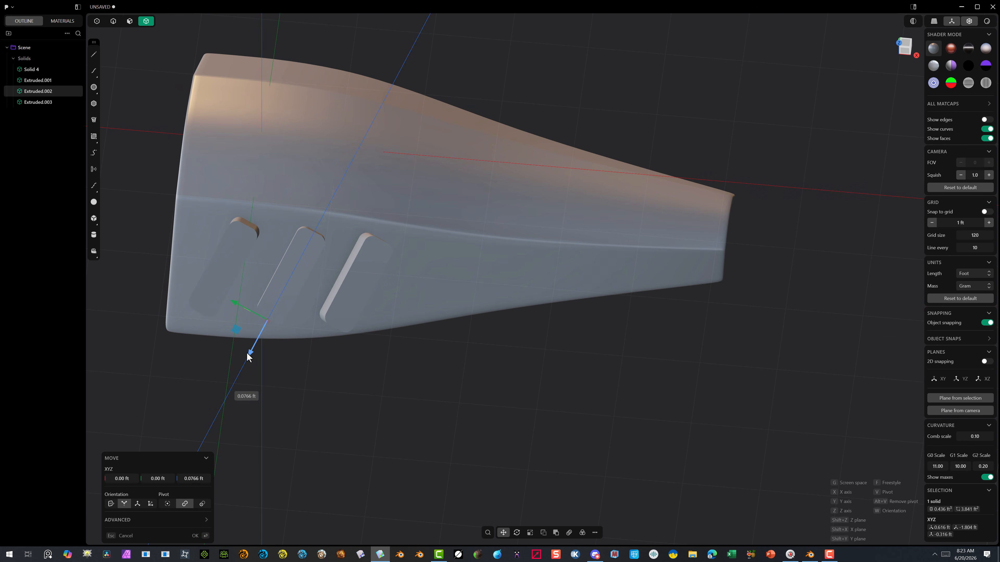
left_click(195, 541)
Slide the narrow-end block slightly farther along its local Y axis toward the shell's side edge
left_click(373, 275)
key("g")
left_click_drag(375, 256, 372, 262)
middle_click_drag(372, 268, 321, 242)
middle_click_drag(430, 287, 326, 243)
scroll(343, 198, "up", 6)
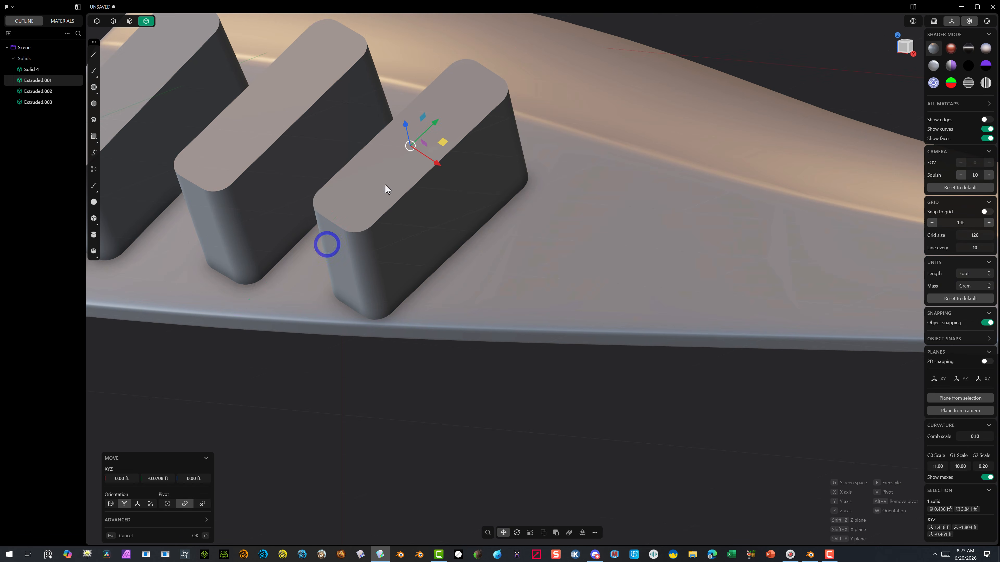
left_click_drag(433, 123, 438, 120)
middle_click_drag(438, 126, 375, 265)
scroll(375, 265, "down", 4)
Move the narrow-end block about 0.035 ft along its local X axis and rotate it about 3 degrees around its local Z axis
left_click(327, 185)
key("g")
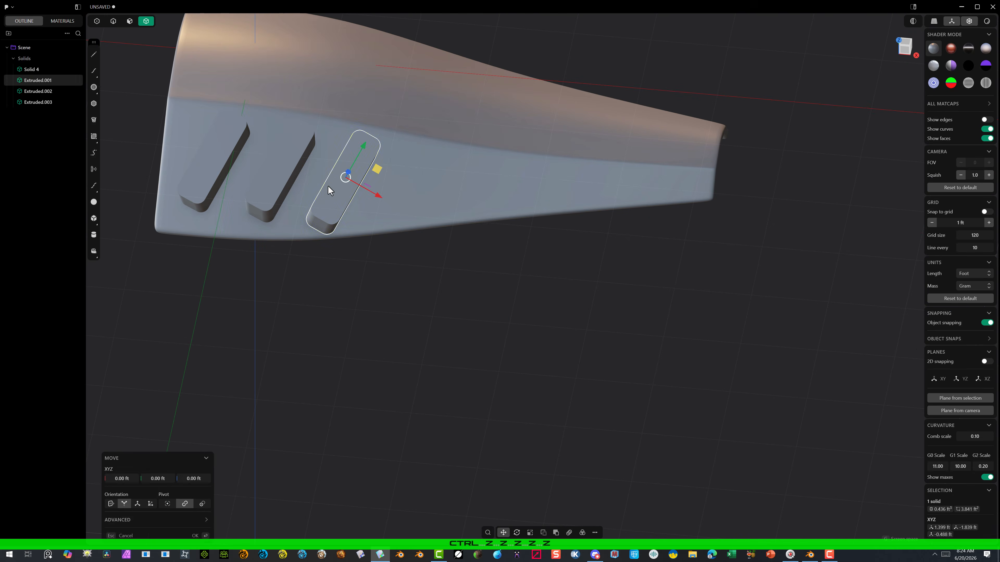
key("KP_1")
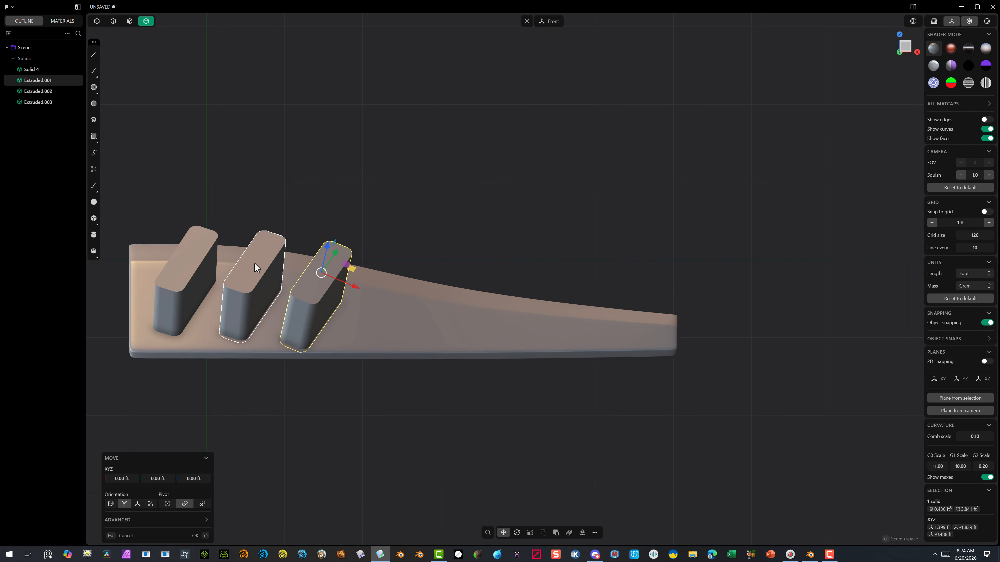
left_click_drag(355, 288, 358, 289)
middle_click_drag(378, 255, 362, 326)
key("KP_1")
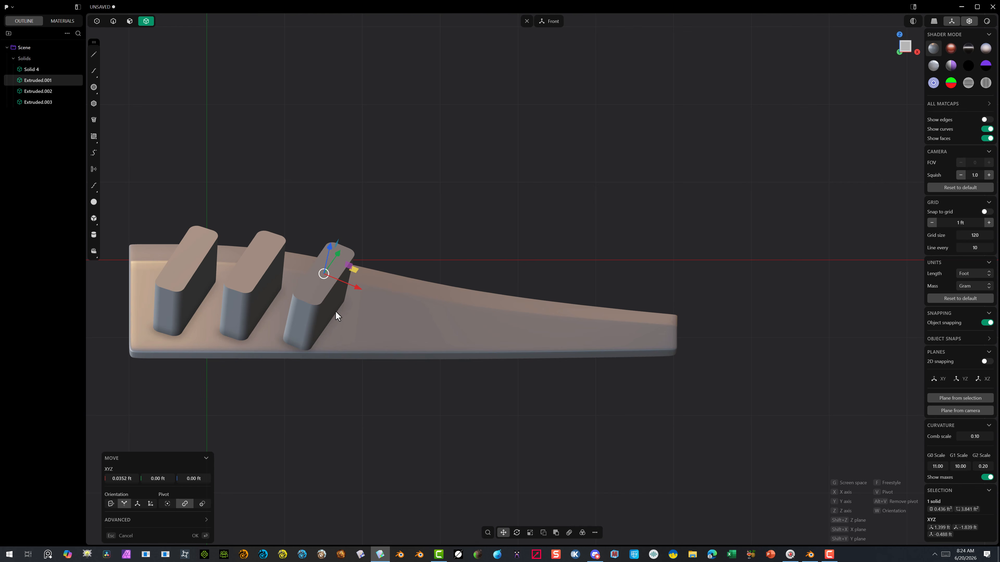
key("r")
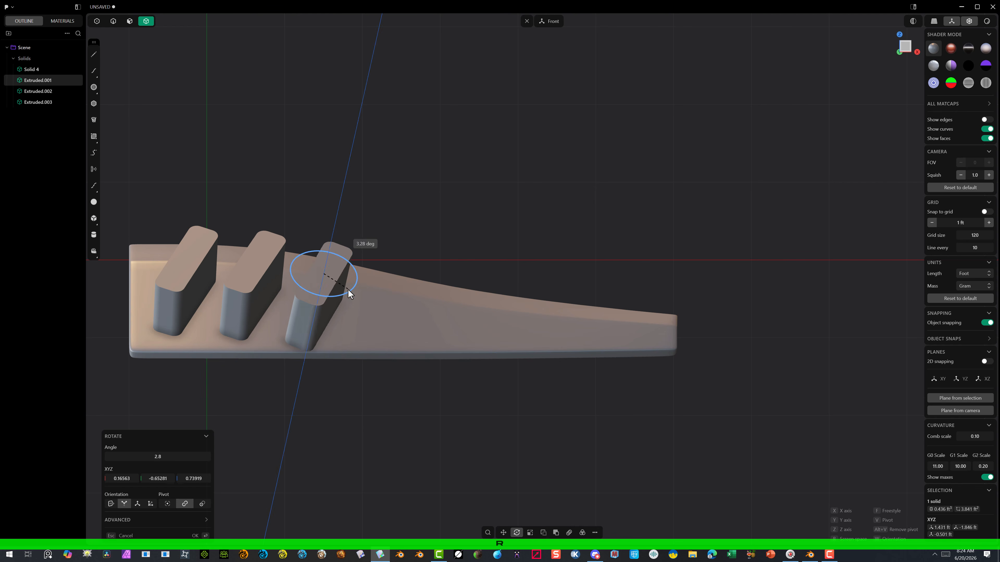
left_click(350, 288)
Rotate the middle block slightly in the front view to match the narrow-end block's tilt
left_click(249, 262)
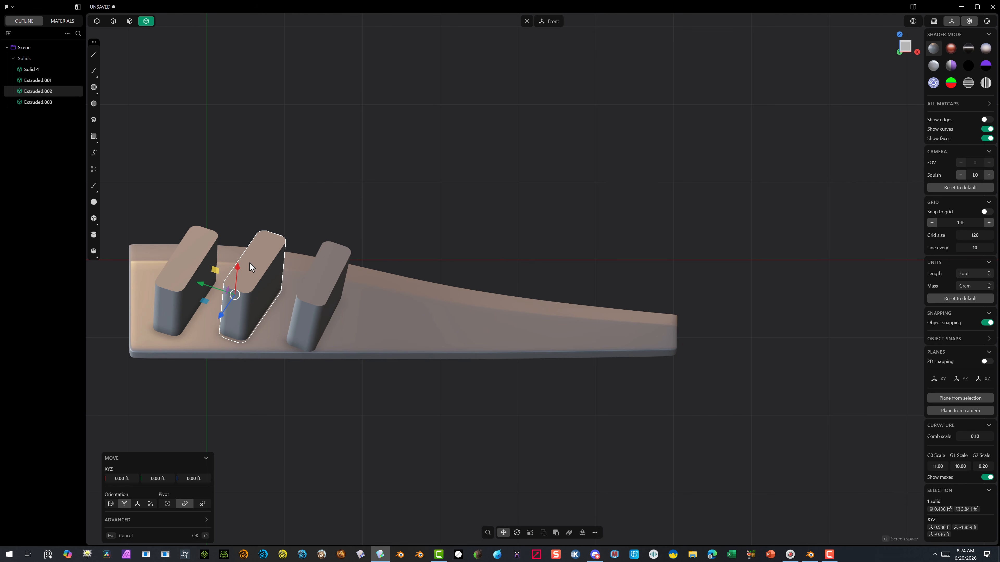
left_click_drag(254, 309, 254, 311)
left_click(197, 537)
left_click(259, 442)
Rotate the wide-end block about 5 degrees around its local Z axis to match the other two blocks
left_click(174, 309)
key("r")
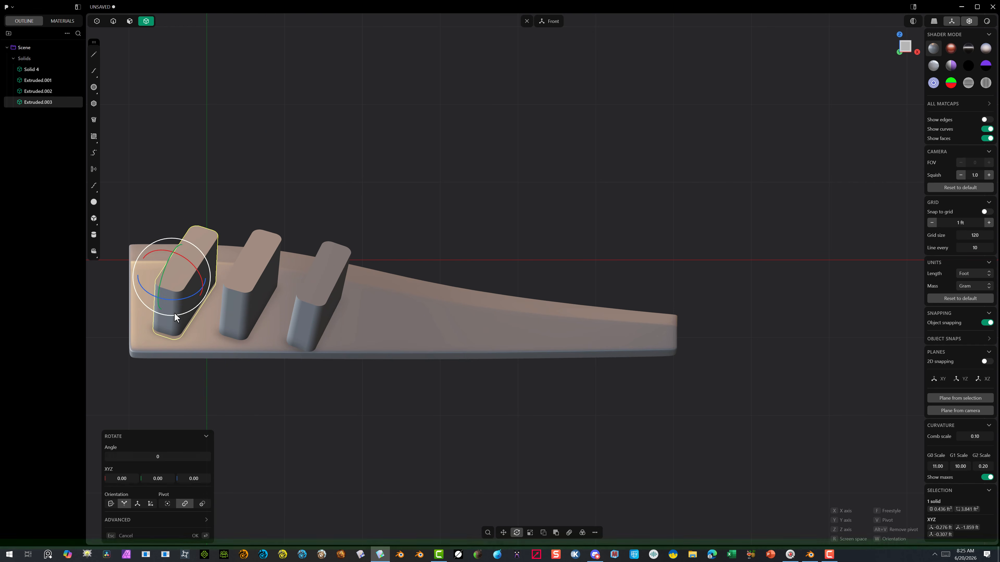
left_click_drag(175, 313, 189, 294)
scroll(259, 258, "down", 4)
middle_click_drag(259, 258, 220, 272)
scroll(214, 263, "up", 8)
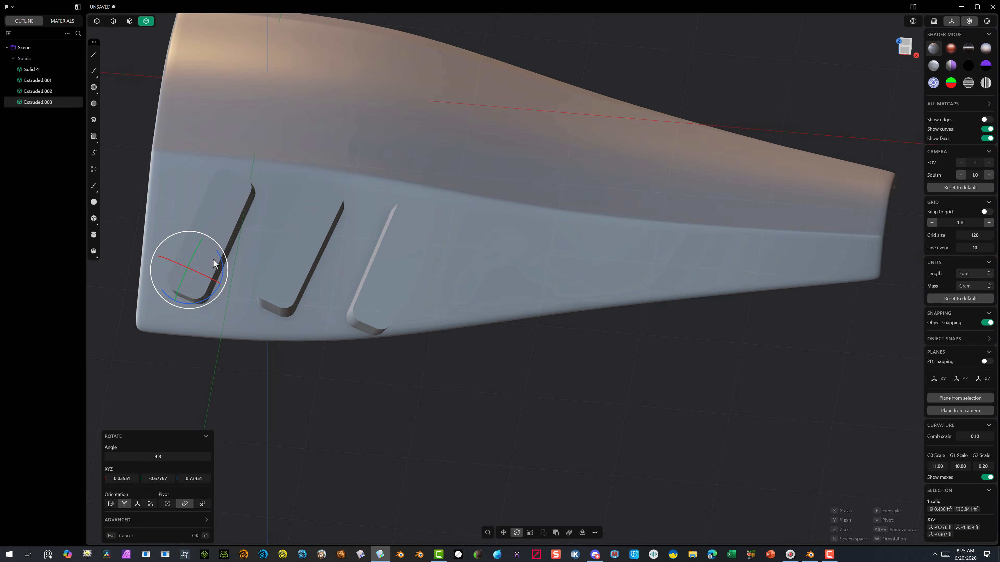
left_click(905, 46)
scroll(389, 226, "down", 7)
scroll(263, 199, "up", 4)
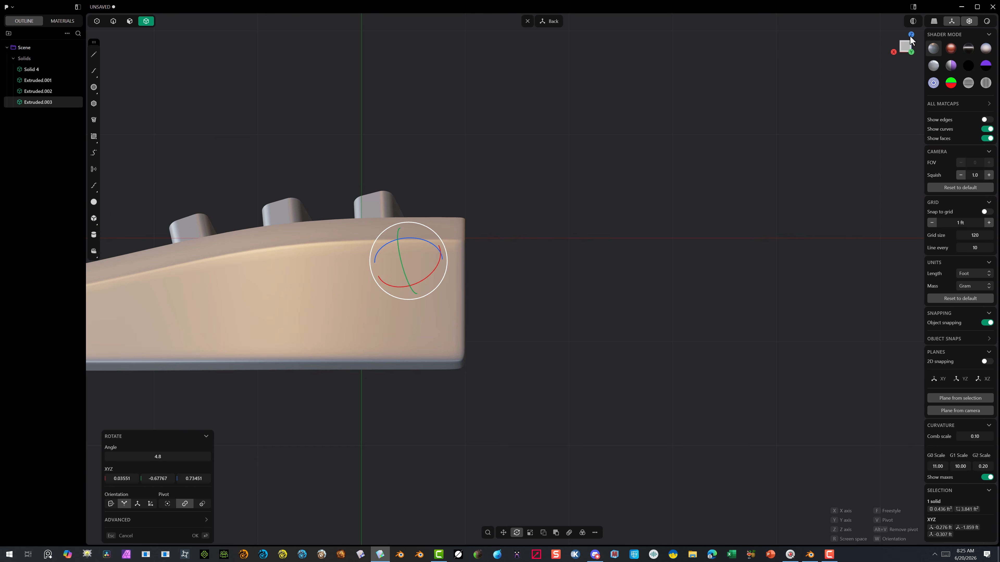
left_click(911, 34)
scroll(349, 168, "down", 6)
scroll(442, 193, "up", 8)
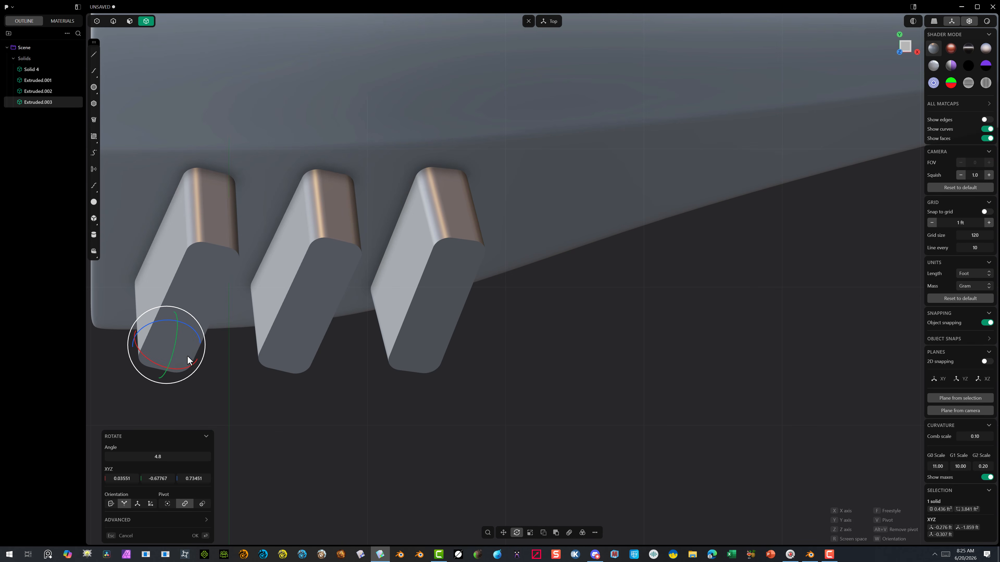
left_click_drag(191, 327, 190, 331)
middle_click_drag(285, 292, 275, 202)
left_click(200, 535)
Move the narrow-end block about 0.048 ft along its local Y axis, away from the shell's side edge
key("g")
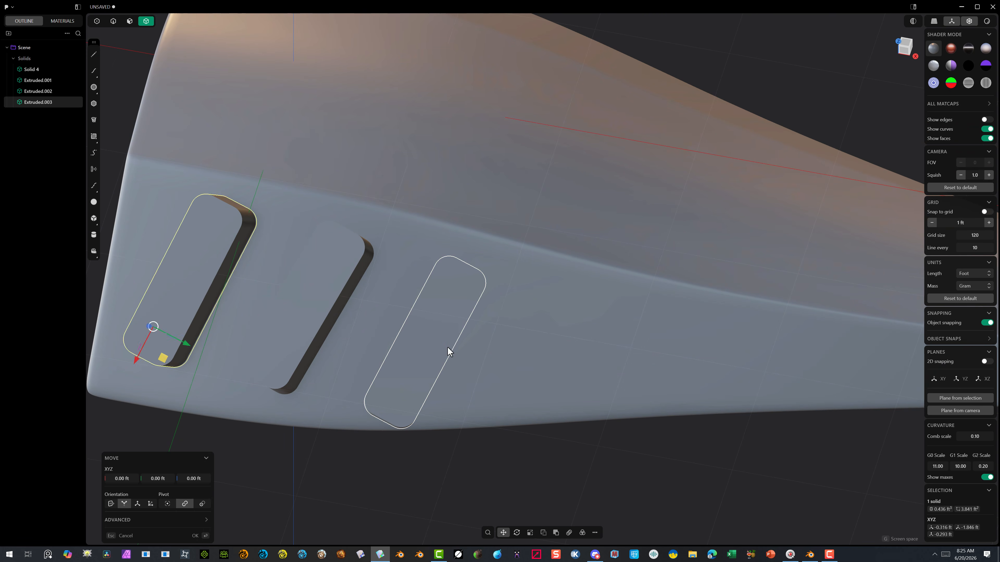
left_click(447, 352)
left_click_drag(446, 310, 444, 305)
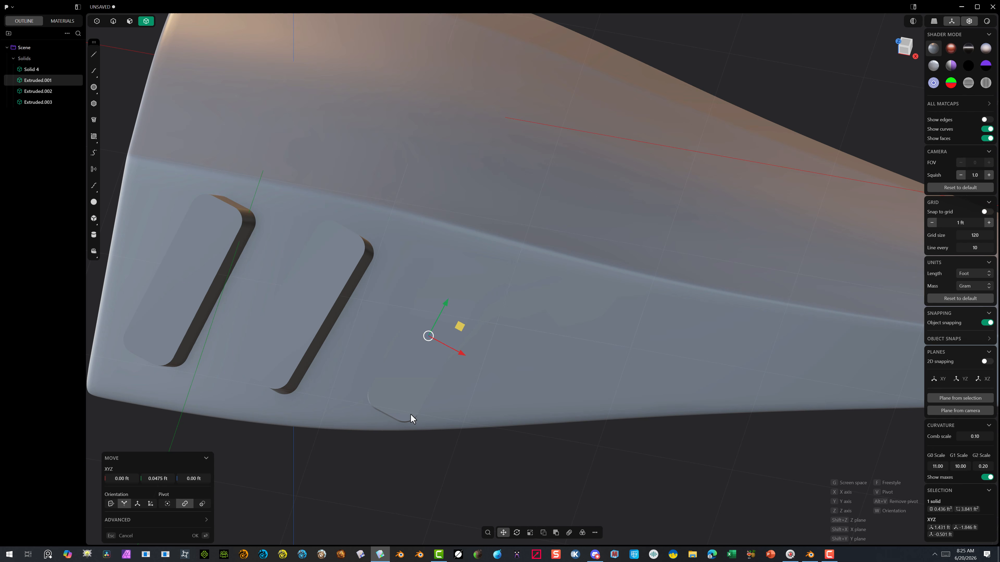
left_click(195, 535)
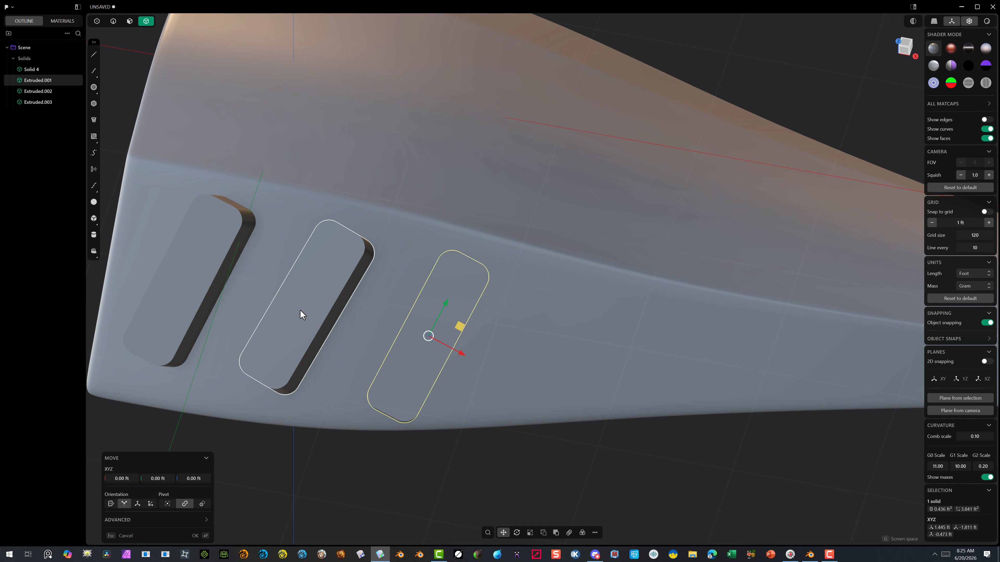
Scale the narrow-end block to about 0.82 in X and Y, keeping its Z scale at 1
middle_click_drag(300, 315, 341, 328)
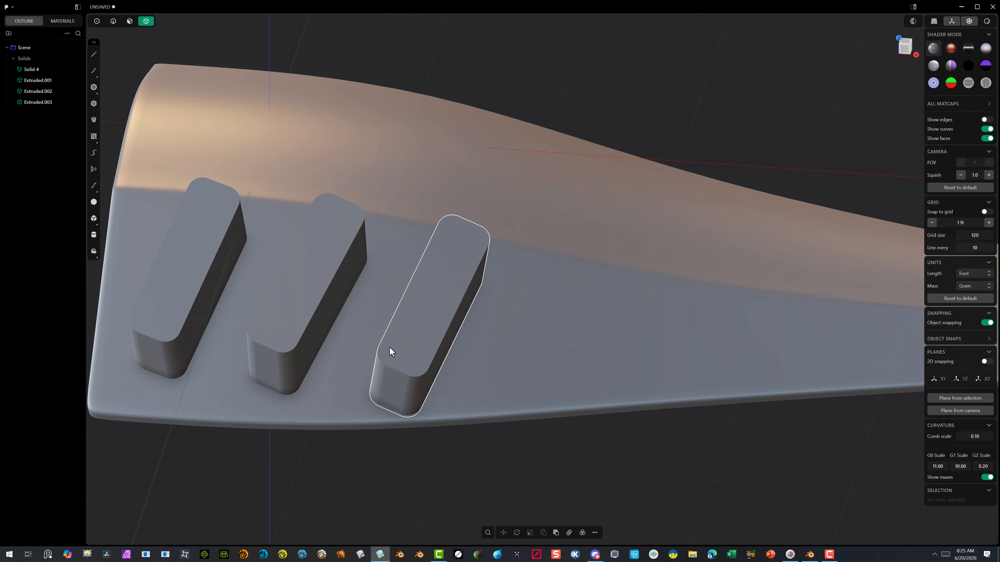
key("s")
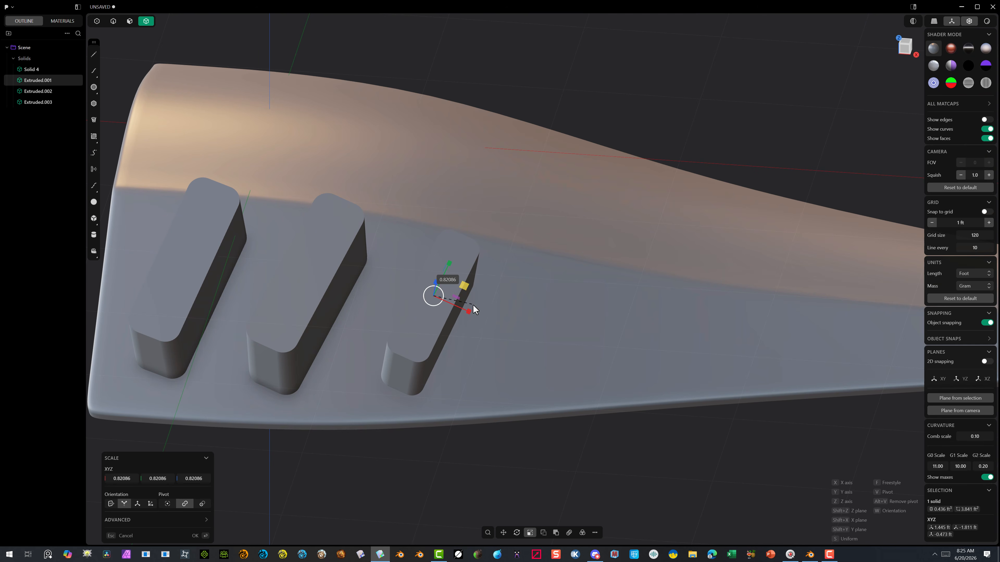
middle_click_drag(380, 335, 163, 546)
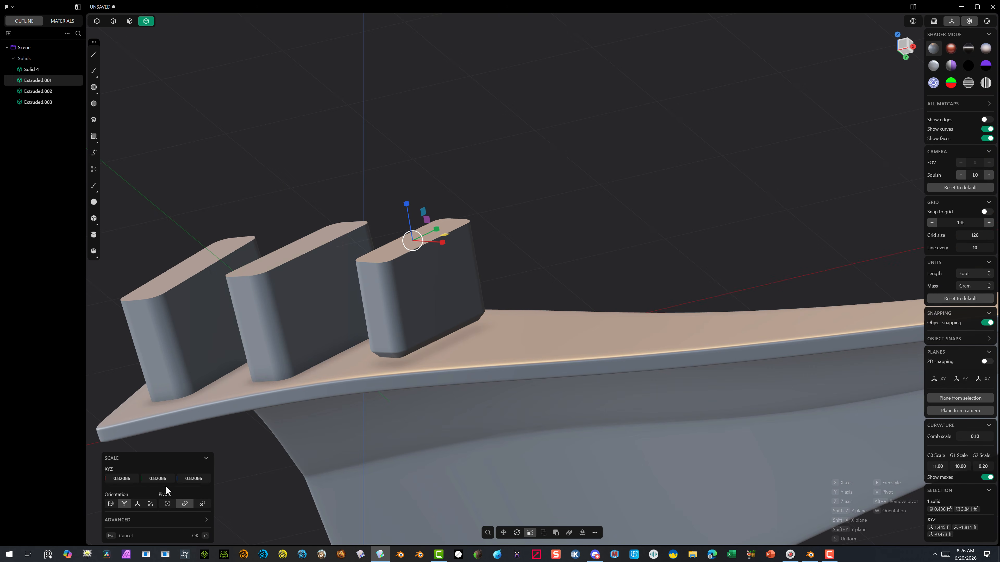
type("1")
key("Tab")
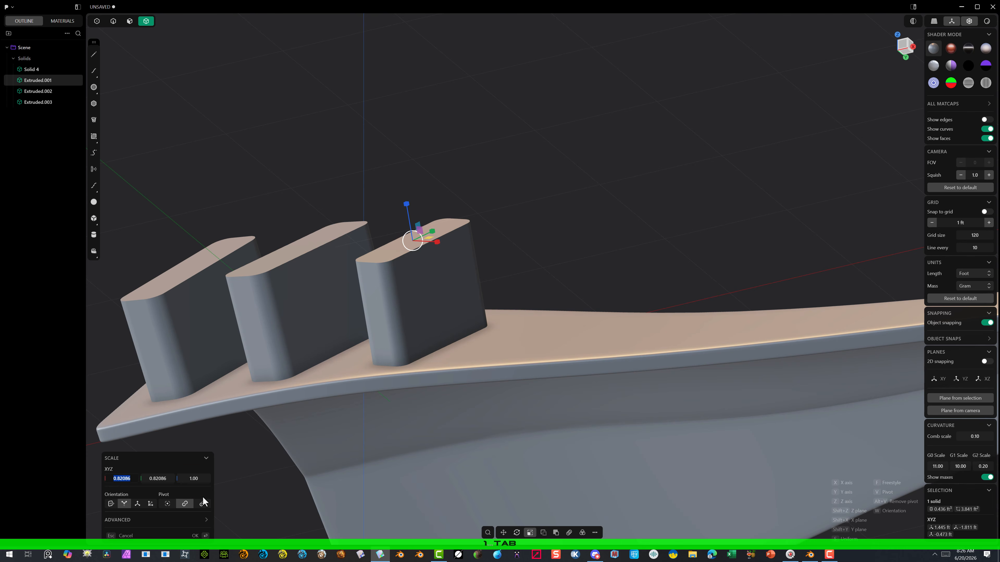
left_click(195, 535)
Scale the middle block to about 0.965 in X and Y, keeping its Z scale at 1
middle_click_drag(299, 315, 335, 390)
left_click(286, 336)
middle_click_drag(286, 336, 239, 452)
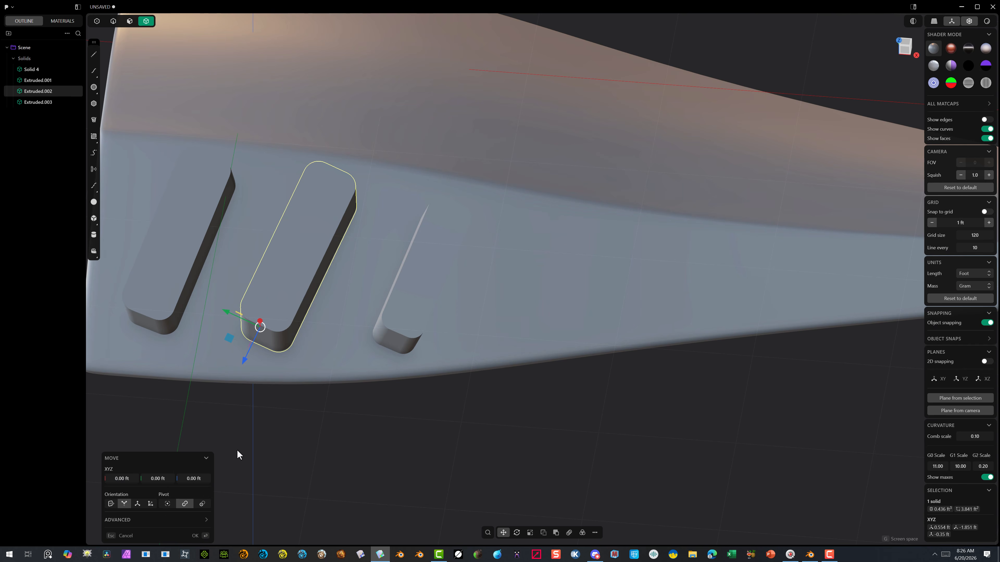
key("s")
key("s")
left_click(322, 288)
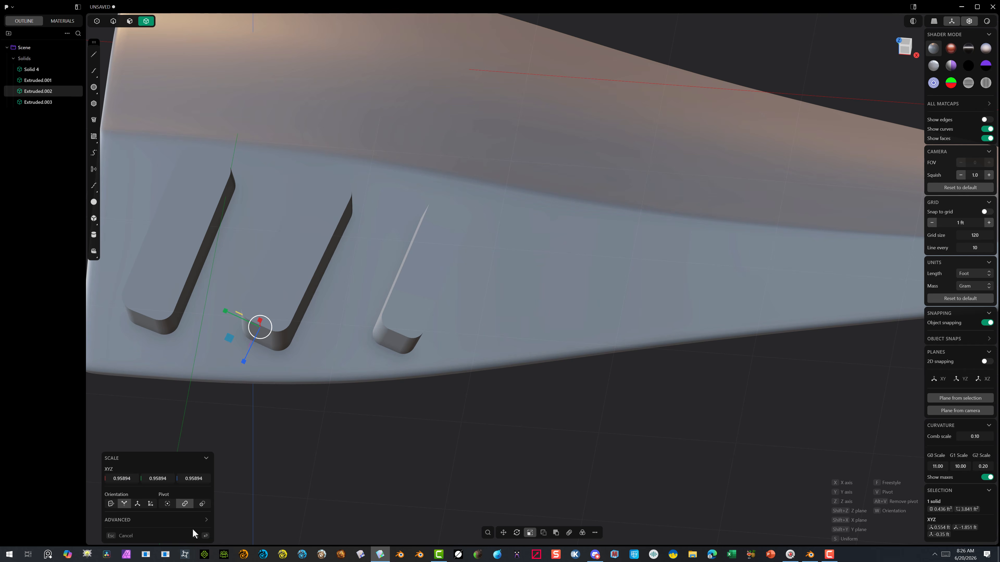
scroll(232, 504, "down", 3)
middle_click_drag(235, 490, 249, 442)
key("s")
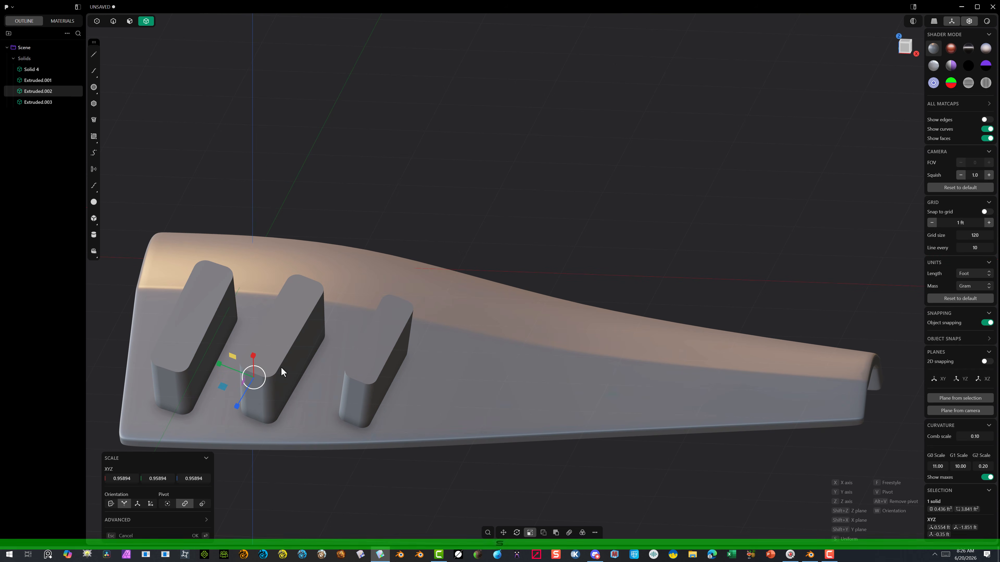
left_click(279, 366)
left_click(169, 479)
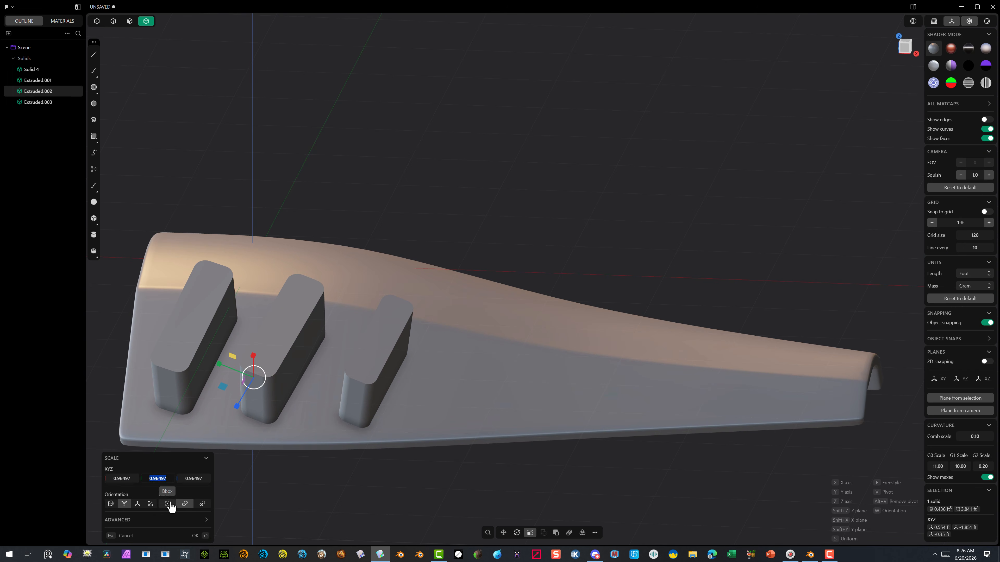
type("1")
key("Return")
key("Return")
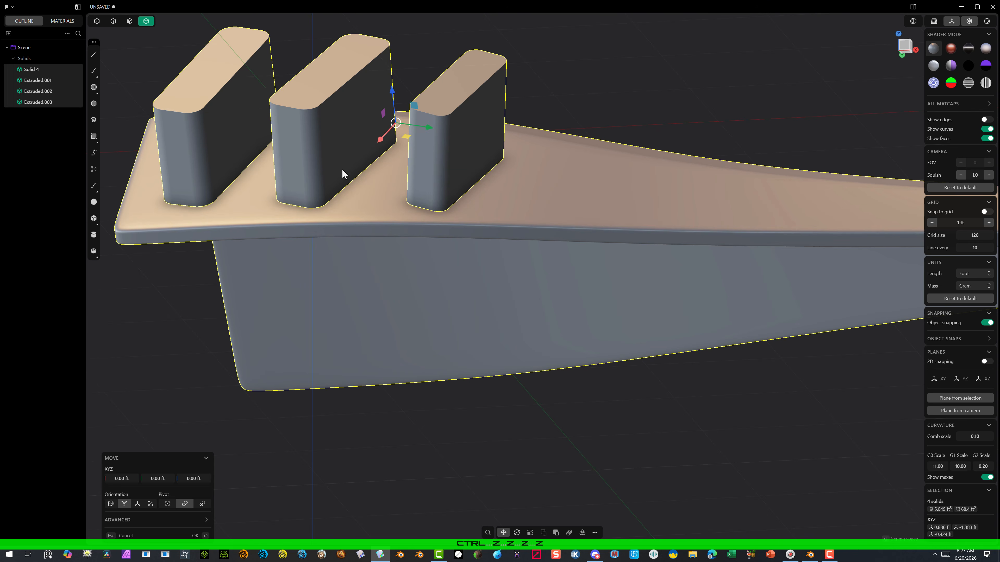
Undo the latest operations on the shell and the three blocks, and clear the selection
key("ctrl+z")
key("ctrl+z")
key("ctrl+z")
left_click(531, 70)
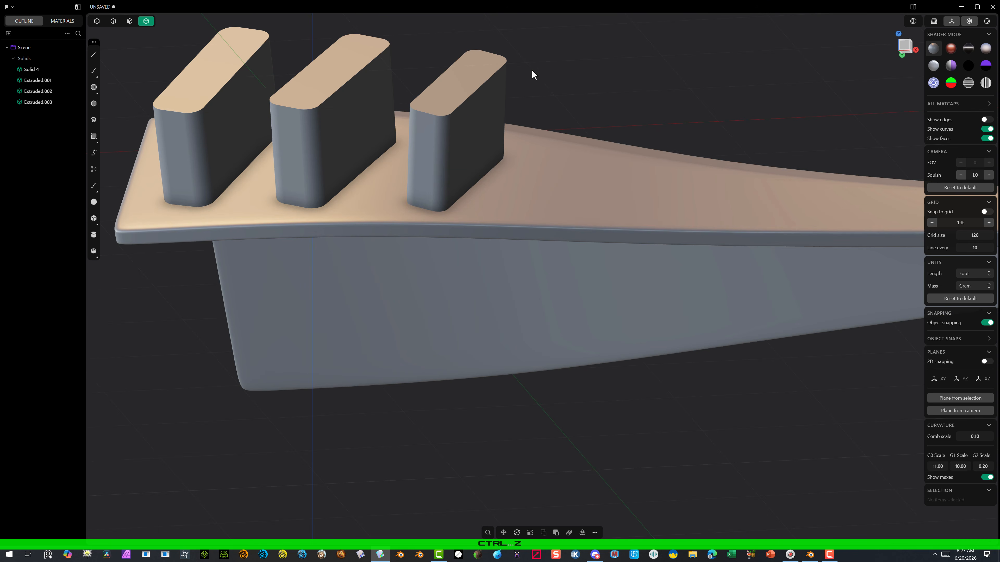
Move the middle block about -0.022 ft along its local X axis and rotate it slightly
left_click(345, 122)
left_click_drag(286, 87, 287, 85)
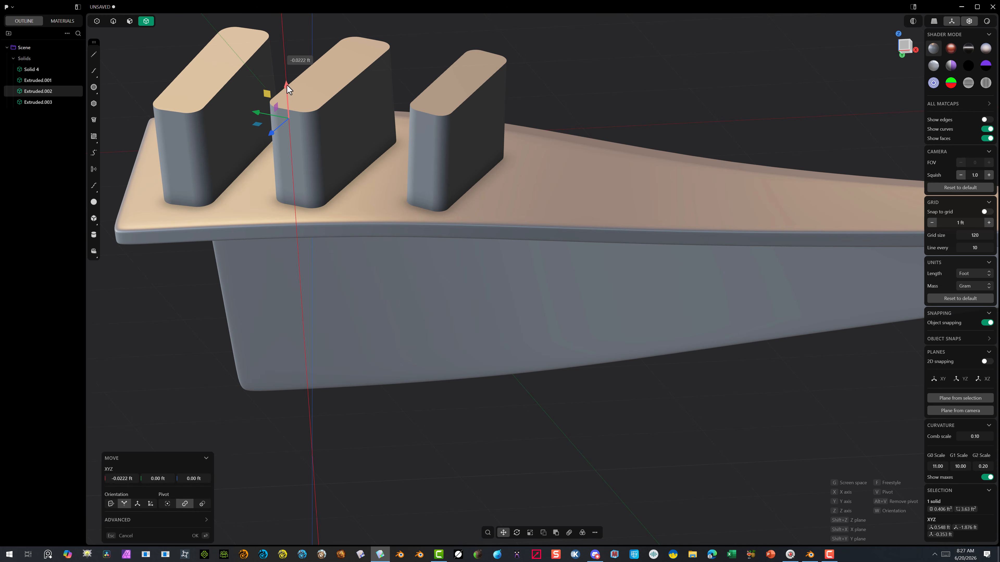
middle_click_drag(303, 89, 355, 124)
key("r")
left_click_drag(317, 136, 321, 134)
Move the middle block about -0.048 ft along its local Y axis
key("g")
left_click_drag(256, 110, 265, 110)
middle_click_drag(303, 102, 344, 96)
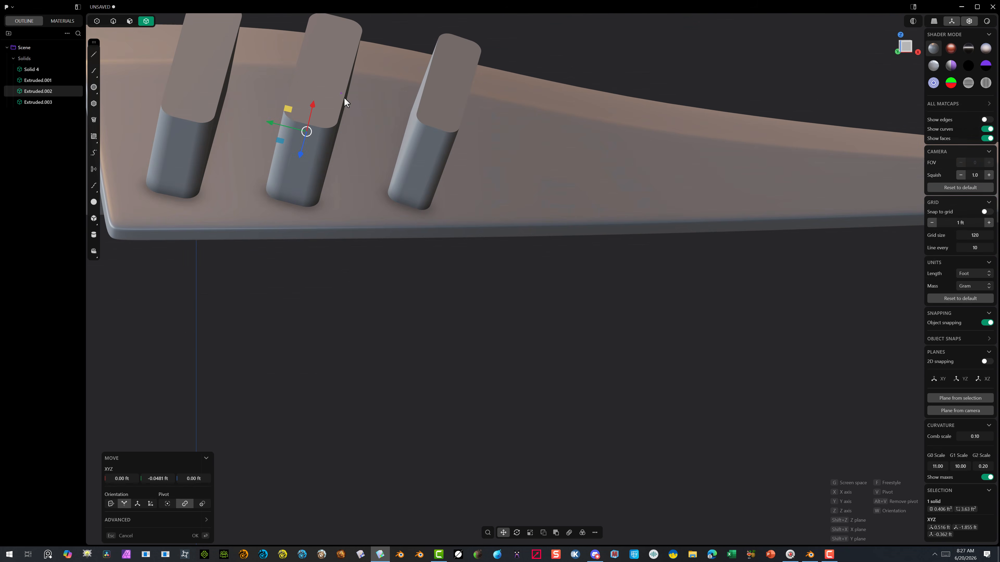
left_click(194, 535)
middle_click_drag(331, 276, 394, 167)
left_click(196, 536)
left_click(373, 151)
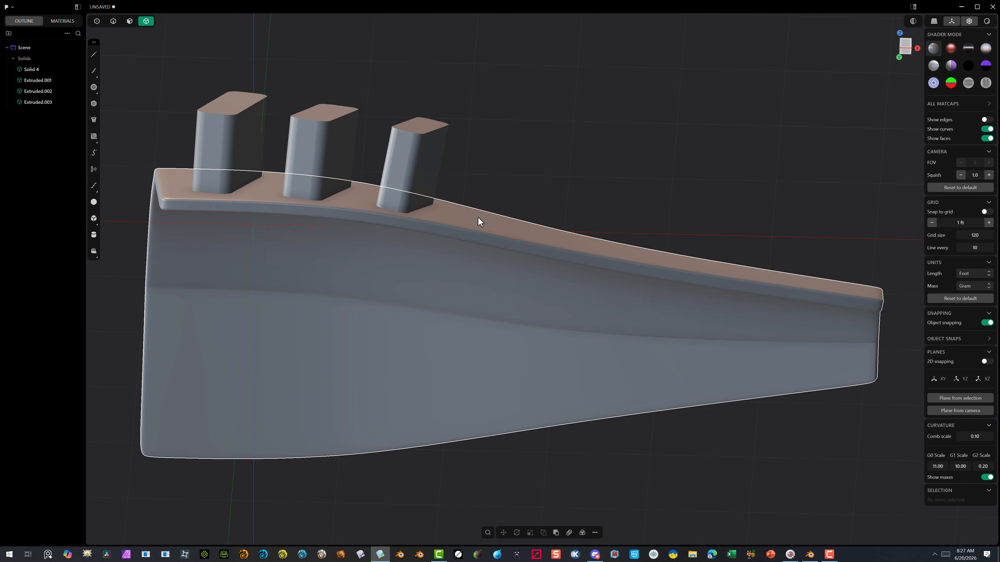
Cut the three blocks out of the shell solid with a Boolean difference, without keeping the tool bodies
left_click(478, 217)
left_click(421, 161, "shift")
left_click(334, 135, "shift")
left_click(248, 132, "shift")
key("q")
middle_click_drag(452, 100, 472, 158)
scroll(338, 97, "up", 5)
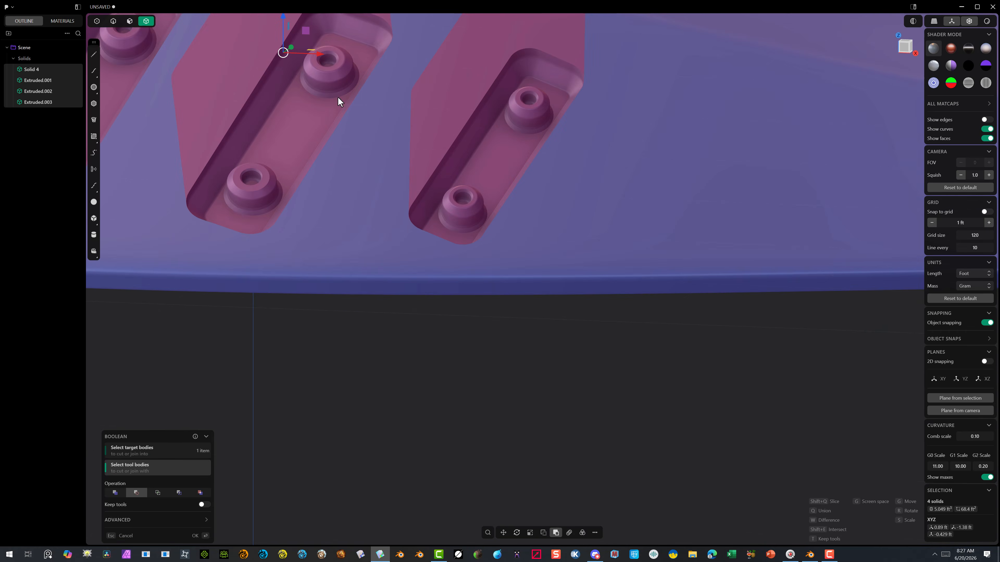
middle_click_drag(338, 97, 159, 58)
left_click(196, 540)
scroll(382, 354, "down", 4)
key("g")
middle_click_drag(552, 131, 528, 158)
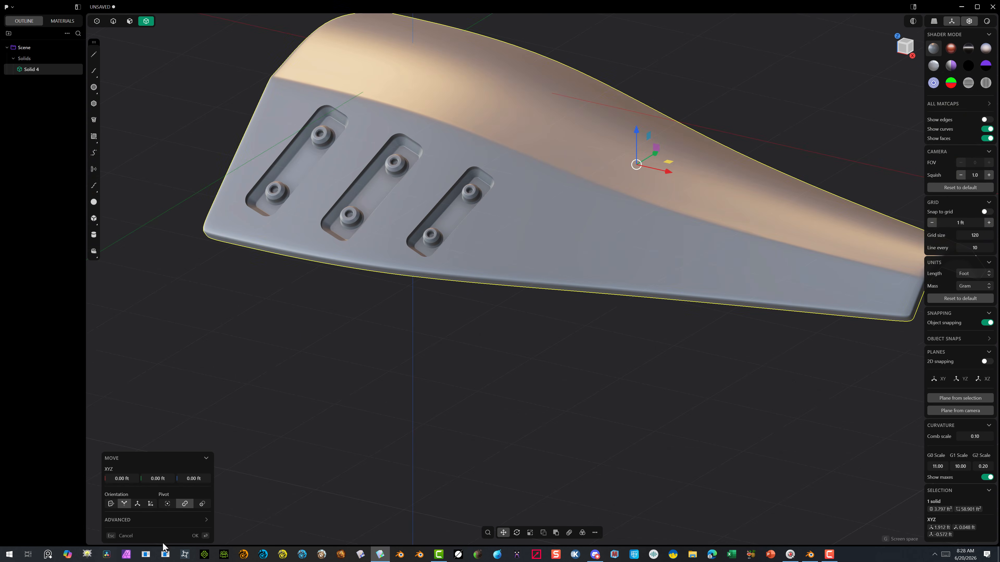
left_click(195, 536)
scroll(236, 413, "up", 2)
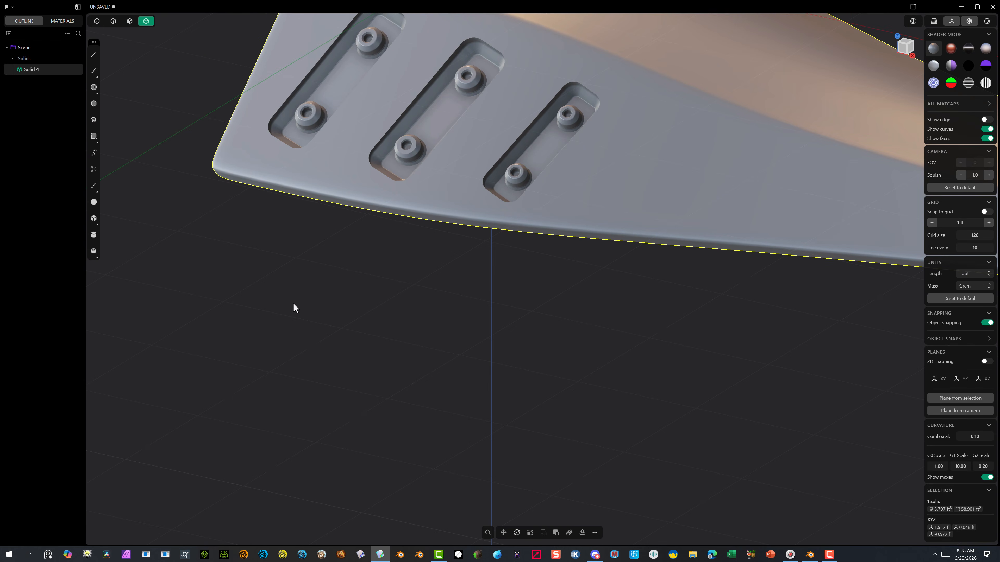
left_click(332, 38)
key("b")
left_click(292, 94, "alt")
left_click(408, 102, "alt+shift")
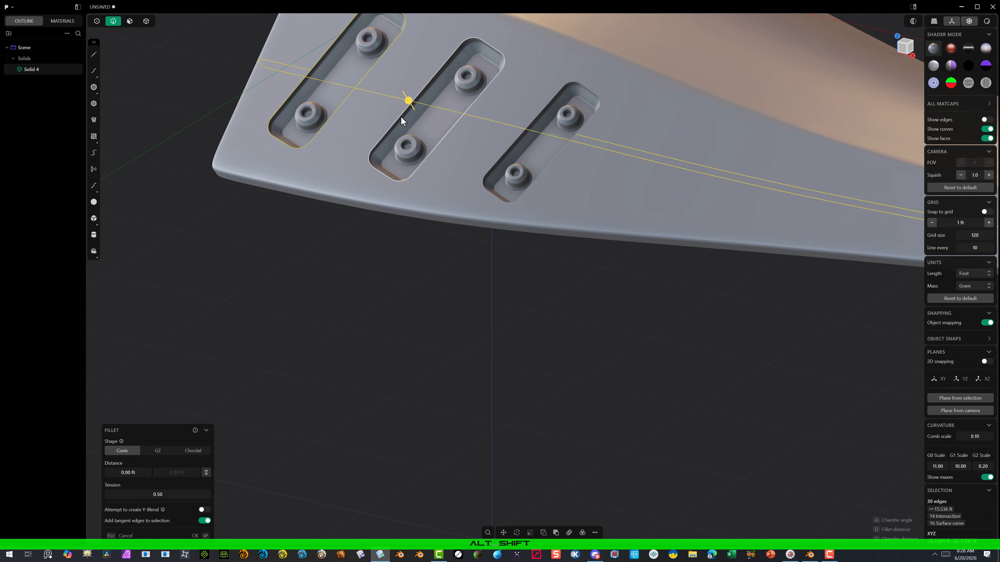
left_click_drag(645, 123, 672, 179, "ctrl")
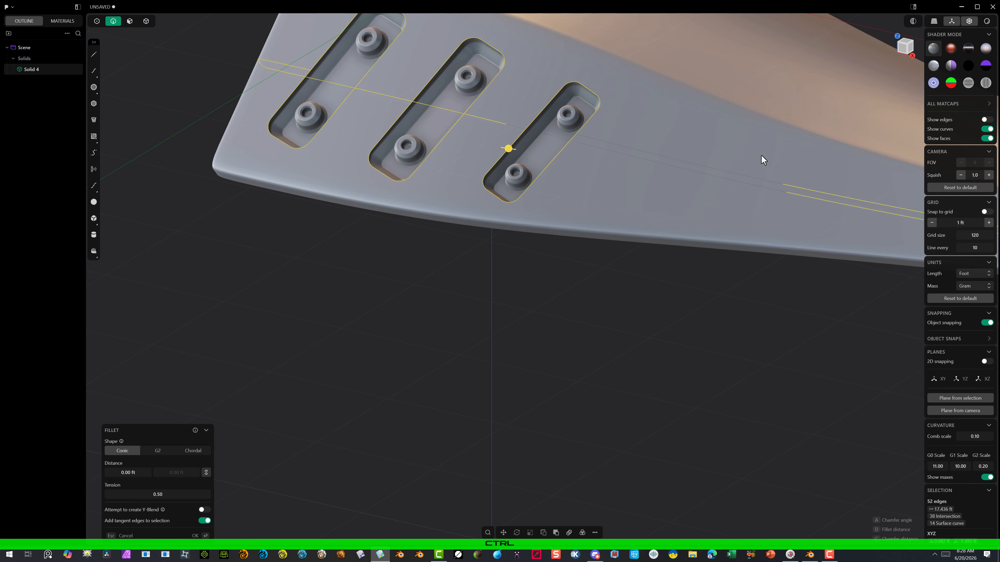
left_click_drag(761, 157, 787, 212, "ctrl")
left_click_drag(487, 112, 476, 141, "ctrl")
key("Escape")
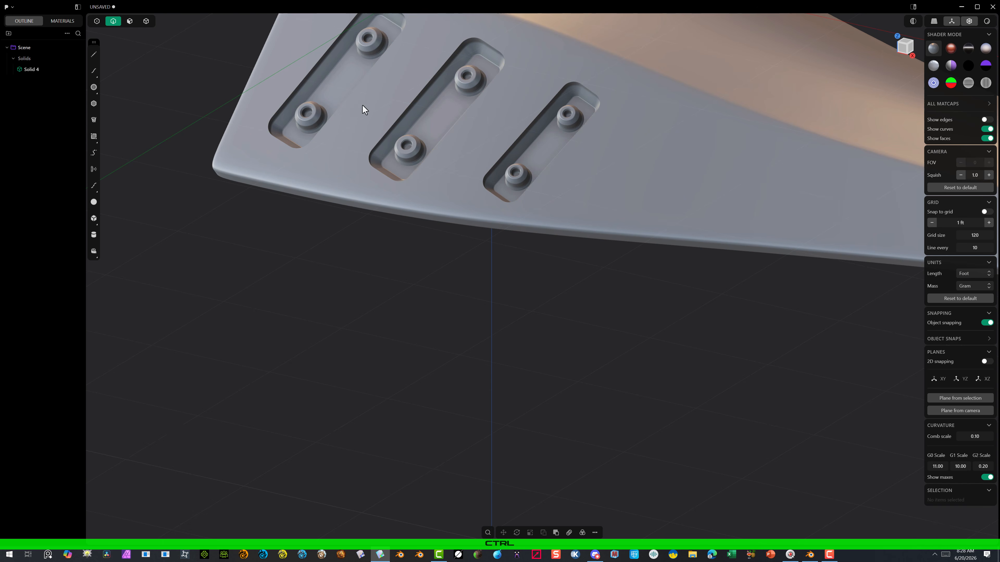
Turn on the display of the solid's edges
scroll(380, 78, "up", 5)
middle_click_drag(380, 78, 448, 55)
left_click(986, 119)
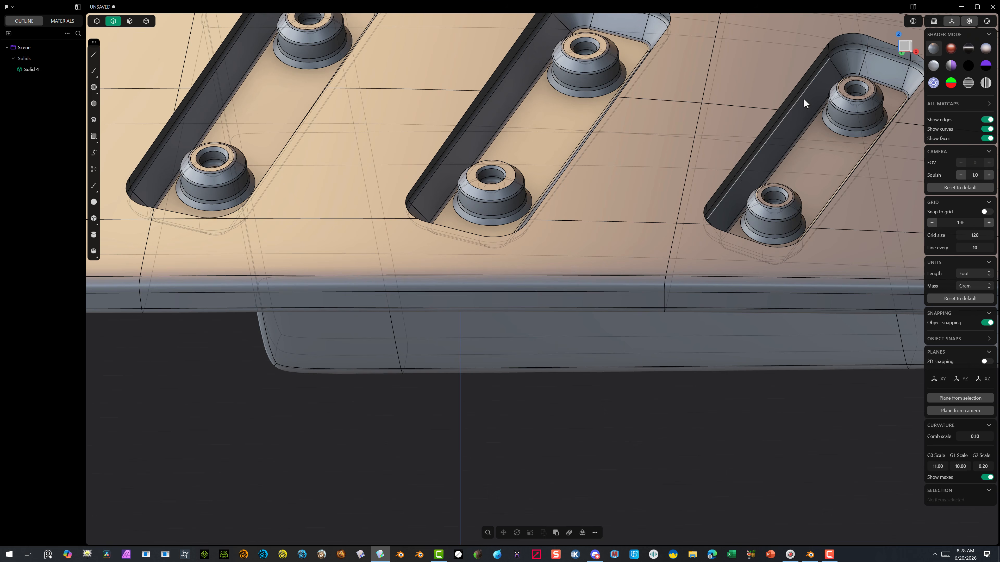
Select the outer rim edge loops of all three recesses, undoing the wrong loop picked at the wide-end recess
left_click(801, 76, "alt")
left_click(496, 63, "alt+shift")
scroll(329, 77, "down", 5)
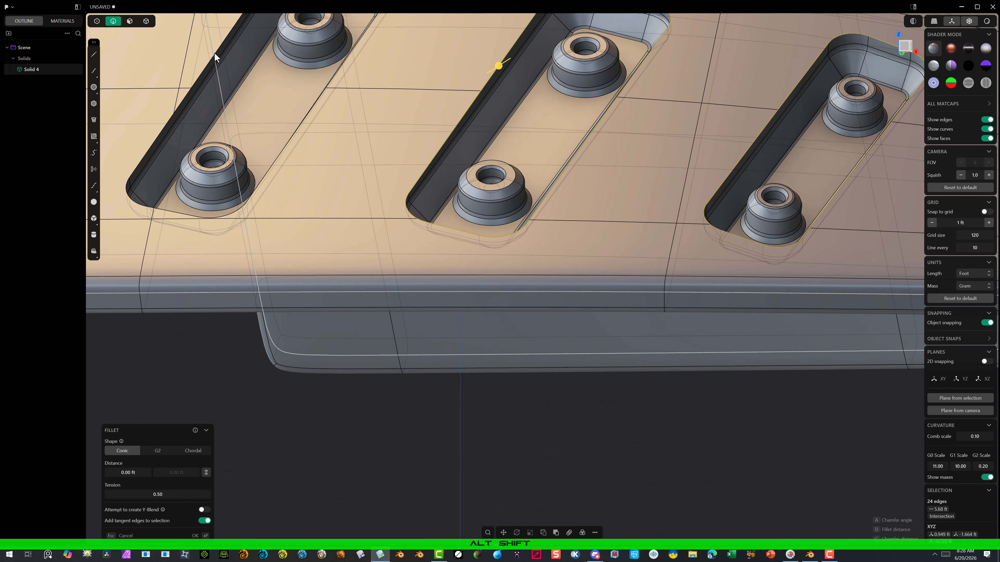
left_click(289, 141, "alt+shift")
scroll(330, 119, "down", 2)
middle_click_drag(329, 119, 403, 81)
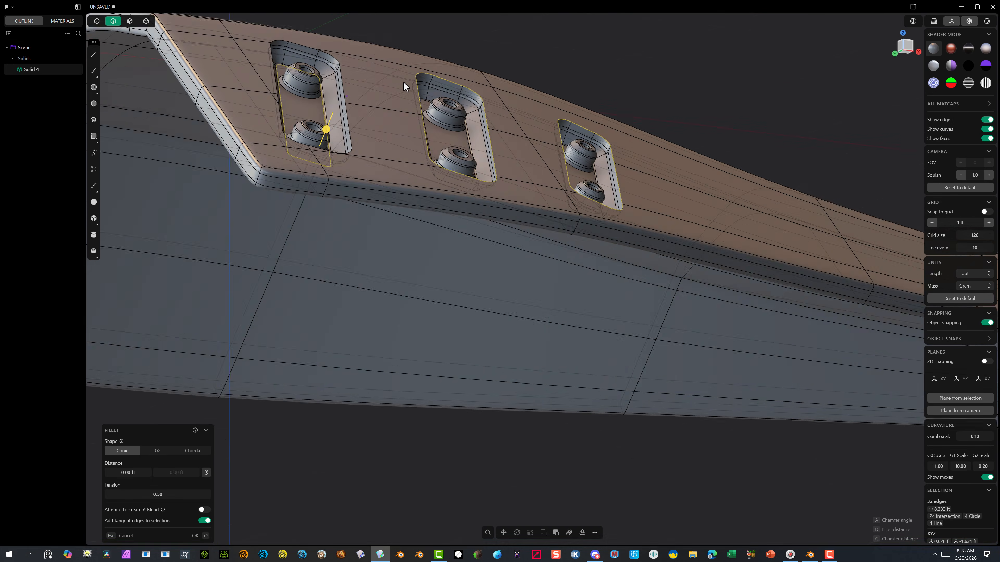
key("ctrl+z")
scroll(352, 144, "up", 5)
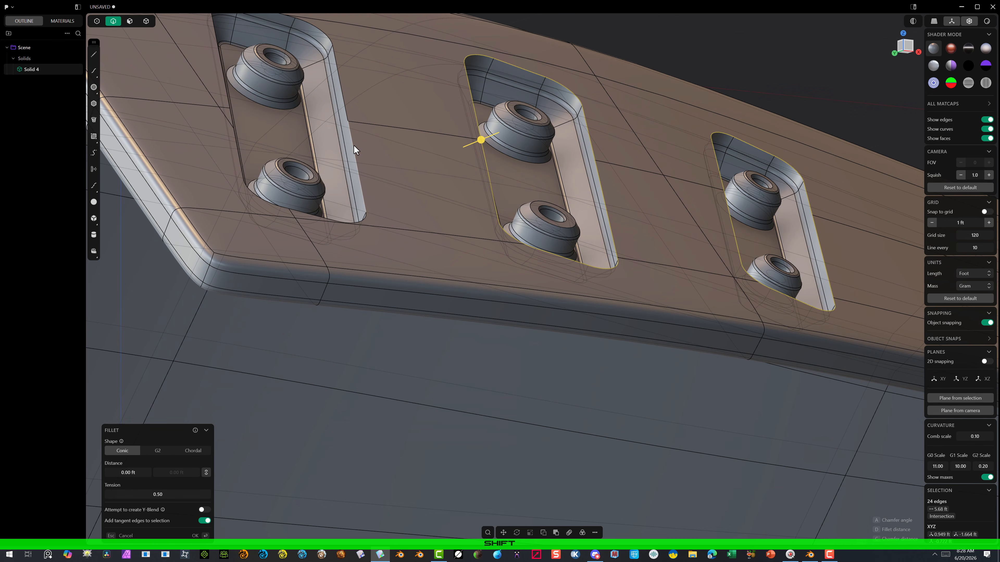
left_click(355, 145, "alt+shift")
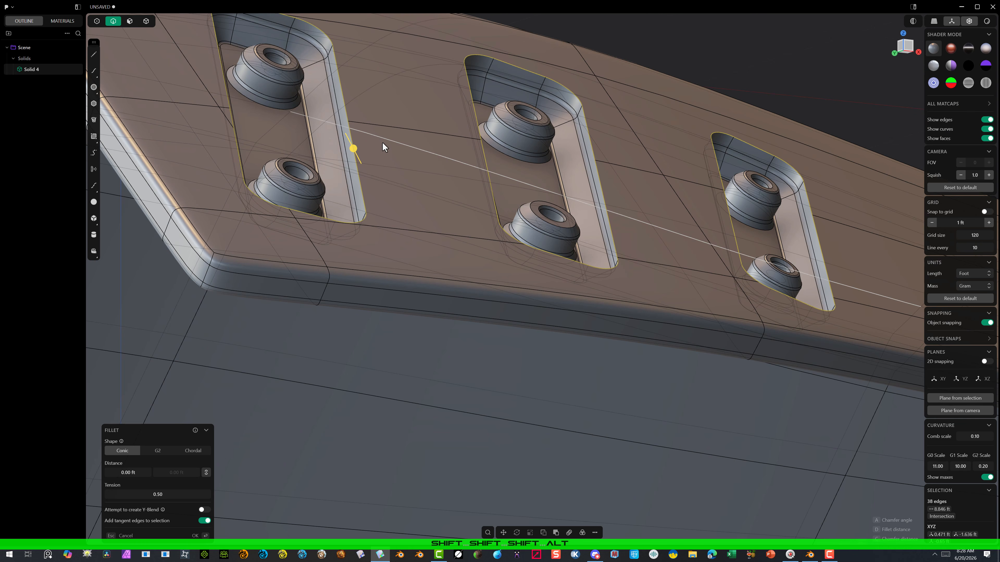
Chamfer the rims of the three recesses by about 0.035 ft with the Offset shape
key("c")
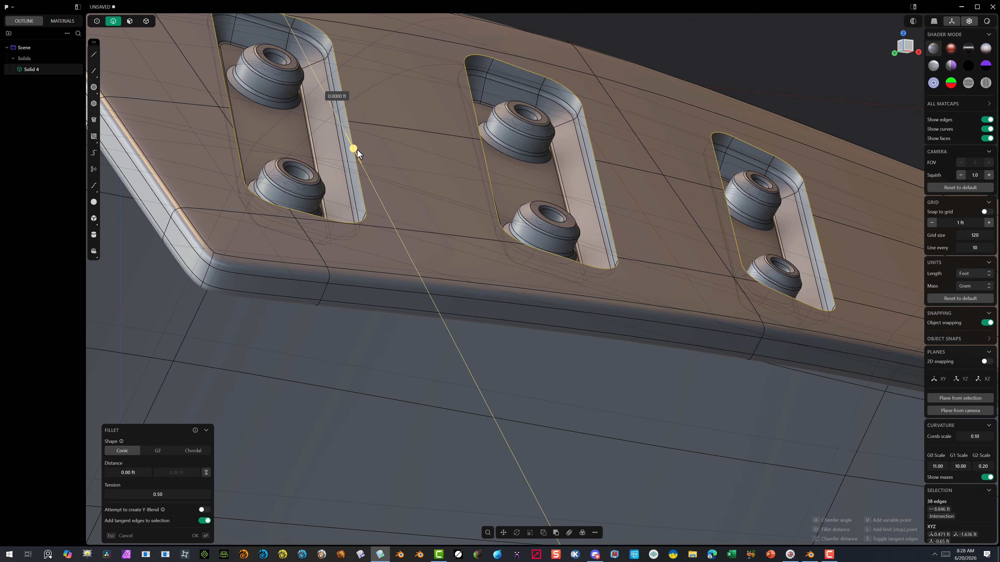
left_click(380, 154)
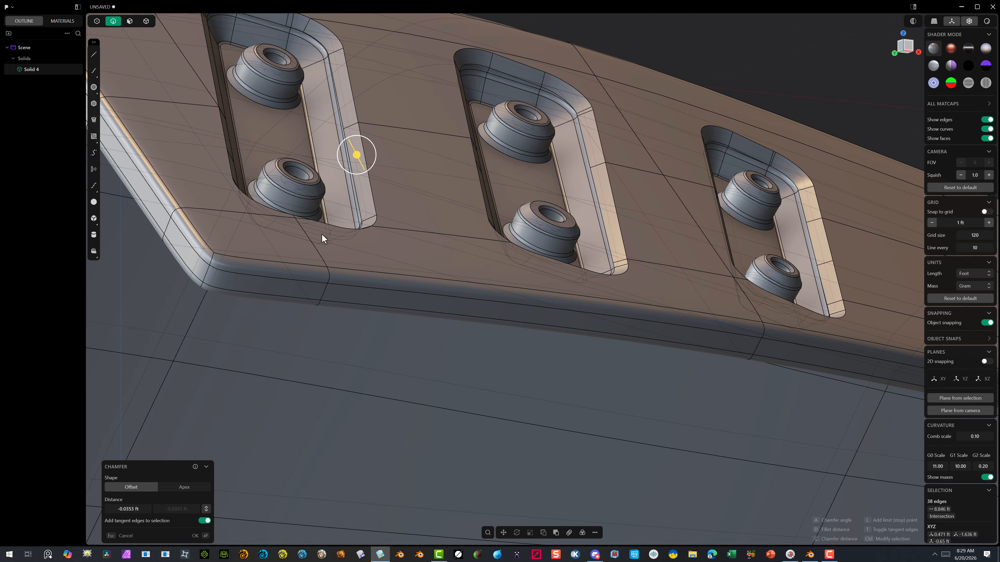
scroll(331, 237, "down", 3)
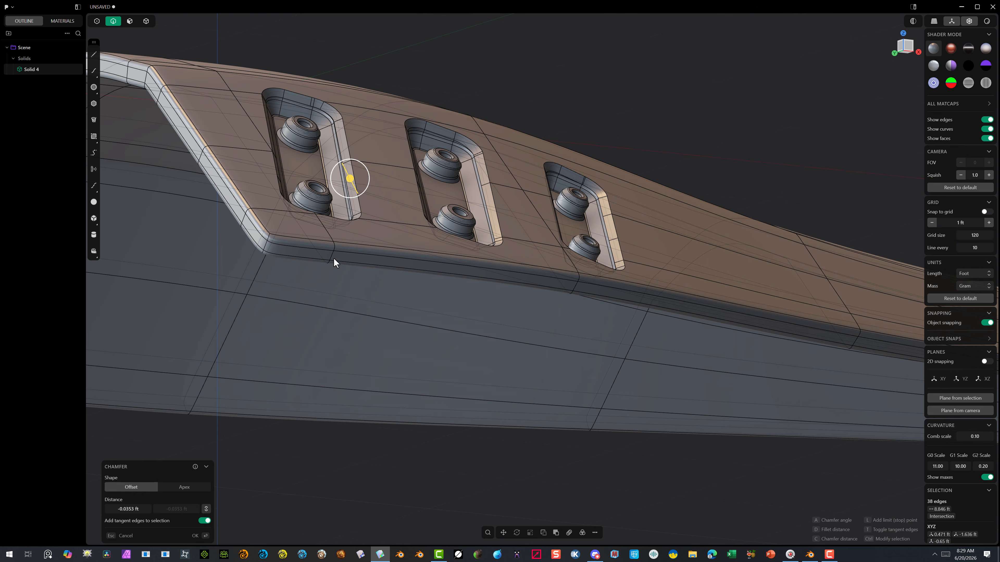
left_click(195, 539)
scroll(374, 243, "up", 2)
middle_click_drag(468, 198, 362, 281)
scroll(374, 242, "down", 6)
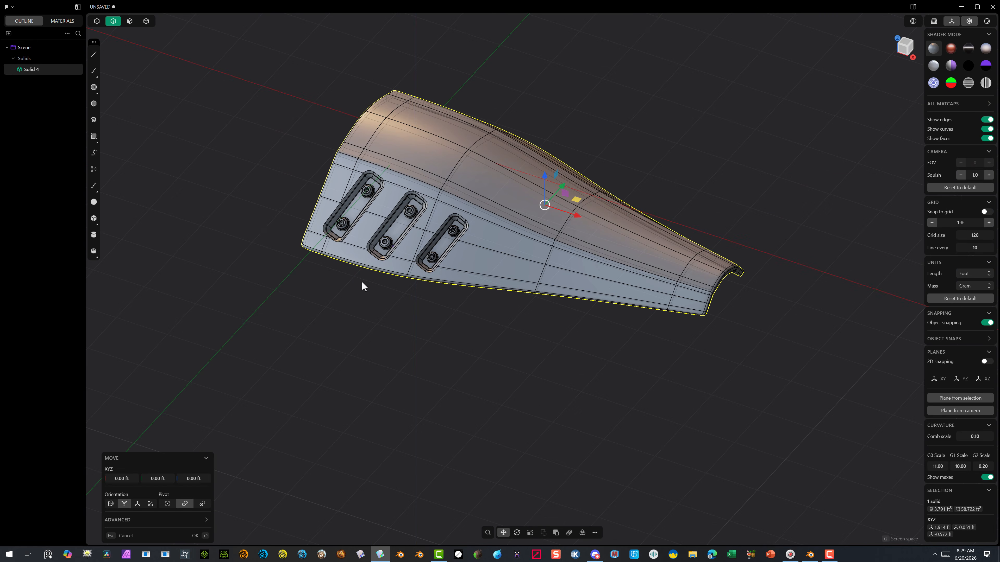
left_click(194, 536)
left_click(279, 427)
left_click(496, 249)
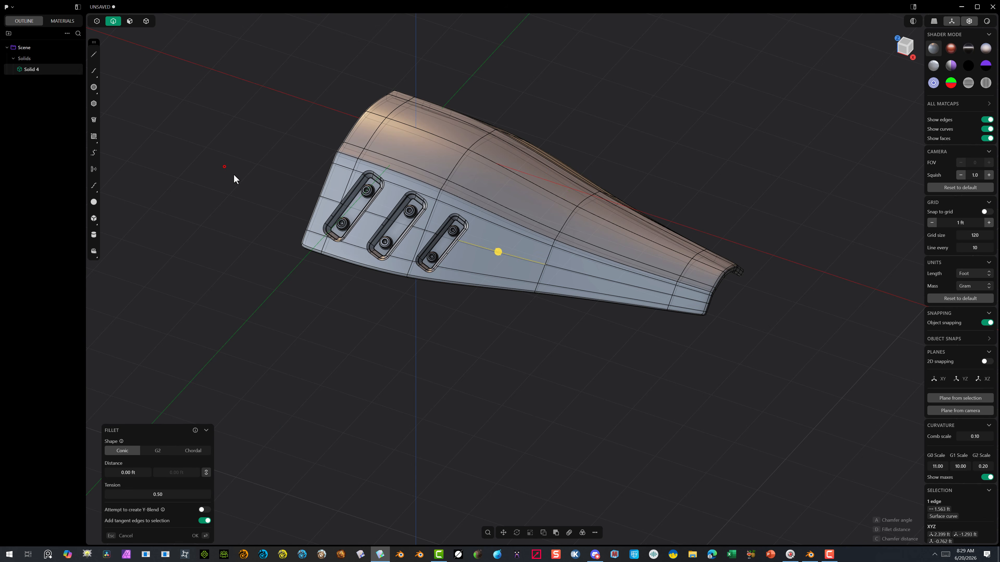
key("Escape")
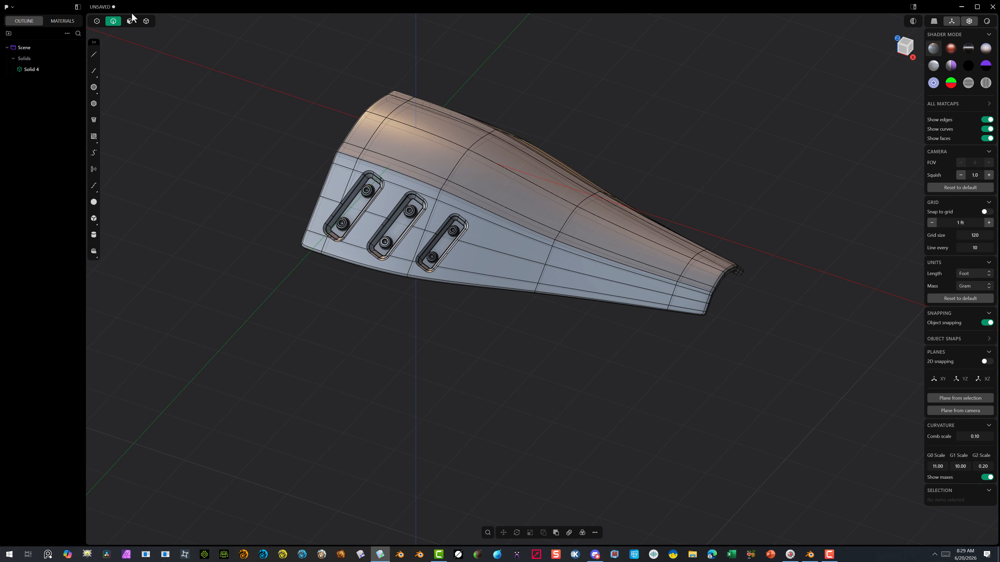
Mirror the recessed side of the shell across the XZ plane, cutting along the mirror plane and joining the halves into one solid
left_click(402, 148)
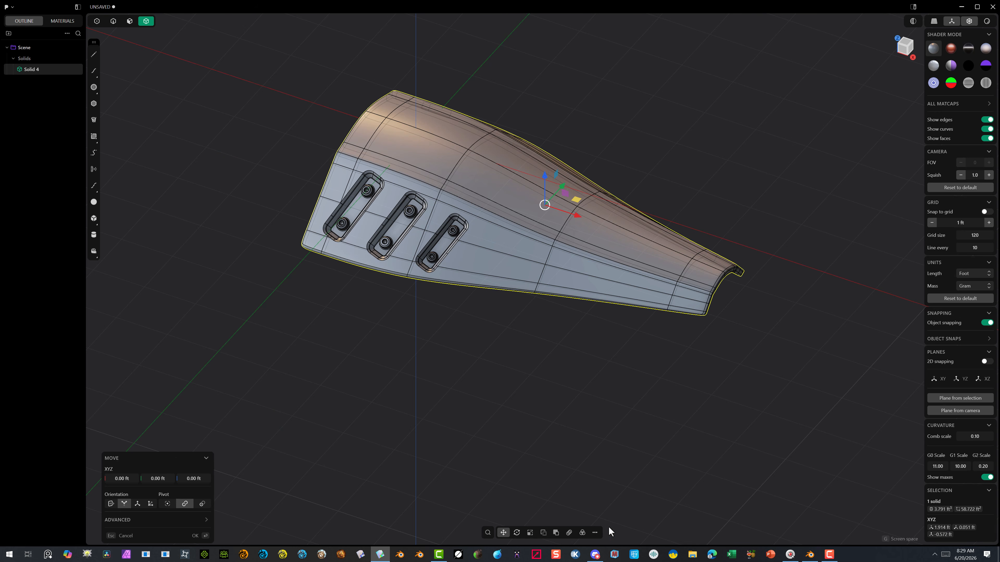
left_click(595, 533)
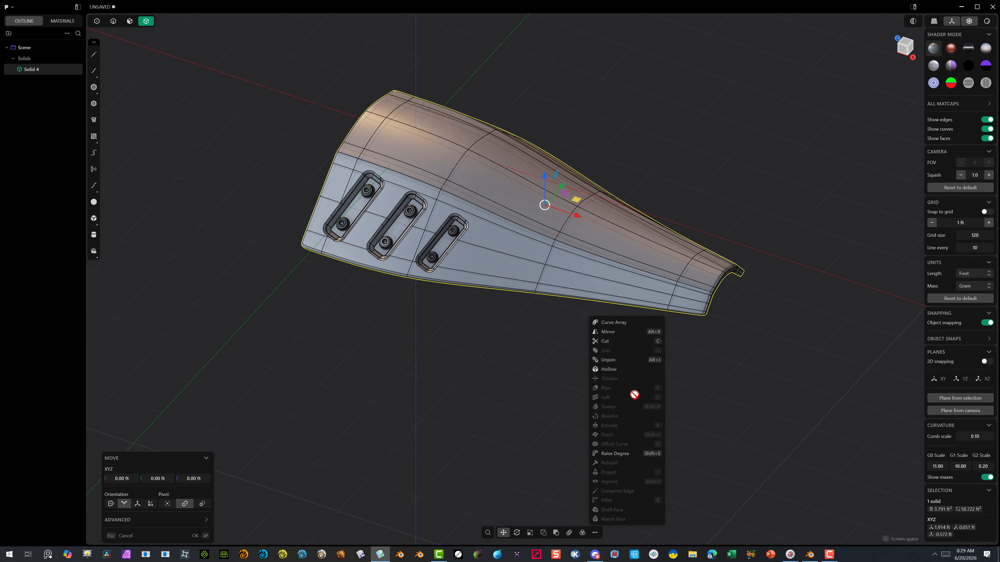
left_click(613, 332)
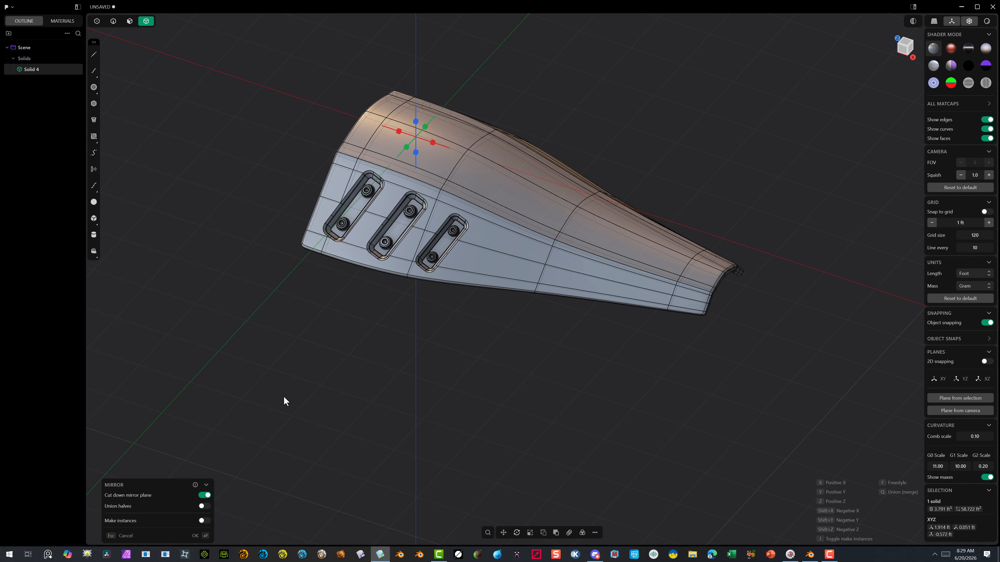
left_click(408, 148)
right_click_drag(609, 120, 515, 121)
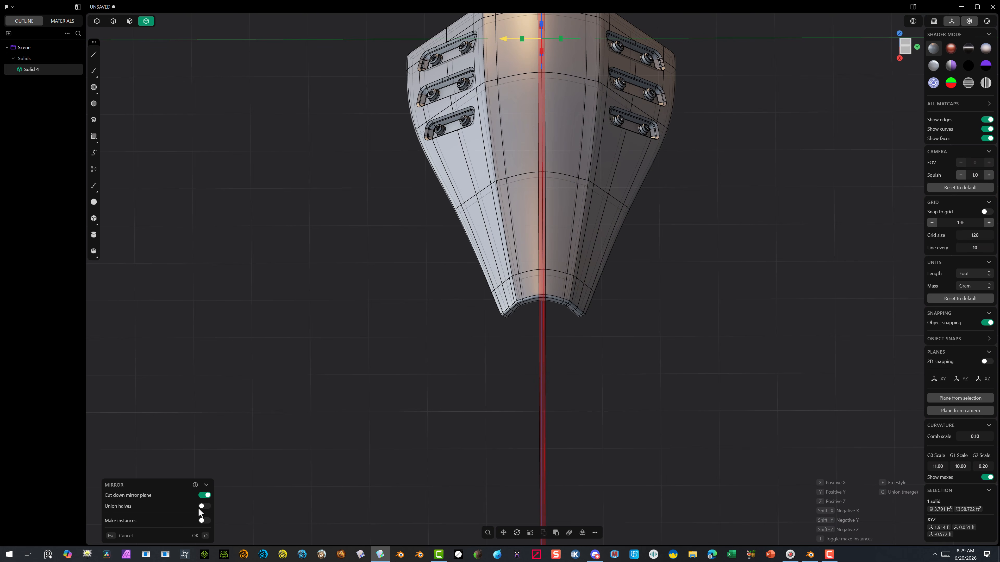
left_click(196, 538)
key("g")
right_click_drag(294, 378, 380, 295)
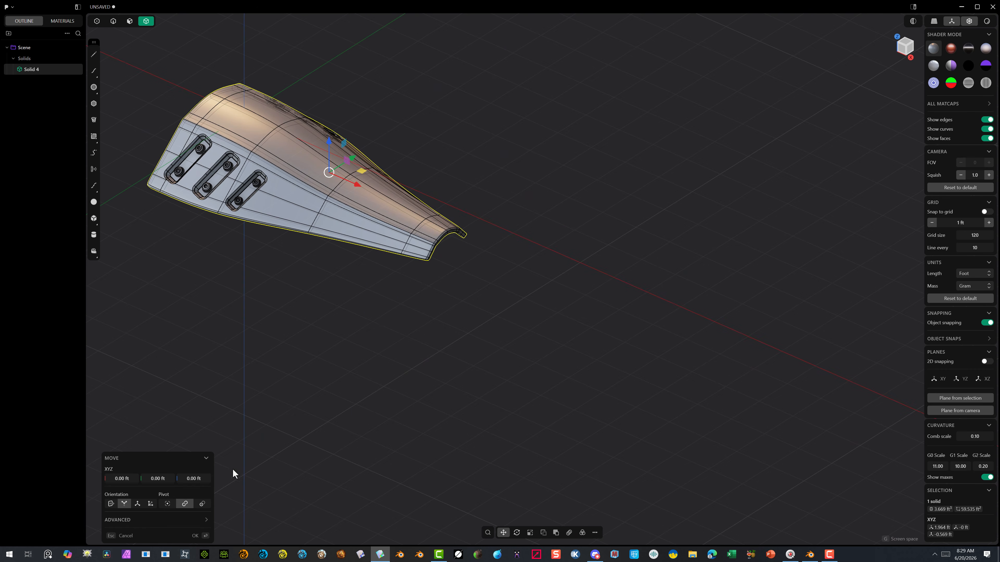
left_click(195, 537)
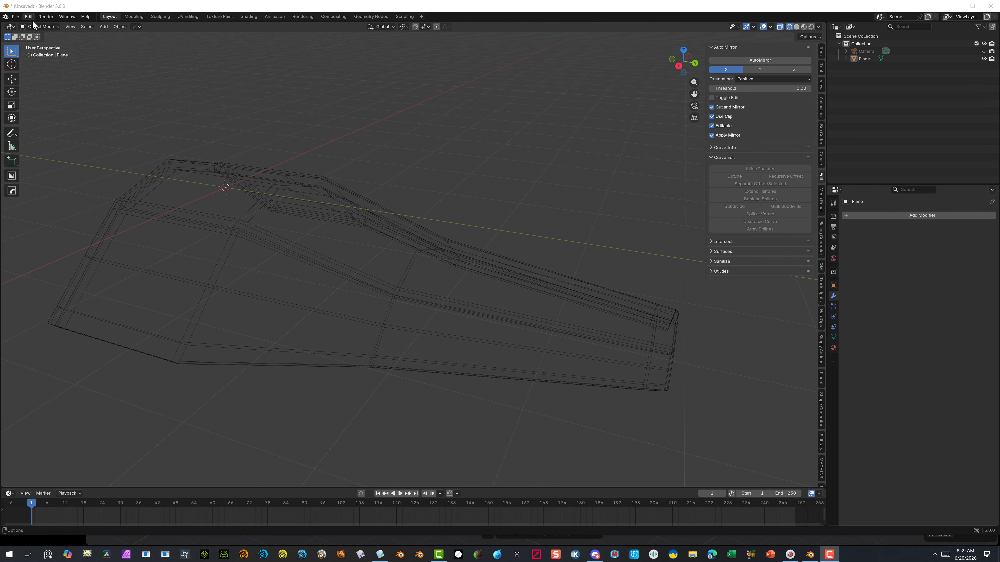
Import form3 BACK.obj as a Wavefront OBJ with the forward axis set to X and the up axis to Z
left_click(16, 16)
mouse_move(42, 130)
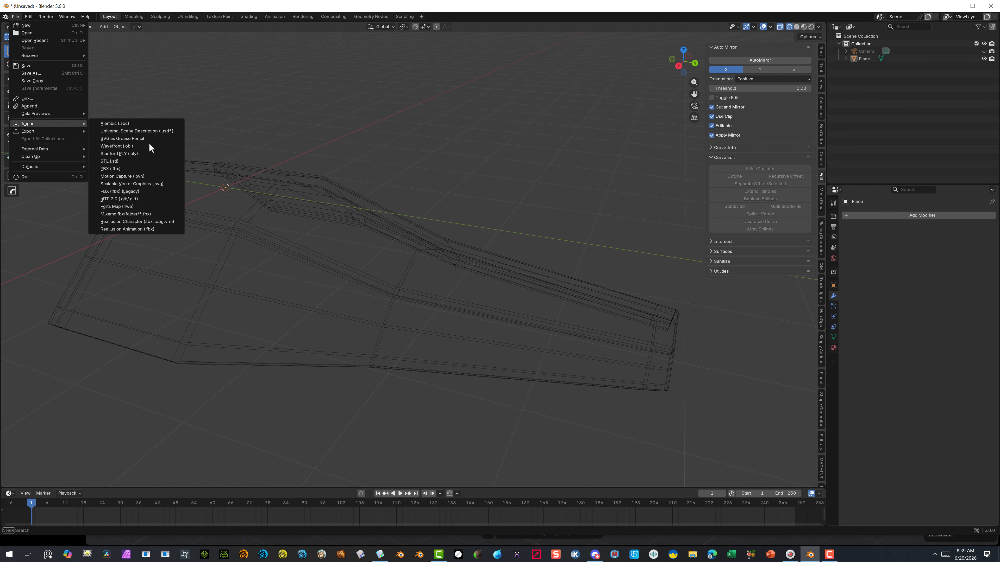
left_click(148, 145)
left_click(787, 116)
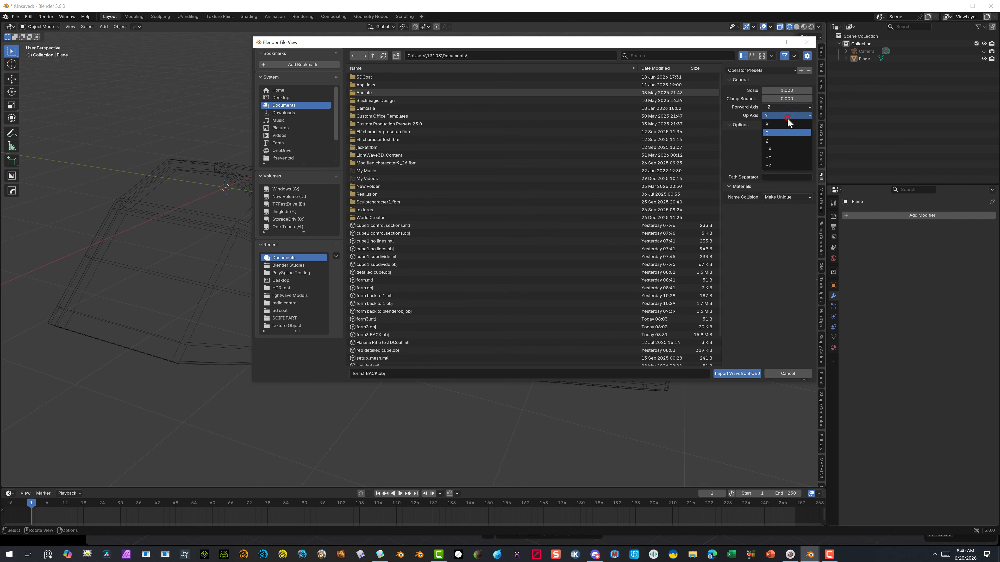
left_click(776, 140)
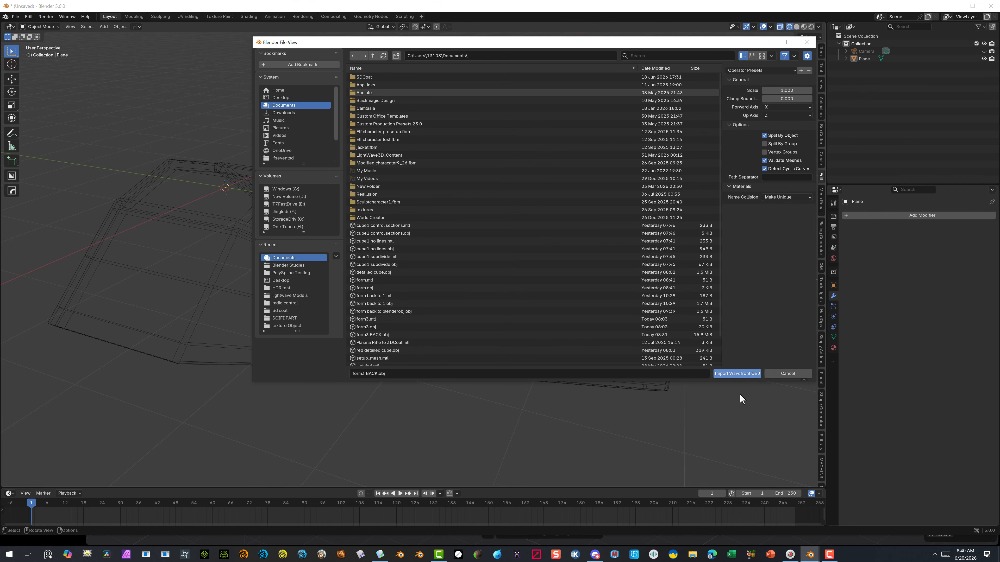
left_click(736, 374)
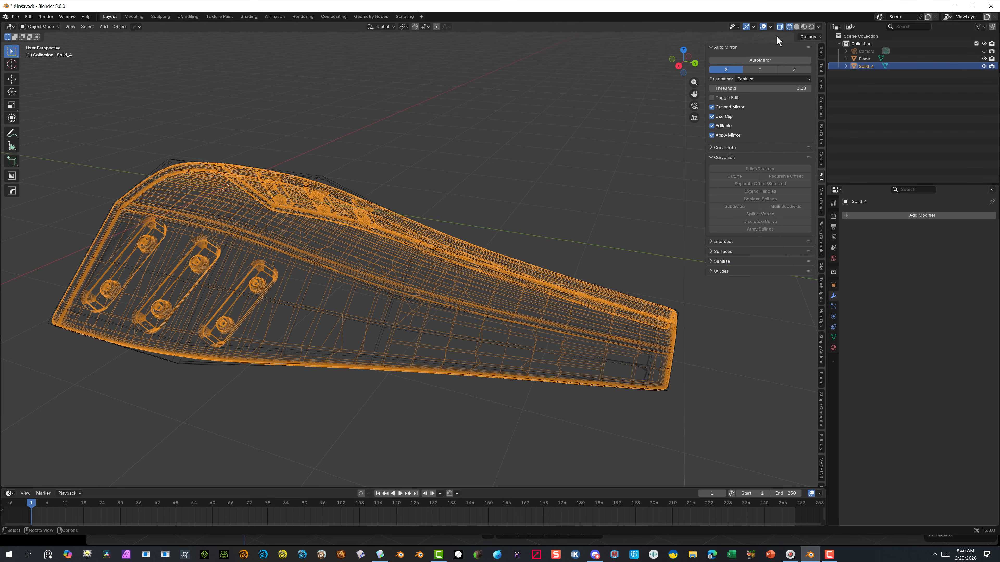
Switch the viewport from wireframe to solid shading and turn off X-ray
left_click(796, 26)
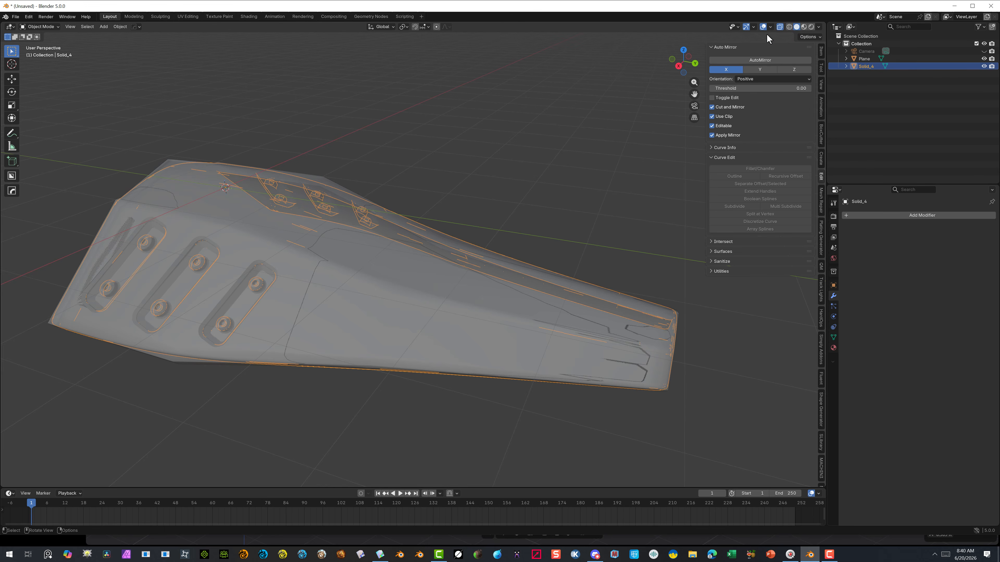
left_click(779, 28)
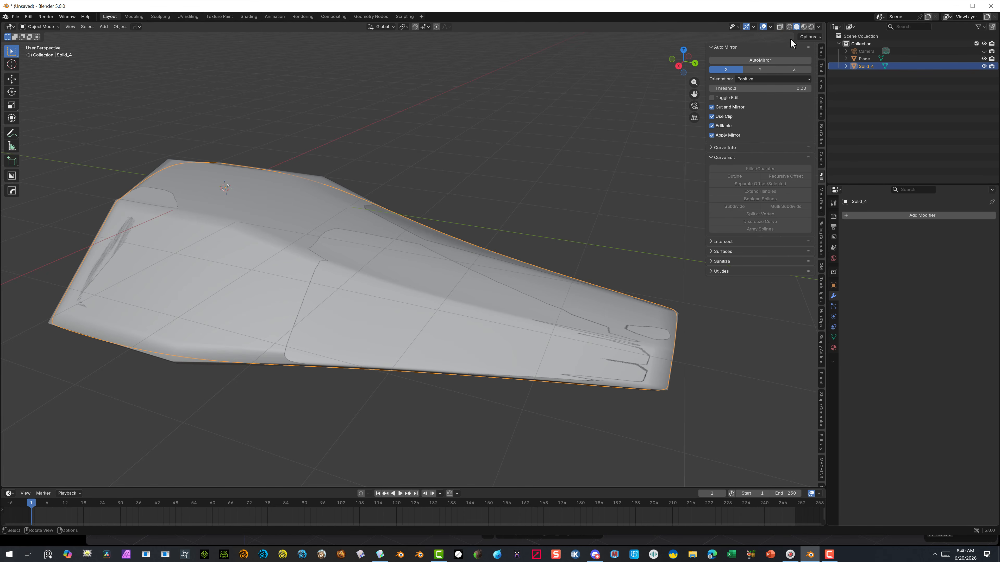
scroll(563, 190, "down", 5)
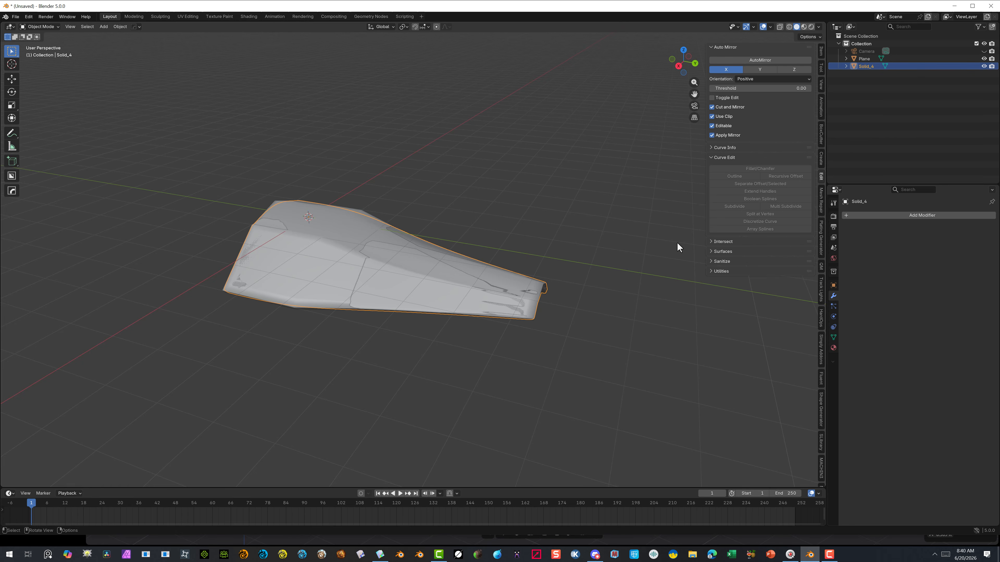
Move the original Plane object about -8.1 m along the global Y axis, clear of the imported solid
left_click(864, 59)
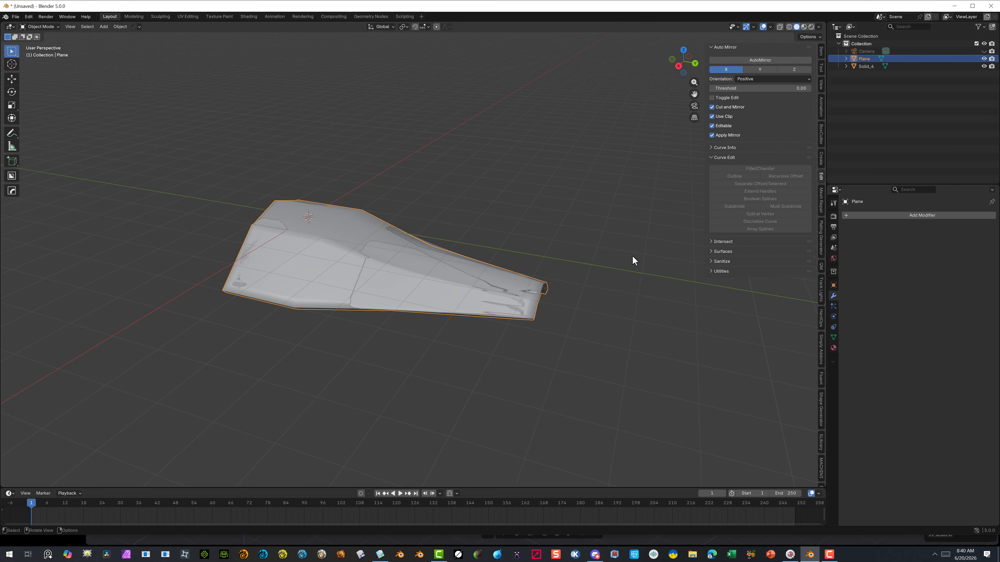
key("g")
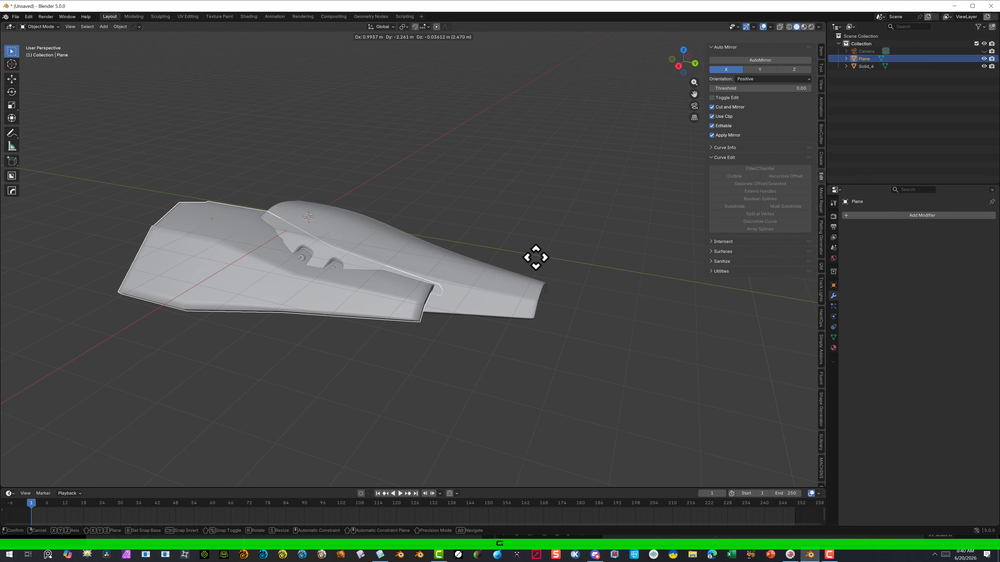
key("Escape")
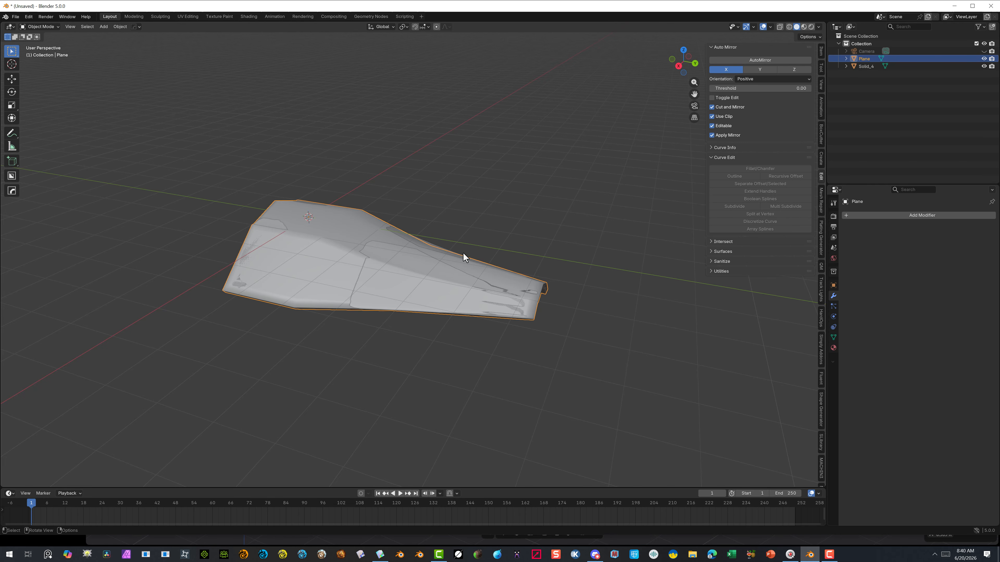
key("g")
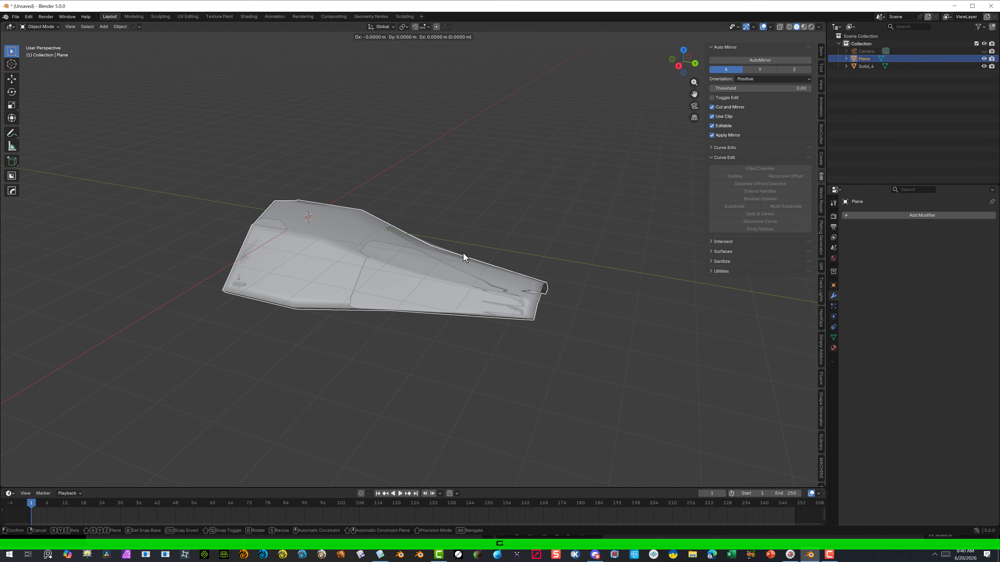
key("y")
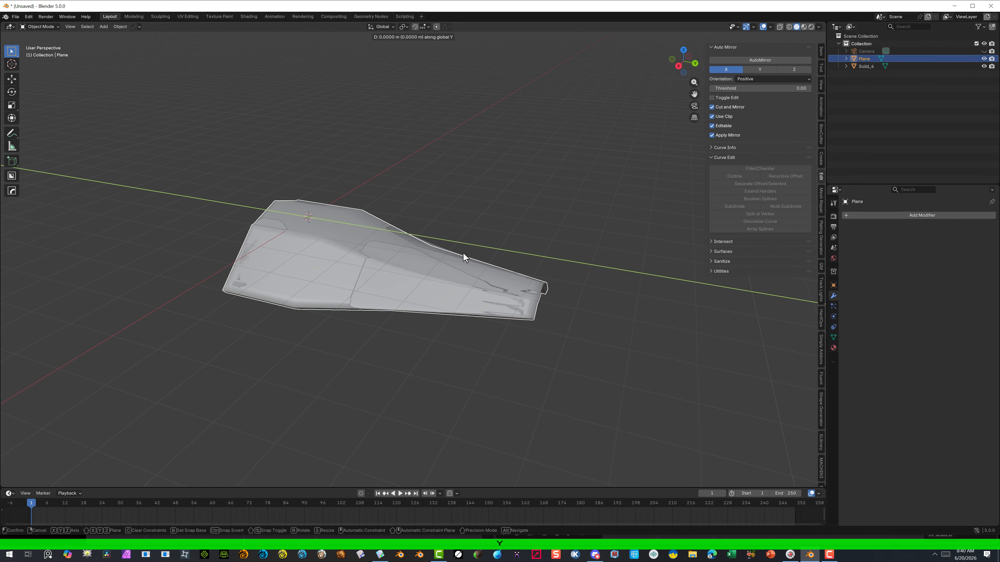
left_click(241, 205)
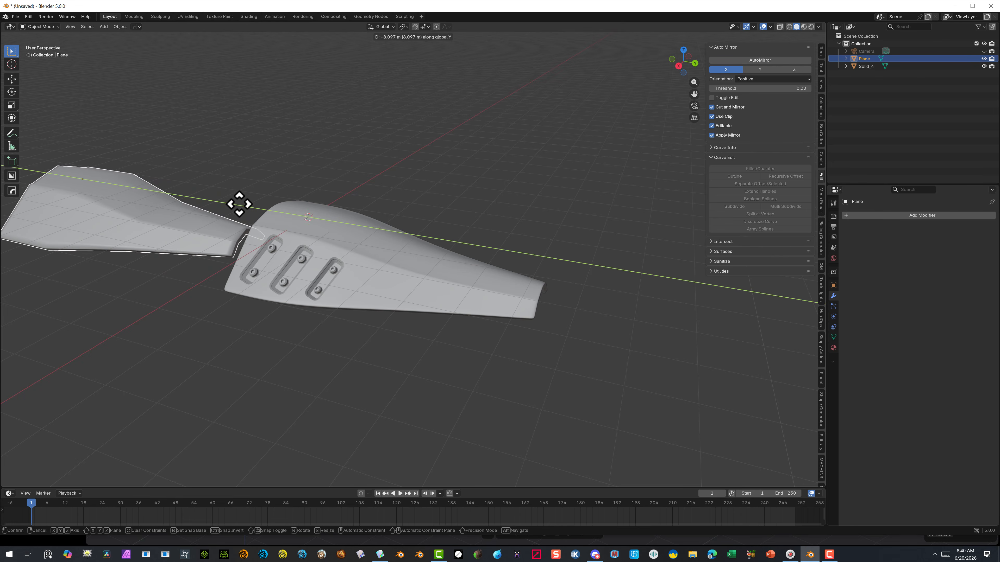
Examine the imported solid's surface, its three recesses and the raised bosses inside them, up close and from several angles
scroll(292, 252, "up", 5)
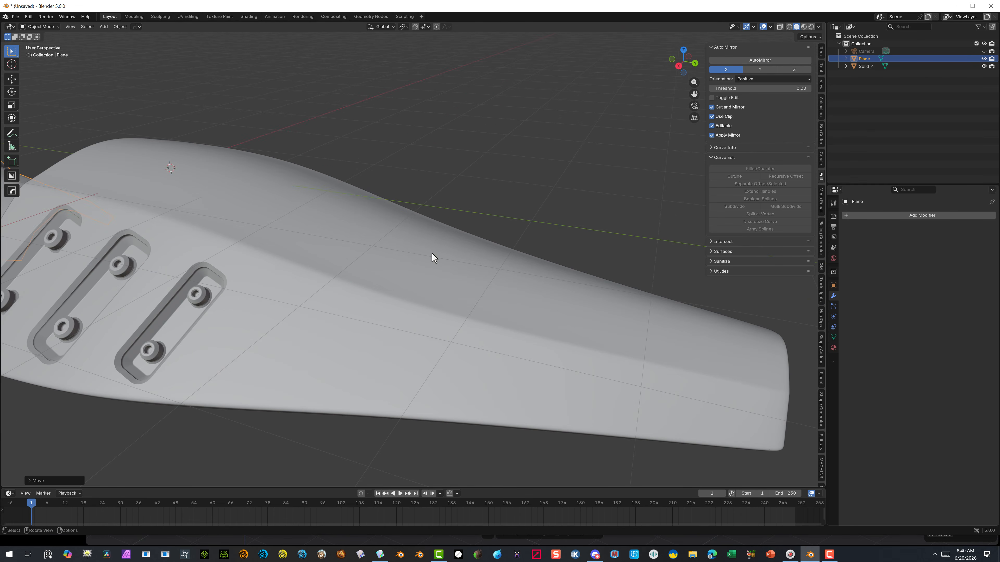
scroll(564, 165, "down", 1)
middle_click_drag(463, 179, 519, 175)
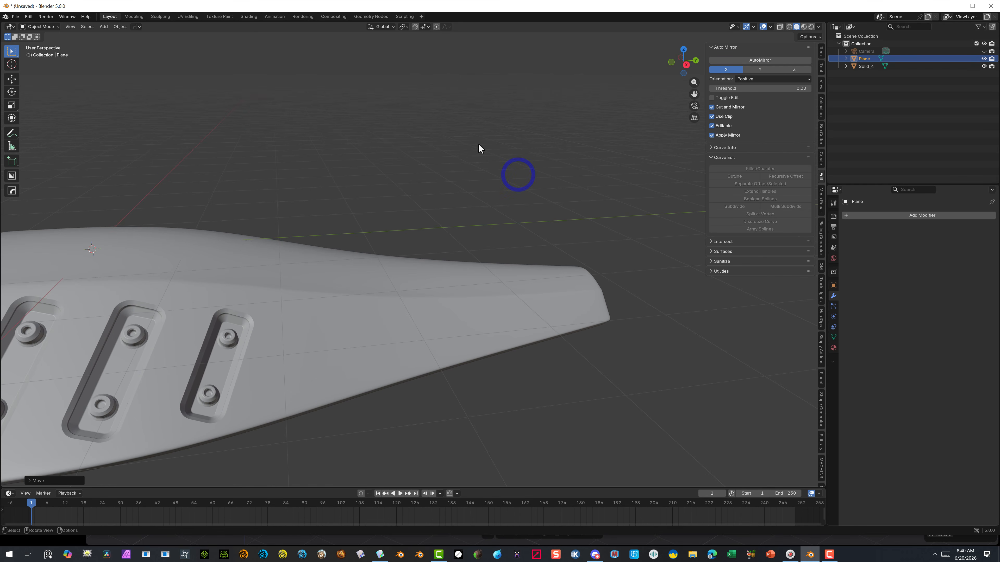
left_click_drag(694, 94, 523, 154)
mouse_move(524, 154)
middle_mouse_down()
mouse_move(500, 173)
mouse_move(440, 146)
mouse_move(515, 143)
middle_mouse_up()
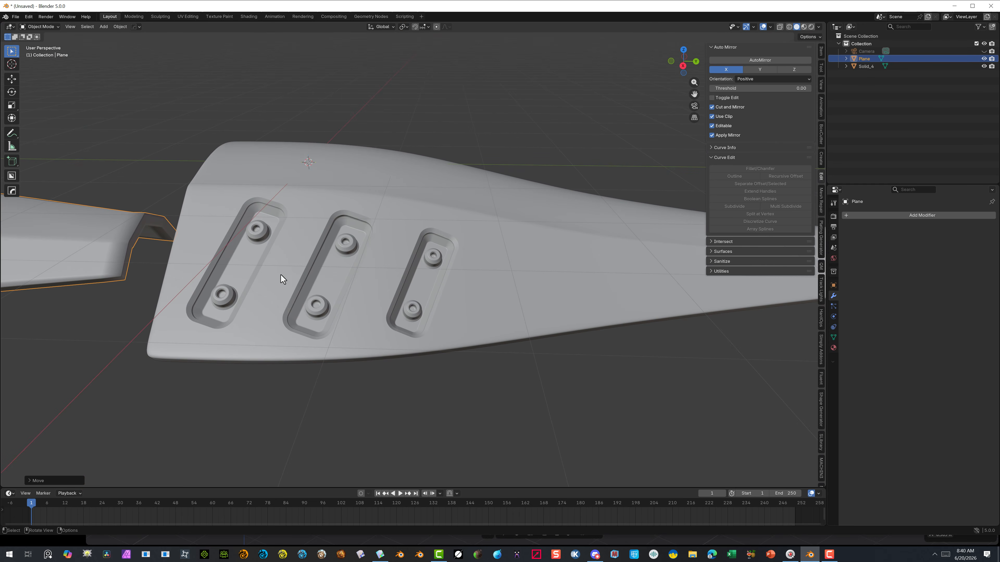
scroll(298, 248, "up", 5)
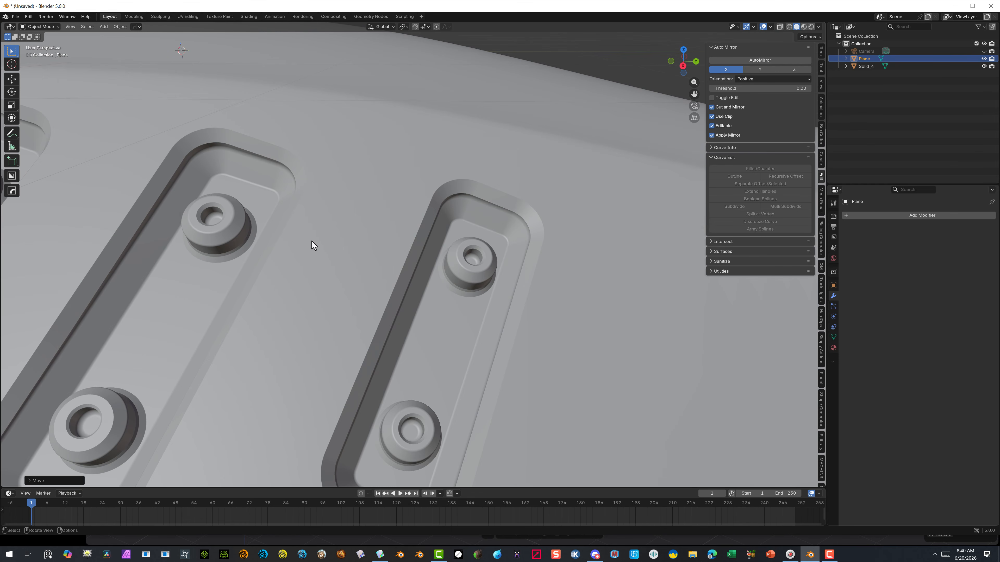
middle_click_drag(425, 217, 390, 175)
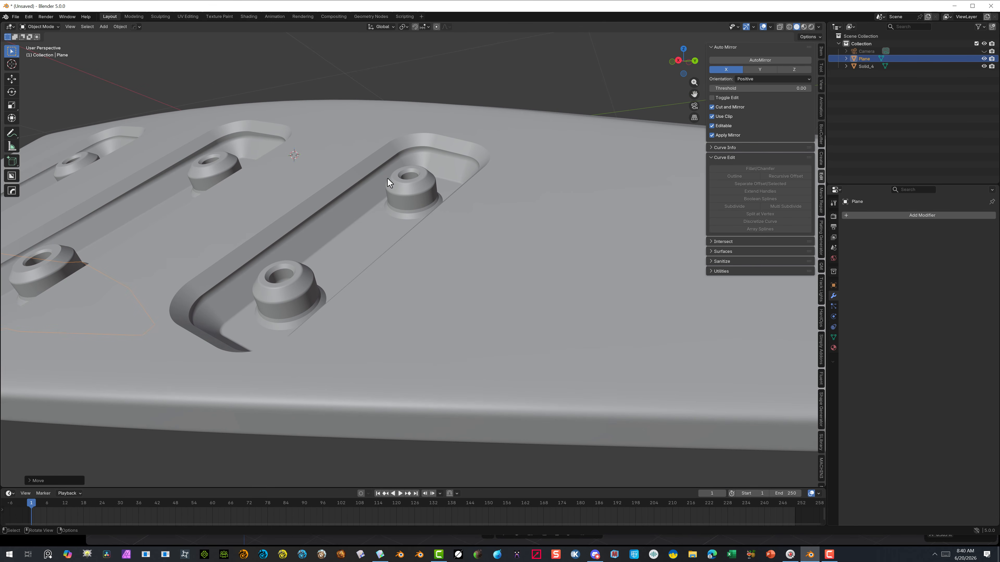
scroll(399, 119, "down", 6)
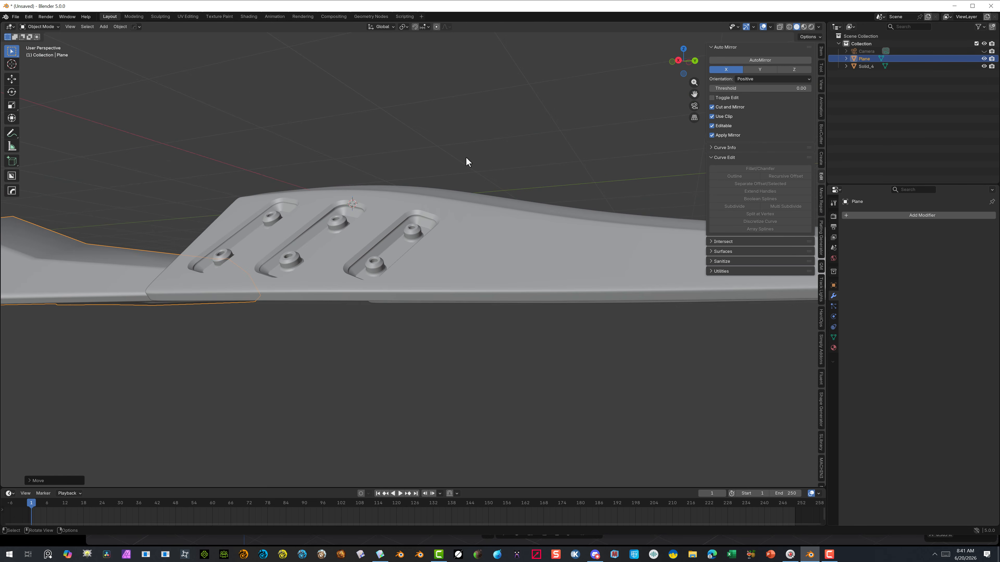
middle_click_drag(480, 156, 484, 209)
scroll(283, 213, "down", 4)
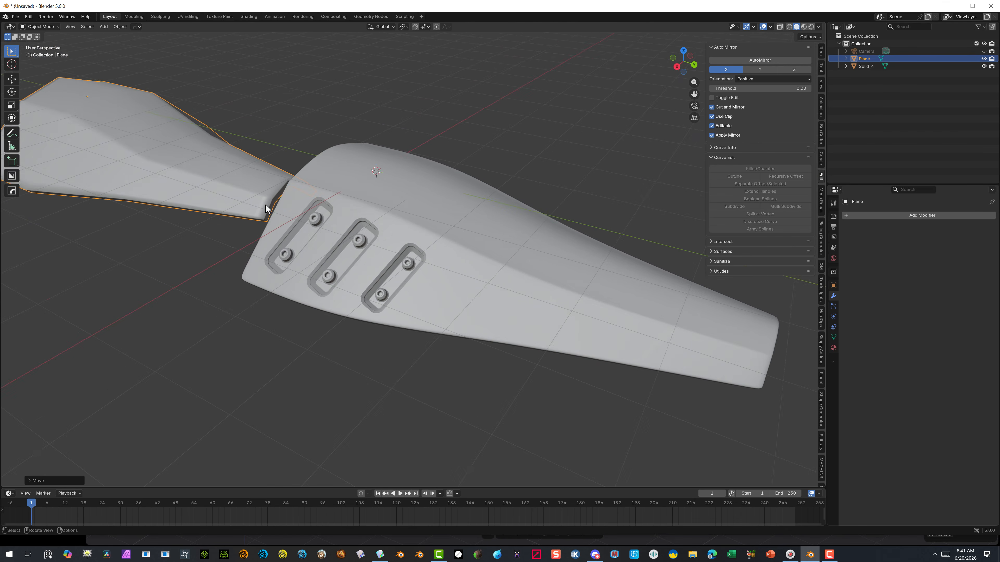
middle_click_drag(261, 206, 421, 188)
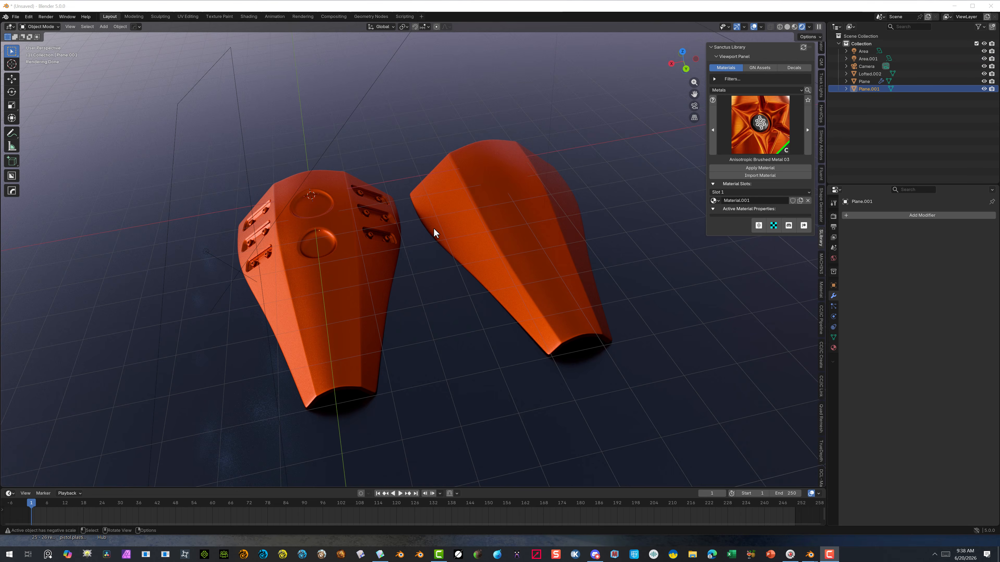
Select the plain shell without recesses in the rendered scene with the two orange shells
middle_click_drag(430, 245, 388, 241)
middle_click_drag(451, 229, 465, 228)
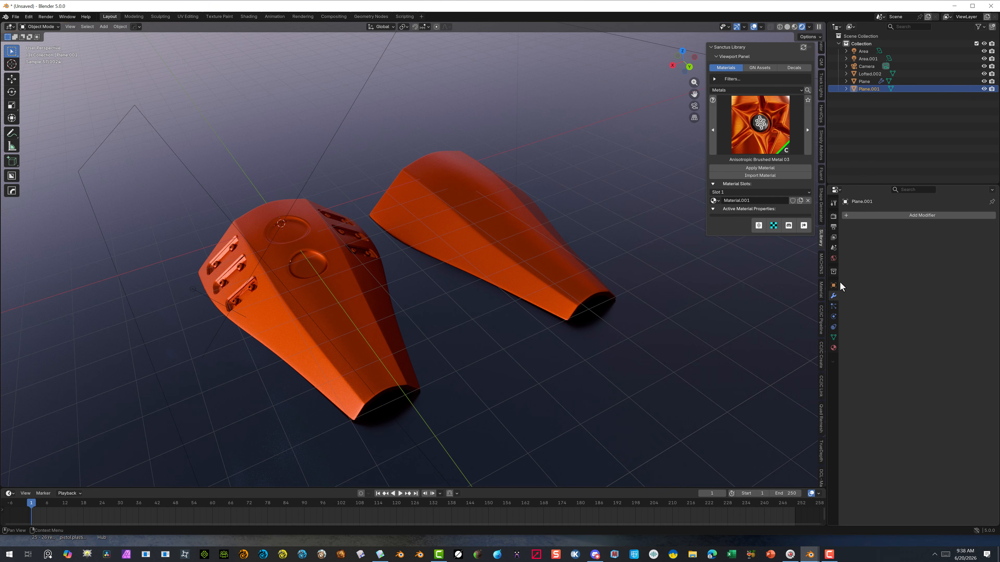
left_click(475, 228)
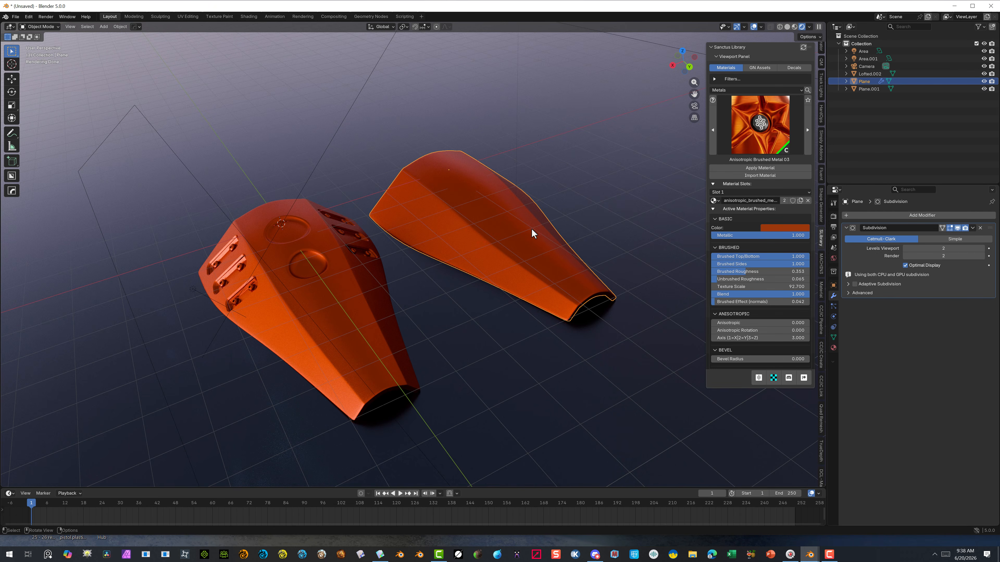
scroll(524, 228, "up", 2)
middle_click_drag(517, 225, 531, 205)
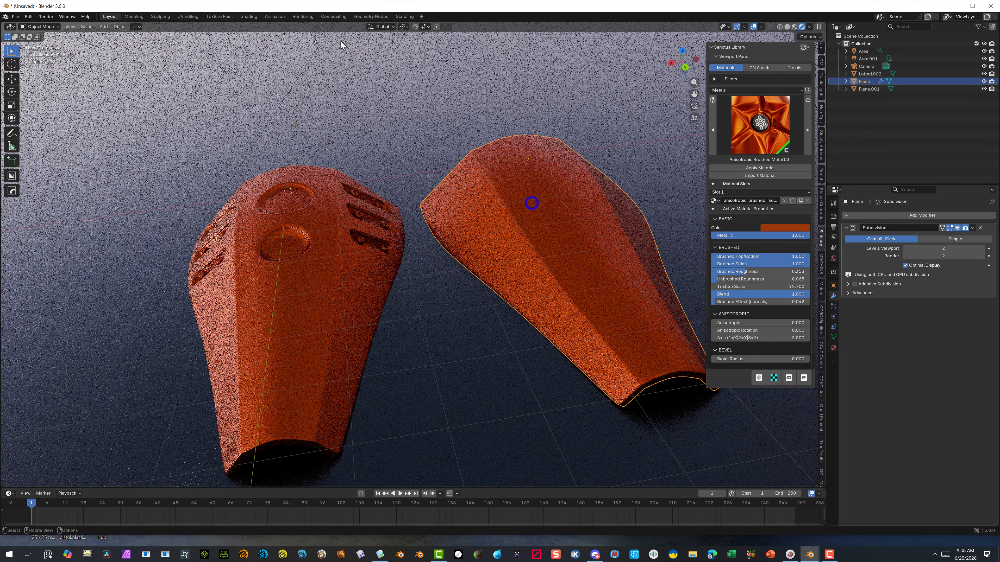
Turn on the statistics overlay and switch the viewport from rendered to solid shading
left_click(761, 27)
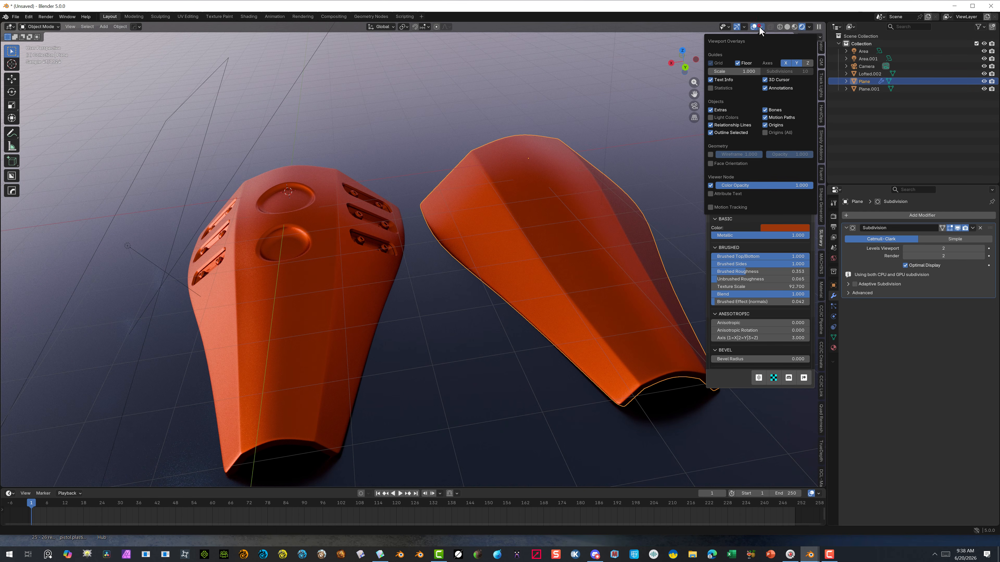
left_click(720, 88)
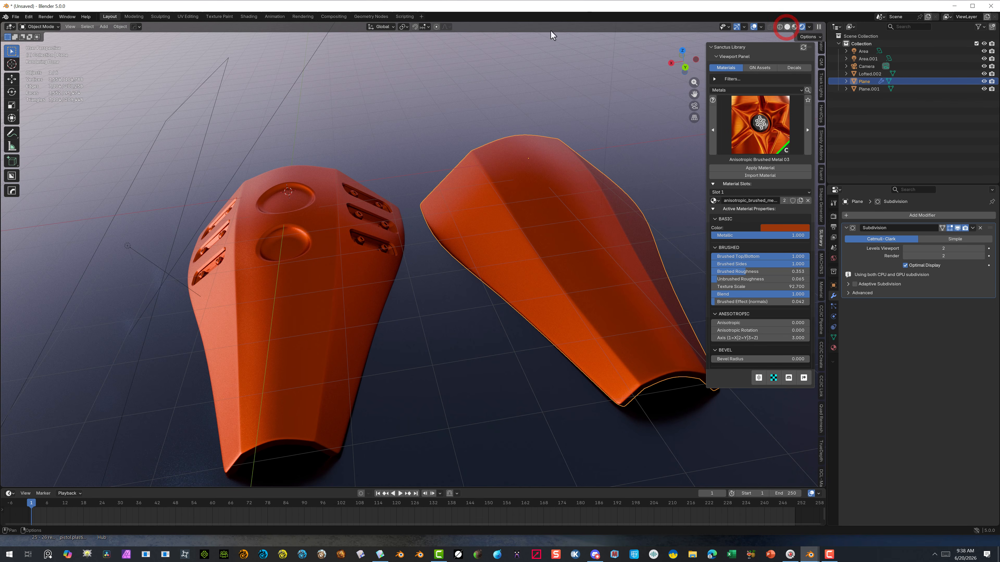
left_click(787, 27)
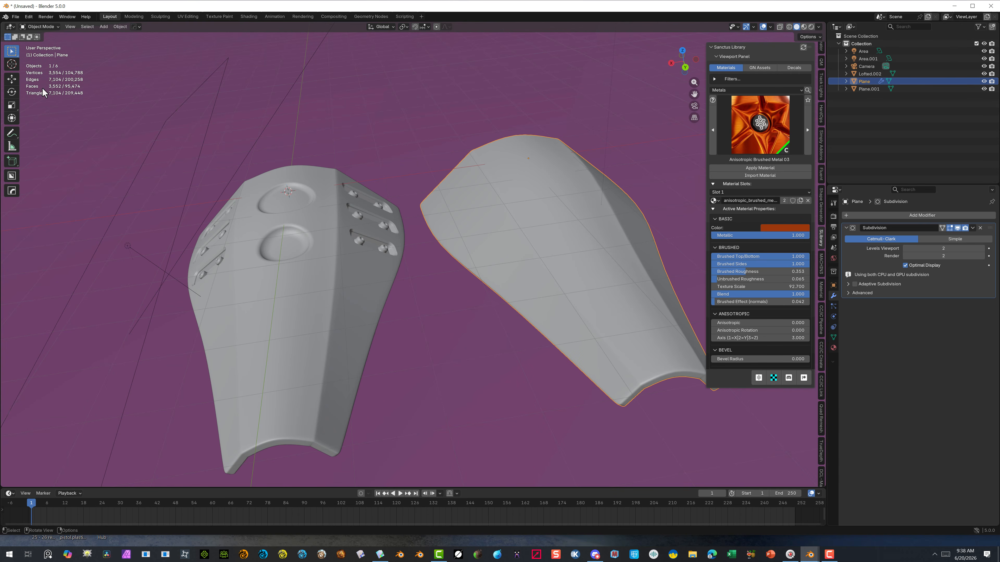
Select the detailed shell to compare its mesh statistics with the plain shell's, and examine its slotted and circular recesses
left_click(552, 202)
left_click(344, 260)
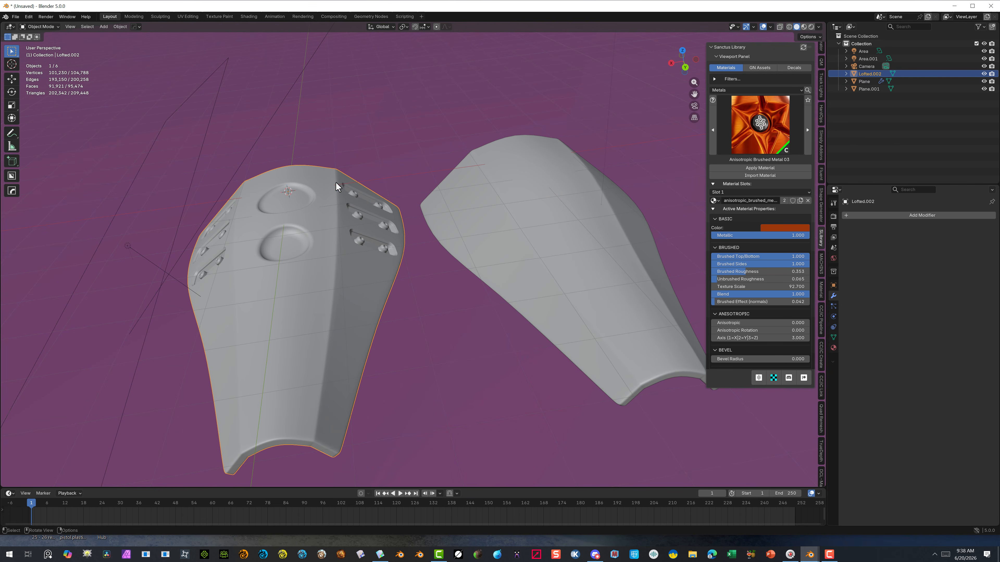
middle_click_drag(336, 182, 352, 206)
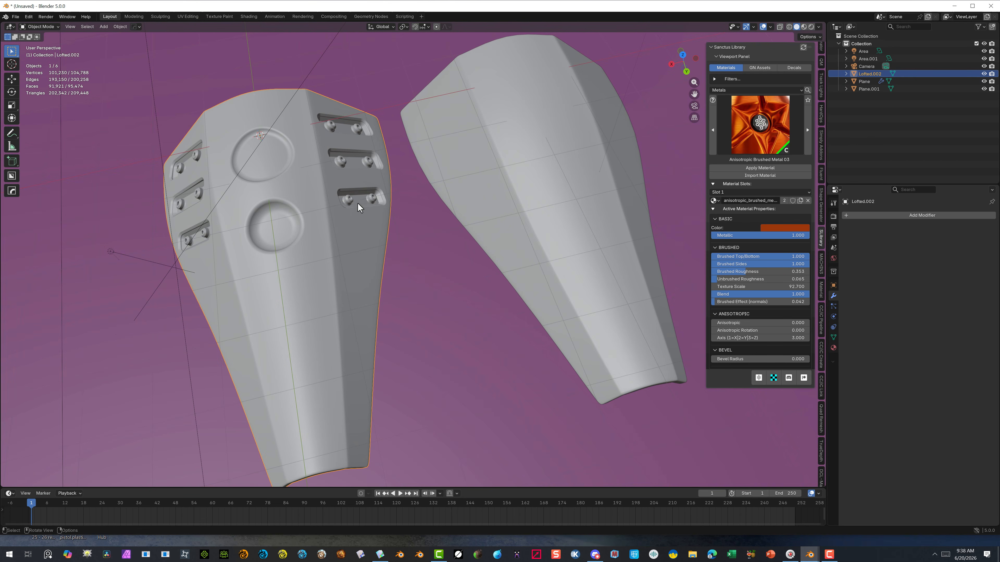
scroll(357, 202, "up", 5)
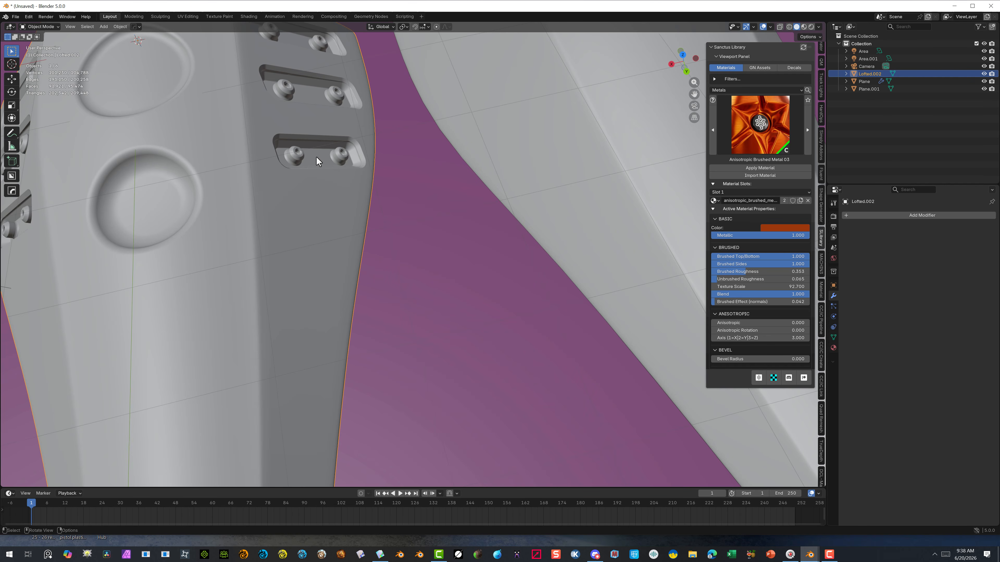
scroll(216, 100, "down", 5)
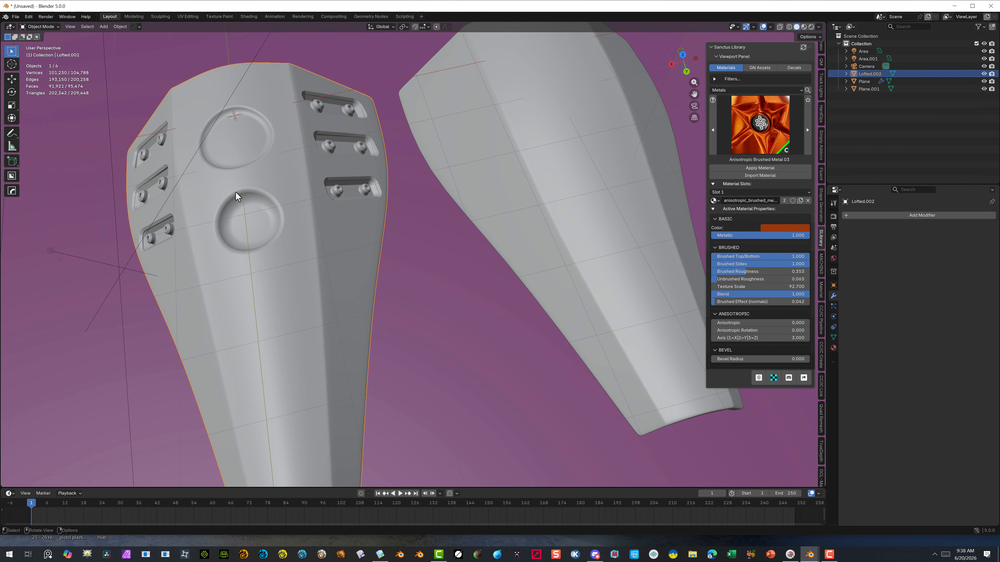
scroll(236, 196, "down", 4)
middle_click_drag(478, 178, 434, 145)
scroll(446, 157, "down", 1)
scroll(364, 208, "down", 1)
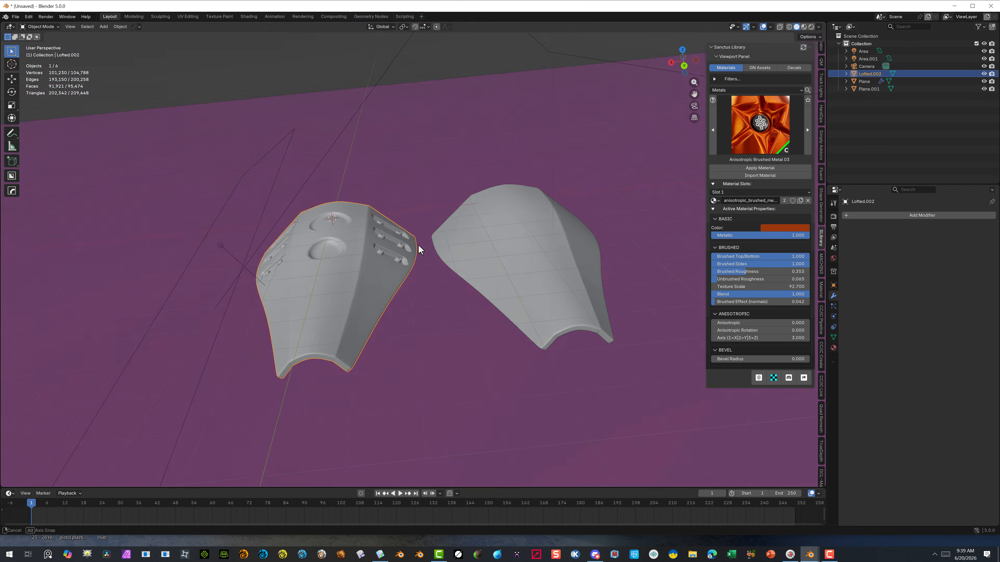
scroll(418, 244, "up", 5)
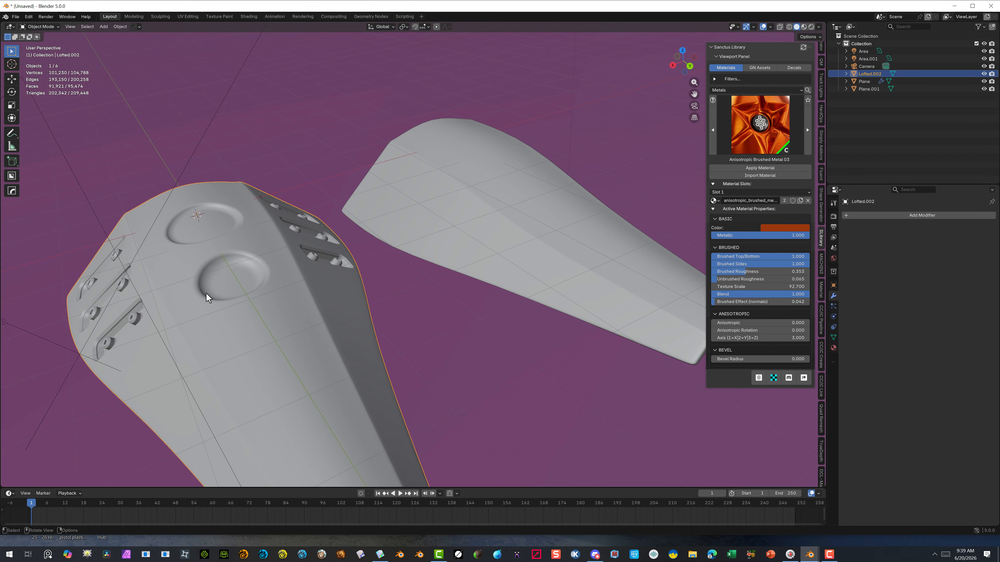
middle_click_drag(191, 276, 173, 306)
middle_click_drag(220, 408, 307, 279)
scroll(331, 246, "up", 2)
mouse_move(332, 247)
middle_mouse_down()
mouse_move(350, 219)
mouse_move(463, 198)
mouse_move(393, 233)
mouse_move(324, 235)
middle_mouse_up()
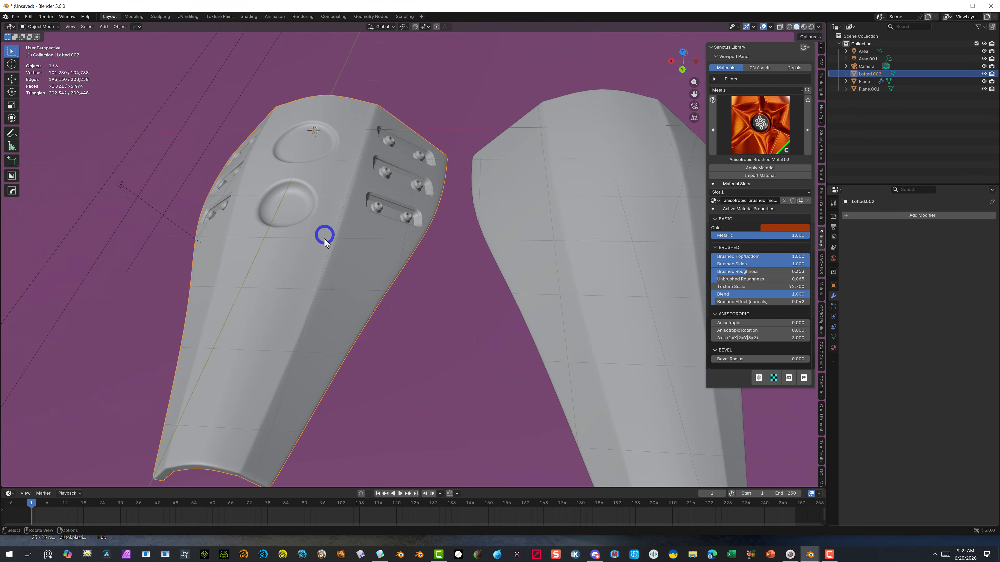
scroll(321, 244, "down", 3)
scroll(341, 275, "up", 1)
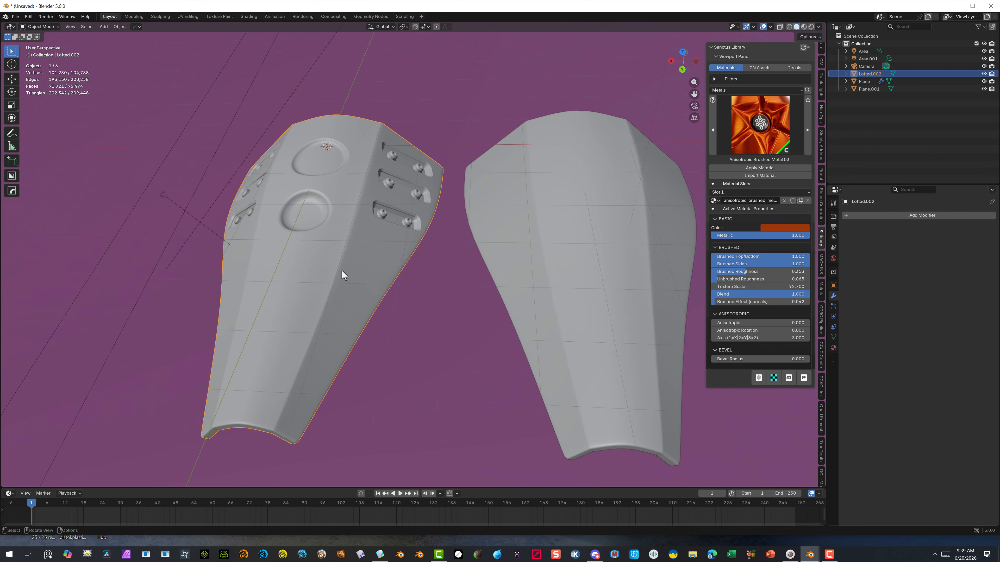
scroll(342, 288, "down", 2)
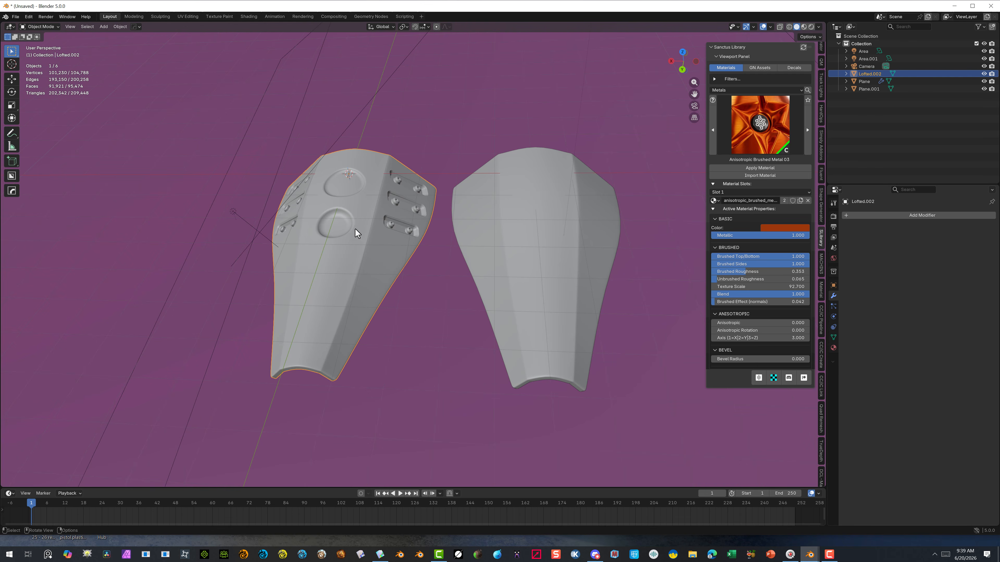
middle_click_drag(385, 215, 355, 211)
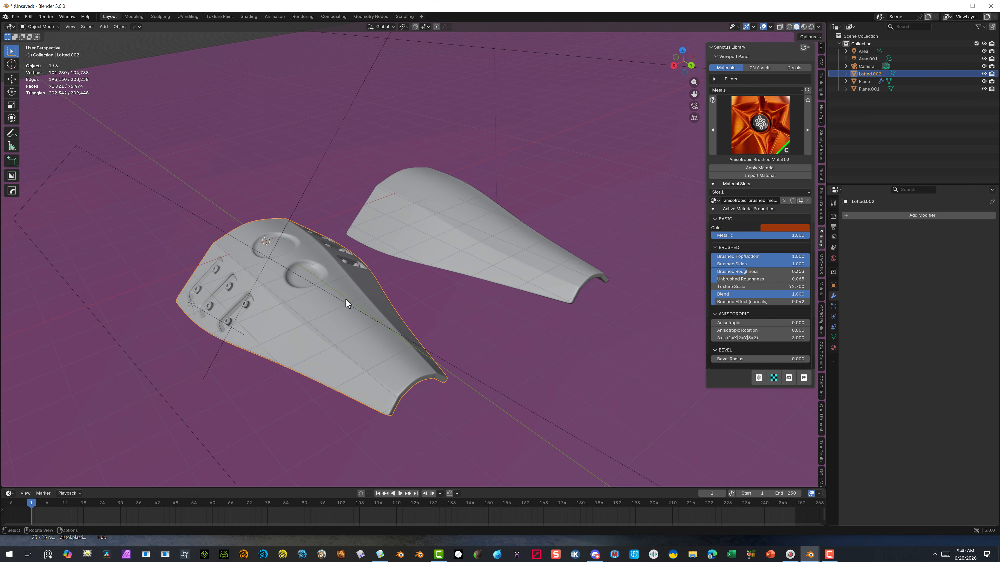
middle_click_drag(257, 268, 348, 206)
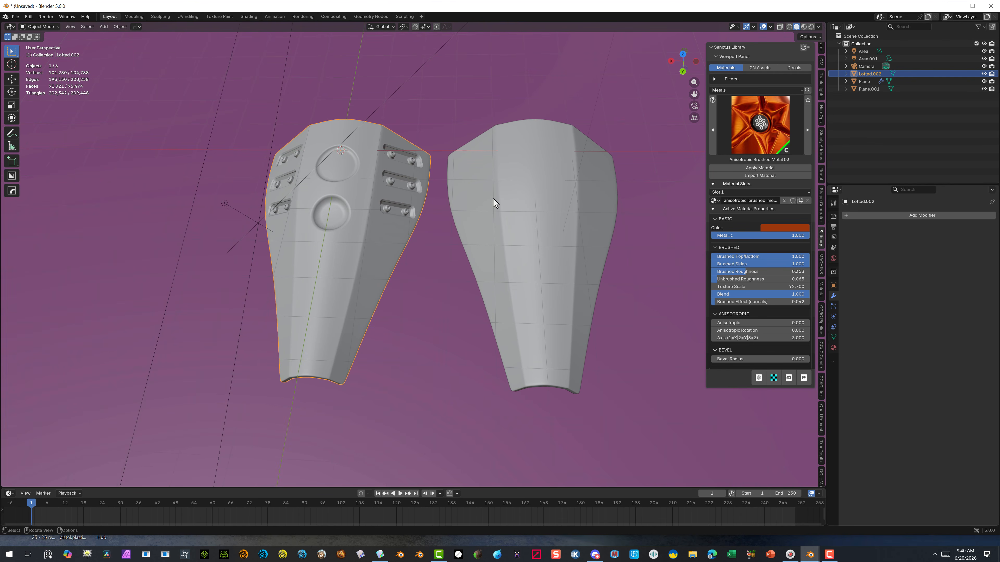
middle_click_drag(349, 180, 419, 188)
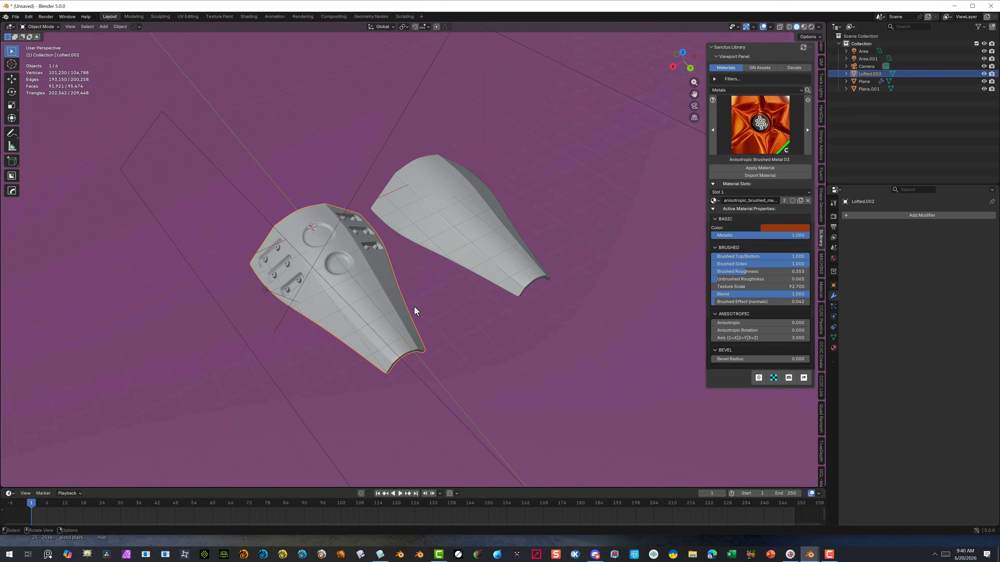
middle_click_drag(288, 310, 314, 217)
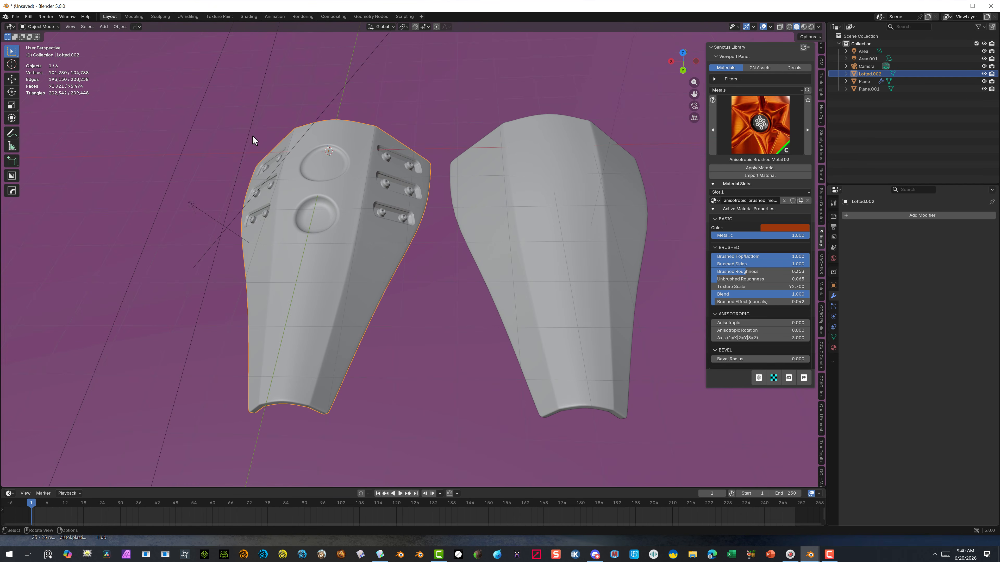
middle_click_drag(307, 127, 314, 151)
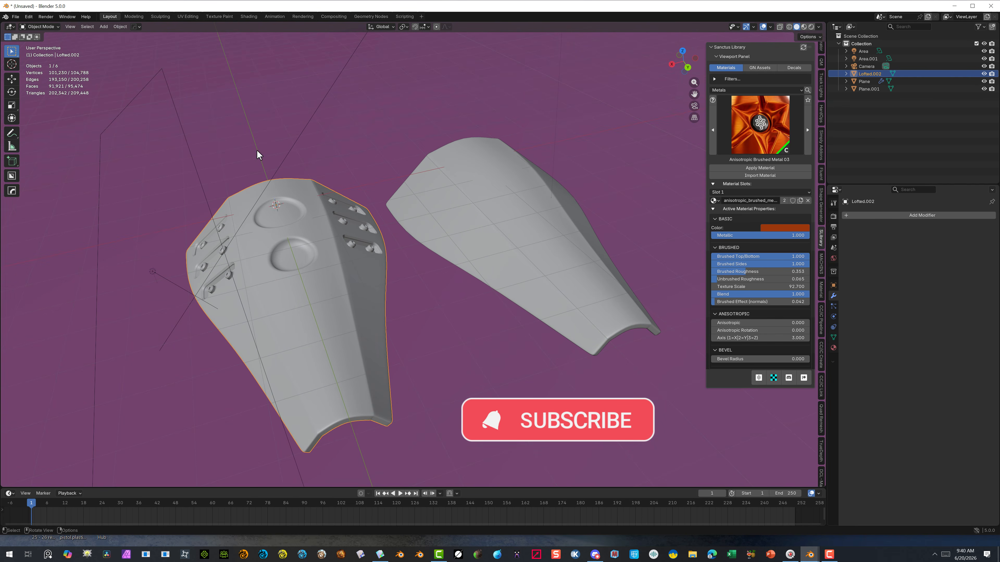